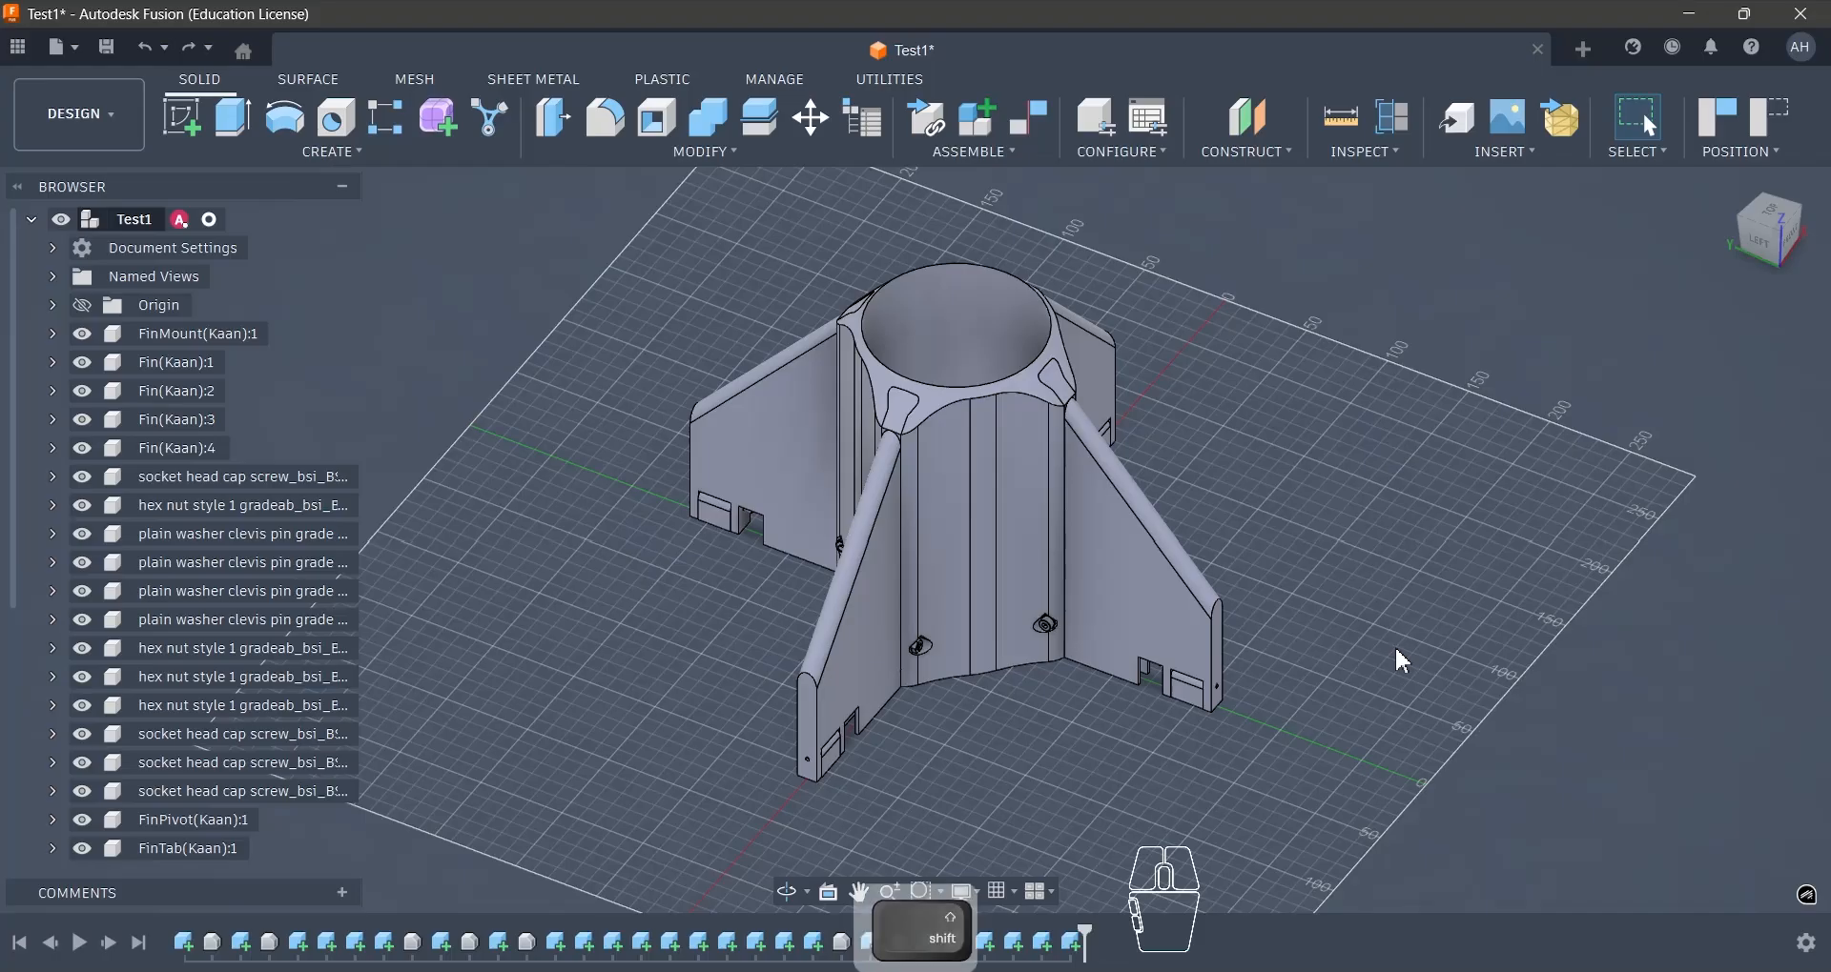
- Examine the rocket fin can assembly from several sides, with and without its four fins
{"action": "middle_click_drag", "start_coordinate": [1396, 659], "coordinate": [996, 620], "text": "shift"}
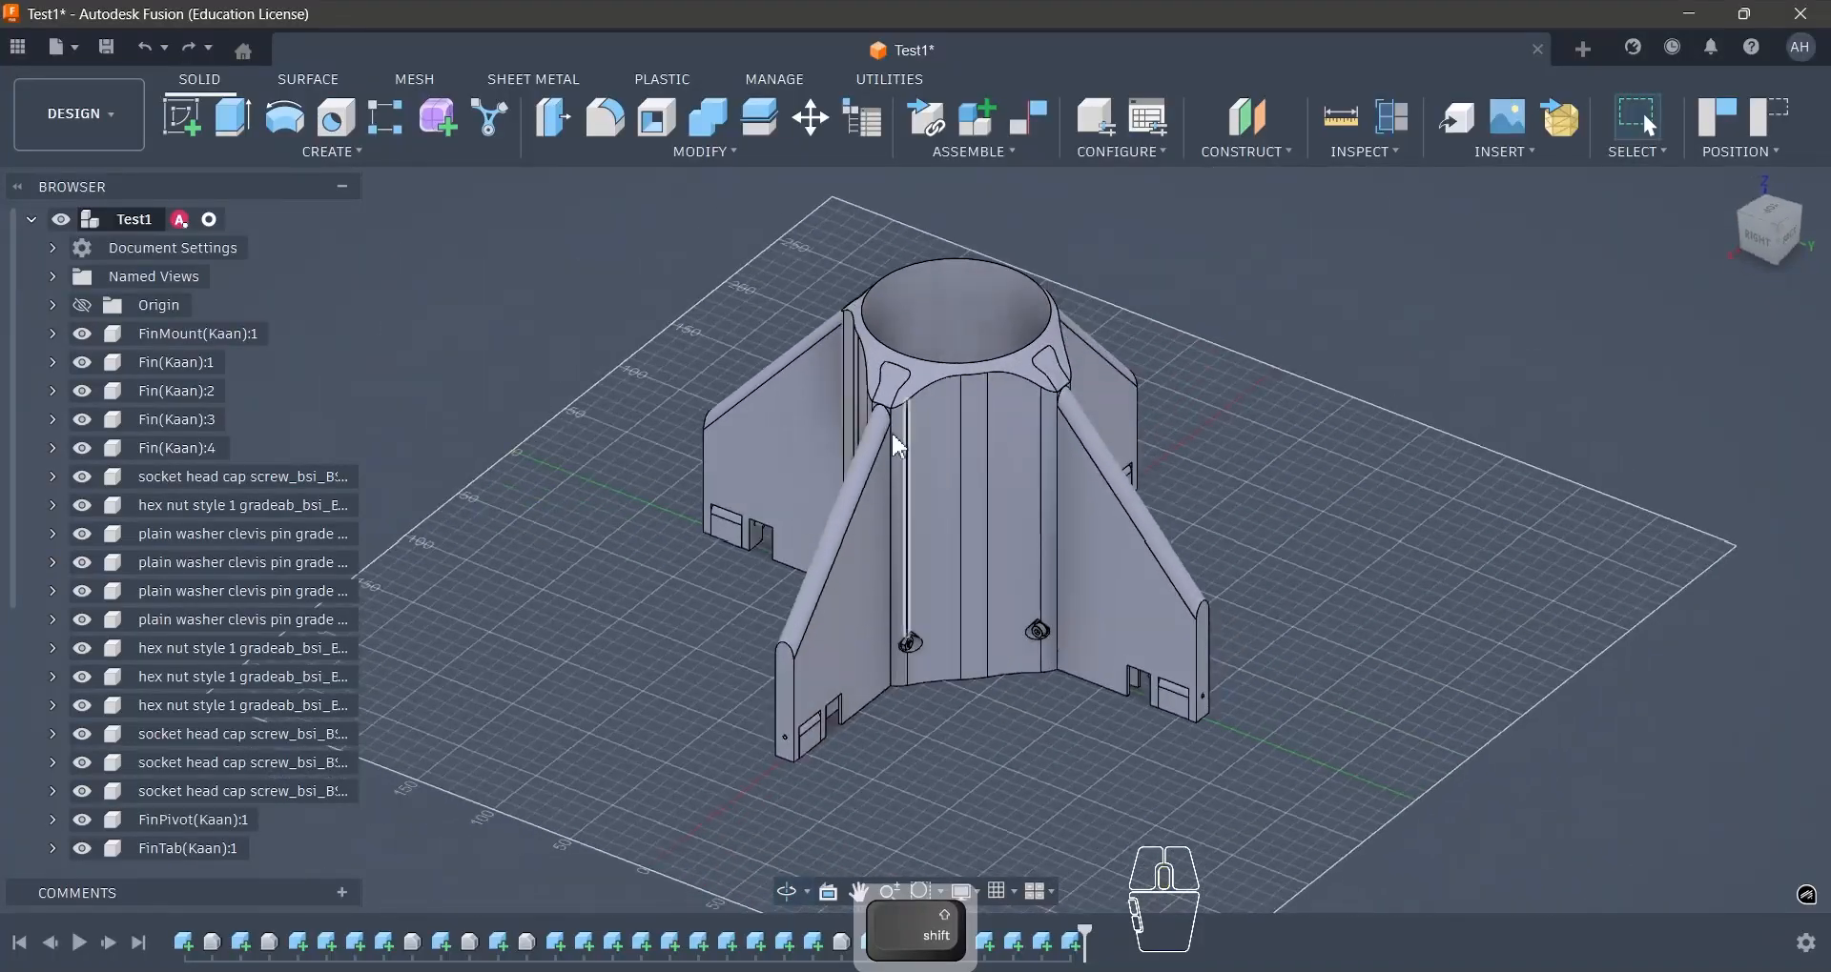
{"action": "scroll", "coordinate": [890, 431], "scroll_direction": "up", "scroll_amount": 3}
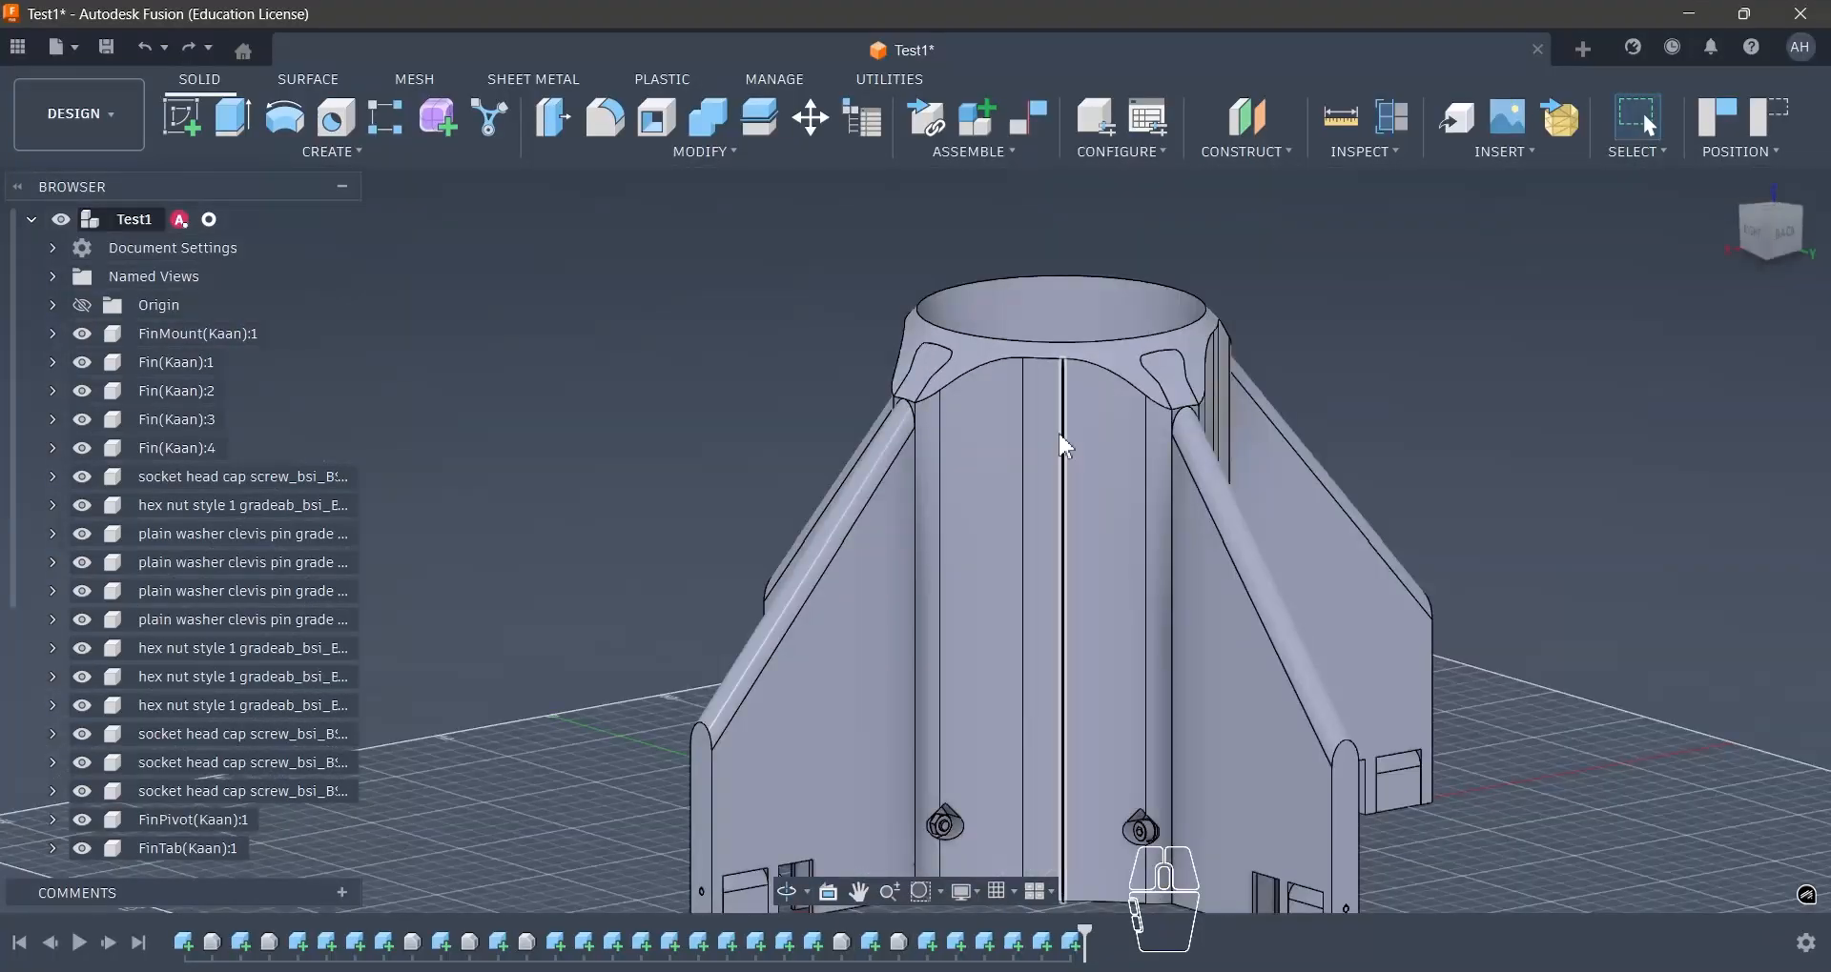
{"action": "scroll", "coordinate": [796, 385], "scroll_direction": "down", "scroll_amount": 3}
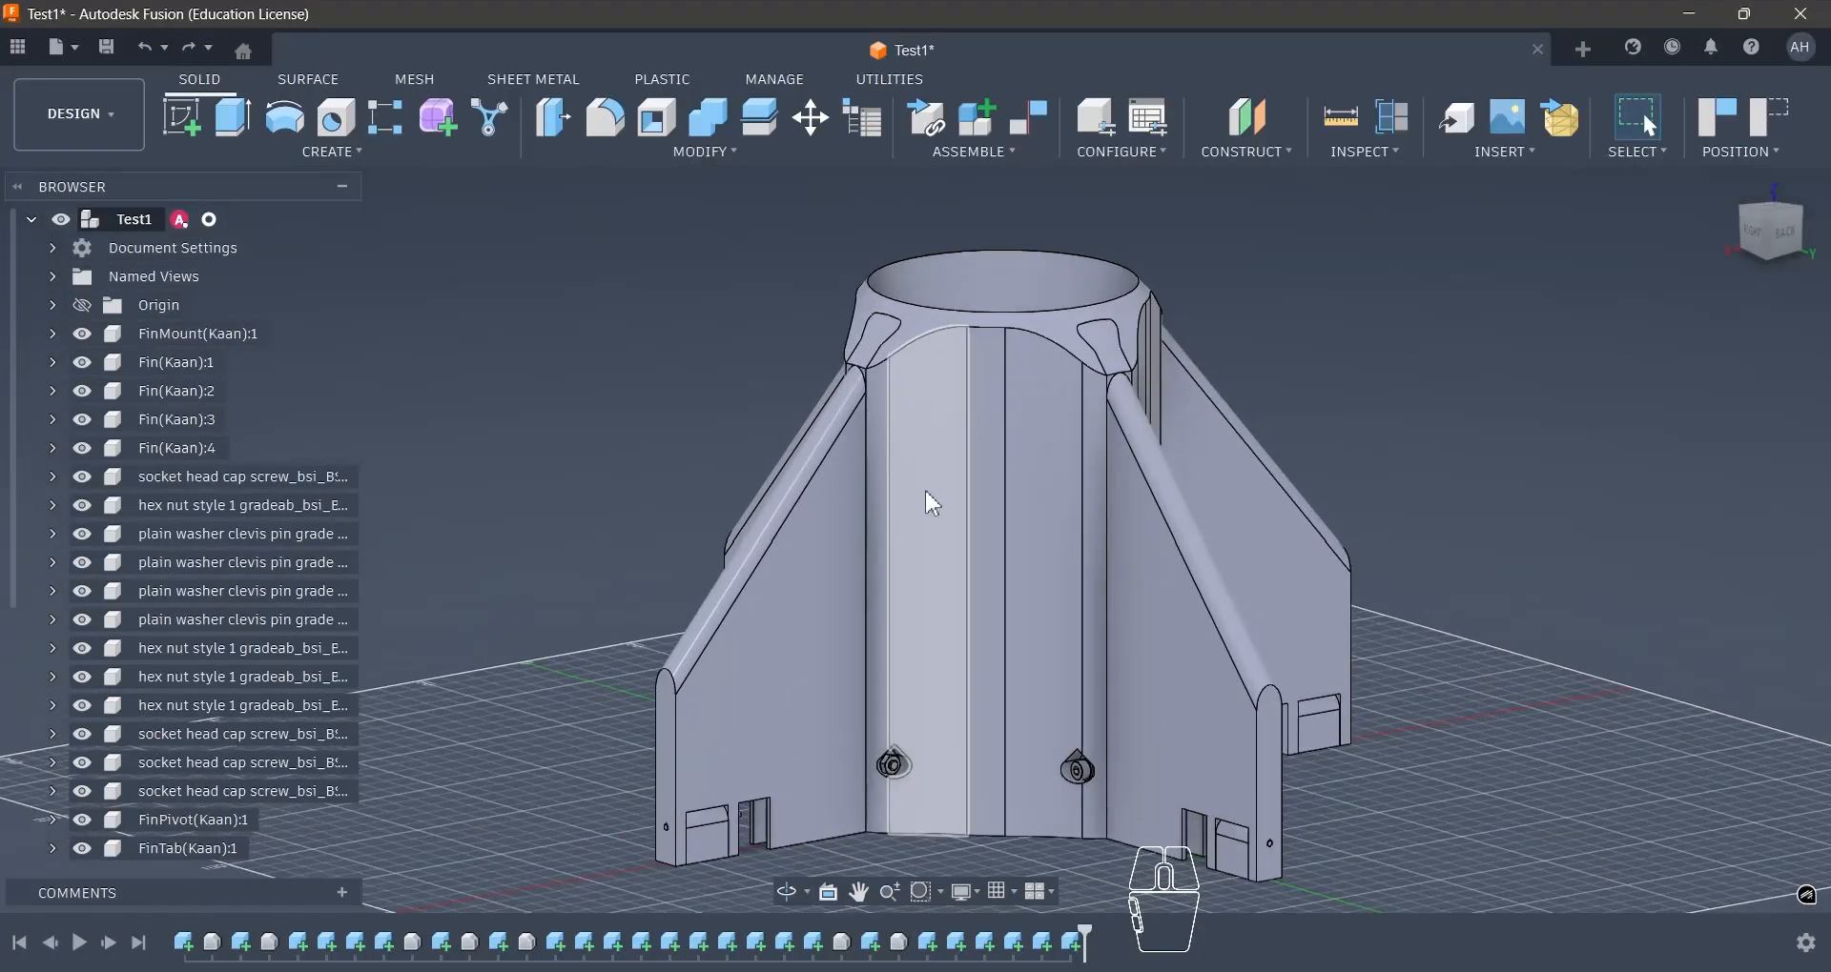
{"action": "middle_click_drag", "start_coordinate": [963, 506], "coordinate": [739, 531], "text": "shift"}
{"action": "scroll", "coordinate": [958, 517], "scroll_direction": "down", "scroll_amount": 3}
{"action": "scroll", "coordinate": [957, 517], "scroll_direction": "up", "scroll_amount": 3}
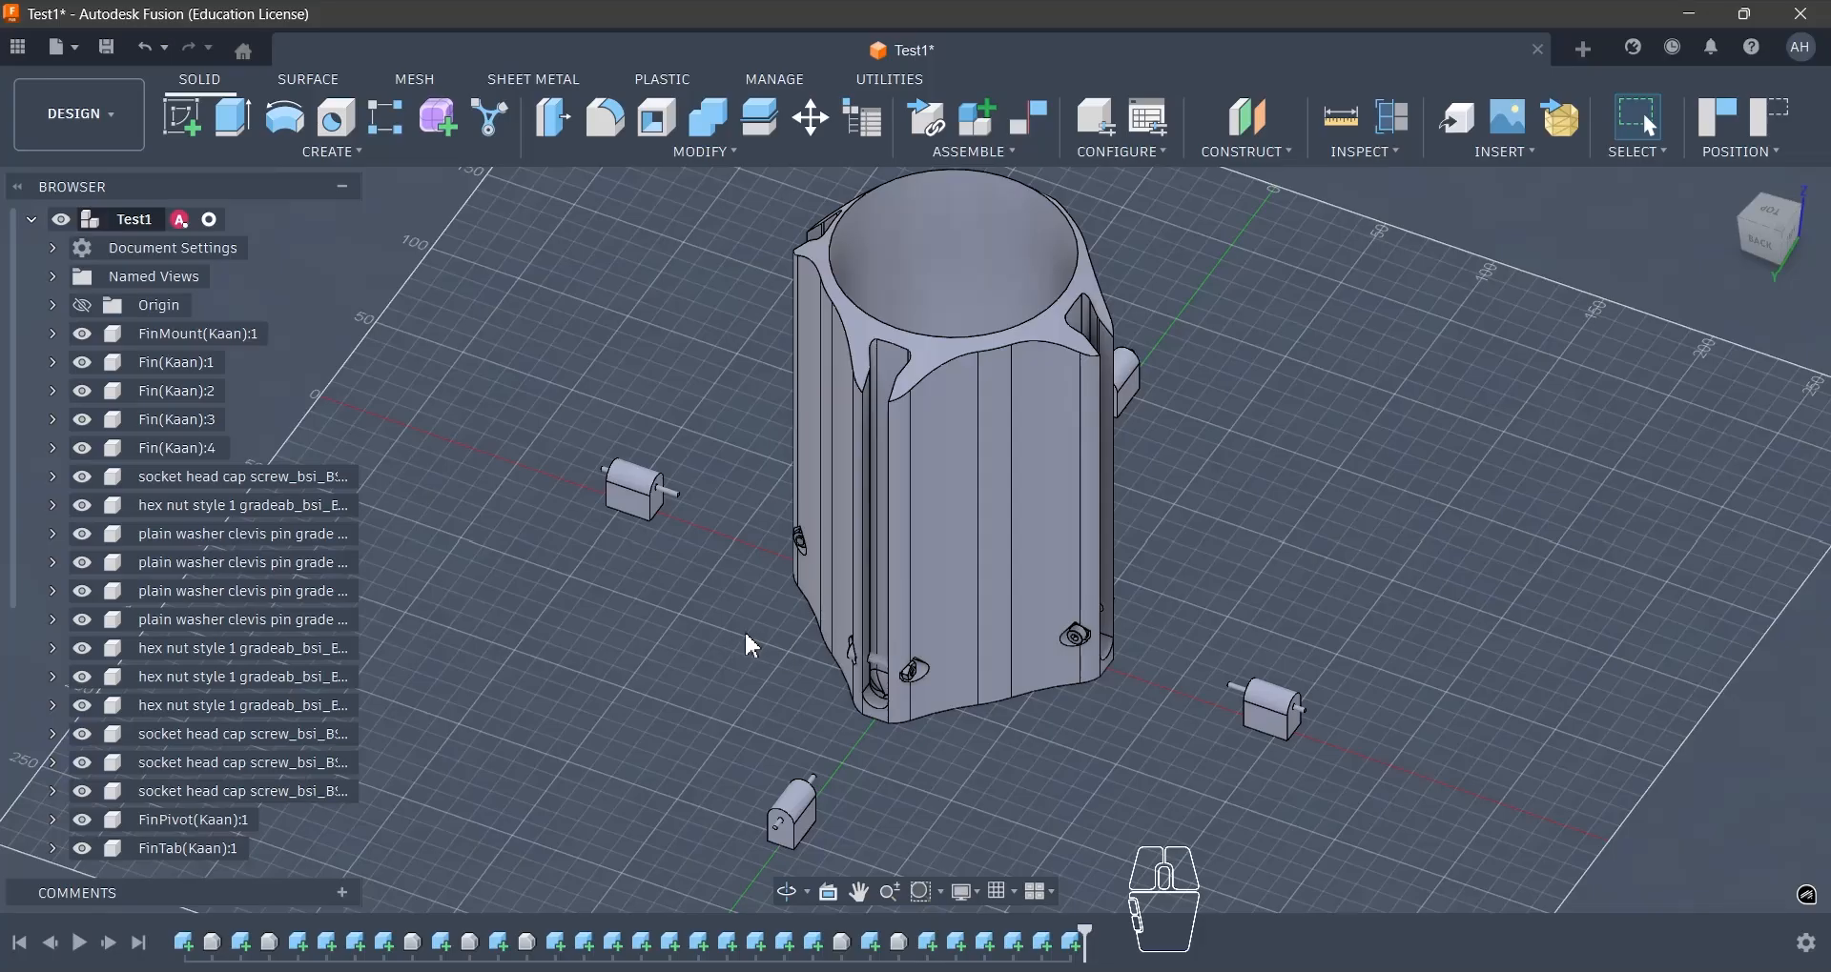
- Inspect the fin mount's lower slots, screws, pivot pin and the small tab parts around it
{"action": "scroll", "coordinate": [746, 636], "scroll_direction": "up", "scroll_amount": 2}
{"action": "middle_click_drag", "start_coordinate": [740, 616], "coordinate": [780, 583], "text": "shift"}
{"action": "scroll", "coordinate": [998, 616], "scroll_direction": "up", "scroll_amount": 8}
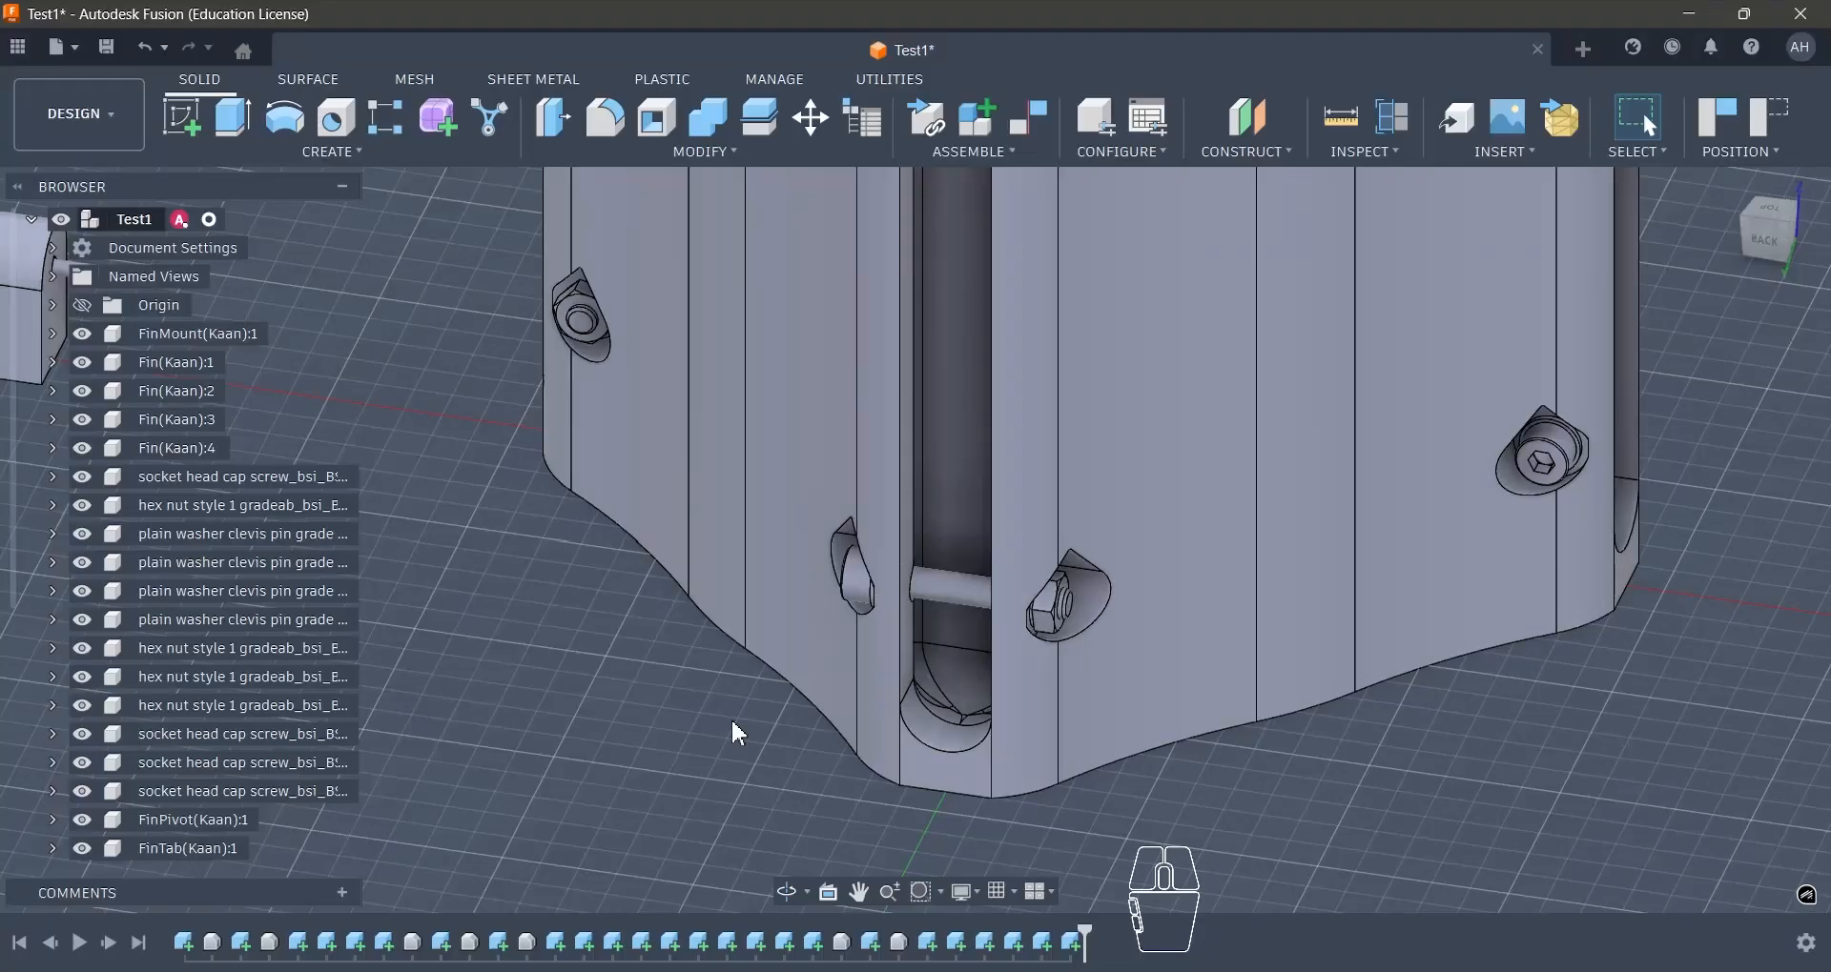
{"action": "scroll", "coordinate": [865, 587], "scroll_direction": "down", "scroll_amount": 7}
{"action": "scroll", "coordinate": [847, 749], "scroll_direction": "up", "scroll_amount": 3}
{"action": "scroll", "coordinate": [878, 754], "scroll_direction": "up", "scroll_amount": 2}
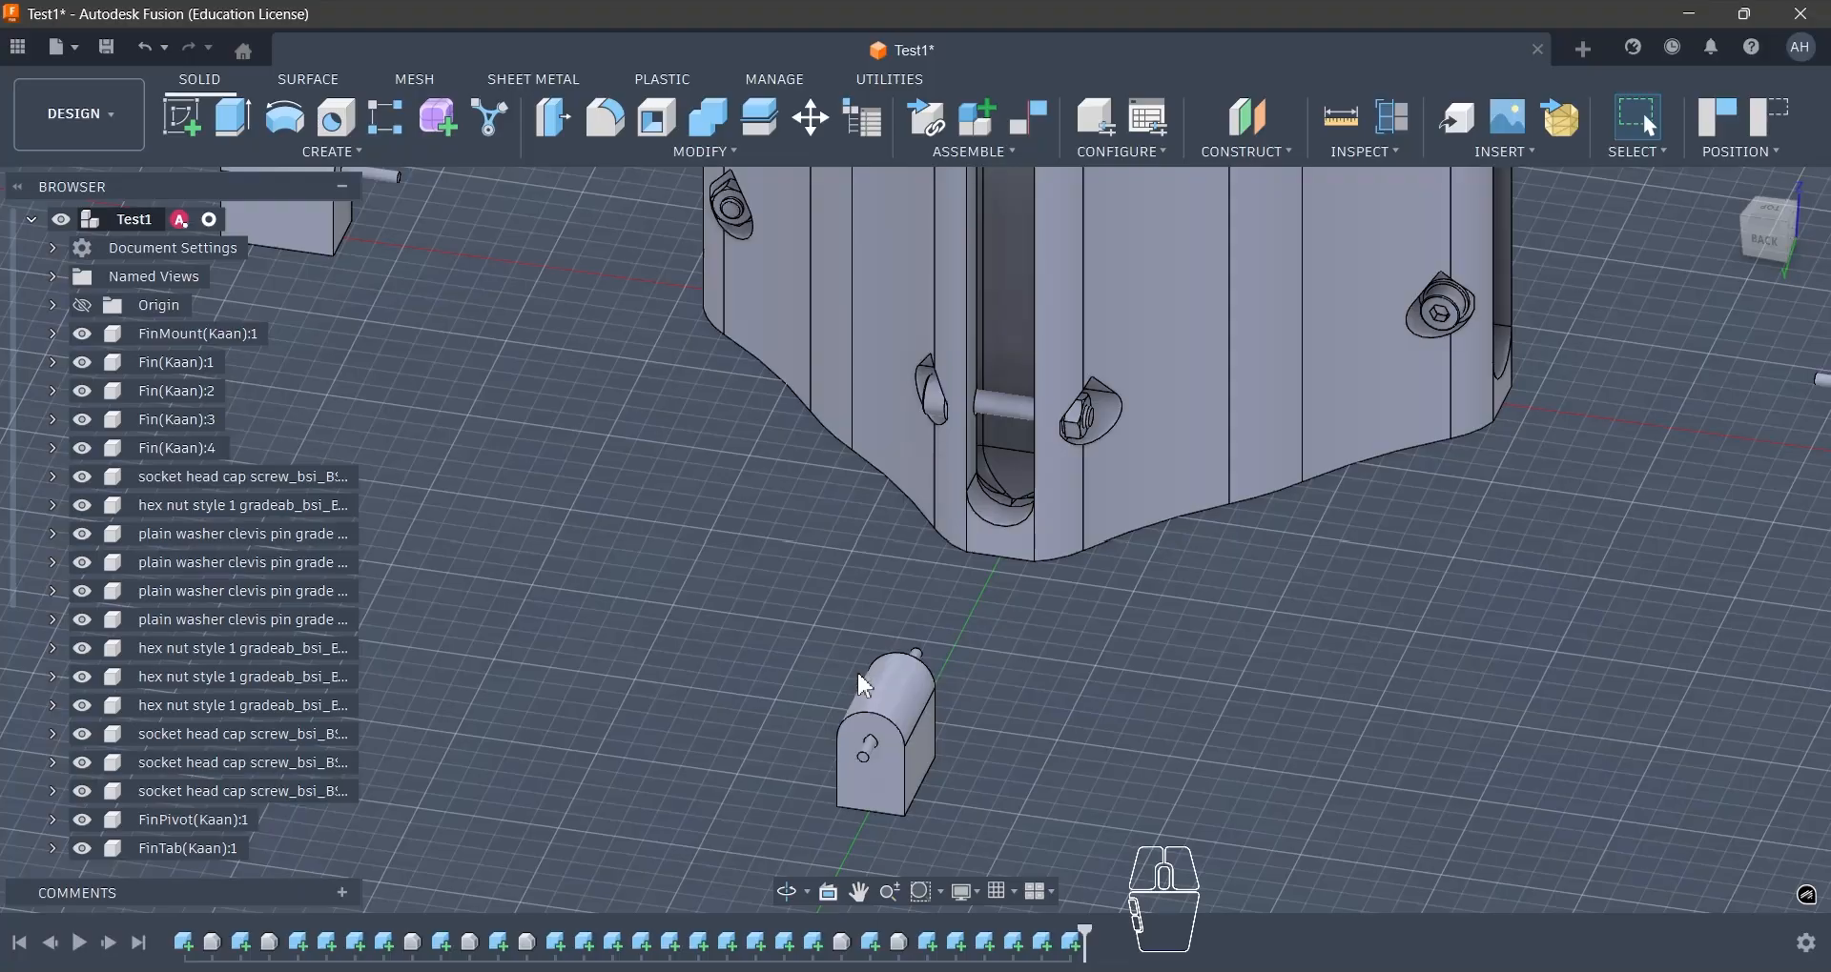
{"action": "scroll", "coordinate": [858, 692], "scroll_direction": "down", "scroll_amount": 2}
{"action": "scroll", "coordinate": [826, 710], "scroll_direction": "up", "scroll_amount": 1}
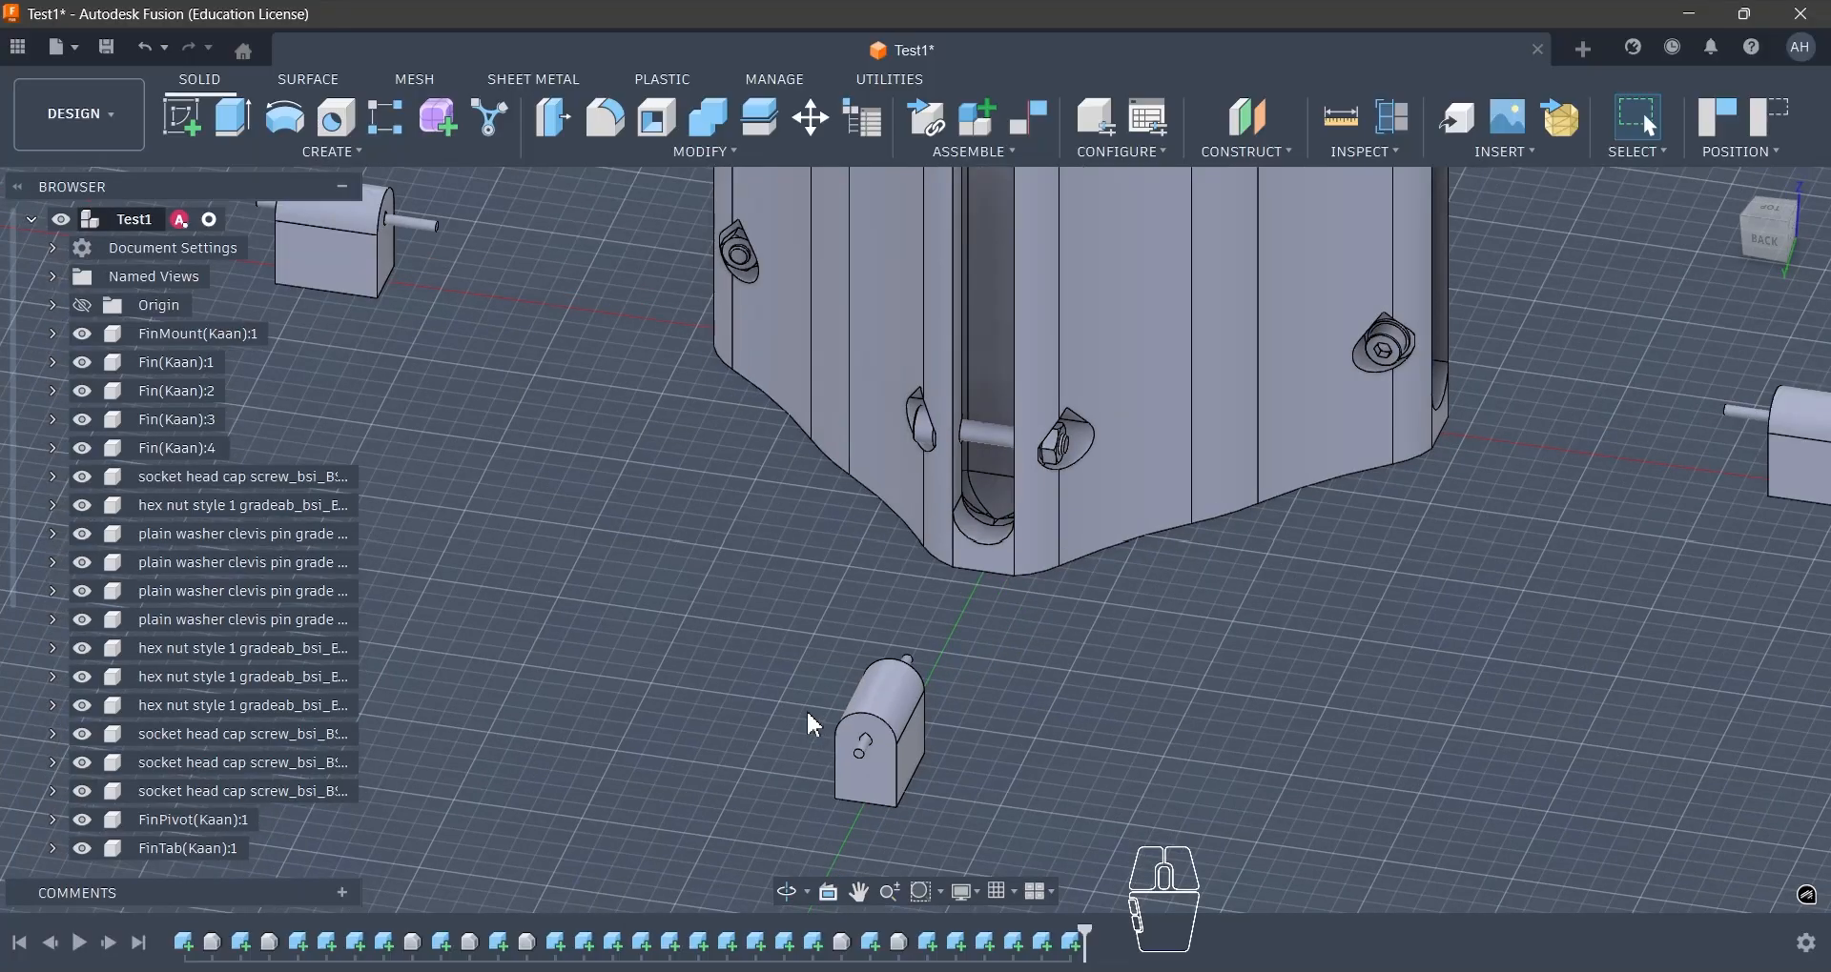
{"action": "scroll", "coordinate": [854, 730], "scroll_direction": "down", "scroll_amount": 3}
{"action": "scroll", "coordinate": [846, 718], "scroll_direction": "up", "scroll_amount": 1}
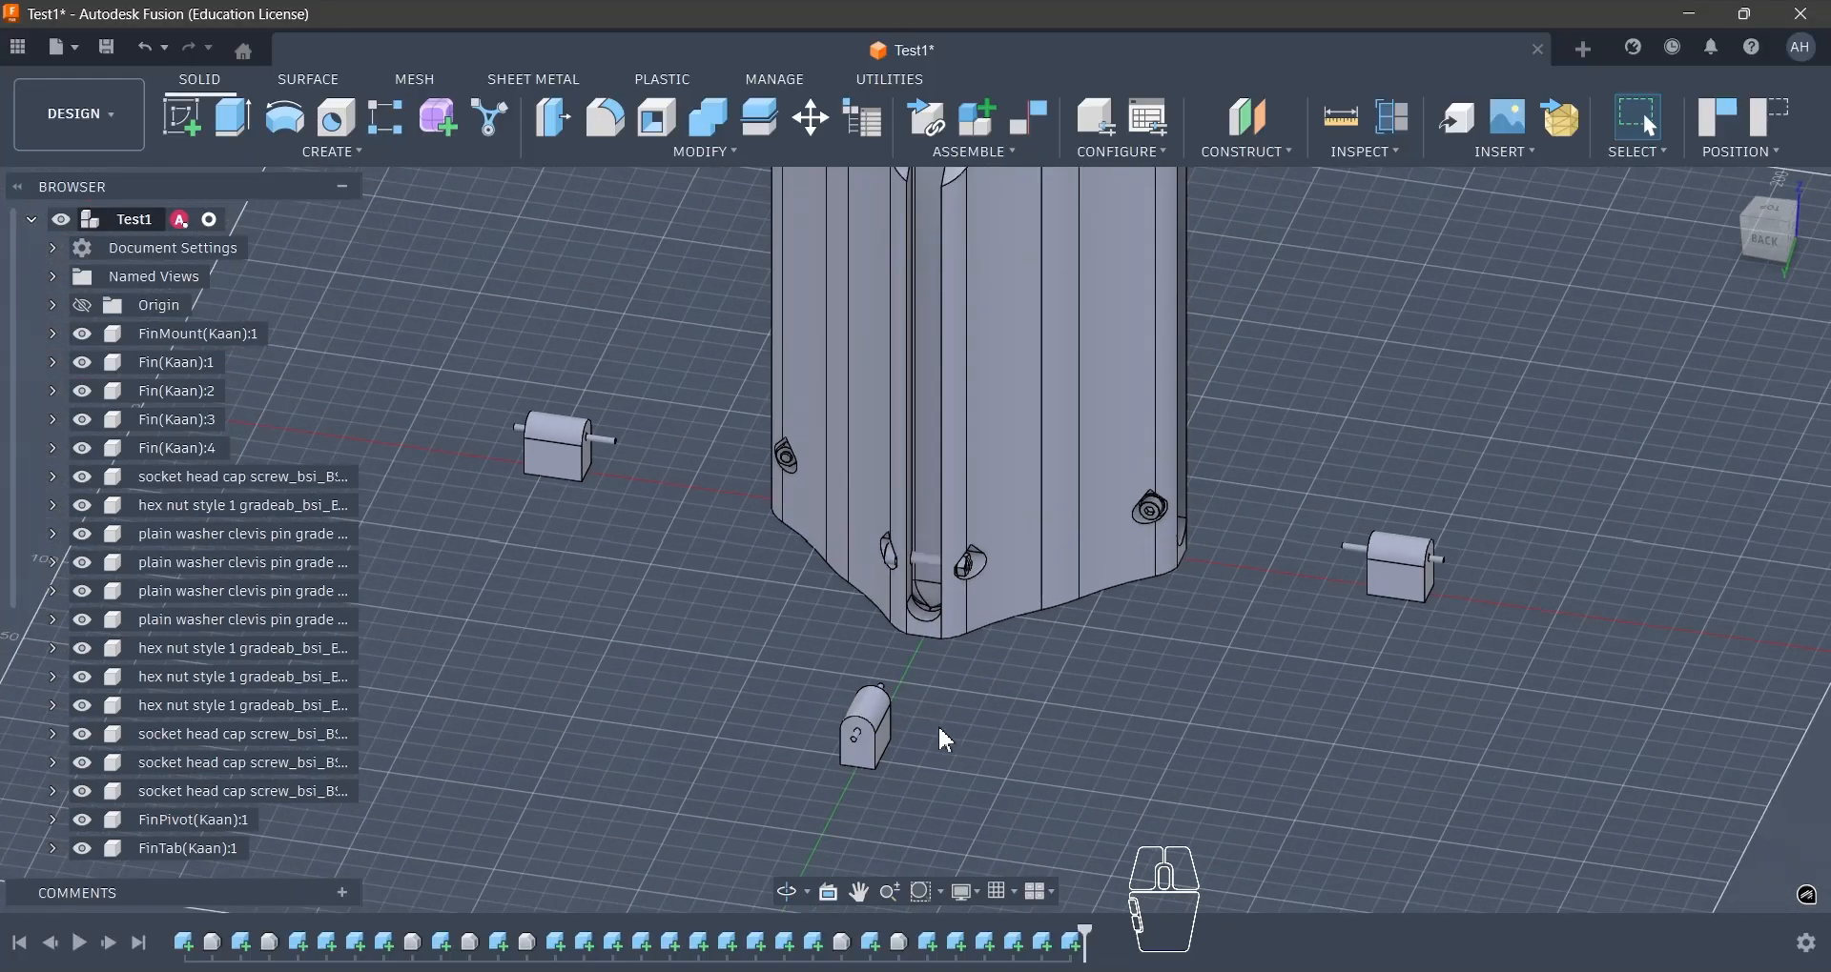
{"action": "scroll", "coordinate": [981, 710], "scroll_direction": "up", "scroll_amount": 2}
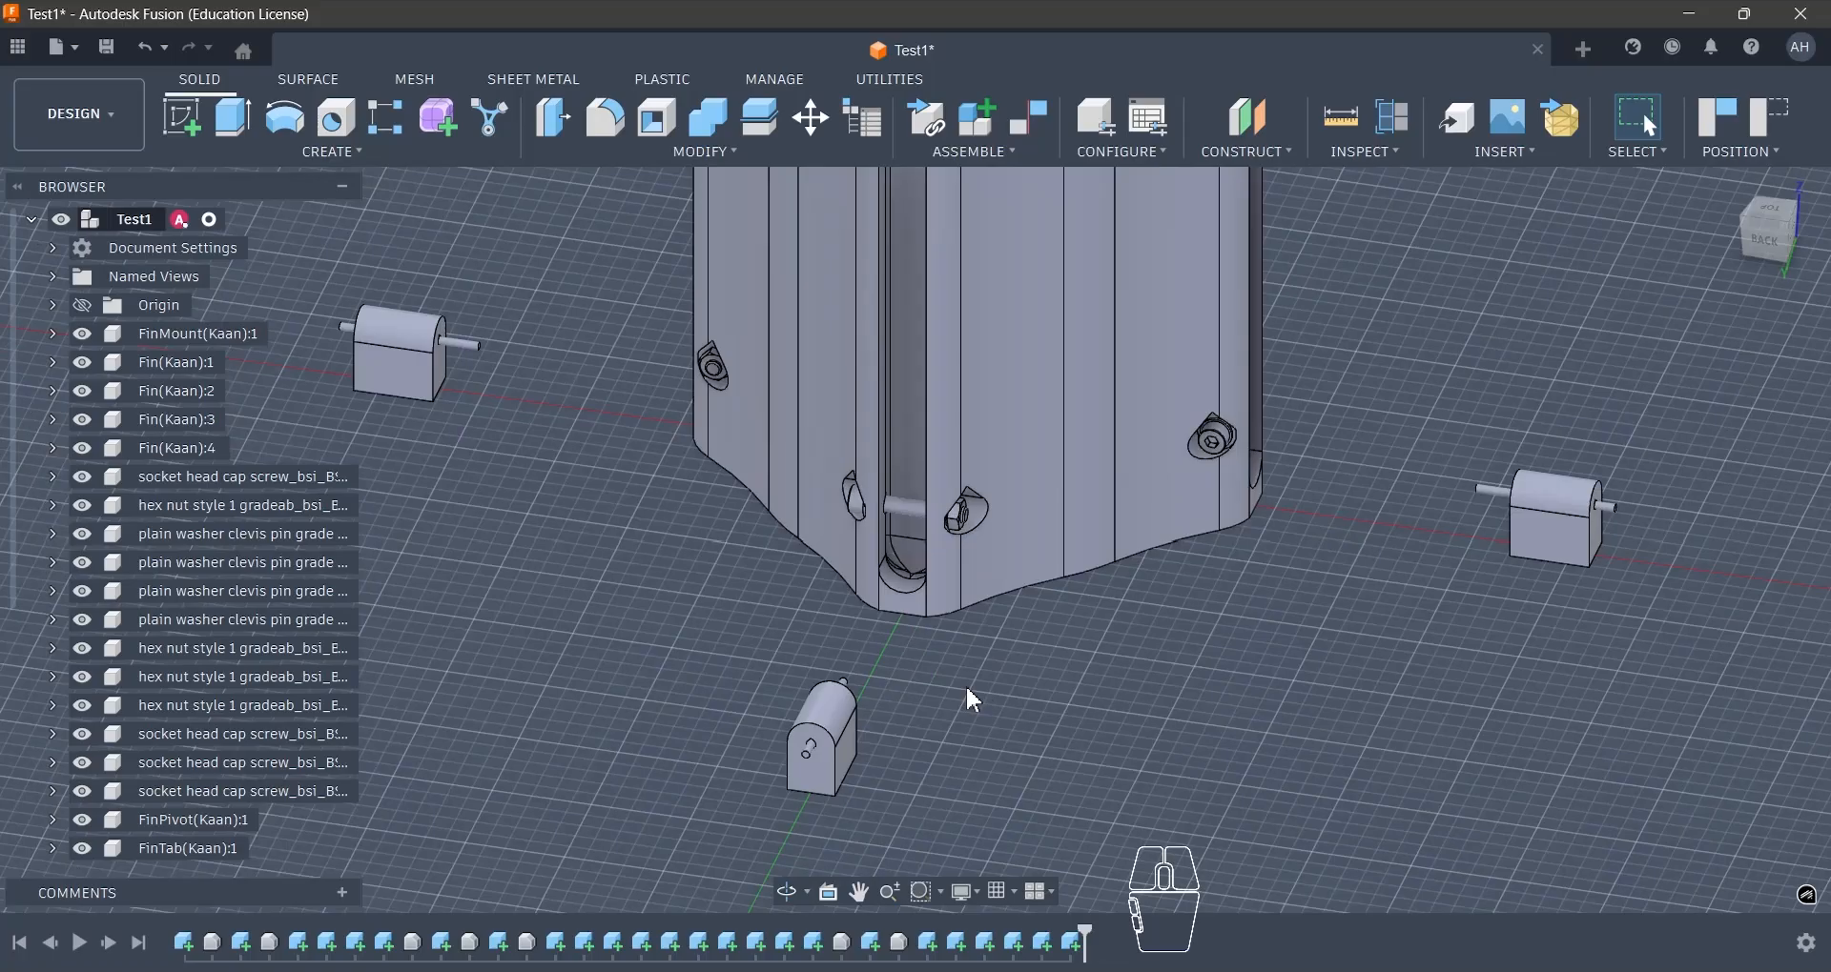
{"action": "scroll", "coordinate": [965, 685], "scroll_direction": "up", "scroll_amount": 1}
{"action": "scroll", "coordinate": [963, 685], "scroll_direction": "down", "scroll_amount": 4}
{"action": "scroll", "coordinate": [936, 415], "scroll_direction": "up", "scroll_amount": 2}
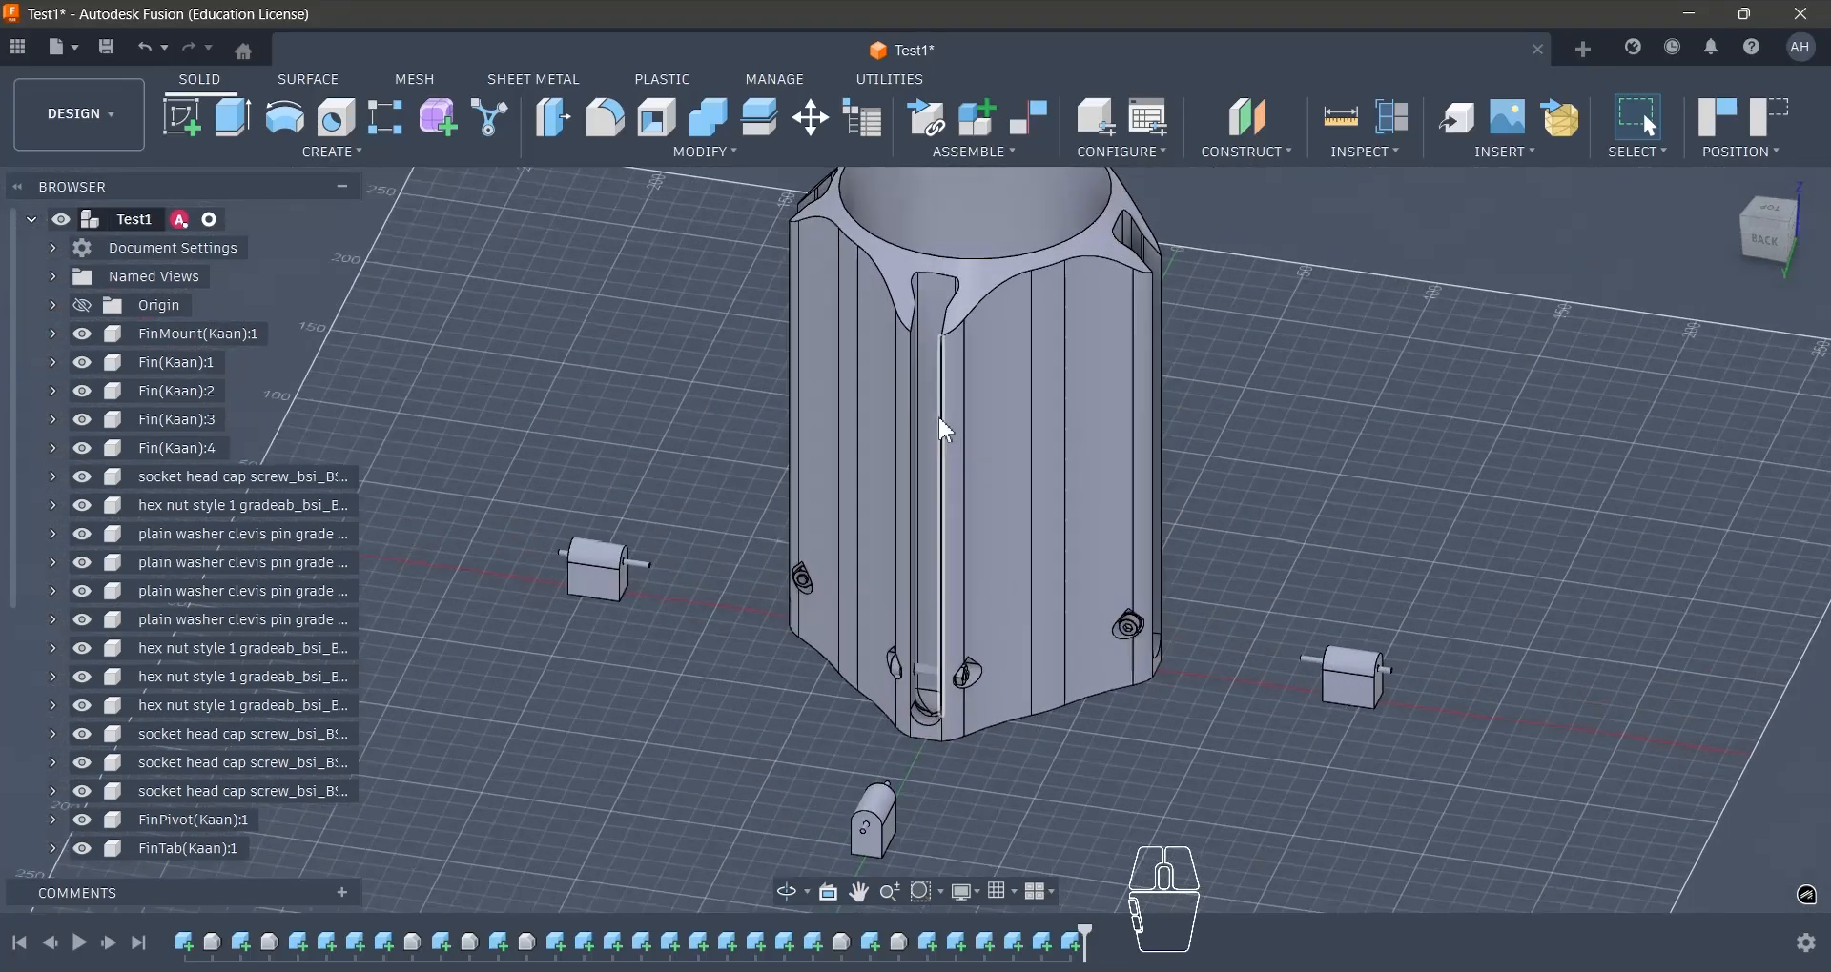
- Examine the fin mount's sloped top face, its outer walls and the lower edge
{"action": "left_click", "coordinate": [988, 278]}
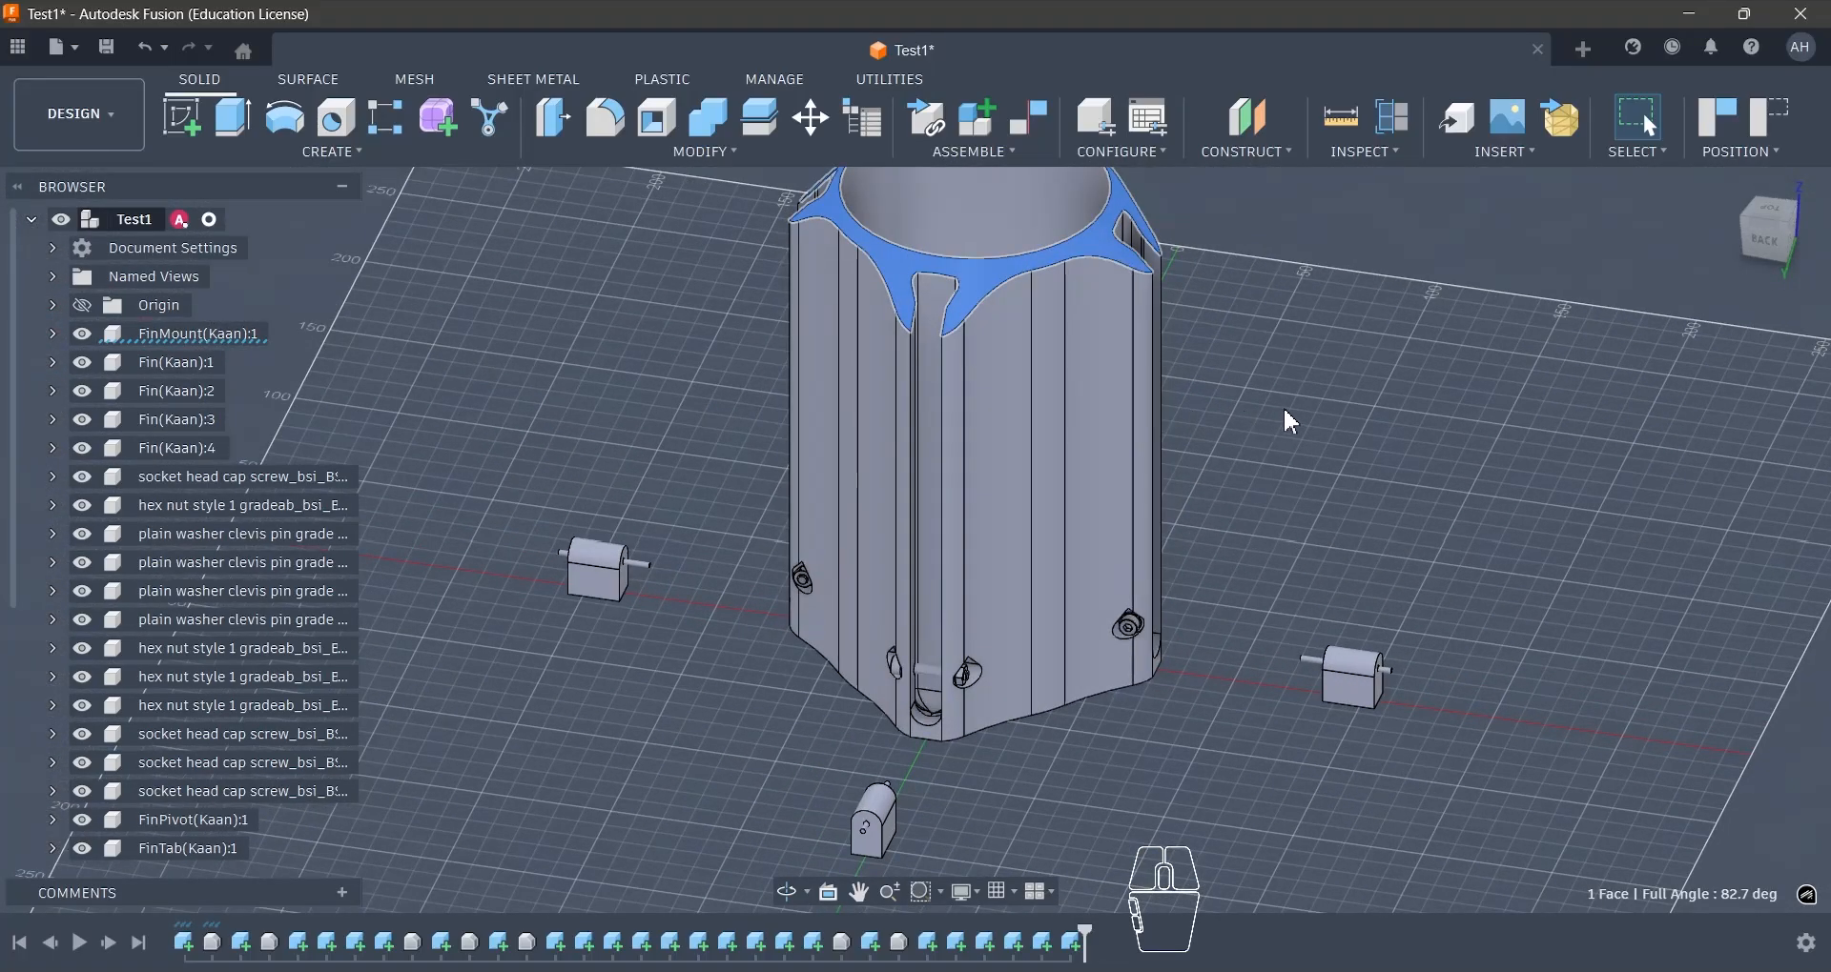
{"action": "key", "text": "Escape"}
{"action": "scroll", "coordinate": [1259, 436], "scroll_direction": "down", "scroll_amount": 2}
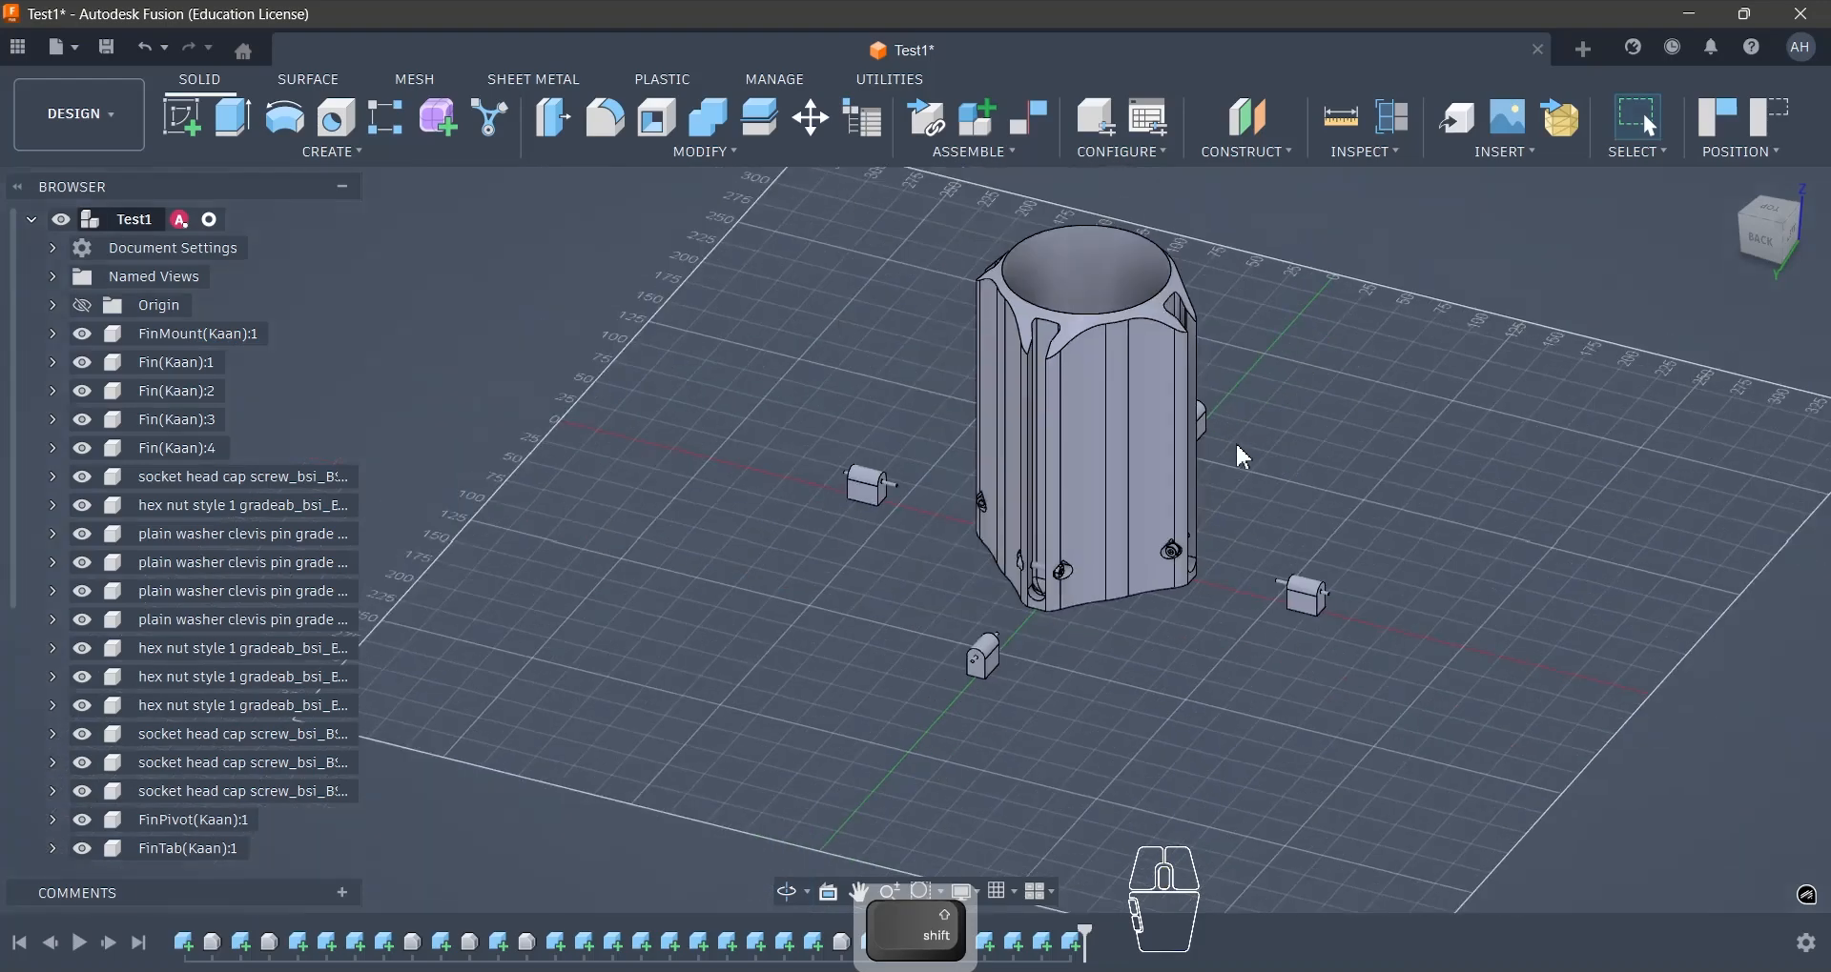
{"action": "scroll", "coordinate": [1096, 549], "scroll_direction": "up", "scroll_amount": 3}
{"action": "scroll", "coordinate": [1179, 495], "scroll_direction": "up", "scroll_amount": 2}
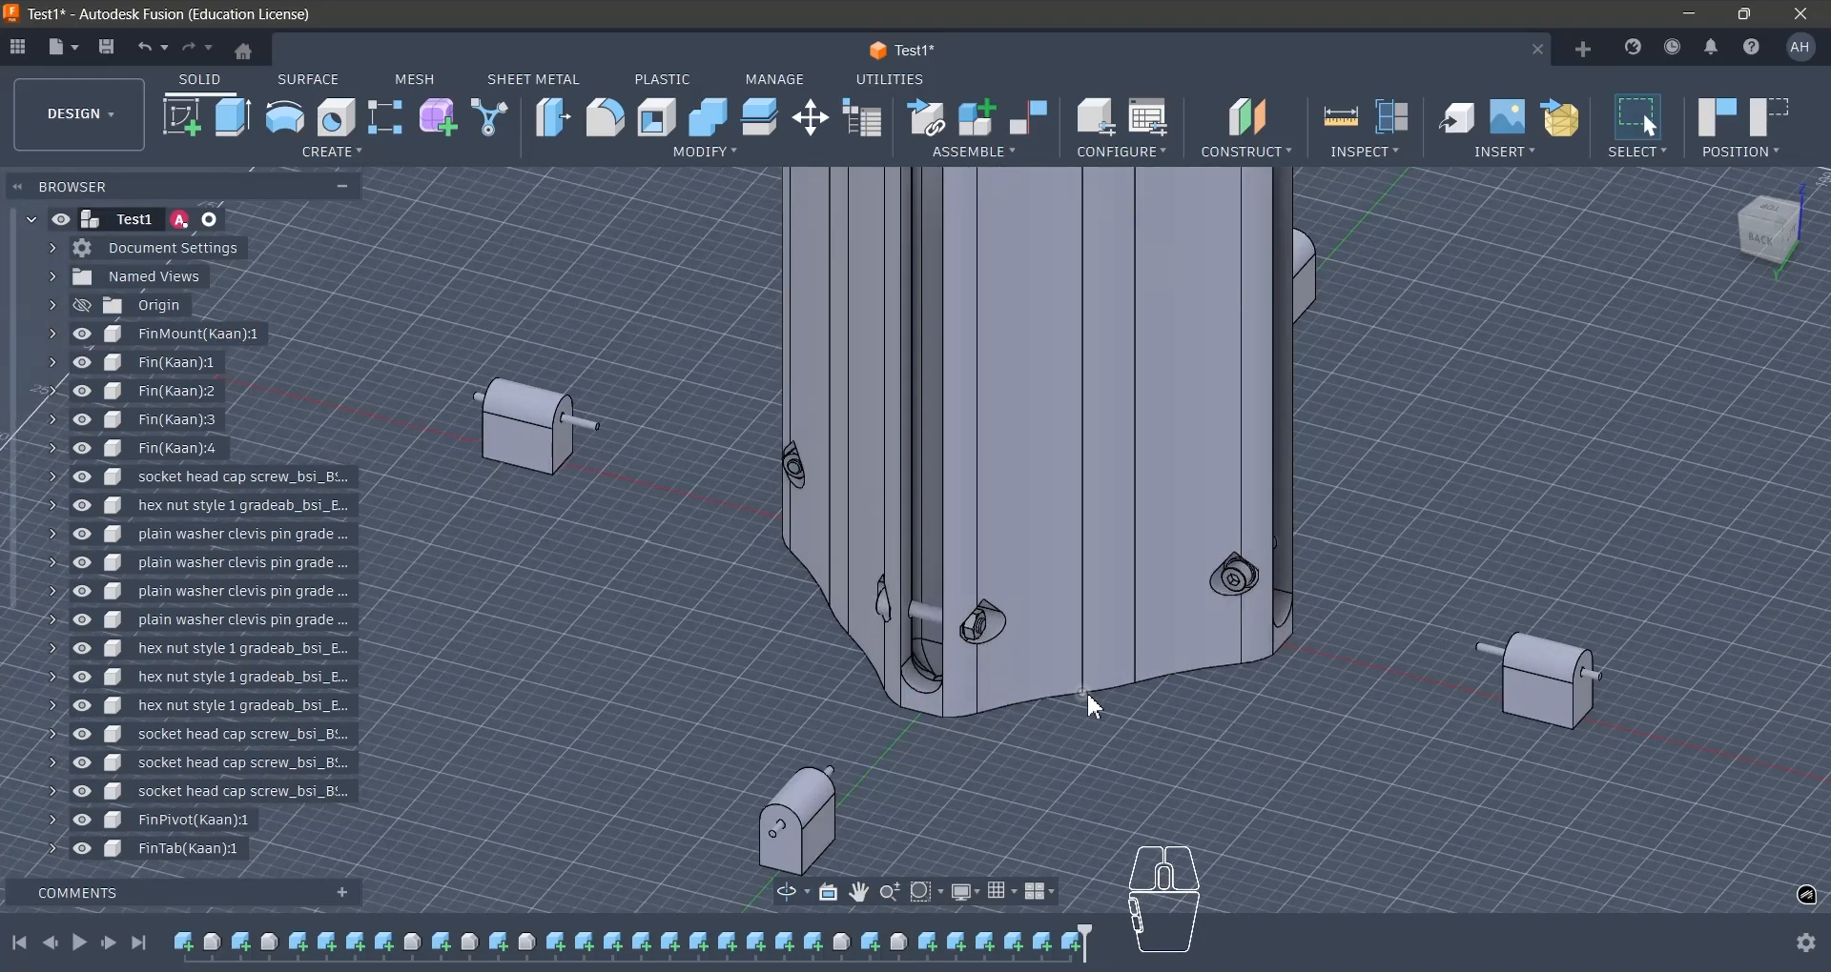
{"action": "scroll", "coordinate": [889, 736], "scroll_direction": "down", "scroll_amount": 3}
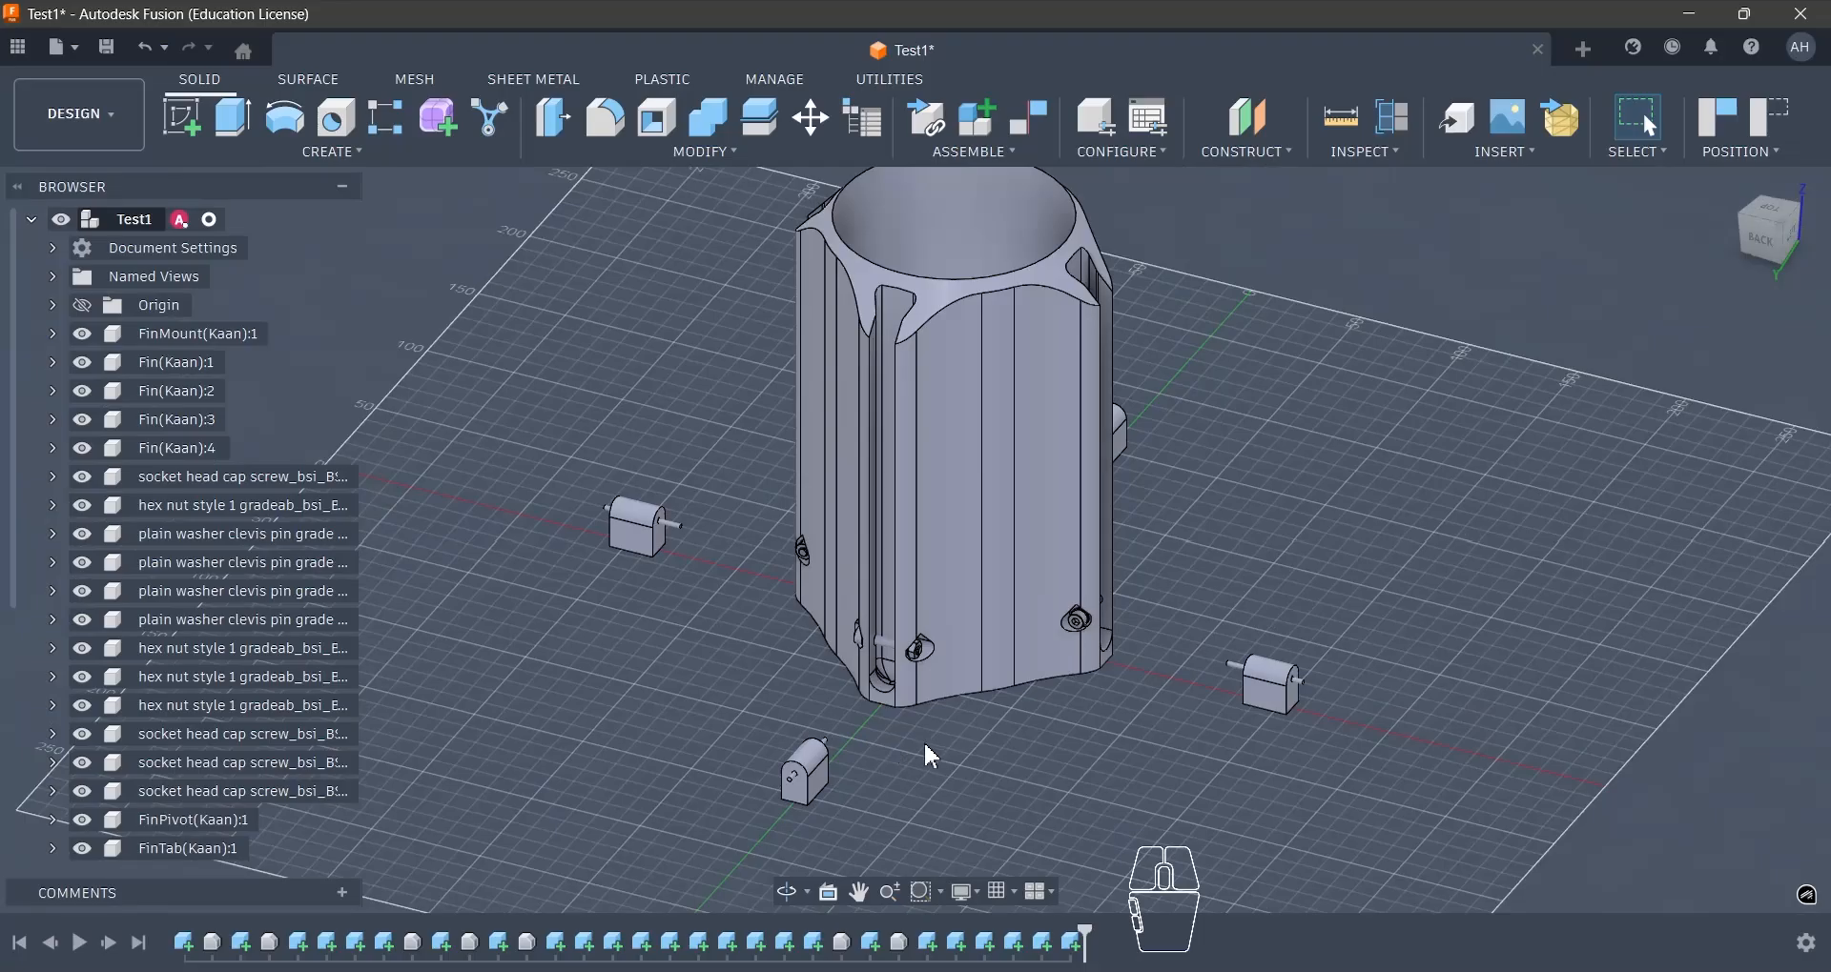
{"action": "scroll", "coordinate": [917, 766], "scroll_direction": "up", "scroll_amount": 3}
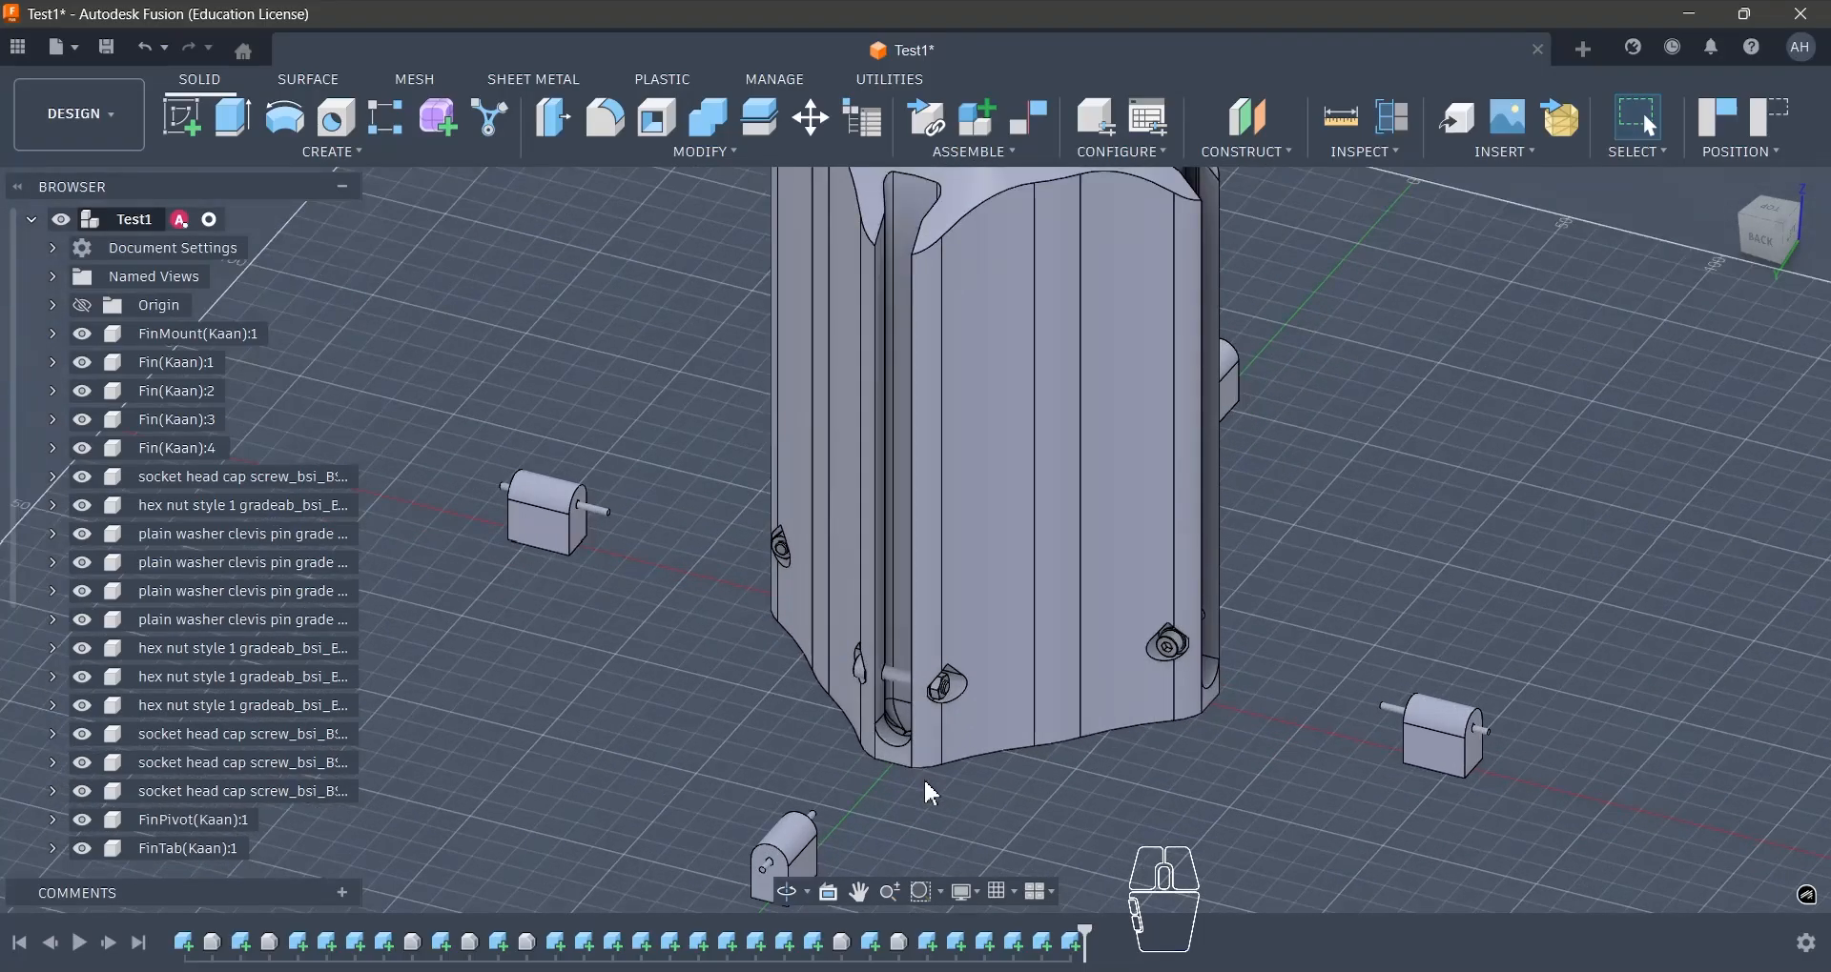
{"action": "left_click", "coordinate": [63, 48]}
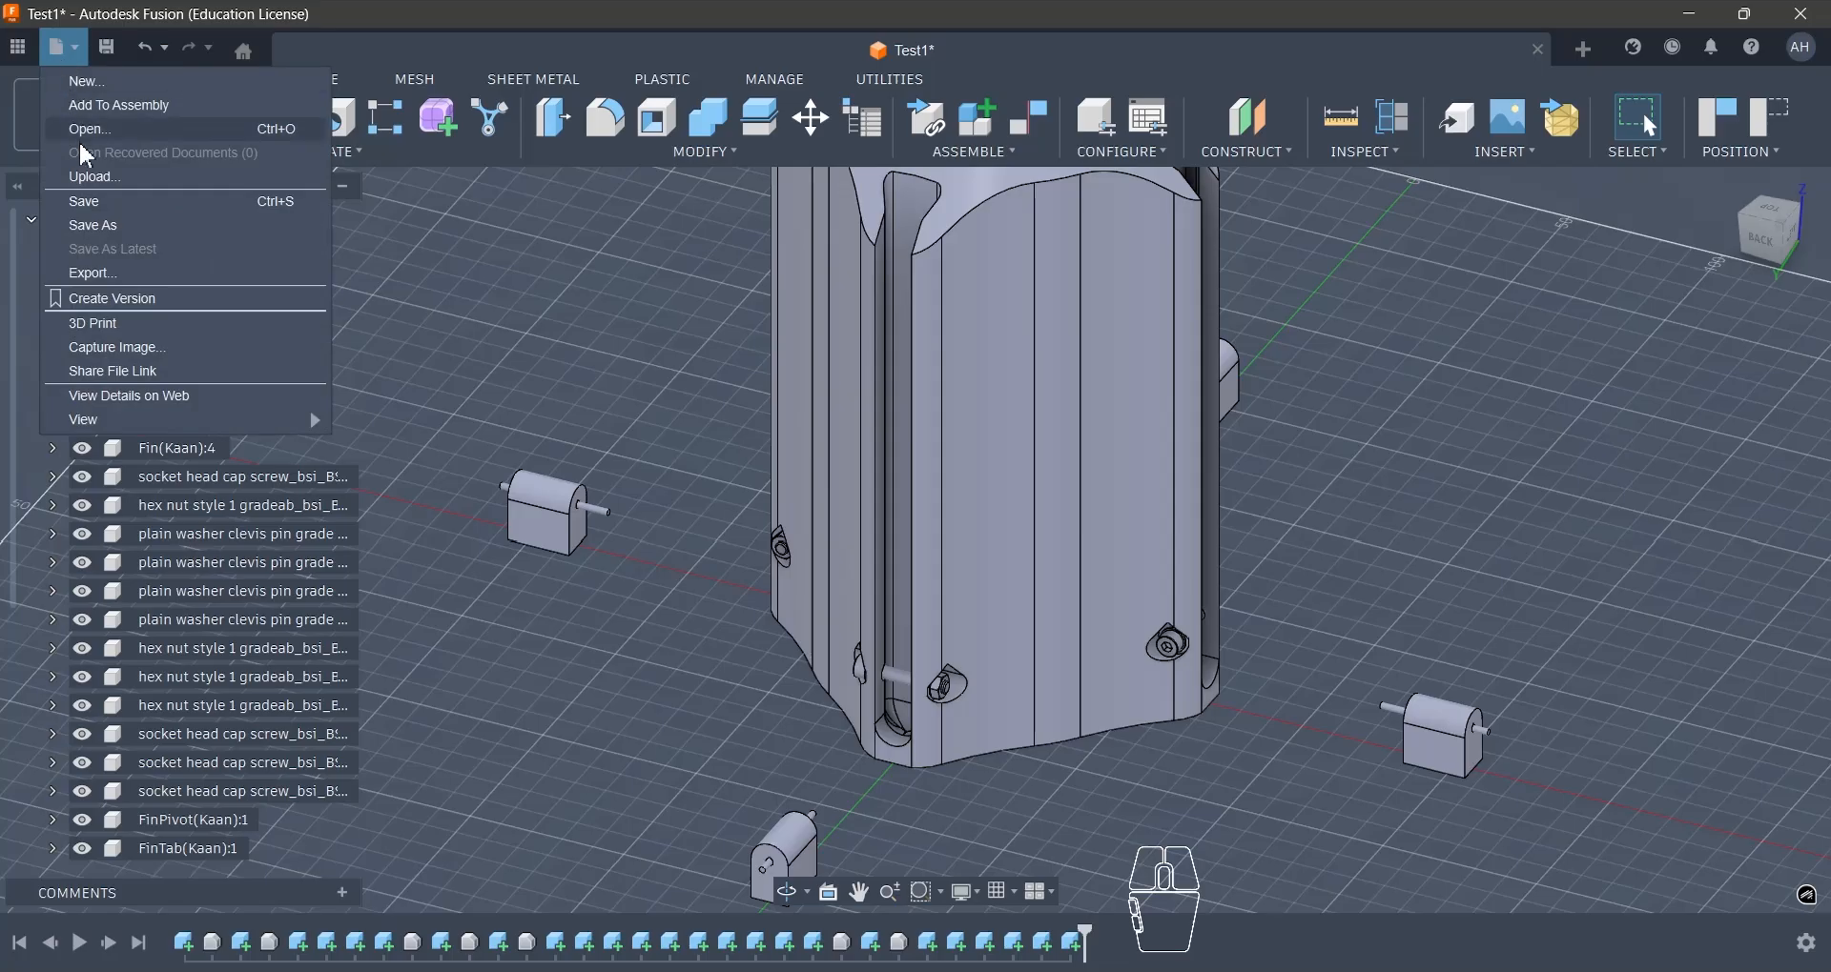
{"action": "left_click", "coordinate": [95, 176]}
{"action": "left_click", "coordinate": [592, 520]}
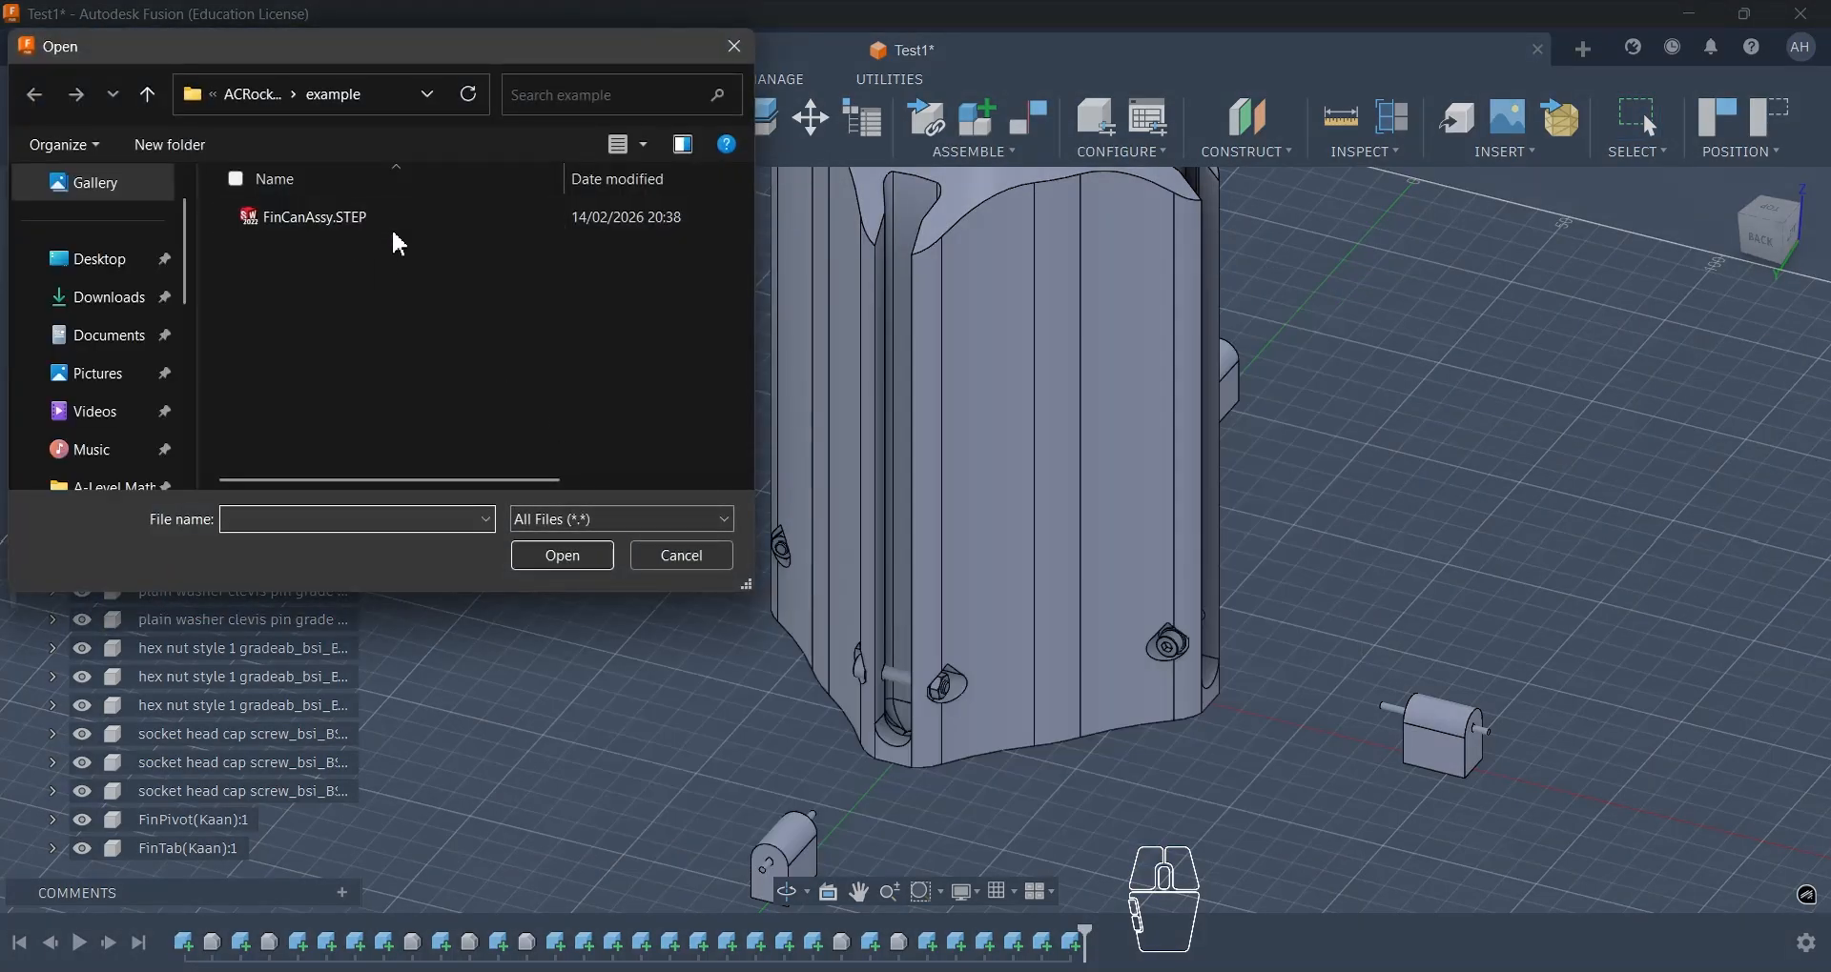
{"action": "left_click", "coordinate": [674, 558]}
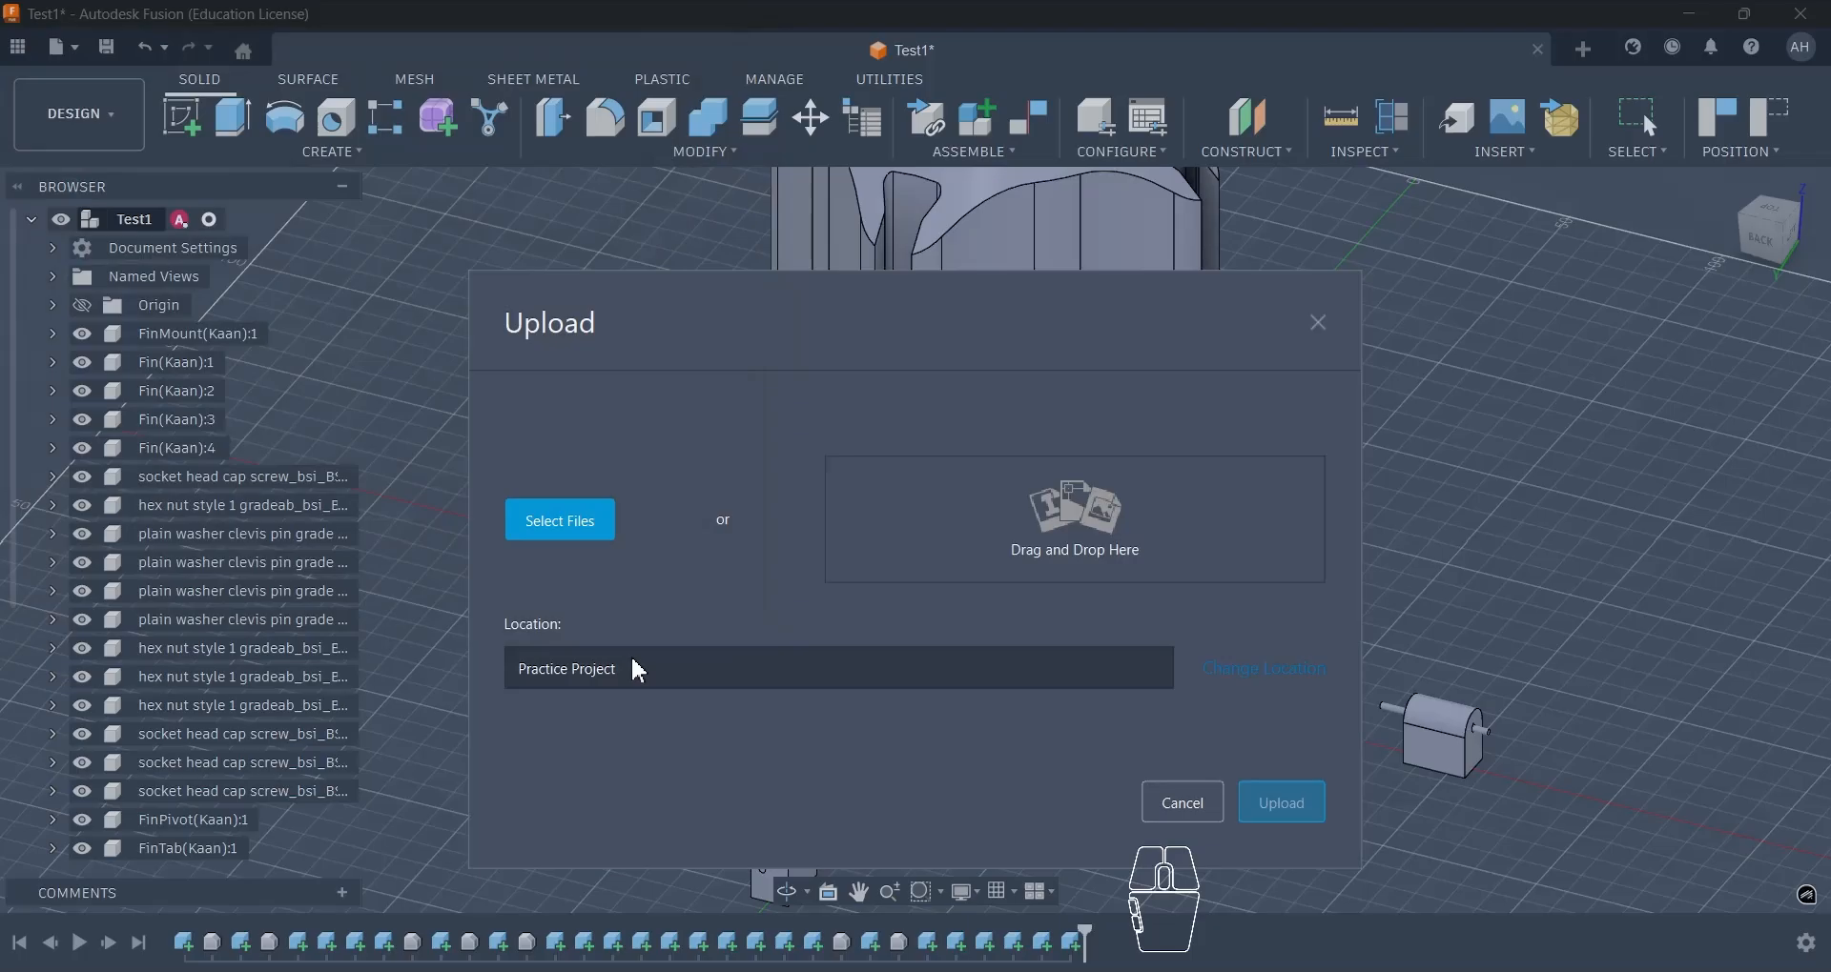
{"action": "left_click", "coordinate": [1199, 812]}
- Undo the hiding of the four fins on the mount
{"action": "middle_click_drag", "start_coordinate": [1198, 817], "coordinate": [987, 761], "text": "shift"}
{"action": "scroll", "coordinate": [980, 748], "scroll_direction": "down", "scroll_amount": 2}
{"action": "key", "text": "ctrl+z"}
{"action": "left_click", "coordinate": [1047, 779]}
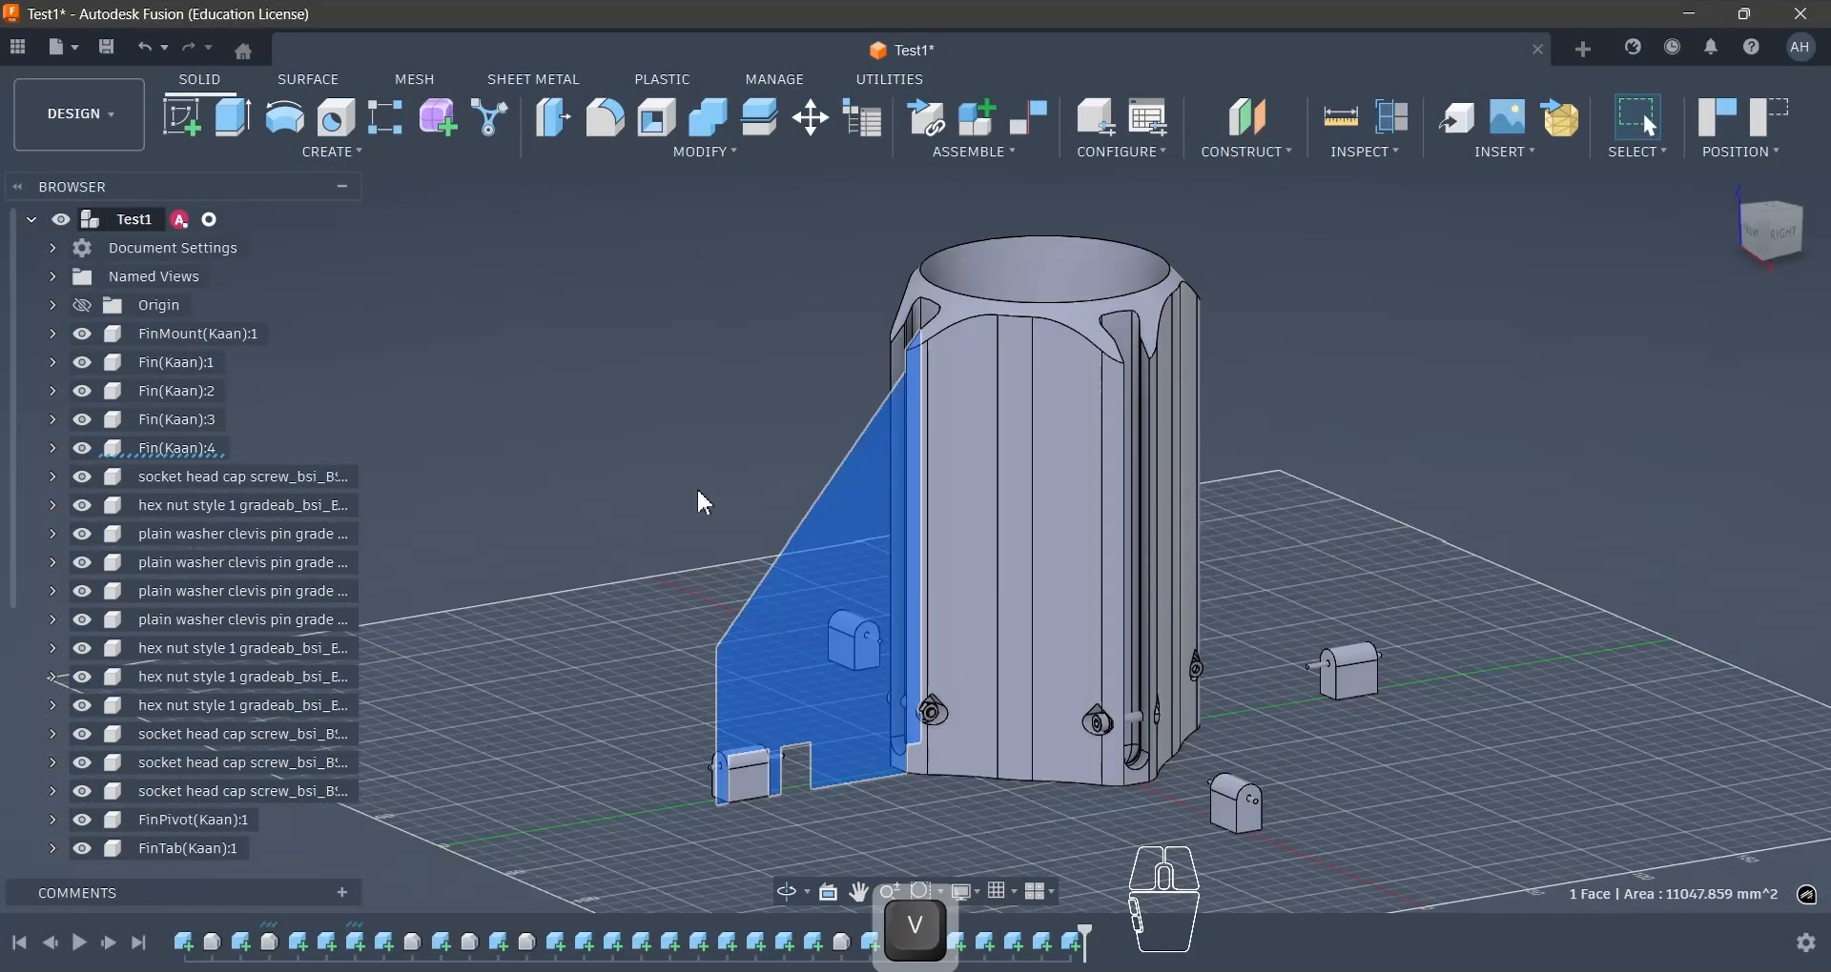
- Hide the four fins and inspect the fin mount's outline straight from the top
{"action": "key", "text": "v"}
{"action": "middle_click_drag", "start_coordinate": [760, 495], "coordinate": [896, 634], "text": "shift"}
{"action": "left_click", "coordinate": [1769, 229]}
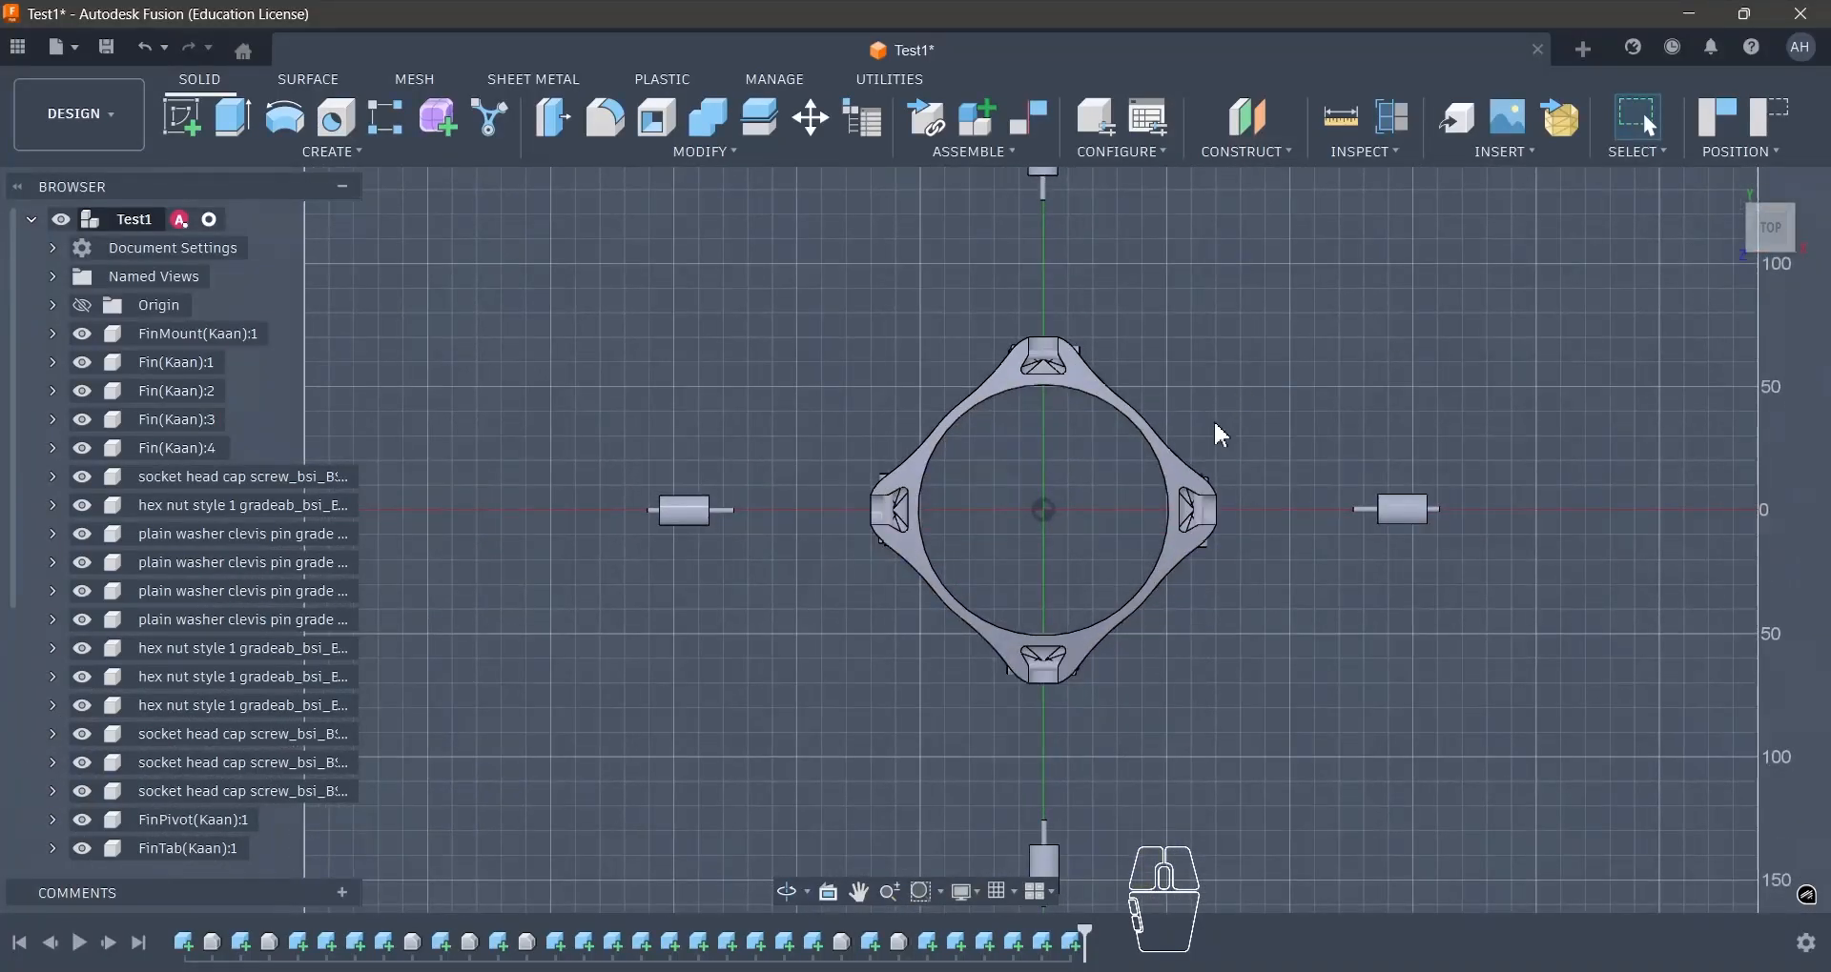
{"action": "middle_click_drag", "start_coordinate": [1222, 436], "coordinate": [1731, 221], "text": "shift"}
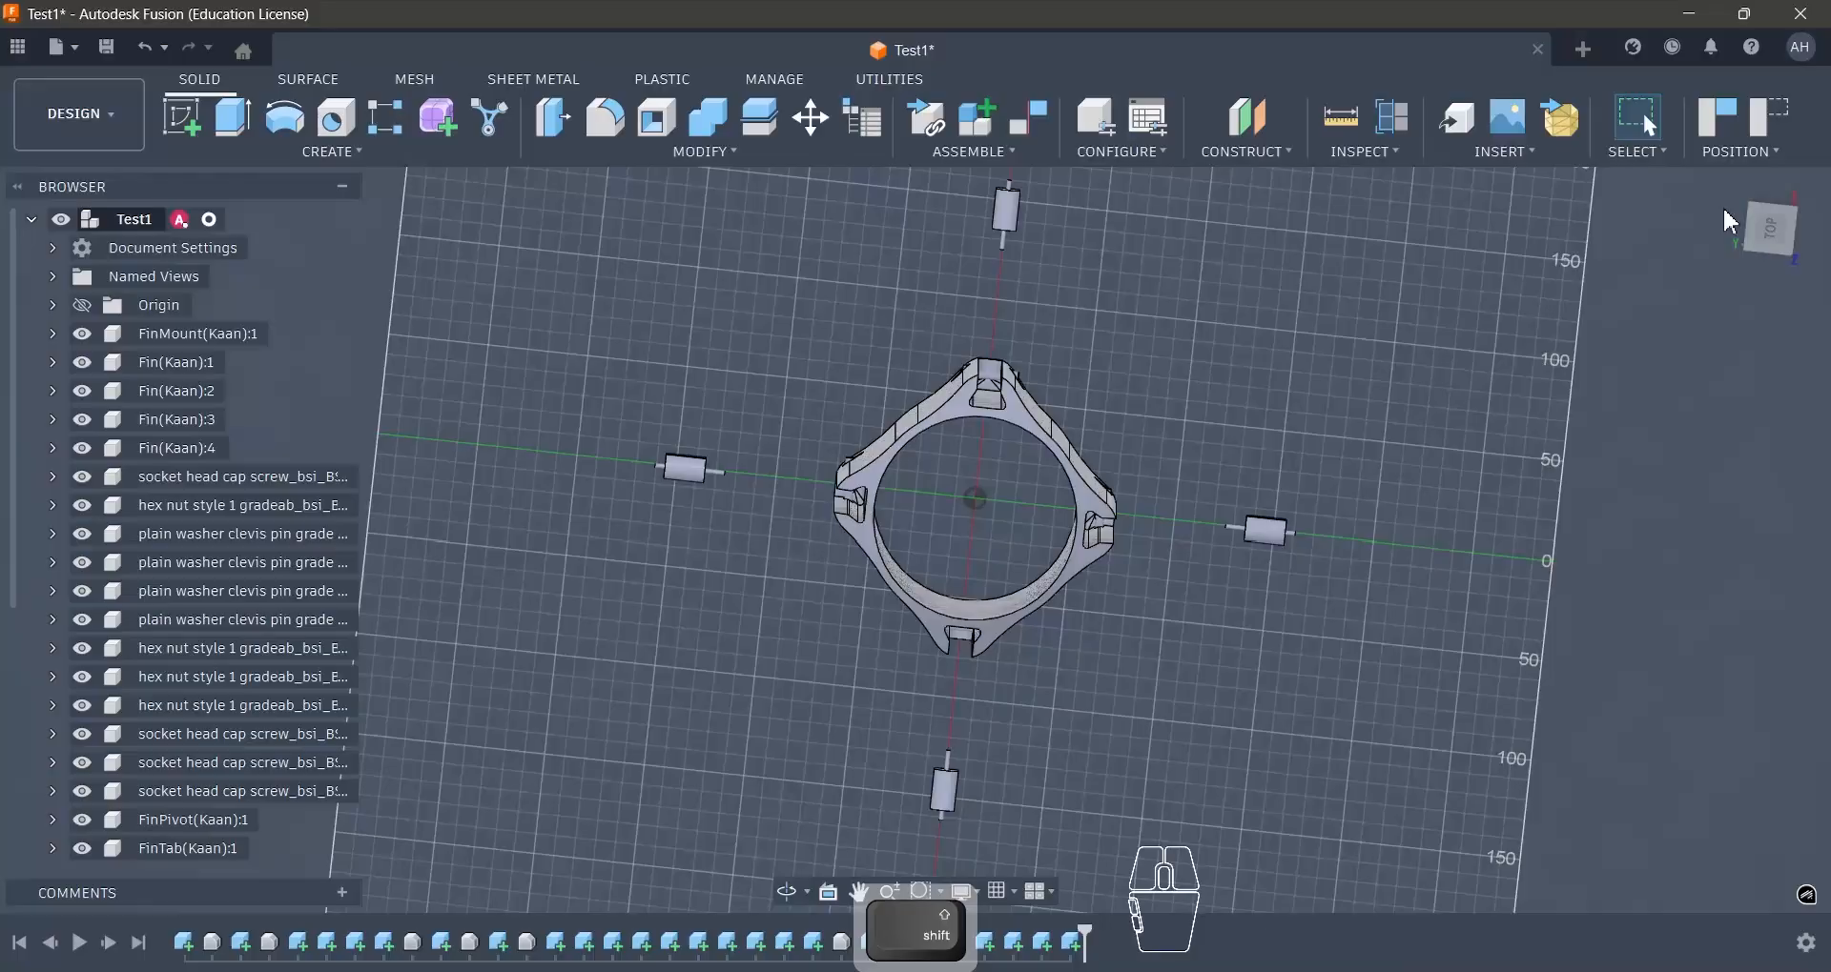
{"action": "left_click", "coordinate": [1785, 236]}
{"action": "scroll", "coordinate": [1049, 450], "scroll_direction": "up", "scroll_amount": 3}
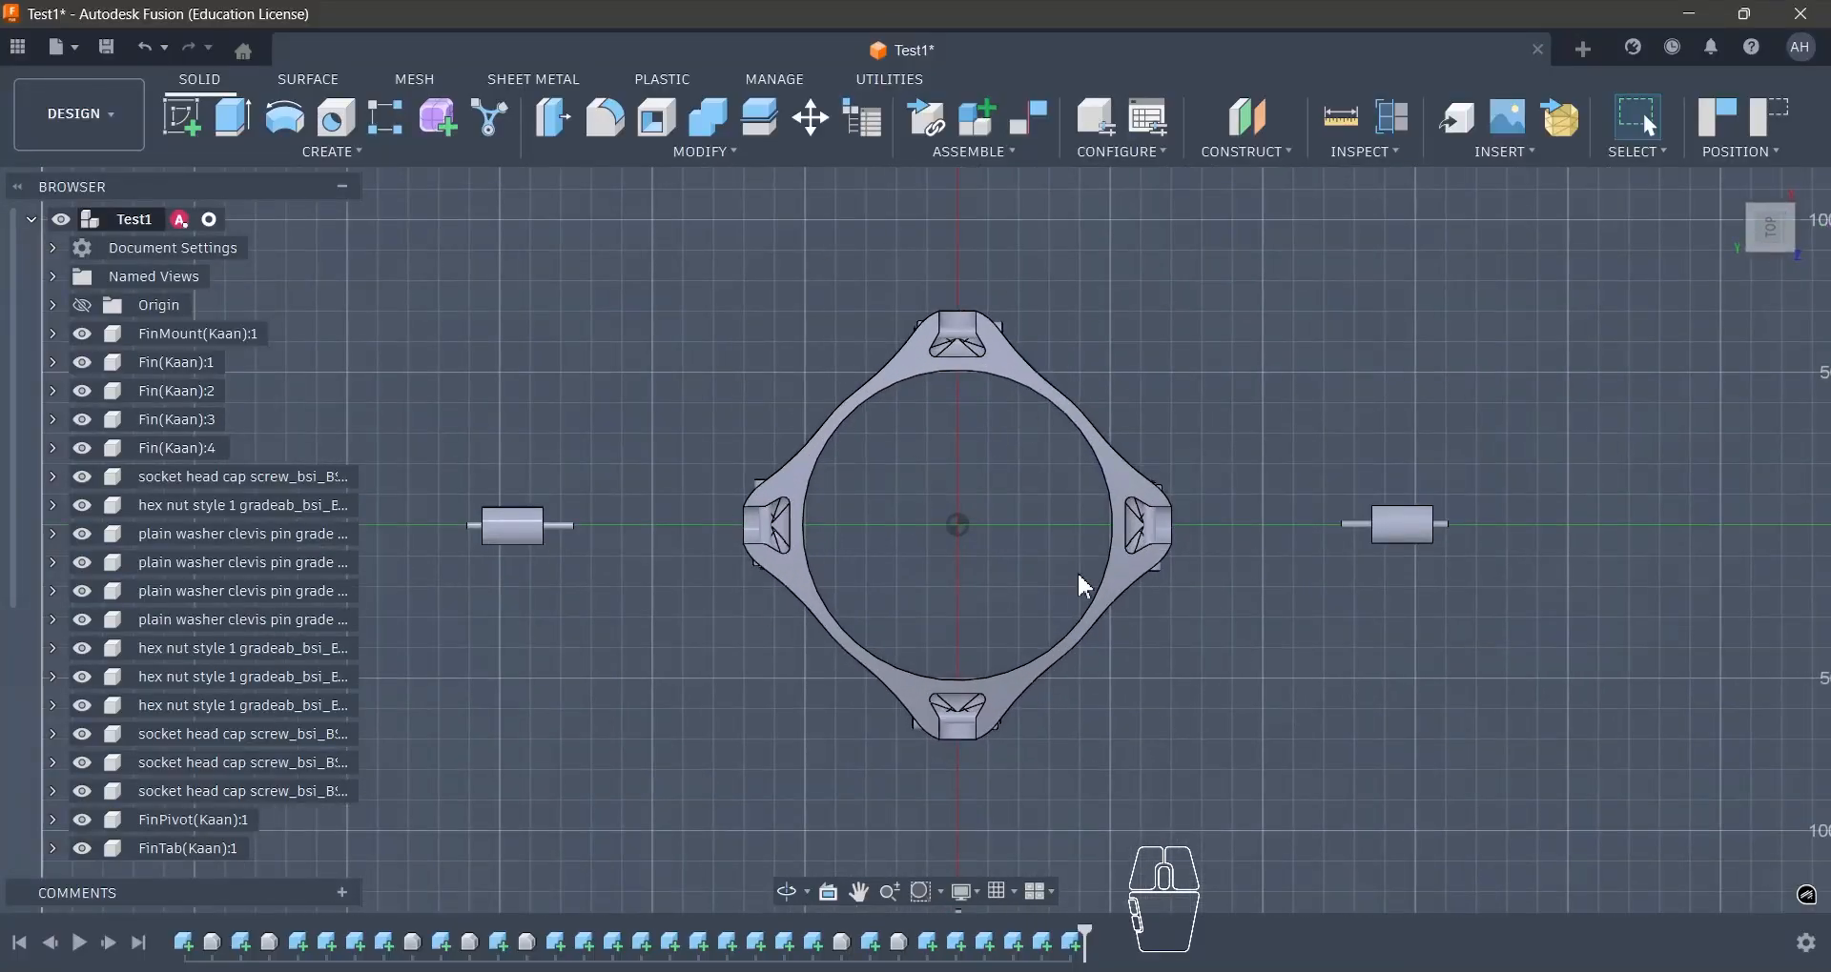
- Examine the bare fin mount's top face, fin slots and side walls at an angle
{"action": "middle_click_drag", "start_coordinate": [1172, 629], "coordinate": [996, 615], "text": "shift"}
{"action": "scroll", "coordinate": [1114, 618], "scroll_direction": "down", "scroll_amount": 3}
{"action": "scroll", "coordinate": [1106, 656], "scroll_direction": "up", "scroll_amount": 4}
{"action": "scroll", "coordinate": [1112, 668], "scroll_direction": "up", "scroll_amount": 3}
{"action": "scroll", "coordinate": [980, 435], "scroll_direction": "down", "scroll_amount": 5}
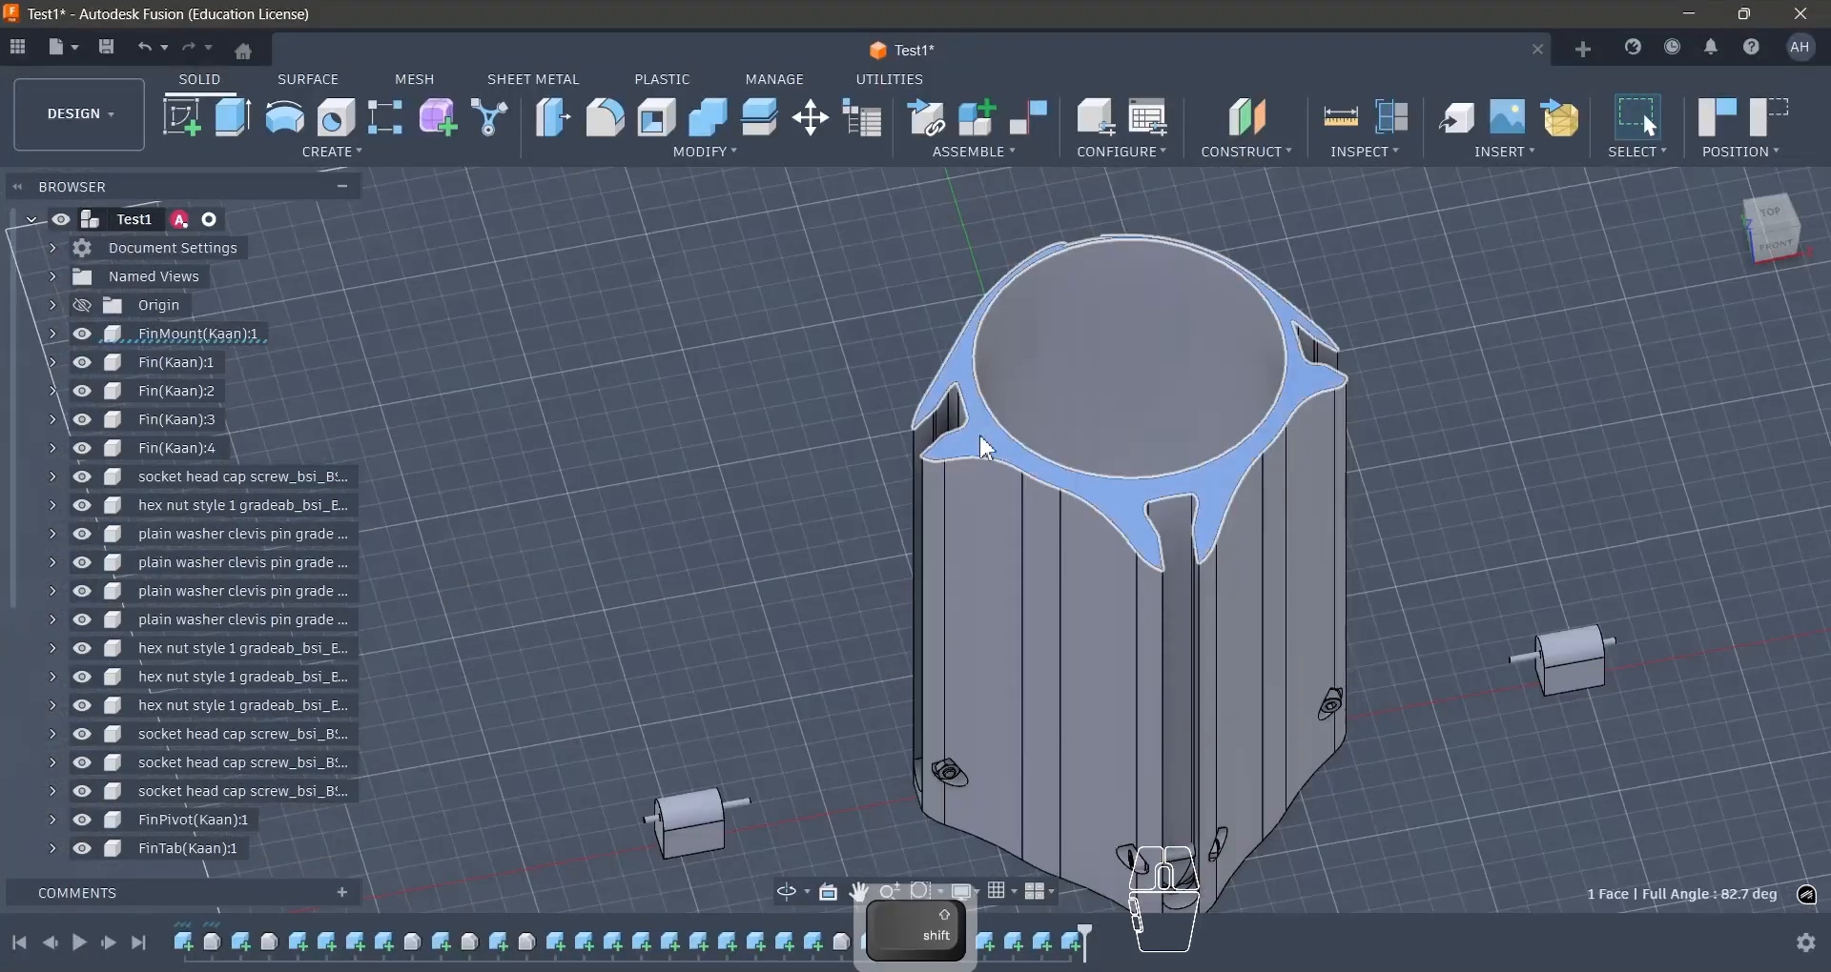
{"action": "middle_click_drag", "start_coordinate": [828, 454], "coordinate": [1271, 609], "text": "shift"}
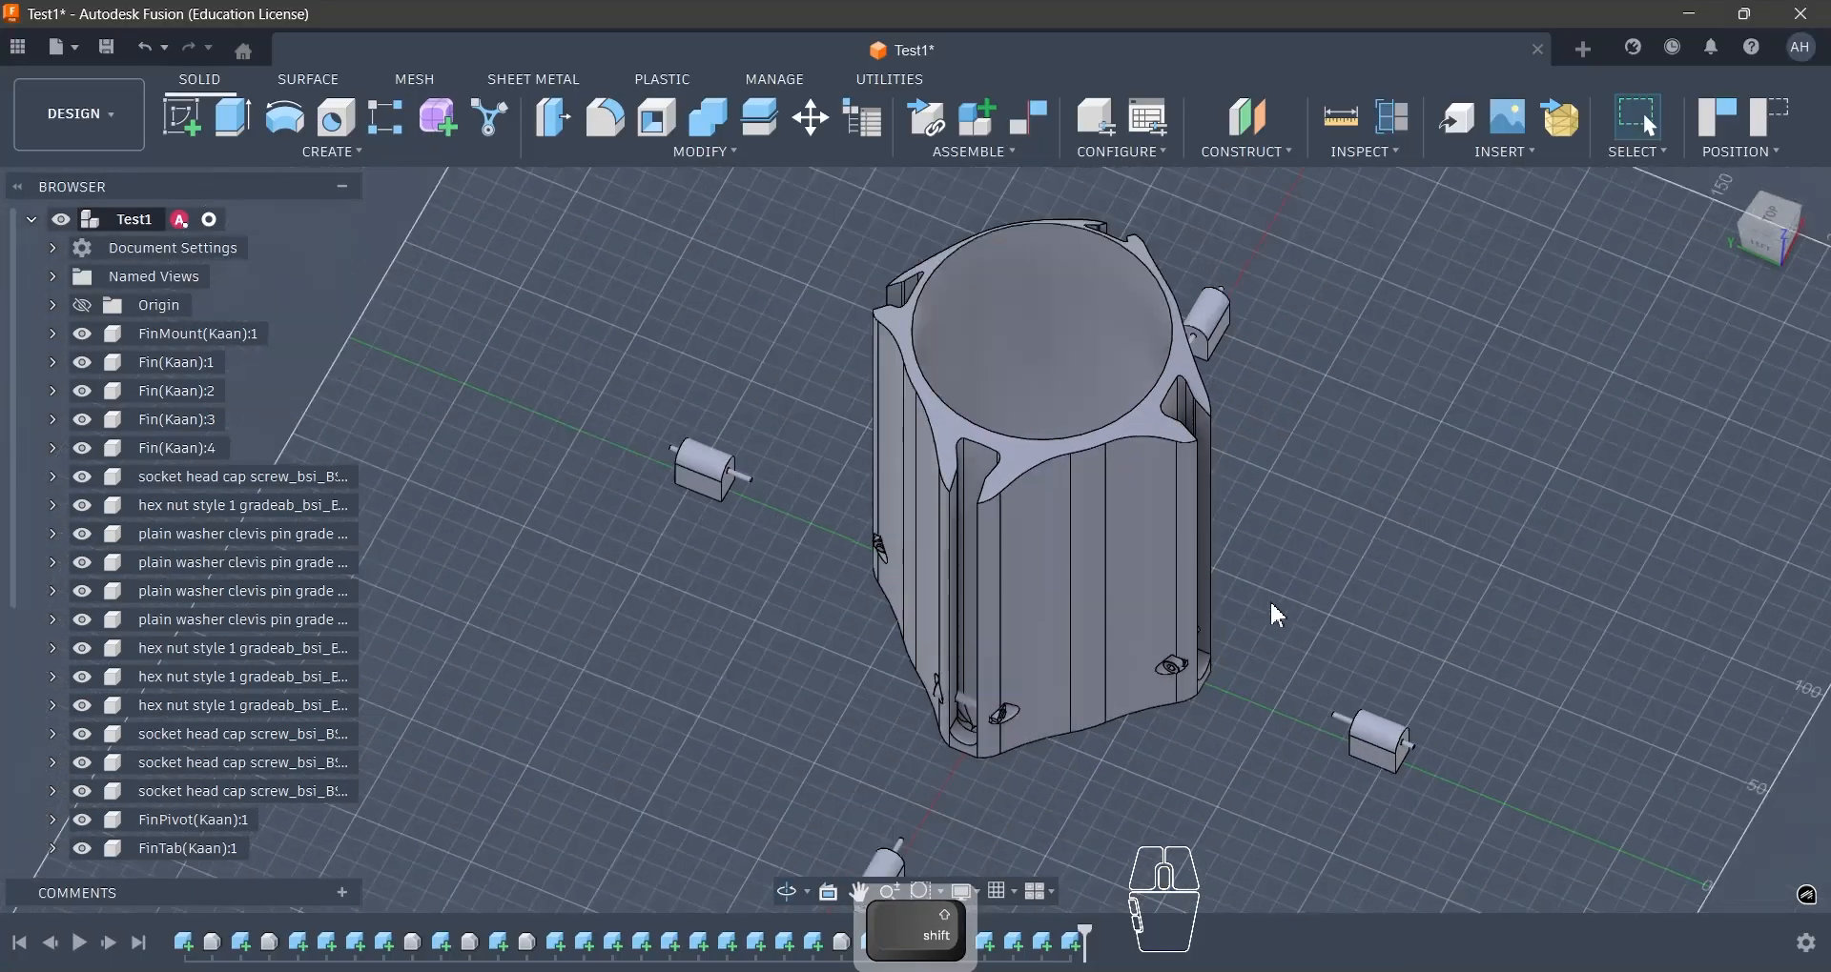
{"action": "scroll", "coordinate": [1270, 604], "scroll_direction": "down", "scroll_amount": 3}
{"action": "scroll", "coordinate": [1060, 563], "scroll_direction": "up", "scroll_amount": 5}
- Undo the fin hiding and inspect the mount's sloped top edge and one curved side face
{"action": "key", "text": "ctrl+z"}
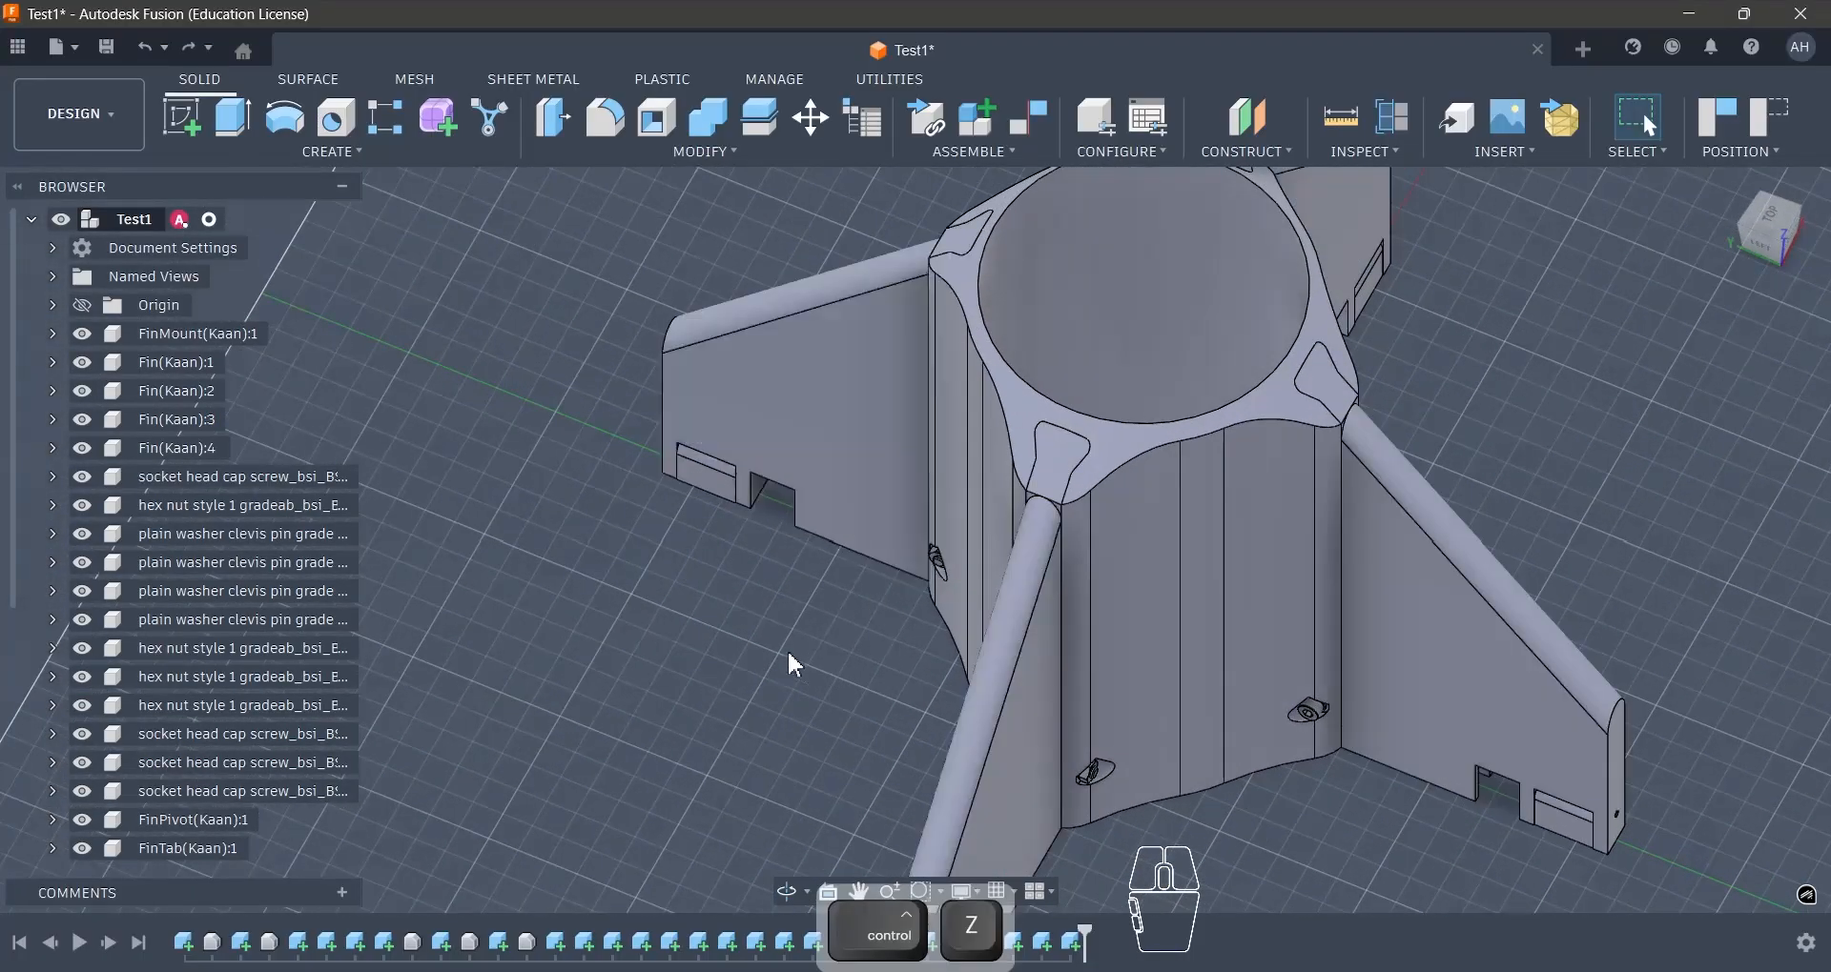
{"action": "middle_click_drag", "start_coordinate": [1050, 541], "coordinate": [994, 383], "text": "shift"}
{"action": "scroll", "coordinate": [1159, 500], "scroll_direction": "up", "scroll_amount": 6}
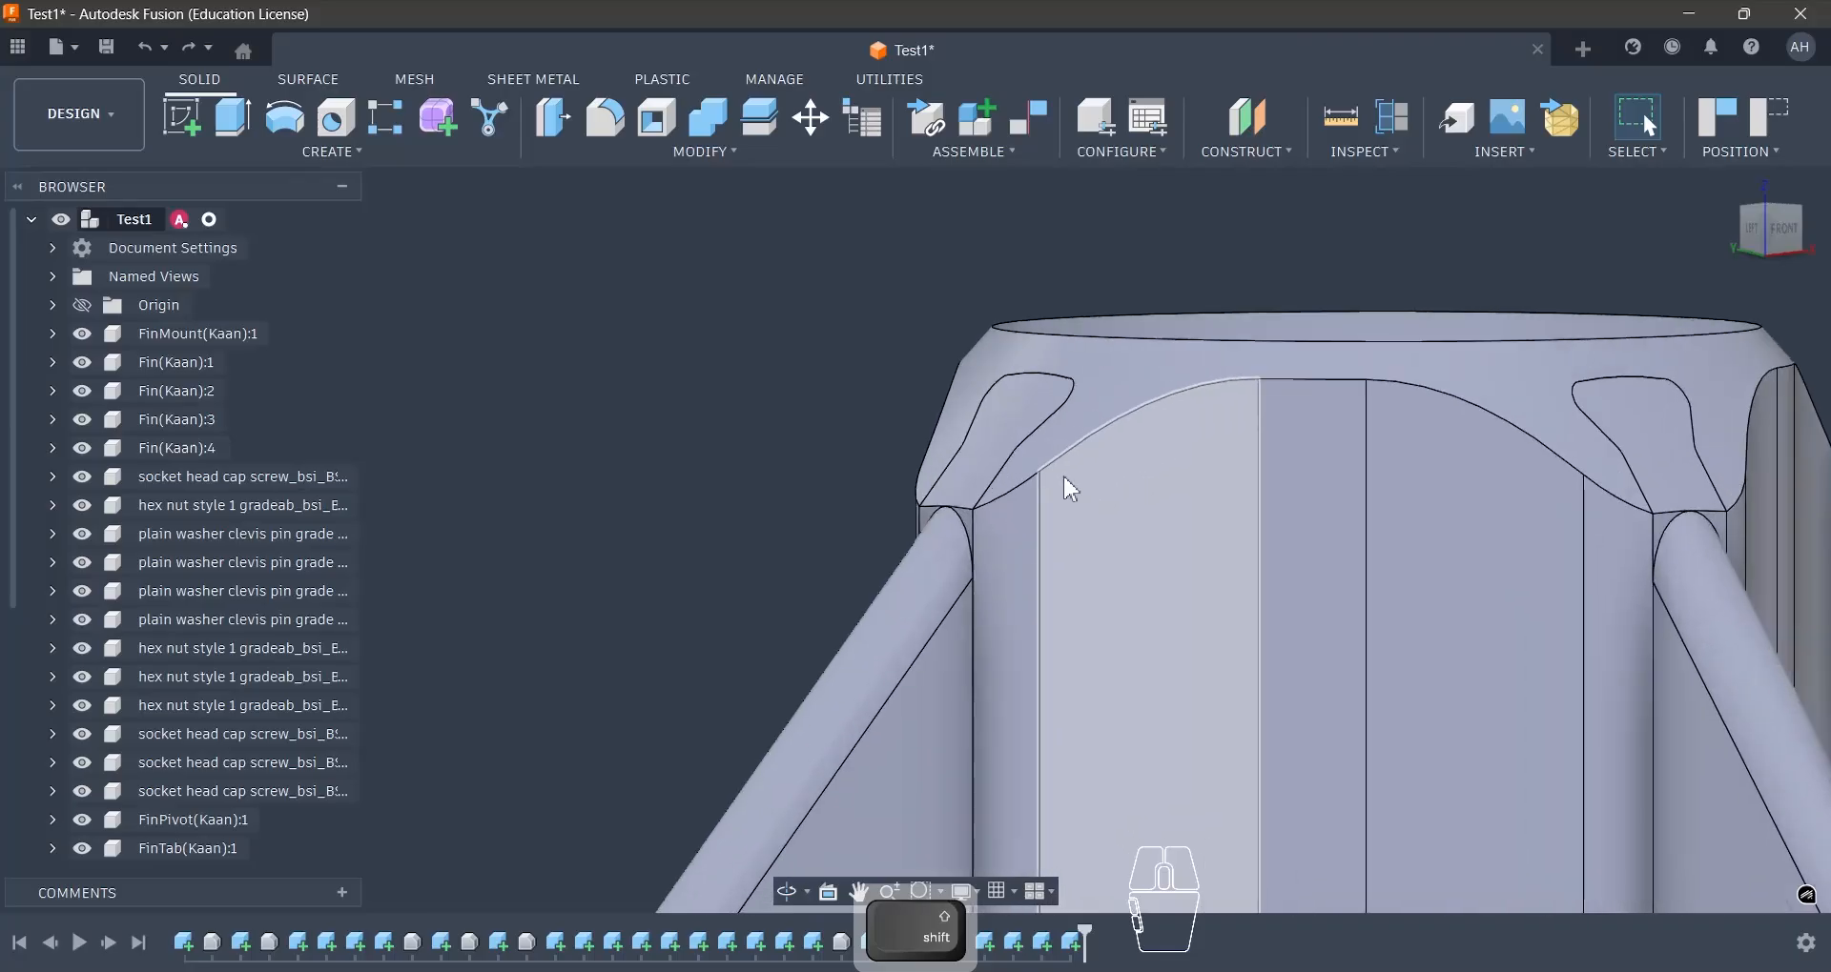
{"action": "middle_click_drag", "start_coordinate": [1062, 477], "coordinate": [1000, 473], "text": "shift"}
{"action": "left_click", "coordinate": [1177, 431]}
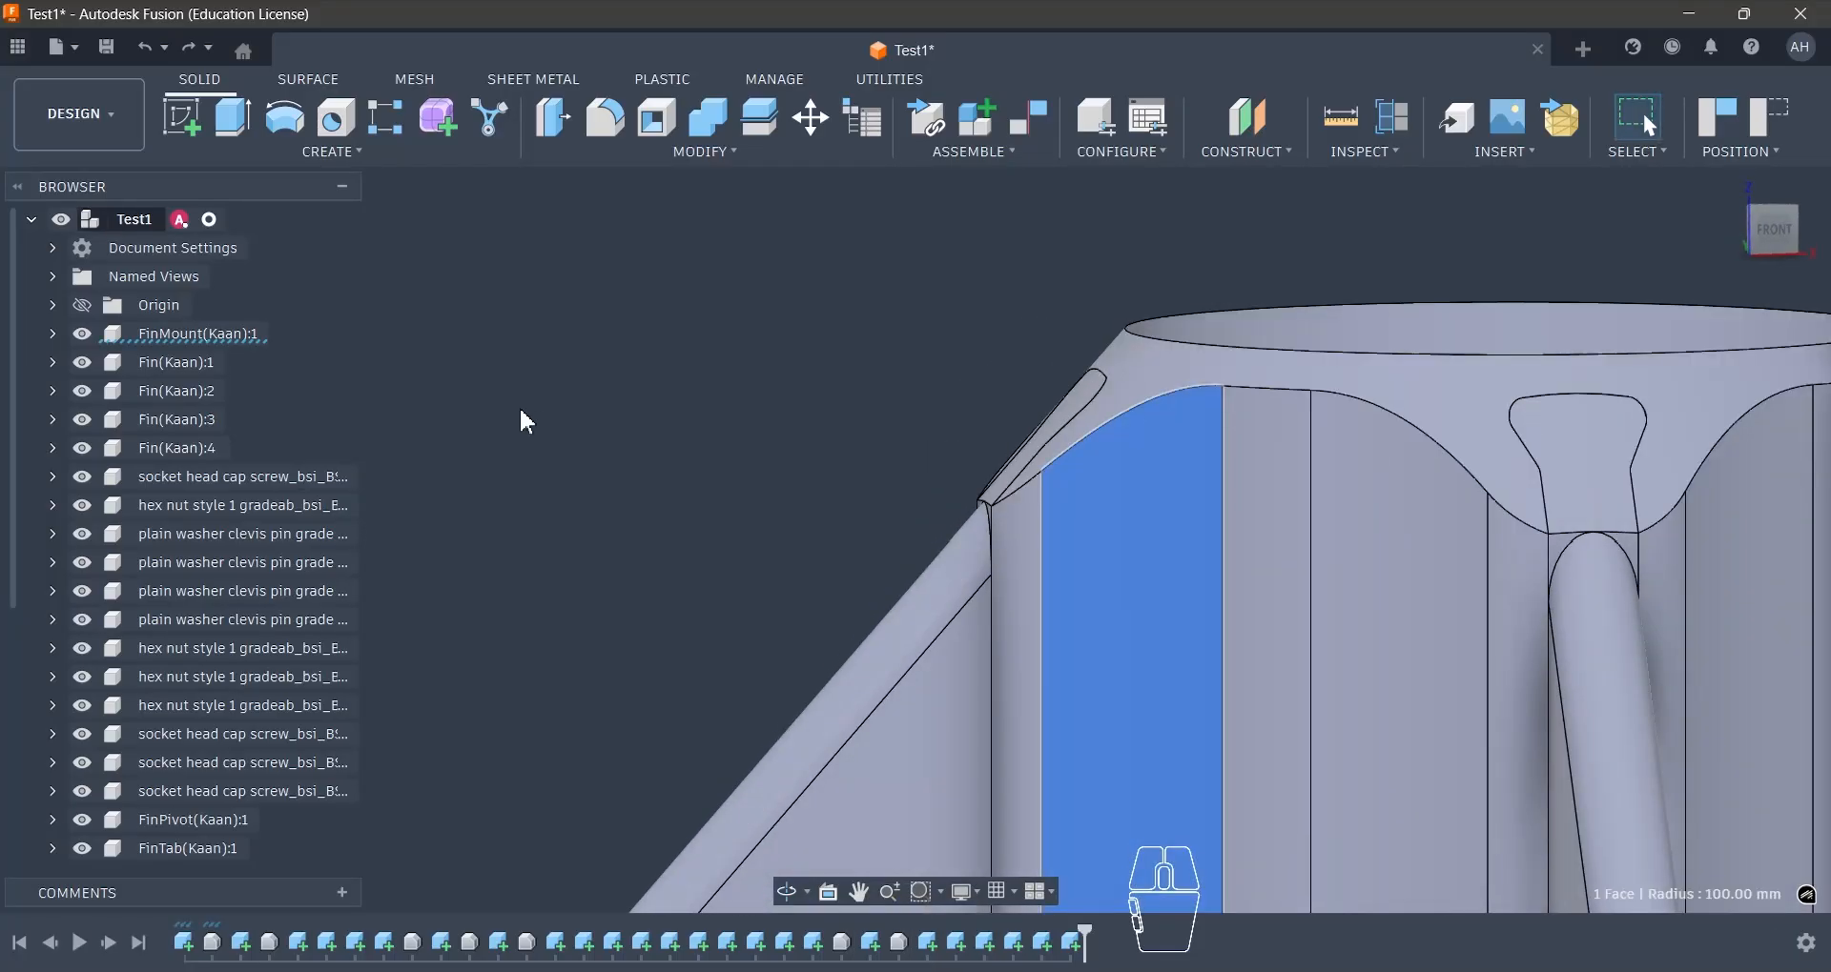
{"action": "left_click", "coordinate": [715, 452]}
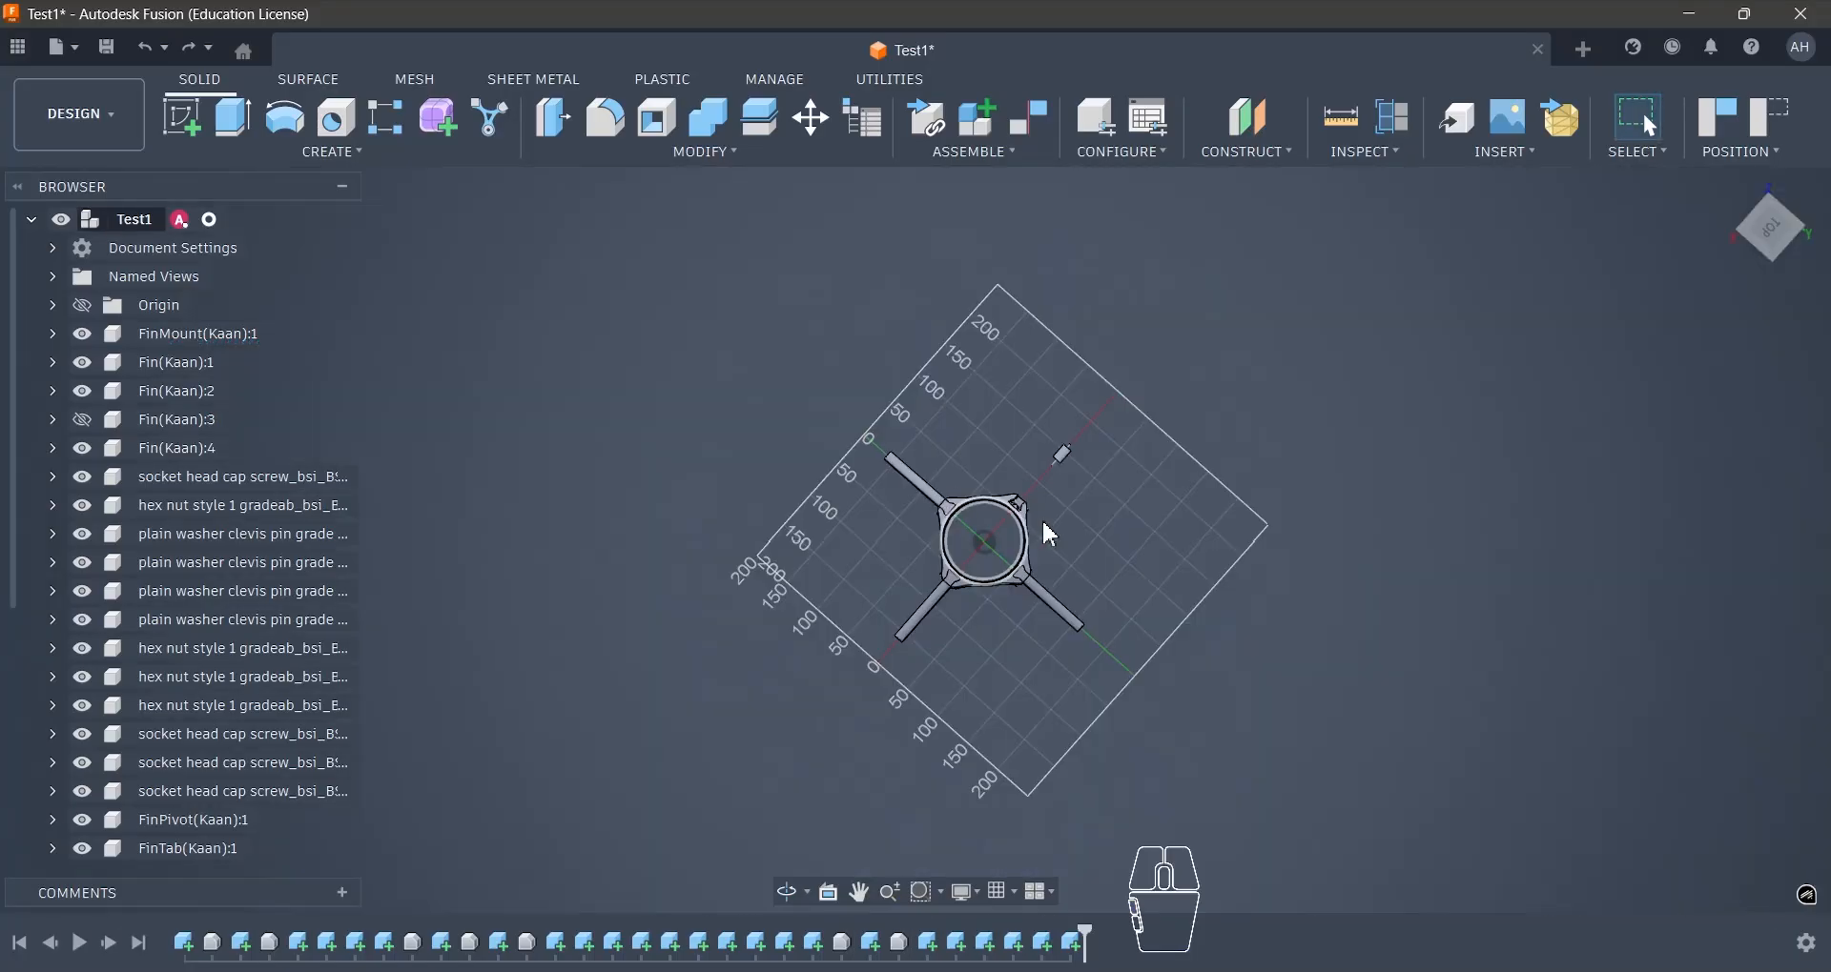
{"action": "scroll", "coordinate": [963, 548], "scroll_direction": "up", "scroll_amount": 6}
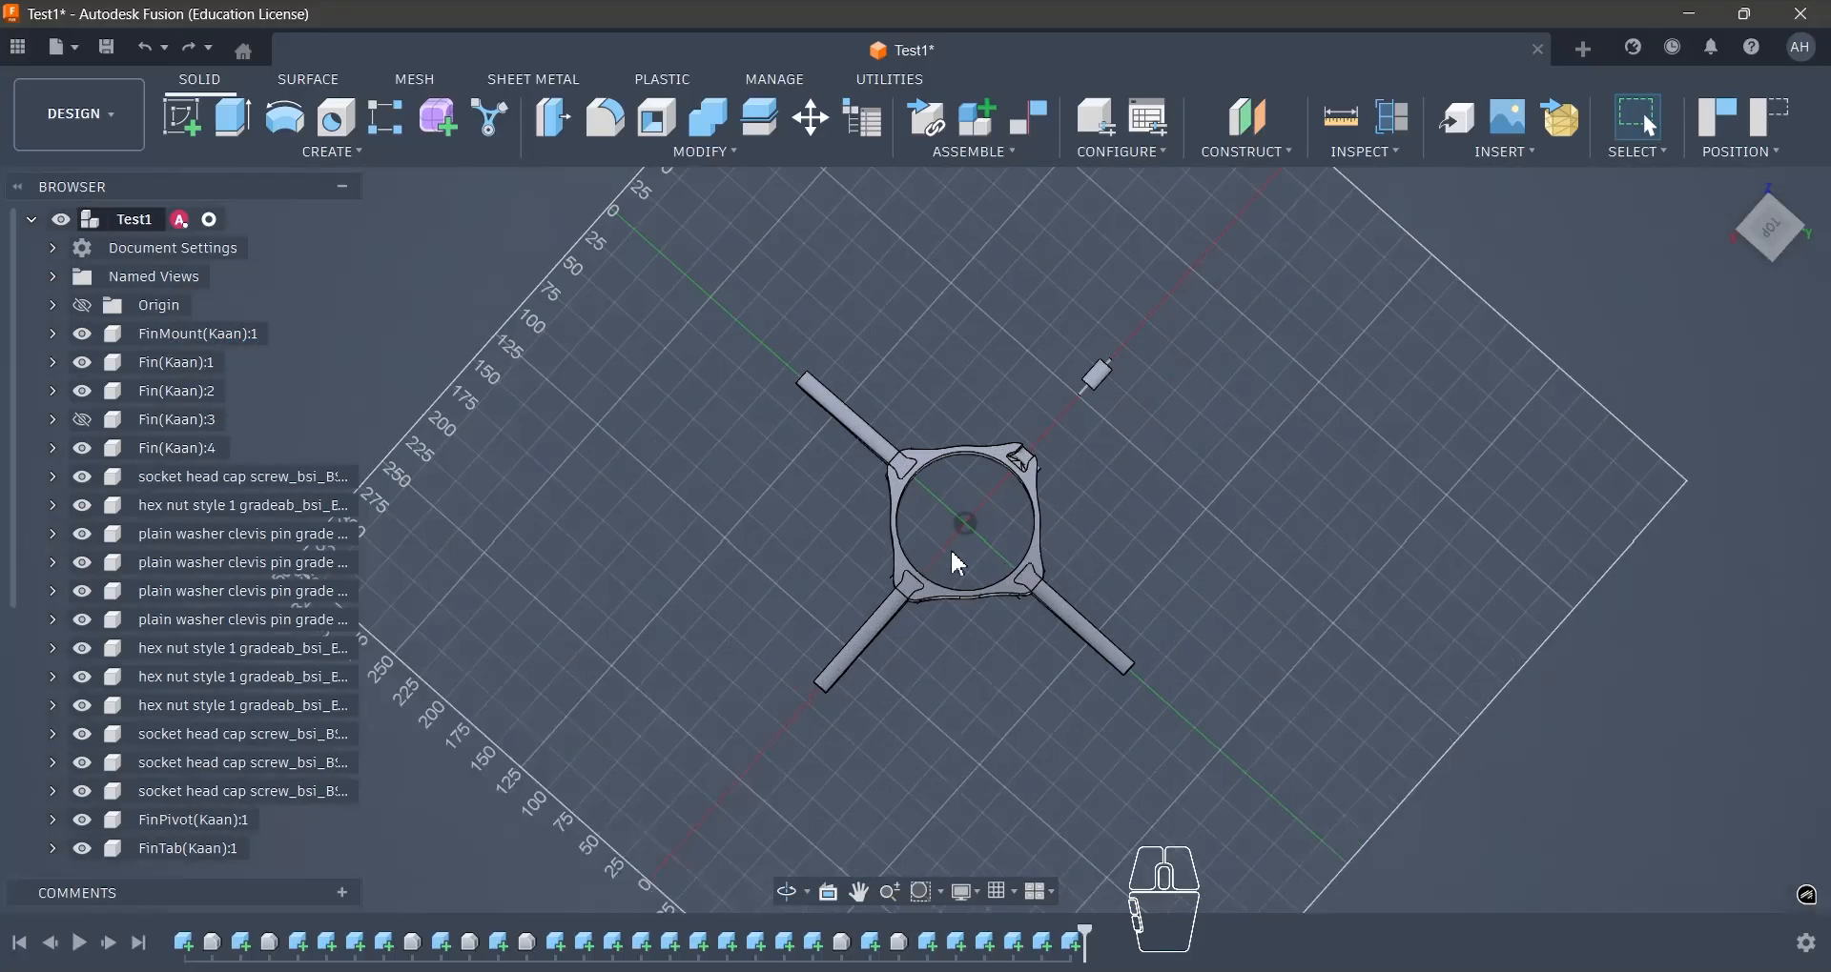
- Start a new design and compare the Part, Assembly and Hybrid Design types
{"action": "left_click", "coordinate": [1585, 49]}
{"action": "left_click", "coordinate": [830, 337]}
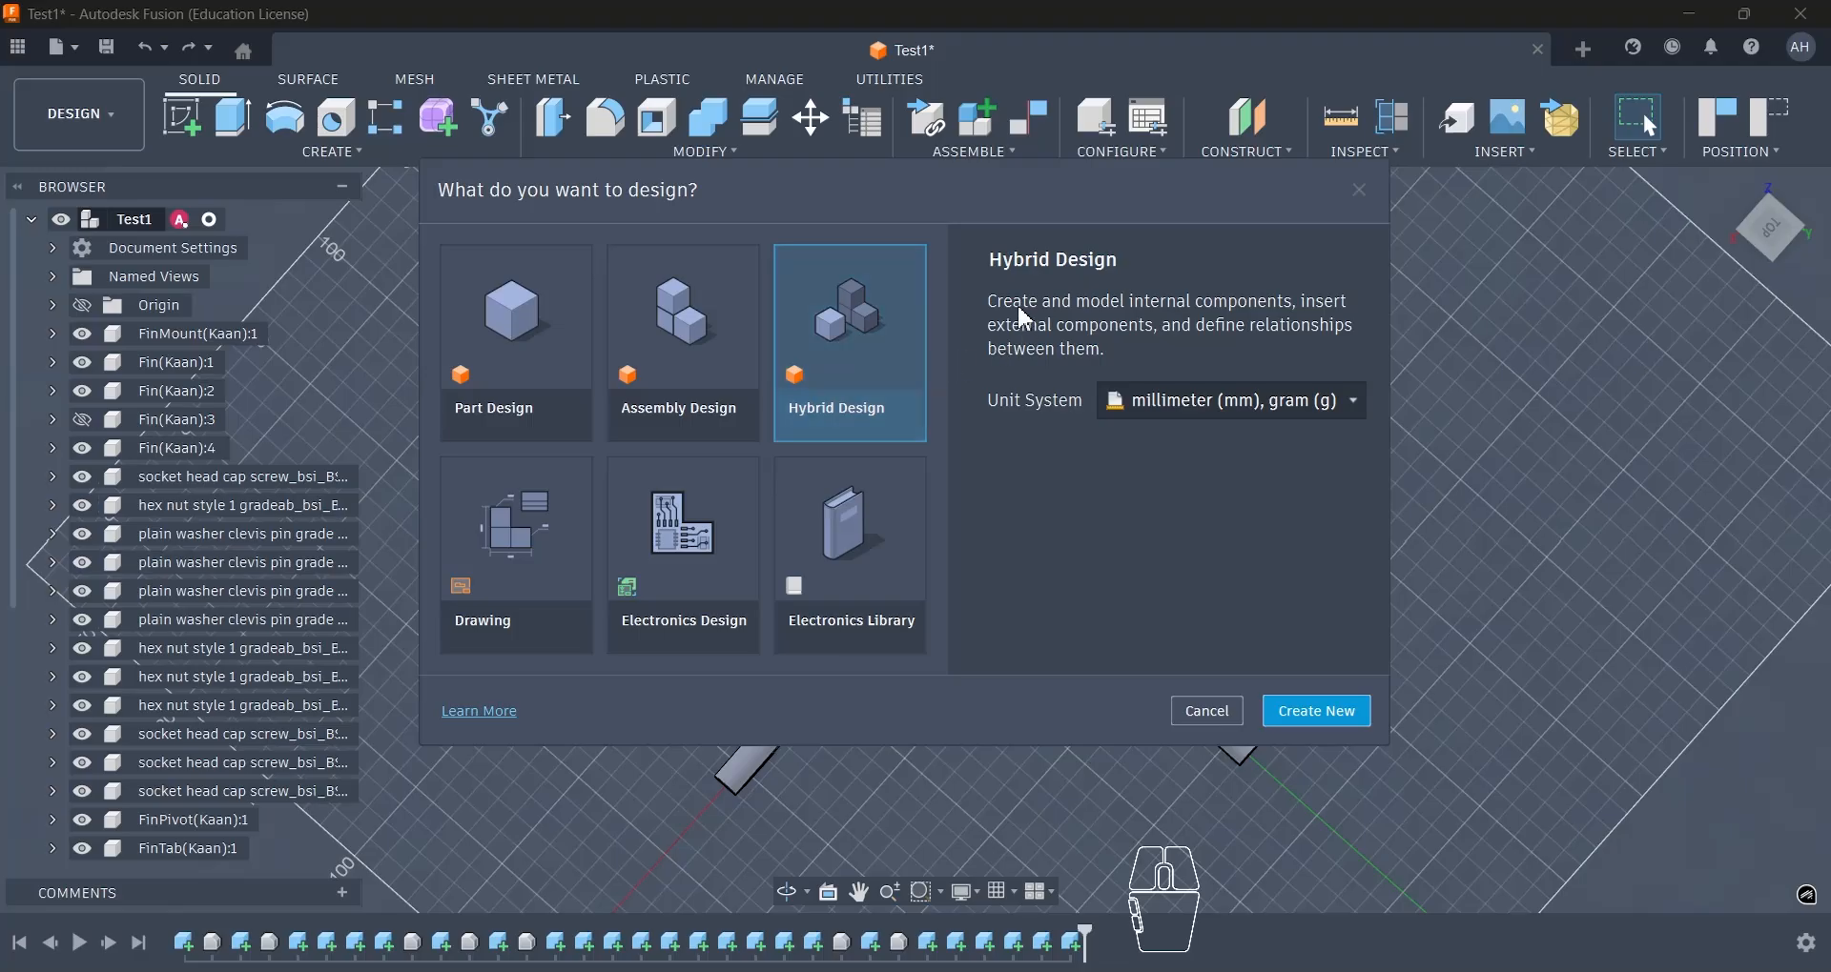
{"action": "left_click", "coordinate": [667, 324]}
{"action": "left_click", "coordinate": [542, 318]}
{"action": "left_click", "coordinate": [669, 324]}
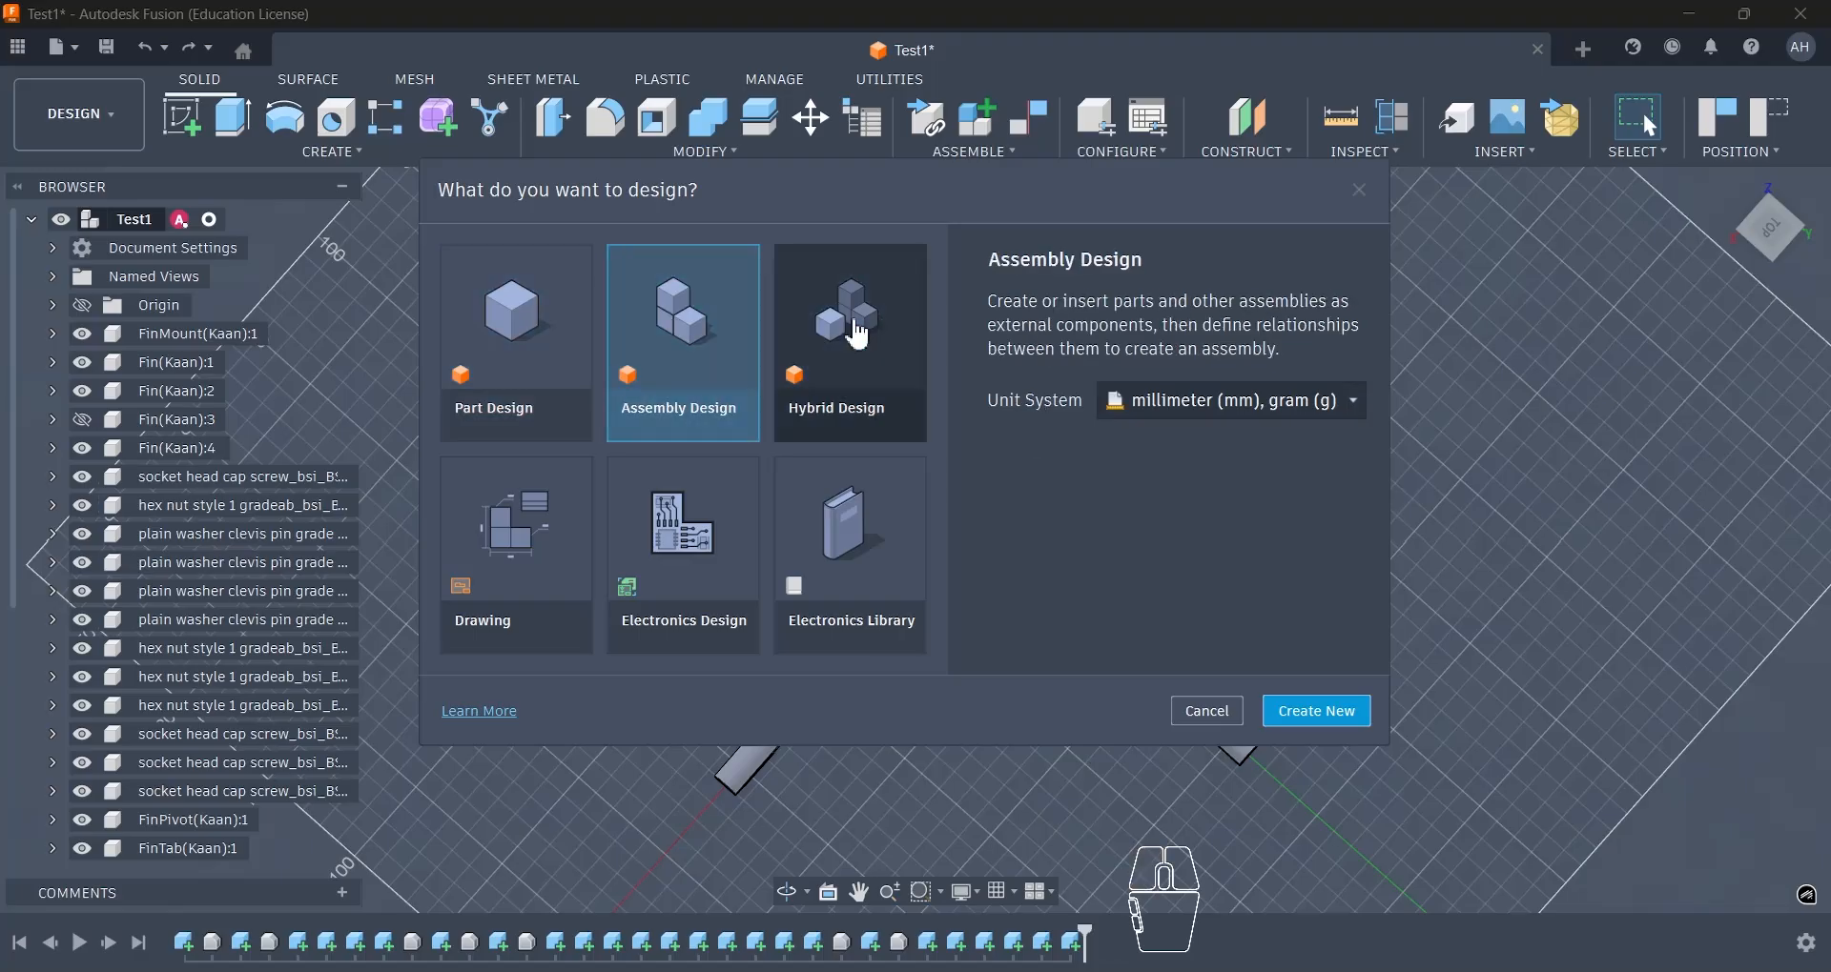
{"action": "left_click", "coordinate": [853, 329]}
{"action": "left_click", "coordinate": [520, 320]}
{"action": "left_click", "coordinate": [683, 327]}
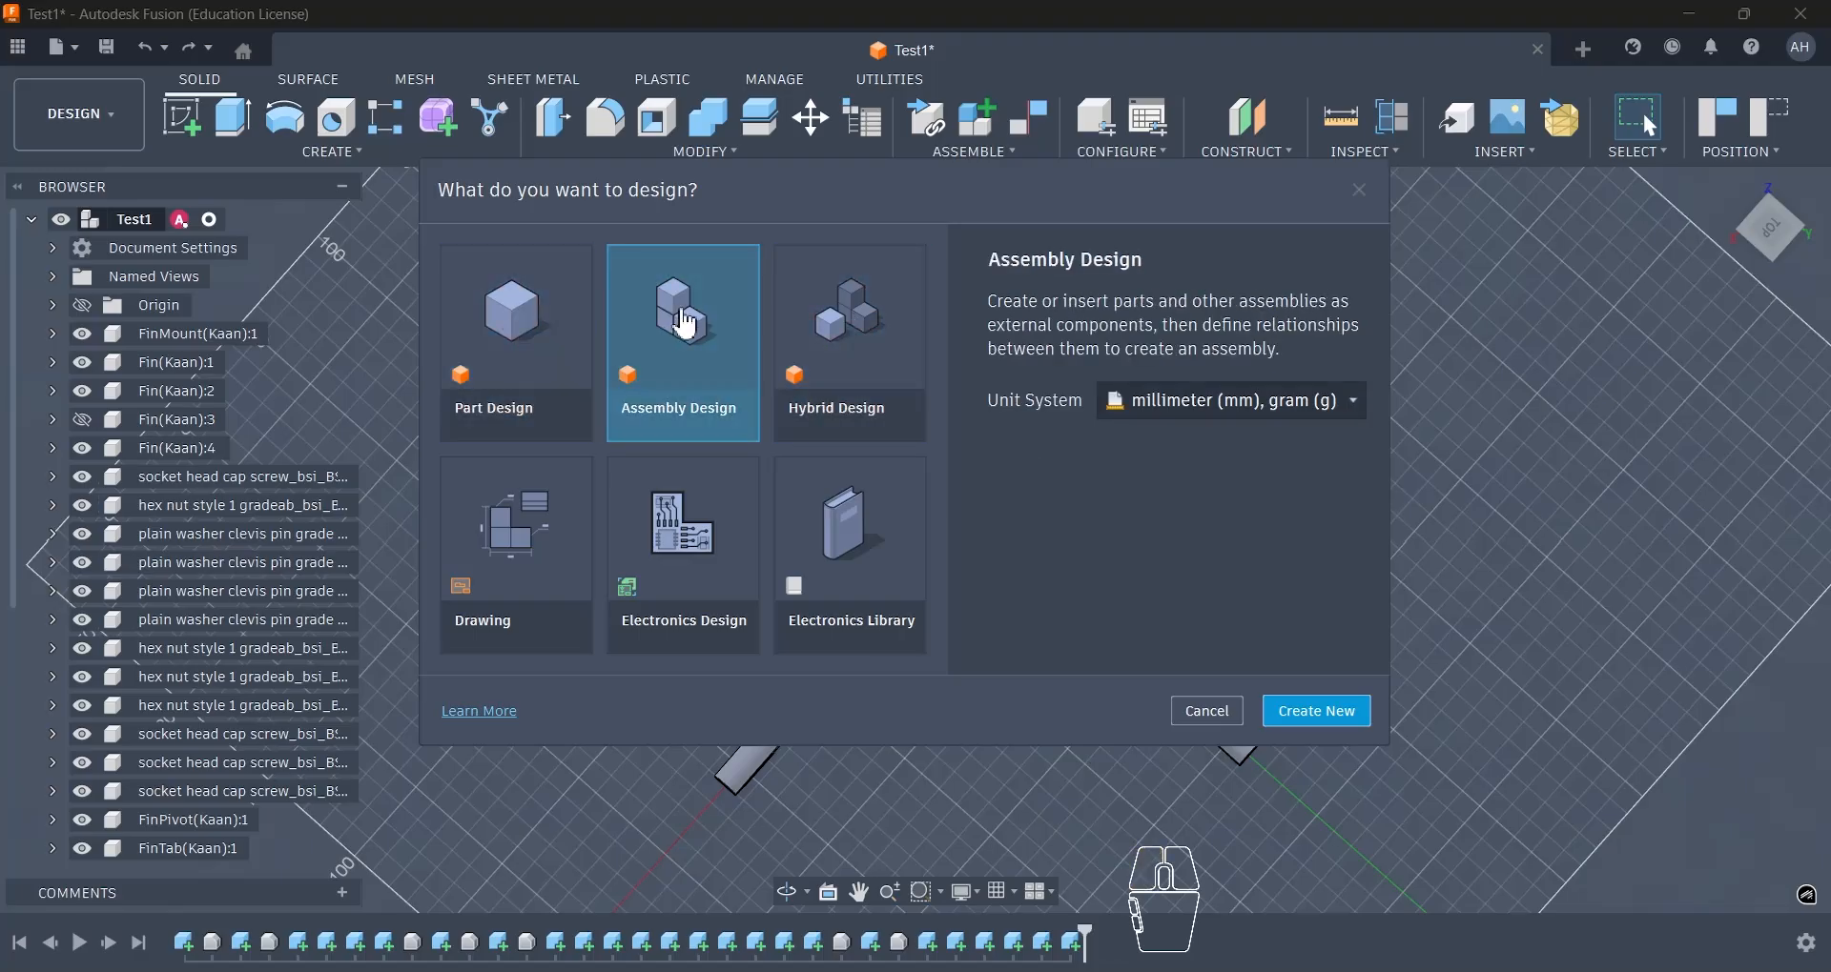
{"action": "left_click", "coordinate": [827, 353]}
{"action": "left_click", "coordinate": [655, 357]}
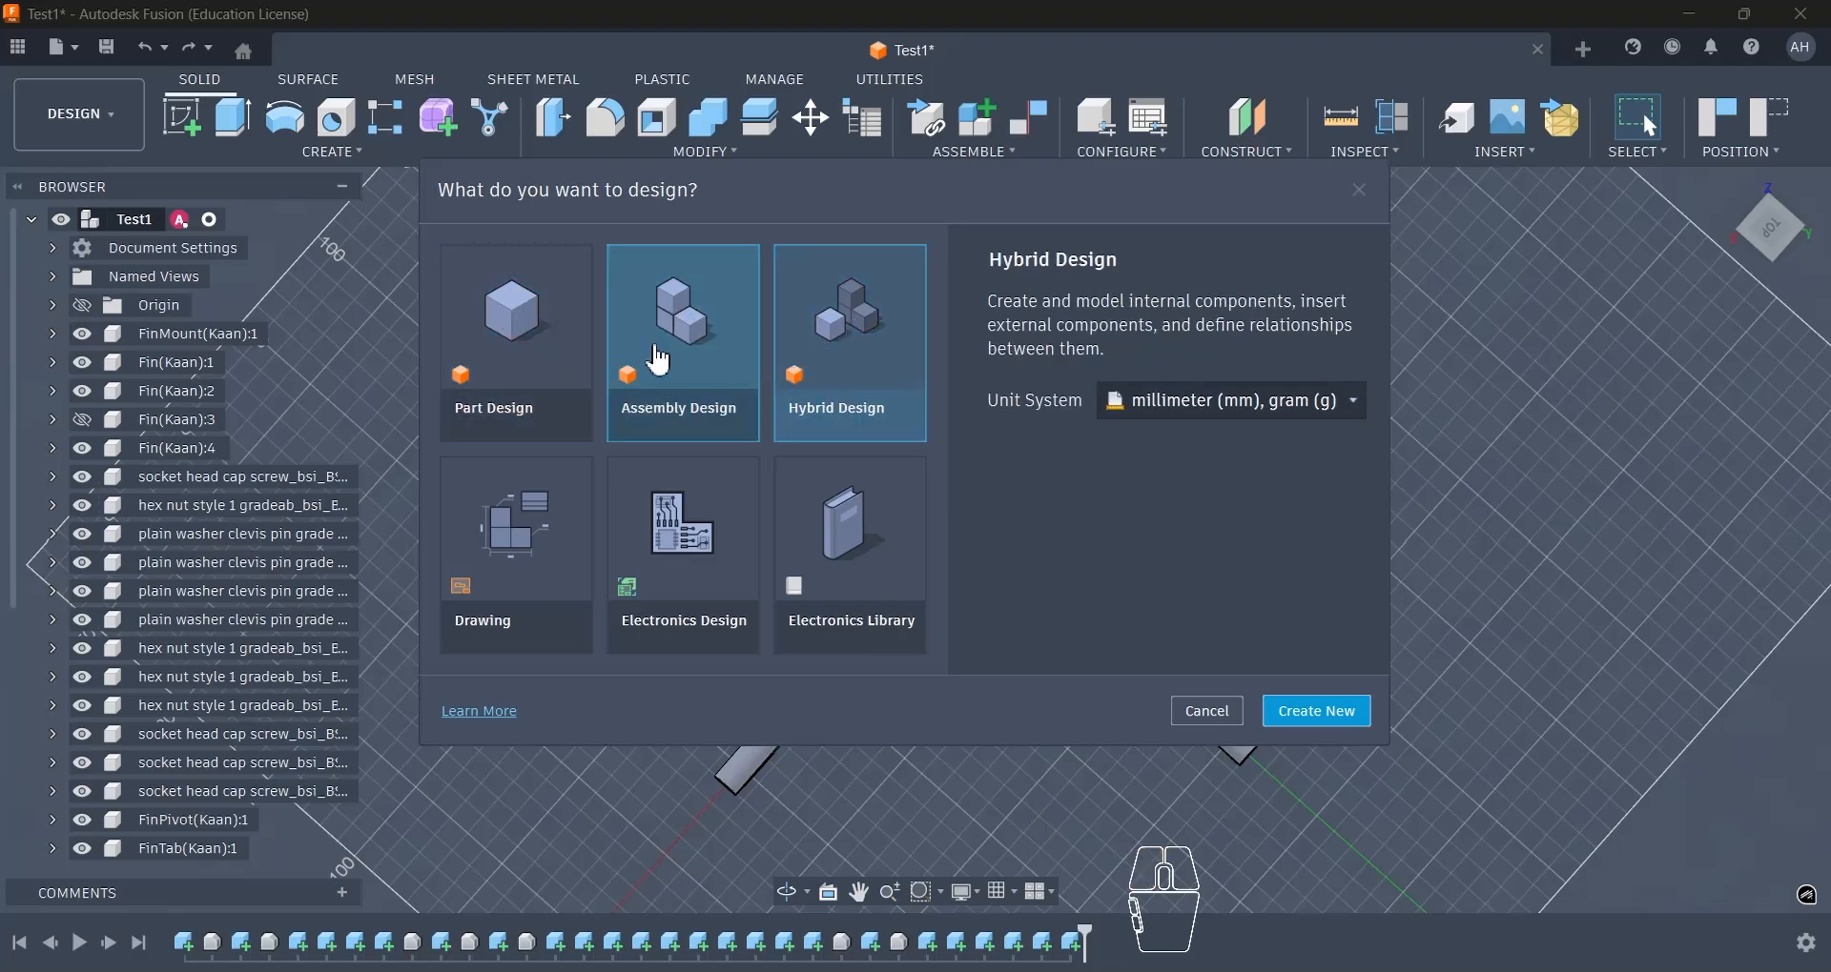
{"action": "left_click", "coordinate": [553, 334]}
- Create the new document as a Hybrid Design with millimetre and gram units
{"action": "left_click", "coordinate": [844, 351]}
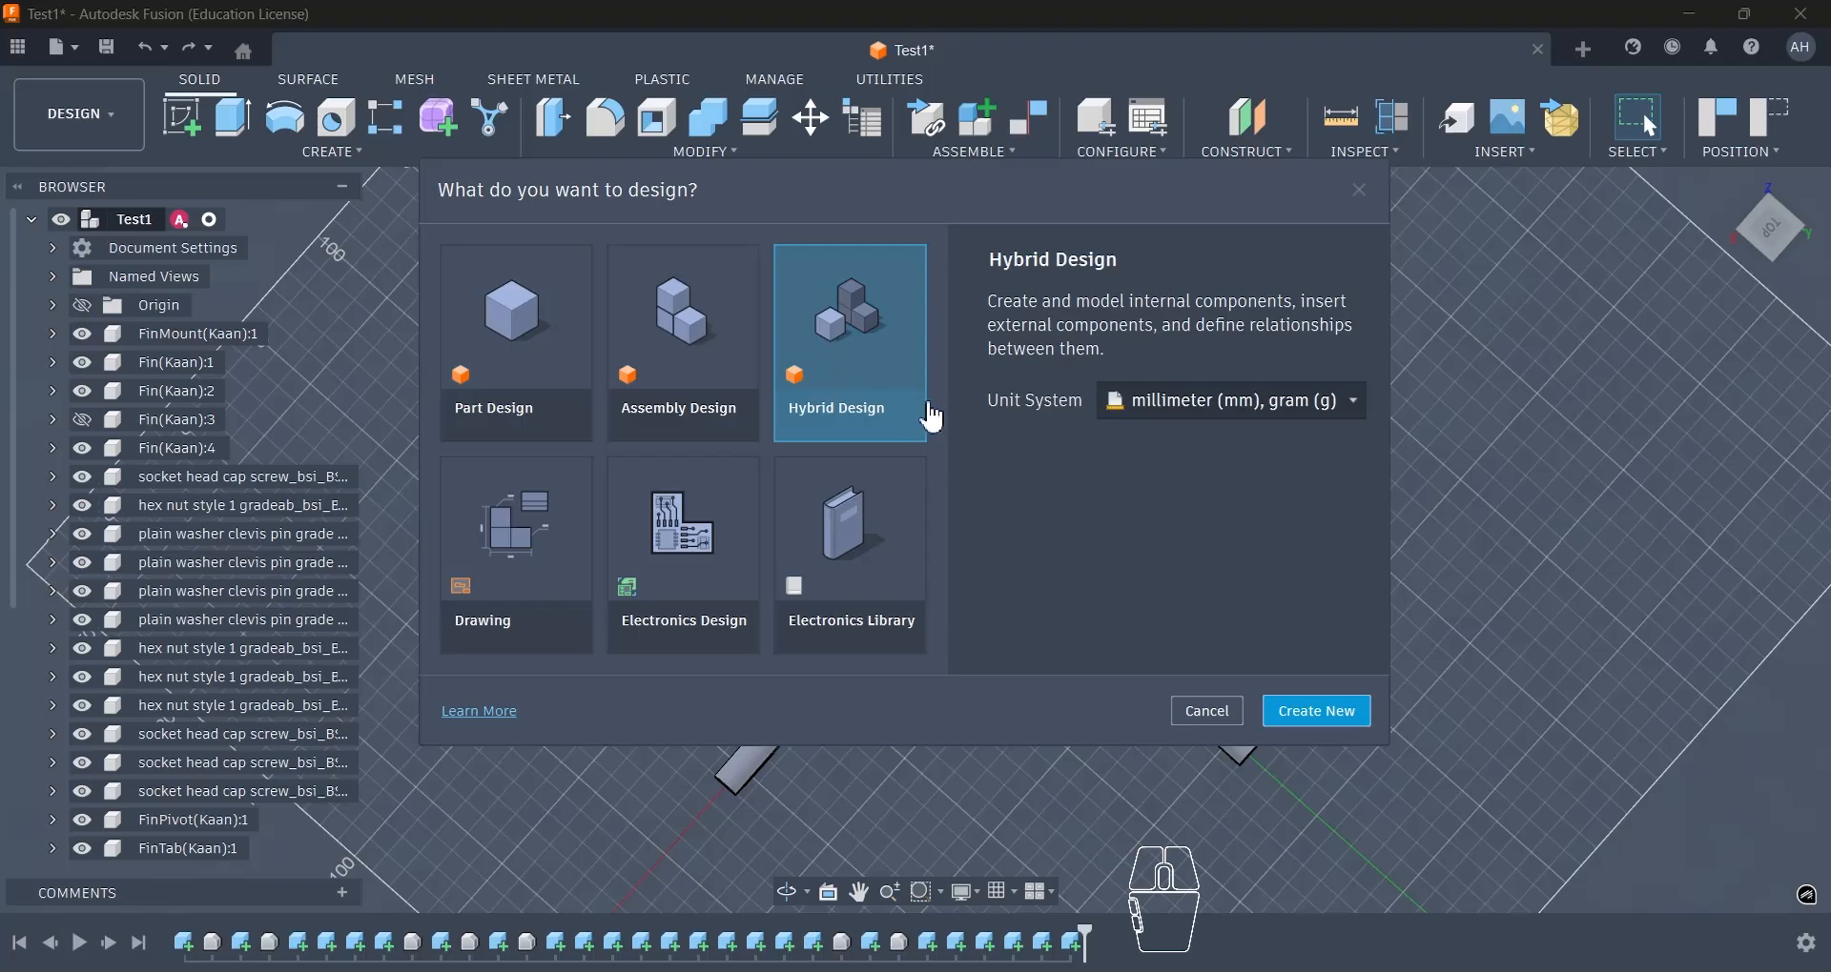
{"action": "left_click", "coordinate": [1334, 728]}
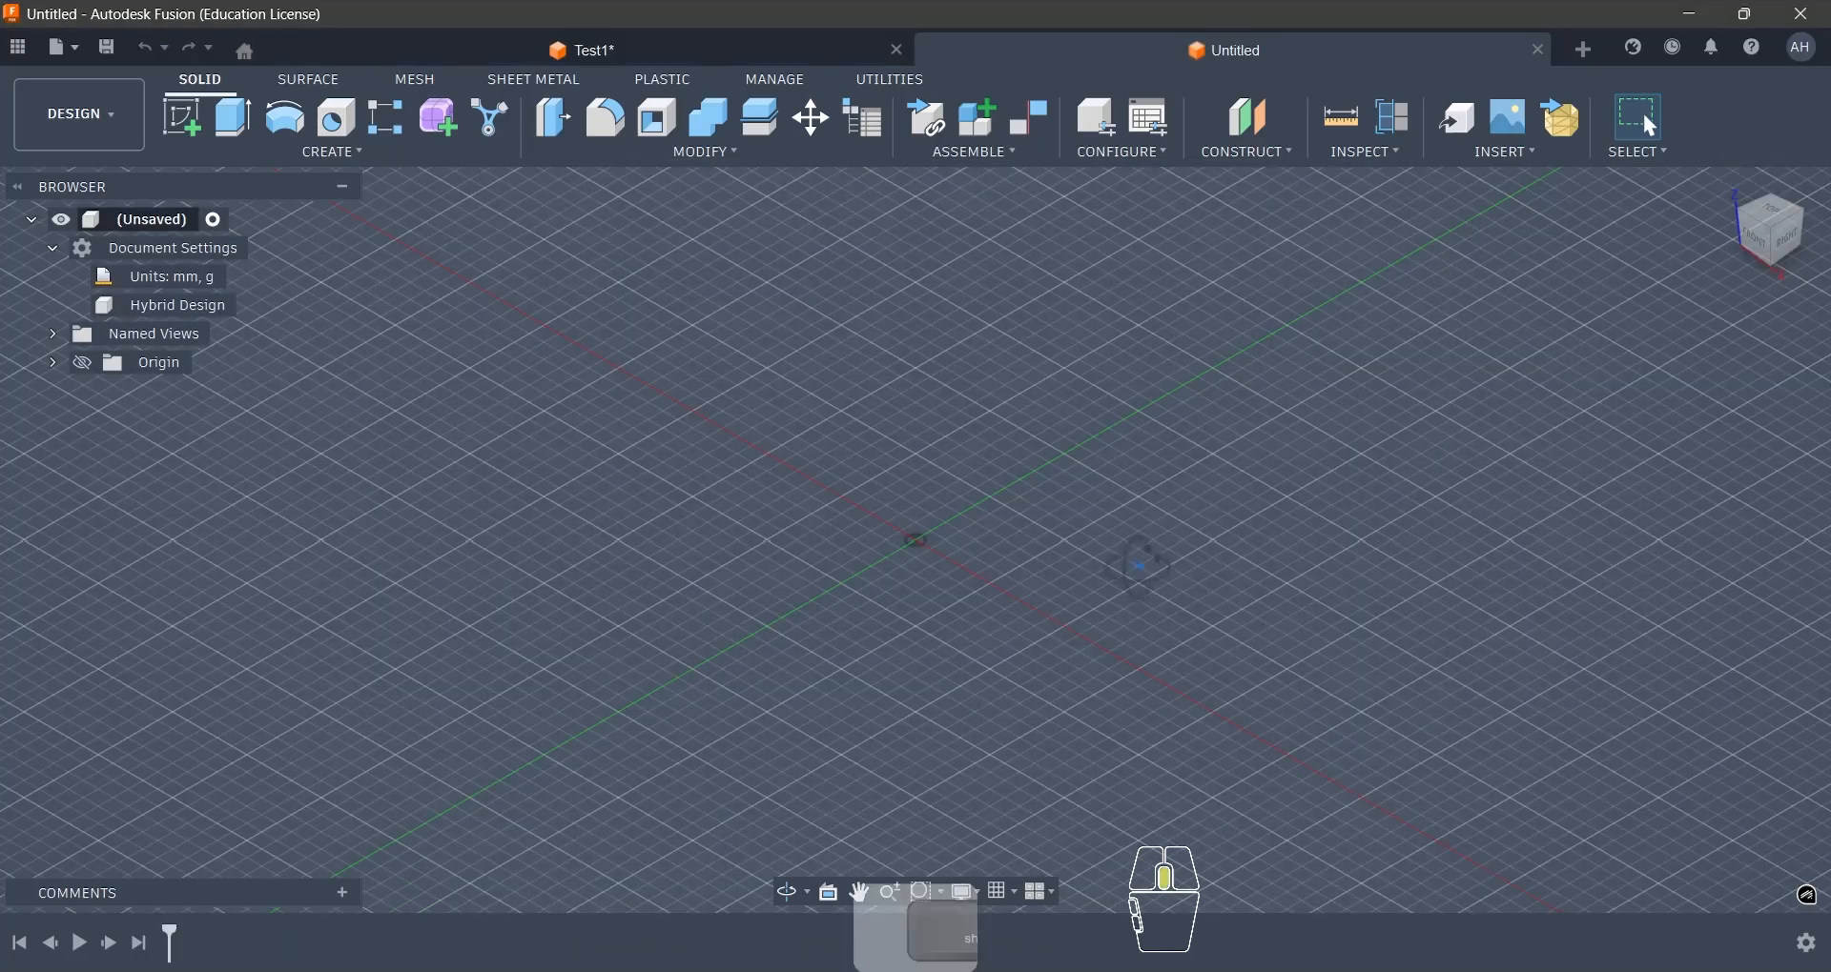
- Create an internal part component named Centre Finscan under the top-level design, with activation enabled
{"action": "middle_click_drag", "start_coordinate": [1141, 567], "coordinate": [1294, 593], "text": "shift"}
{"action": "left_click", "coordinate": [1770, 252]}
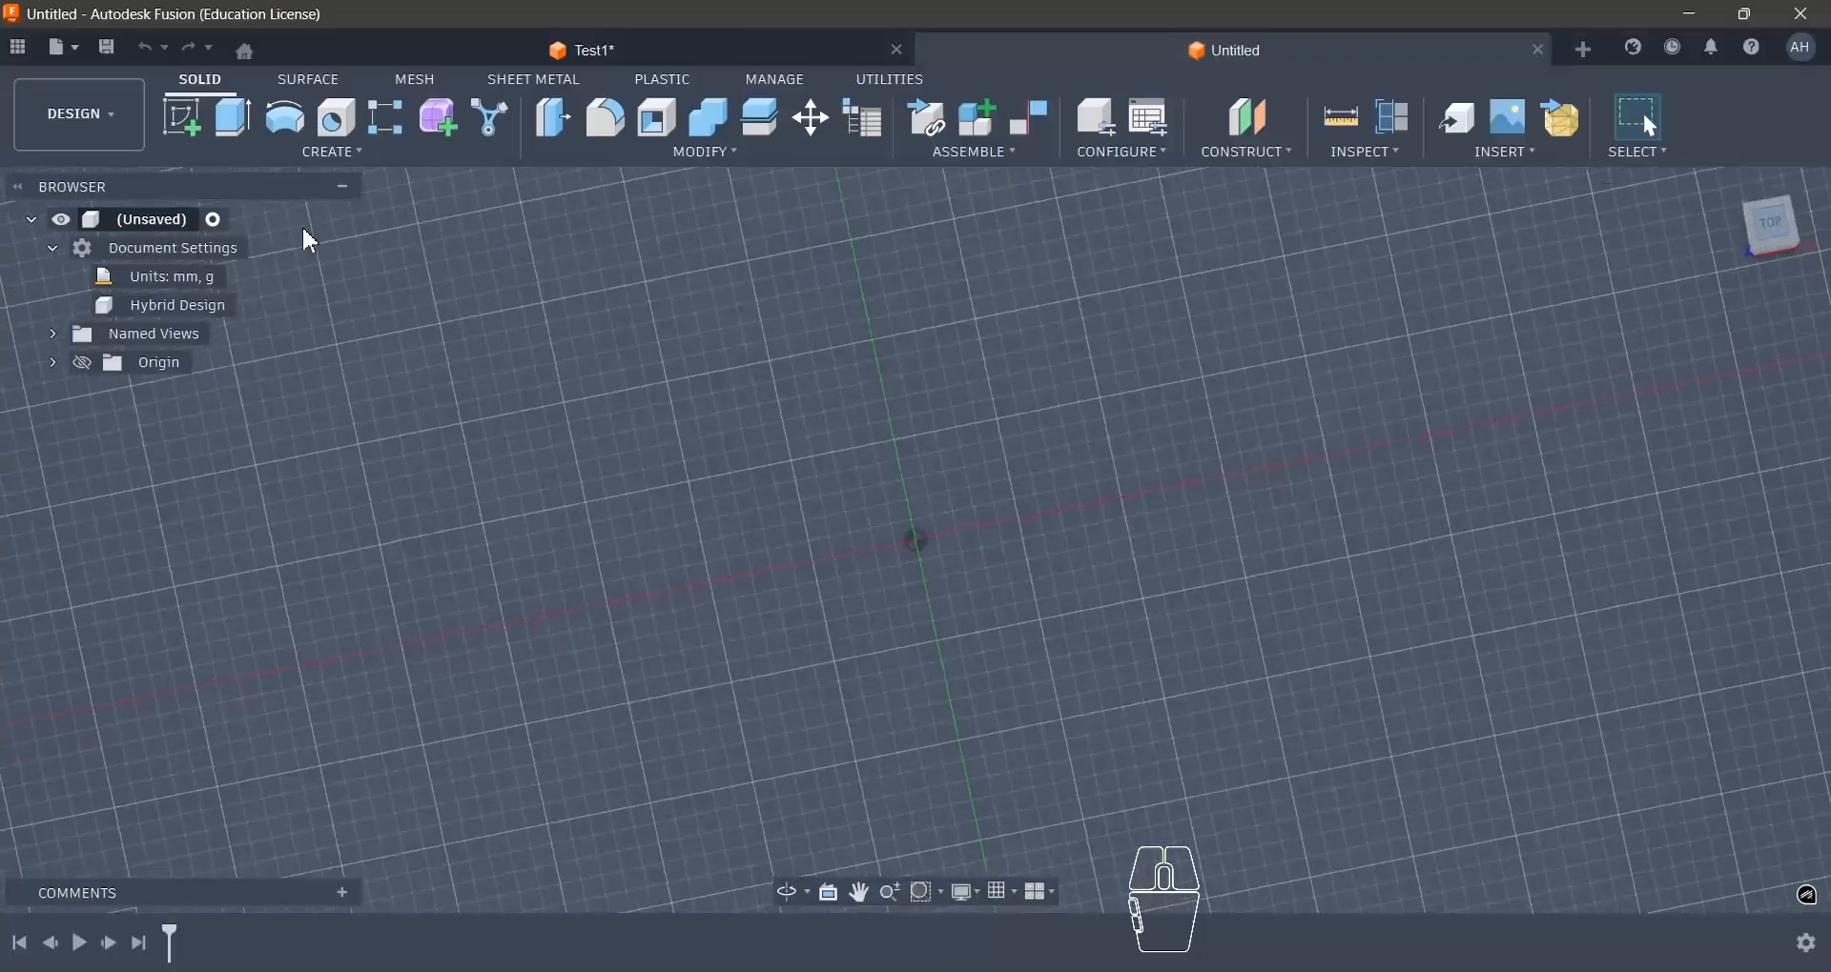
{"action": "right_click", "coordinate": [194, 235]}
{"action": "left_click", "coordinate": [235, 283]}
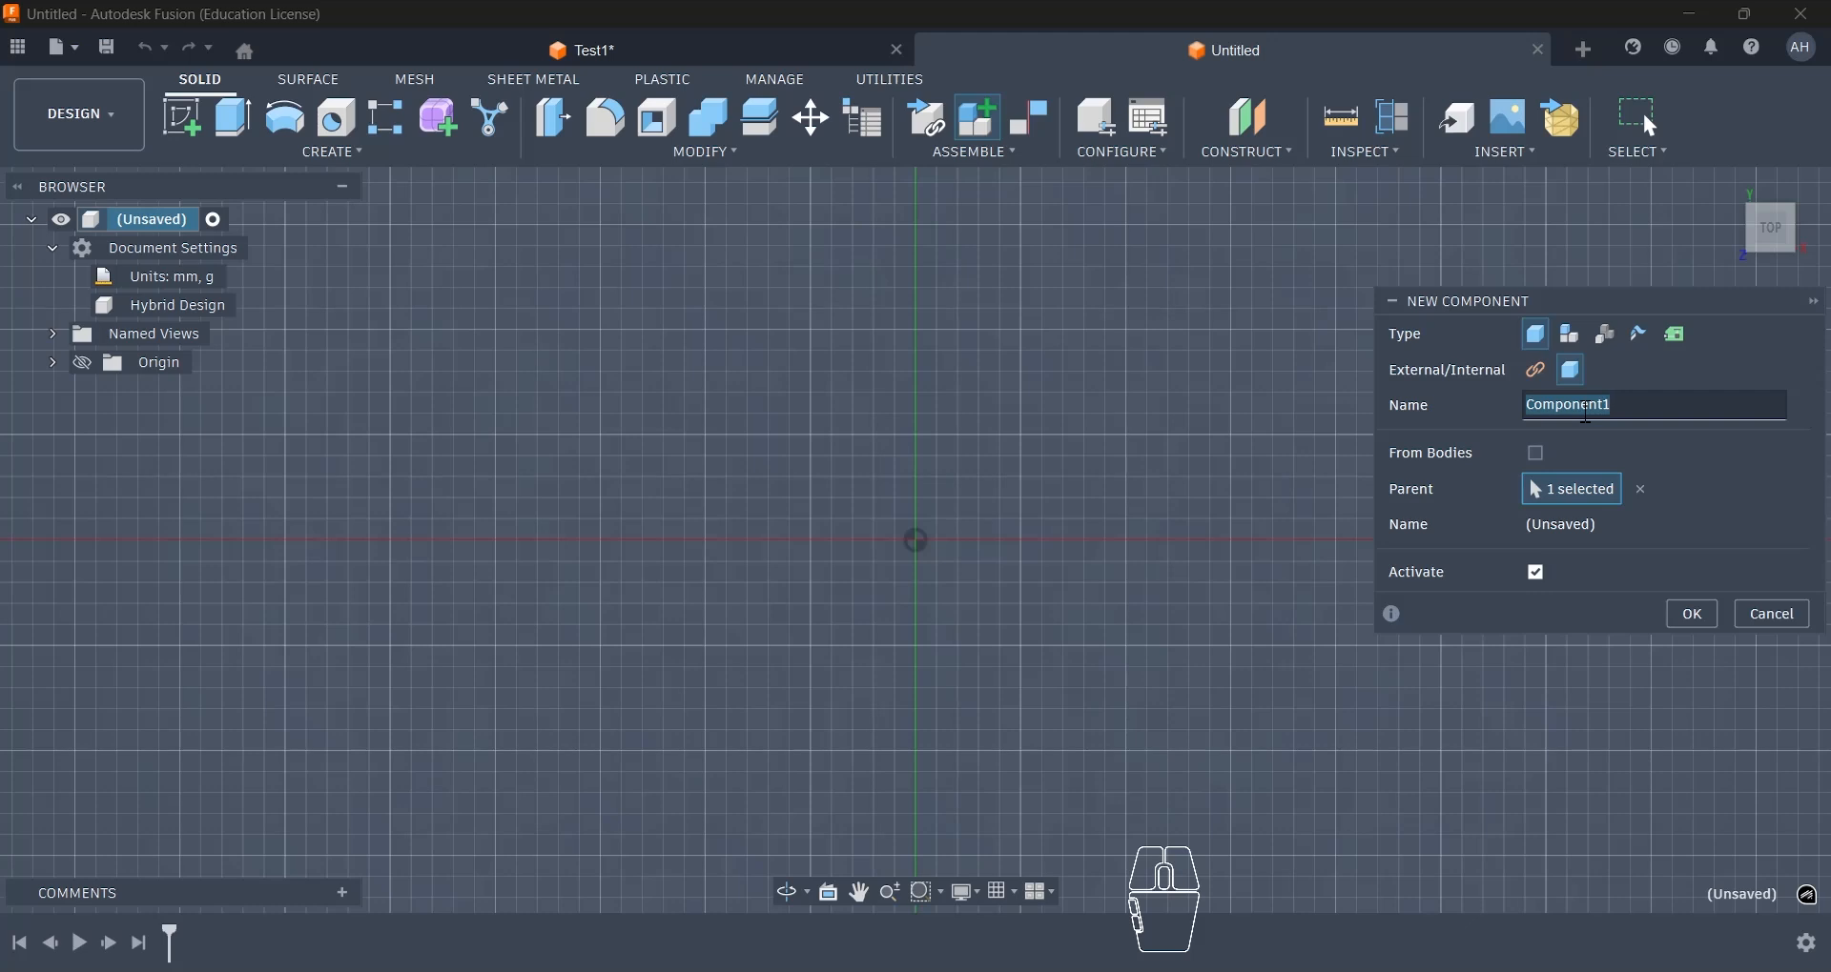
{"action": "type", "text": "Centre Finscan"}
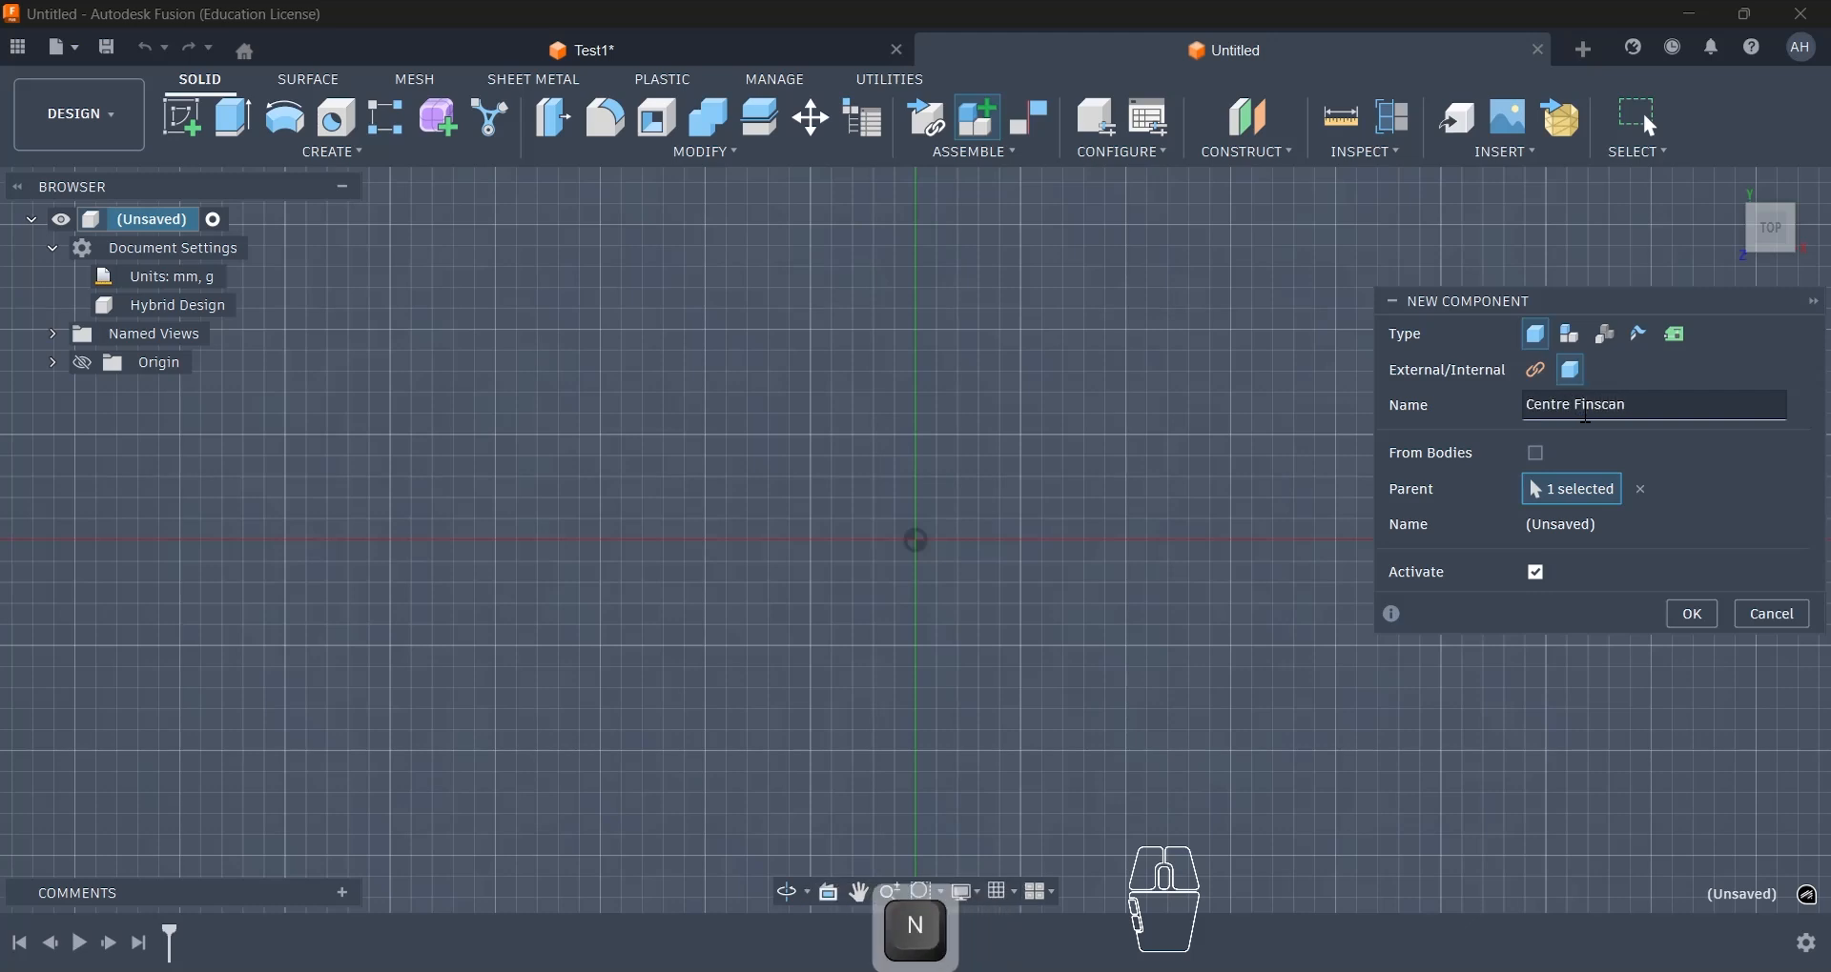
{"action": "left_click", "coordinate": [1694, 616]}
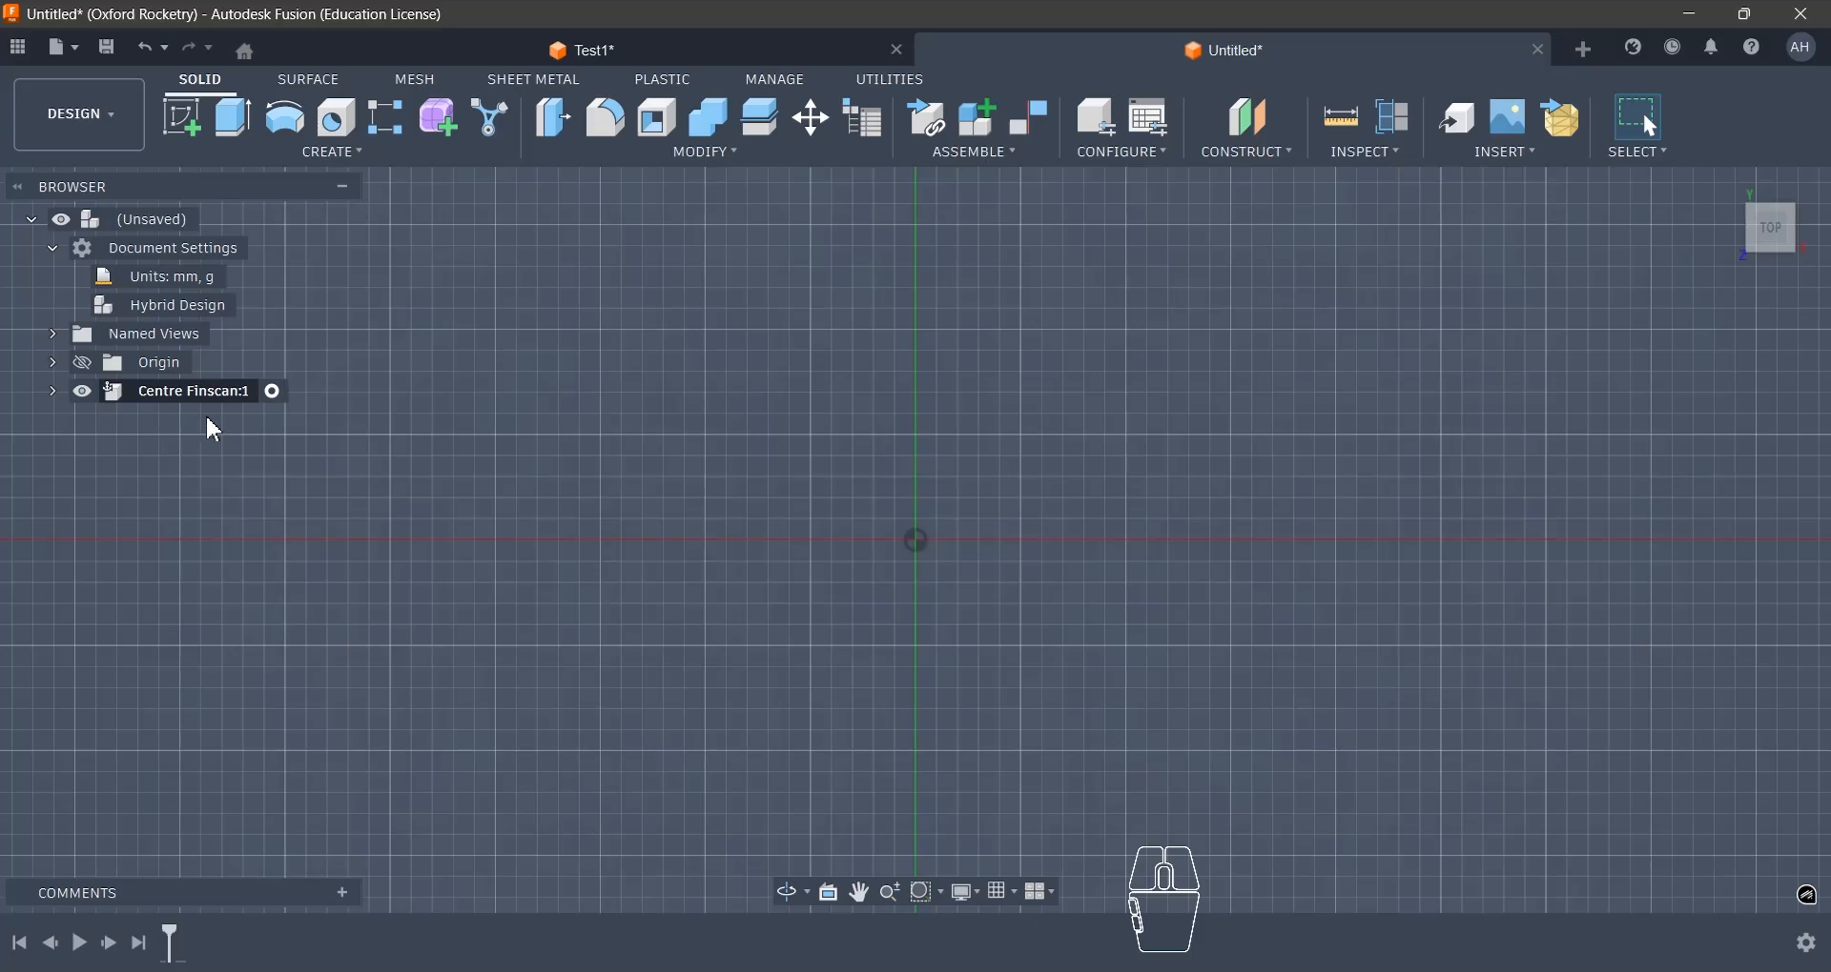
- Activate the top-level assembly and switch activation back to the Centre Finscan component
{"action": "left_click", "coordinate": [272, 394]}
{"action": "left_click", "coordinate": [213, 222]}
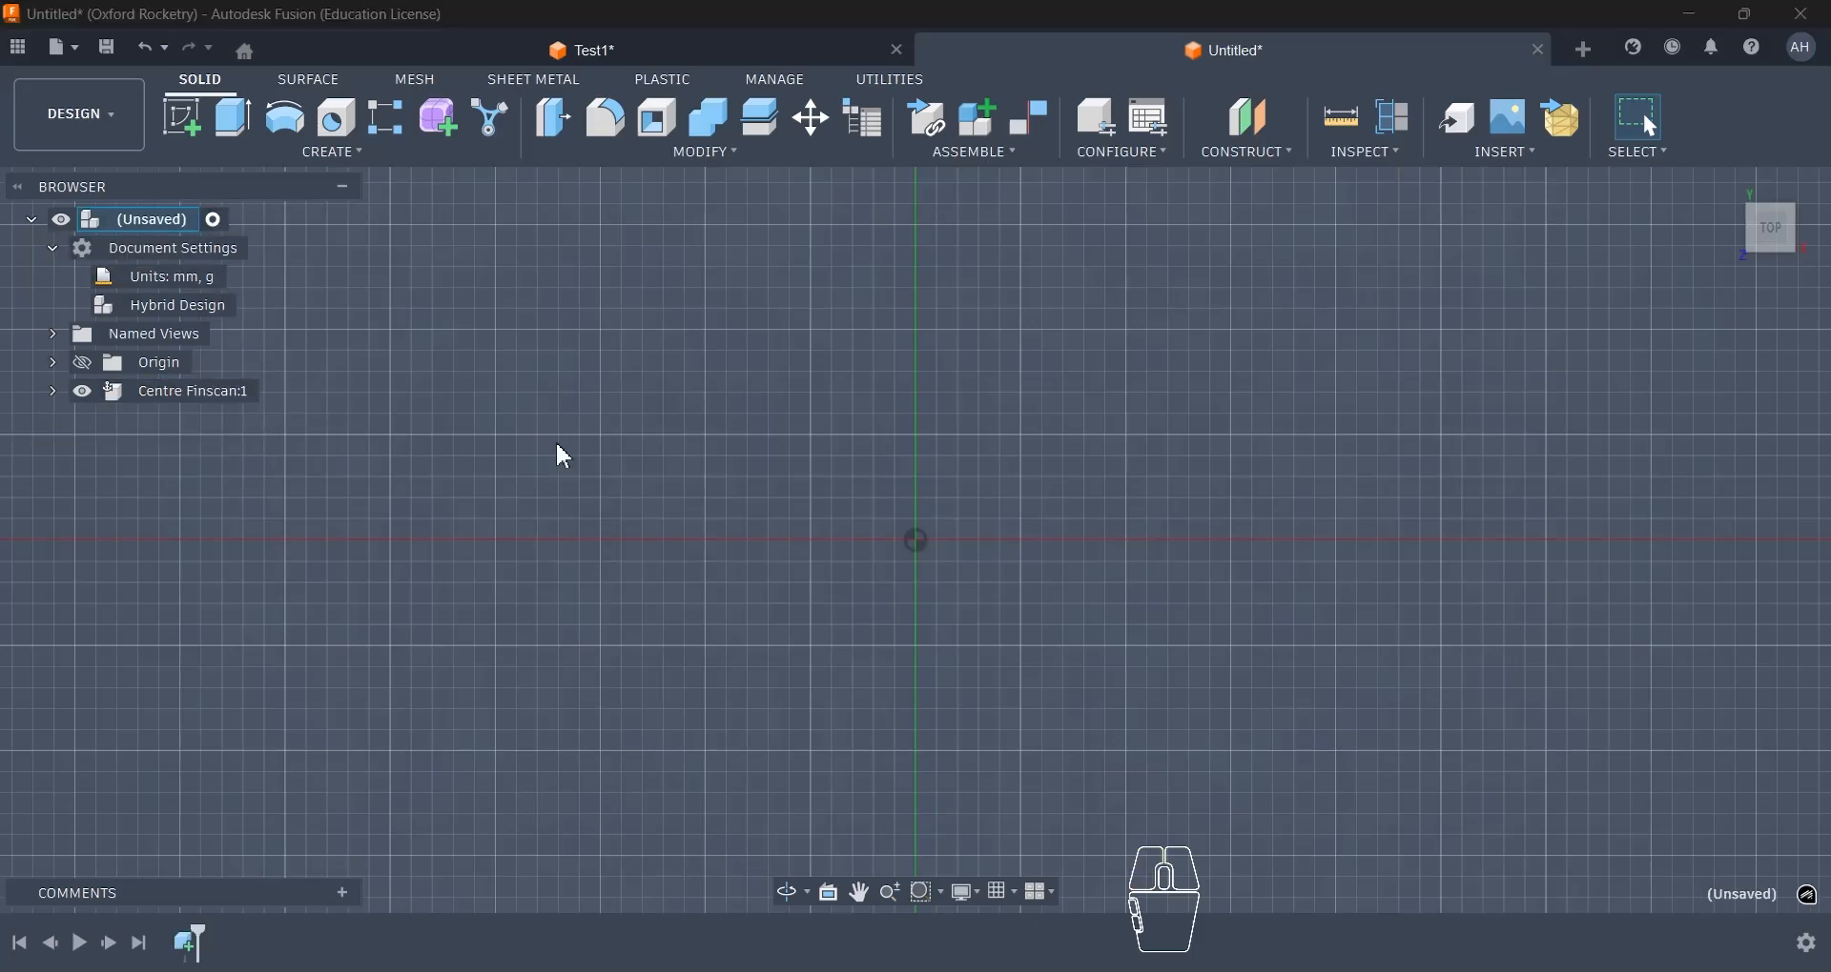
{"action": "left_click", "coordinate": [274, 392]}
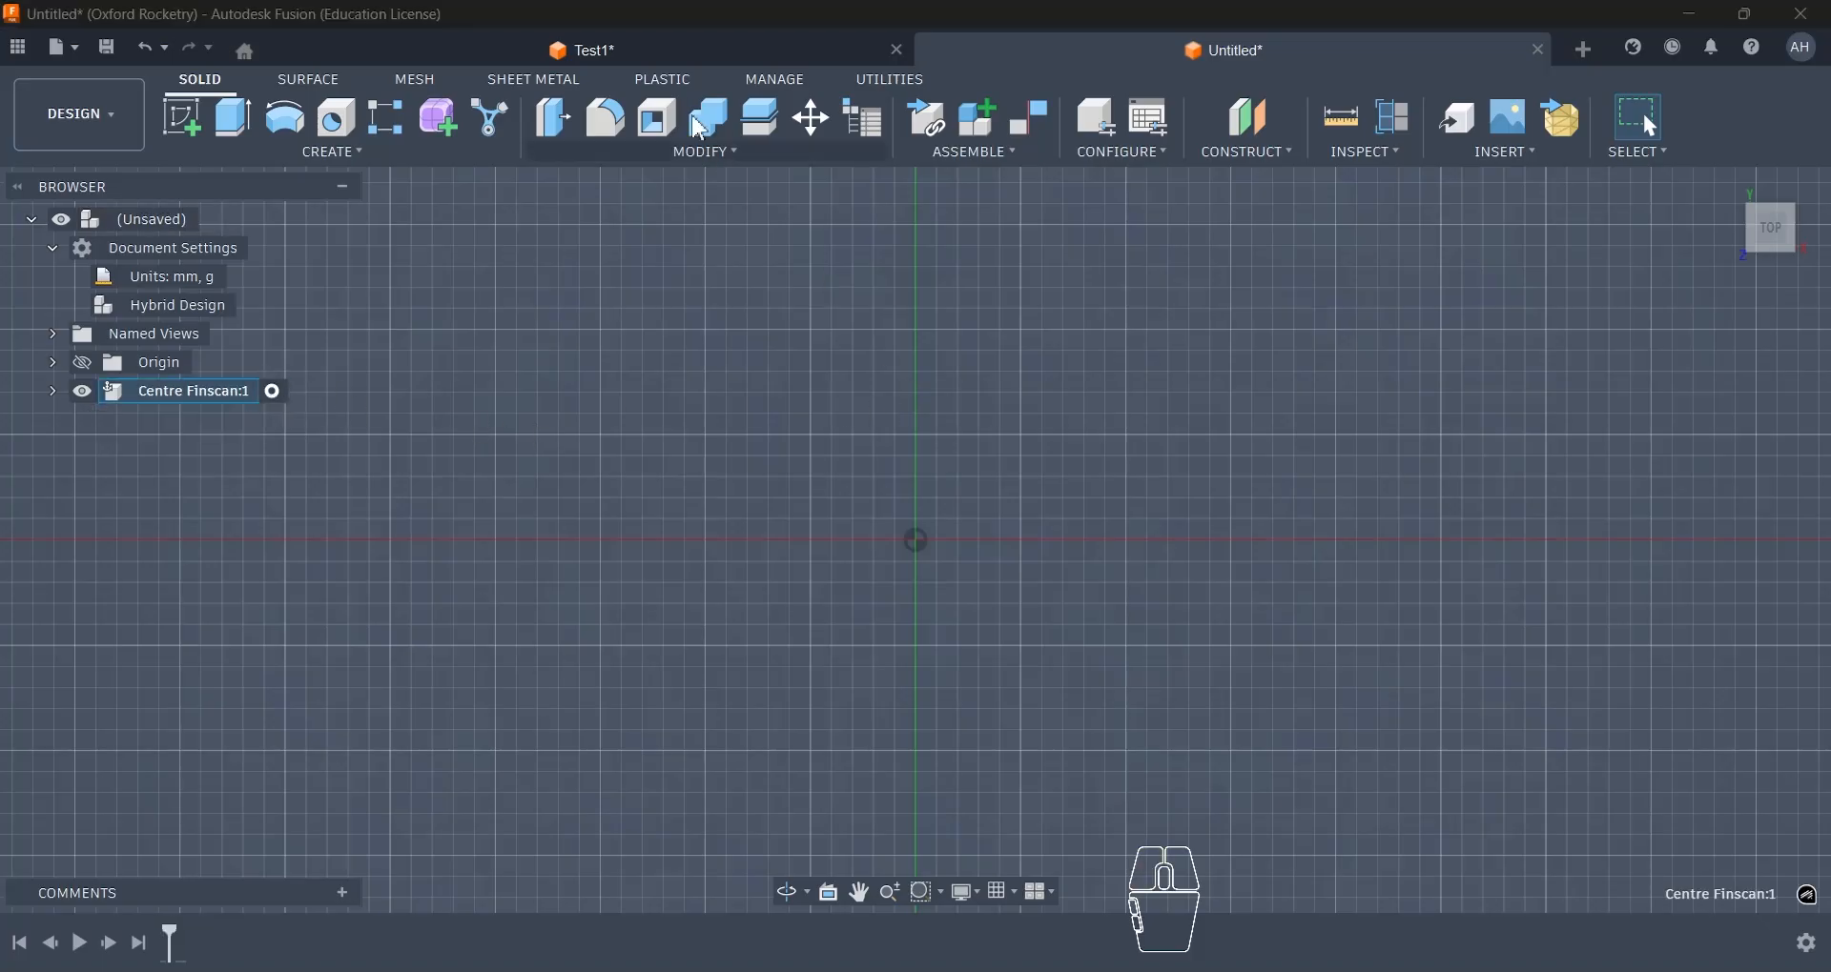
- Return to the Test1 document and examine the fin mount's bore and side walls from above and below
{"action": "left_click", "coordinate": [675, 49]}
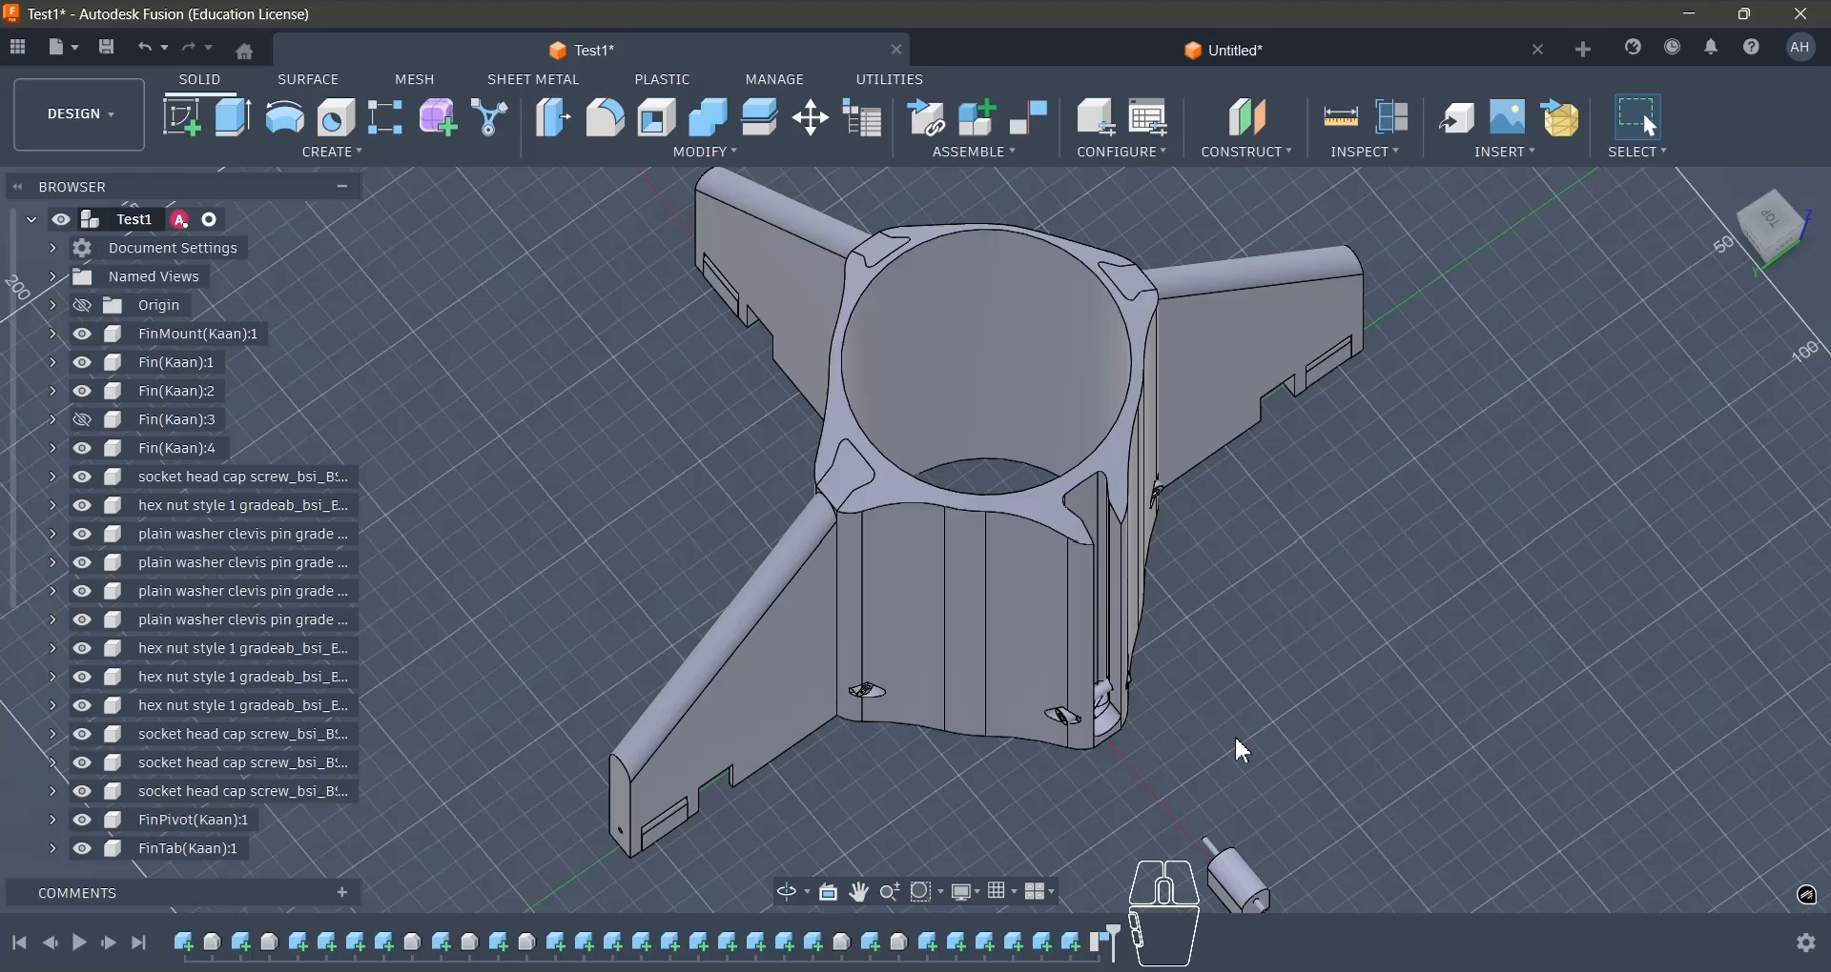
{"action": "middle_click_drag", "start_coordinate": [1230, 714], "coordinate": [1118, 583], "text": "shift"}
{"action": "scroll", "coordinate": [982, 639], "scroll_direction": "down", "scroll_amount": 3}
{"action": "scroll", "coordinate": [924, 337], "scroll_direction": "up", "scroll_amount": 3}
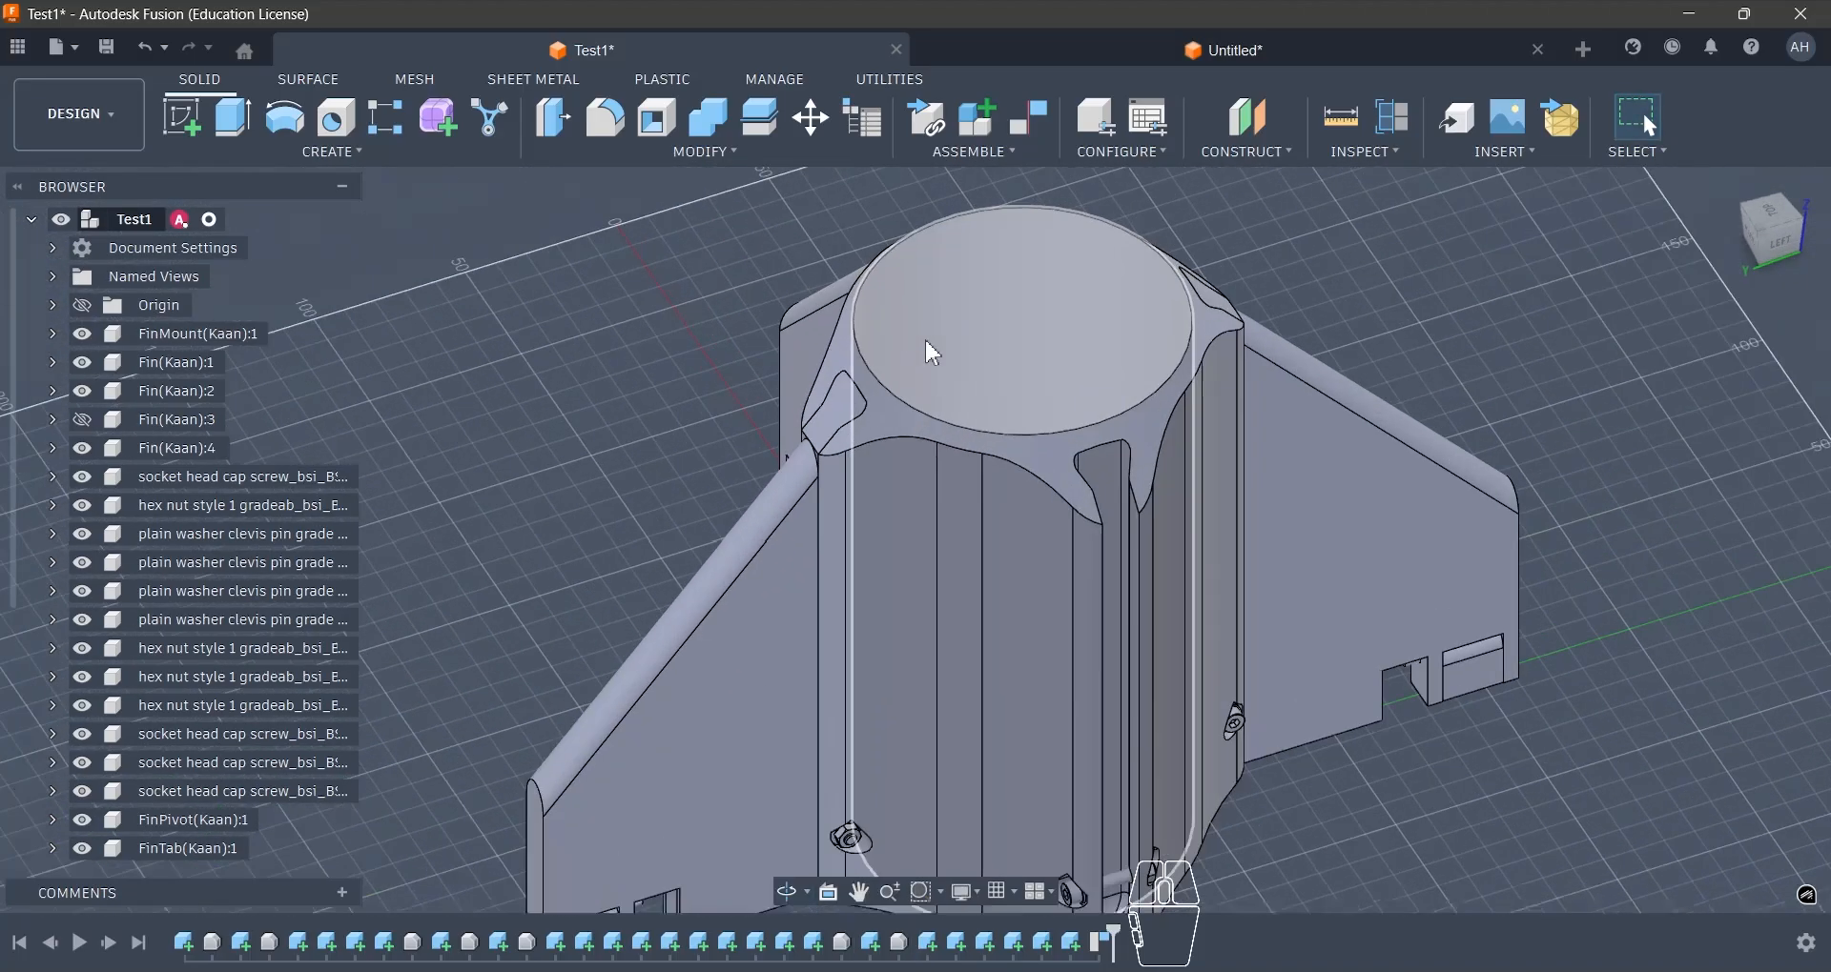
{"action": "middle_click_drag", "start_coordinate": [933, 353], "coordinate": [954, 243], "text": "shift"}
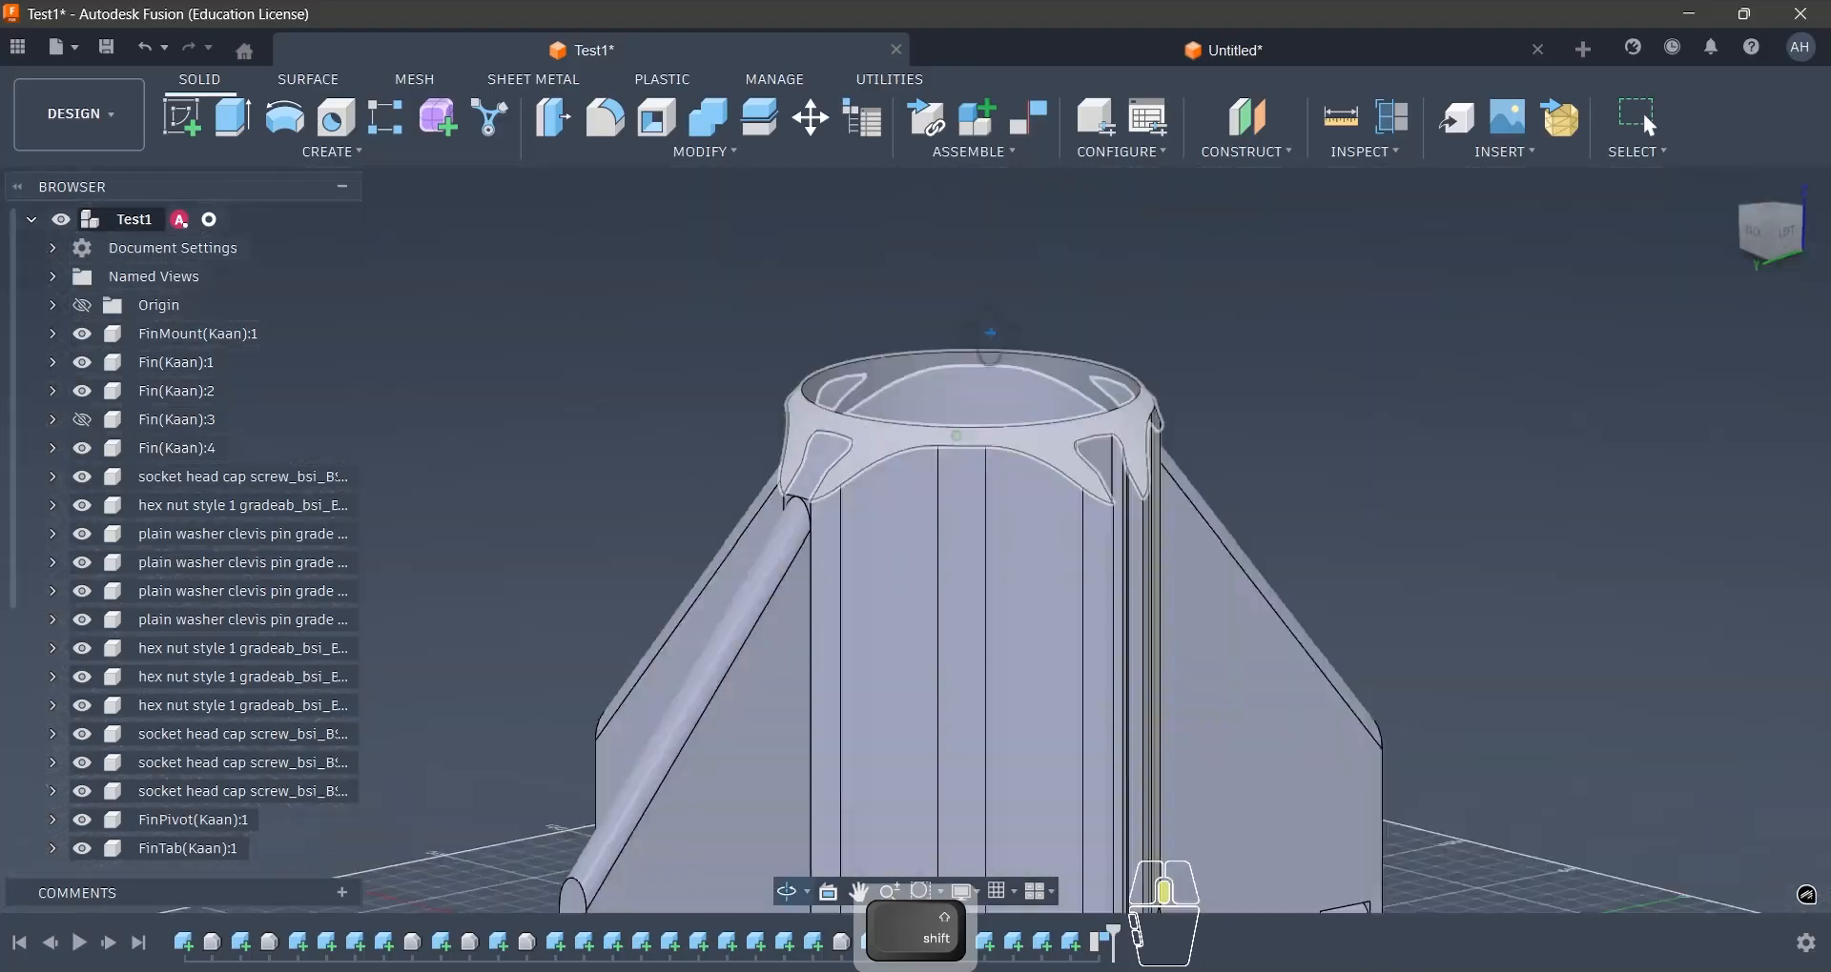
{"action": "middle_click_drag", "start_coordinate": [991, 338], "coordinate": [1007, 426], "text": "shift"}
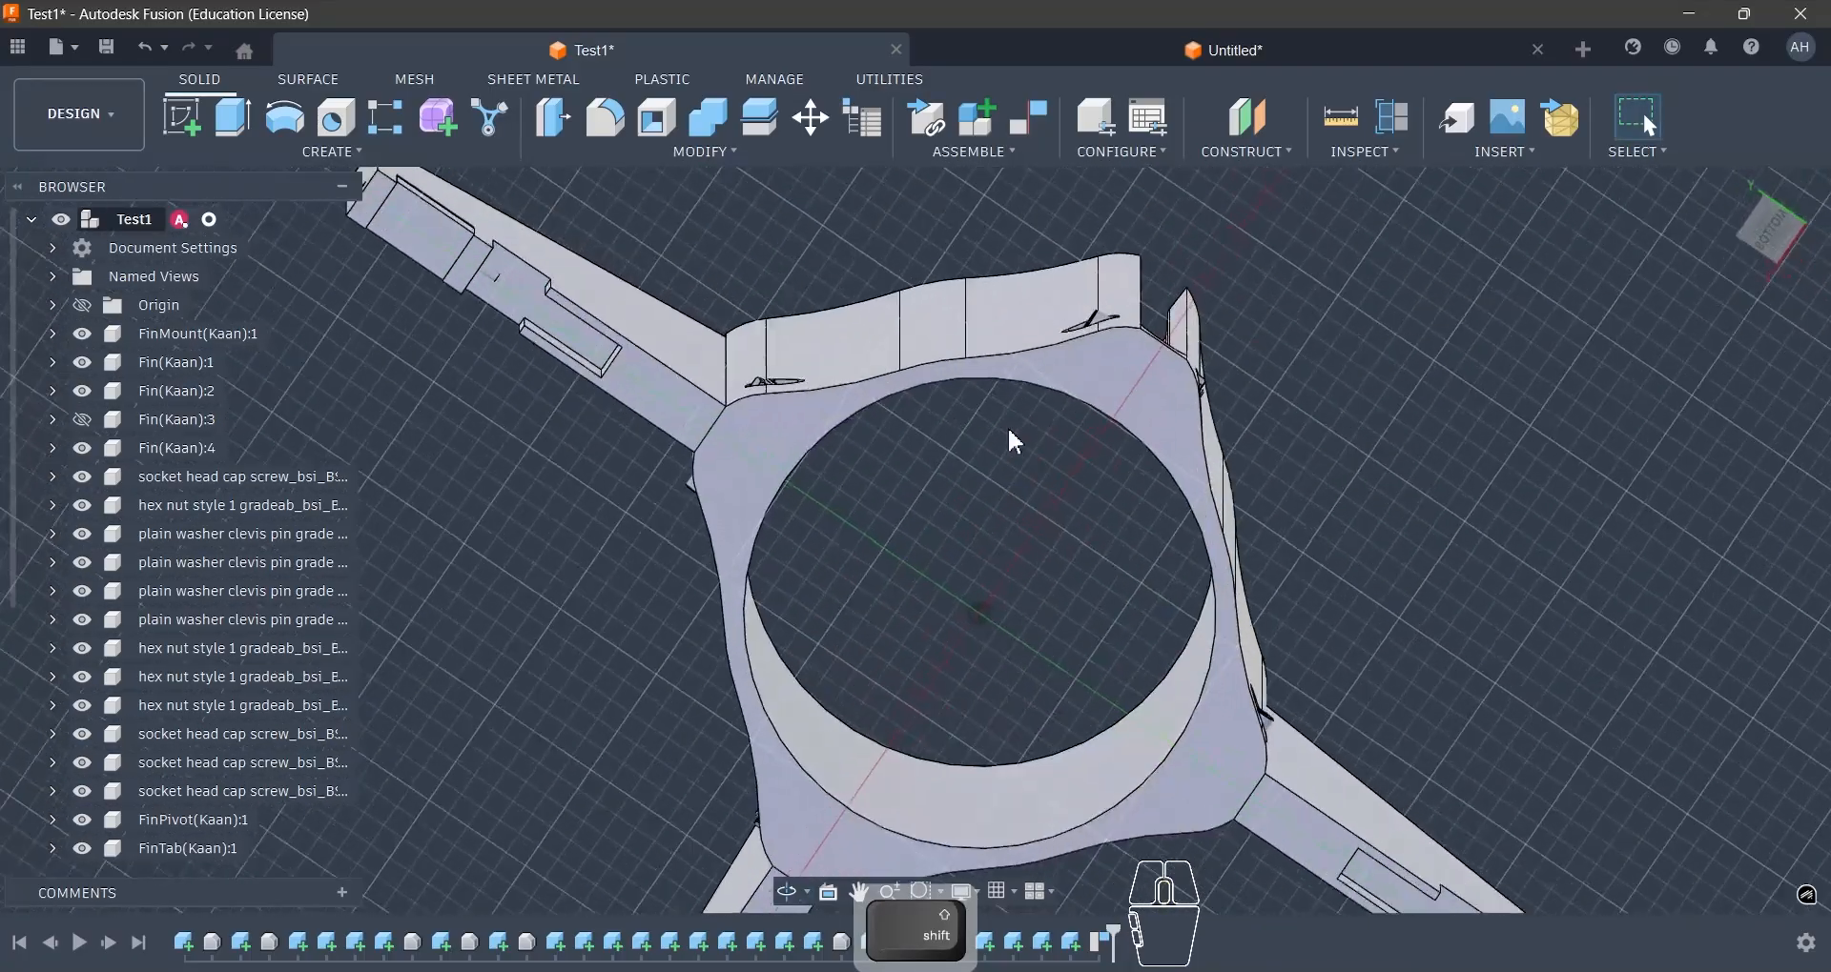
- Inspect the bore edge, the central outer edge segment and the open fin slot on the mount's bottom face
{"action": "left_click", "coordinate": [959, 380]}
{"action": "scroll", "coordinate": [959, 380], "scroll_direction": "up", "scroll_amount": 5}
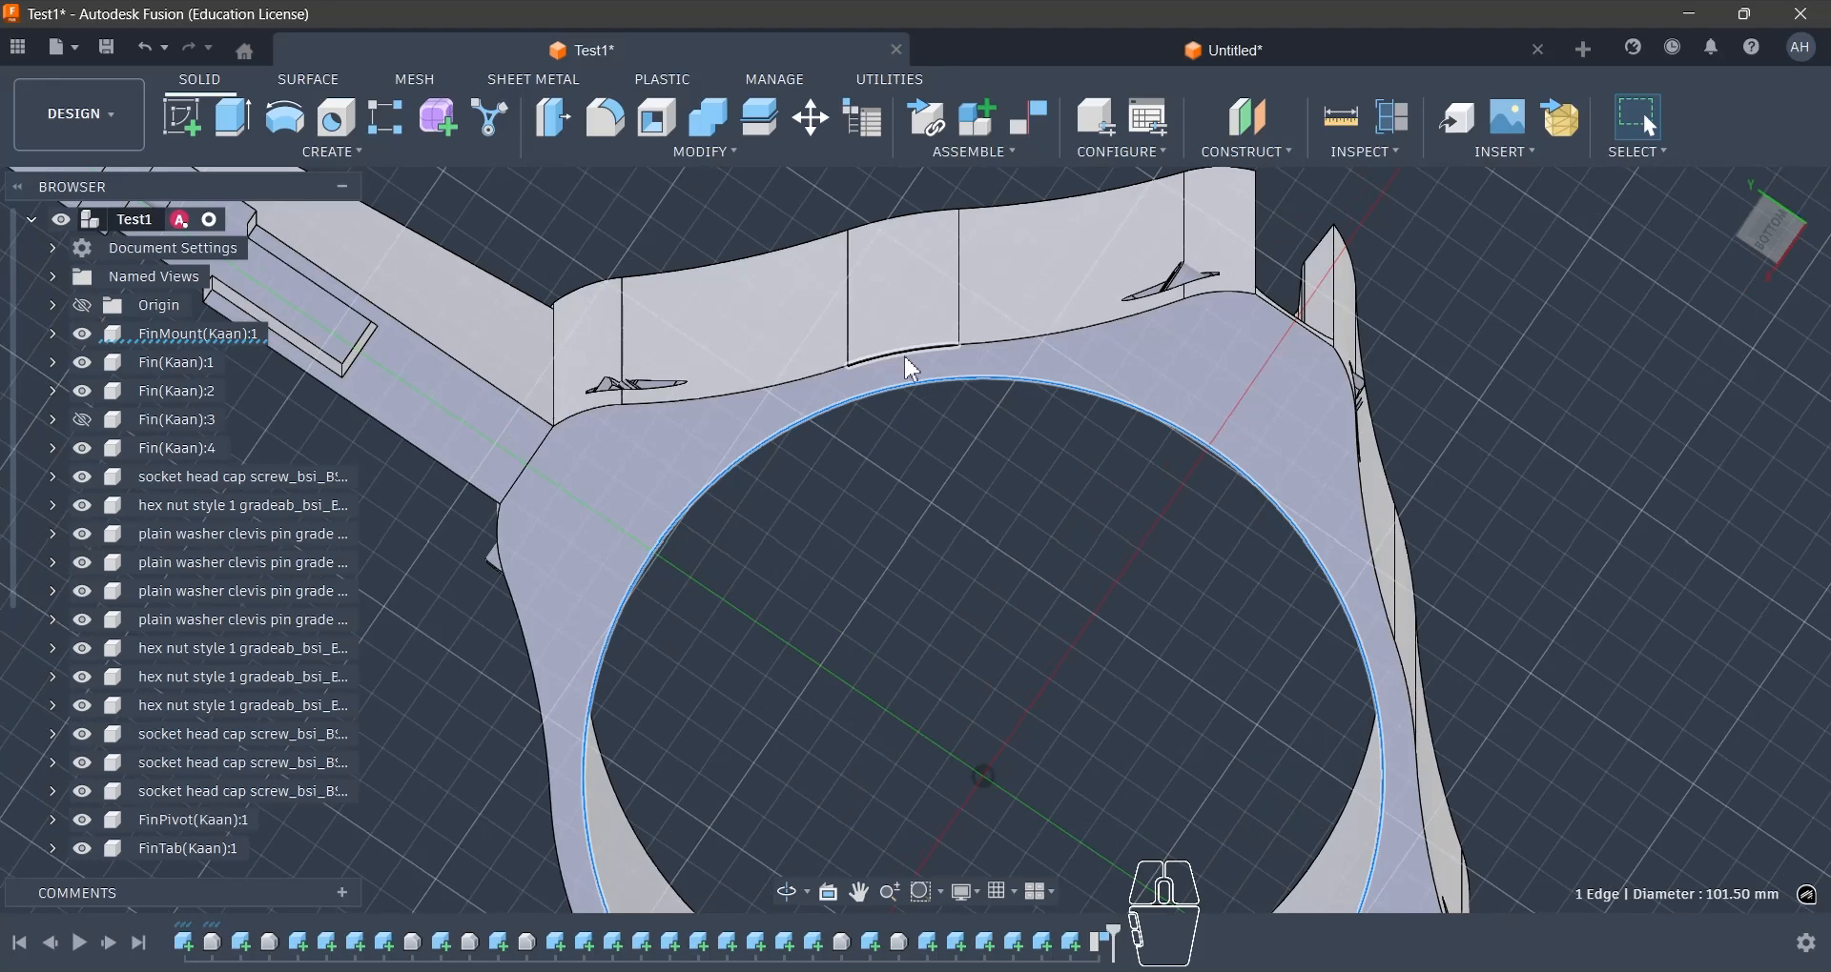
{"action": "left_click", "coordinate": [903, 357]}
{"action": "left_click", "coordinate": [970, 469]}
{"action": "scroll", "coordinate": [1420, 372], "scroll_direction": "up", "scroll_amount": 3}
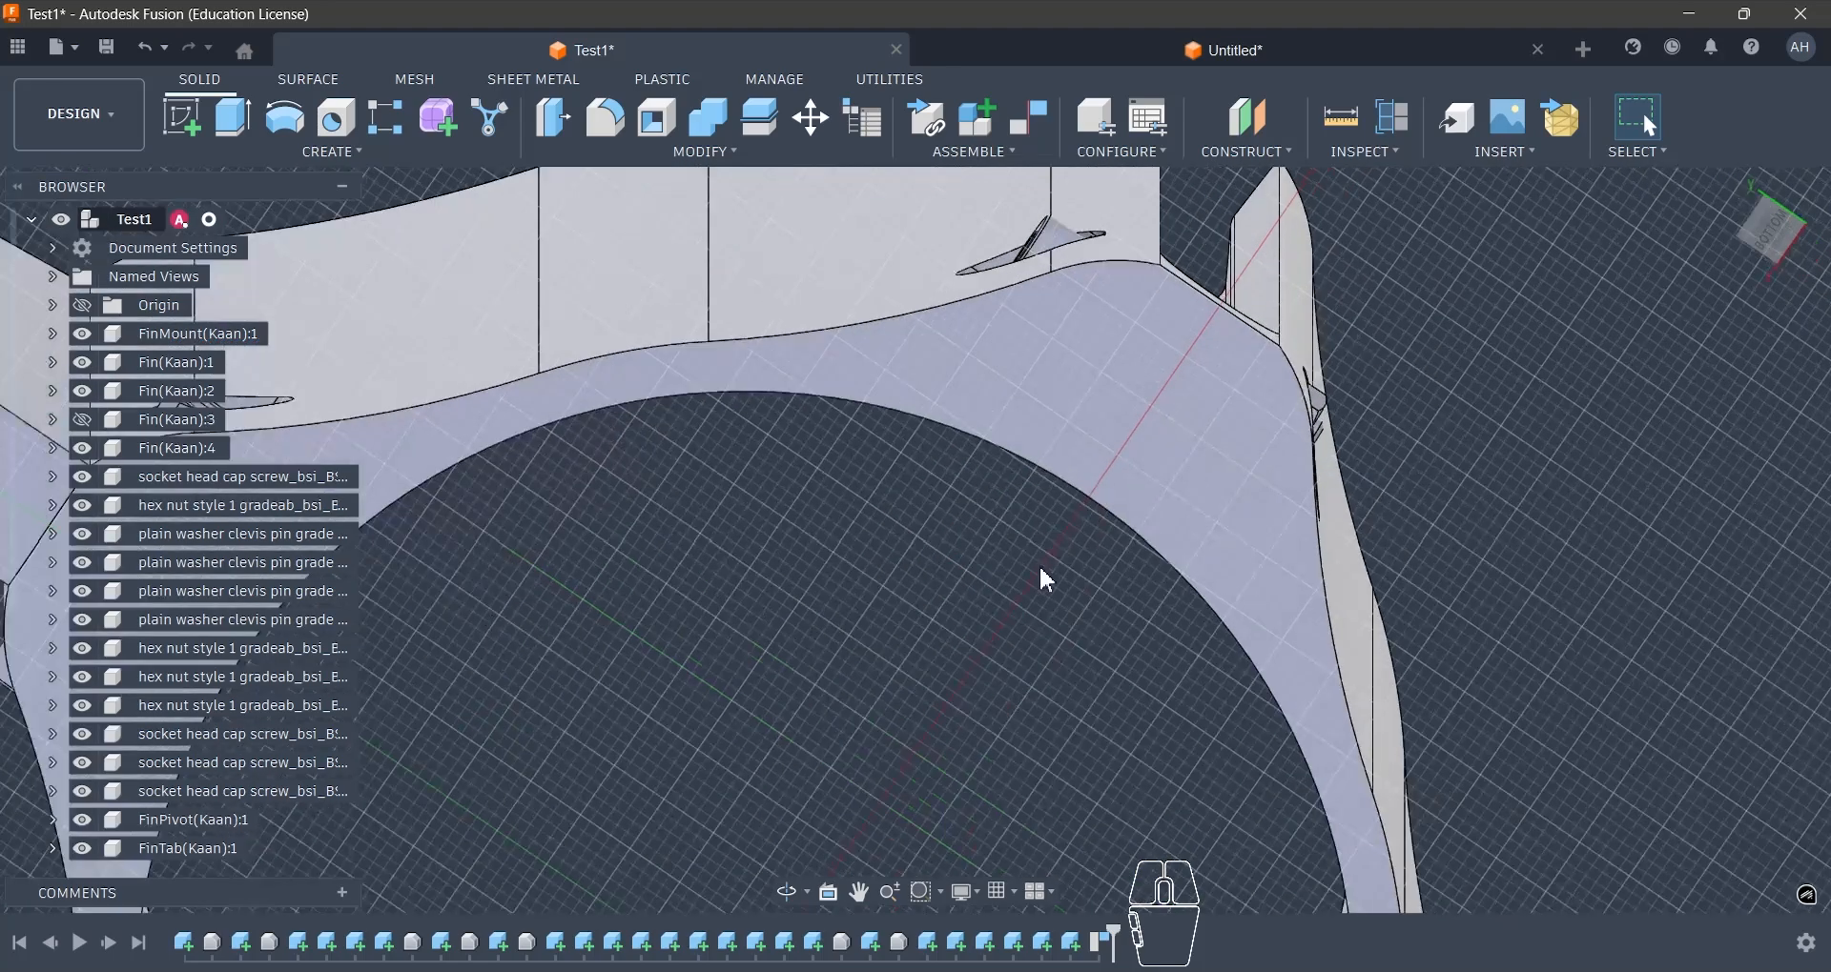
{"action": "middle_click_drag", "start_coordinate": [1045, 579], "coordinate": [1054, 388], "text": "shift"}
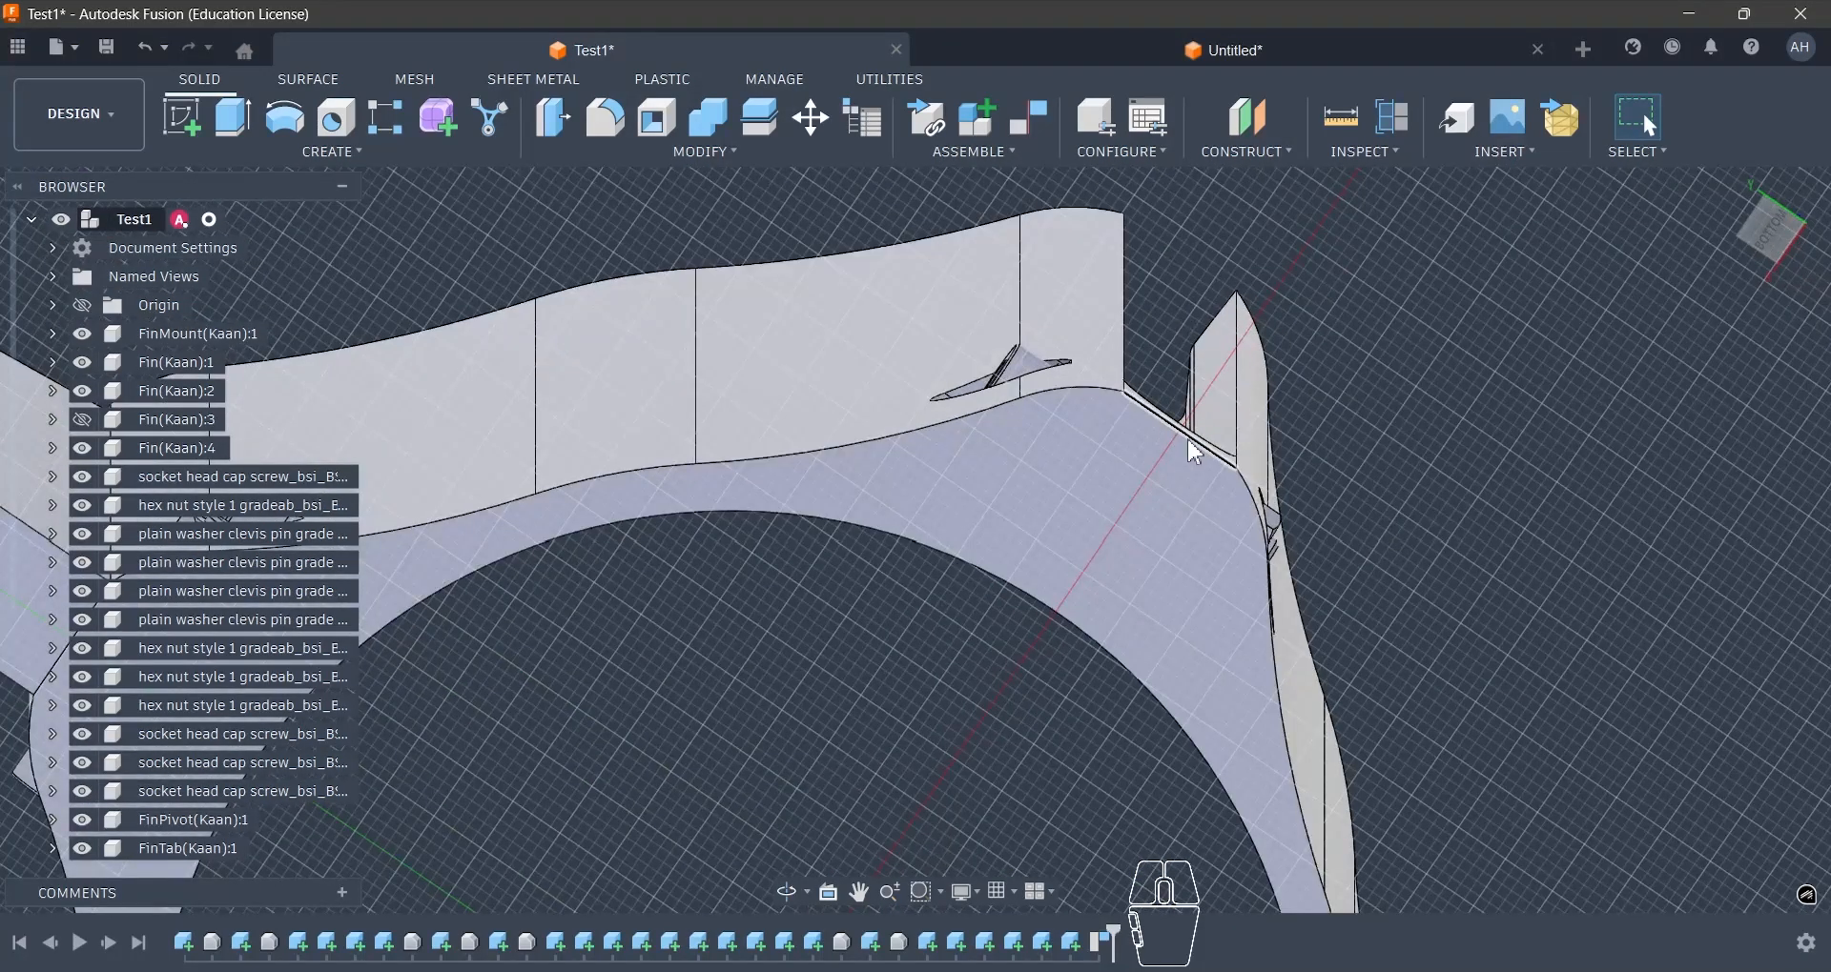
{"action": "middle_click_drag", "start_coordinate": [1287, 378], "coordinate": [651, 256], "text": "shift"}
- Start a sketch on the horizontal origin plane in Test1 and rotate the top view until the open fin slot points up
{"action": "left_click", "coordinate": [181, 117]}
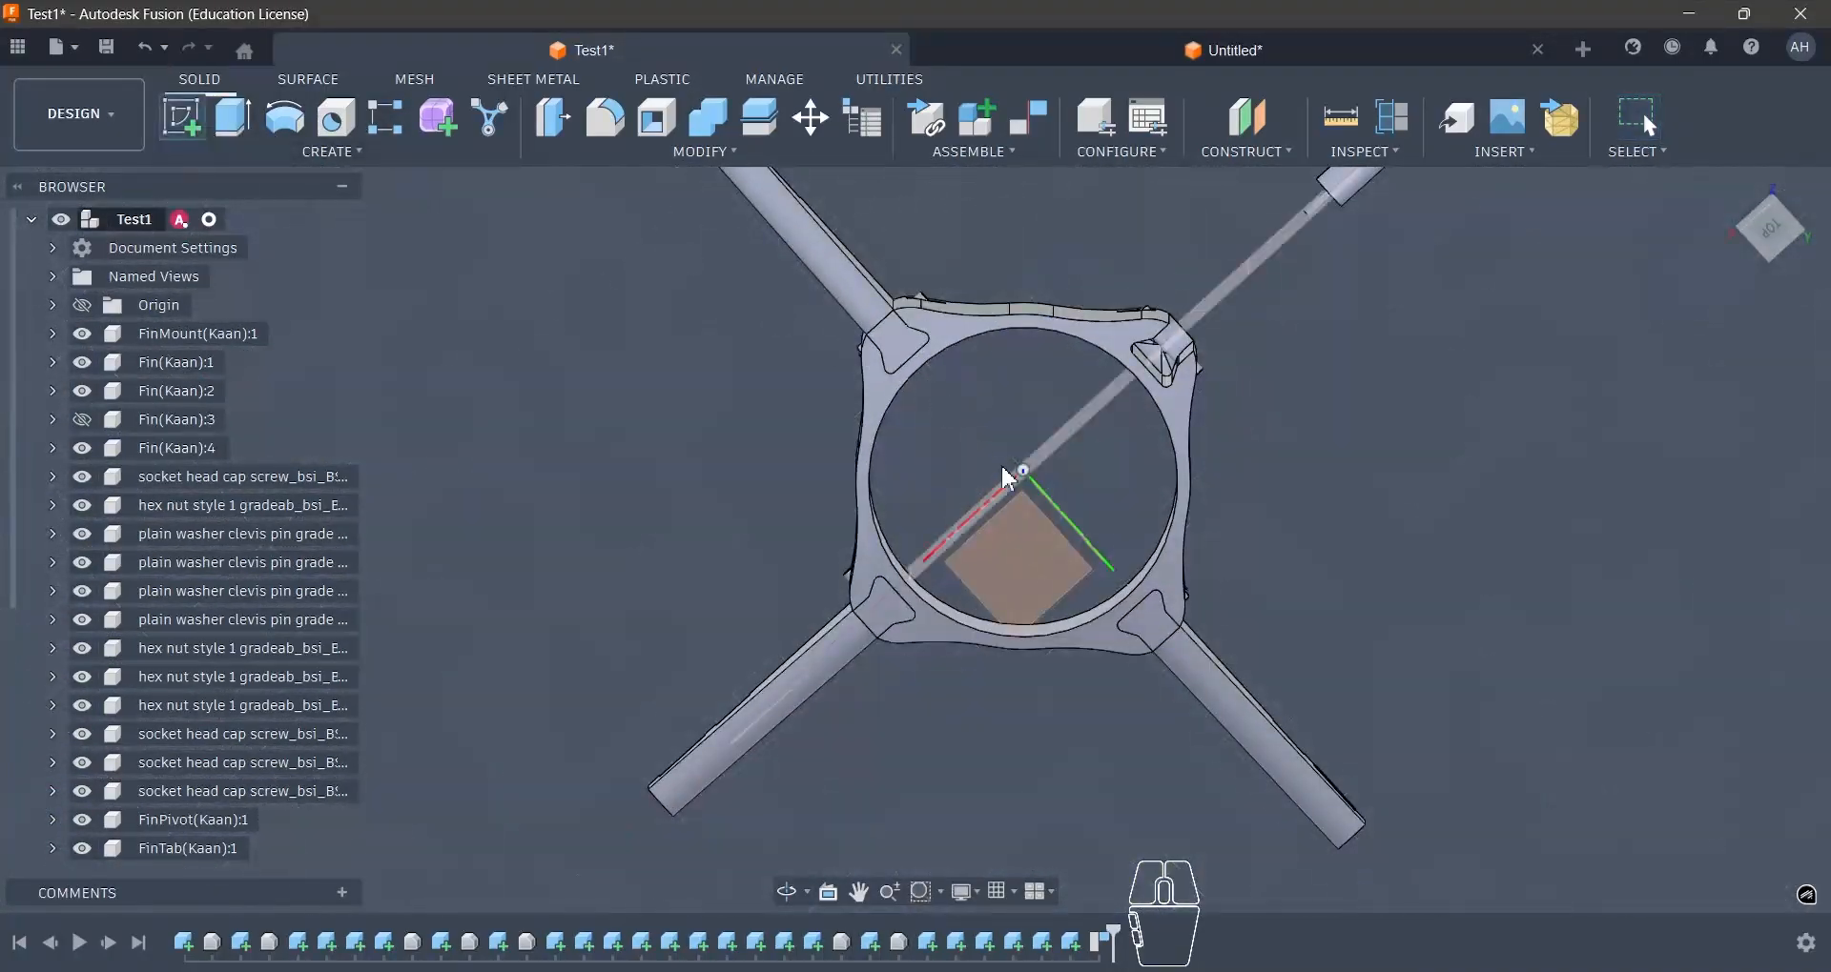
{"action": "left_click", "coordinate": [1041, 540]}
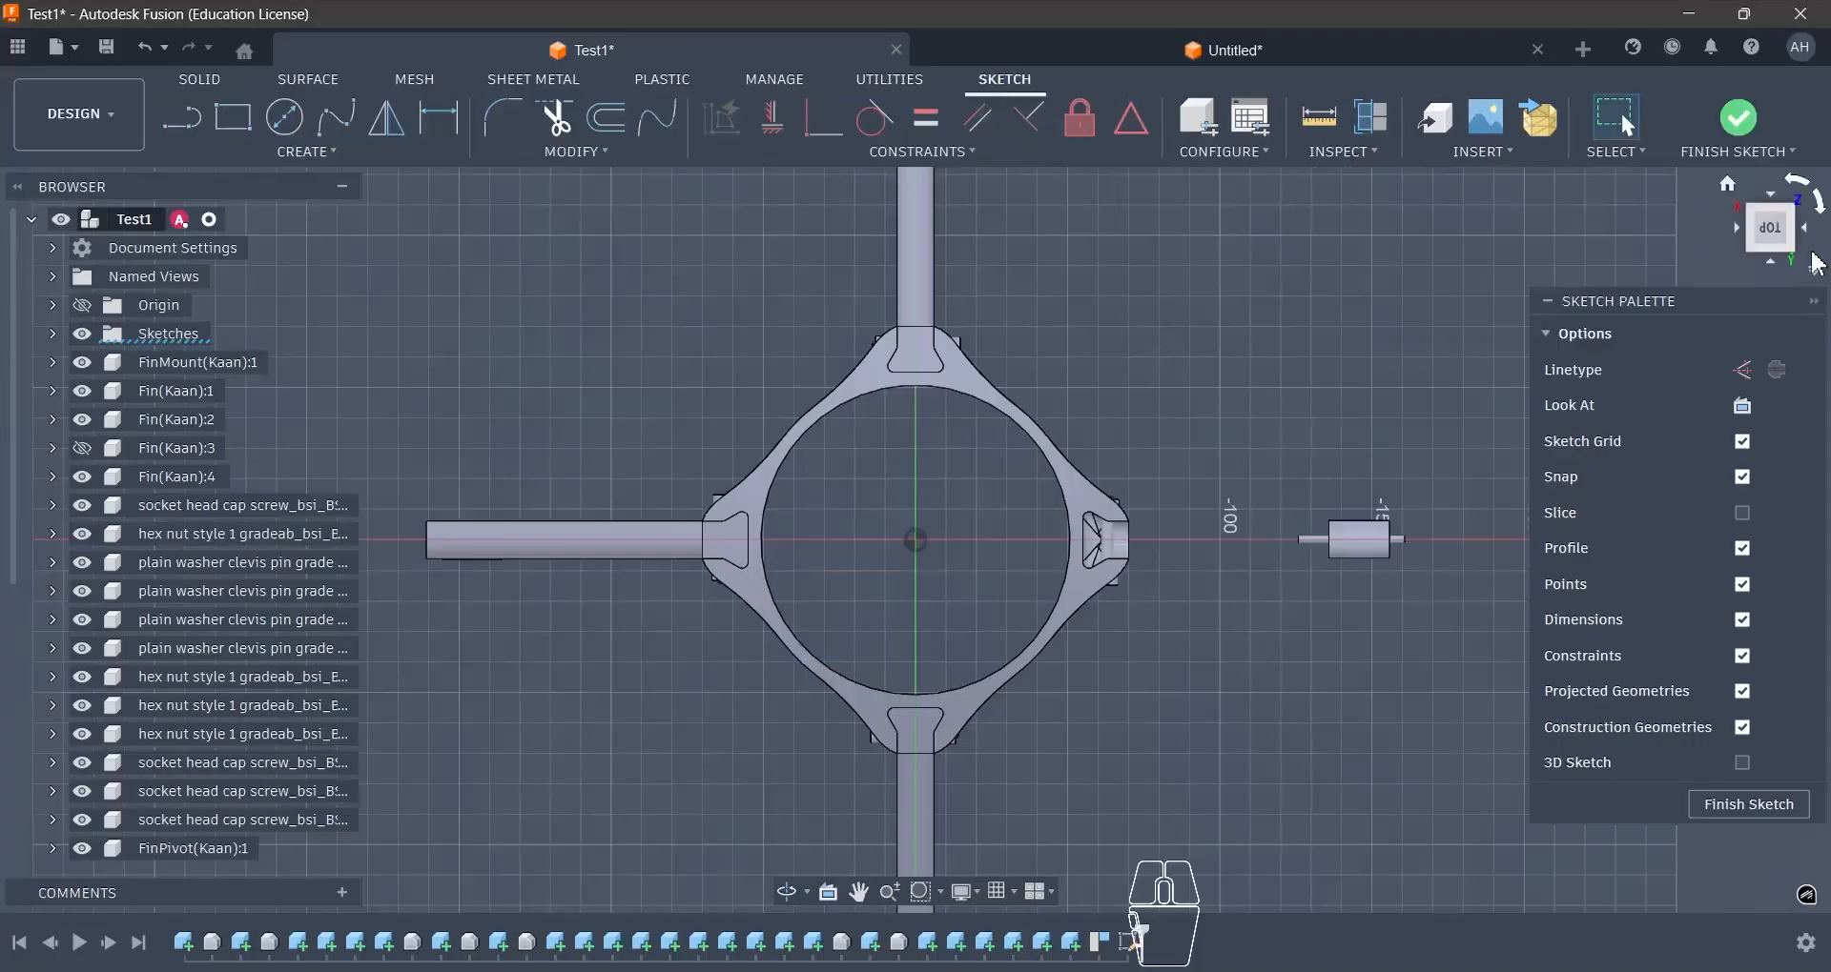
{"action": "left_click", "coordinate": [1801, 184]}
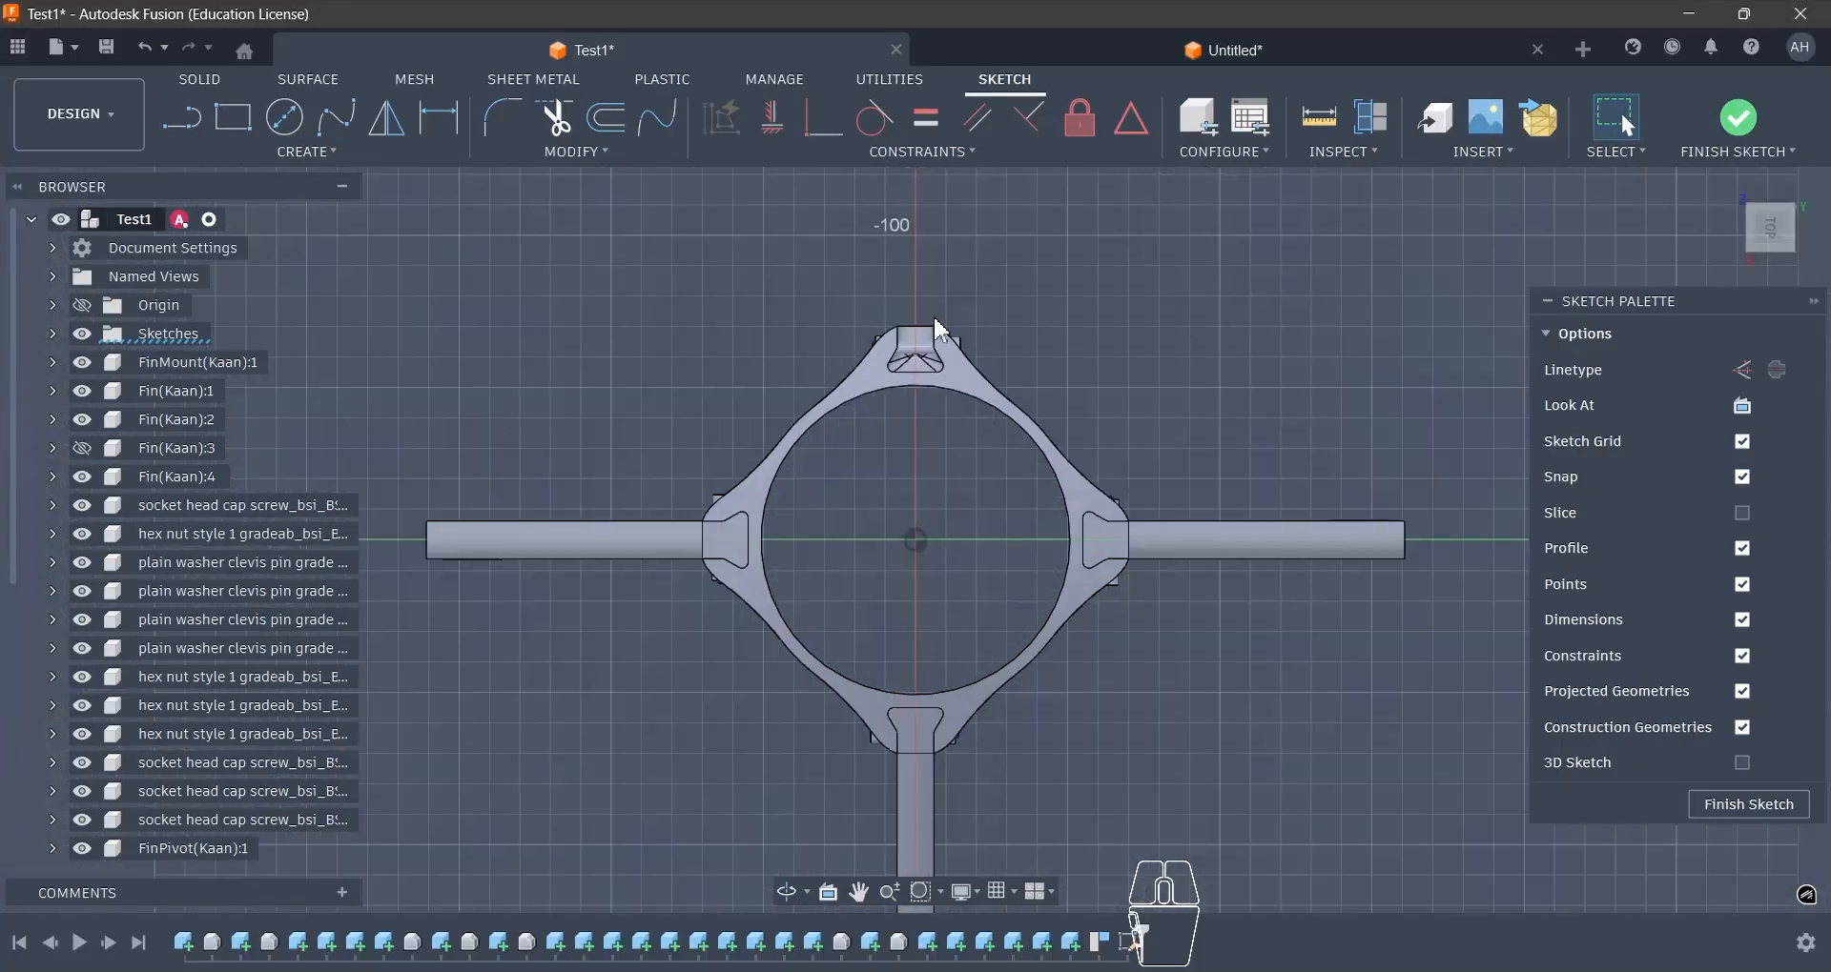
- Measure the circular bore edge on the fin mount's top face
{"action": "scroll", "coordinate": [975, 398], "scroll_direction": "up", "scroll_amount": 5}
{"action": "left_click", "coordinate": [976, 394]}
{"action": "scroll", "coordinate": [1144, 357], "scroll_direction": "down", "scroll_amount": 3}
{"action": "middle_click_drag", "start_coordinate": [1146, 364], "coordinate": [1141, 343], "text": "shift"}
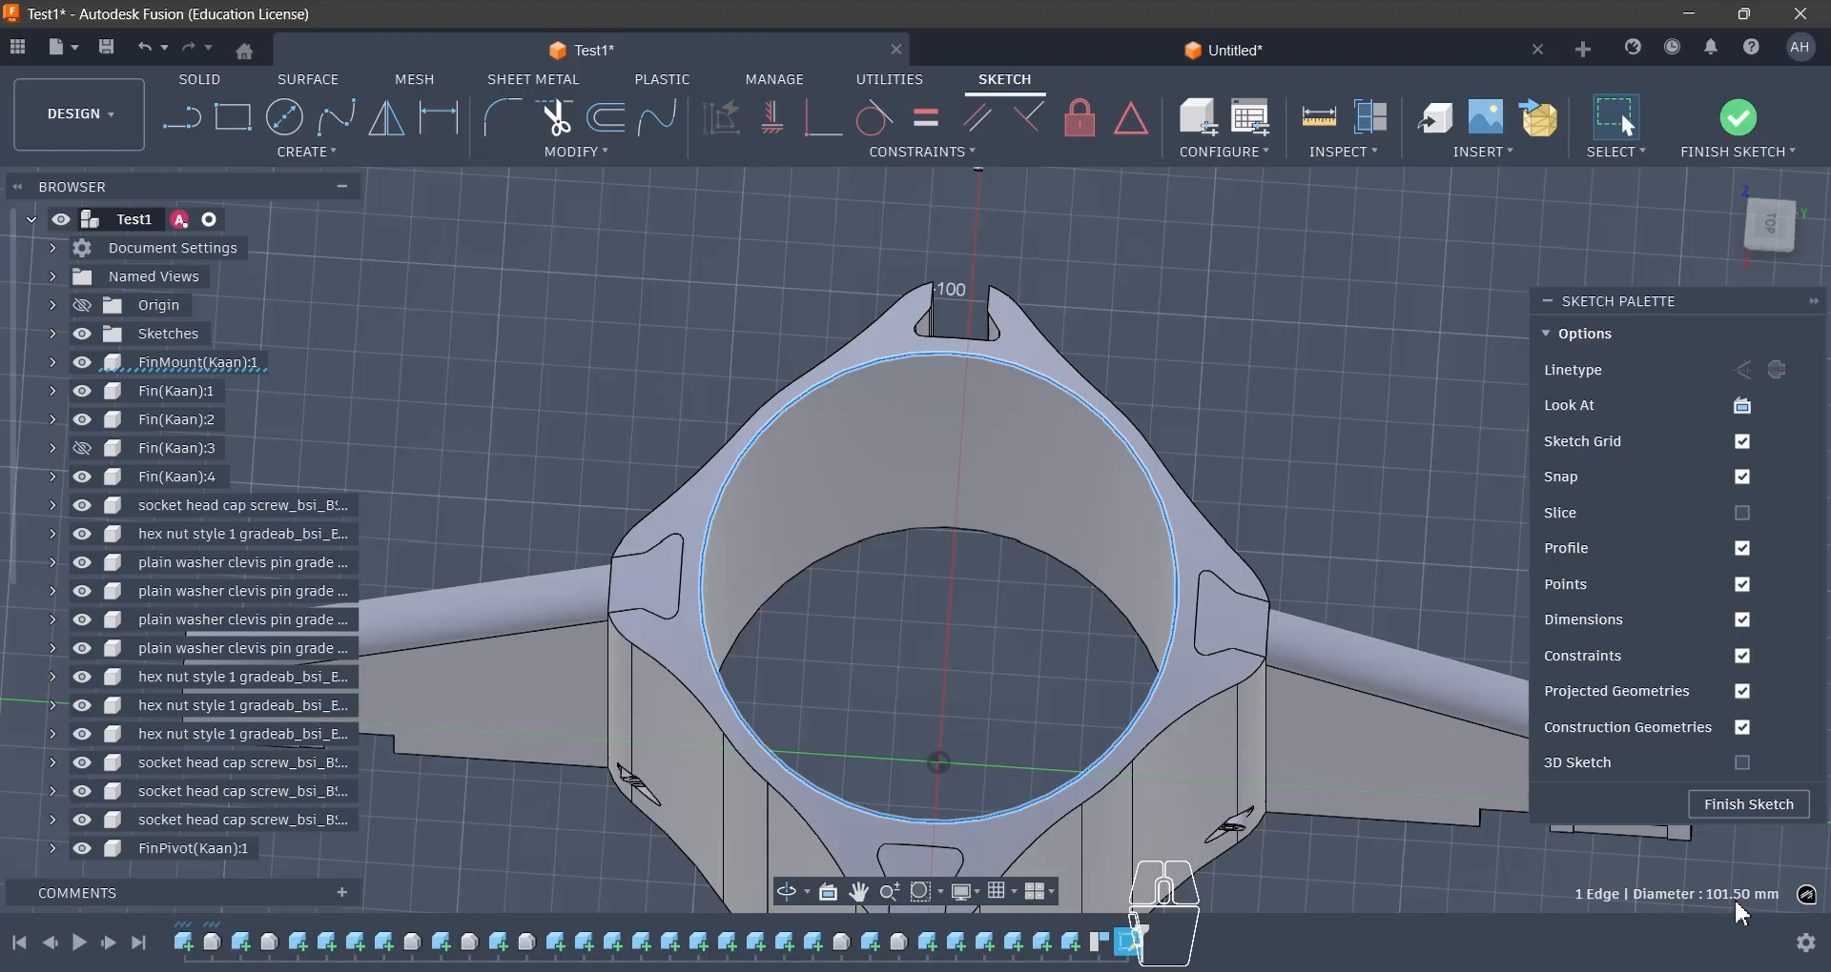
{"action": "left_click", "coordinate": [1226, 389]}
{"action": "middle_click_drag", "start_coordinate": [1219, 385], "coordinate": [1088, 362], "text": "shift"}
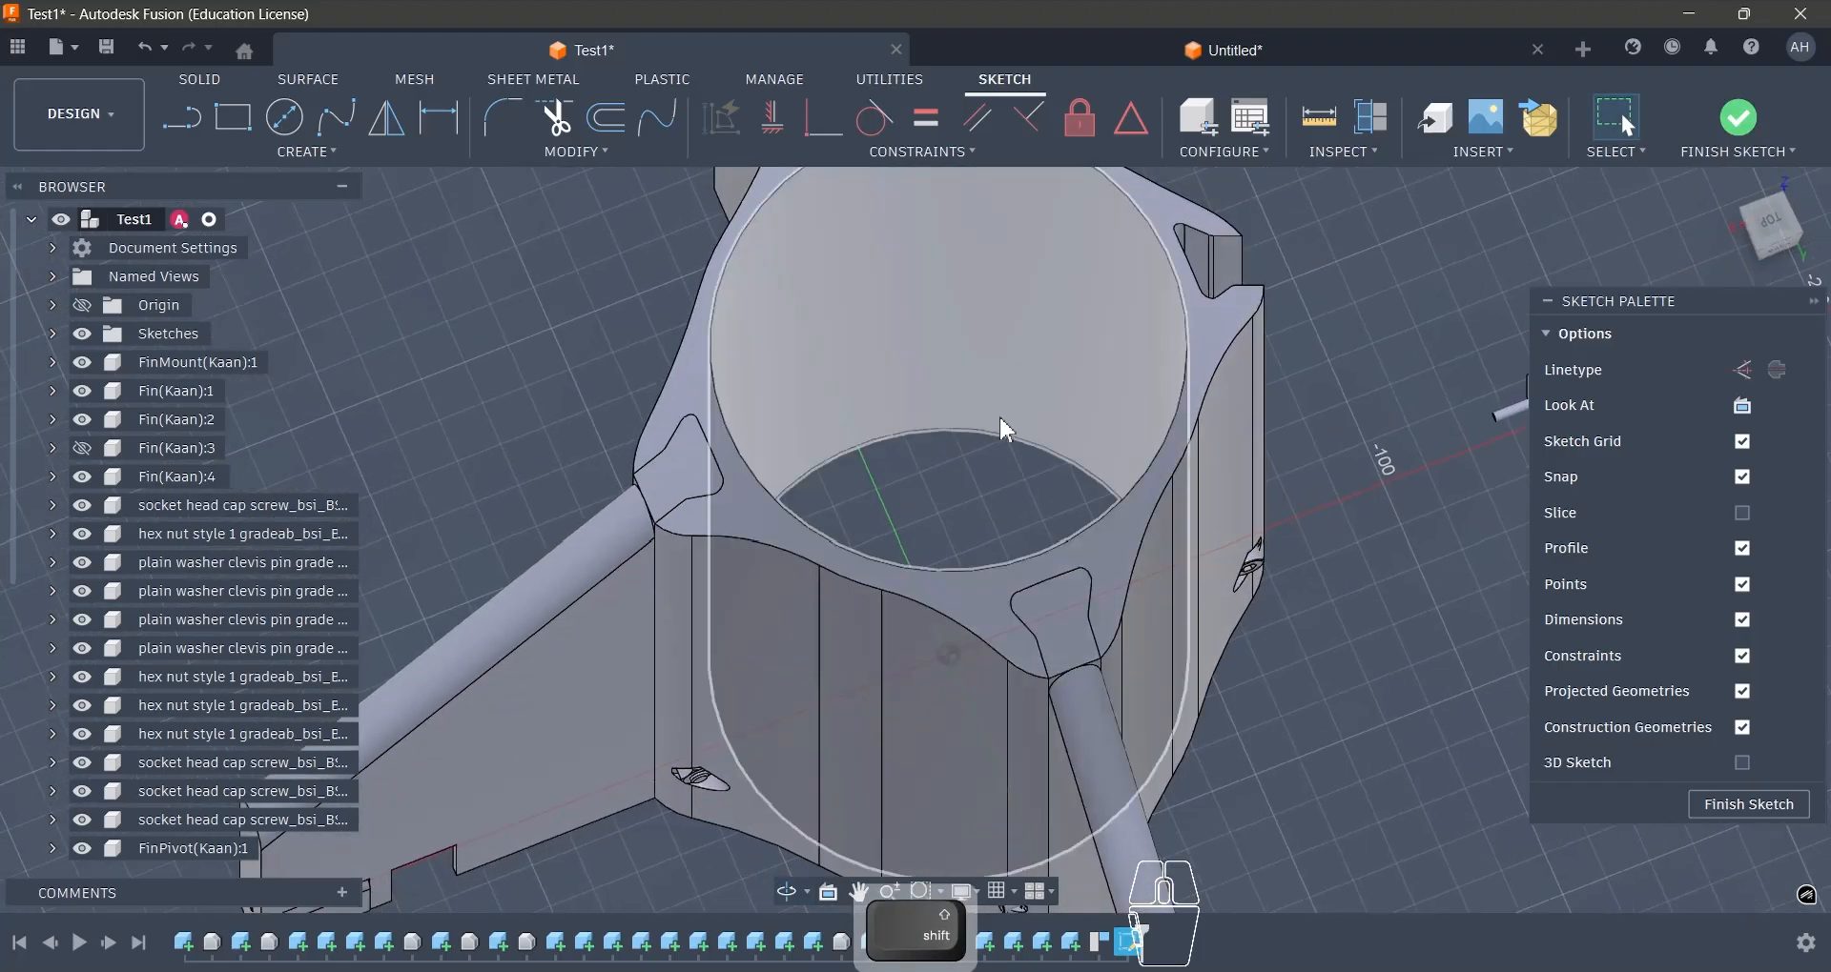
{"action": "key", "text": "i"}
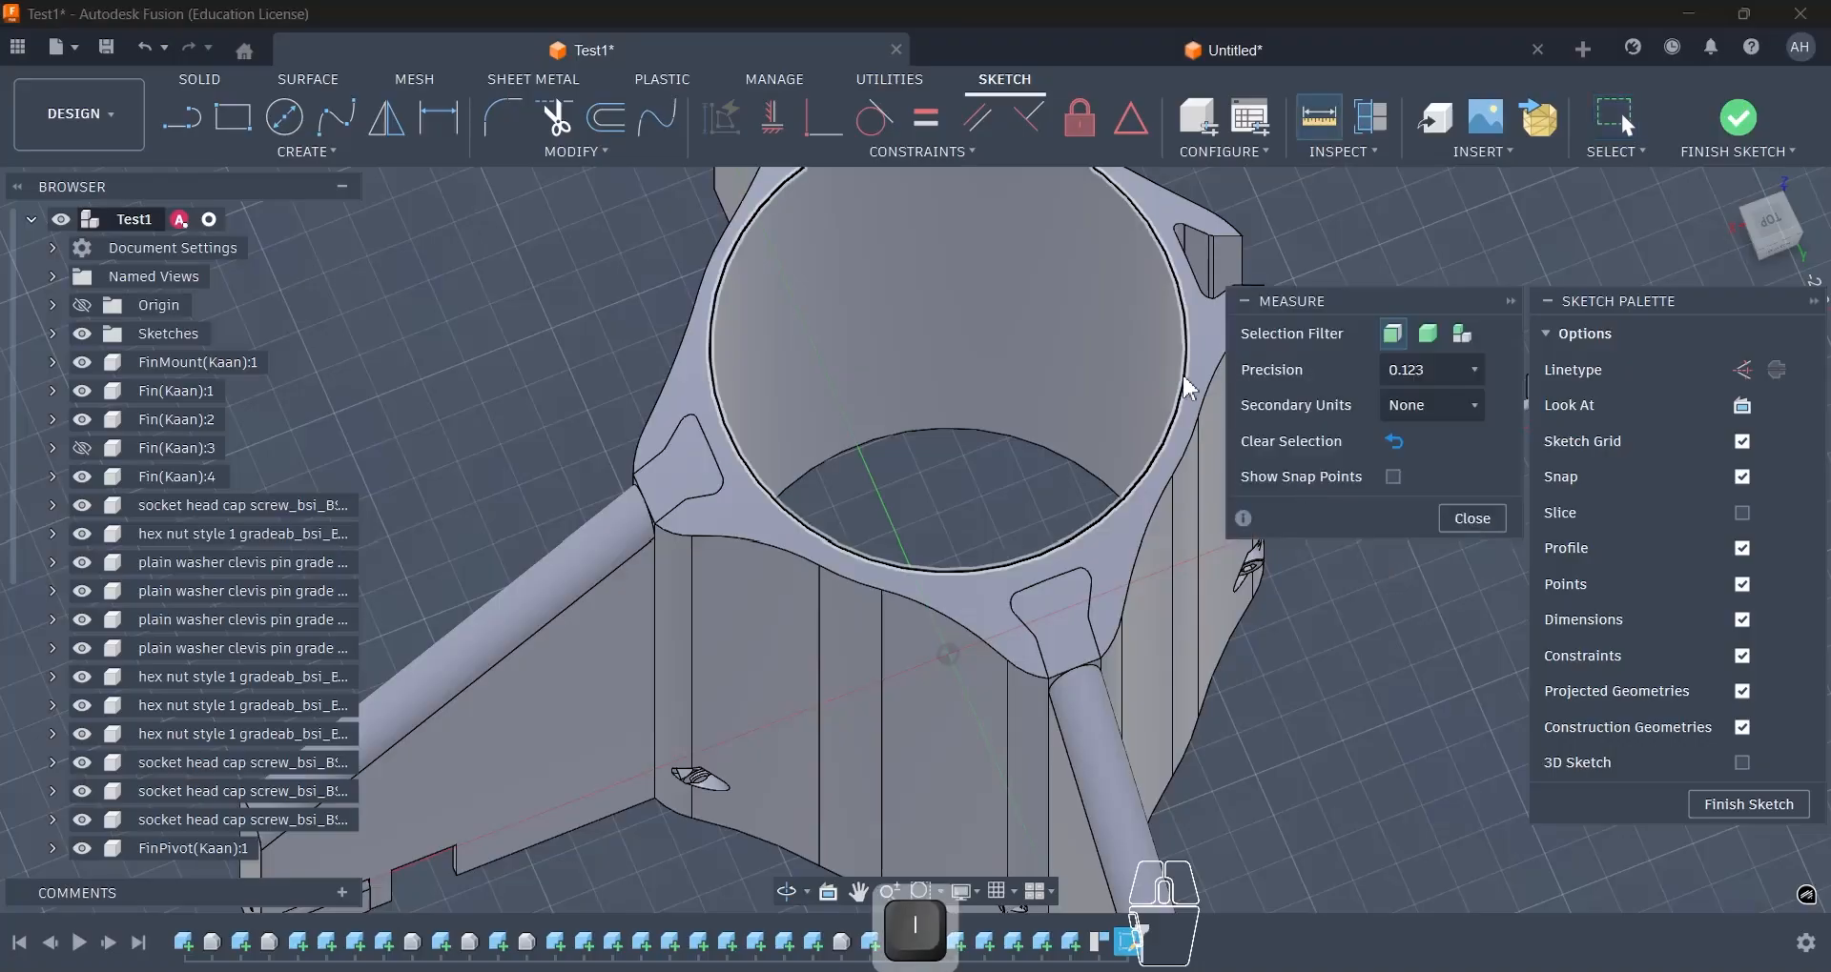
{"action": "left_click", "coordinate": [1188, 387]}
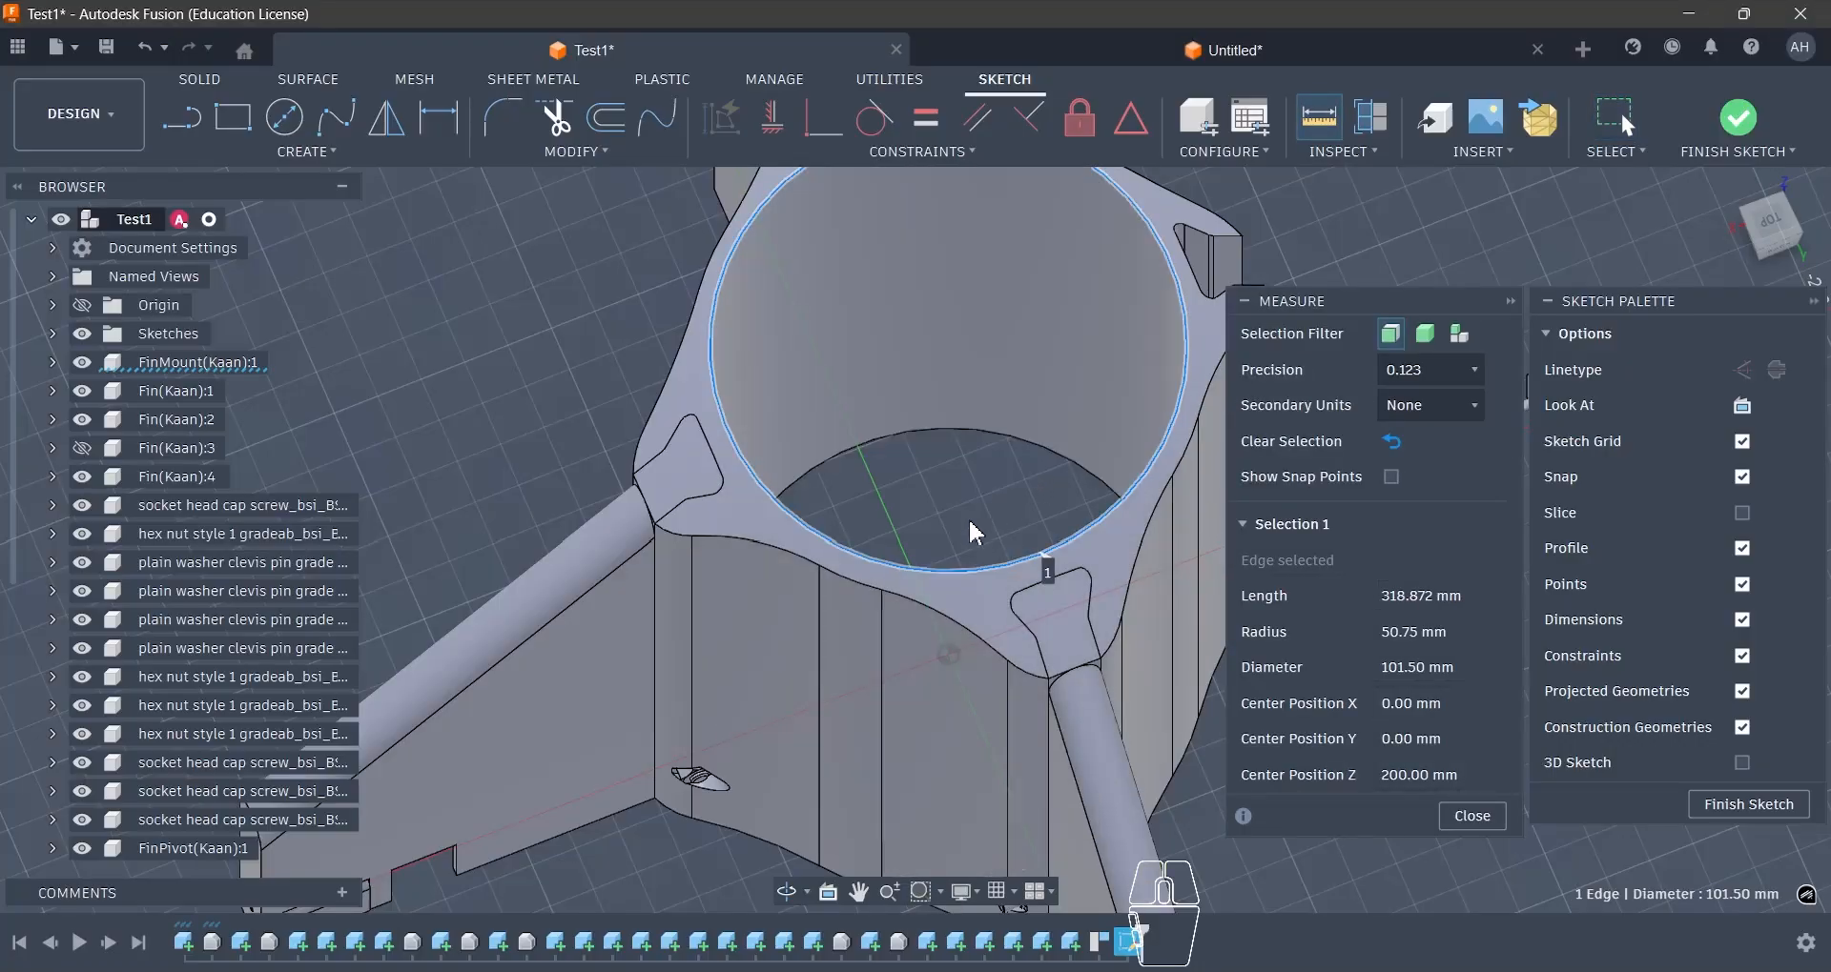
{"action": "left_click", "coordinate": [1480, 811]}
- Project the fin mount's circular bore edge into the sketch with the projection link enabled
{"action": "middle_click_drag", "start_coordinate": [1251, 569], "coordinate": [1421, 610], "text": "shift"}
{"action": "left_click", "coordinate": [1762, 220]}
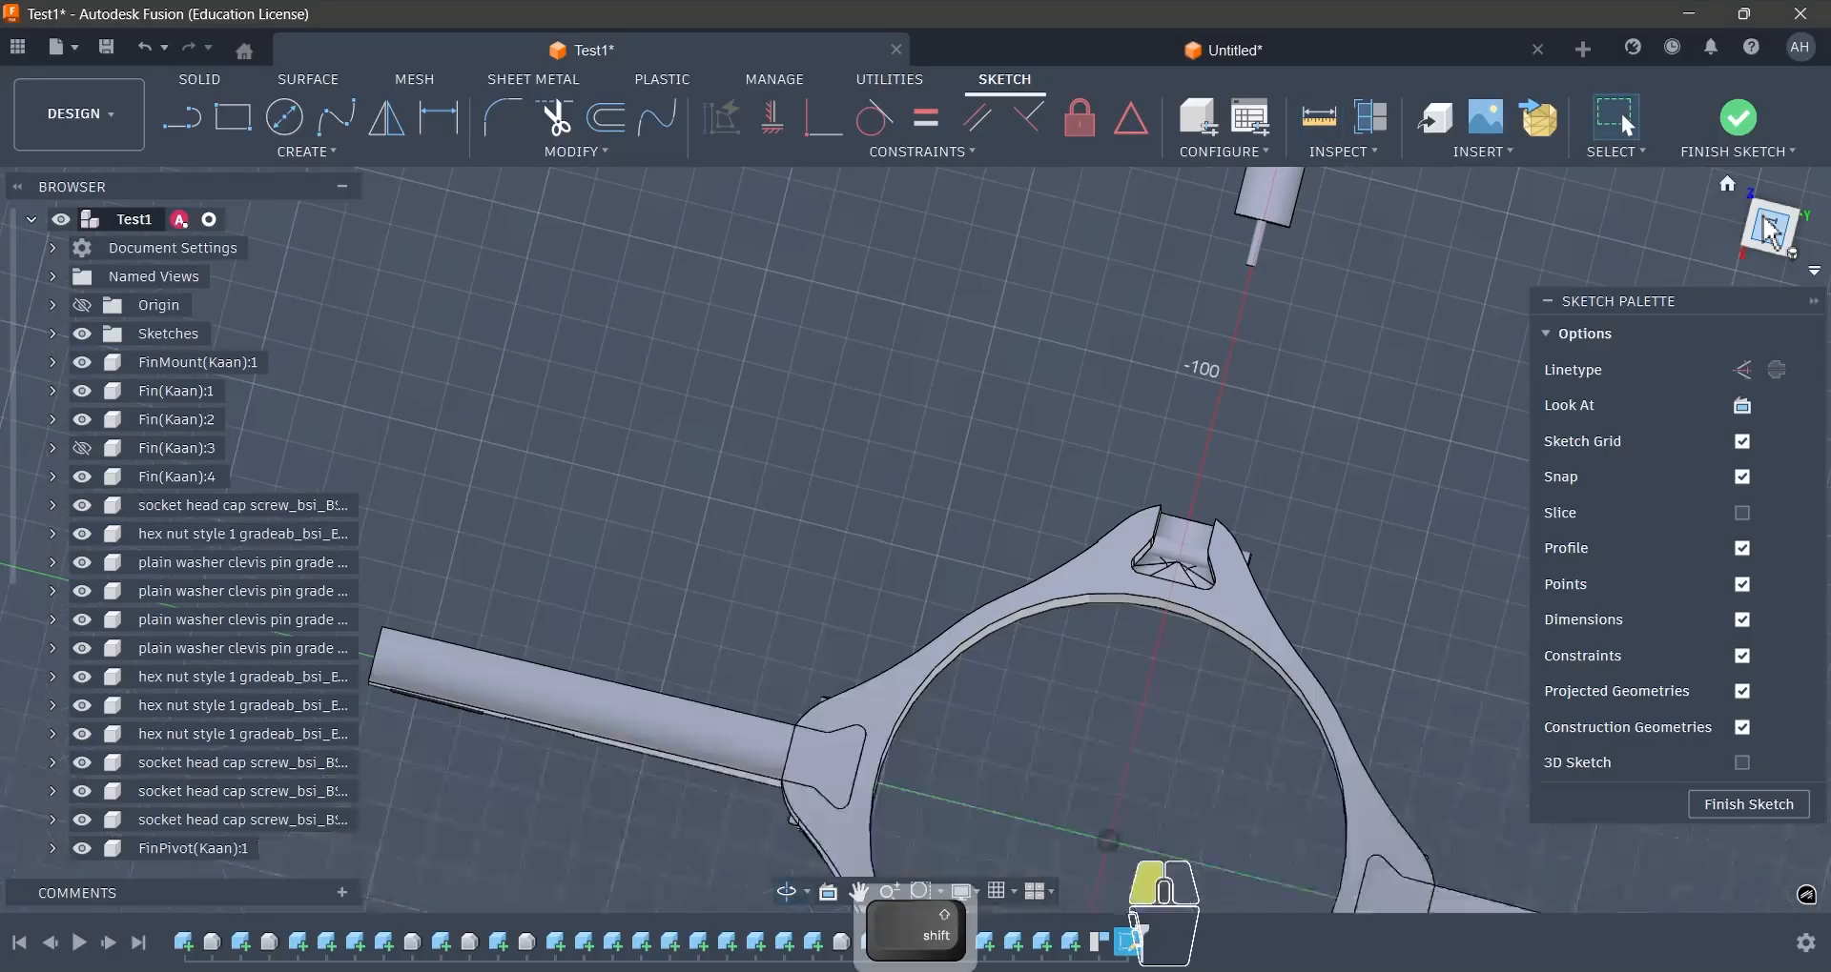
{"action": "scroll", "coordinate": [1291, 506], "scroll_direction": "up", "scroll_amount": 3}
{"action": "key", "text": "p"}
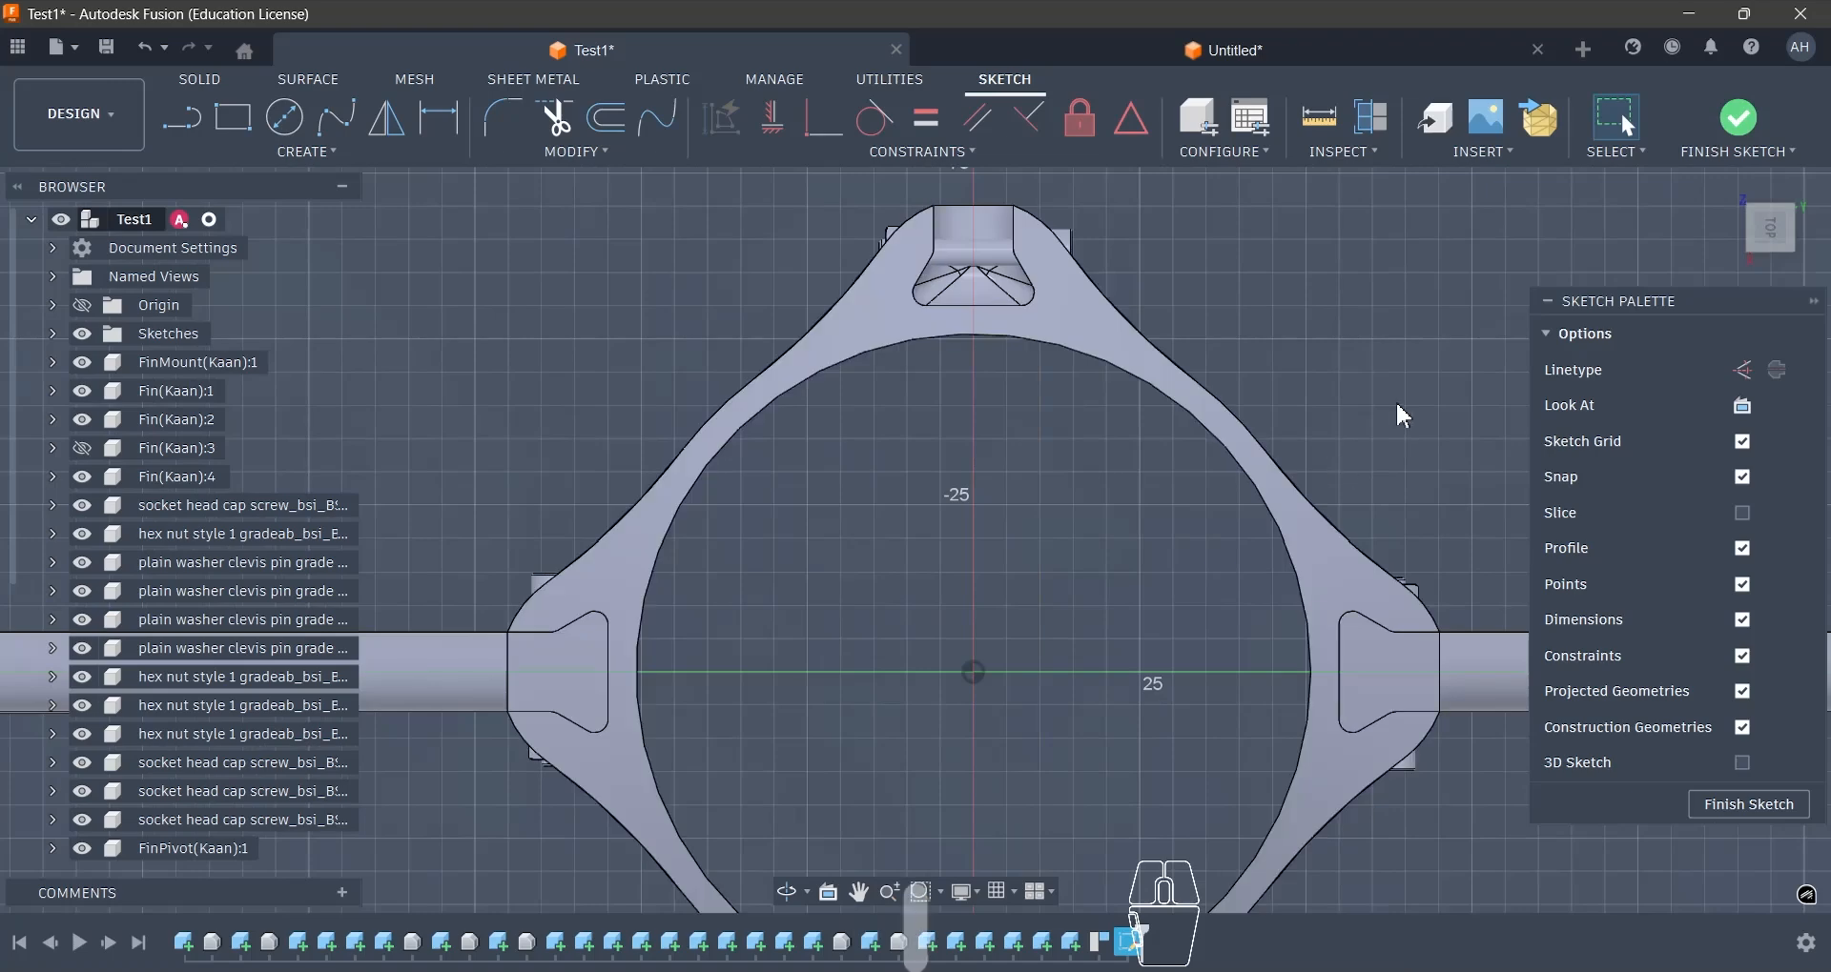
{"action": "left_click", "coordinate": [1174, 411]}
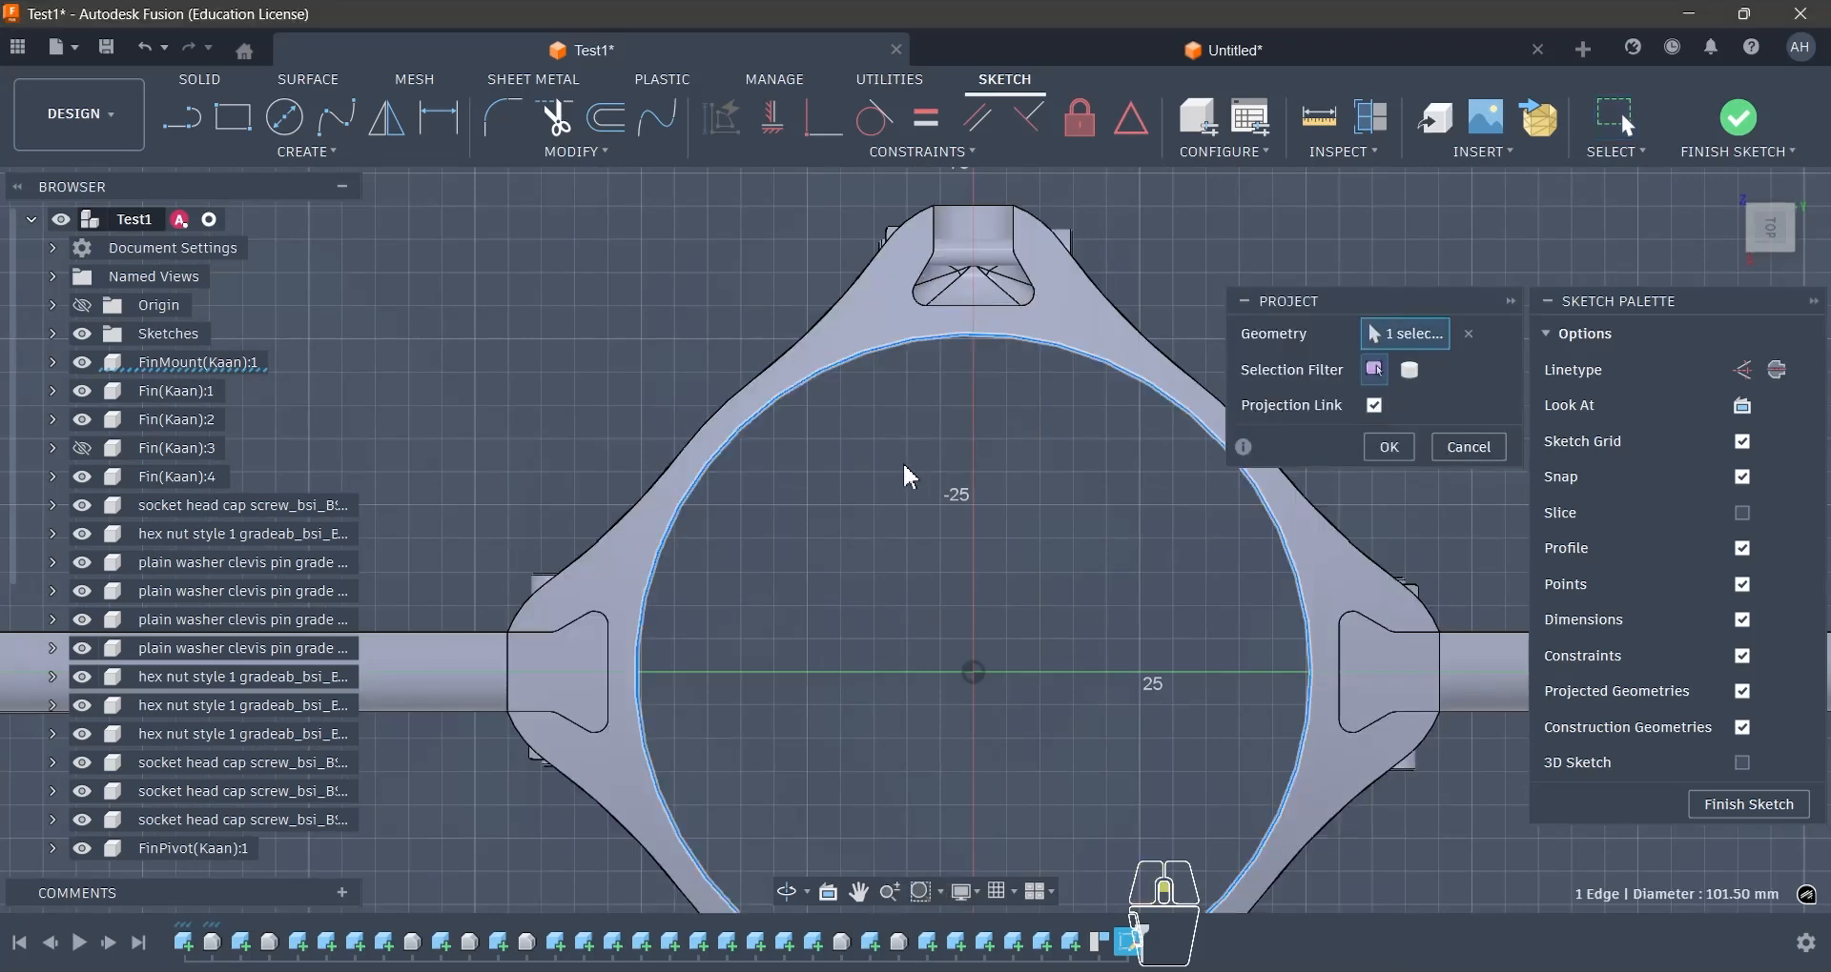
{"action": "scroll", "coordinate": [1080, 520], "scroll_direction": "down", "scroll_amount": 1}
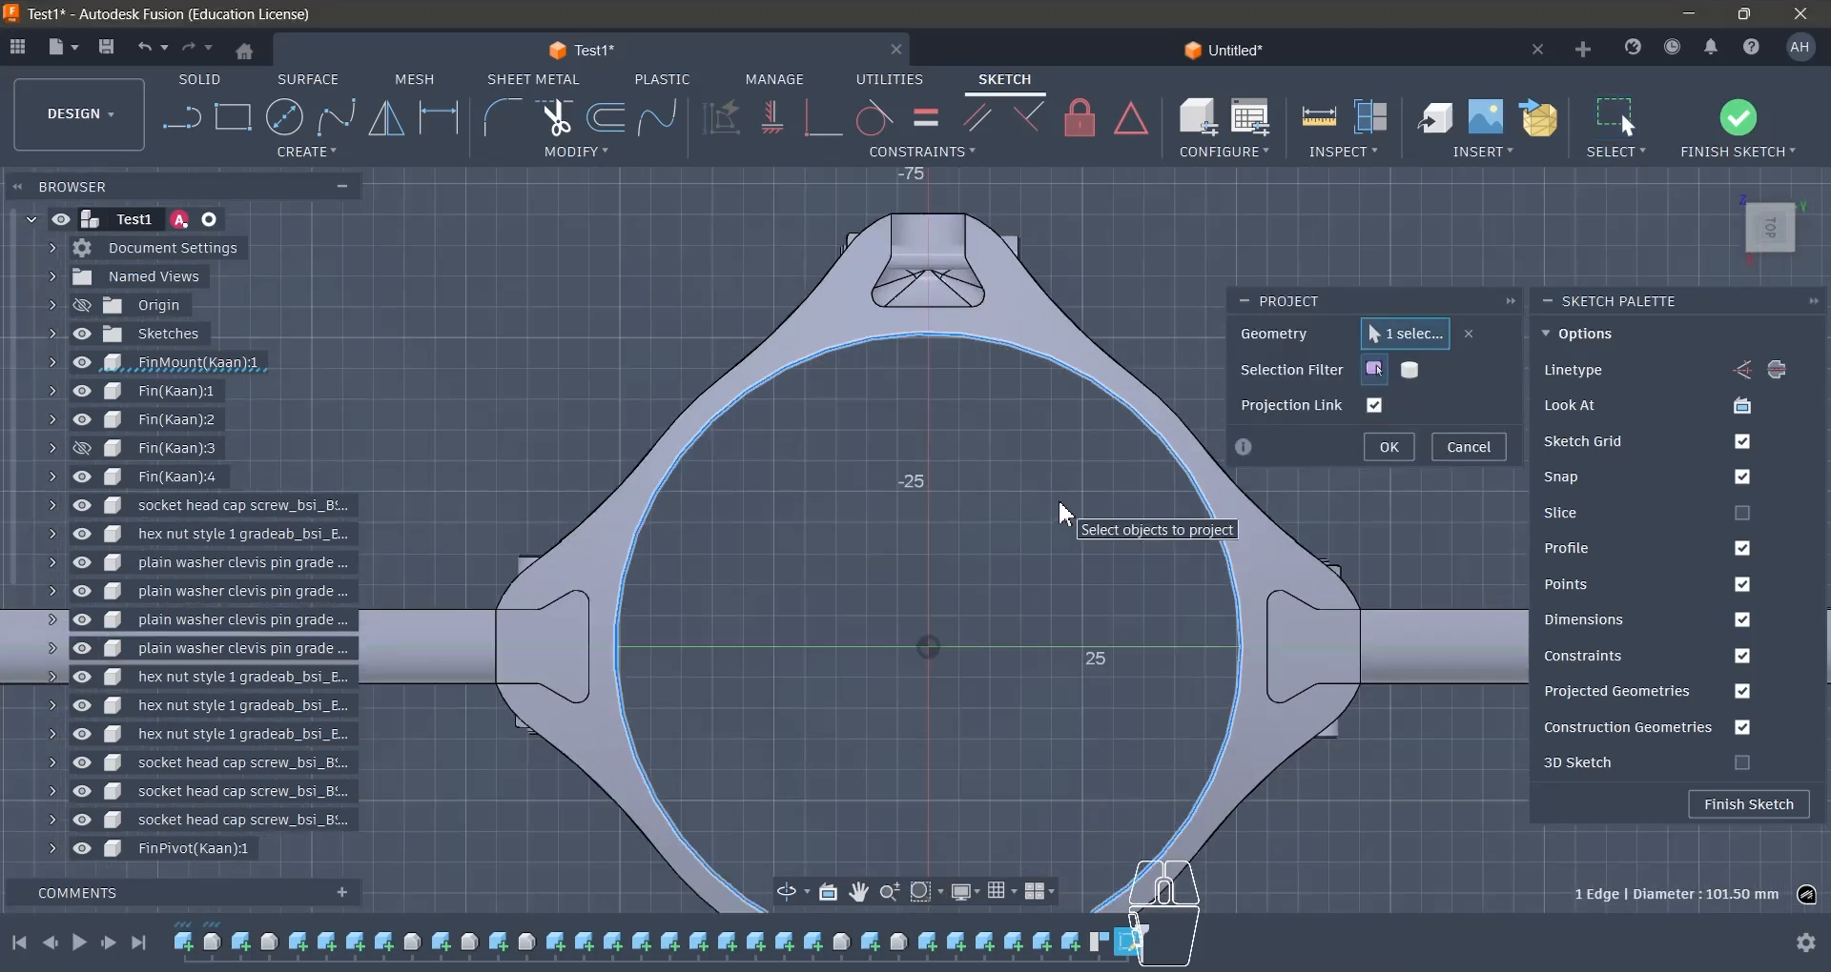
{"action": "left_click", "coordinate": [1396, 454]}
- Add a driven diameter dimension to the projected bore circle
{"action": "key", "text": "d"}
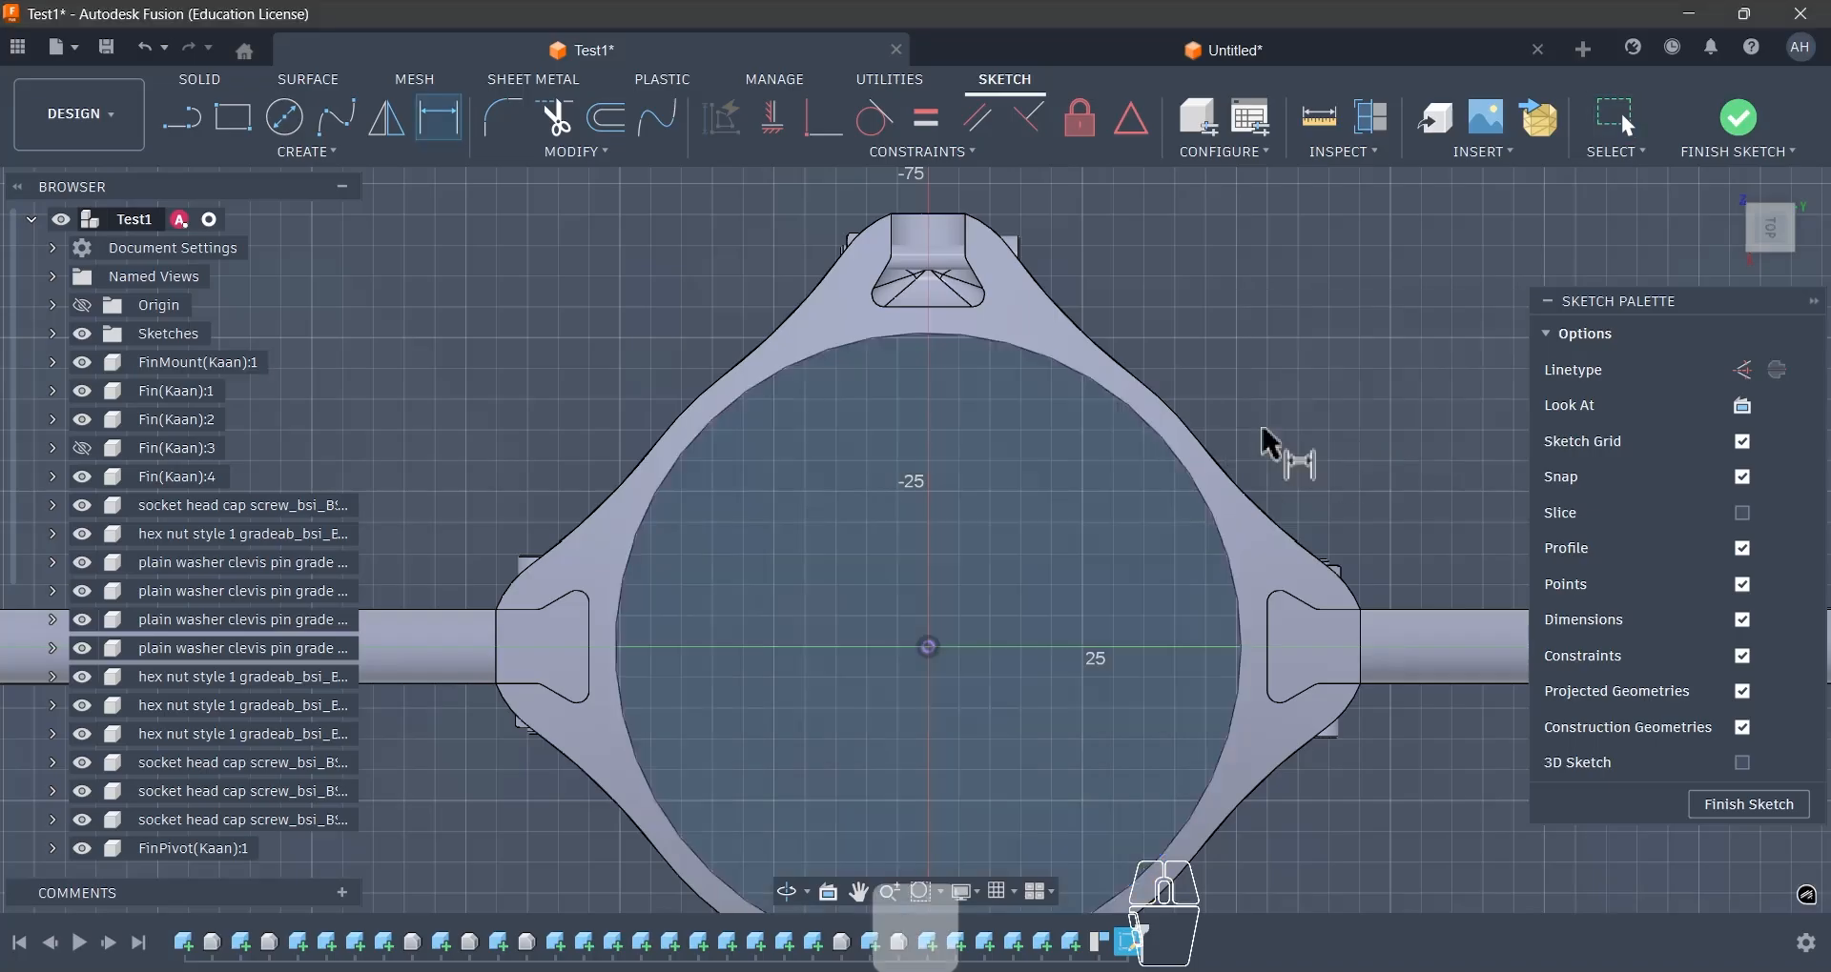
{"action": "left_click", "coordinate": [1178, 461]}
{"action": "left_click", "coordinate": [1054, 526]}
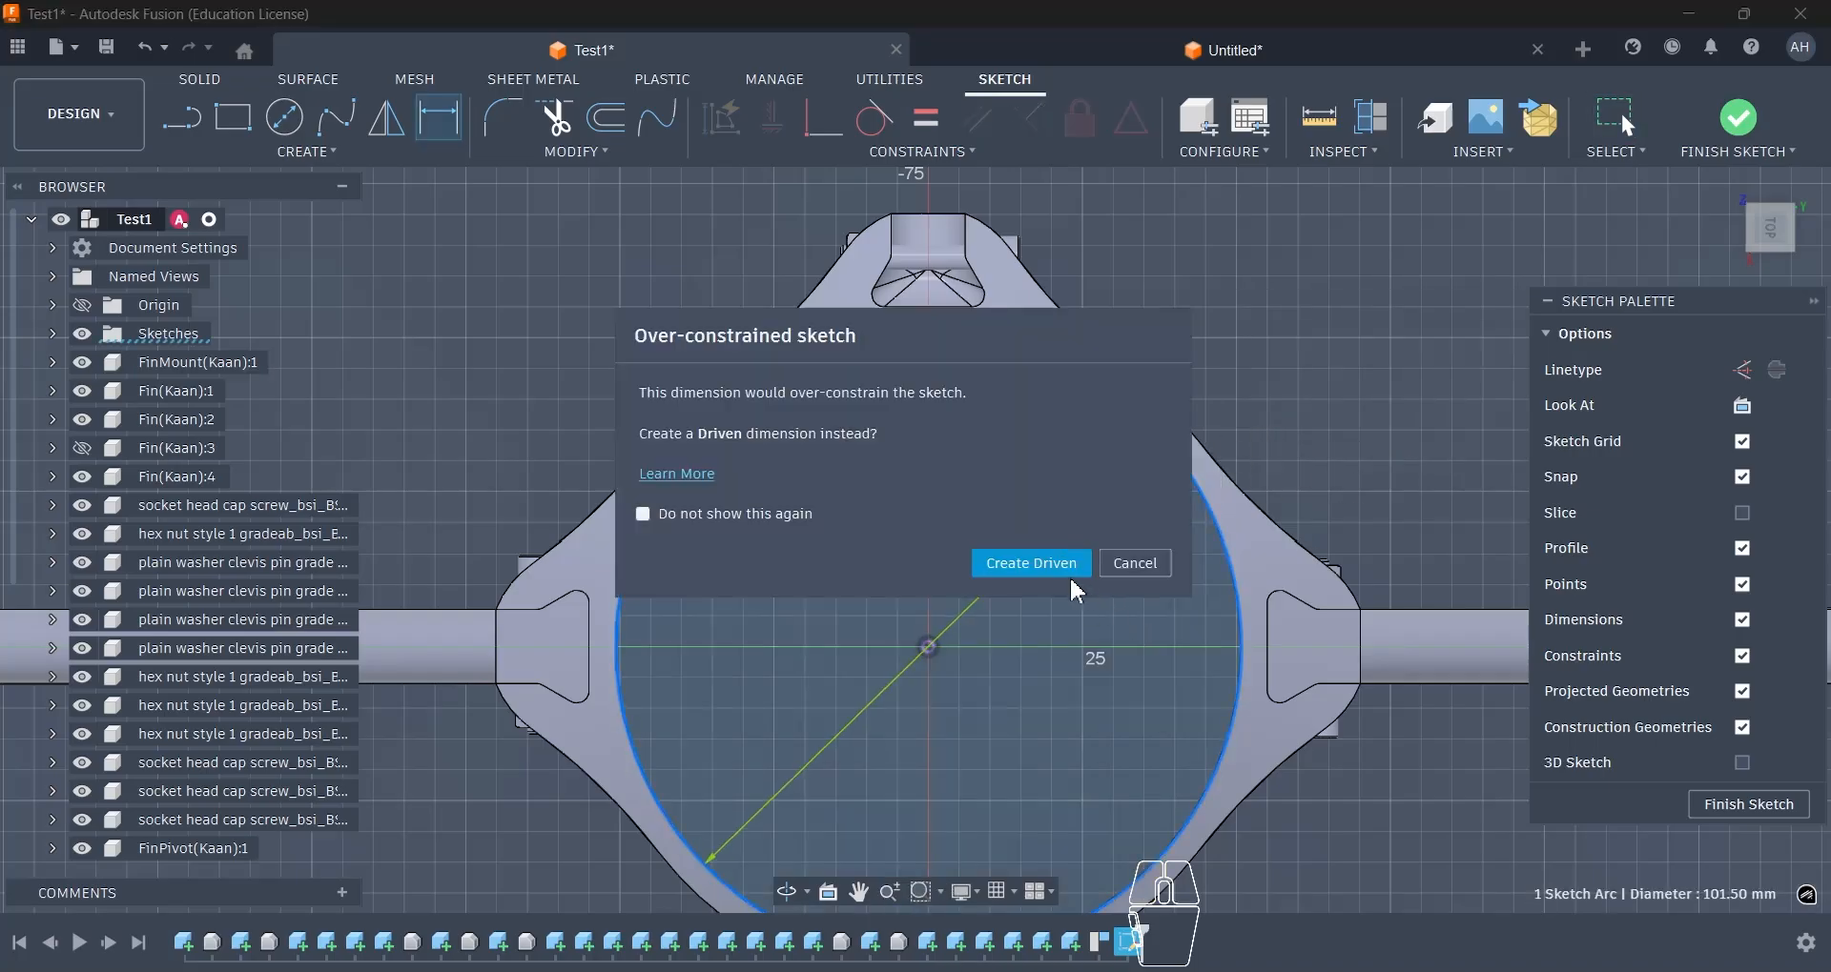
{"action": "left_click", "coordinate": [1063, 567]}
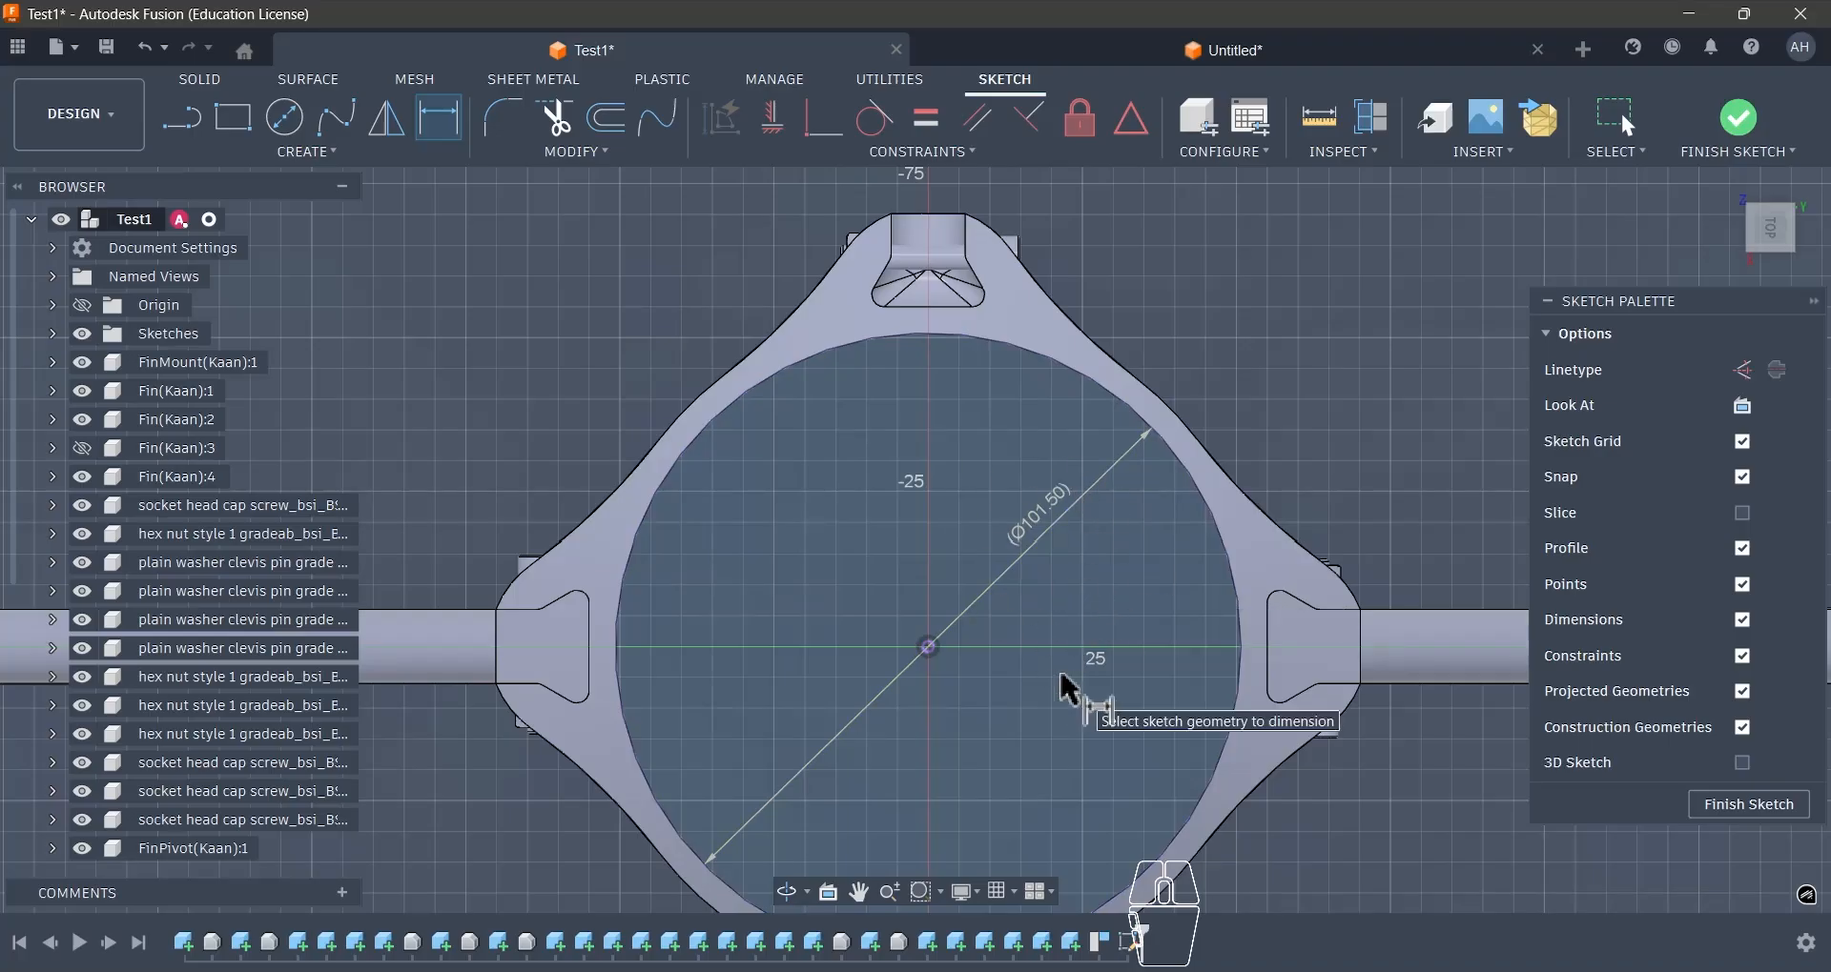
- Project the outer arc at the mount's thinnest wall between two fin slots and give it a driven radius dimension
{"action": "key", "text": "p"}
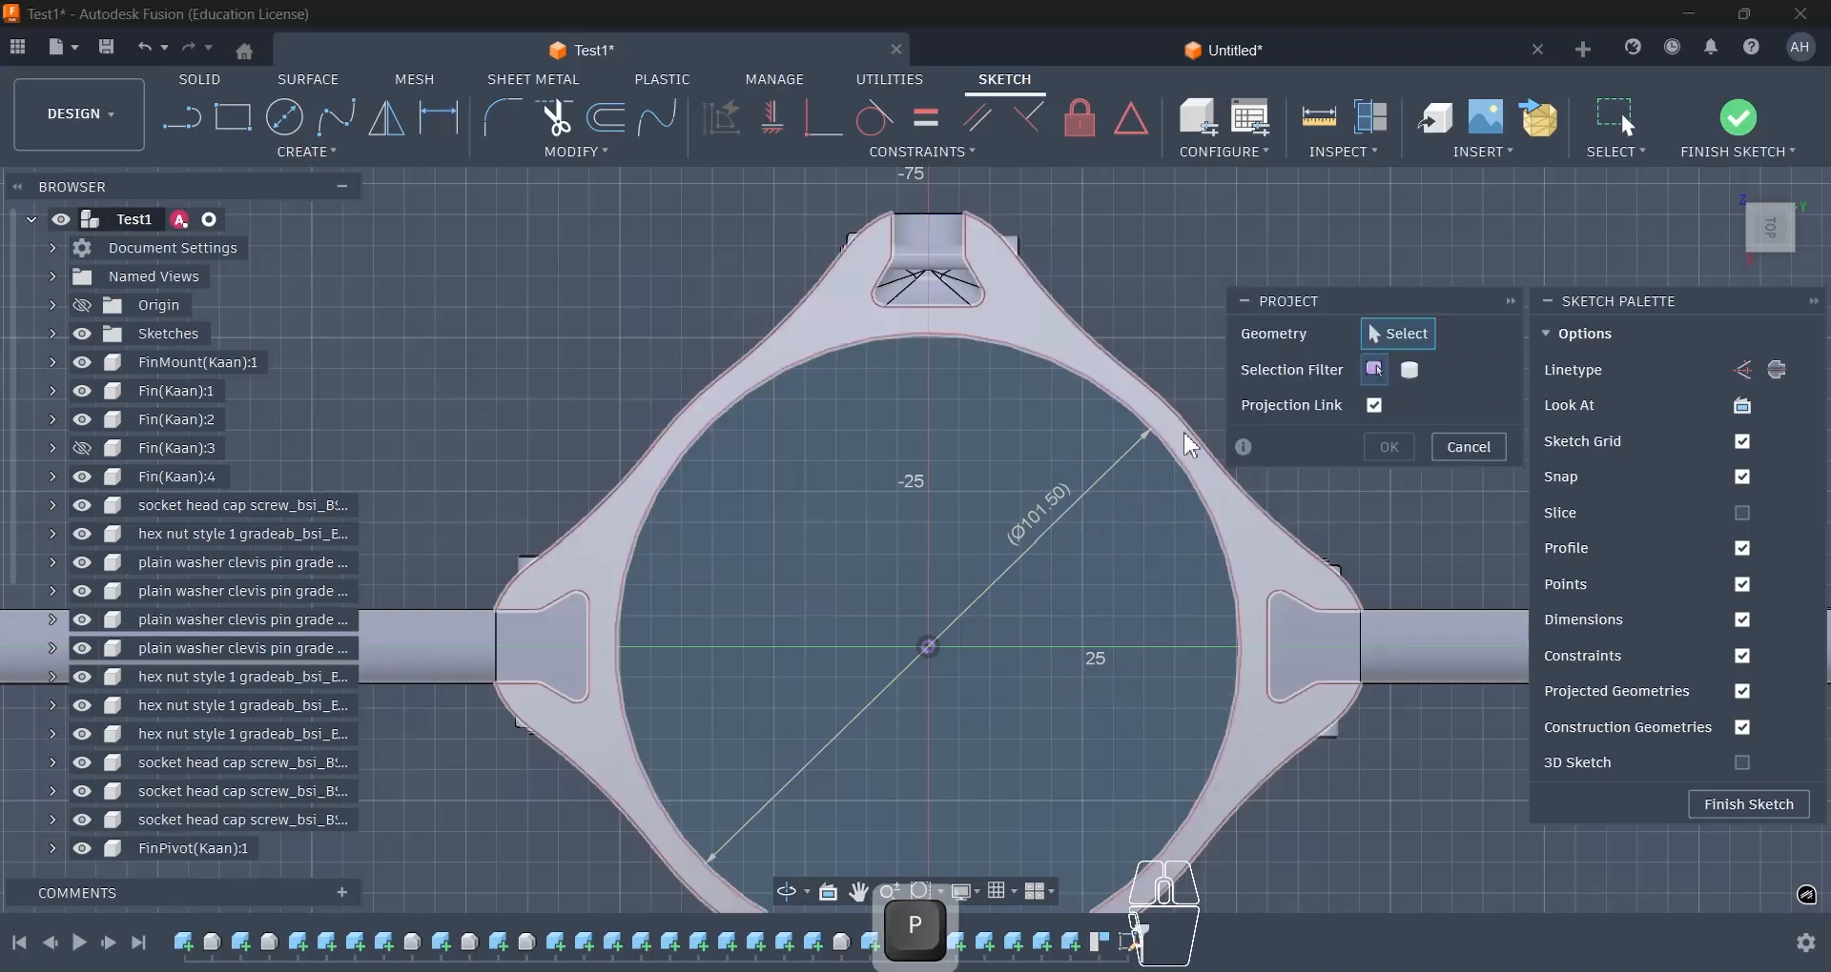
{"action": "left_click", "coordinate": [1182, 424]}
{"action": "left_click", "coordinate": [1385, 455]}
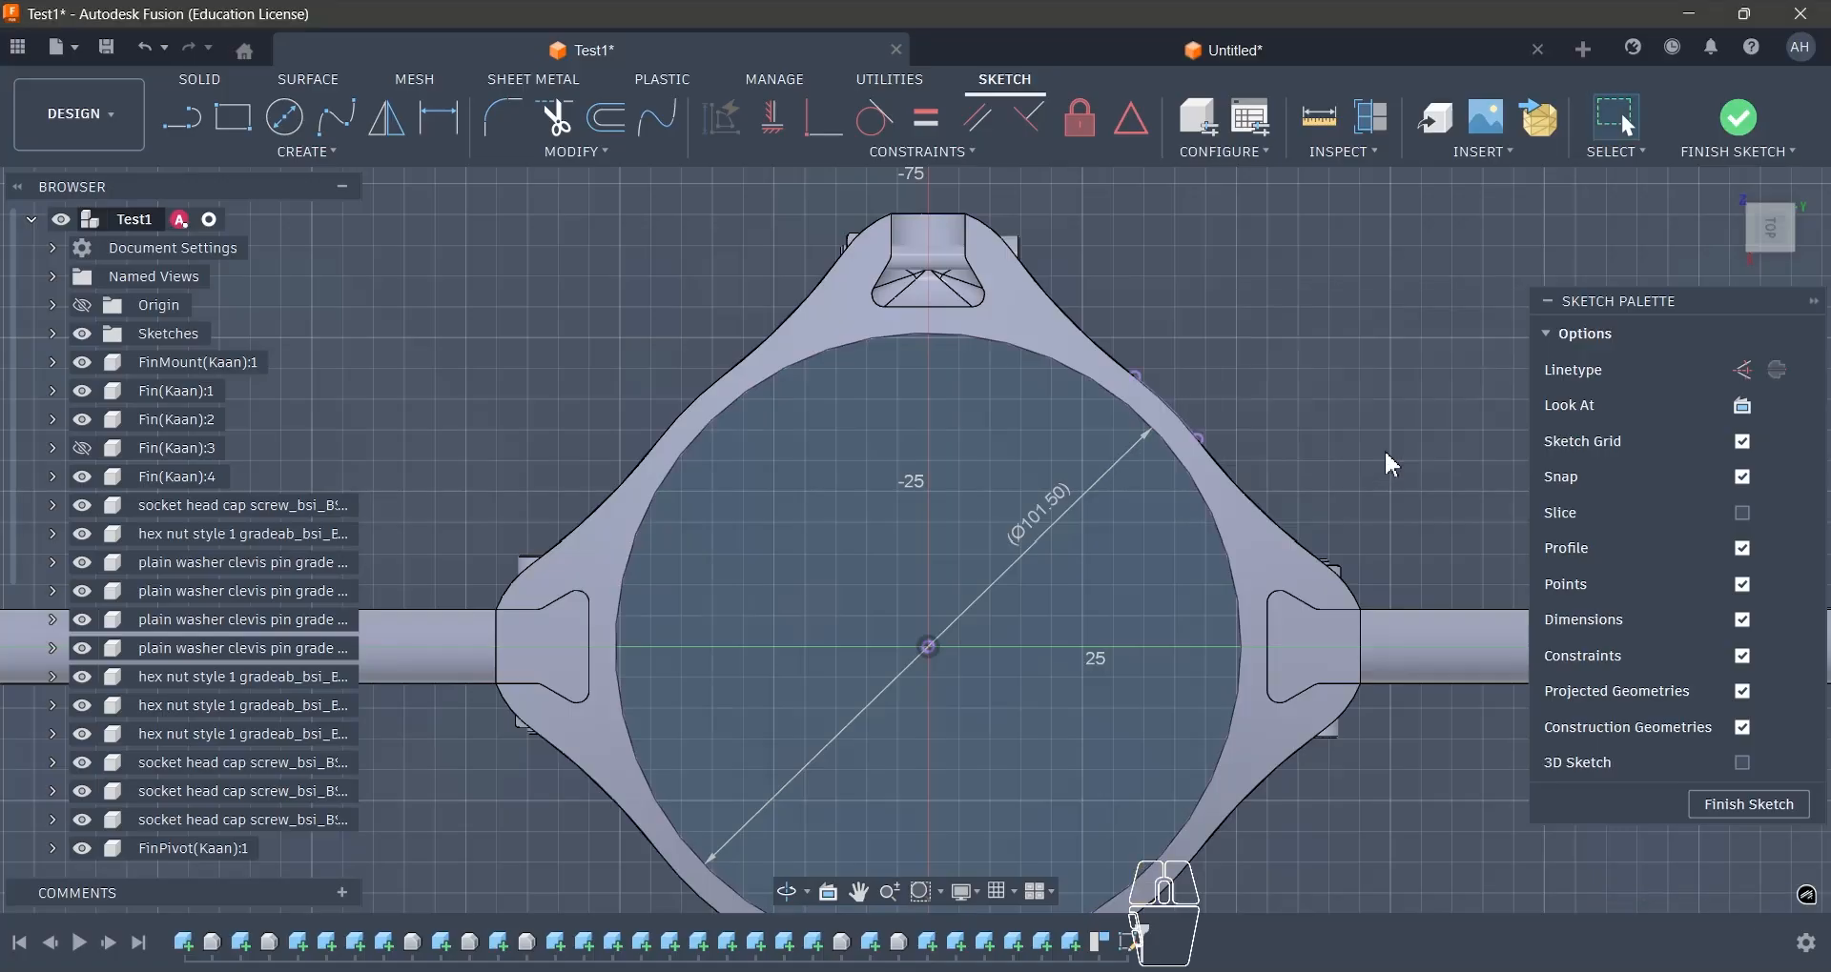
{"action": "key", "text": "d"}
{"action": "left_click", "coordinate": [1165, 402]}
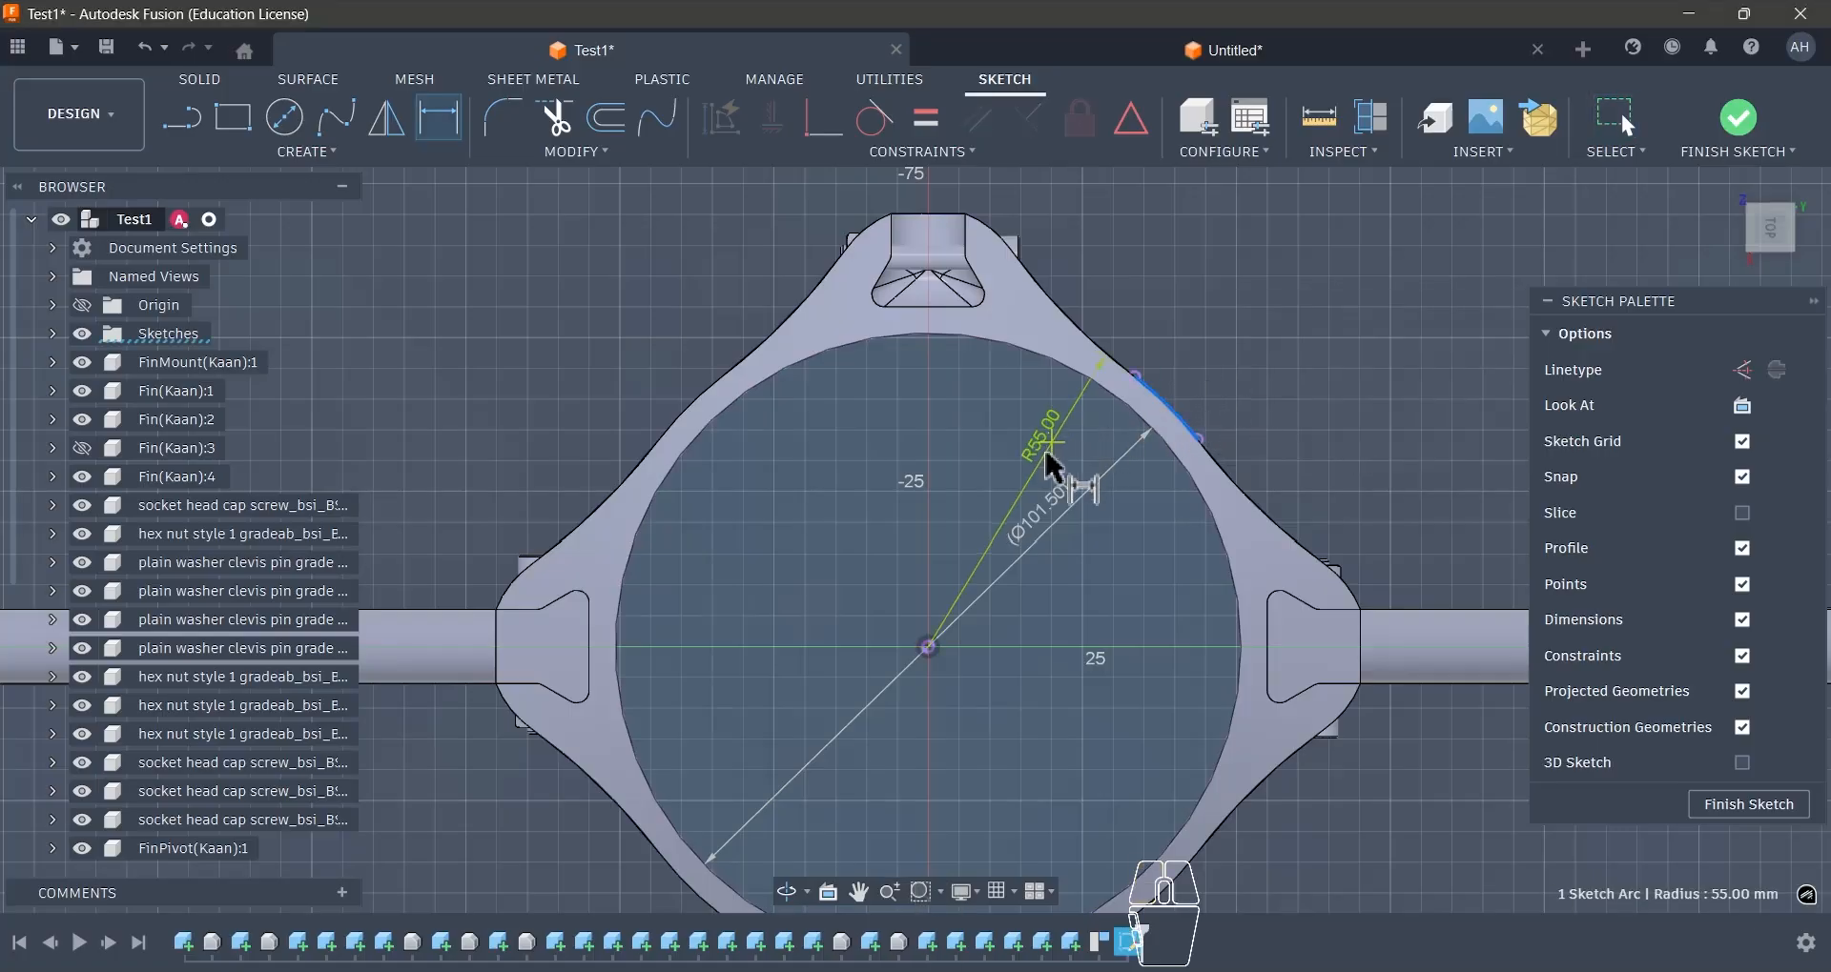
{"action": "left_click", "coordinate": [1125, 539]}
{"action": "left_click", "coordinate": [1058, 569]}
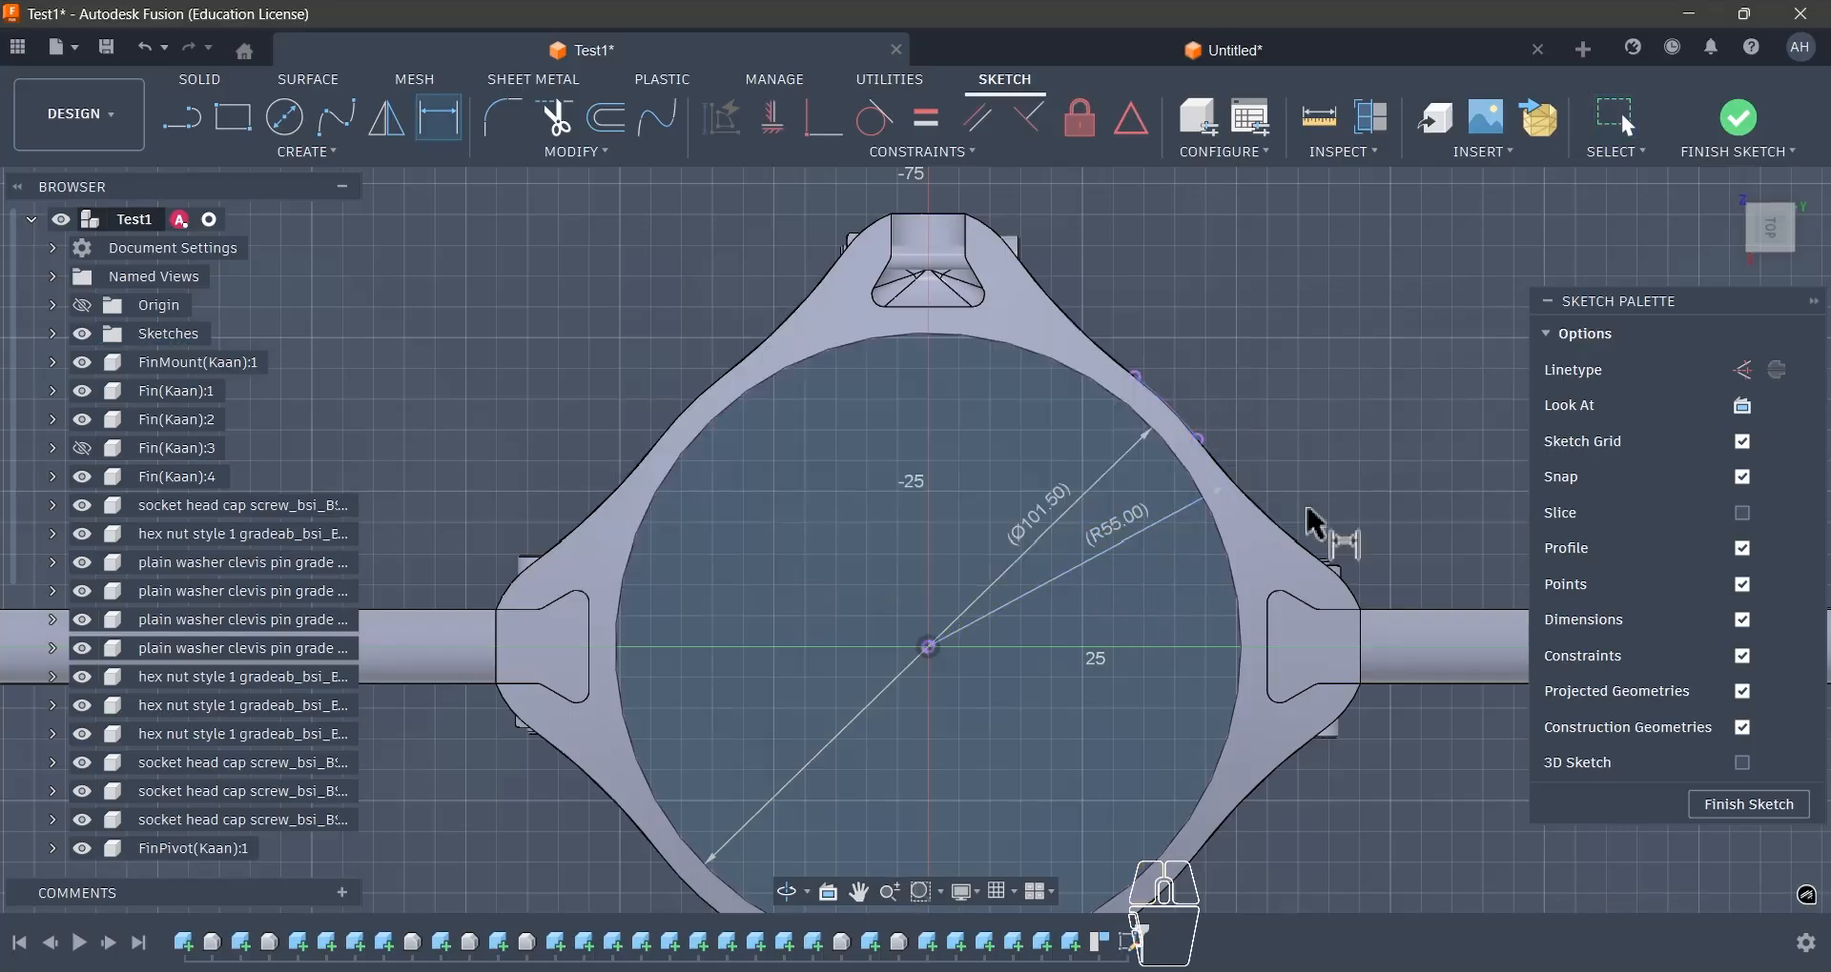
- Draw a 110 mm diameter circle centred on the origin and passing through the end of the projected outer arc
{"action": "left_click", "coordinate": [284, 117]}
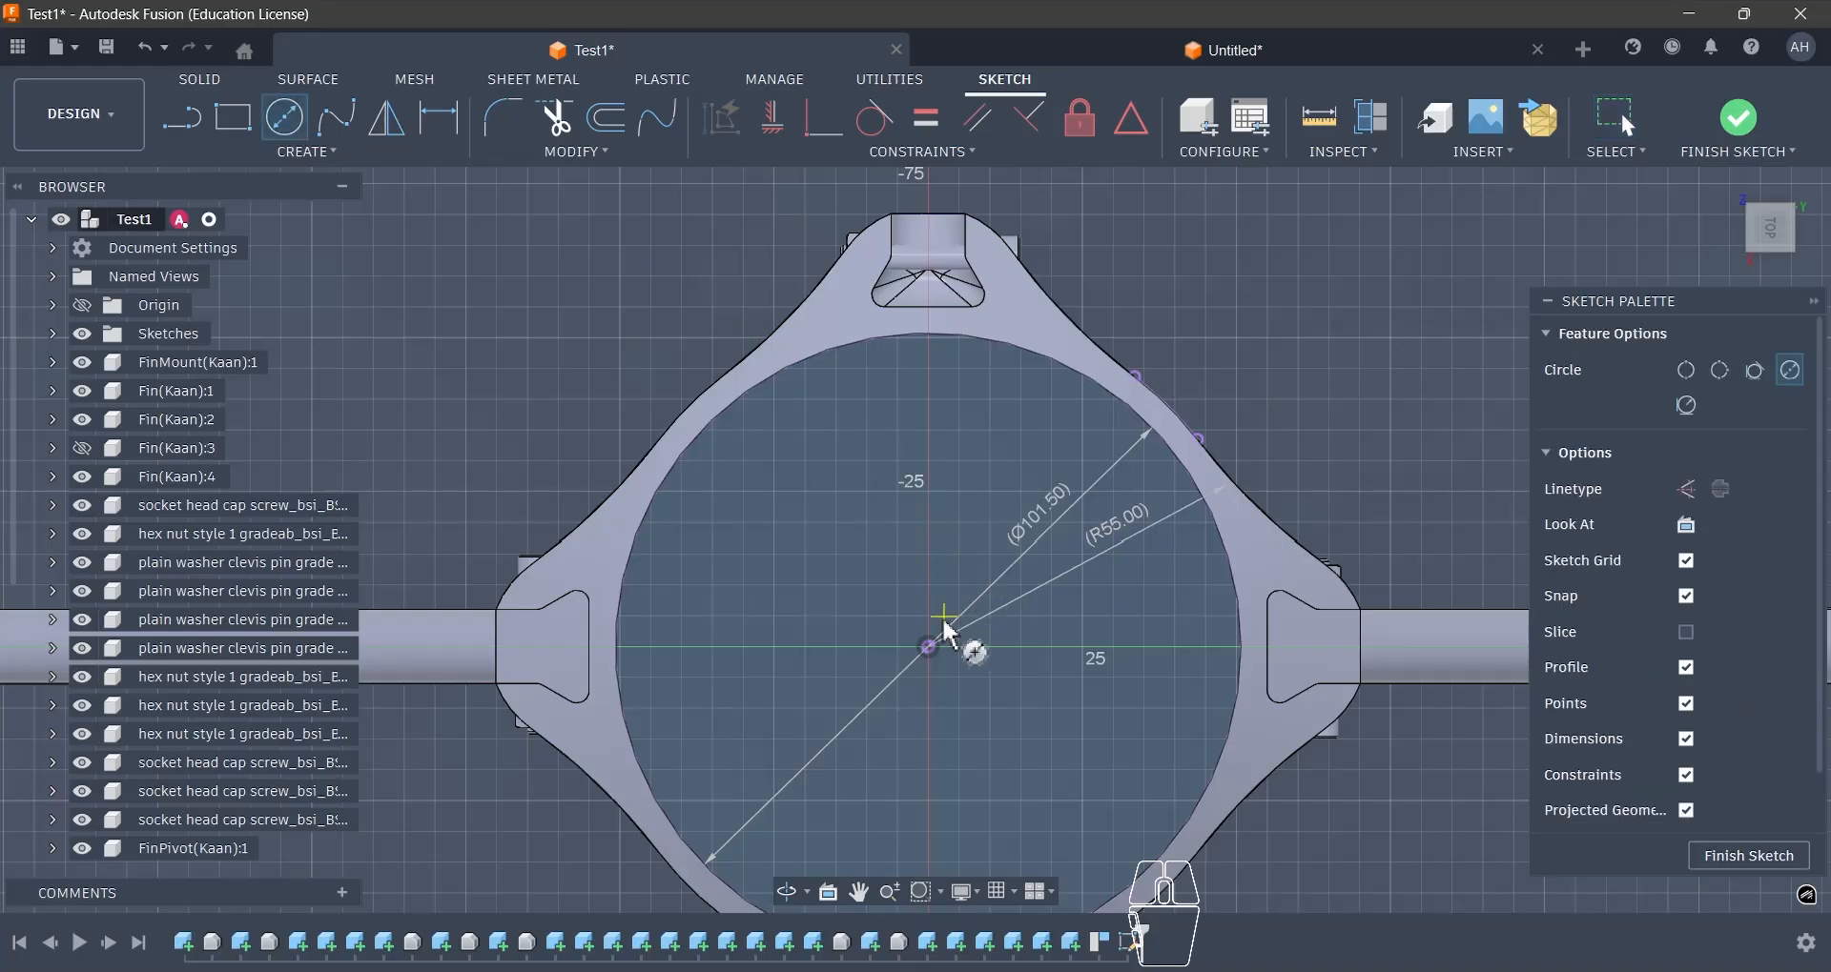
{"action": "left_click", "coordinate": [929, 647]}
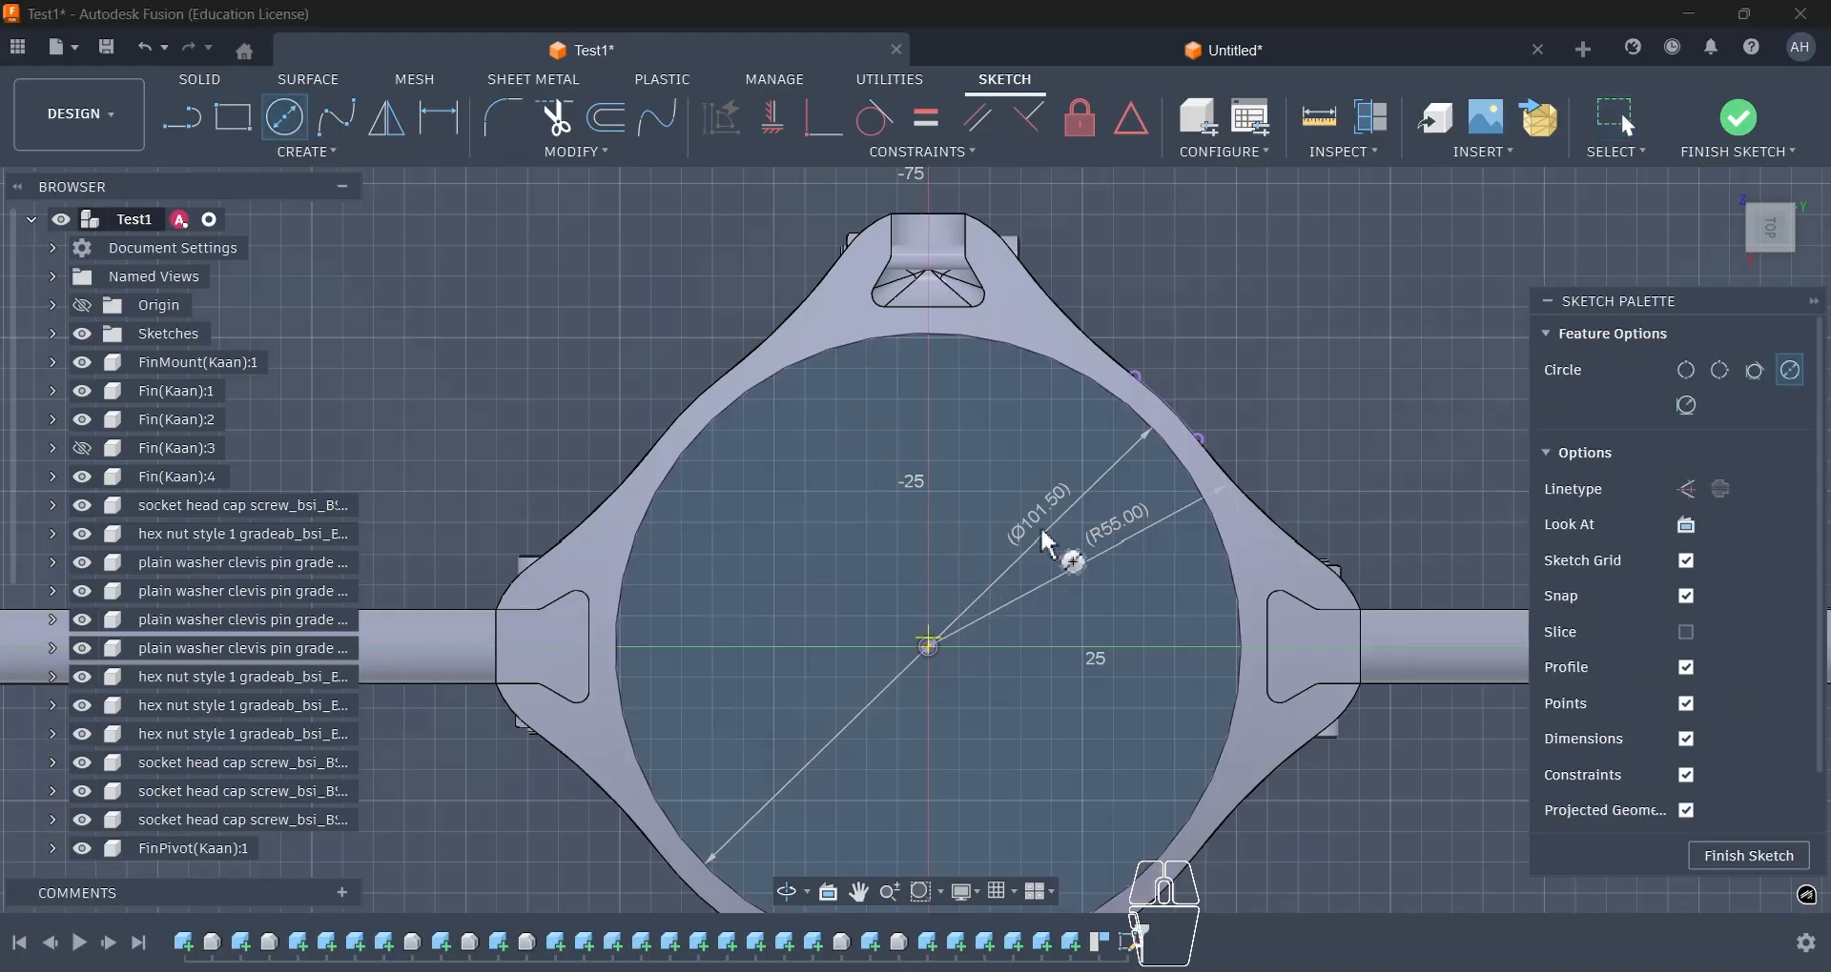
{"action": "left_click", "coordinate": [1198, 440]}
{"action": "left_click", "coordinate": [931, 649]}
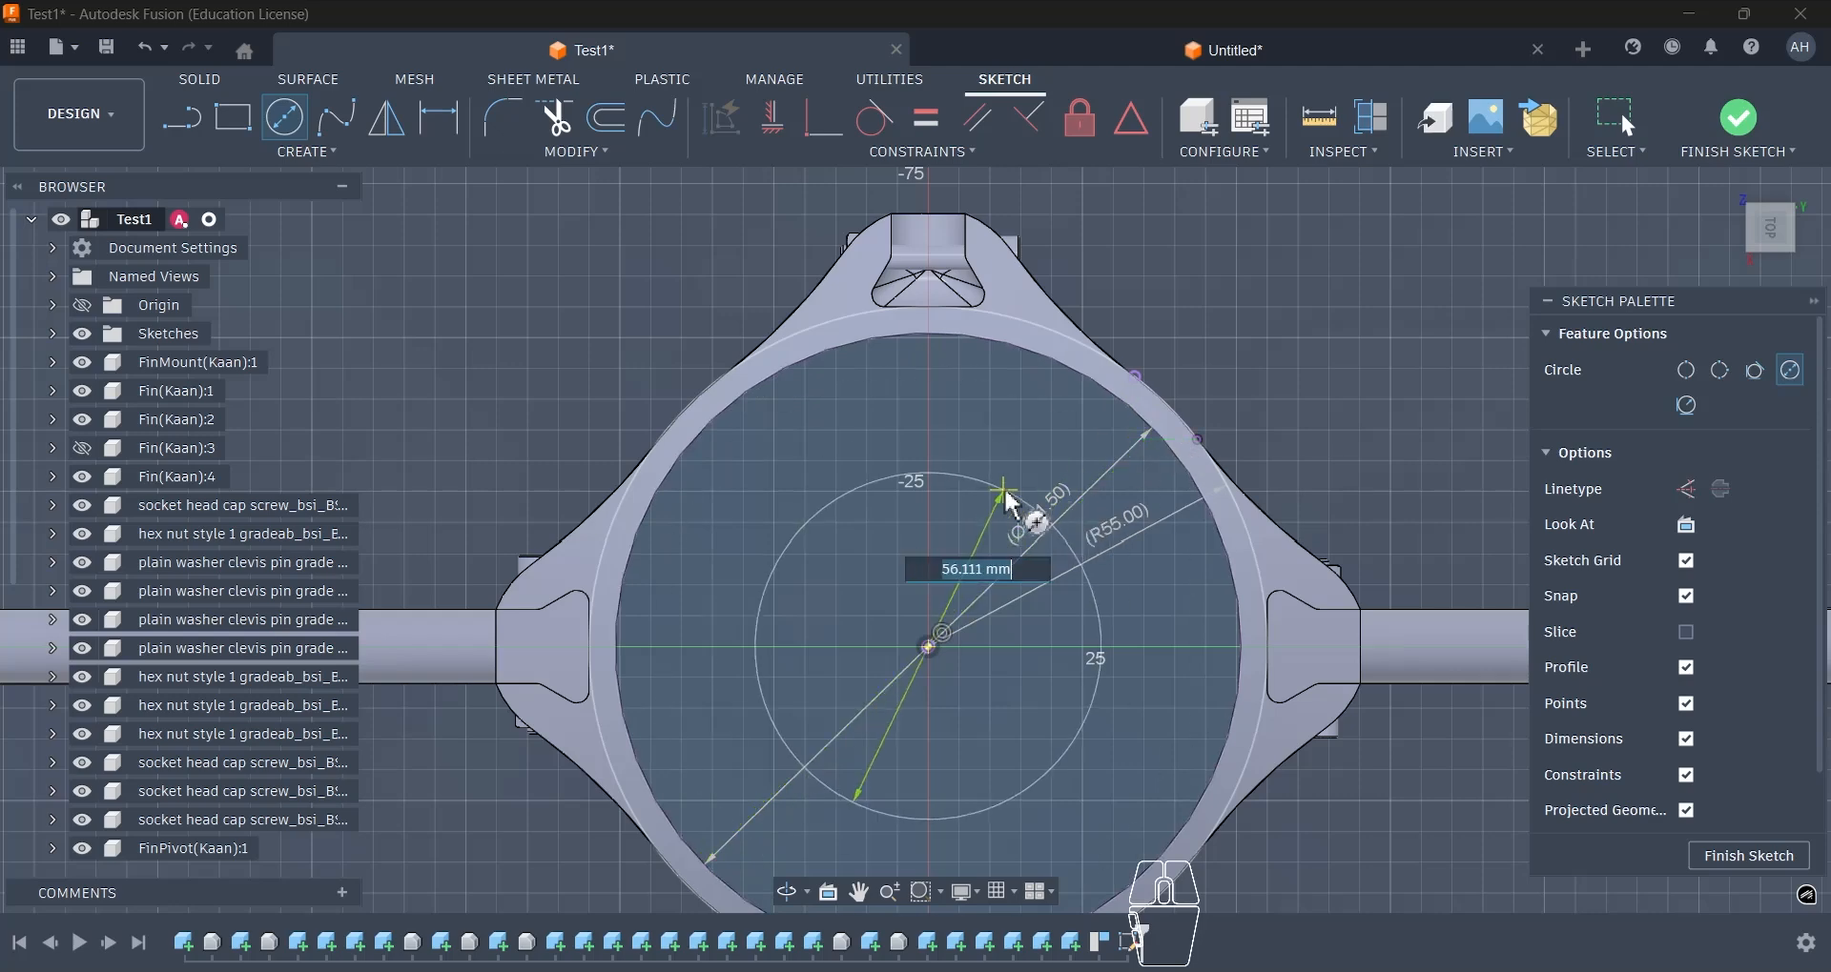
{"action": "key", "text": "Escape"}
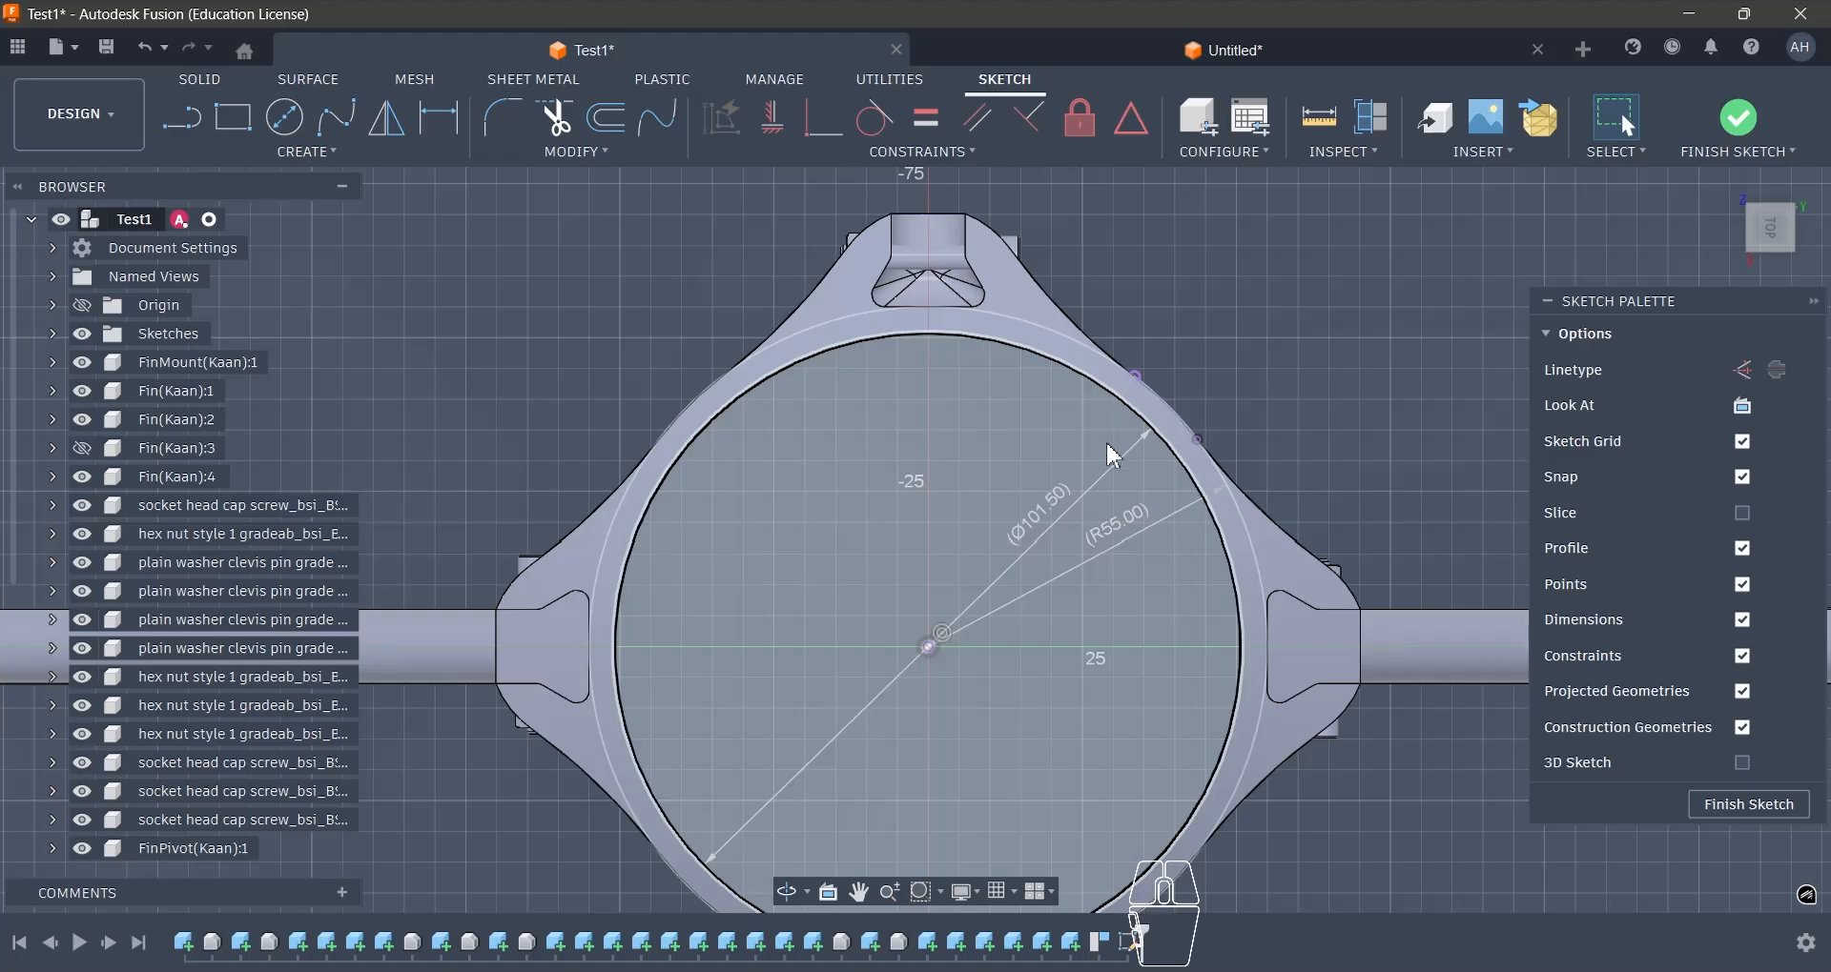
- Examine the mount's concave outer wall edge beside the projected thin-wall arc and check its radius at the base
{"action": "scroll", "coordinate": [1106, 454], "scroll_direction": "down", "scroll_amount": 2}
{"action": "scroll", "coordinate": [1073, 300], "scroll_direction": "up", "scroll_amount": 4}
{"action": "scroll", "coordinate": [1075, 303], "scroll_direction": "down", "scroll_amount": 3}
{"action": "scroll", "coordinate": [1074, 305], "scroll_direction": "up", "scroll_amount": 3}
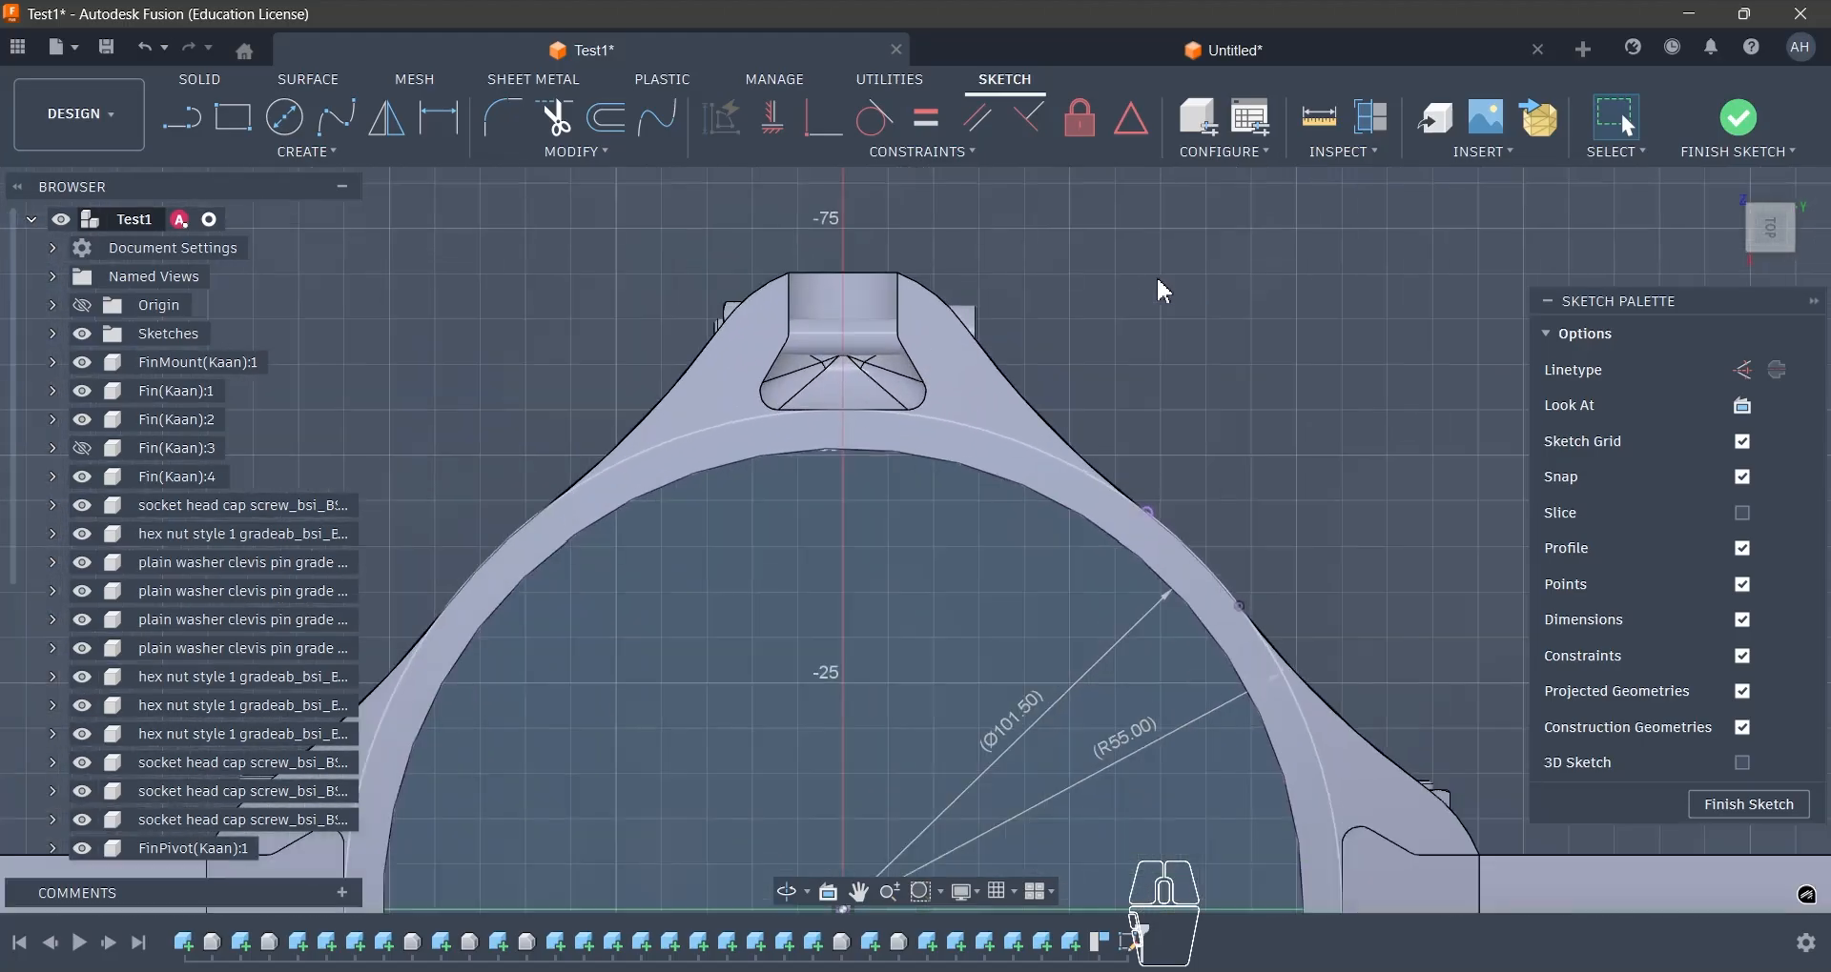
{"action": "left_click", "coordinate": [1053, 419]}
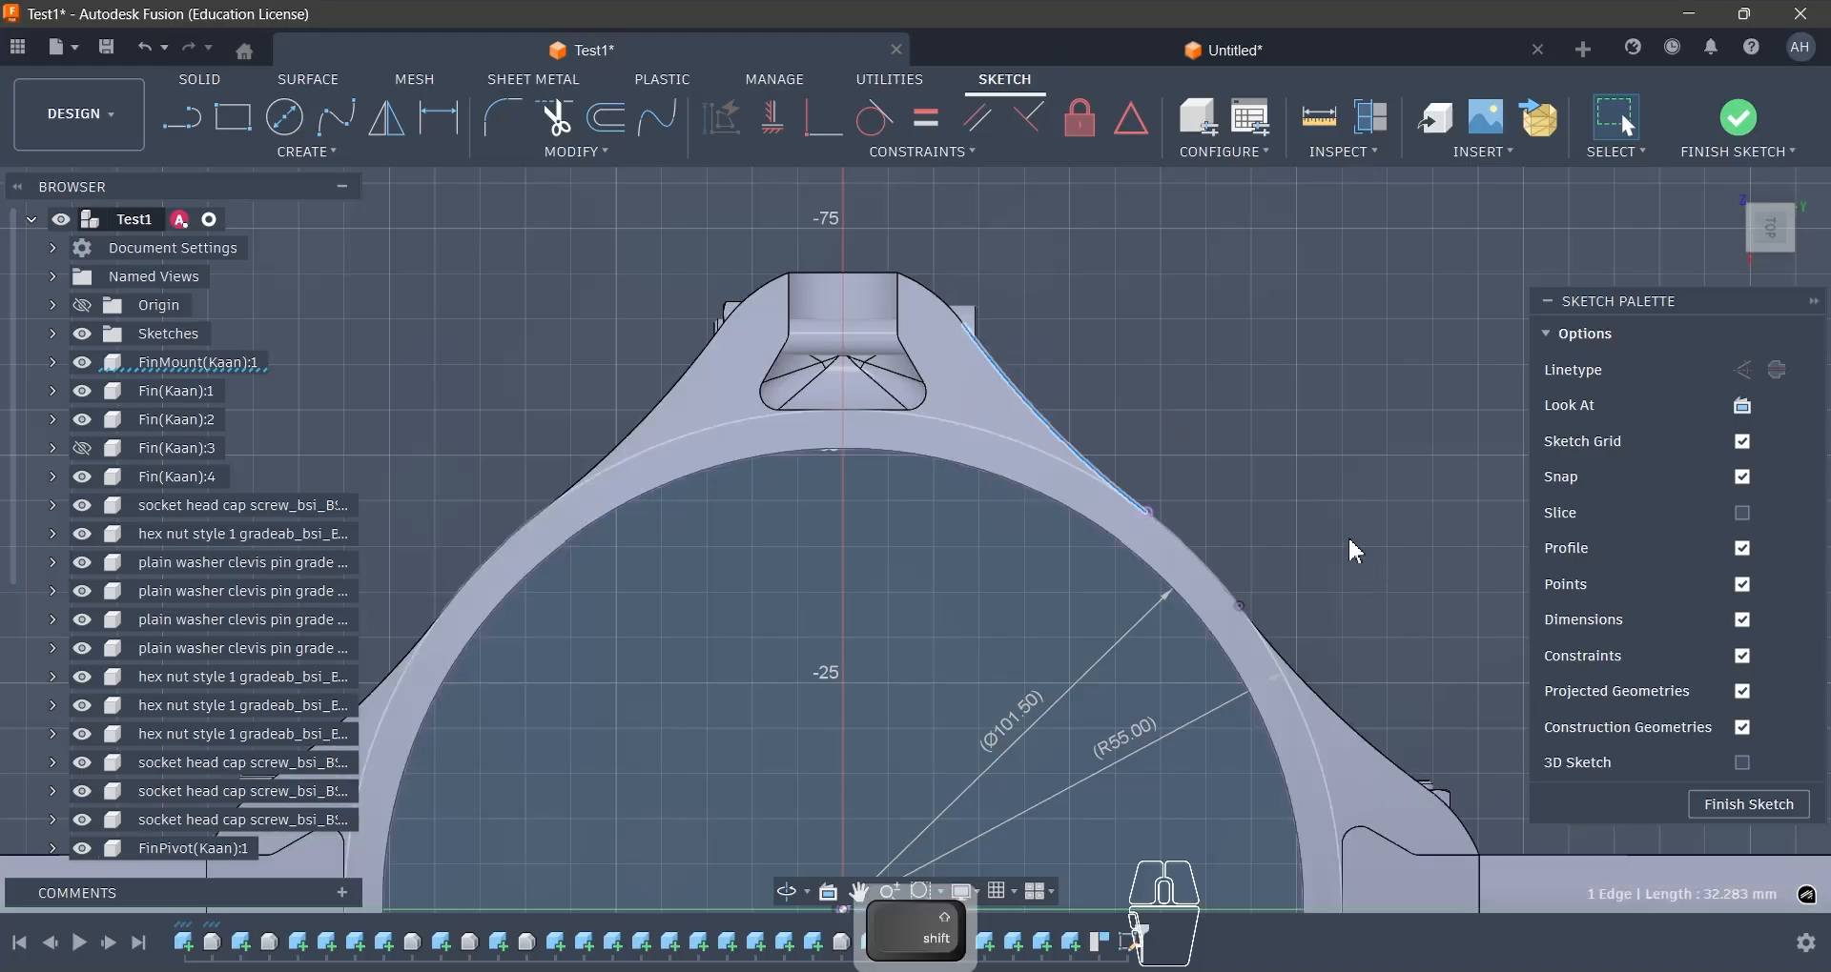
{"action": "mouse_move", "coordinate": [1347, 536]}
{"action": "middle_mouse_down", "text": "shift"}
{"action": "mouse_move", "coordinate": [1135, 642]}
{"action": "mouse_move", "coordinate": [1134, 541]}
{"action": "mouse_move", "coordinate": [1088, 484]}
{"action": "mouse_move", "coordinate": [1151, 400]}
{"action": "middle_mouse_up", "text": "shift"}
{"action": "left_click", "coordinate": [1135, 389]}
{"action": "scroll", "coordinate": [1125, 405], "scroll_direction": "down", "scroll_amount": 4}
{"action": "scroll", "coordinate": [1127, 603], "scroll_direction": "up", "scroll_amount": 4}
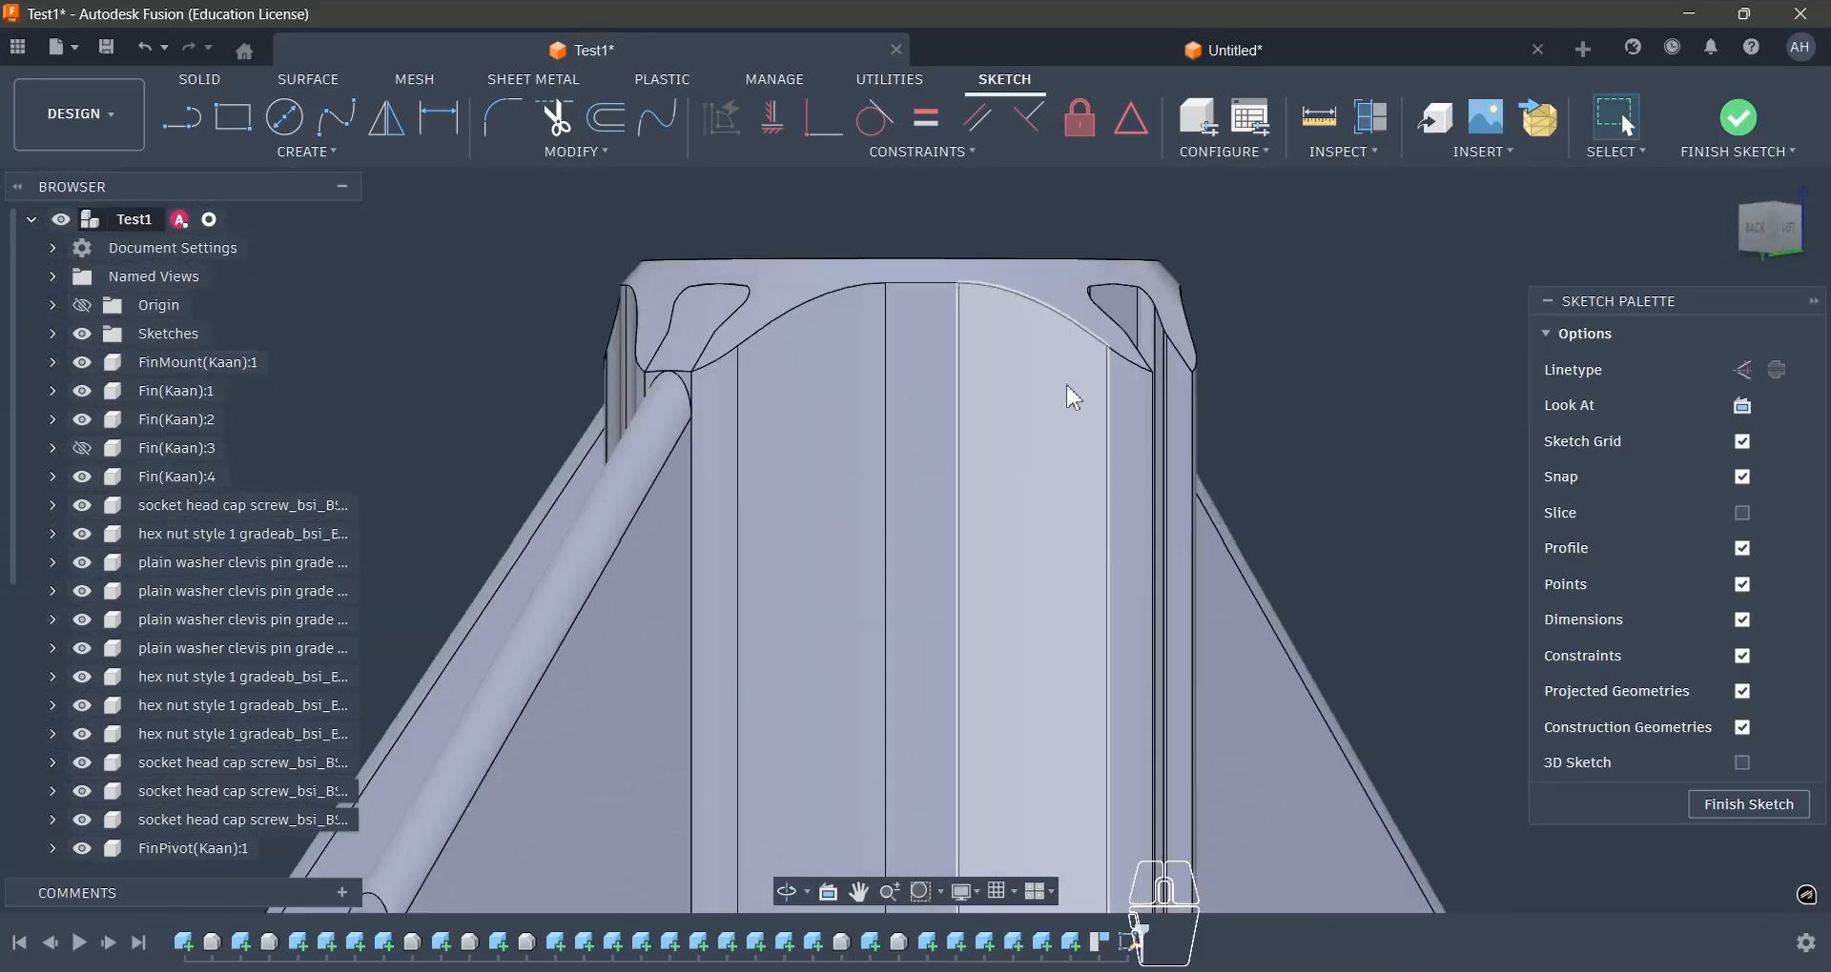
{"action": "scroll", "coordinate": [1087, 324], "scroll_direction": "down", "scroll_amount": 3}
{"action": "scroll", "coordinate": [1119, 559], "scroll_direction": "up", "scroll_amount": 3}
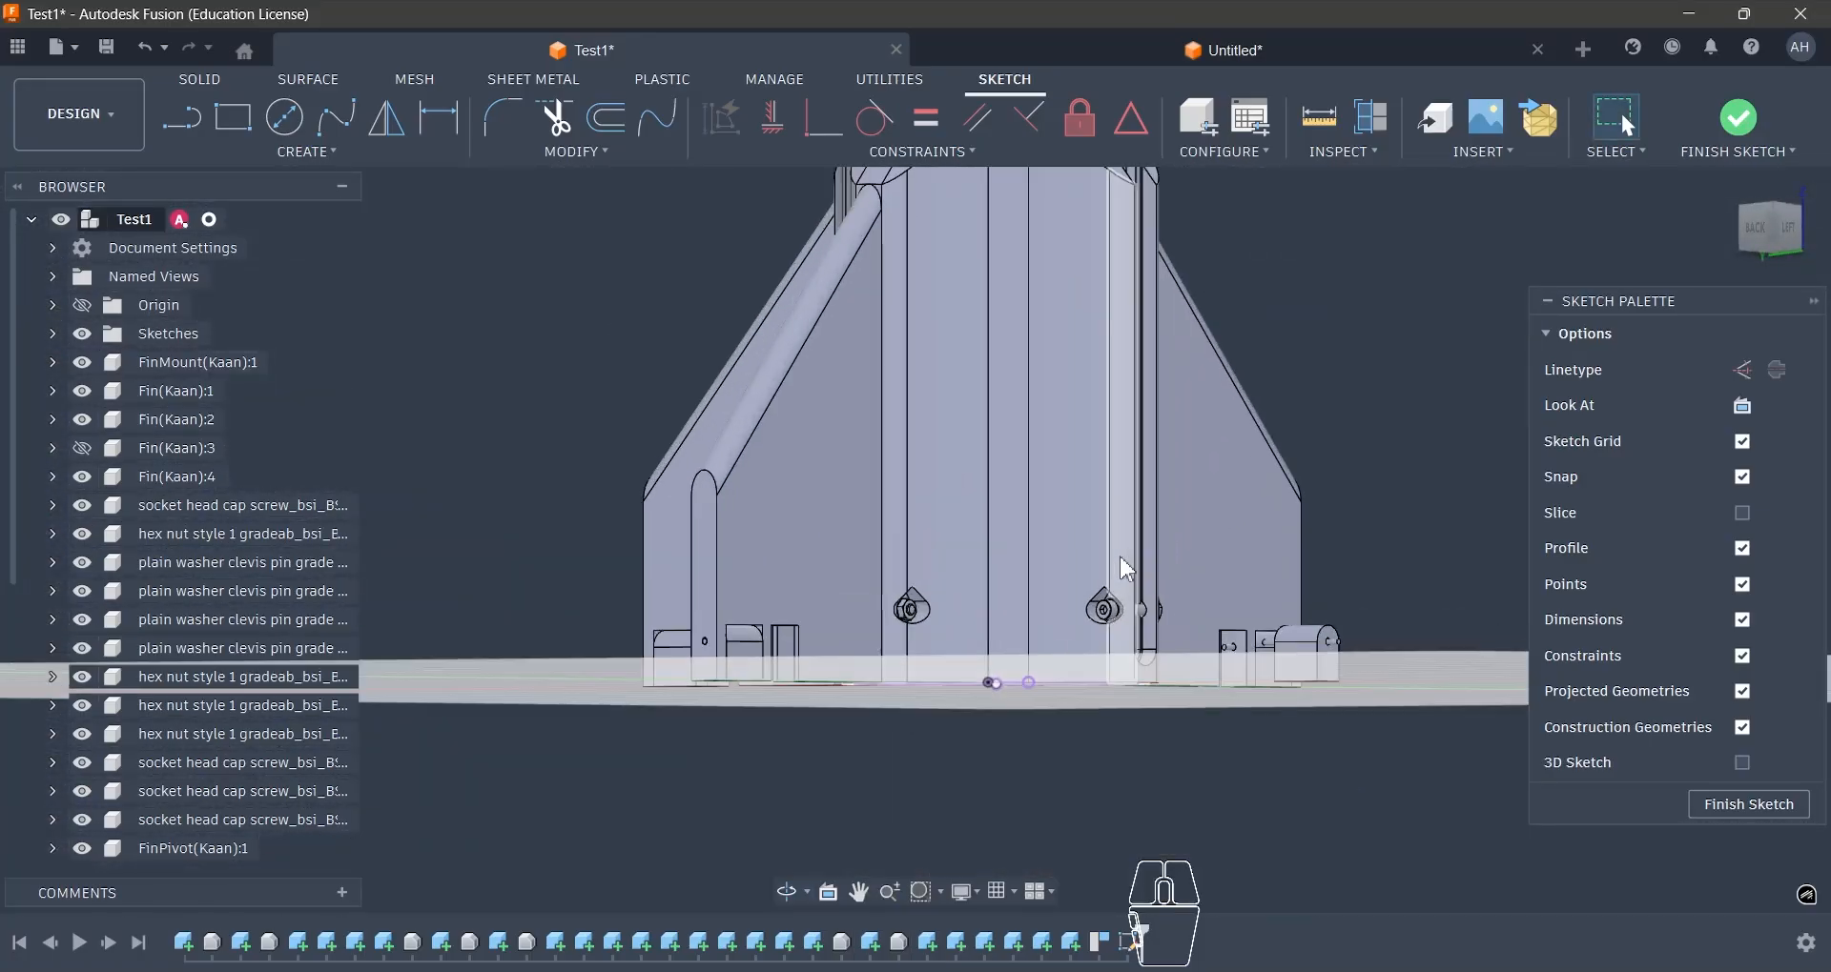
{"action": "middle_click_drag", "start_coordinate": [1120, 559], "coordinate": [1056, 684], "text": "shift"}
{"action": "scroll", "coordinate": [1056, 684], "scroll_direction": "up", "scroll_amount": 5}
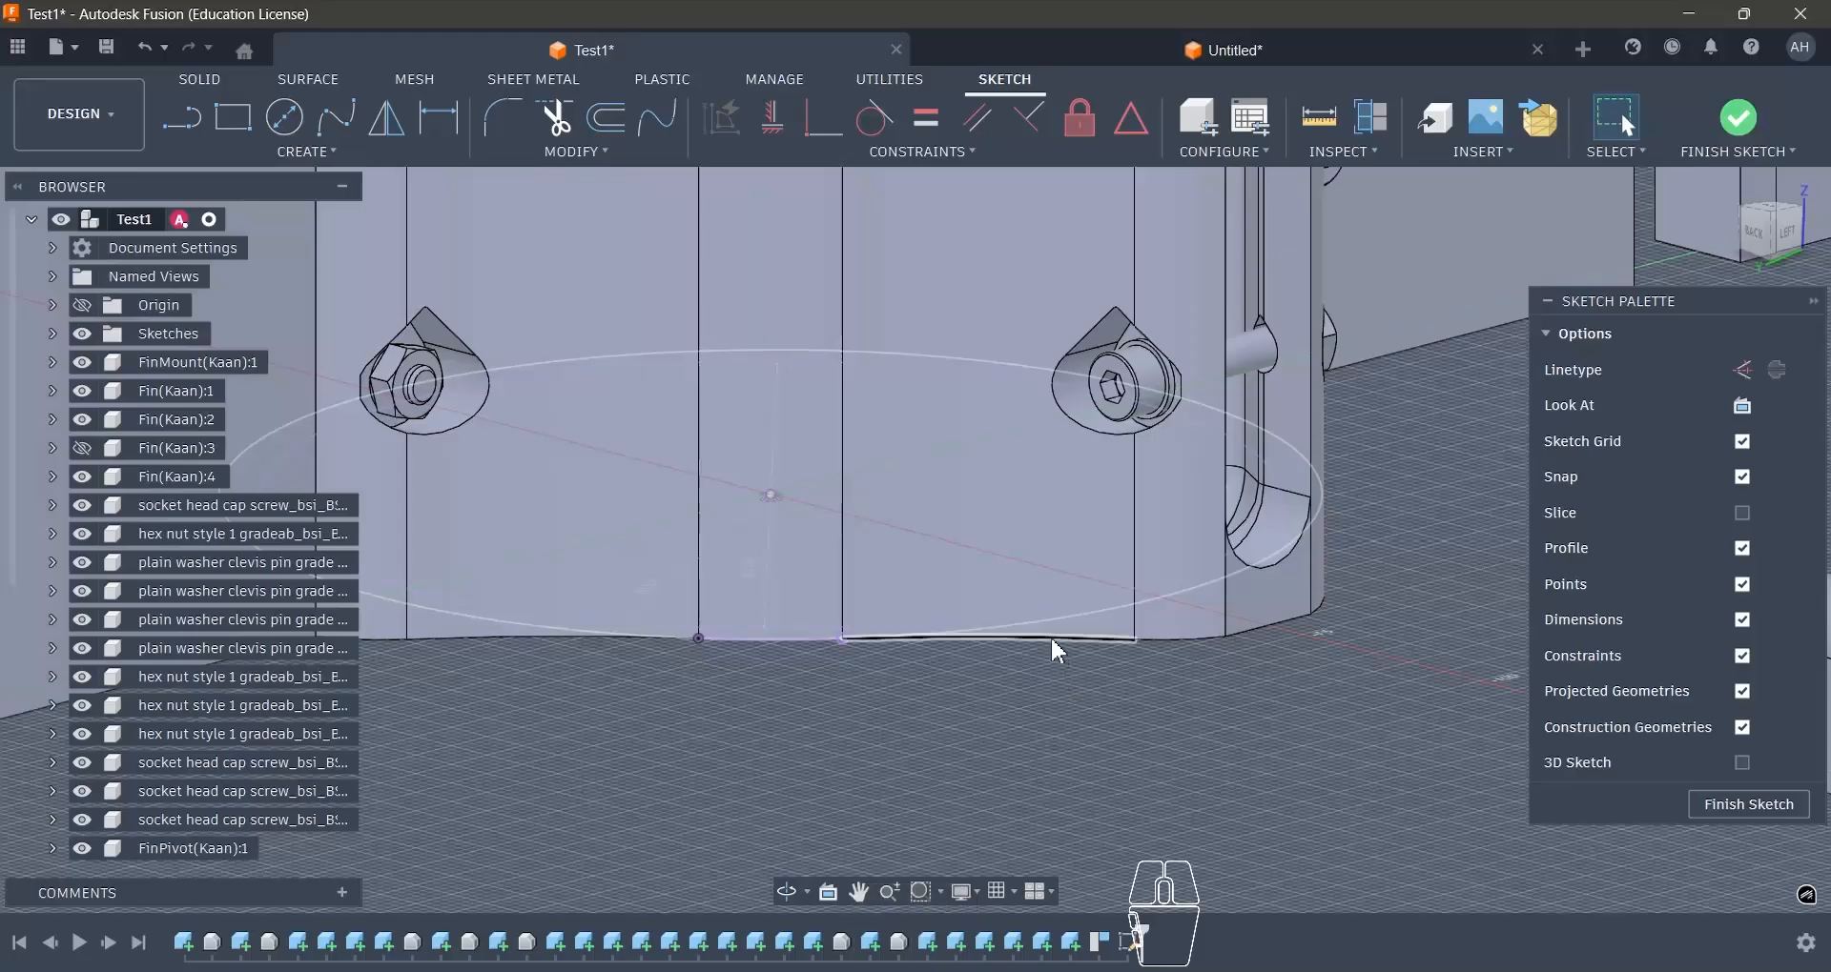
{"action": "left_click", "coordinate": [1050, 636]}
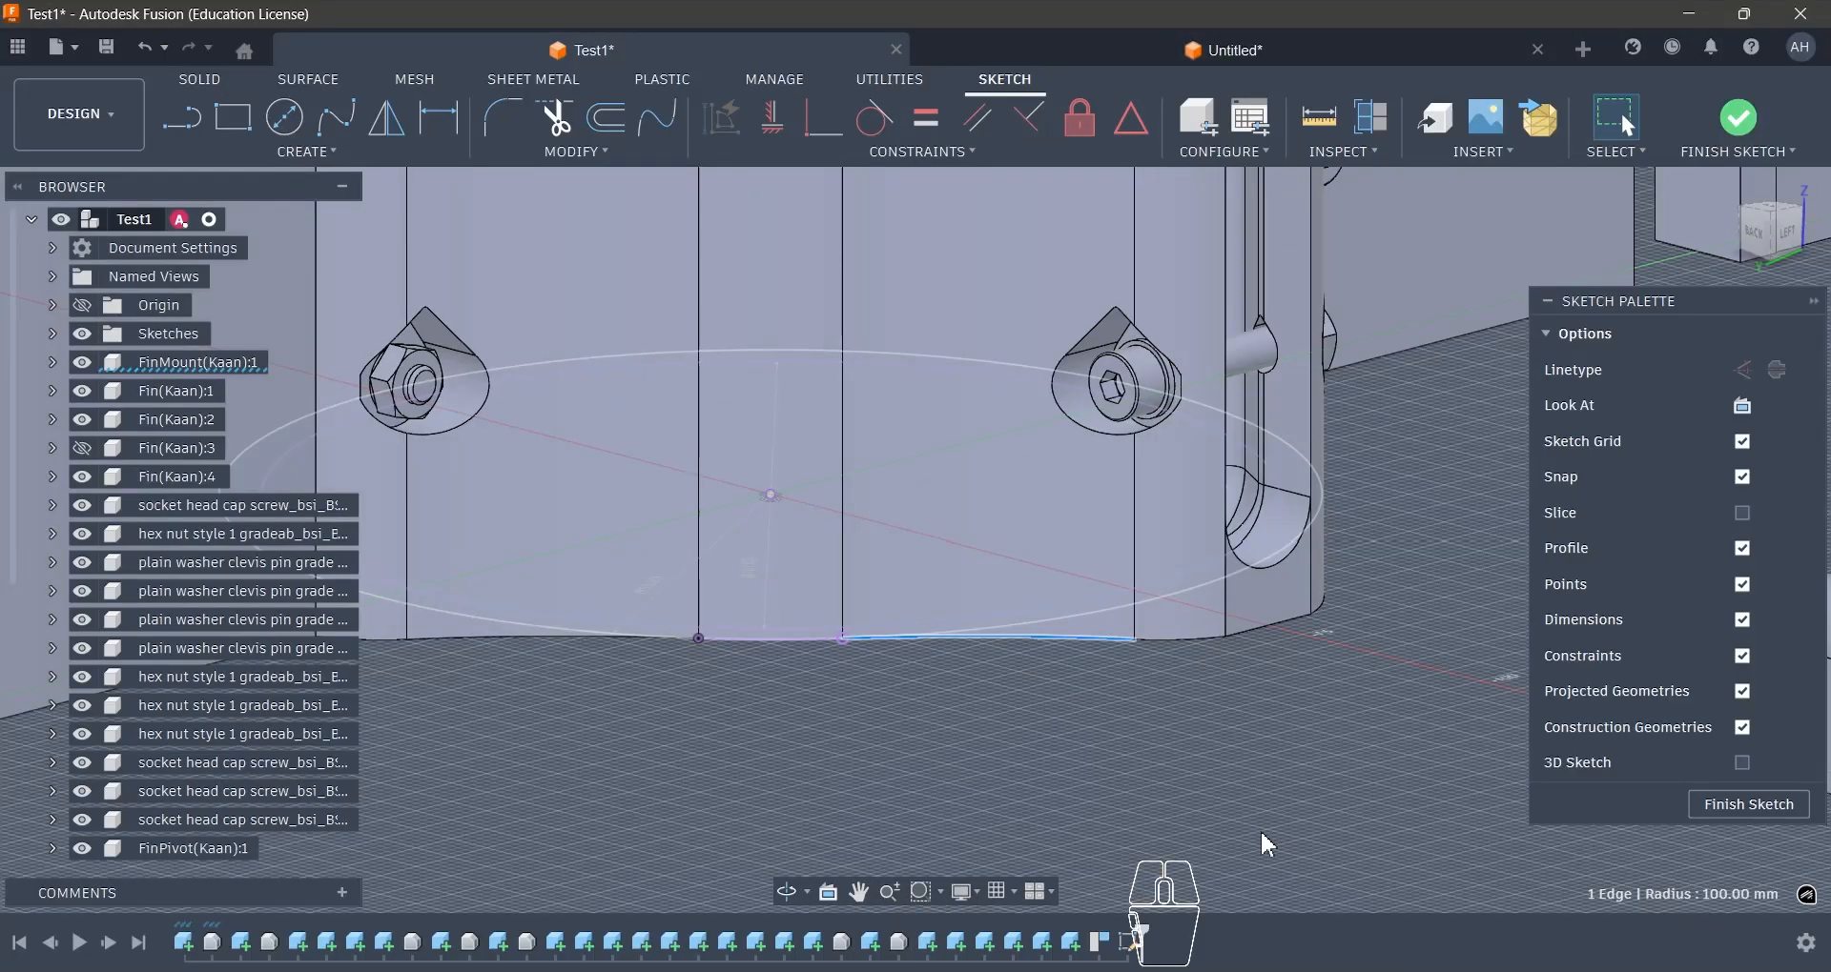
{"action": "left_click", "coordinate": [1118, 637]}
{"action": "left_click", "coordinate": [1141, 757]}
{"action": "scroll", "coordinate": [1131, 773], "scroll_direction": "down", "scroll_amount": 3}
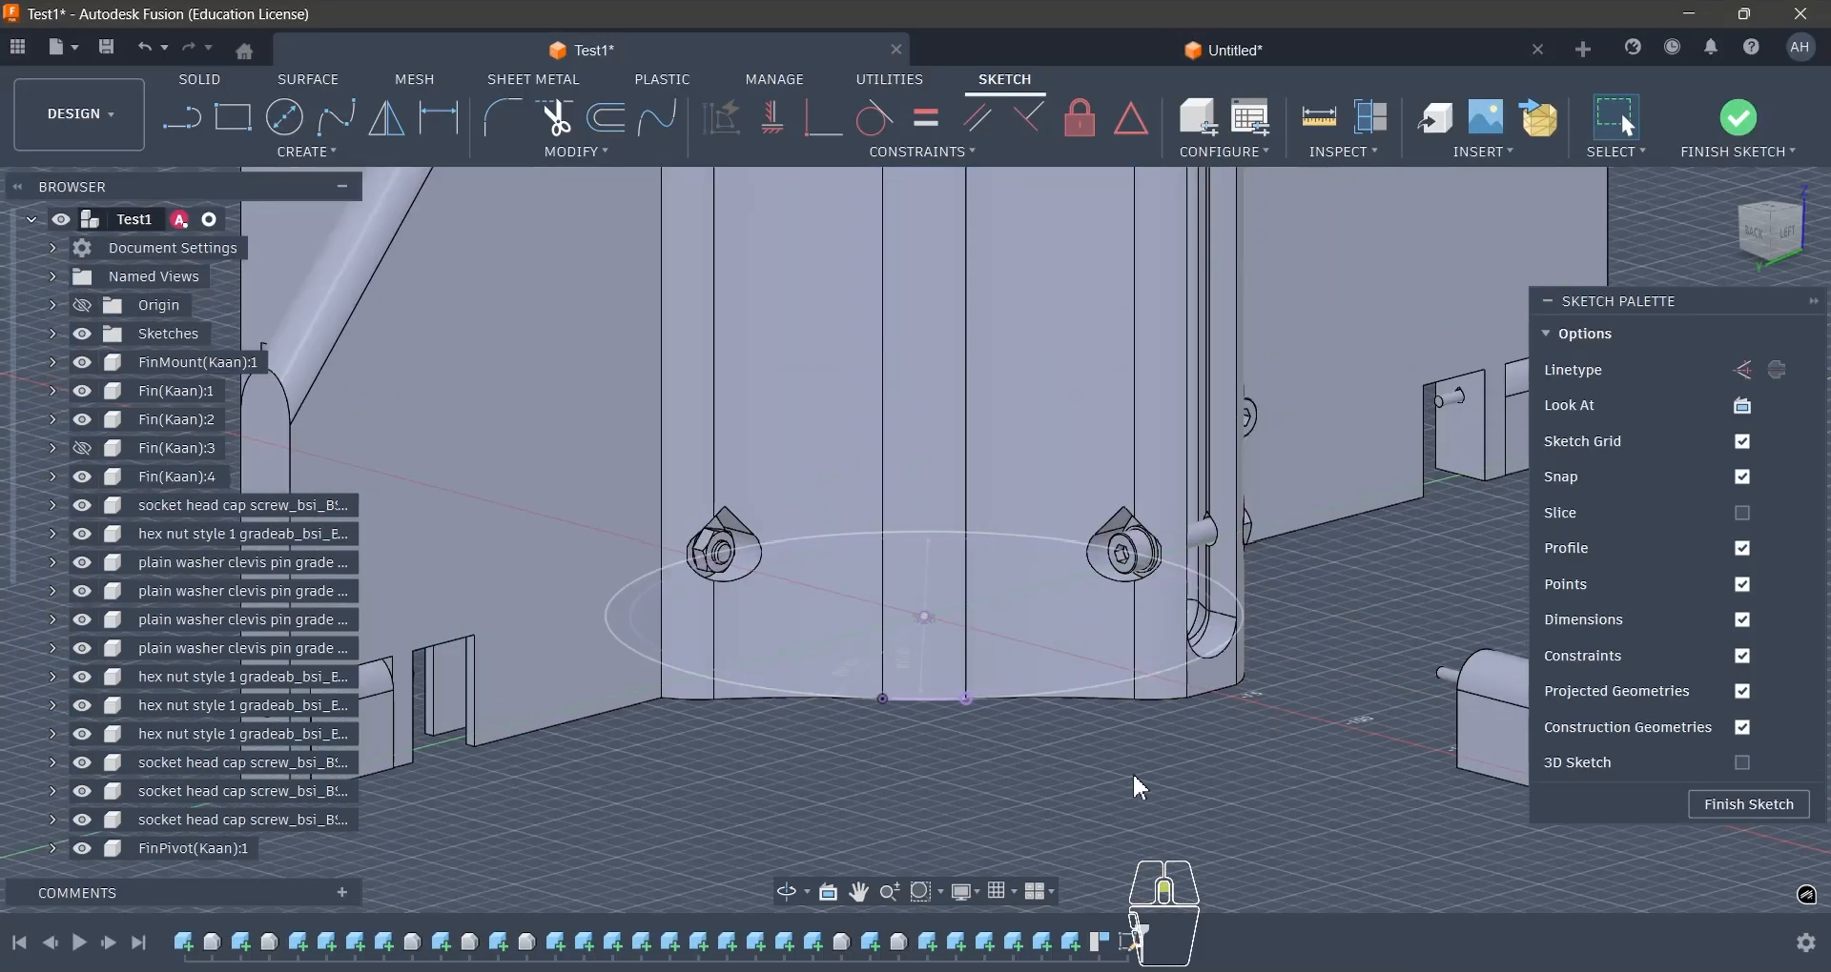
- Project the selected concave edge at the mount's base, adjacent to the thin-wall arc, into the sketch
{"action": "middle_click_drag", "start_coordinate": [1131, 772], "coordinate": [969, 467], "text": "shift"}
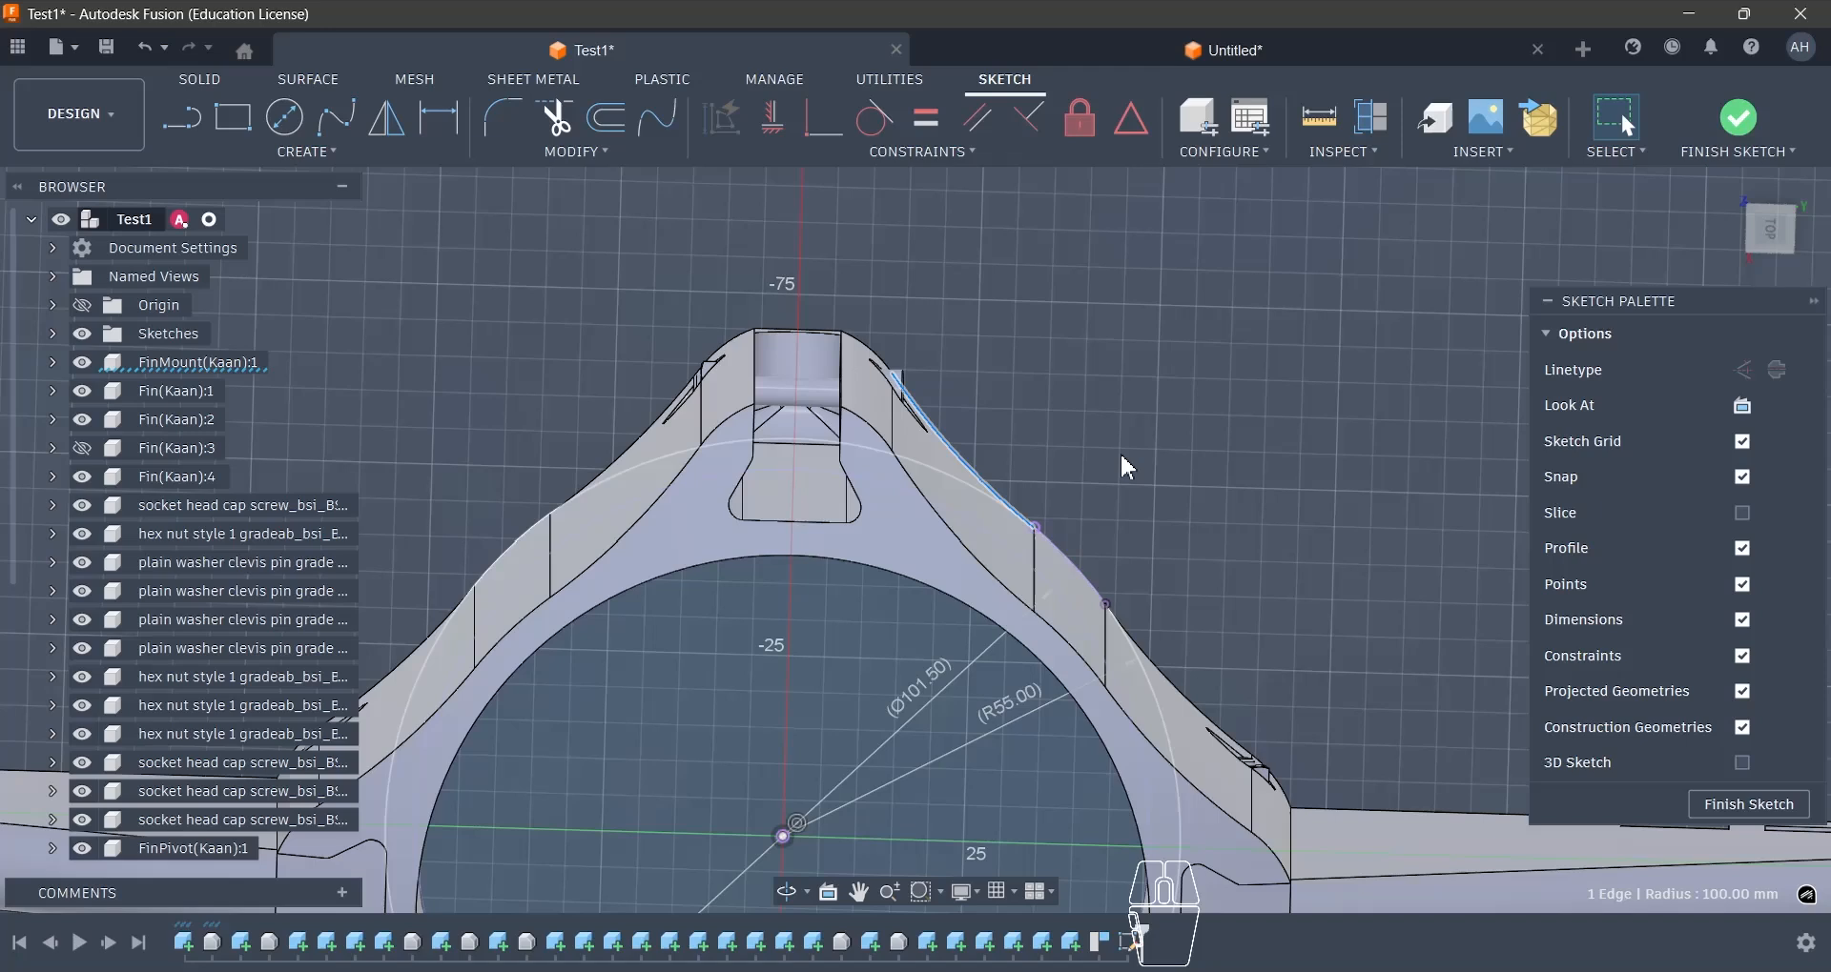
{"action": "key", "text": "p"}
{"action": "key", "text": "Return"}
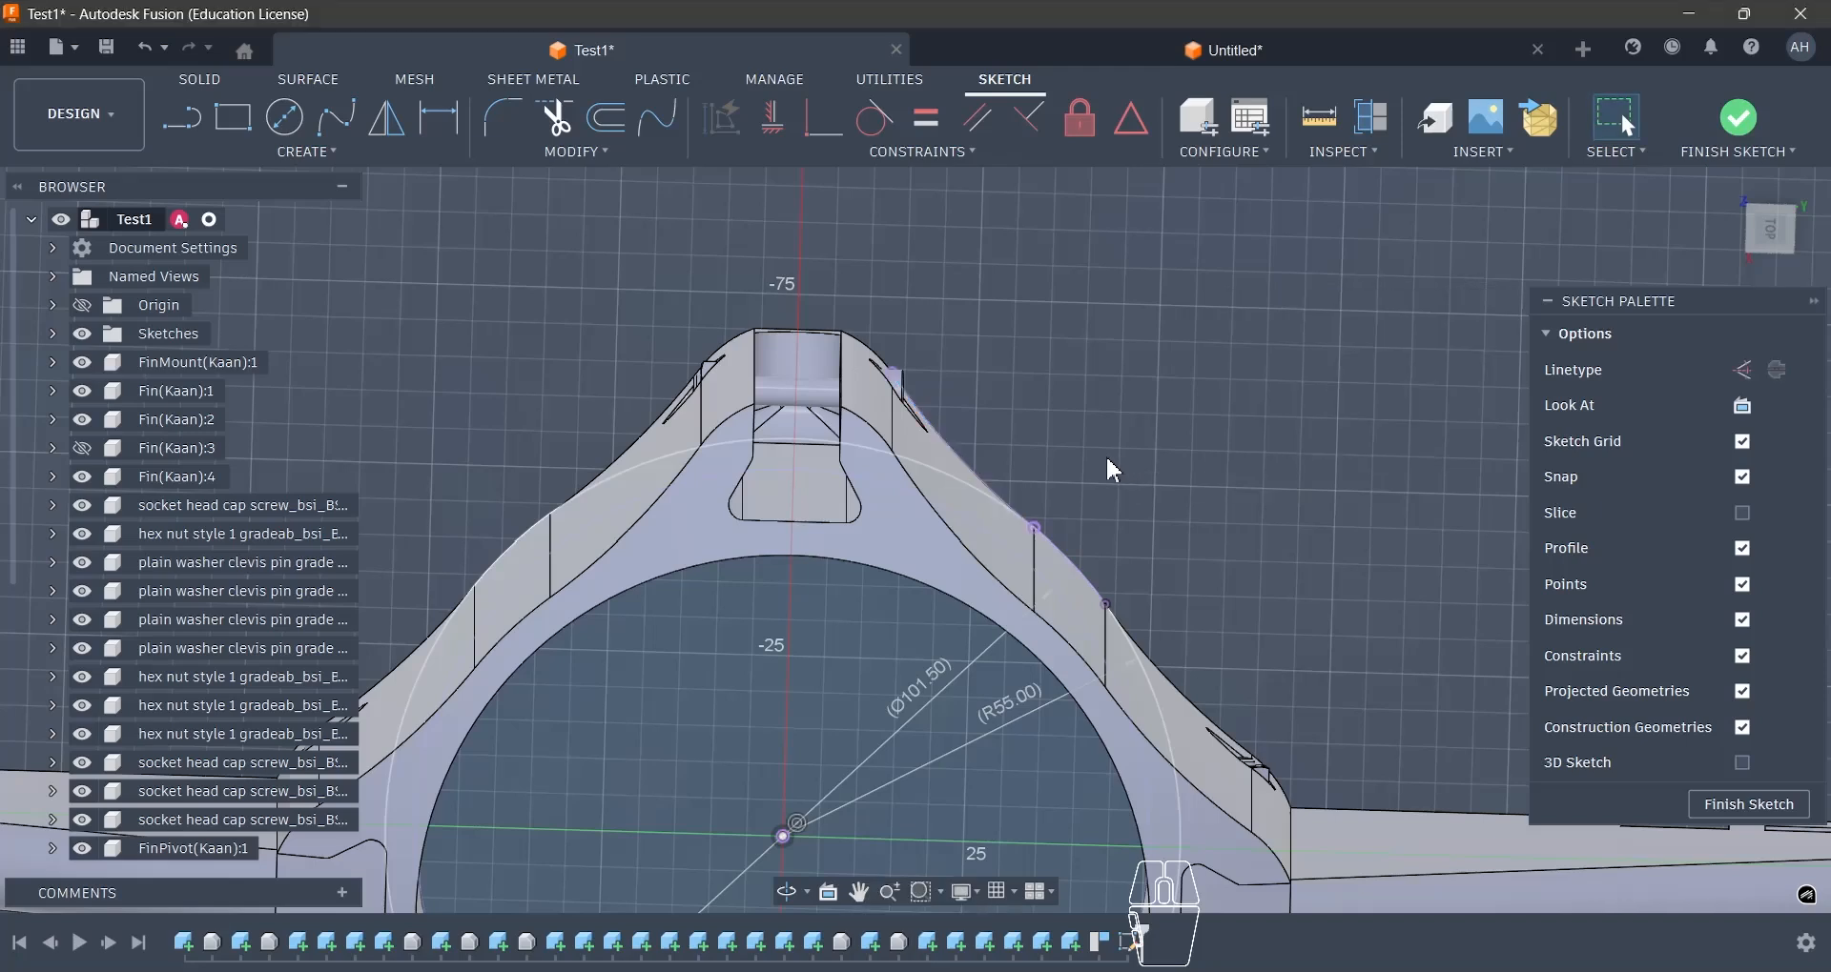
- Draw a circle about 70 mm in diameter outside the mount, passing through the junction of the two projected arcs
{"action": "key", "text": "c"}
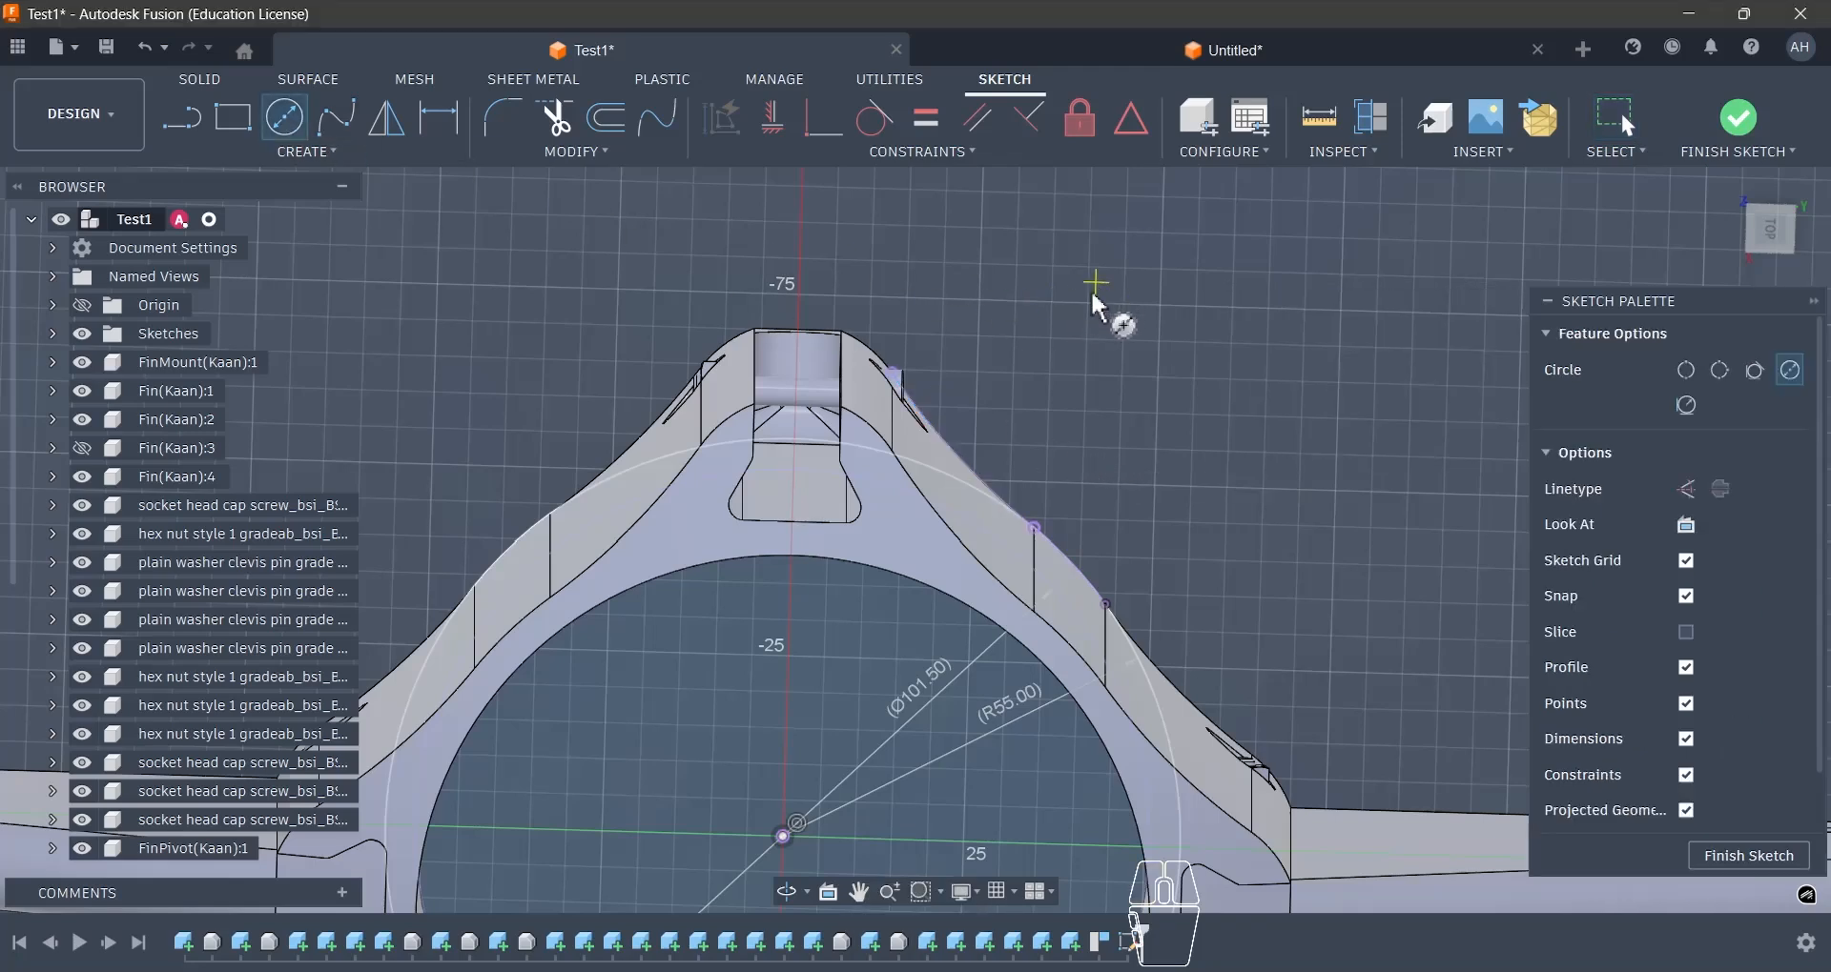
{"action": "left_click", "coordinate": [1097, 282]}
{"action": "left_click", "coordinate": [1037, 530]}
{"action": "key", "text": "Escape"}
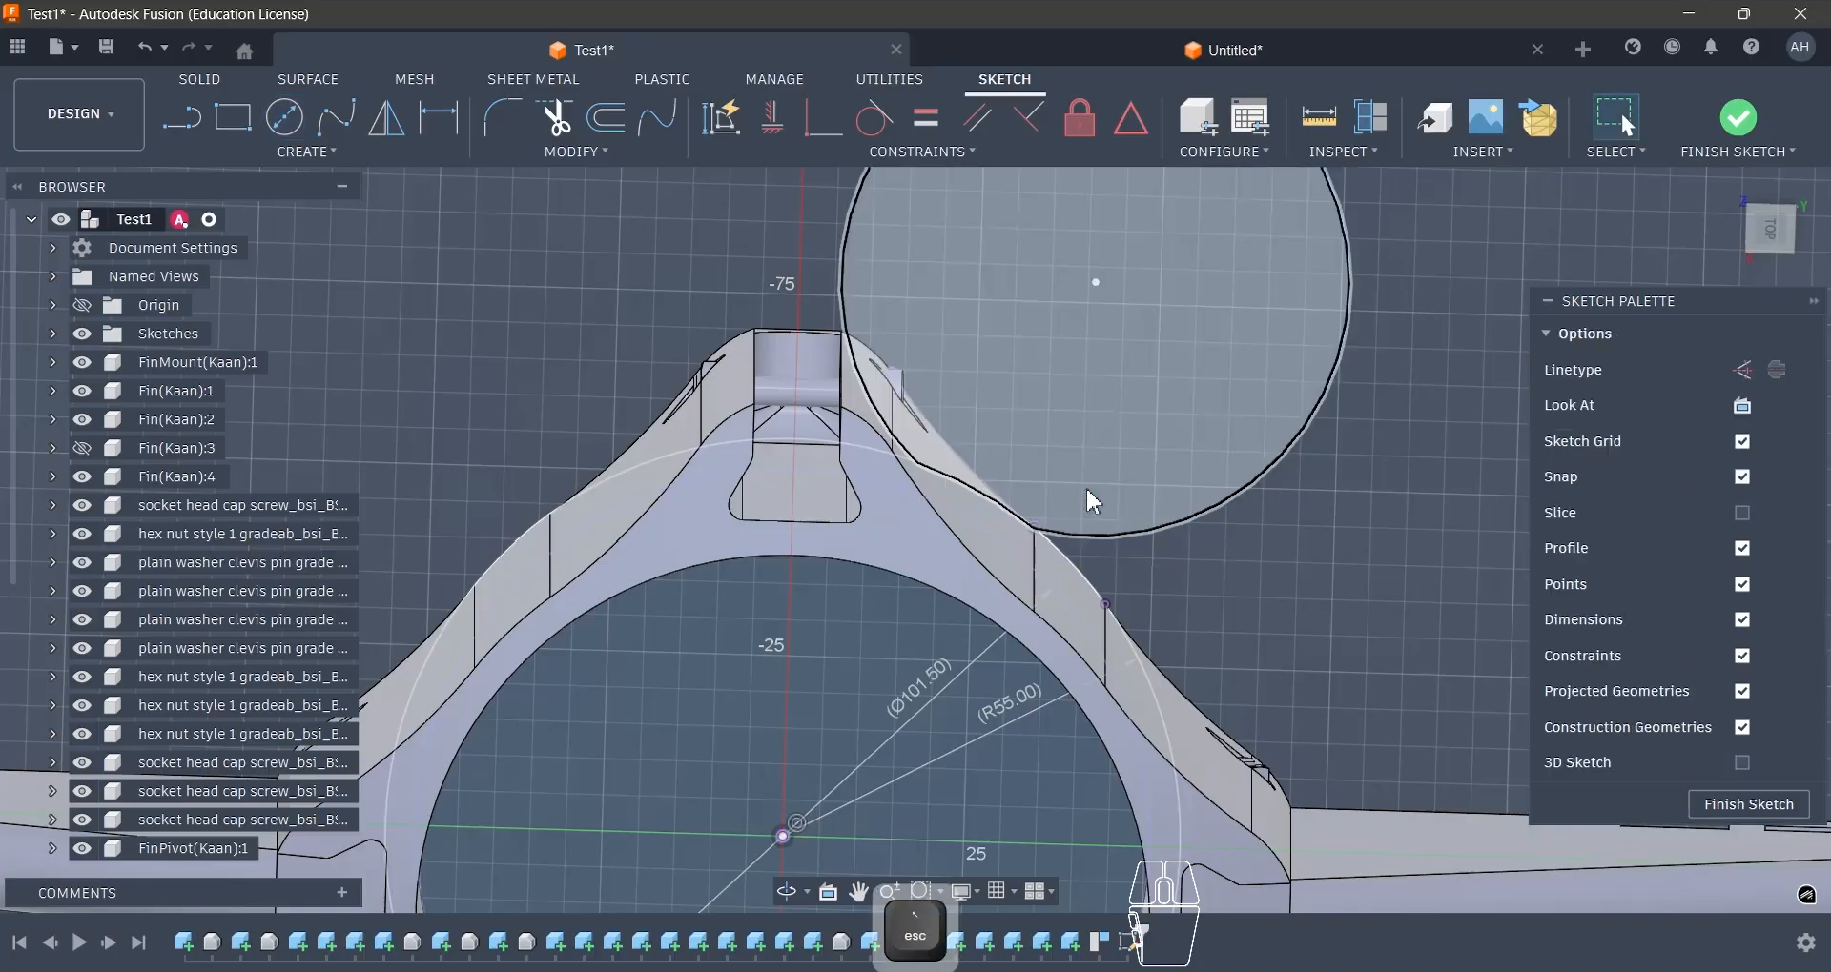
- Make the outside circle coincident with the concave arc's other end and move its centre farther from the mount
{"action": "left_click", "coordinate": [845, 306]}
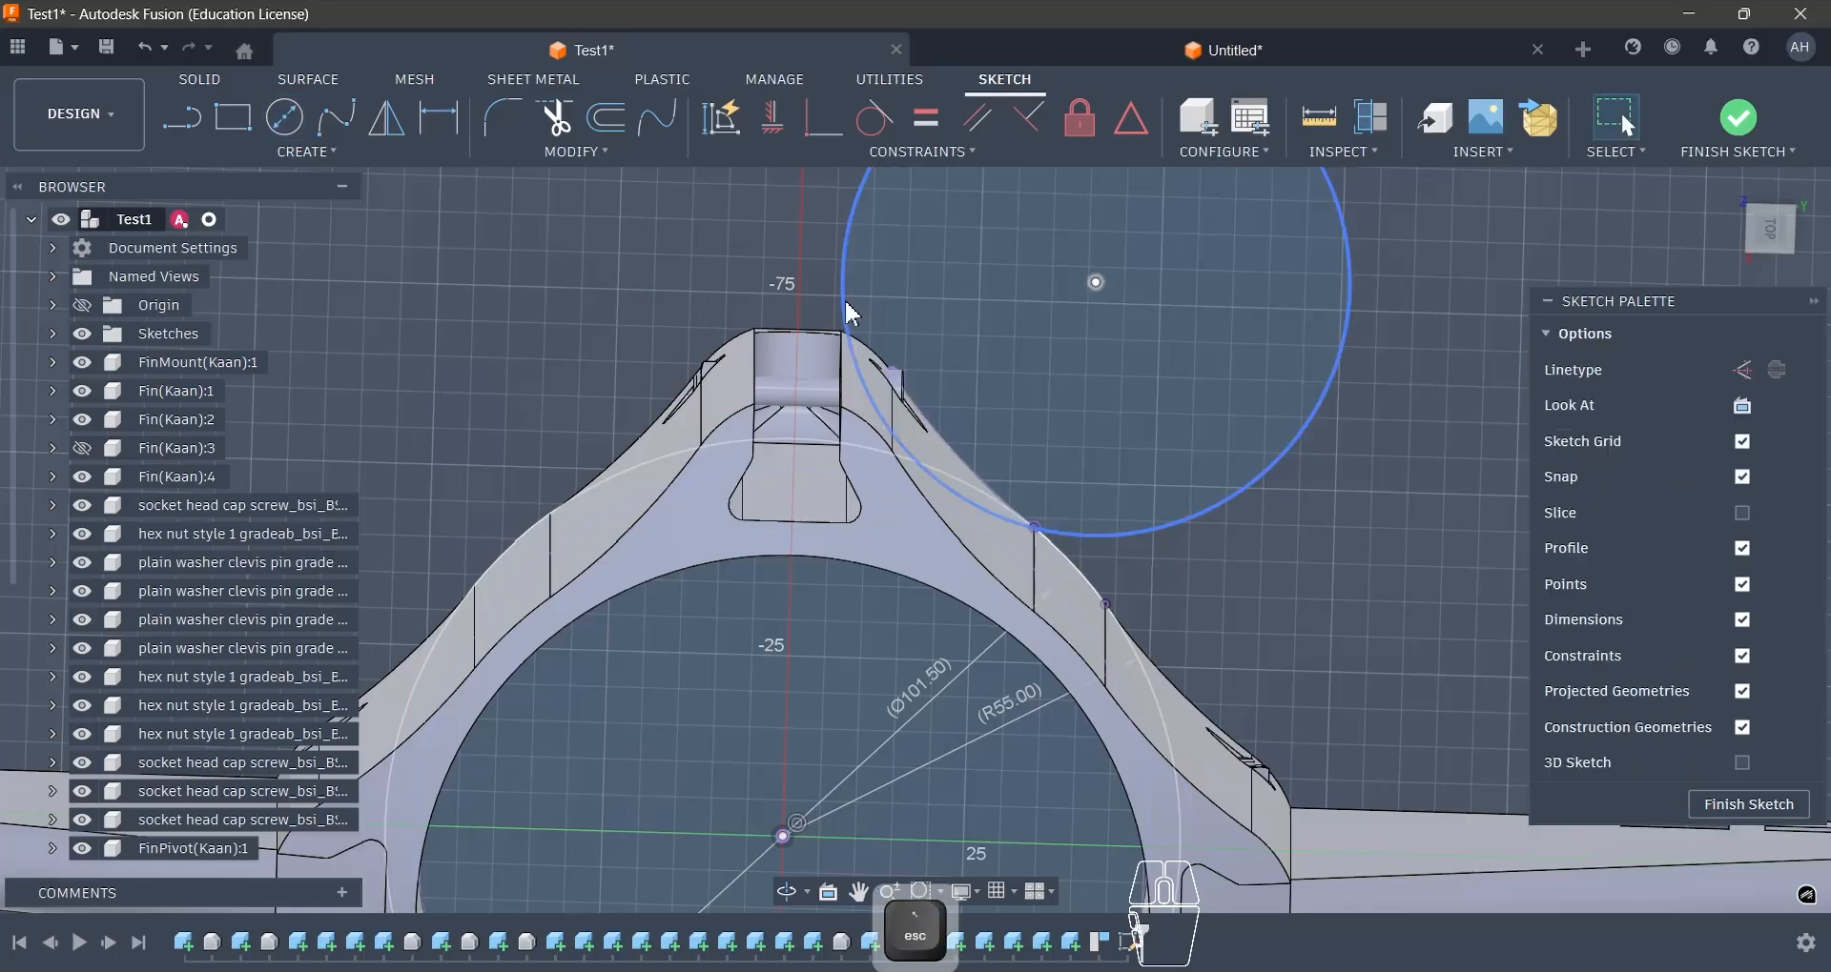
{"action": "left_click", "coordinate": [892, 373], "text": "shift"}
{"action": "left_click", "coordinate": [826, 122]}
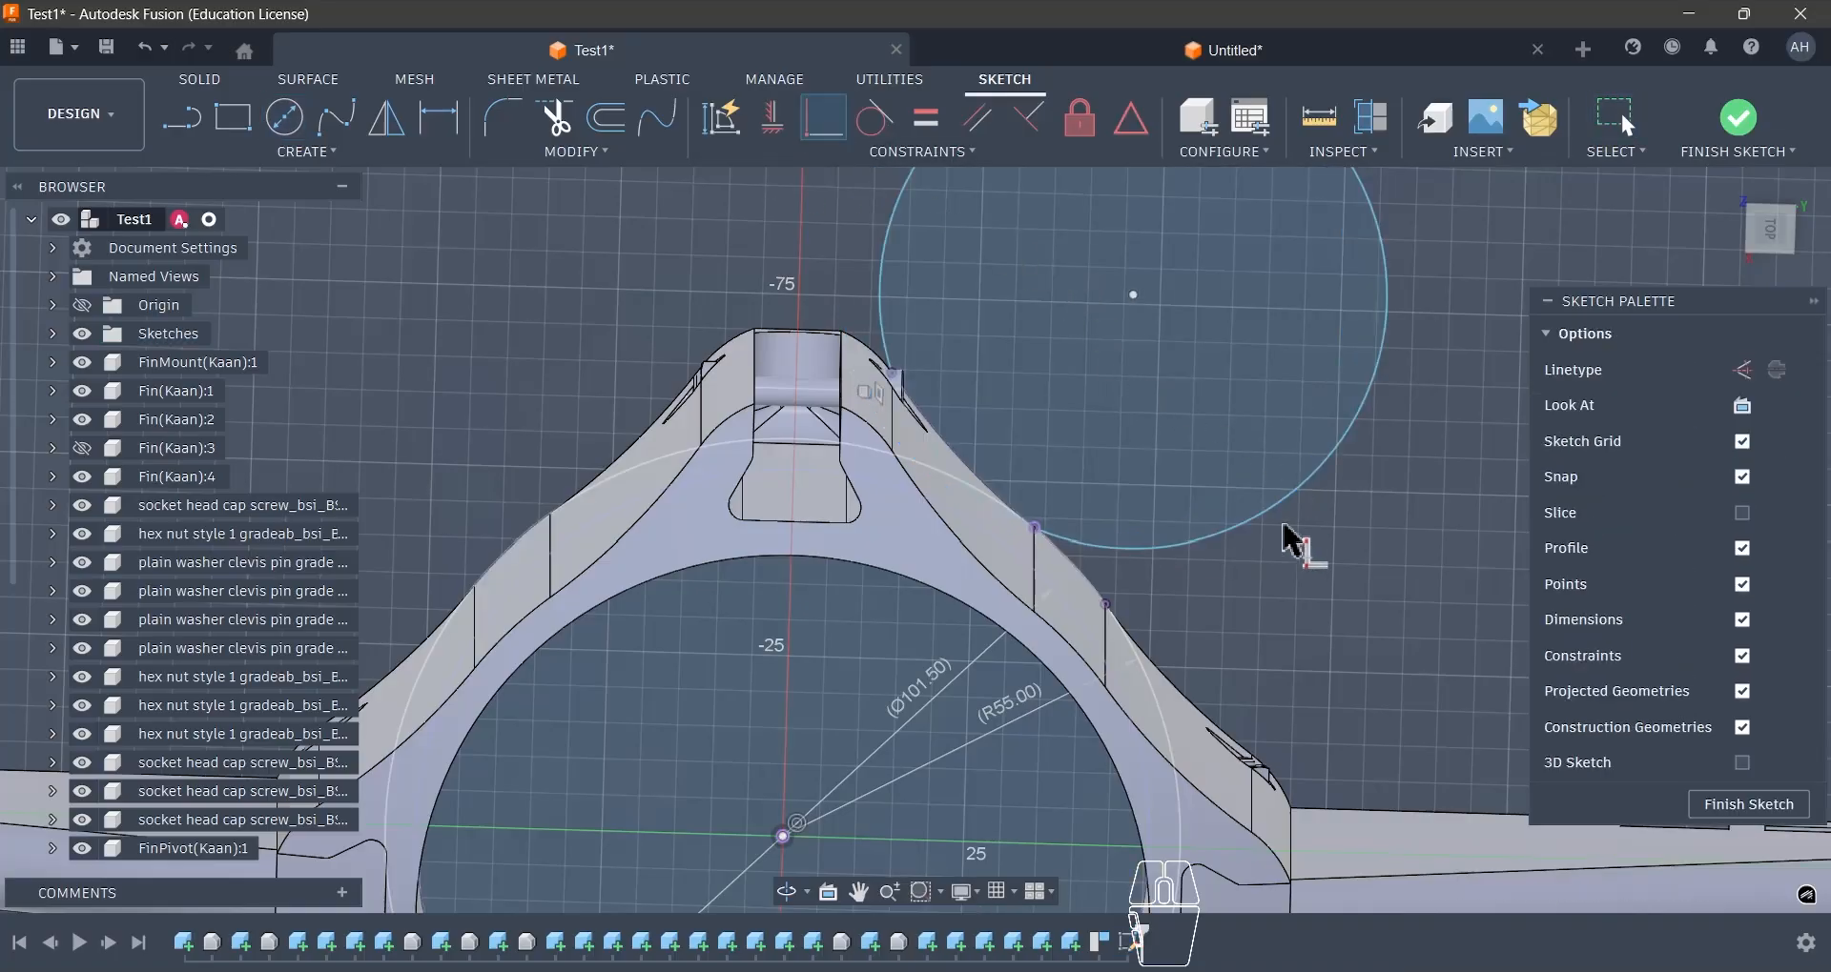
{"action": "key", "text": "Escape"}
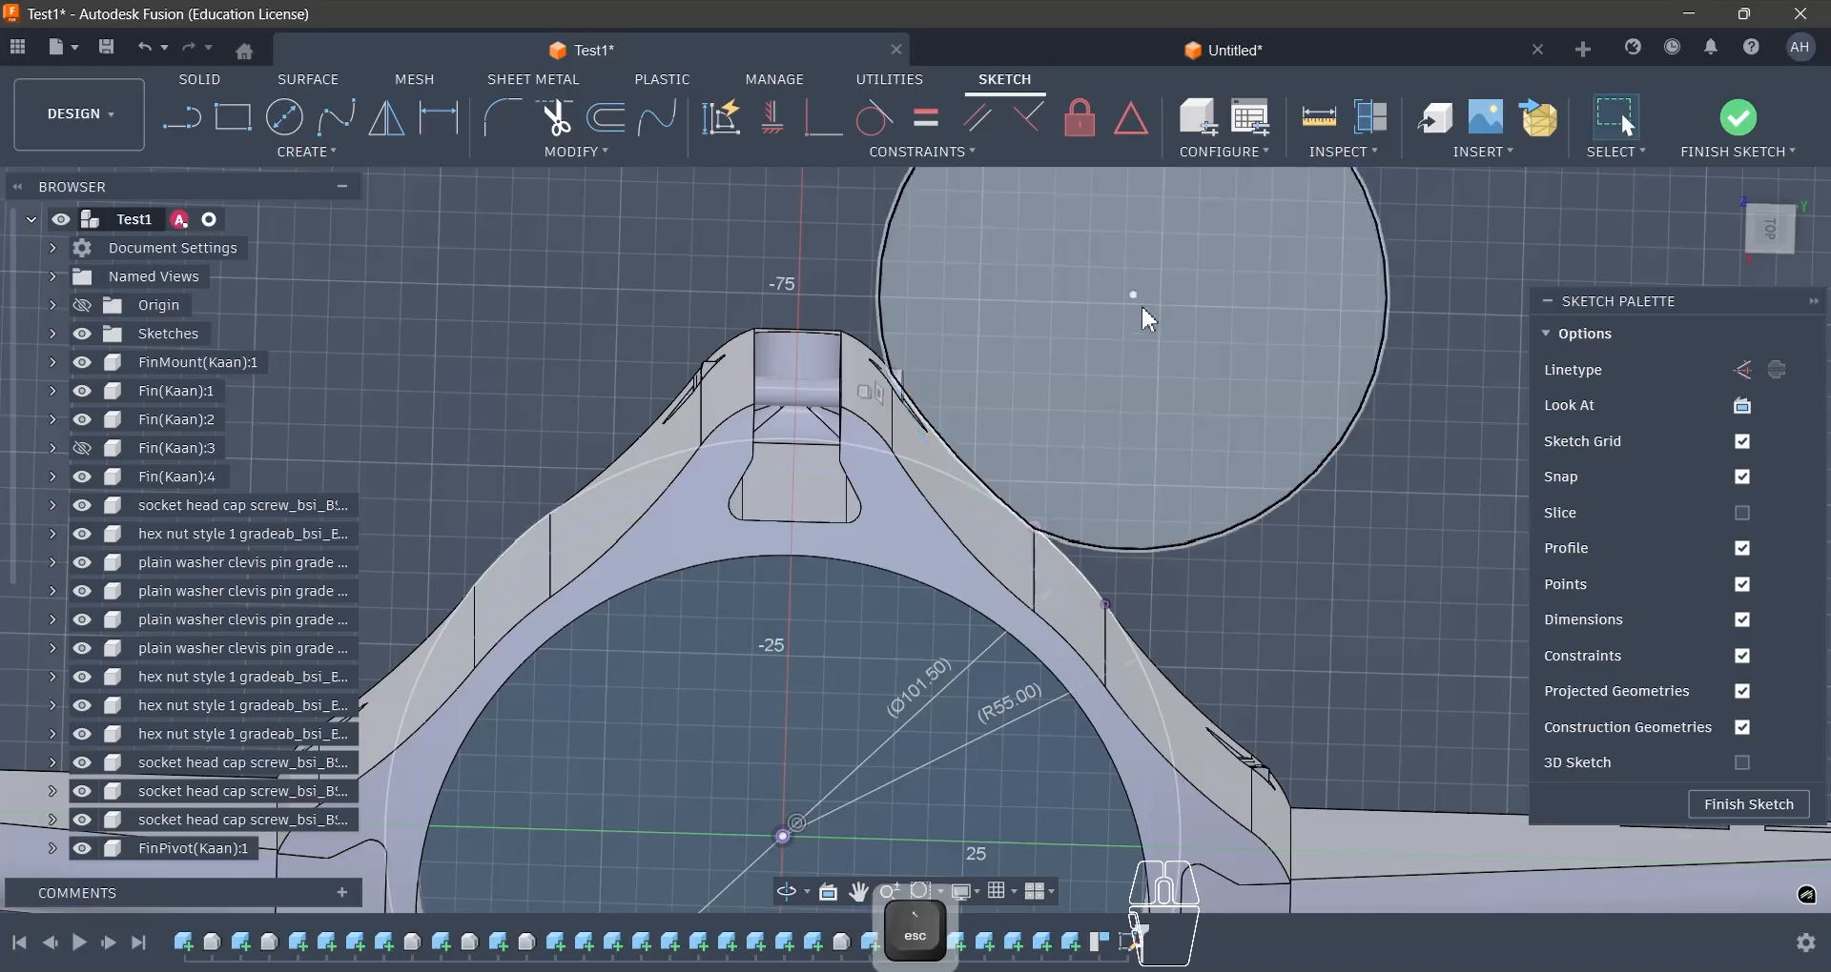
{"action": "left_click_drag", "start_coordinate": [1142, 308], "coordinate": [1169, 276]}
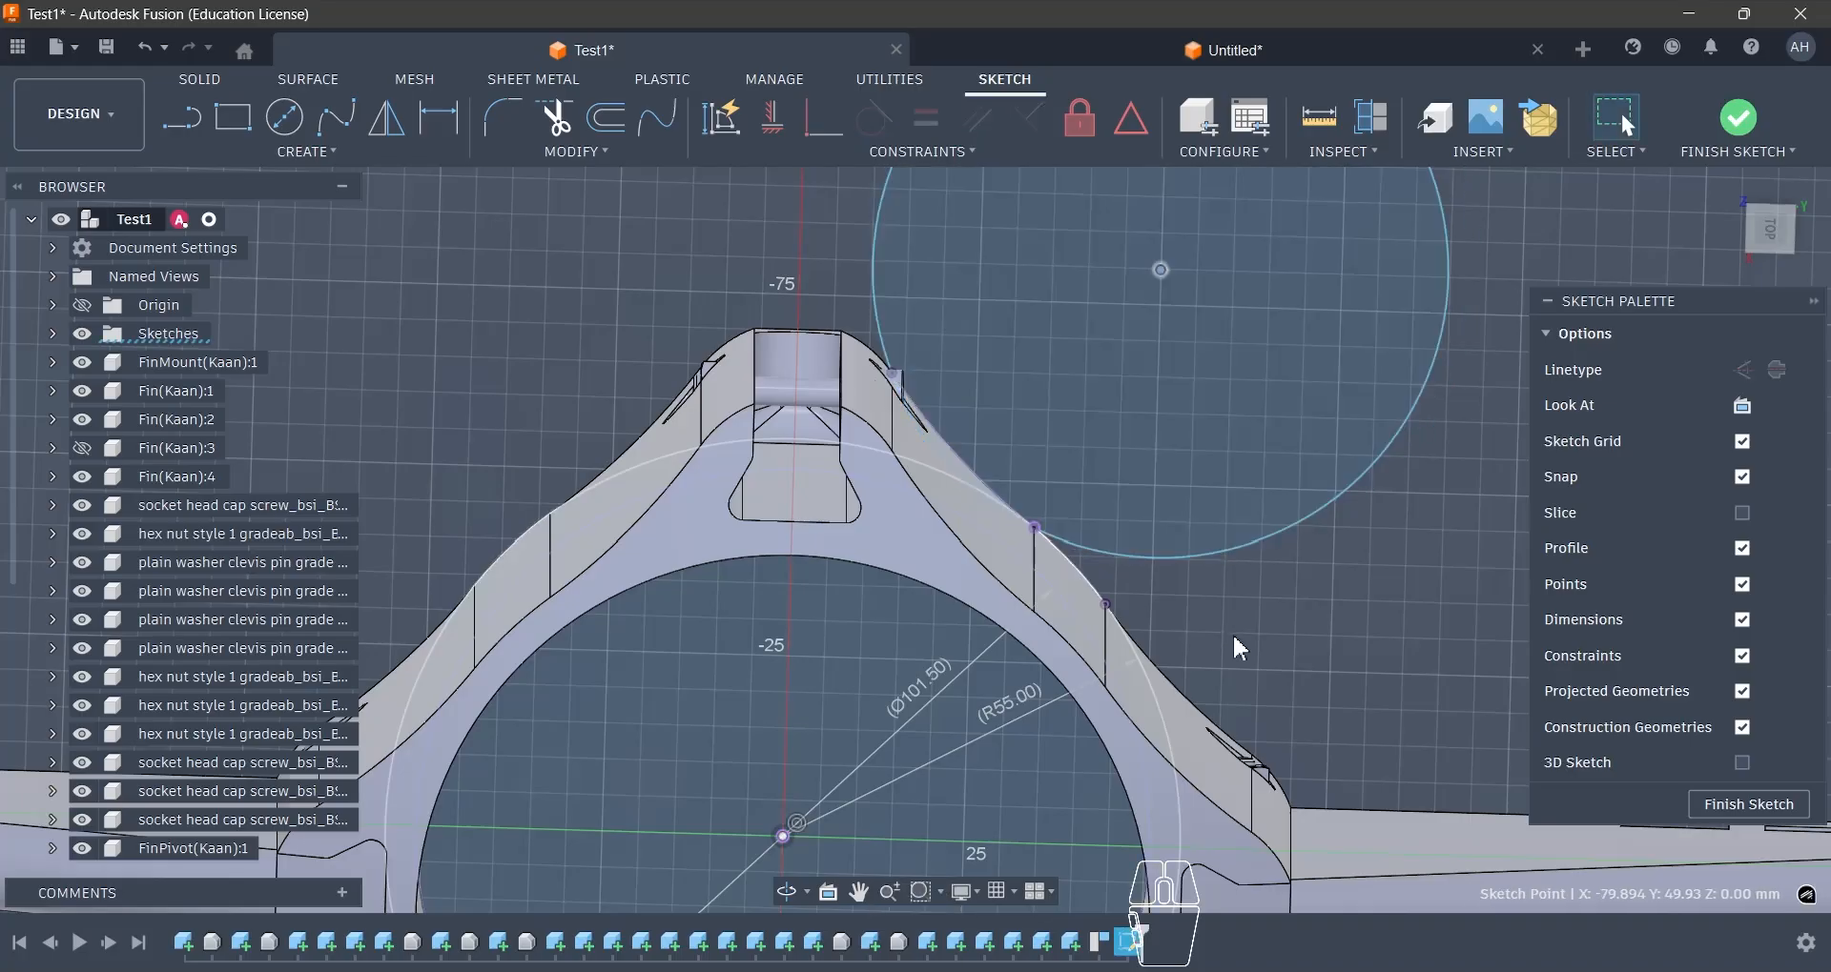
- Check the radius of the projected concave arc
{"action": "left_click", "coordinate": [954, 448]}
{"action": "key", "text": "d"}
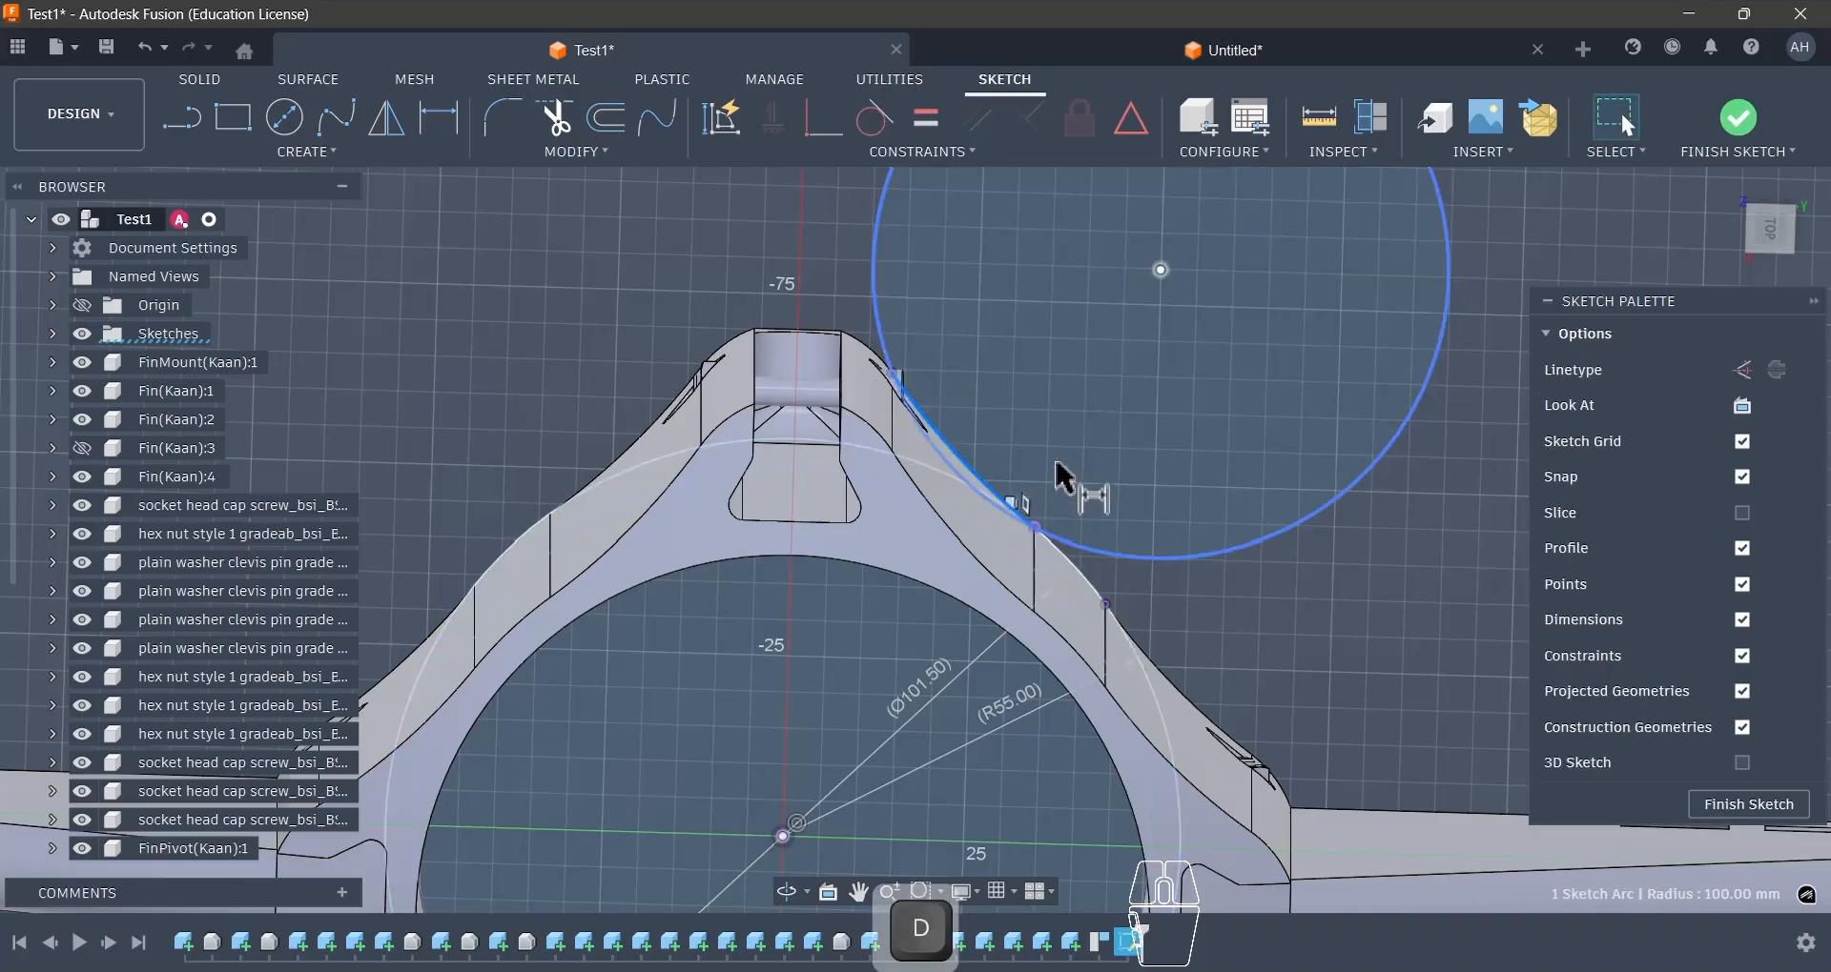
{"action": "key", "text": "Escape"}
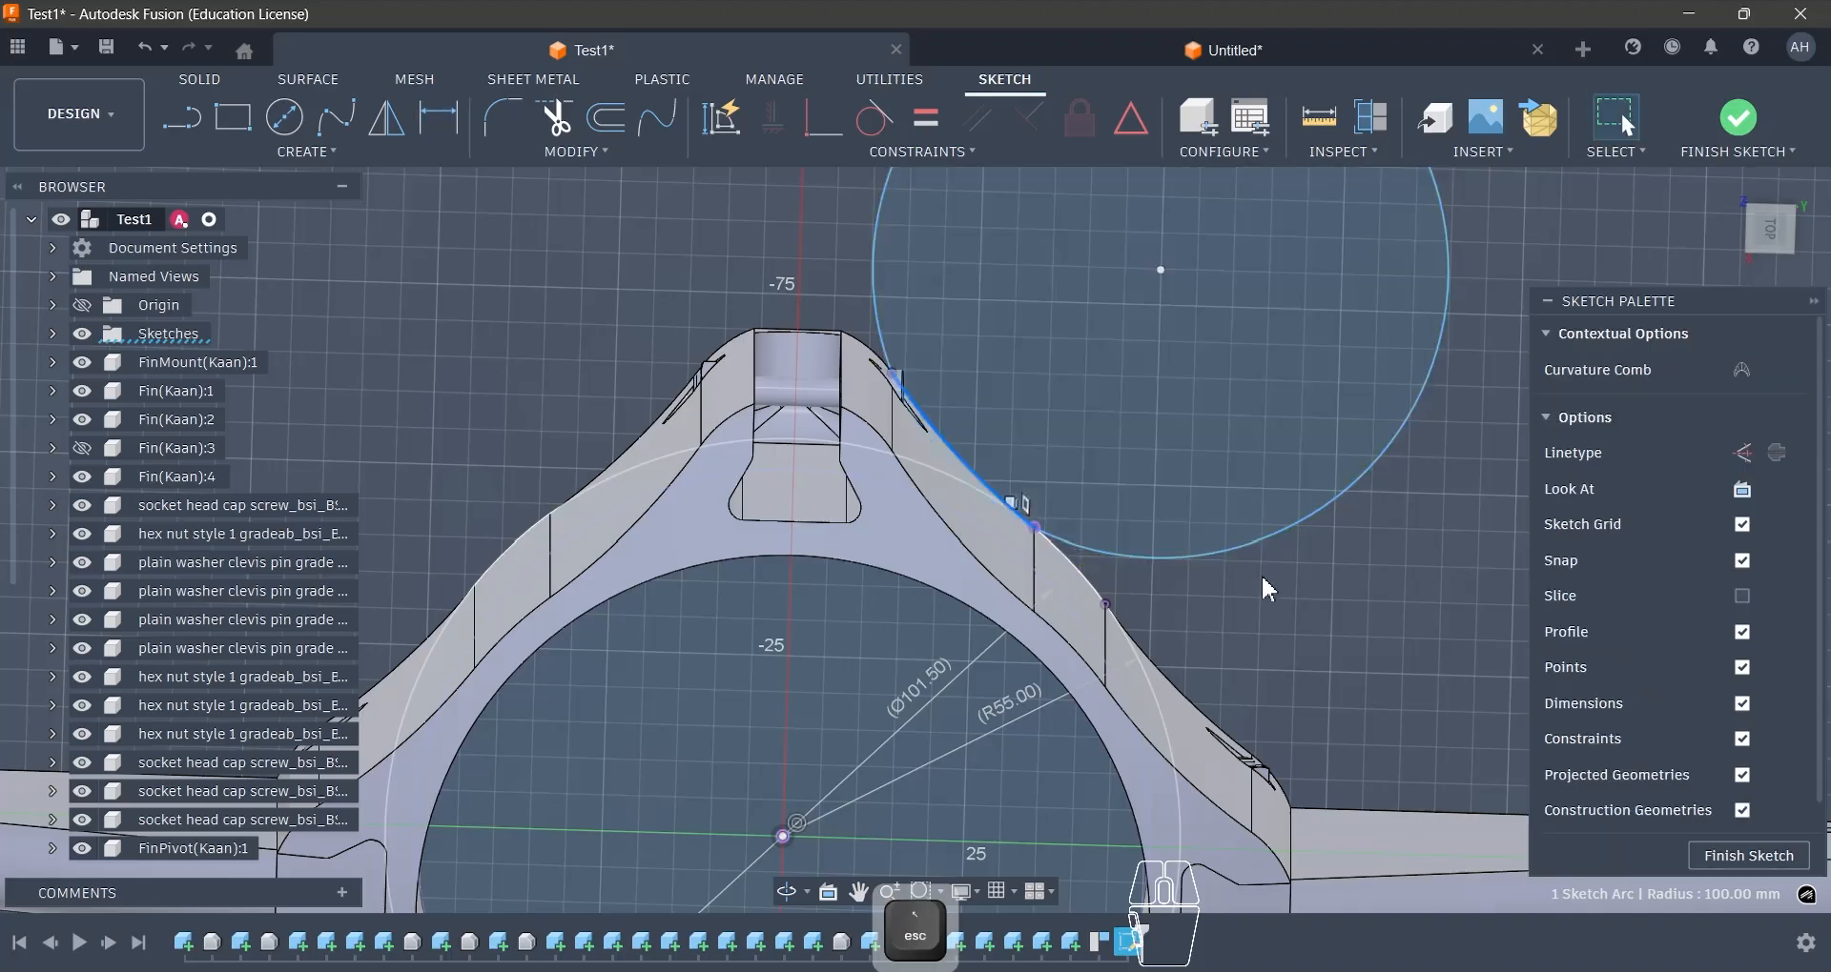
{"action": "key", "text": "Escape"}
- Dimension the outside circle's diameter and set it to 200 mm
{"action": "key", "text": "d"}
{"action": "left_click", "coordinate": [1273, 536]}
{"action": "left_click", "coordinate": [1120, 429]}
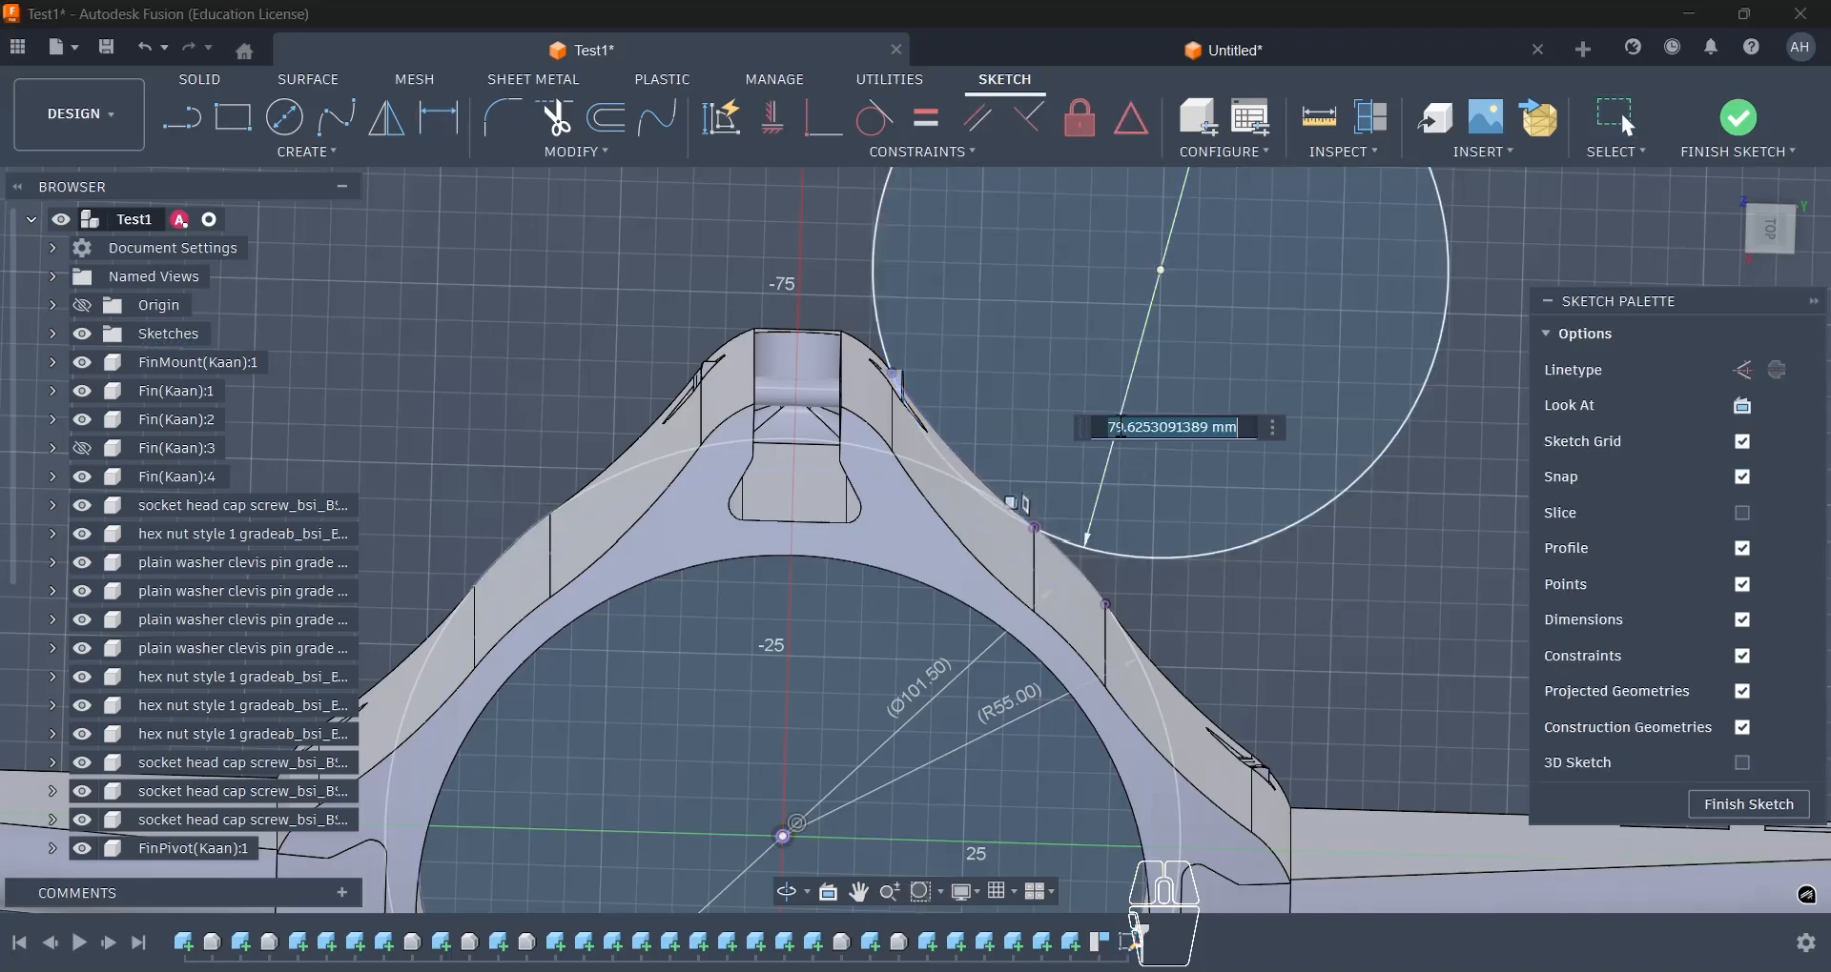
{"action": "type", "text": "100"}
{"action": "key", "text": "Return"}
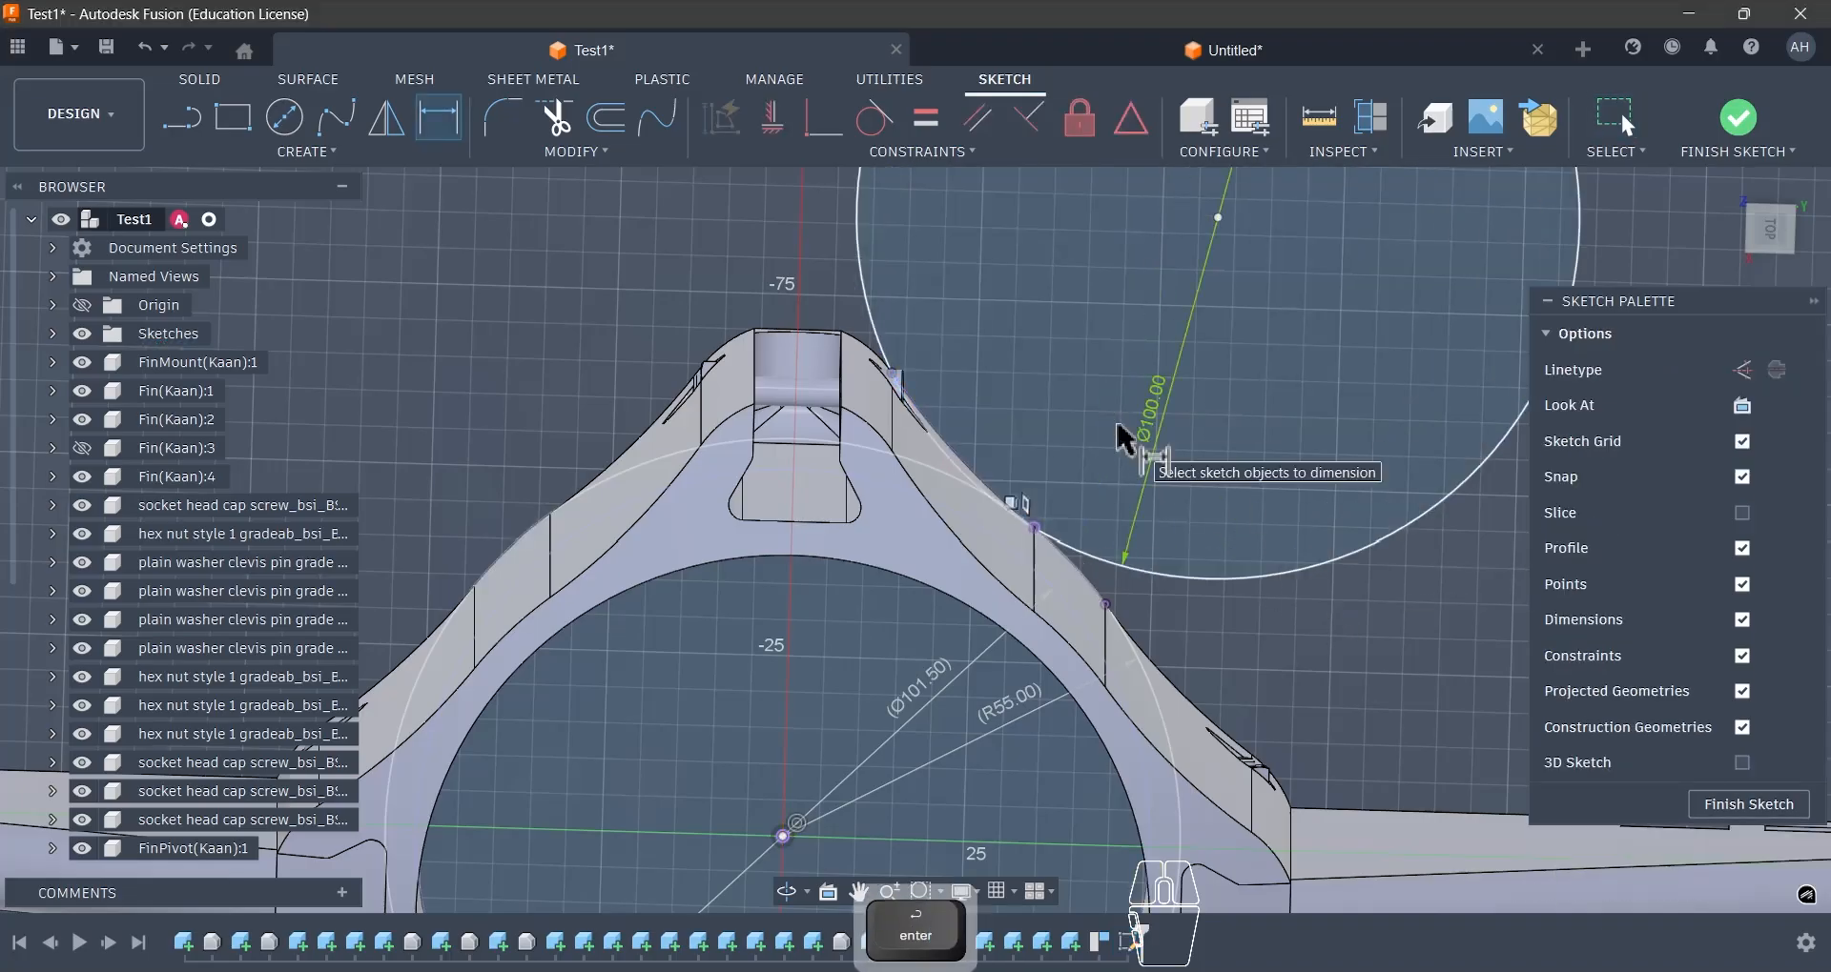
{"action": "double_click", "coordinate": [1149, 416]}
{"action": "type", "text": "2"}
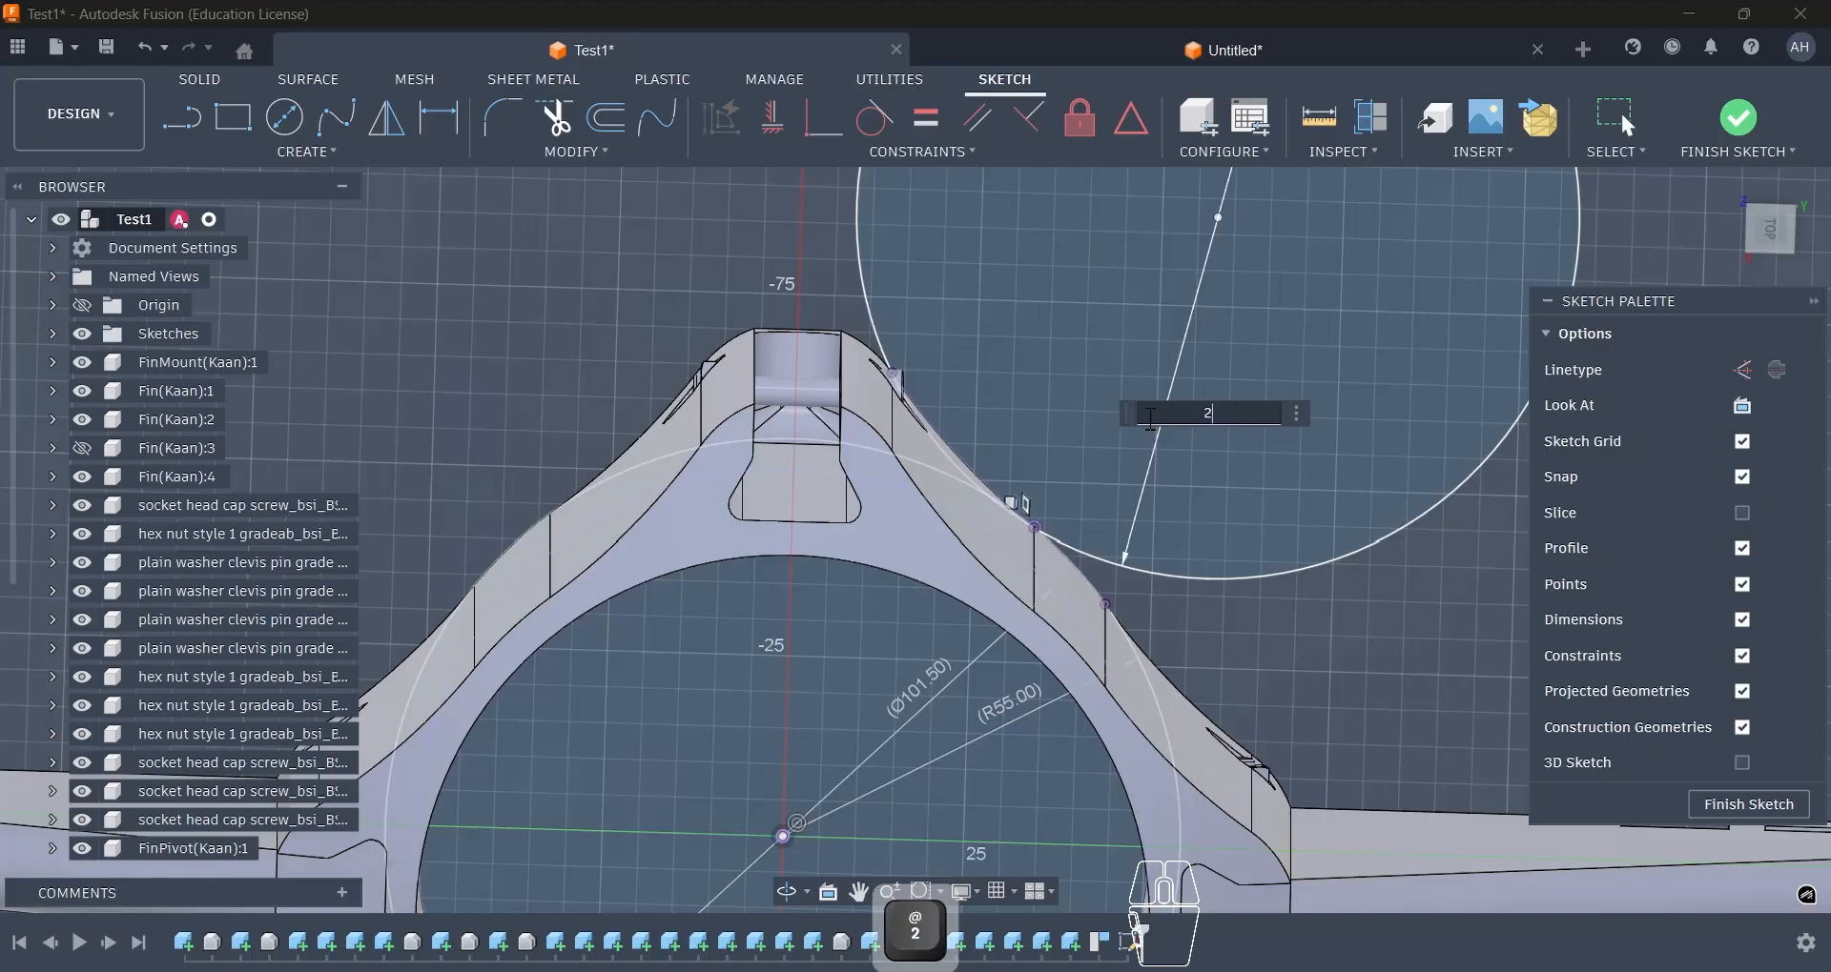
{"action": "type", "text": "00"}
{"action": "key", "text": "Return"}
- Draw a circle centred on the vertical axis inside the bore, large enough to surround the upper fin slot
{"action": "scroll", "coordinate": [1149, 437], "scroll_direction": "down", "scroll_amount": 3}
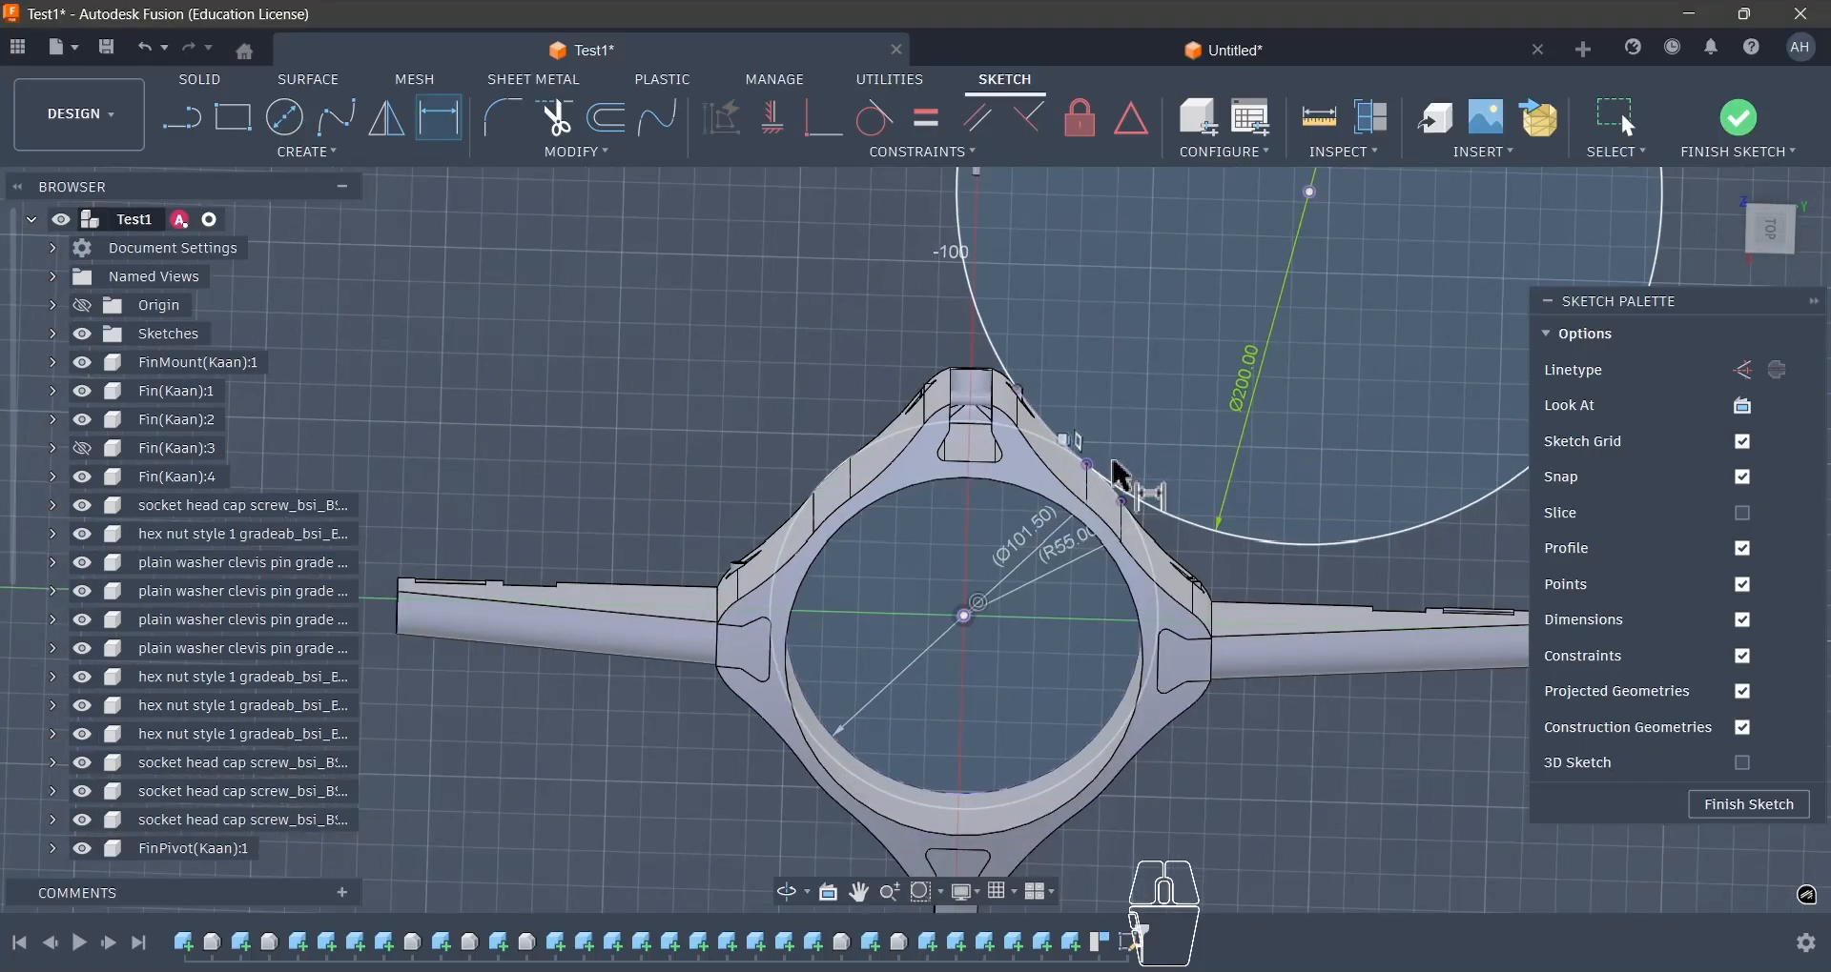
{"action": "key", "text": "c"}
{"action": "scroll", "coordinate": [992, 520], "scroll_direction": "up", "scroll_amount": 3}
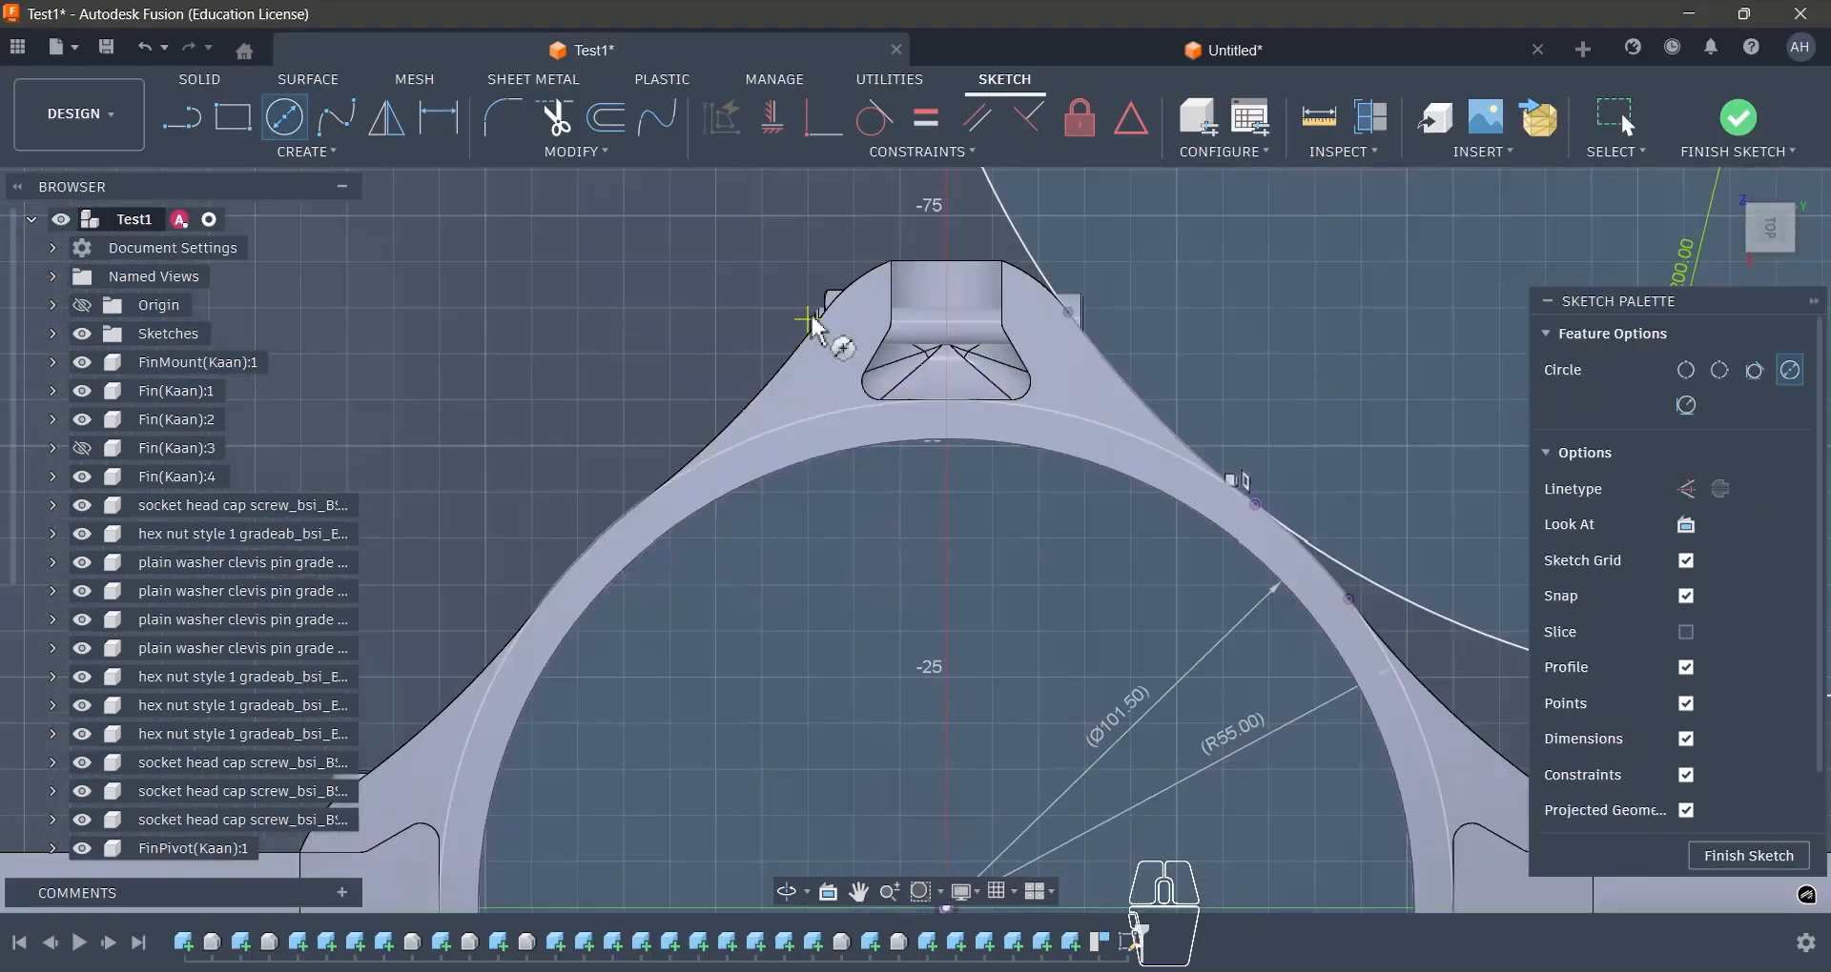
{"action": "left_click", "coordinate": [947, 470]}
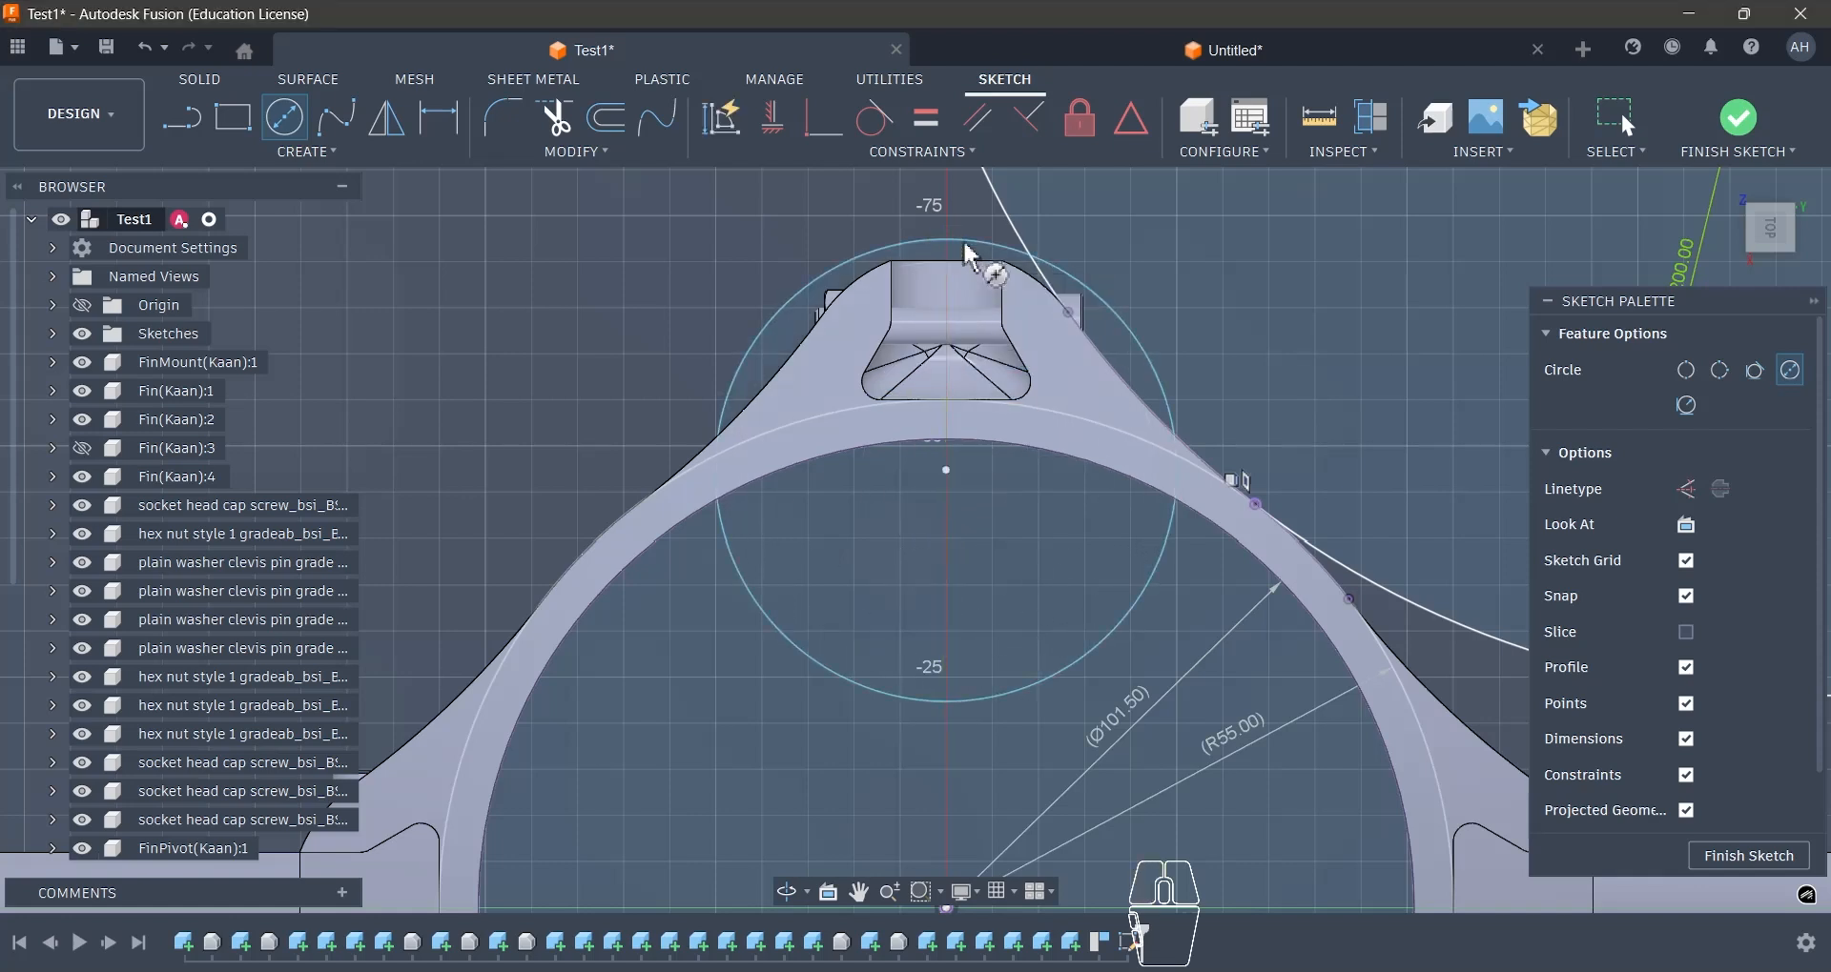
{"action": "left_click", "coordinate": [968, 249]}
{"action": "key", "text": "Escape"}
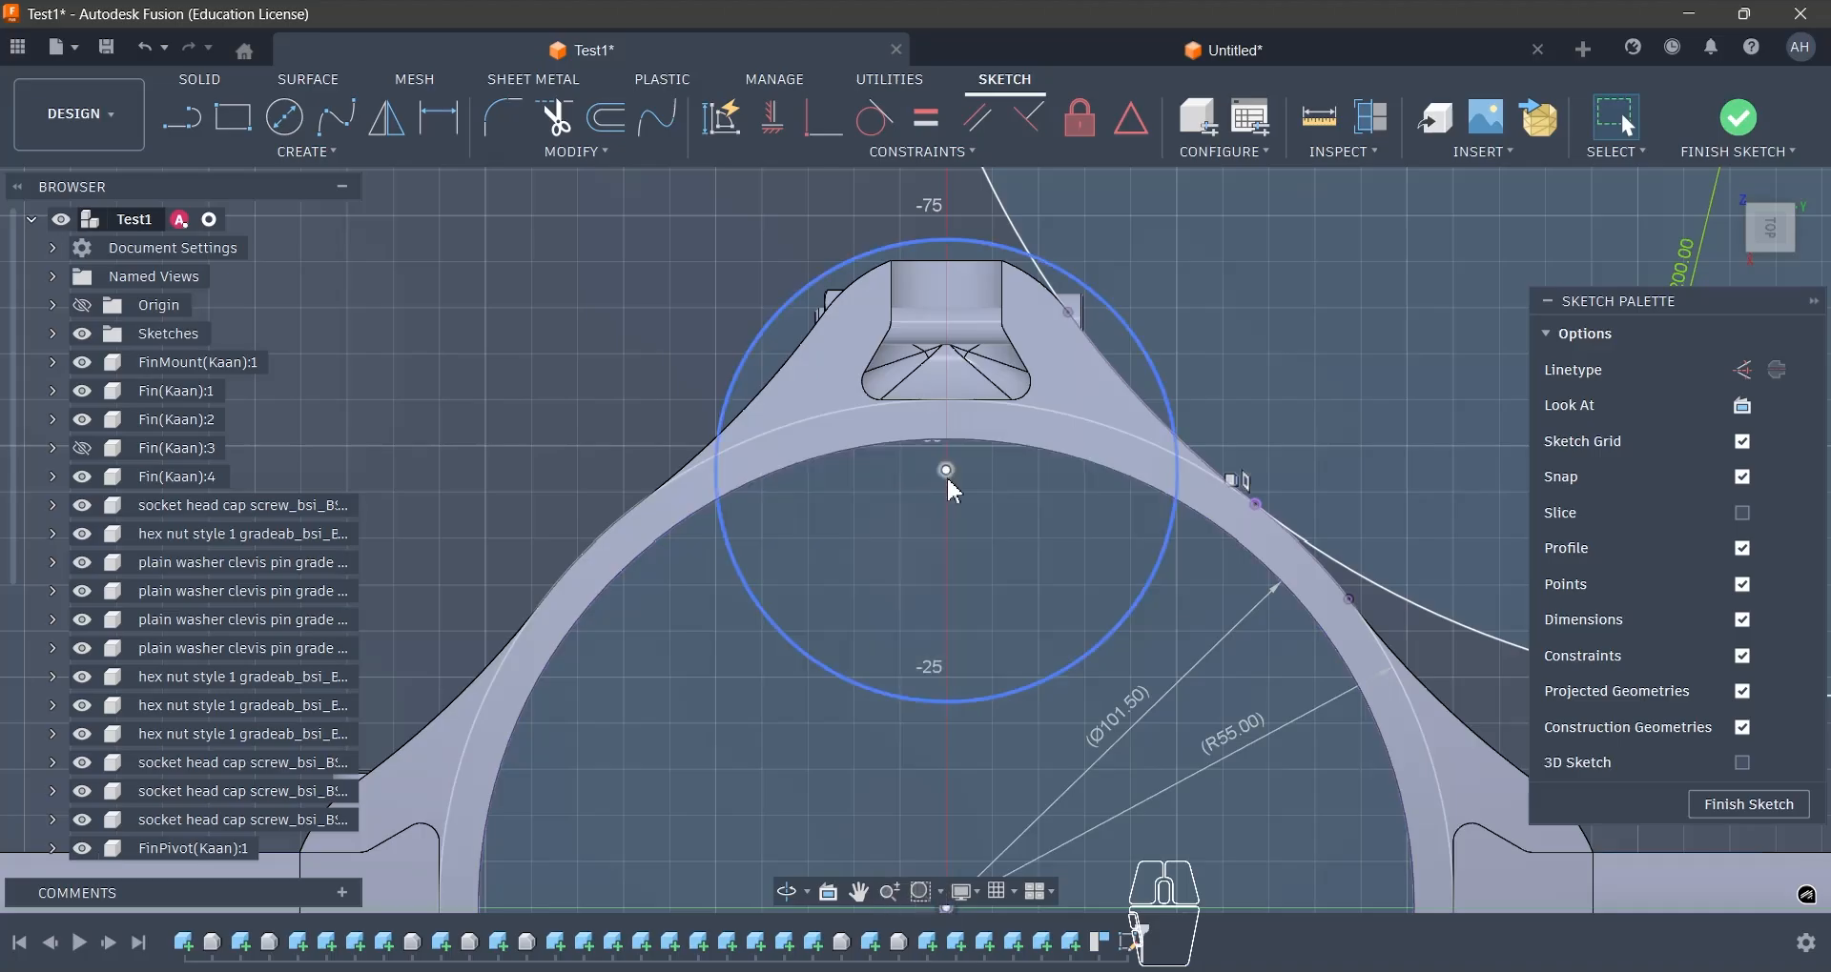
- Move the fin slot circle's centre onto the 110 mm circle at the vertical axis and resize it to about 32 mm diameter
{"action": "left_click_drag", "start_coordinate": [946, 470], "coordinate": [946, 395]}
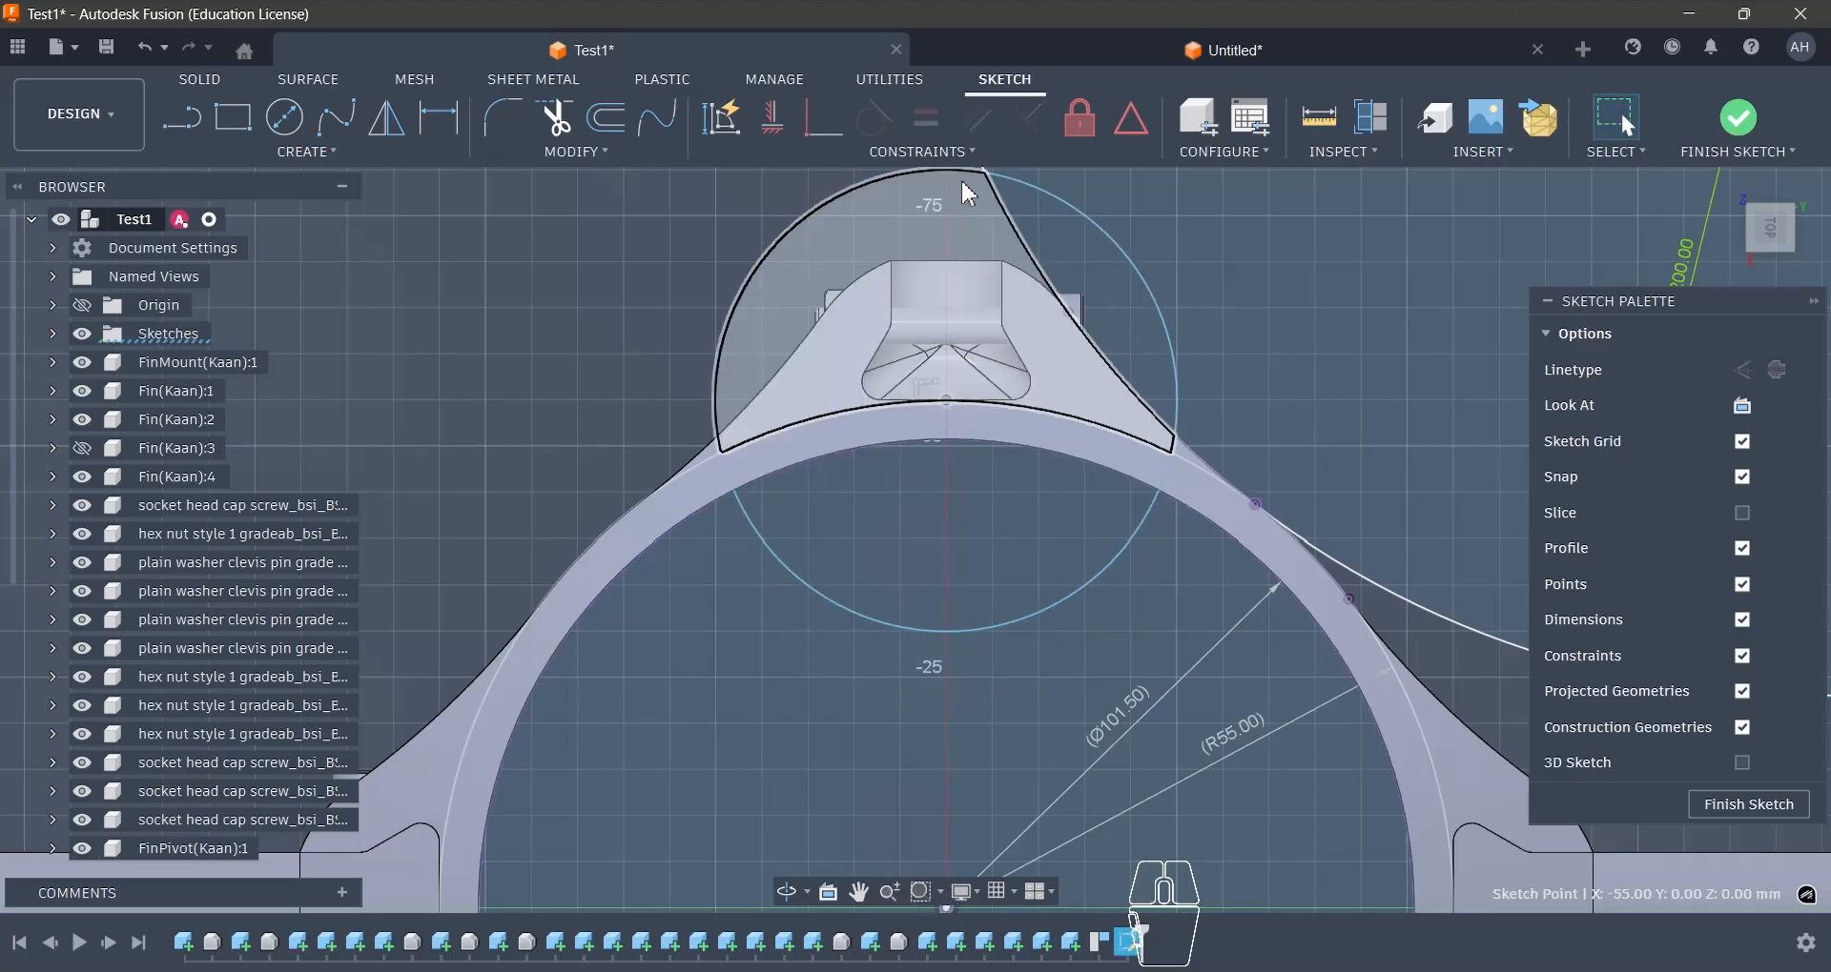
{"action": "left_click_drag", "start_coordinate": [1026, 184], "coordinate": [994, 257]}
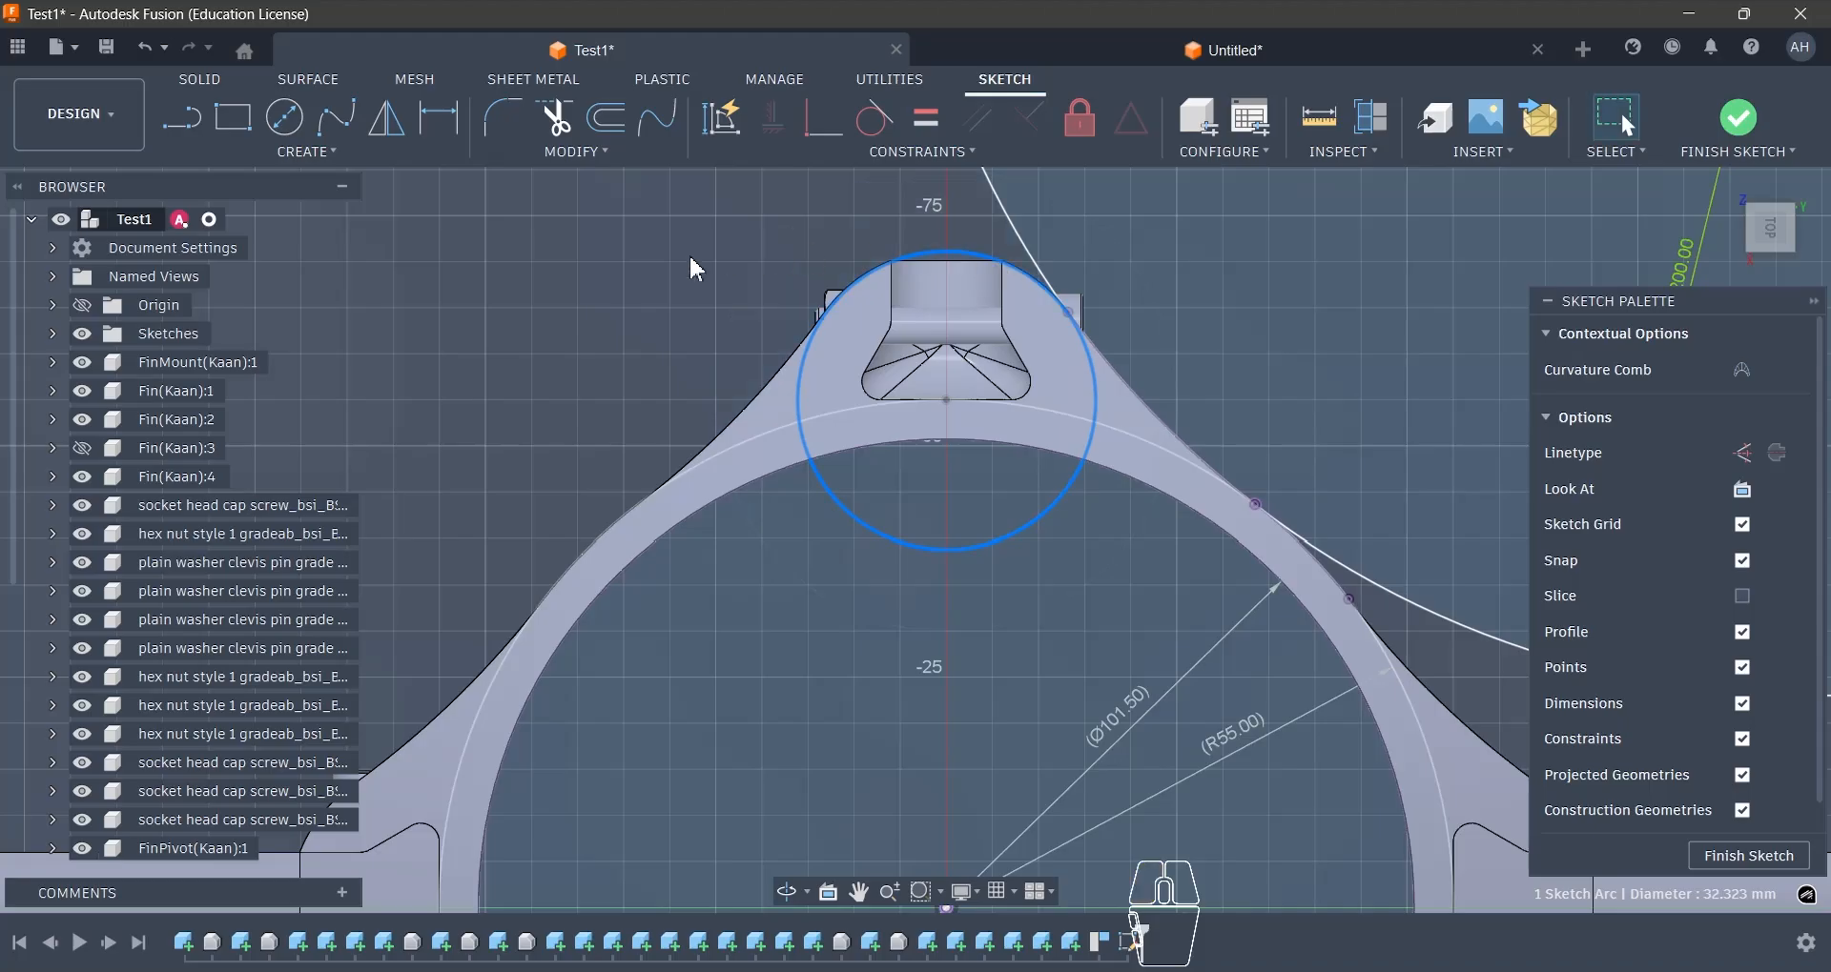
{"action": "left_click", "coordinate": [690, 258]}
{"action": "scroll", "coordinate": [896, 317], "scroll_direction": "down", "scroll_amount": 3}
{"action": "scroll", "coordinate": [921, 310], "scroll_direction": "up", "scroll_amount": 6}
{"action": "scroll", "coordinate": [965, 240], "scroll_direction": "down", "scroll_amount": 4}
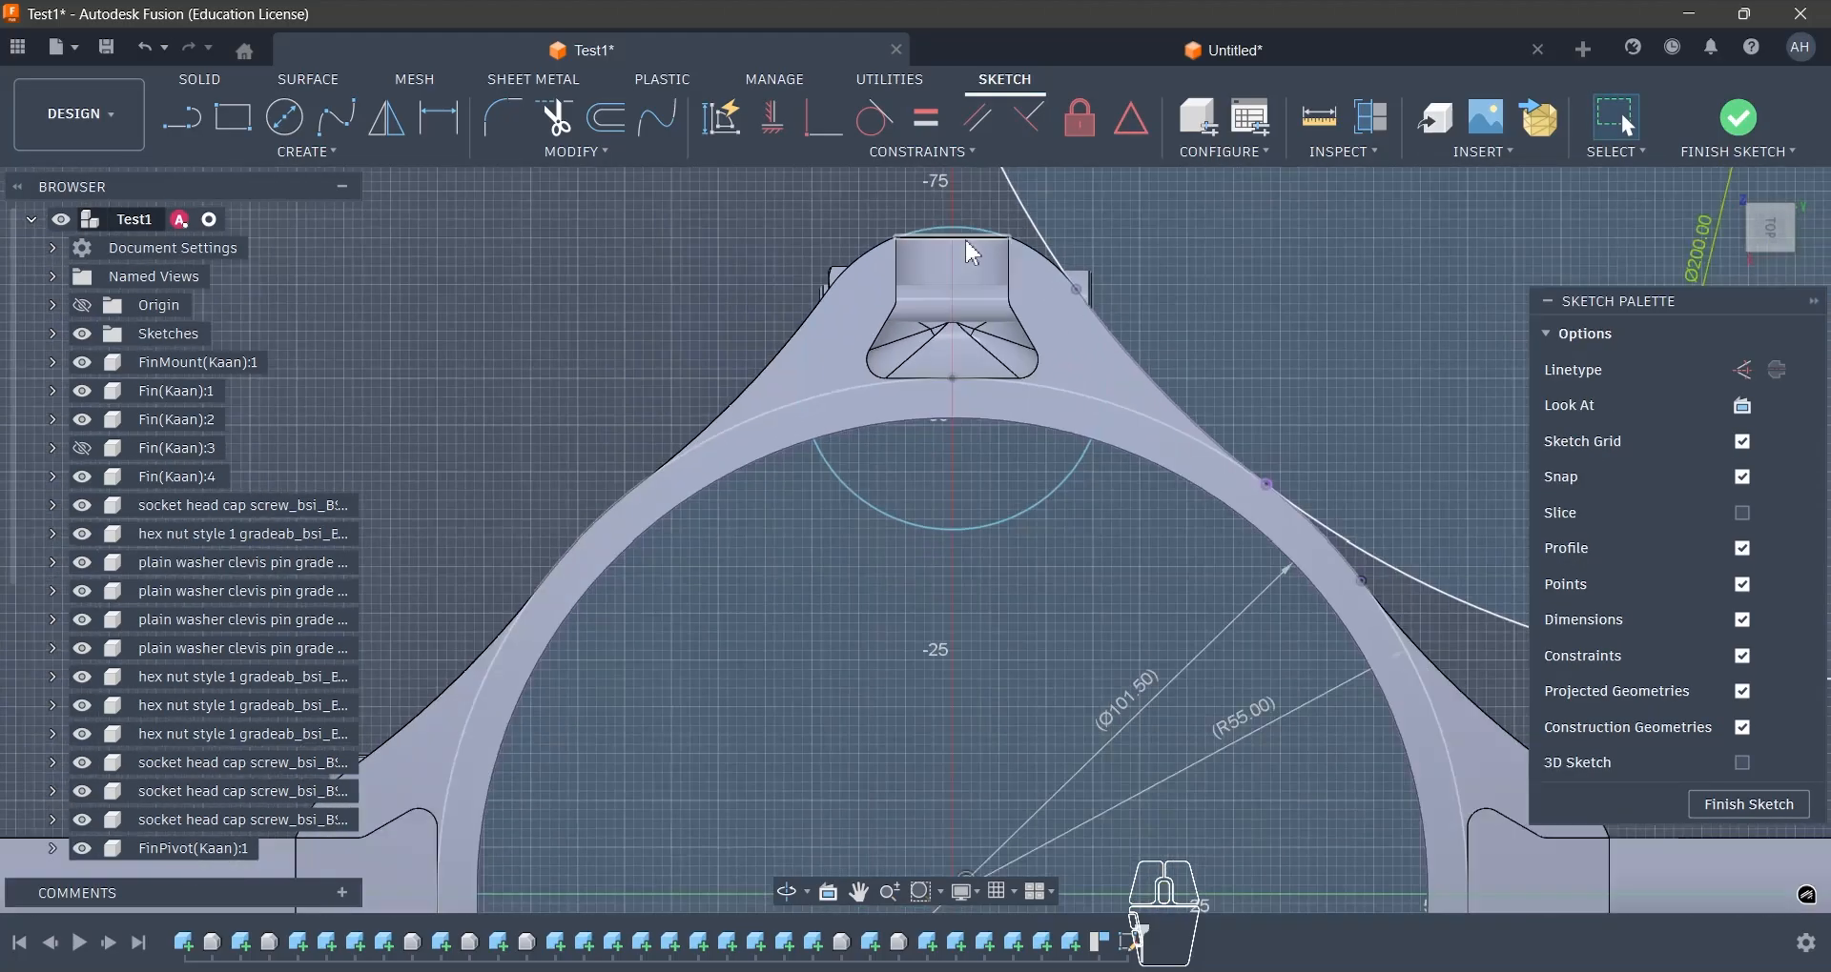
- Add a driven vertical dimension between the origin and the fin slot circle's centre
{"action": "scroll", "coordinate": [973, 253], "scroll_direction": "down", "scroll_amount": 3}
{"action": "key", "text": "d"}
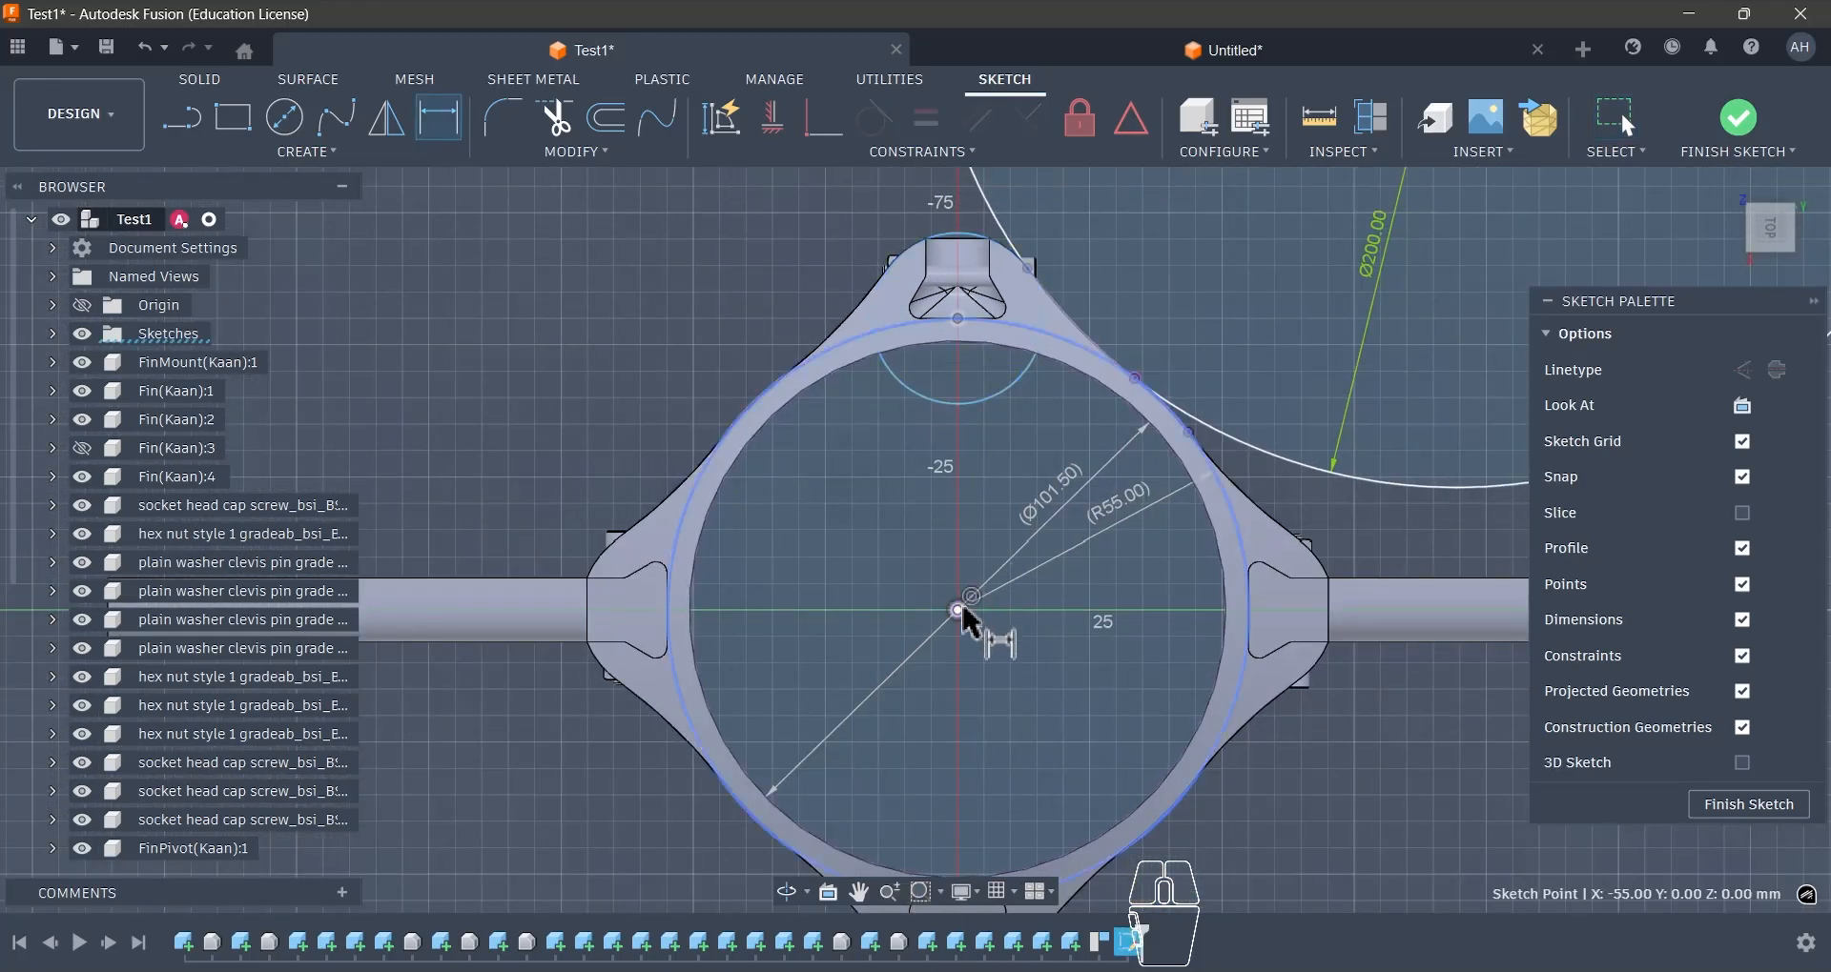
{"action": "left_click", "coordinate": [961, 608]}
{"action": "left_click", "coordinate": [833, 467]}
{"action": "left_click", "coordinate": [1003, 567]}
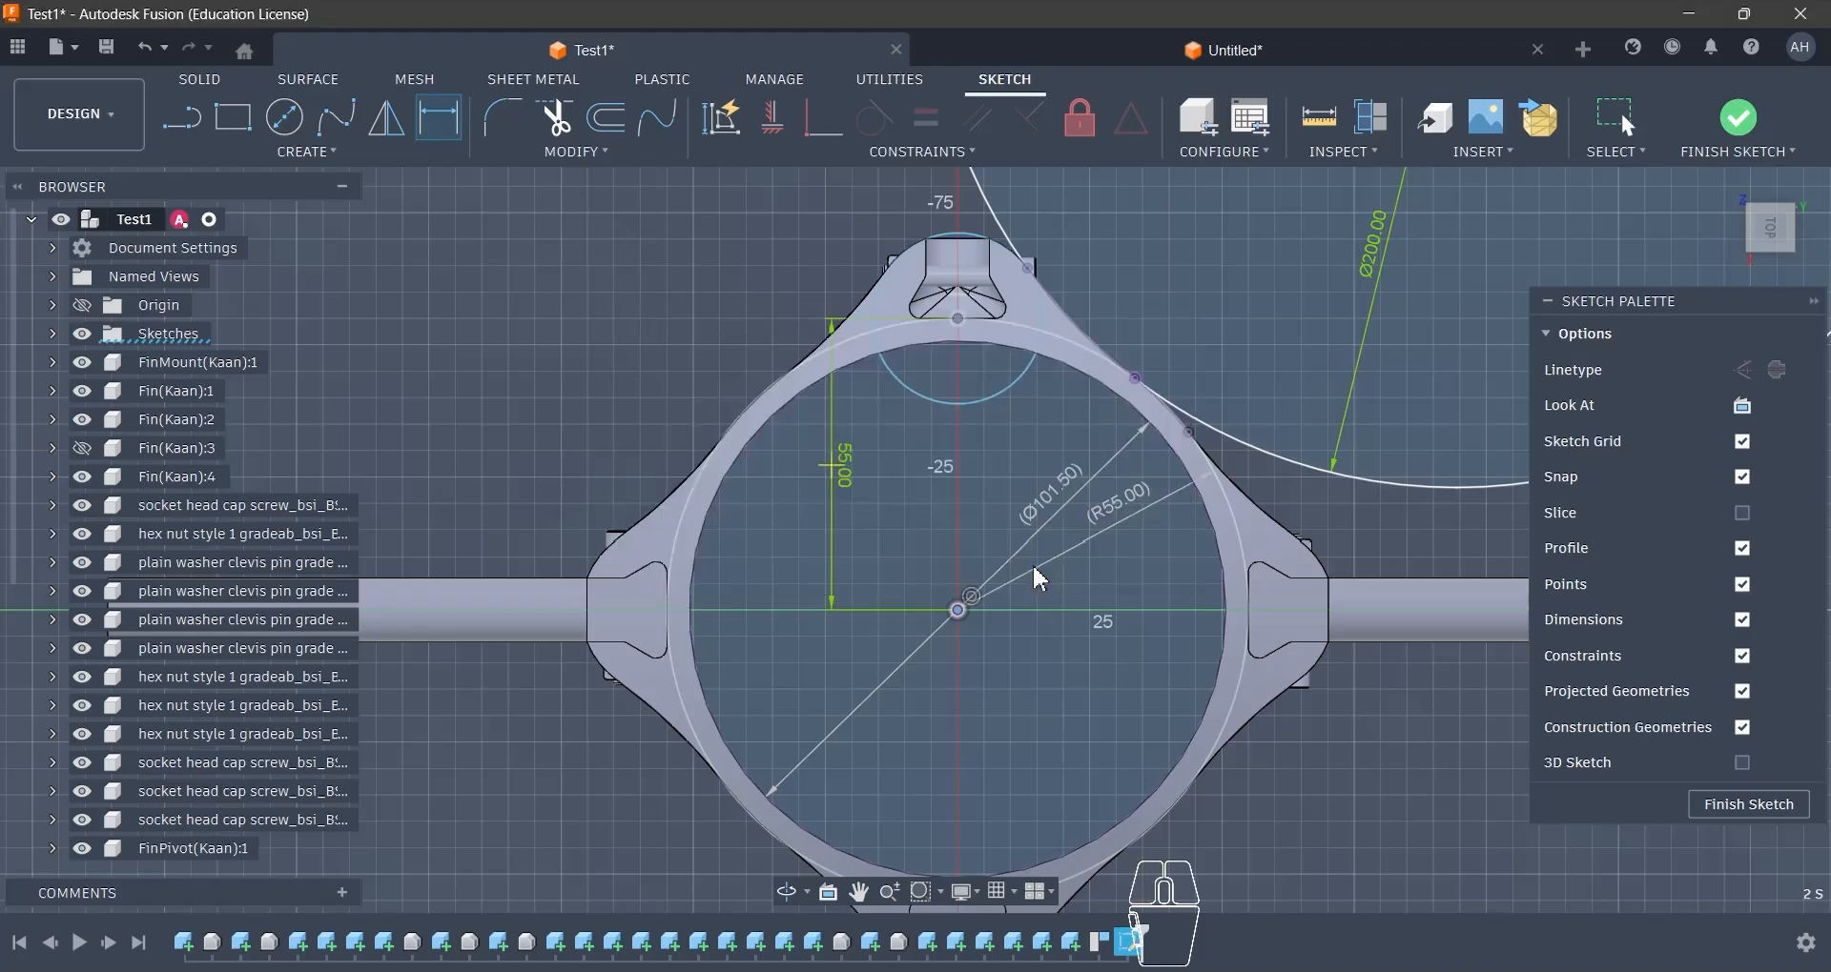
- Dimension the fin slot circle with a 32.5 mm diameter and check its fit against the mount's outer corner
{"action": "scroll", "coordinate": [933, 401], "scroll_direction": "up", "scroll_amount": 4}
{"action": "scroll", "coordinate": [766, 570], "scroll_direction": "down", "scroll_amount": 4}
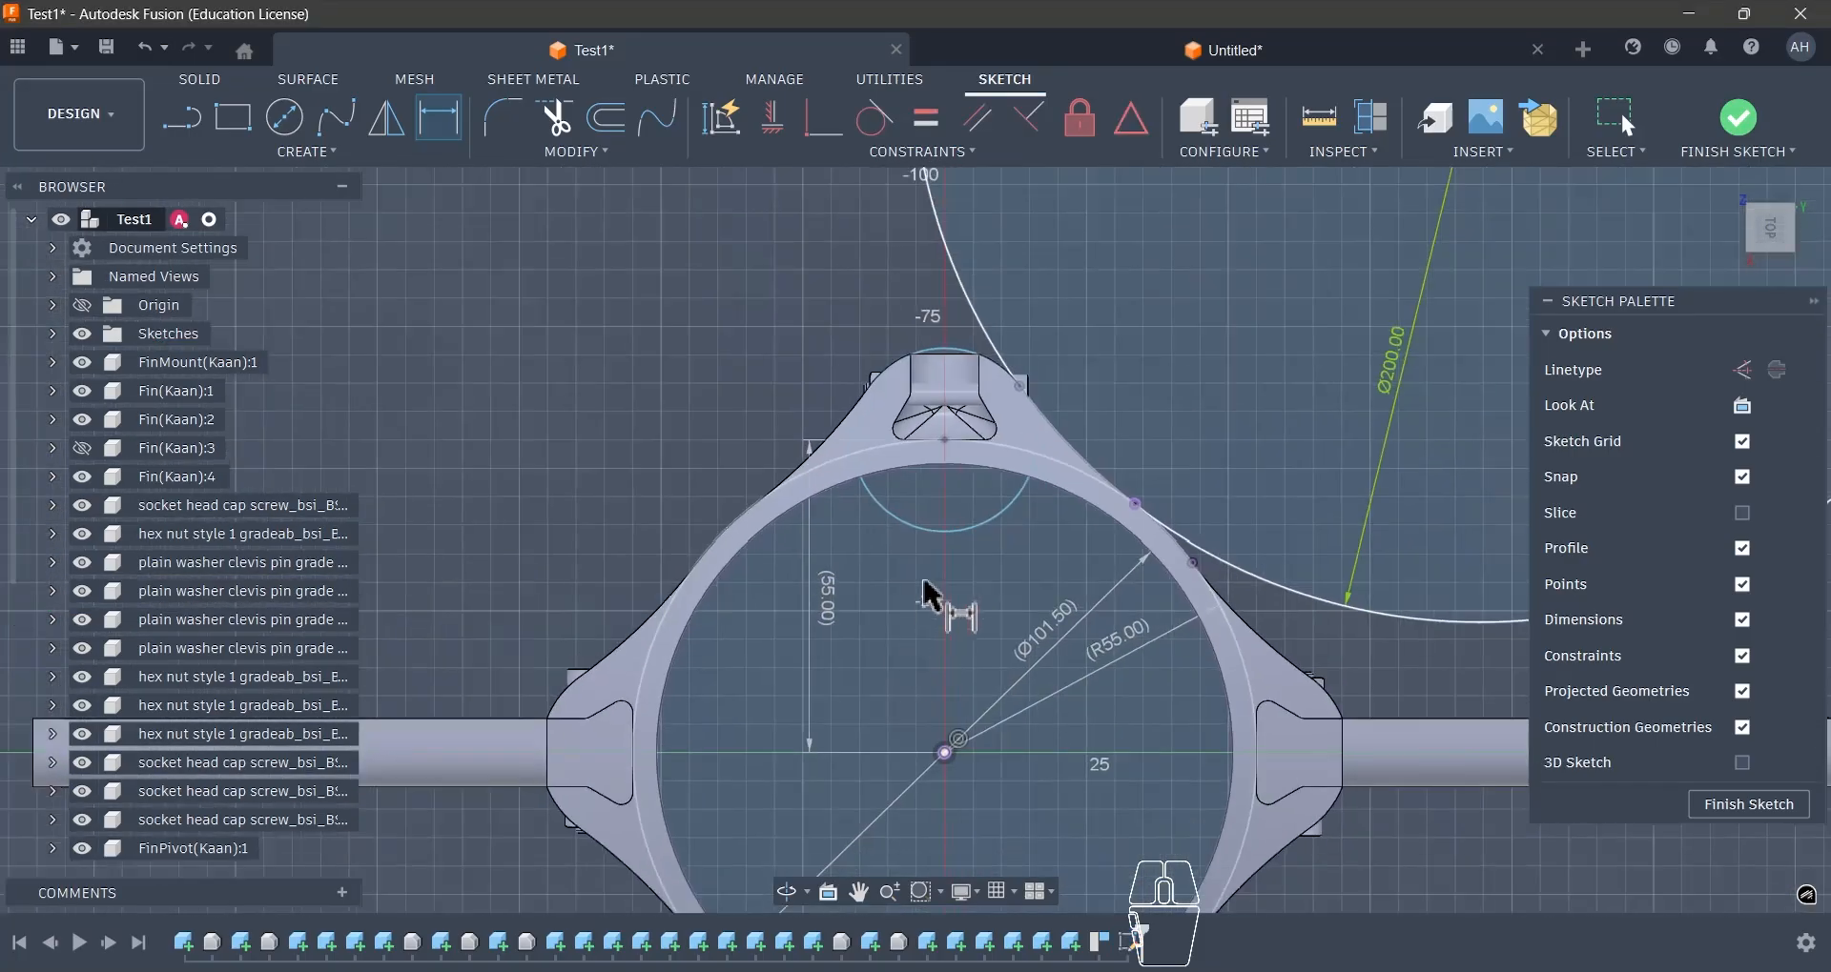
{"action": "scroll", "coordinate": [954, 515], "scroll_direction": "up", "scroll_amount": 4}
{"action": "scroll", "coordinate": [948, 747], "scroll_direction": "down", "scroll_amount": 4}
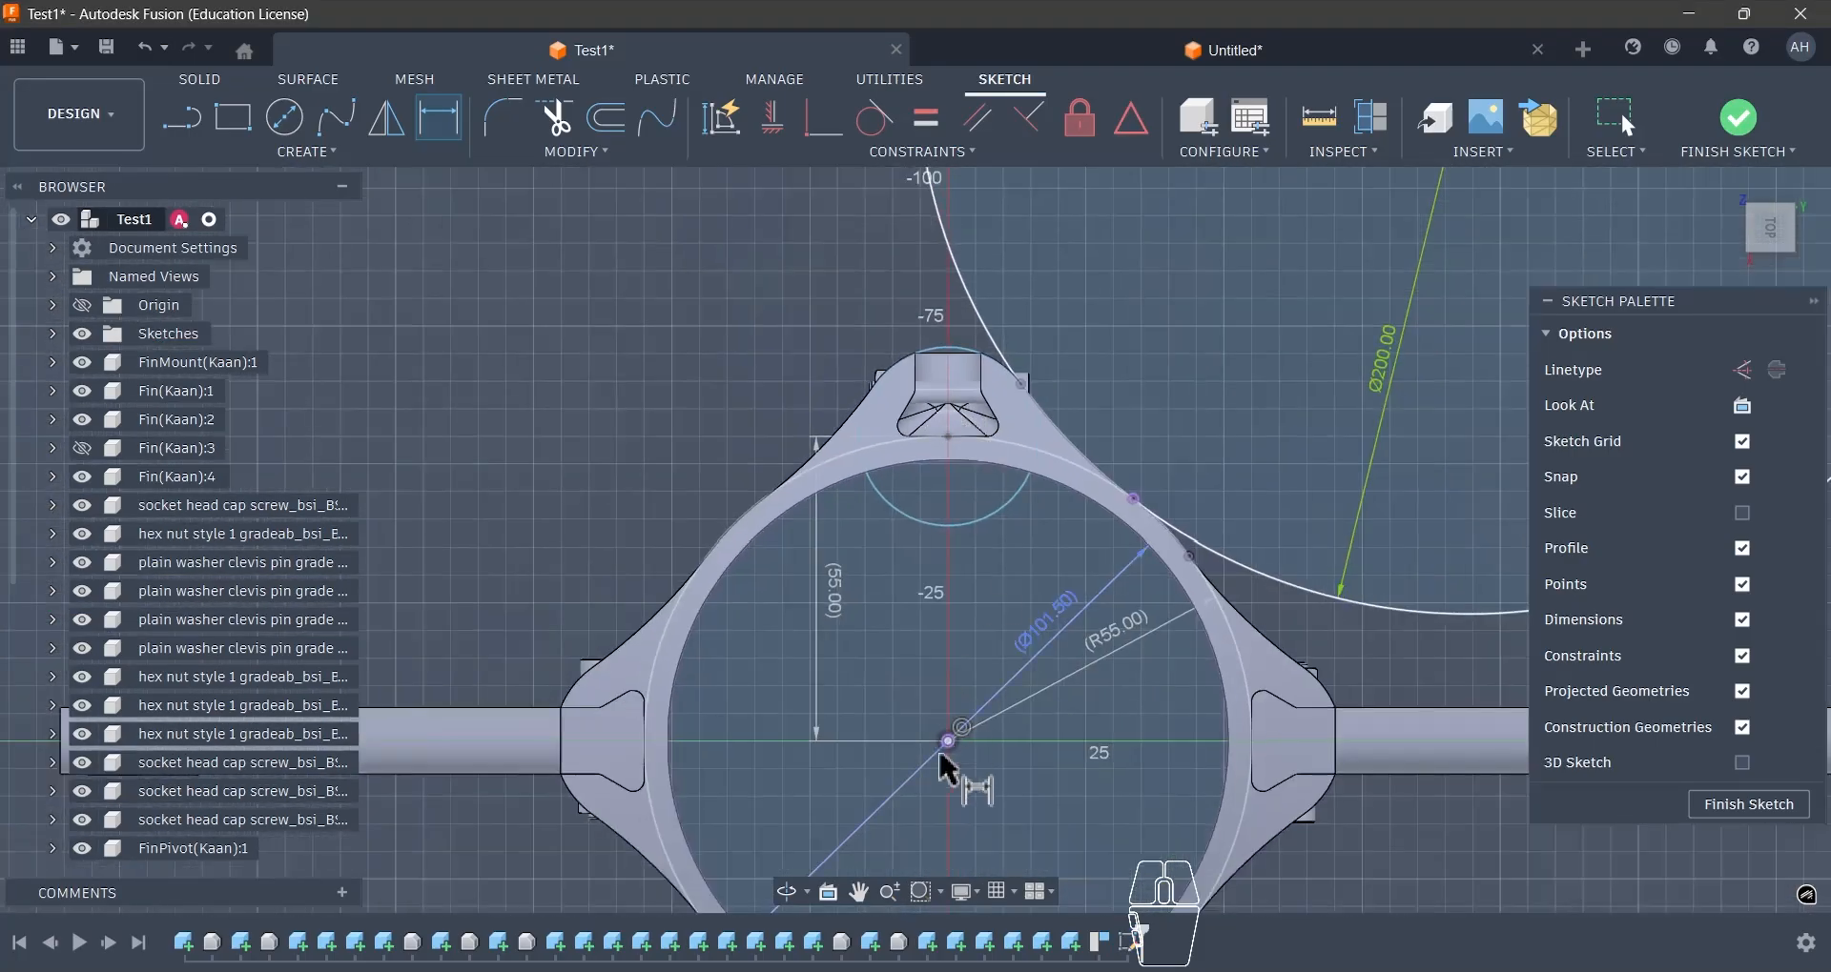
{"action": "scroll", "coordinate": [963, 548], "scroll_direction": "up", "scroll_amount": 5}
{"action": "left_click", "coordinate": [937, 290]}
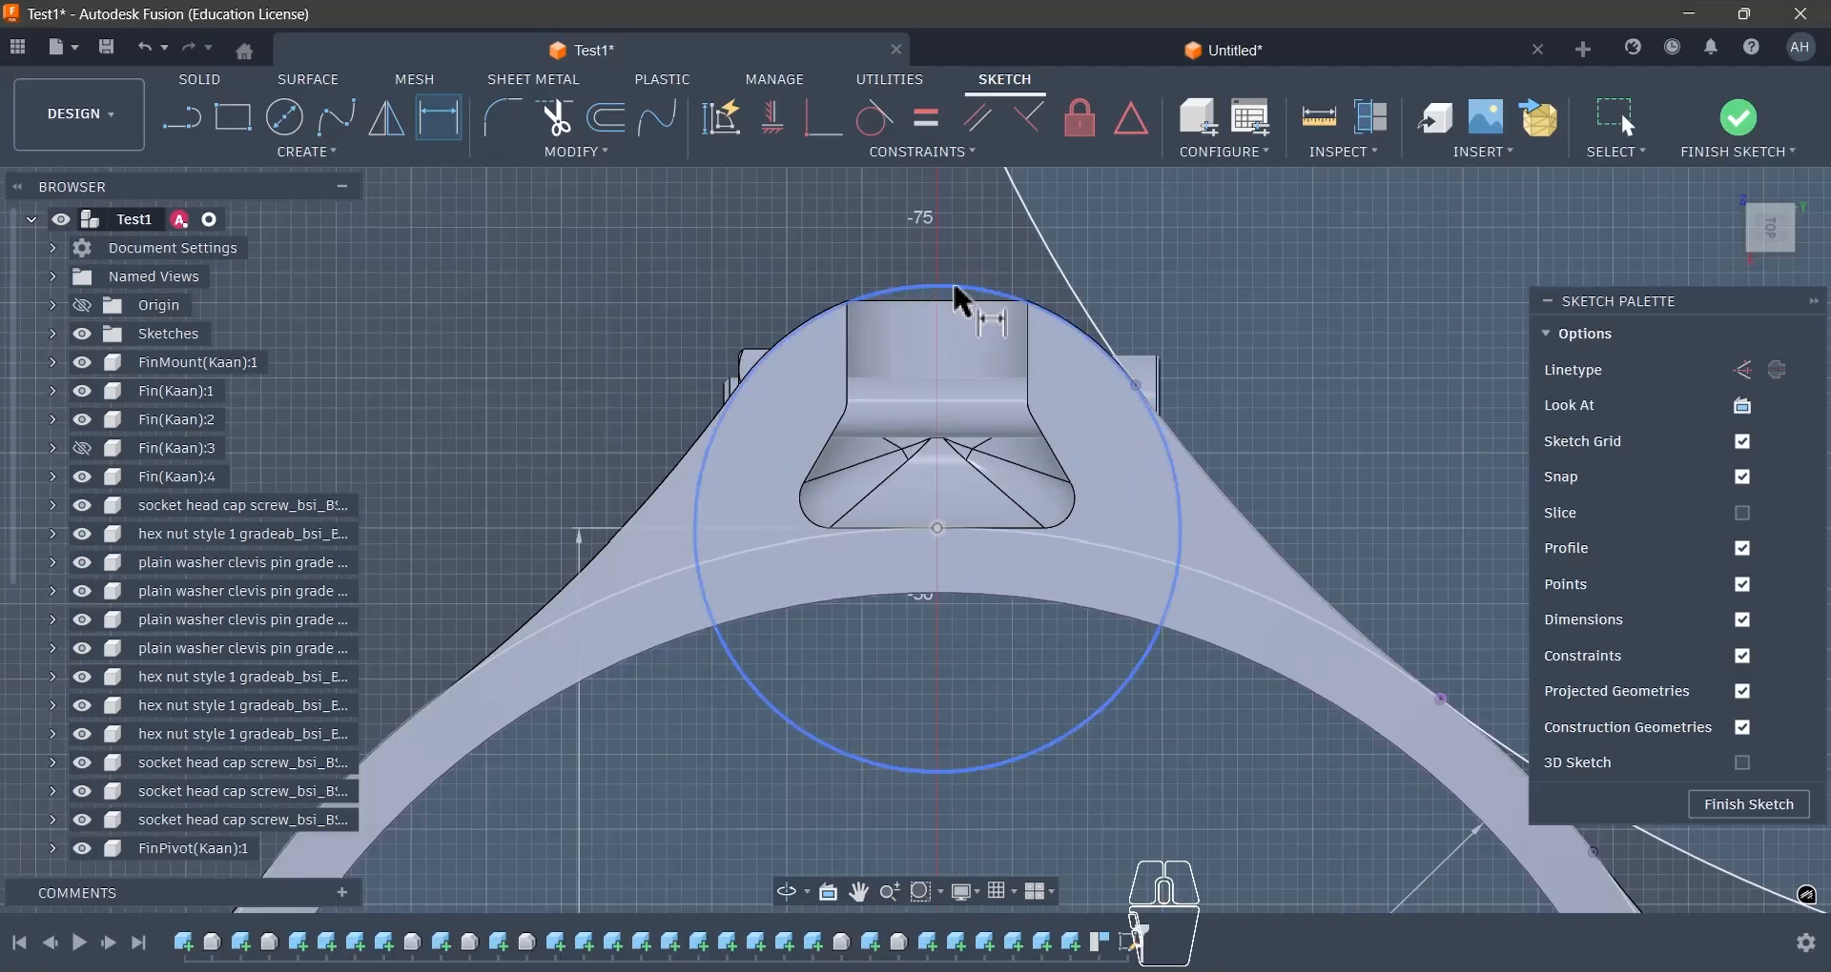
{"action": "left_click", "coordinate": [801, 258]}
{"action": "type", "text": "32."}
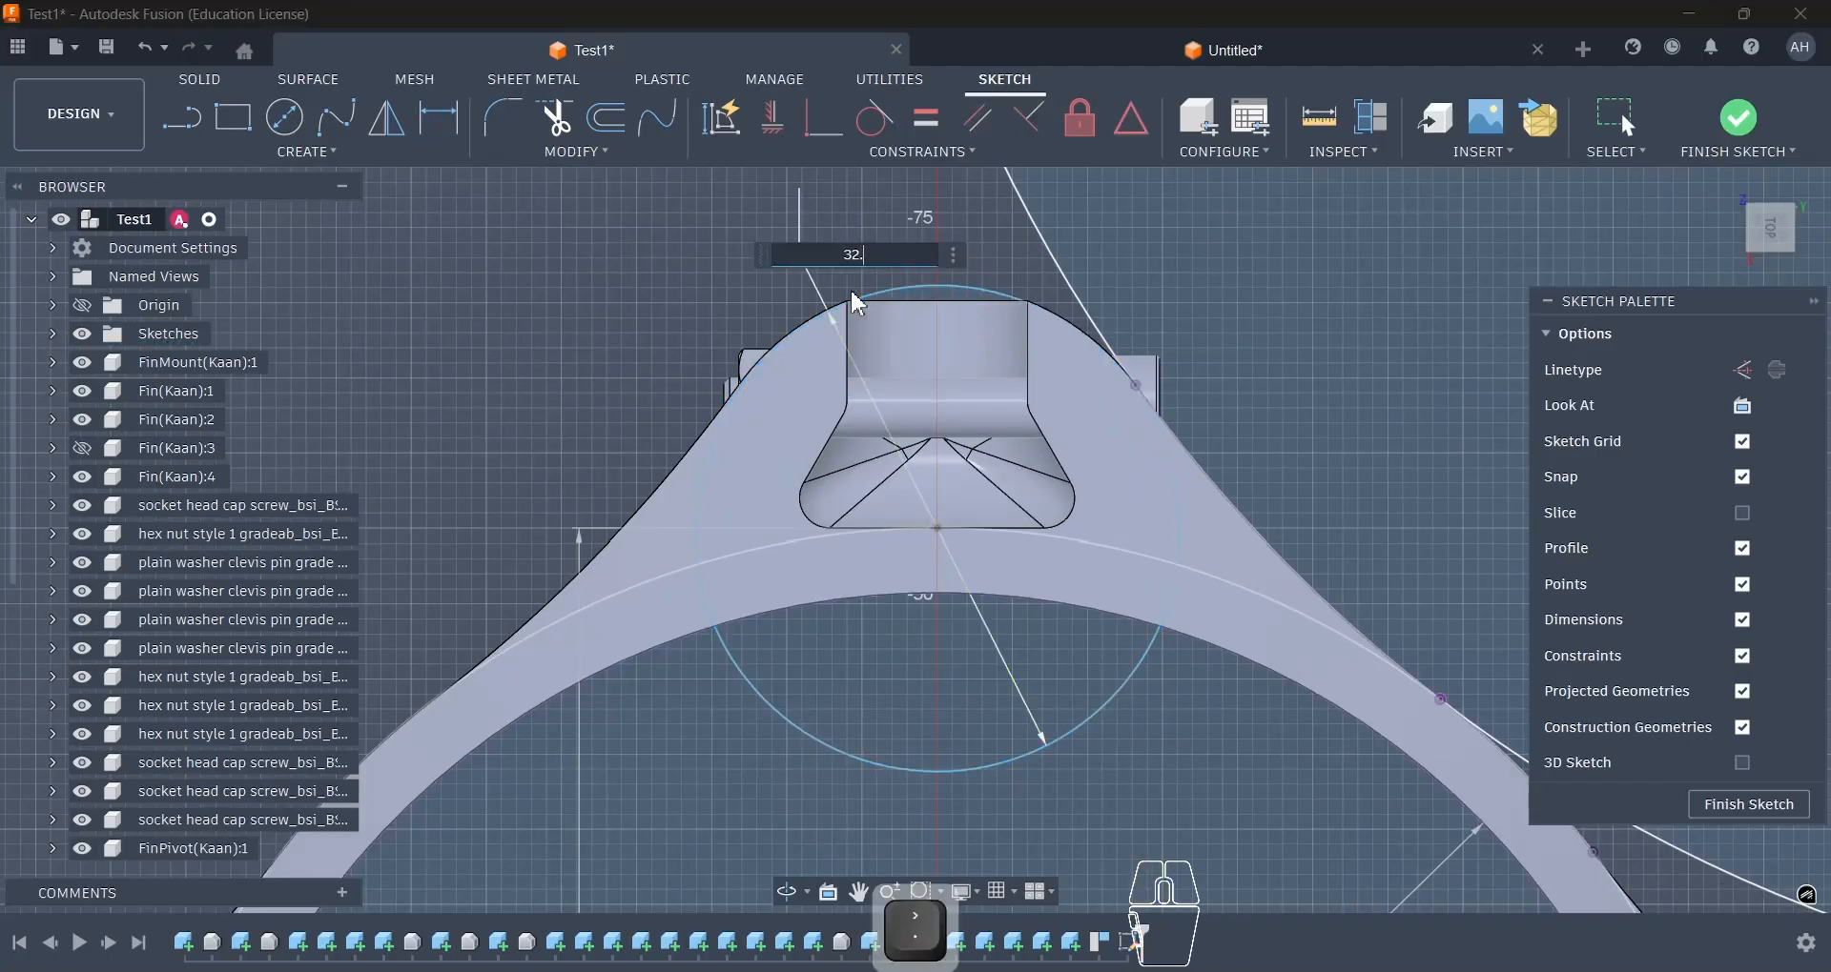
{"action": "key", "text": "Return"}
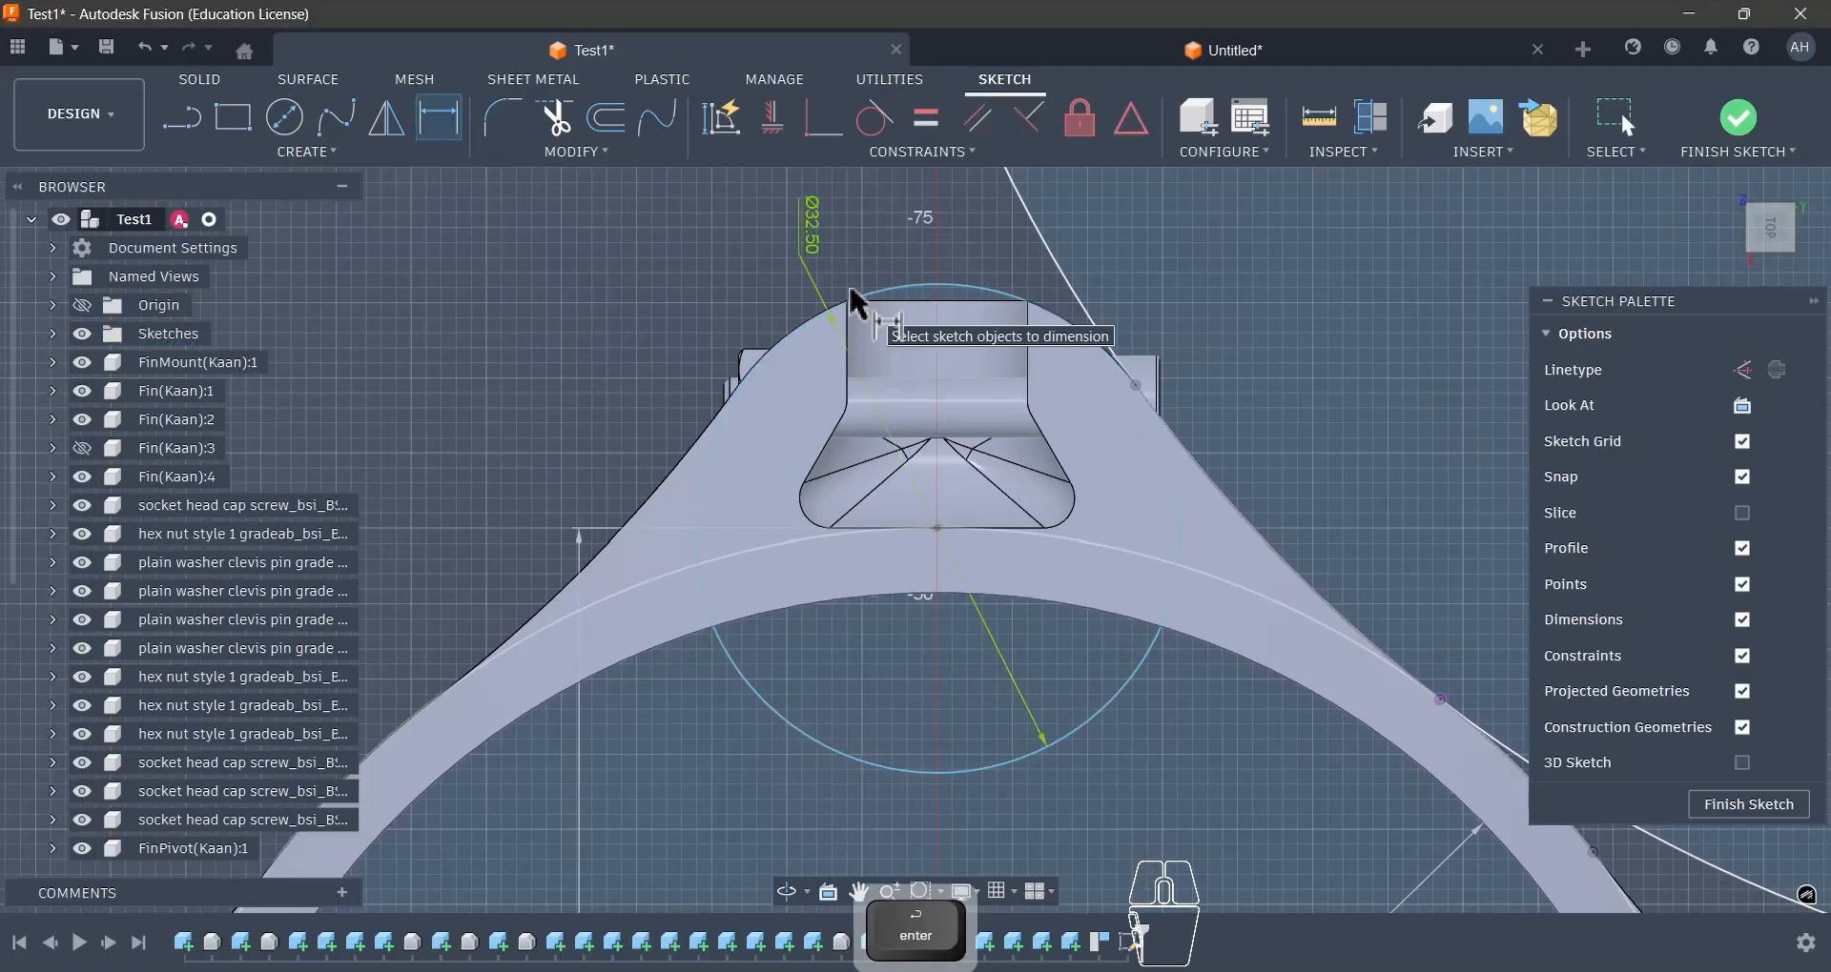
{"action": "scroll", "coordinate": [851, 296], "scroll_direction": "up", "scroll_amount": 5}
{"action": "scroll", "coordinate": [866, 345], "scroll_direction": "down", "scroll_amount": 5}
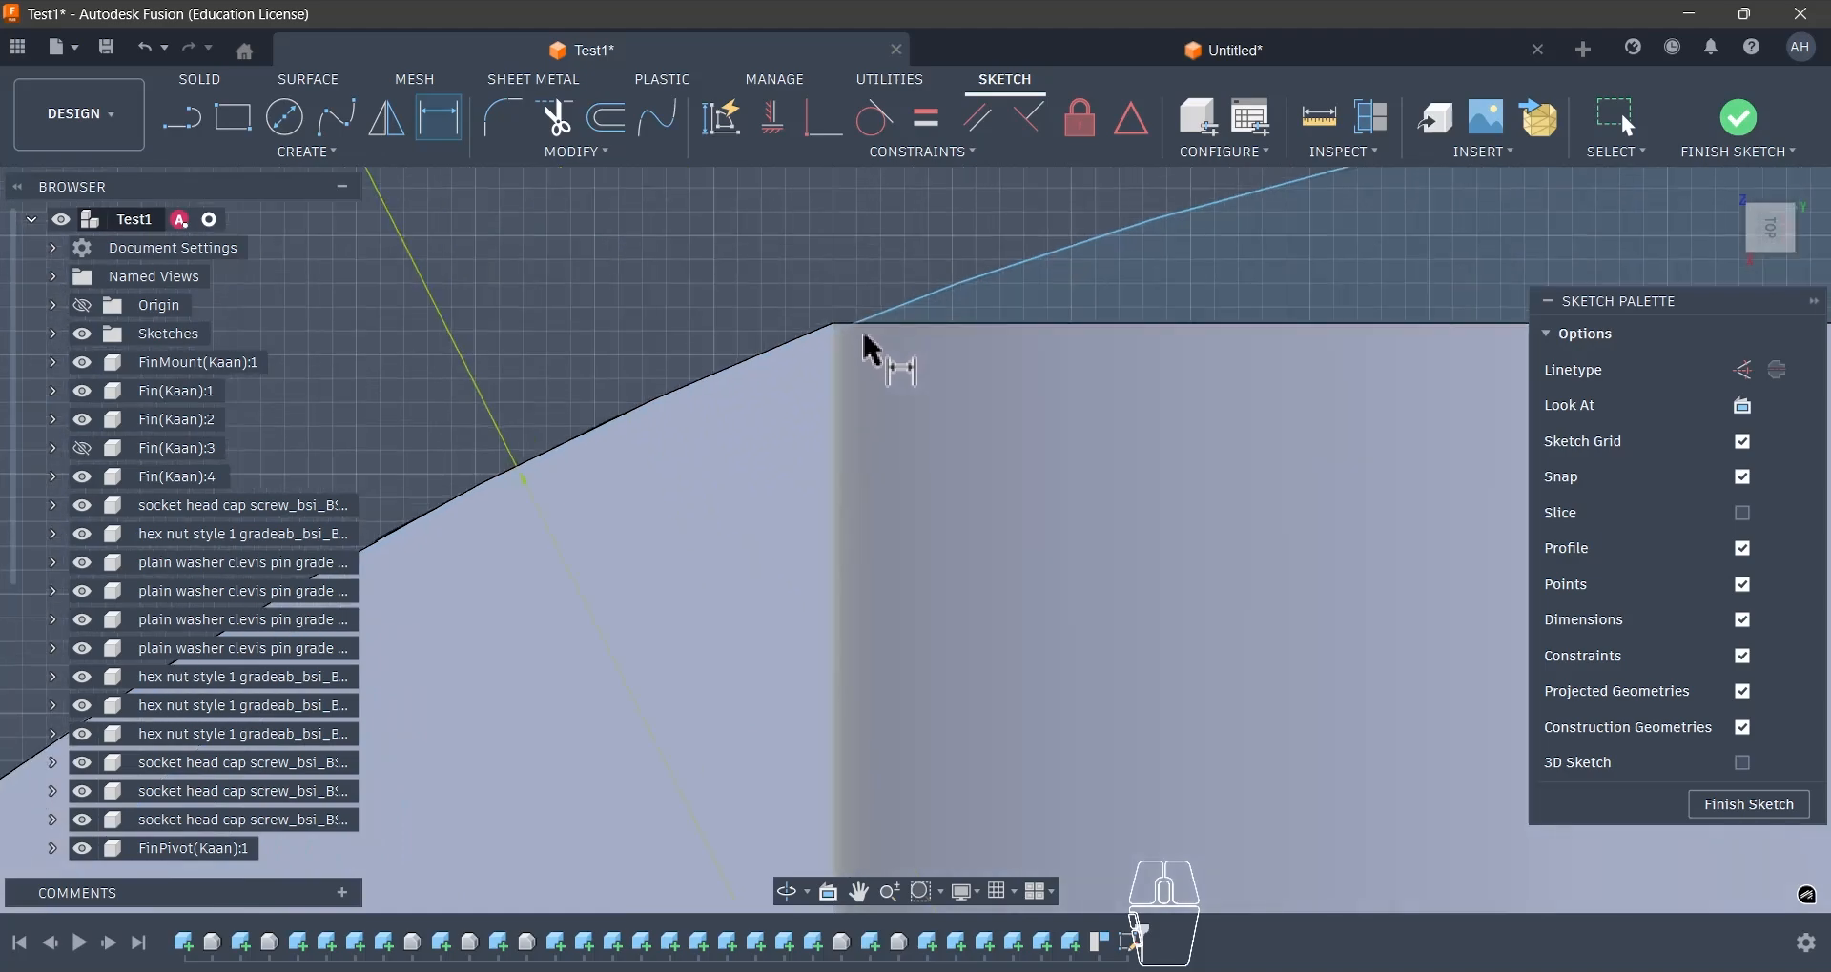
- Switch from the reference assembly to the untitled design containing the Centre Finscan sketch
{"action": "scroll", "coordinate": [980, 408], "scroll_direction": "down", "scroll_amount": 3}
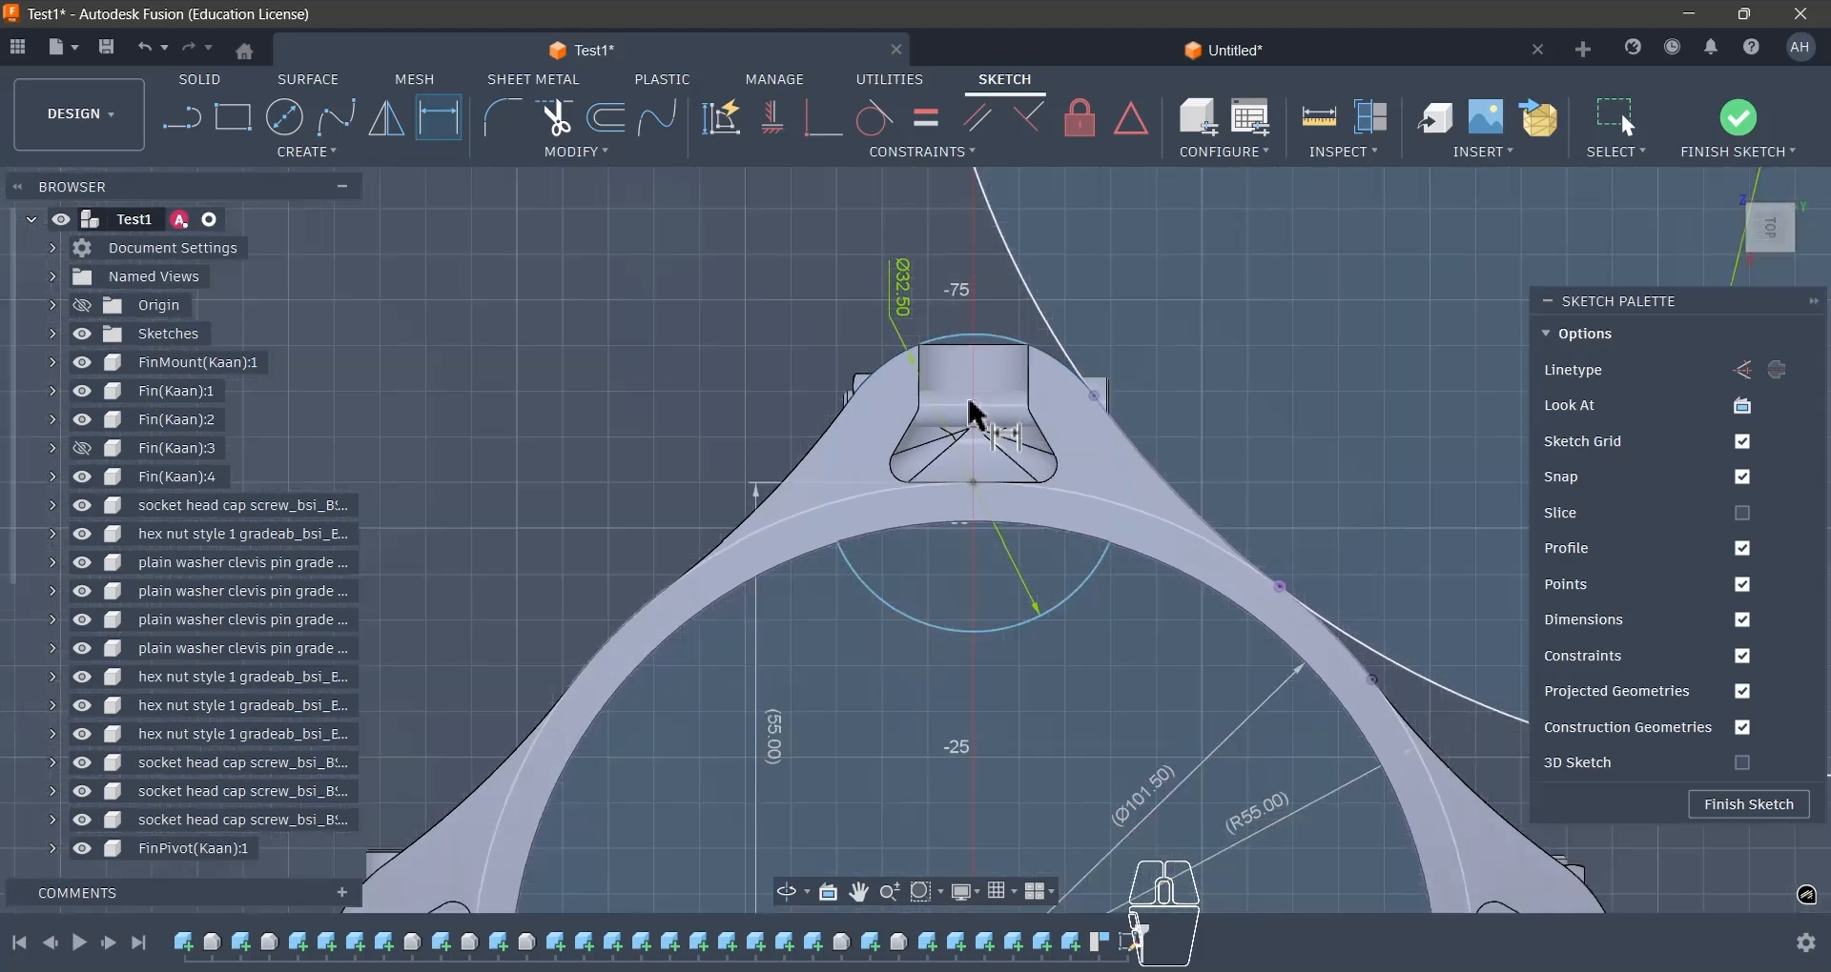
{"action": "scroll", "coordinate": [944, 393], "scroll_direction": "down", "scroll_amount": 6}
{"action": "scroll", "coordinate": [1029, 409], "scroll_direction": "up", "scroll_amount": 5}
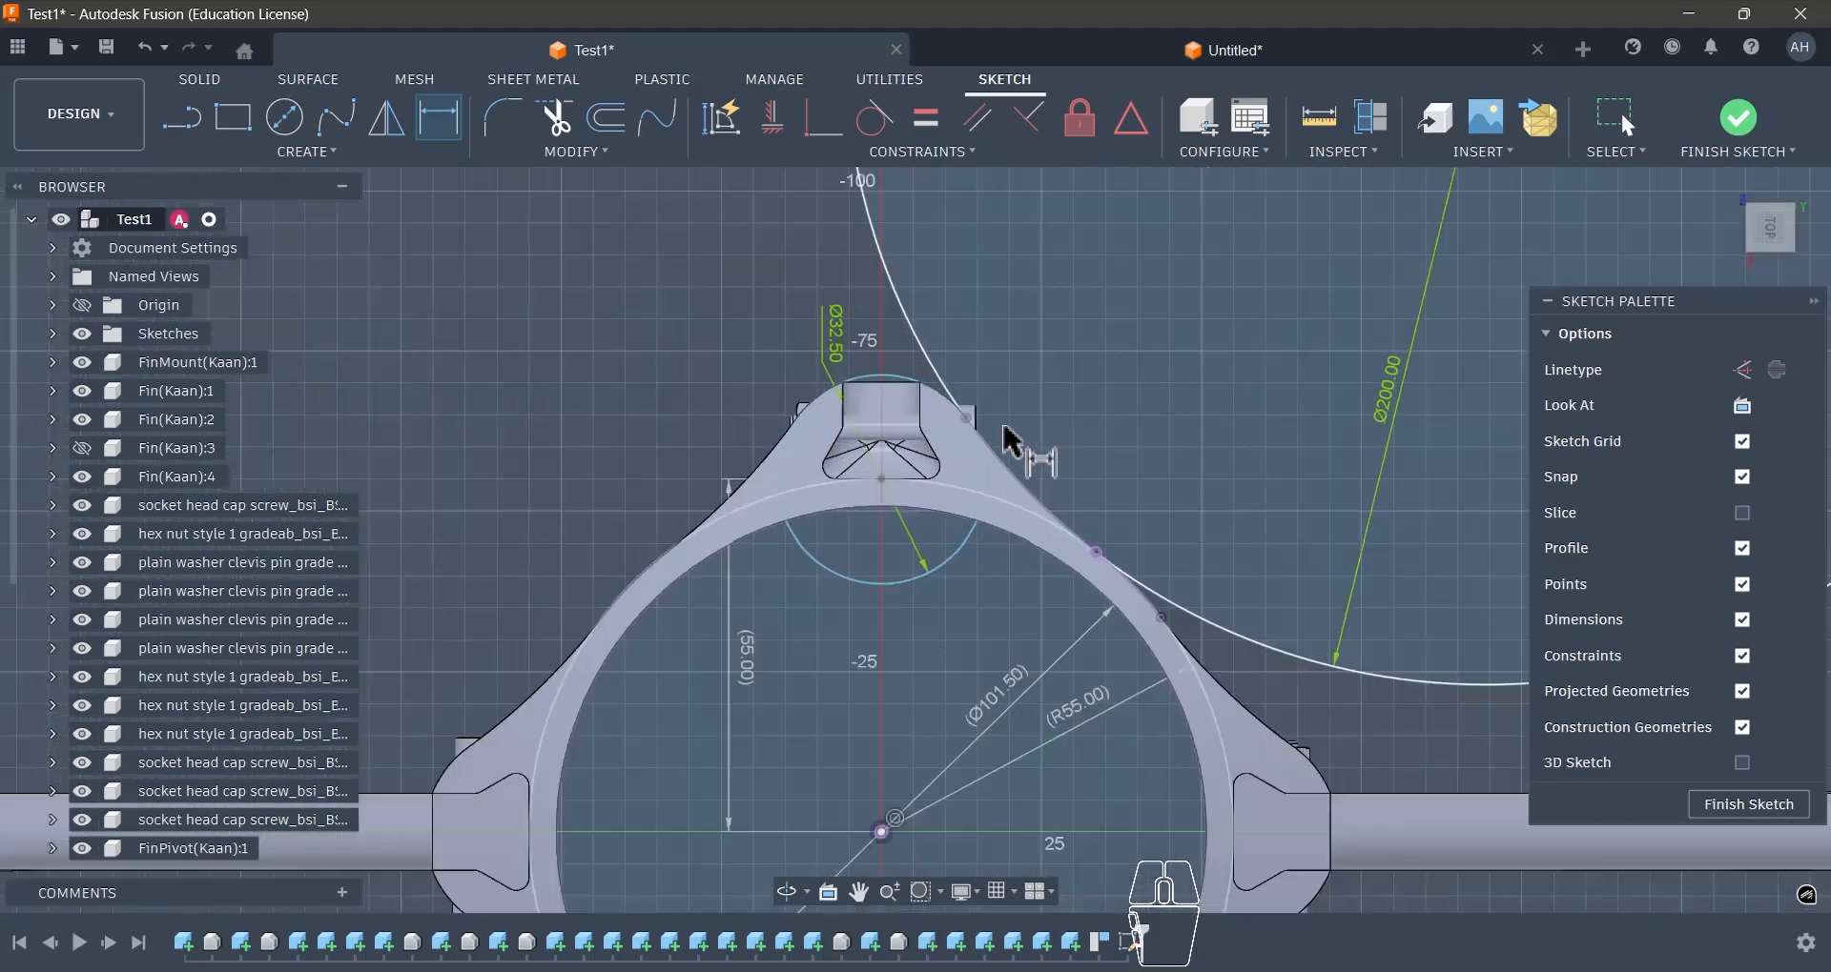
{"action": "scroll", "coordinate": [948, 483], "scroll_direction": "down", "scroll_amount": 4}
{"action": "scroll", "coordinate": [919, 592], "scroll_direction": "up", "scroll_amount": 3}
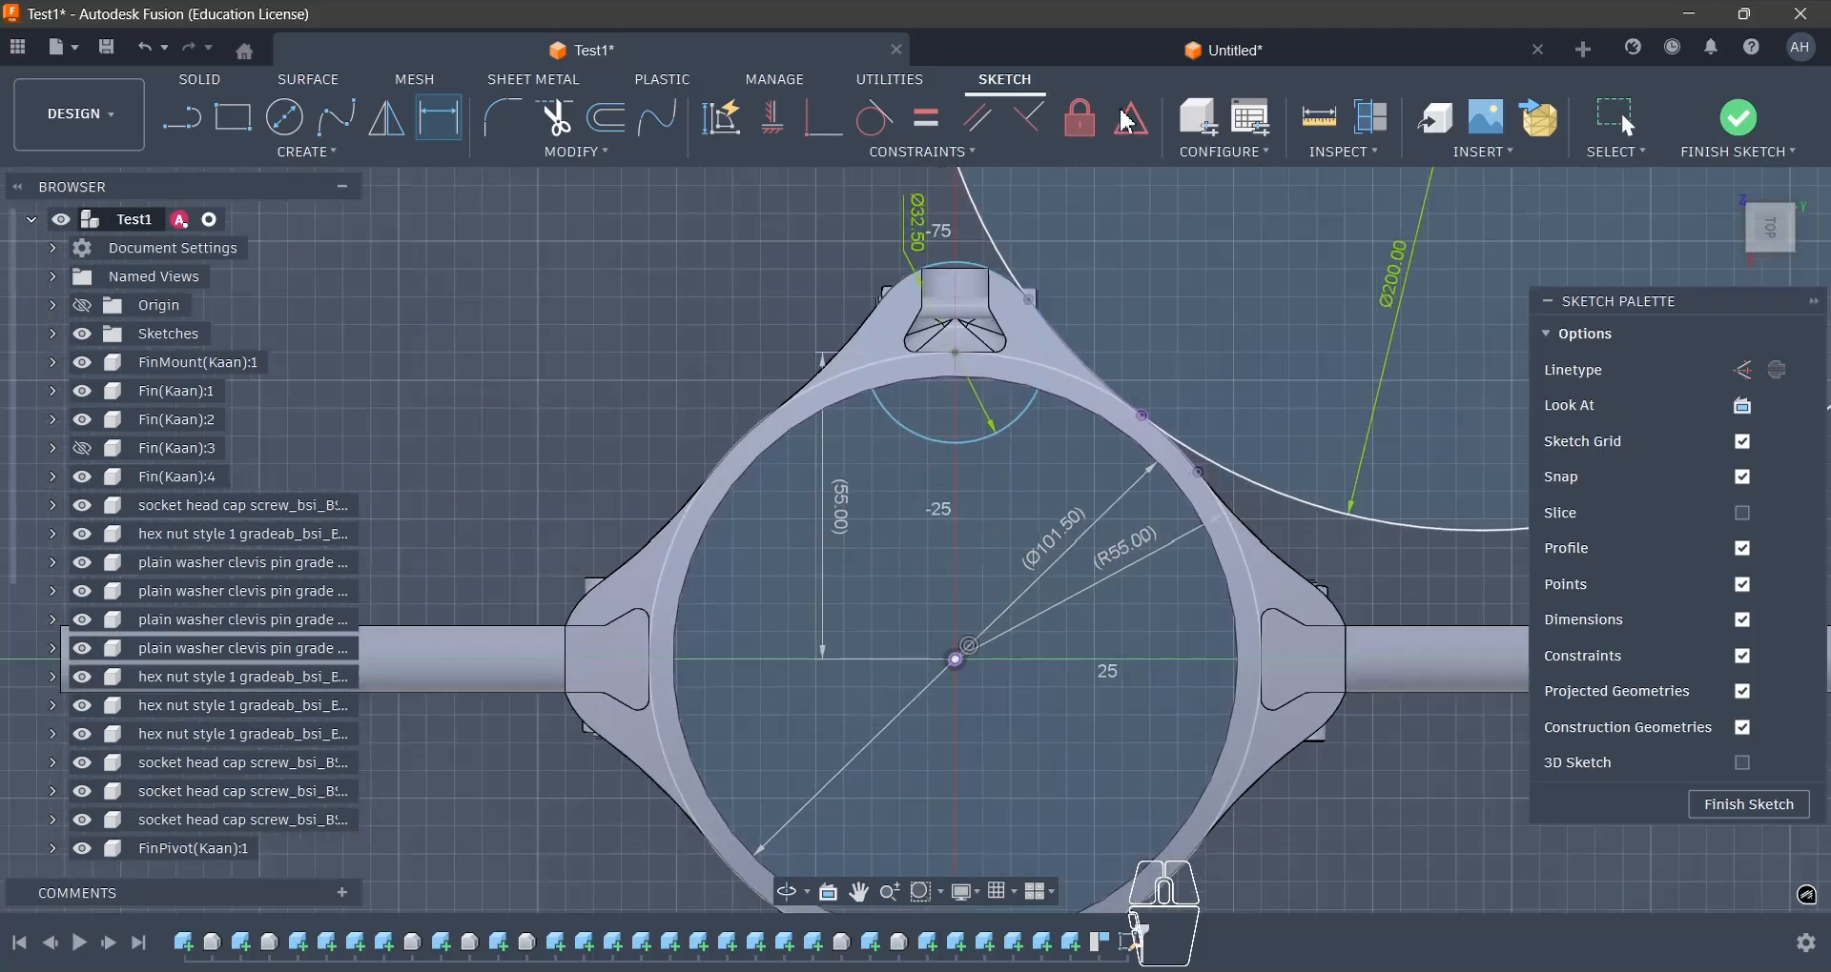
{"action": "left_click", "coordinate": [1186, 68]}
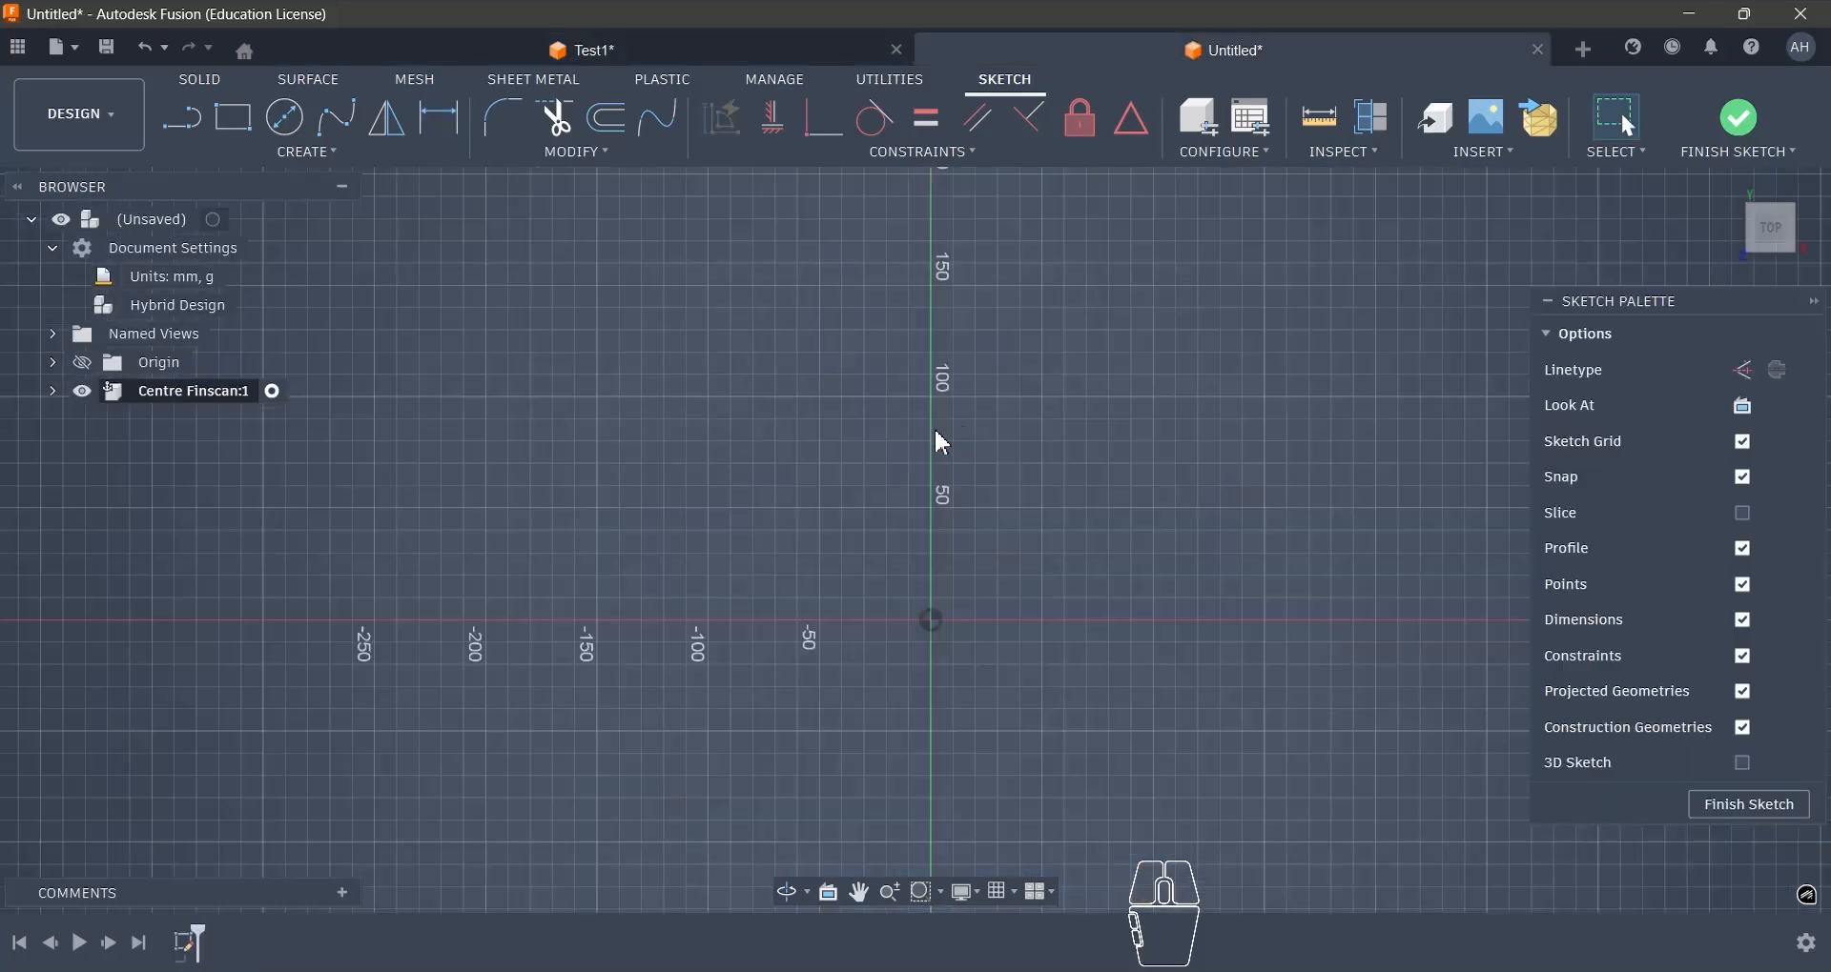
{"action": "scroll", "coordinate": [967, 383], "scroll_direction": "down", "scroll_amount": 1}
{"action": "middle_click_drag", "start_coordinate": [990, 449], "coordinate": [989, 422]}
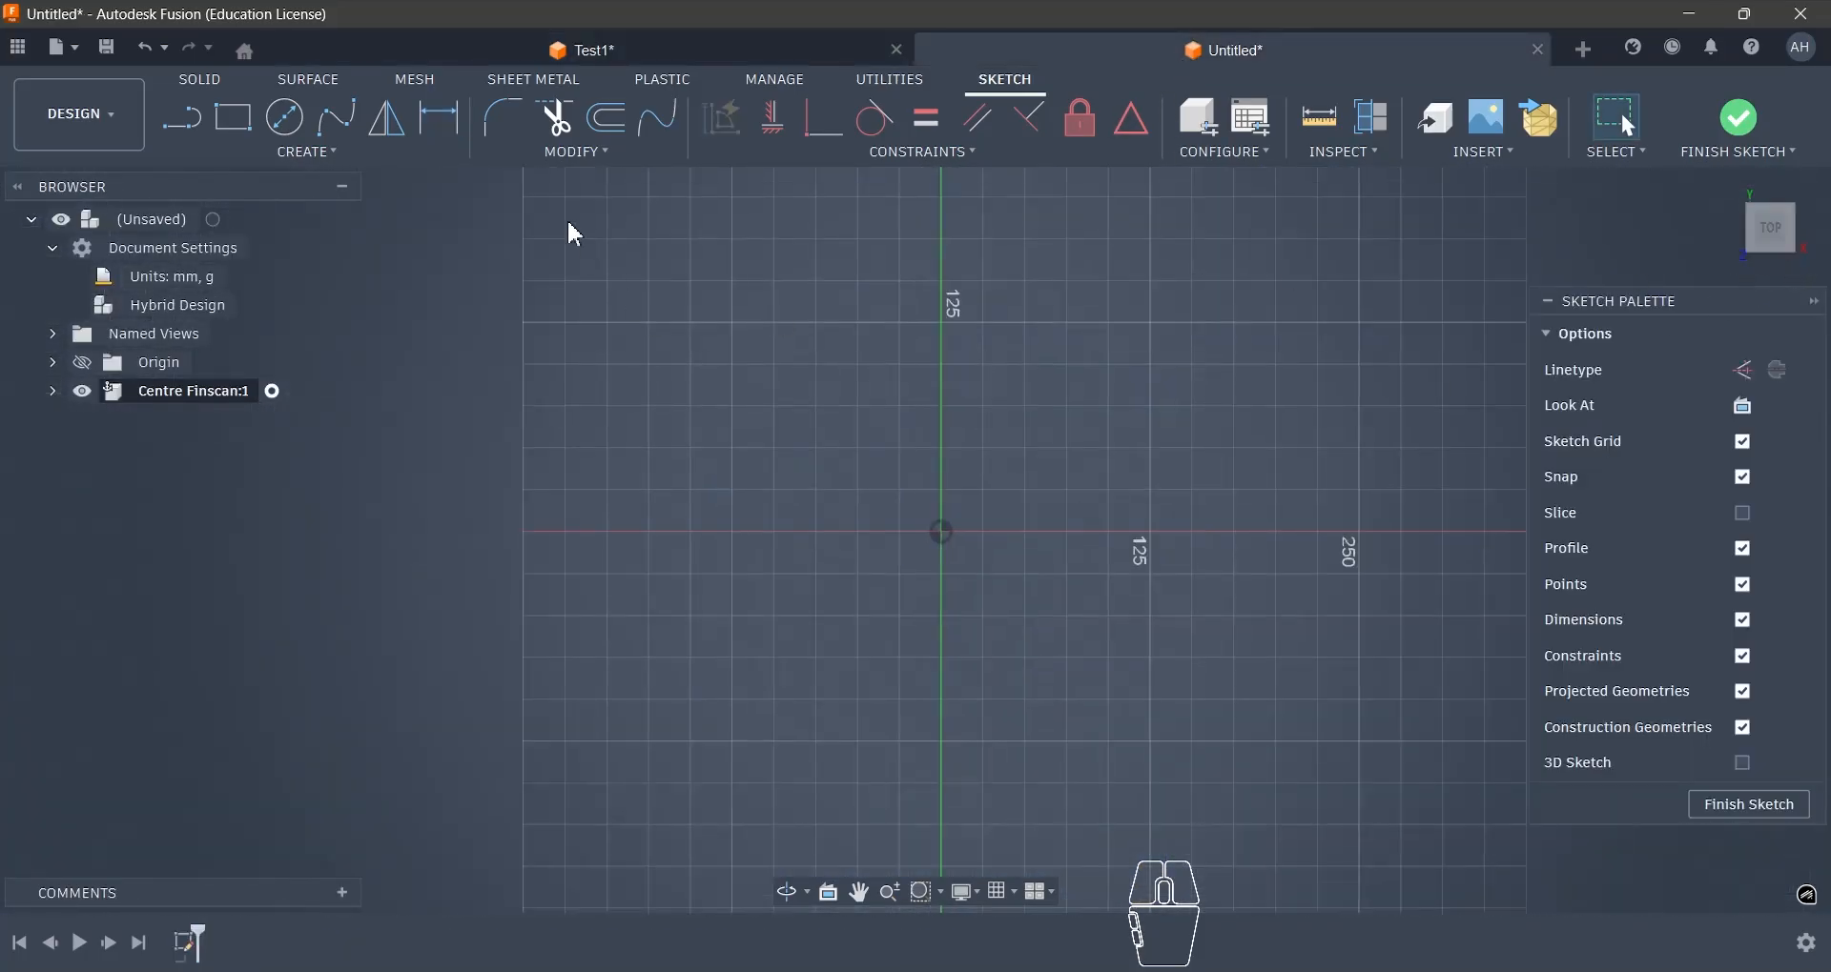
- Draw a 101.5 mm diameter circle centred on the origin for the mount's bore
{"action": "left_click", "coordinate": [284, 117]}
{"action": "left_click", "coordinate": [943, 533]}
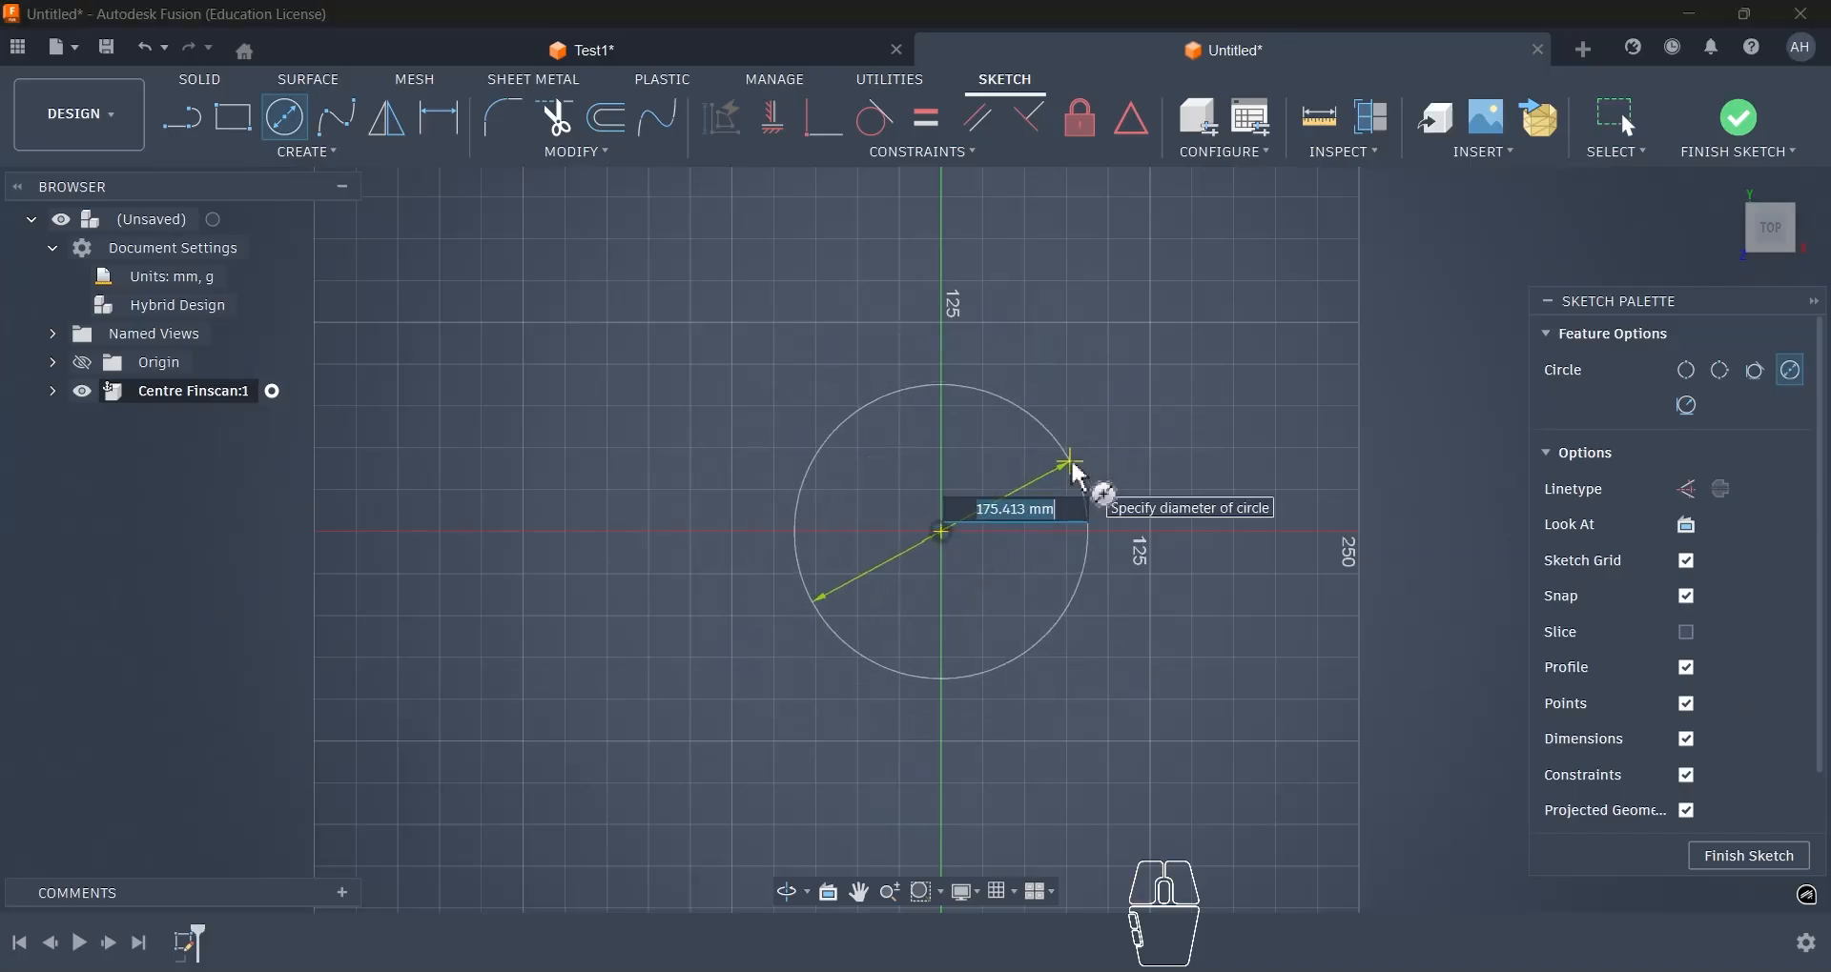
{"action": "type", "text": "101.5"}
{"action": "key", "text": "Return"}
{"action": "scroll", "coordinate": [1068, 467], "scroll_direction": "up", "scroll_amount": 3}
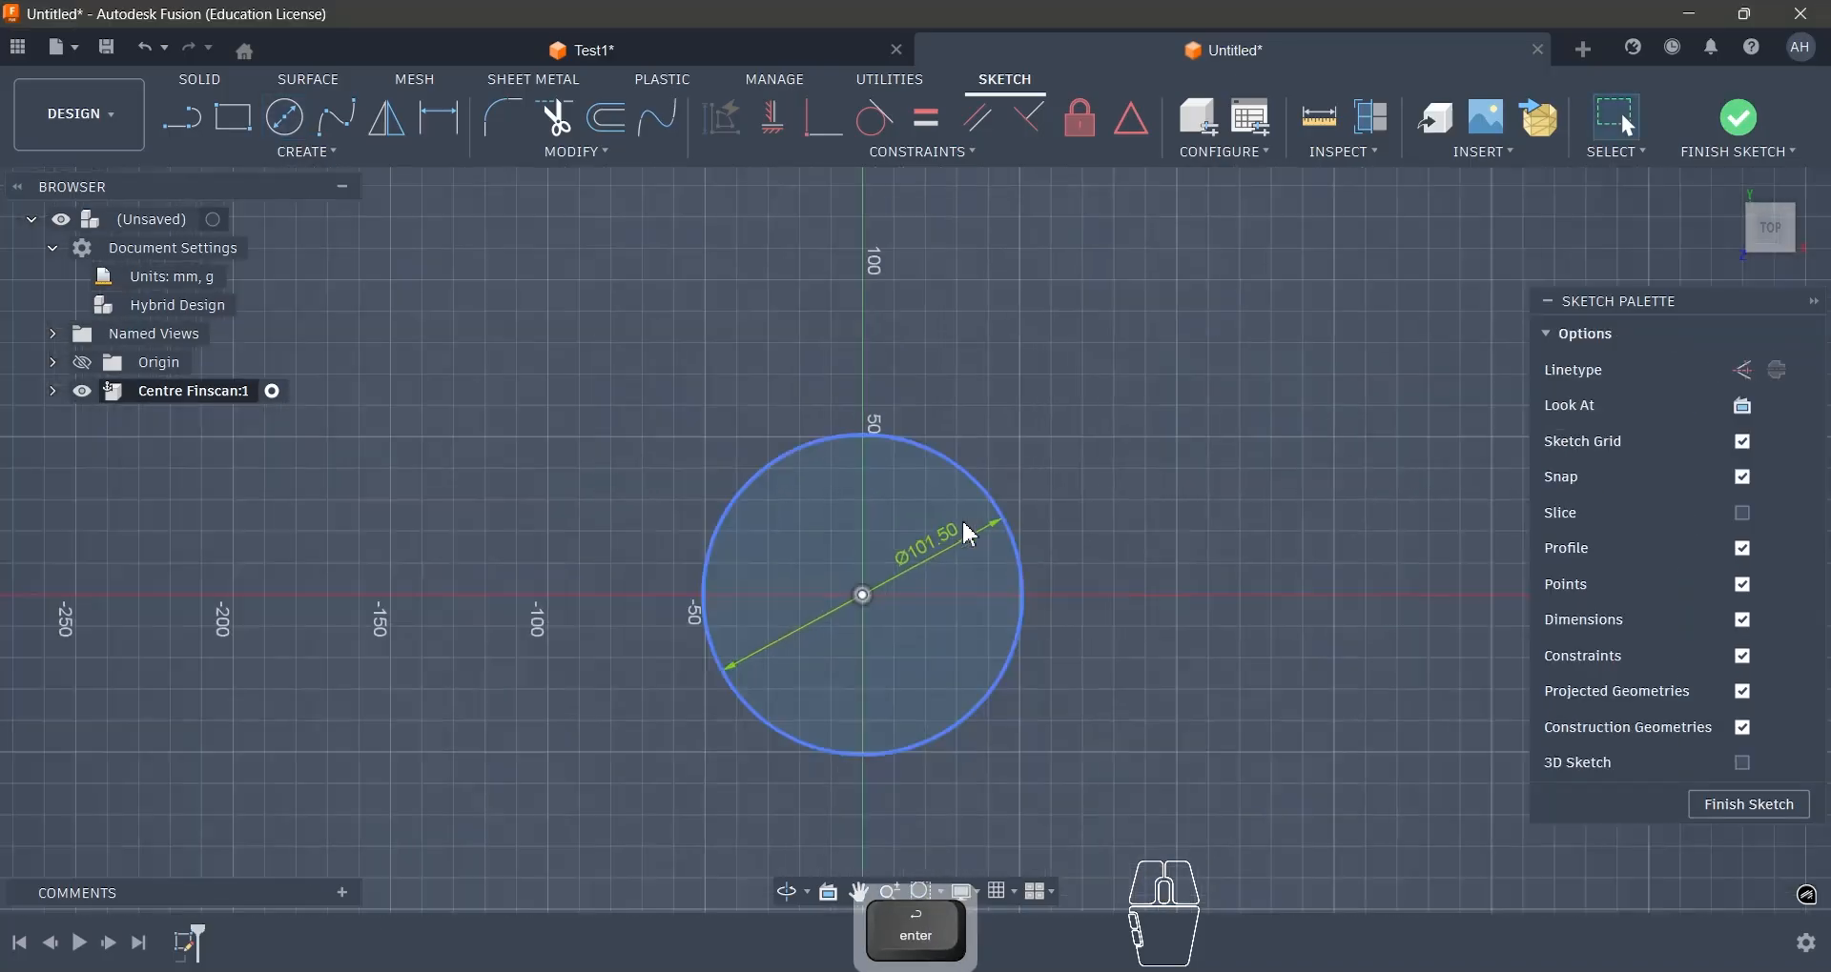
- Draw a concentric 110 mm diameter circle centred on the origin for the mount's outer wall
{"action": "left_click", "coordinate": [863, 597]}
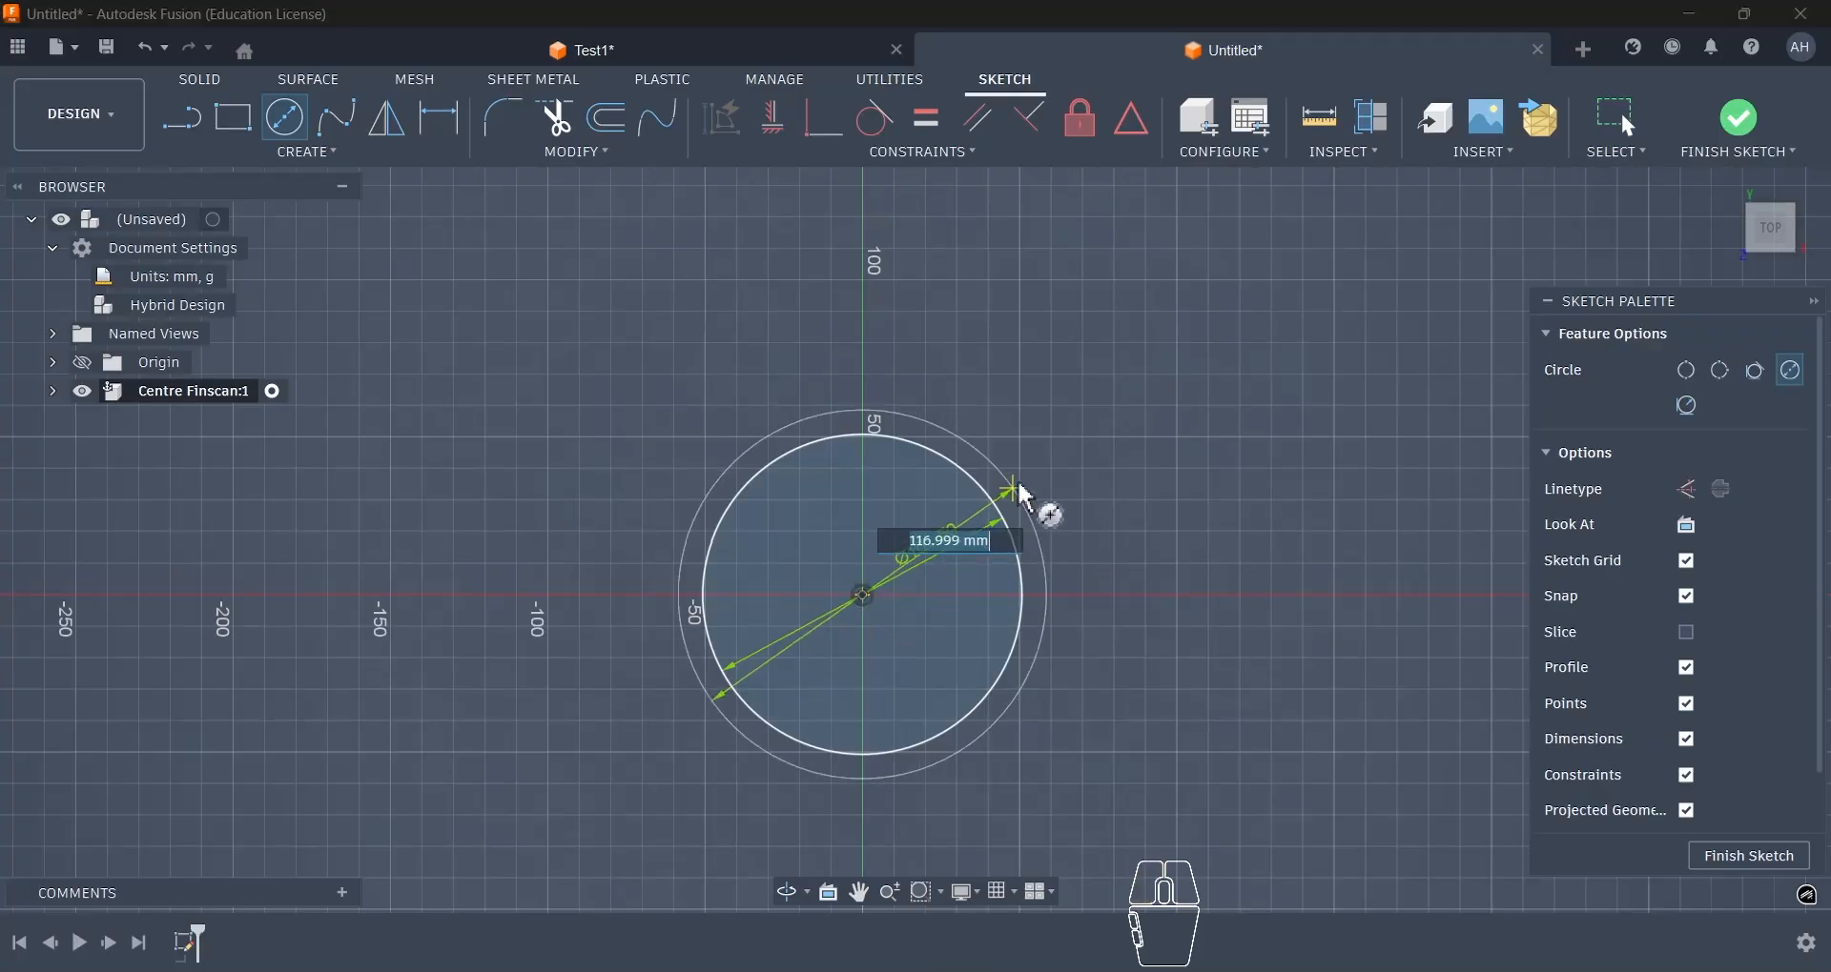
{"action": "type", "text": "55*2"}
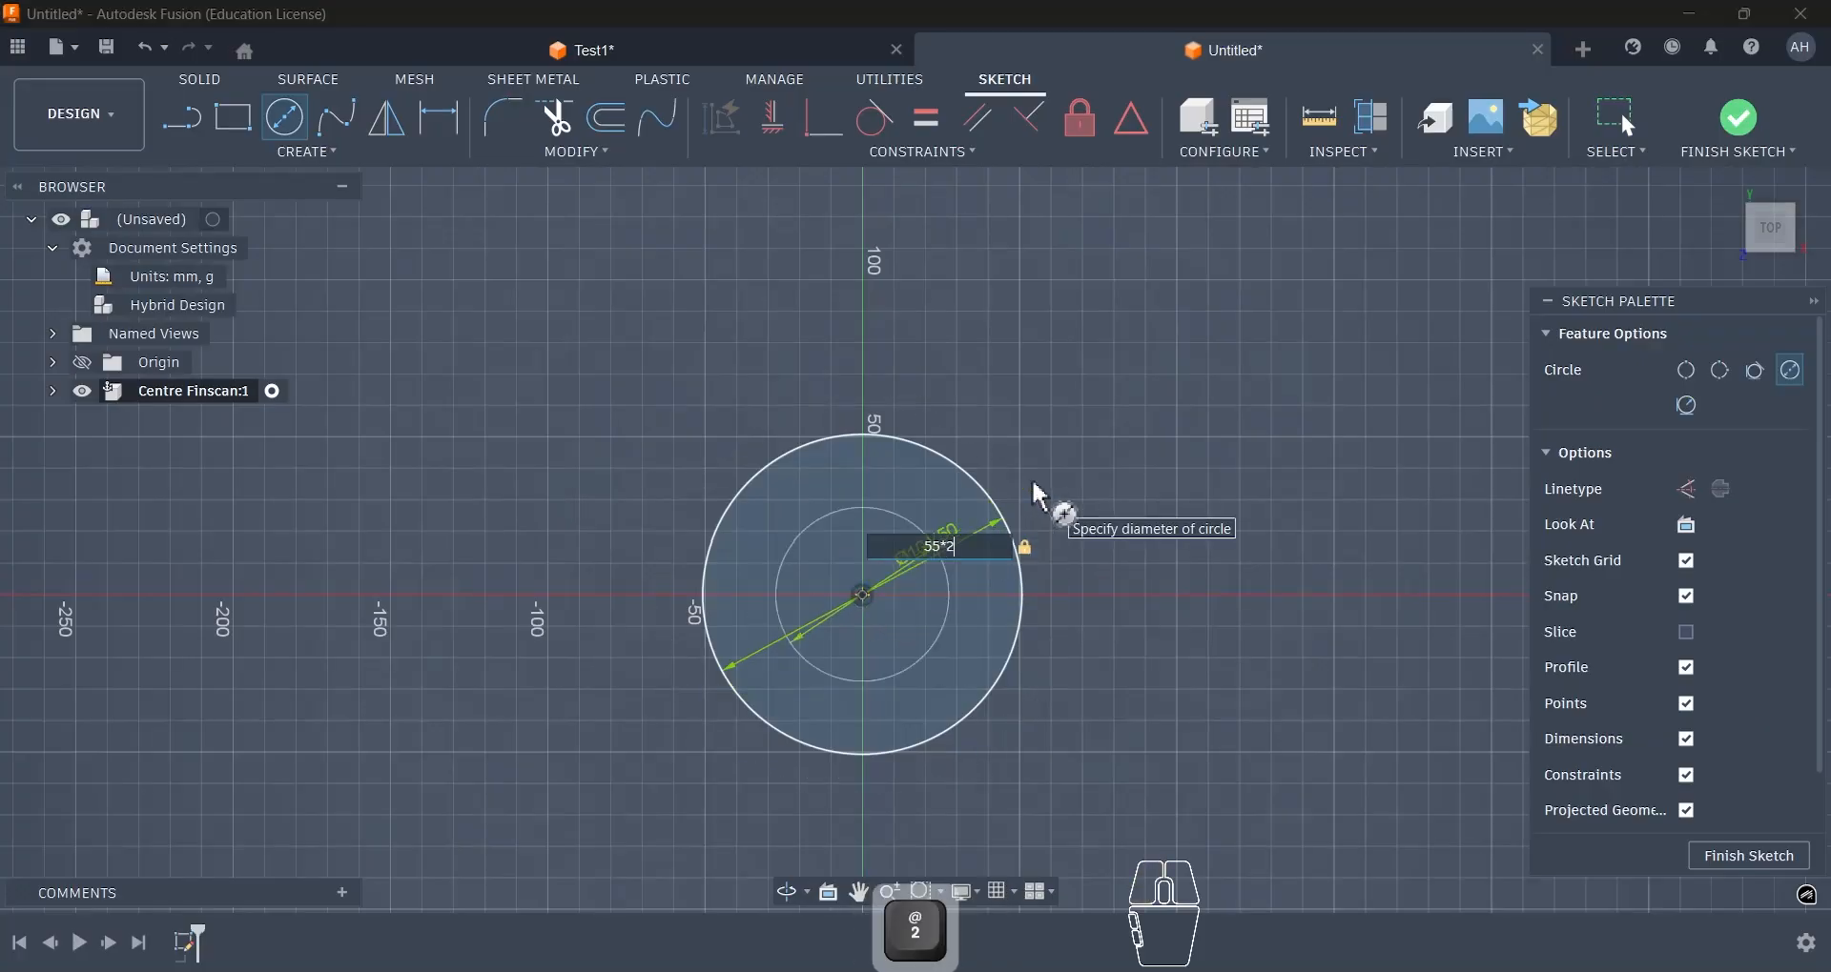
{"action": "key", "text": "Return"}
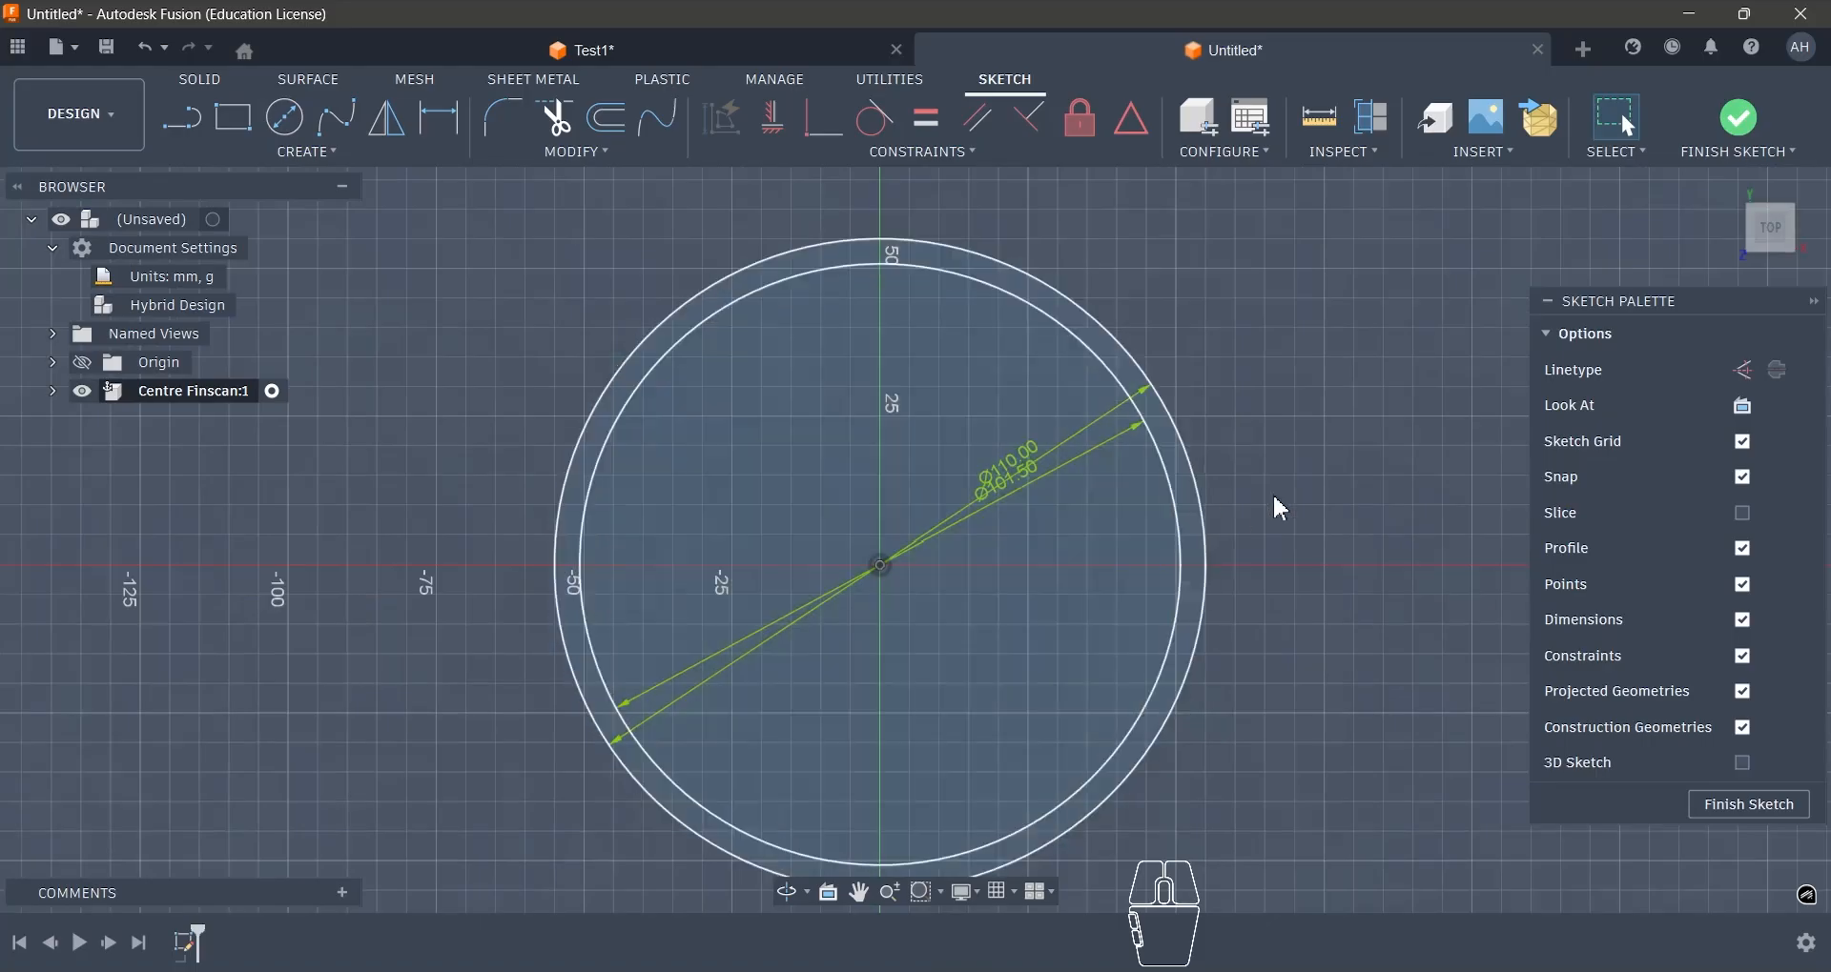
{"action": "scroll", "coordinate": [1114, 508], "scroll_direction": "down", "scroll_amount": 2}
{"action": "scroll", "coordinate": [574, 559], "scroll_direction": "up", "scroll_amount": 2}
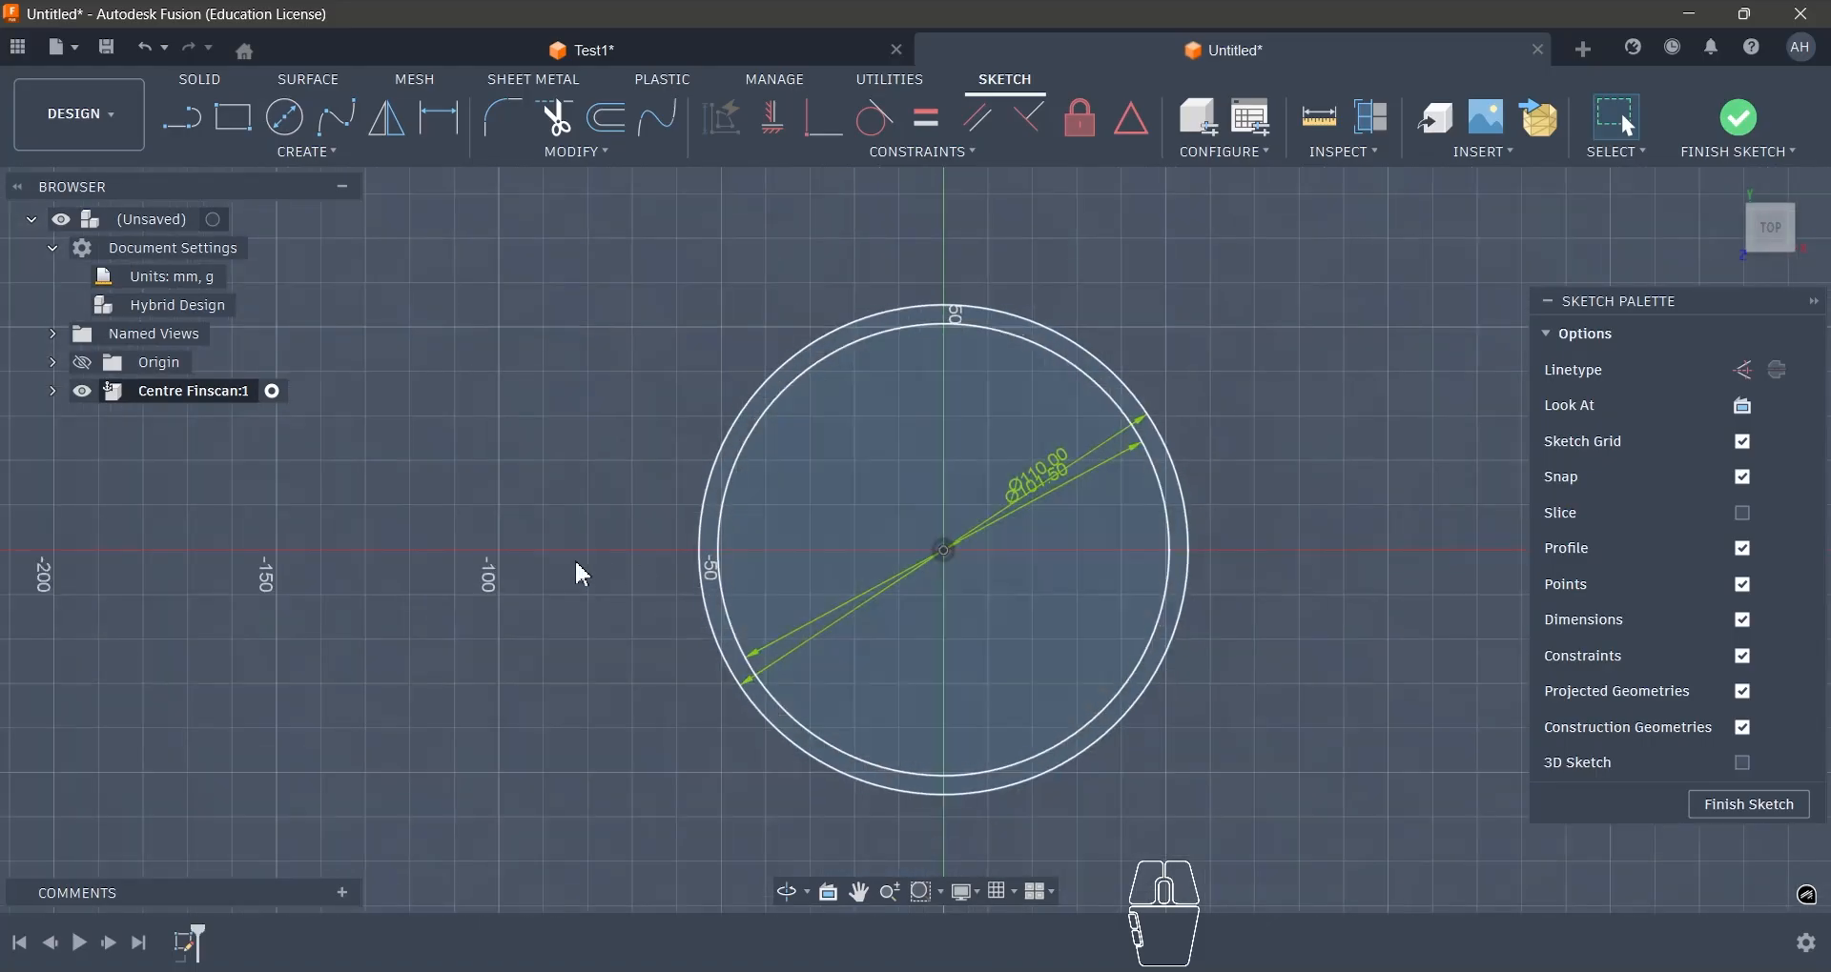
{"action": "left_click", "coordinate": [284, 117]}
{"action": "scroll", "coordinate": [760, 601], "scroll_direction": "down", "scroll_amount": 3}
{"action": "scroll", "coordinate": [972, 382], "scroll_direction": "up", "scroll_amount": 3}
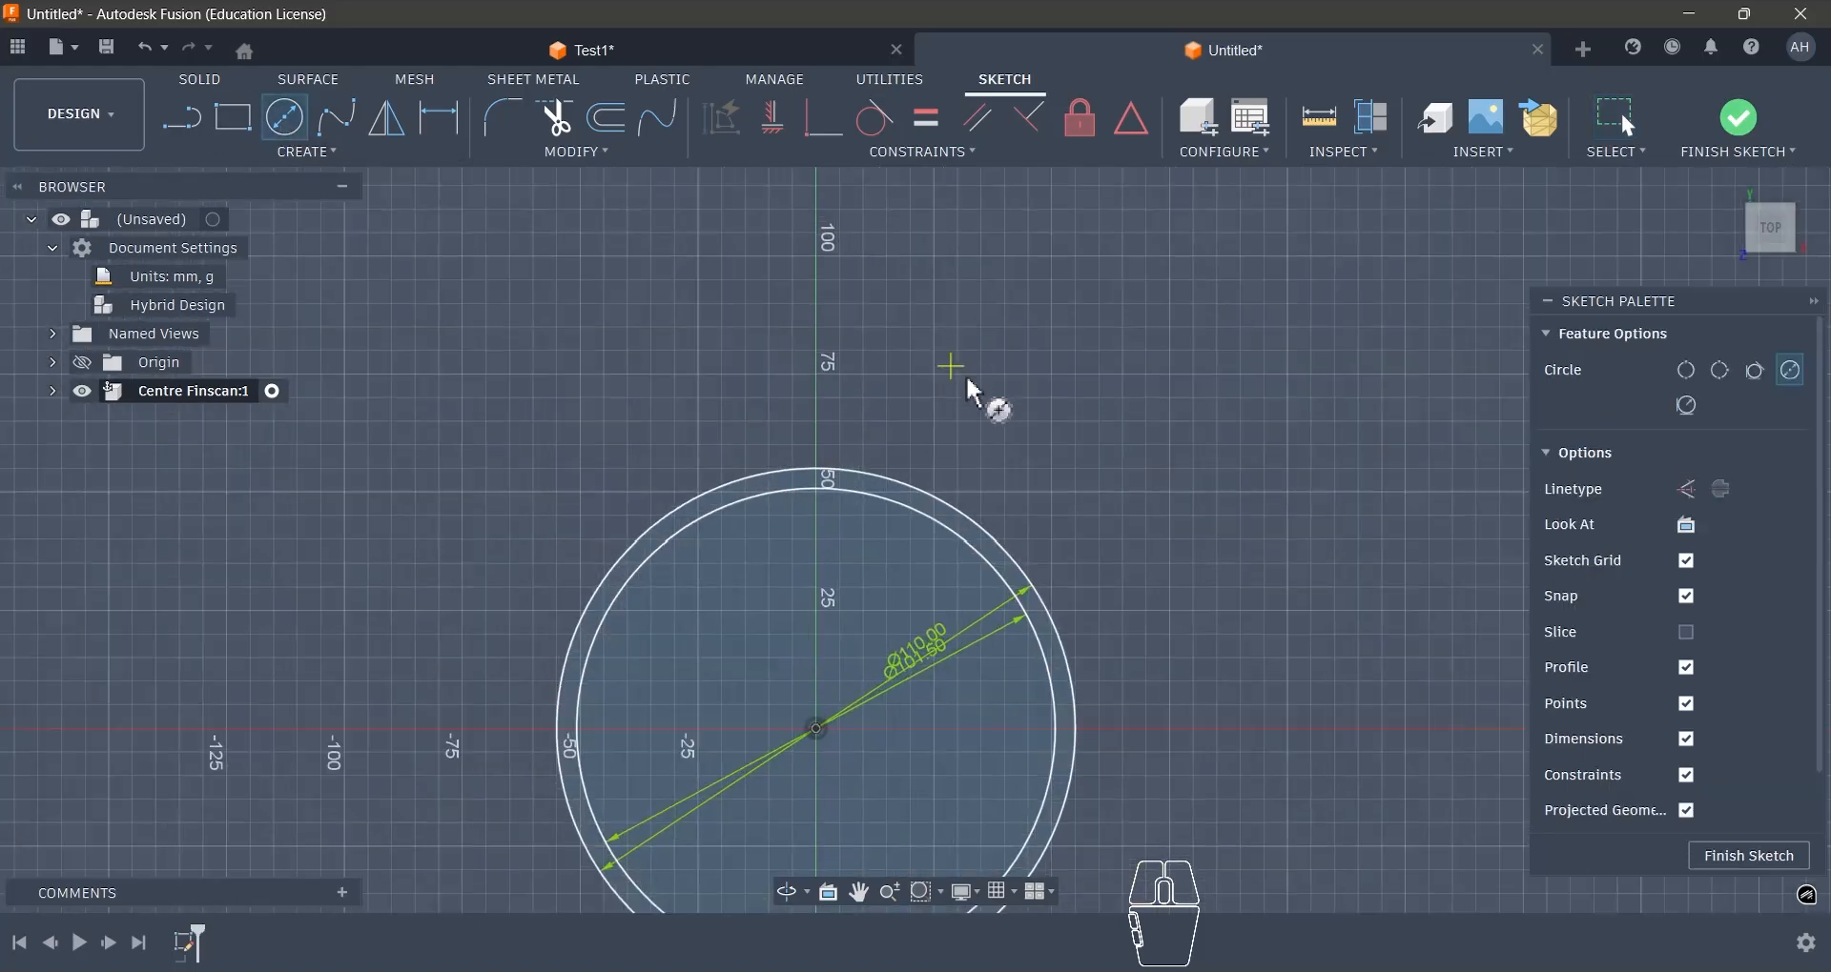
{"action": "left_click", "coordinate": [1053, 310]}
- Draw a three-point arc above and to the right of the circles, bulging toward the circle centre
{"action": "left_click", "coordinate": [296, 155]}
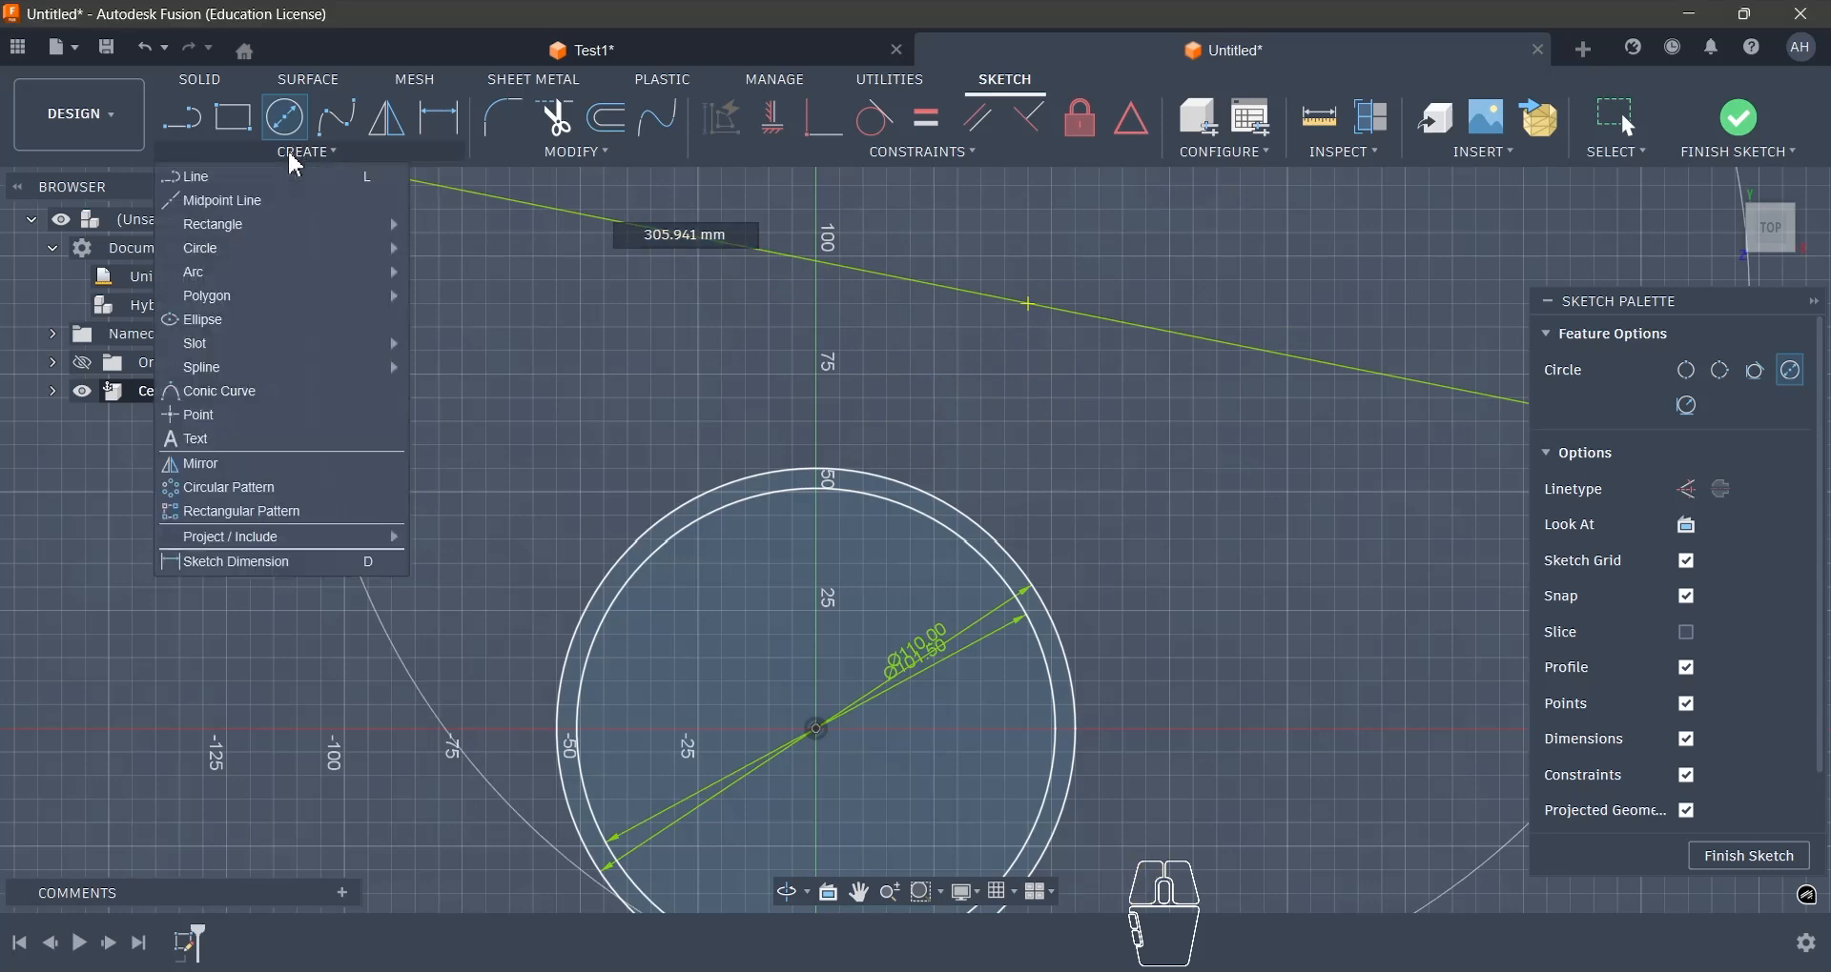
{"action": "mouse_move", "coordinate": [267, 271]}
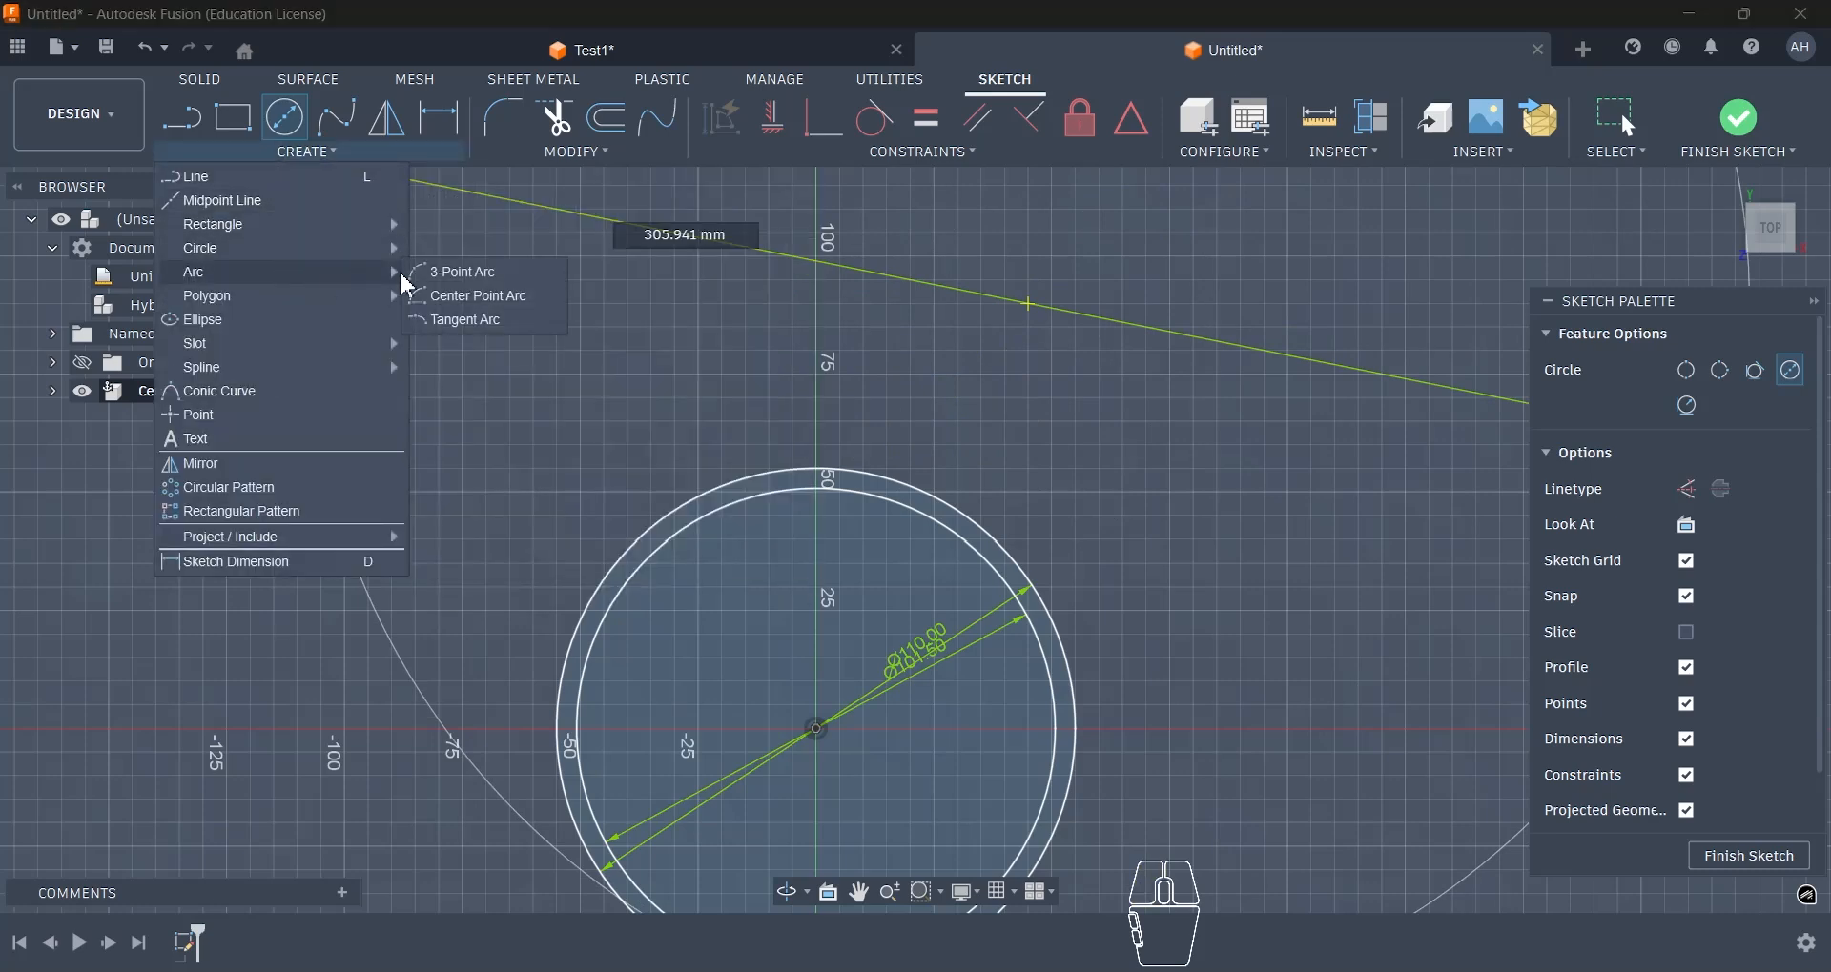
{"action": "left_click", "coordinate": [436, 276]}
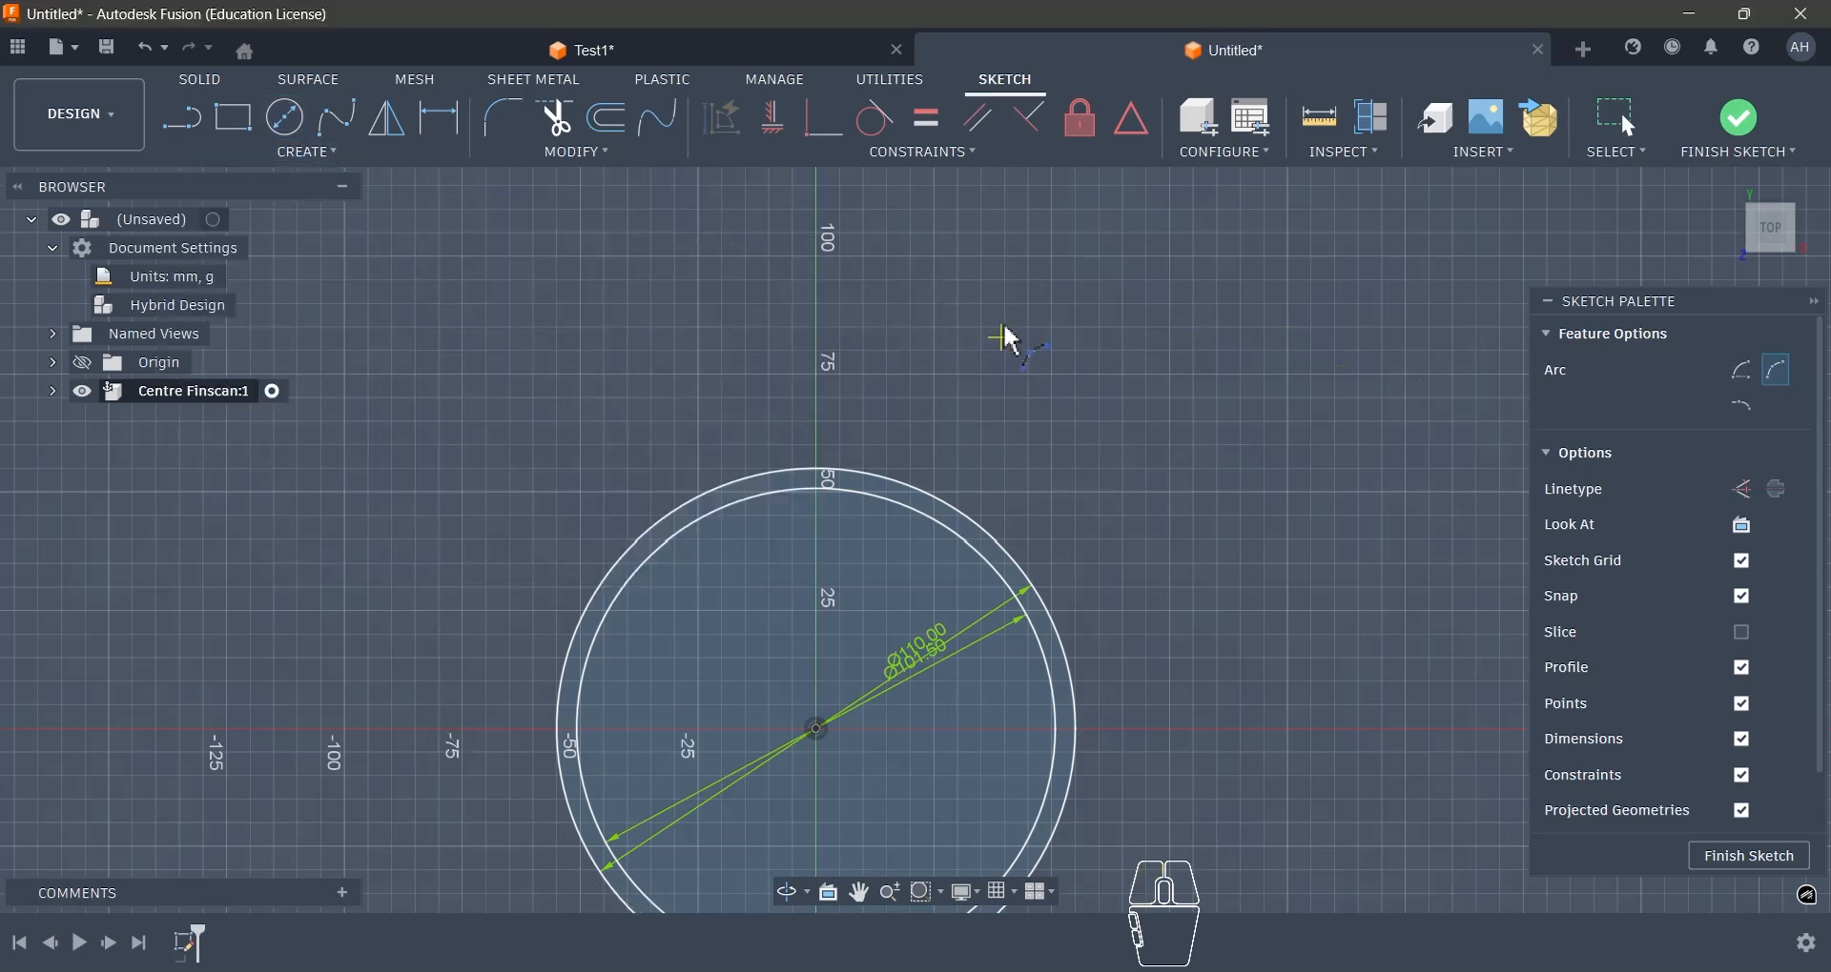
{"action": "left_click", "coordinate": [953, 312]}
{"action": "left_click", "coordinate": [1070, 436]}
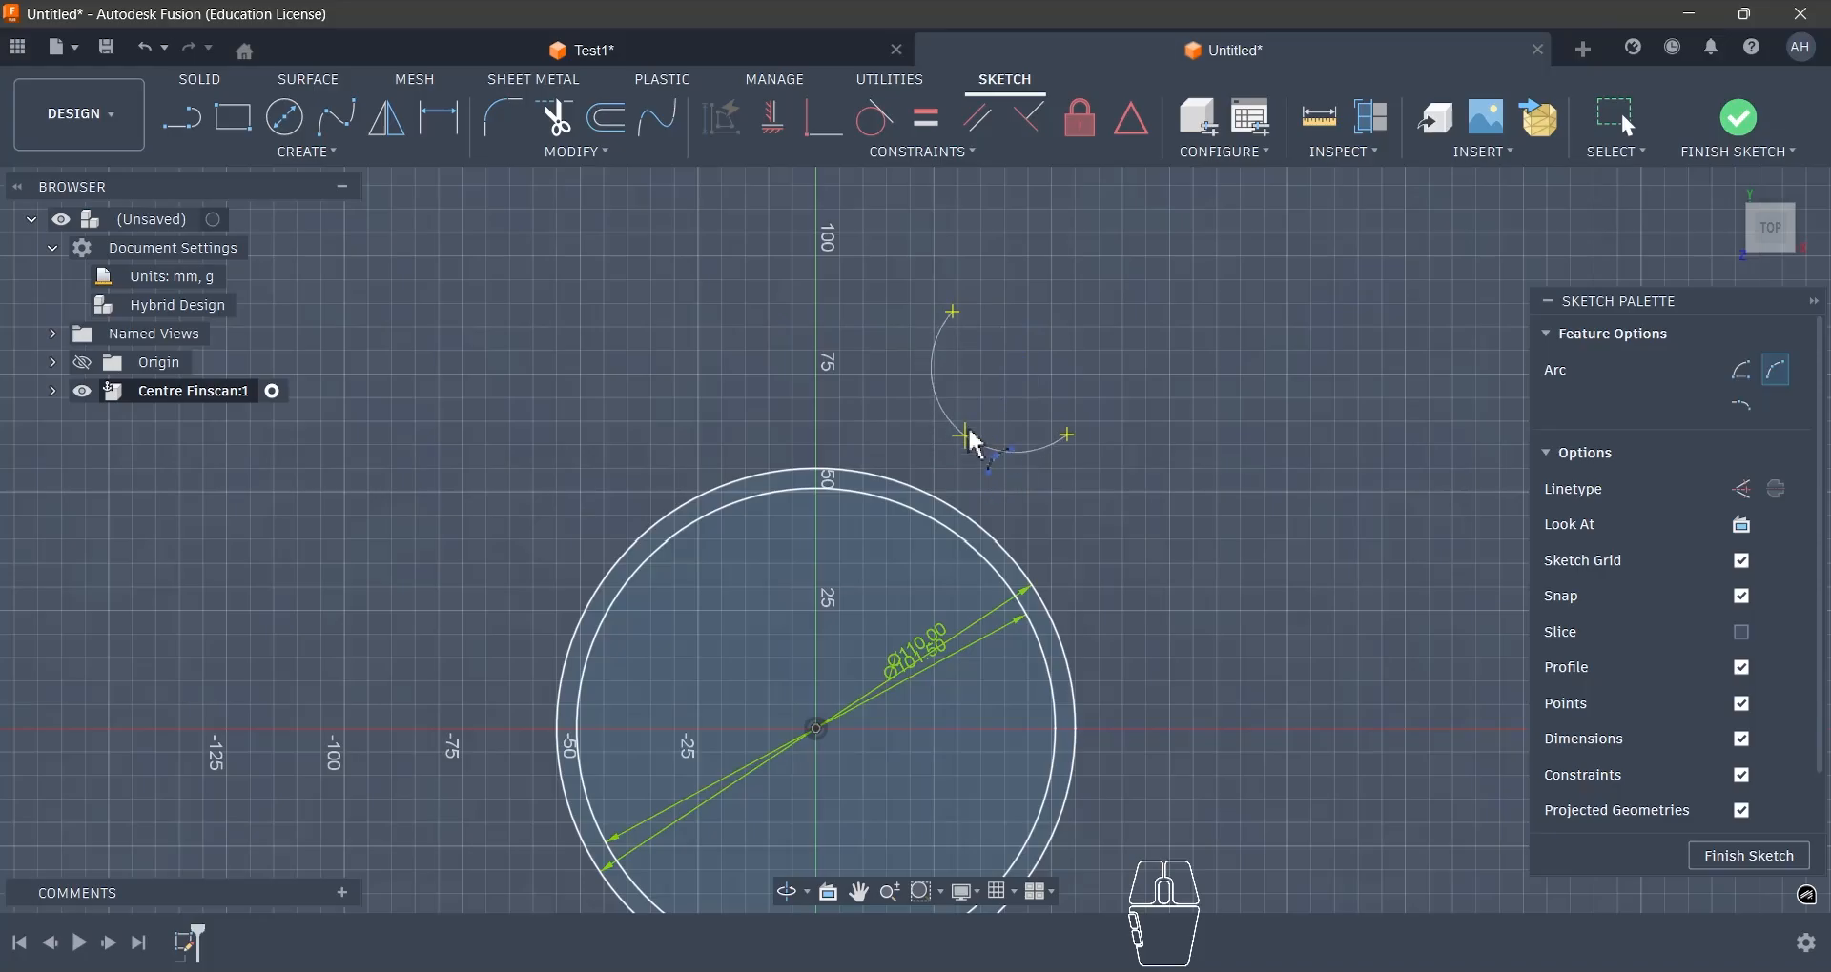
{"action": "key", "text": "Escape"}
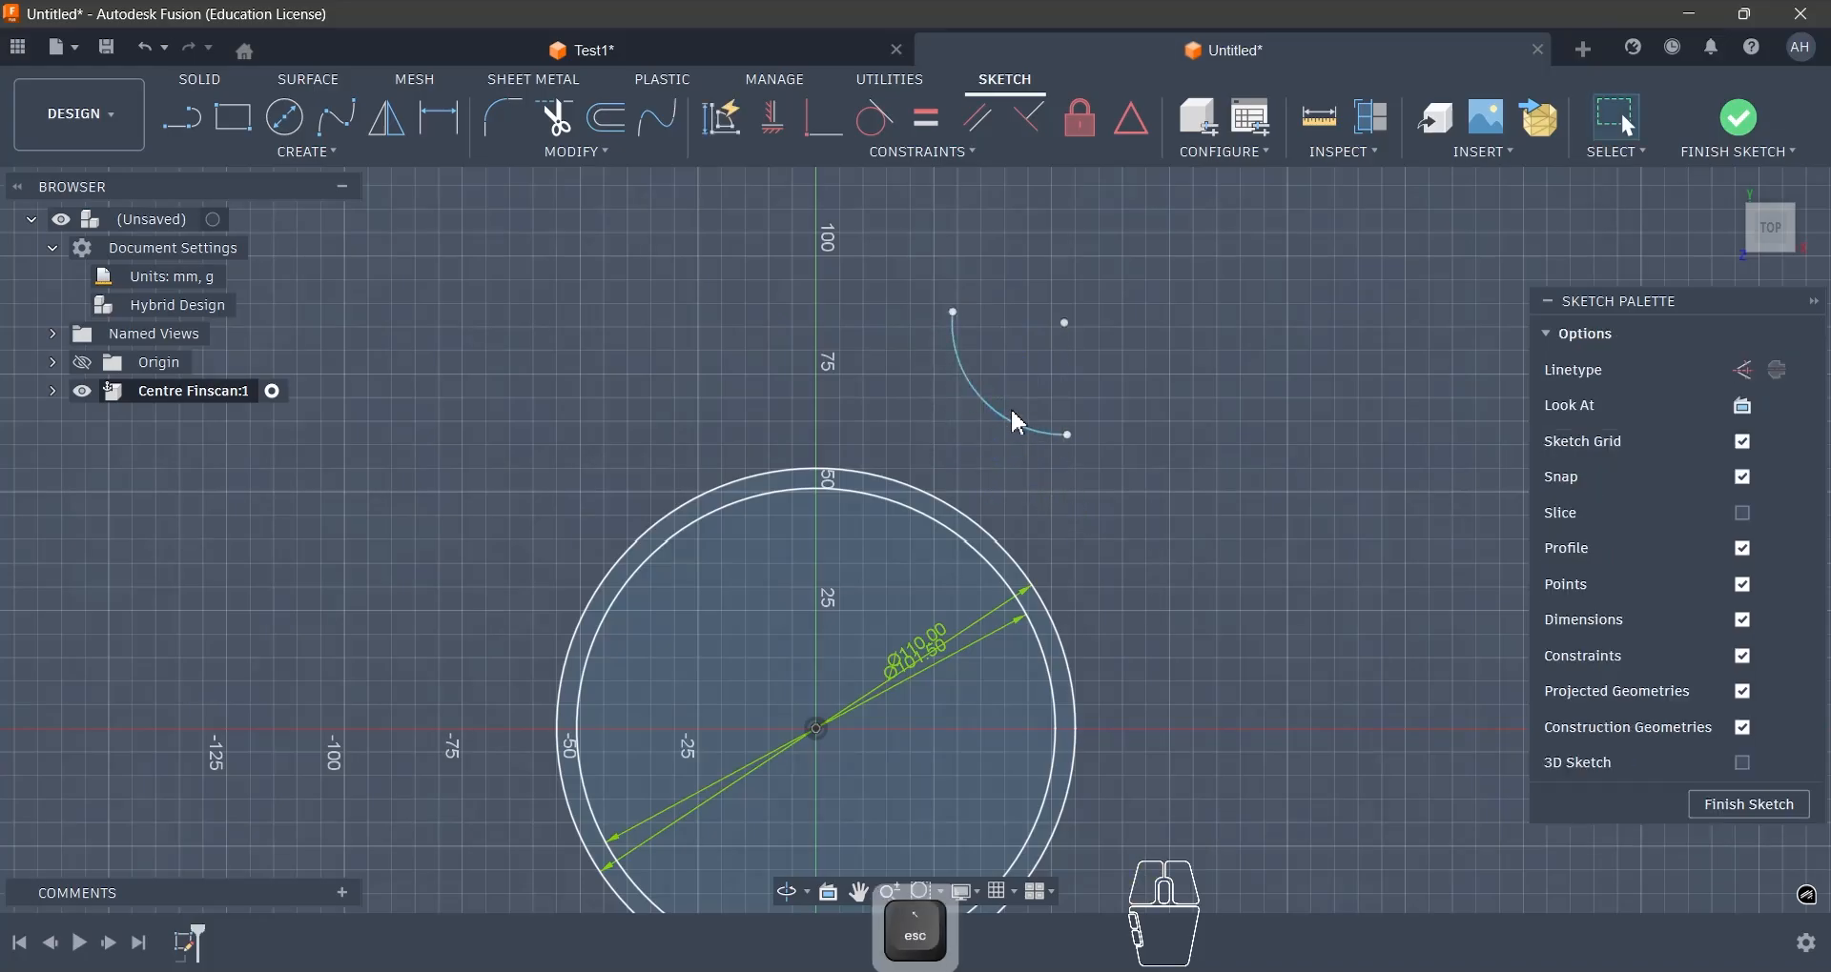
- Dimension the concave arc with a 100 mm radius
{"action": "key", "text": "d"}
{"action": "left_click", "coordinate": [999, 412]}
{"action": "left_click", "coordinate": [1015, 375]}
{"action": "type", "text": "100"}
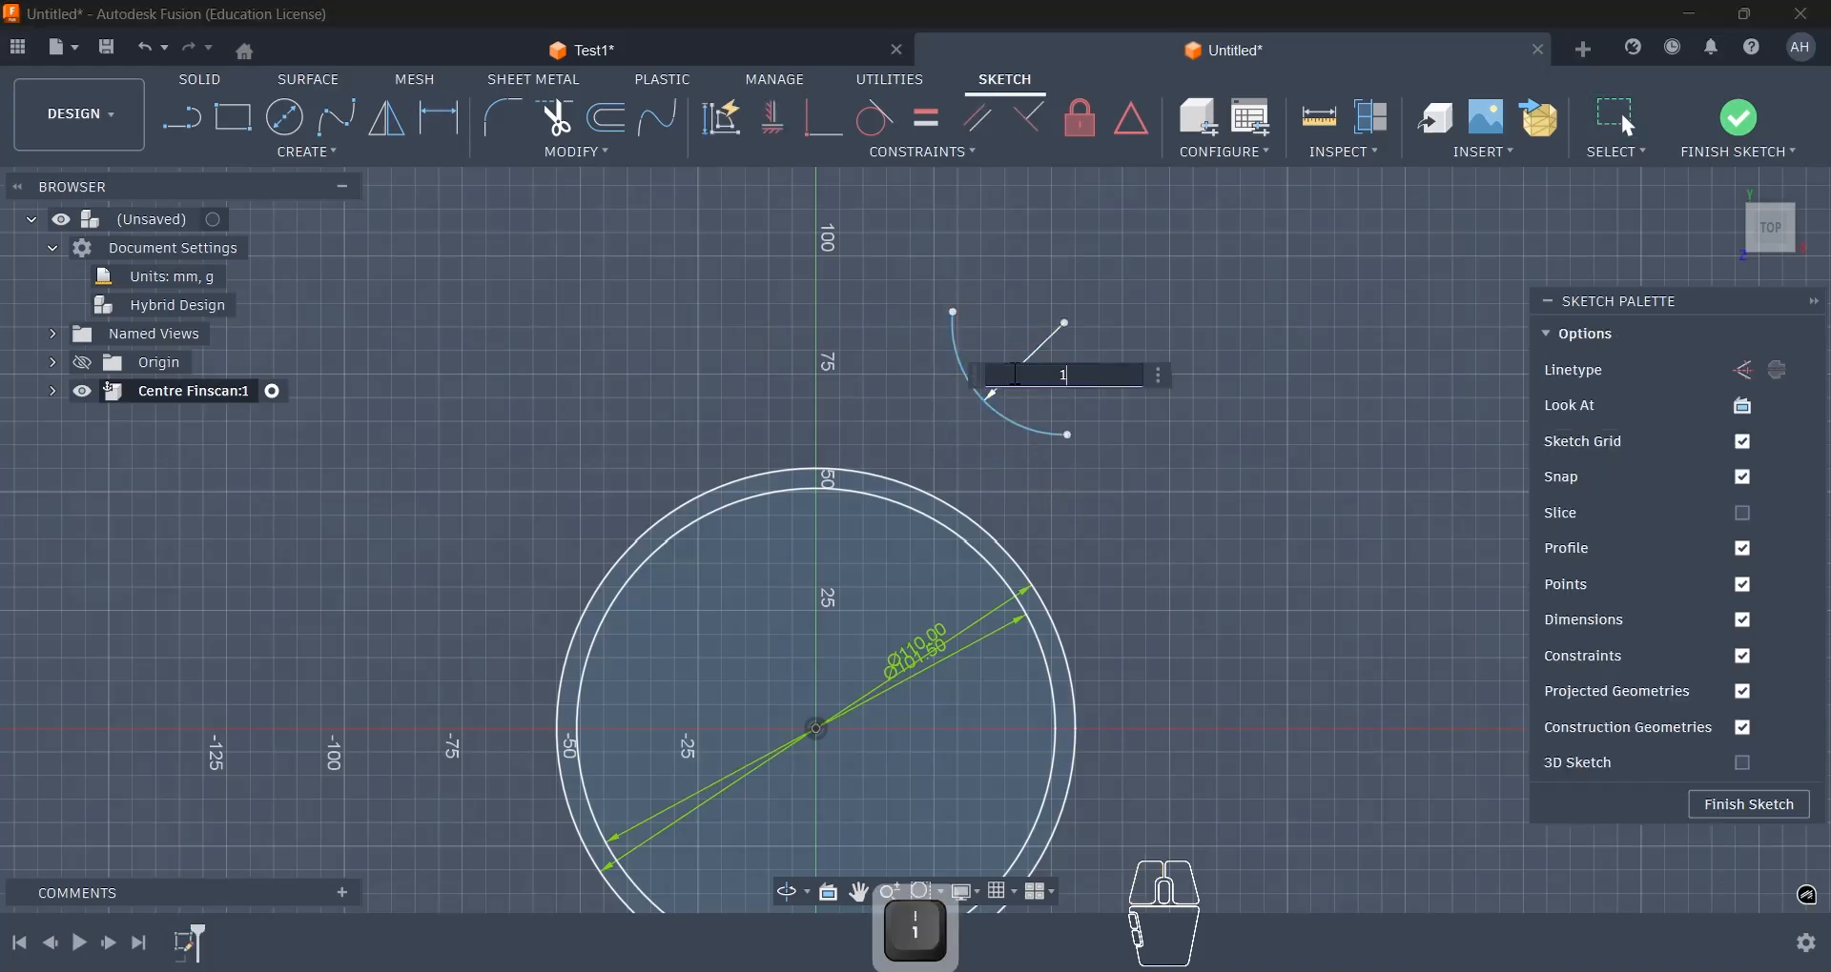
{"action": "key", "text": "Return"}
{"action": "key", "text": "Escape"}
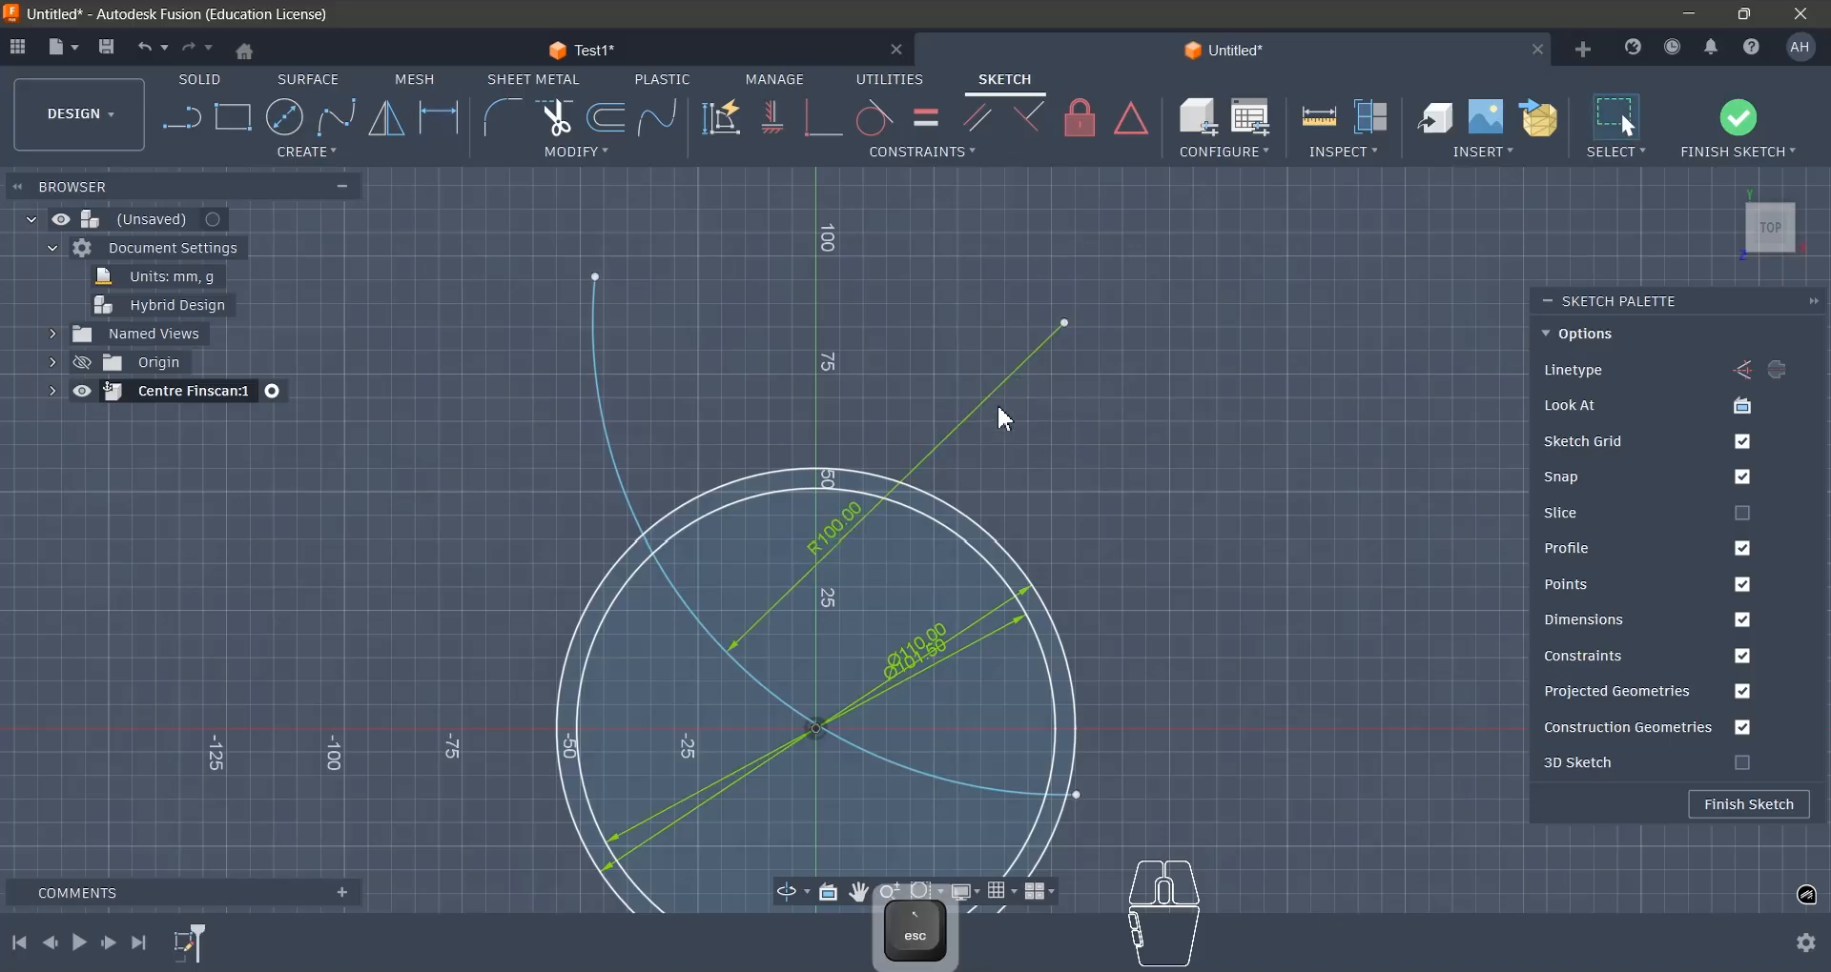
- Shorten the 100 mm radius arc at its upper end and move it clear above the two circles
{"action": "mouse_move", "coordinate": [600, 283]}
{"action": "left_mouse_down"}
{"action": "mouse_move", "coordinate": [838, 327]}
{"action": "mouse_move", "coordinate": [817, 499]}
{"action": "mouse_move", "coordinate": [809, 381]}
{"action": "mouse_move", "coordinate": [820, 391]}
{"action": "left_mouse_up"}
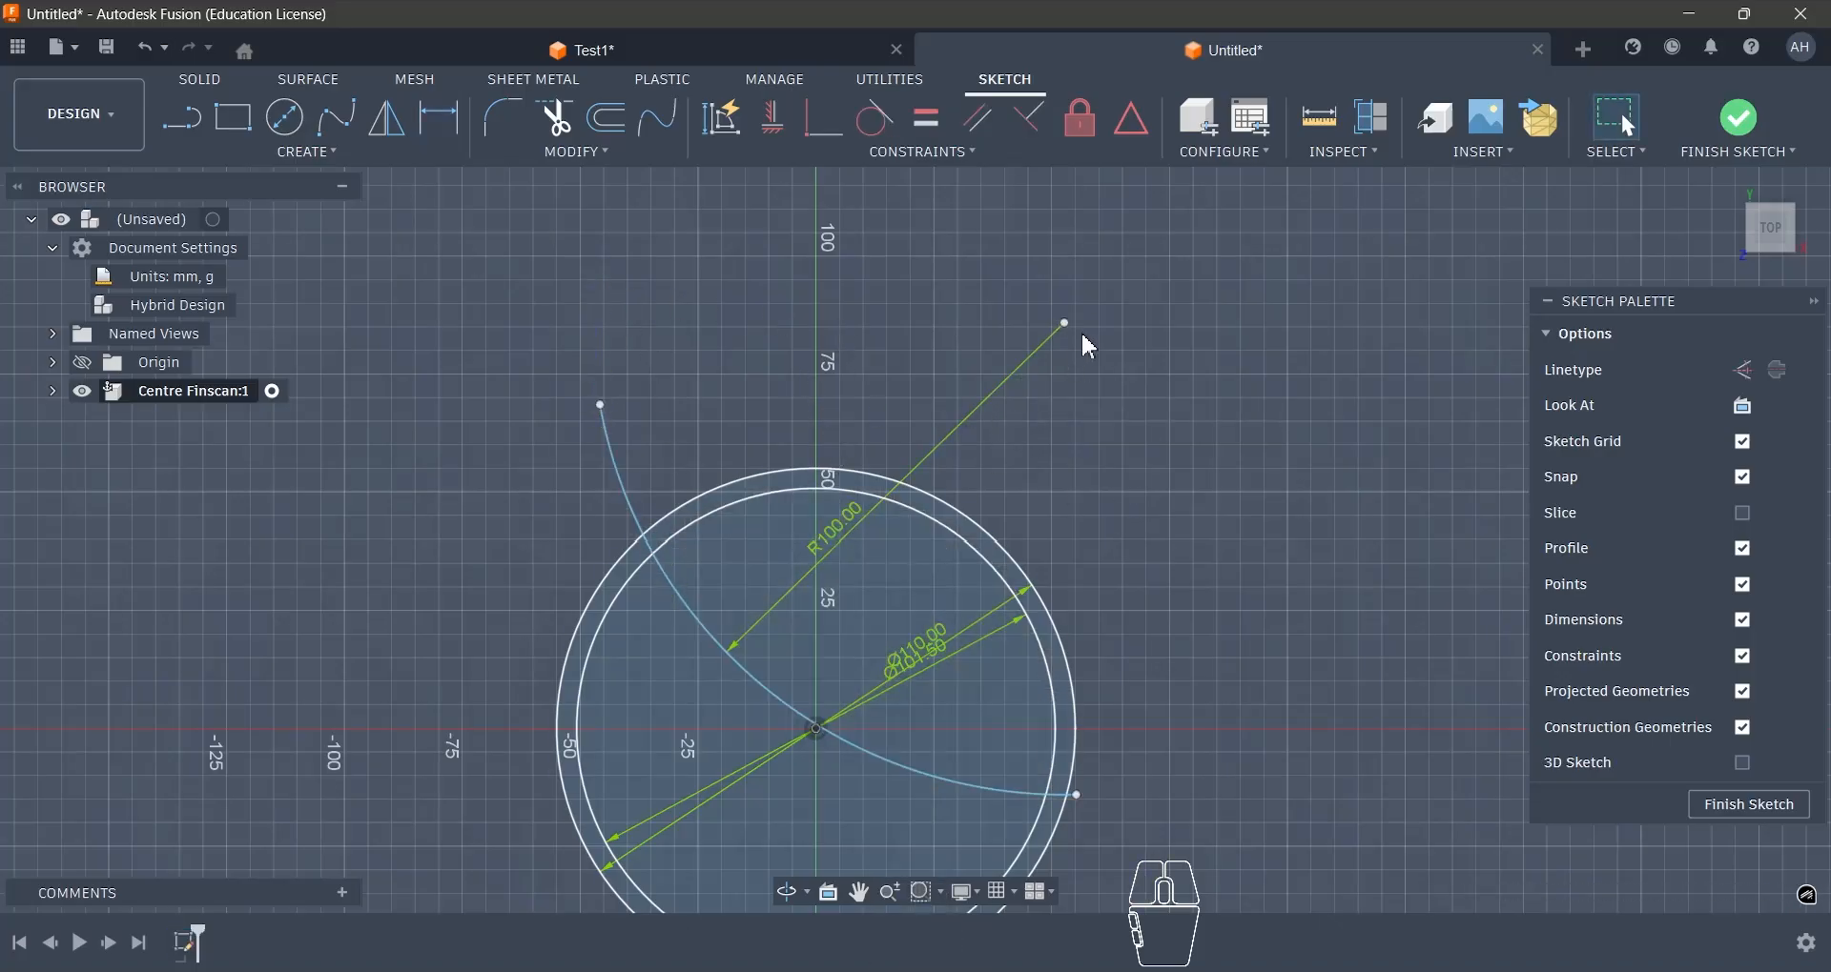
{"action": "left_click_drag", "start_coordinate": [1069, 325], "coordinate": [1090, 248]}
{"action": "scroll", "coordinate": [1022, 470], "scroll_direction": "down", "scroll_amount": 3}
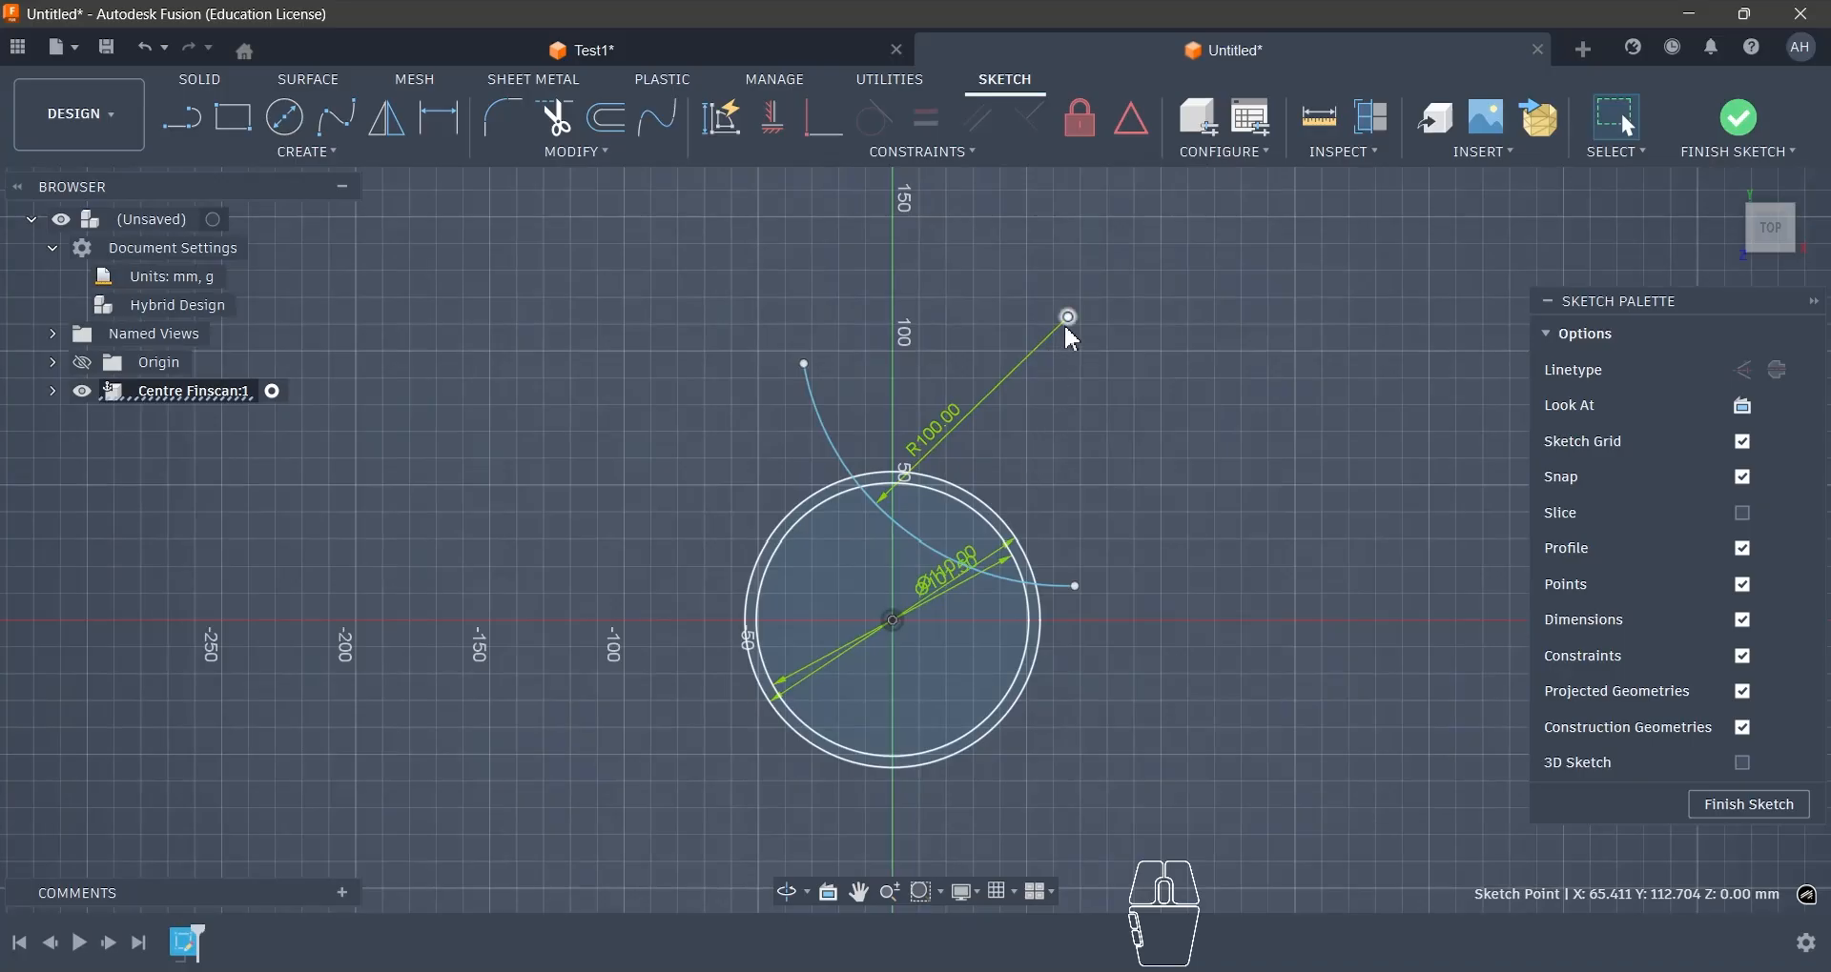
{"action": "left_click_drag", "start_coordinate": [1067, 330], "coordinate": [1017, 173]}
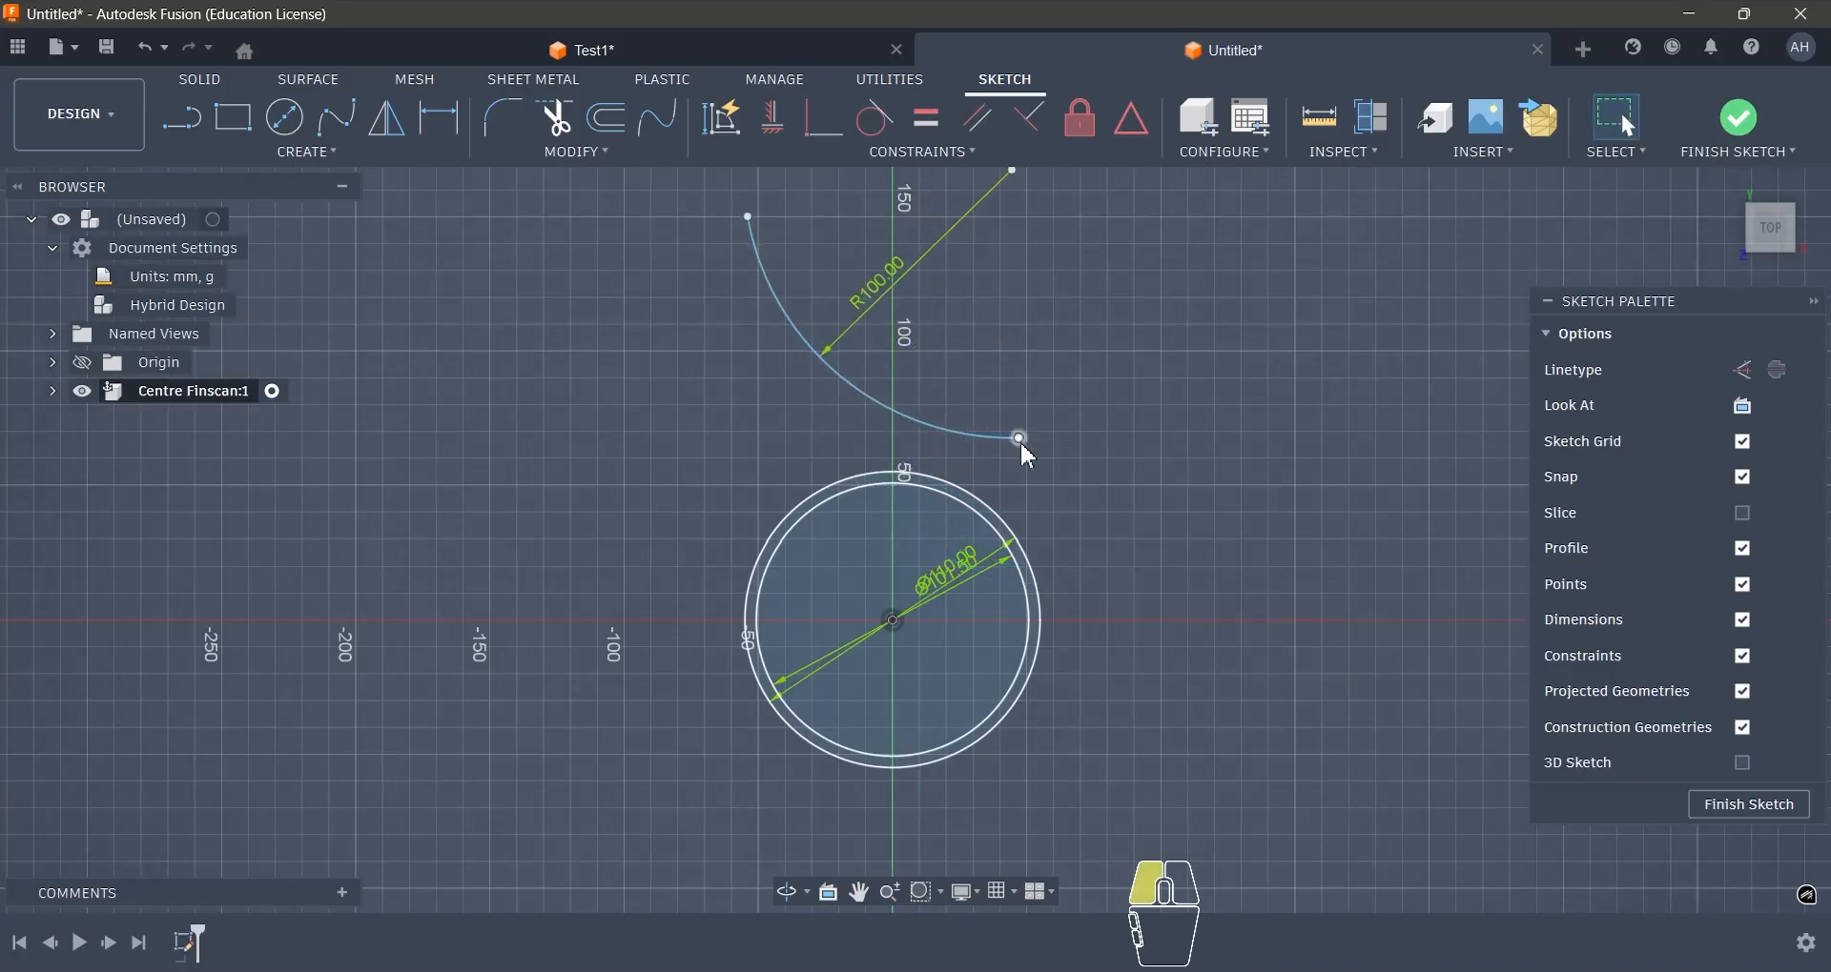
- Constrain the lower endpoint of the 100 mm radius arc to be coincident with the 110 mm circle
{"action": "key", "text": "Caps_Lock"}
{"action": "left_click", "coordinate": [980, 501]}
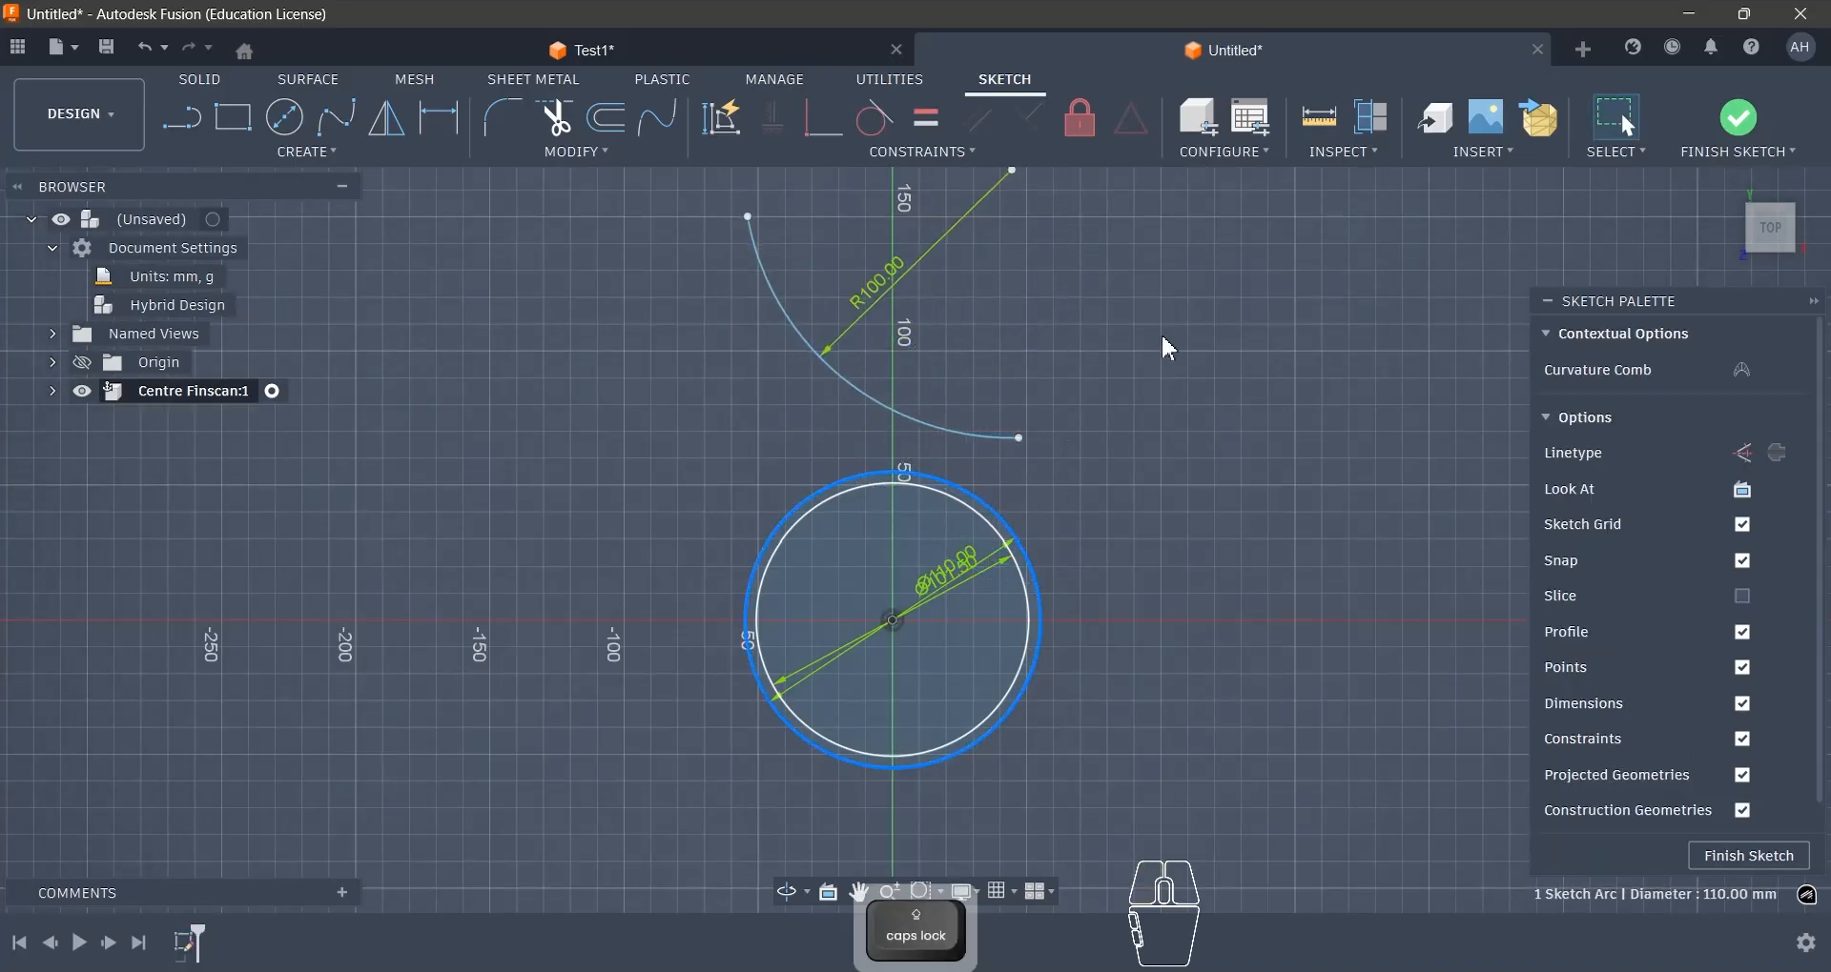
{"action": "left_click", "coordinate": [836, 134]}
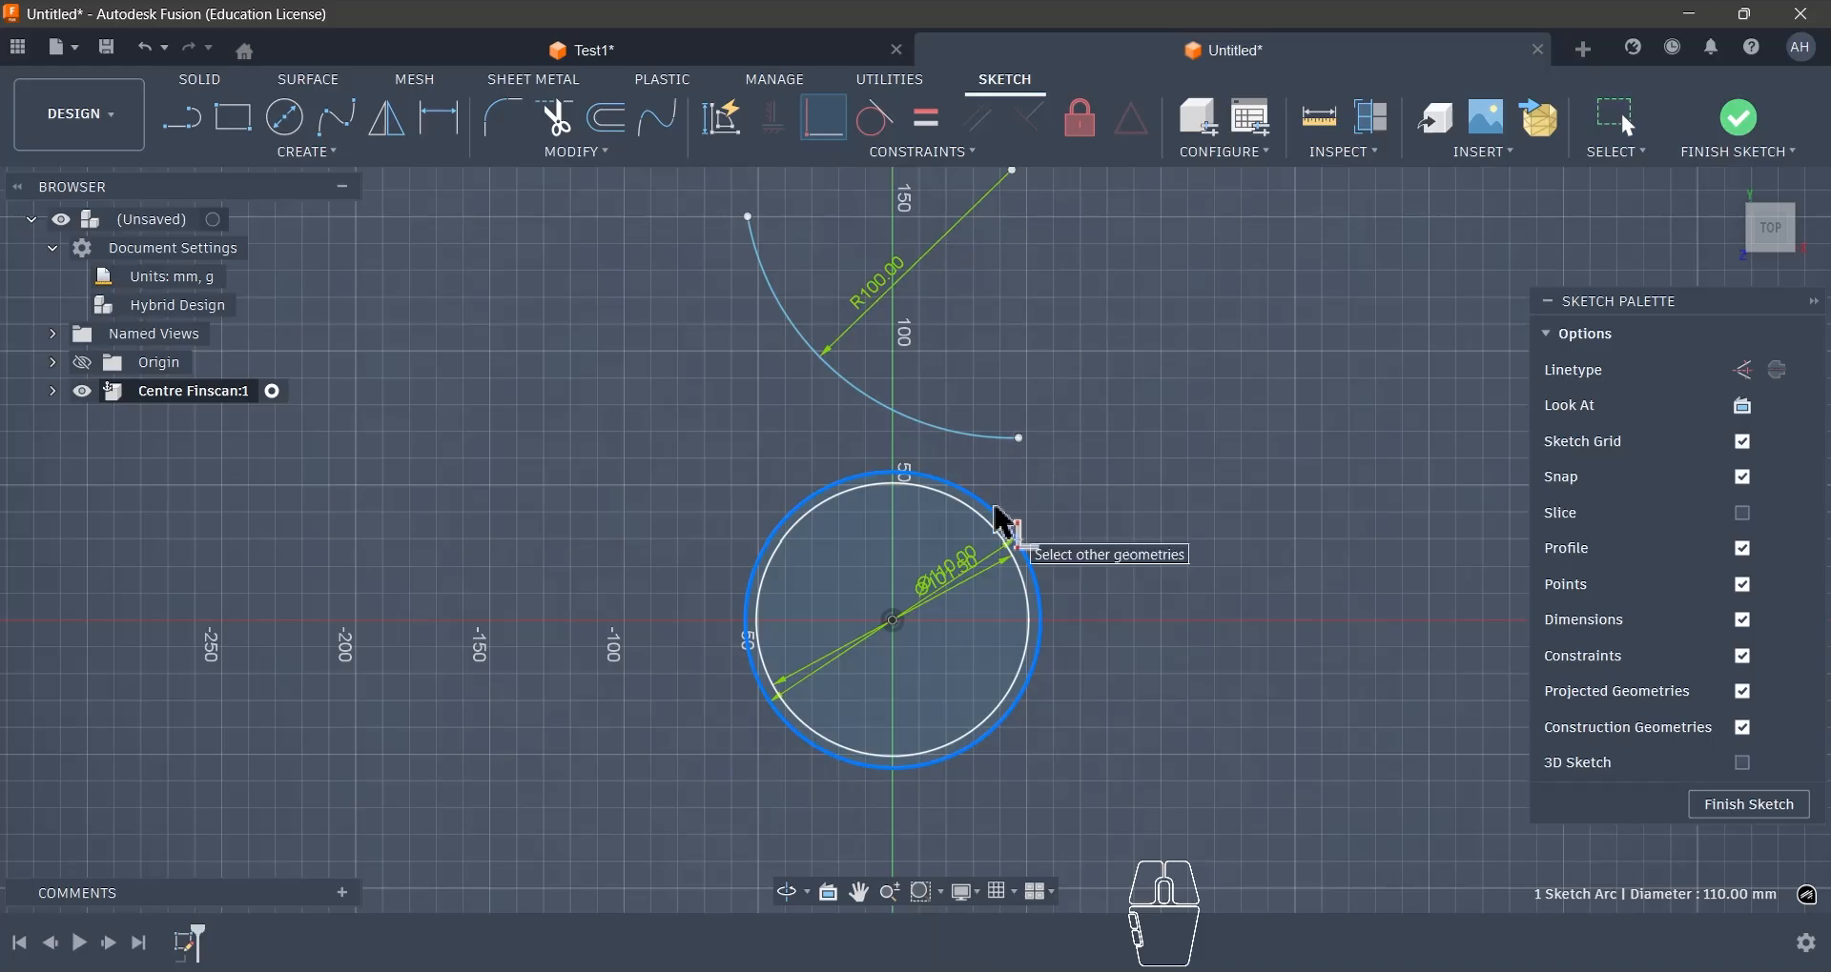
{"action": "left_click", "coordinate": [1022, 441]}
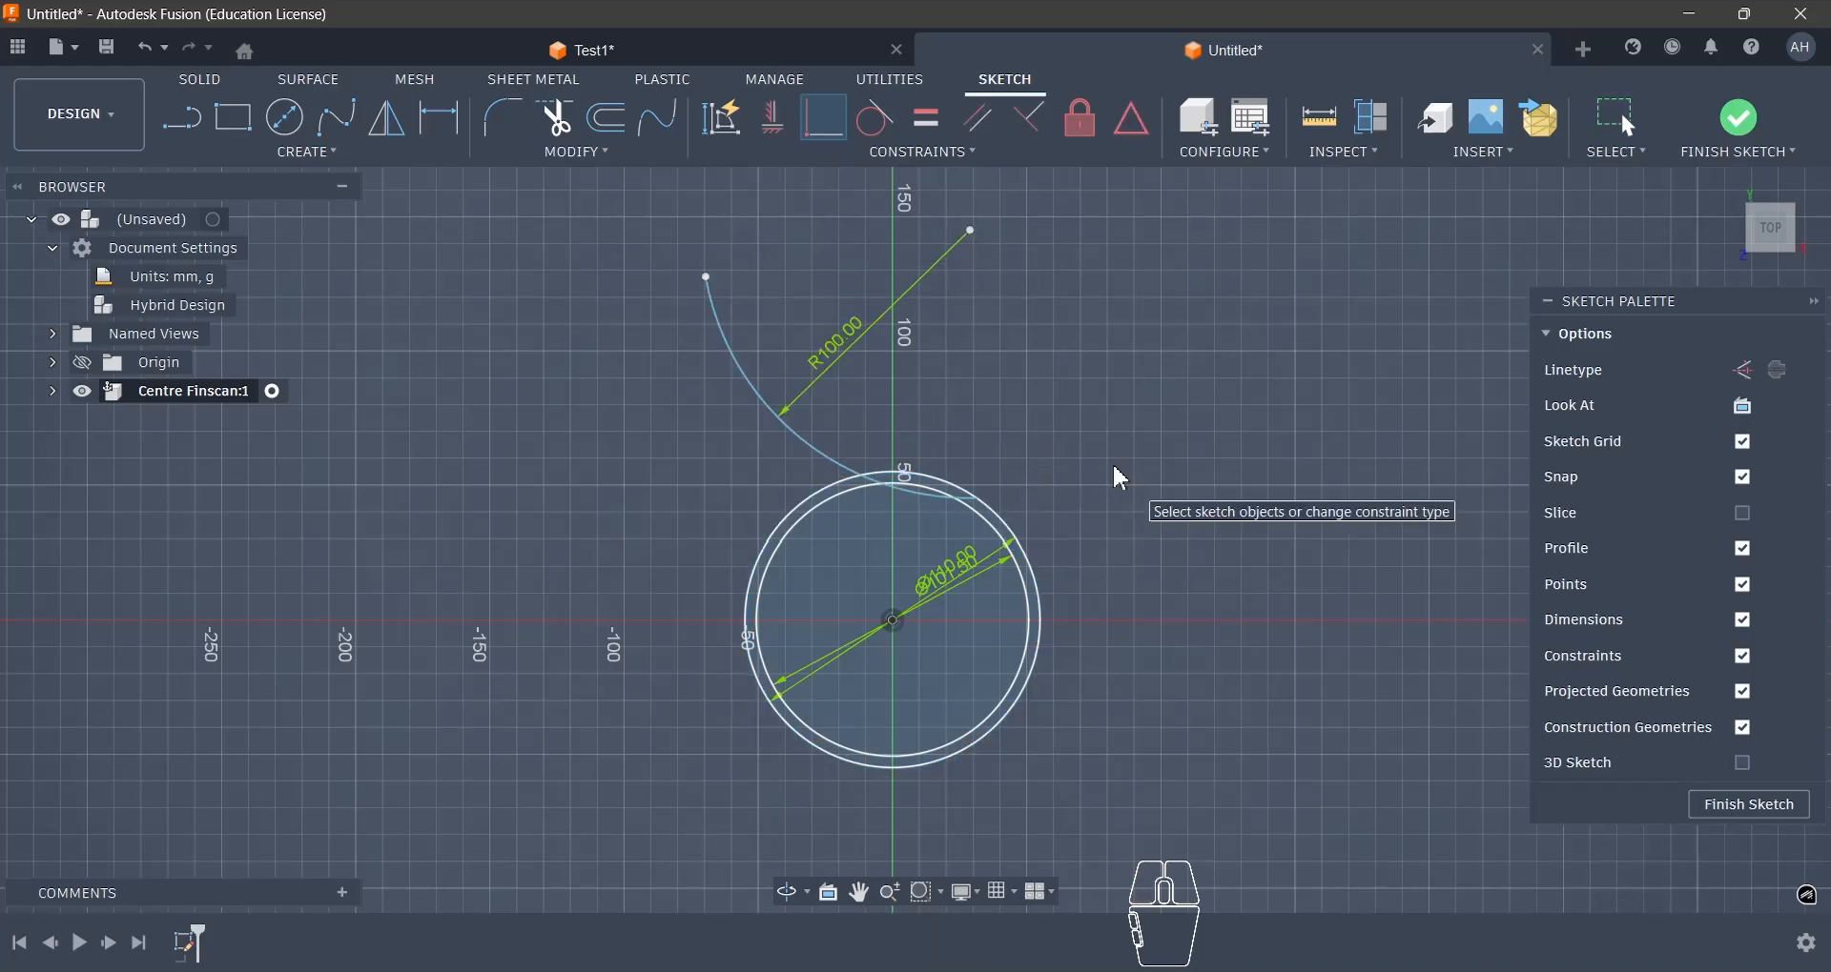
{"action": "key", "text": "Escape"}
- Make the 100 mm radius arc tangent to the 110 mm circle
{"action": "left_click", "coordinate": [898, 492]}
{"action": "left_click", "coordinate": [1039, 640], "text": "shift"}
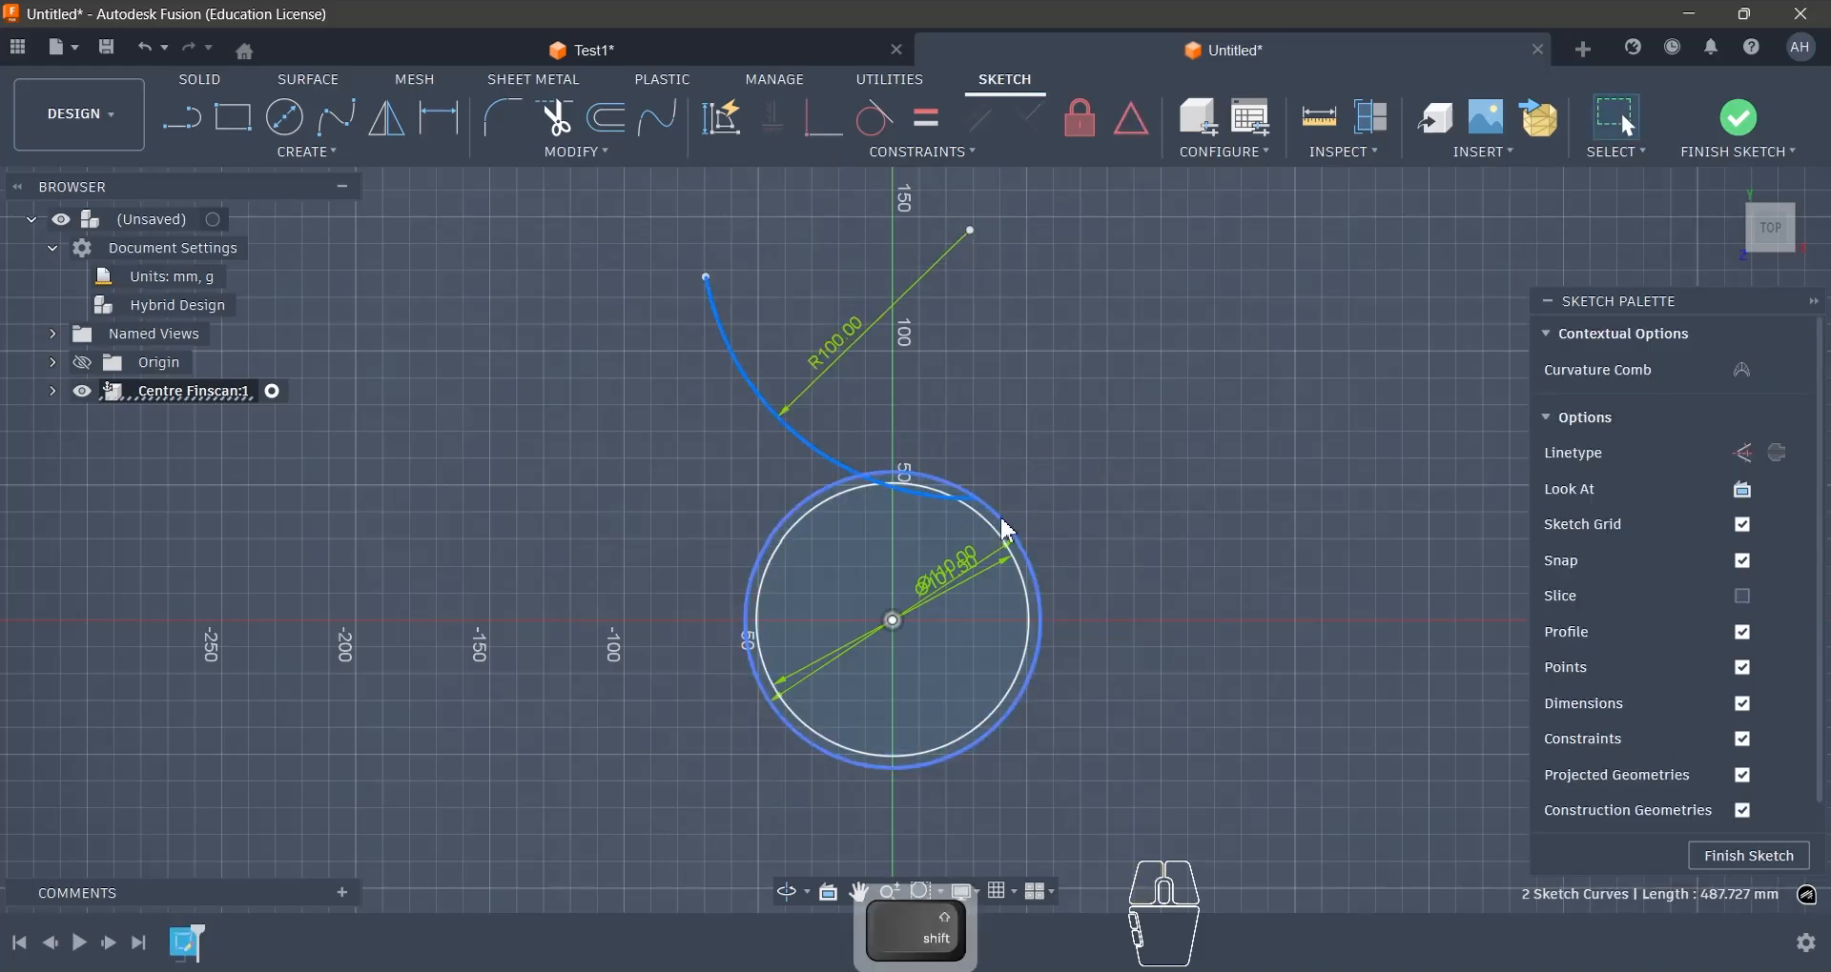
{"action": "left_click", "coordinate": [876, 119]}
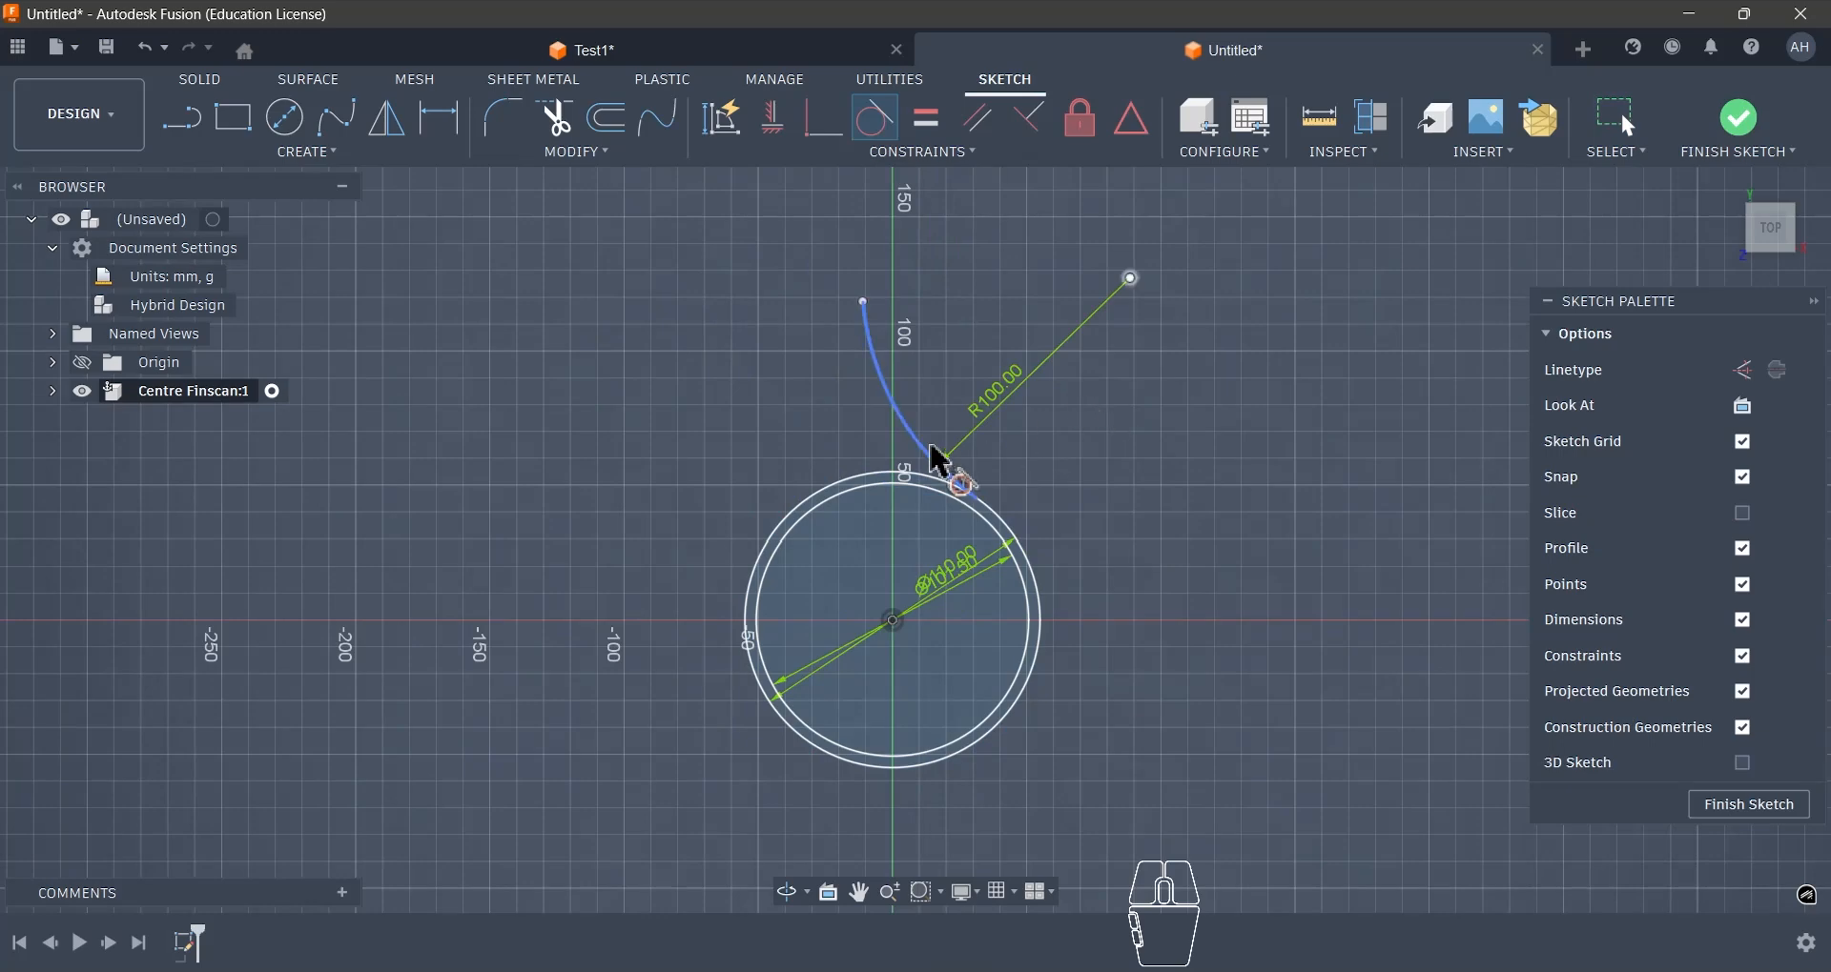
- Draw an upward-bulging three-point arc about 26 mm wide across the vertical axis above the circles
{"action": "scroll", "coordinate": [939, 461], "scroll_direction": "up", "scroll_amount": 3}
{"action": "left_click", "coordinate": [360, 155]}
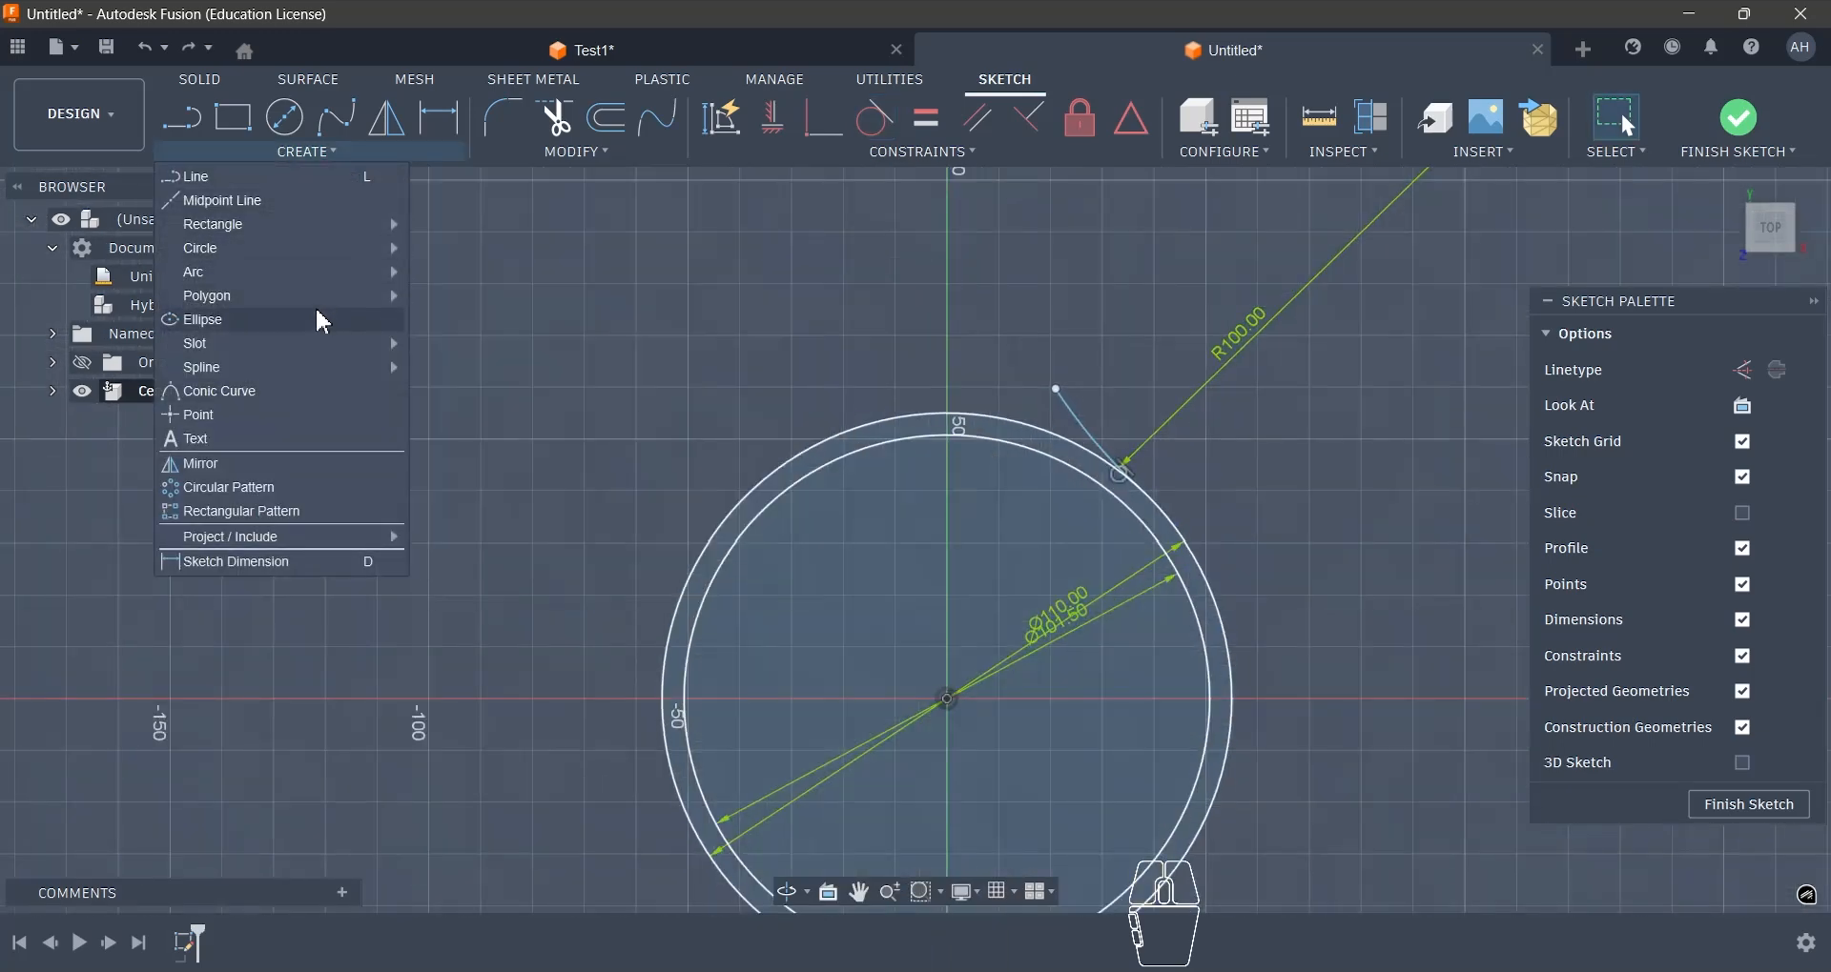
{"action": "mouse_move", "coordinate": [393, 272]}
{"action": "left_click", "coordinate": [477, 272]}
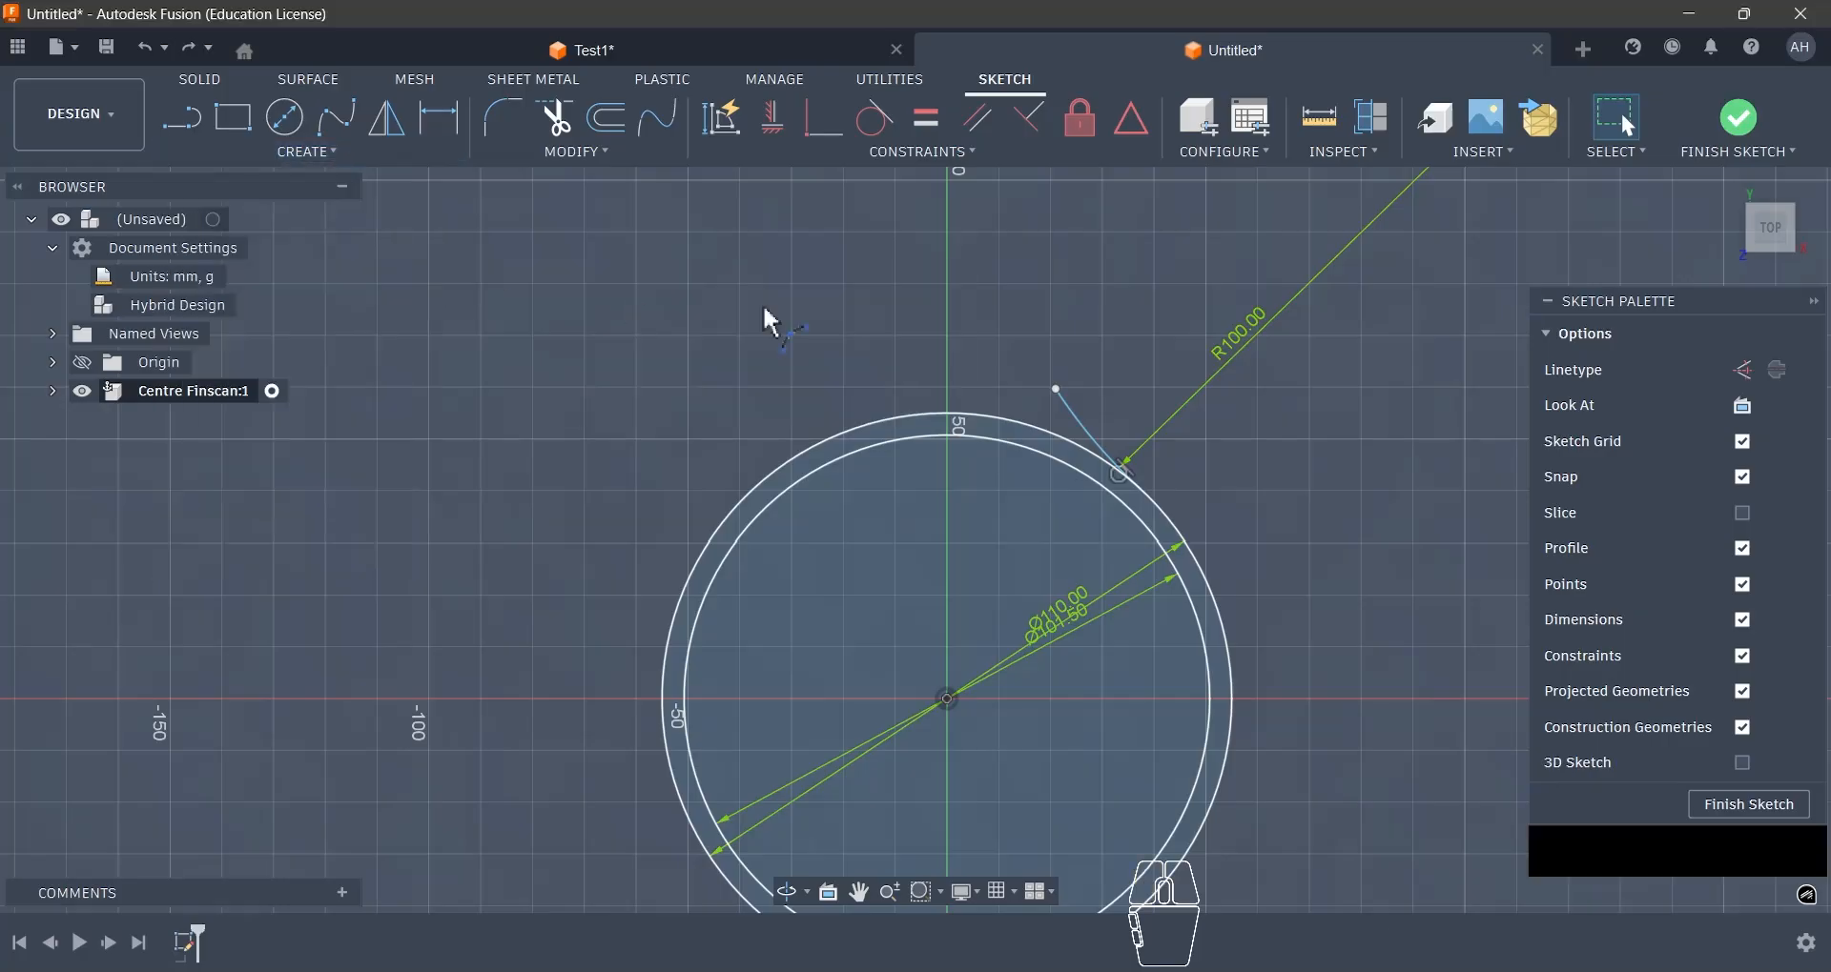
{"action": "left_click", "coordinate": [885, 327]}
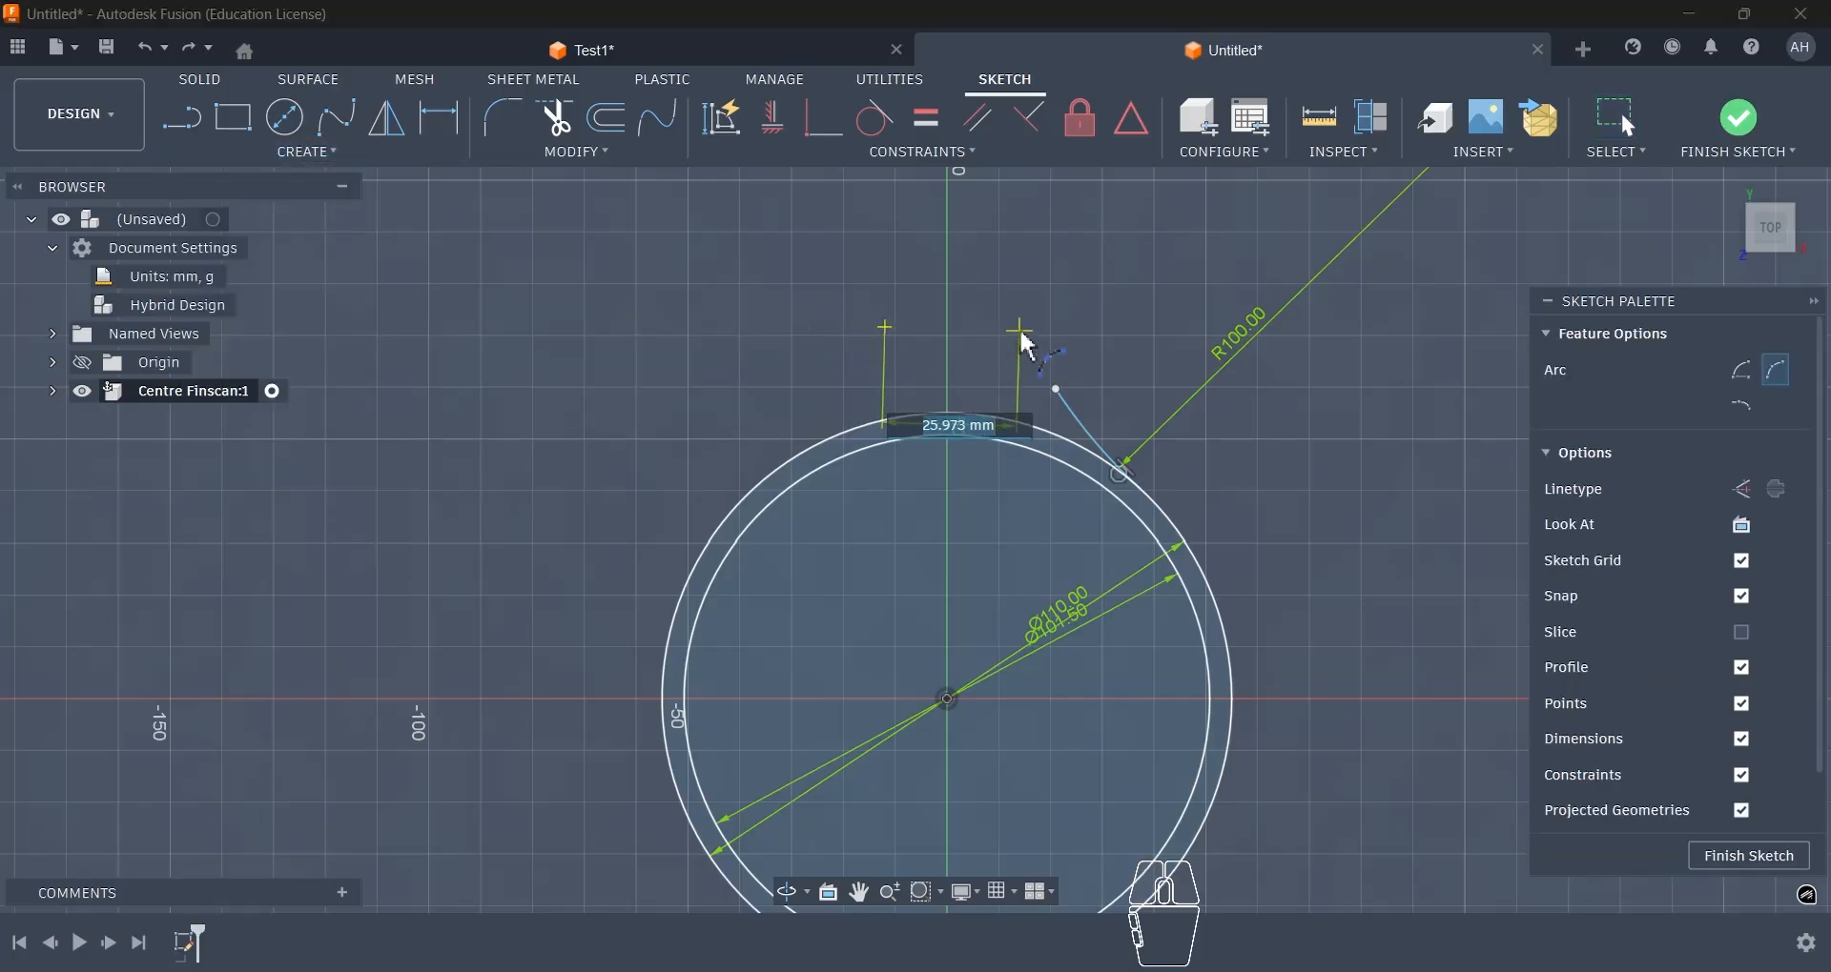
{"action": "left_click", "coordinate": [1020, 331]}
{"action": "left_click", "coordinate": [994, 307]}
{"action": "key", "text": "Escape"}
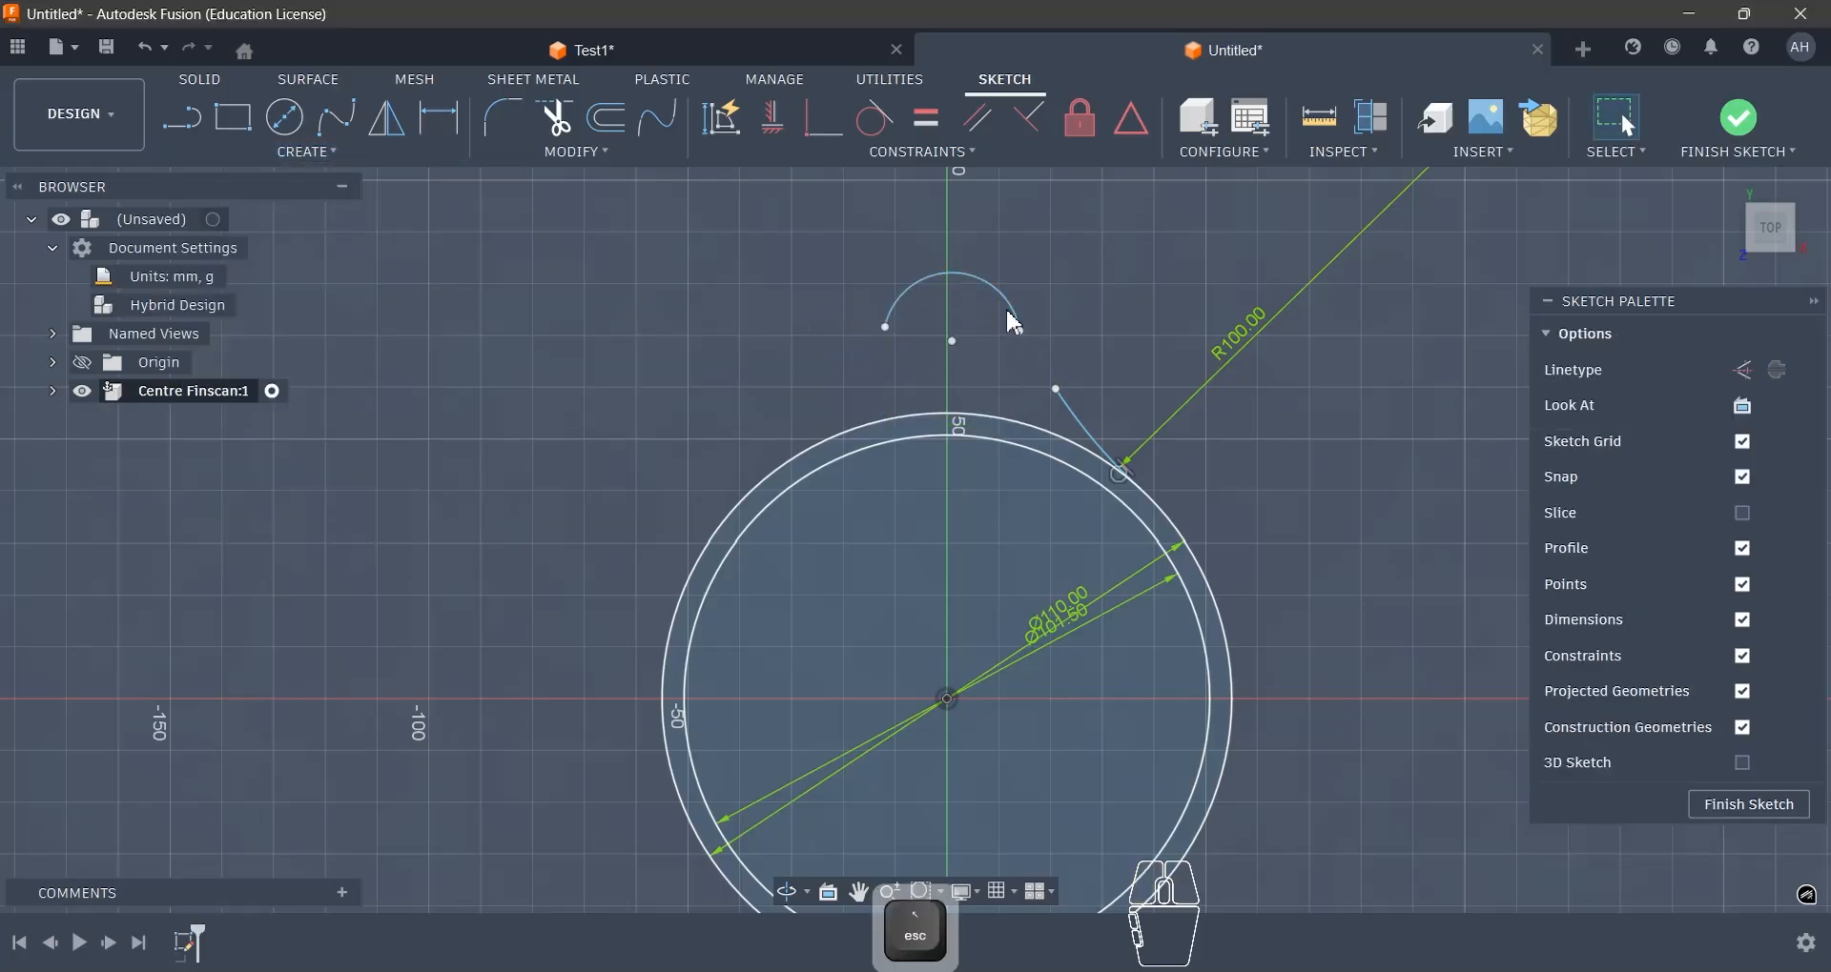
- Align the upper arc's centre point vertically with the origin using a Horizontal/Vertical constraint
{"action": "scroll", "coordinate": [1006, 329], "scroll_direction": "up", "scroll_amount": 2}
{"action": "scroll", "coordinate": [916, 363], "scroll_direction": "down", "scroll_amount": 2}
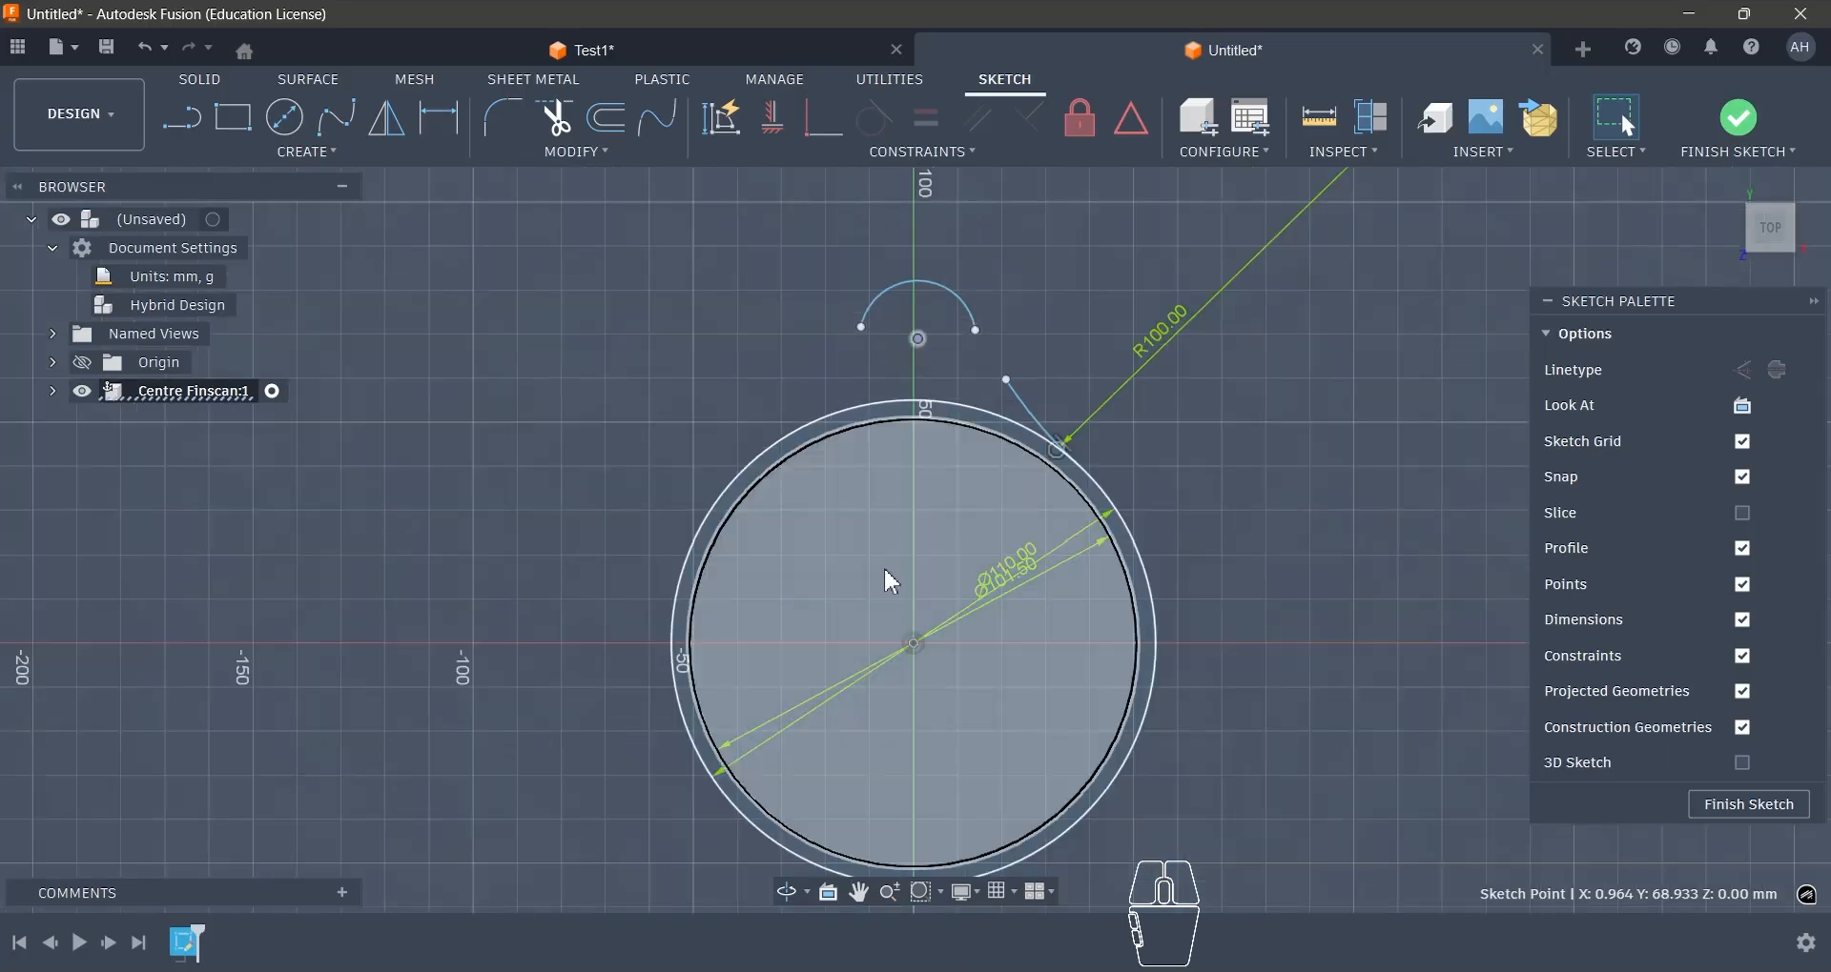
{"action": "left_click", "coordinate": [916, 646], "text": "shift"}
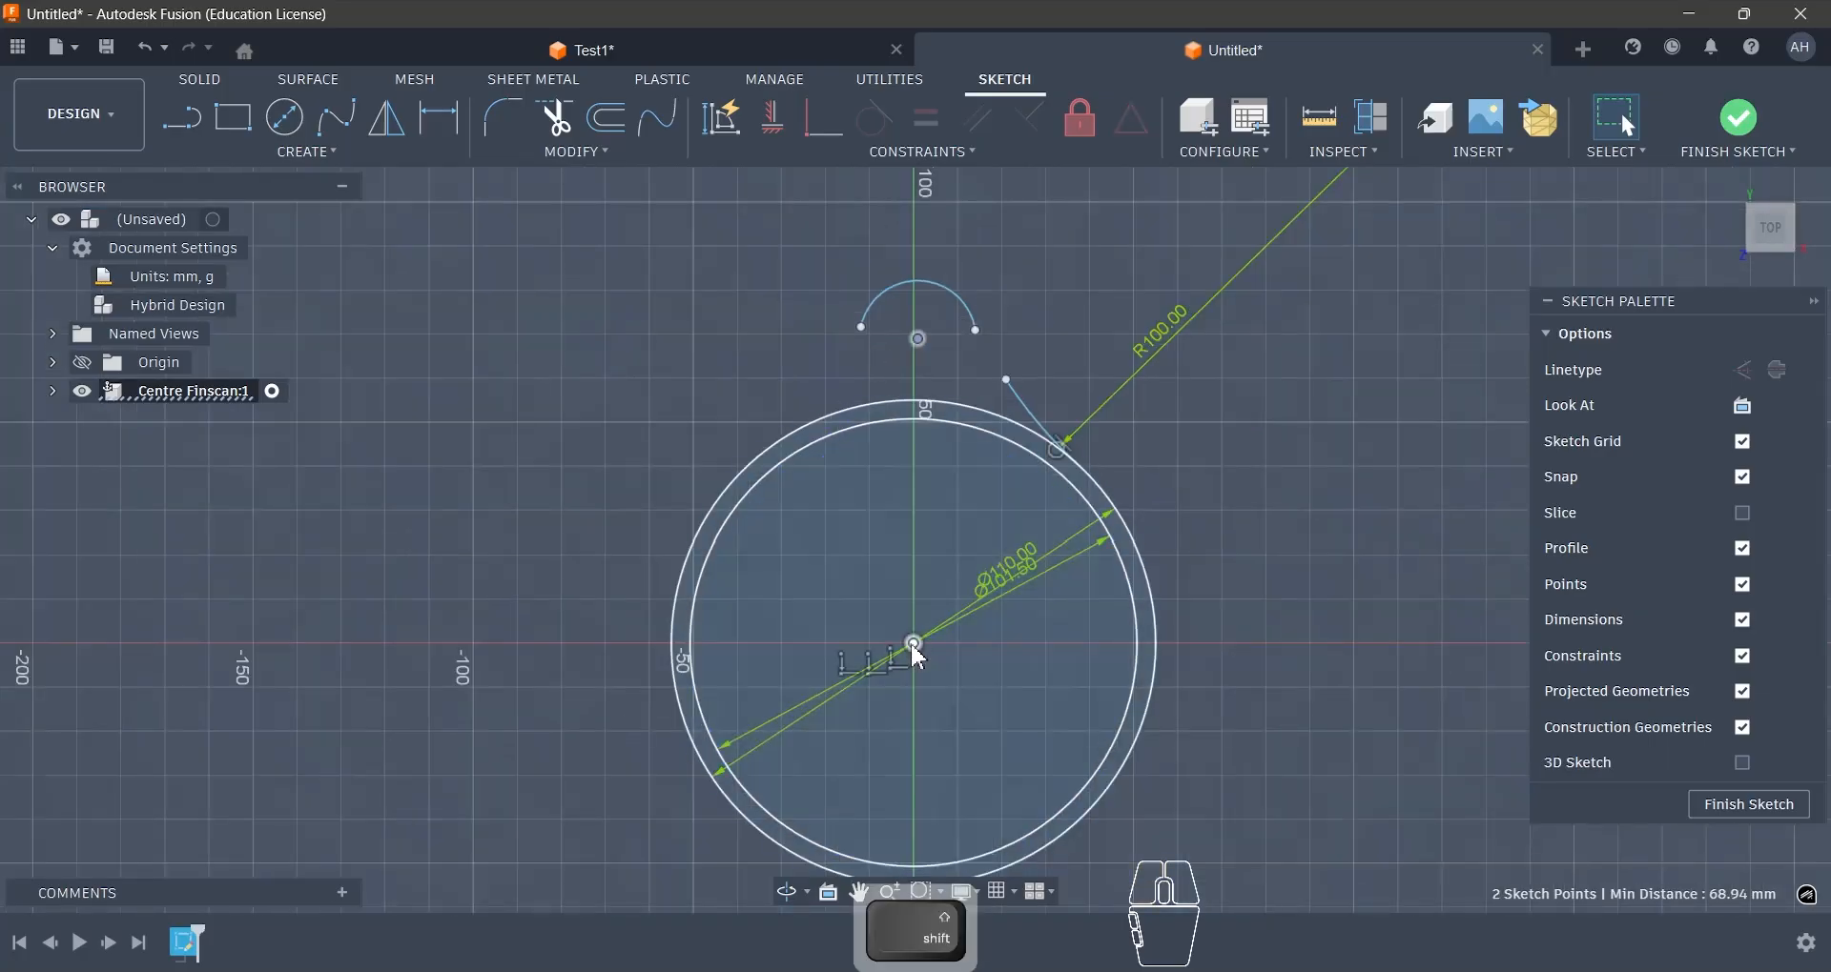
{"action": "left_click", "coordinate": [776, 121]}
{"action": "scroll", "coordinate": [1034, 358], "scroll_direction": "up", "scroll_amount": 1}
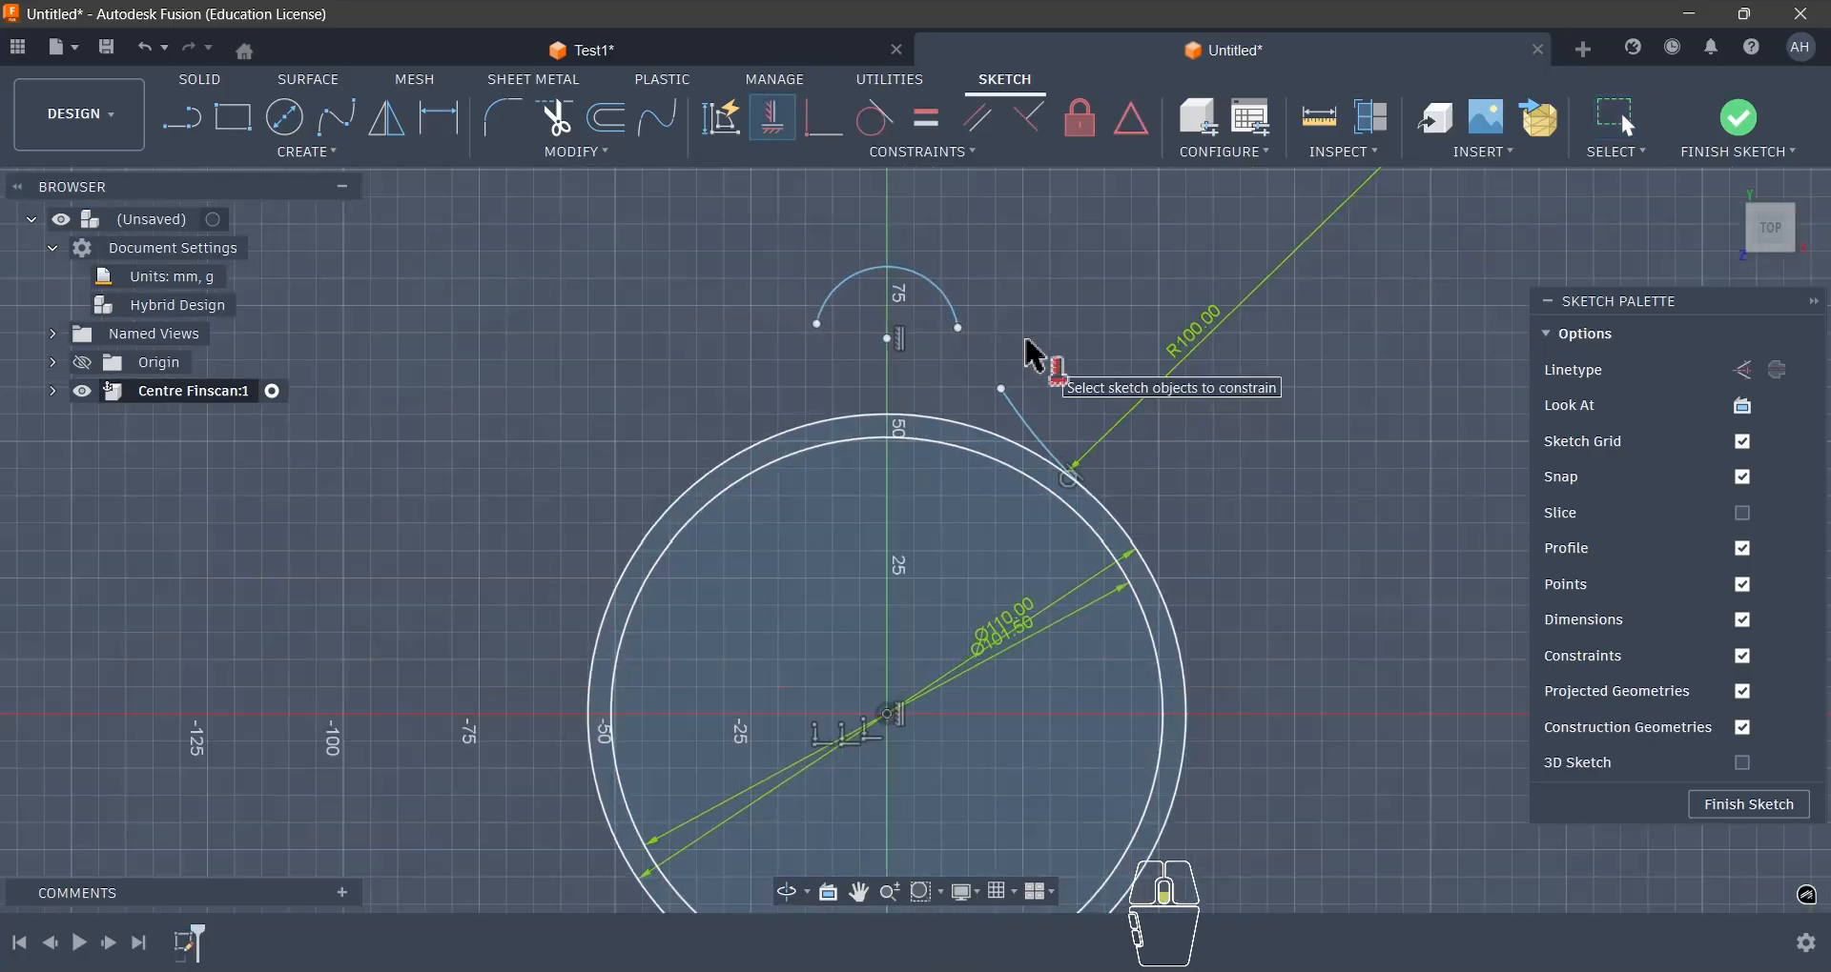
{"action": "key", "text": "Escape"}
- Dimension the upward-bulging upper arc with a radius of 16.3 mm
{"action": "key", "text": "d"}
{"action": "left_click", "coordinate": [839, 292]}
{"action": "left_click", "coordinate": [855, 324]}
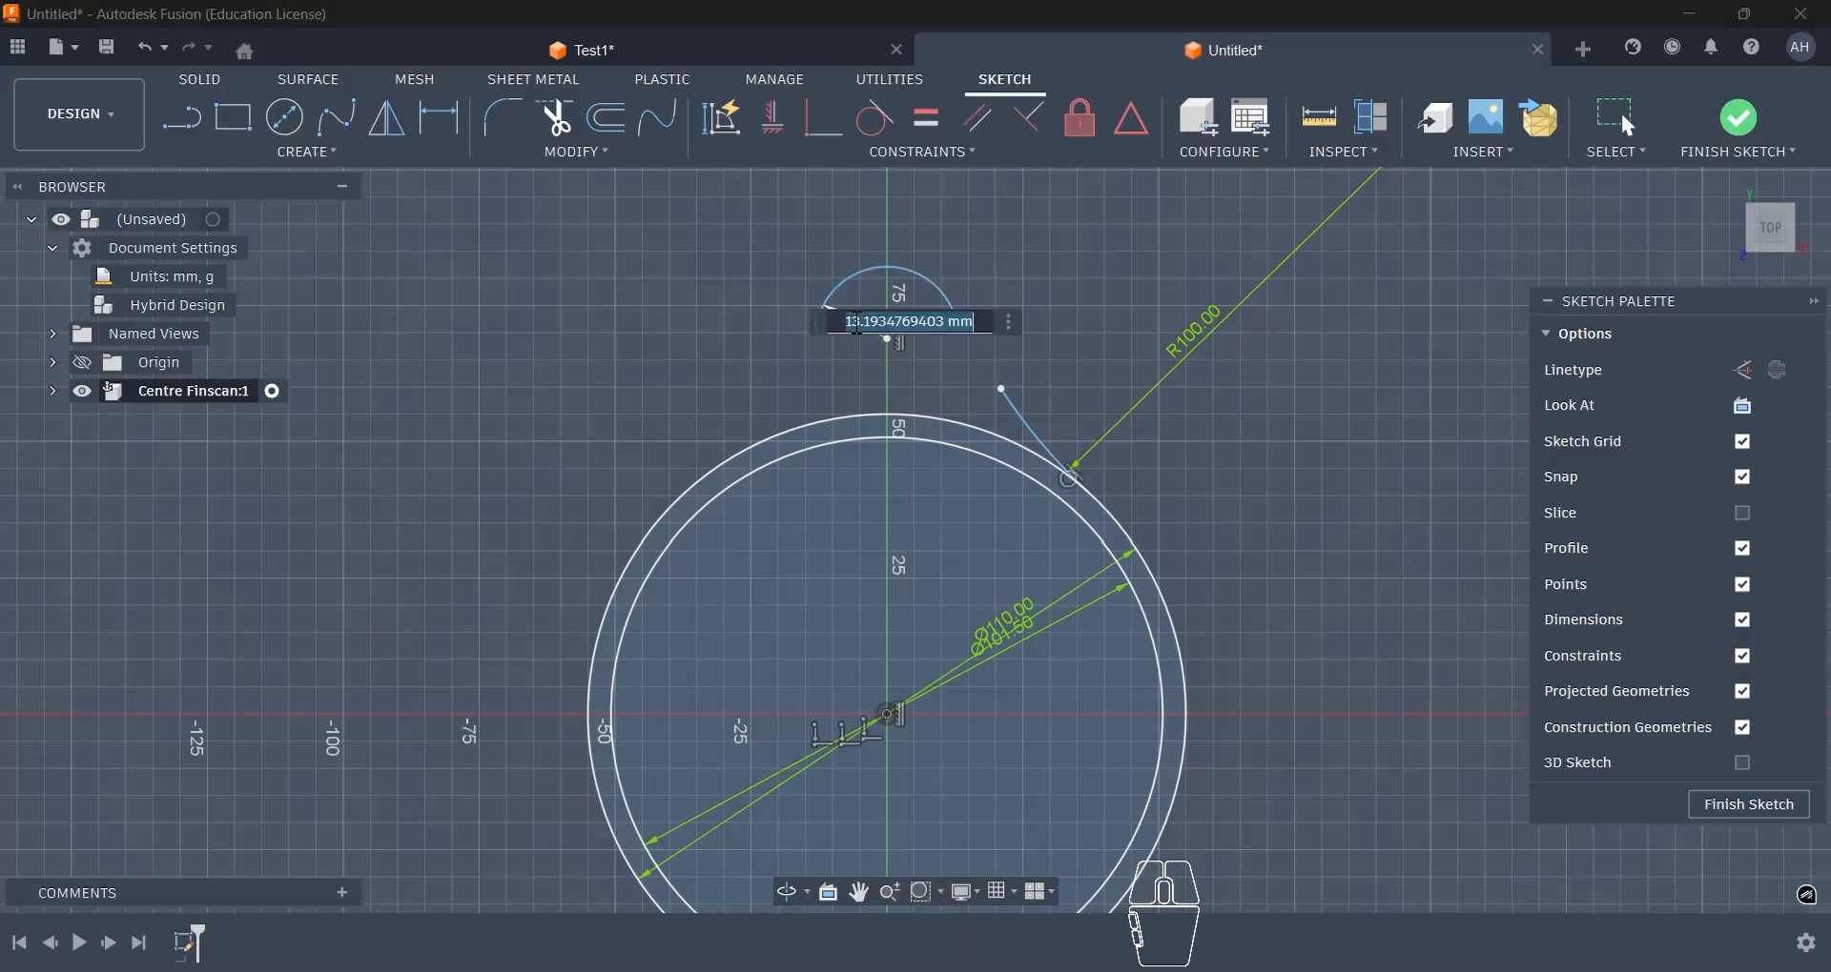
{"action": "type", "text": "16.3"}
{"action": "key", "text": "Return"}
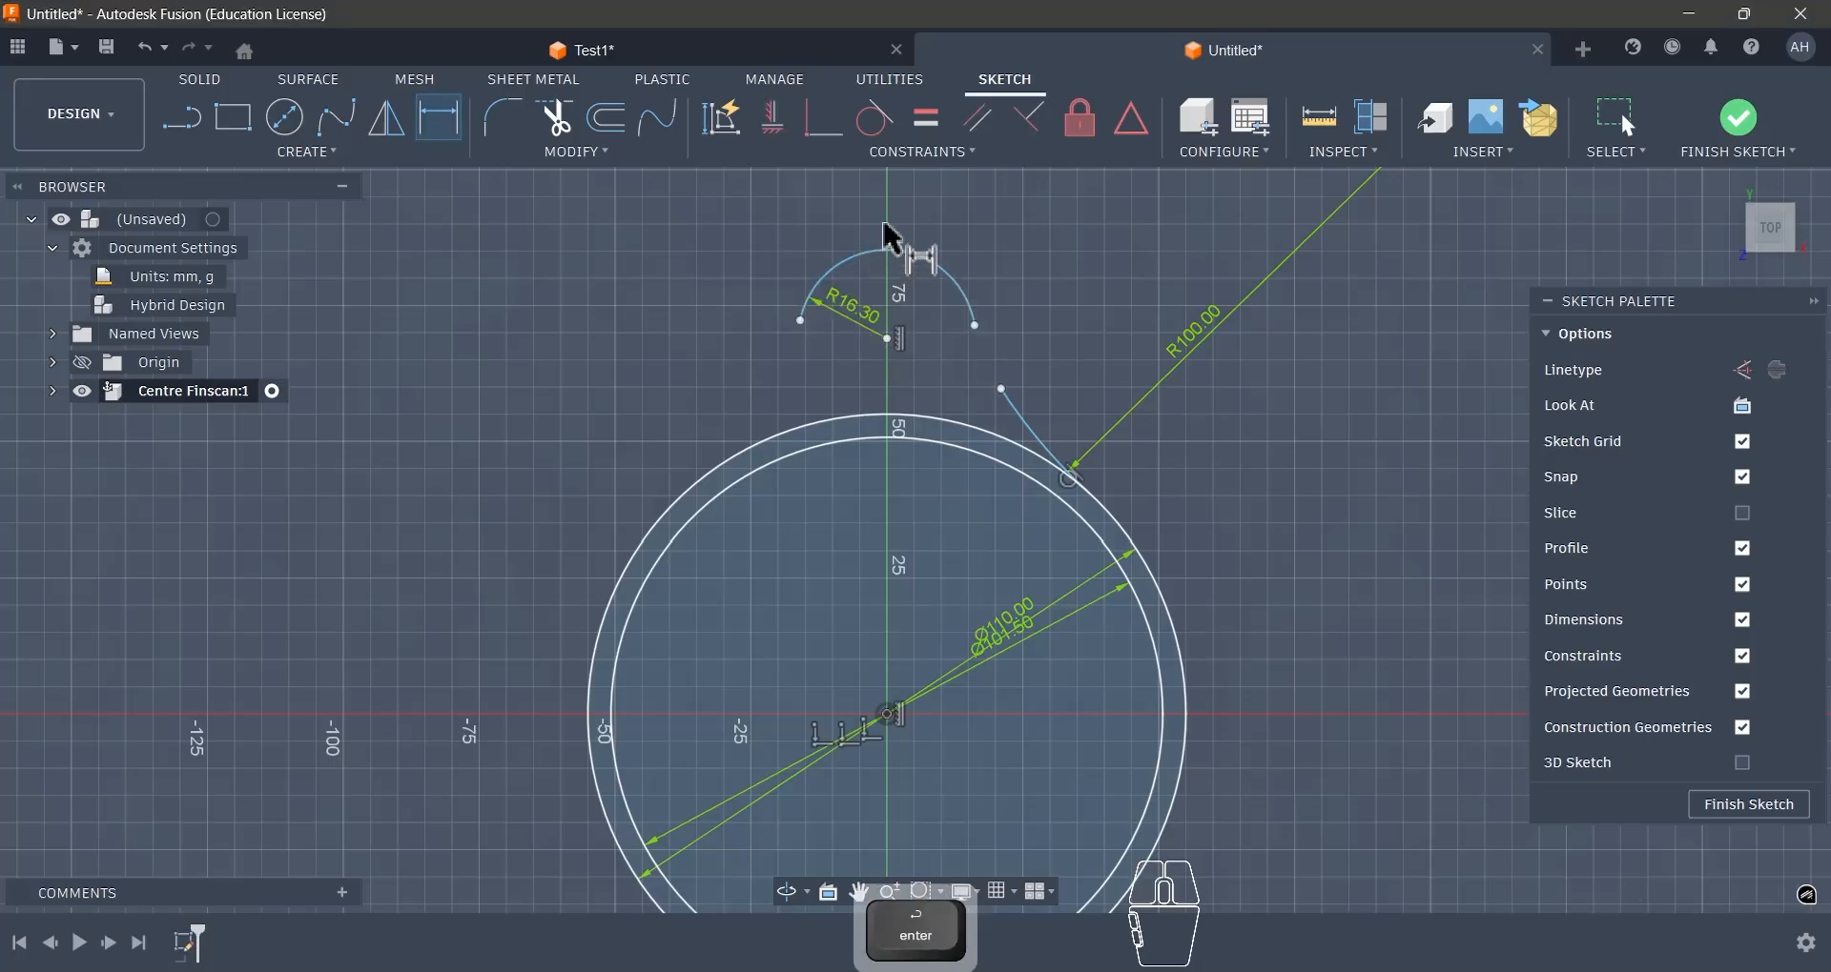
- Make the upper arc's right endpoint coincident with the free upper endpoint of the 100 mm radius arc
{"action": "scroll", "coordinate": [894, 238], "scroll_direction": "up", "scroll_amount": 2}
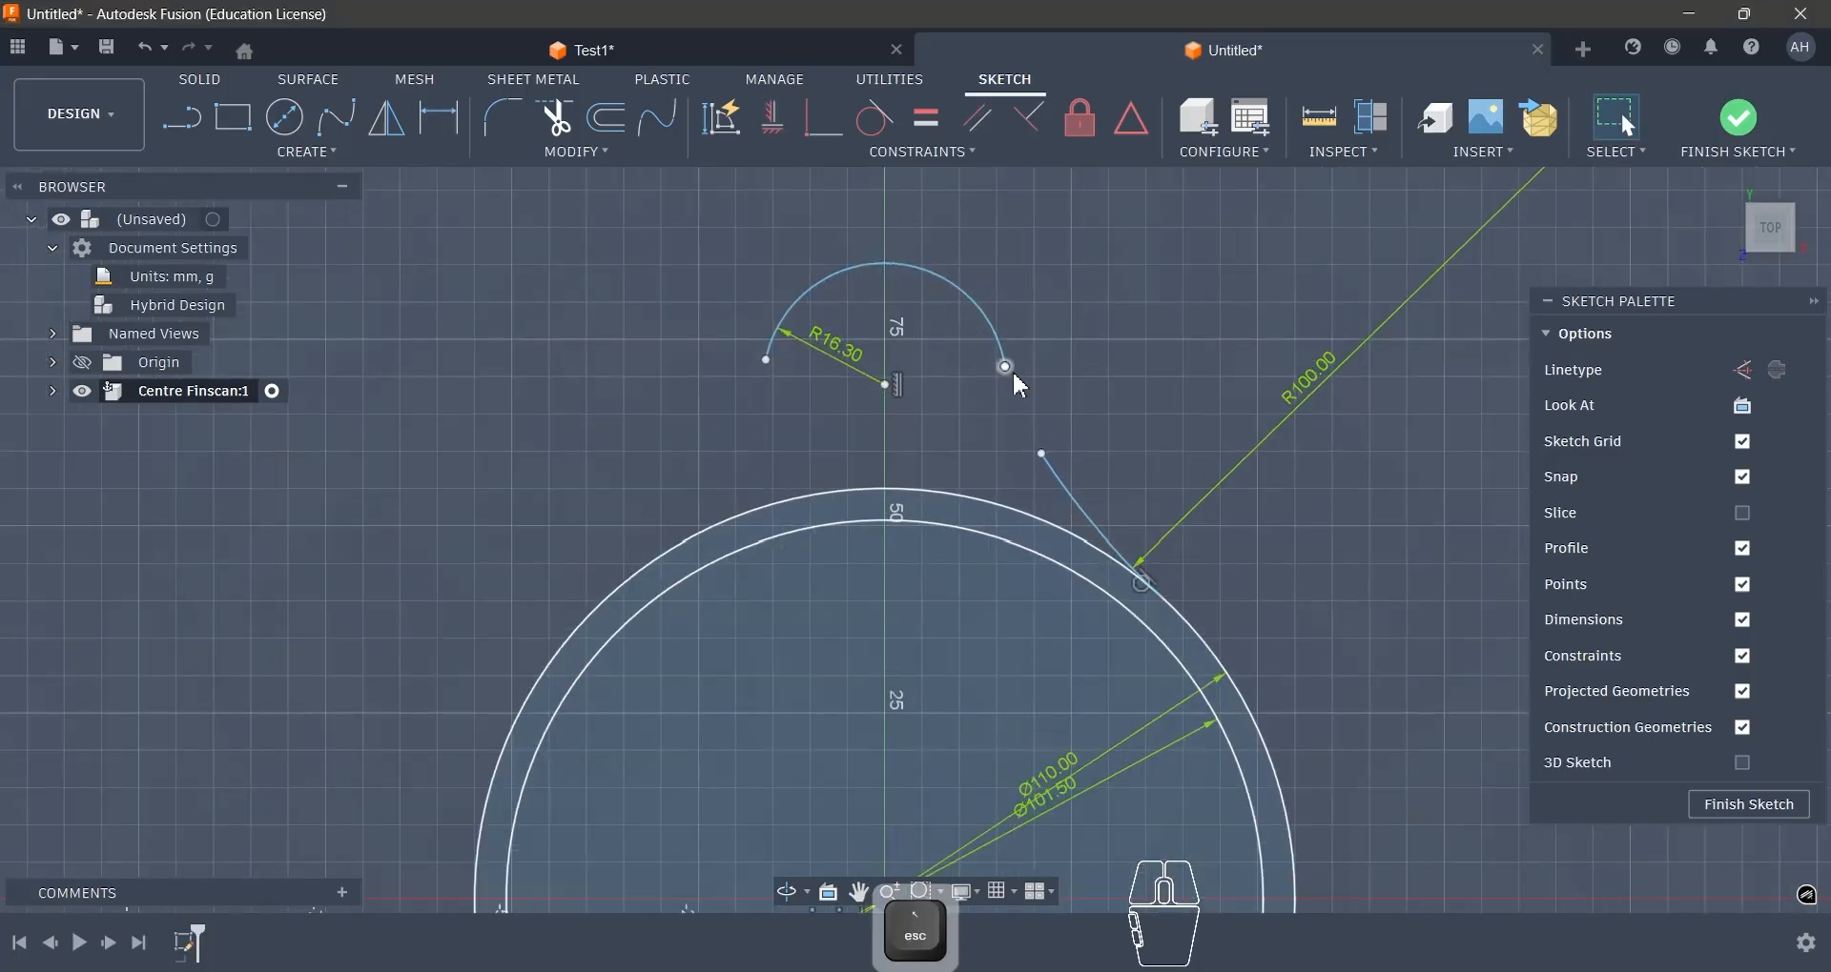
{"action": "left_click", "coordinate": [1042, 457], "text": "shift"}
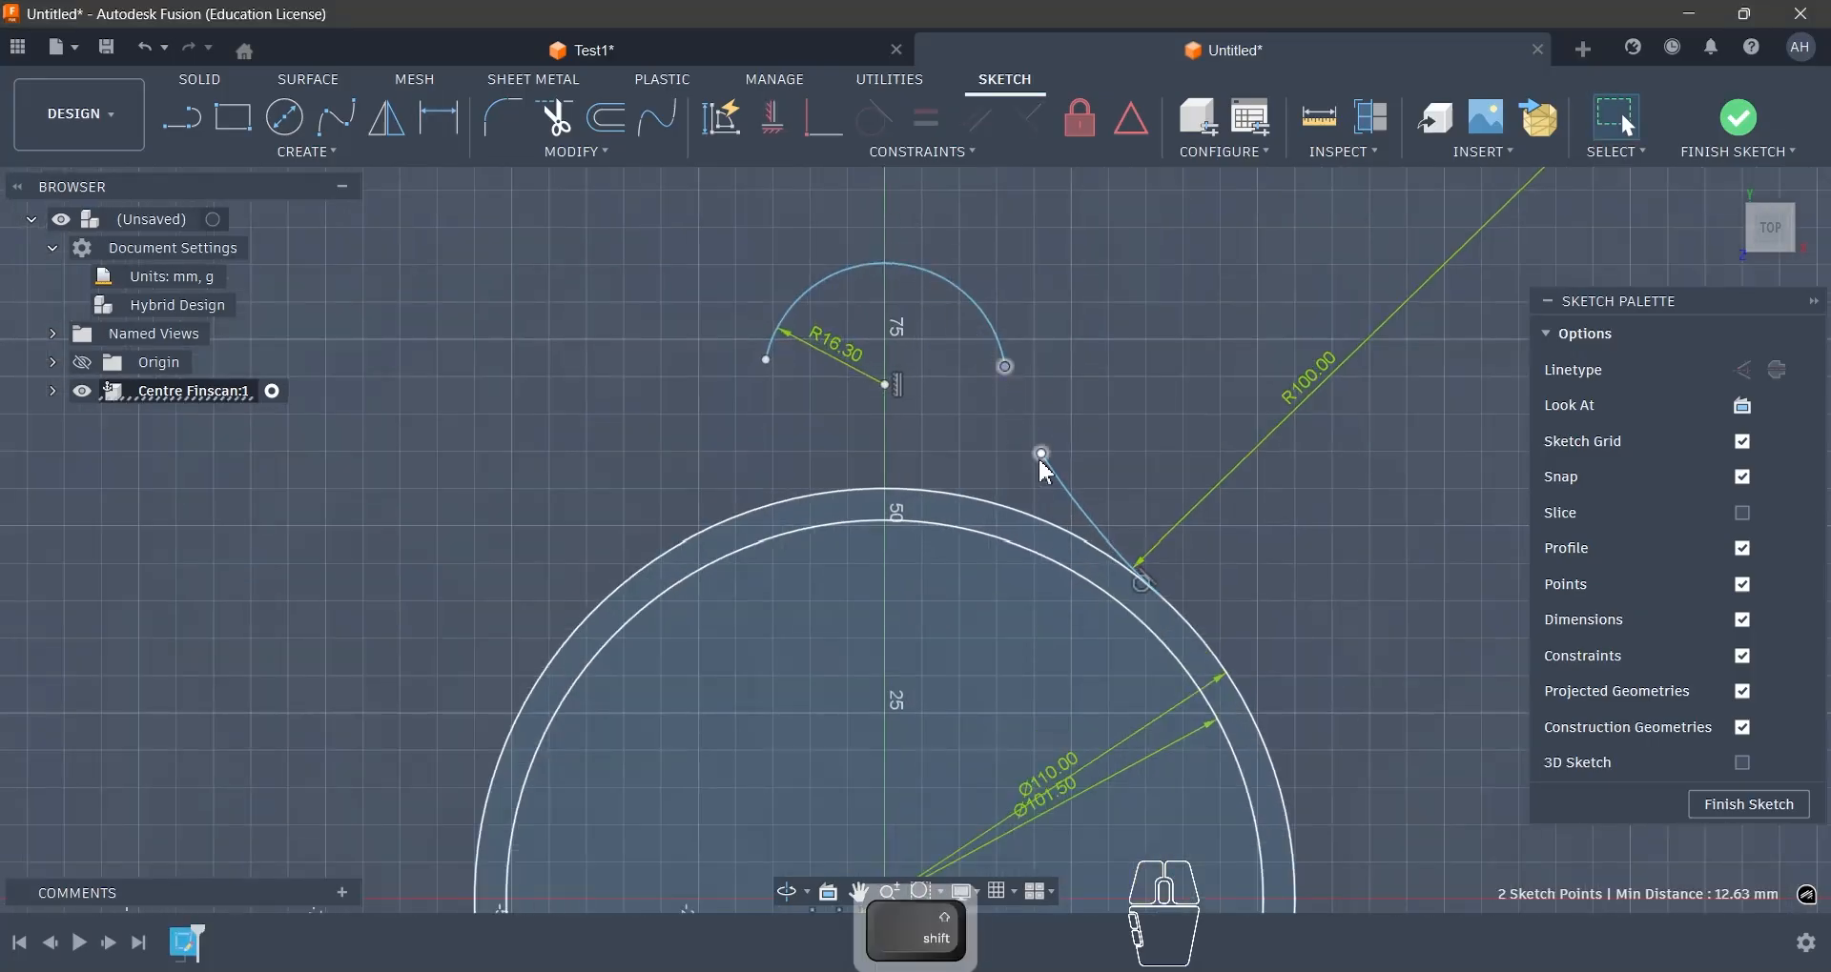
{"action": "left_click", "coordinate": [815, 132]}
{"action": "key", "text": "Escape"}
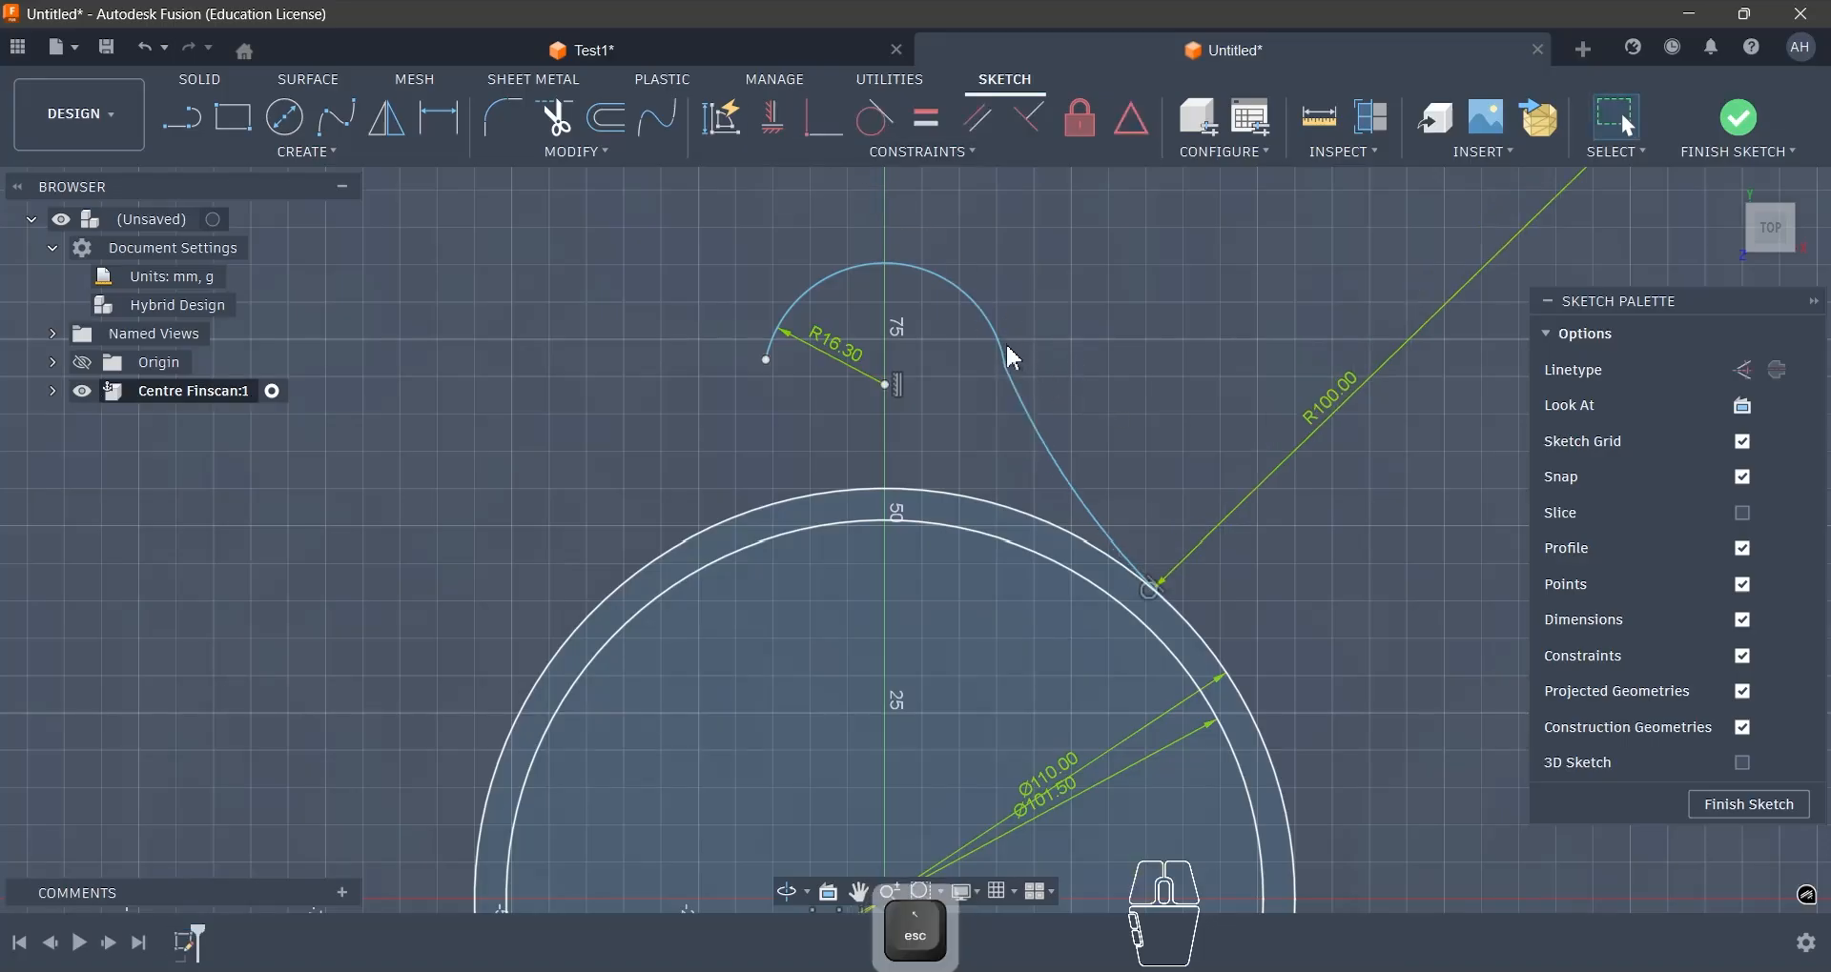
- Make the 16.3 mm upper arc tangent to the 100 mm radius arc
{"action": "left_click", "coordinate": [1005, 342]}
{"action": "left_click", "coordinate": [1023, 408], "text": "shift"}
{"action": "left_click", "coordinate": [877, 143]}
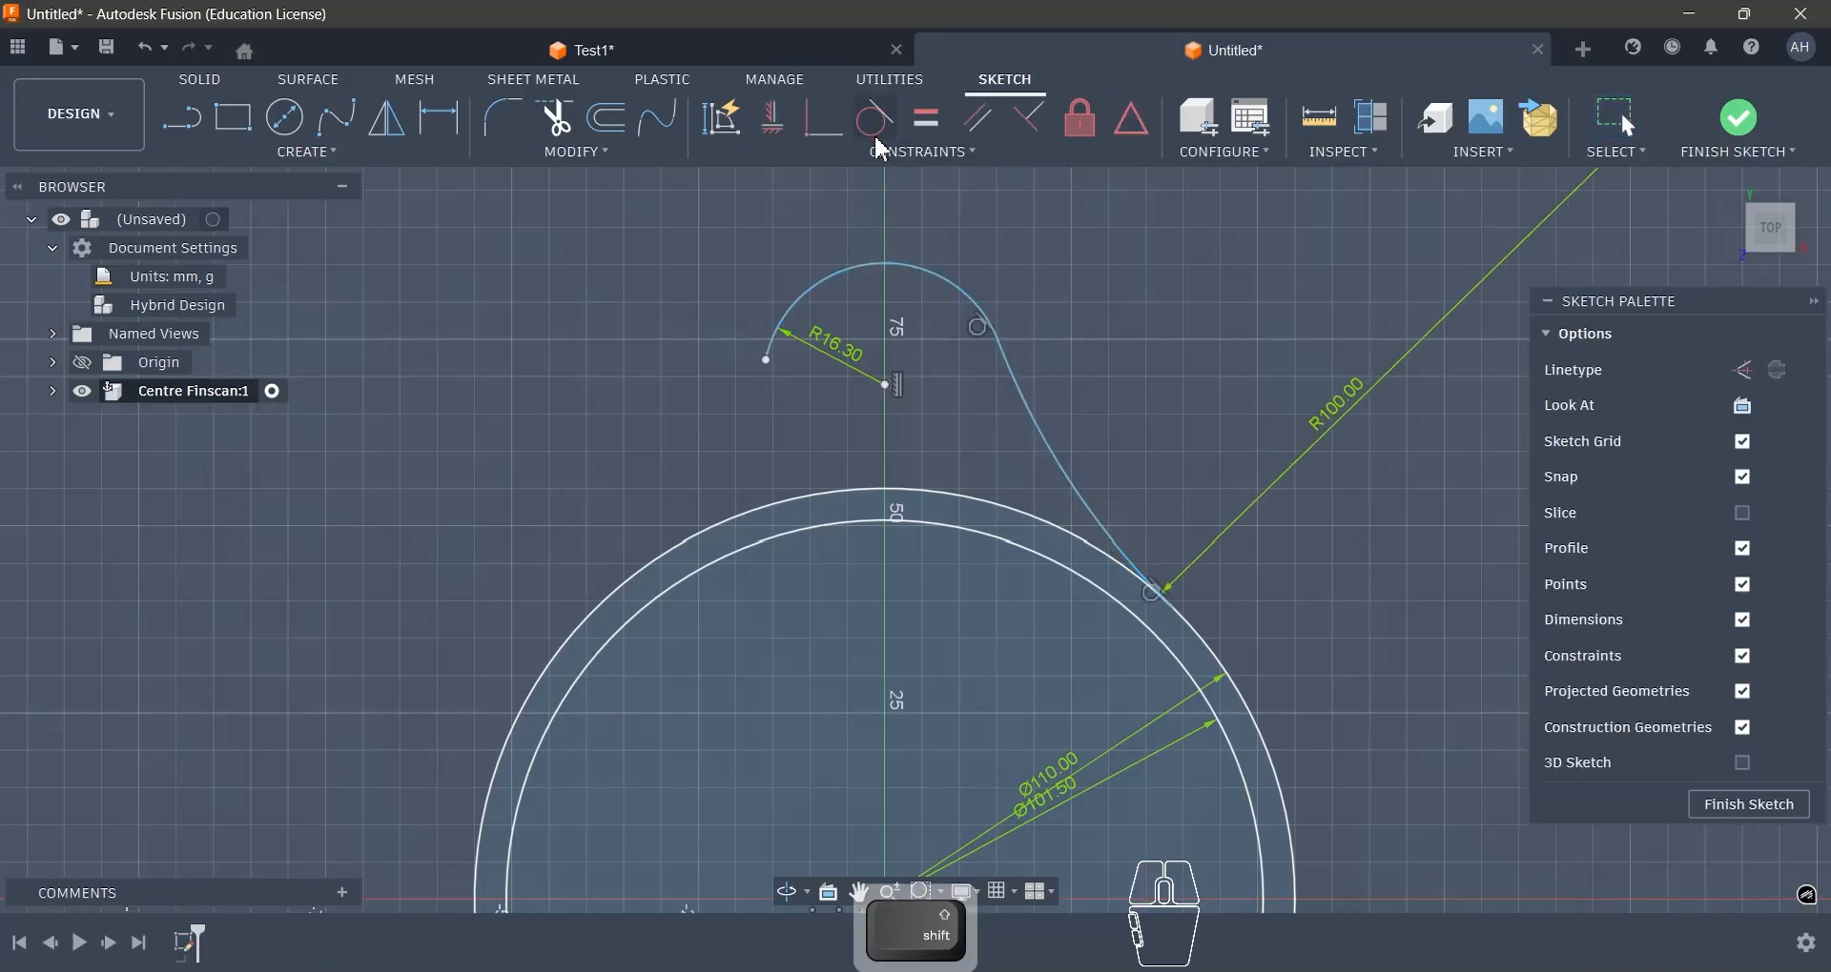
- Draw a concave arc from the upper arc's left endpoint down to the 110 mm circle, tangent to the circle
{"action": "scroll", "coordinate": [1048, 334], "scroll_direction": "down", "scroll_amount": 3}
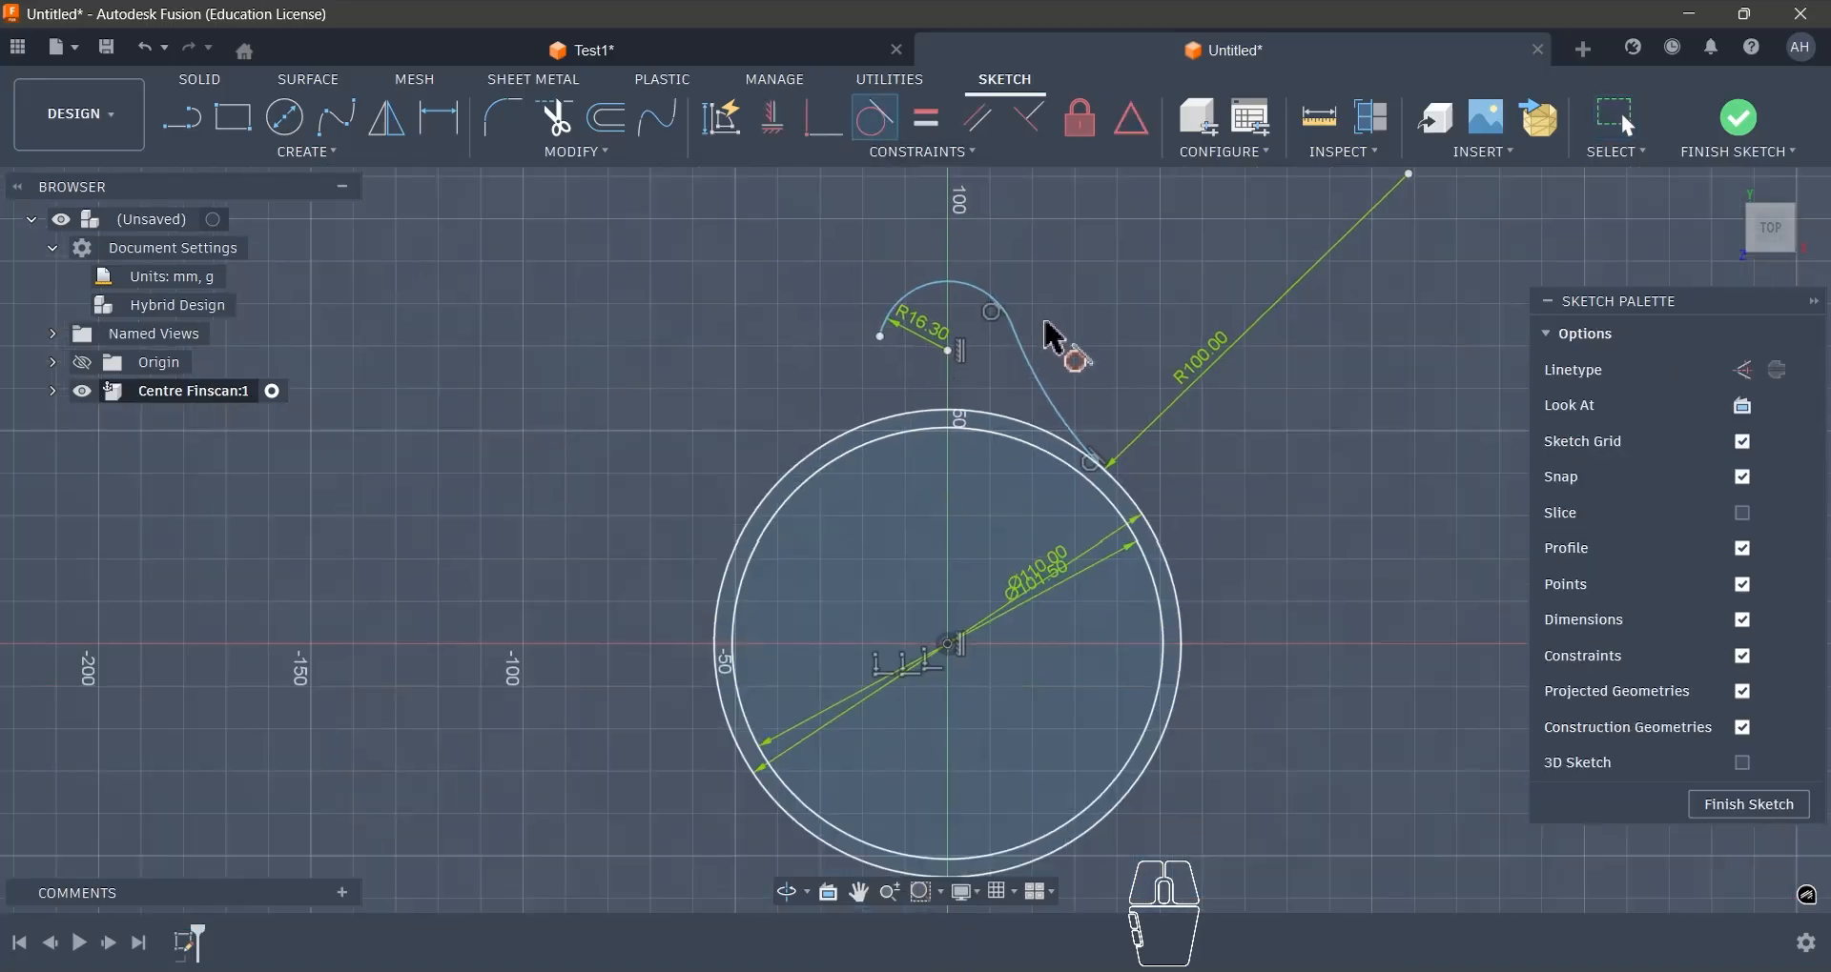
{"action": "left_click", "coordinate": [307, 152]}
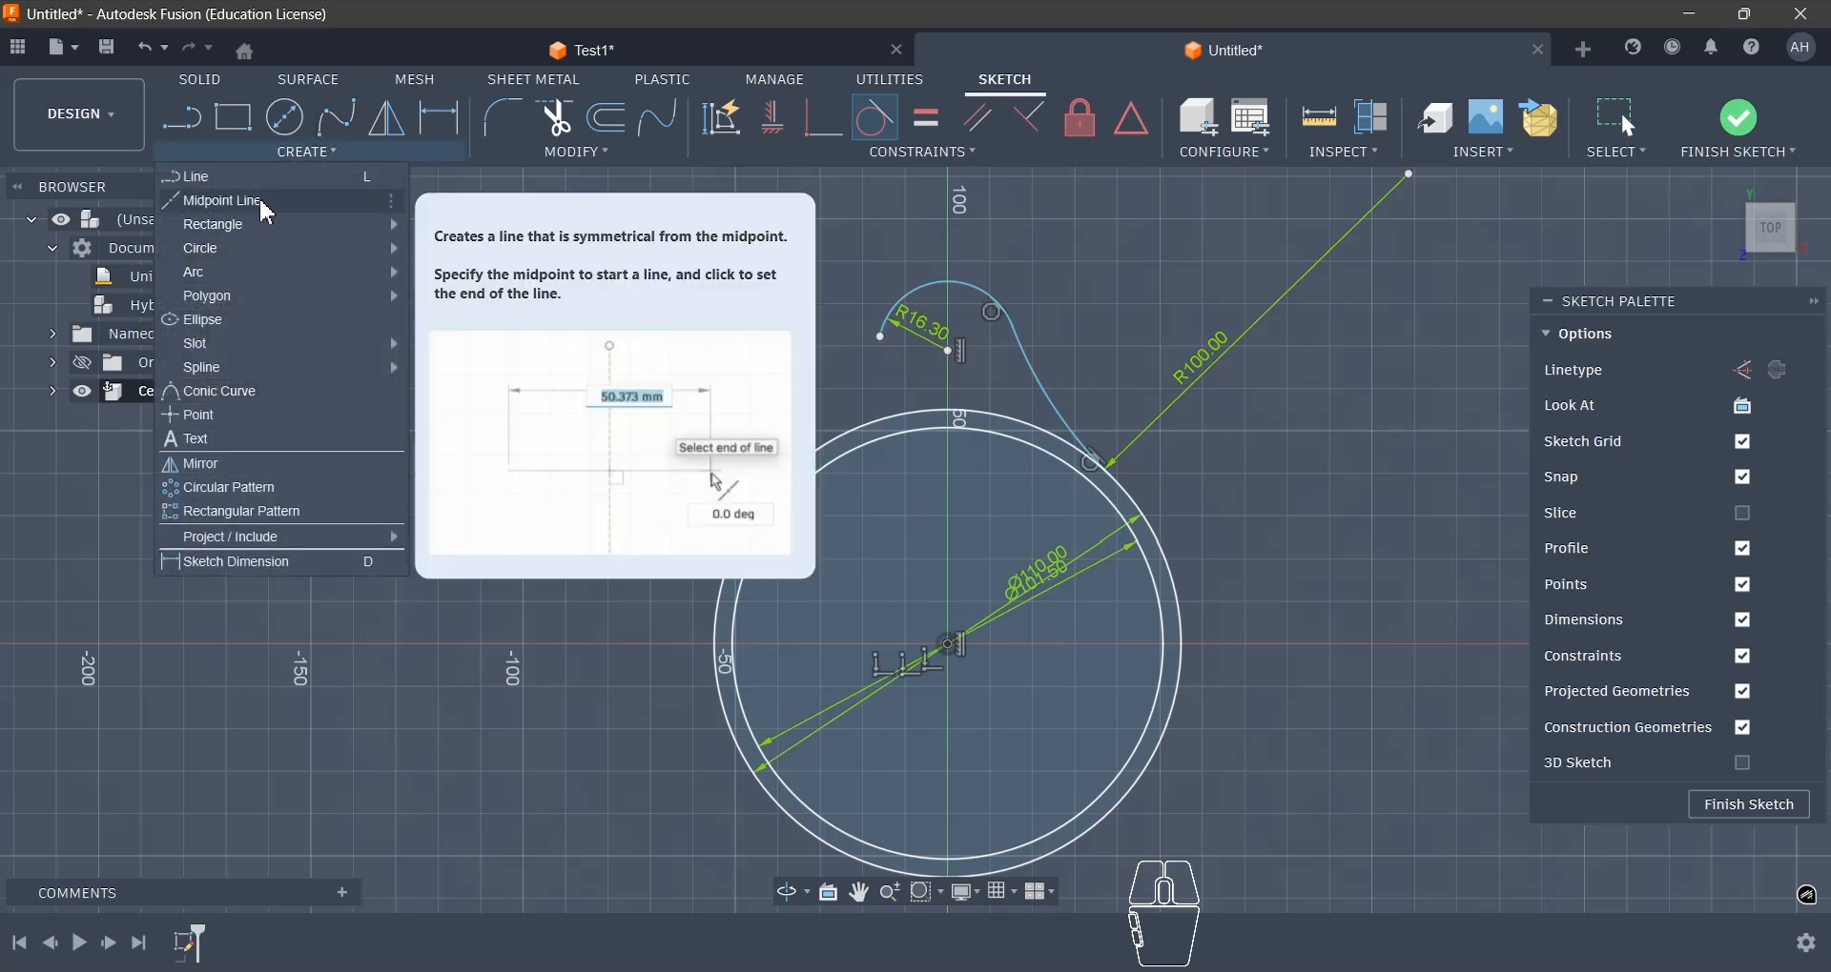
{"action": "mouse_move", "coordinate": [277, 272]}
{"action": "left_click", "coordinate": [468, 286]}
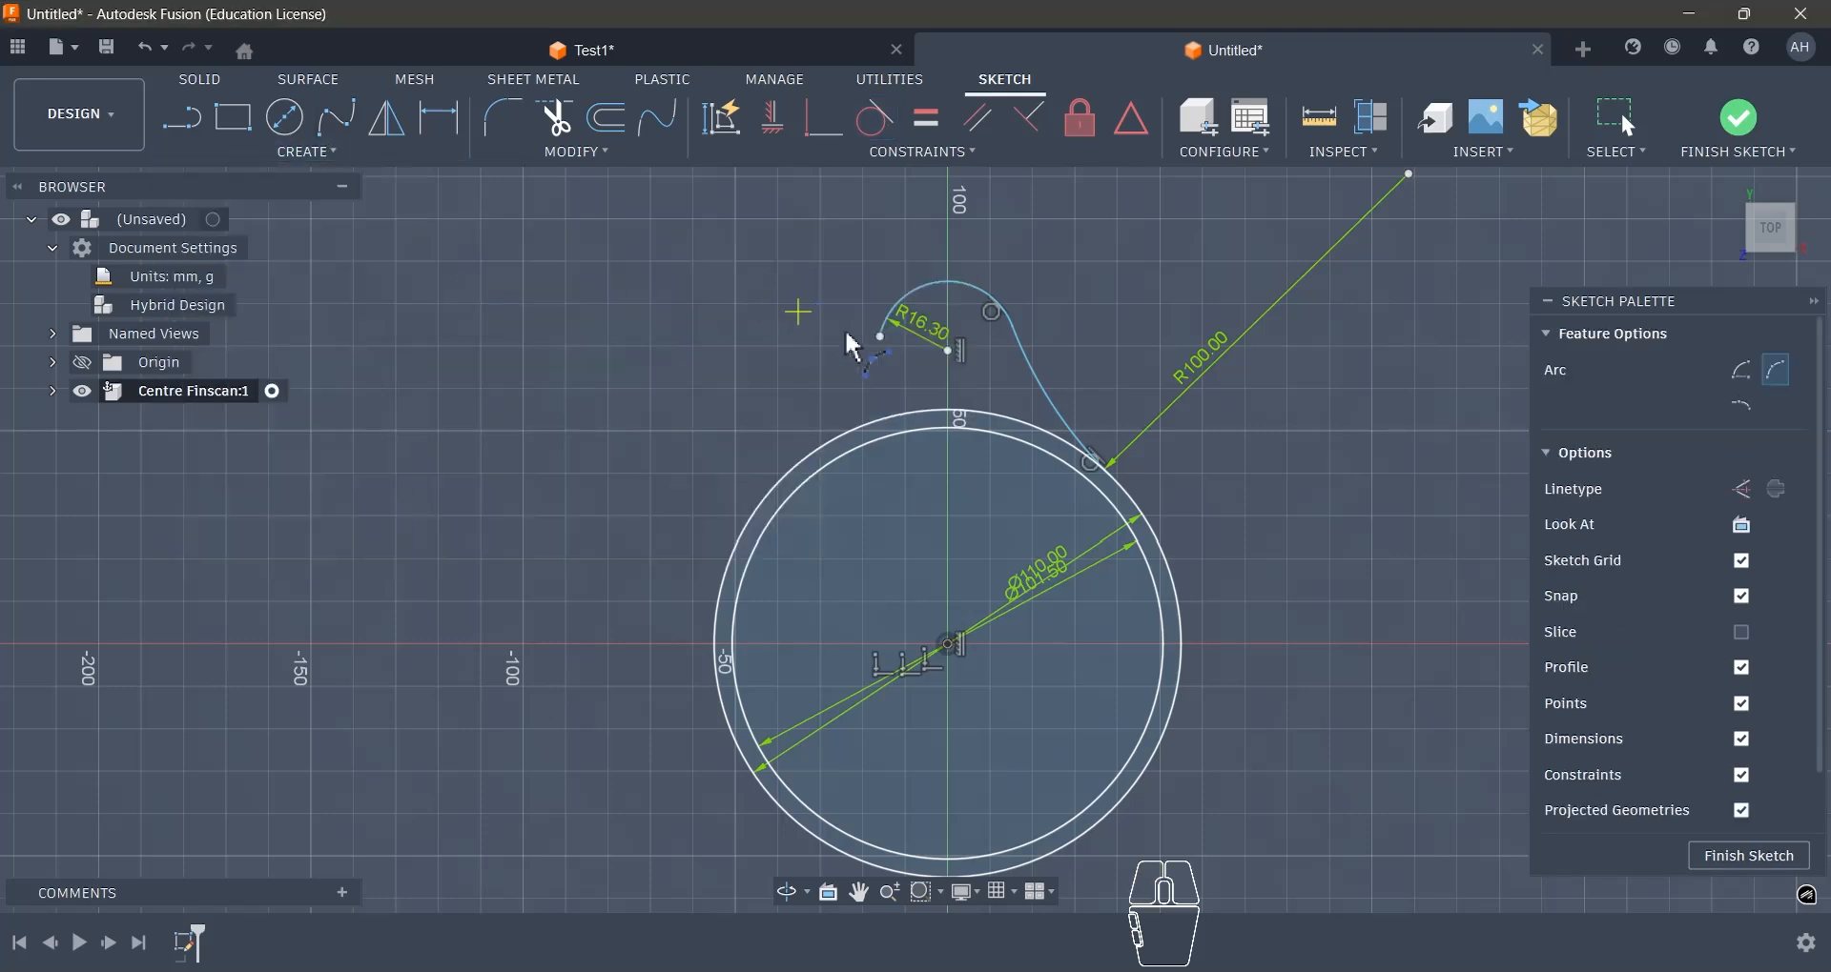
{"action": "left_click", "coordinate": [881, 341]}
{"action": "left_click", "coordinate": [863, 416]}
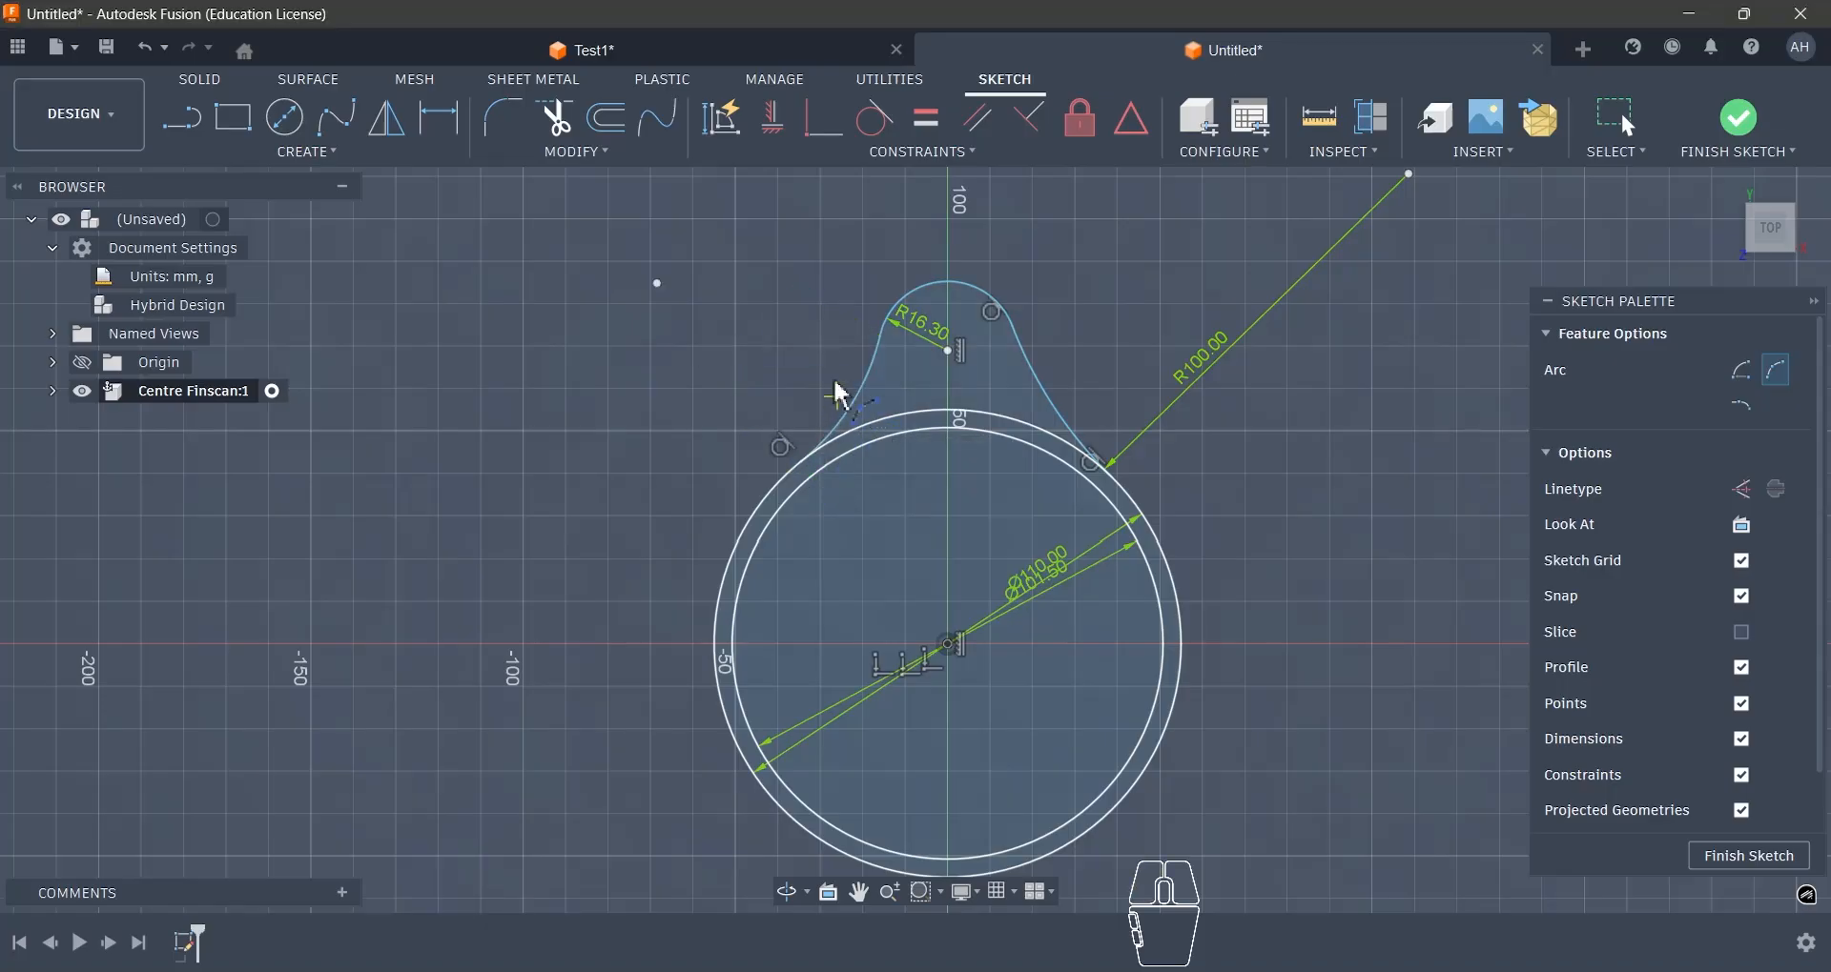
{"action": "key", "text": "Escape"}
- Make the left concave arc tangent to the 16.3 mm upper arc
{"action": "scroll", "coordinate": [860, 384], "scroll_direction": "up", "scroll_amount": 3}
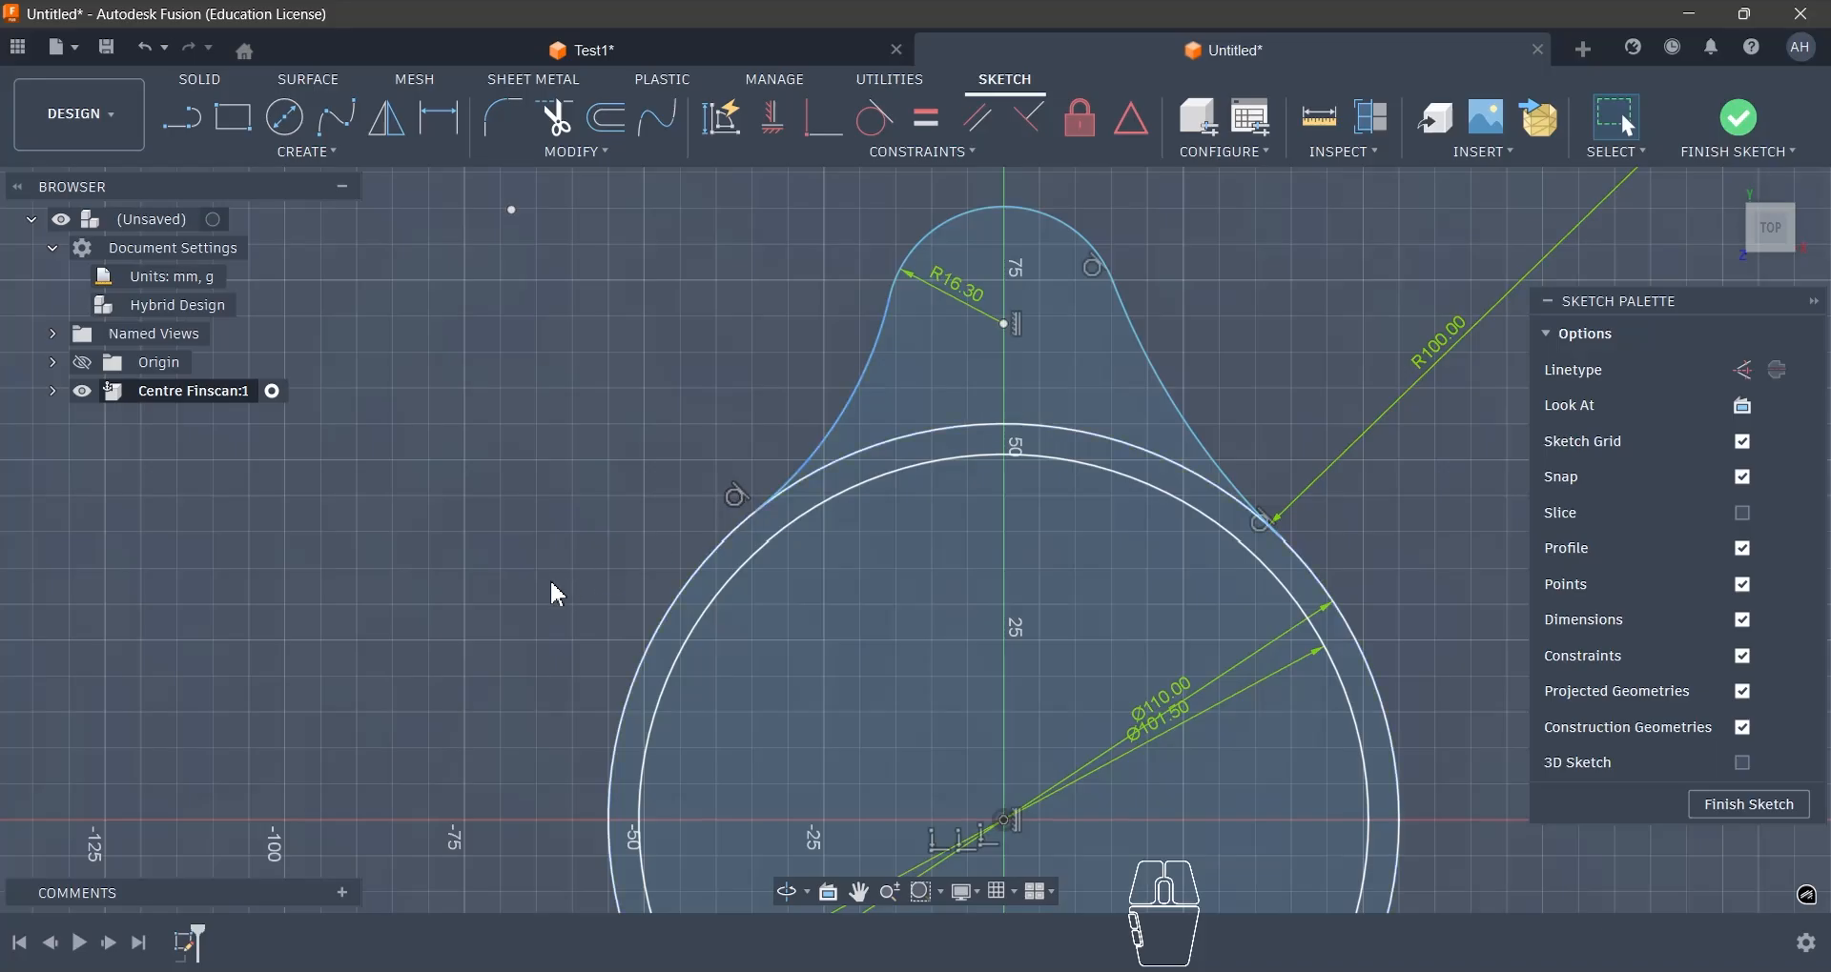
{"action": "scroll", "coordinate": [549, 579], "scroll_direction": "down", "scroll_amount": 1}
{"action": "left_click", "coordinate": [855, 392]}
{"action": "left_click", "coordinate": [892, 297], "text": "shift"}
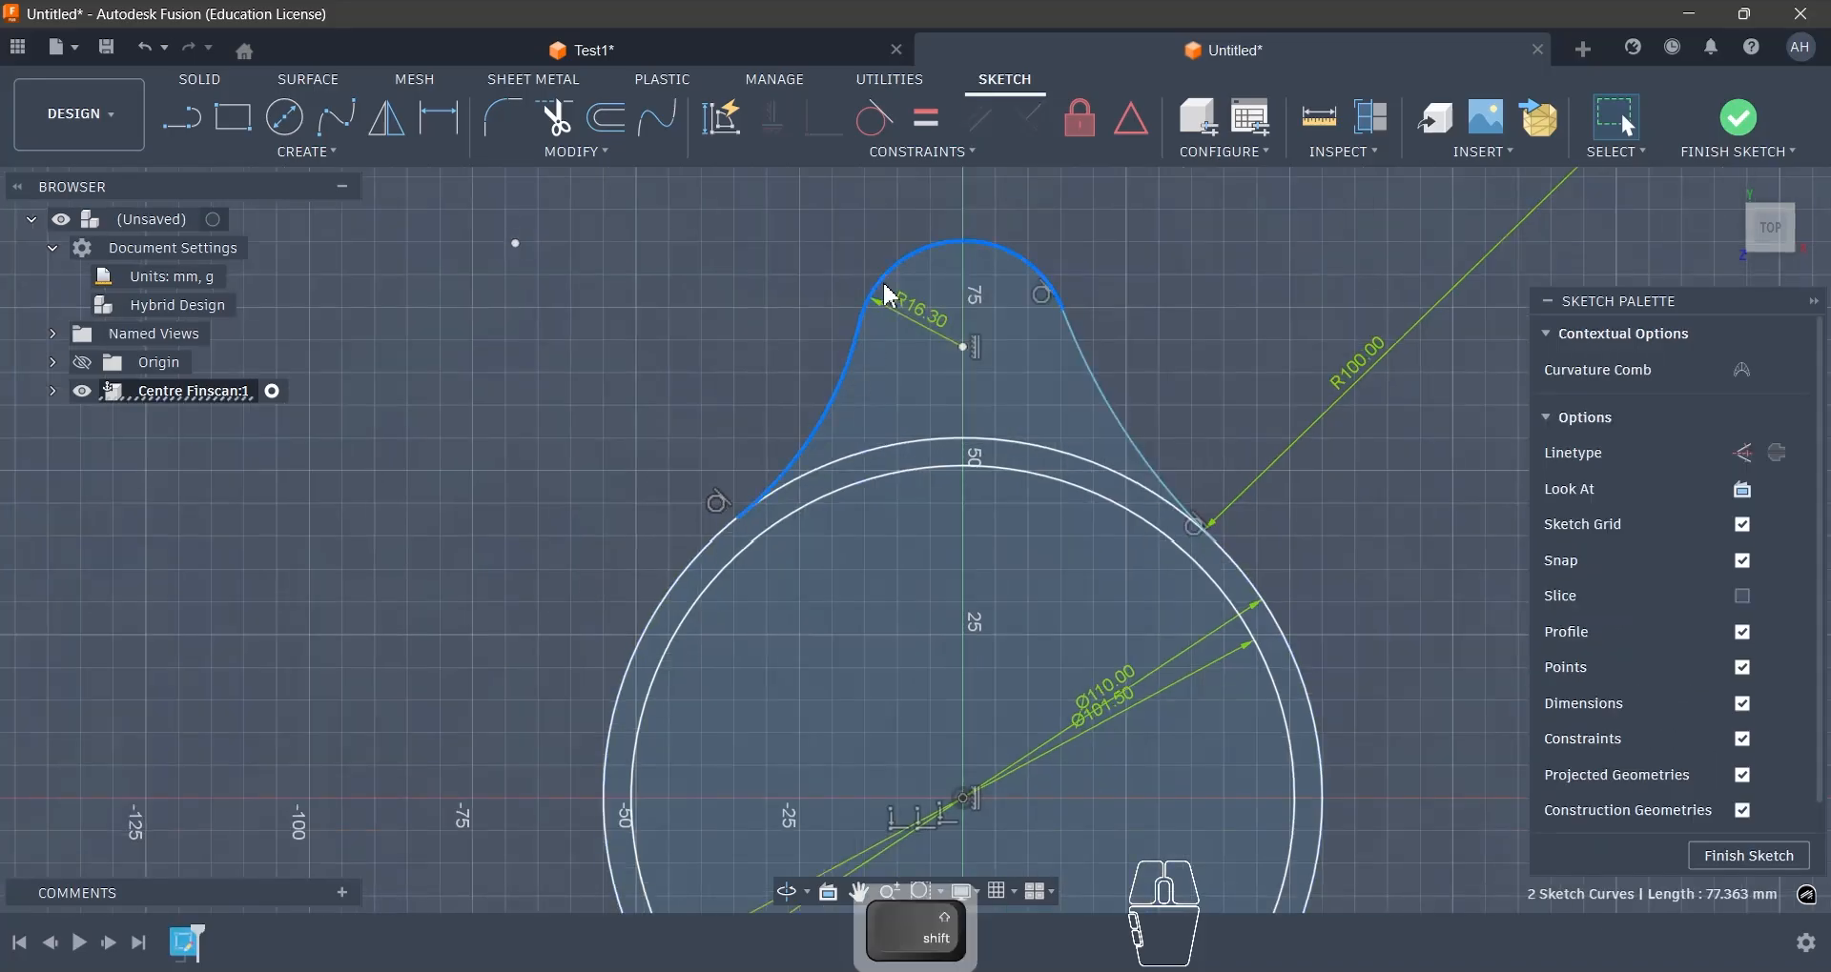
{"action": "left_click", "coordinate": [882, 129]}
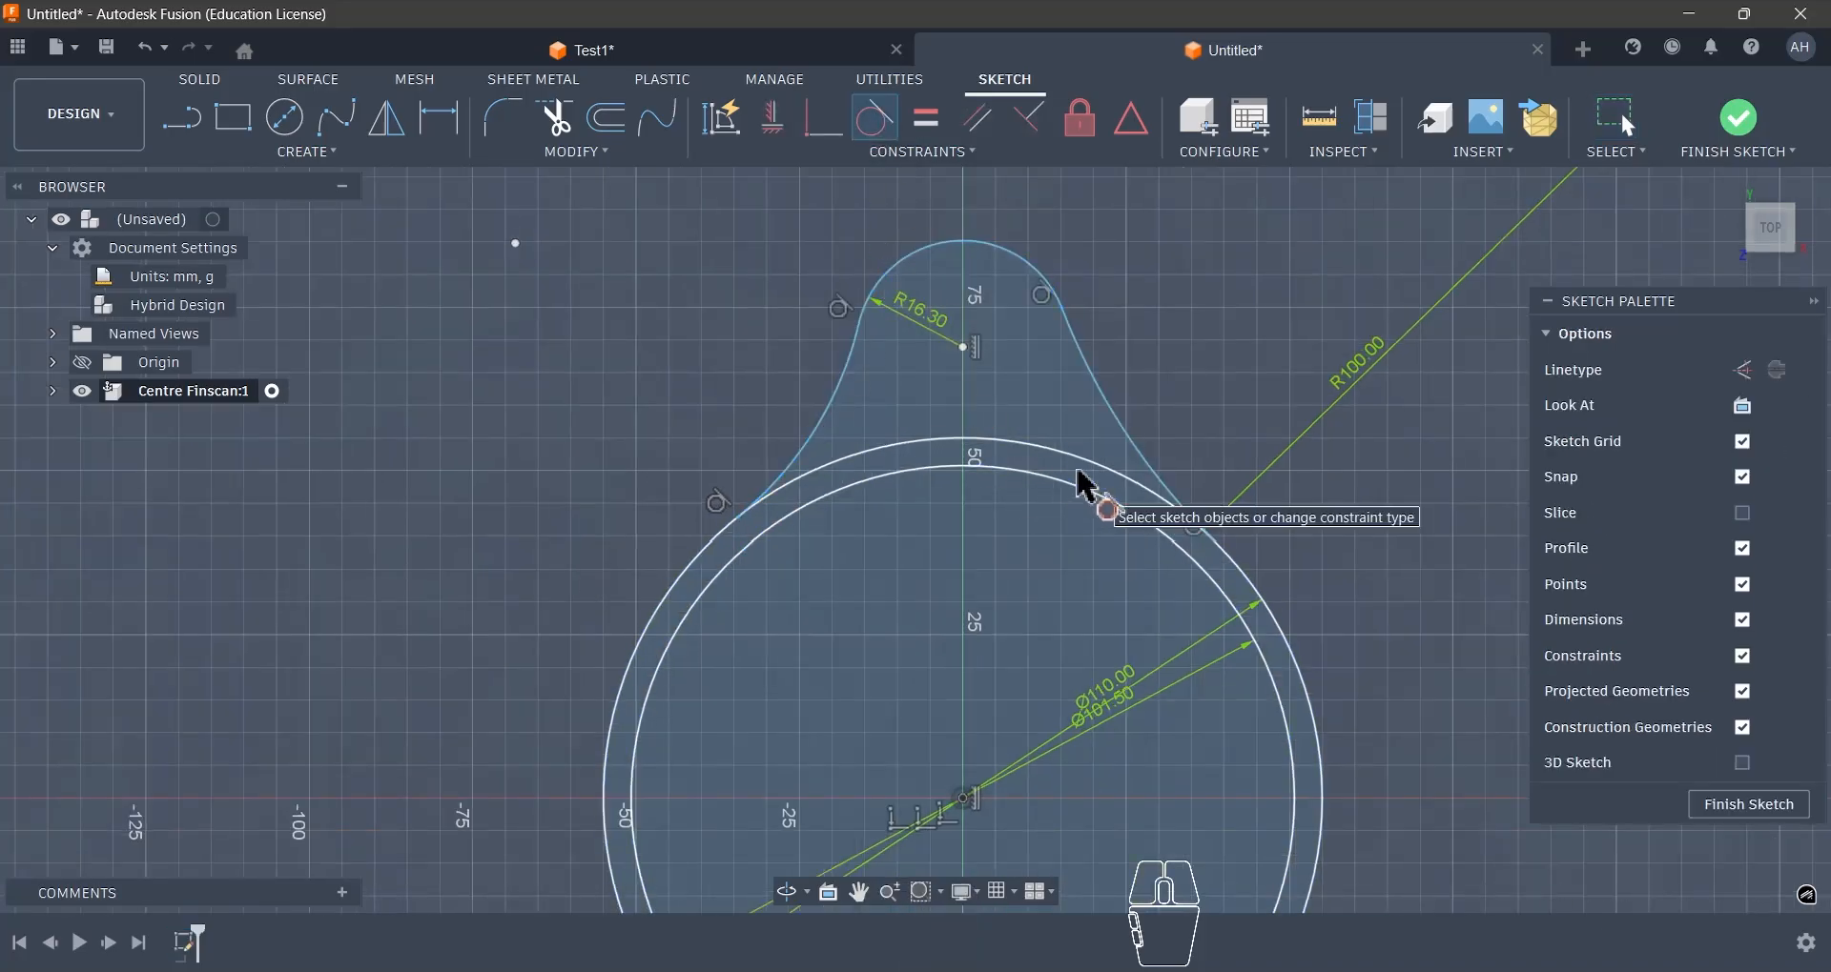
{"action": "key", "text": "Escape"}
- Shift the upper arc along the vertical axis to test how the constrained outline moves
{"action": "left_click", "coordinate": [1010, 251]}
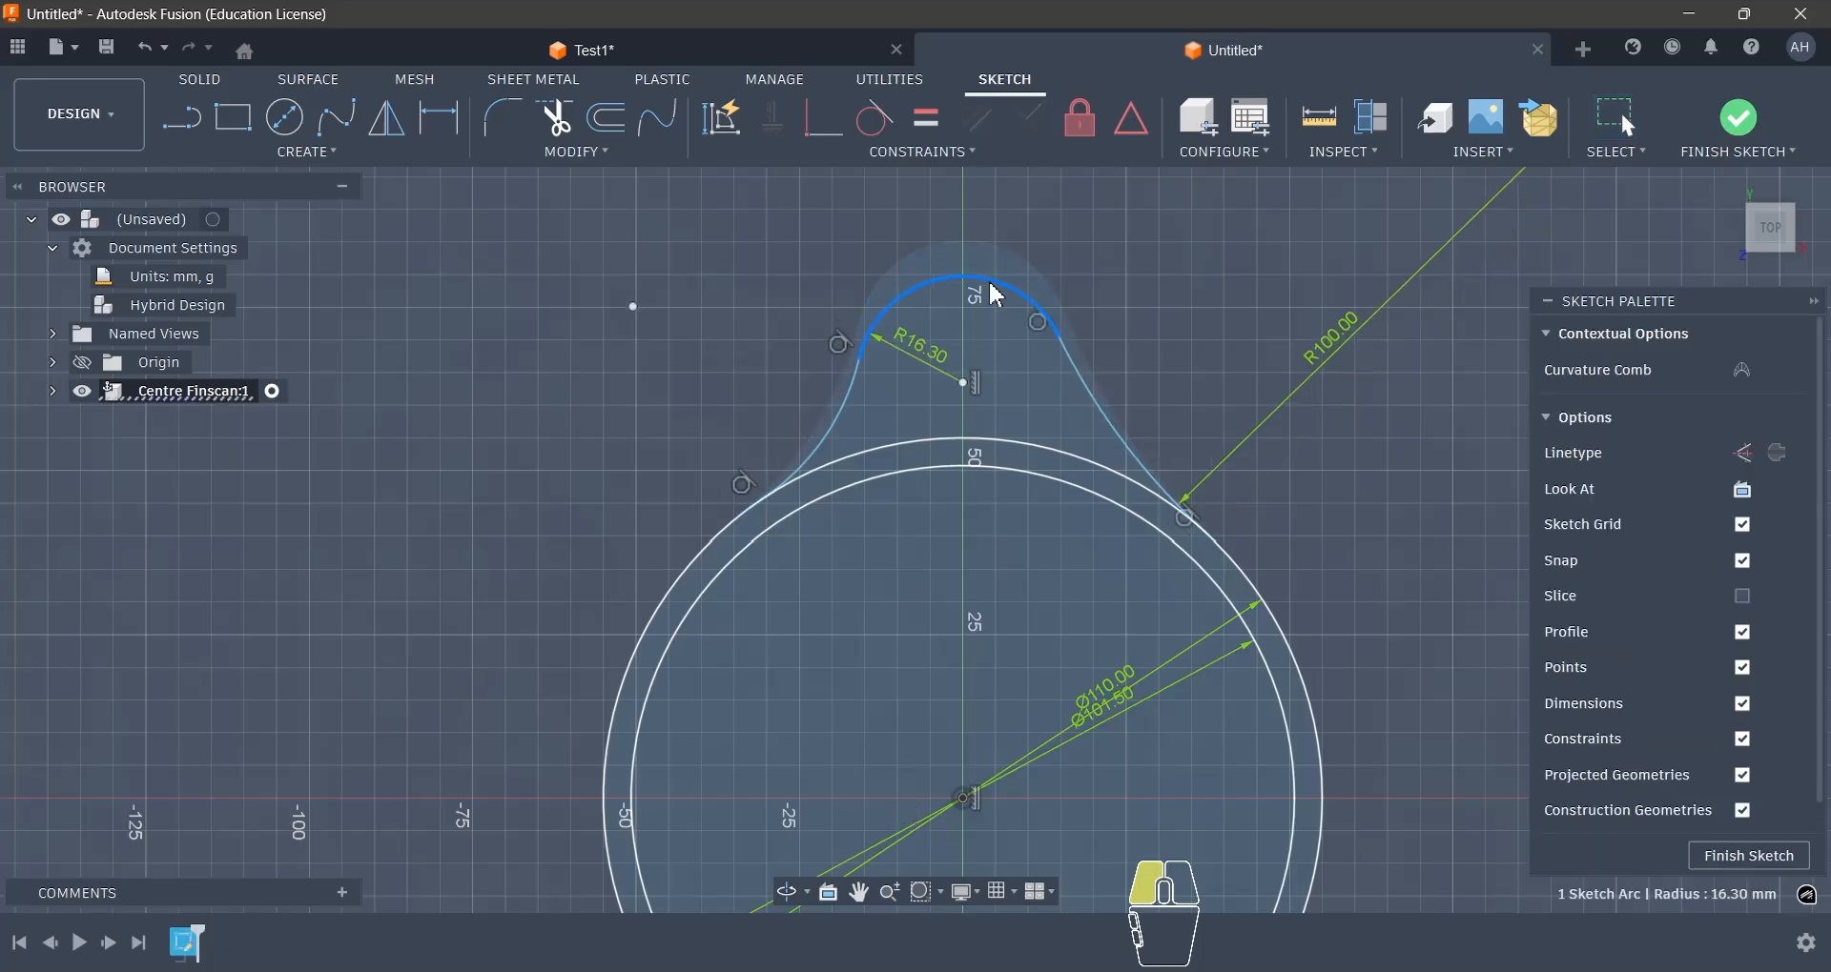
{"action": "left_click_drag", "start_coordinate": [1005, 238], "coordinate": [997, 259]}
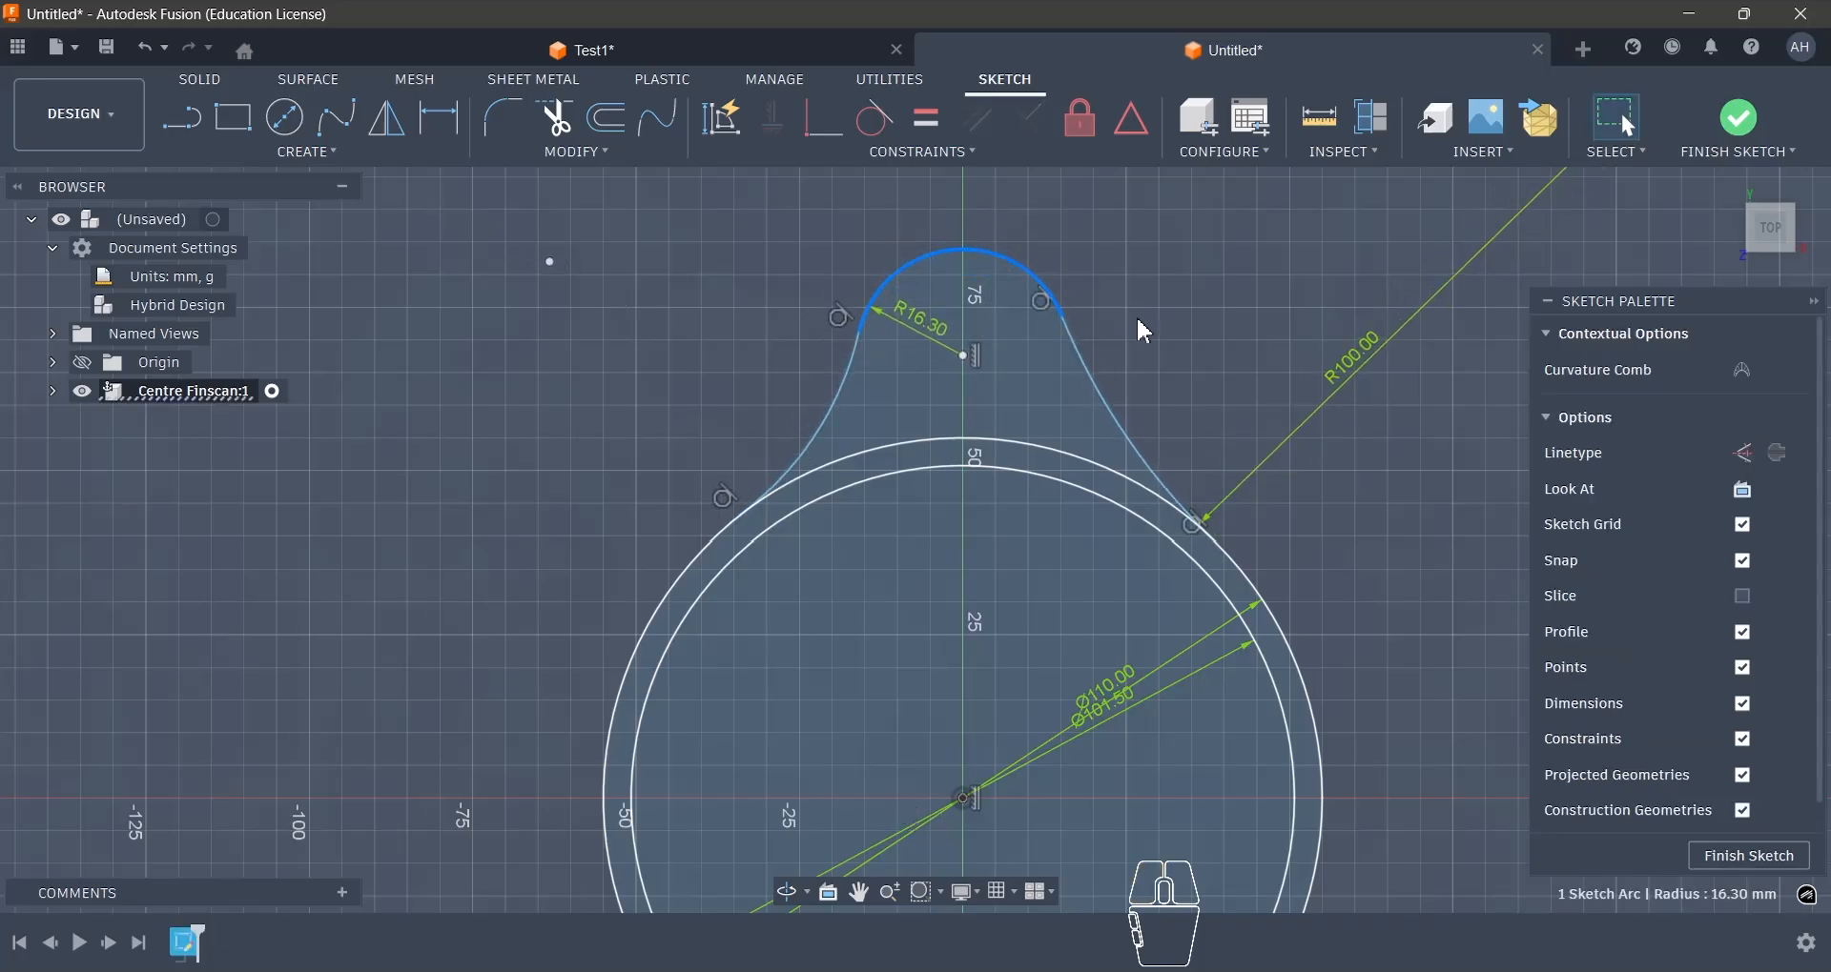
{"action": "left_click", "coordinate": [1141, 318]}
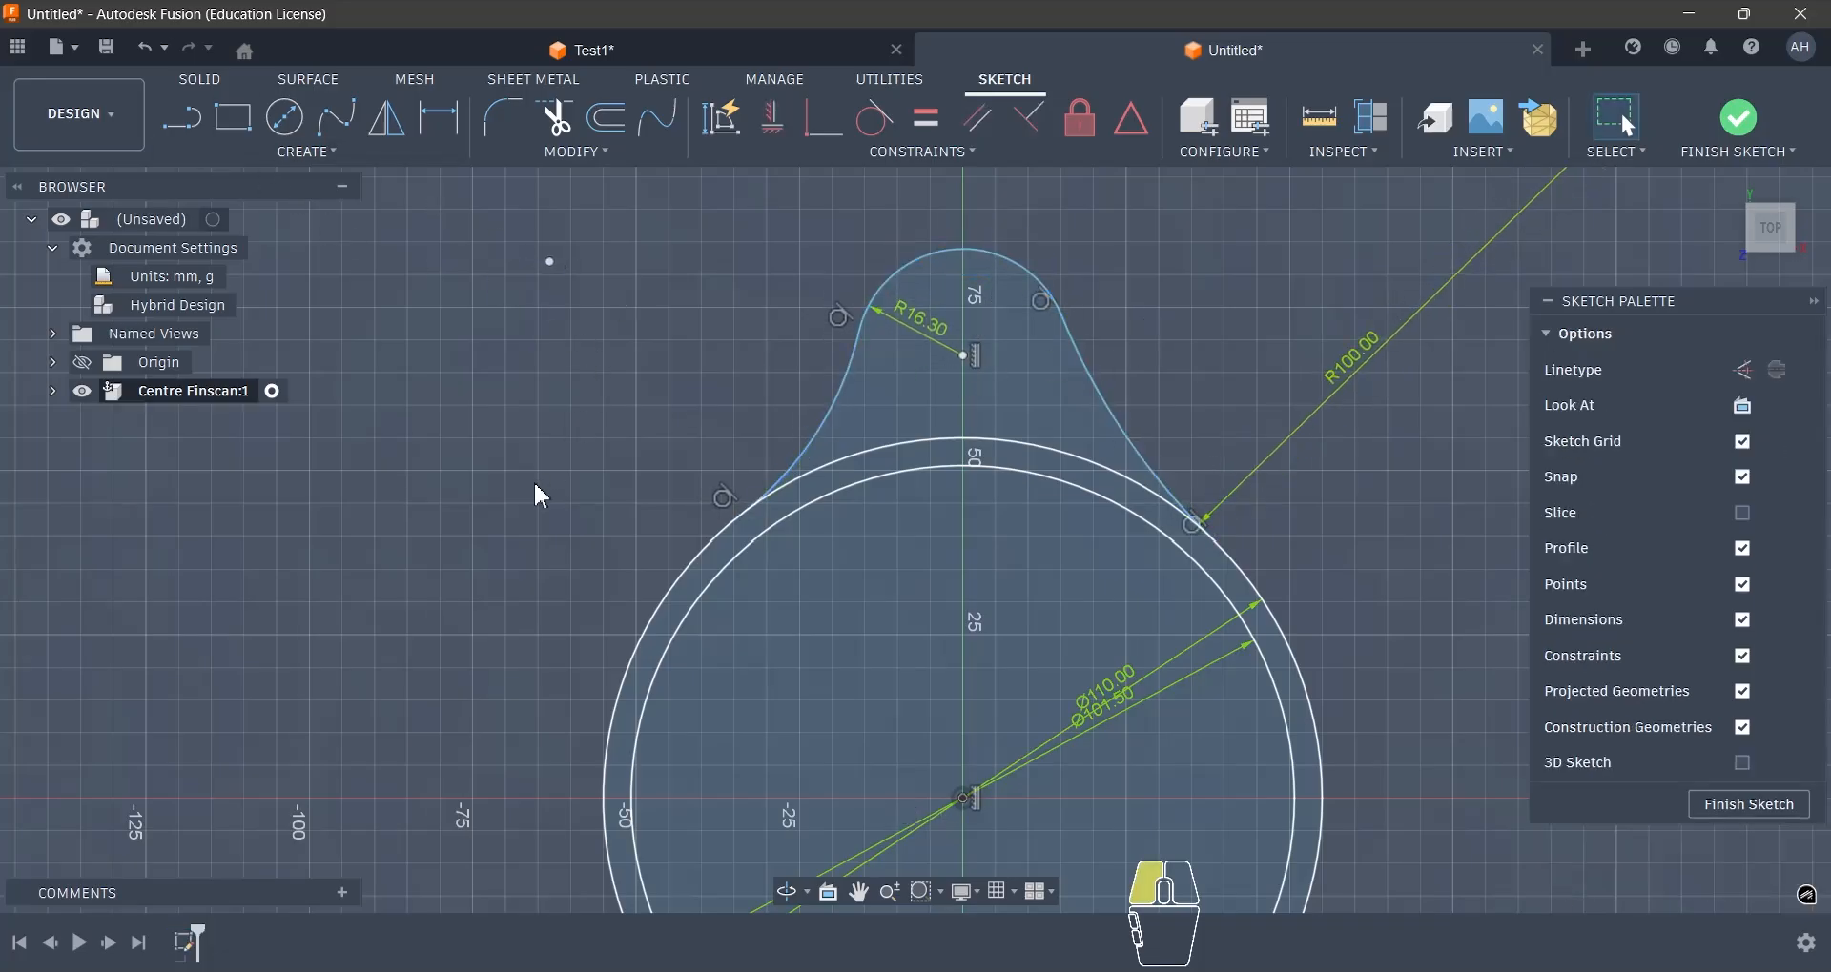
- Set the vertical distance between the origin and the upper arc's centre point to 55 mm
{"action": "key", "text": "d"}
{"action": "left_click", "coordinate": [963, 357]}
{"action": "scroll", "coordinate": [965, 372], "scroll_direction": "down", "scroll_amount": 3}
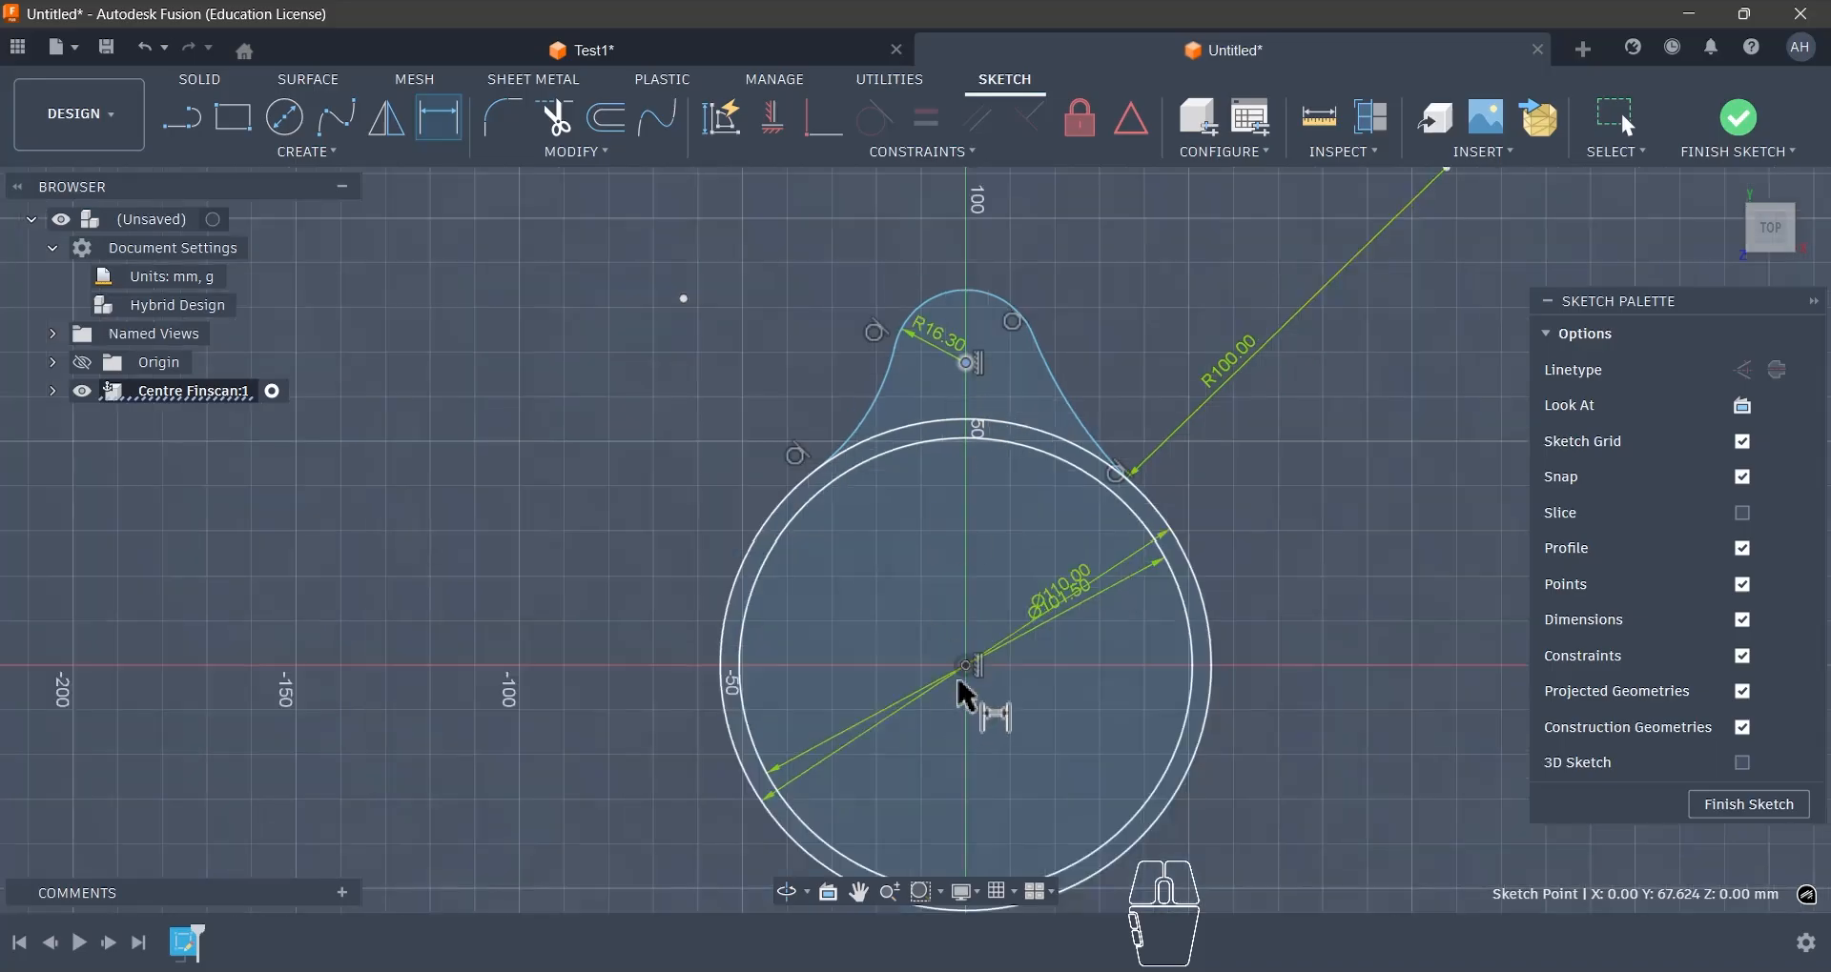
{"action": "left_click", "coordinate": [970, 665]}
{"action": "left_click", "coordinate": [894, 545]}
{"action": "type", "text": "55"}
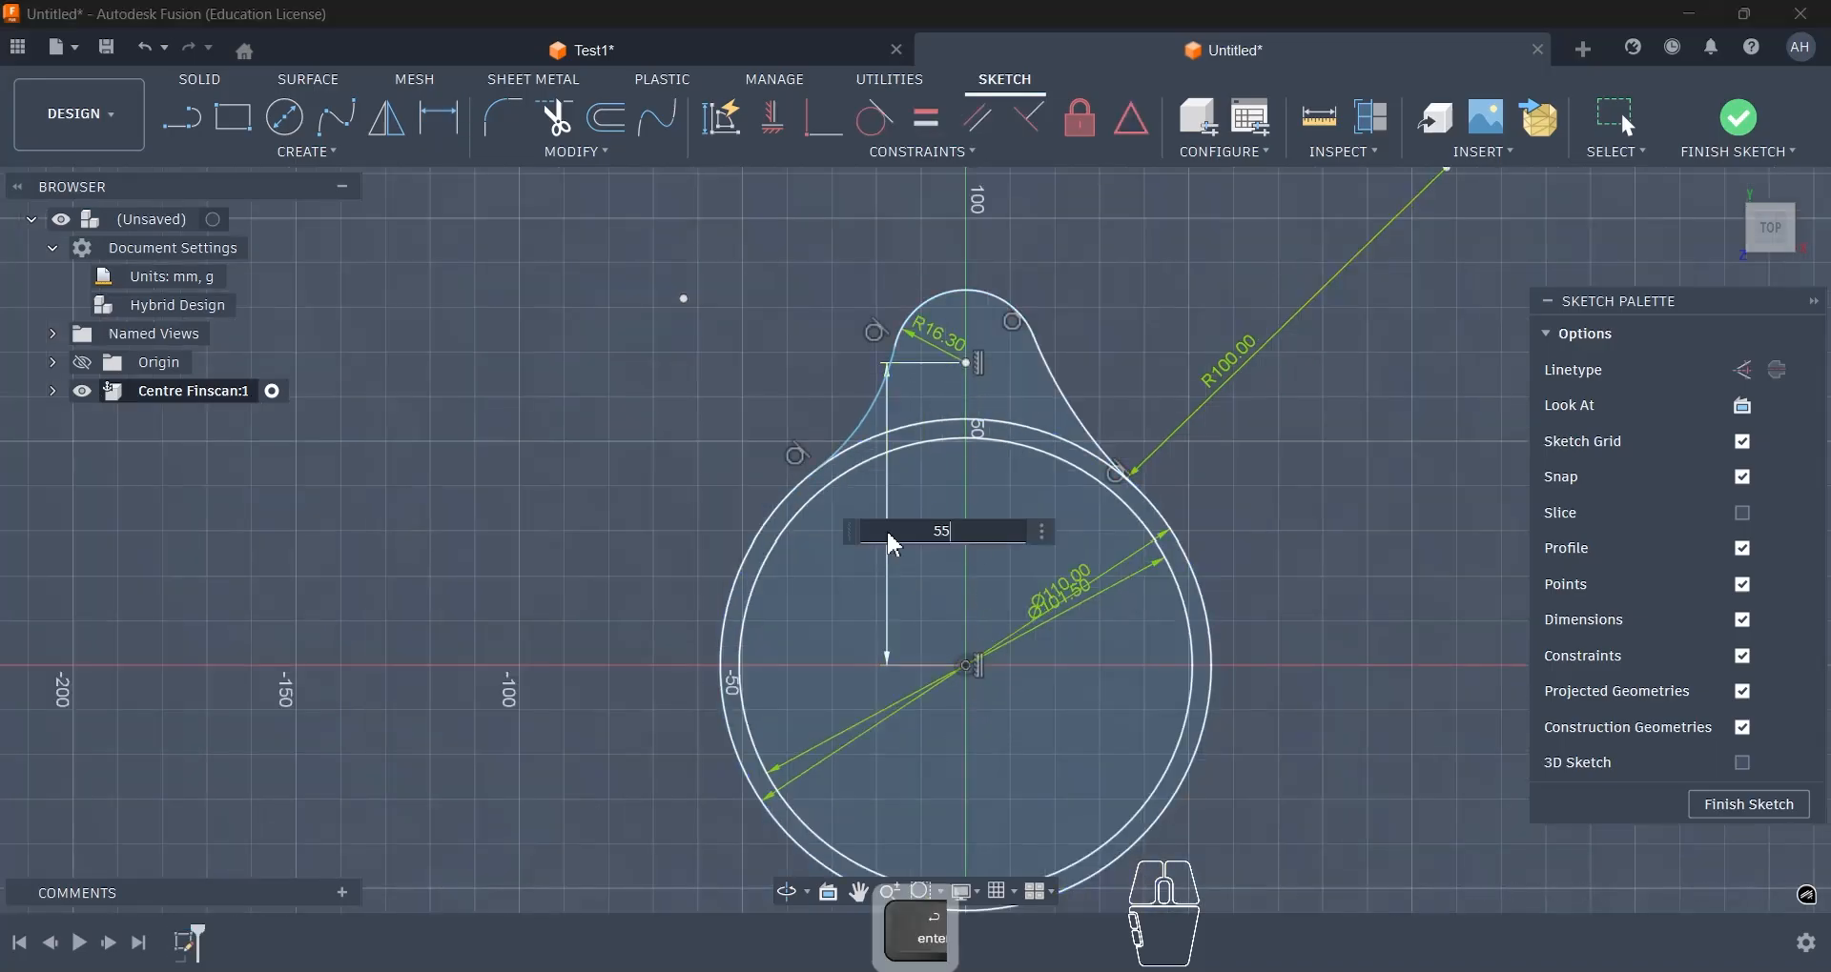
{"action": "key", "text": "Return"}
{"action": "scroll", "coordinate": [991, 434], "scroll_direction": "up", "scroll_amount": 3}
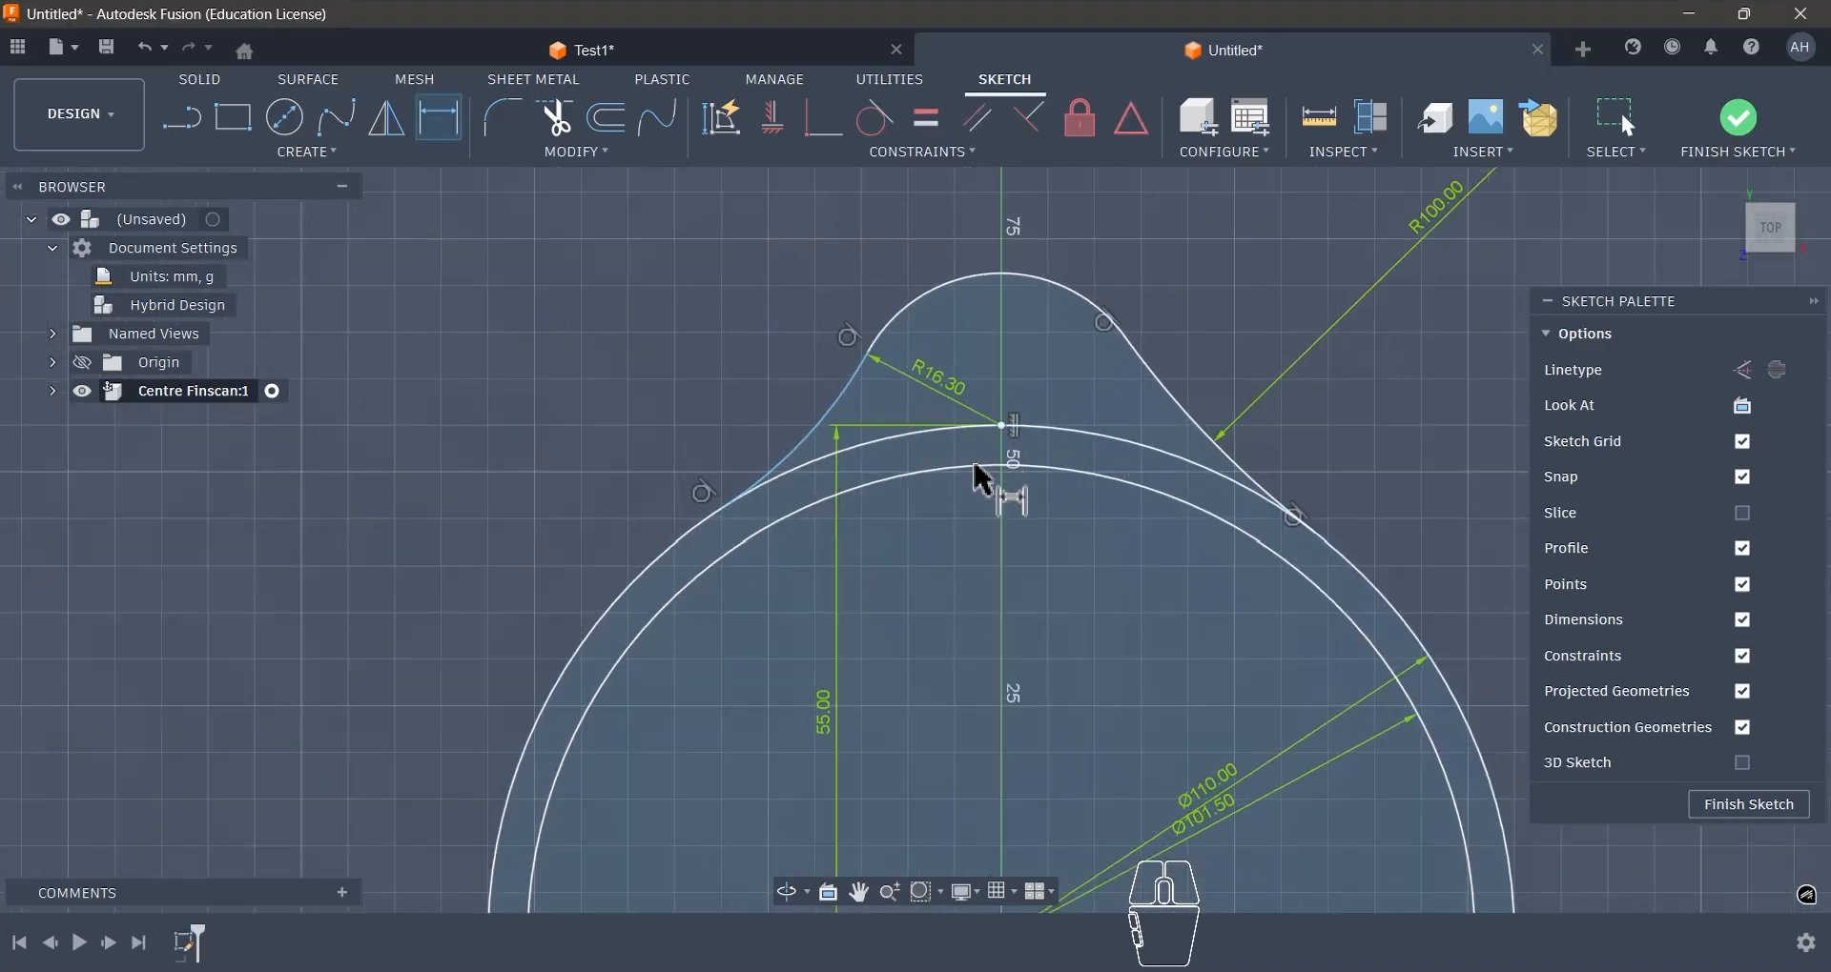
{"action": "key", "text": "Escape"}
- Trim the part of the 110 mm circle that lies inside the upper lobe between the two concave arcs
{"action": "key", "text": "t"}
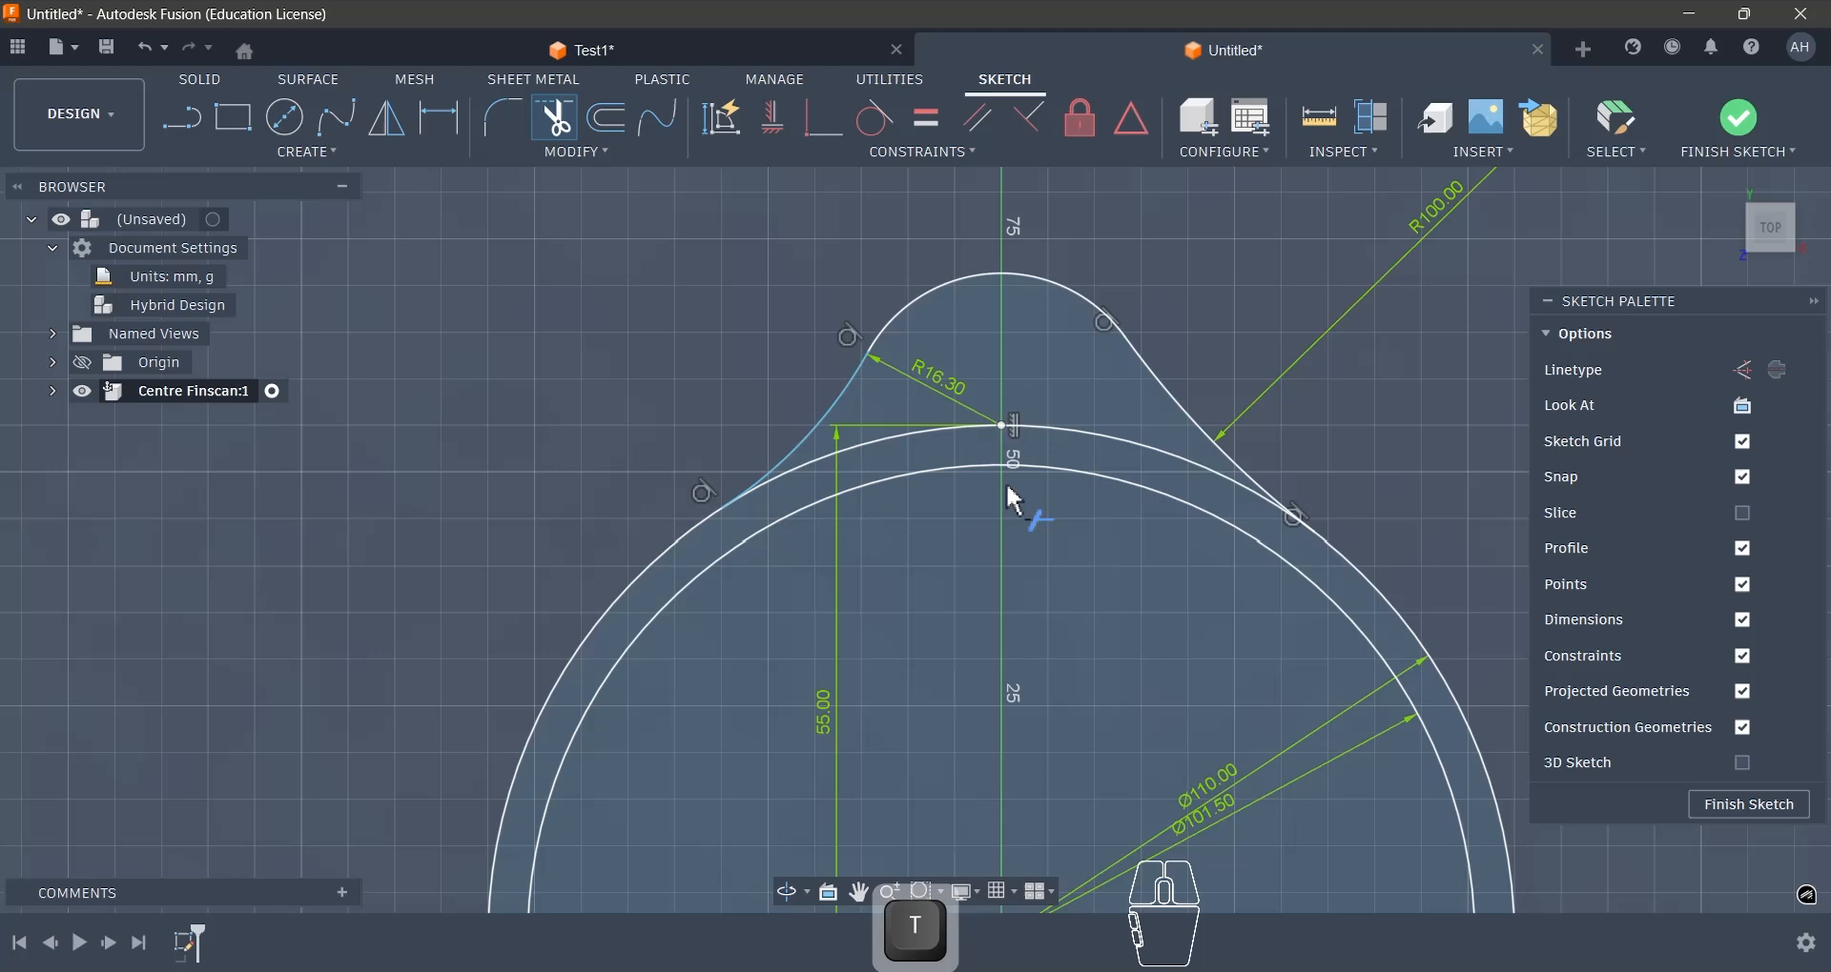
{"action": "left_click", "coordinate": [970, 444]}
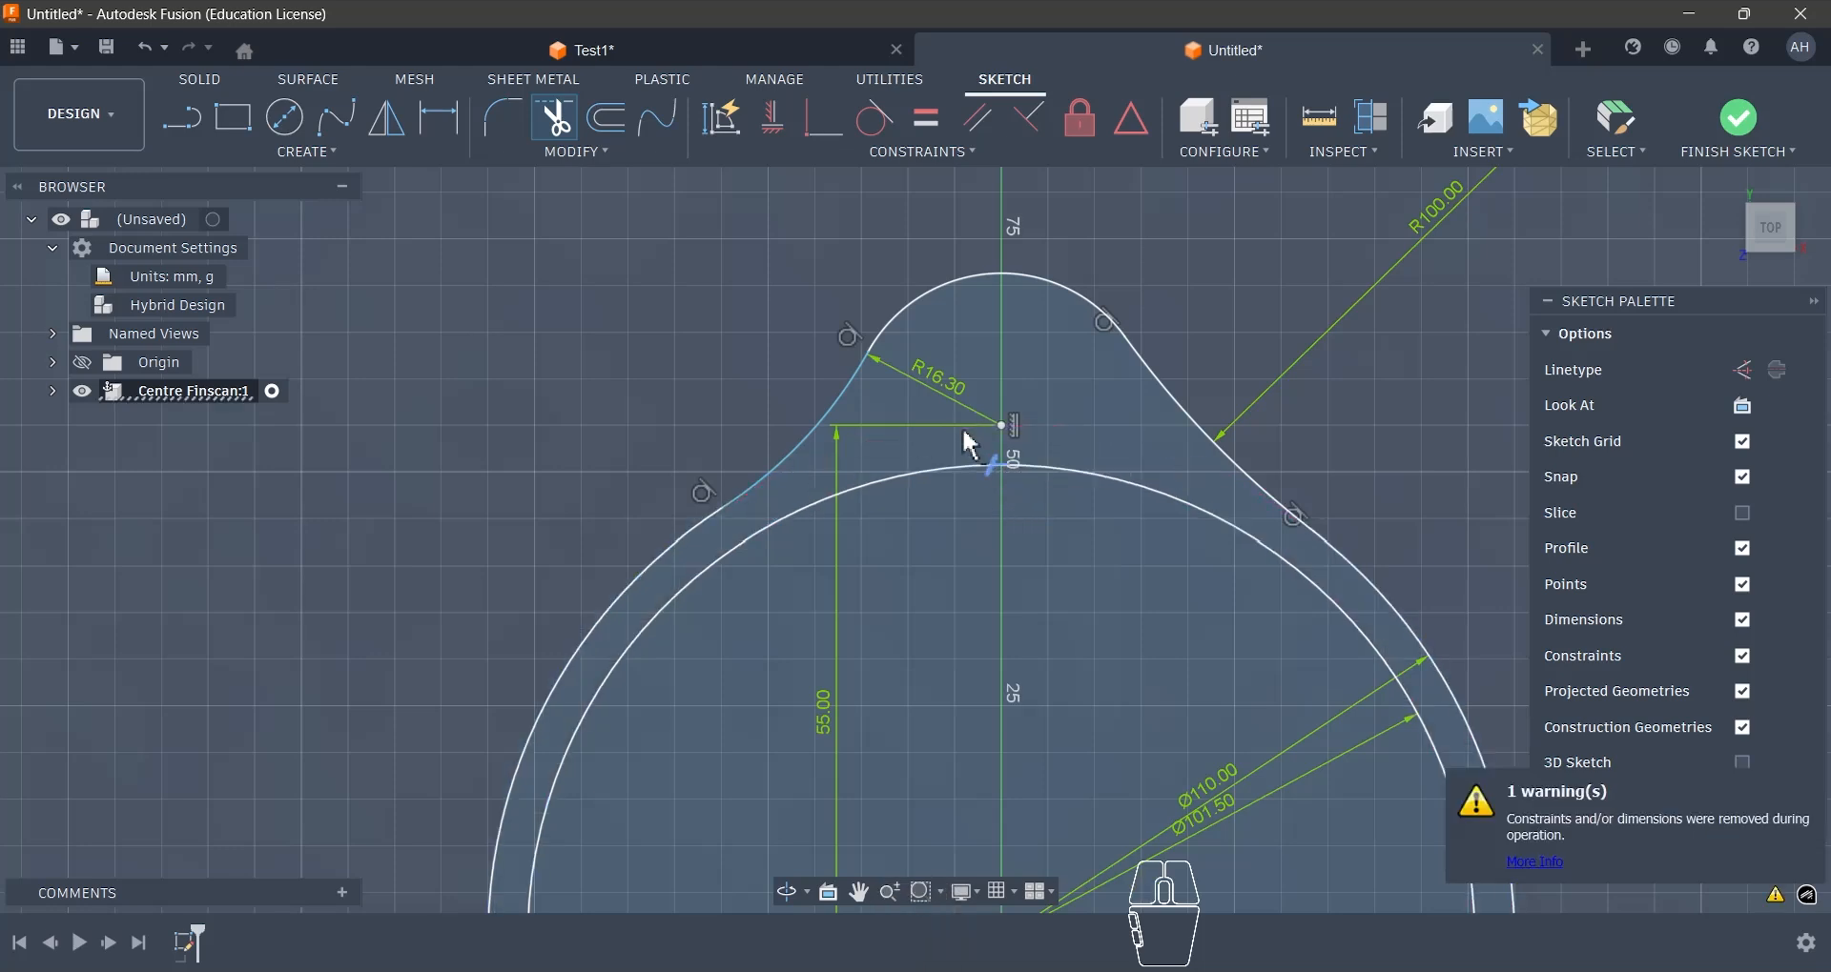
{"action": "scroll", "coordinate": [971, 443], "scroll_direction": "down", "scroll_amount": 1}
{"action": "key", "text": "Escape"}
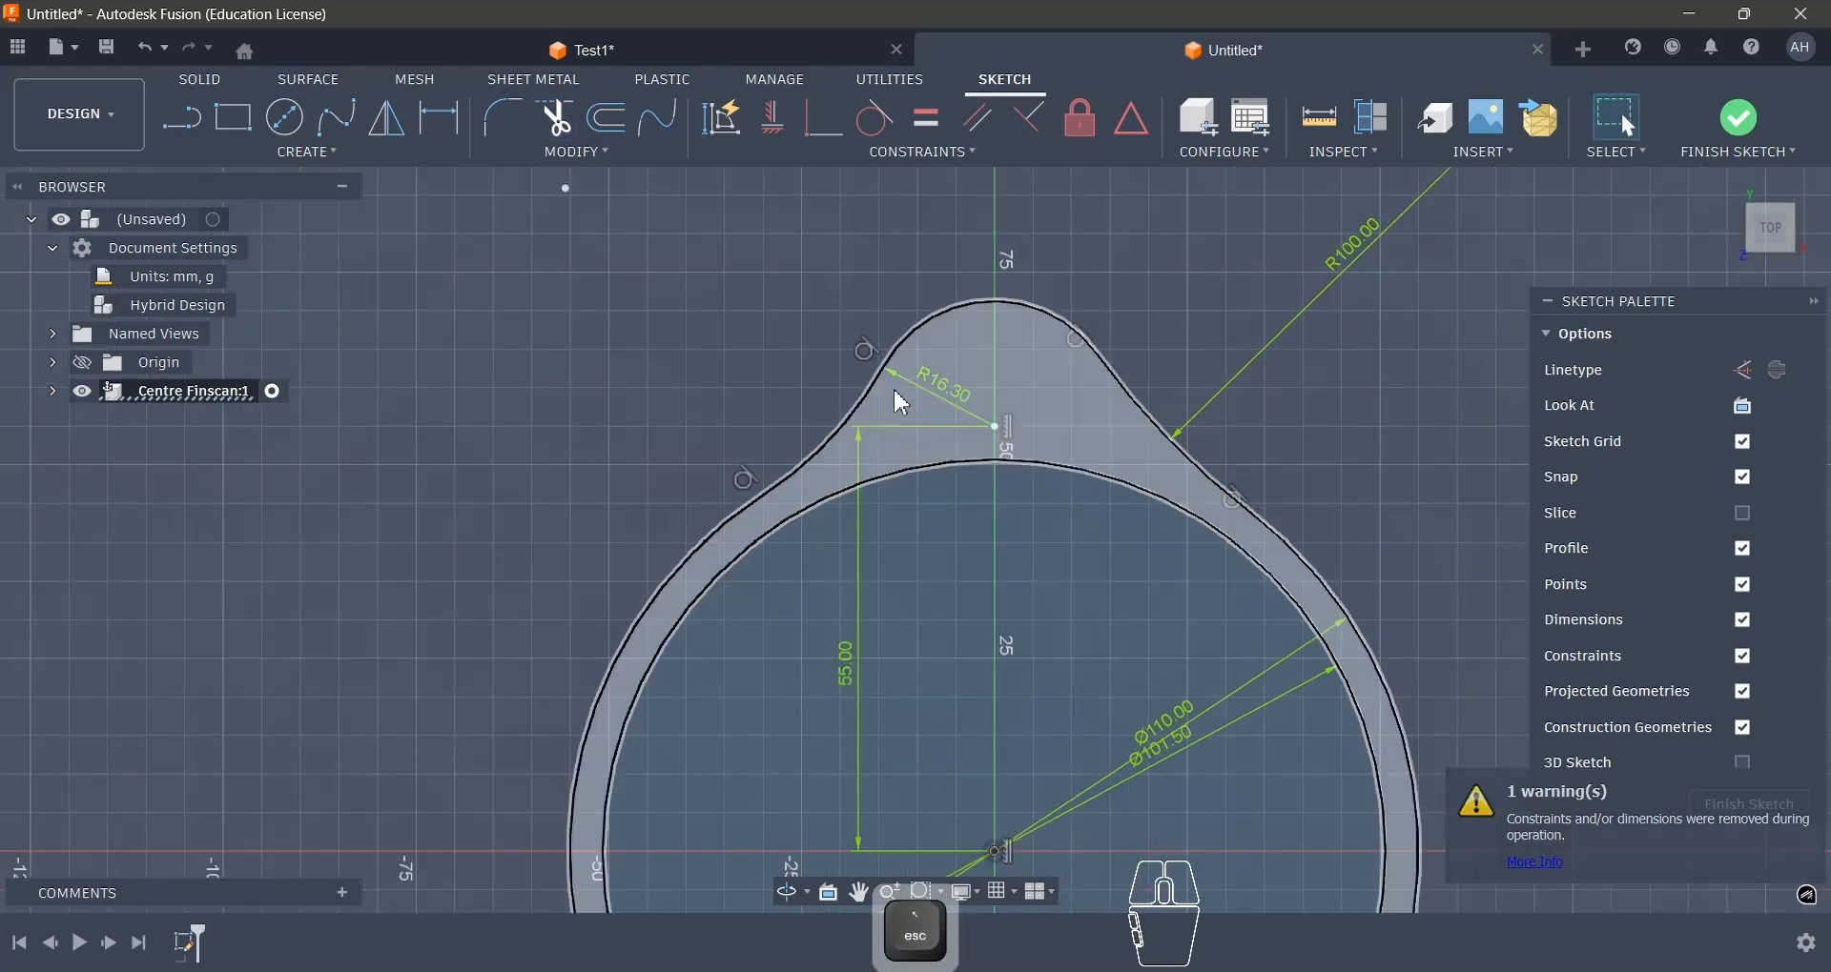
- Apply an Equal constraint between the left concave arc and the 100 mm radius arc on the right
{"action": "left_click_drag", "start_coordinate": [916, 341], "coordinate": [872, 376]}
{"action": "left_click", "coordinate": [864, 410]}
{"action": "scroll", "coordinate": [962, 398], "scroll_direction": "up", "scroll_amount": 3}
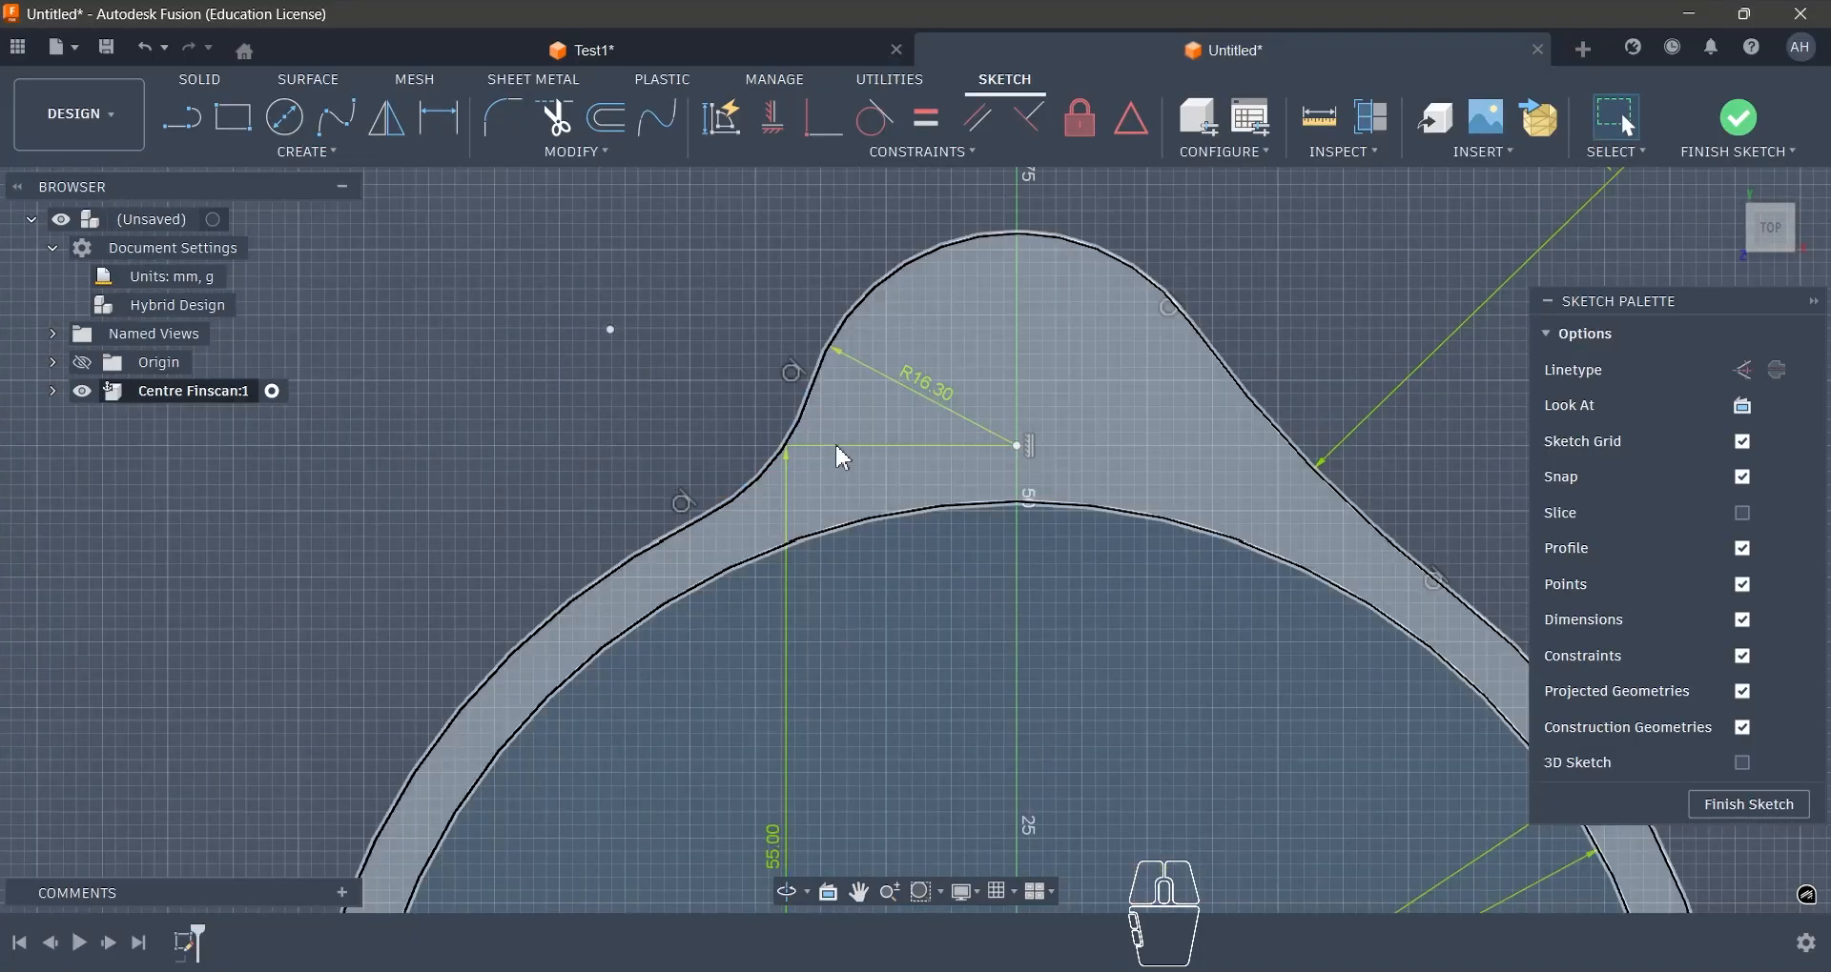
{"action": "left_click", "coordinate": [808, 415]}
{"action": "left_click", "coordinate": [1292, 451], "text": "shift"}
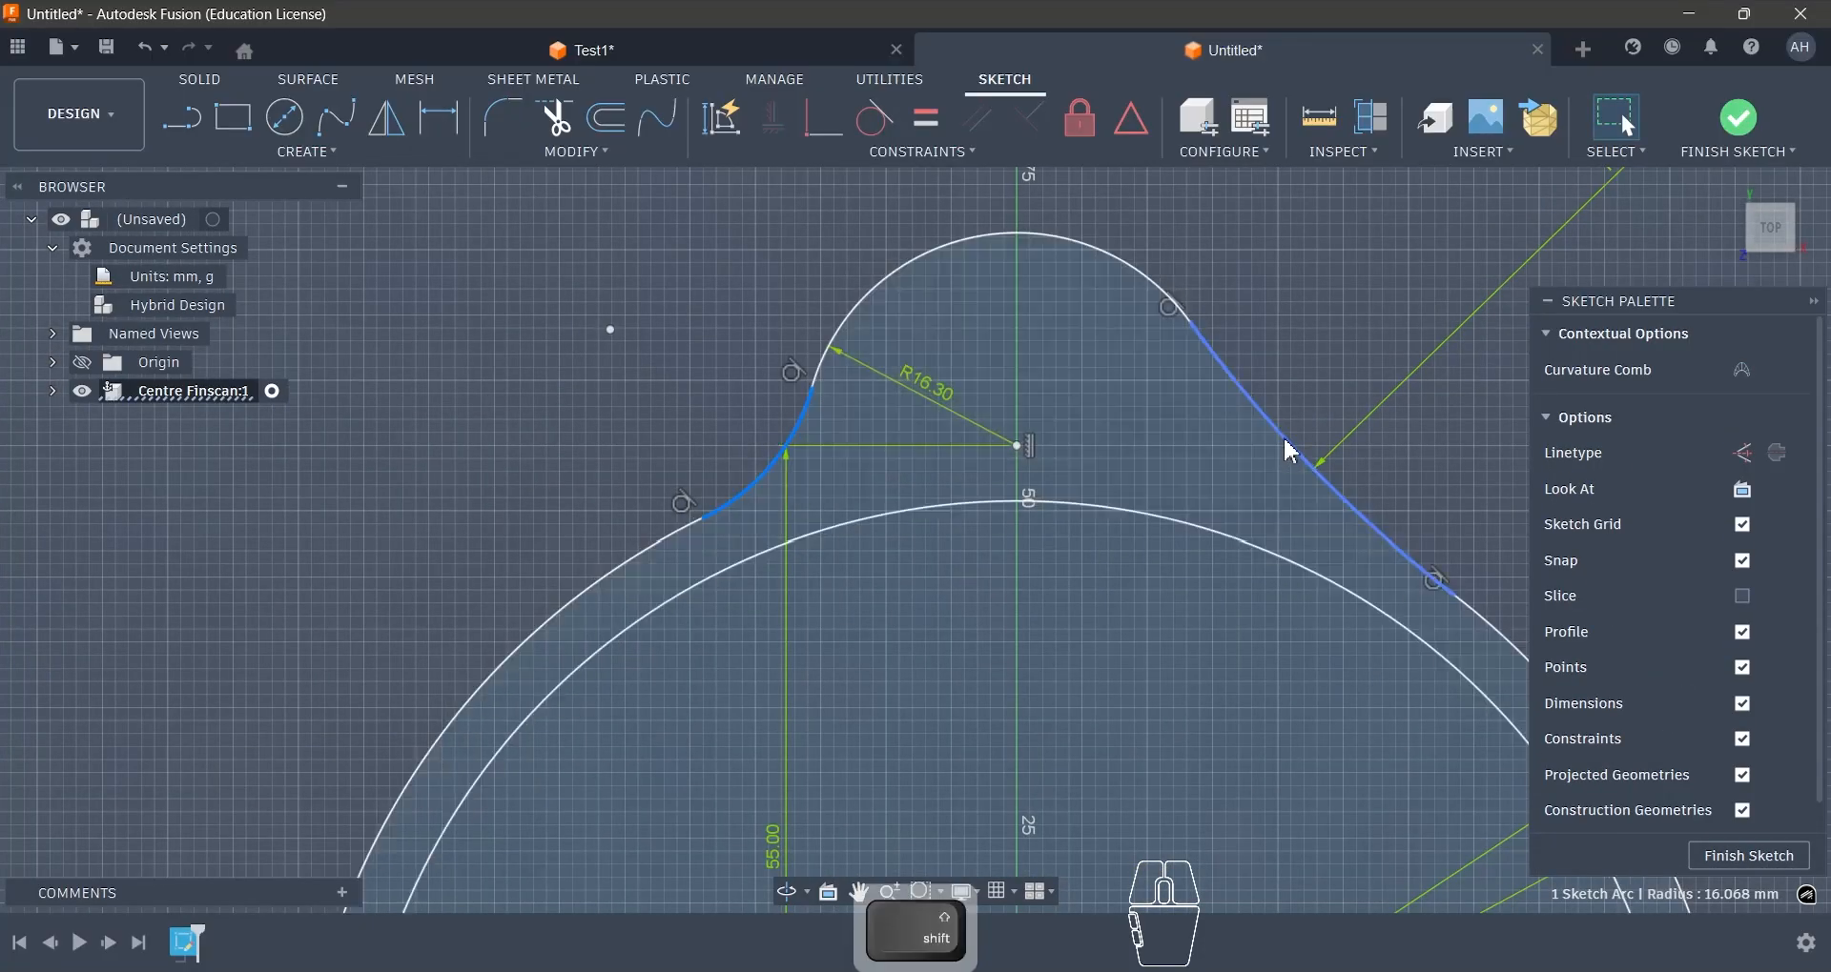
{"action": "left_click", "coordinate": [930, 119]}
{"action": "scroll", "coordinate": [1049, 382], "scroll_direction": "down", "scroll_amount": 3}
{"action": "key", "text": "Escape"}
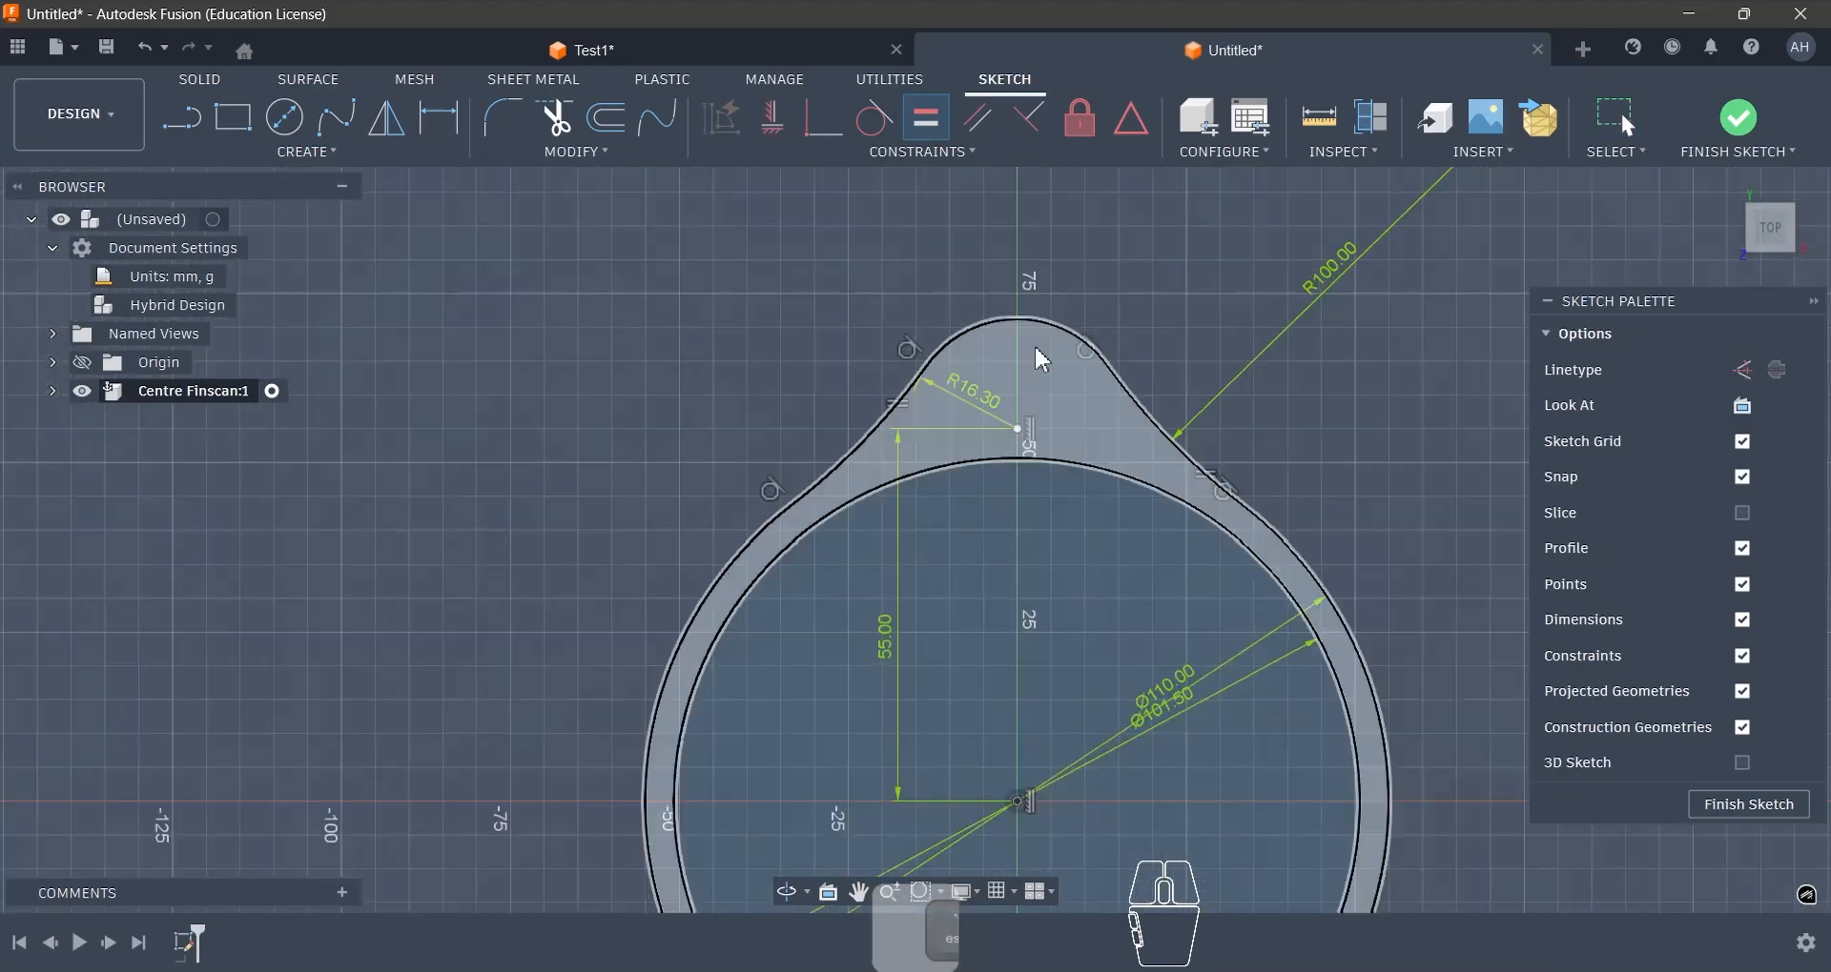
{"action": "scroll", "coordinate": [1042, 362], "scroll_direction": "down", "scroll_amount": 4}
{"action": "scroll", "coordinate": [1037, 363], "scroll_direction": "up", "scroll_amount": 2}
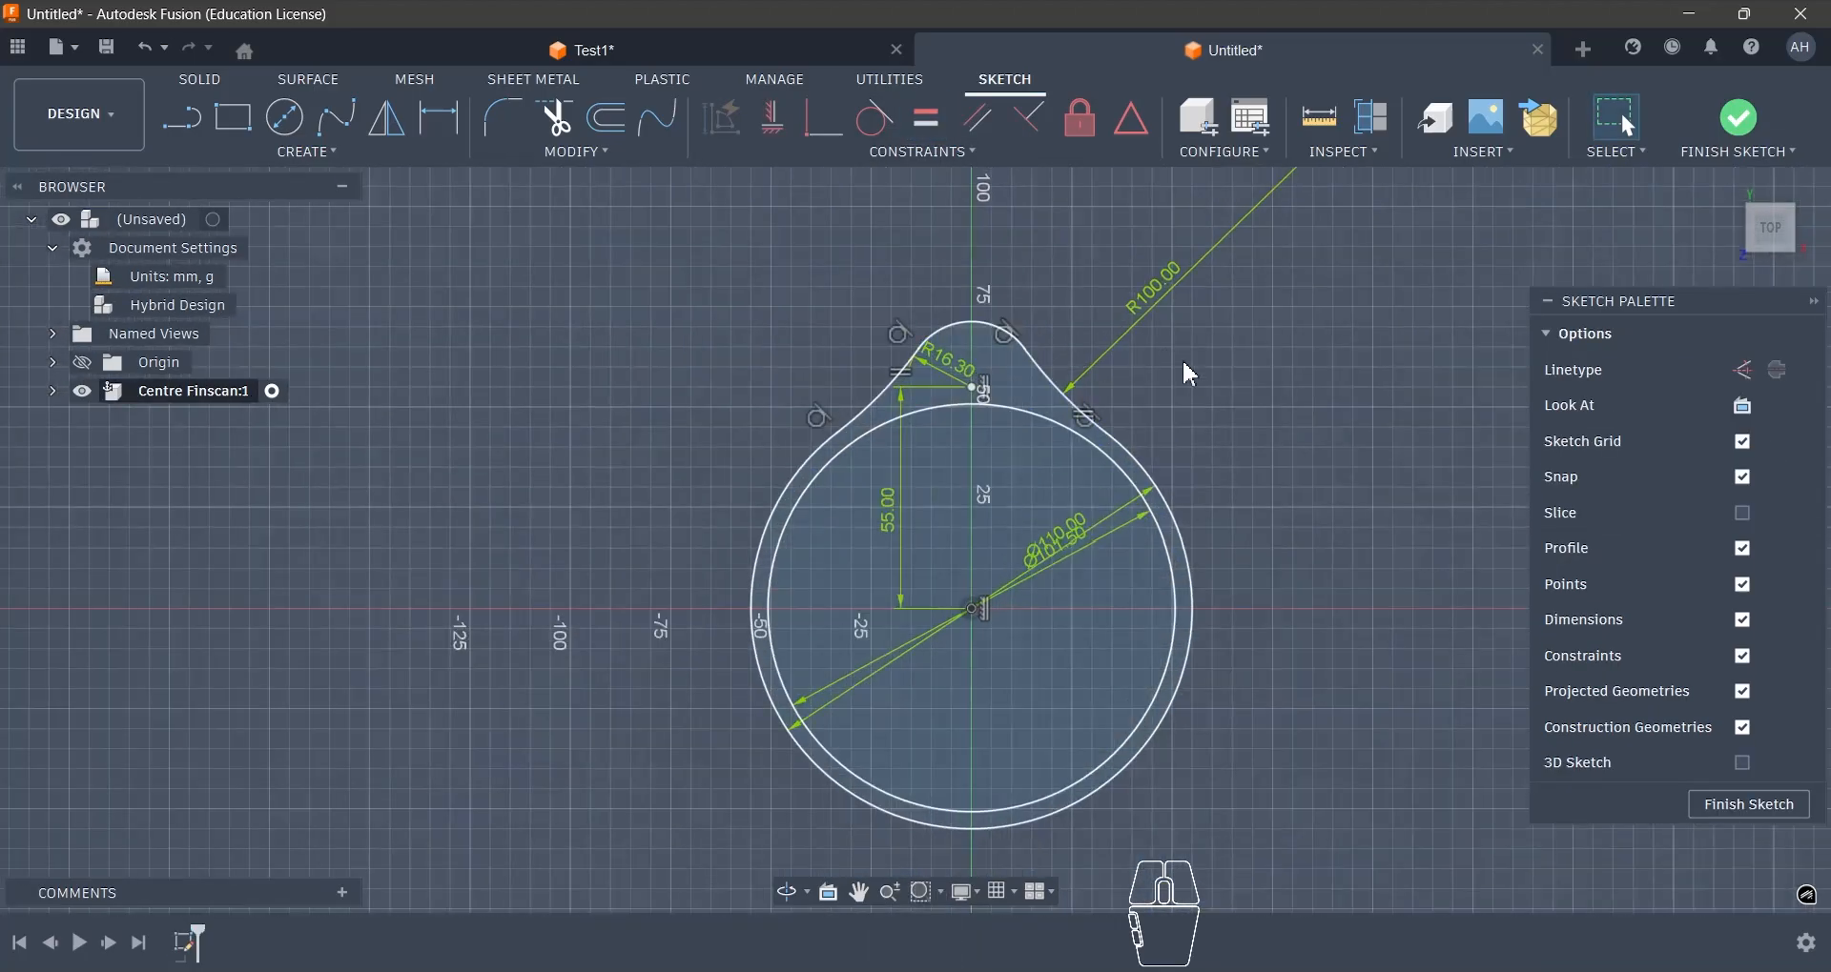
{"action": "left_click", "coordinate": [412, 155]}
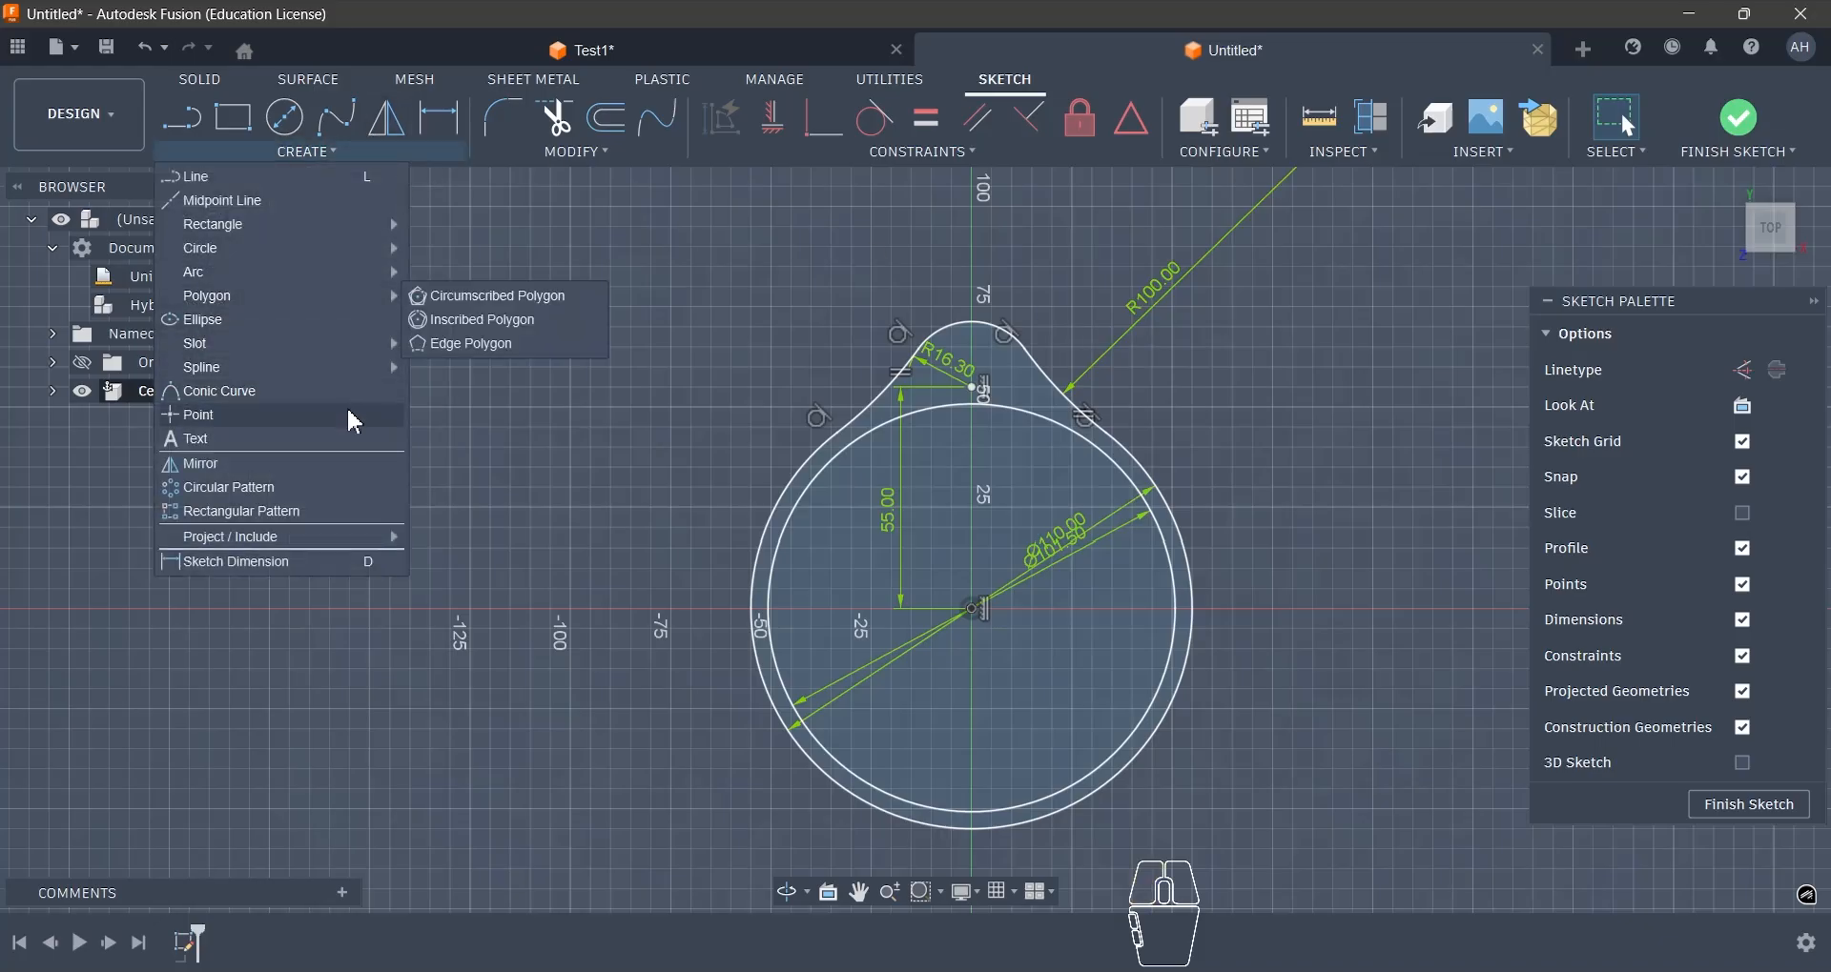
{"action": "left_click", "coordinate": [322, 522]}
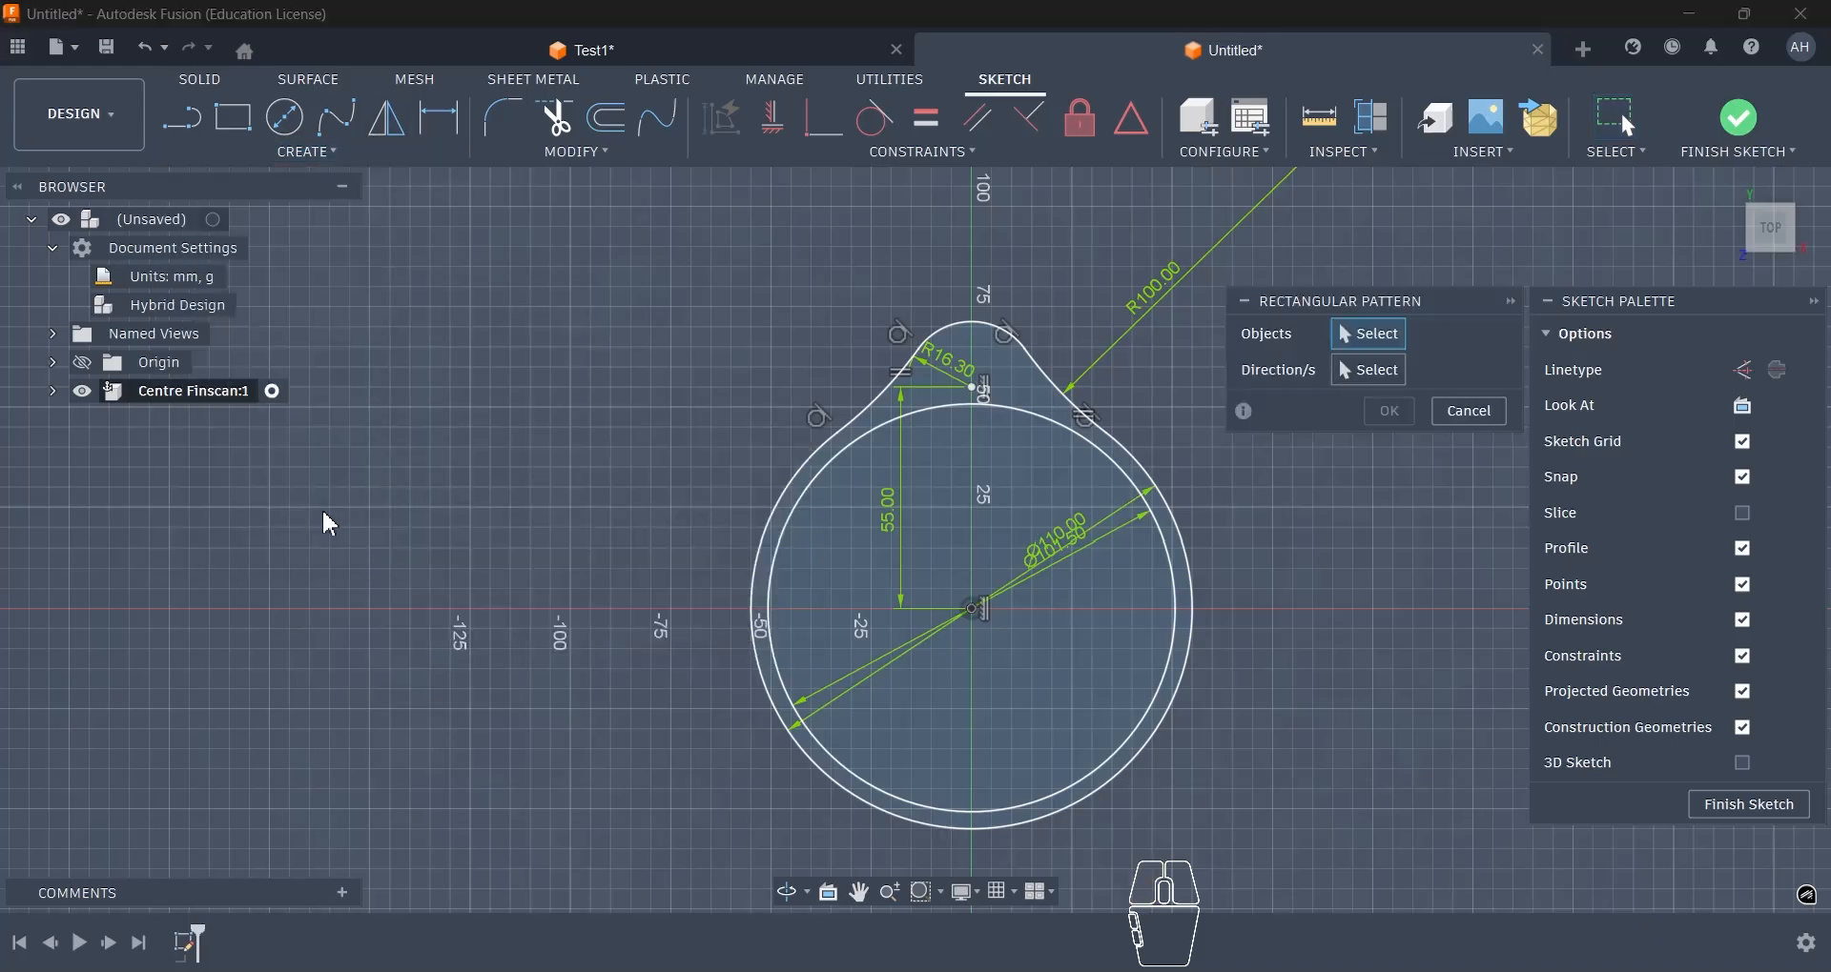
{"action": "scroll", "coordinate": [1151, 306], "scroll_direction": "up", "scroll_amount": 2}
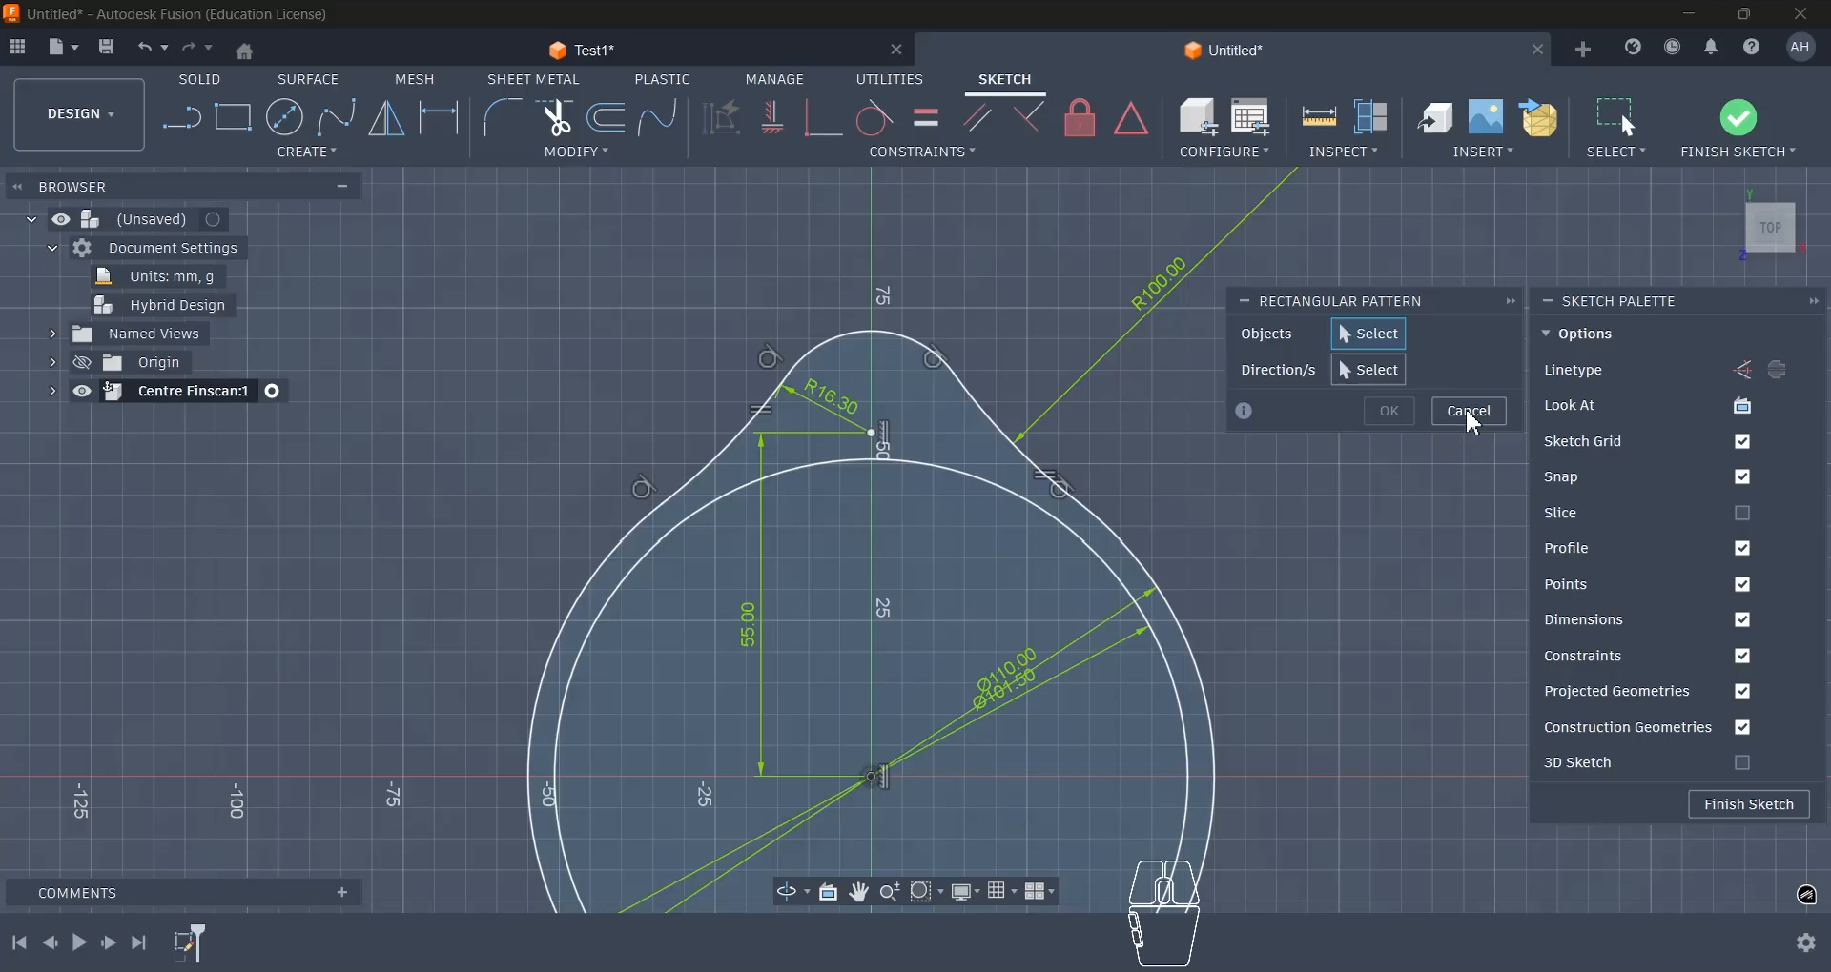
{"action": "left_click", "coordinate": [1469, 412]}
- Switch to the Test1 design and examine the flat outer face of the example fin mount's rounded lobe below the fin slot
{"action": "left_click", "coordinate": [717, 60]}
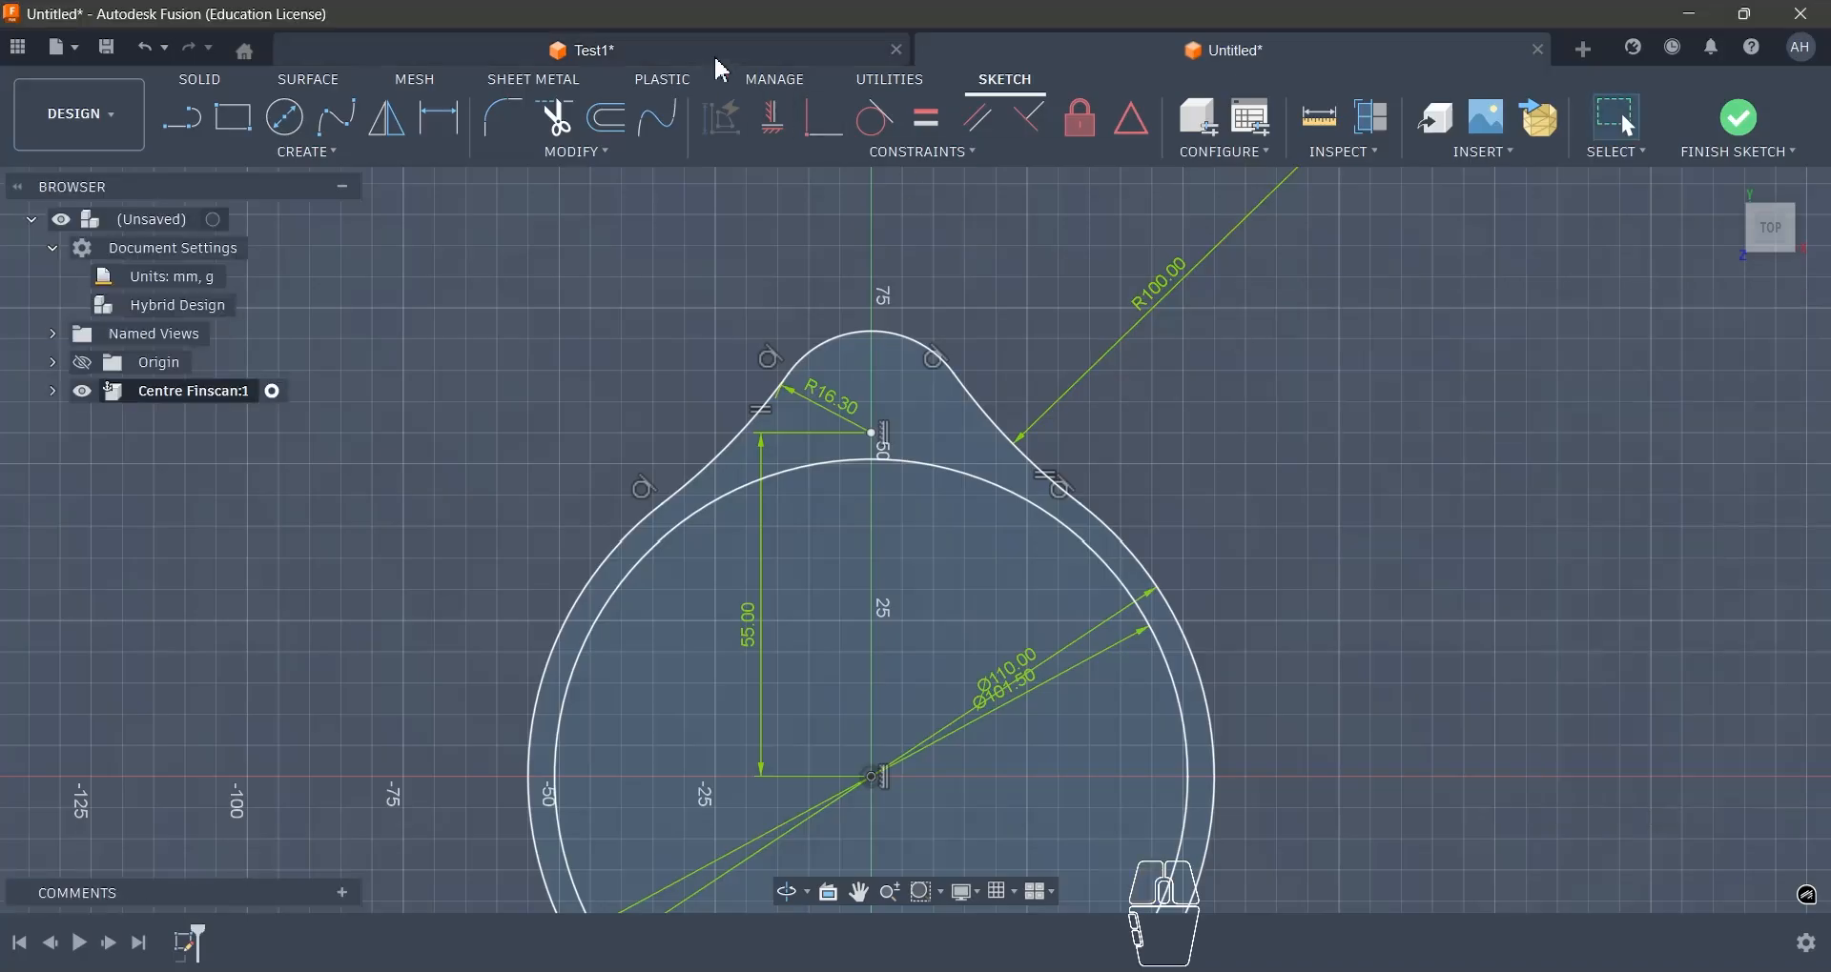
{"action": "scroll", "coordinate": [1016, 236], "scroll_direction": "down", "scroll_amount": 3}
{"action": "mouse_move", "coordinate": [1071, 395]}
{"action": "middle_mouse_down", "text": "shift"}
{"action": "mouse_move", "coordinate": [689, 318]}
{"action": "mouse_move", "coordinate": [821, 408]}
{"action": "mouse_move", "coordinate": [1021, 797]}
{"action": "mouse_move", "coordinate": [960, 776]}
{"action": "mouse_move", "coordinate": [977, 727]}
{"action": "middle_mouse_up", "text": "shift"}
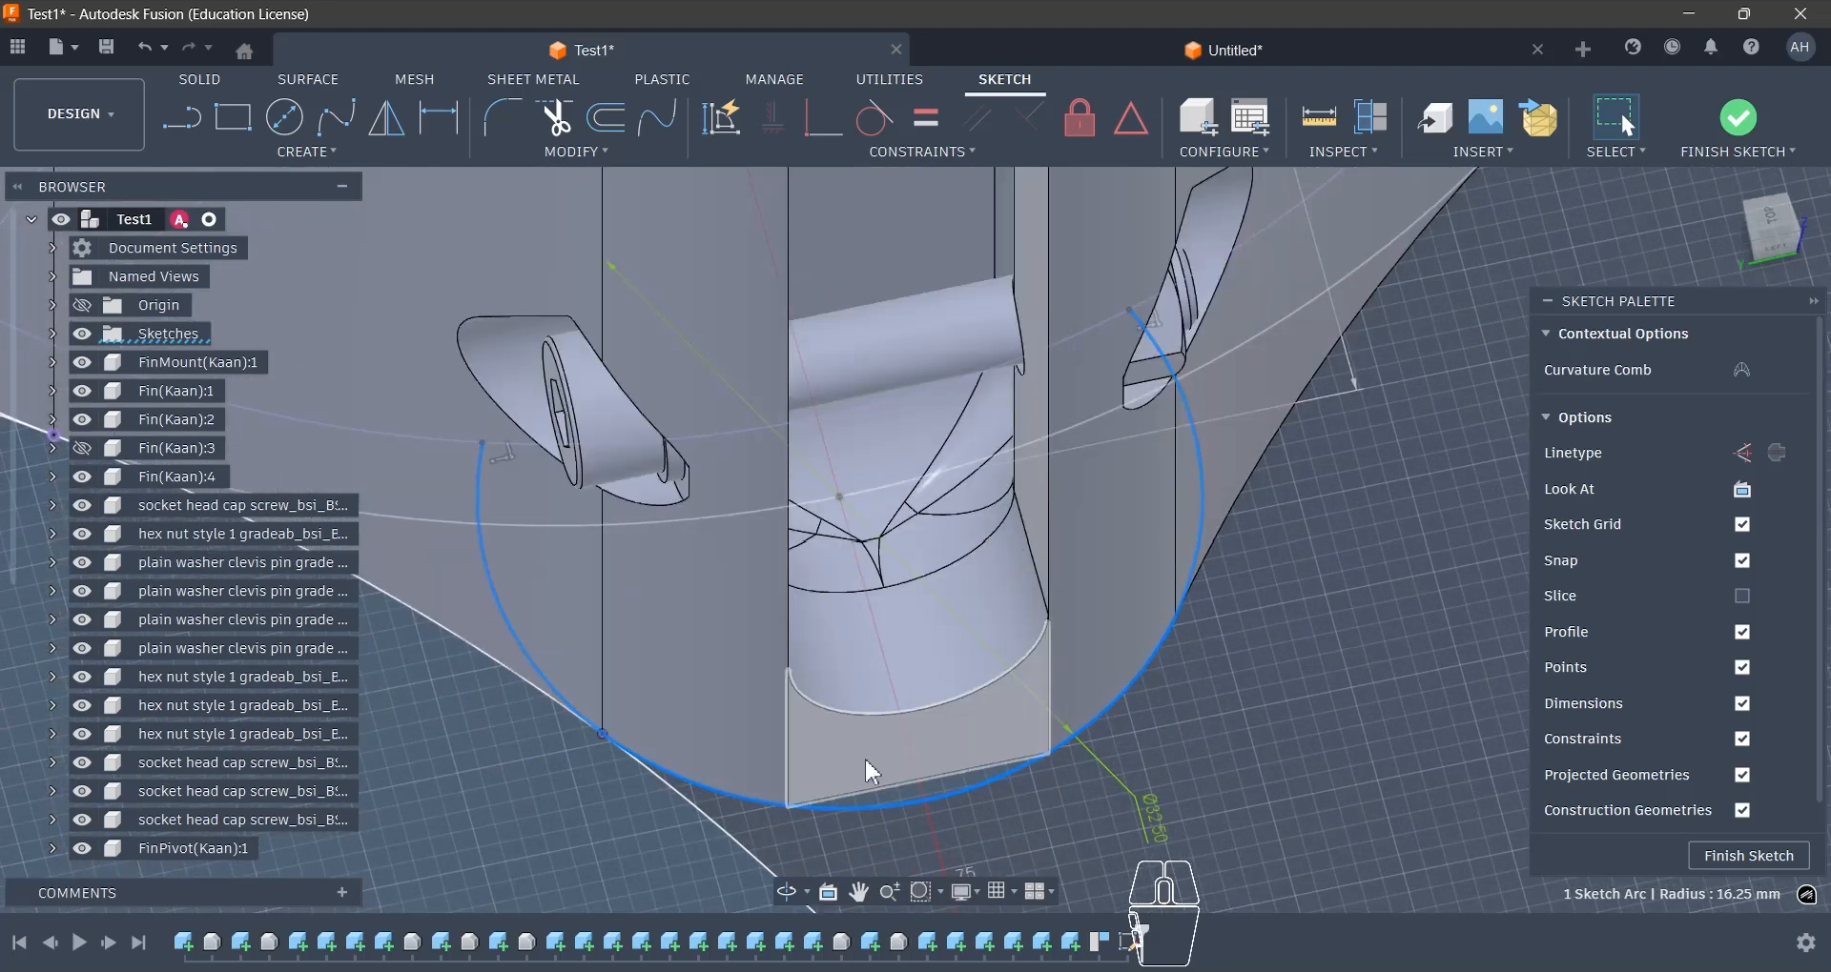
{"action": "left_click", "coordinate": [924, 763]}
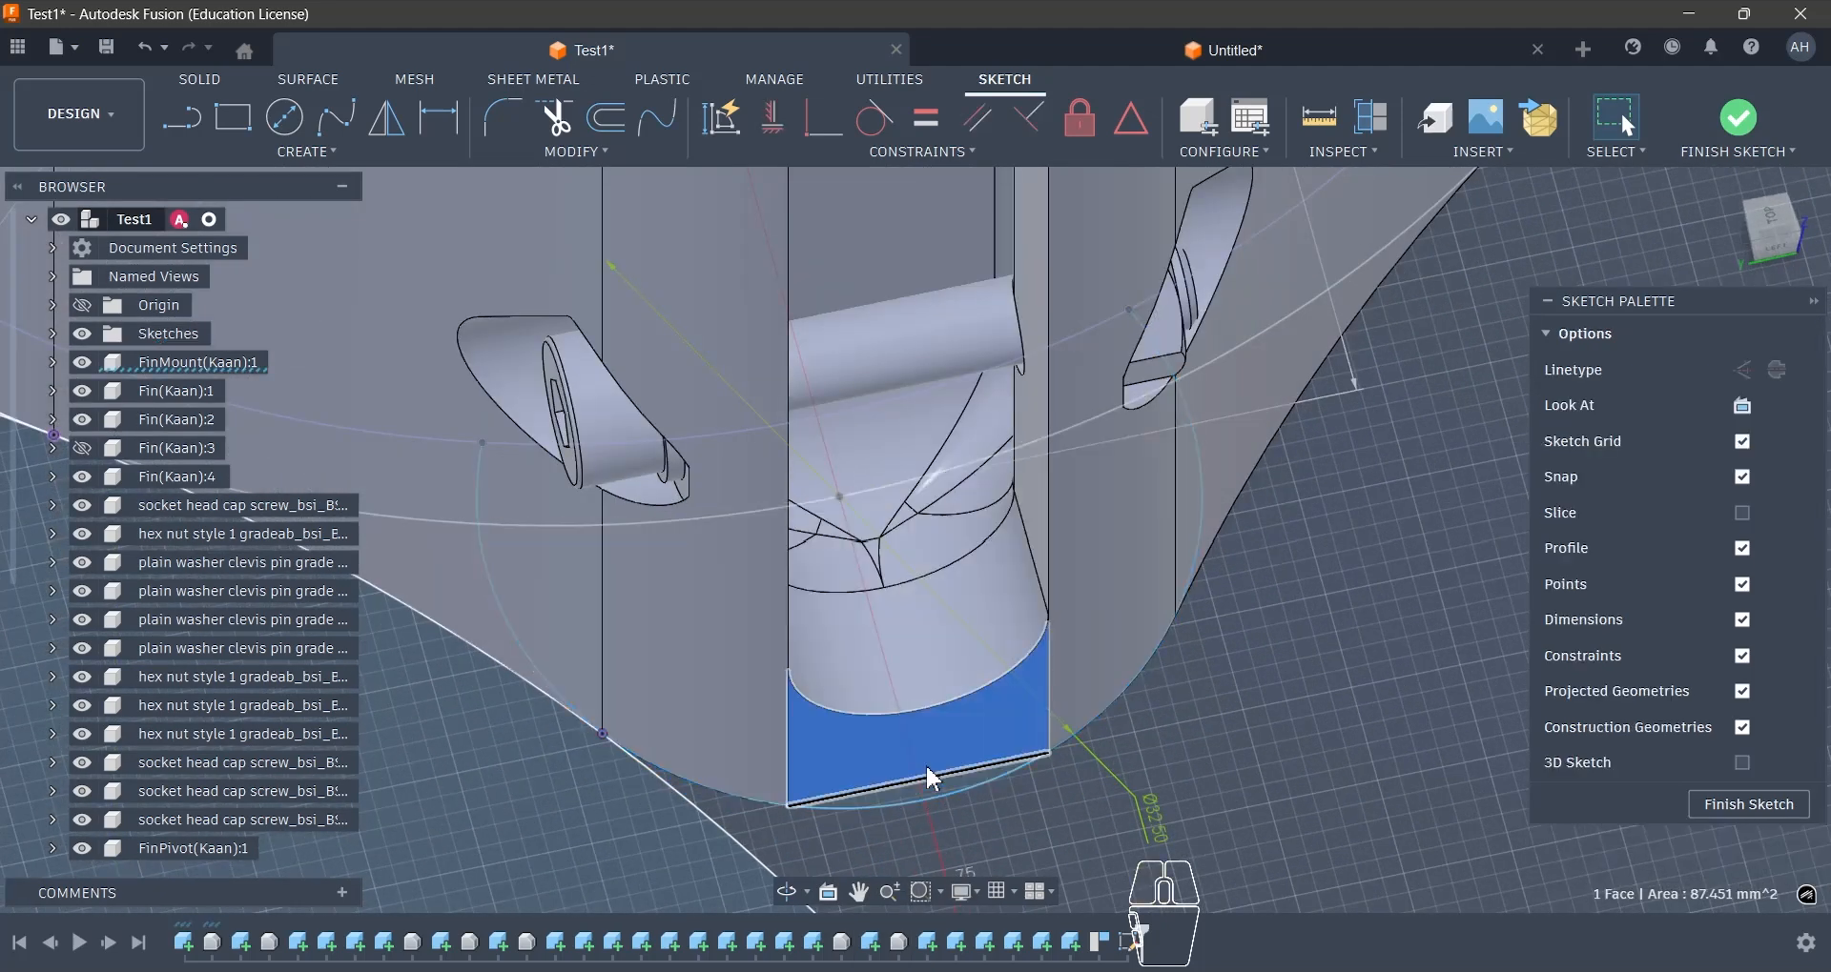
{"action": "scroll", "coordinate": [927, 767], "scroll_direction": "down", "scroll_amount": 3}
{"action": "left_click", "coordinate": [1289, 648]}
- Finish the sketch in the Test1 design and pick the thin area between the sketch arc and the lobe's flat edge
{"action": "left_click", "coordinate": [1740, 119]}
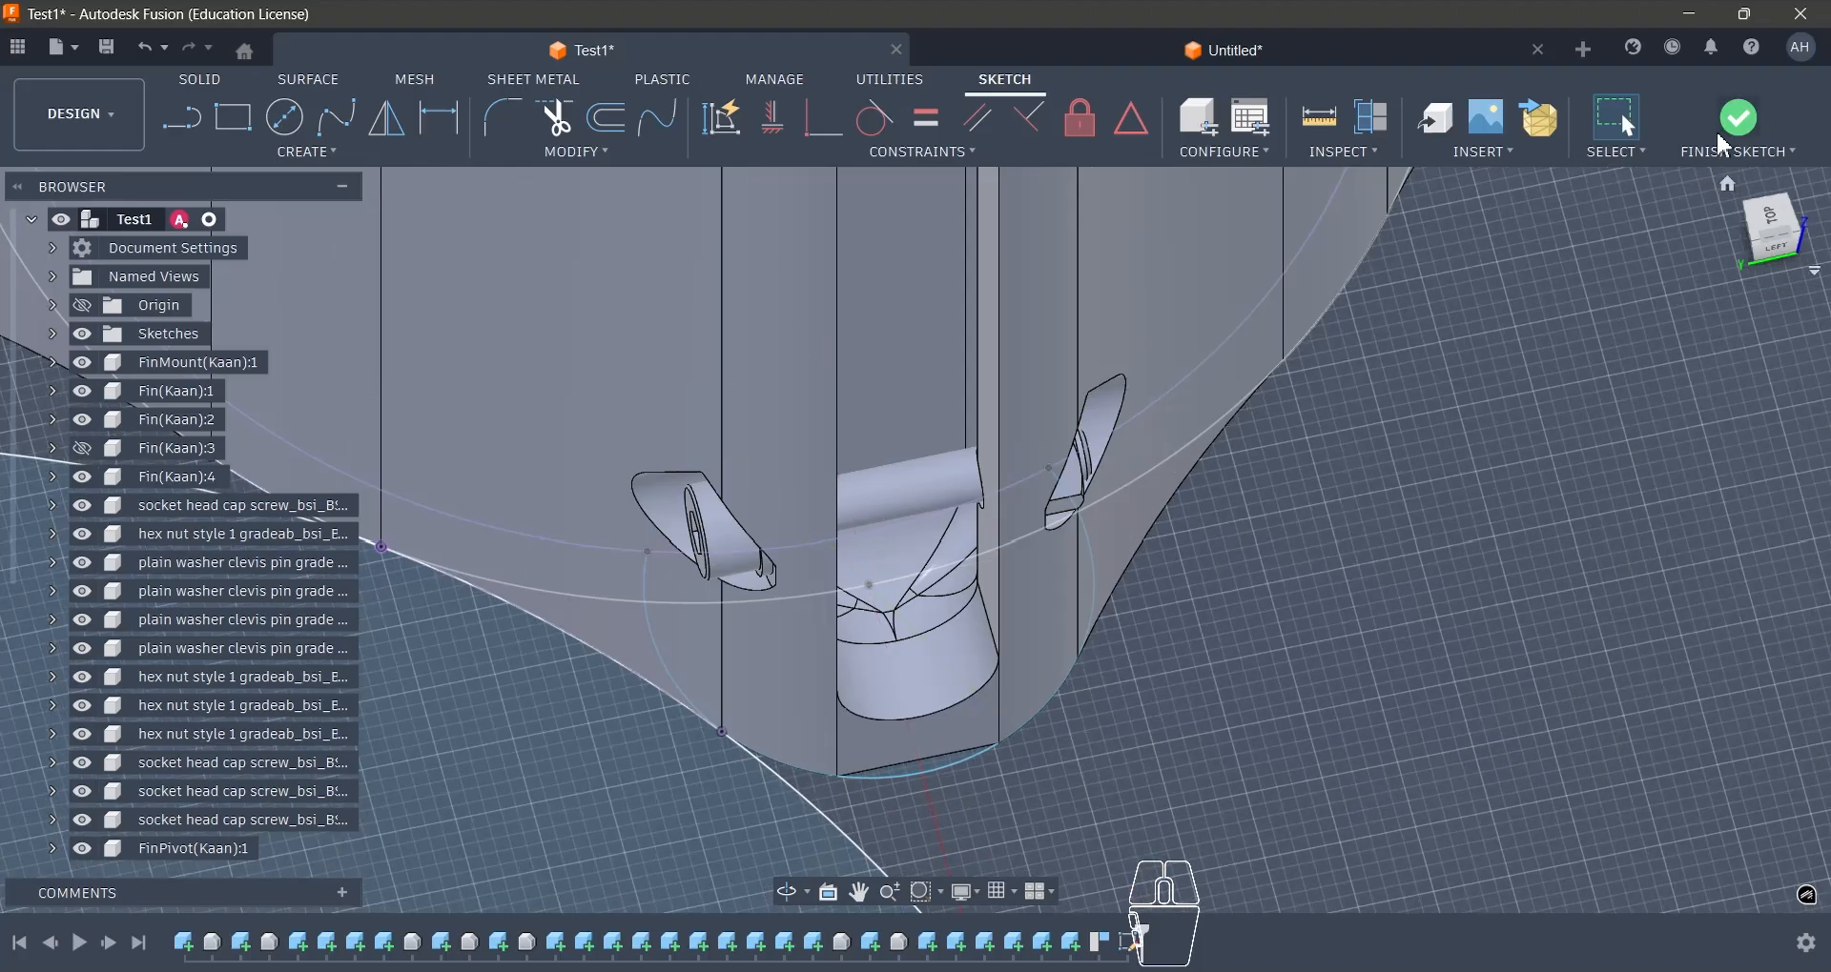
{"action": "scroll", "coordinate": [1044, 748], "scroll_direction": "up", "scroll_amount": 3}
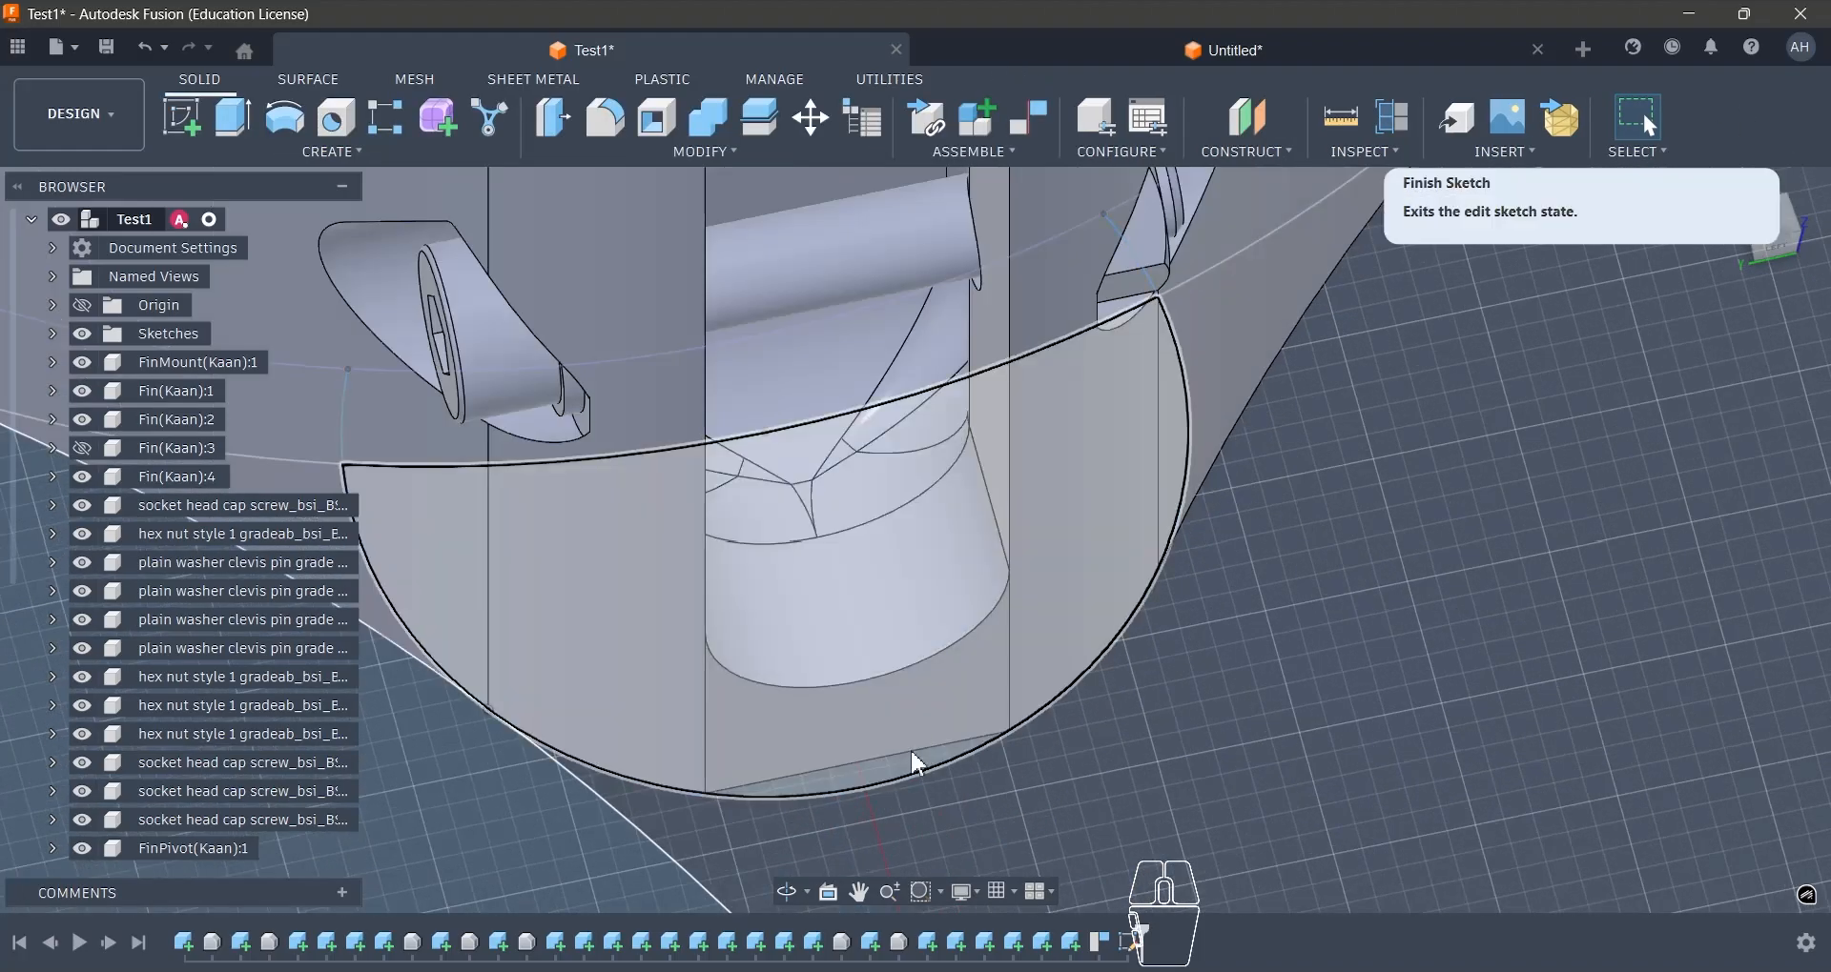
{"action": "left_click", "coordinate": [920, 763]}
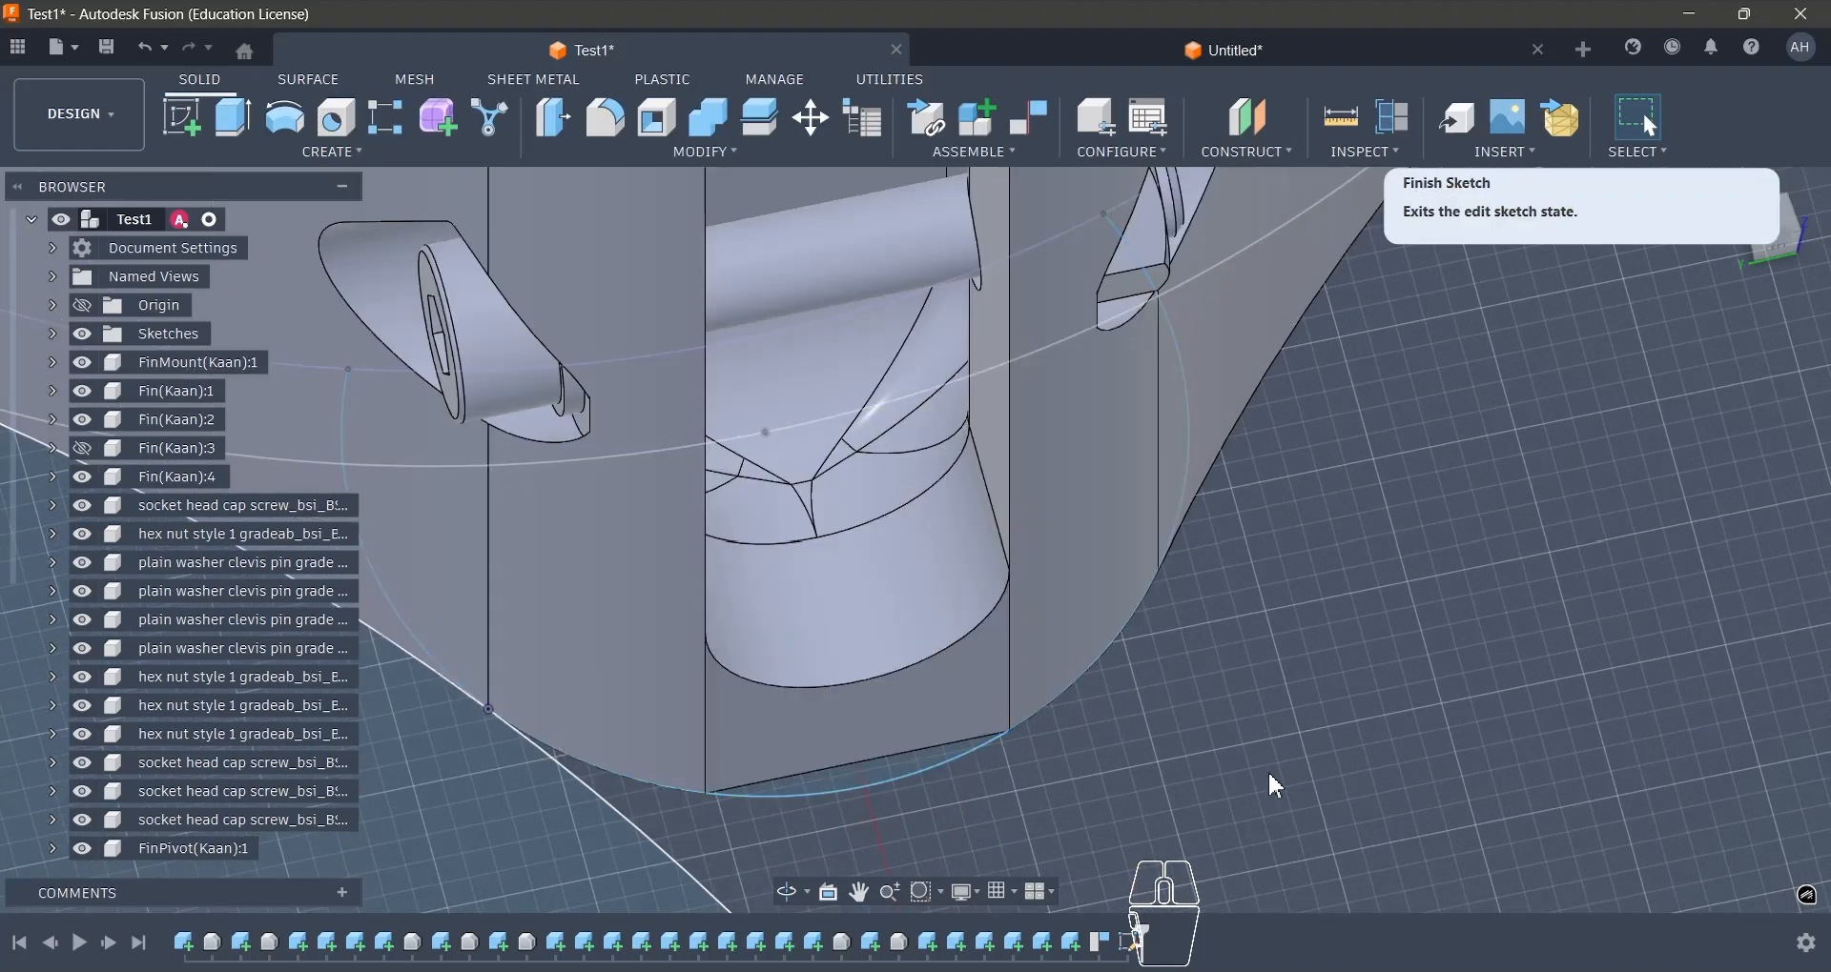
- Return to the untitled design's Centre Finscan sketch and draw a horizontal line about 14 mm long across the upper lobe's tip
{"action": "scroll", "coordinate": [1277, 787], "scroll_direction": "down", "scroll_amount": 3}
{"action": "left_click", "coordinate": [1107, 50]}
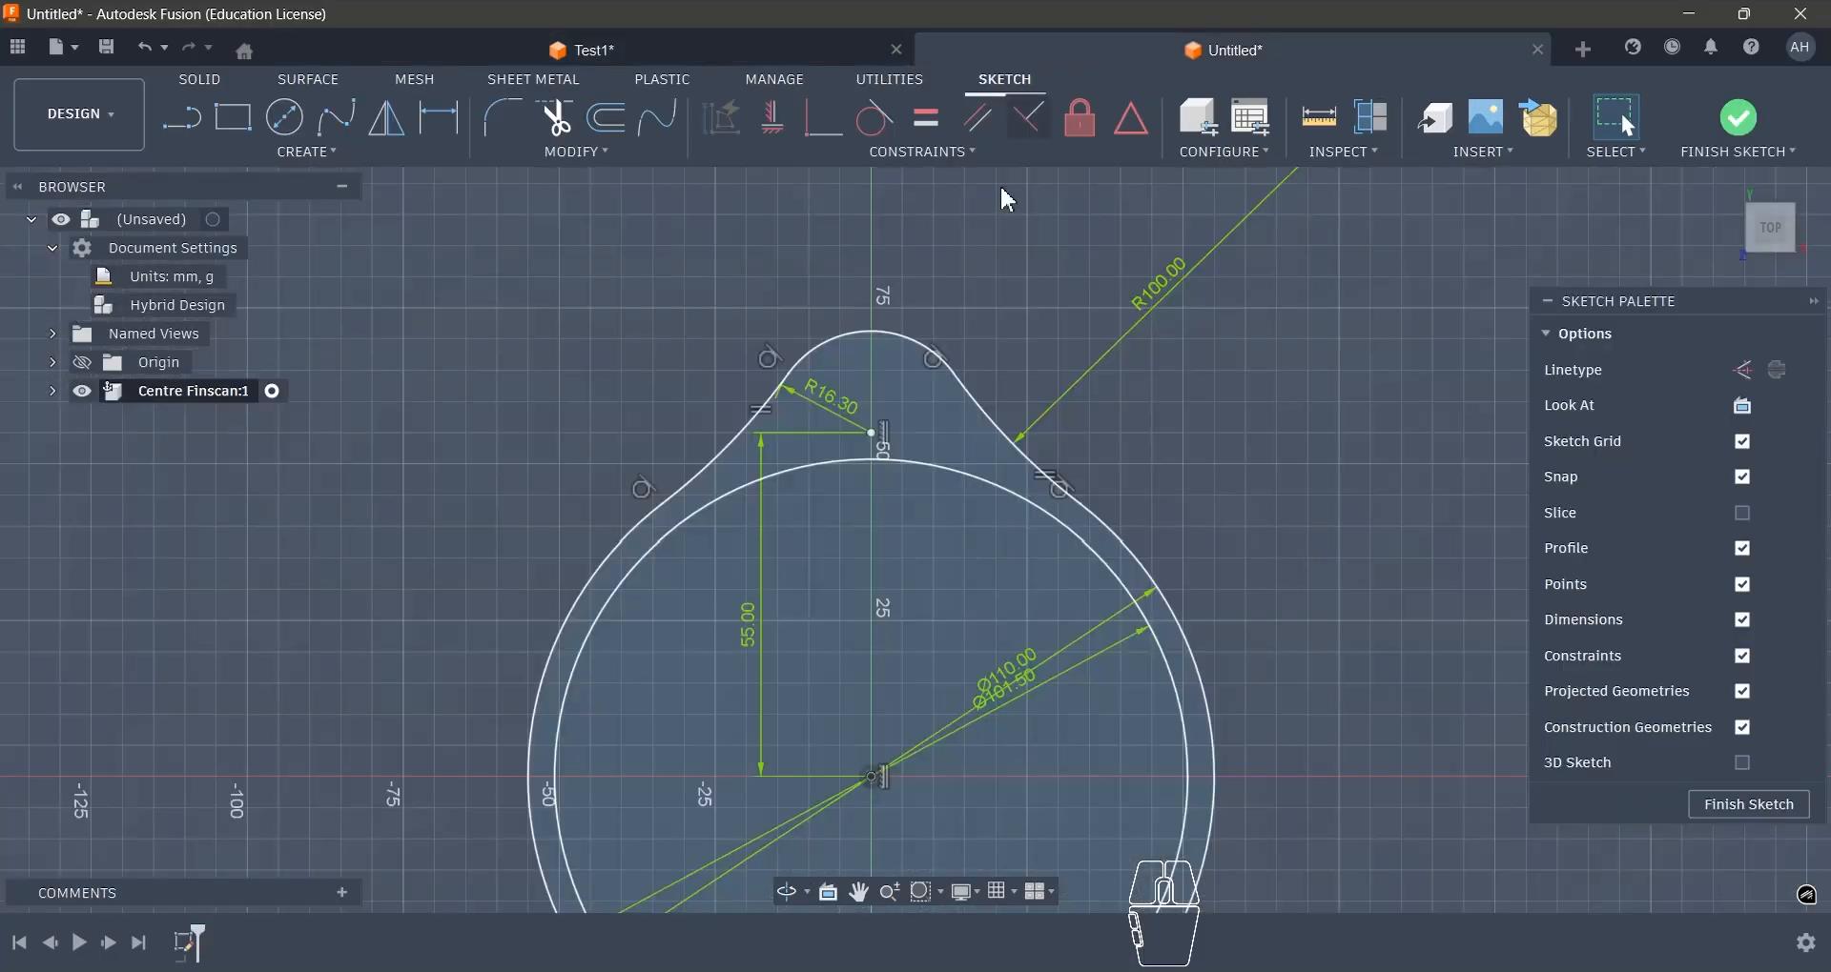
{"action": "scroll", "coordinate": [1063, 486], "scroll_direction": "down", "scroll_amount": 2}
{"action": "scroll", "coordinate": [999, 389], "scroll_direction": "up", "scroll_amount": 4}
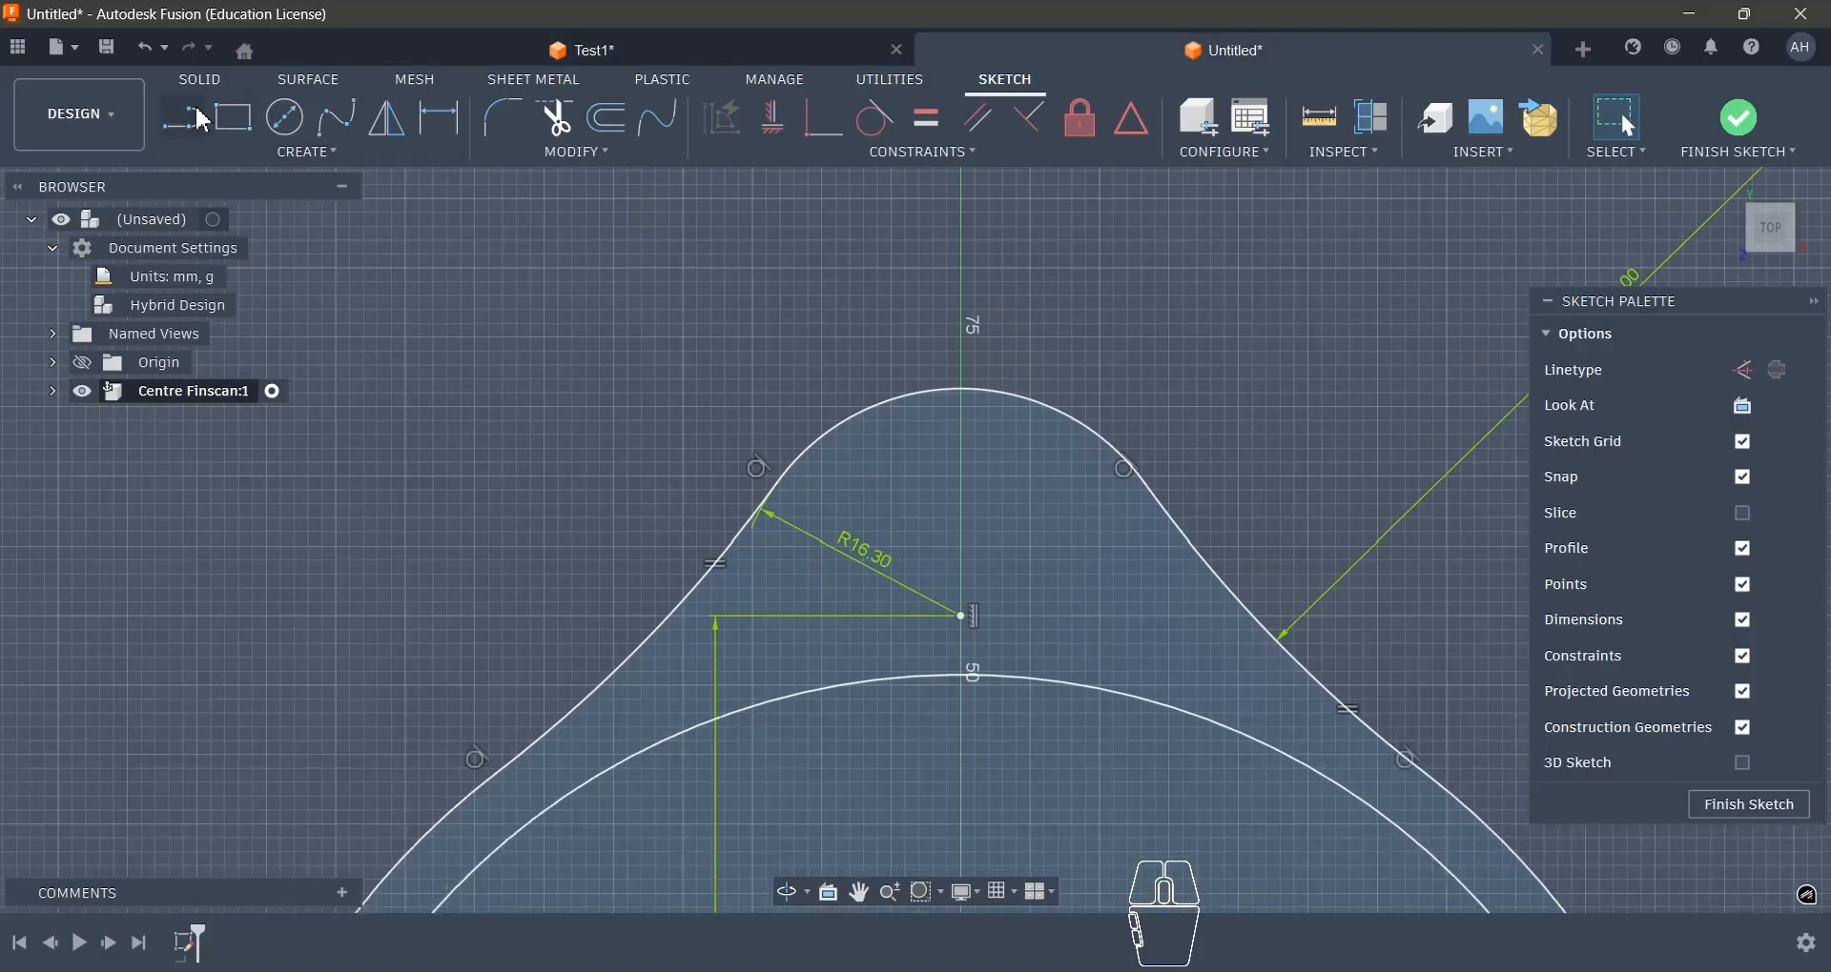
{"action": "left_click", "coordinate": [195, 118]}
{"action": "left_click", "coordinate": [863, 412]}
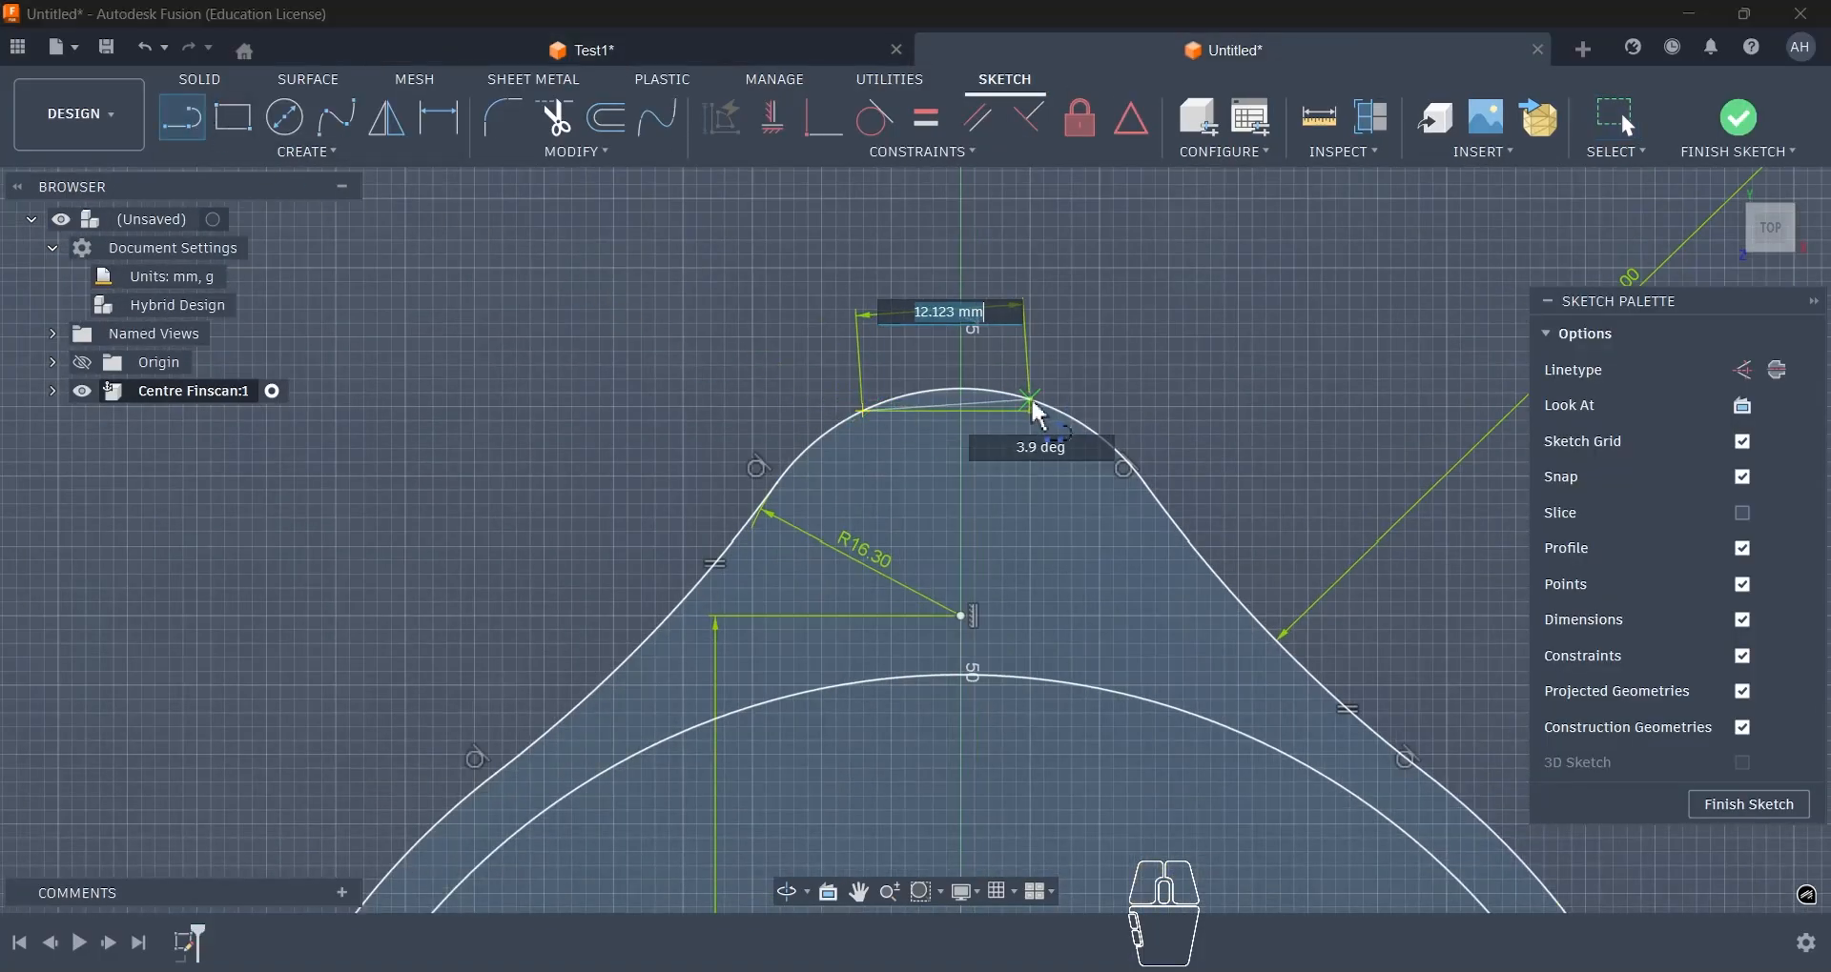
{"action": "left_click", "coordinate": [1060, 413]}
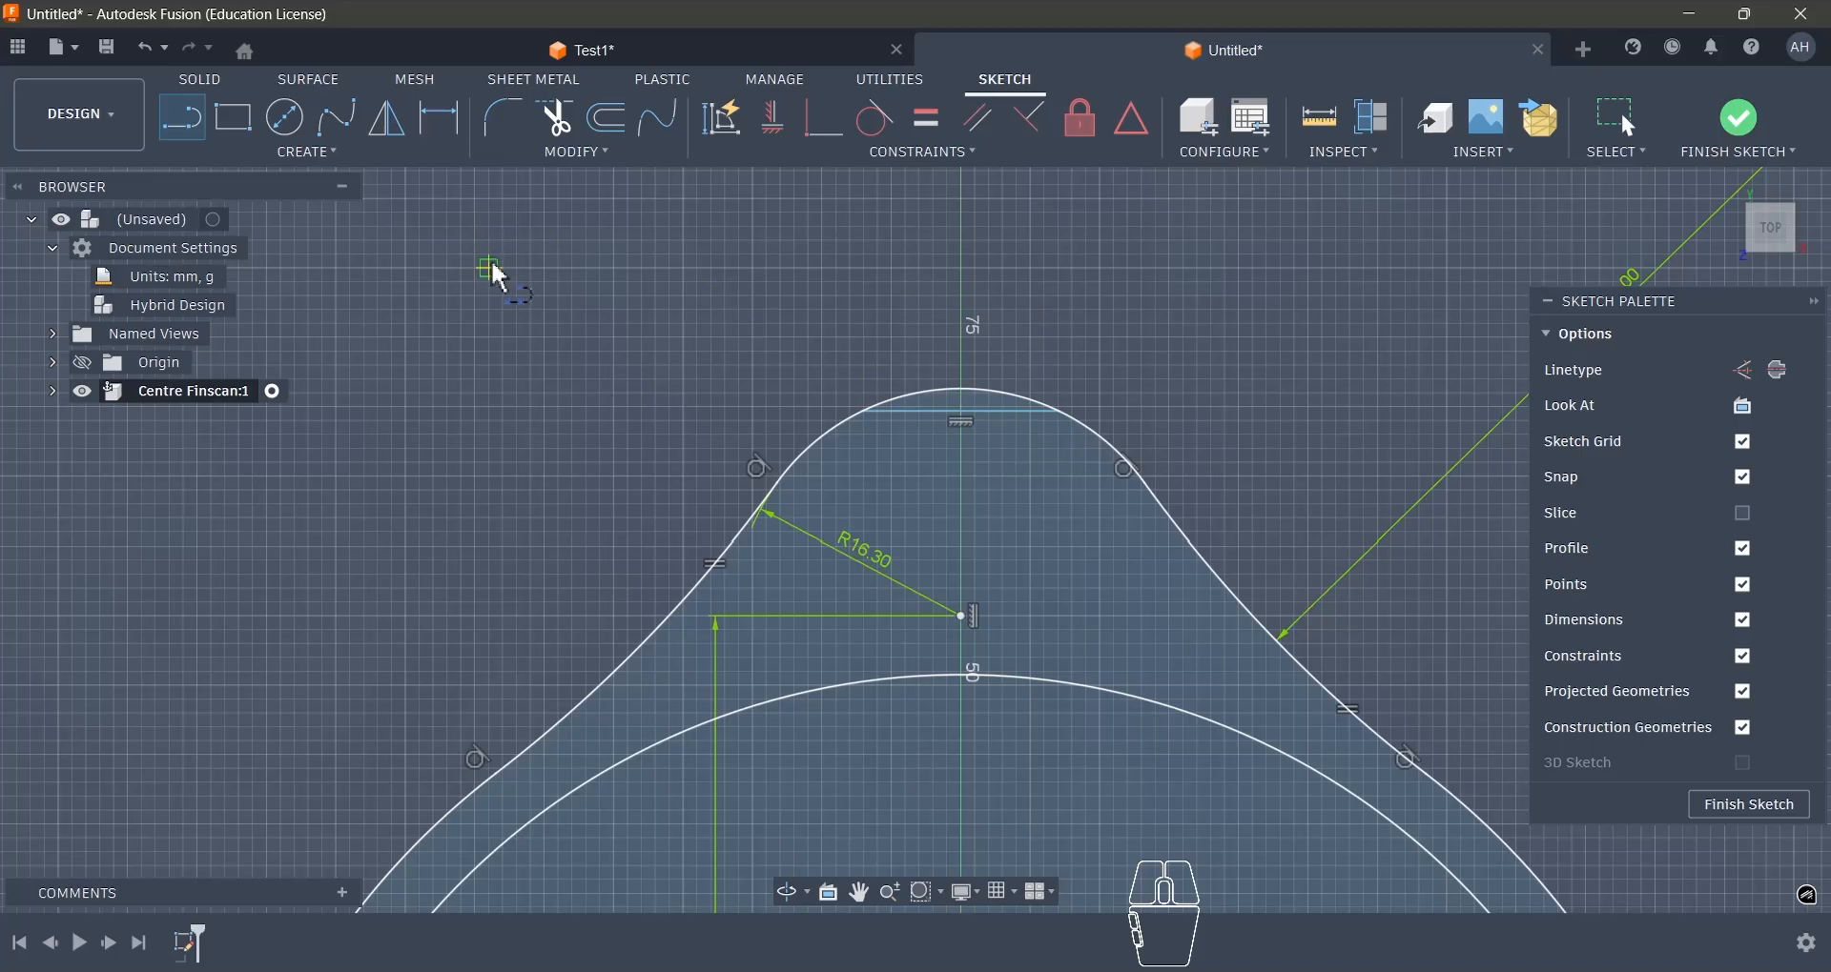
- Dimension the horizontal line across the upper lobe's tip to 12 mm
{"action": "key", "text": "d"}
{"action": "left_click", "coordinate": [921, 417]}
{"action": "left_click", "coordinate": [923, 514]}
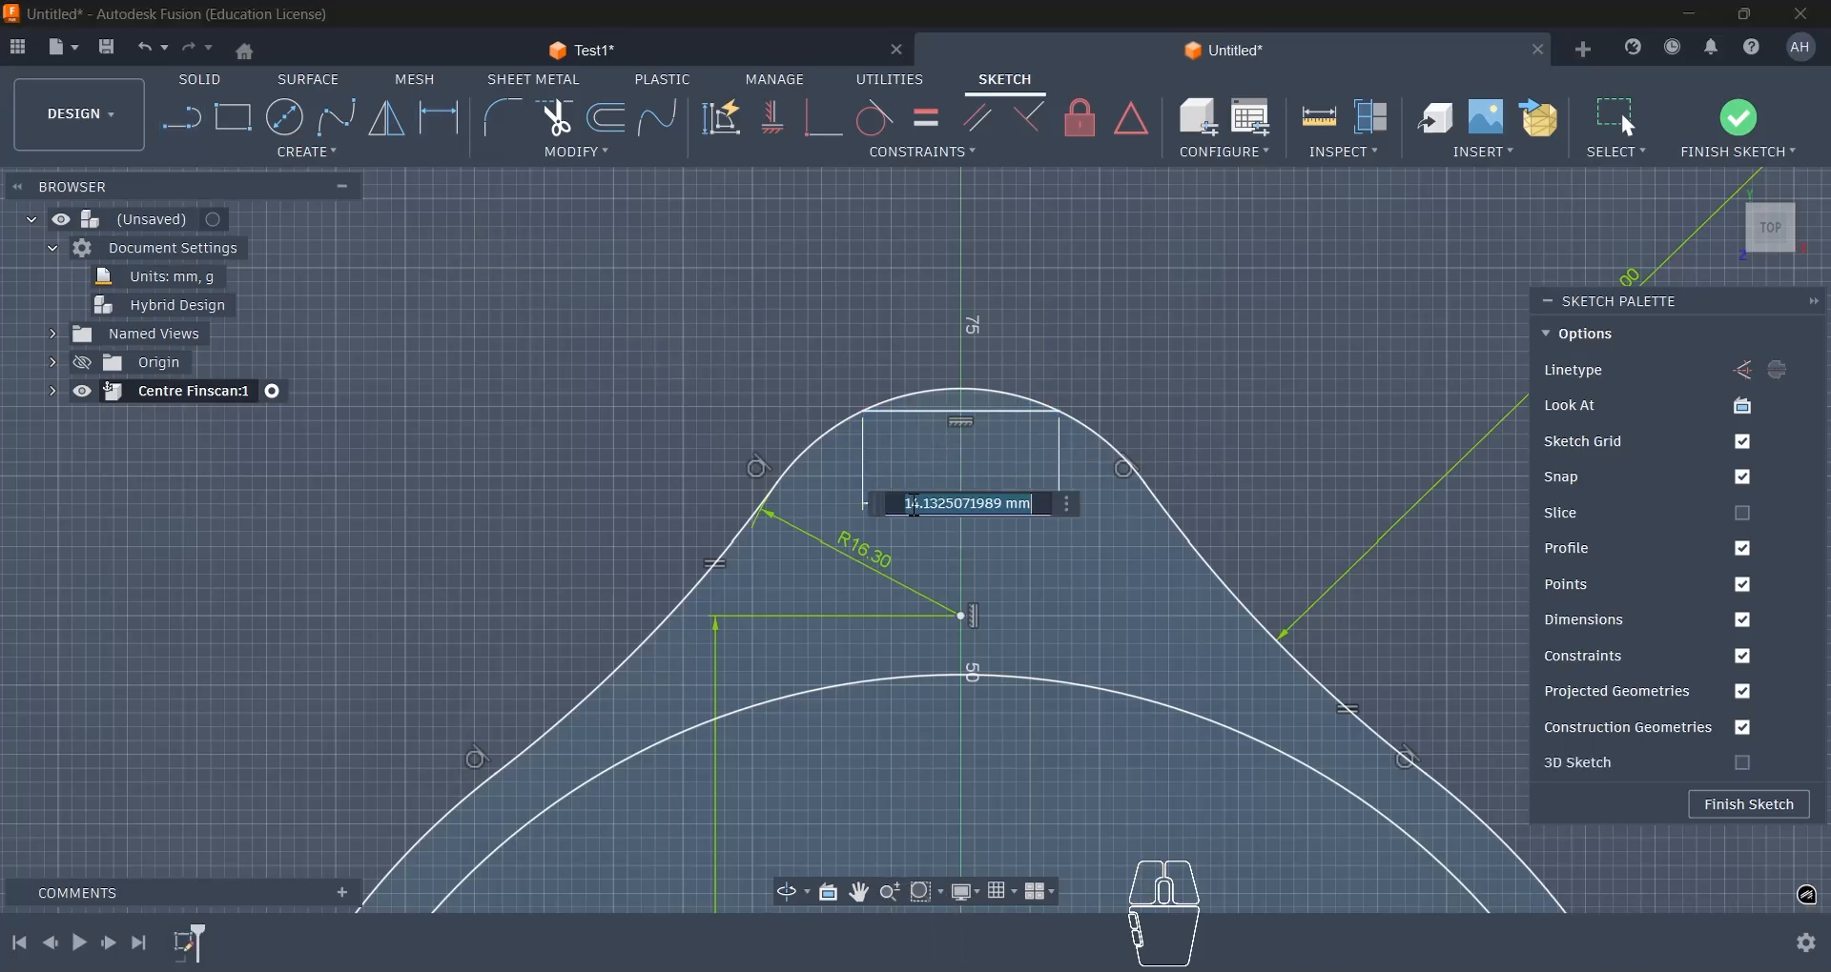
{"action": "type", "text": "12"}
{"action": "key", "text": "Return"}
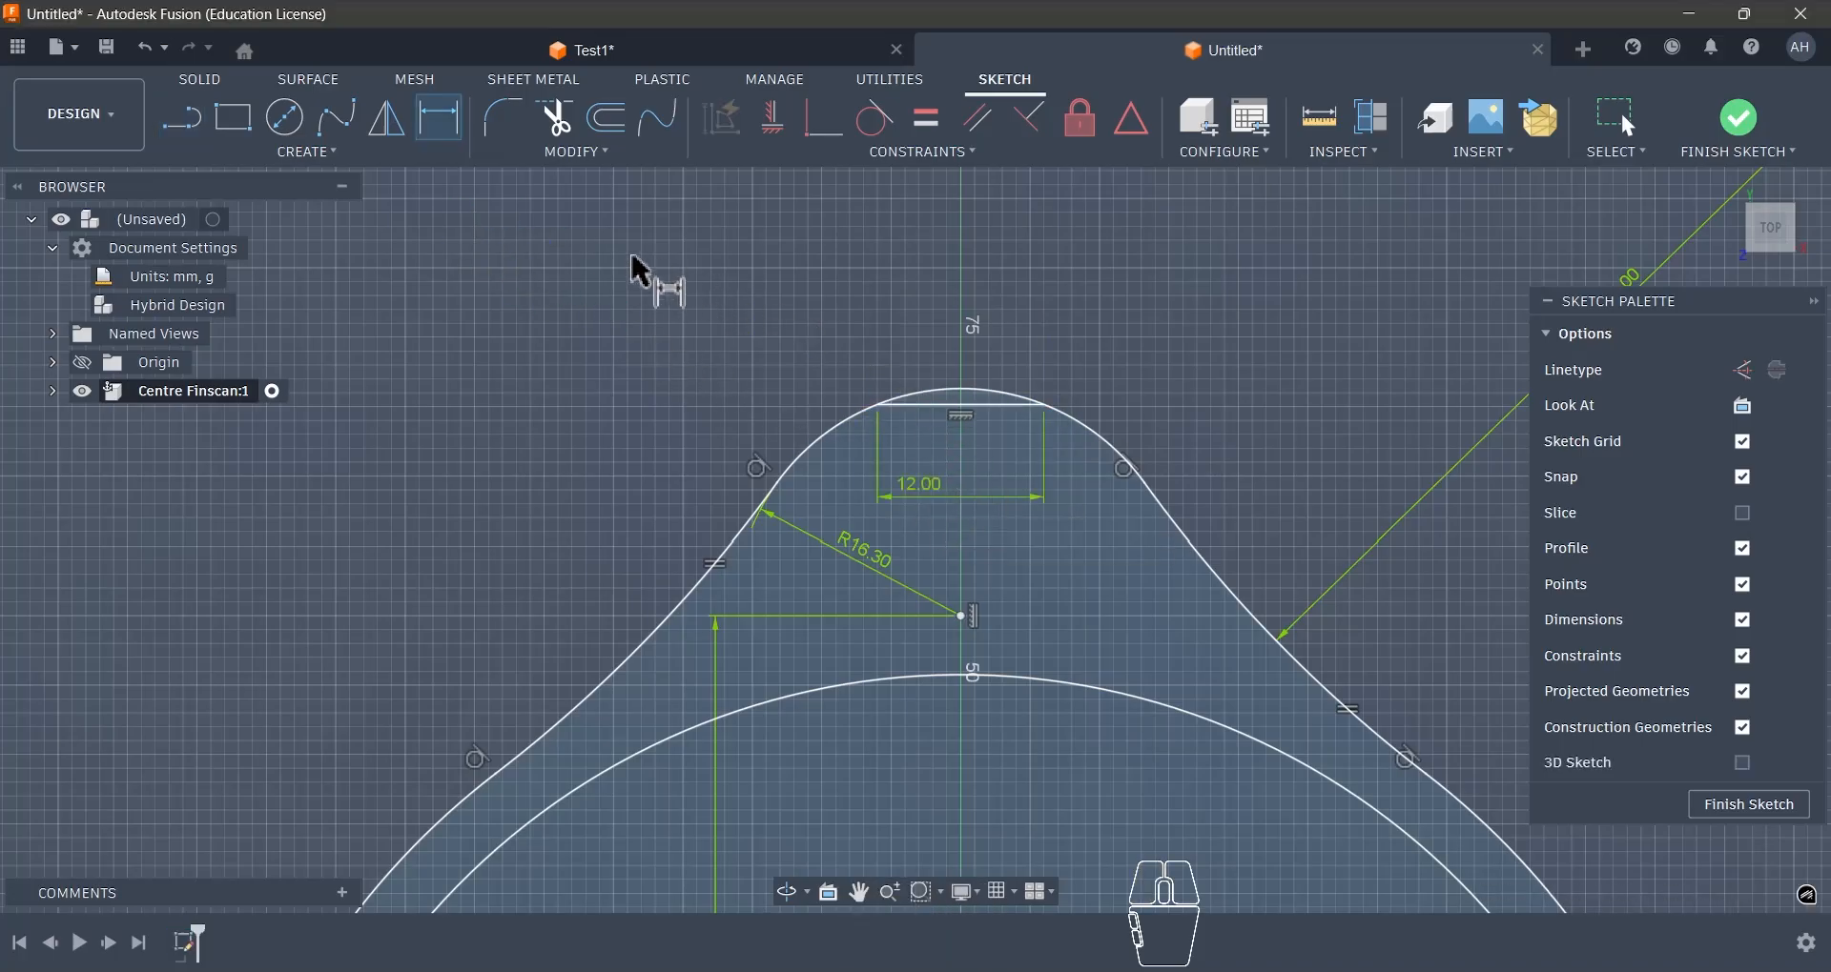
- Trim the lobe arc above the 12 mm line and shift the line's end sideways to test its freedom
{"action": "key", "text": "t"}
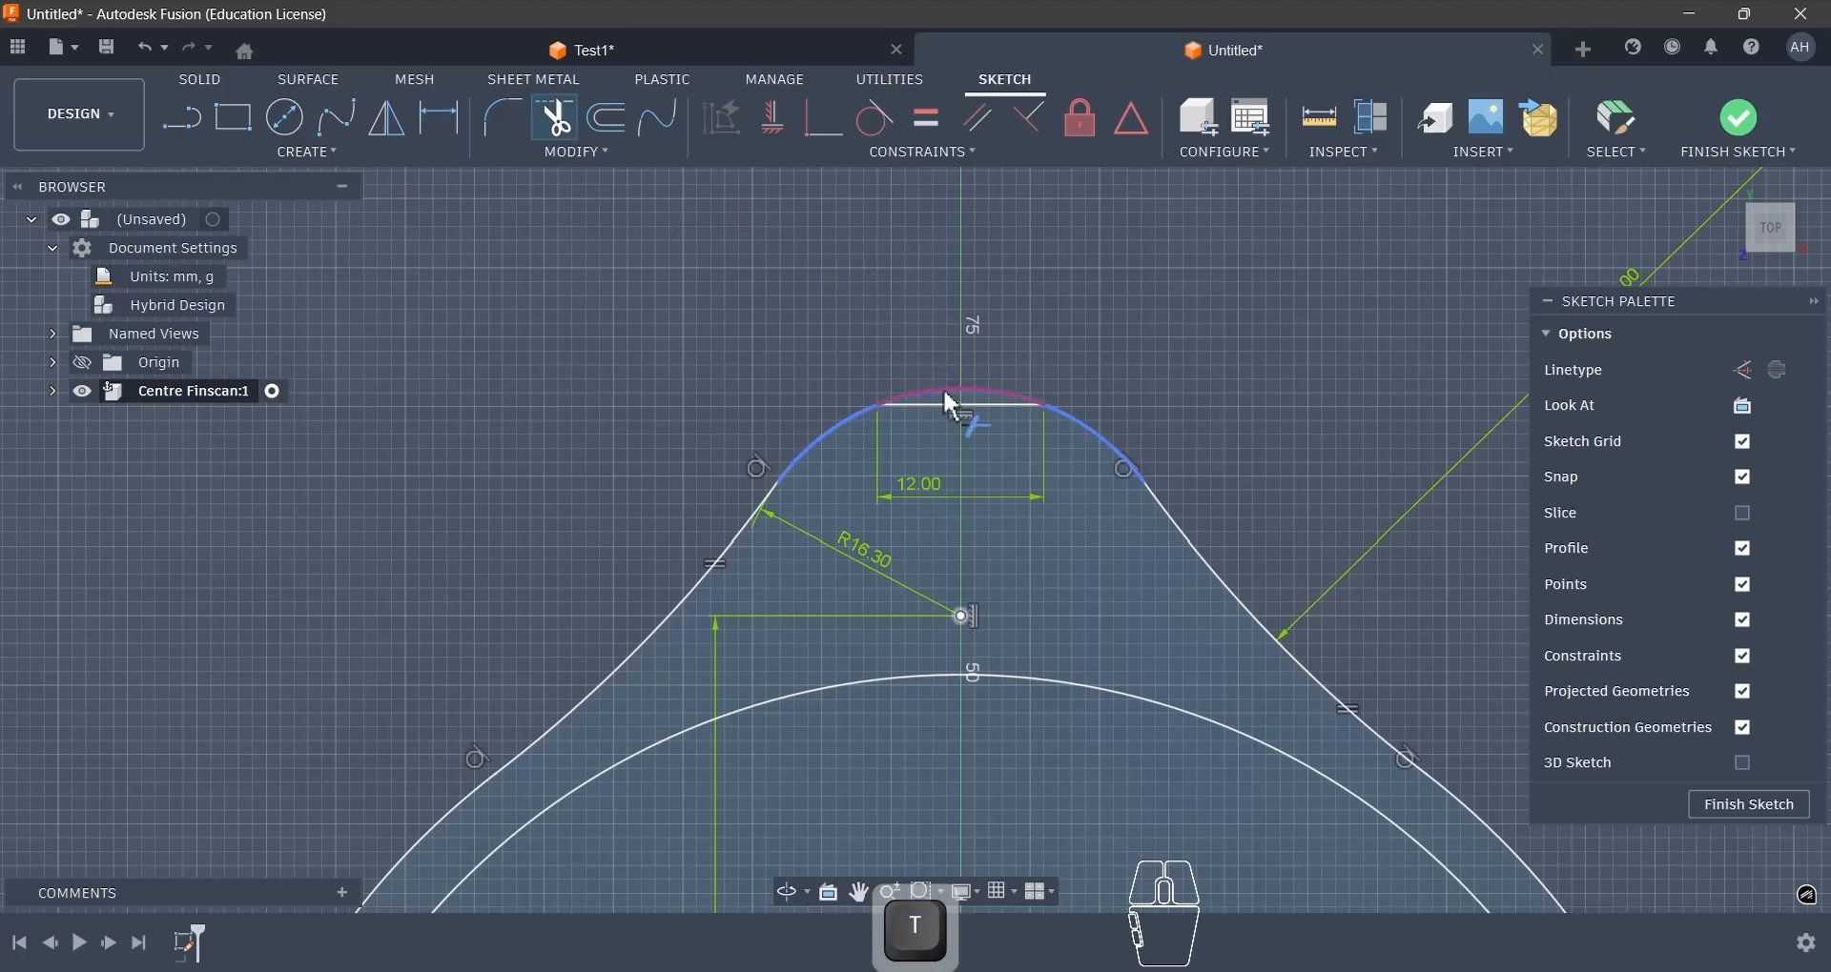
{"action": "left_click", "coordinate": [949, 392]}
{"action": "key", "text": "Escape"}
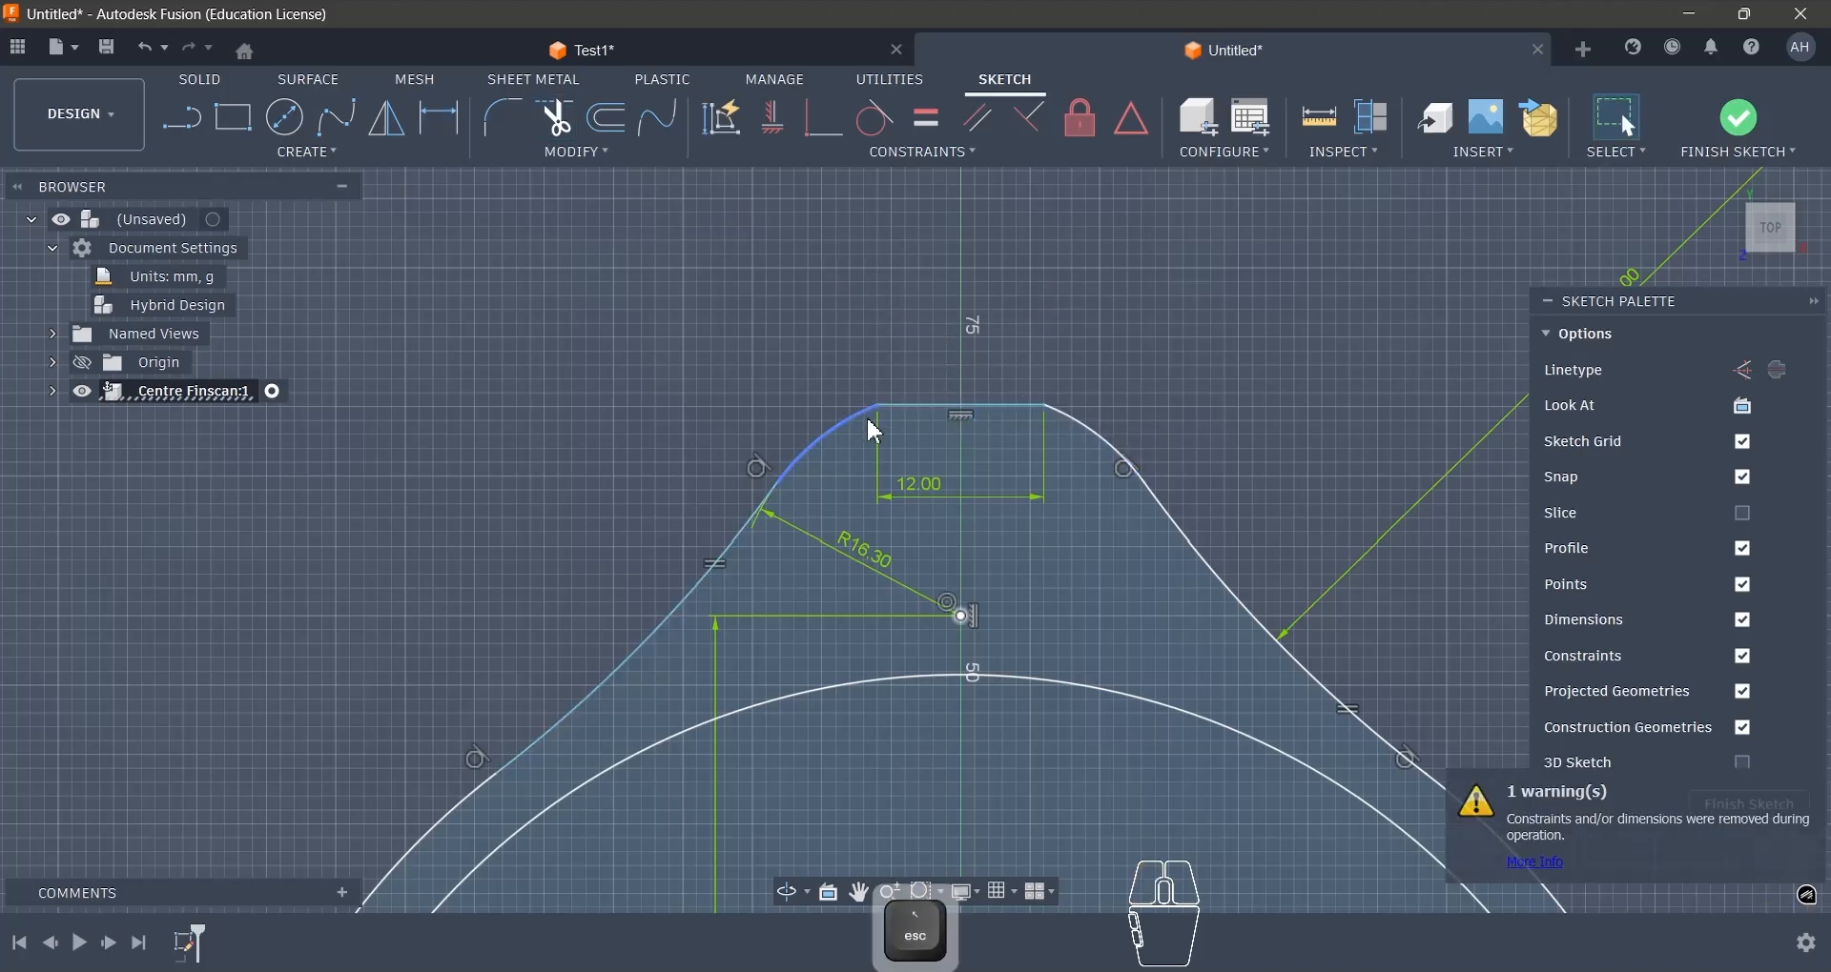
{"action": "left_click_drag", "start_coordinate": [878, 407], "coordinate": [946, 349]}
{"action": "scroll", "coordinate": [947, 348], "scroll_direction": "down", "scroll_amount": 1}
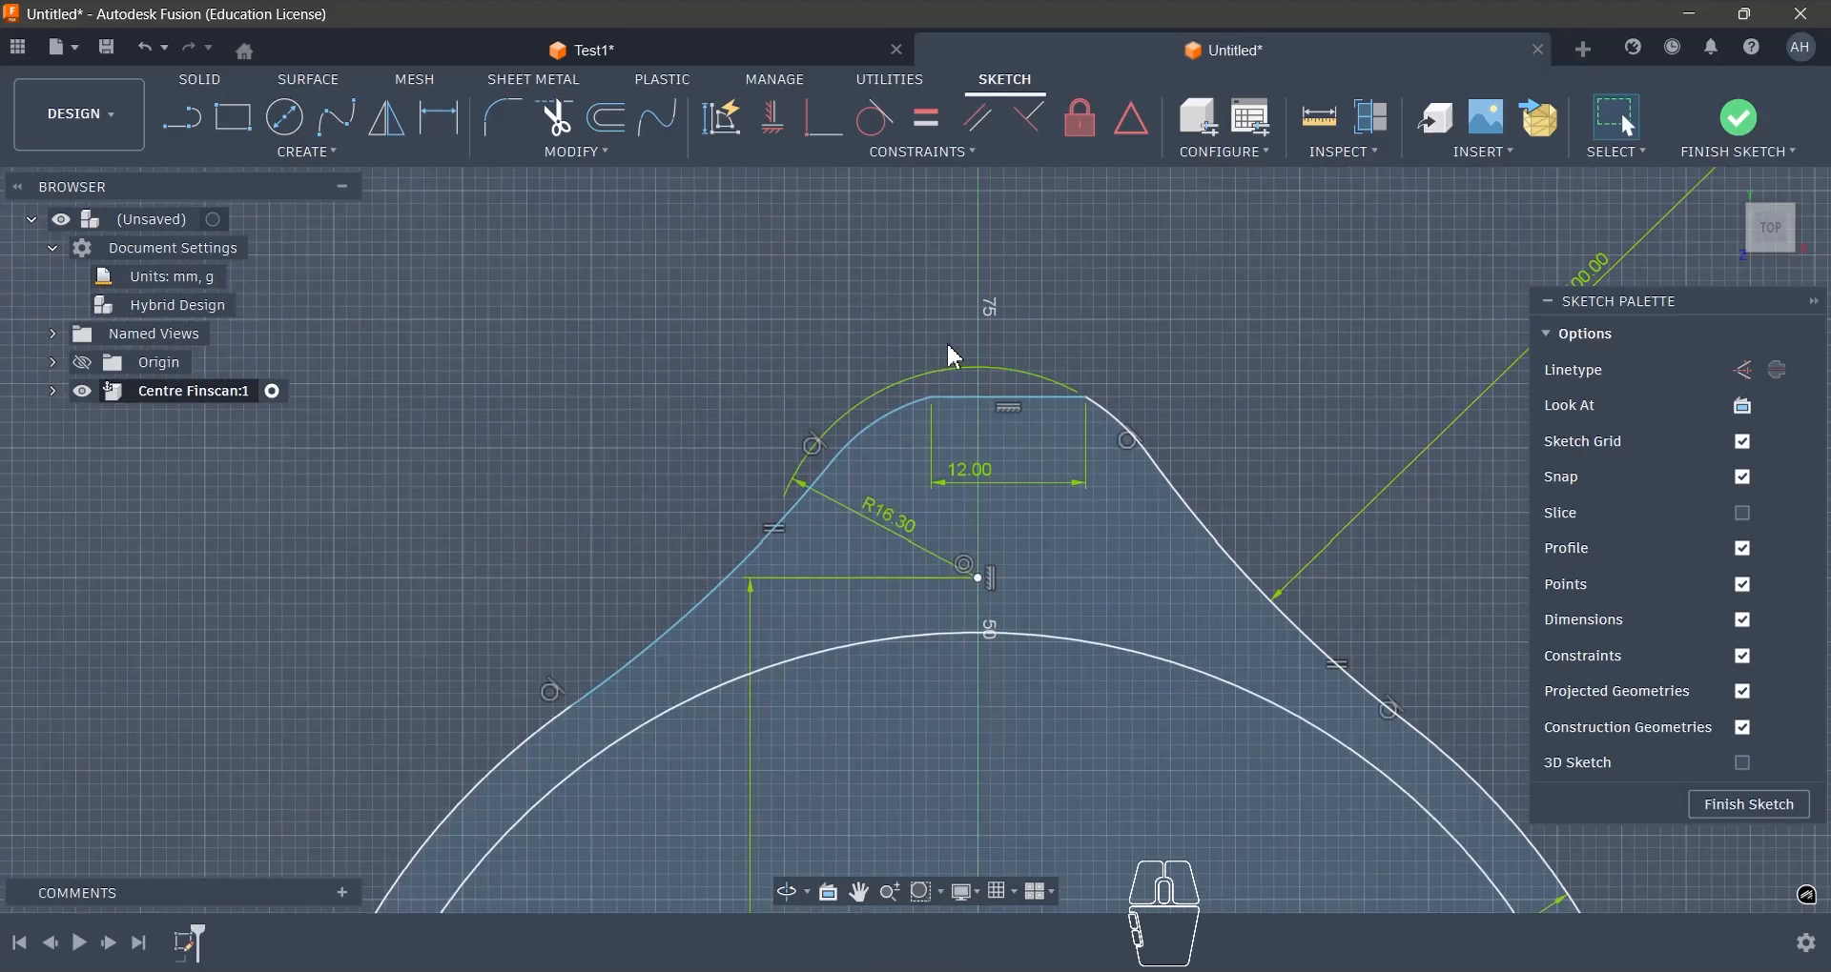
{"action": "middle_click_drag", "start_coordinate": [784, 342], "coordinate": [730, 329]}
{"action": "scroll", "coordinate": [729, 329], "scroll_direction": "down", "scroll_amount": 1}
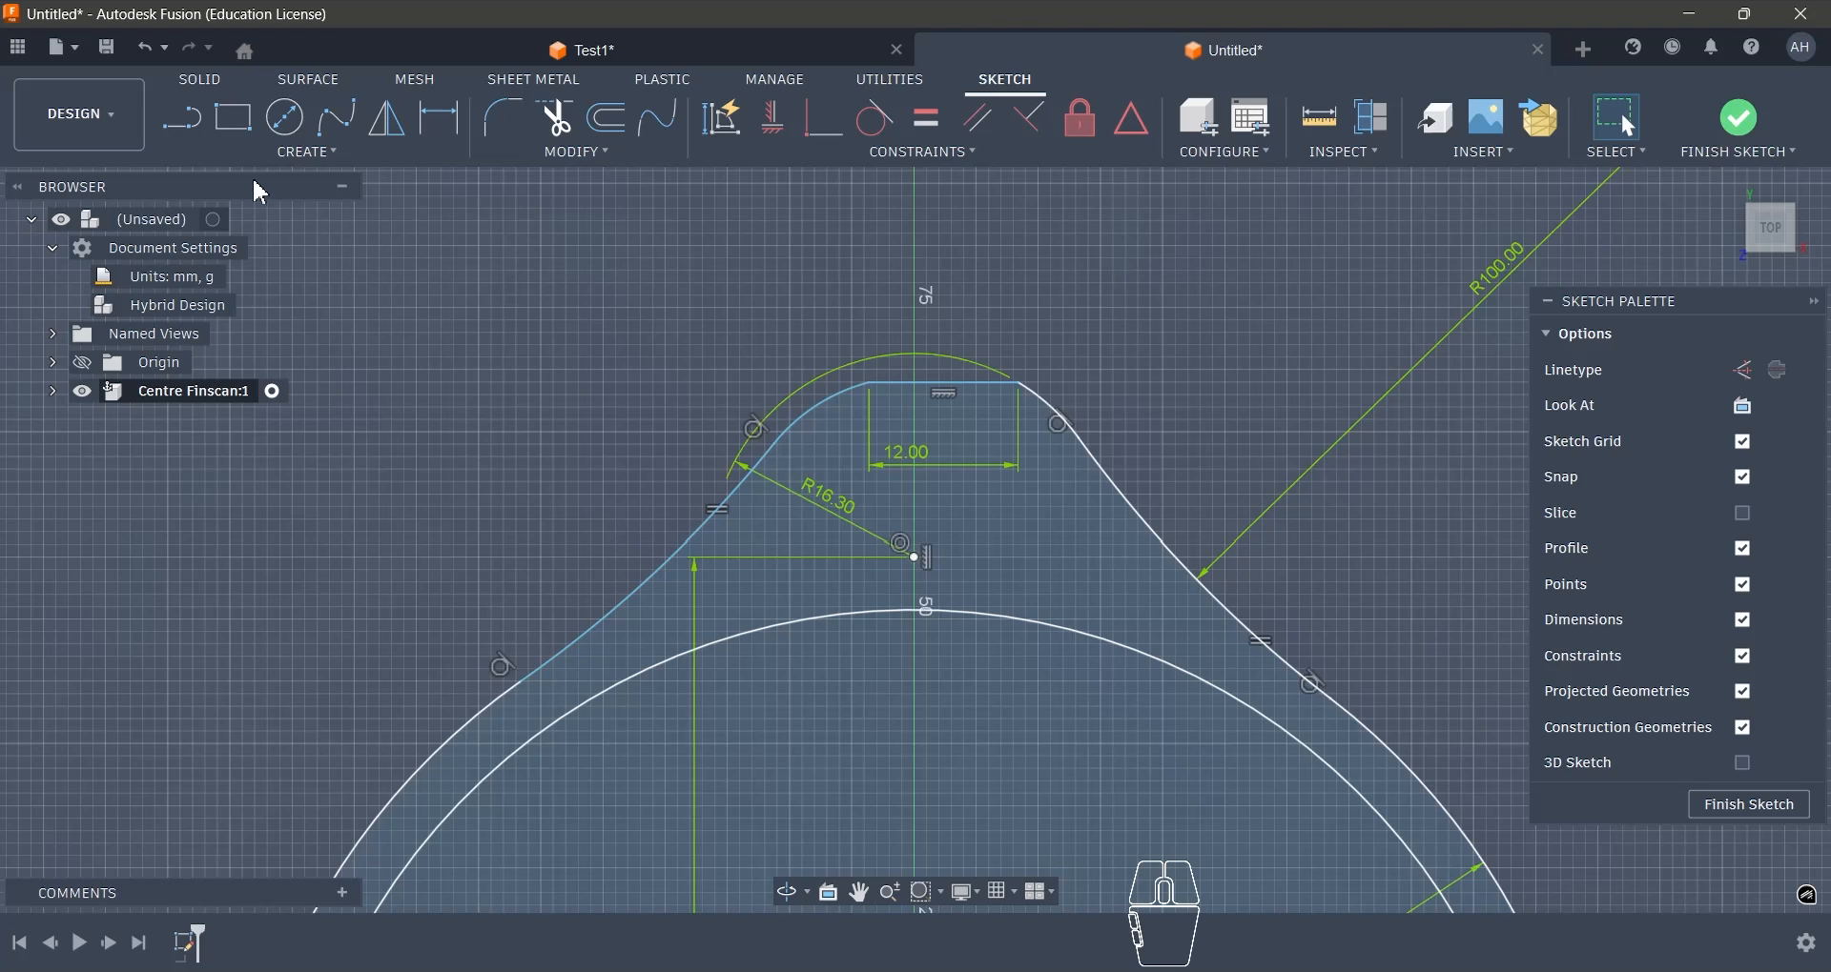
- Draw a line from the upper lobe's arc centre to the 12 mm line's midpoint and convert it to construction
{"action": "left_click", "coordinate": [191, 129]}
{"action": "left_click", "coordinate": [917, 559]}
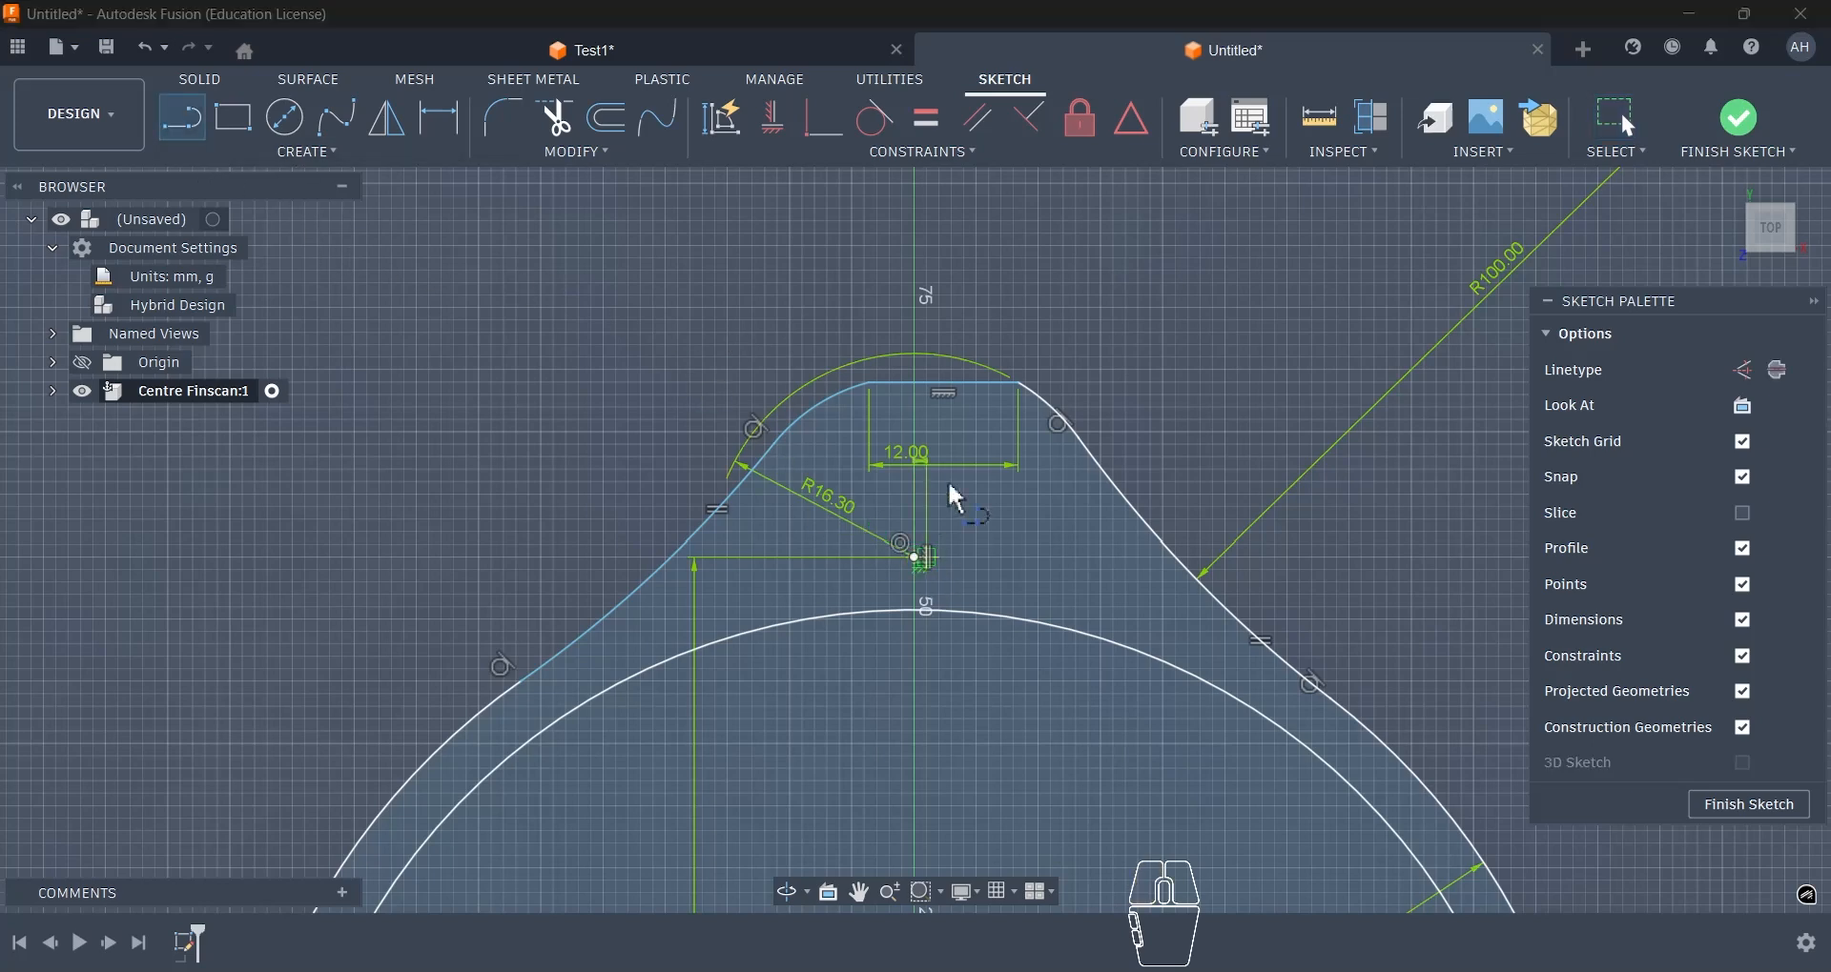
{"action": "left_click", "coordinate": [944, 393]}
{"action": "key", "text": "Escape"}
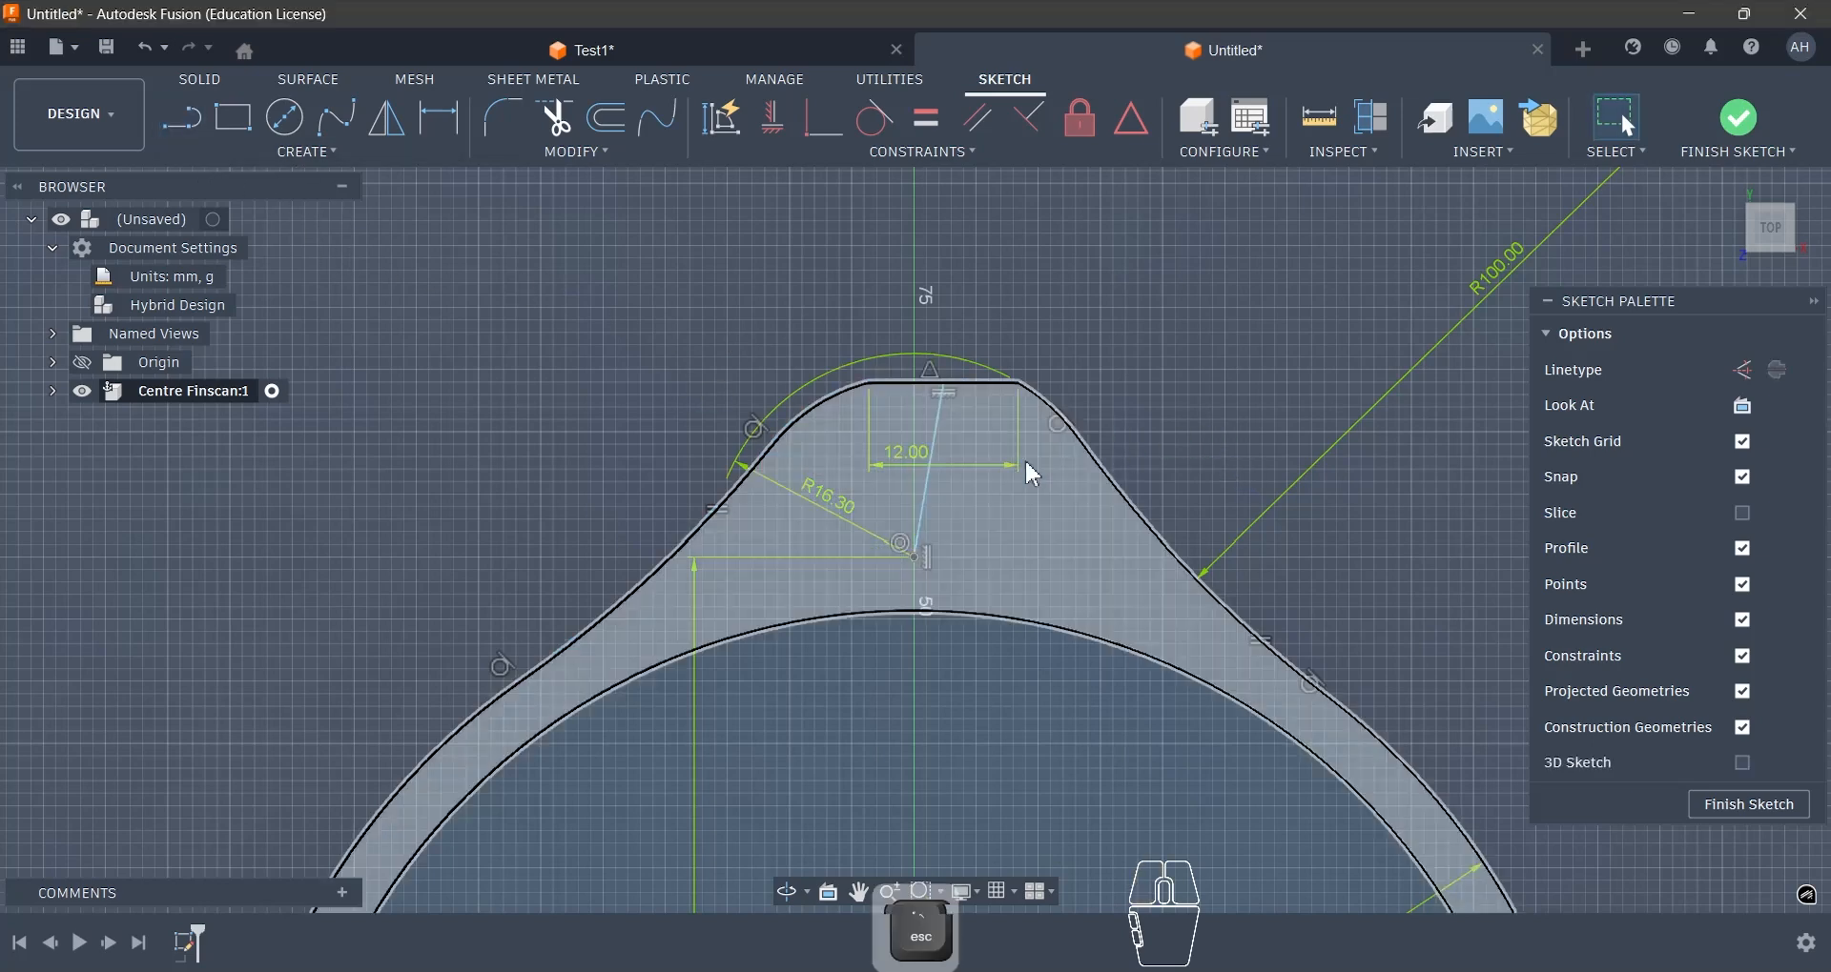
{"action": "left_click", "coordinate": [929, 495]}
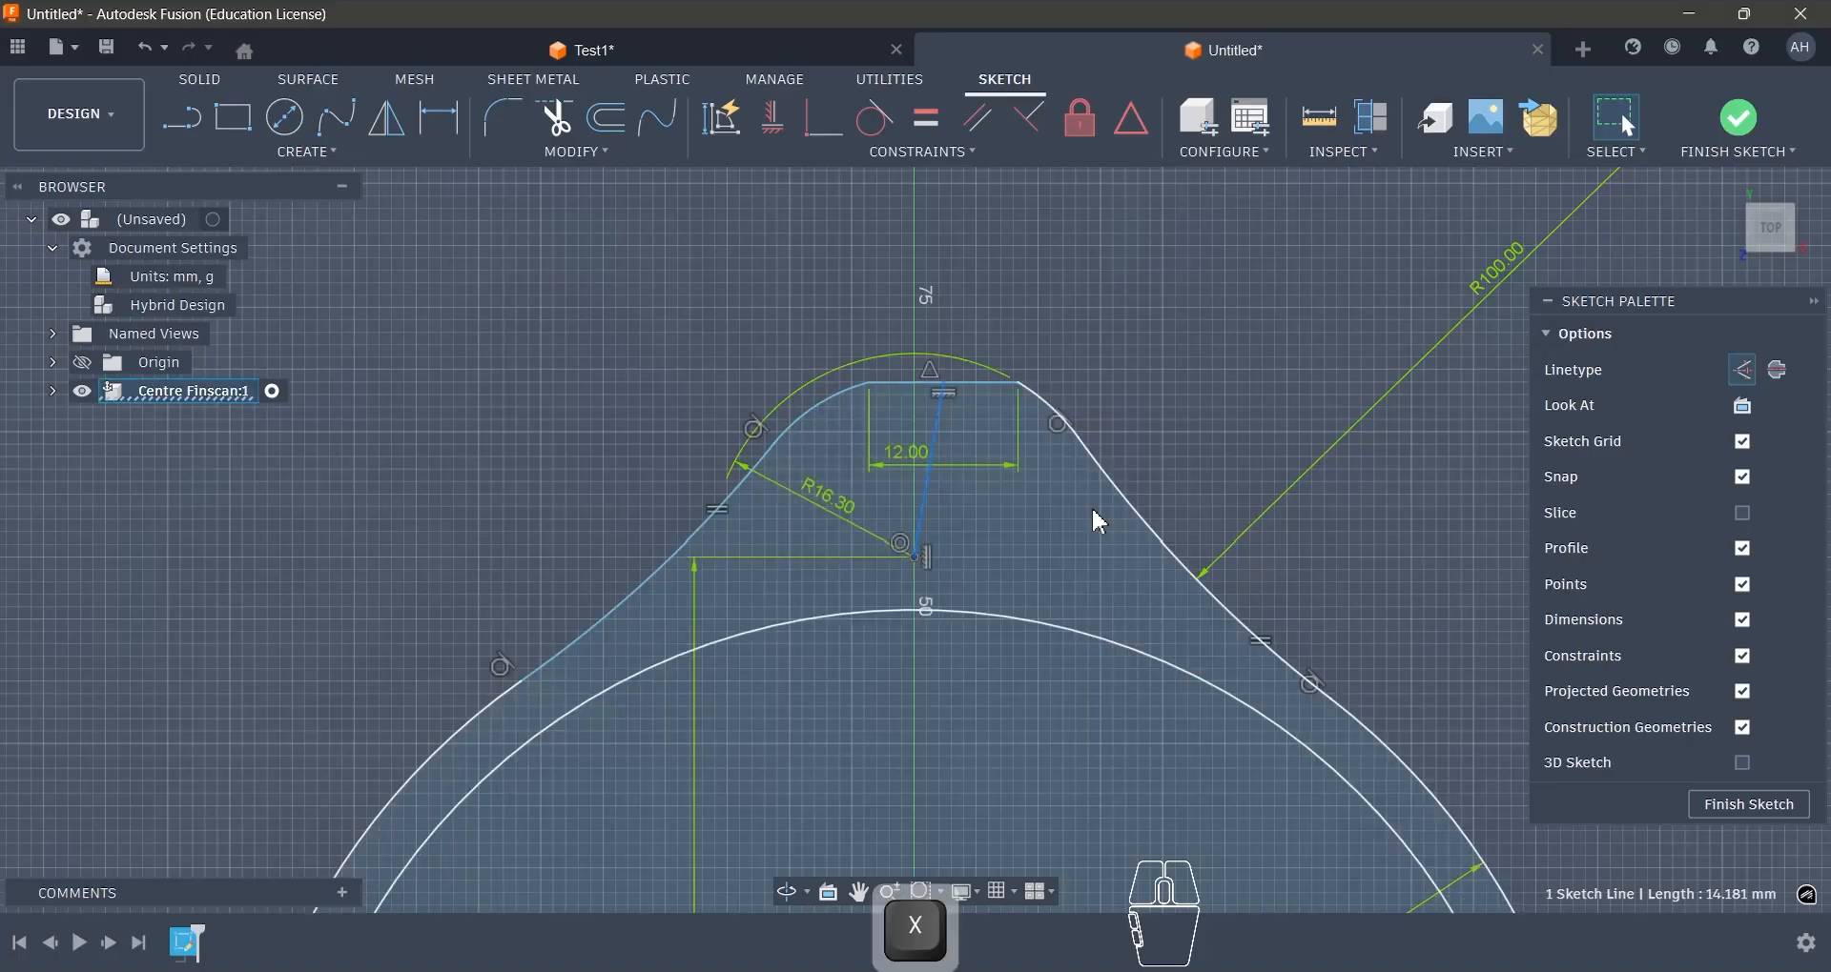
{"action": "scroll", "coordinate": [963, 422], "scroll_direction": "up", "scroll_amount": 2}
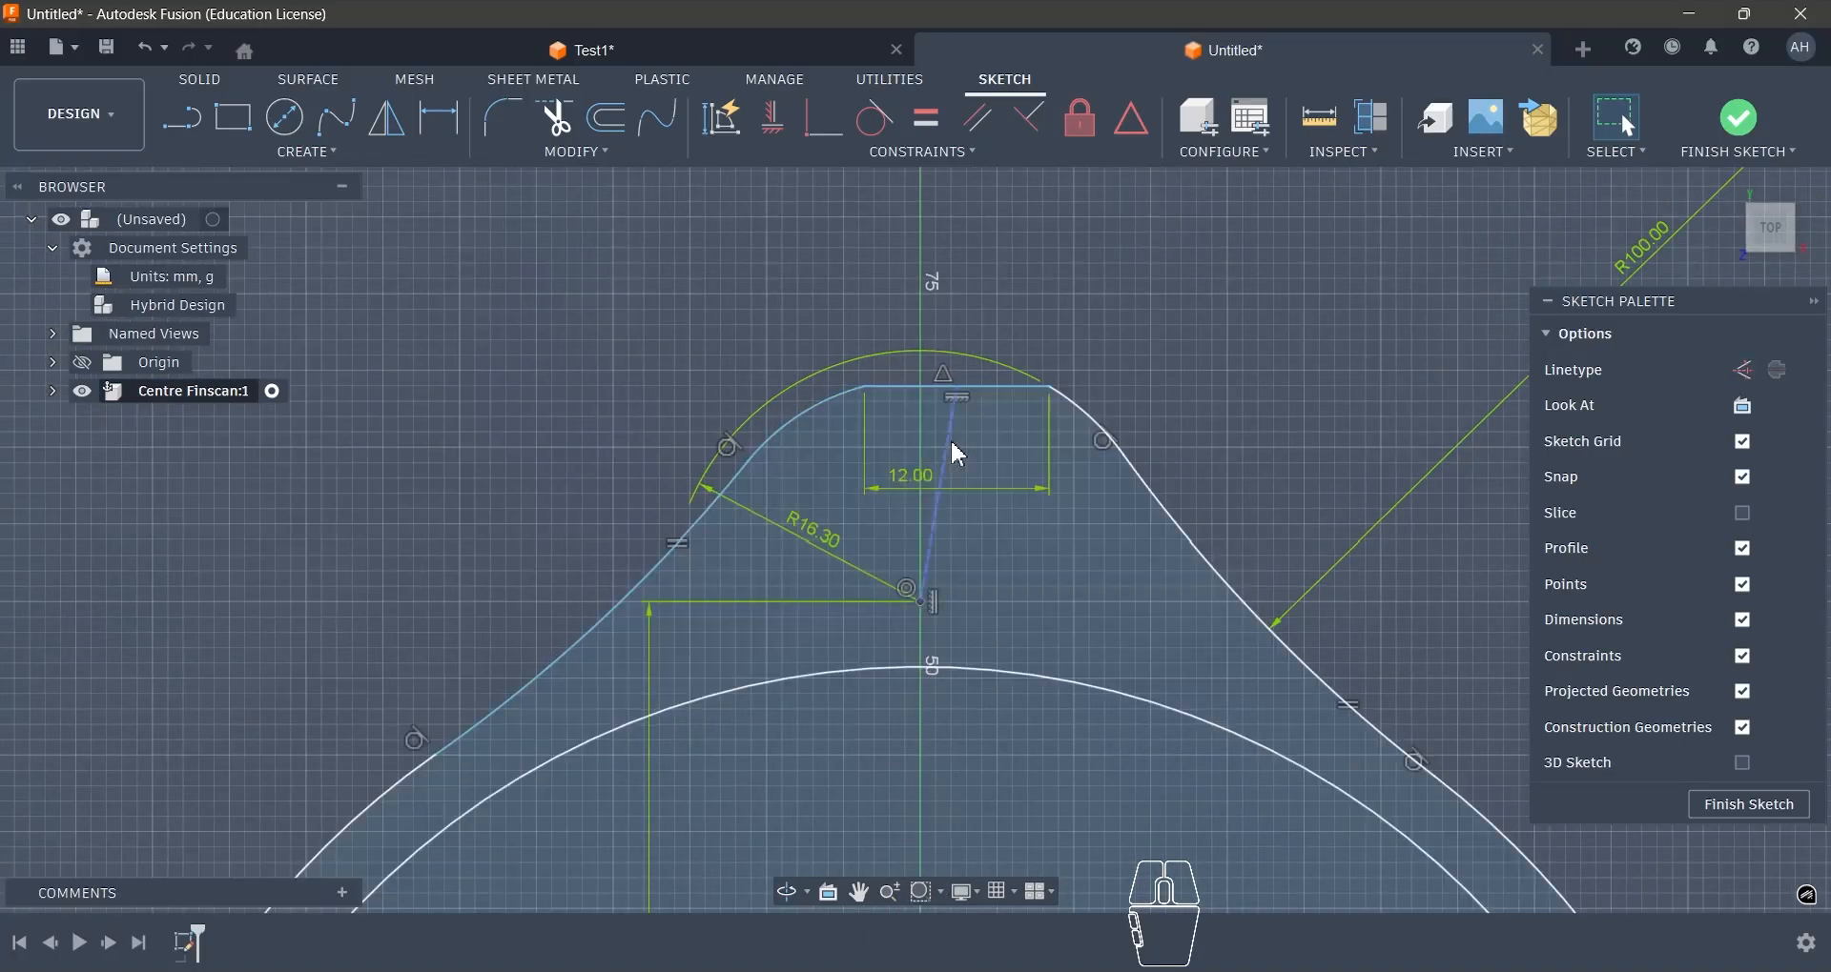
- Apply a Horizontal/Vertical constraint to the construction line so the 12 mm flat is centred on the lobe
{"action": "left_click", "coordinate": [949, 438]}
{"action": "left_click", "coordinate": [774, 126]}
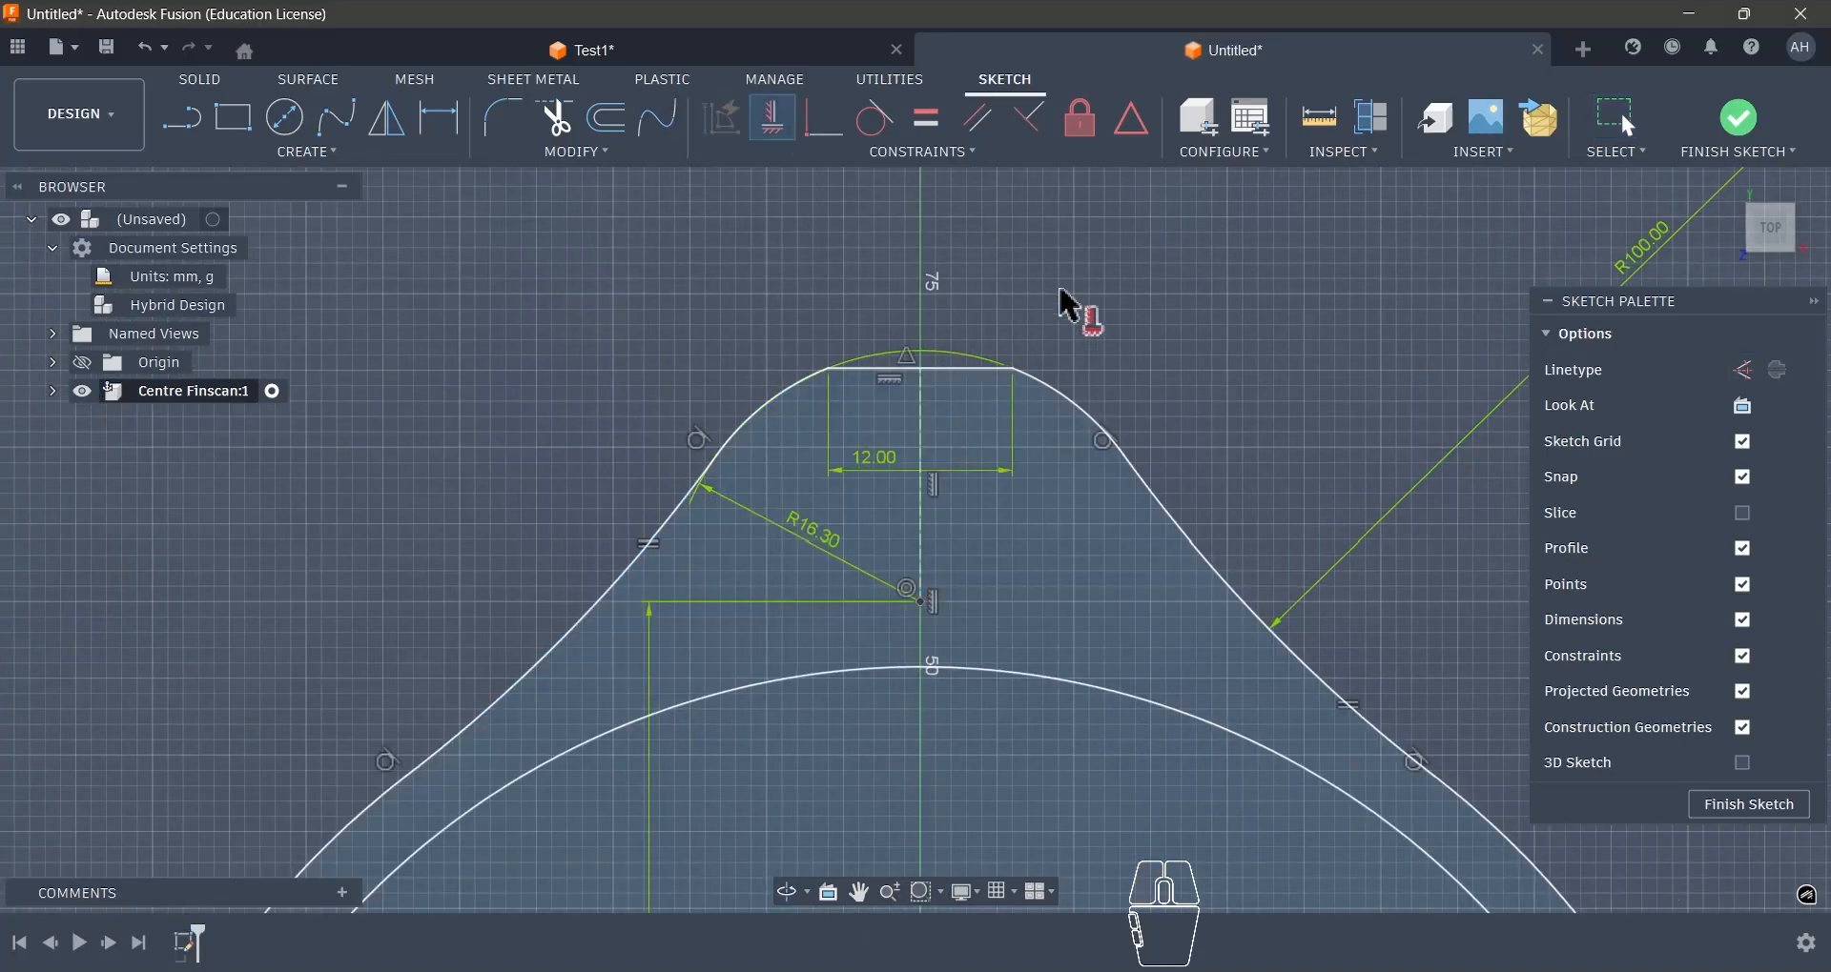
{"action": "key", "text": "Escape"}
{"action": "scroll", "coordinate": [1062, 294], "scroll_direction": "down", "scroll_amount": 4}
{"action": "scroll", "coordinate": [1006, 307], "scroll_direction": "up", "scroll_amount": 3}
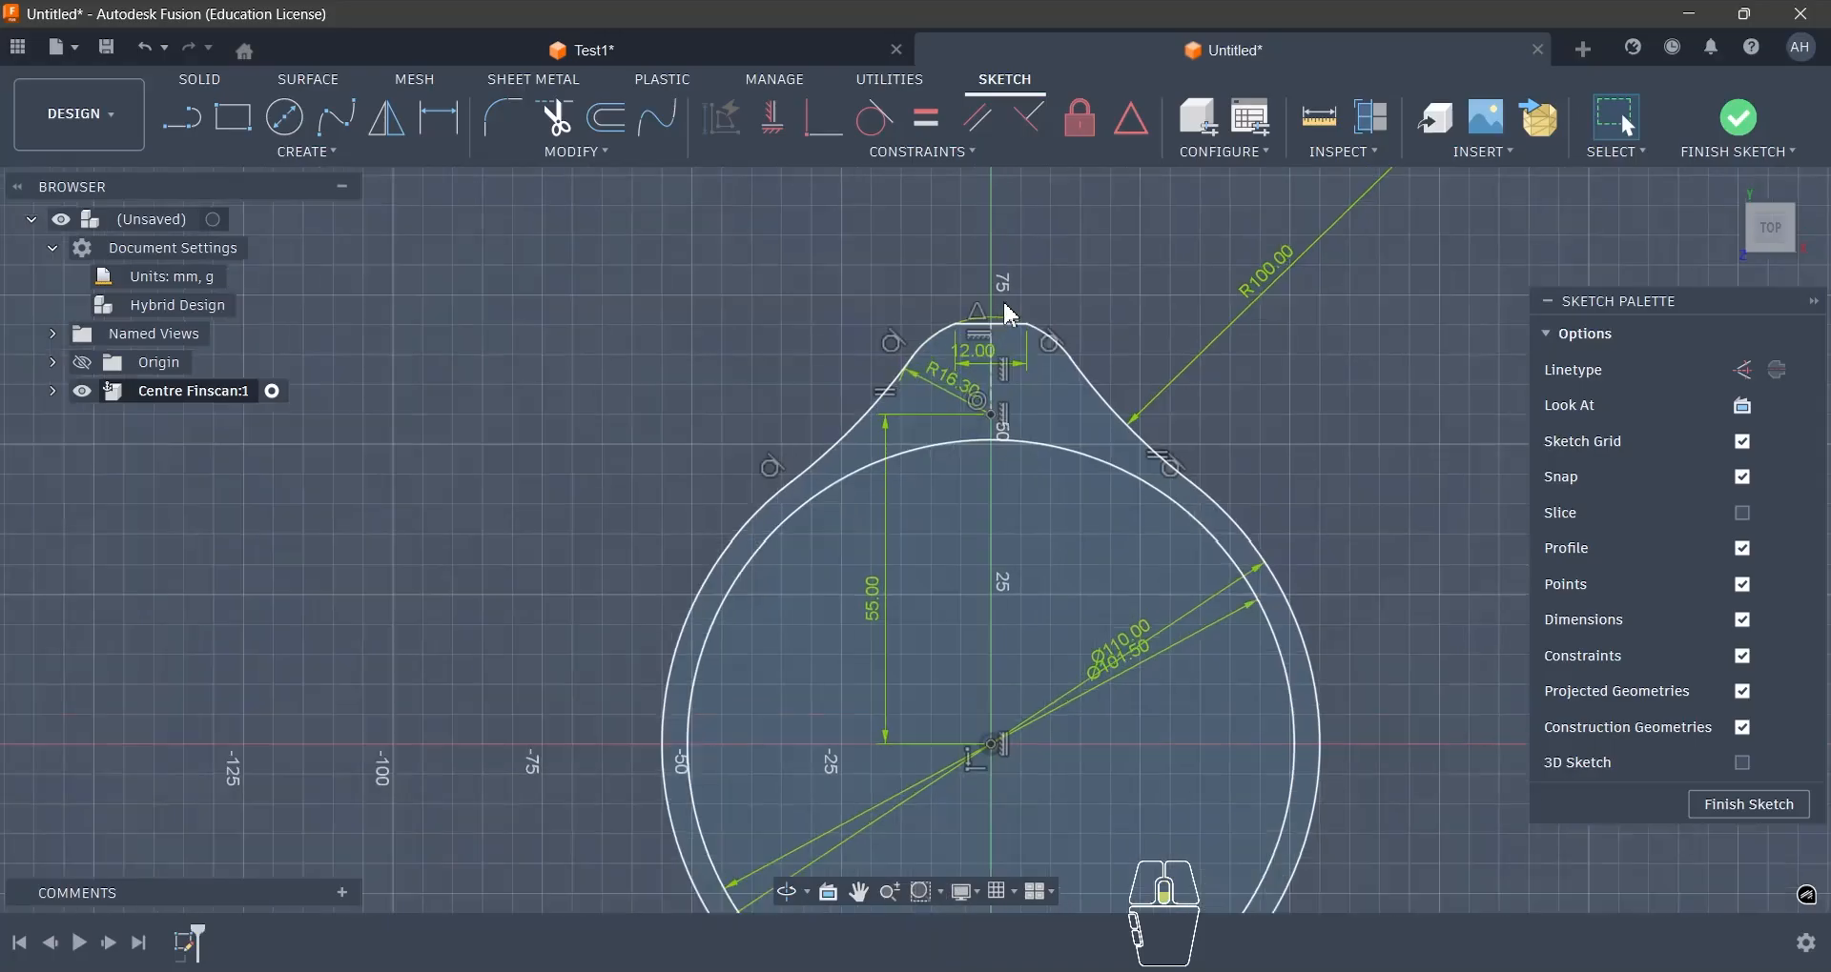
{"action": "scroll", "coordinate": [930, 343], "scroll_direction": "down", "scroll_amount": 4}
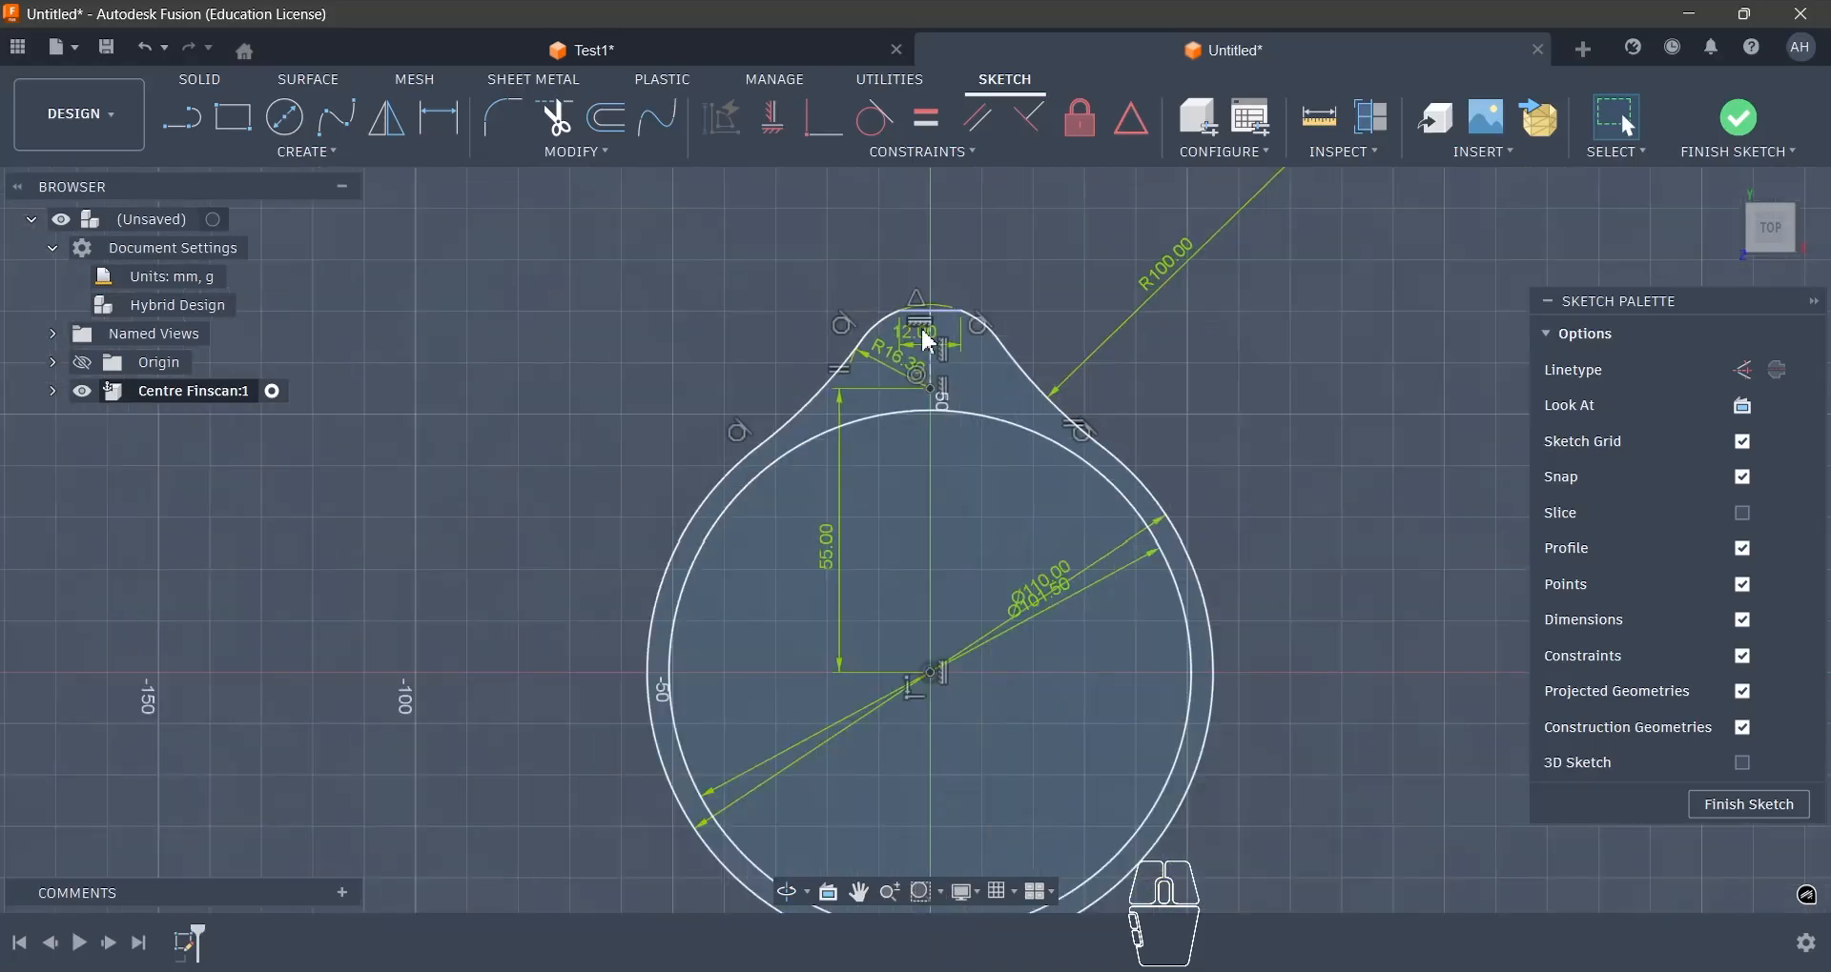
- Circular-pattern the upper lobe's flat, two rounded arcs and two concave arcs around the origin with a quantity of 4
{"action": "left_click", "coordinate": [371, 155]}
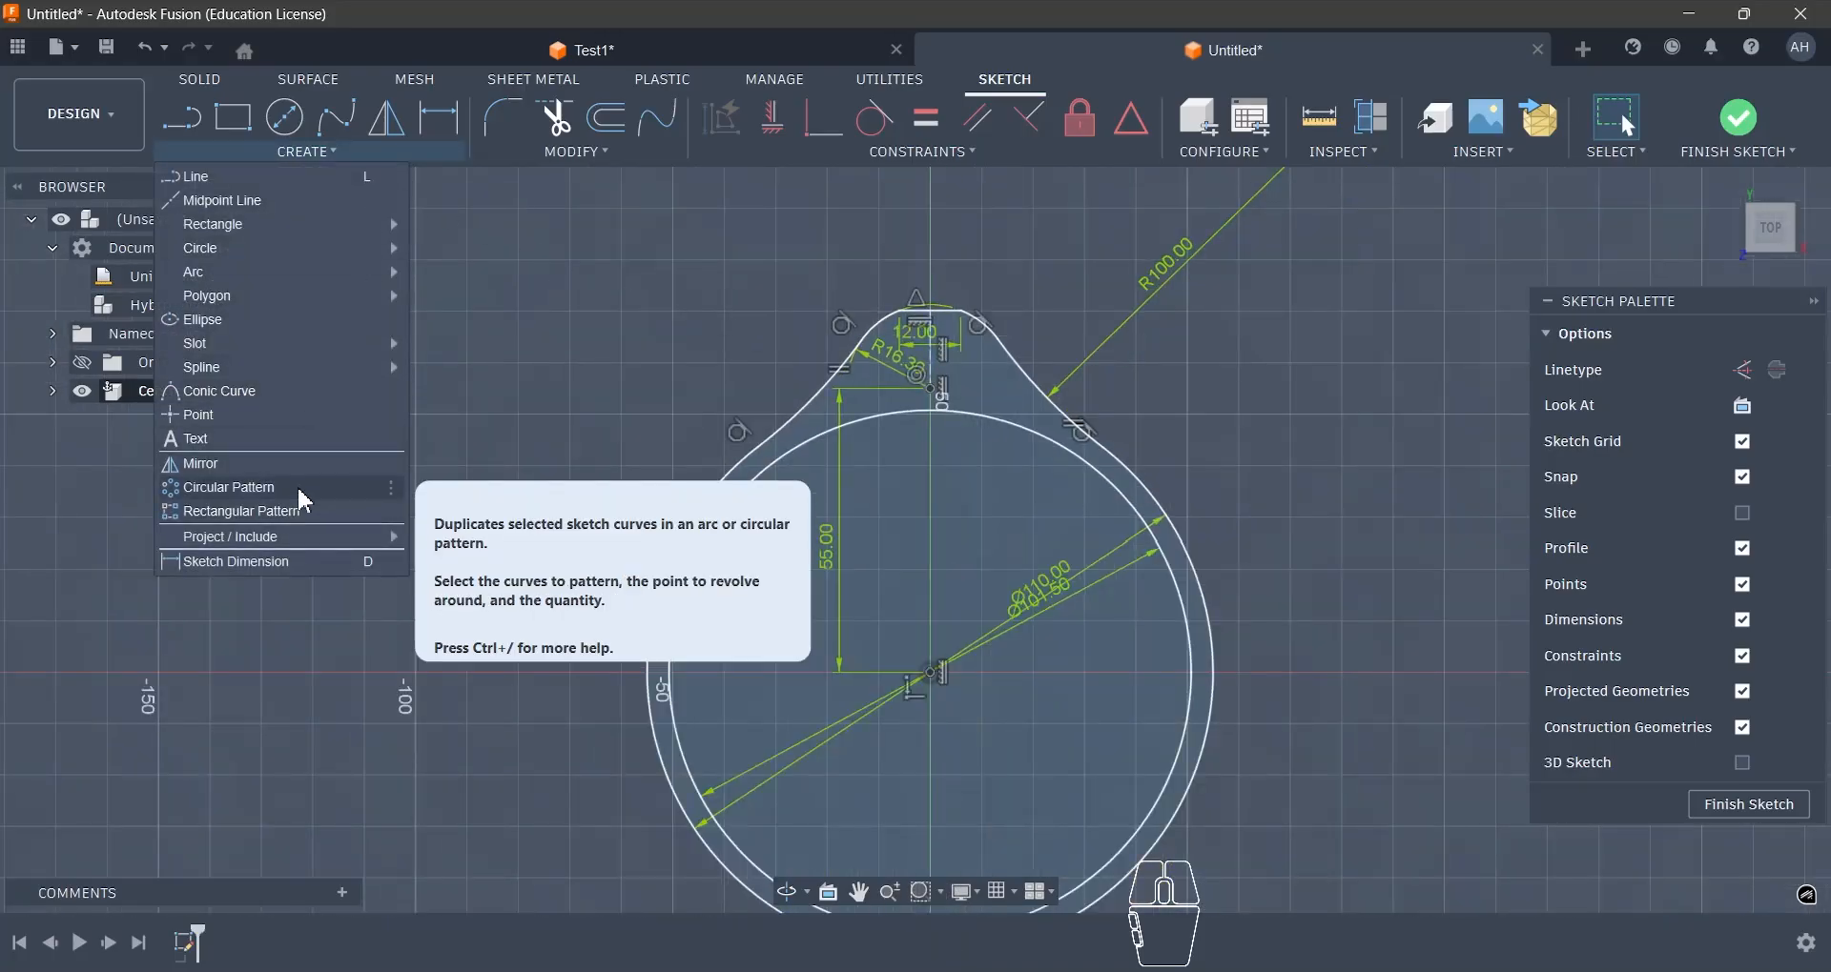
{"action": "left_click", "coordinate": [329, 488]}
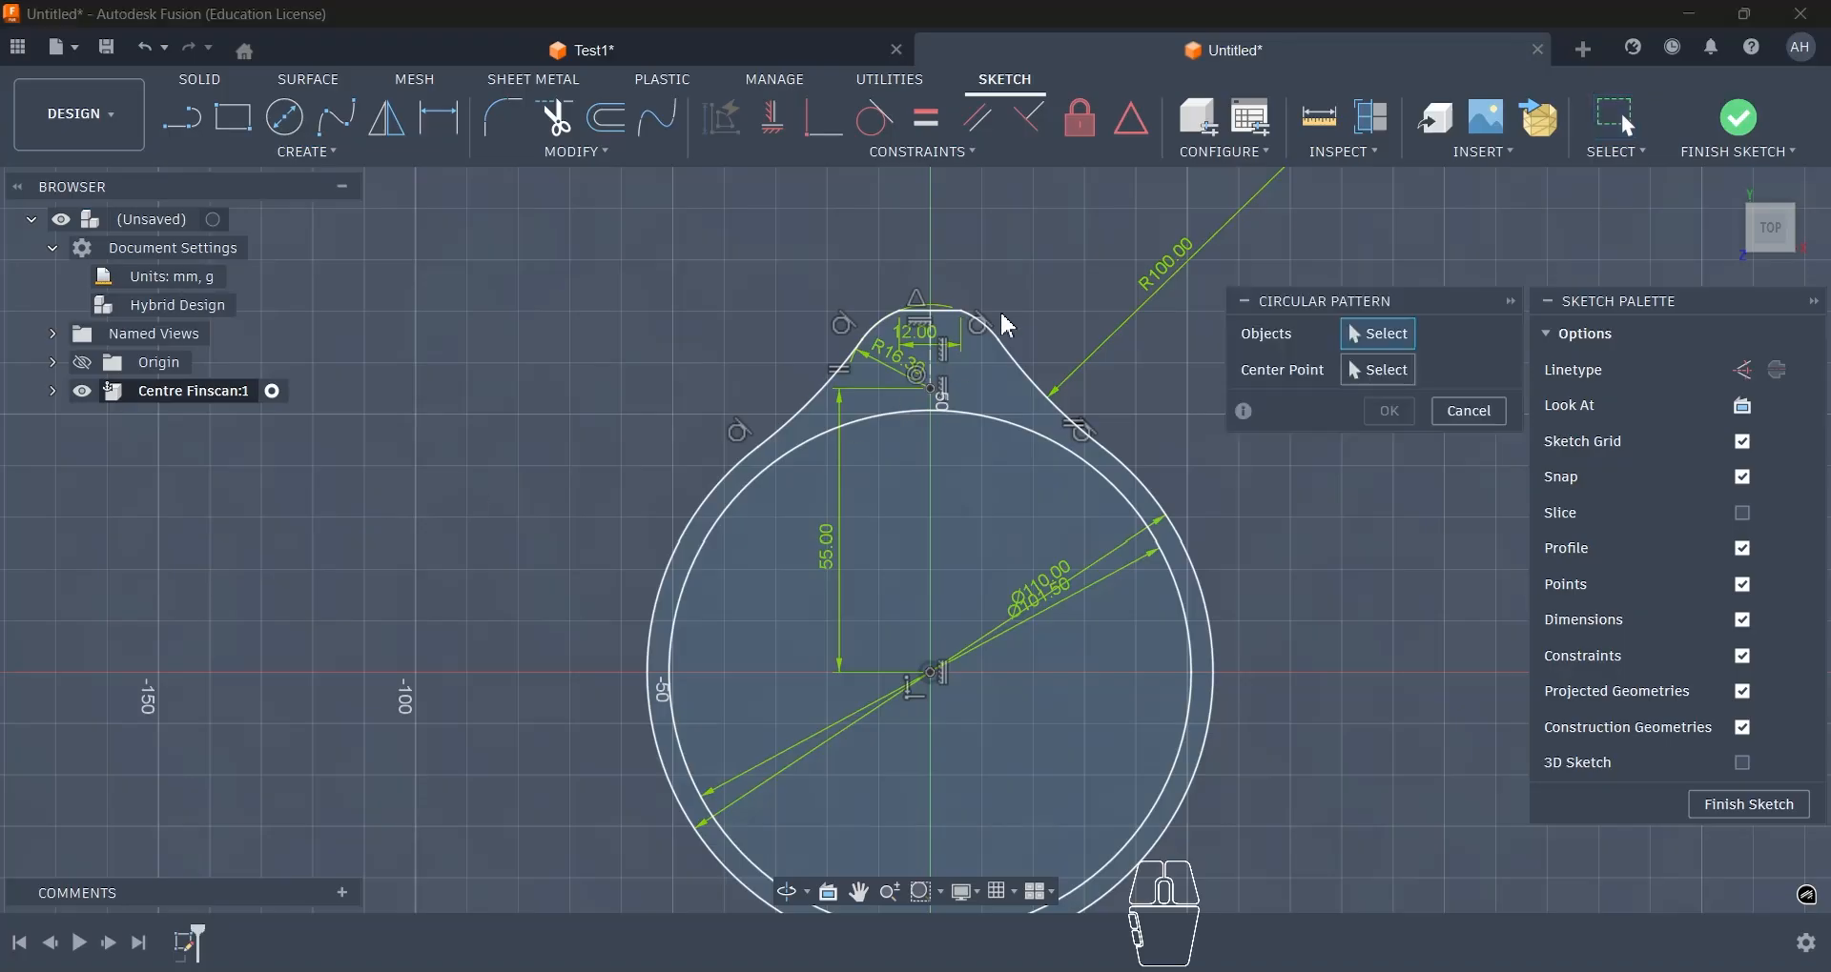
{"action": "scroll", "coordinate": [1001, 314], "scroll_direction": "up", "scroll_amount": 3}
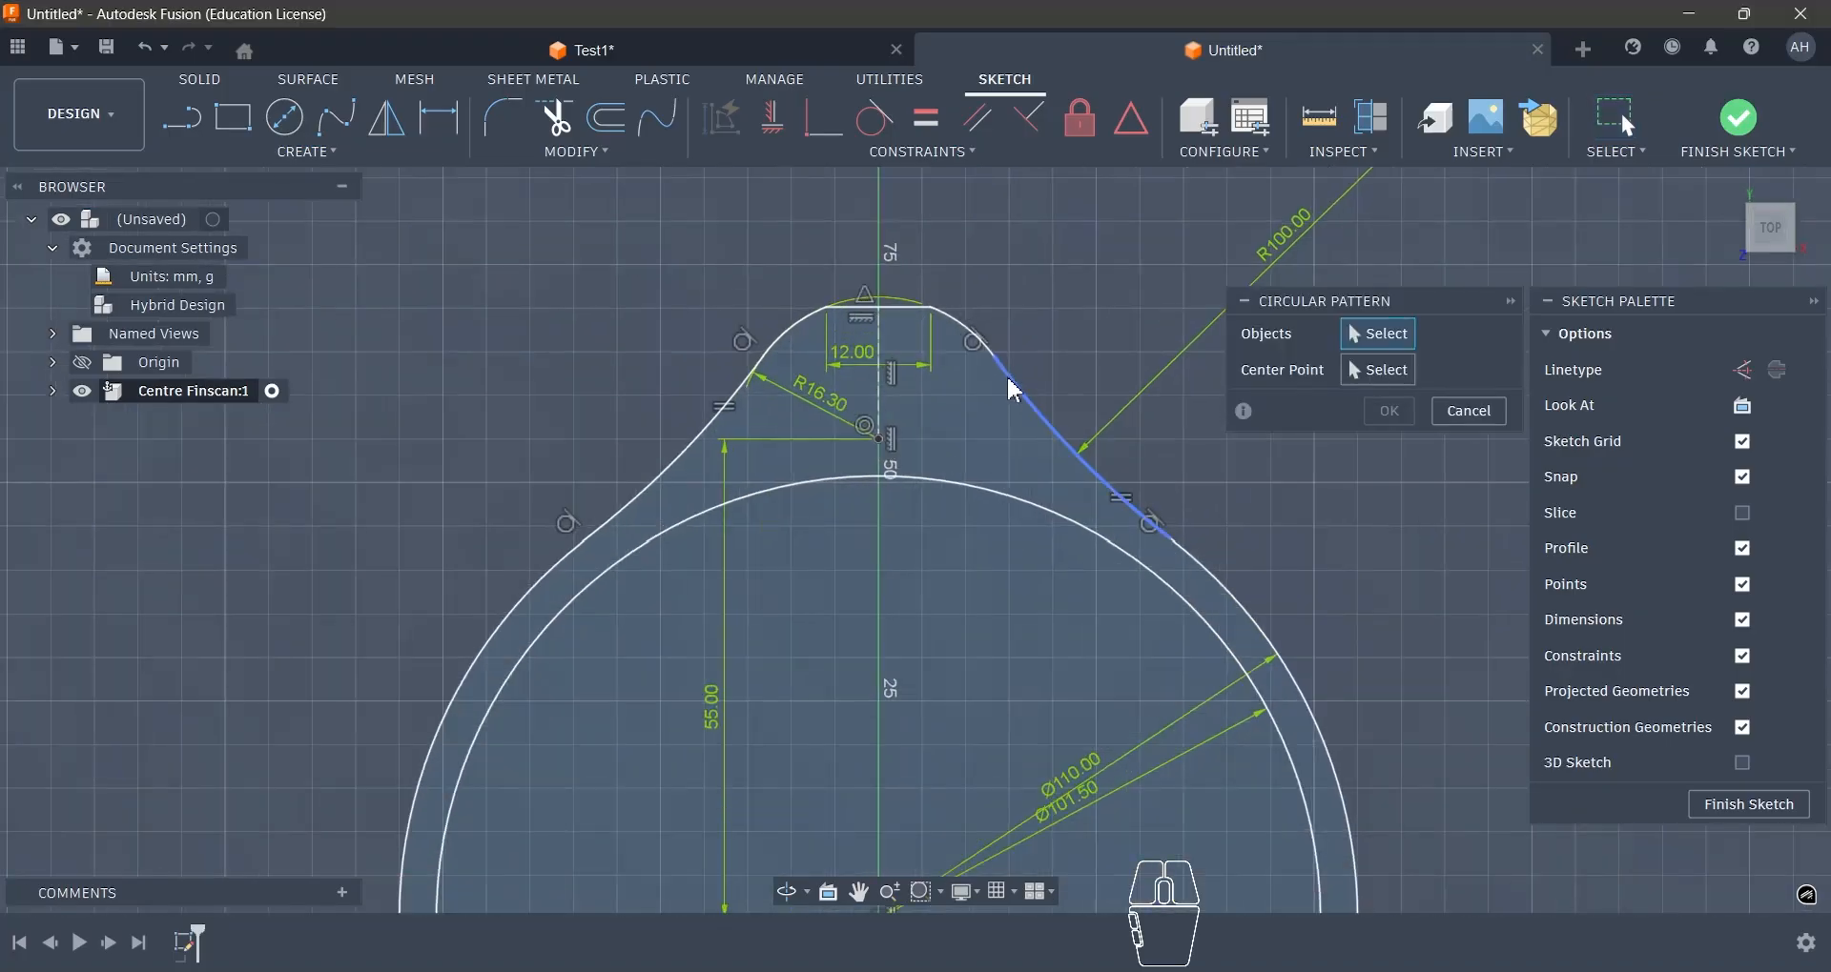
{"action": "left_click", "coordinate": [977, 347]}
{"action": "left_click", "coordinate": [799, 334]}
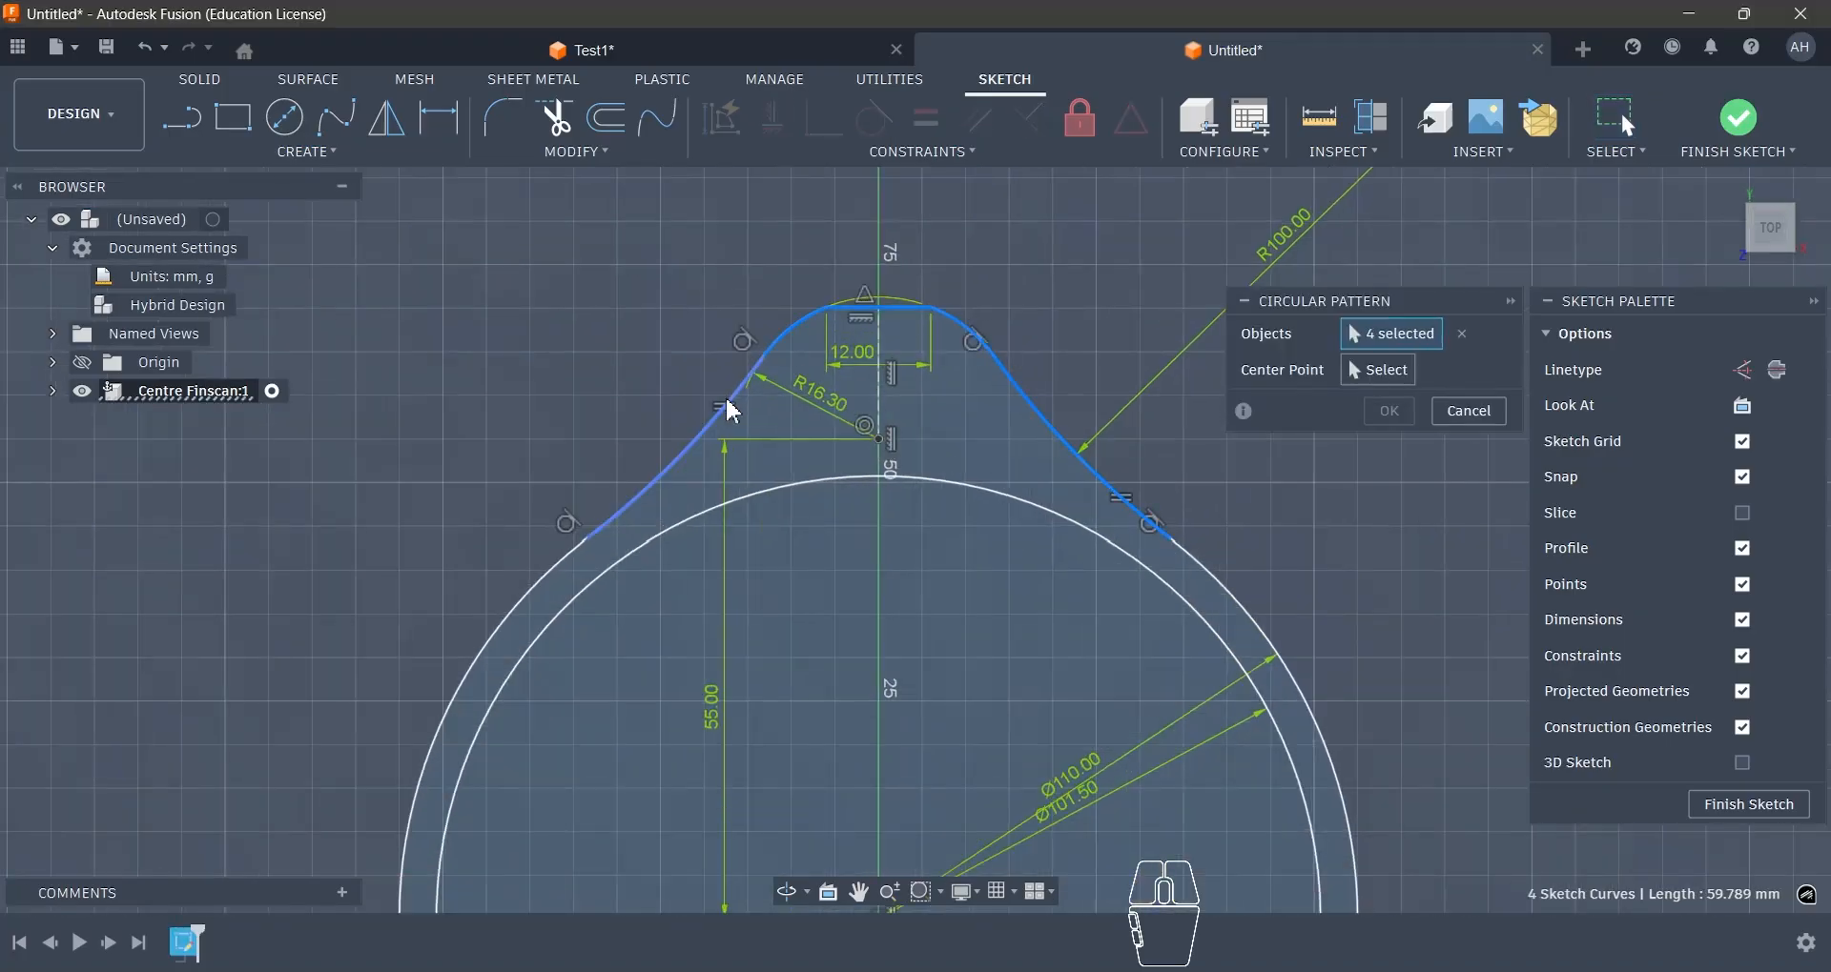
{"action": "left_click", "coordinate": [1377, 370]}
{"action": "scroll", "coordinate": [953, 637], "scroll_direction": "down", "scroll_amount": 3}
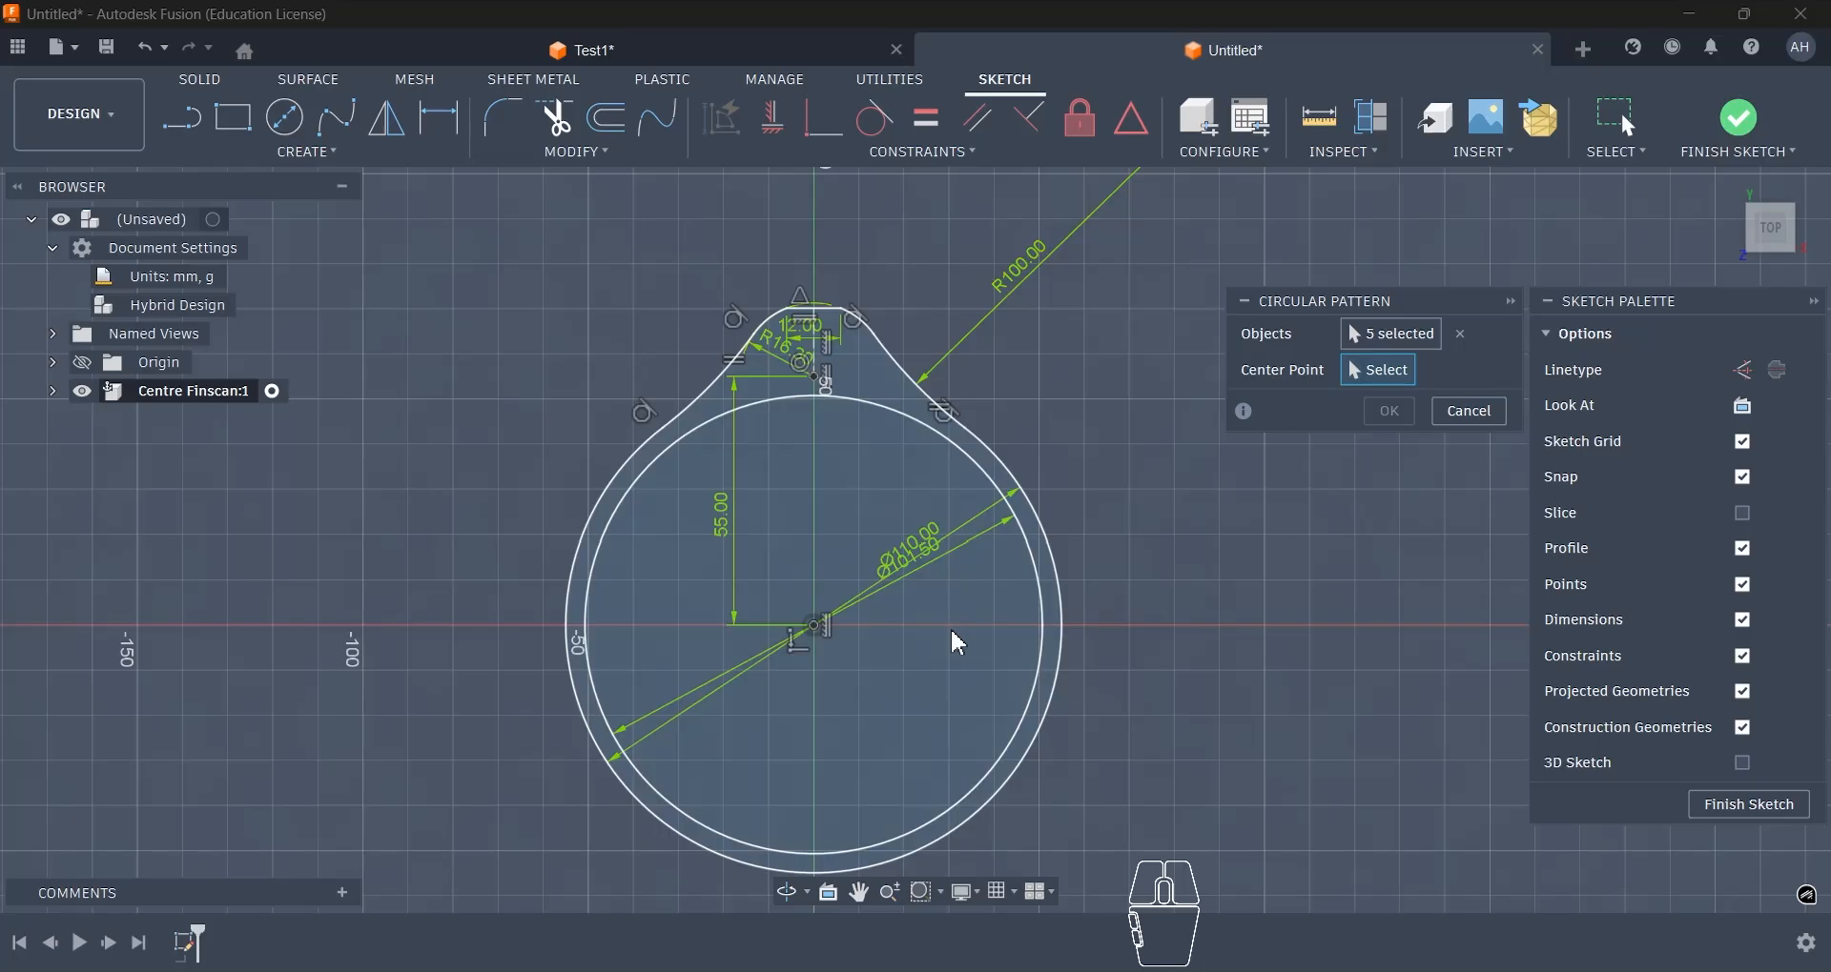
{"action": "left_click", "coordinate": [815, 626]}
{"action": "type", "text": "4"}
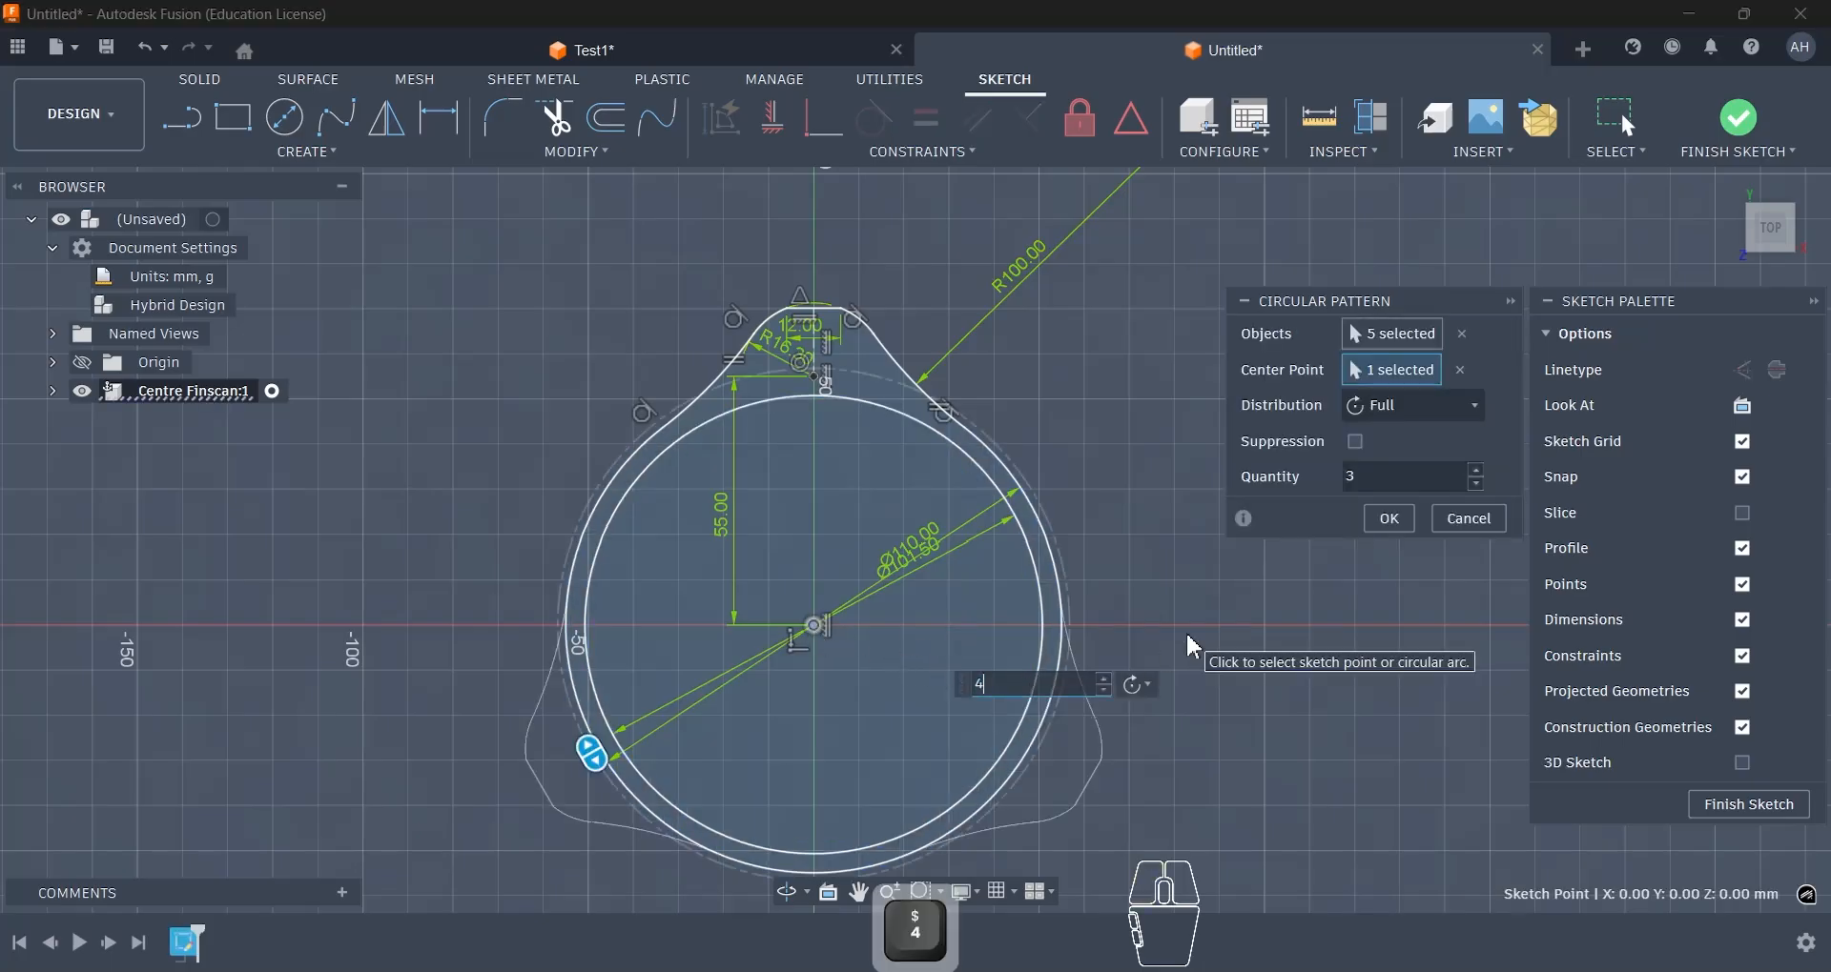
{"action": "key", "text": "Return"}
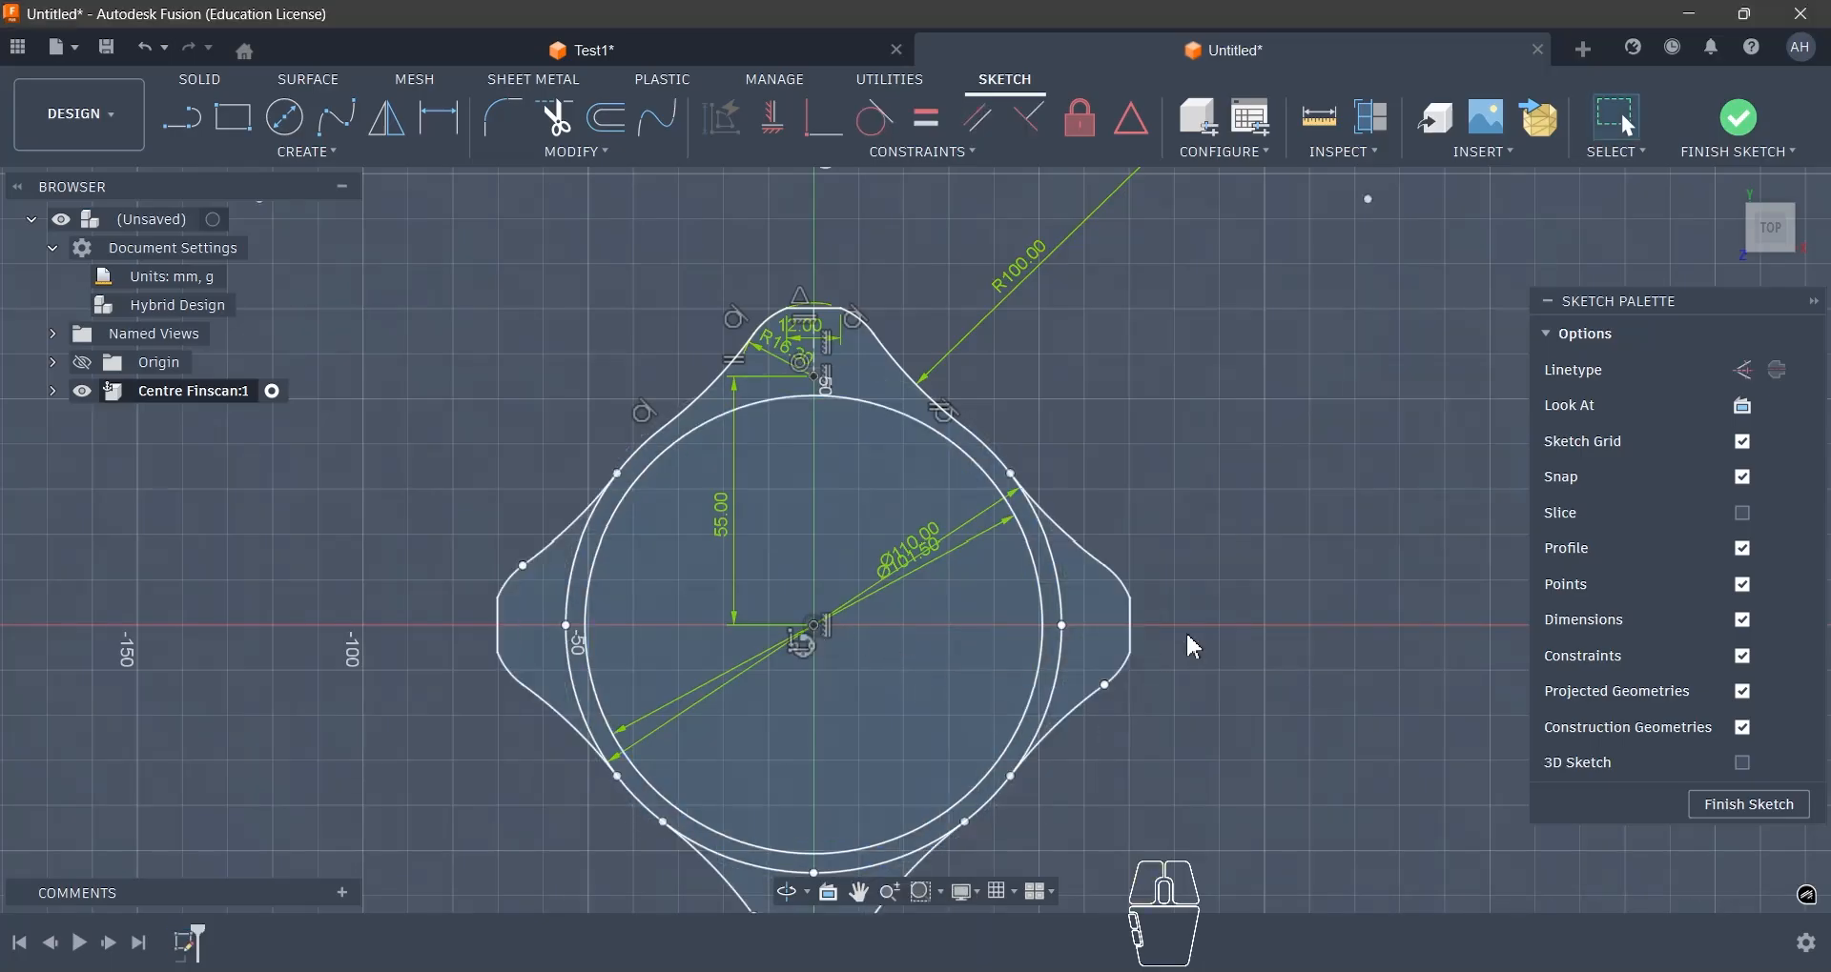
- Trim the 110 mm circle's arcs lying inside the three patterned lobes and finish the sketch
{"action": "scroll", "coordinate": [1187, 355], "scroll_direction": "down", "scroll_amount": 3}
{"action": "scroll", "coordinate": [1165, 460], "scroll_direction": "up", "scroll_amount": 2}
{"action": "key", "text": "t"}
{"action": "scroll", "coordinate": [1165, 460], "scroll_direction": "up", "scroll_amount": 1}
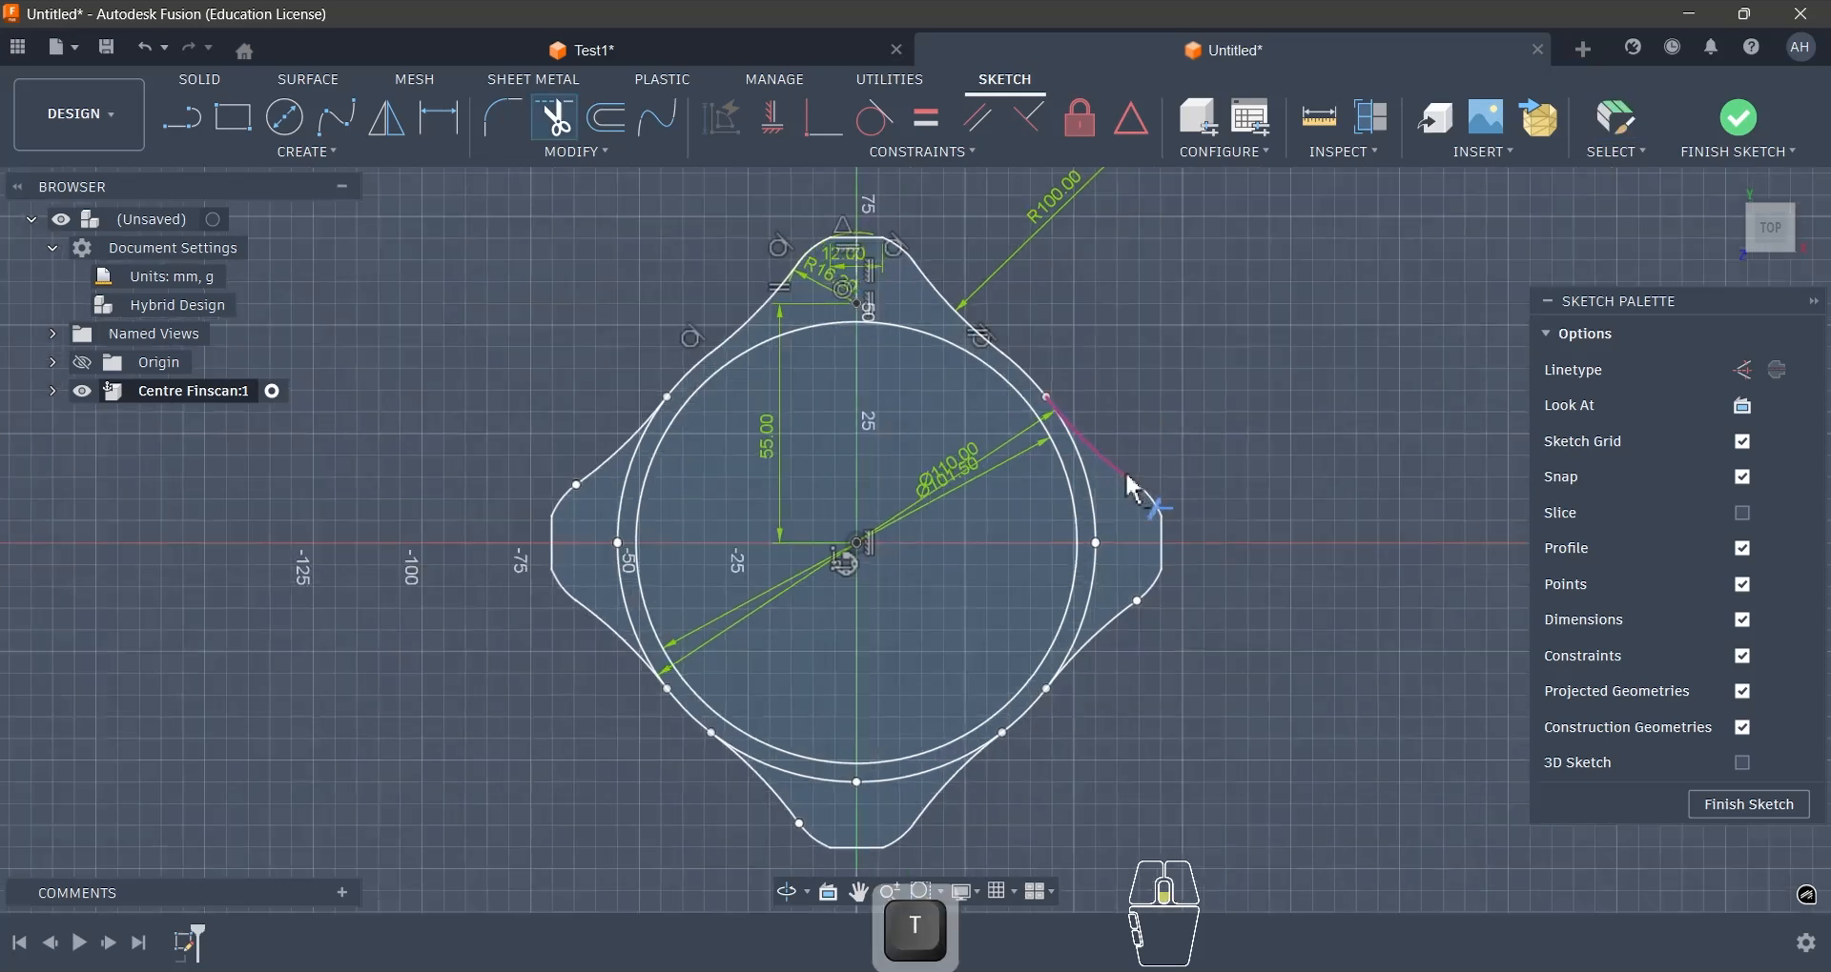
{"action": "left_click", "coordinate": [1086, 519]}
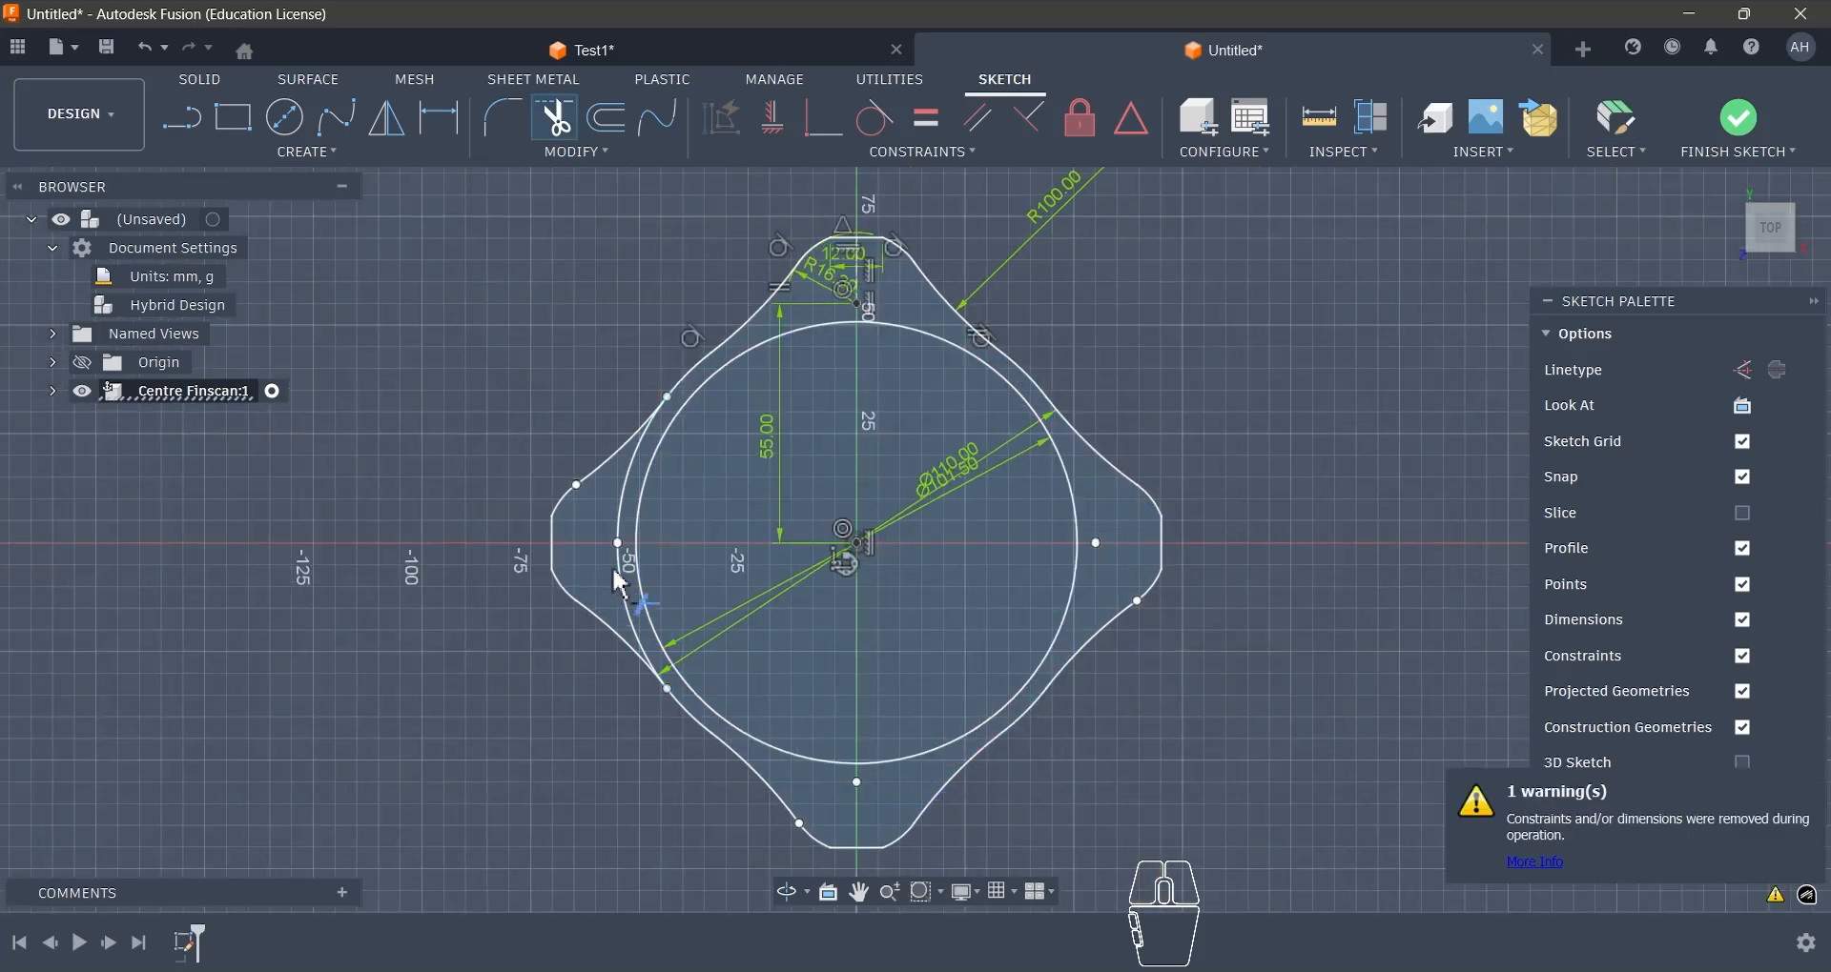
{"action": "key", "text": "Escape"}
{"action": "scroll", "coordinate": [1108, 711], "scroll_direction": "down", "scroll_amount": 1}
{"action": "middle_click_drag", "start_coordinate": [1109, 711], "coordinate": [1078, 637]}
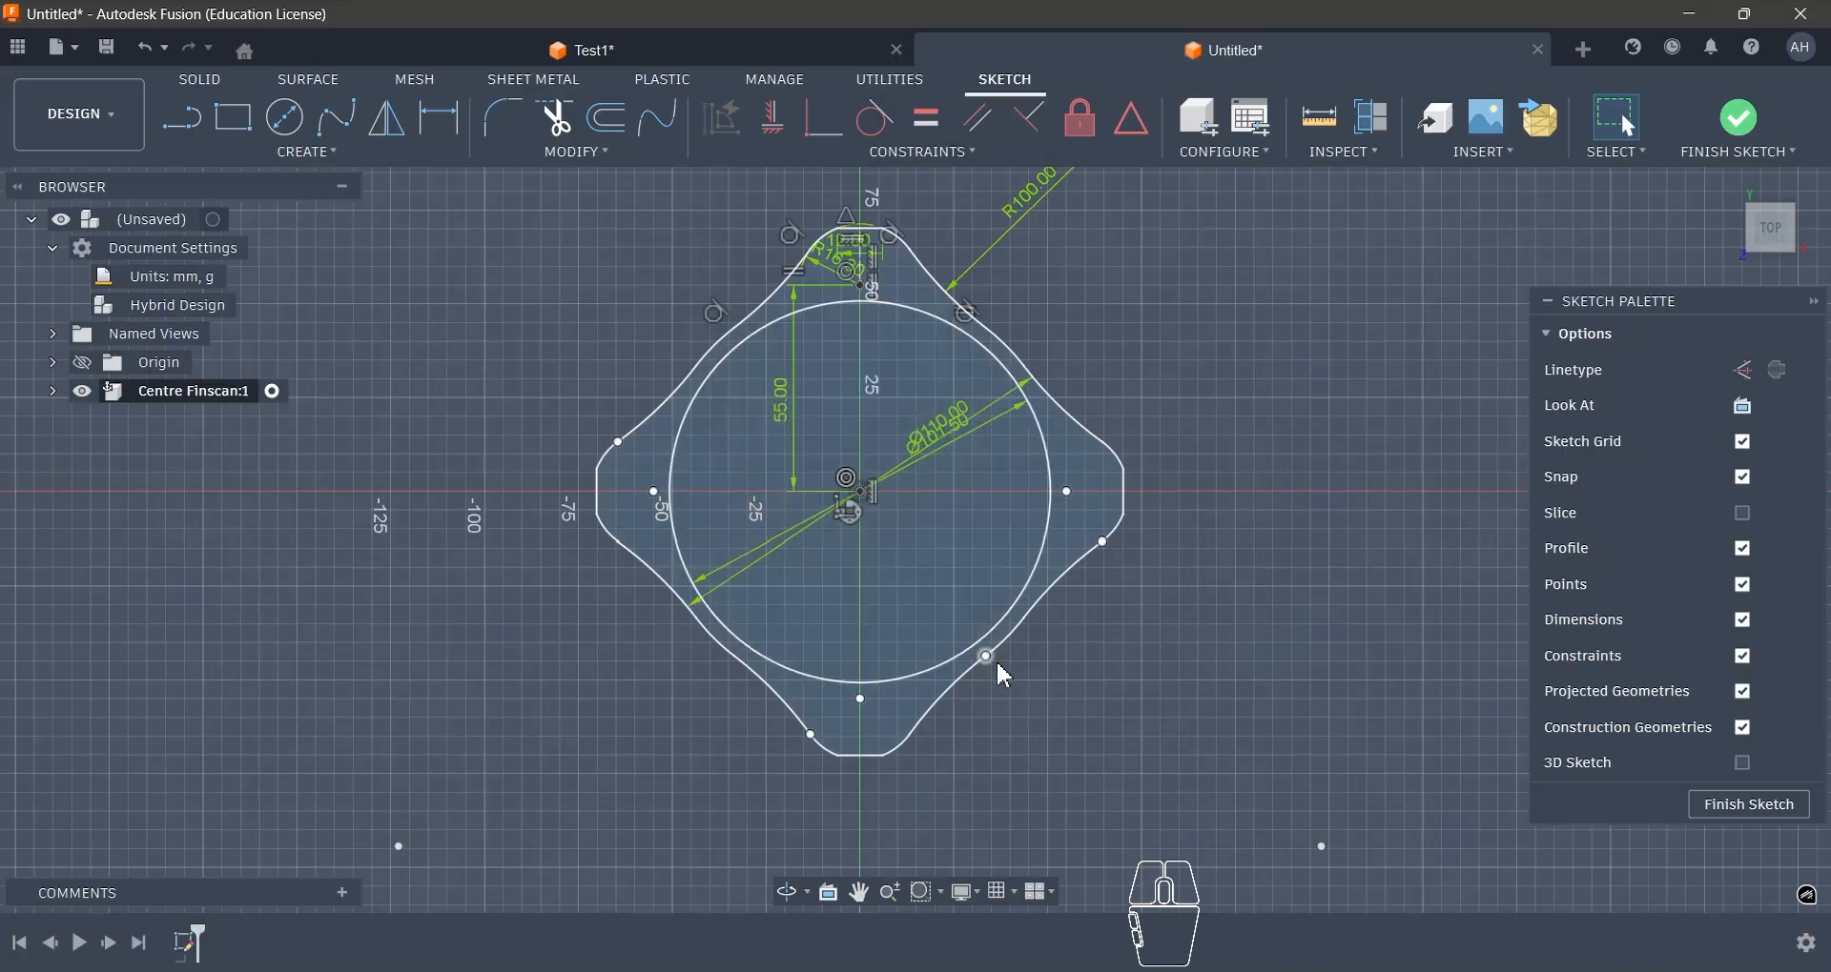
{"action": "scroll", "coordinate": [1121, 701], "scroll_direction": "down", "scroll_amount": 1}
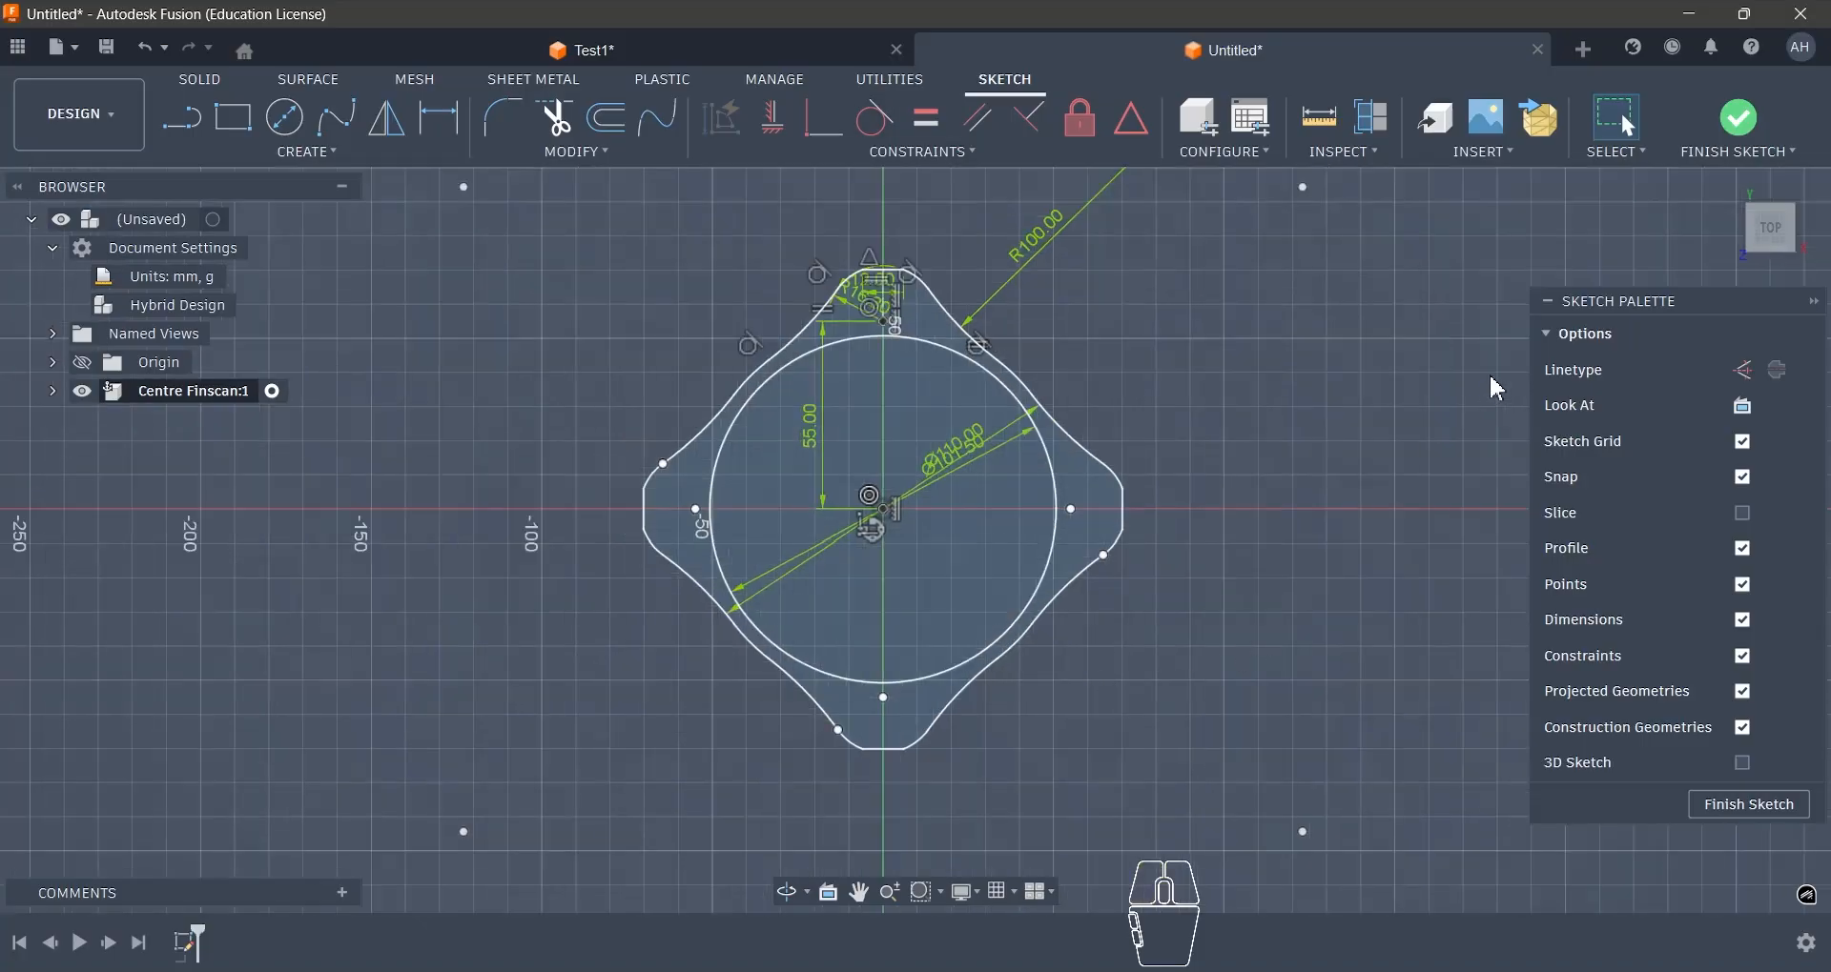
{"action": "left_click", "coordinate": [1757, 135]}
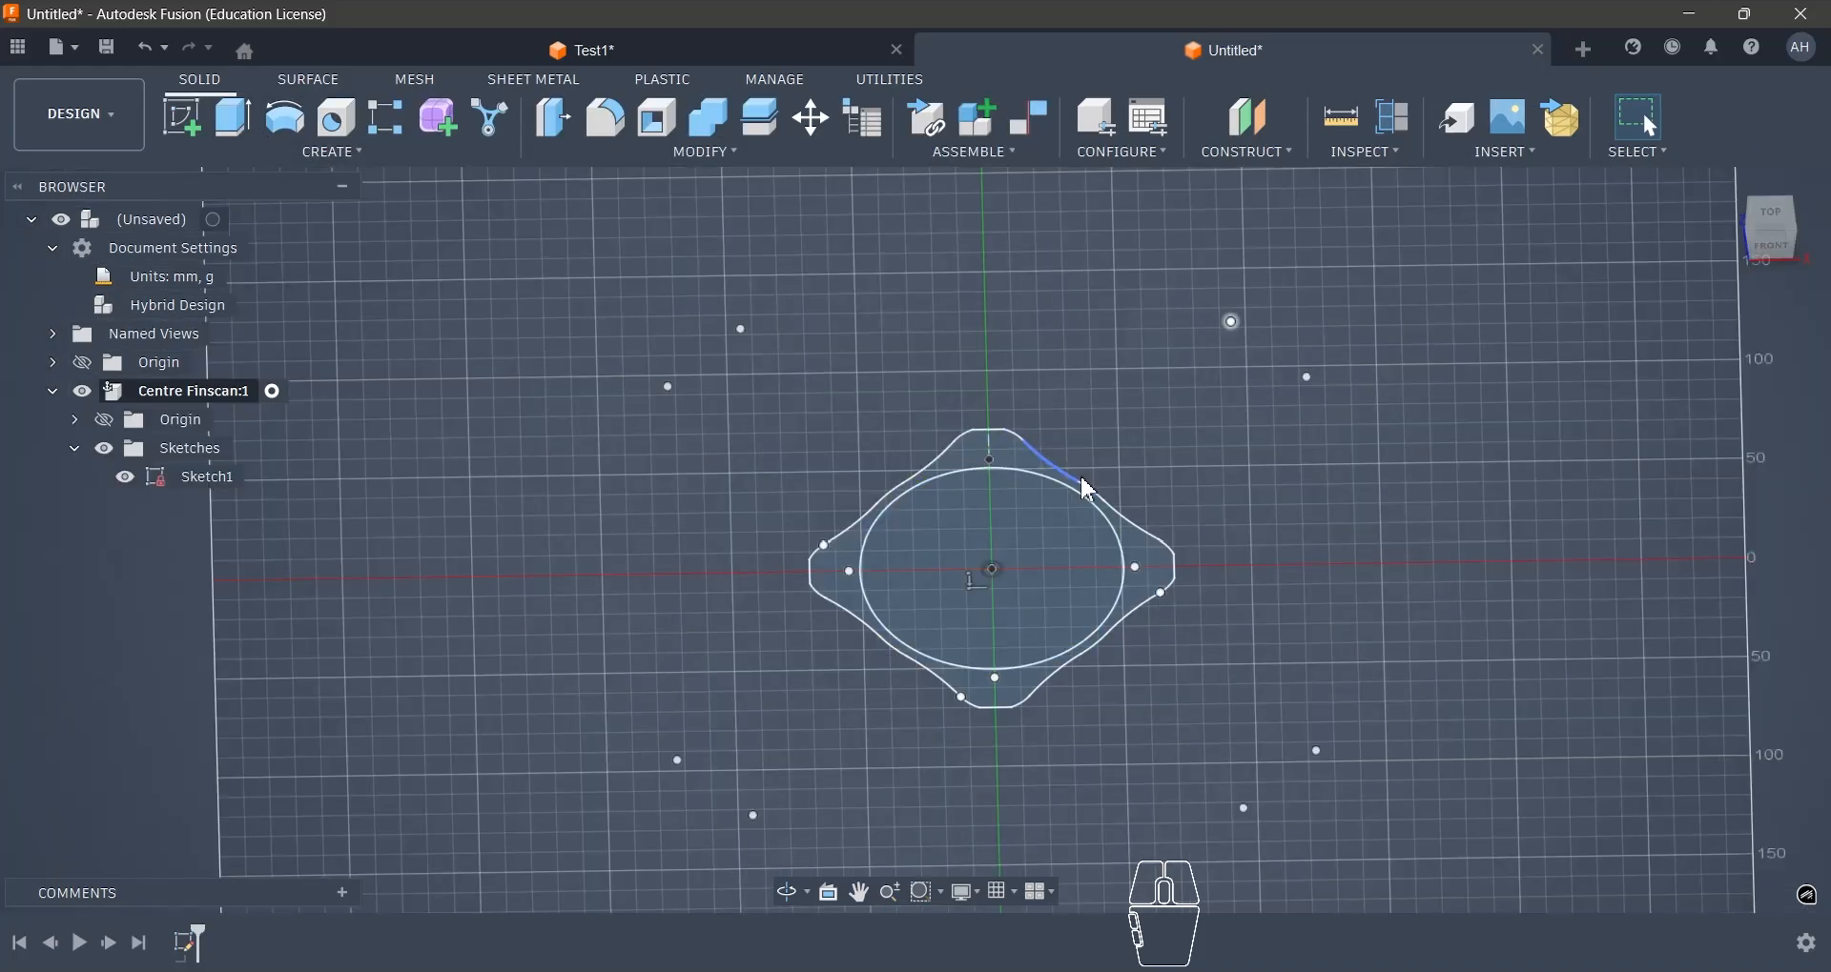
- Switch to the Test1 design and measure the distance from the fin mount's top bore edge to the matching base sketch arc
{"action": "left_click", "coordinate": [678, 54]}
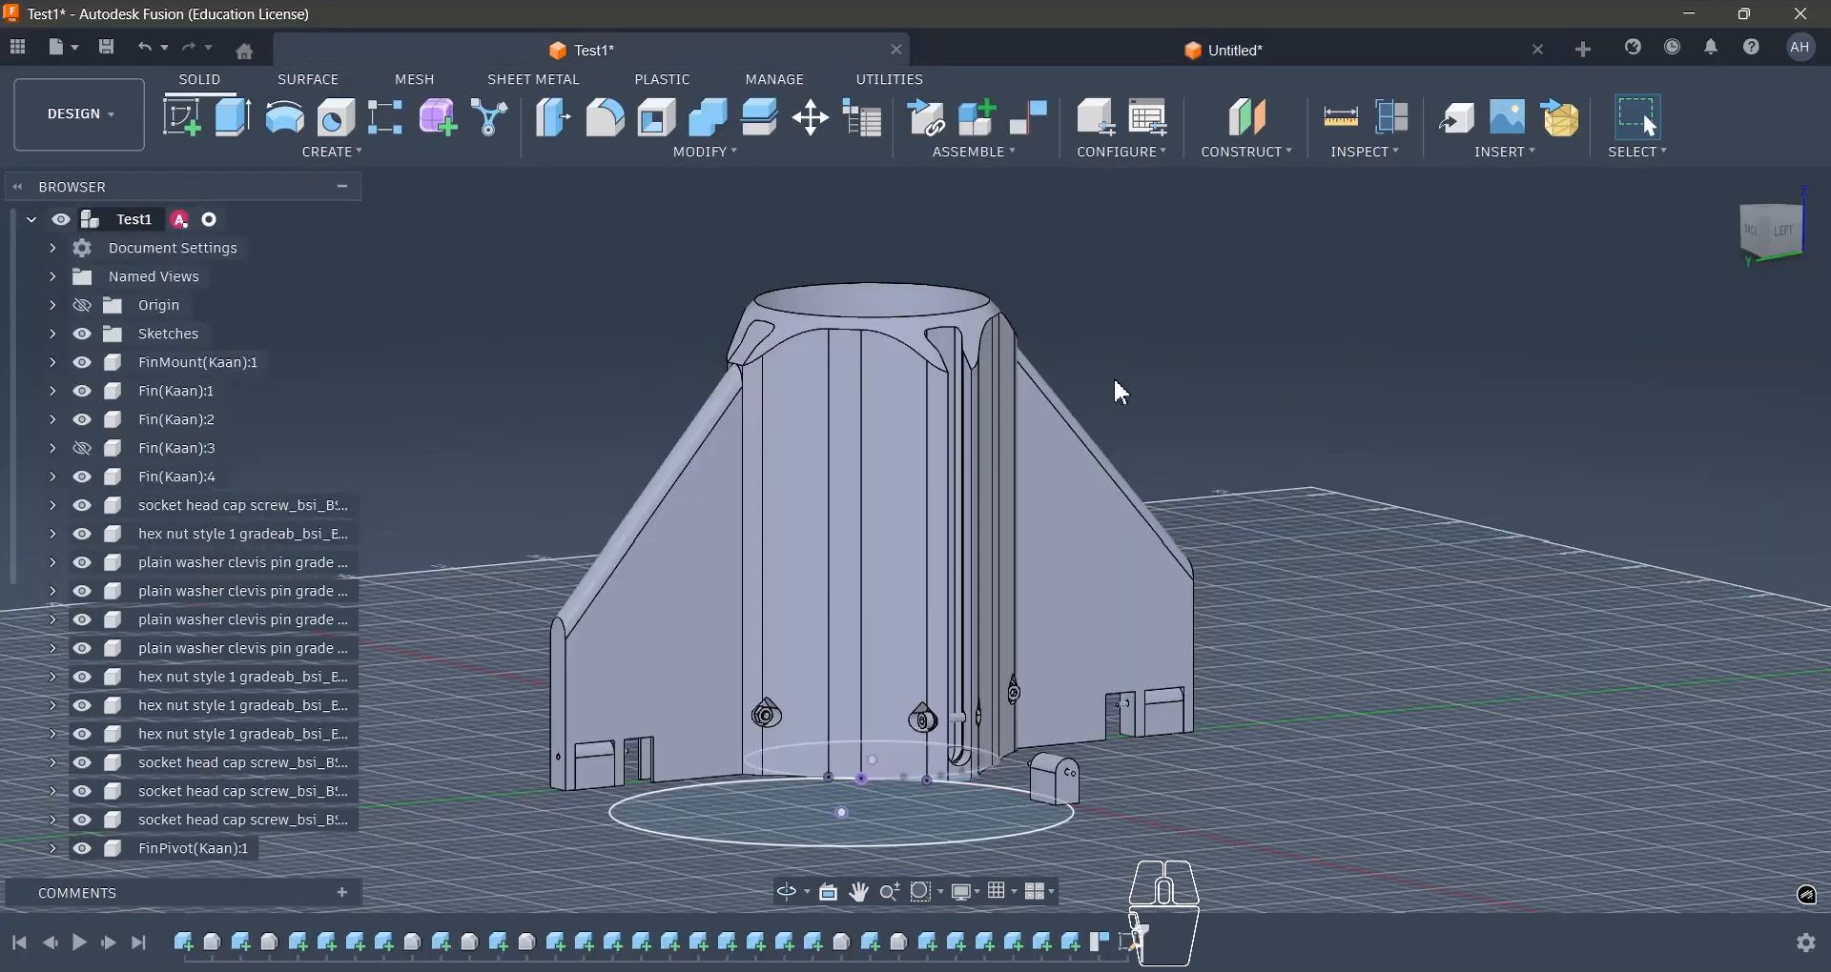
{"action": "middle_click_drag", "start_coordinate": [1192, 344], "coordinate": [868, 293], "text": "shift"}
{"action": "left_click", "coordinate": [839, 284]}
{"action": "scroll", "coordinate": [805, 335], "scroll_direction": "up", "scroll_amount": 2}
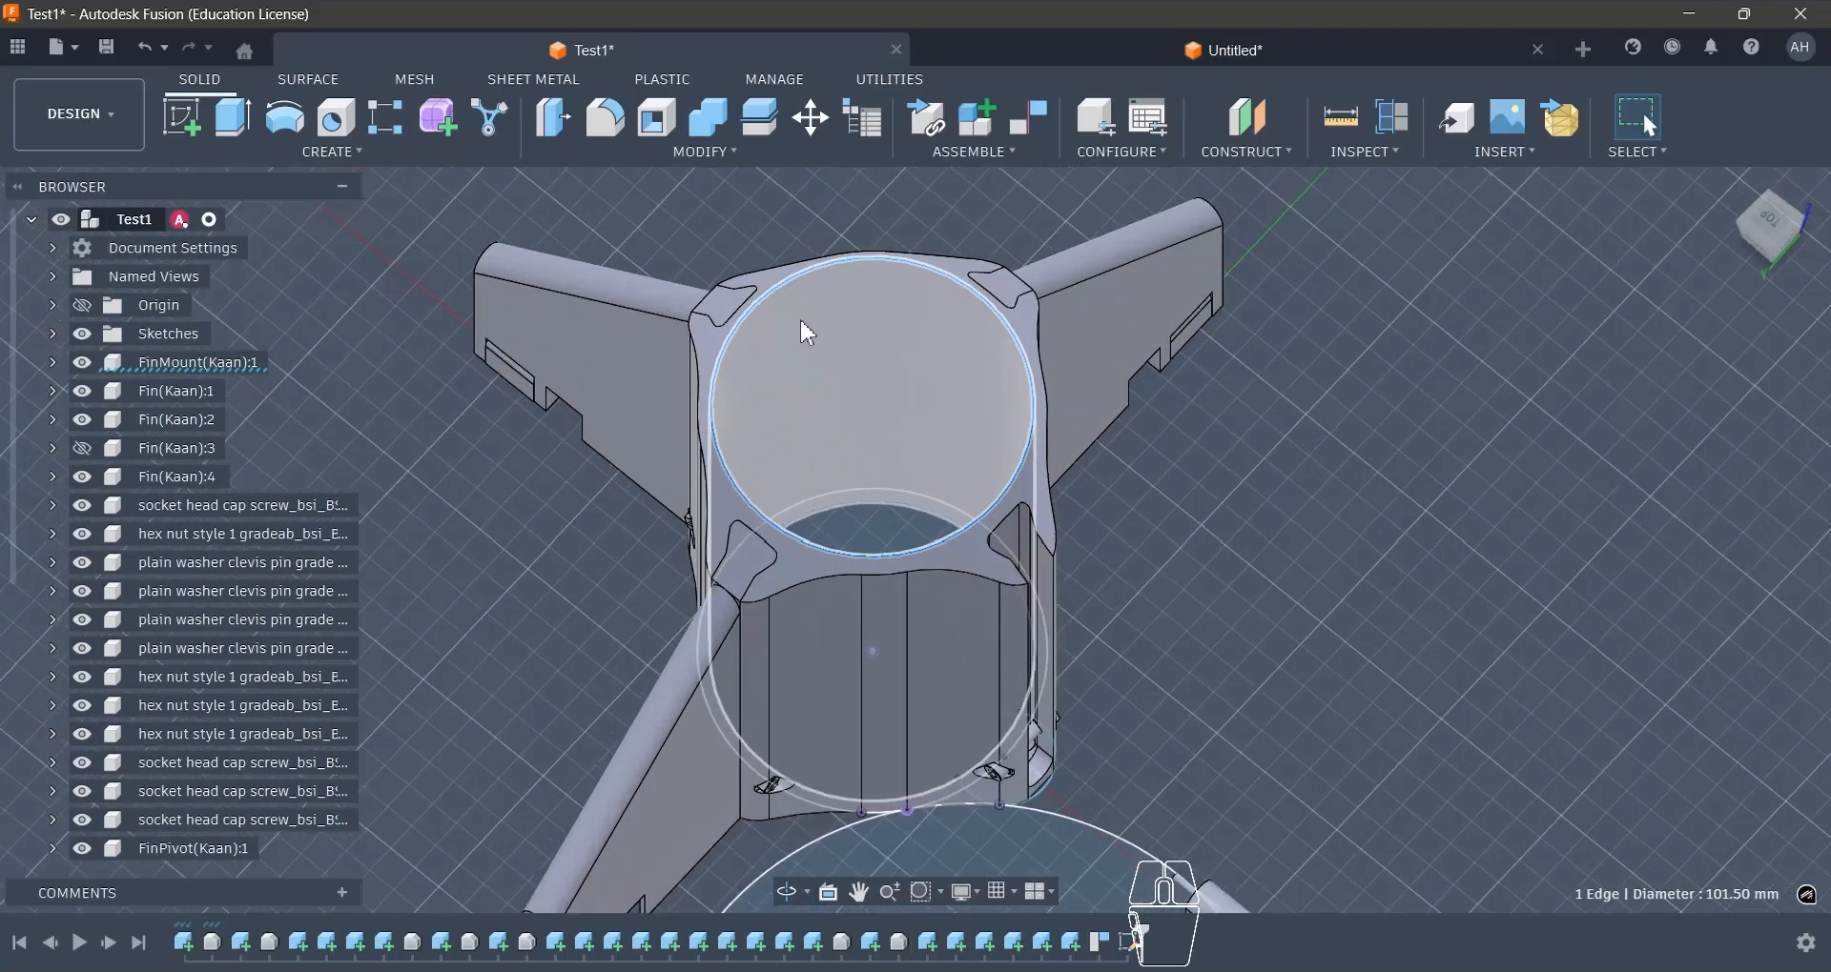
{"action": "left_click", "coordinate": [871, 517], "text": "shift"}
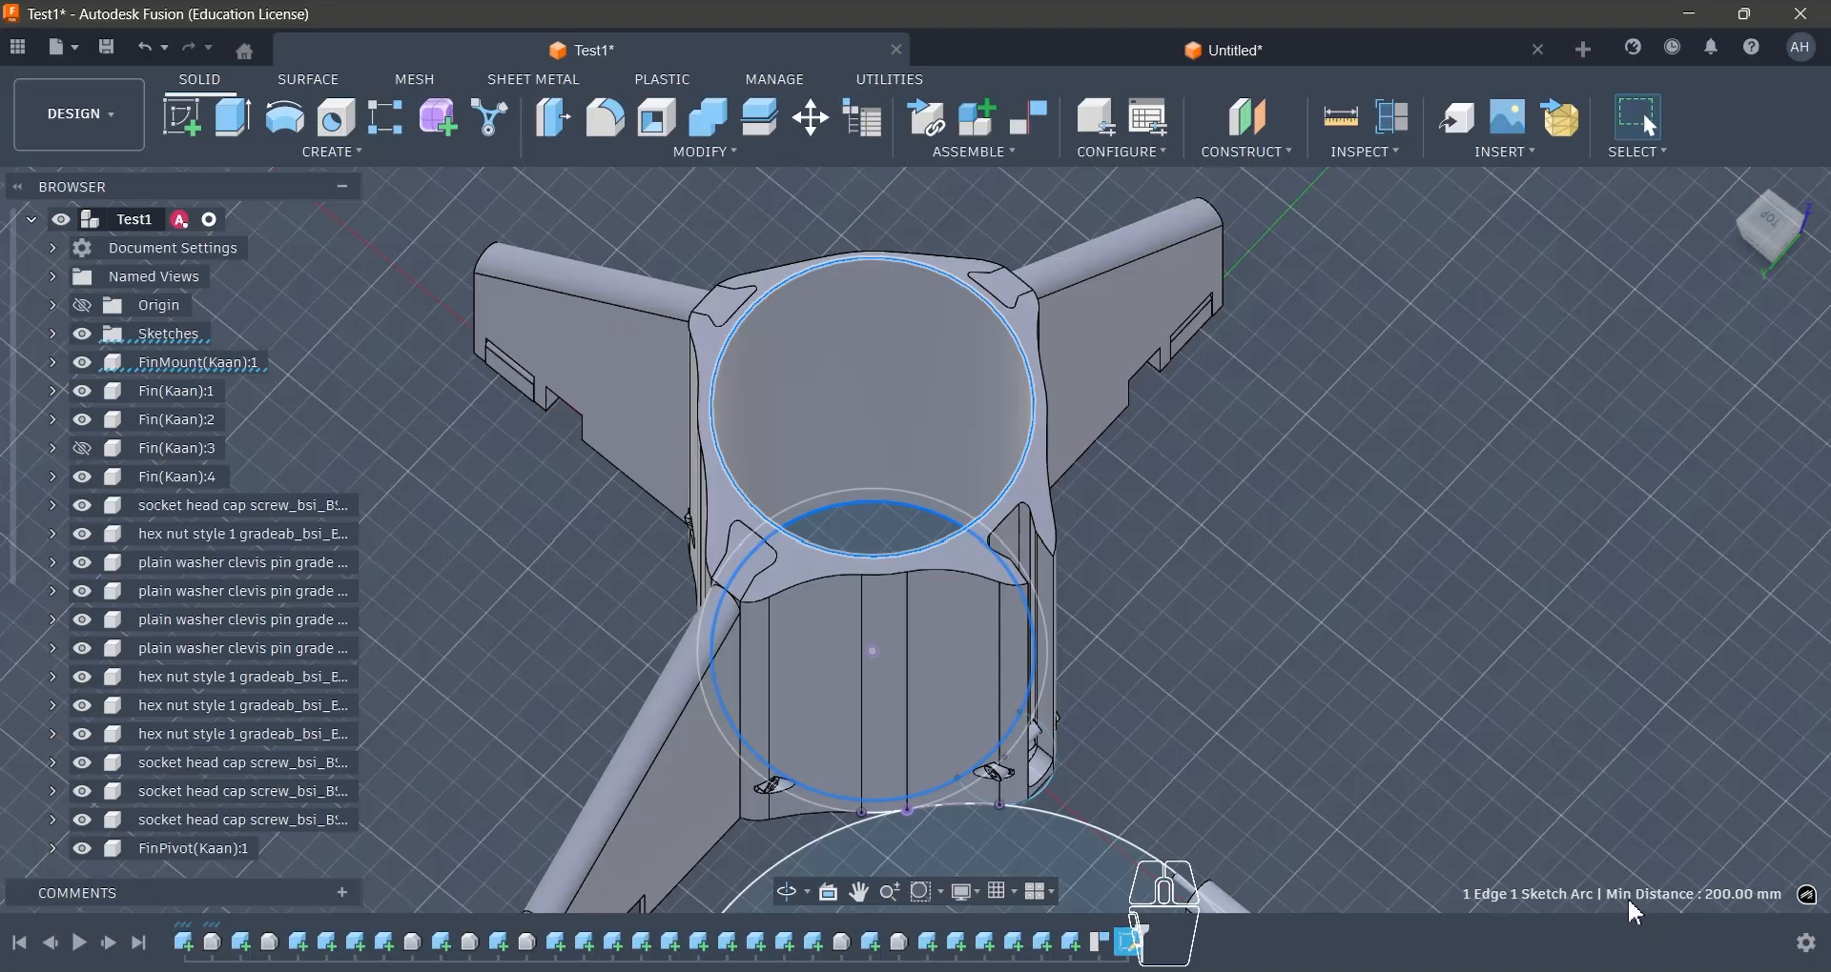
{"action": "middle_click_drag", "start_coordinate": [1017, 518], "coordinate": [855, 417], "text": "shift"}
{"action": "scroll", "coordinate": [848, 408], "scroll_direction": "down", "scroll_amount": 3}
{"action": "left_click", "coordinate": [1321, 719]}
{"action": "scroll", "coordinate": [1140, 735], "scroll_direction": "up", "scroll_amount": 3}
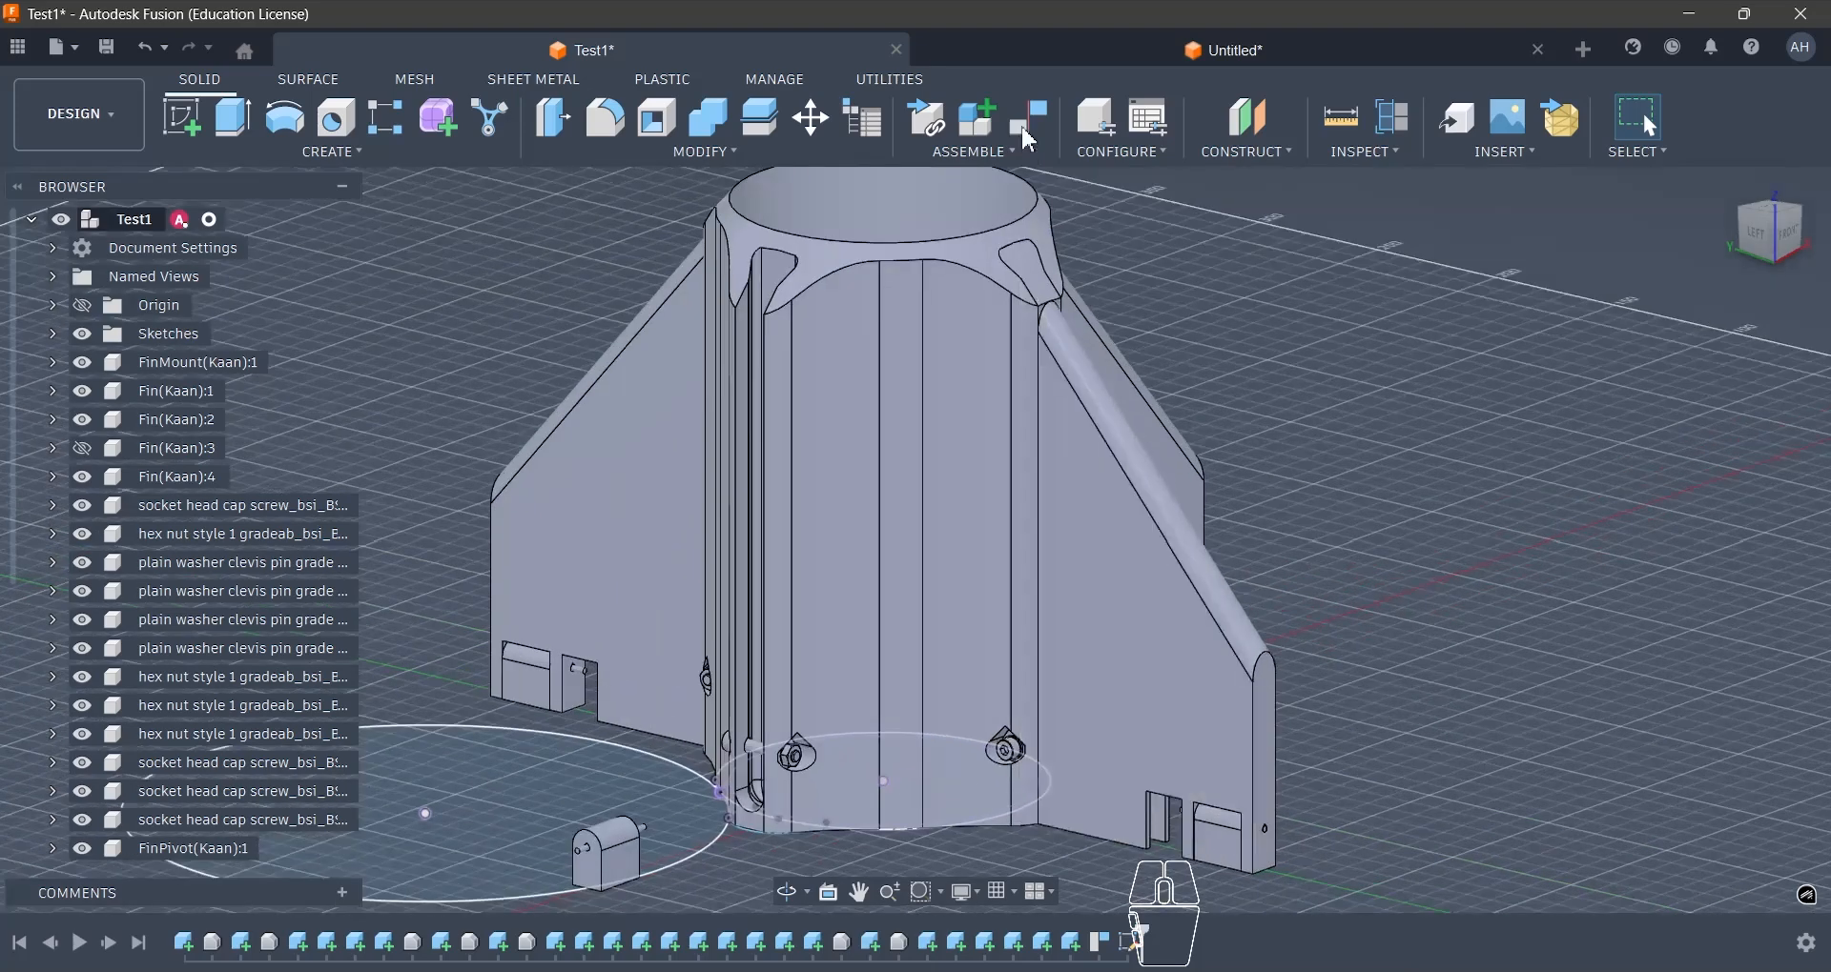
- Switch to the untitled Centre Finscan design and extrude the four-lobed ring profile 200 mm as a new body
{"action": "left_click", "coordinate": [1046, 52]}
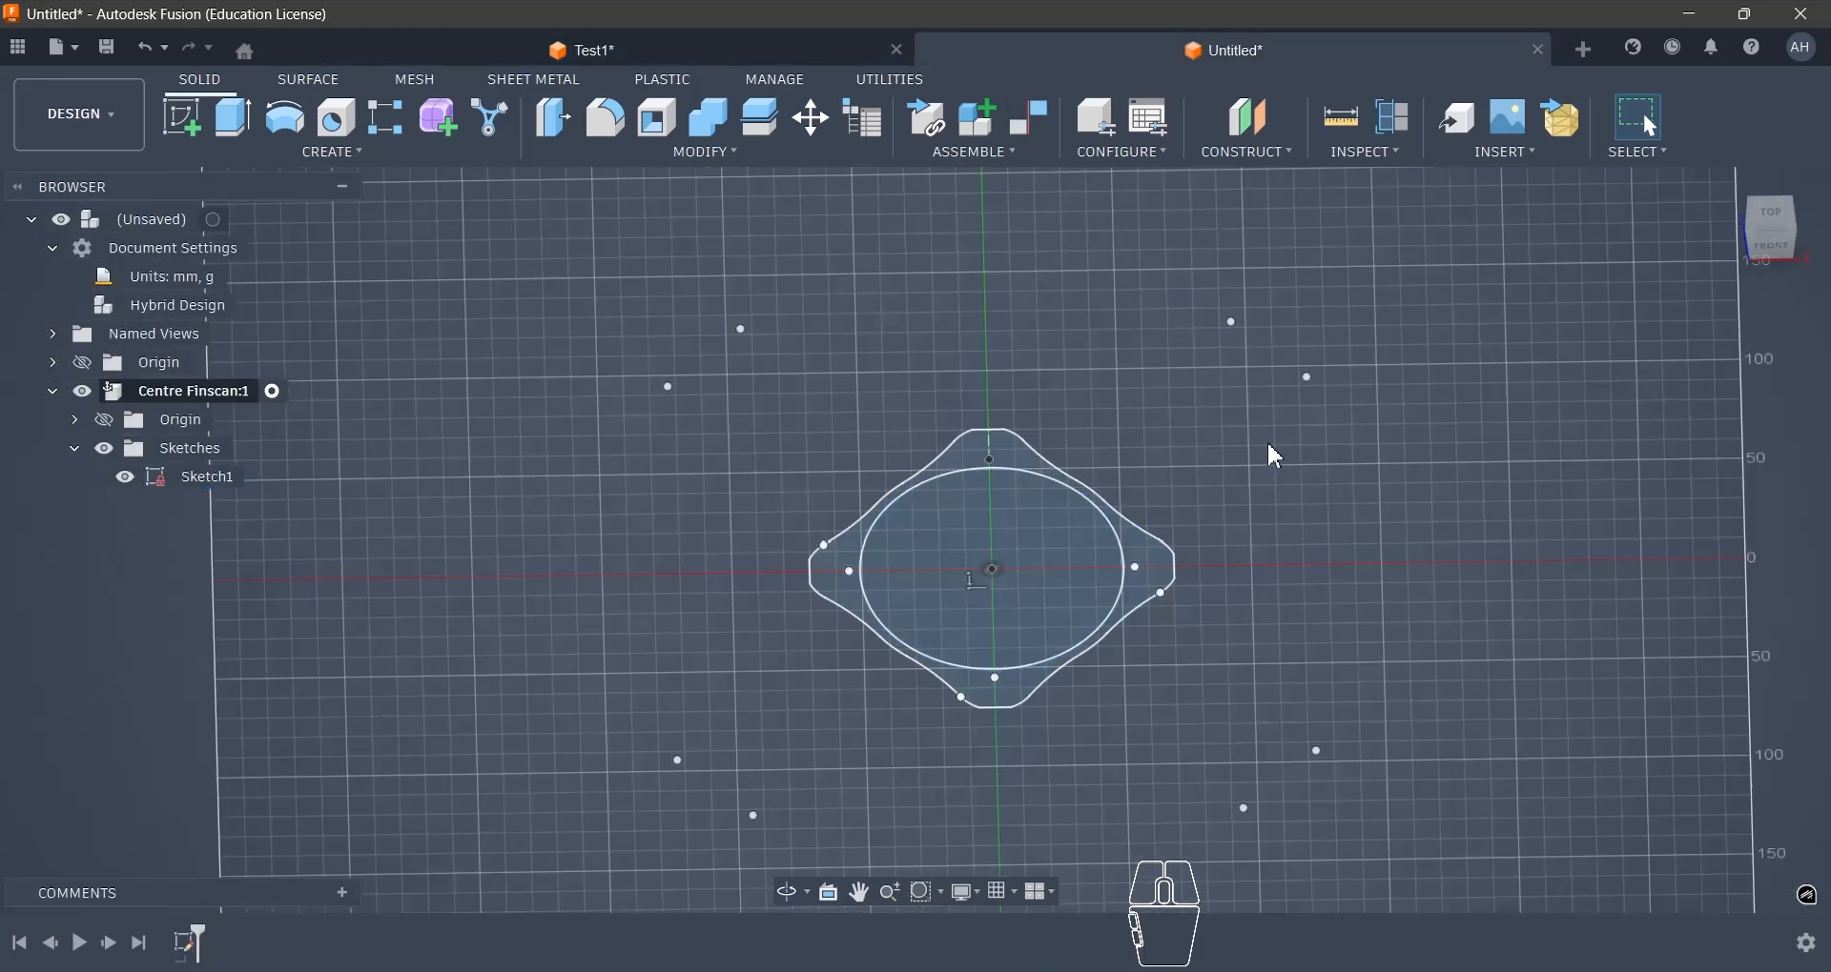
{"action": "key", "text": "e"}
{"action": "left_click", "coordinate": [1164, 576]}
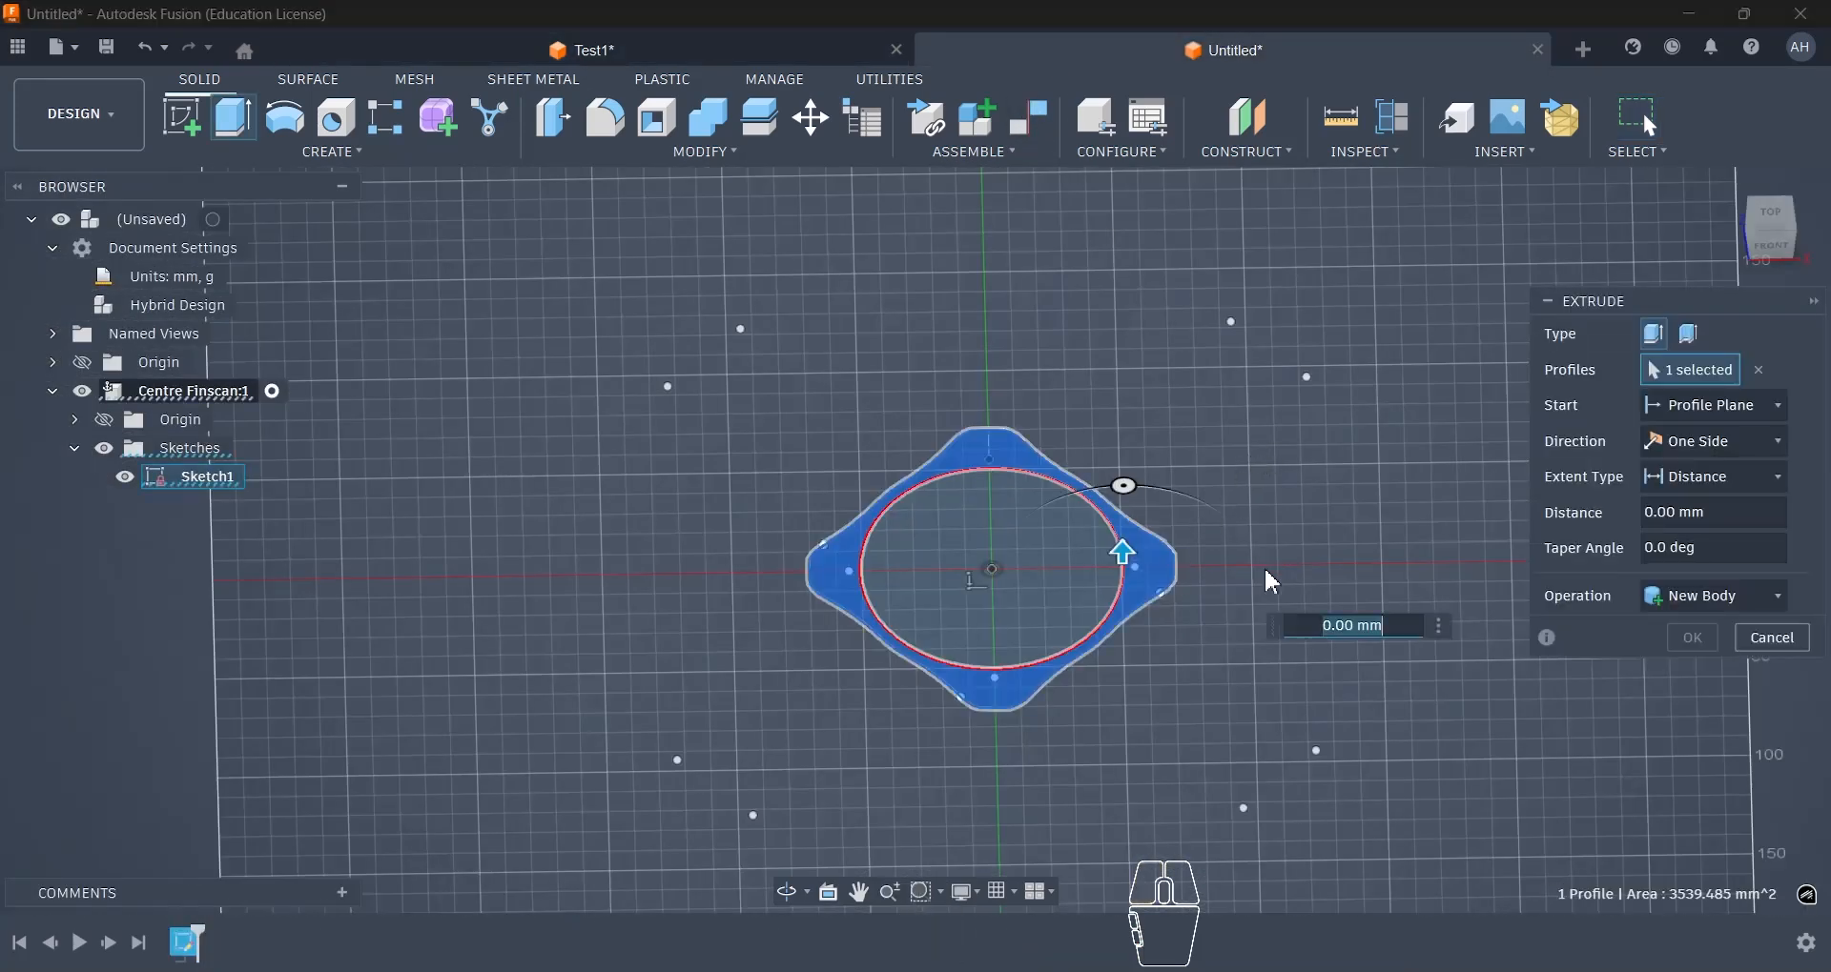
{"action": "type", "text": "200"}
{"action": "key", "text": "Return"}
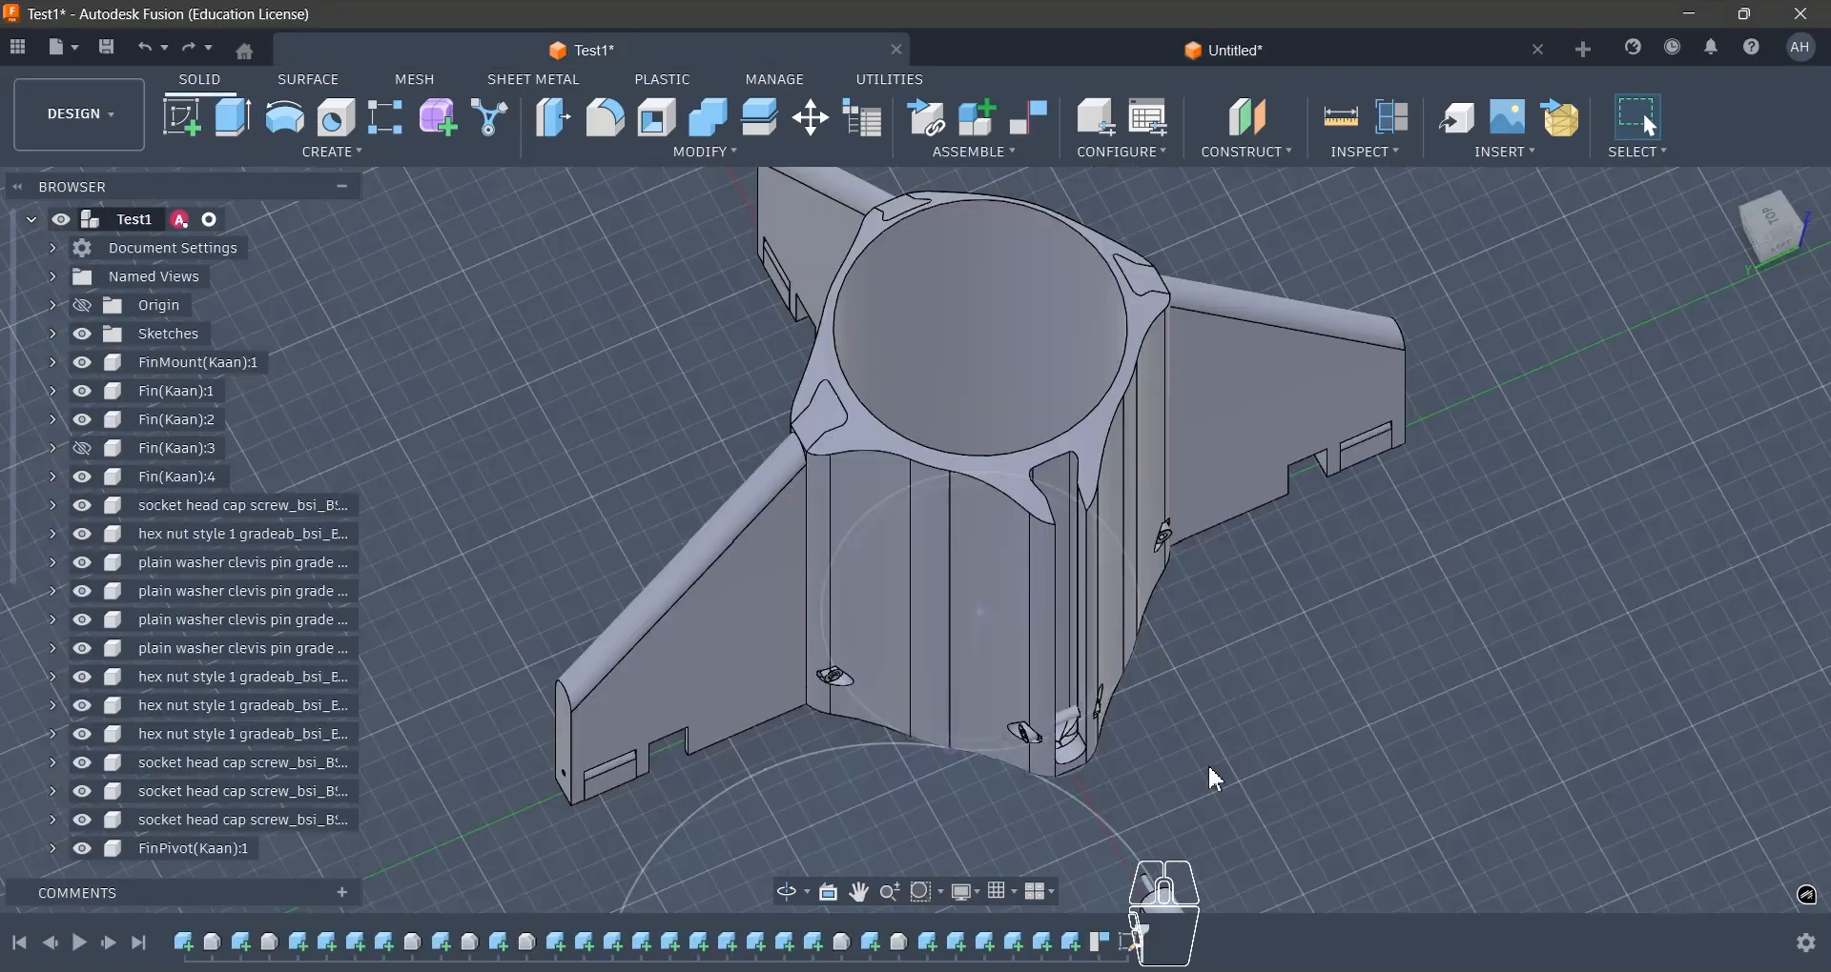
- Return to the Test1 design and examine the fin mount's slot, including its rounded inner corners and angled sides
{"action": "scroll", "coordinate": [1211, 768], "scroll_direction": "up", "scroll_amount": 5}
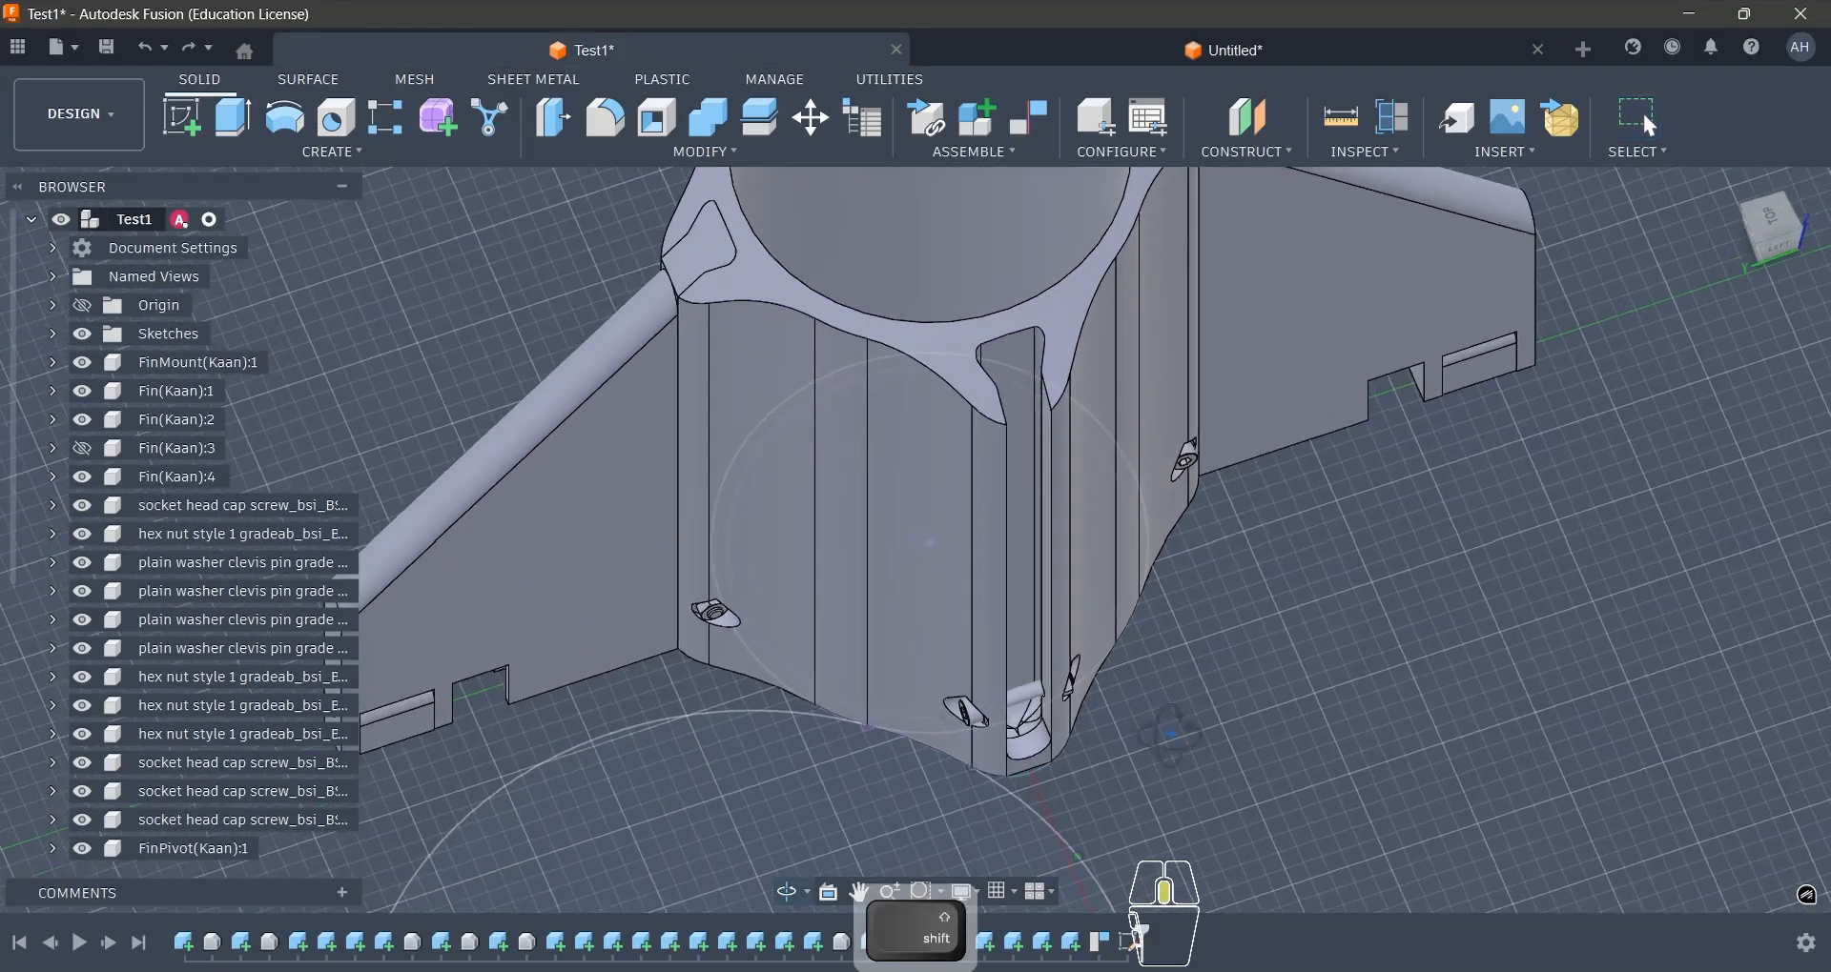
{"action": "scroll", "coordinate": [1021, 343], "scroll_direction": "up", "scroll_amount": 4}
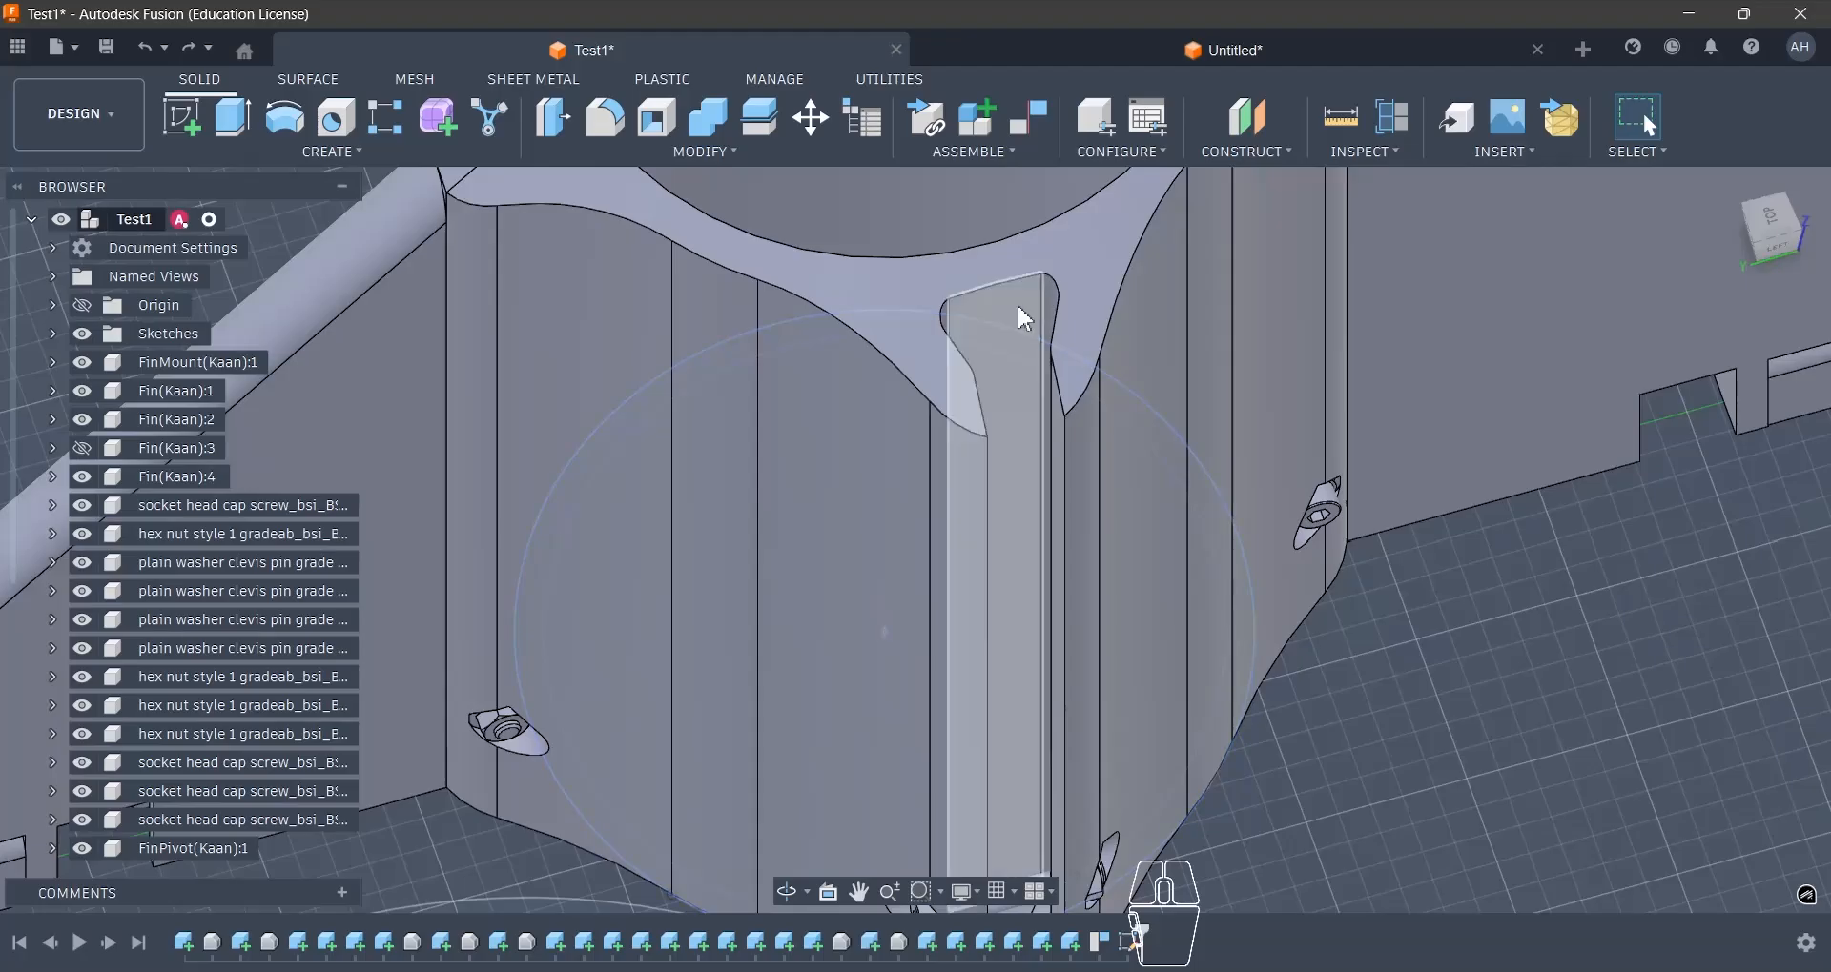
{"action": "left_click", "coordinate": [1034, 298]}
{"action": "left_click", "coordinate": [1057, 295]}
{"action": "middle_click_drag", "start_coordinate": [1056, 293], "coordinate": [1026, 347], "text": "shift"}
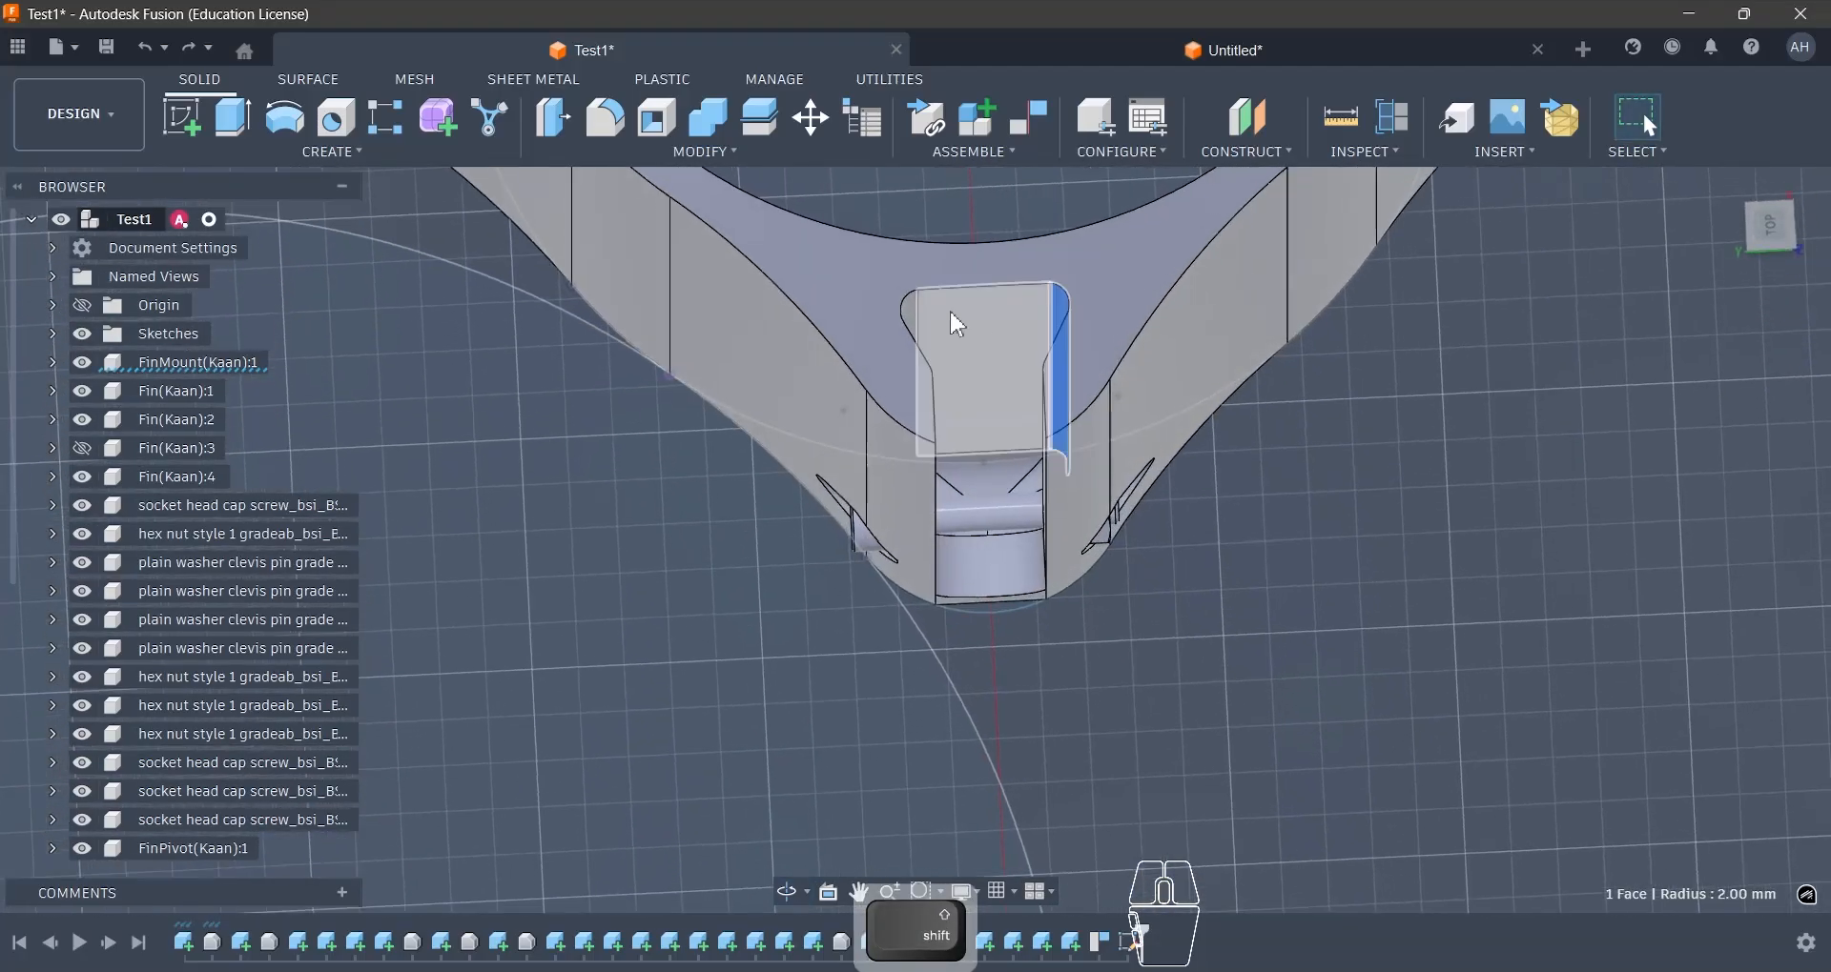
{"action": "scroll", "coordinate": [949, 317], "scroll_direction": "up", "scroll_amount": 2}
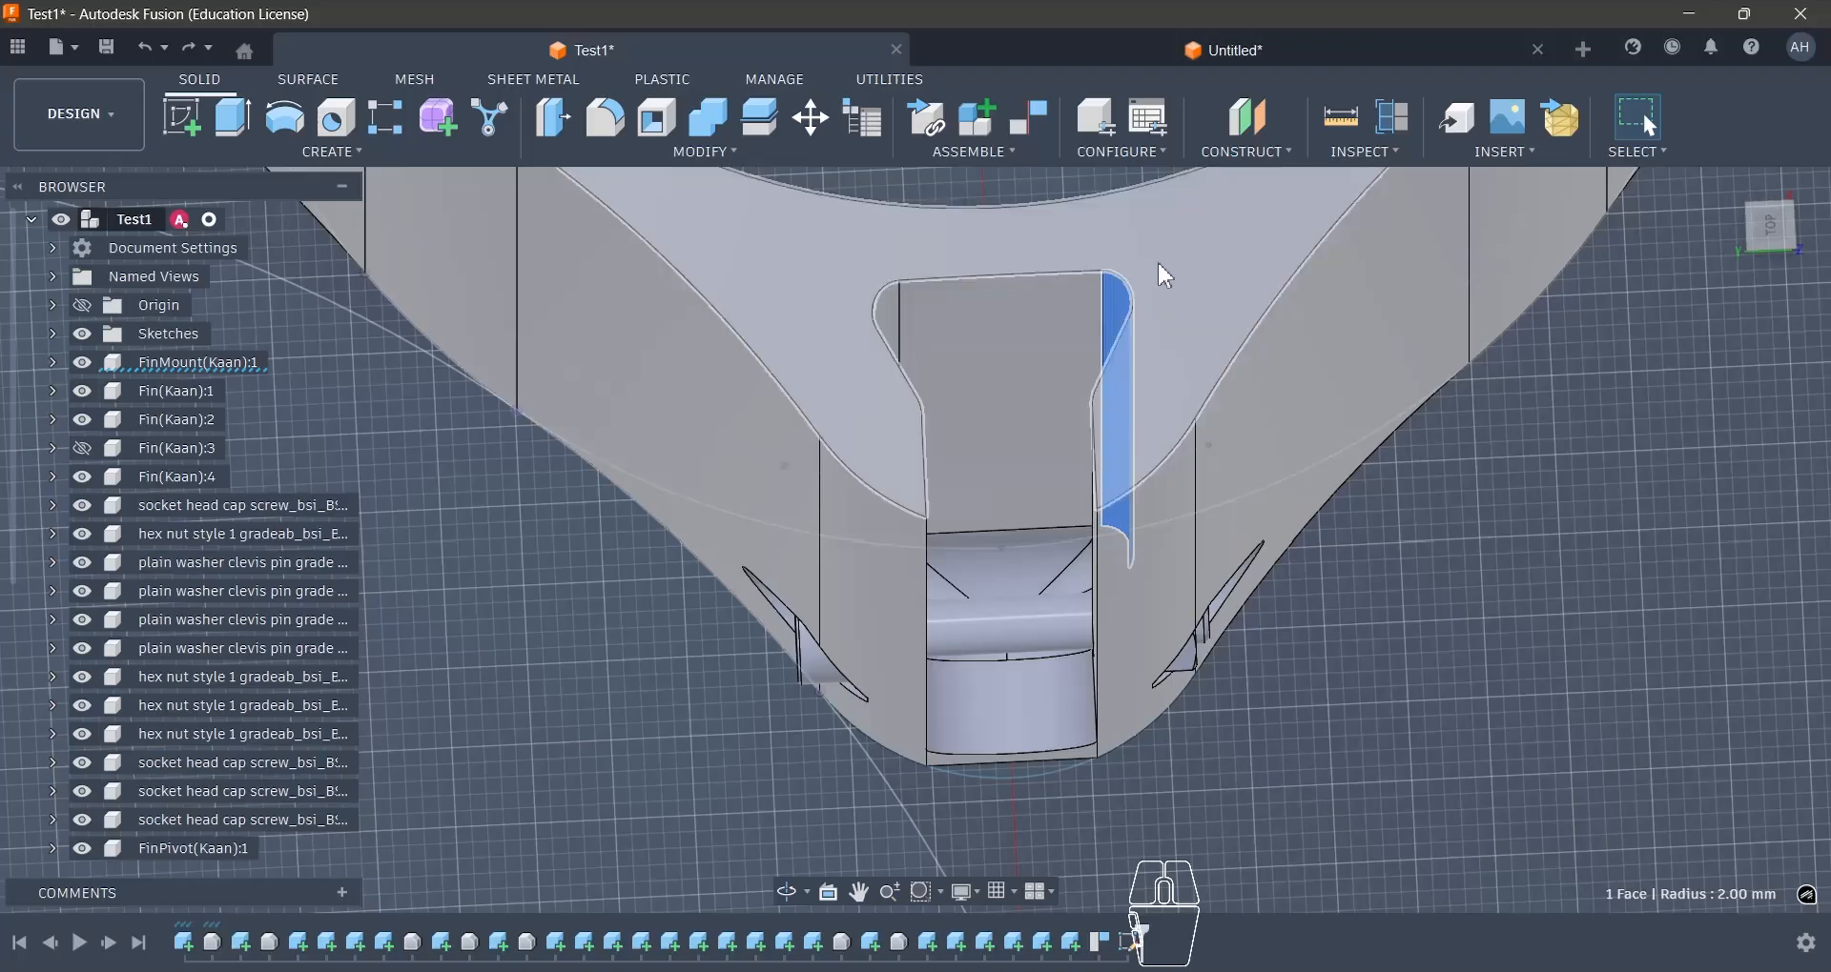
{"action": "middle_click_drag", "start_coordinate": [1169, 299], "coordinate": [776, 343], "text": "shift"}
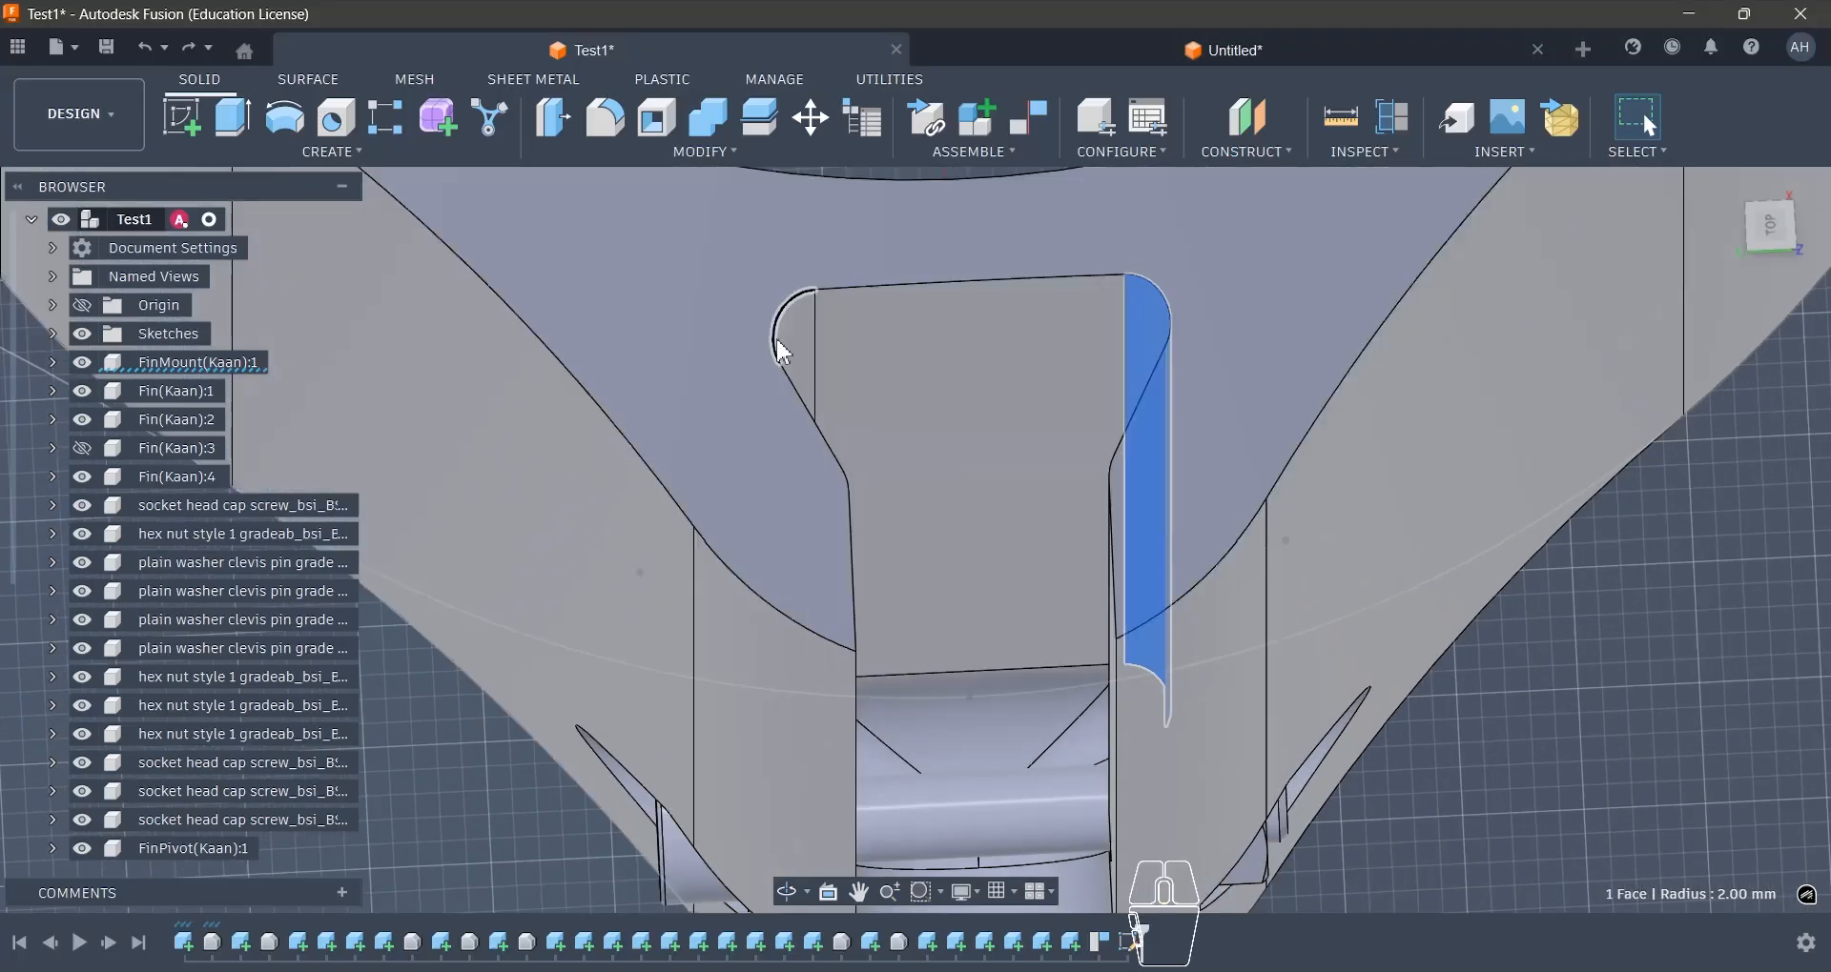
{"action": "left_click", "coordinate": [1147, 325]}
{"action": "scroll", "coordinate": [1085, 341], "scroll_direction": "down", "scroll_amount": 2}
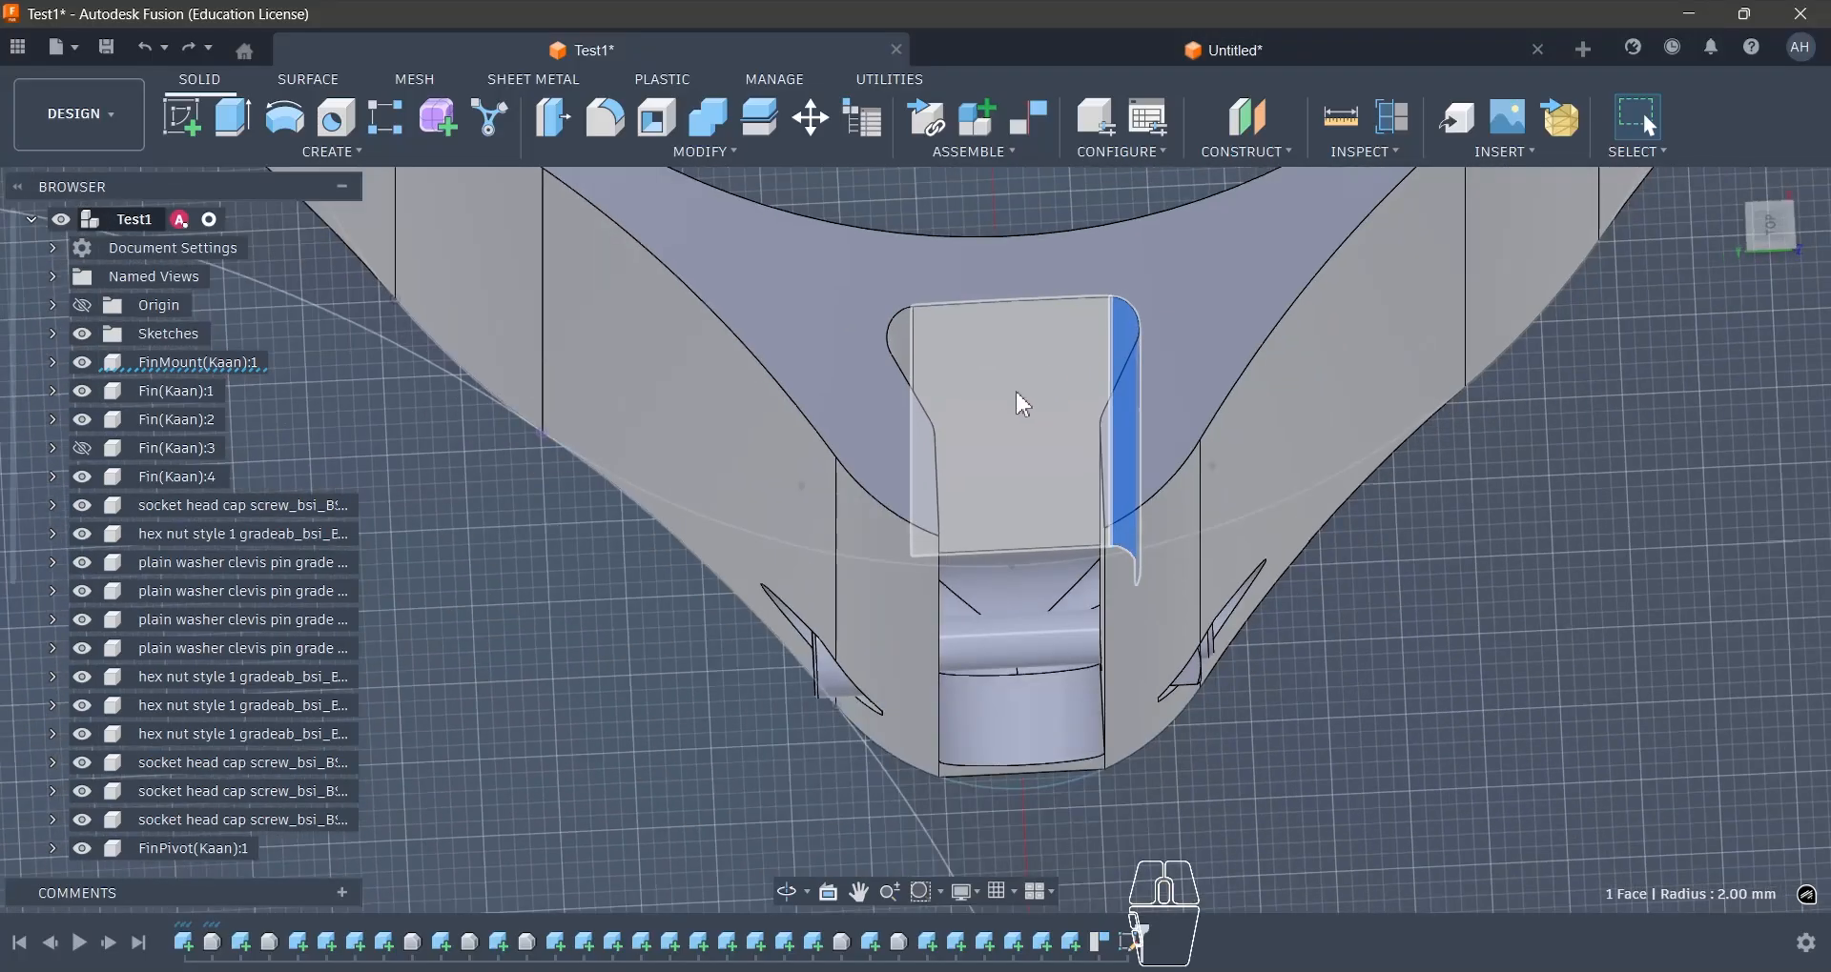
{"action": "mouse_move", "coordinate": [1018, 391]}
{"action": "middle_mouse_down", "text": "shift"}
{"action": "mouse_move", "coordinate": [1246, 368]}
{"action": "mouse_move", "coordinate": [1357, 391]}
{"action": "middle_mouse_up", "text": "shift"}
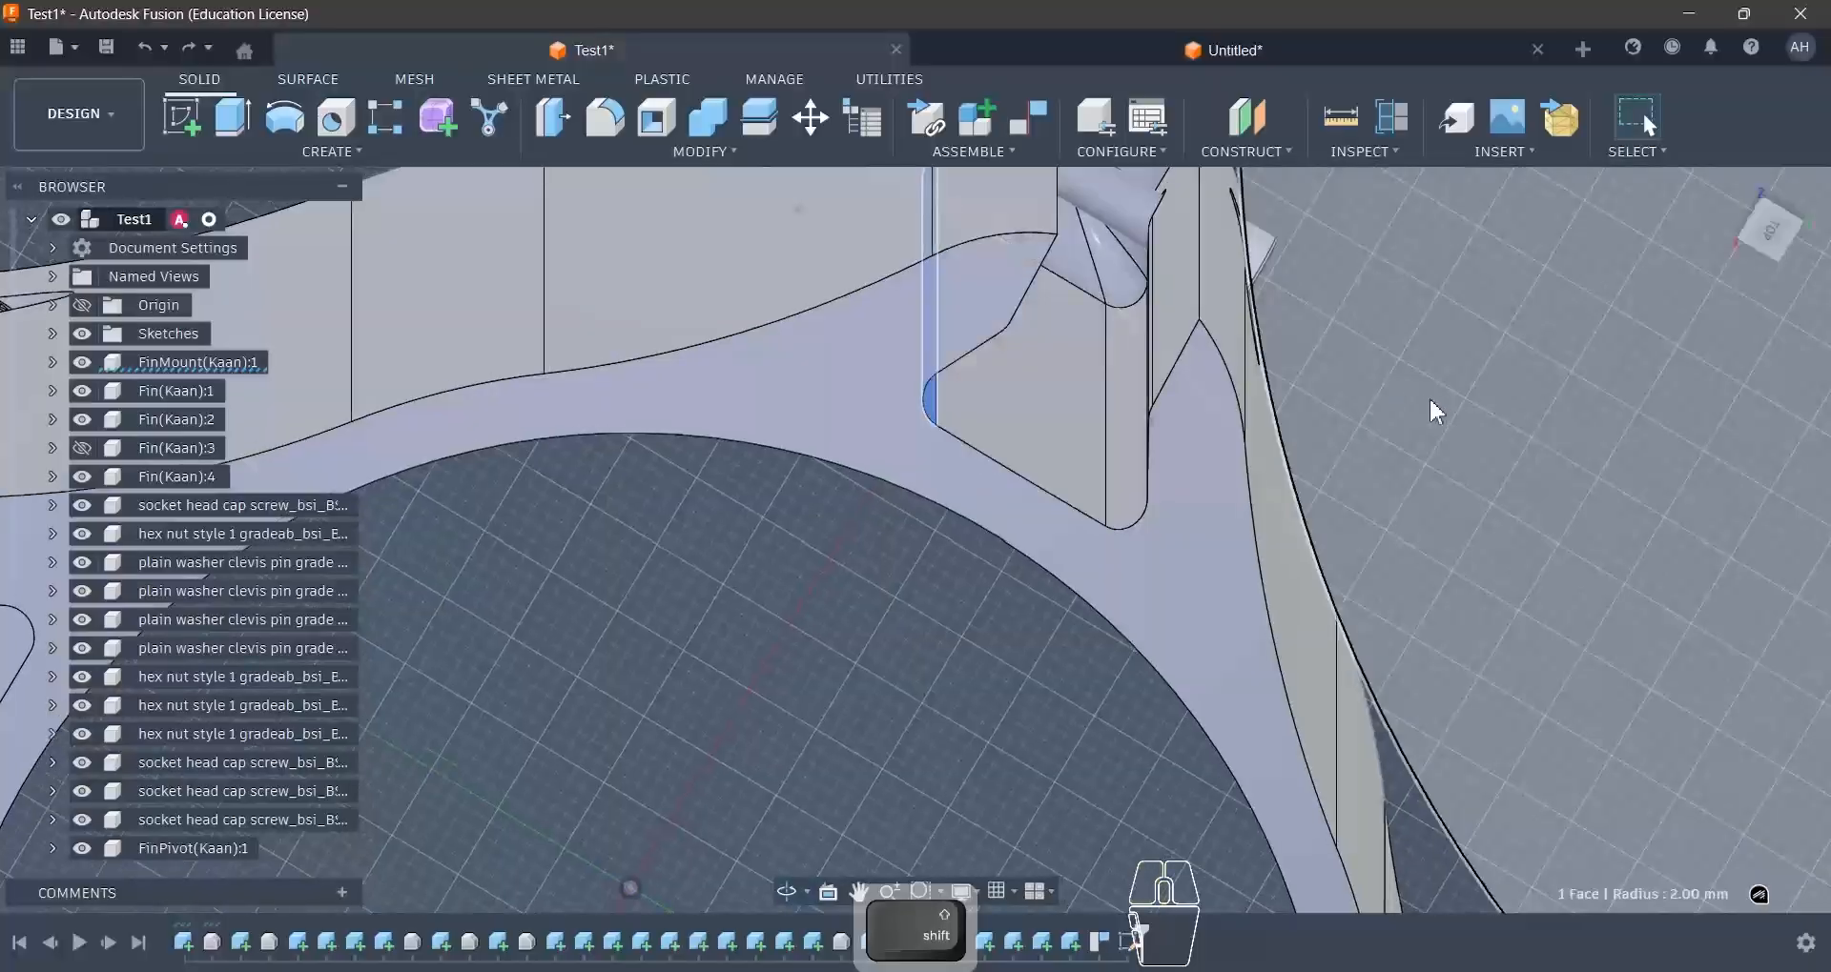
{"action": "left_click", "coordinate": [1431, 403]}
{"action": "scroll", "coordinate": [1211, 452], "scroll_direction": "down", "scroll_amount": 3}
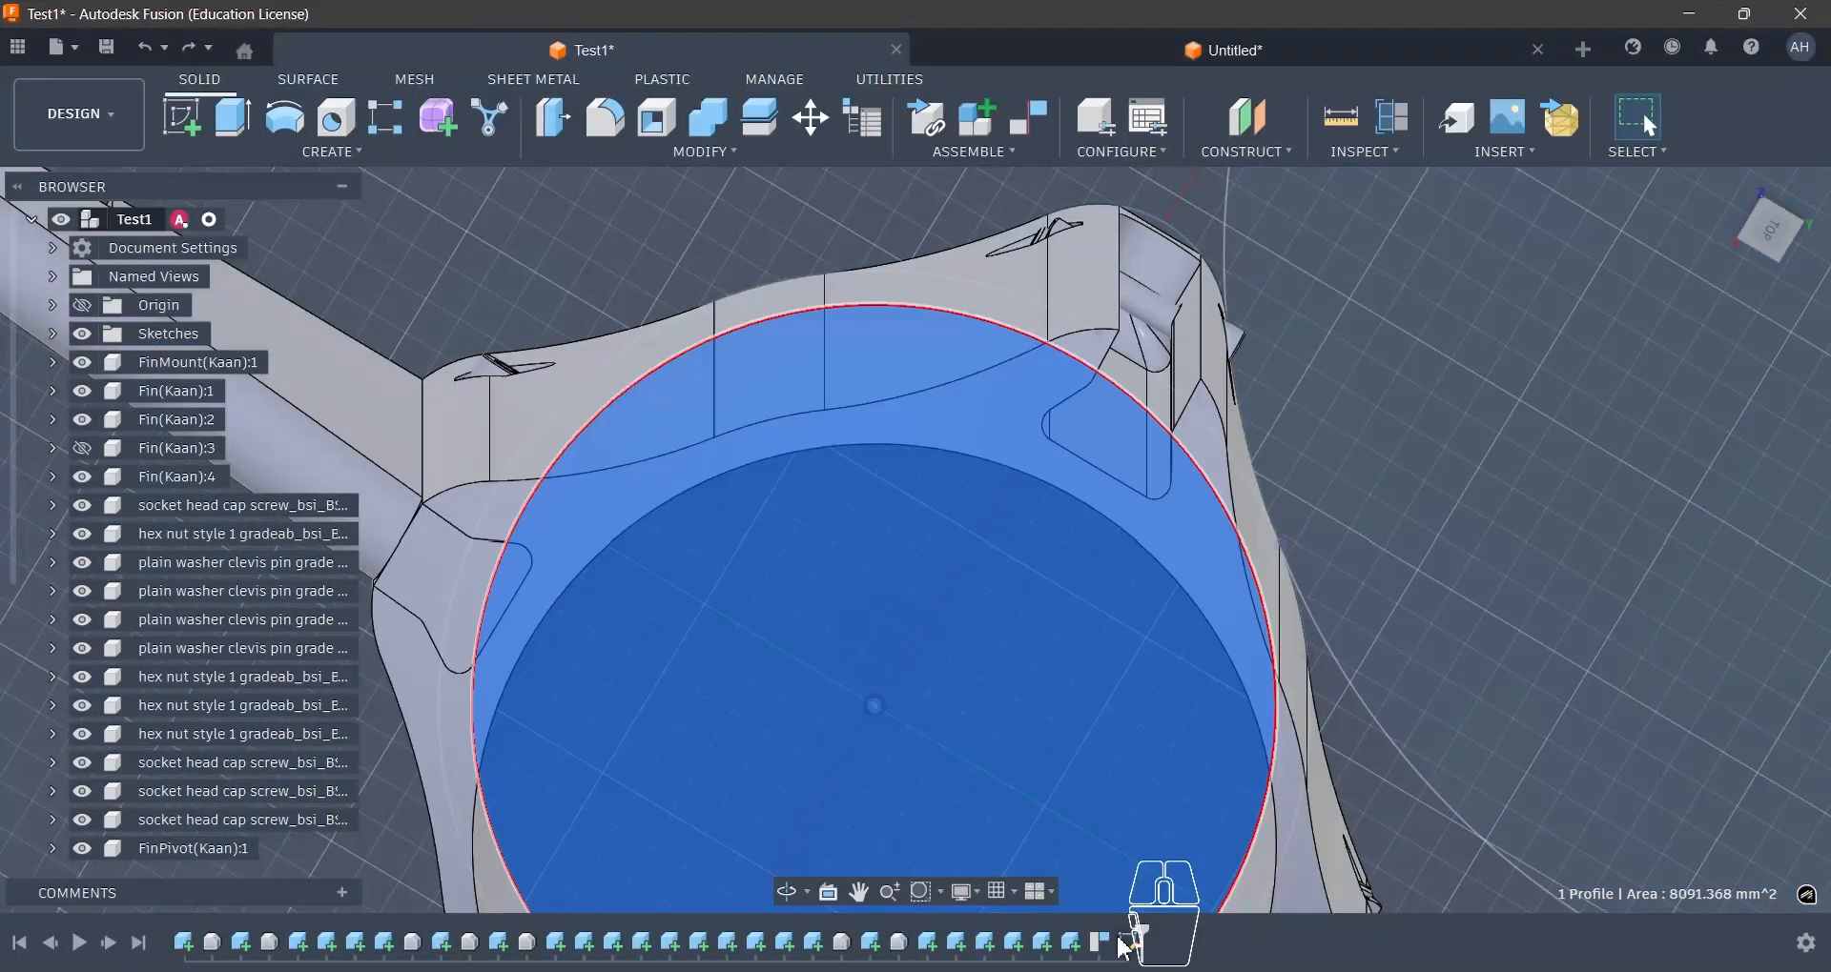
- Open Sketch3 for editing and project the fin slot's inner edge and angled side edges into it
{"action": "right_click", "coordinate": [1126, 947]}
{"action": "left_click", "coordinate": [1185, 684]}
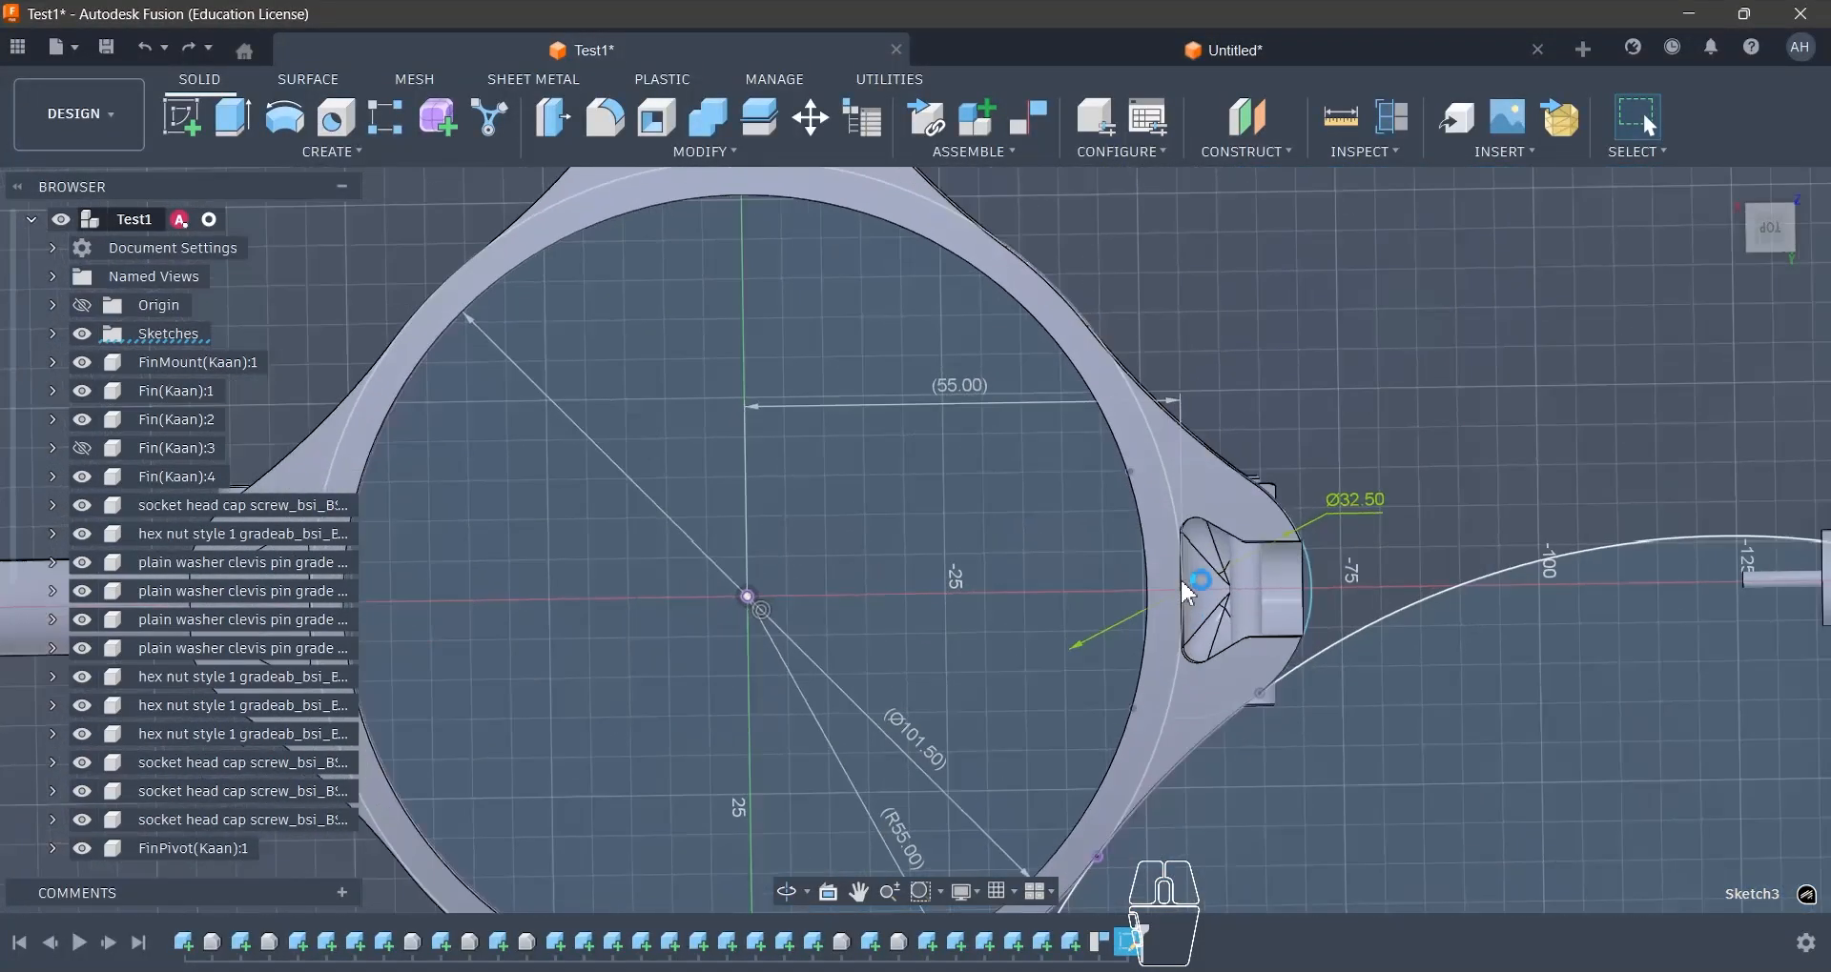
{"action": "scroll", "coordinate": [1235, 550], "scroll_direction": "up", "scroll_amount": 7}
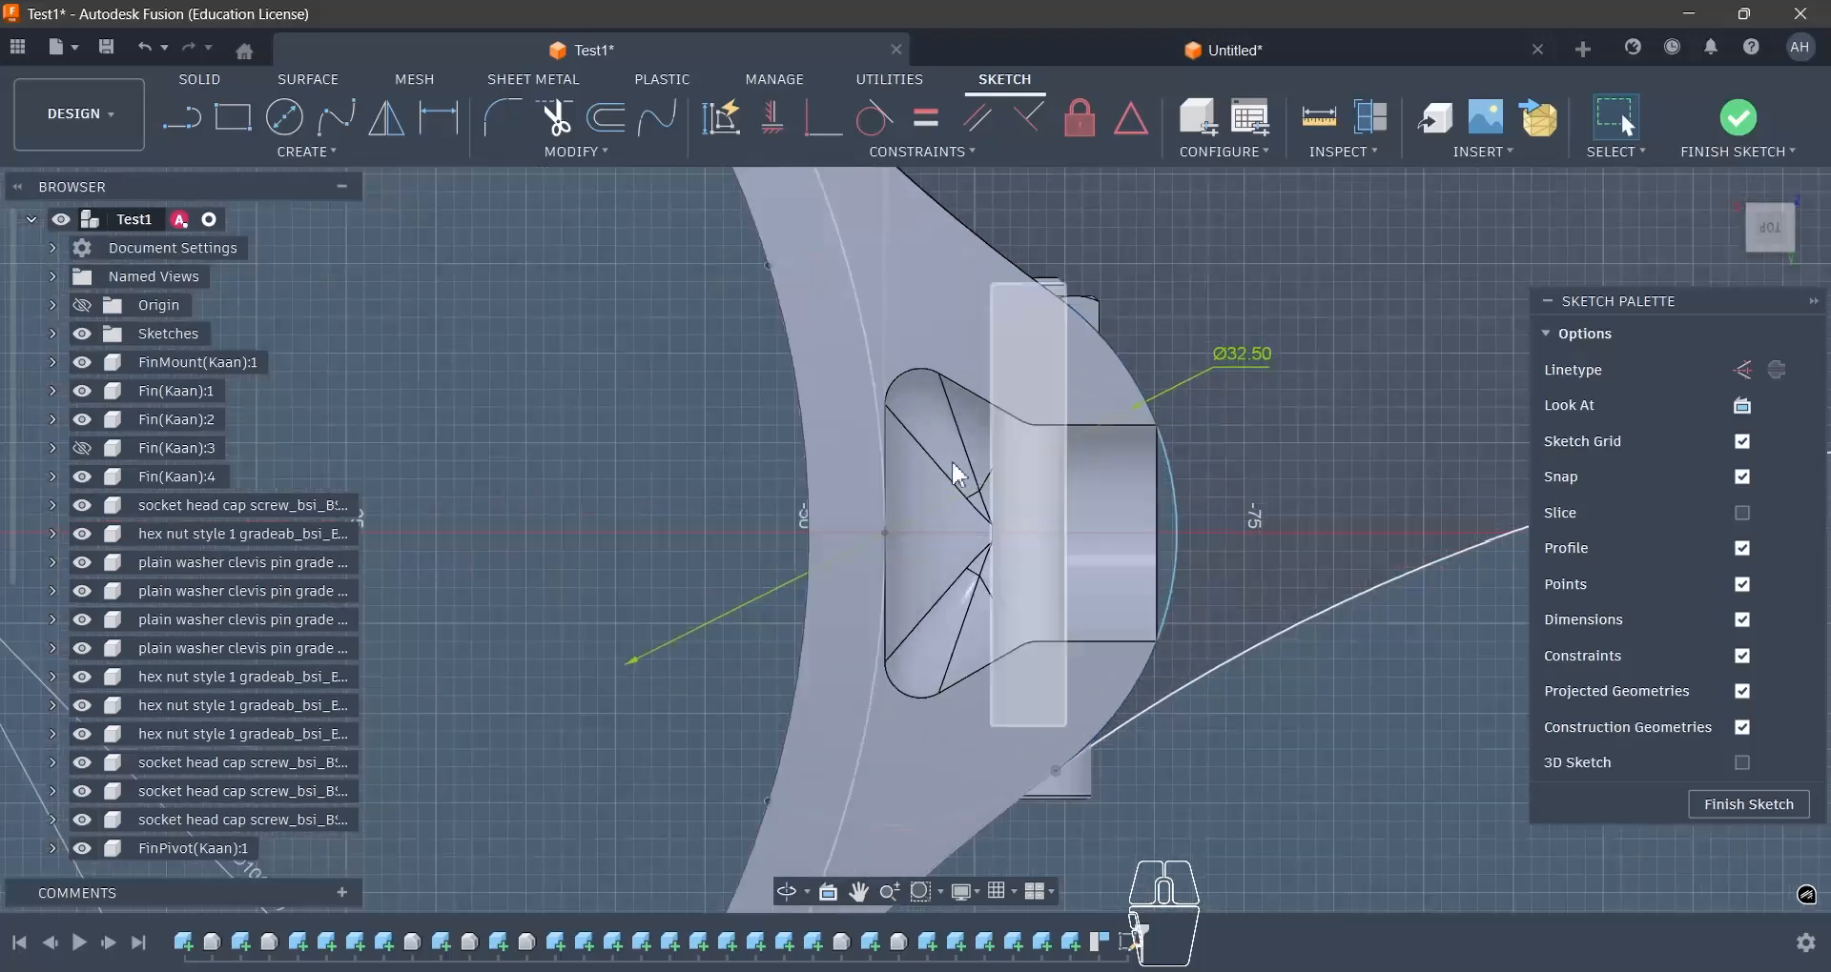
{"action": "scroll", "coordinate": [921, 397], "scroll_direction": "up", "scroll_amount": 2}
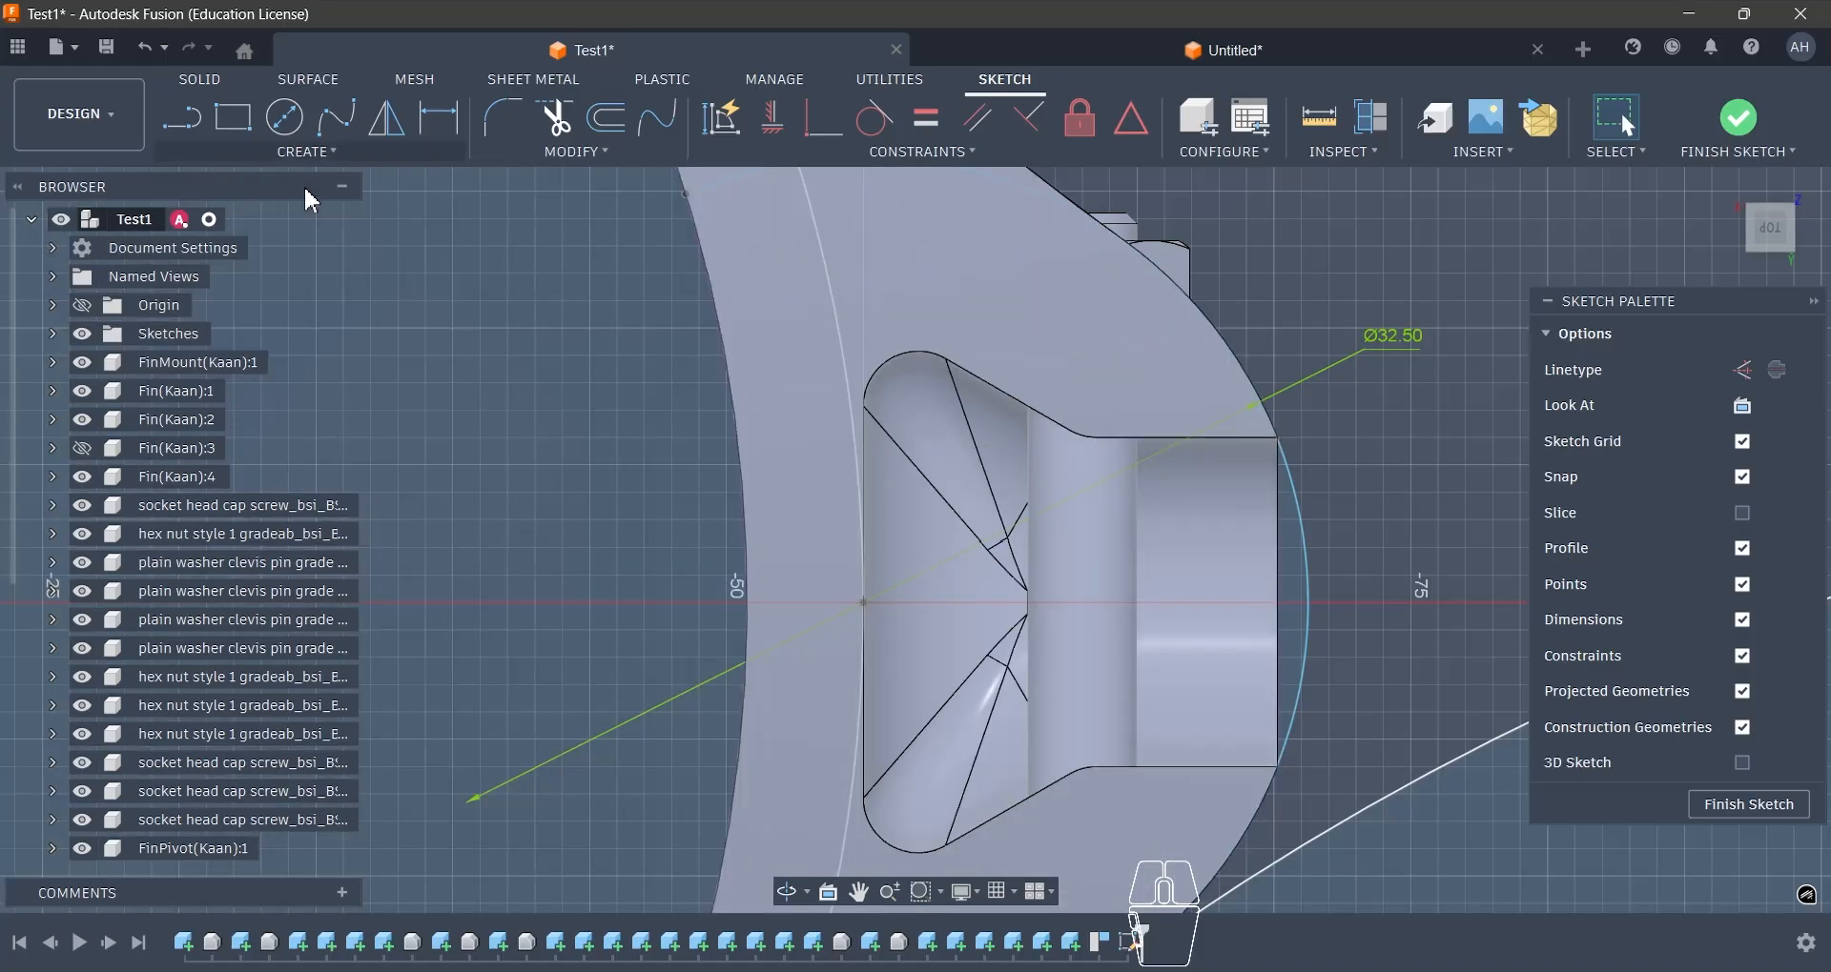
{"action": "key", "text": "d"}
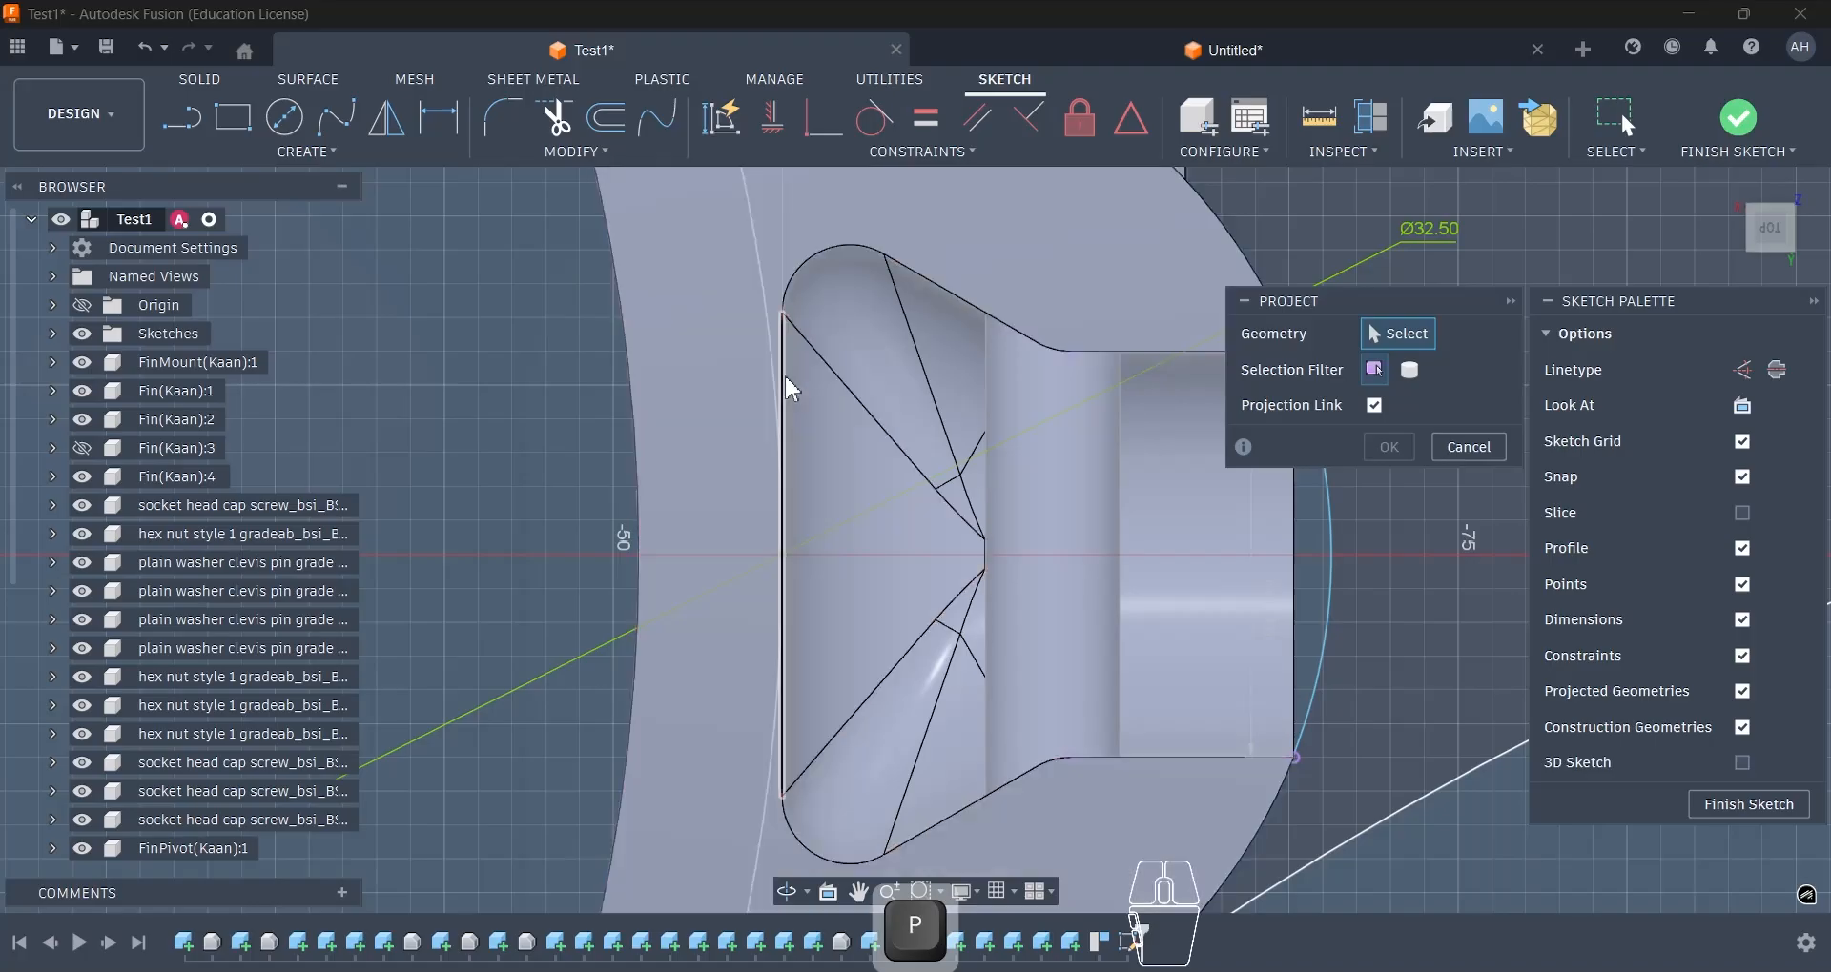
{"action": "left_click", "coordinate": [785, 380]}
{"action": "left_click", "coordinate": [945, 290]}
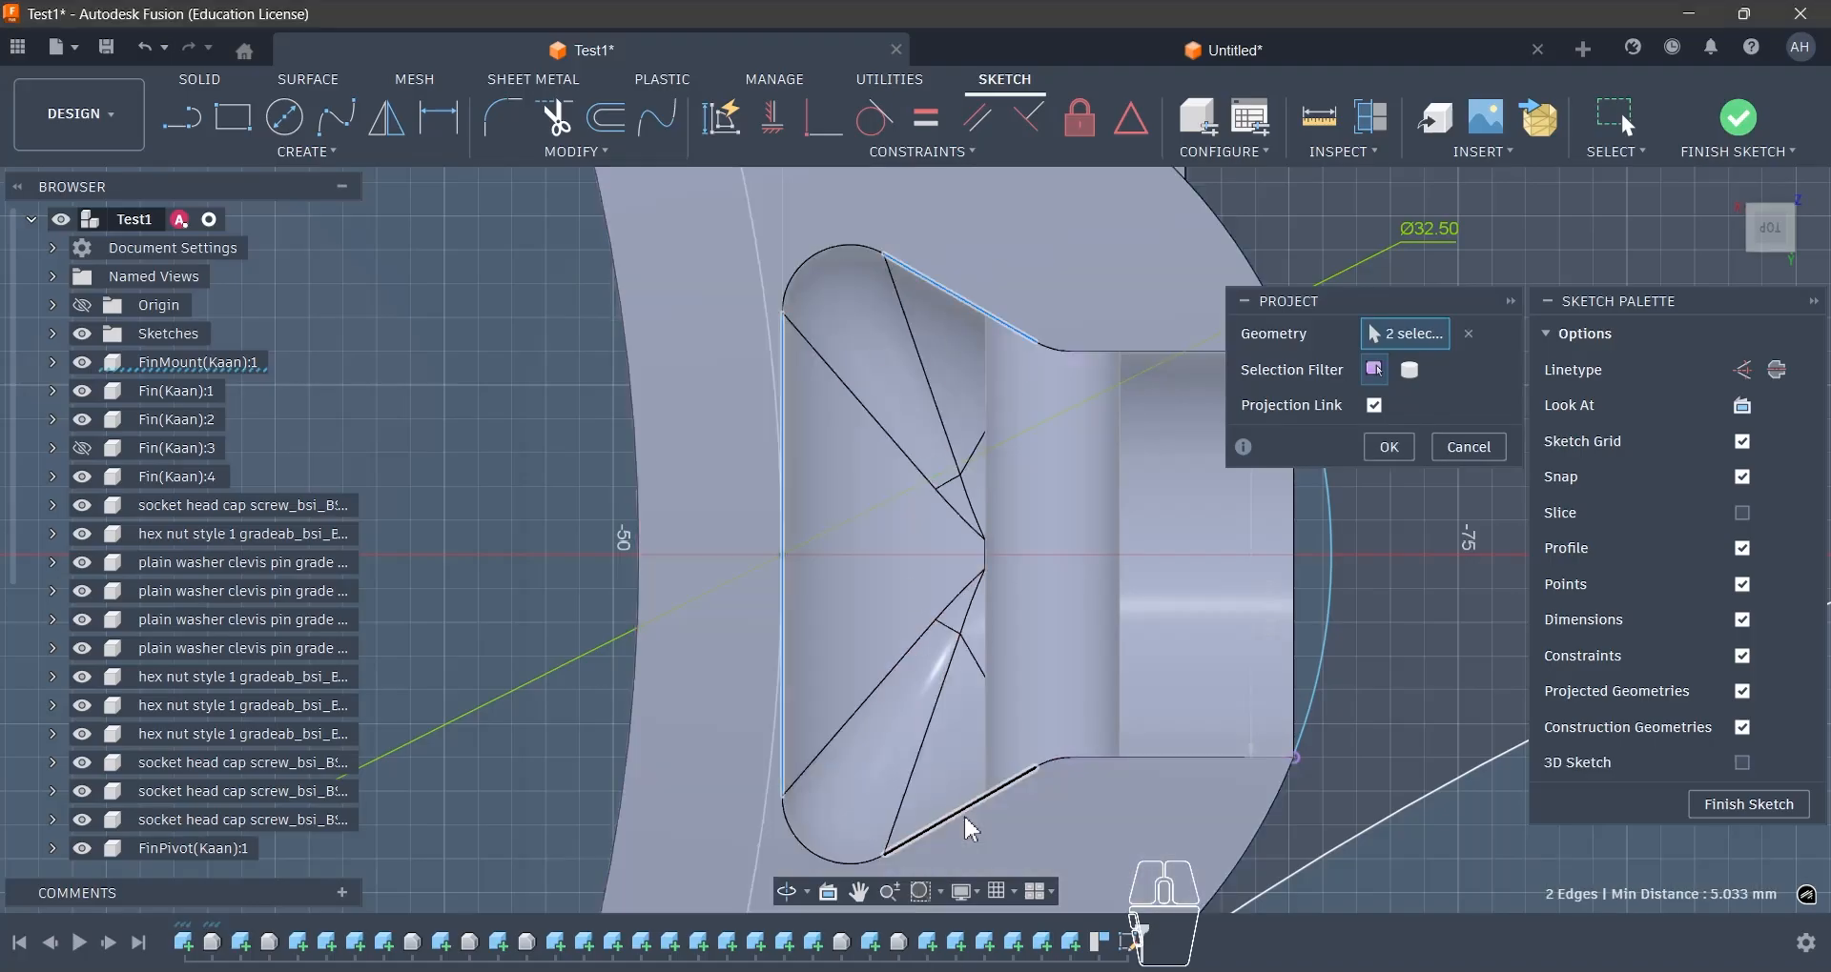
{"action": "left_click", "coordinate": [1391, 449]}
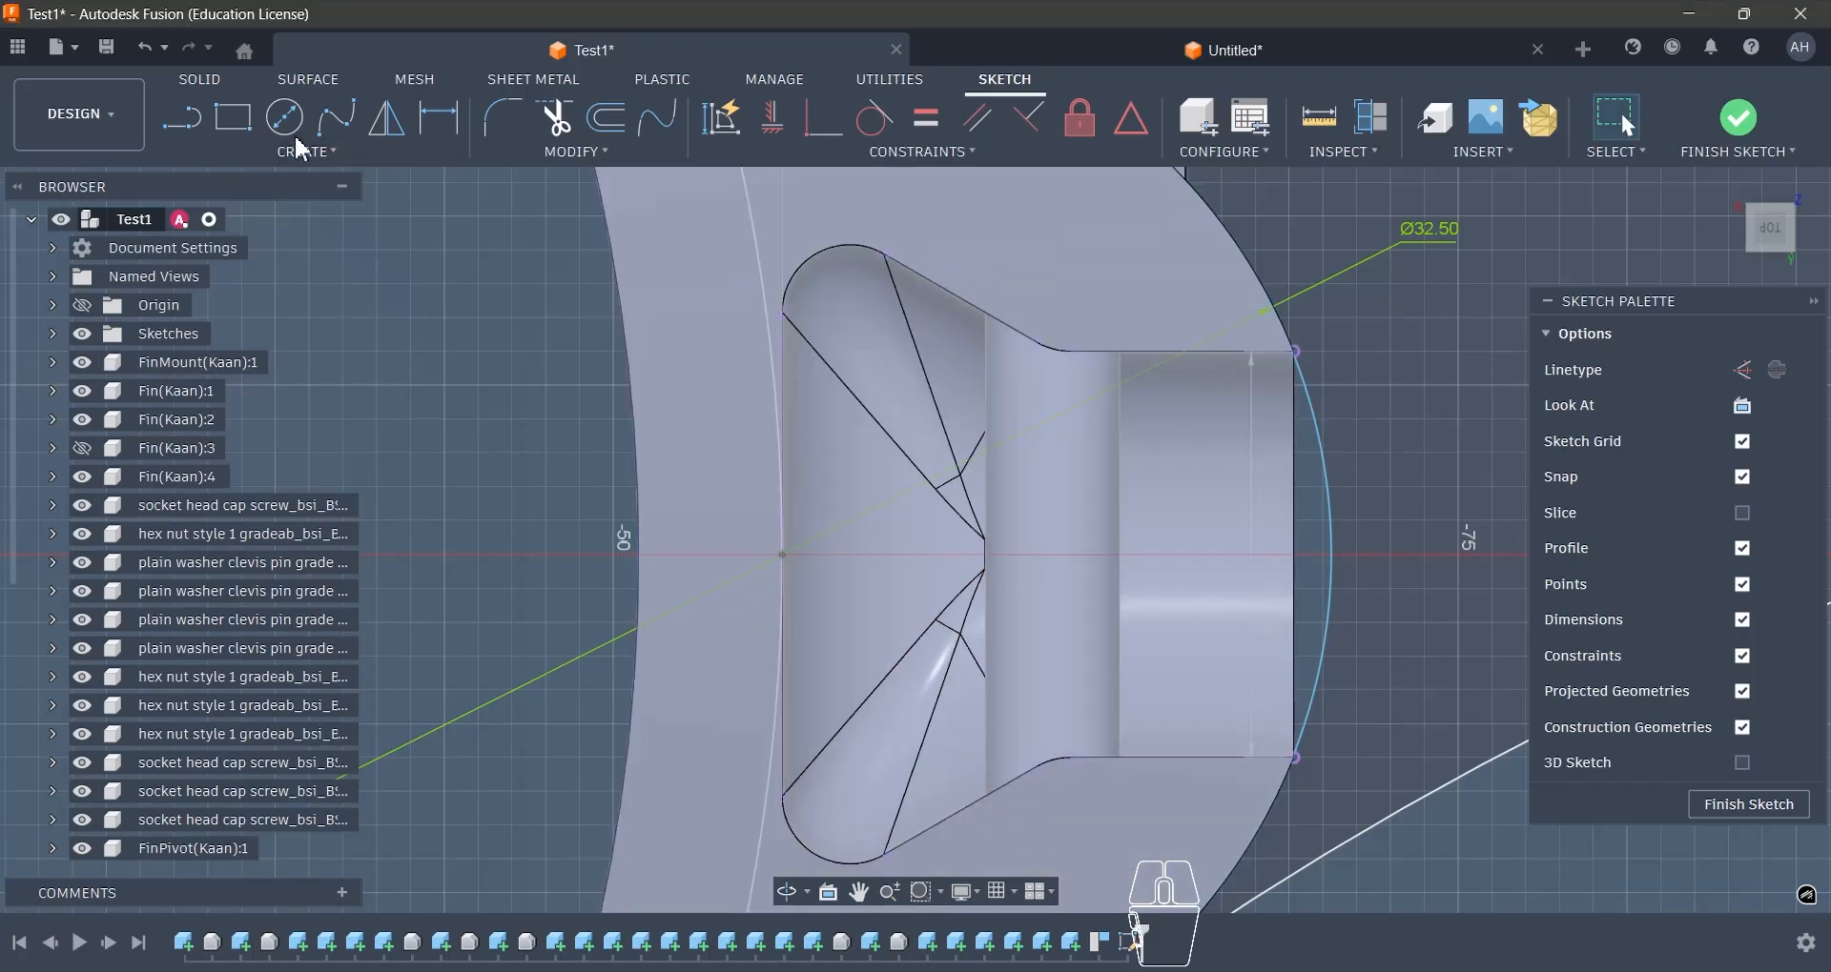
- Sketch lines along one half of the slot, extending the inner edge and slanted side to the sharp corner and following the side towards the straight wall
{"action": "left_click", "coordinate": [784, 314]}
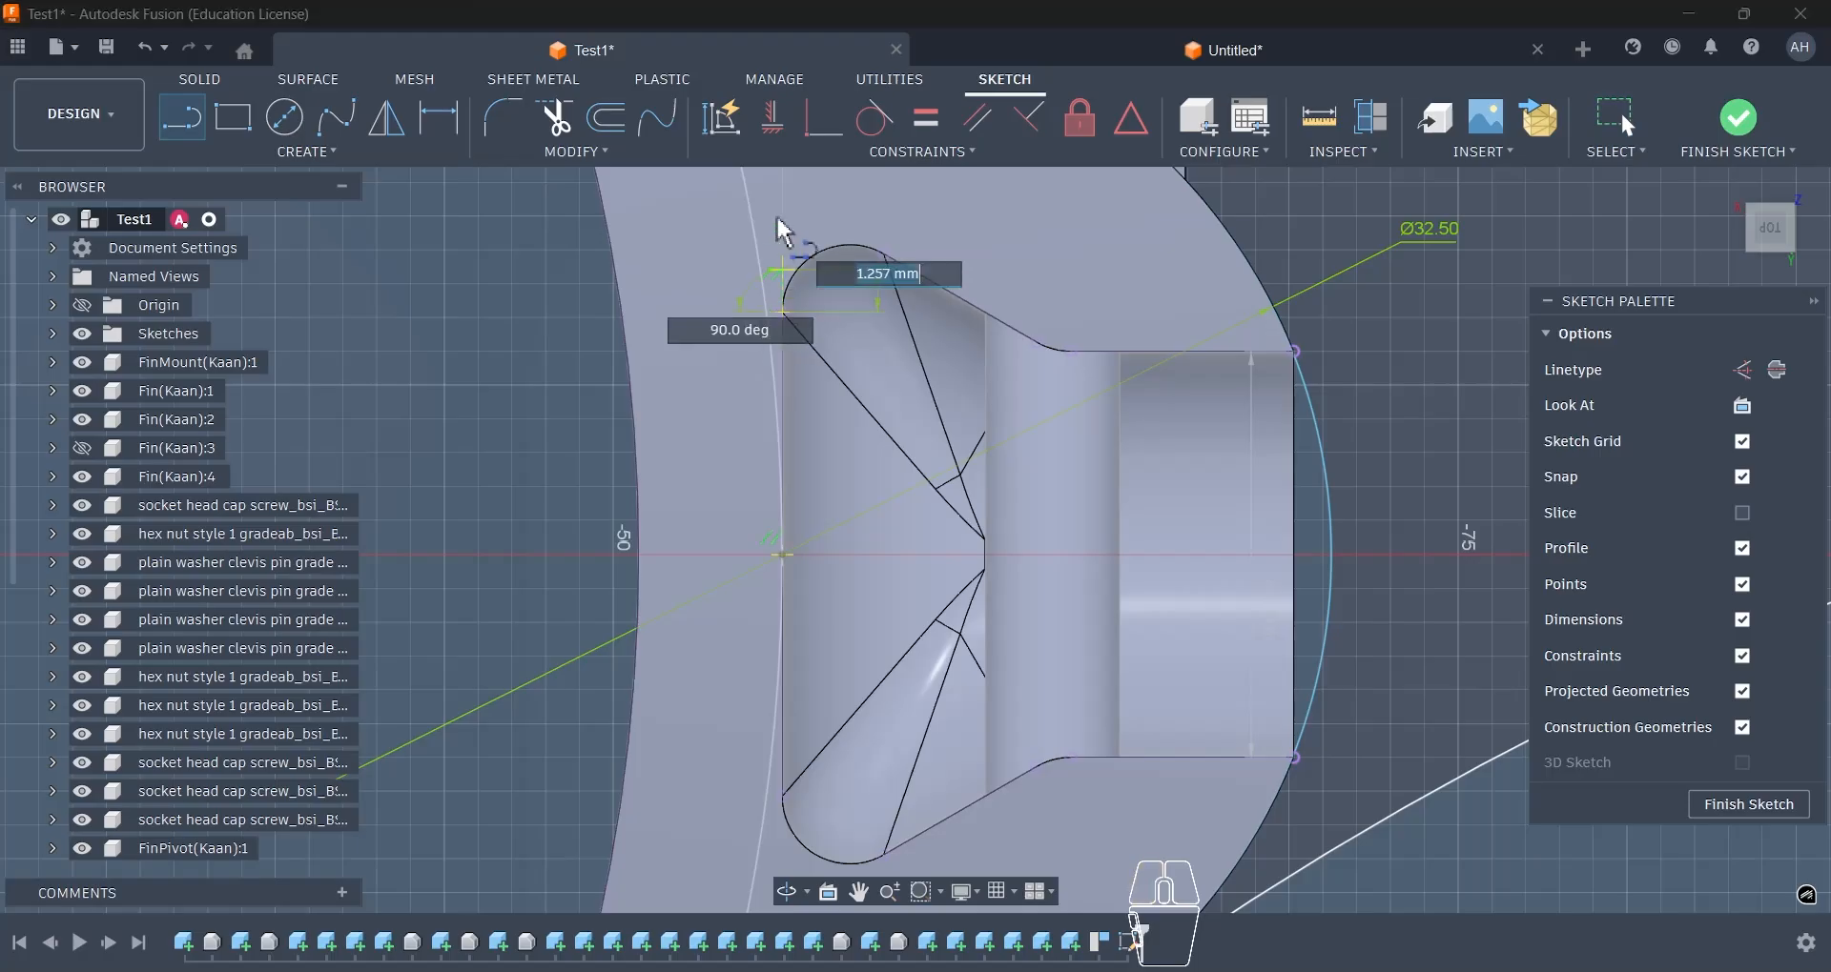
{"action": "left_click", "coordinate": [885, 255]}
{"action": "left_click", "coordinate": [1043, 347]}
{"action": "scroll", "coordinate": [1042, 350], "scroll_direction": "up", "scroll_amount": 3}
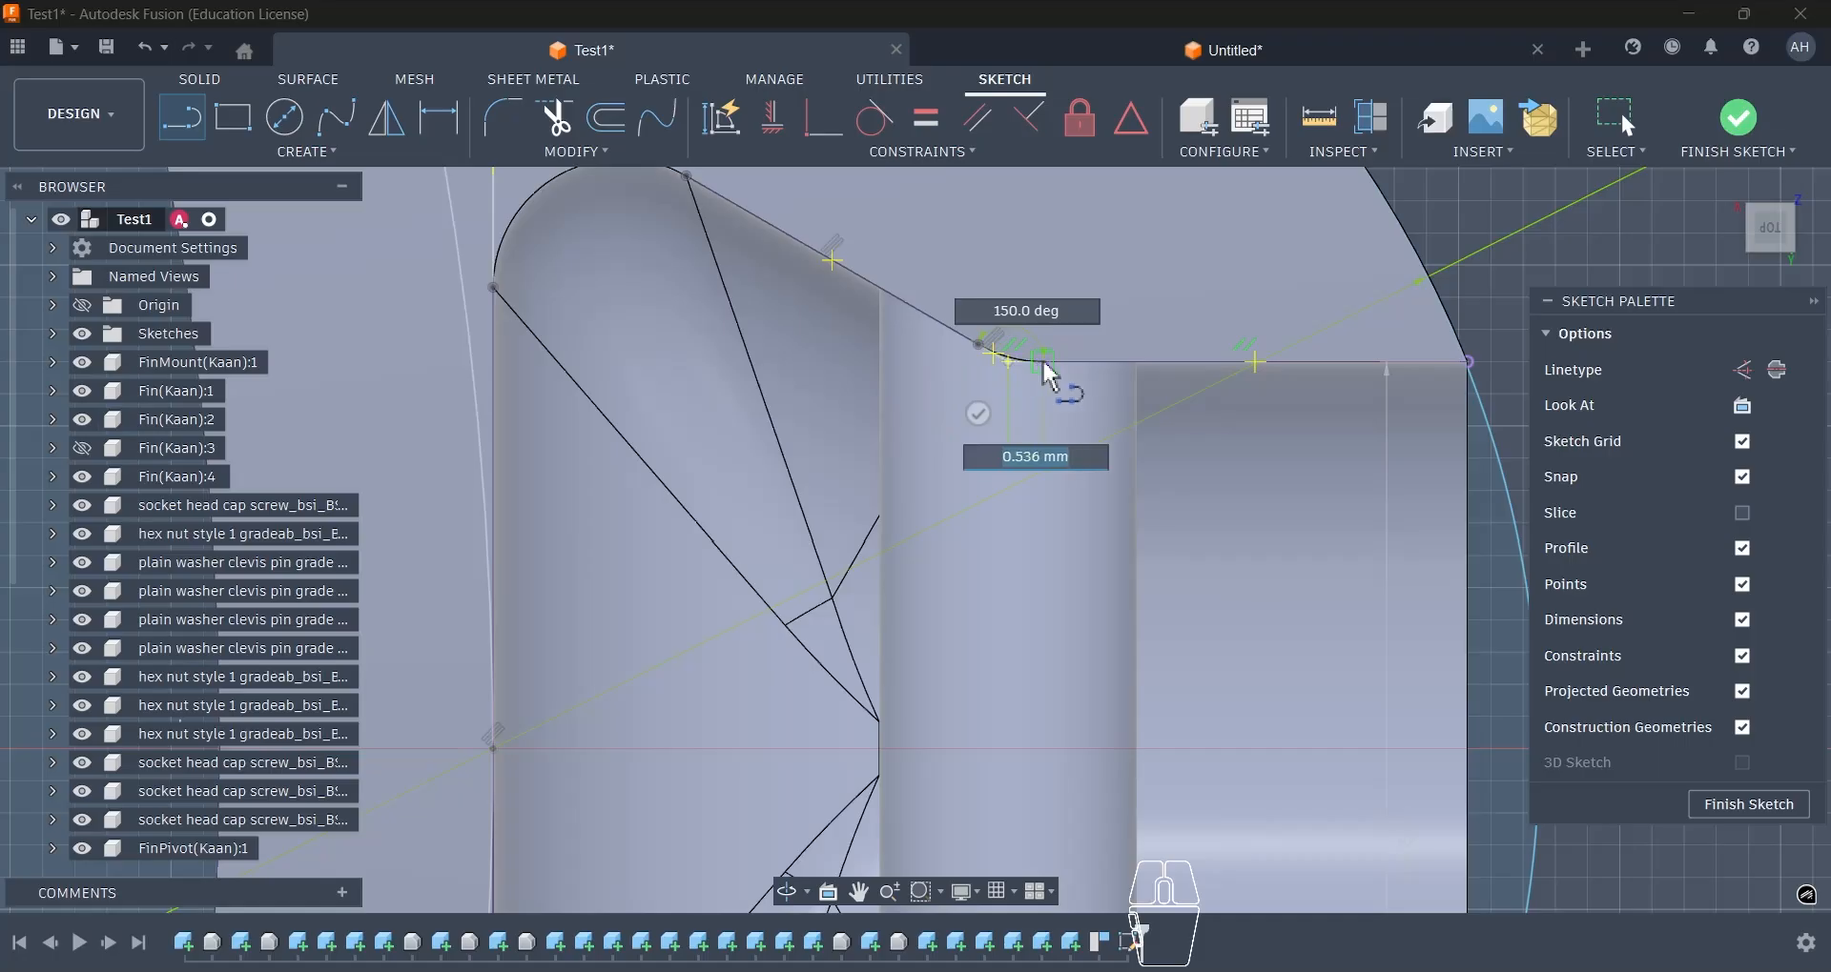
{"action": "left_click", "coordinate": [1042, 362]}
{"action": "scroll", "coordinate": [1139, 336], "scroll_direction": "down", "scroll_amount": 3}
{"action": "scroll", "coordinate": [1106, 339], "scroll_direction": "up", "scroll_amount": 2}
{"action": "scroll", "coordinate": [1049, 390], "scroll_direction": "up", "scroll_amount": 1}
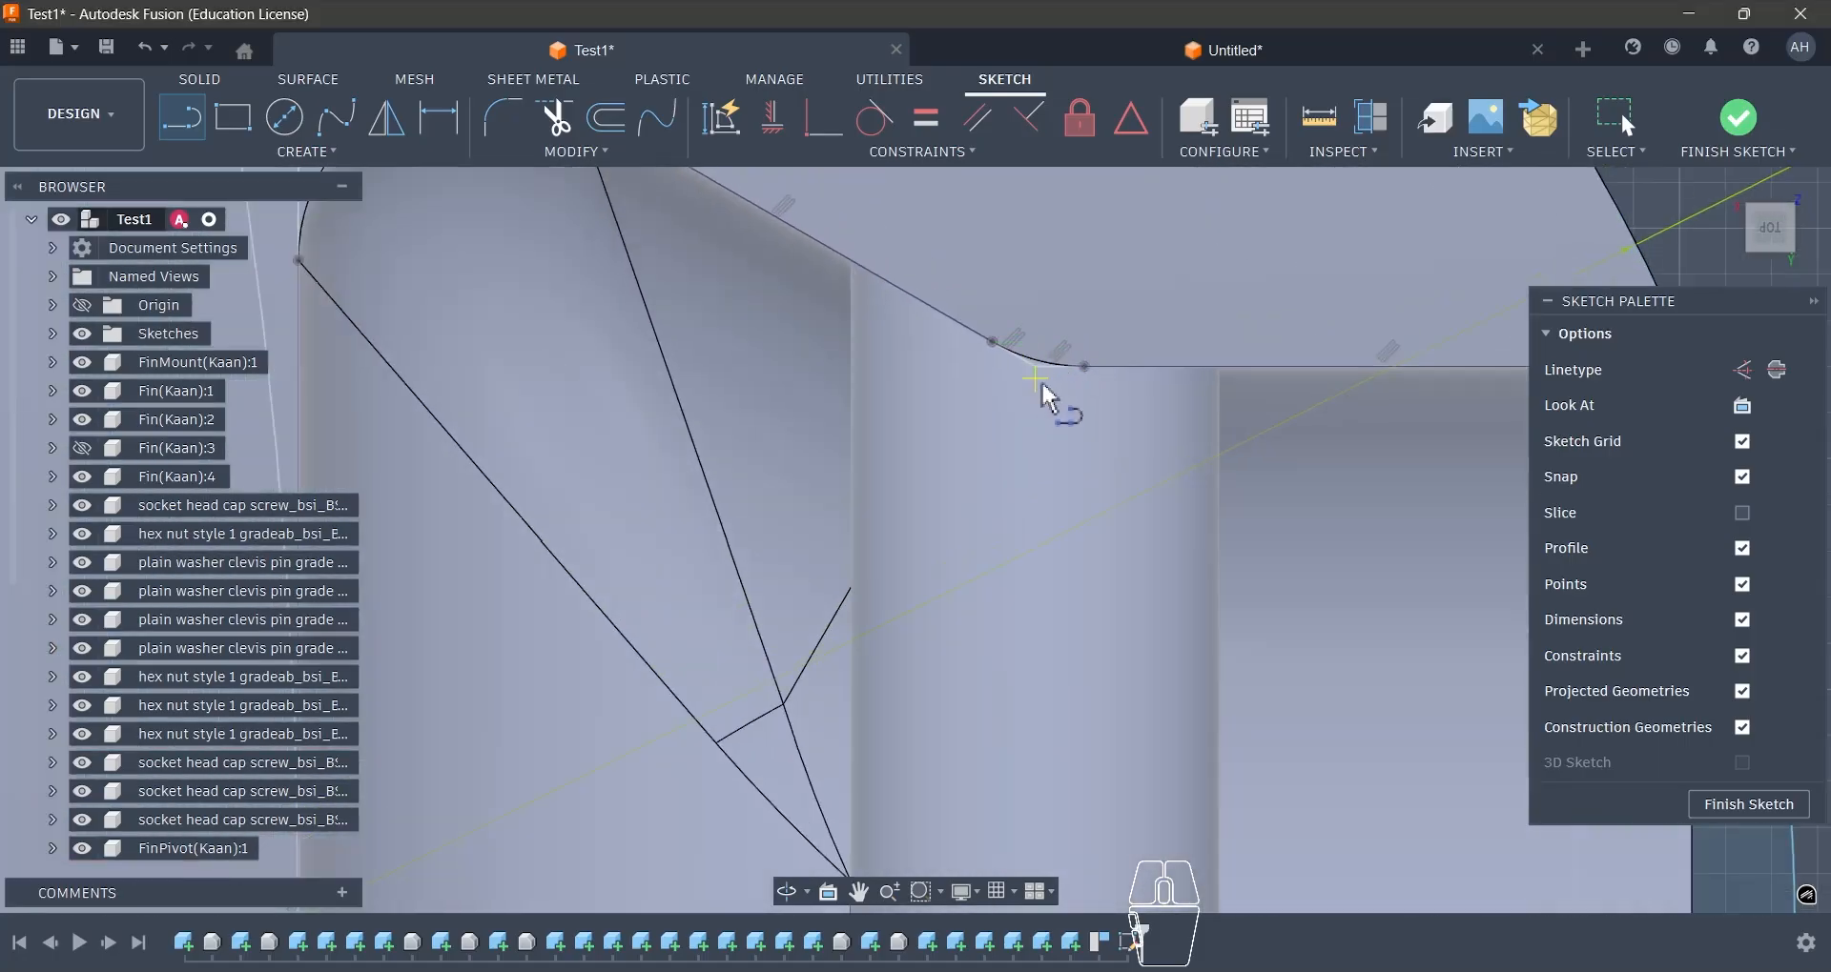
{"action": "scroll", "coordinate": [1046, 315], "scroll_direction": "down", "scroll_amount": 5}
{"action": "scroll", "coordinate": [1059, 505], "scroll_direction": "up", "scroll_amount": 1}
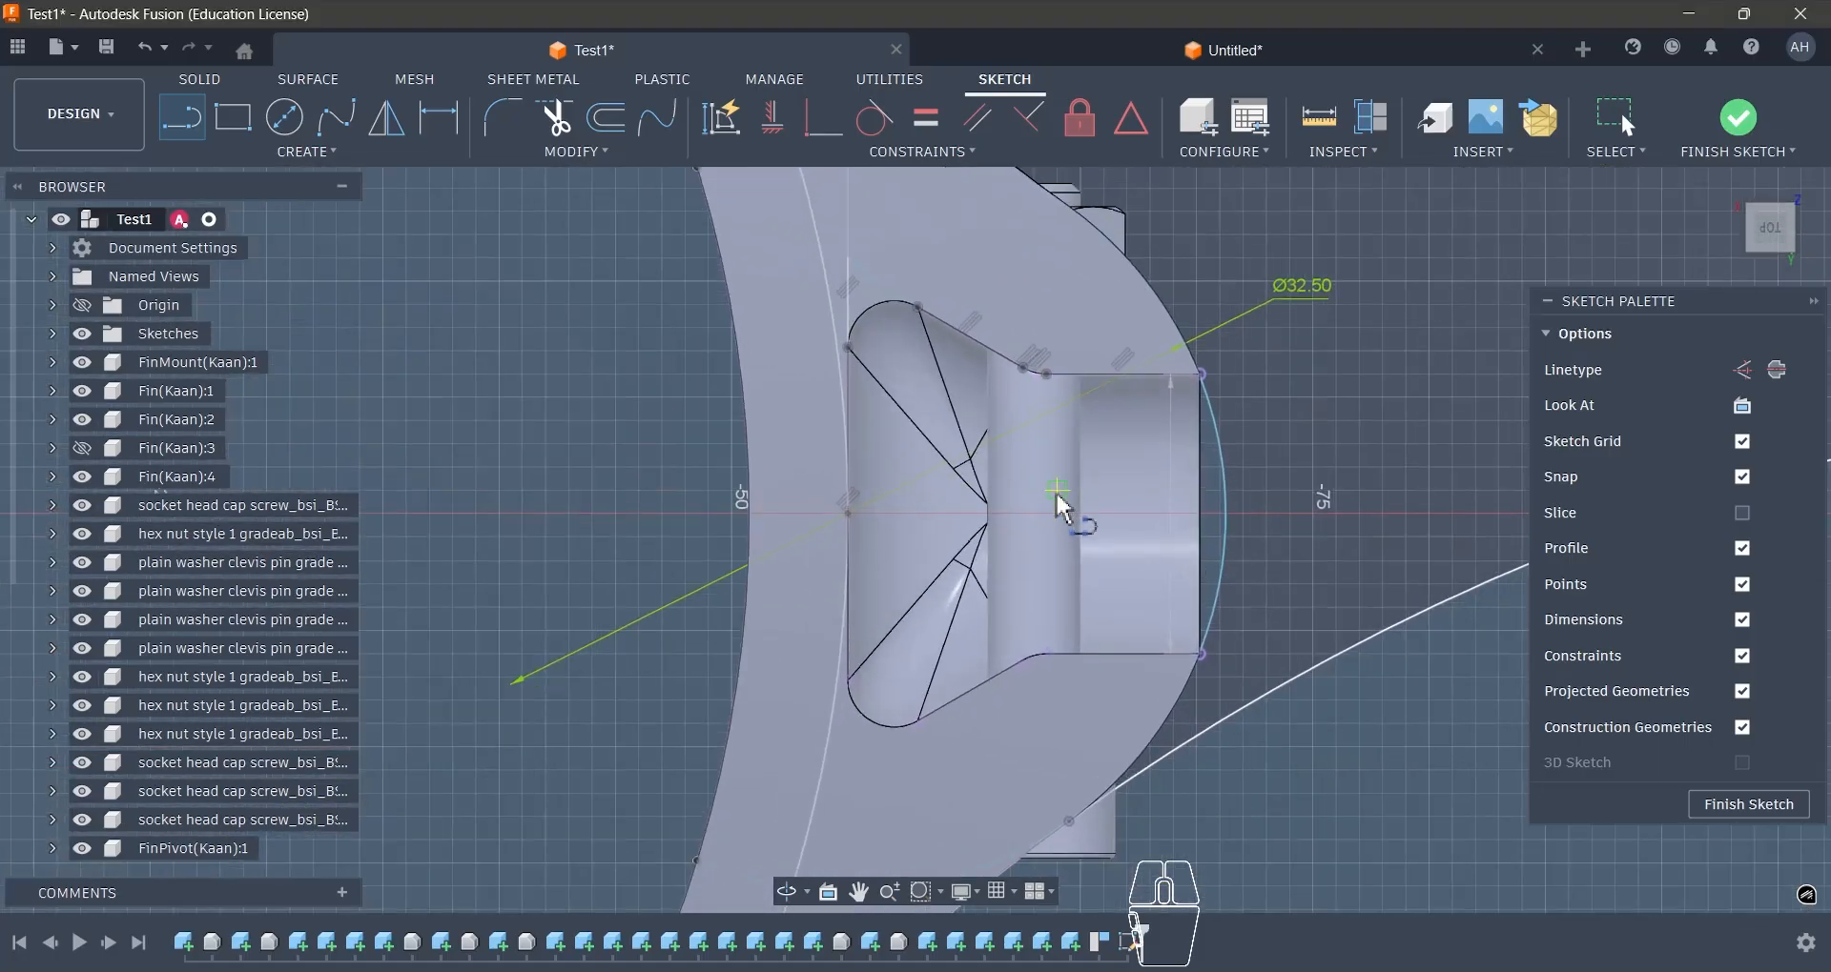
{"action": "key", "text": "Escape"}
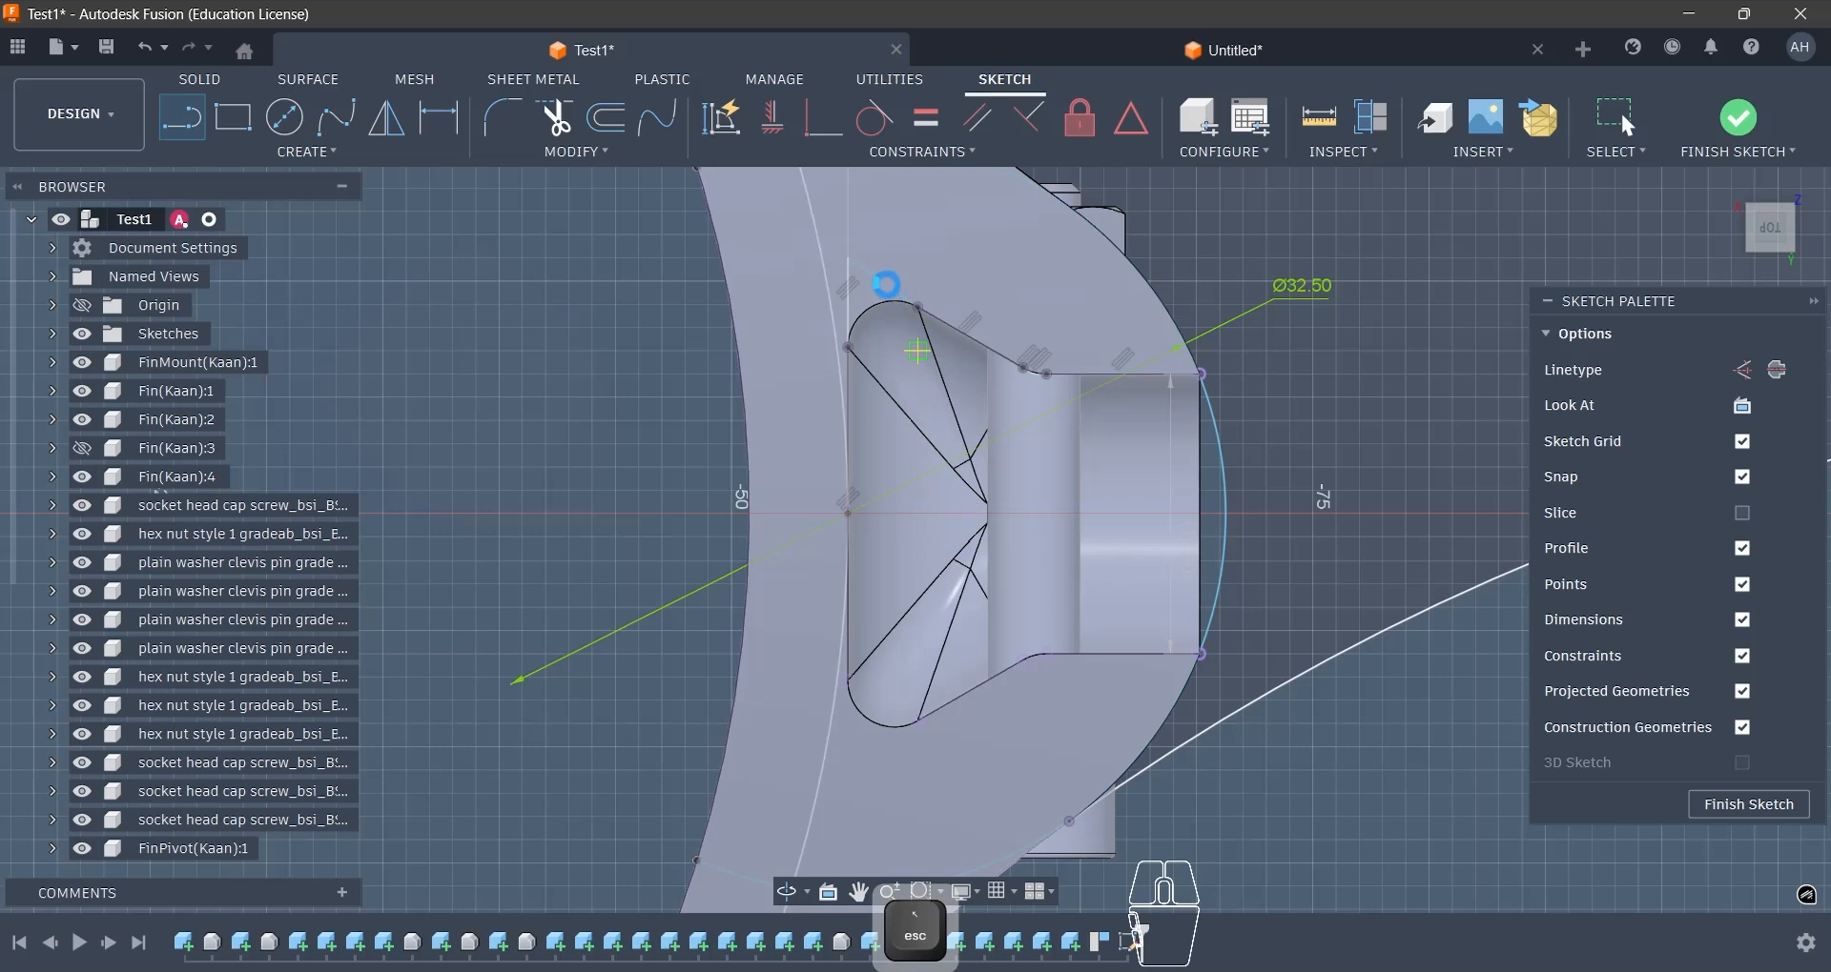
- Make the corner line parallel to the slanted side and add a driven dimension from the inner edge to the slant's junction with the straight wall
{"action": "left_click", "coordinate": [947, 332], "text": "shift"}
{"action": "left_click", "coordinate": [982, 120]}
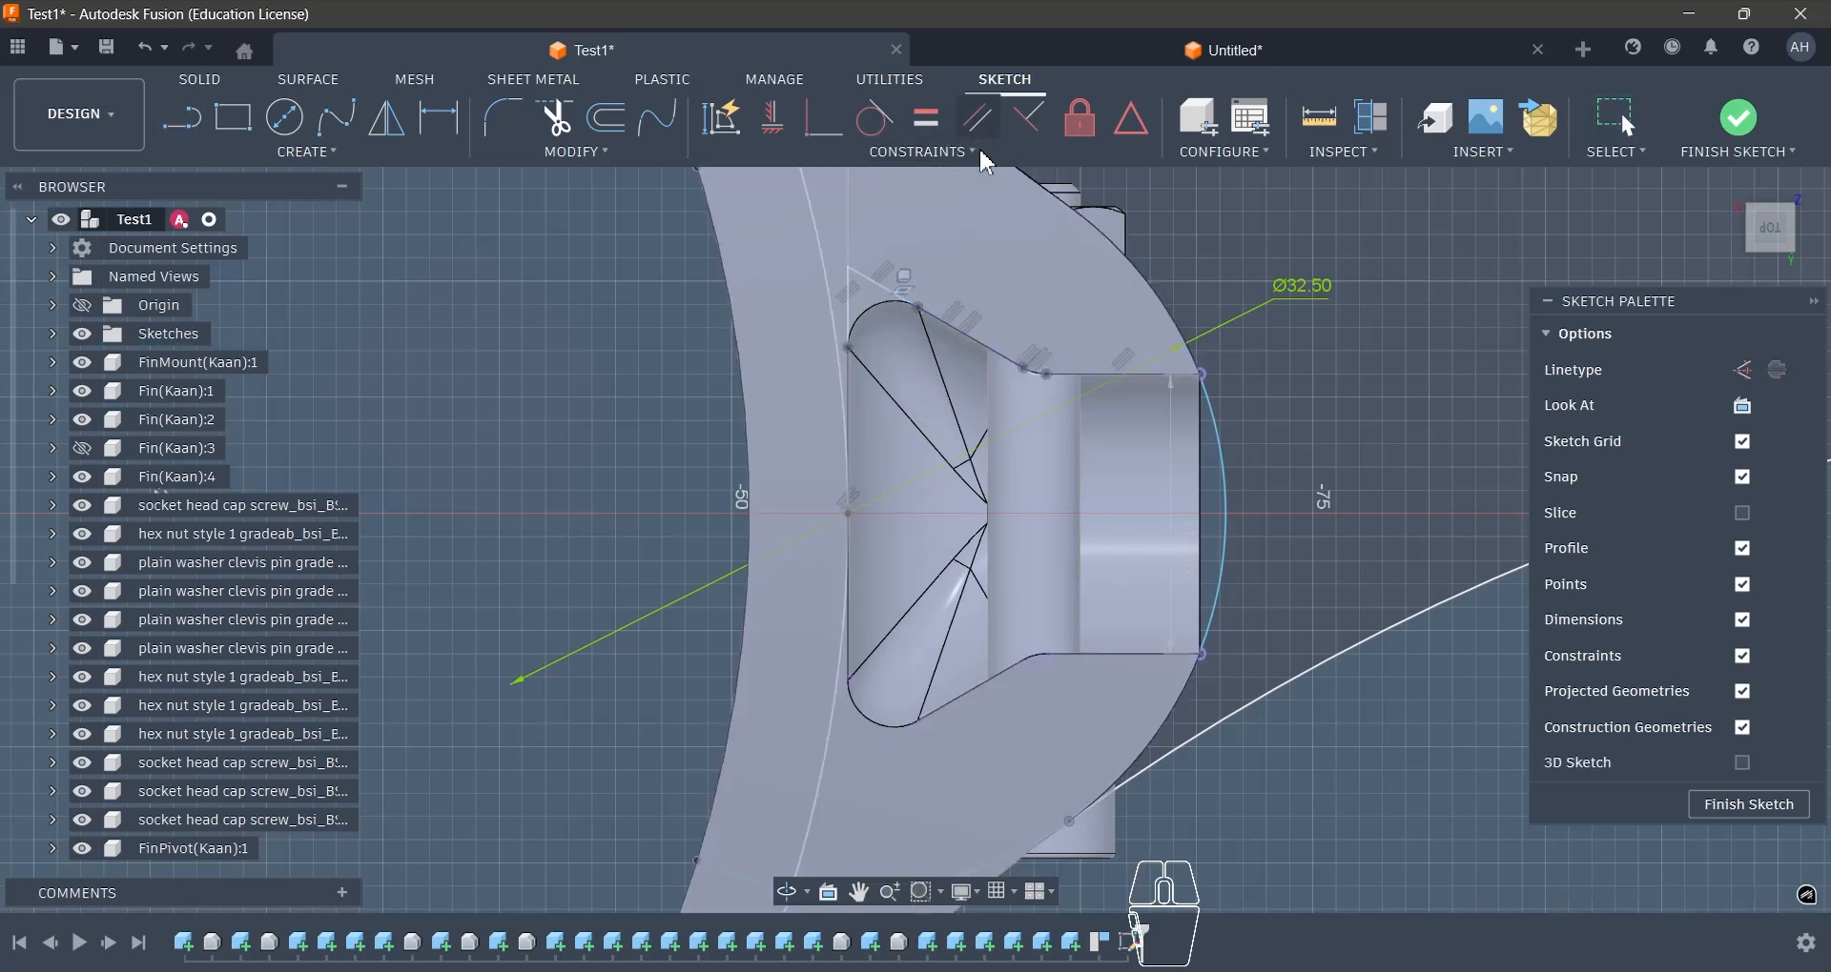
{"action": "key", "text": "d"}
{"action": "scroll", "coordinate": [927, 357], "scroll_direction": "up", "scroll_amount": 3}
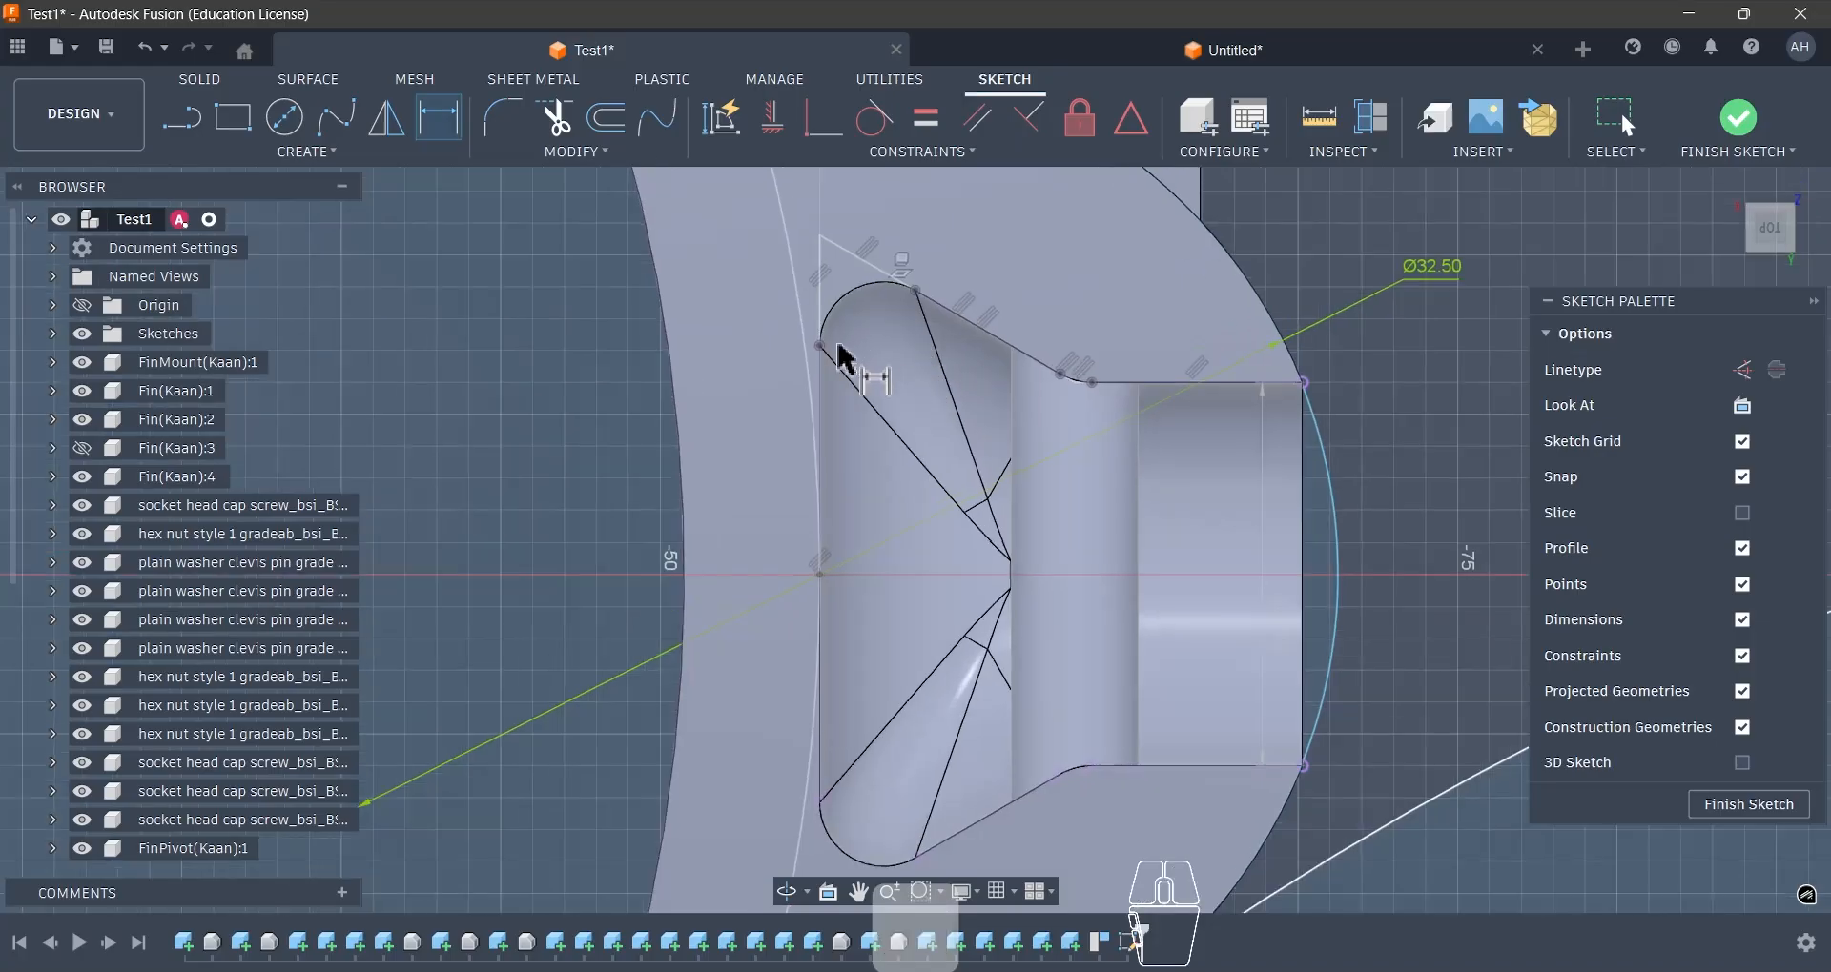
{"action": "left_click", "coordinate": [820, 307]}
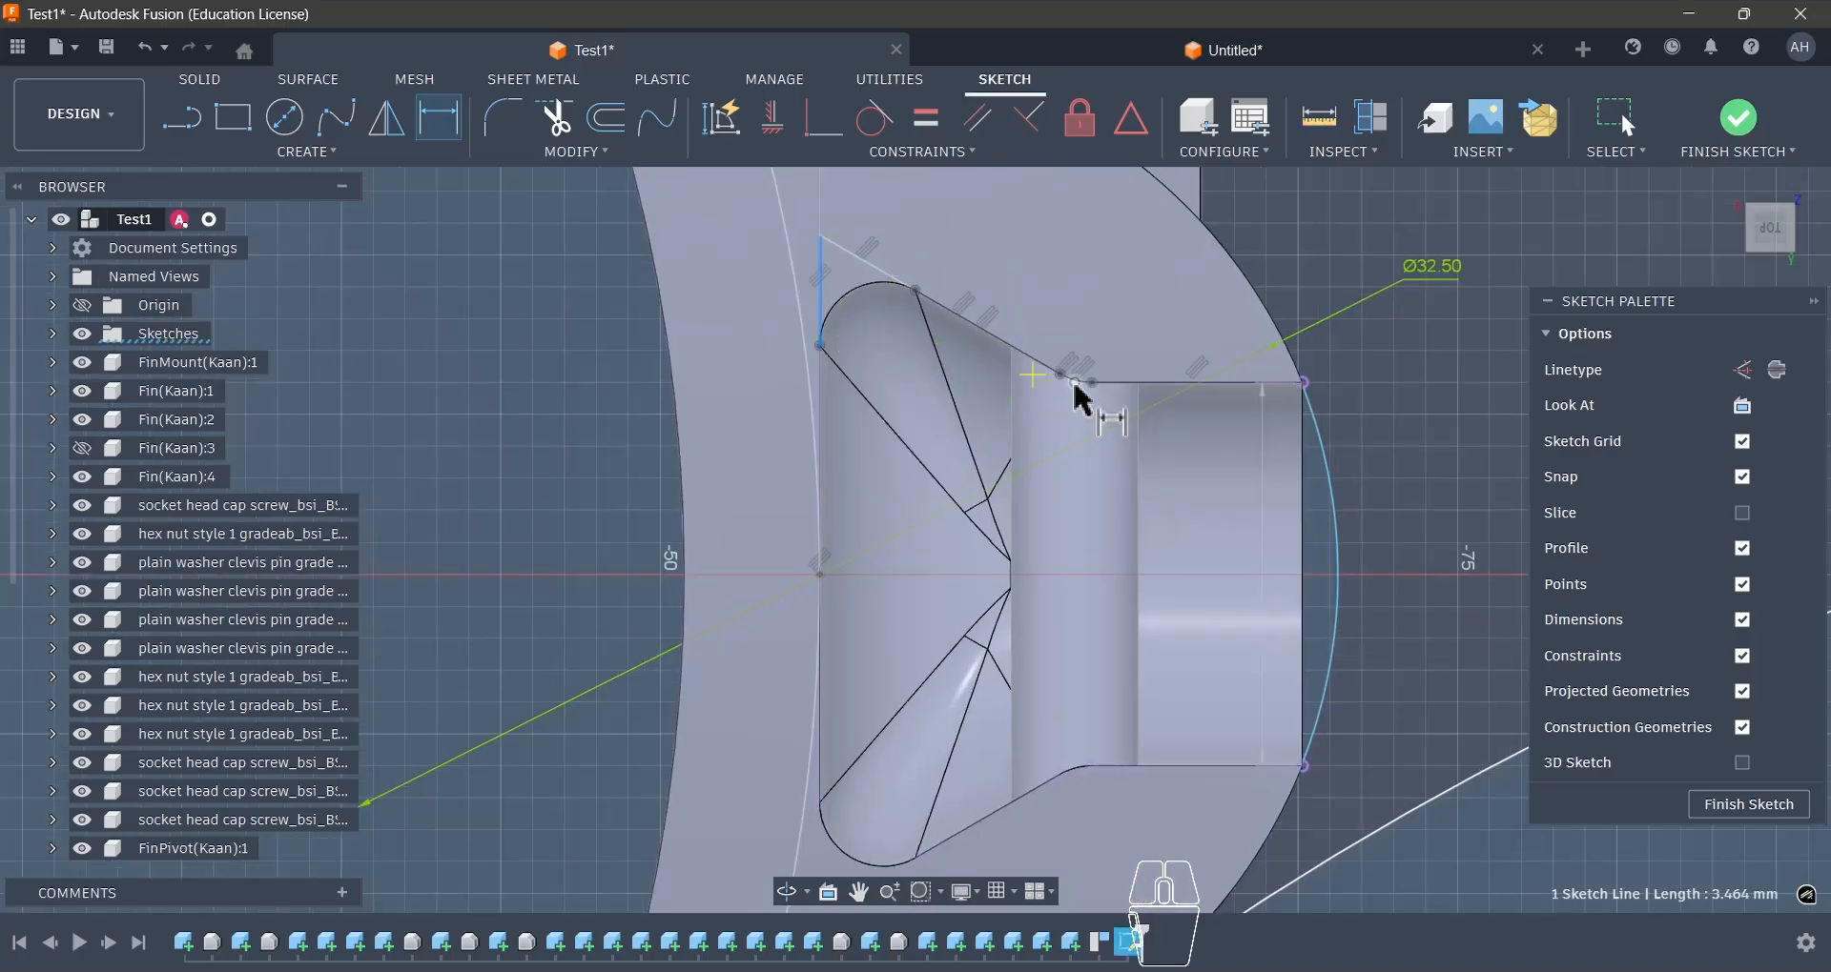
{"action": "left_click", "coordinate": [952, 450]}
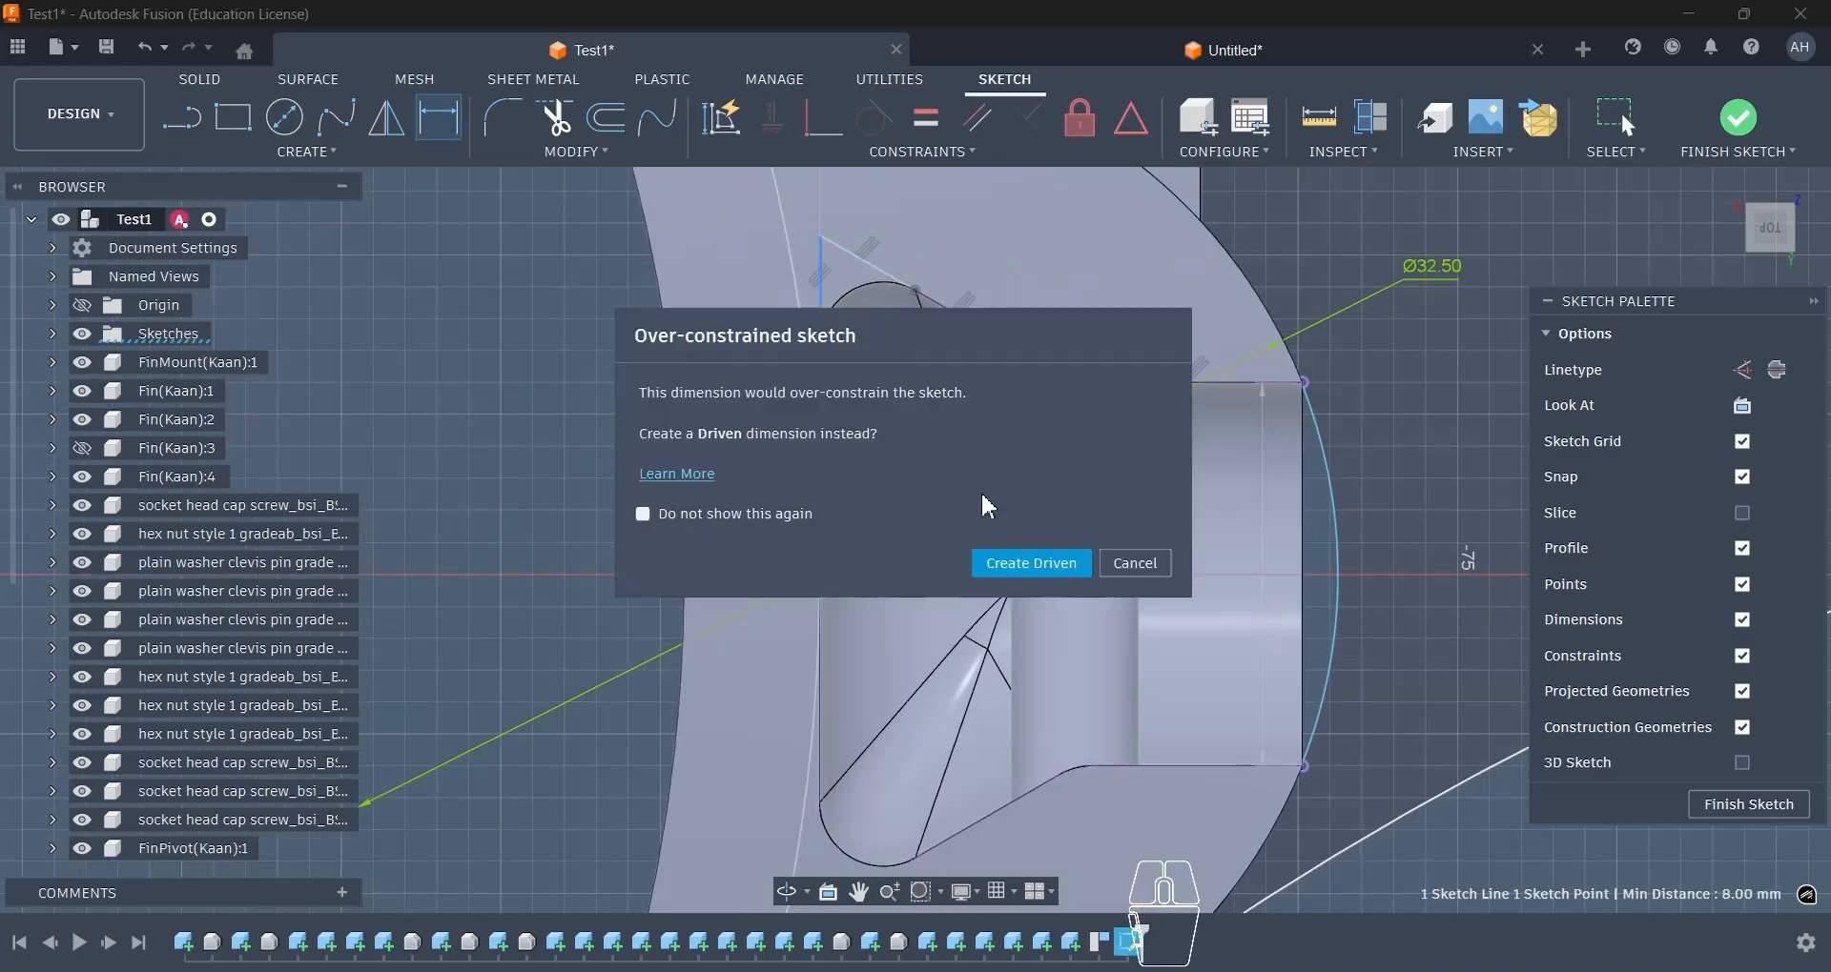
{"action": "left_click", "coordinate": [1033, 566]}
{"action": "scroll", "coordinate": [991, 491], "scroll_direction": "up", "scroll_amount": 3}
{"action": "scroll", "coordinate": [931, 490], "scroll_direction": "down", "scroll_amount": 3}
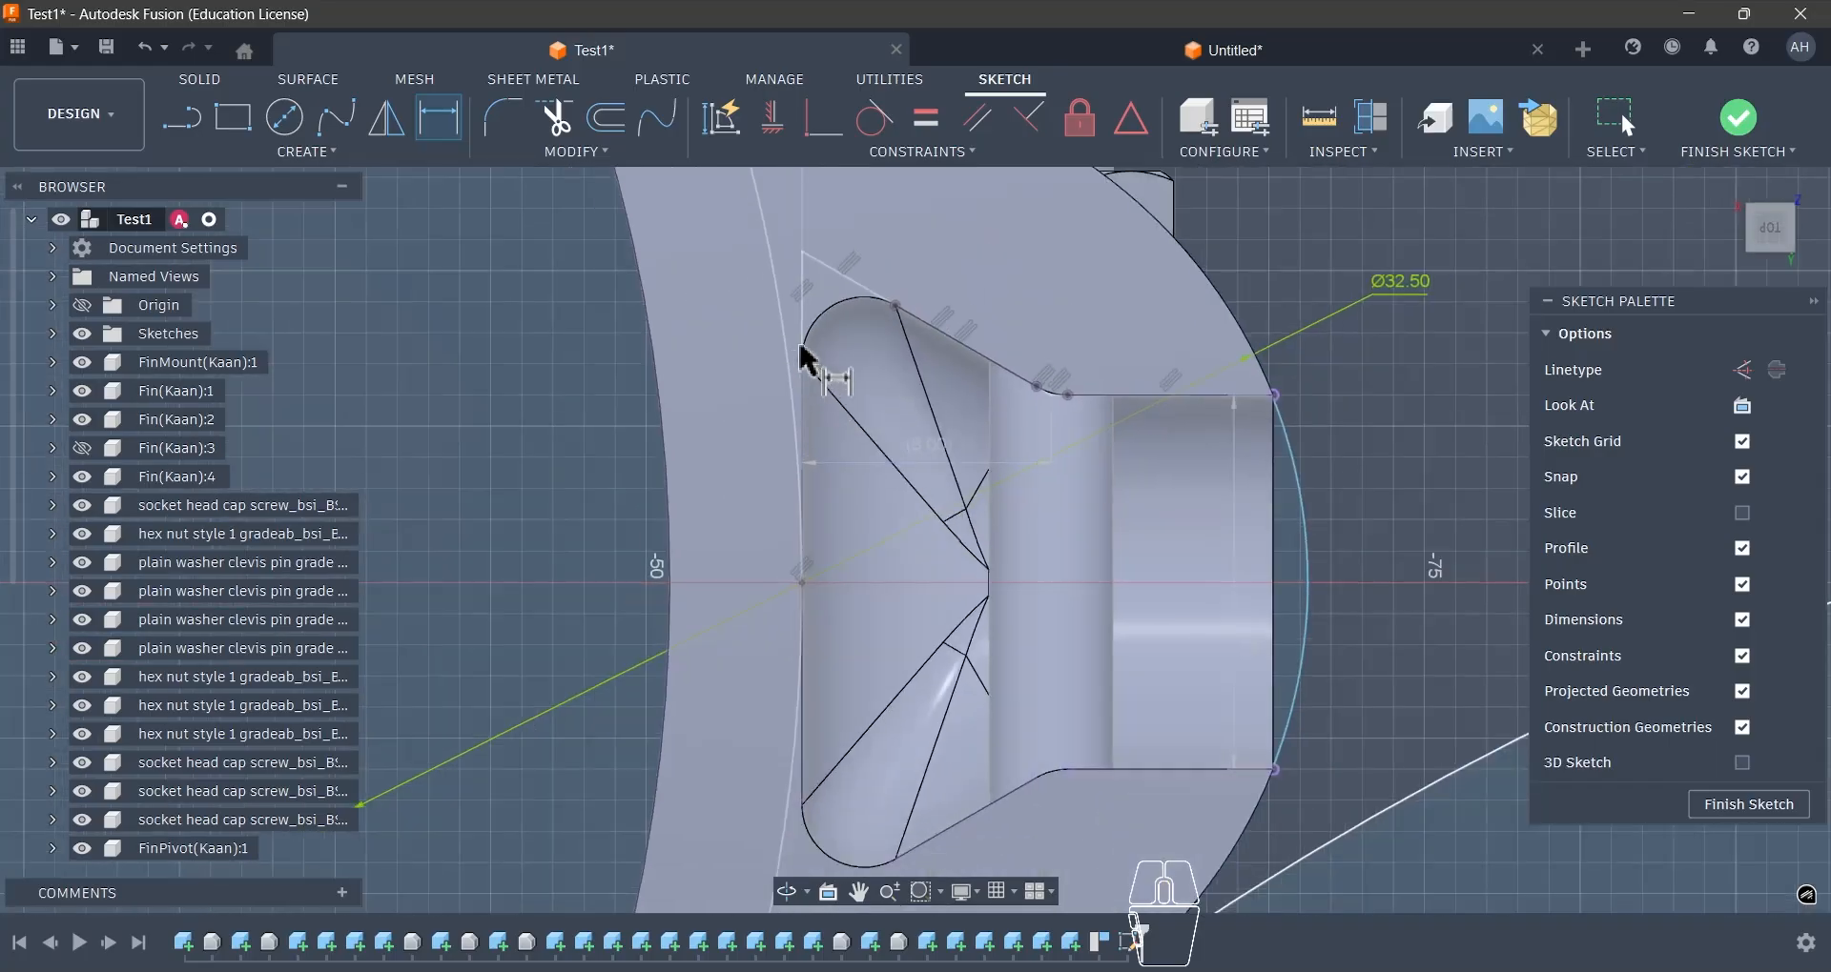
- Add a driven angle dimension between the slot's inner edge line and its slanted side line
{"action": "left_click", "coordinate": [805, 319]}
{"action": "left_click", "coordinate": [839, 278]}
{"action": "left_click", "coordinate": [868, 386]}
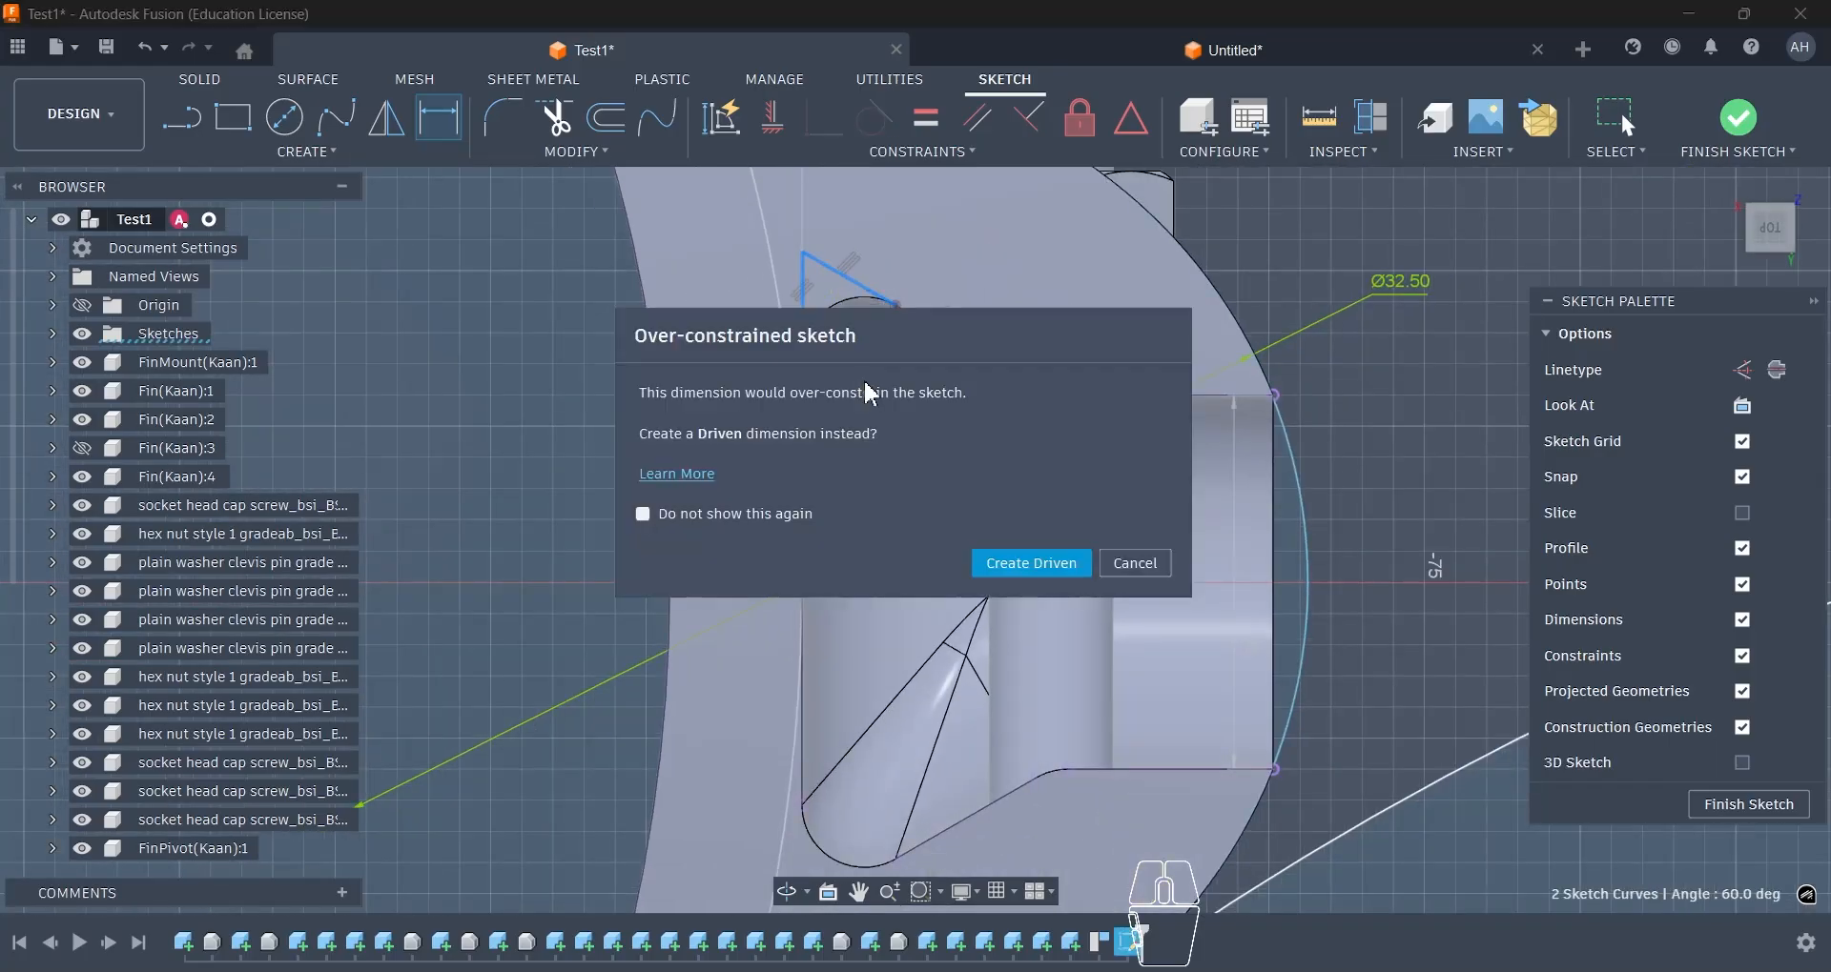
{"action": "left_click", "coordinate": [1031, 566]}
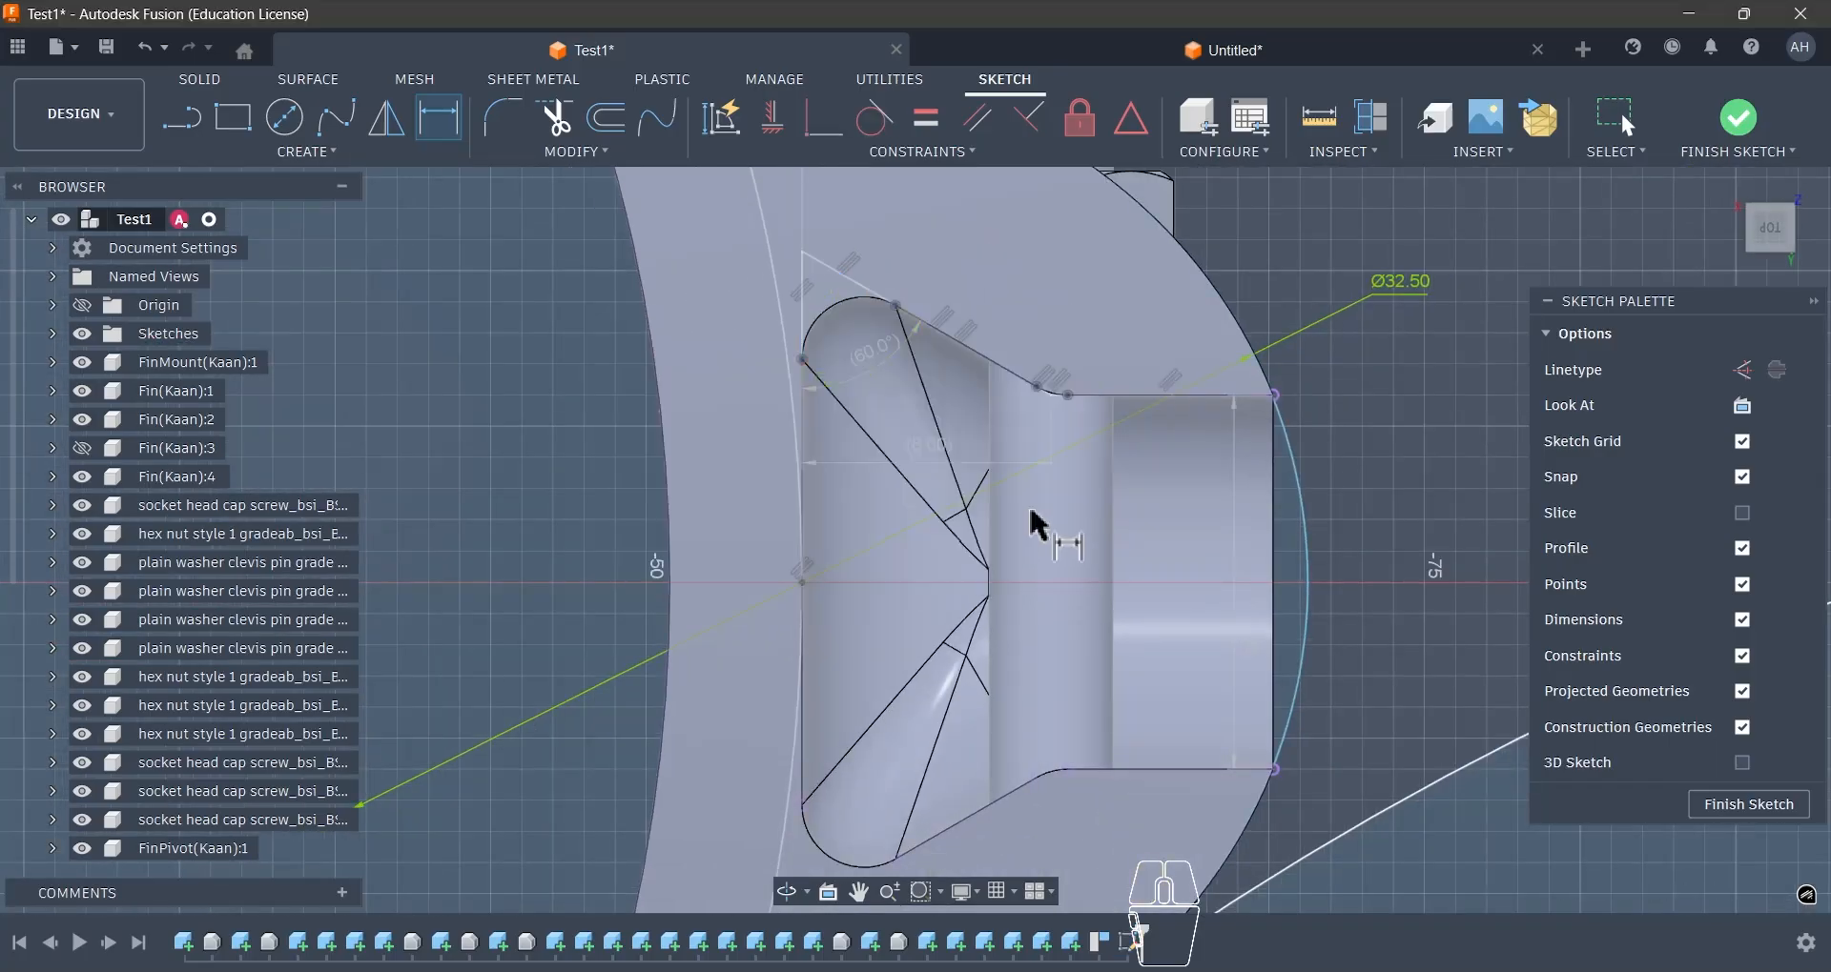
- In a new side-view sketch, draw a vertical line from the slot's base centre to the lowest point of the rounded cut-out
{"action": "scroll", "coordinate": [1049, 438], "scroll_direction": "down", "scroll_amount": 3}
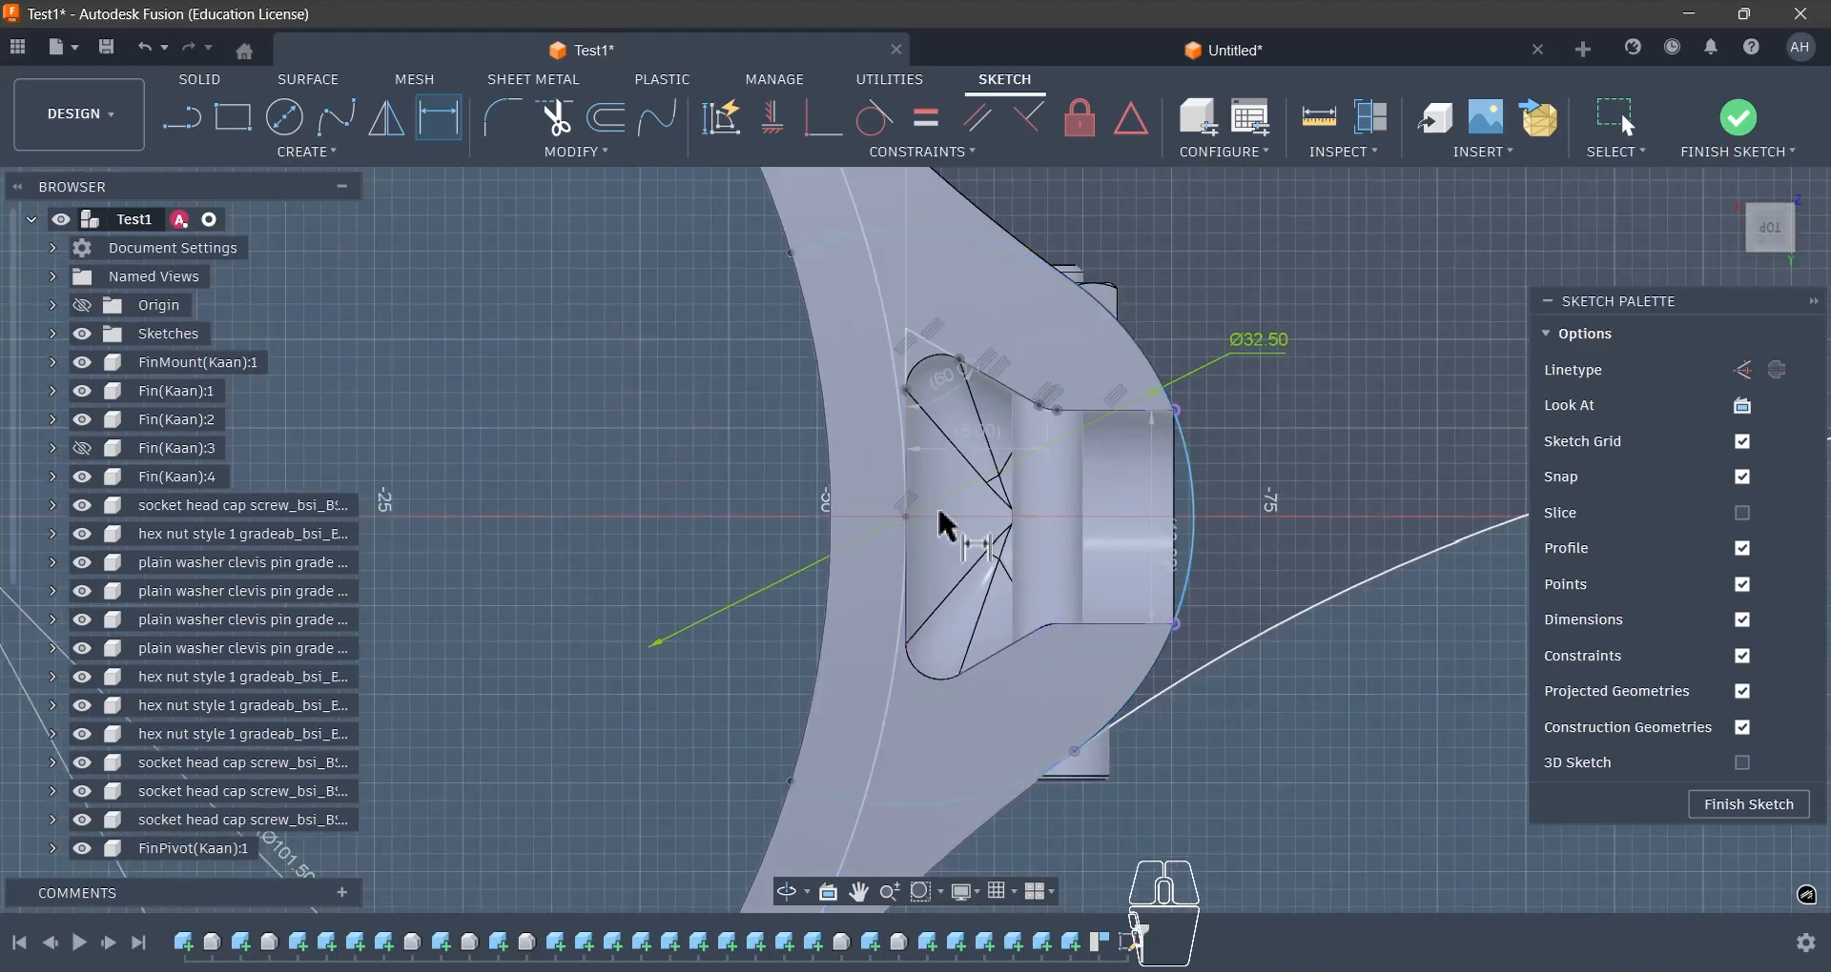
{"action": "scroll", "coordinate": [947, 524], "scroll_direction": "down", "scroll_amount": 3}
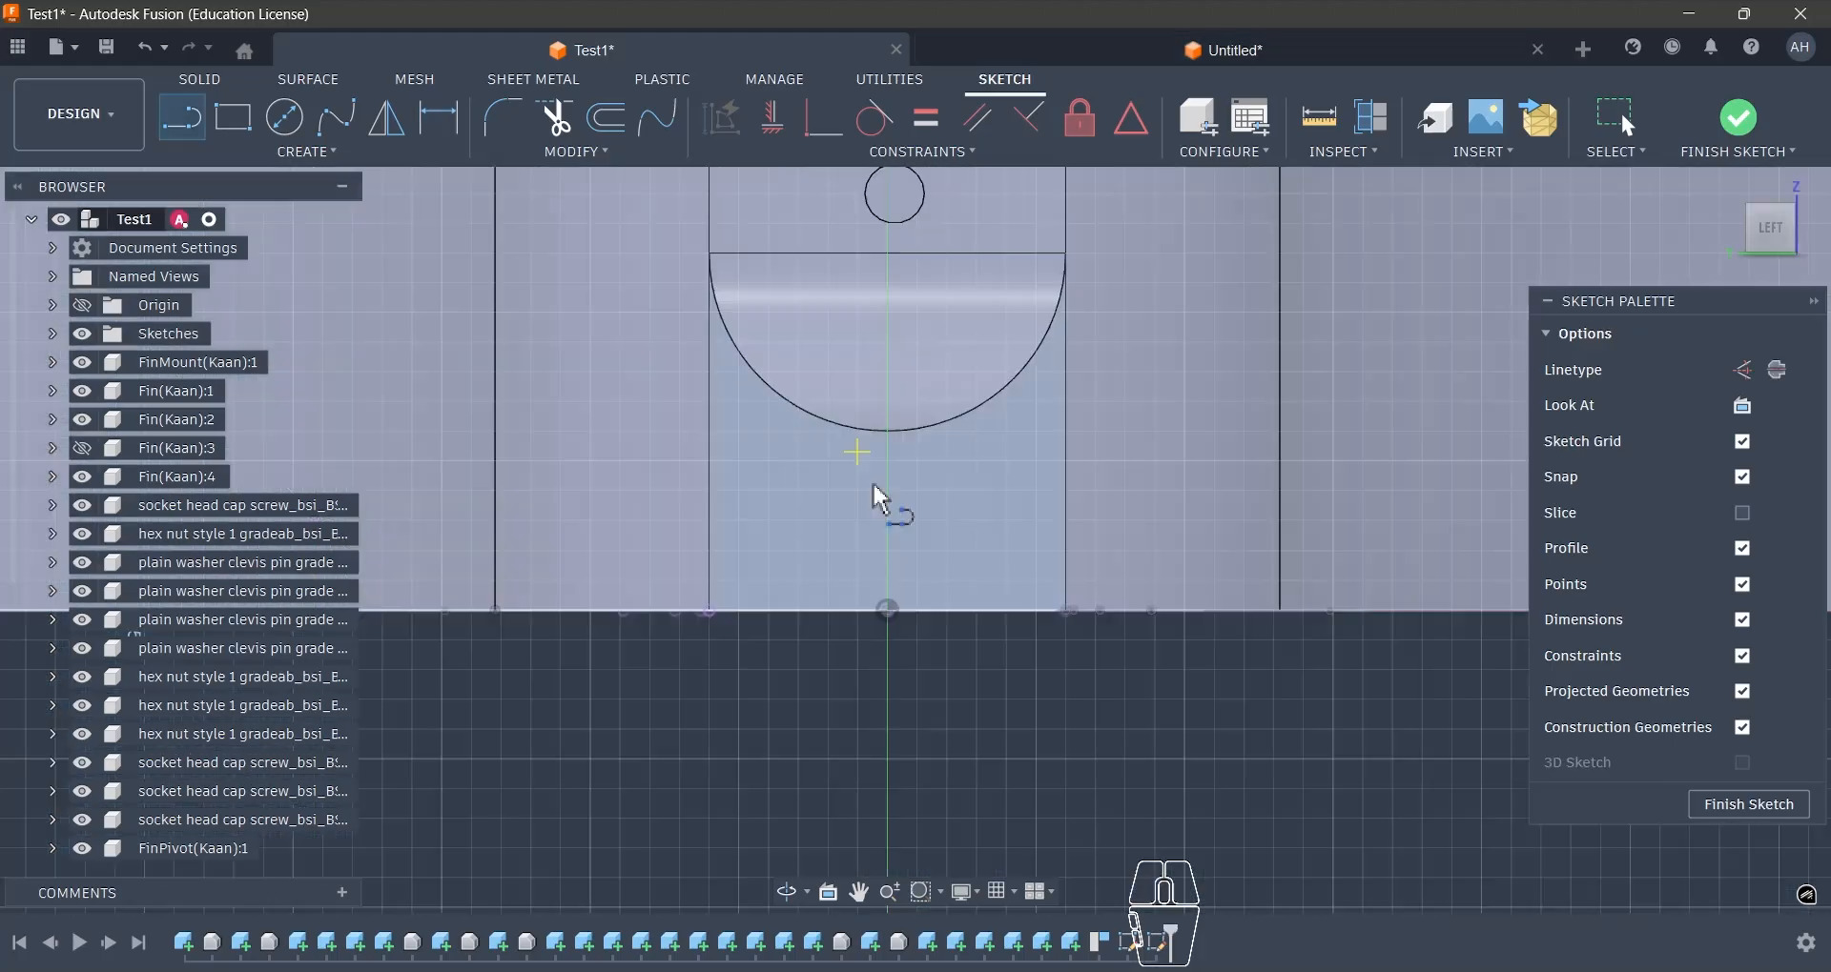
{"action": "left_click", "coordinate": [888, 608]}
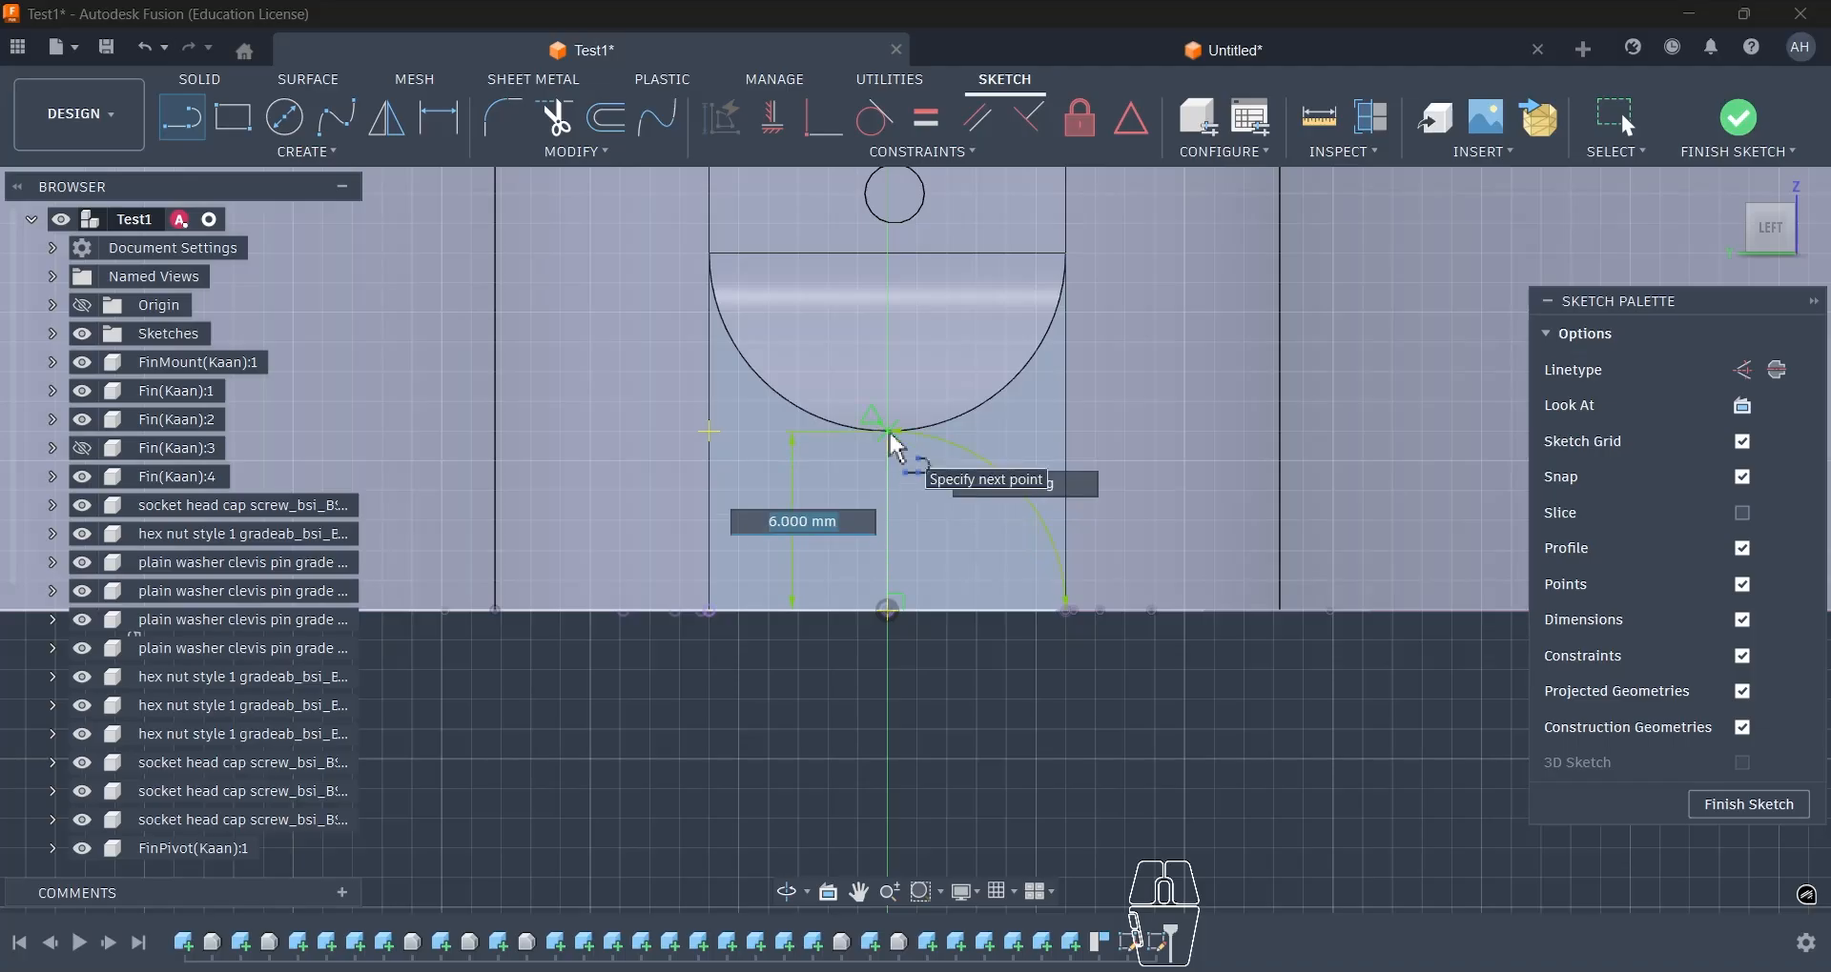
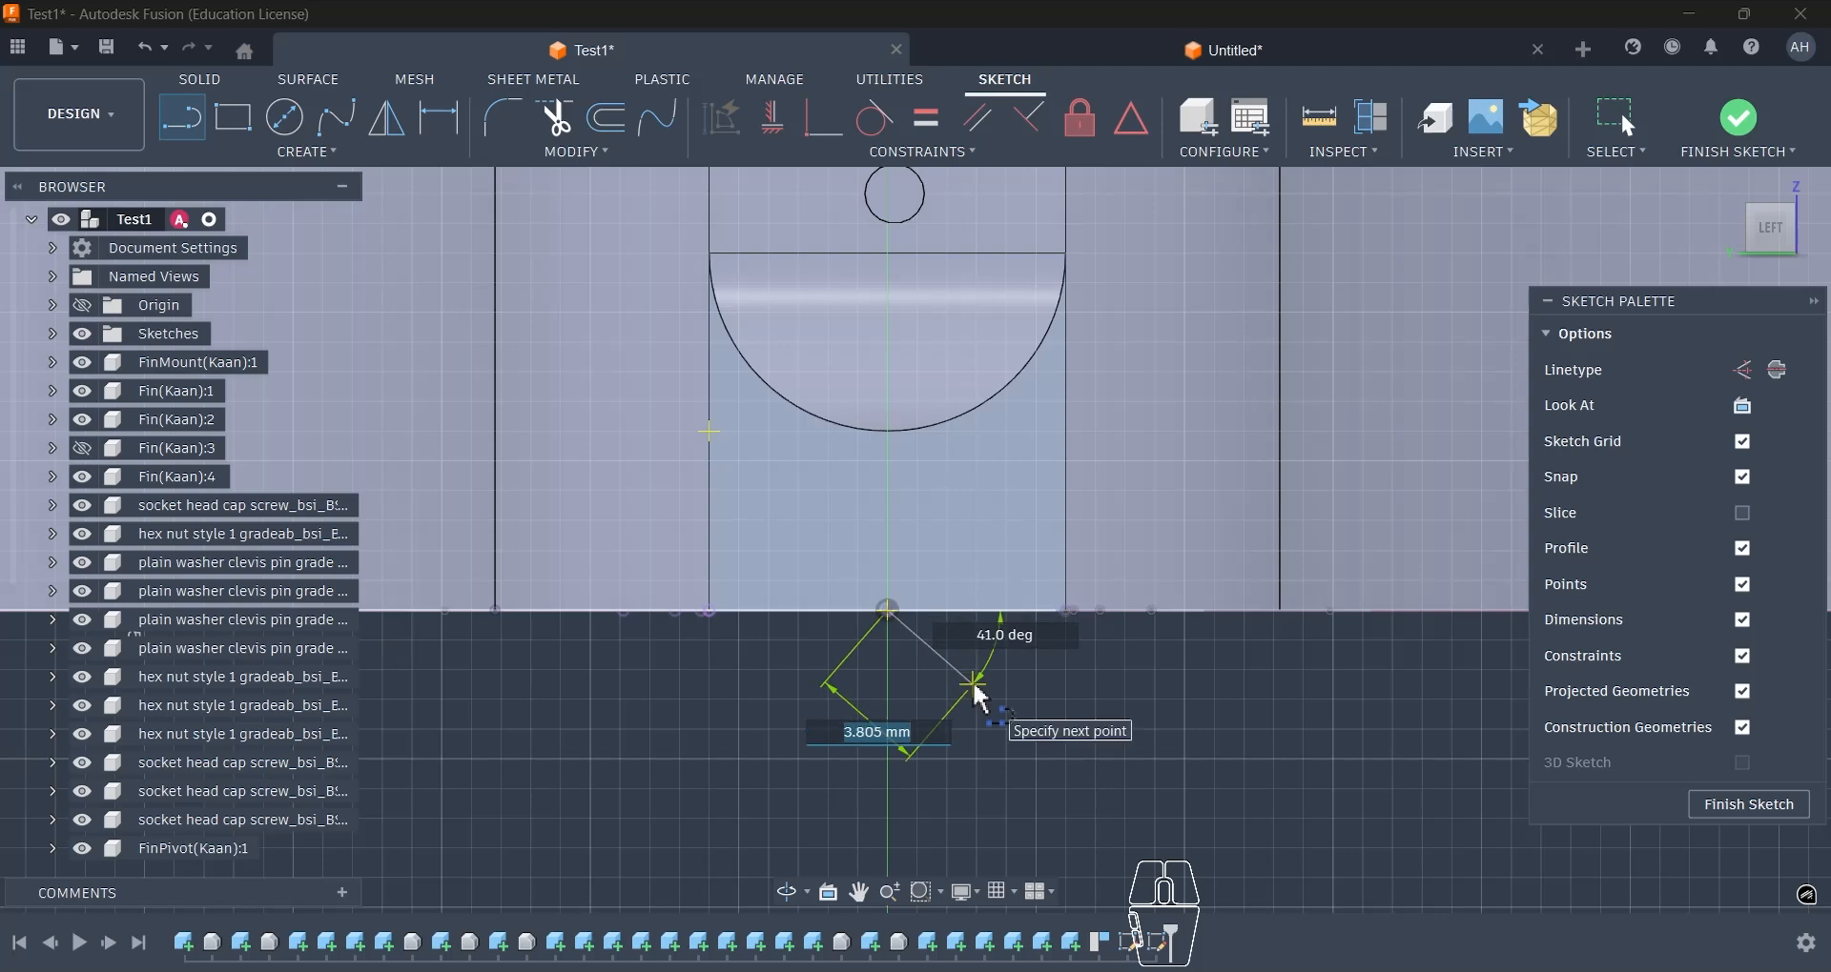
- Cancel the unfinished line, undo the last sketched line and finish the side-view sketch
{"action": "key", "text": "Escape"}
{"action": "key", "text": "ctrl+z"}
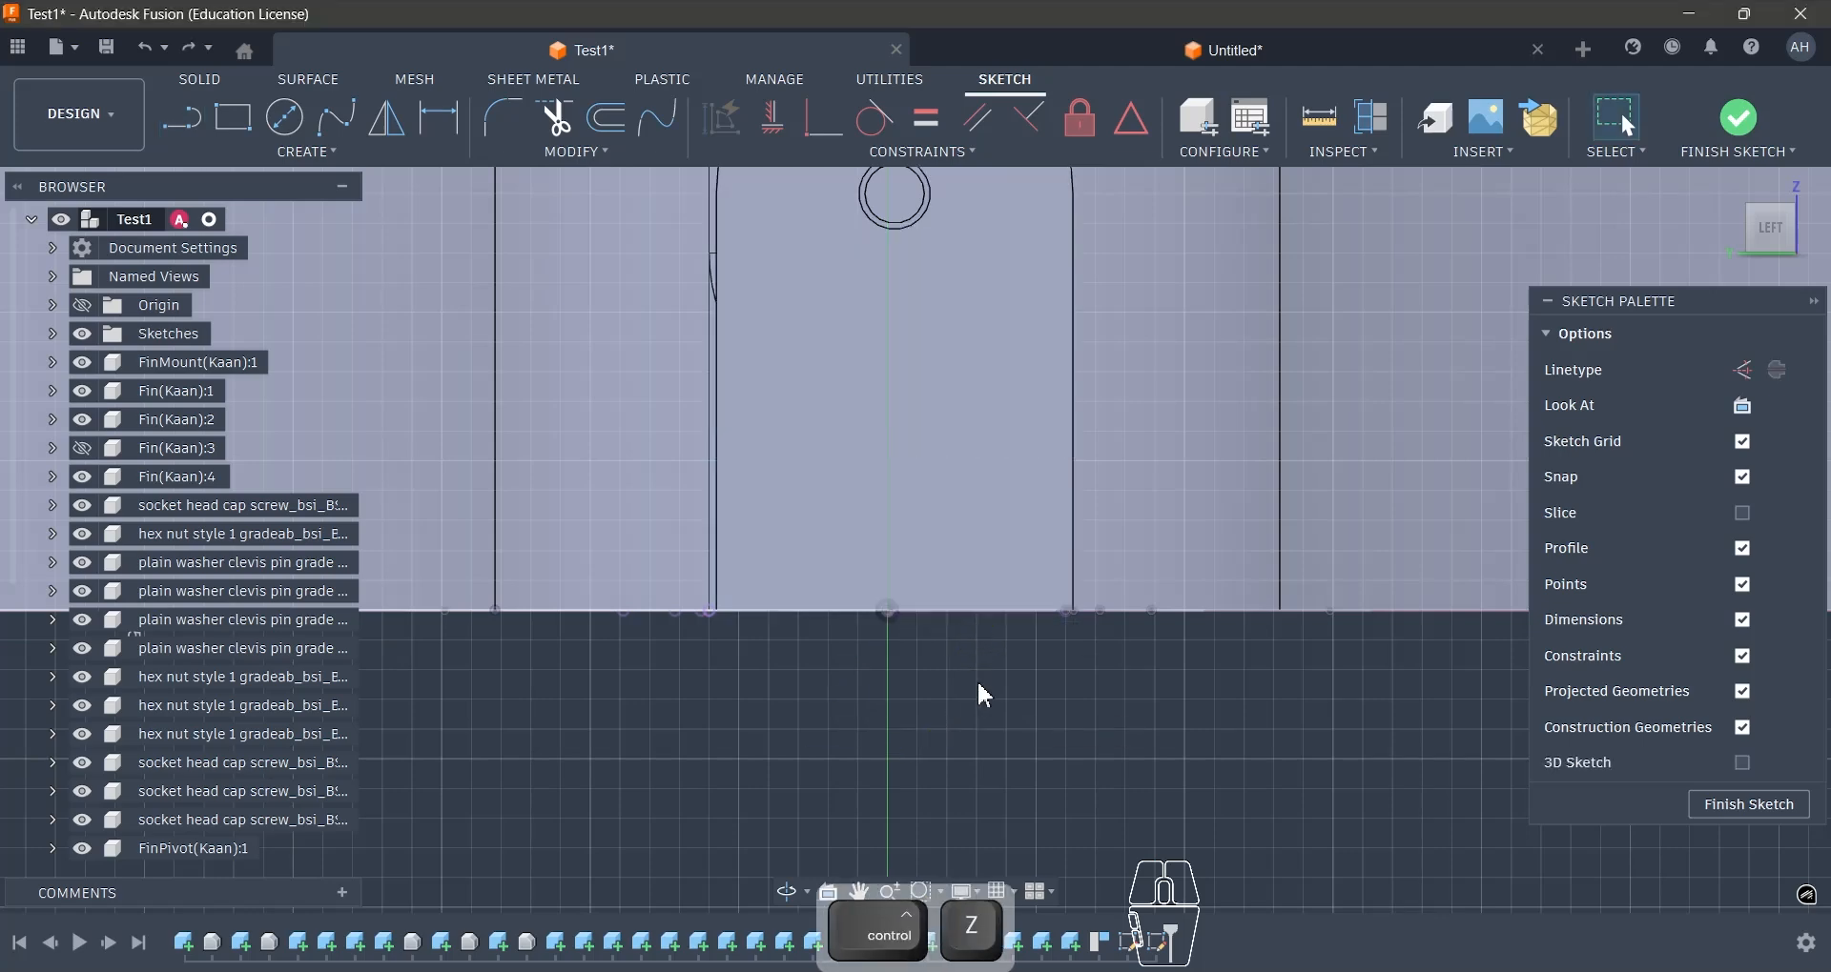
{"action": "left_click", "coordinate": [1739, 118]}
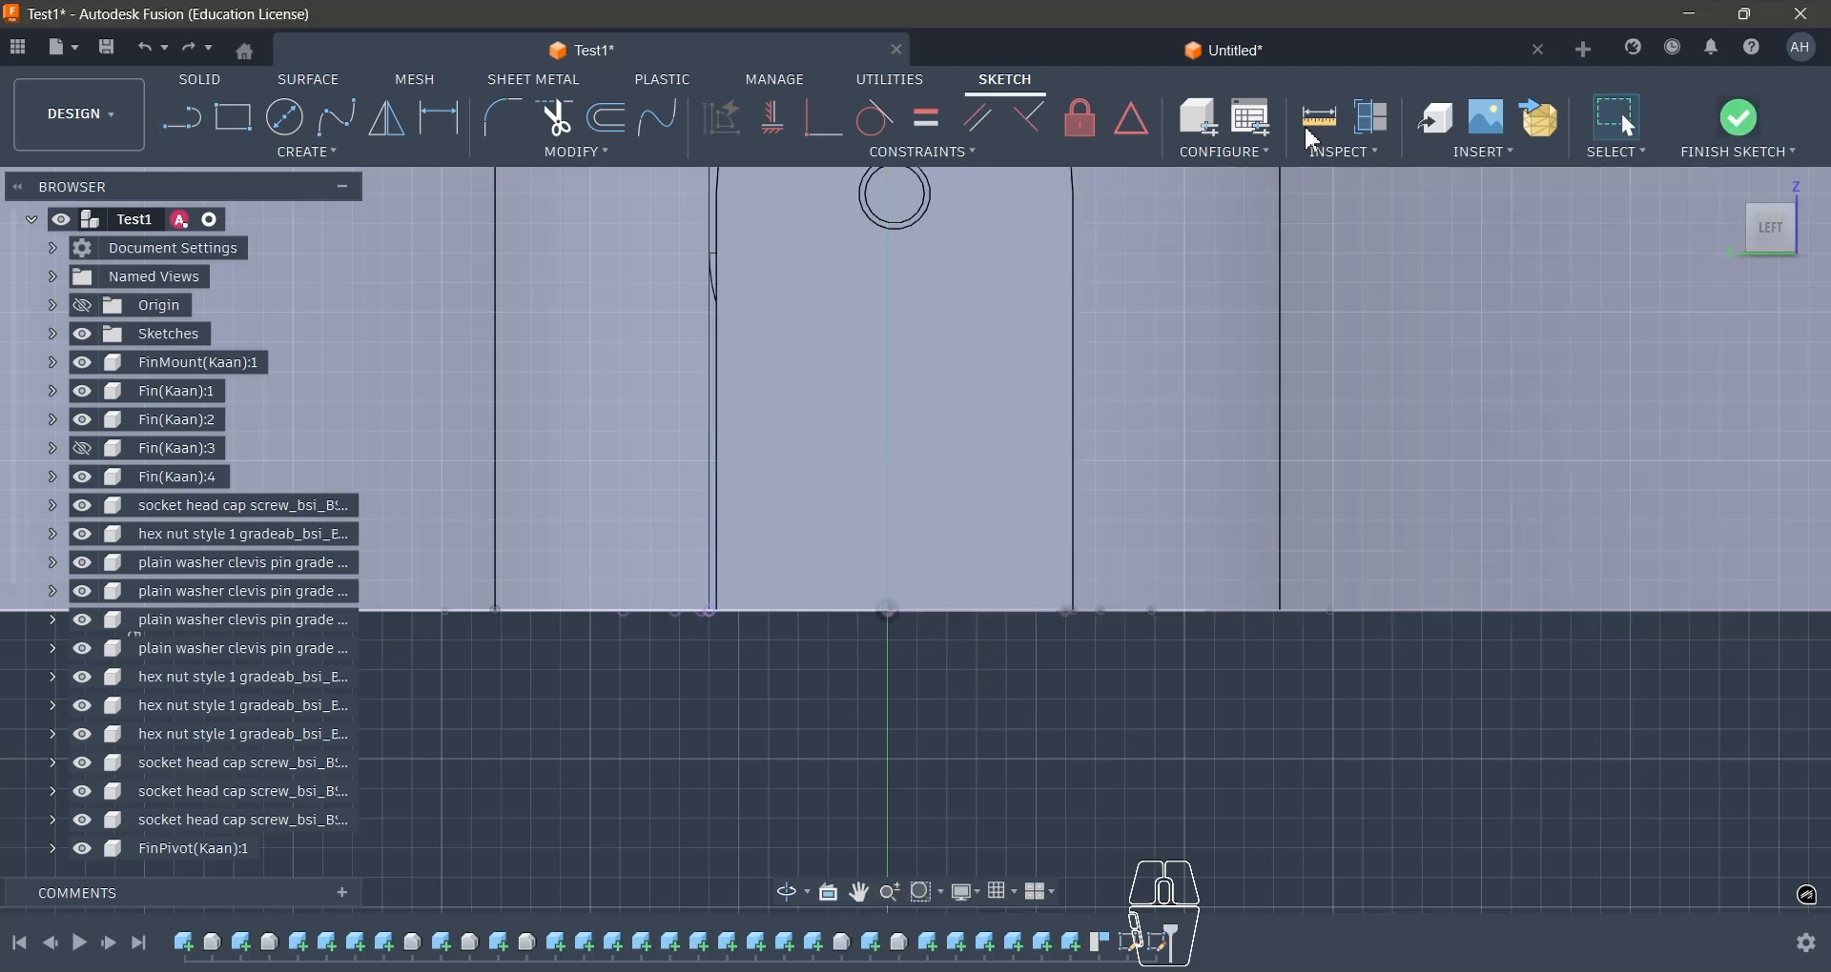
- Switch to the Centre Finscan document and start a new sketch on the body's top face
{"action": "left_click", "coordinate": [1163, 57]}
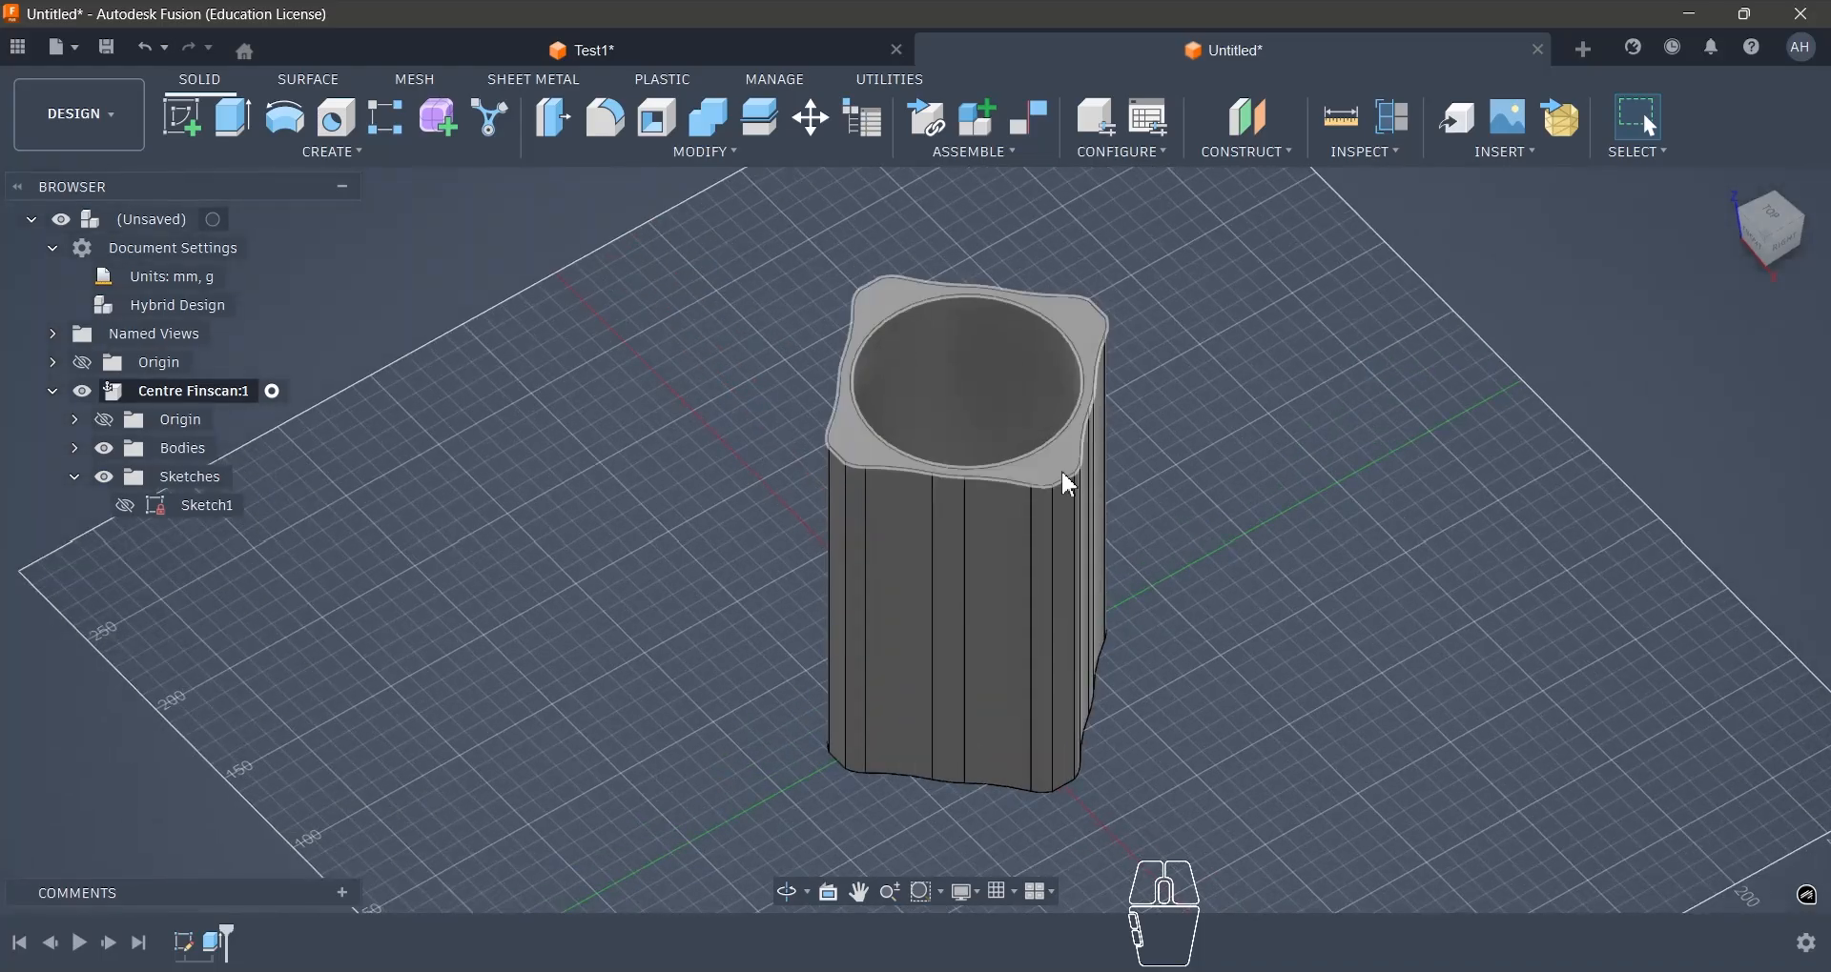
{"action": "left_click", "coordinate": [1068, 480]}
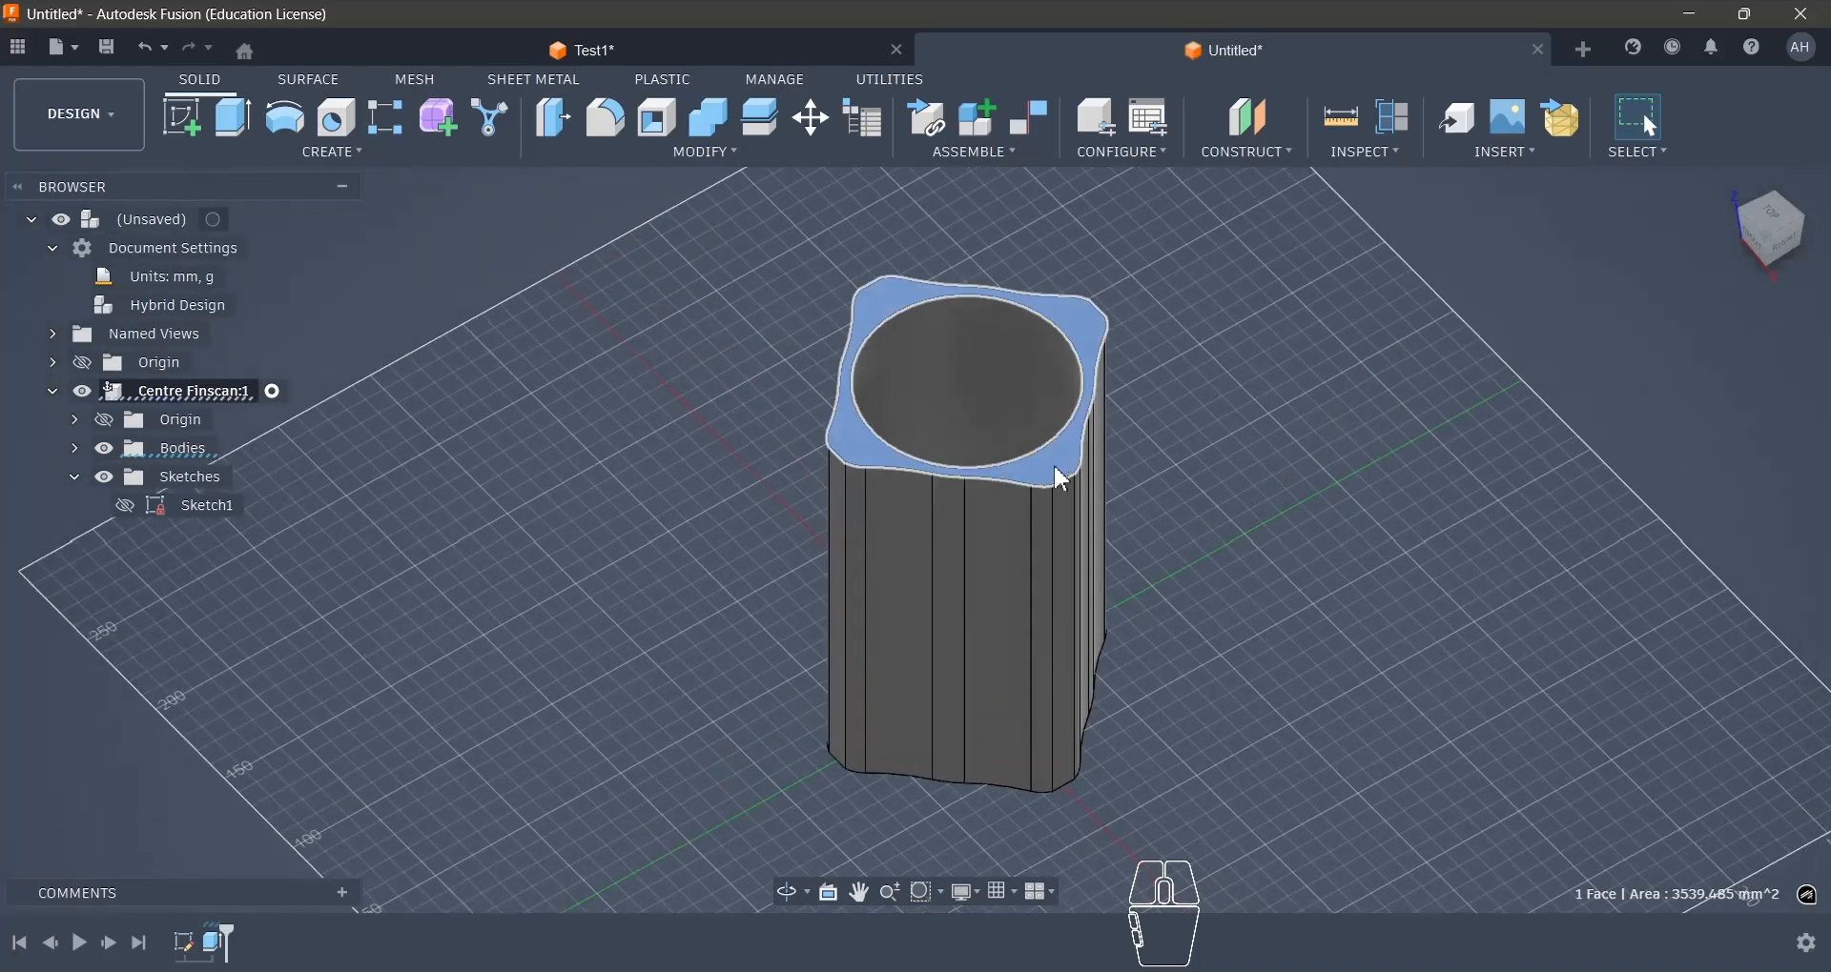
{"action": "left_click", "coordinate": [172, 137]}
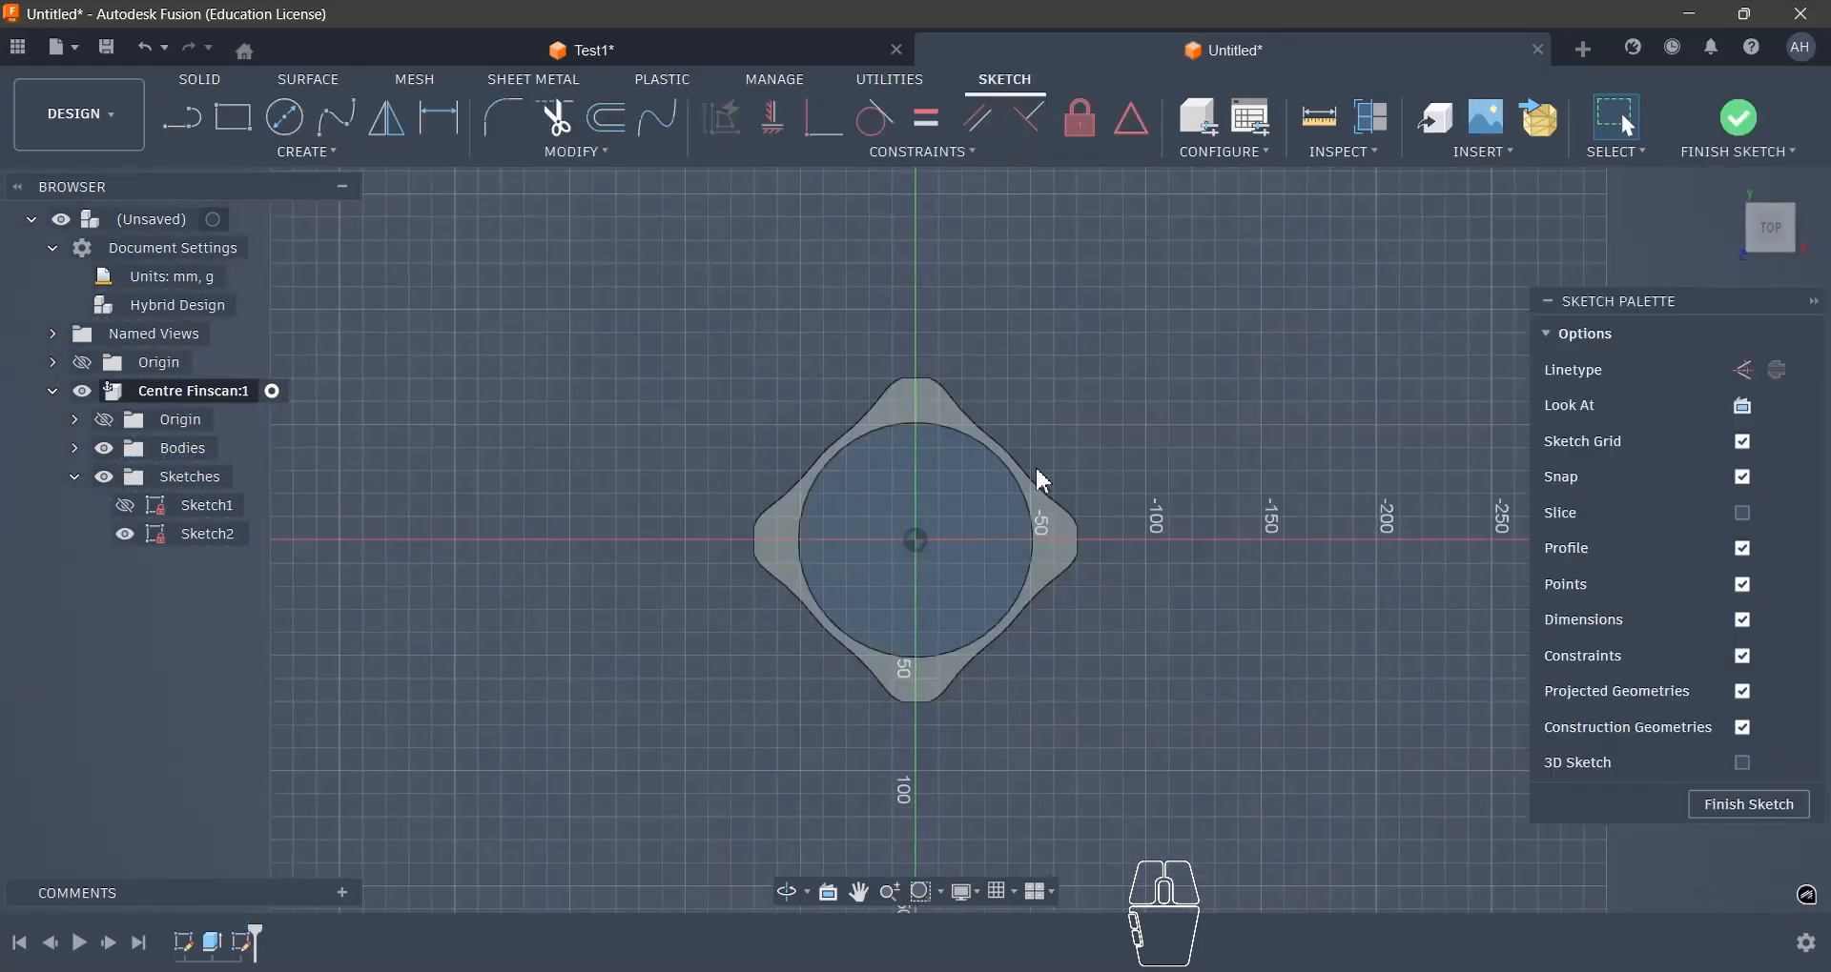
{"action": "scroll", "coordinate": [911, 391], "scroll_direction": "up", "scroll_amount": 6}
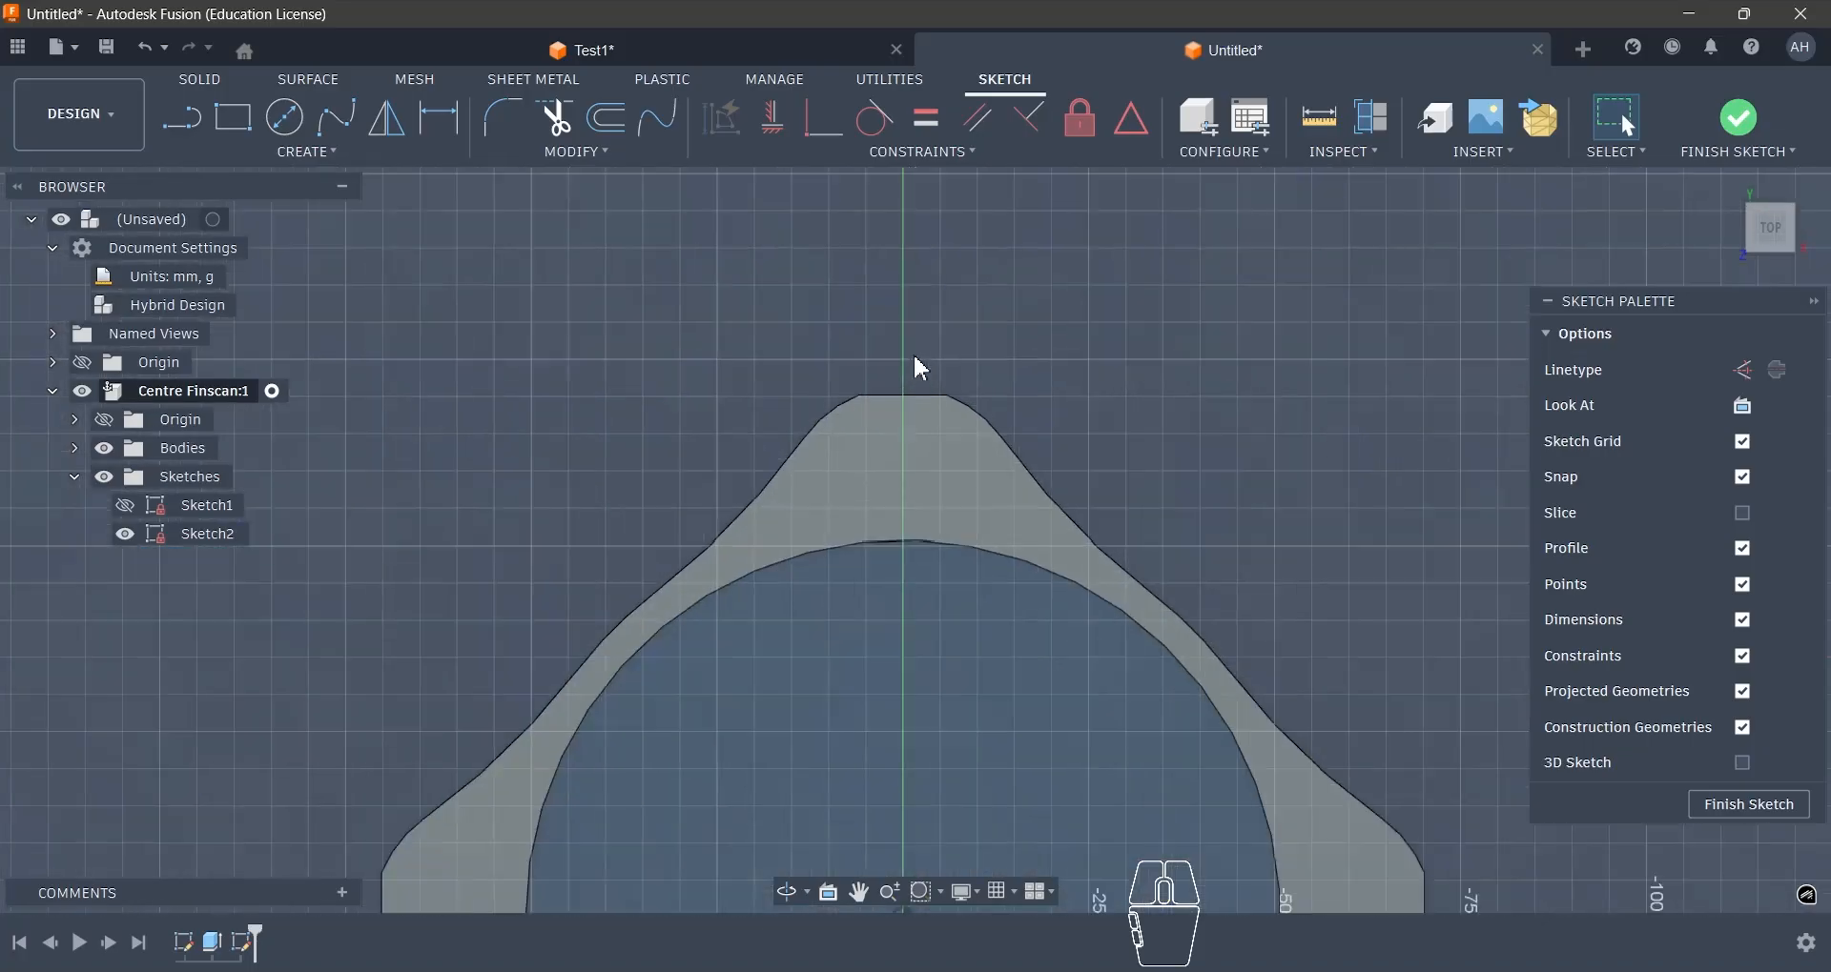
- Sketch a closed slot outline in one lobe, with a straight neck at the outer edge widening to a base about 22 mm wide
{"action": "left_click", "coordinate": [185, 124]}
{"action": "scroll", "coordinate": [820, 420], "scroll_direction": "up", "scroll_amount": 2}
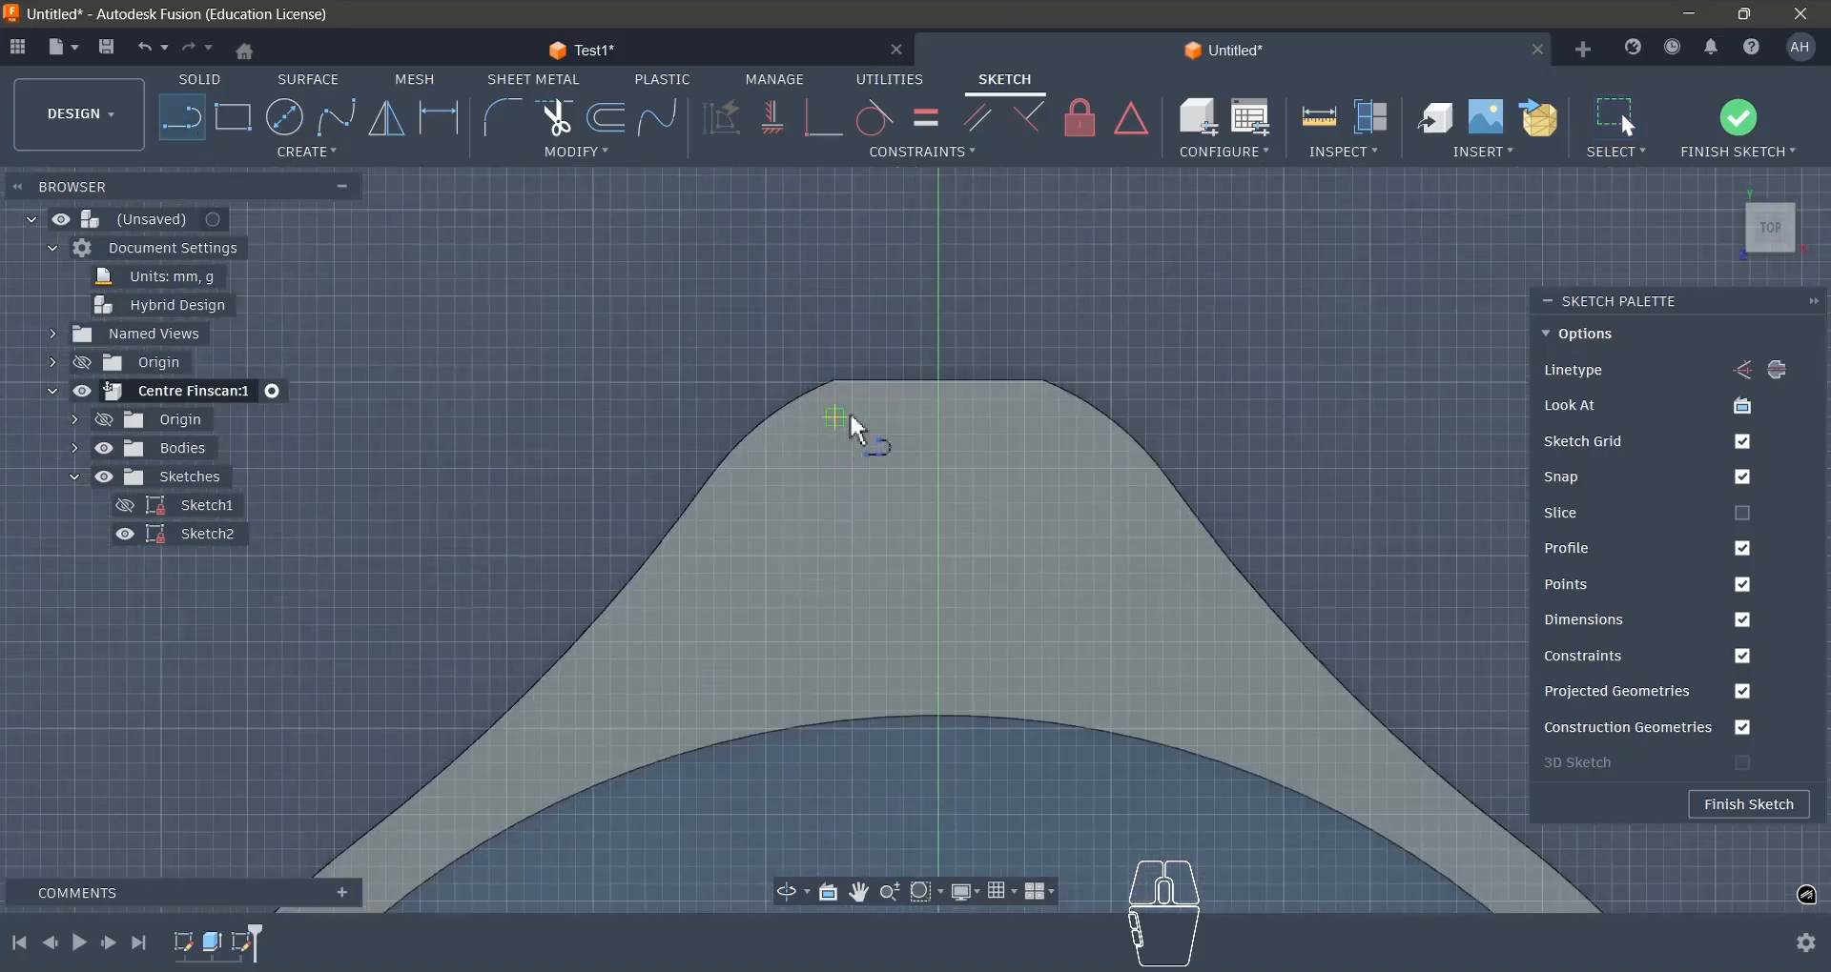
{"action": "left_click", "coordinate": [859, 381]}
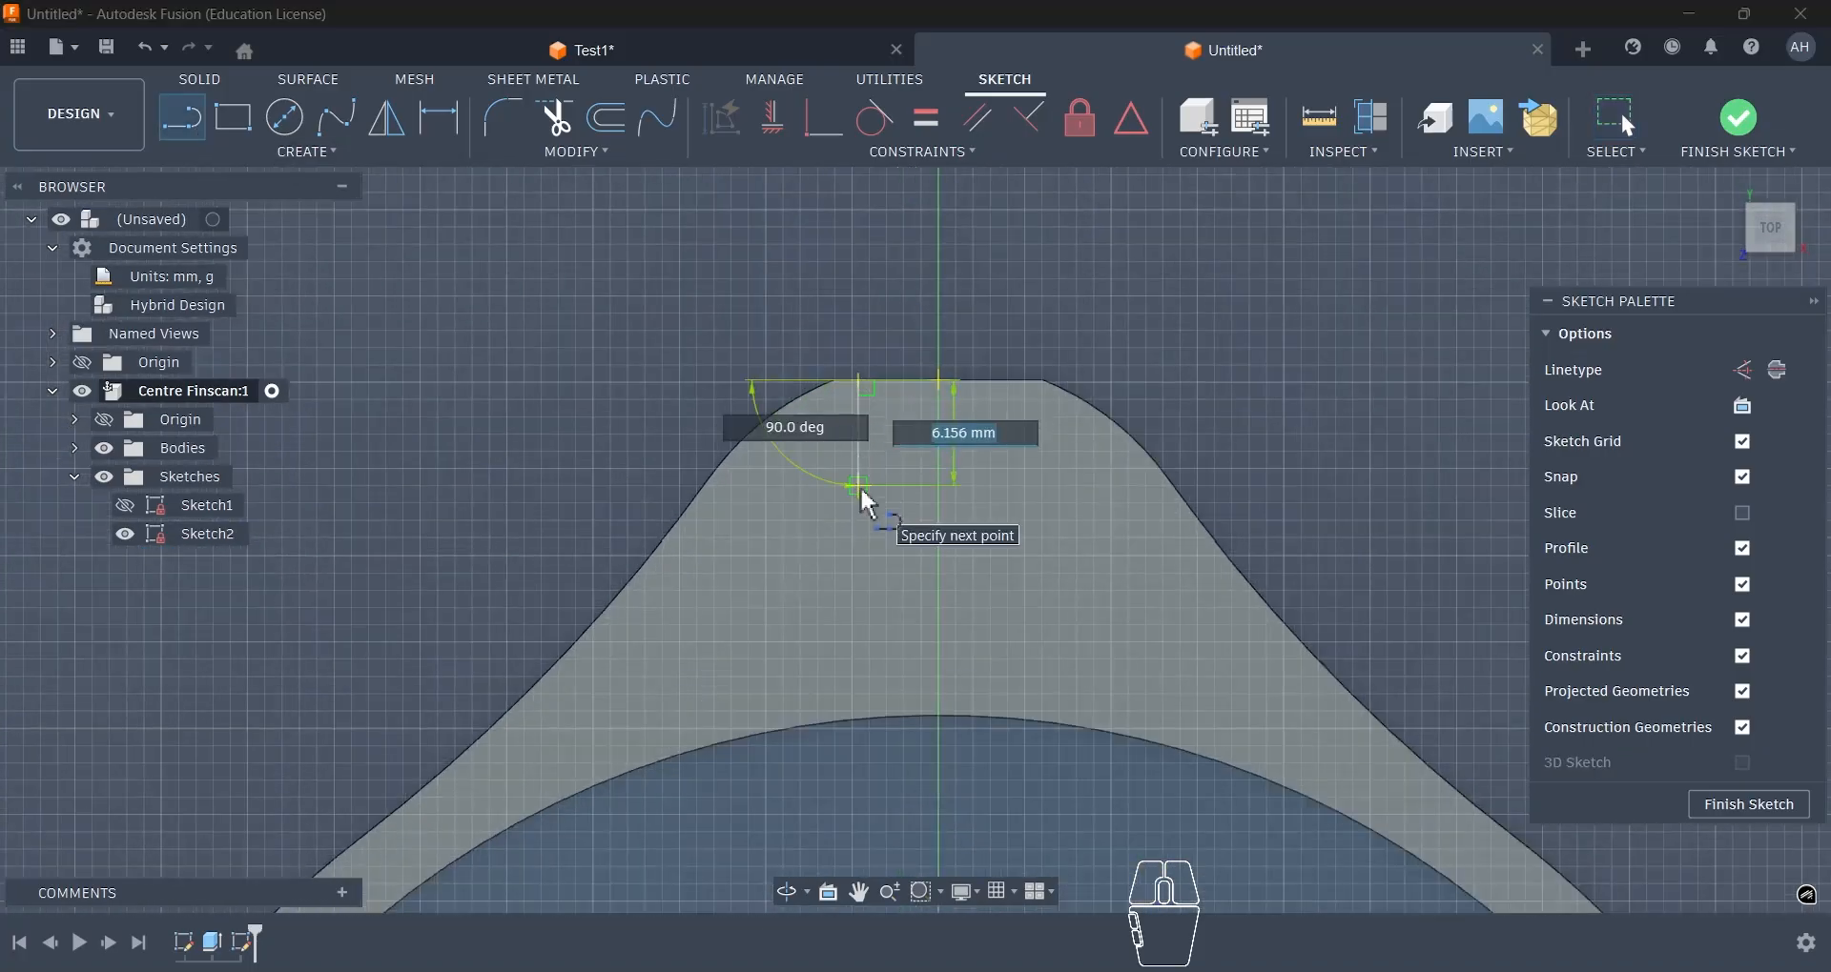
{"action": "left_click", "coordinate": [859, 486]}
{"action": "left_click", "coordinate": [732, 643]}
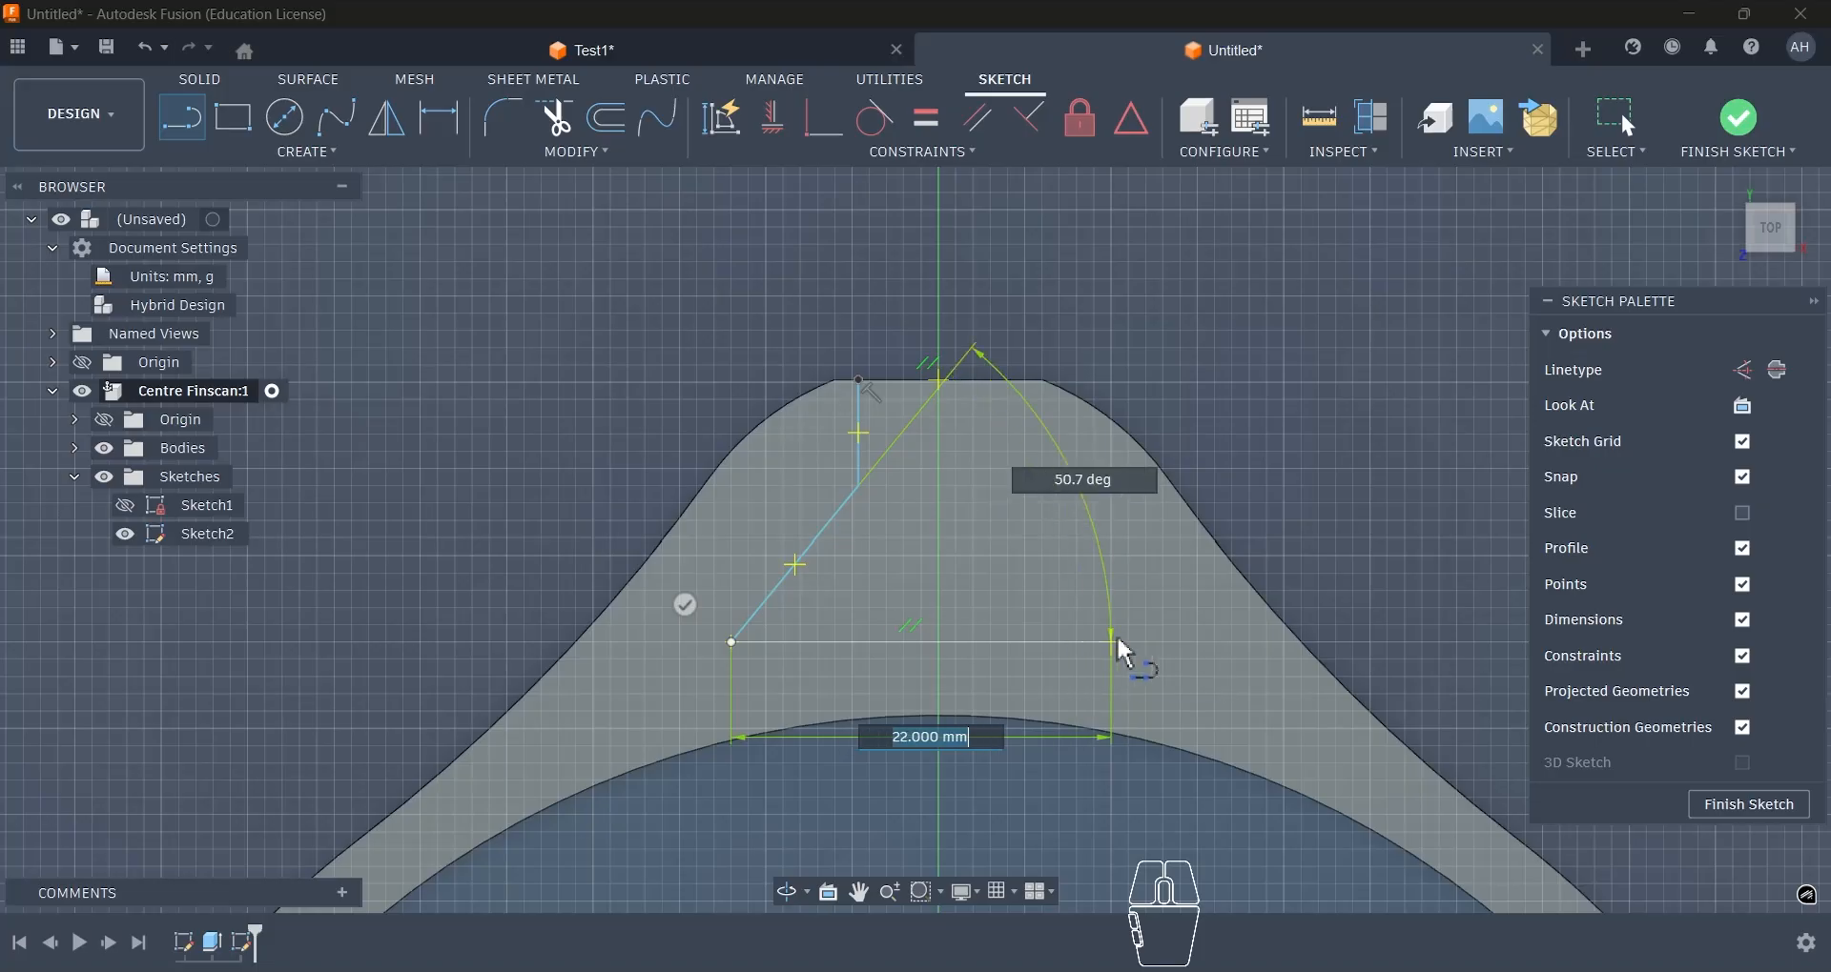
{"action": "left_click", "coordinate": [1113, 642]}
{"action": "left_click", "coordinate": [1009, 487]}
{"action": "left_click", "coordinate": [1009, 382]}
{"action": "left_click", "coordinate": [859, 381]}
{"action": "key", "text": "Escape"}
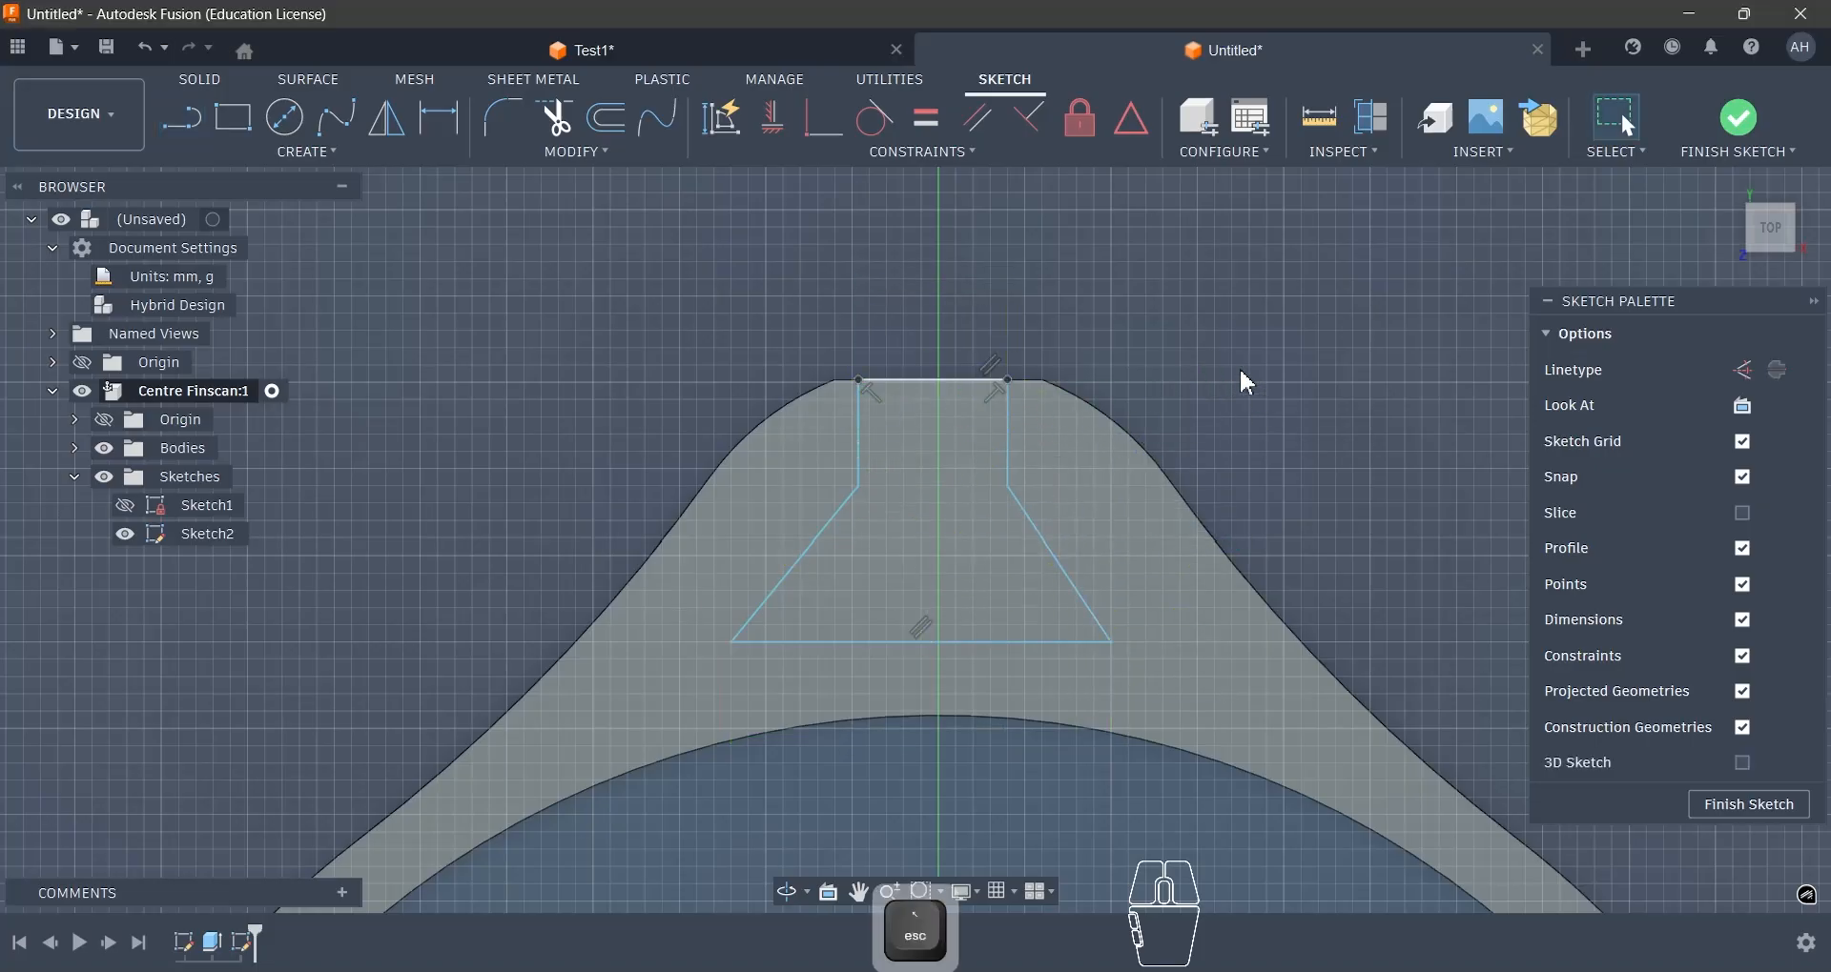
- Draw a line from the slot base's midpoint to the origin, make it a construction line and constrain it vertical
{"action": "scroll", "coordinate": [962, 377], "scroll_direction": "down", "scroll_amount": 6}
{"action": "scroll", "coordinate": [971, 372], "scroll_direction": "up", "scroll_amount": 1}
{"action": "middle_click_drag", "start_coordinate": [971, 372], "coordinate": [1003, 229]}
{"action": "key", "text": "l"}
{"action": "left_click", "coordinate": [971, 342]}
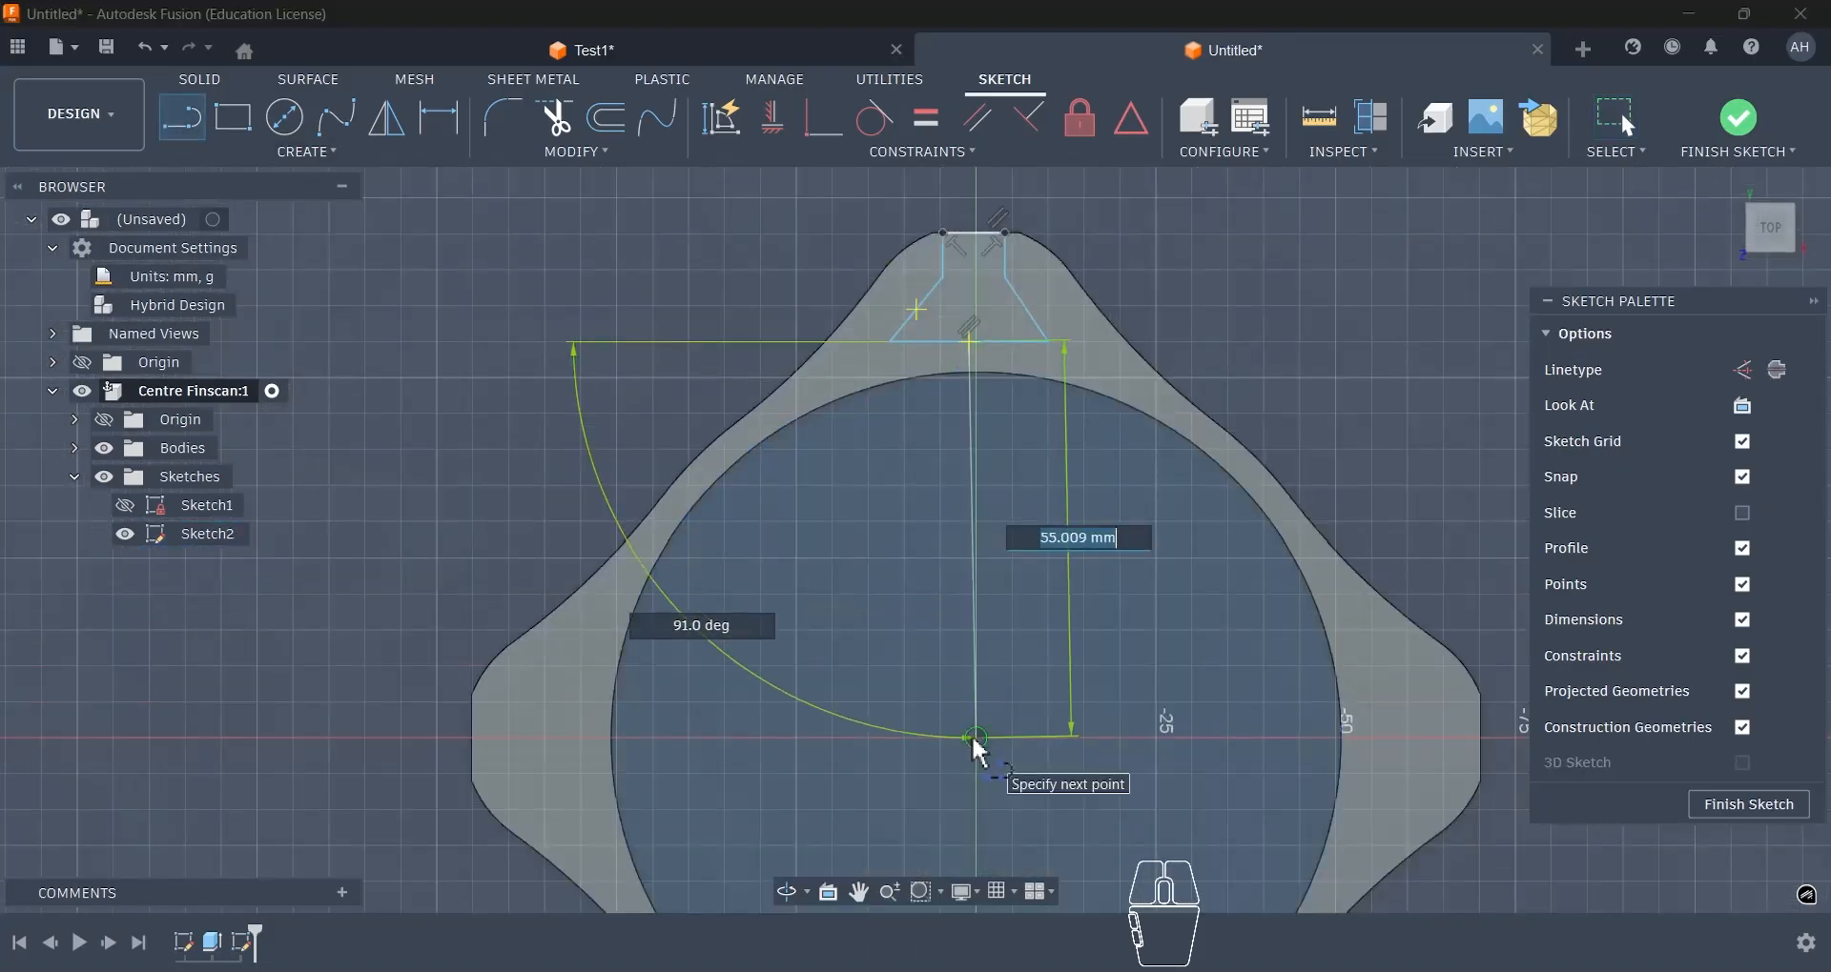
{"action": "left_click", "coordinate": [976, 737]}
{"action": "key", "text": "Escape"}
{"action": "left_click", "coordinate": [982, 479]}
{"action": "key", "text": "Escape"}
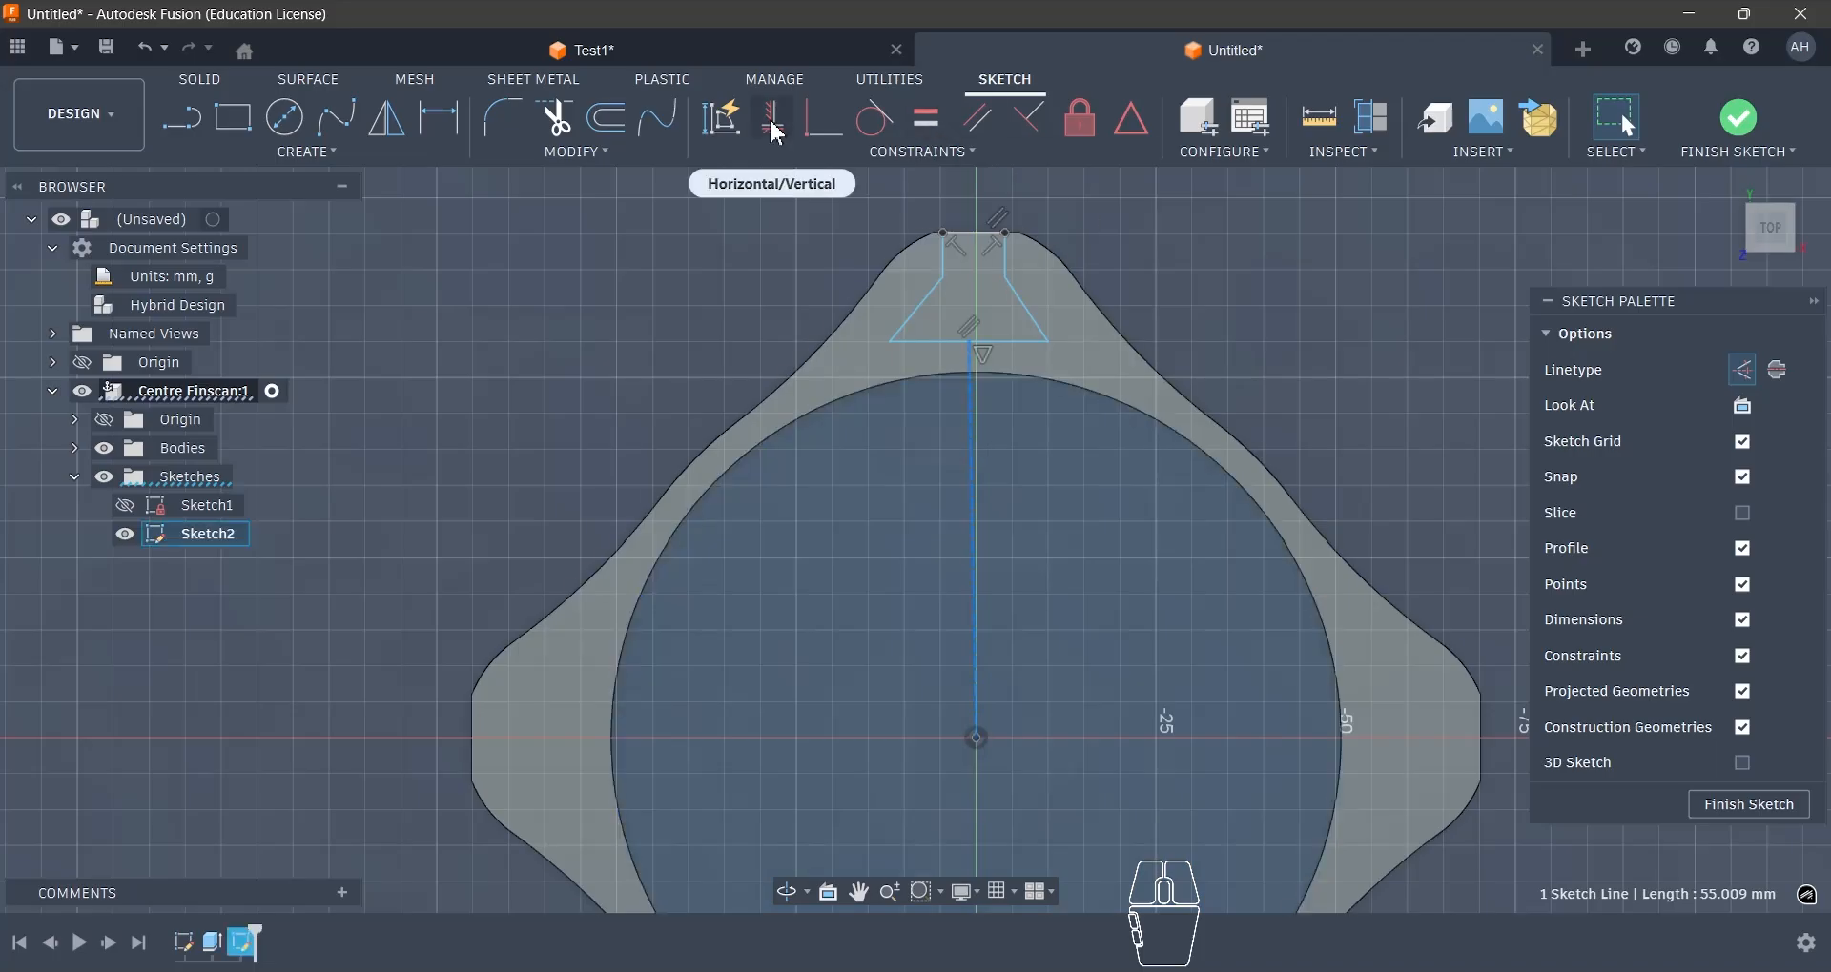
- Dimension the angle between the slot's slanted side and its base as 60 degrees
{"action": "scroll", "coordinate": [977, 244], "scroll_direction": "up", "scroll_amount": 5}
{"action": "left_click_drag", "start_coordinate": [925, 265], "coordinate": [718, 523]}
{"action": "key", "text": "d"}
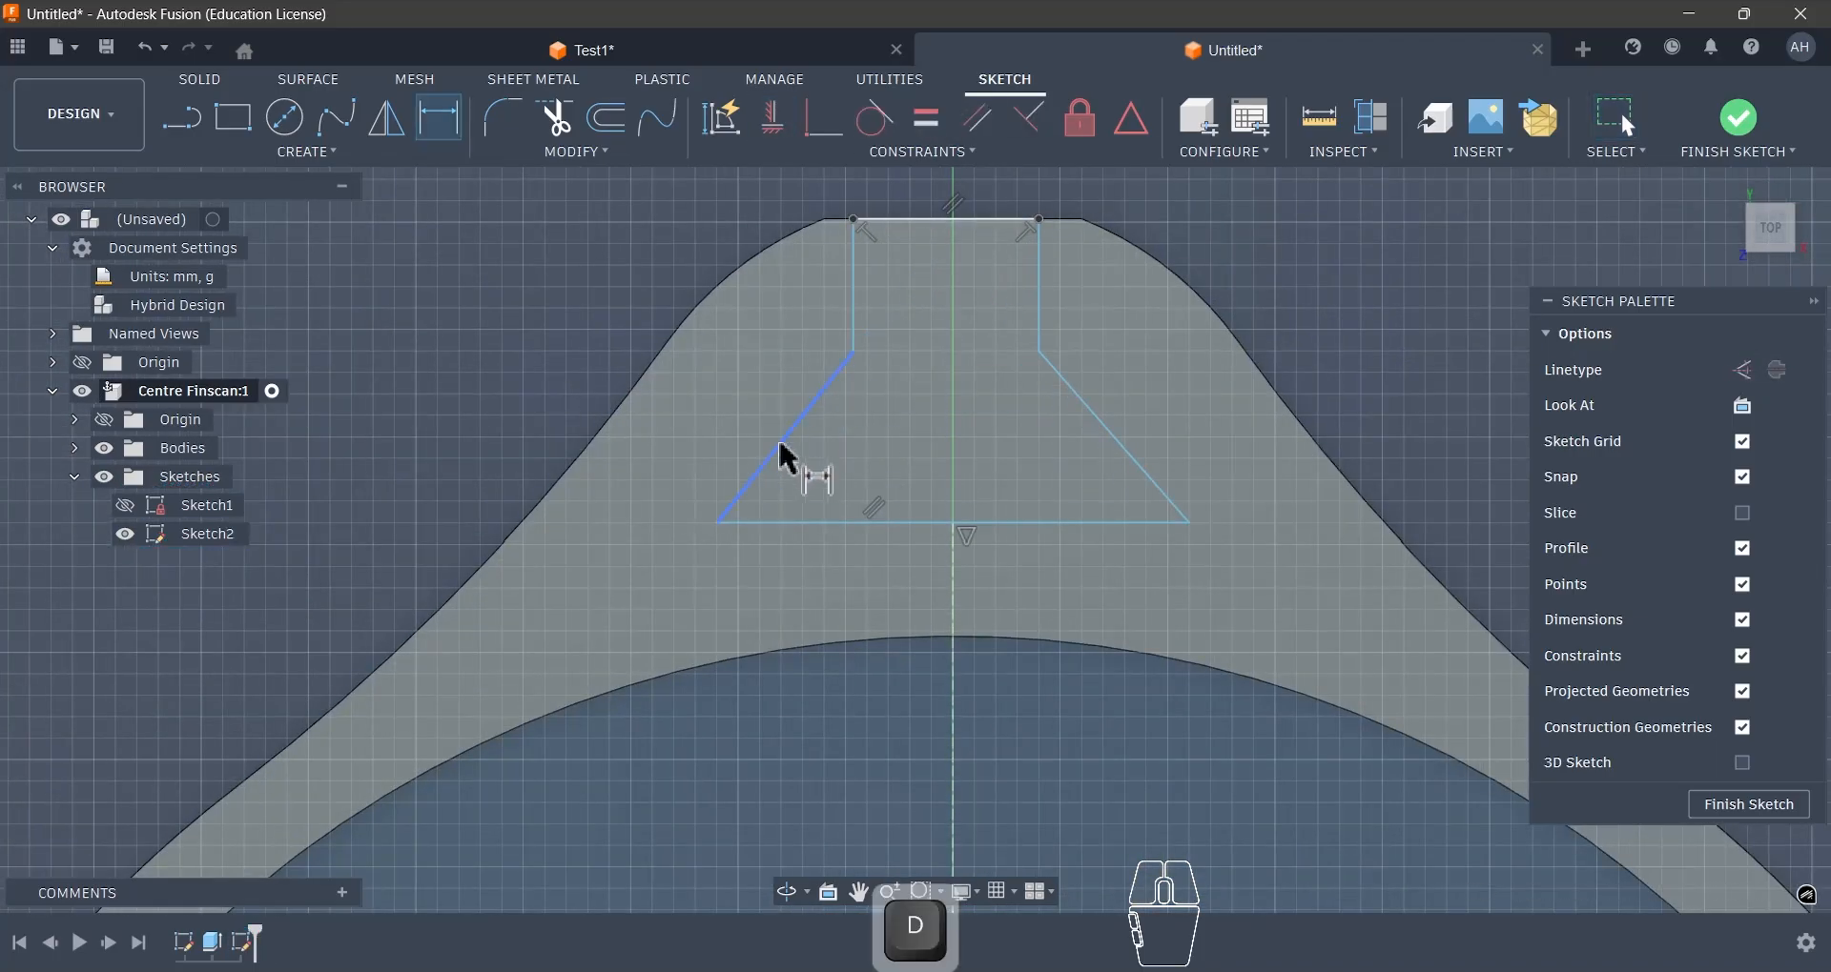
{"action": "left_click", "coordinate": [781, 442]}
{"action": "left_click", "coordinate": [808, 523]}
{"action": "left_click", "coordinate": [820, 486]}
{"action": "type", "text": "60"}
{"action": "key", "text": "Return"}
- Dimension the vertical construction line from the origin to the slot's base as 55 mm
{"action": "left_click", "coordinate": [901, 522]}
{"action": "key", "text": "d"}
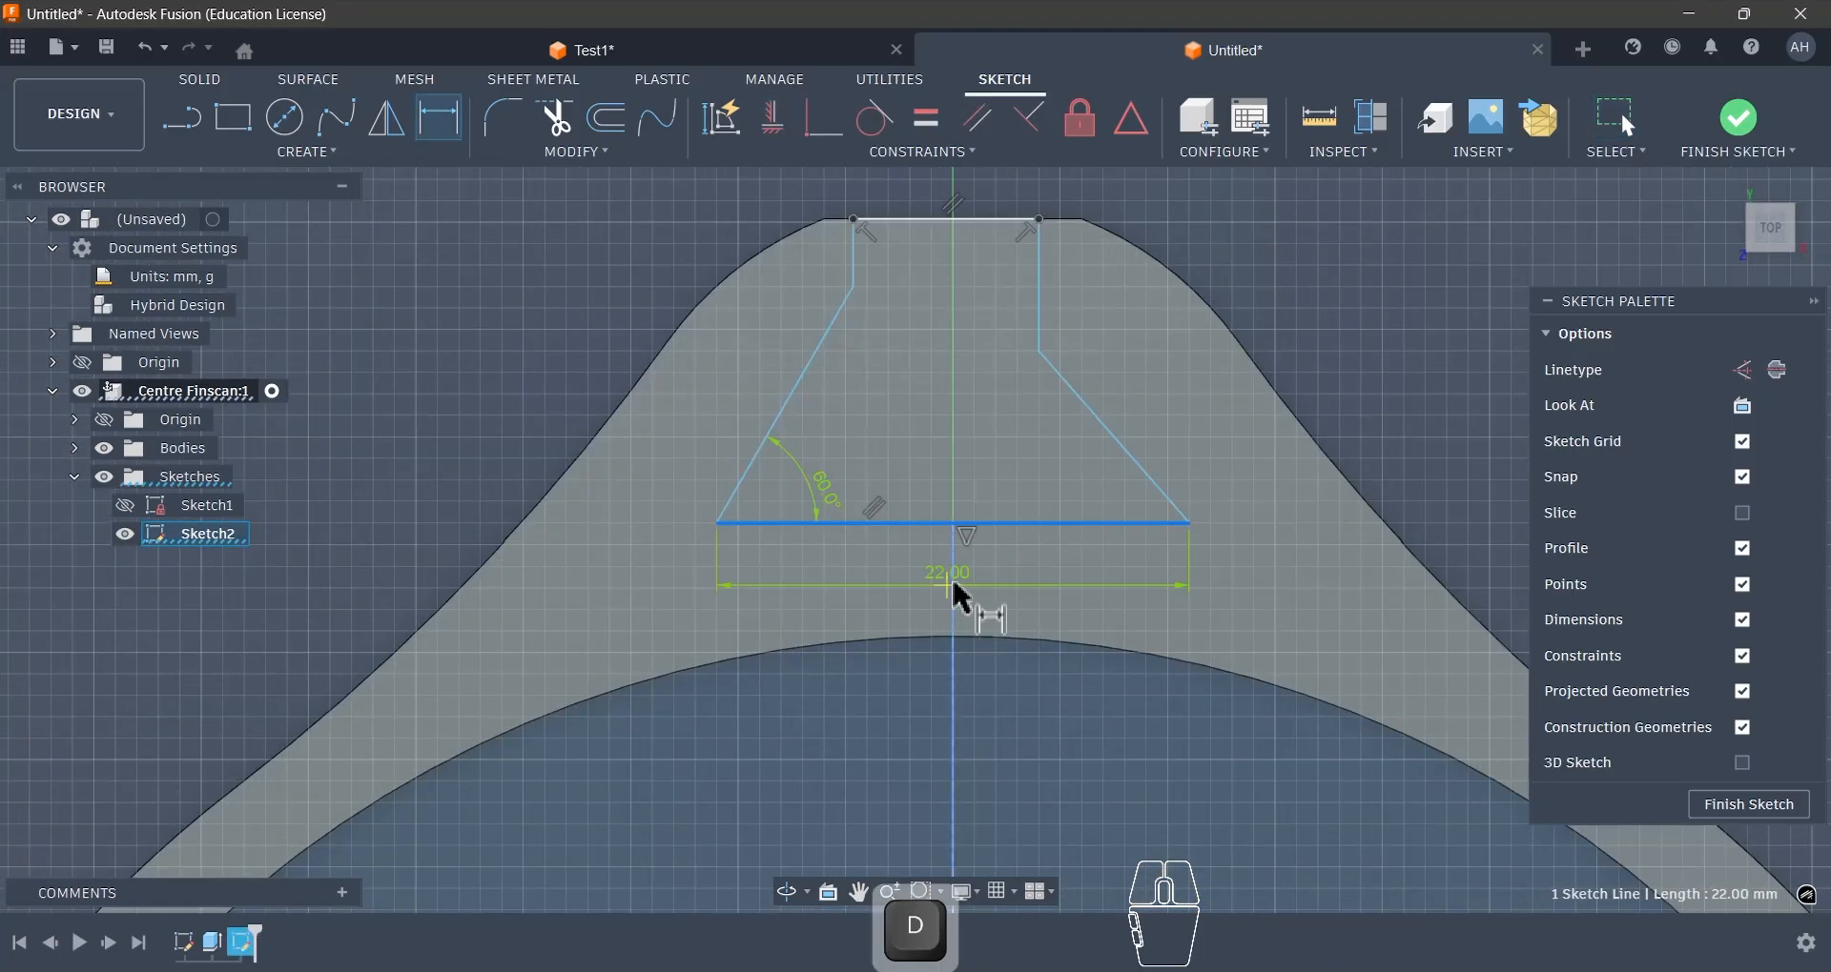
{"action": "left_click", "coordinate": [955, 600]}
{"action": "key", "text": "d"}
{"action": "left_click", "coordinate": [954, 593]}
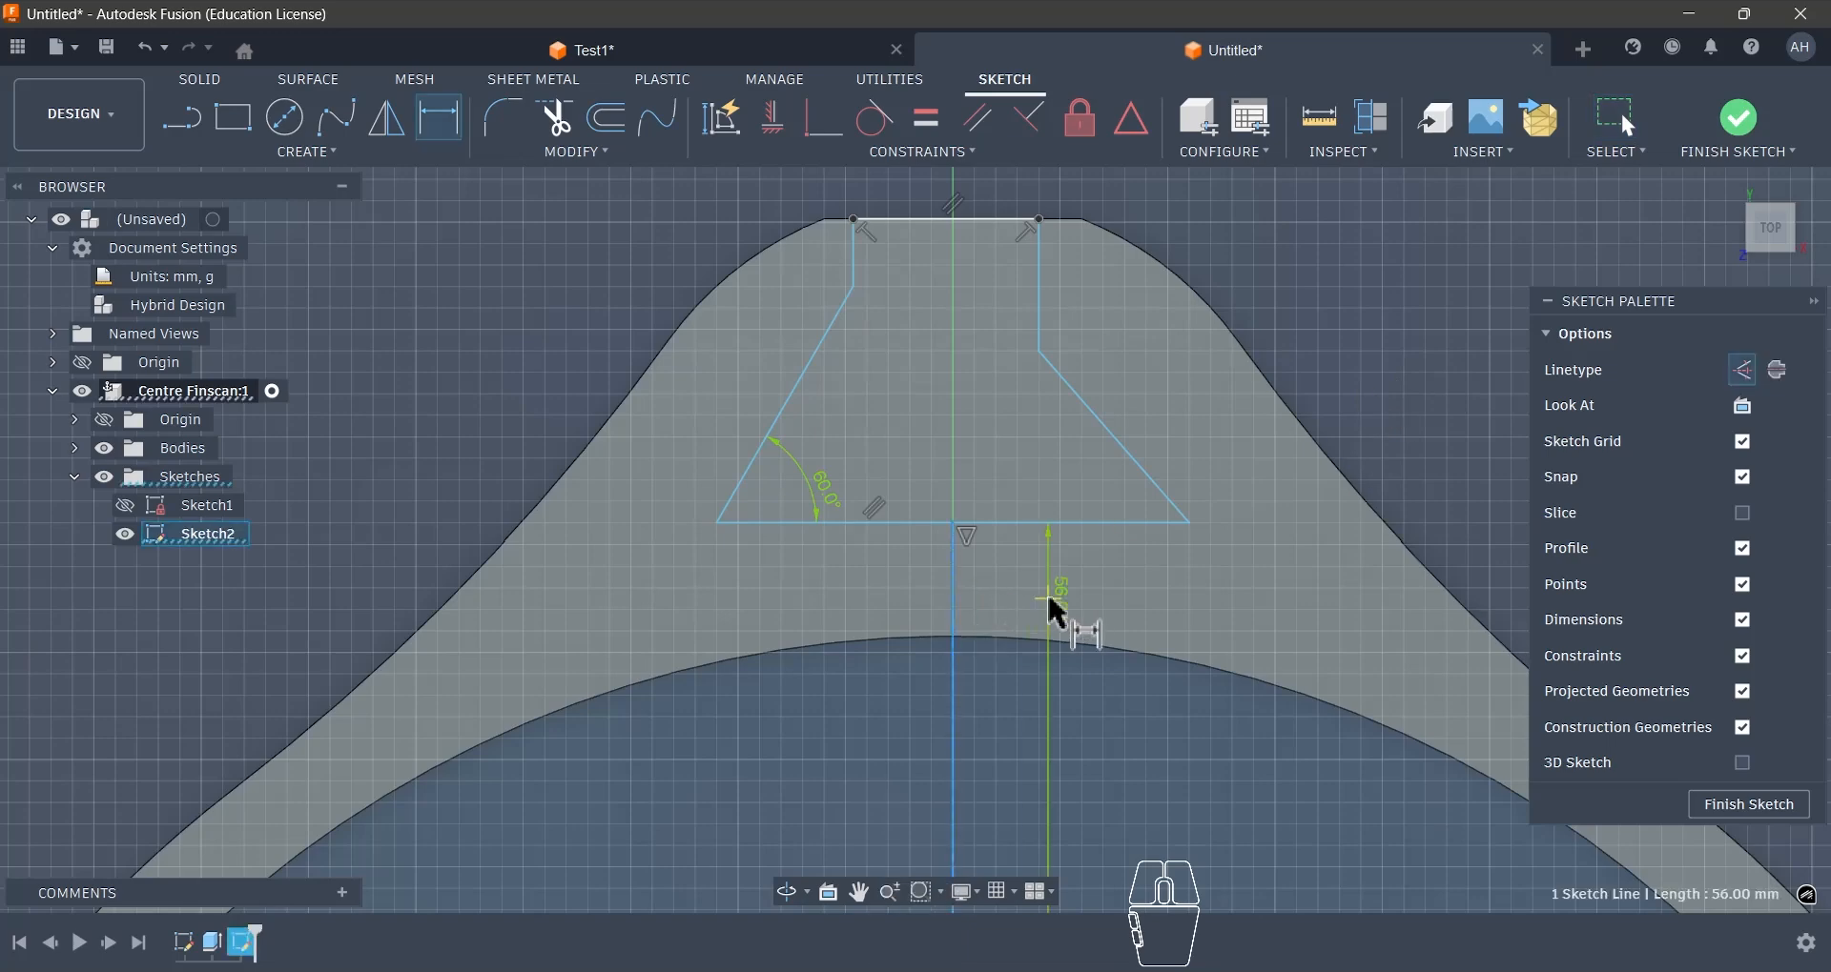
{"action": "left_click", "coordinate": [1048, 598]}
{"action": "type", "text": "55"}
{"action": "key", "text": "Return"}
- Dimension the height from the slot's base to the junction of the slanted side and neck as 8 mm
{"action": "left_click", "coordinate": [853, 291]}
{"action": "left_click", "coordinate": [866, 543]}
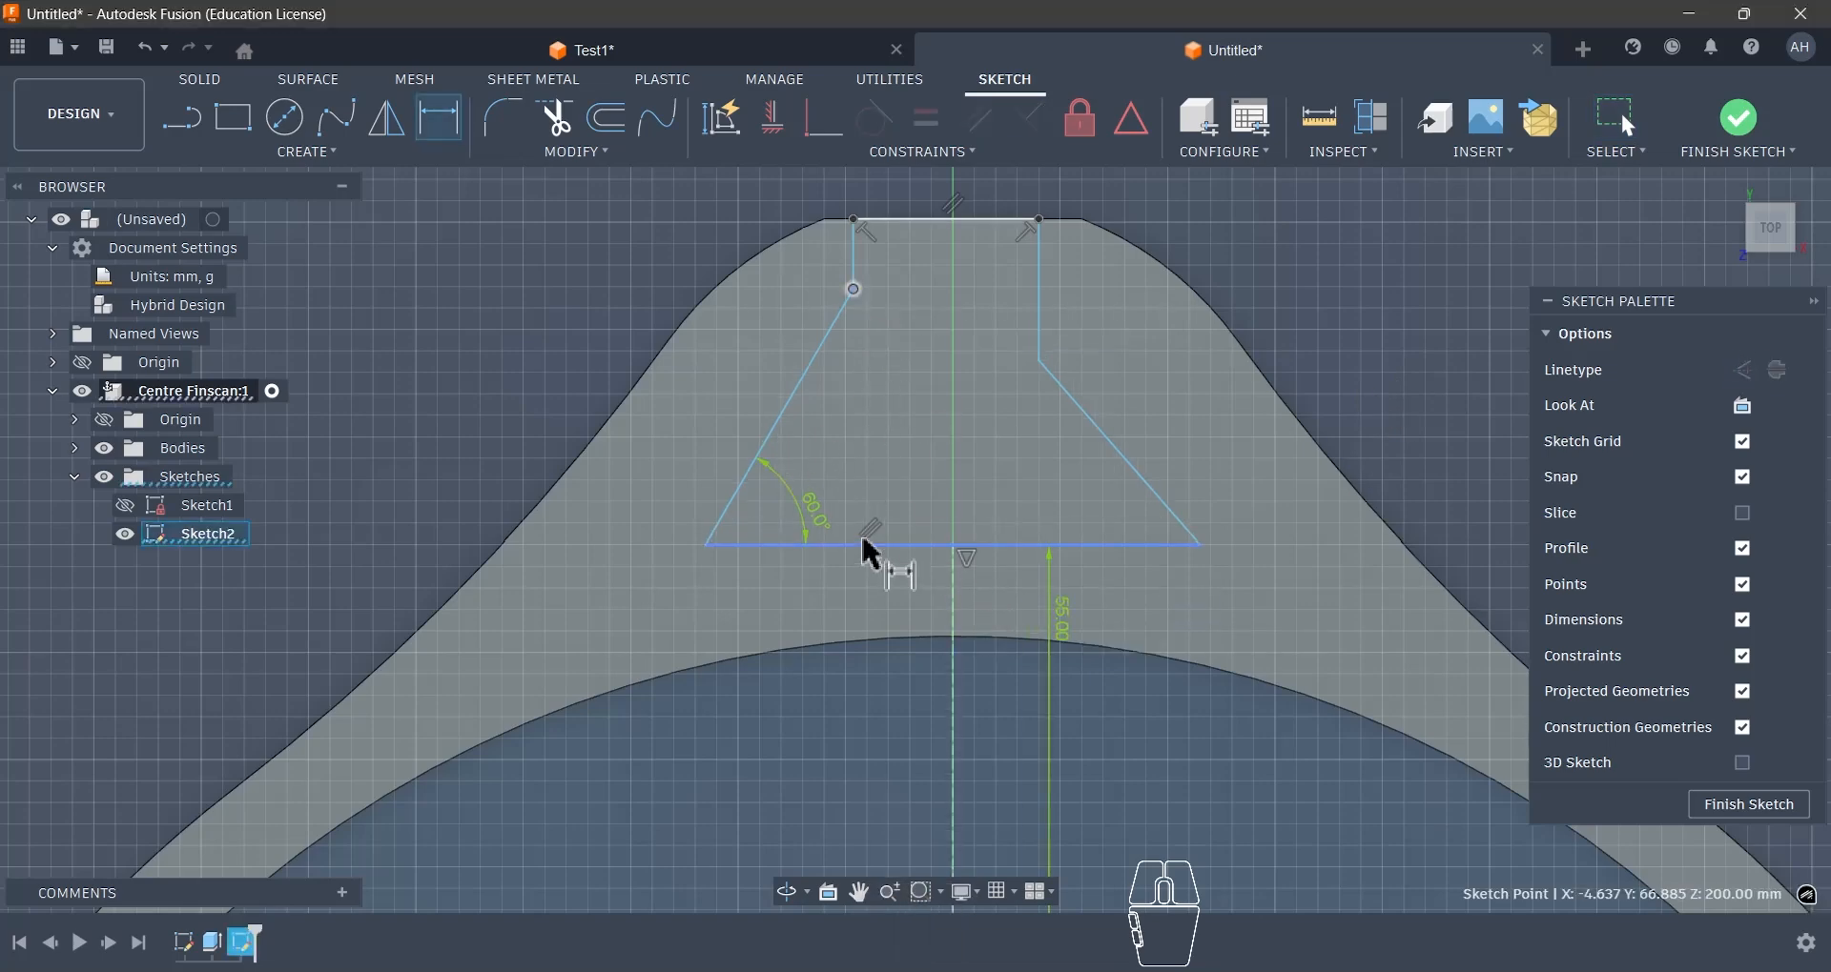
{"action": "left_click", "coordinate": [902, 459]}
{"action": "type", "text": "8"}
{"action": "key", "text": "Return"}
{"action": "key", "text": "Escape"}
- Draw a vertical construction line between the midpoints of the slot's base and its outer edge
{"action": "scroll", "coordinate": [901, 453], "scroll_direction": "down", "scroll_amount": 2}
{"action": "scroll", "coordinate": [981, 335], "scroll_direction": "up", "scroll_amount": 2}
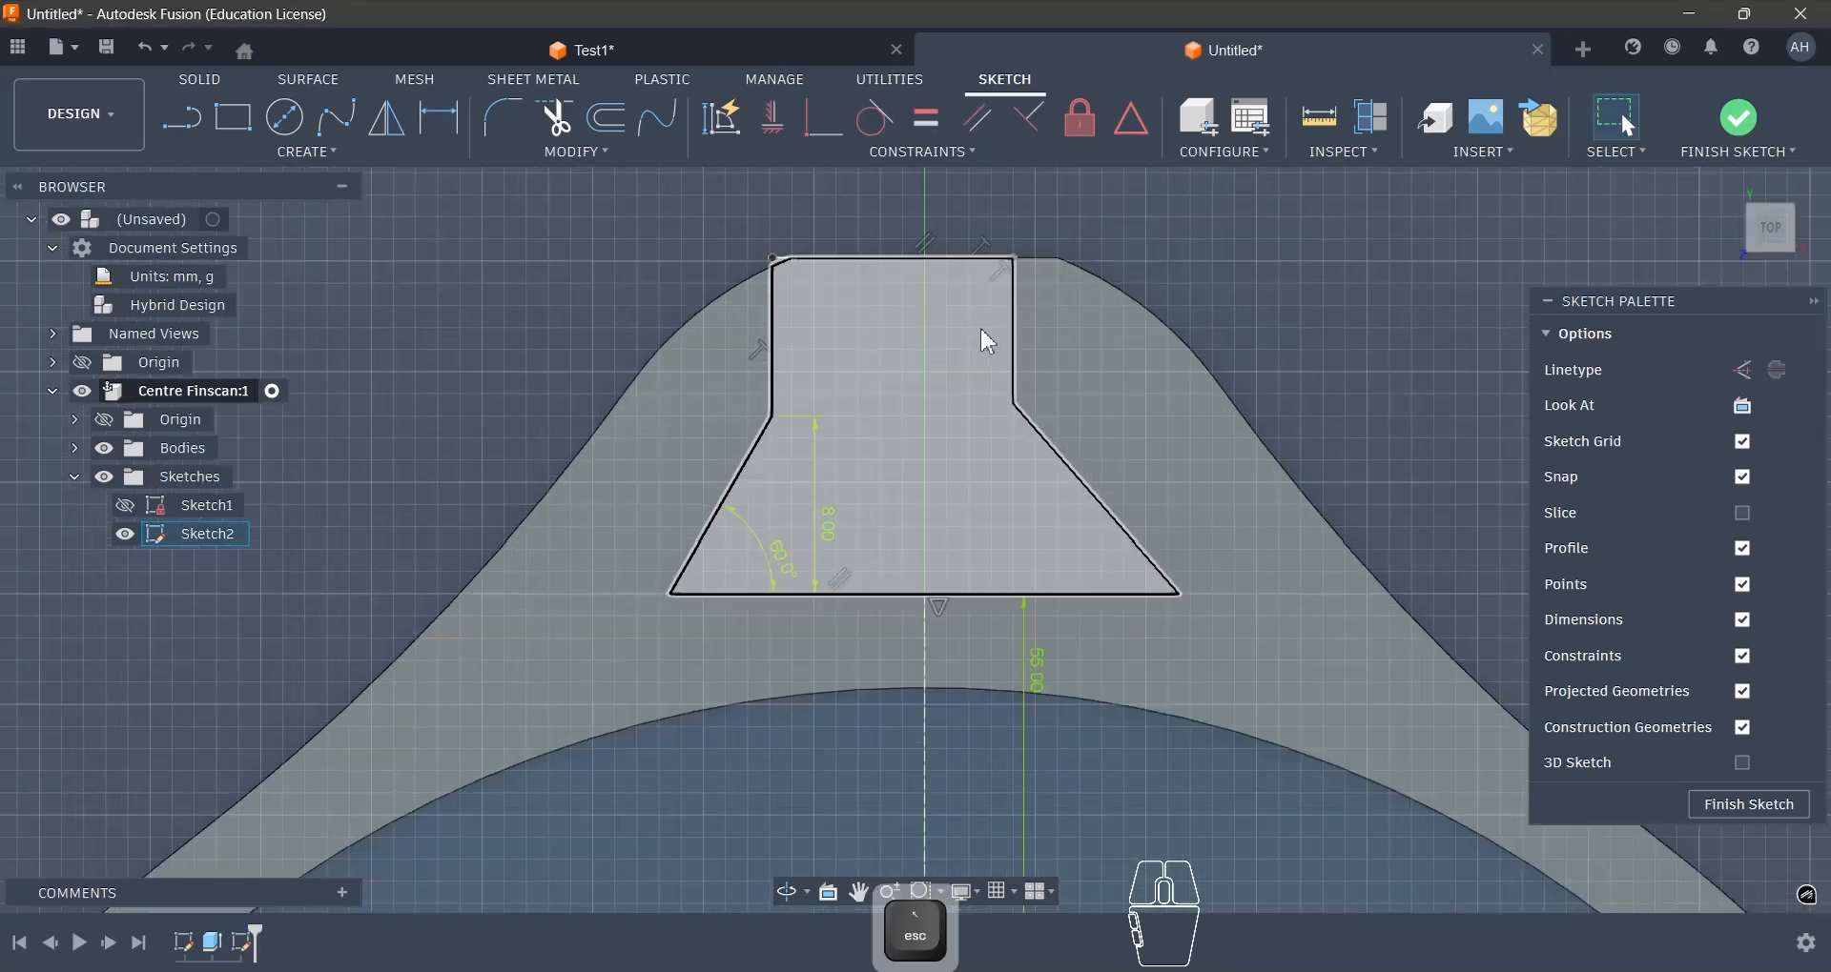
{"action": "key", "text": "l"}
{"action": "left_click", "coordinate": [922, 595]}
{"action": "left_click", "coordinate": [892, 258]}
{"action": "key", "text": "Escape"}
{"action": "left_click", "coordinate": [905, 367]}
{"action": "key", "text": "x"}
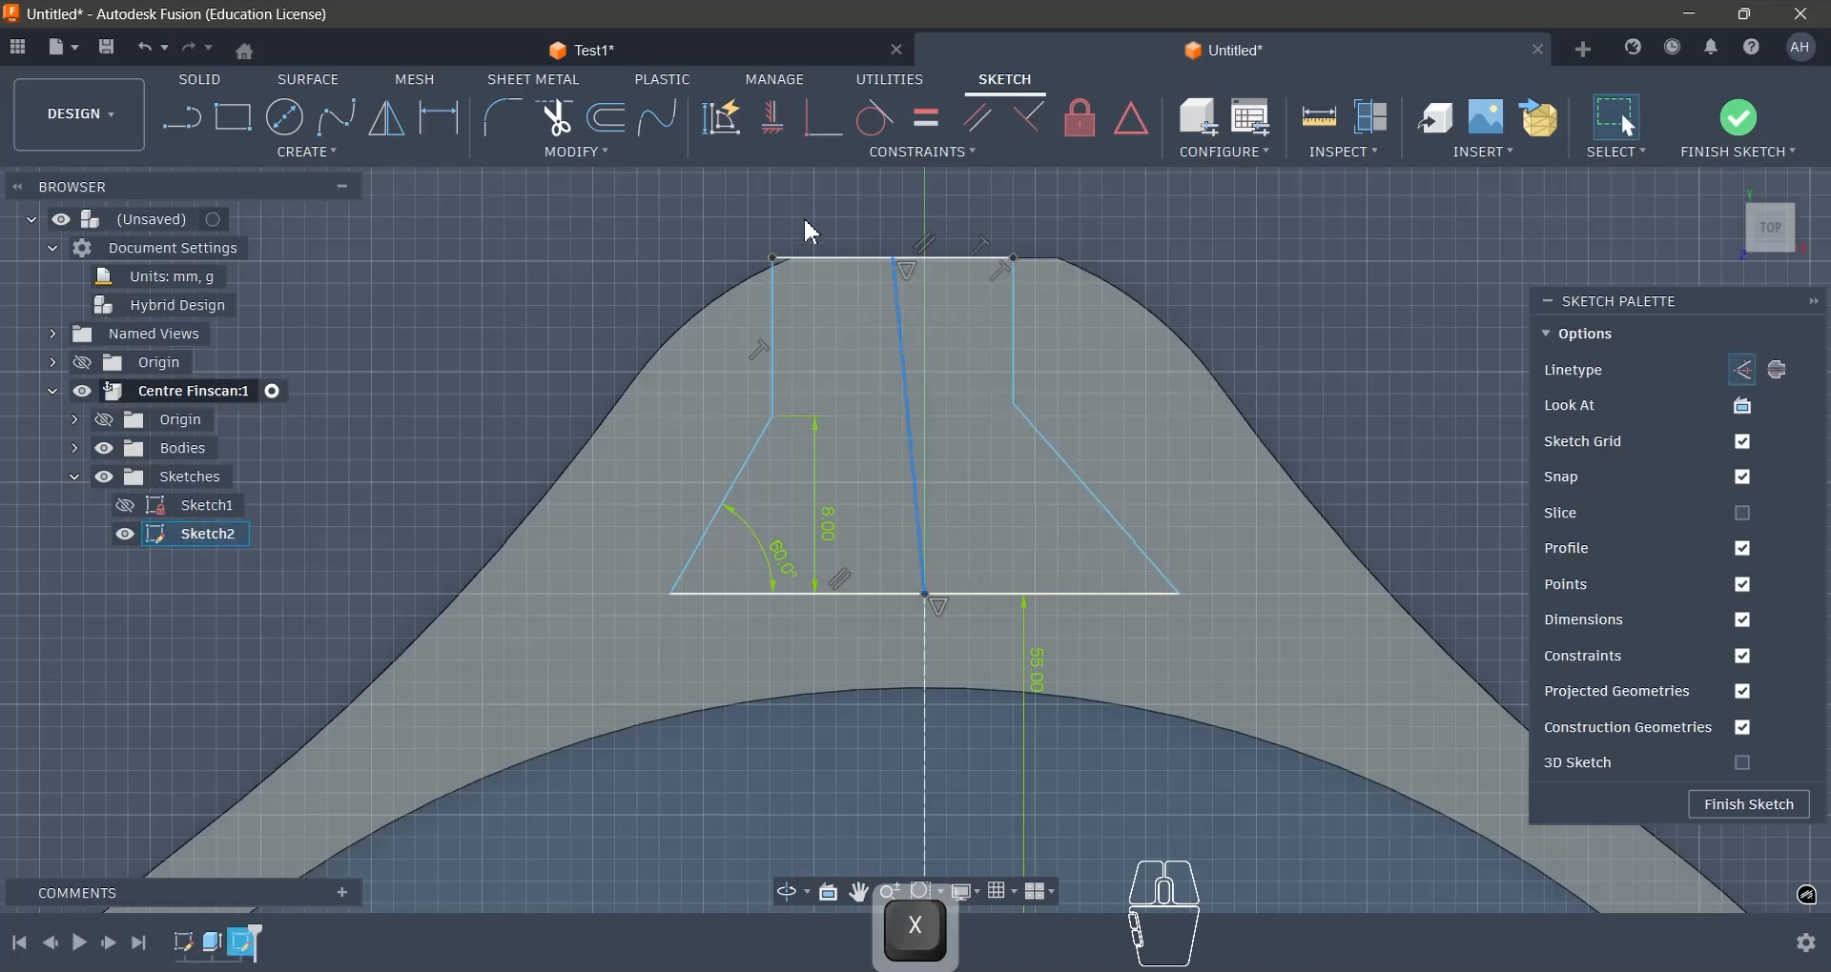
{"action": "left_click", "coordinate": [771, 120]}
{"action": "key", "text": "Escape"}
- Set the width of the slot's opening at the outer edge to 12 mm
{"action": "key", "text": "d"}
{"action": "left_click", "coordinate": [1014, 258]}
{"action": "left_click", "coordinate": [985, 206]}
{"action": "type", "text": "12"}
{"action": "key", "text": "Return"}
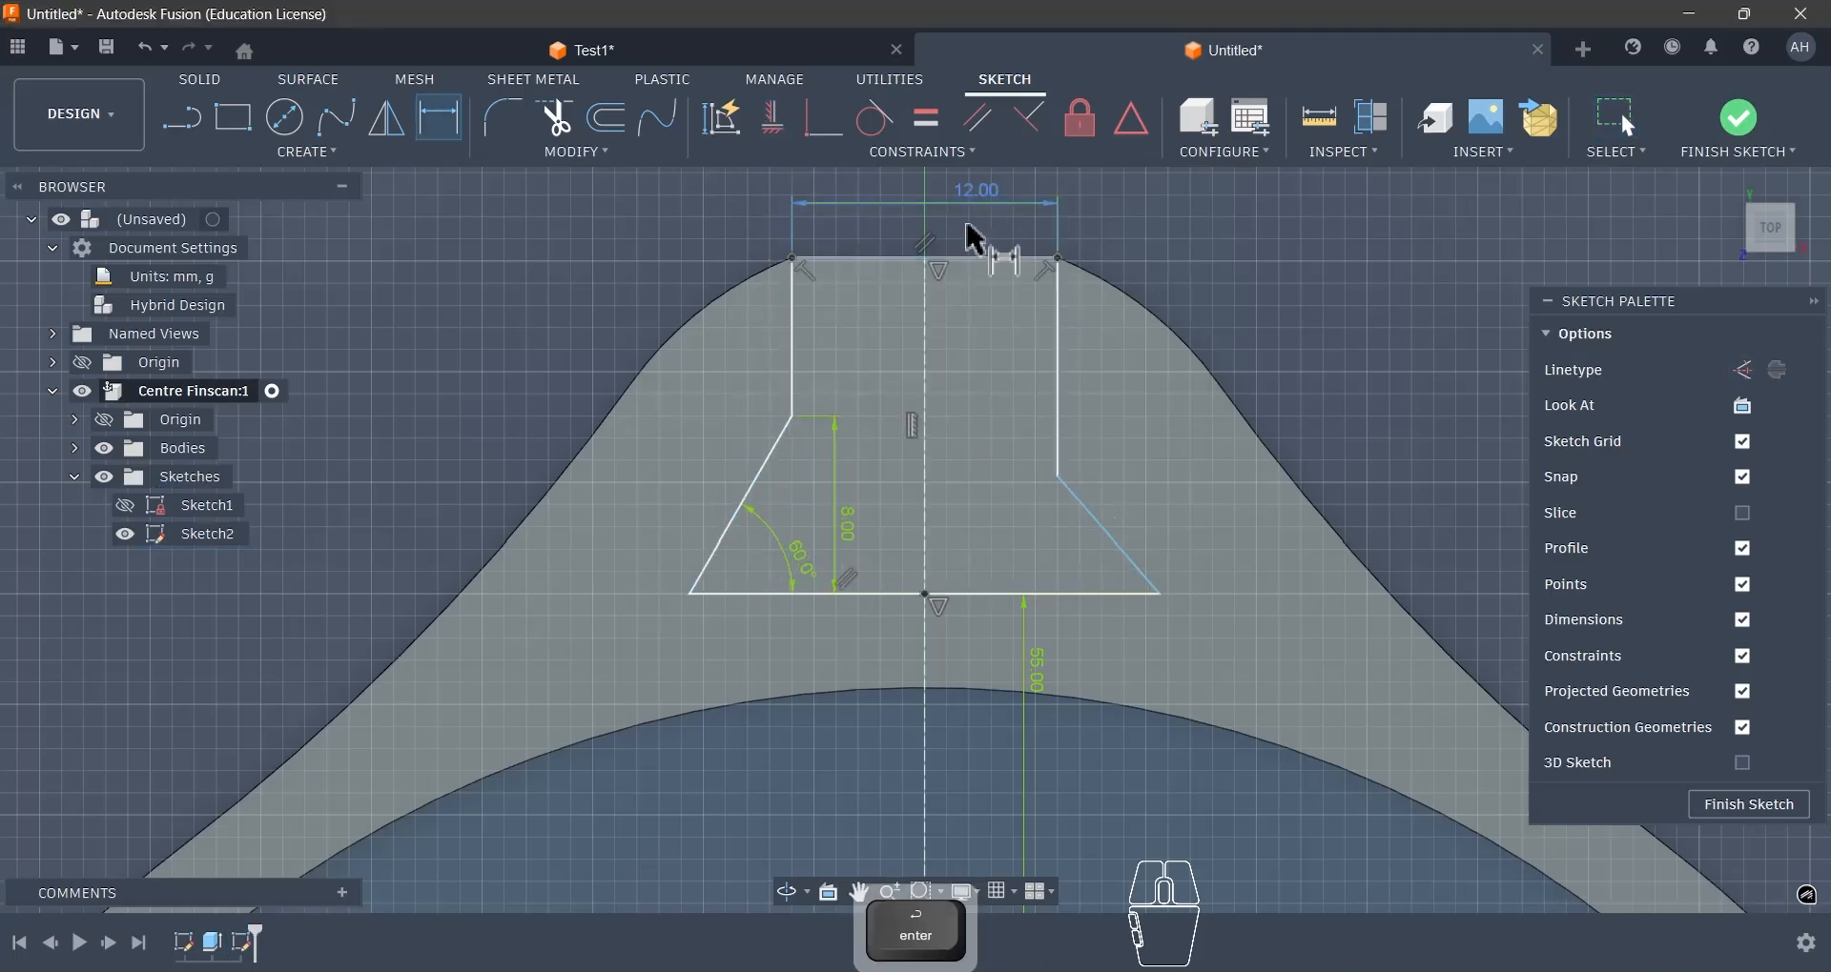
- Align the two corners where the neck meets the slanted sides with a horizontal constraint
{"action": "scroll", "coordinate": [858, 238], "scroll_direction": "up", "scroll_amount": 5}
{"action": "scroll", "coordinate": [768, 272], "scroll_direction": "down", "scroll_amount": 4}
{"action": "key", "text": "Escape"}
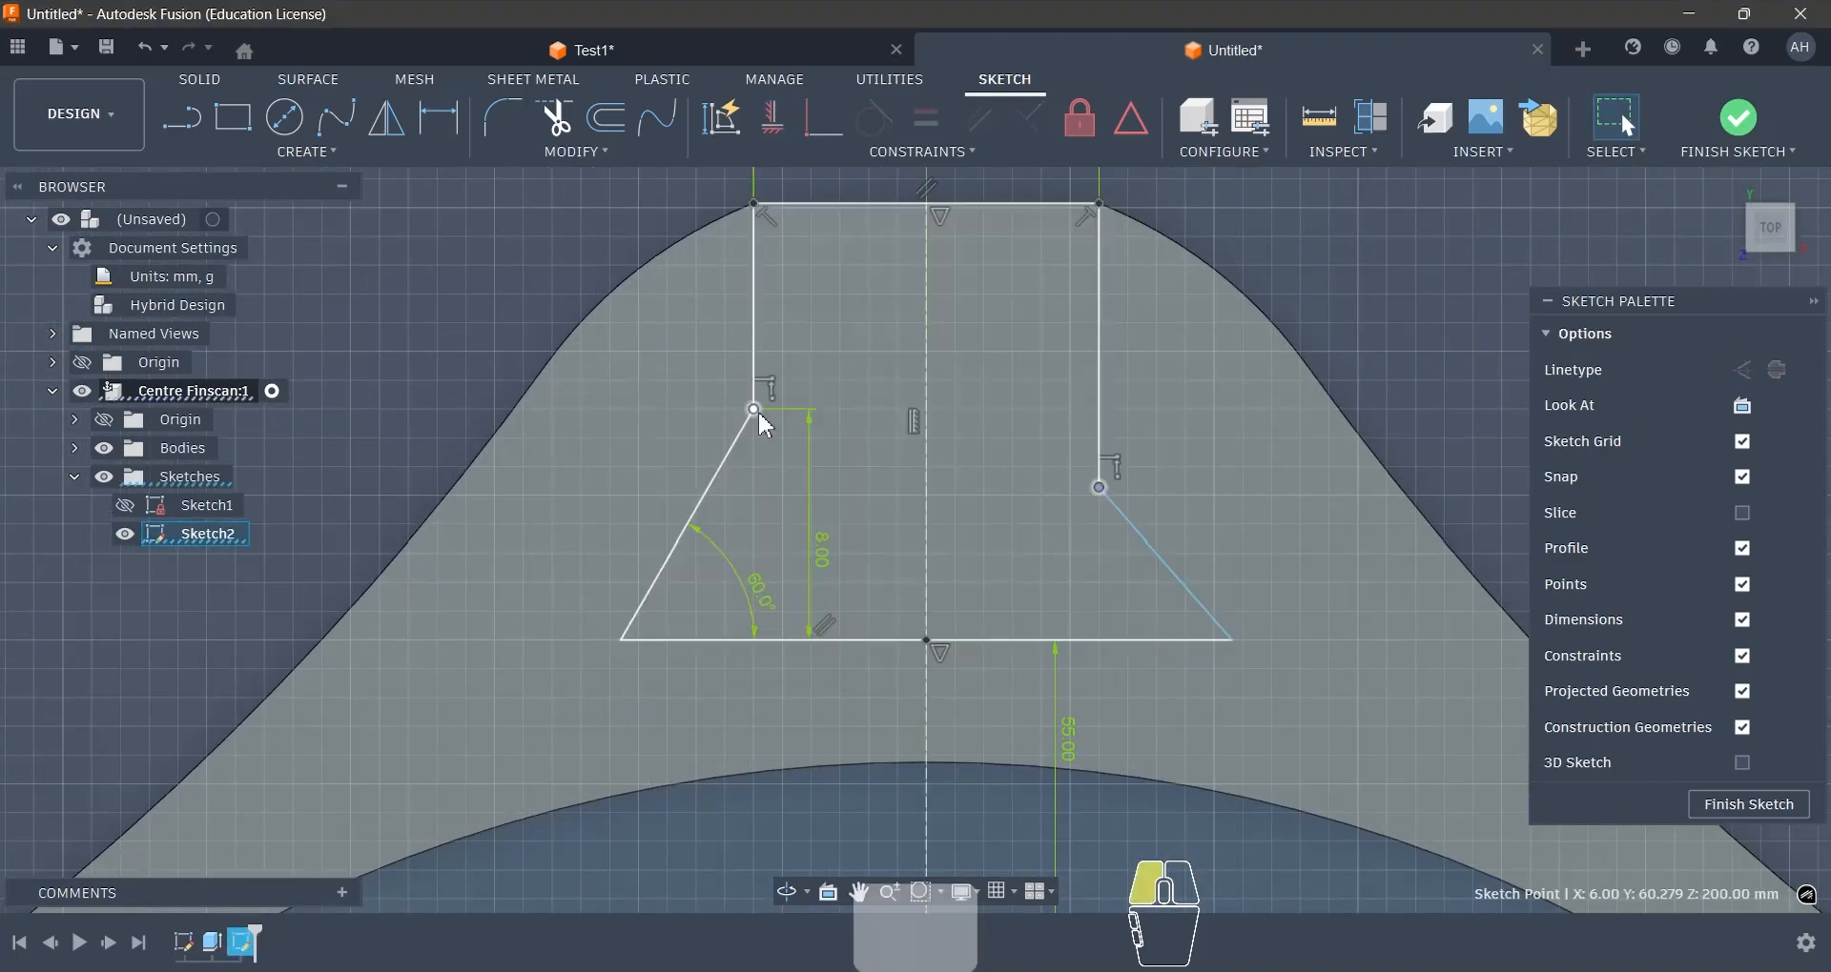
{"action": "scroll", "coordinate": [1267, 408], "scroll_direction": "down", "scroll_amount": 2}
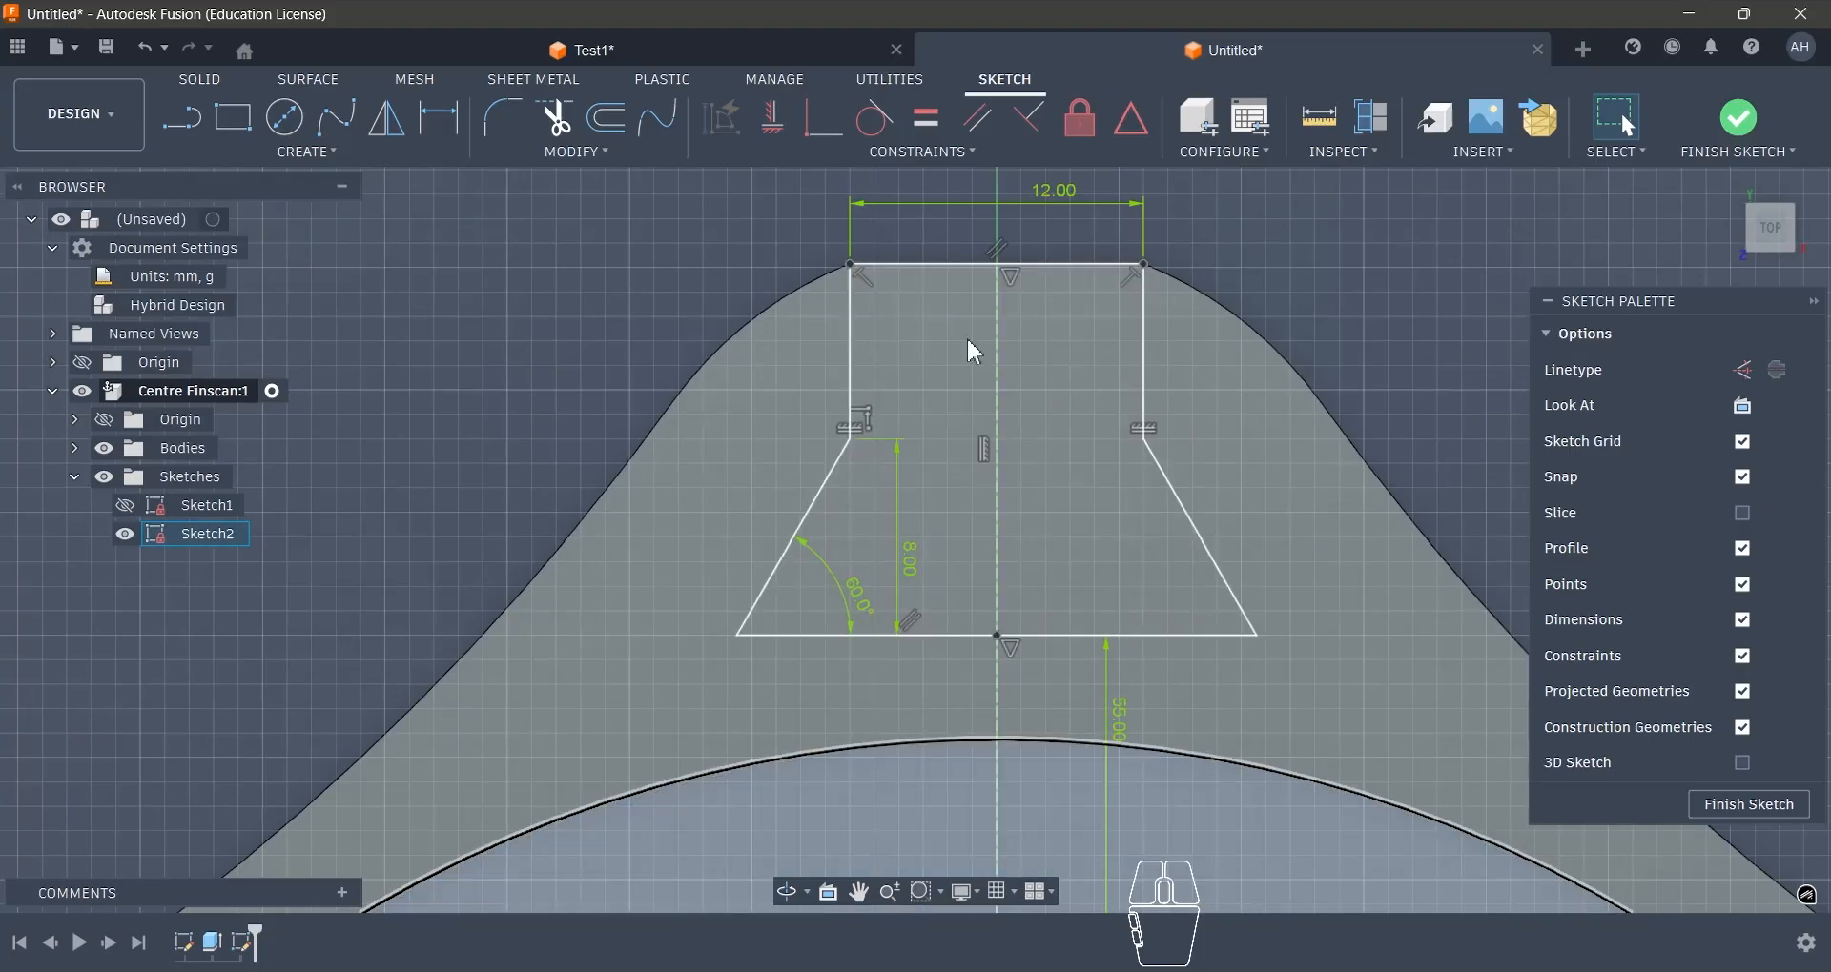
- Switch to the Test1 document and examine the rounded corners of the example fin mount's slot
{"action": "left_click", "coordinate": [742, 57]}
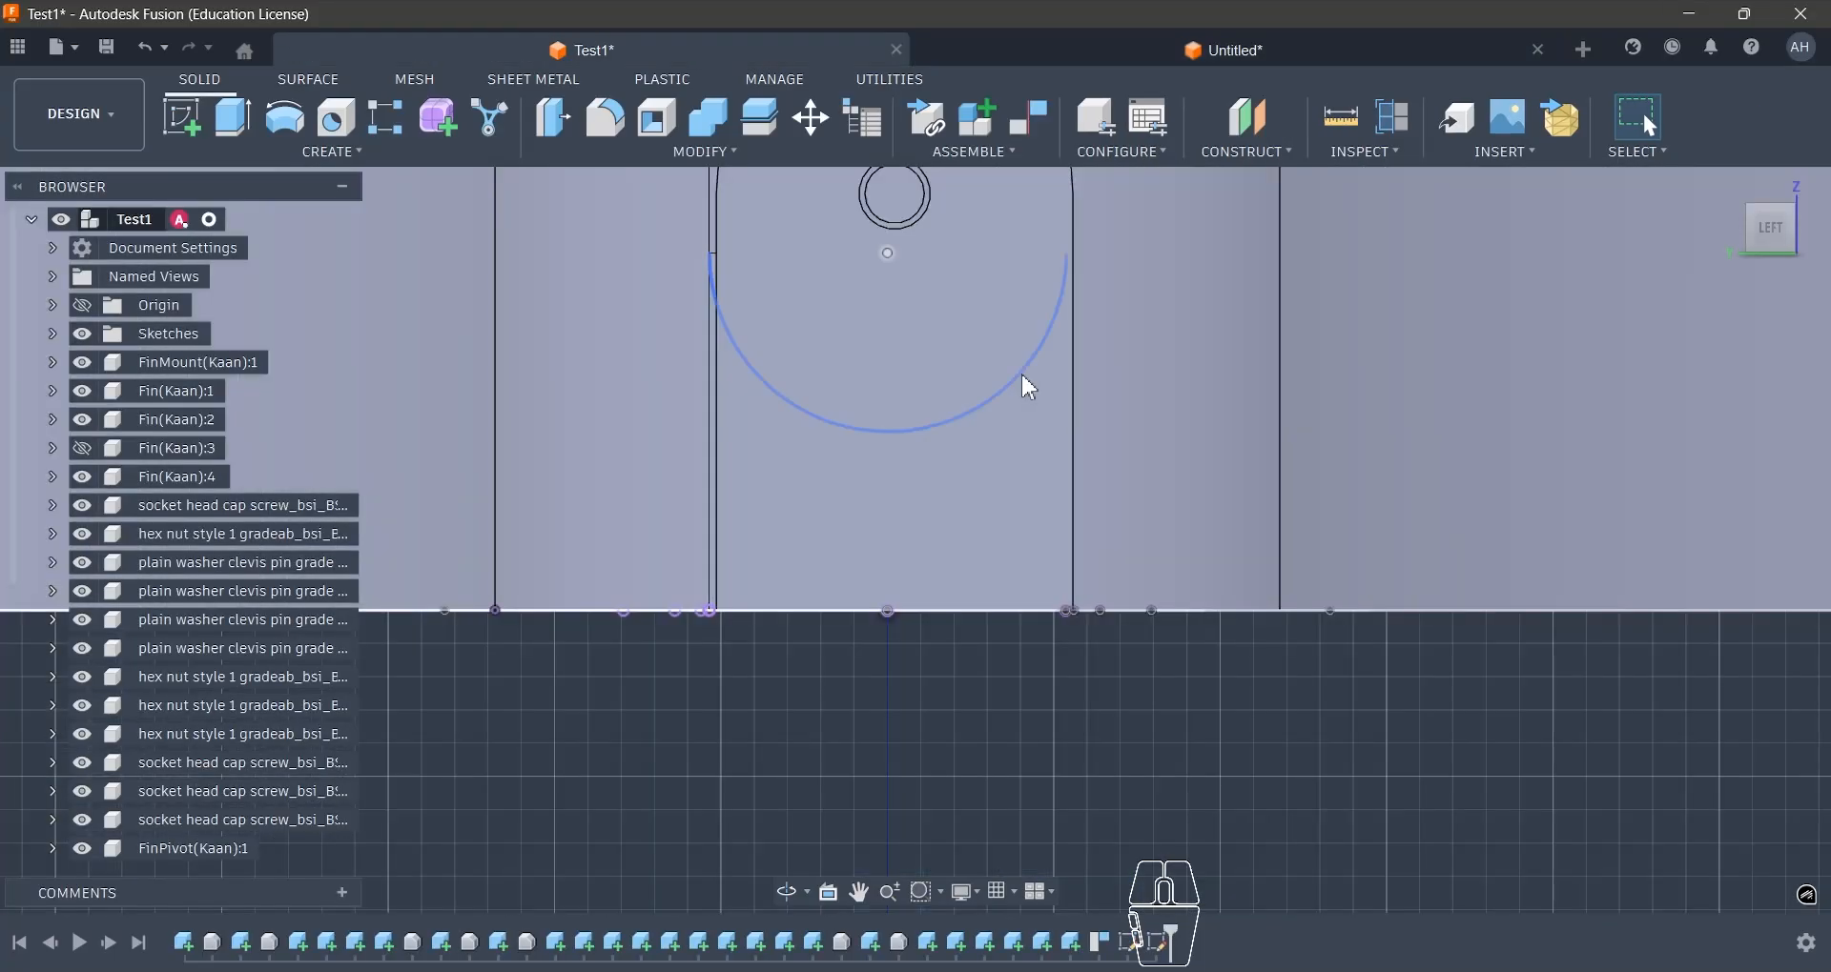
{"action": "scroll", "coordinate": [974, 542], "scroll_direction": "down", "scroll_amount": 5}
{"action": "middle_click_drag", "start_coordinate": [968, 531], "coordinate": [992, 656], "text": "shift"}
{"action": "scroll", "coordinate": [992, 656], "scroll_direction": "down", "scroll_amount": 8}
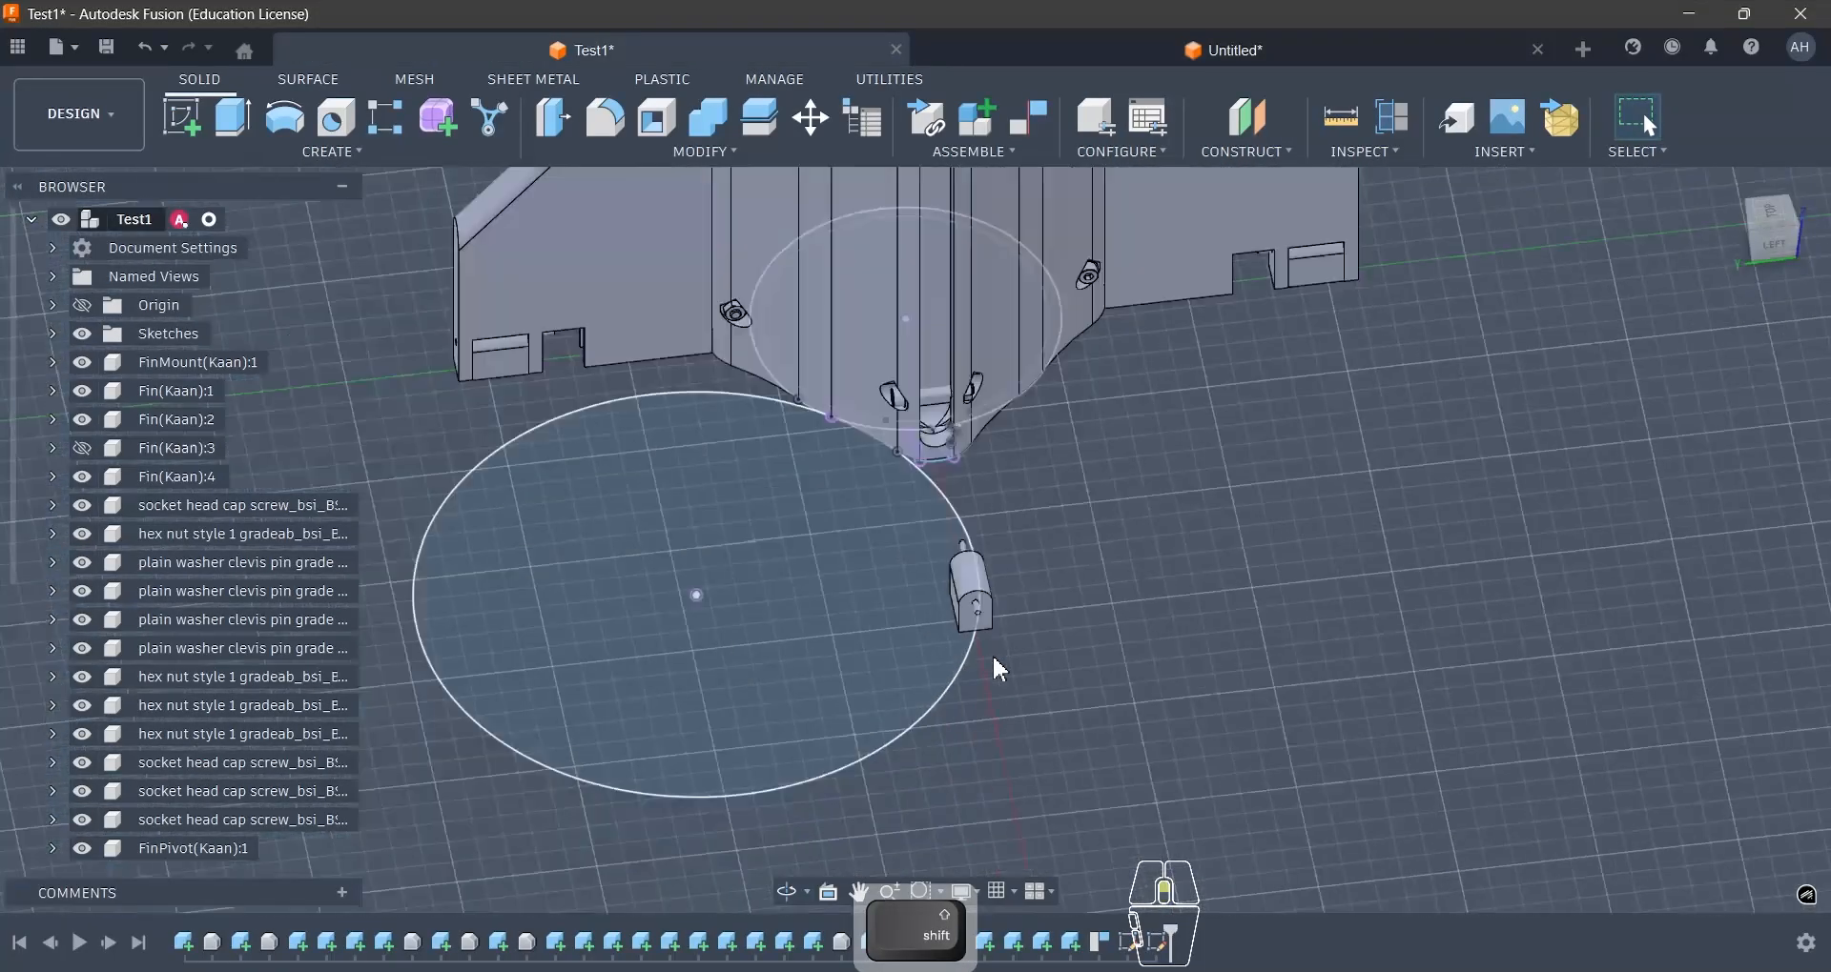
{"action": "scroll", "coordinate": [981, 400], "scroll_direction": "up", "scroll_amount": 10}
{"action": "scroll", "coordinate": [992, 456], "scroll_direction": "down", "scroll_amount": 3}
{"action": "scroll", "coordinate": [1030, 300], "scroll_direction": "up", "scroll_amount": 4}
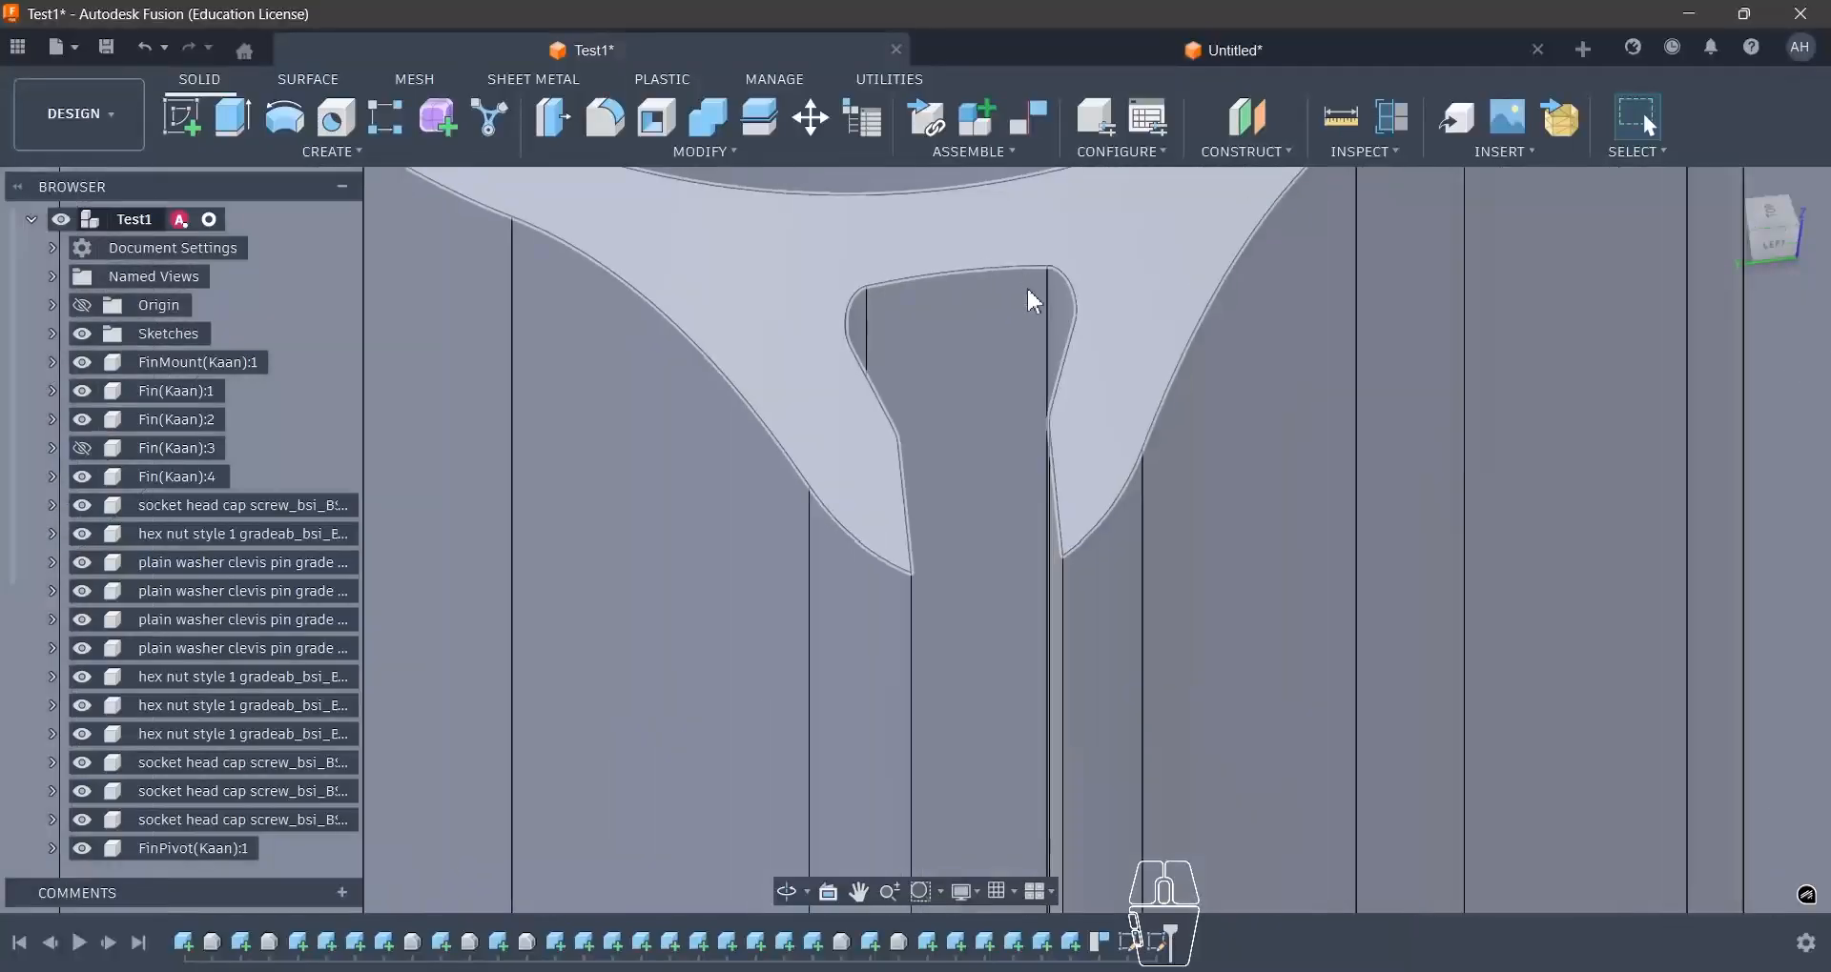
{"action": "left_click", "coordinate": [1067, 328]}
{"action": "middle_click_drag", "start_coordinate": [1070, 329], "coordinate": [1112, 380], "text": "shift"}
{"action": "left_click", "coordinate": [1427, 477]}
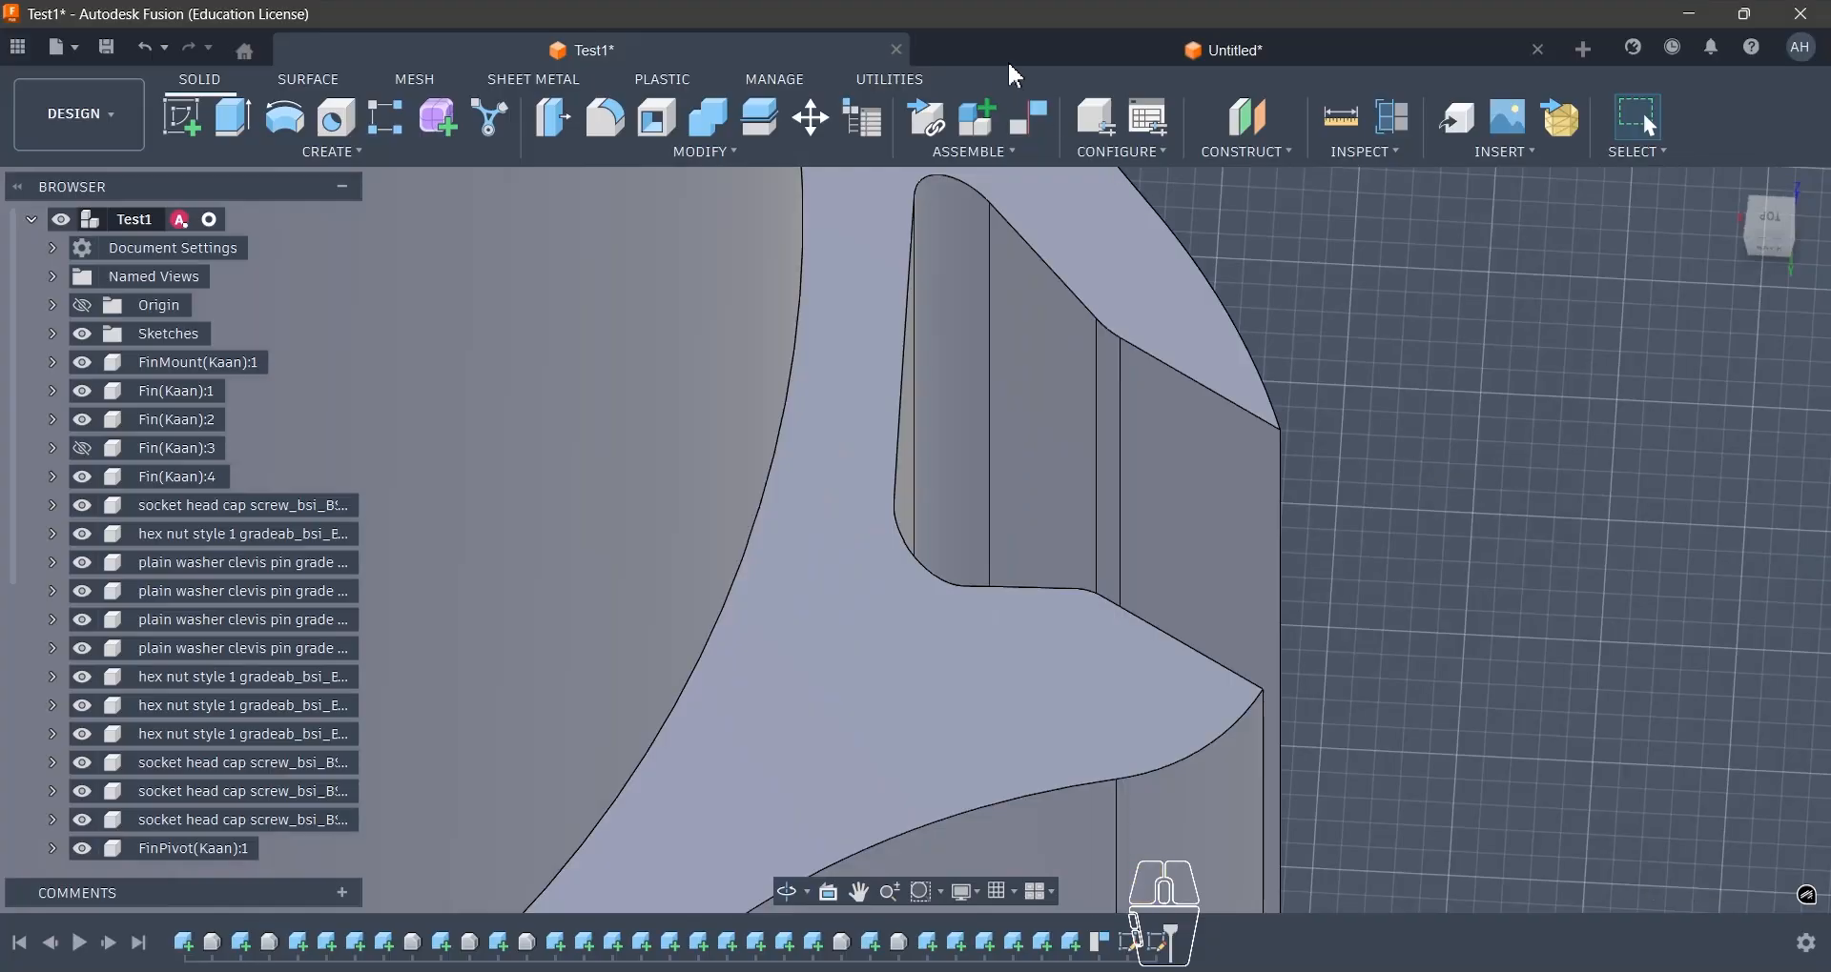
- Return to the Centre Finscan sketch and fillet the slot's two base corners and two neck corners with a 2 mm radius
{"action": "left_click", "coordinate": [1020, 59]}
{"action": "scroll", "coordinate": [729, 400], "scroll_direction": "down", "scroll_amount": 2}
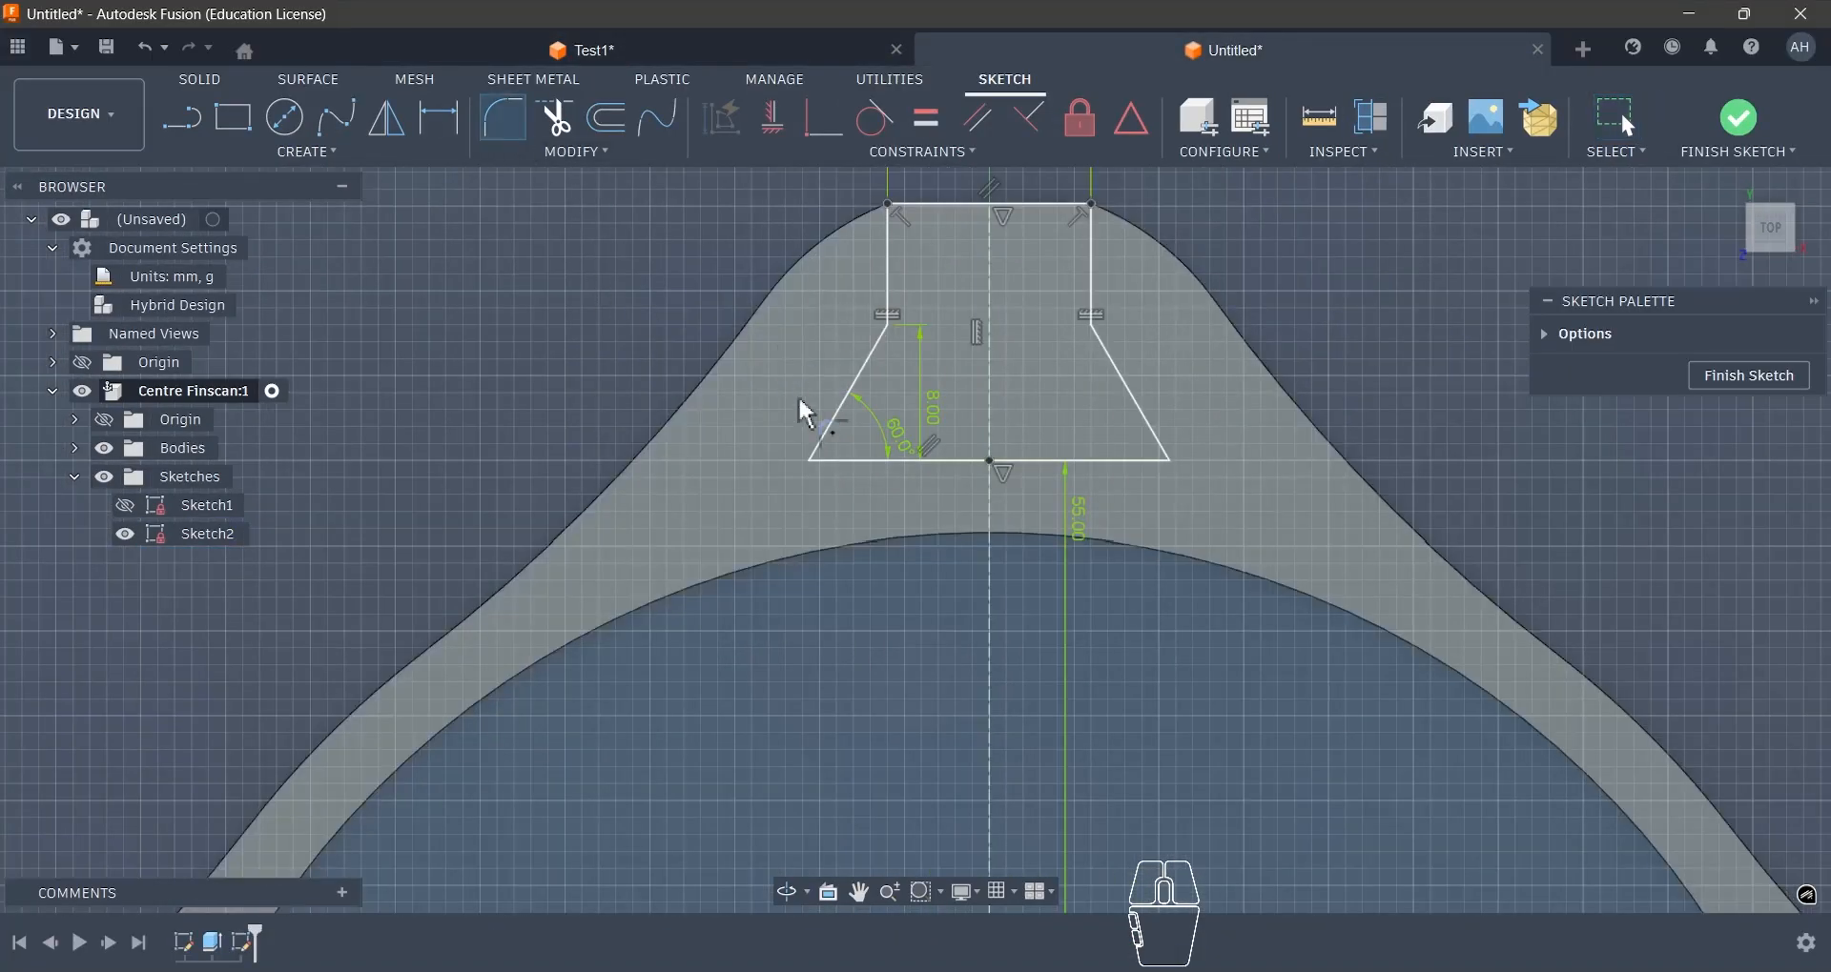
{"action": "left_click", "coordinate": [832, 422]}
{"action": "left_click", "coordinate": [830, 463]}
{"action": "scroll", "coordinate": [963, 299], "scroll_direction": "up", "scroll_amount": 2}
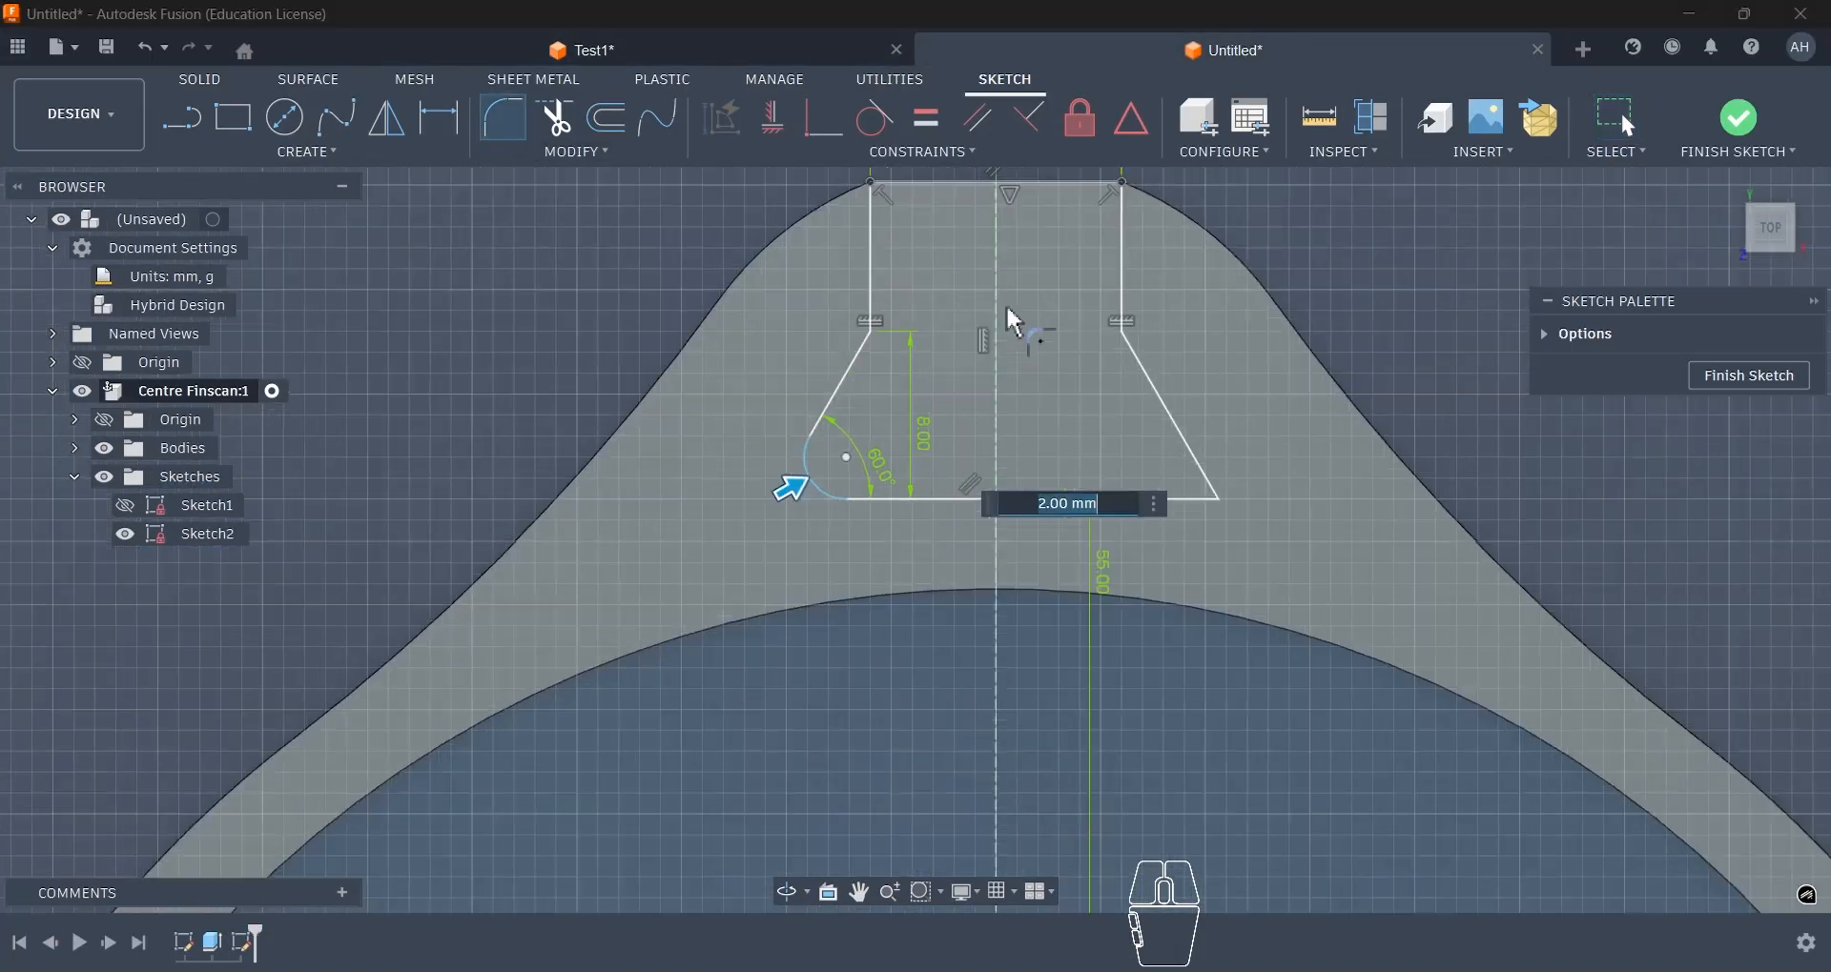
{"action": "left_click", "coordinate": [1188, 448]}
{"action": "left_click", "coordinate": [1186, 499]}
{"action": "left_click", "coordinate": [1125, 334]}
{"action": "left_click", "coordinate": [873, 329]}
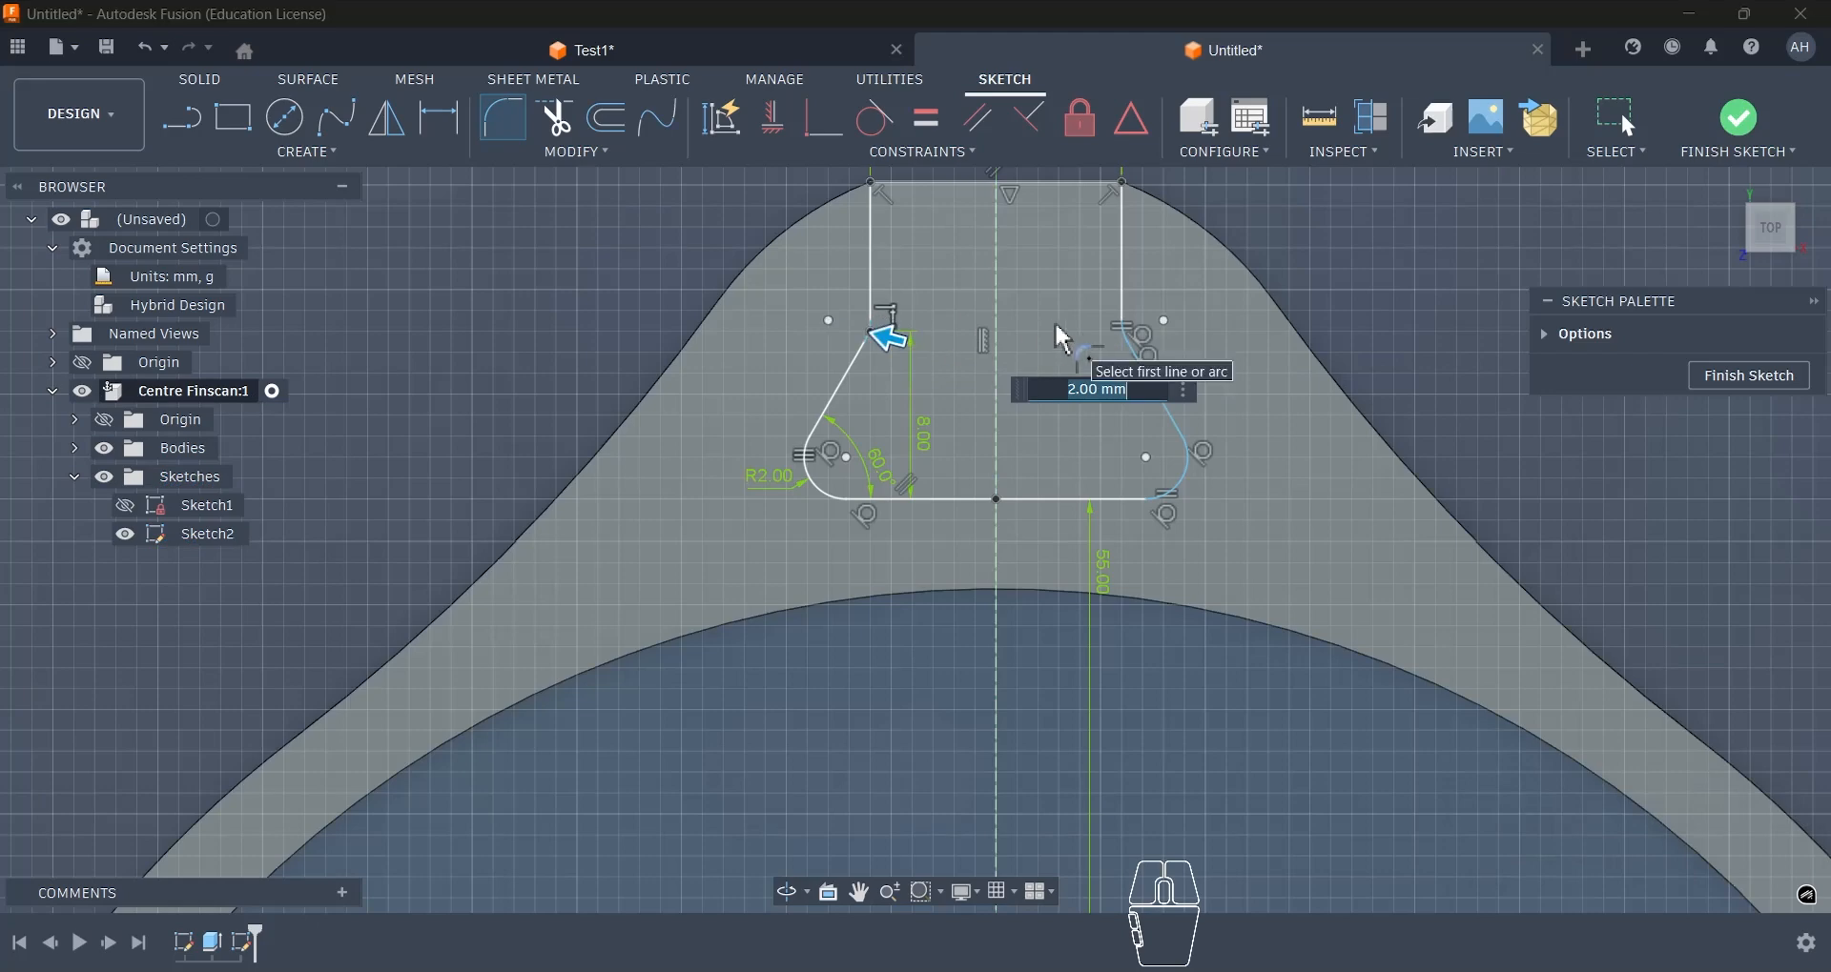
{"action": "key", "text": "Return"}
- Try moving the end point of one neck fillet to test the slot's constraints, and undo the move
{"action": "scroll", "coordinate": [1104, 329], "scroll_direction": "up", "scroll_amount": 1}
{"action": "scroll", "coordinate": [1307, 427], "scroll_direction": "down", "scroll_amount": 3}
{"action": "scroll", "coordinate": [1315, 438], "scroll_direction": "up", "scroll_amount": 2}
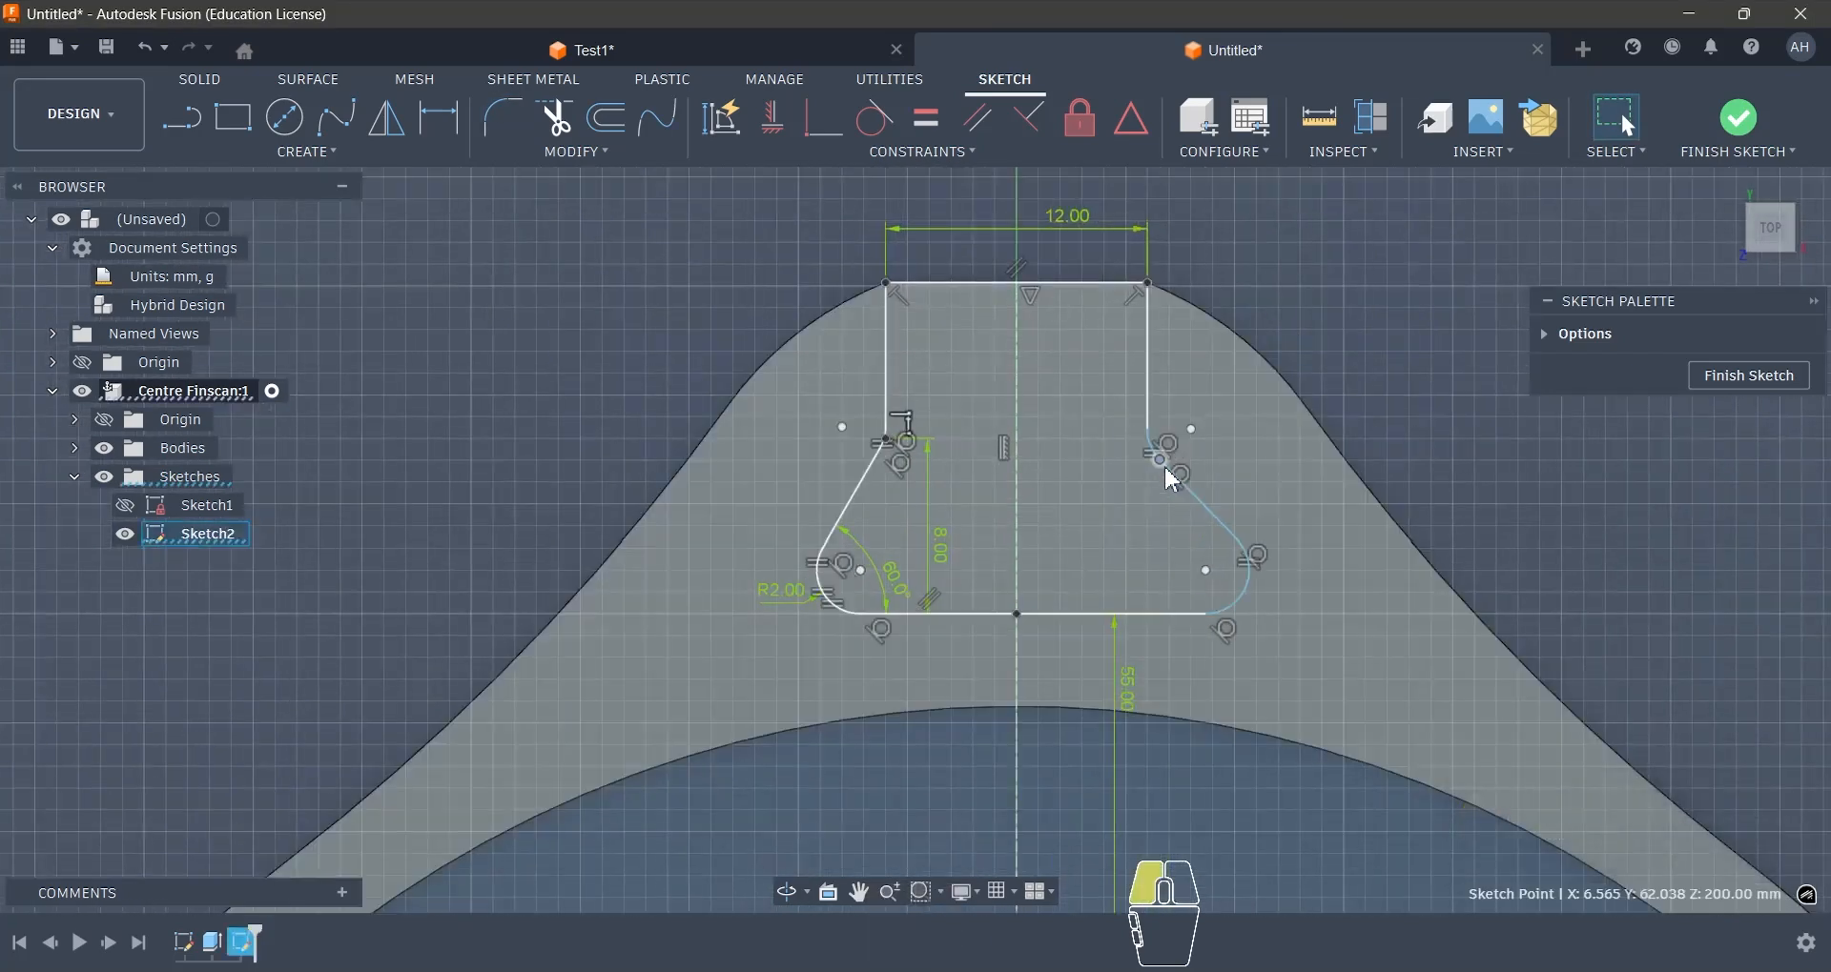
{"action": "key", "text": "ctrl+z"}
{"action": "scroll", "coordinate": [1206, 679], "scroll_direction": "up", "scroll_amount": 3}
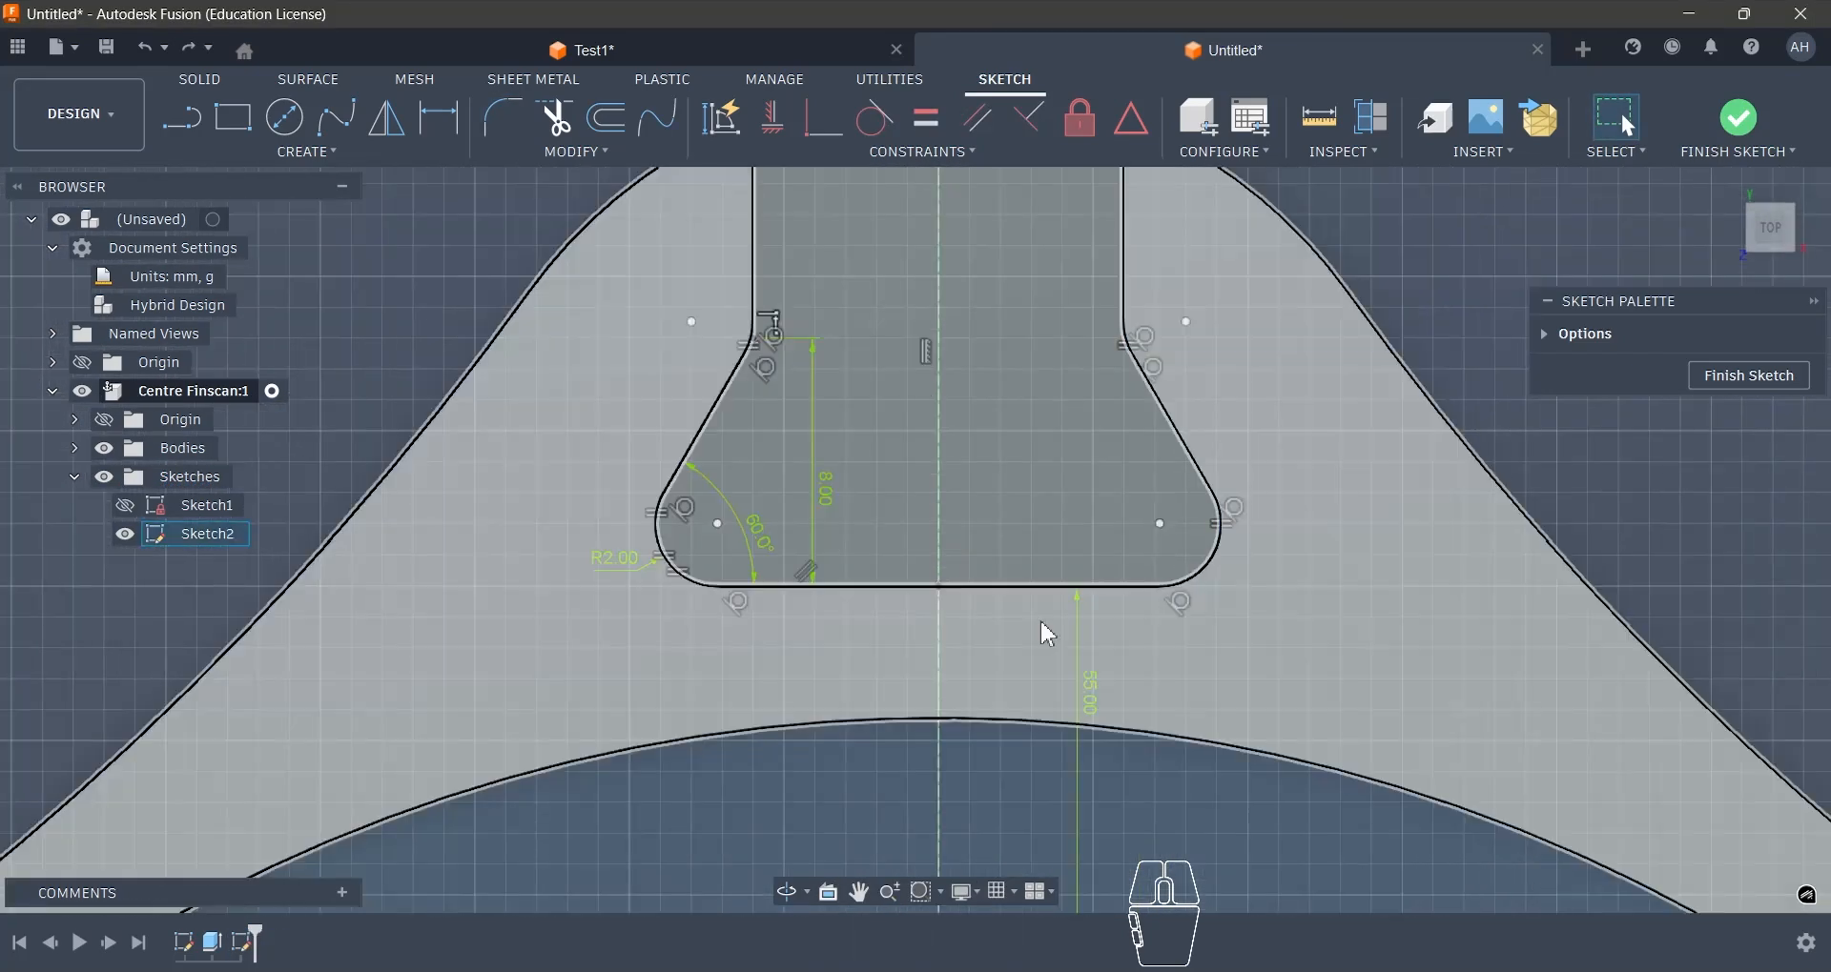
- Dimension the angle between the other slanted side and the slot's base as 60 degrees
{"action": "scroll", "coordinate": [782, 696], "scroll_direction": "down", "scroll_amount": 1}
{"action": "key", "text": "d"}
{"action": "left_click", "coordinate": [1141, 448]}
{"action": "left_click", "coordinate": [1026, 592]}
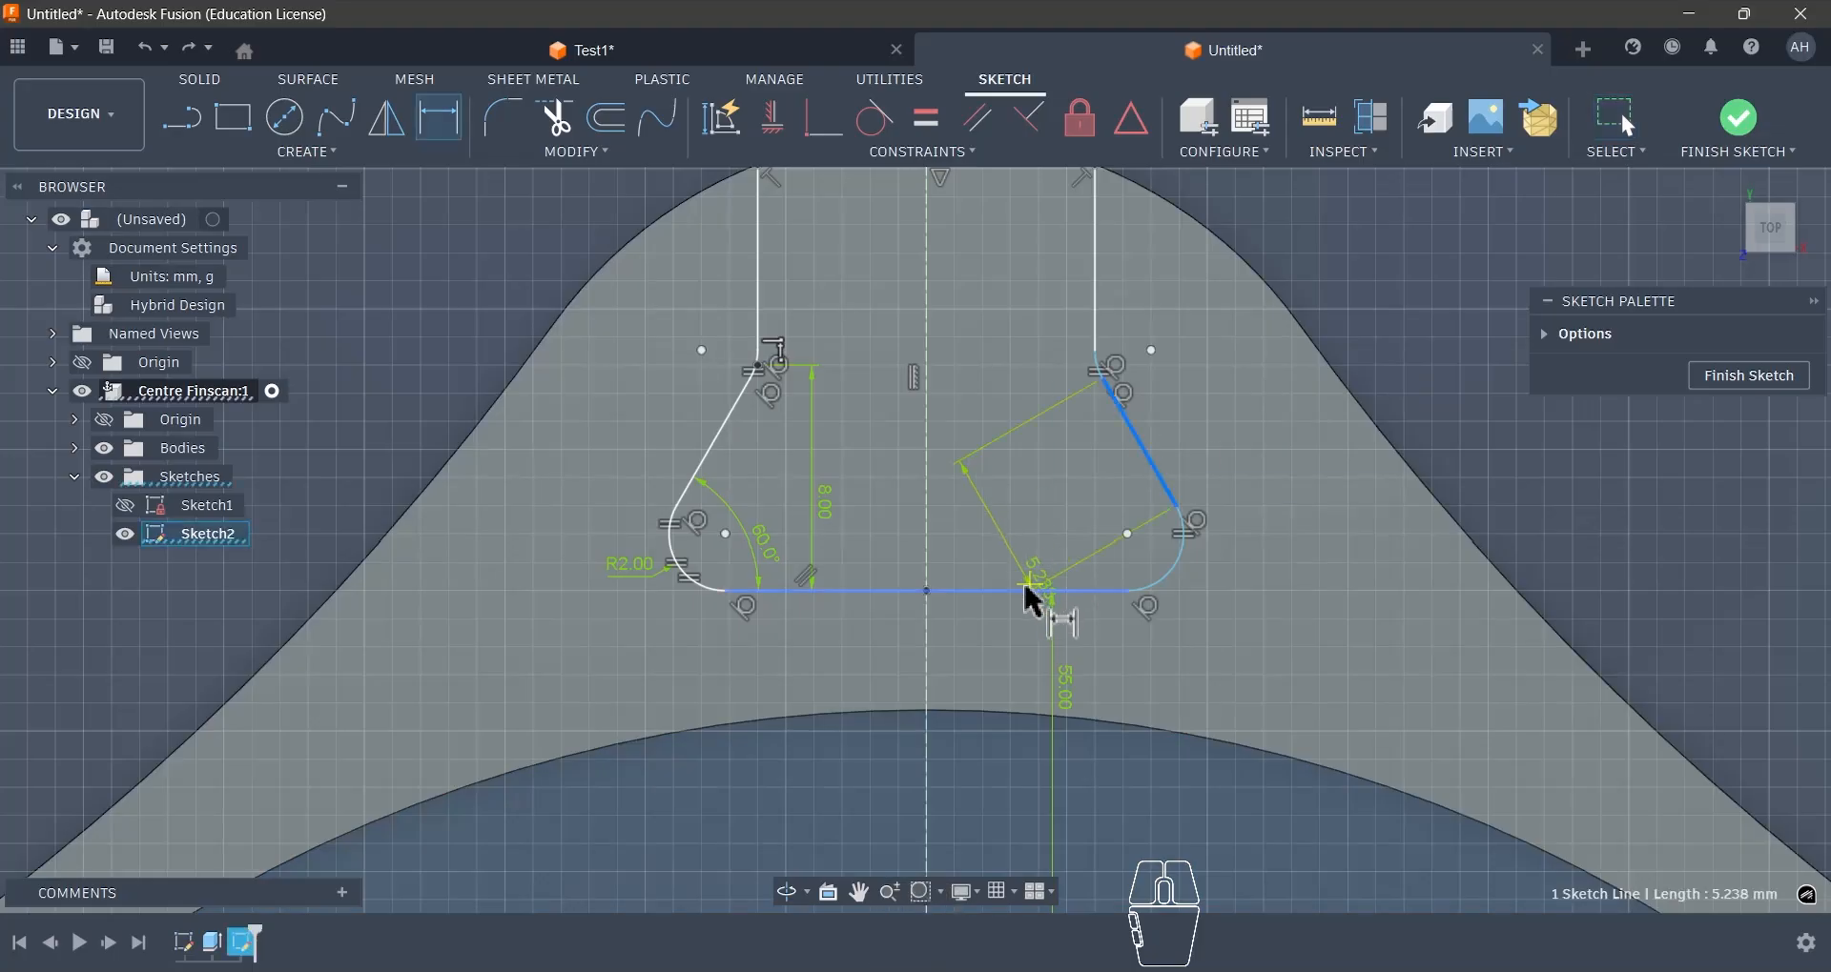
{"action": "left_click", "coordinate": [1092, 500]}
{"action": "key", "text": "Return"}
{"action": "key", "text": "Escape"}
- Align the centres of the two neck fillets horizontally and finish the slot sketch
{"action": "scroll", "coordinate": [963, 353], "scroll_direction": "up", "scroll_amount": 3}
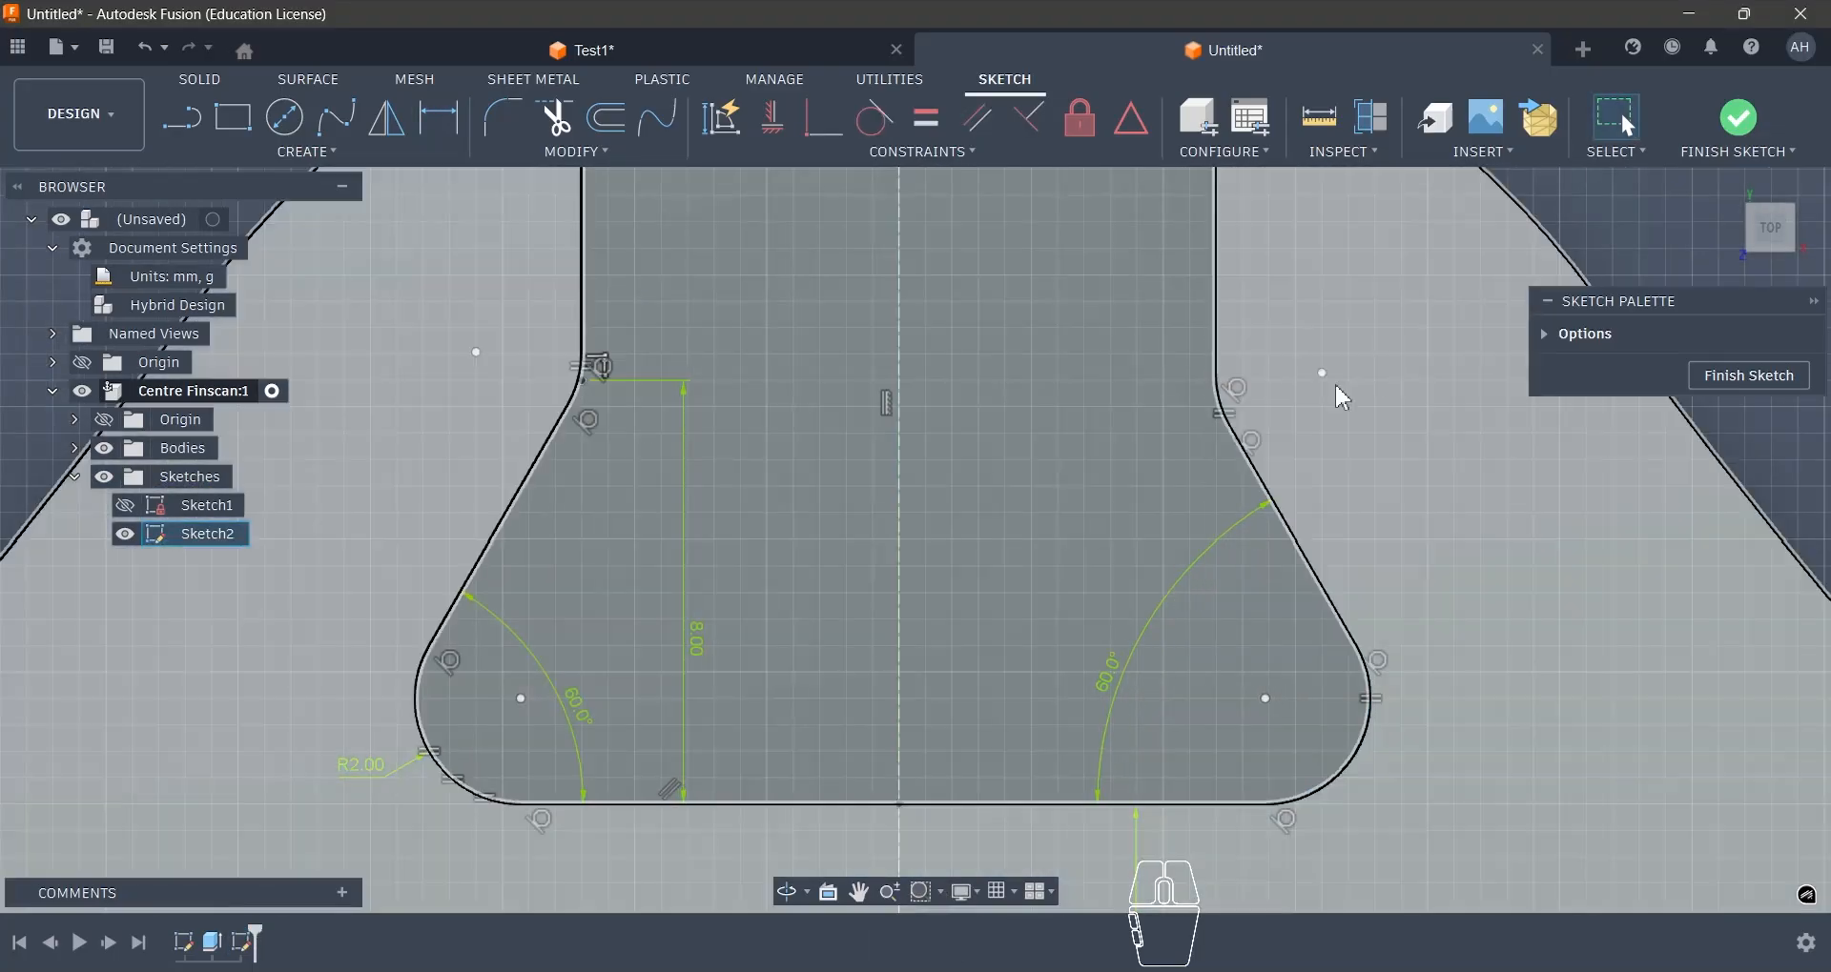
{"action": "key", "text": "Escape"}
{"action": "scroll", "coordinate": [1278, 379], "scroll_direction": "down", "scroll_amount": 3}
{"action": "key", "text": "Escape"}
{"action": "scroll", "coordinate": [903, 476], "scroll_direction": "up", "scroll_amount": 6}
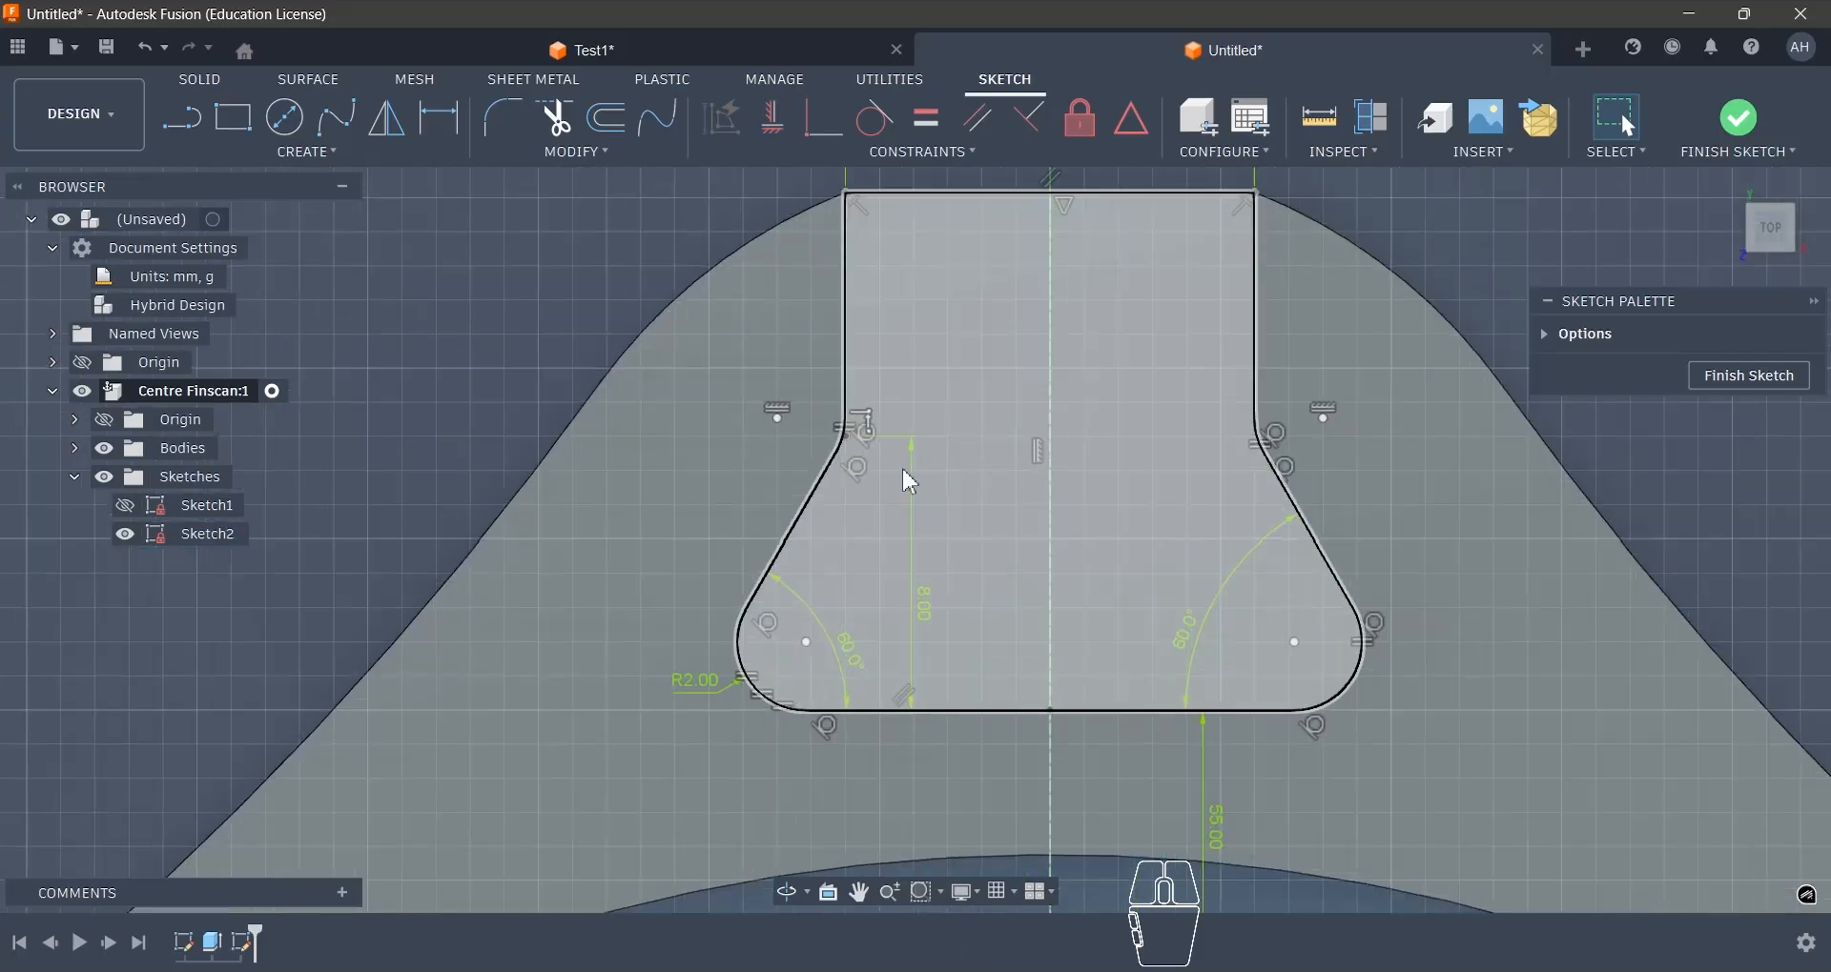
{"action": "scroll", "coordinate": [865, 421], "scroll_direction": "down", "scroll_amount": 4}
{"action": "scroll", "coordinate": [1018, 434], "scroll_direction": "down", "scroll_amount": 2}
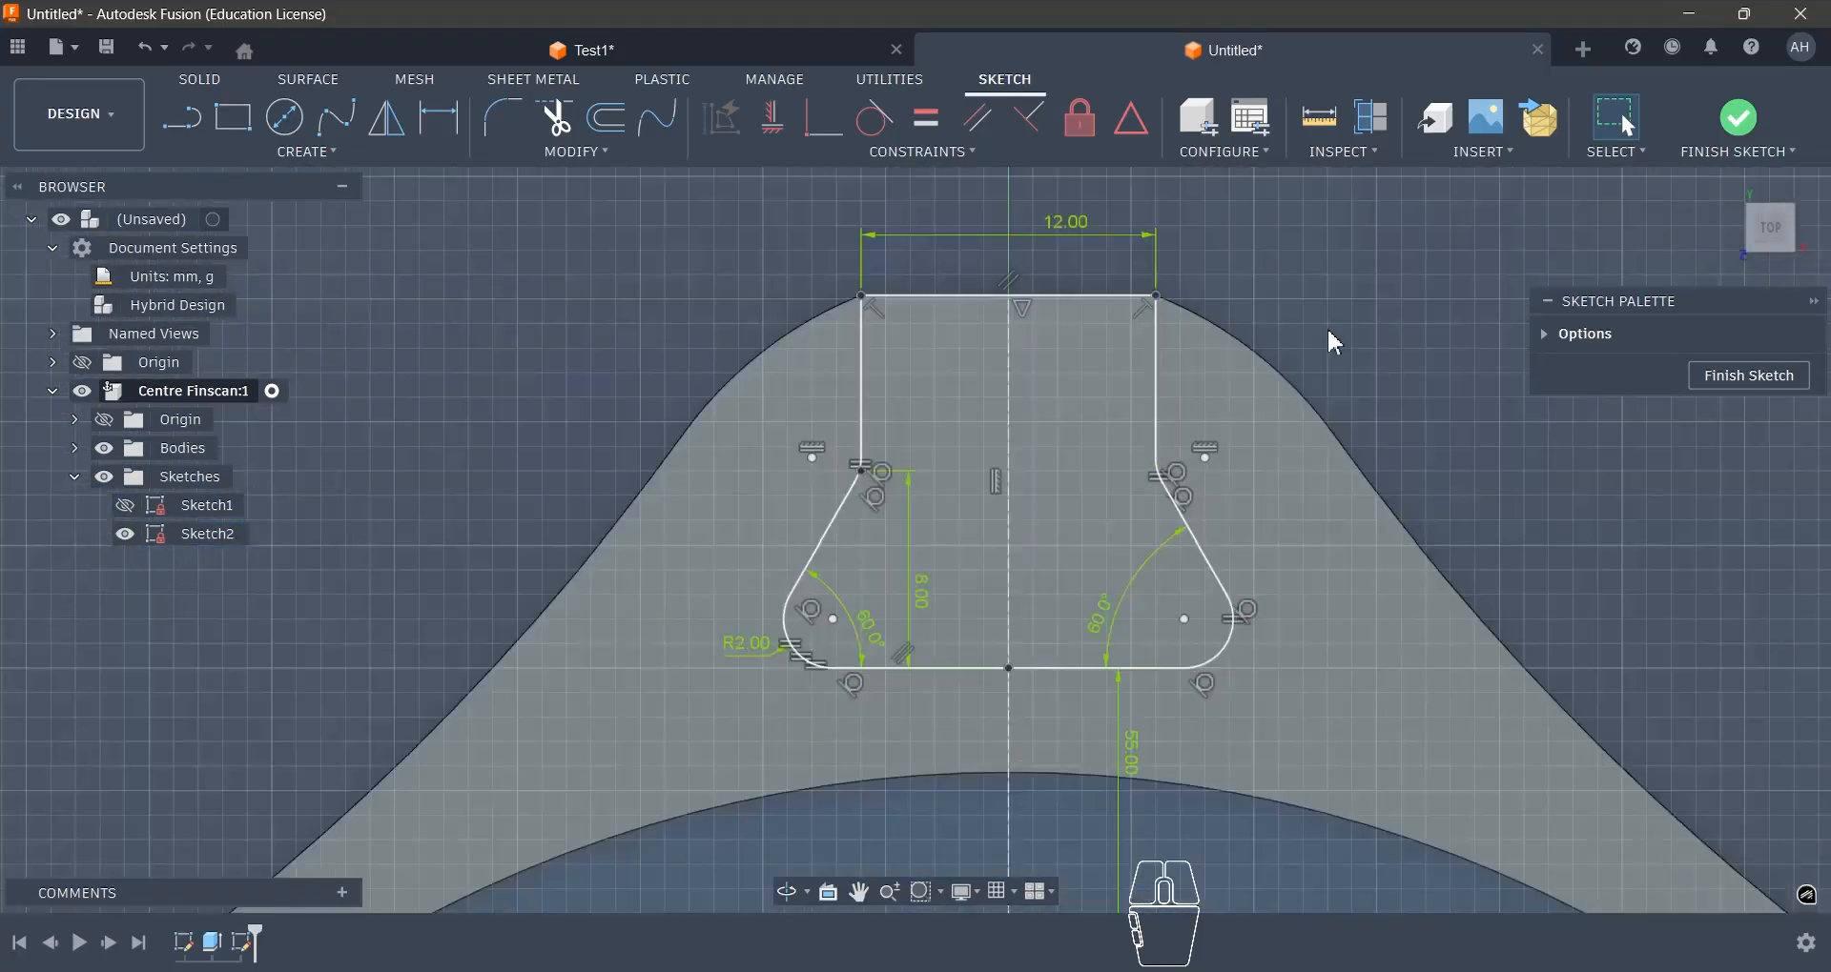
{"action": "left_click", "coordinate": [1739, 122]}
{"action": "scroll", "coordinate": [902, 274], "scroll_direction": "down", "scroll_amount": 2}
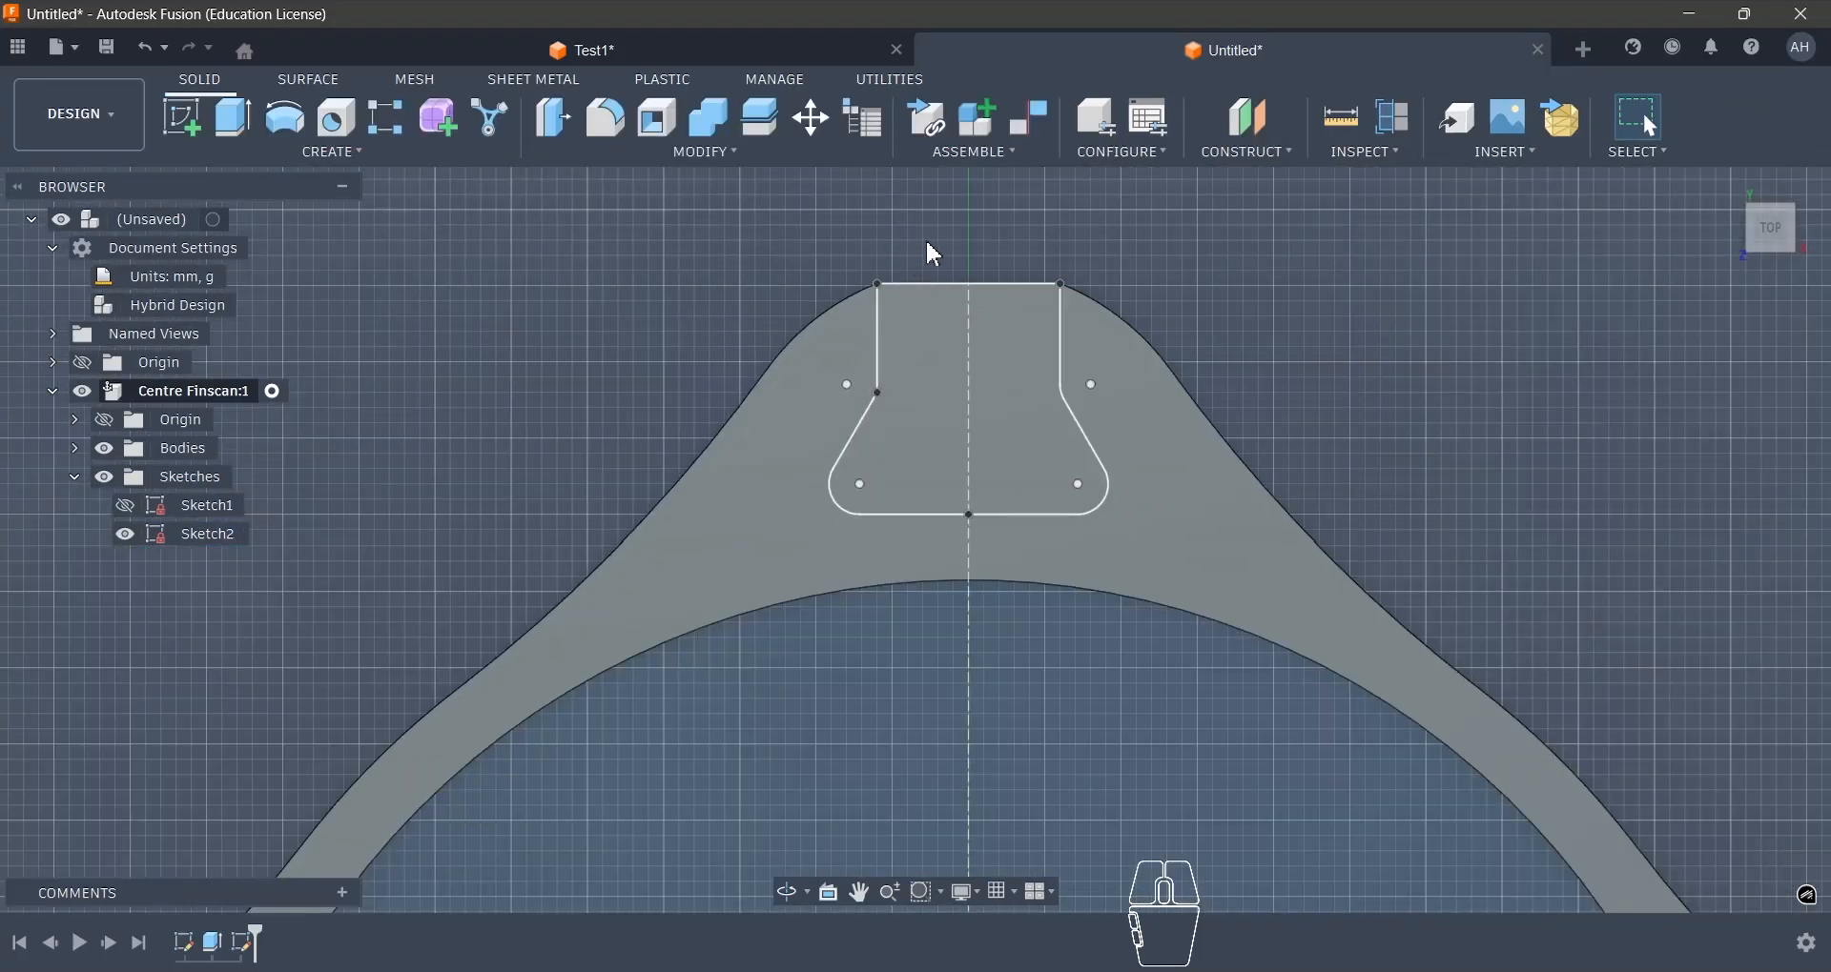
- Extrude the dovetail slot profile as a cut, using the To Object extent with the body's bottom face as the target
{"action": "key", "text": "e"}
{"action": "left_click", "coordinate": [931, 347]}
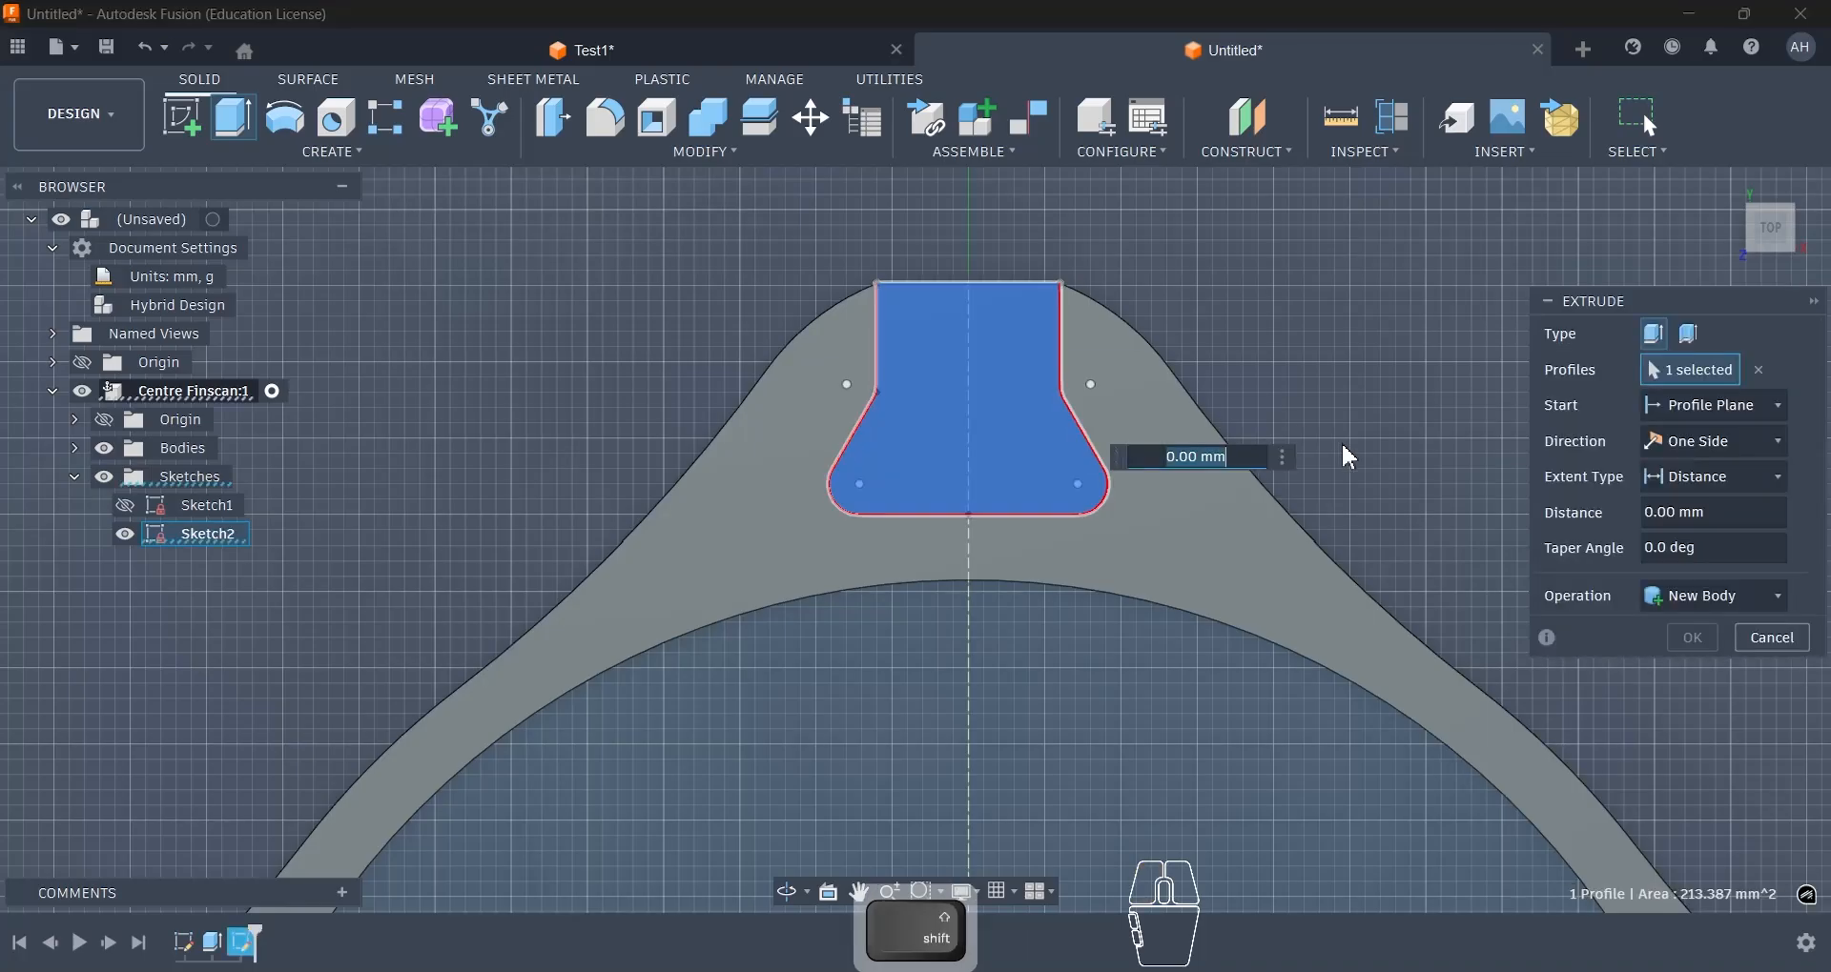
{"action": "mouse_move", "coordinate": [932, 347]}
{"action": "middle_mouse_down", "text": "shift"}
{"action": "mouse_move", "coordinate": [1106, 369]}
{"action": "mouse_move", "coordinate": [956, 370]}
{"action": "middle_mouse_up", "text": "shift"}
{"action": "scroll", "coordinate": [956, 371], "scroll_direction": "down", "scroll_amount": 6}
{"action": "scroll", "coordinate": [826, 477], "scroll_direction": "down", "scroll_amount": 3}
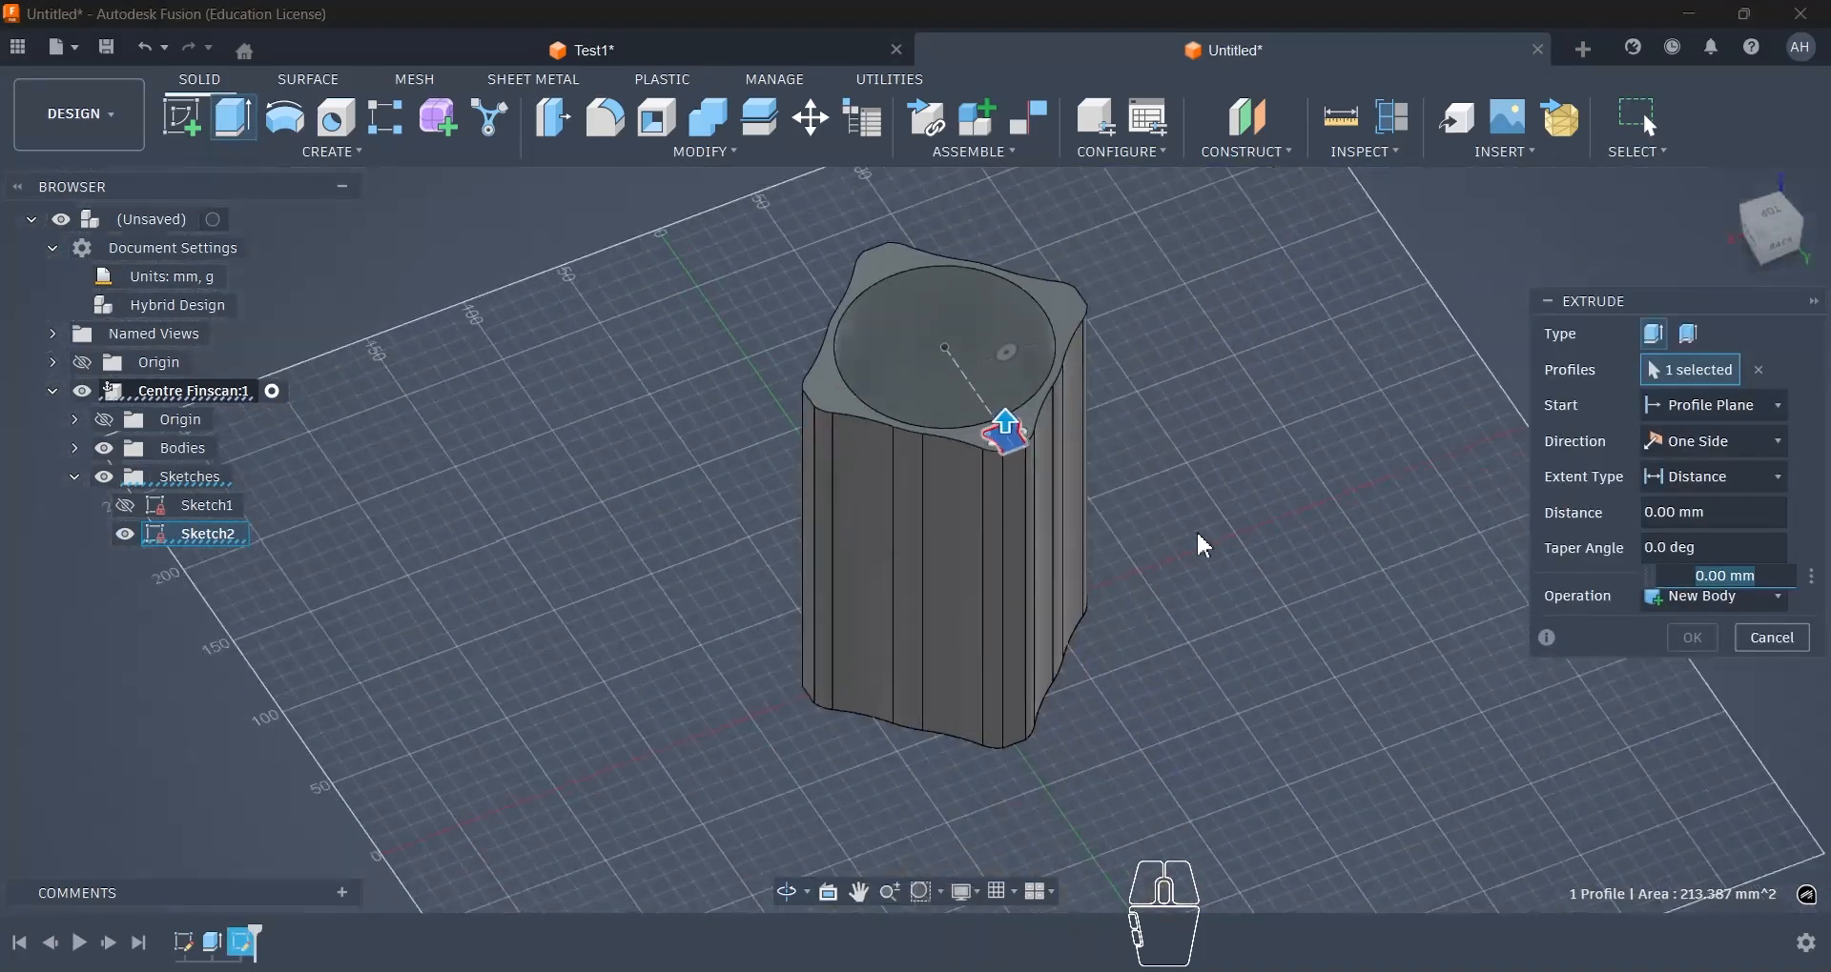
{"action": "scroll", "coordinate": [1144, 545], "scroll_direction": "up", "scroll_amount": 2}
{"action": "scroll", "coordinate": [906, 629], "scroll_direction": "up", "scroll_amount": 1}
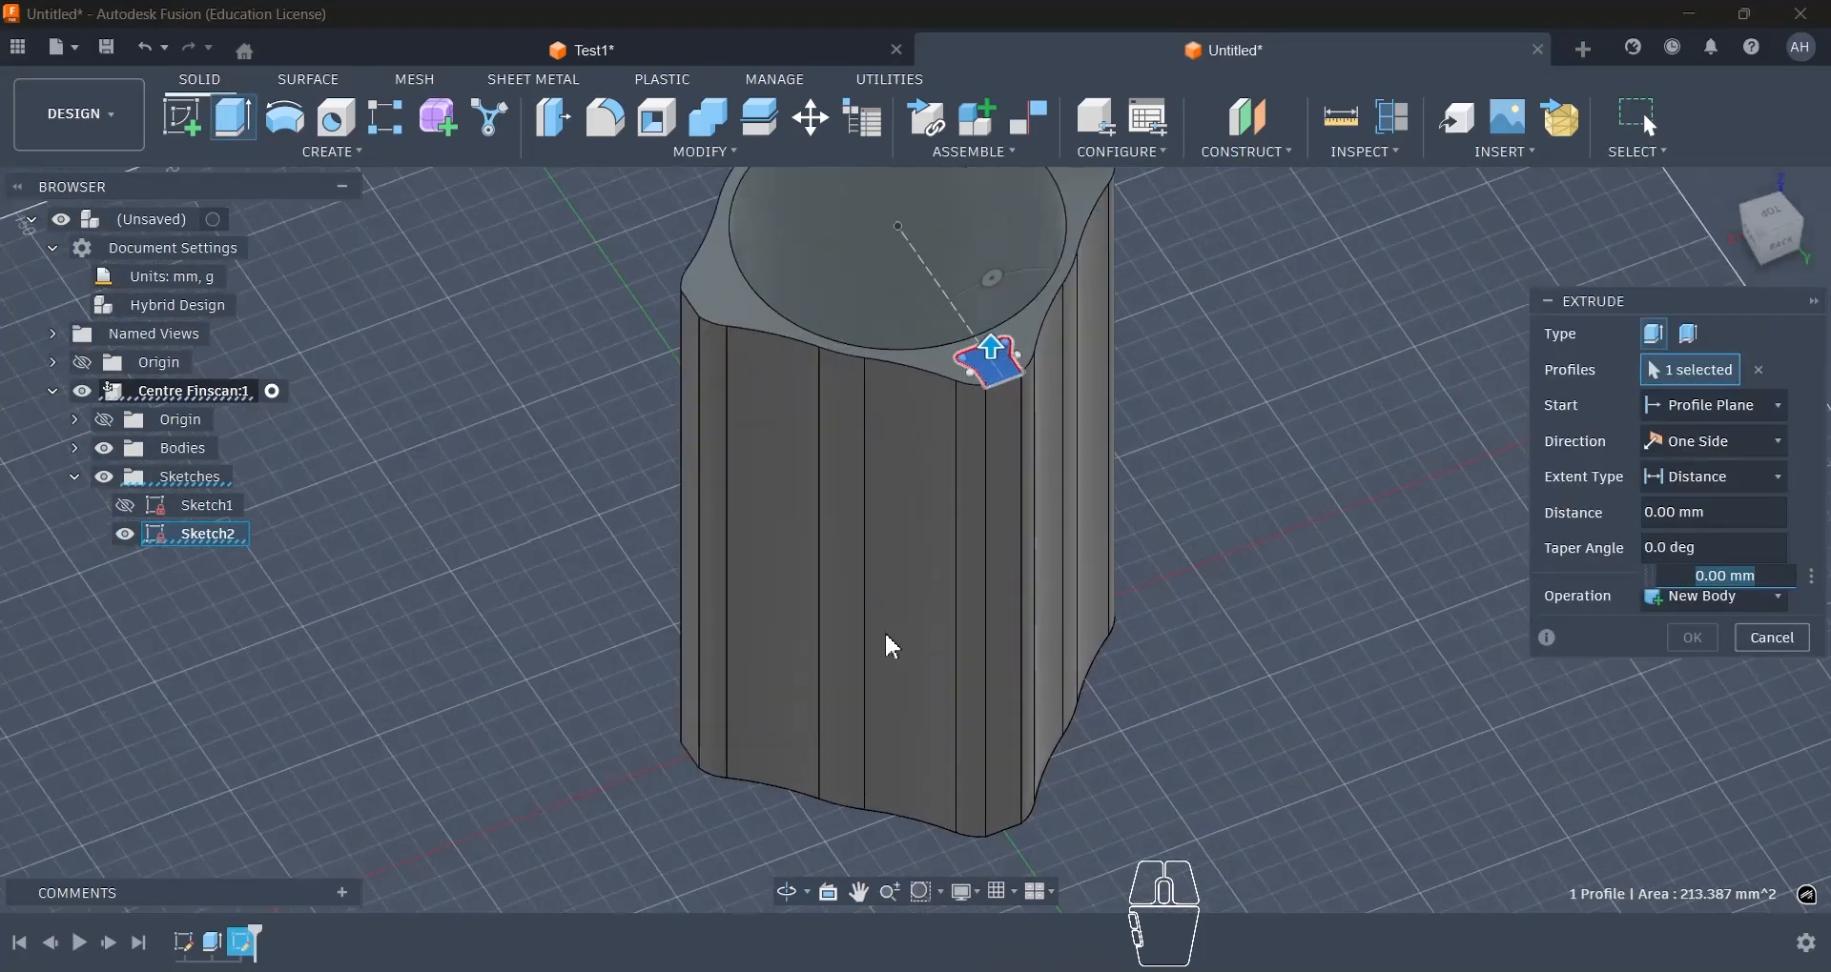
{"action": "left_click", "coordinate": [1714, 444]}
{"action": "left_click", "coordinate": [1716, 454]}
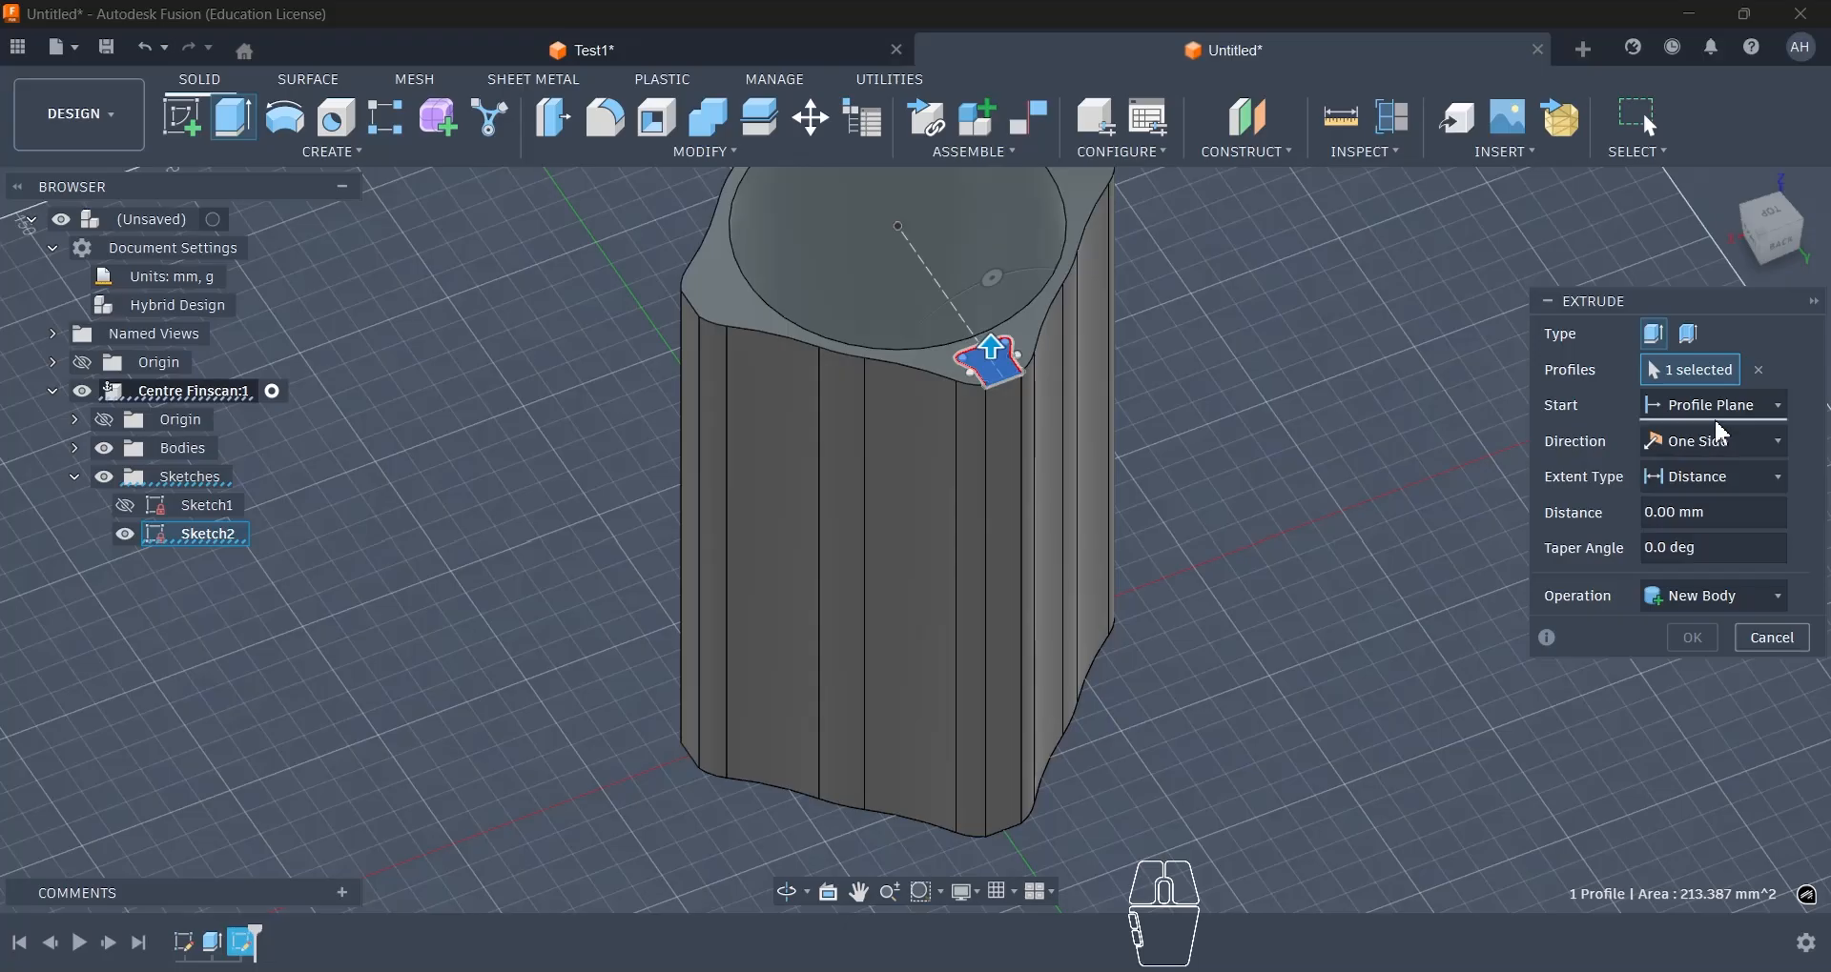
{"action": "left_click", "coordinate": [1737, 484]}
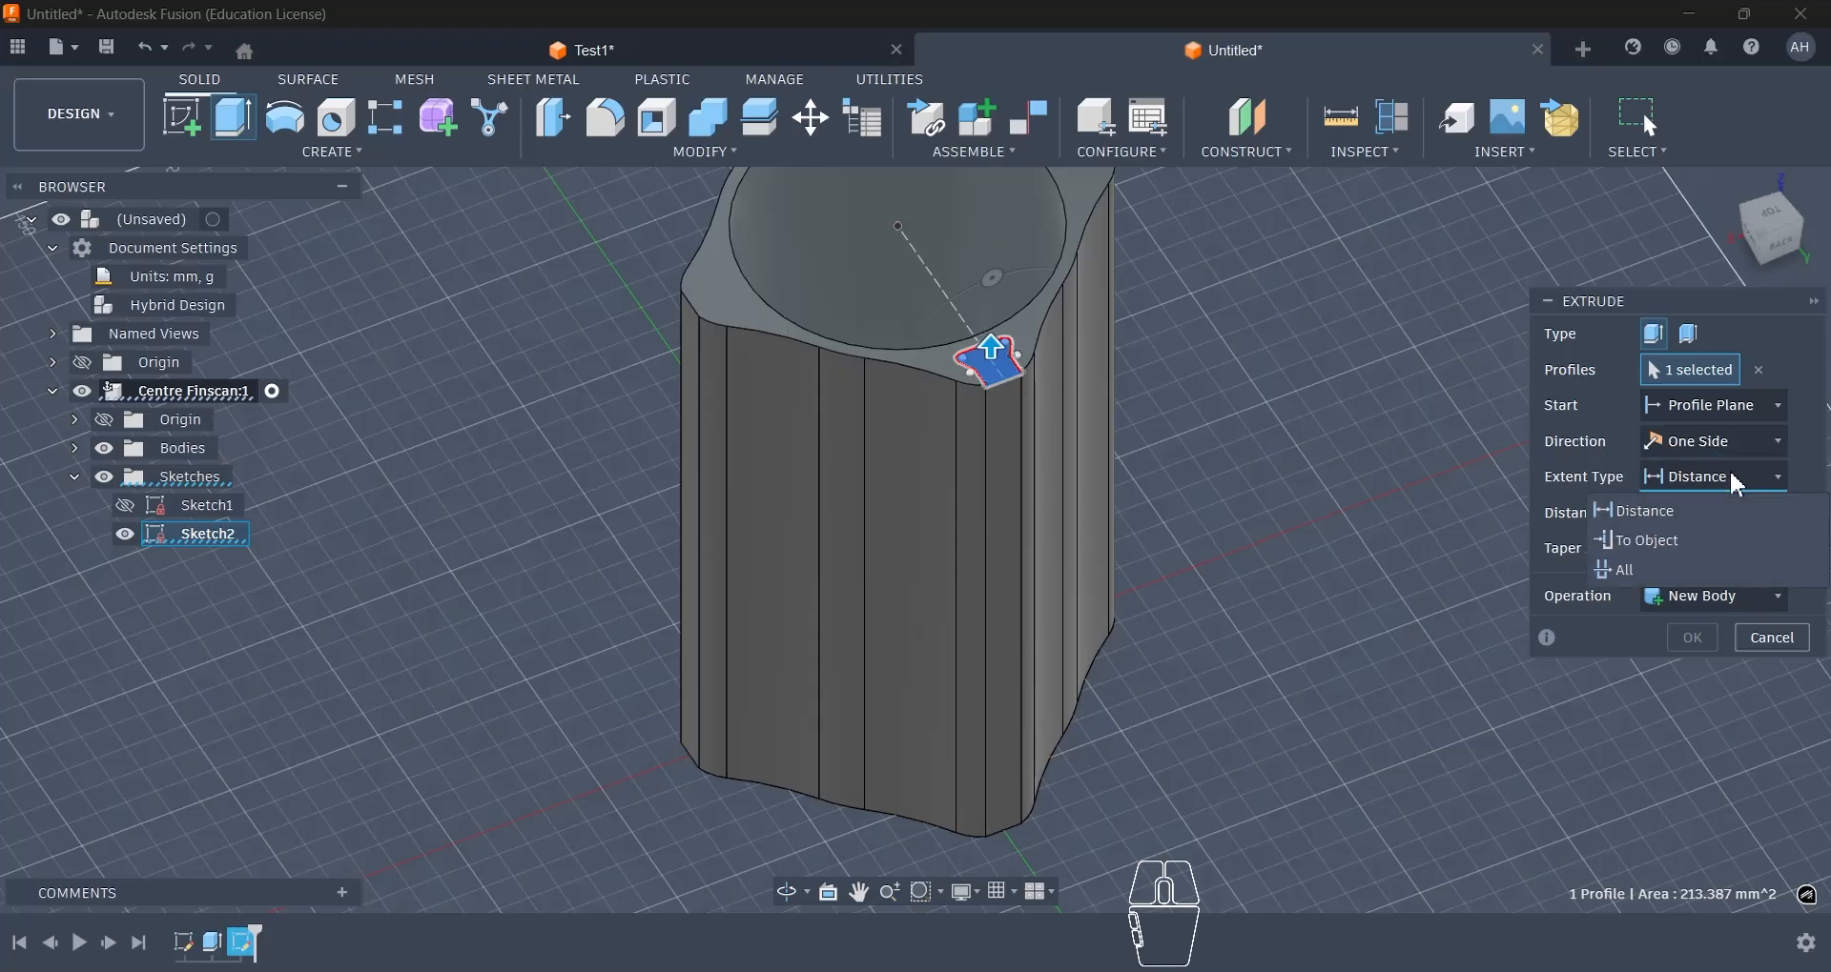
{"action": "left_click", "coordinate": [1673, 540]}
{"action": "middle_click_drag", "start_coordinate": [1462, 547], "coordinate": [992, 647], "text": "shift"}
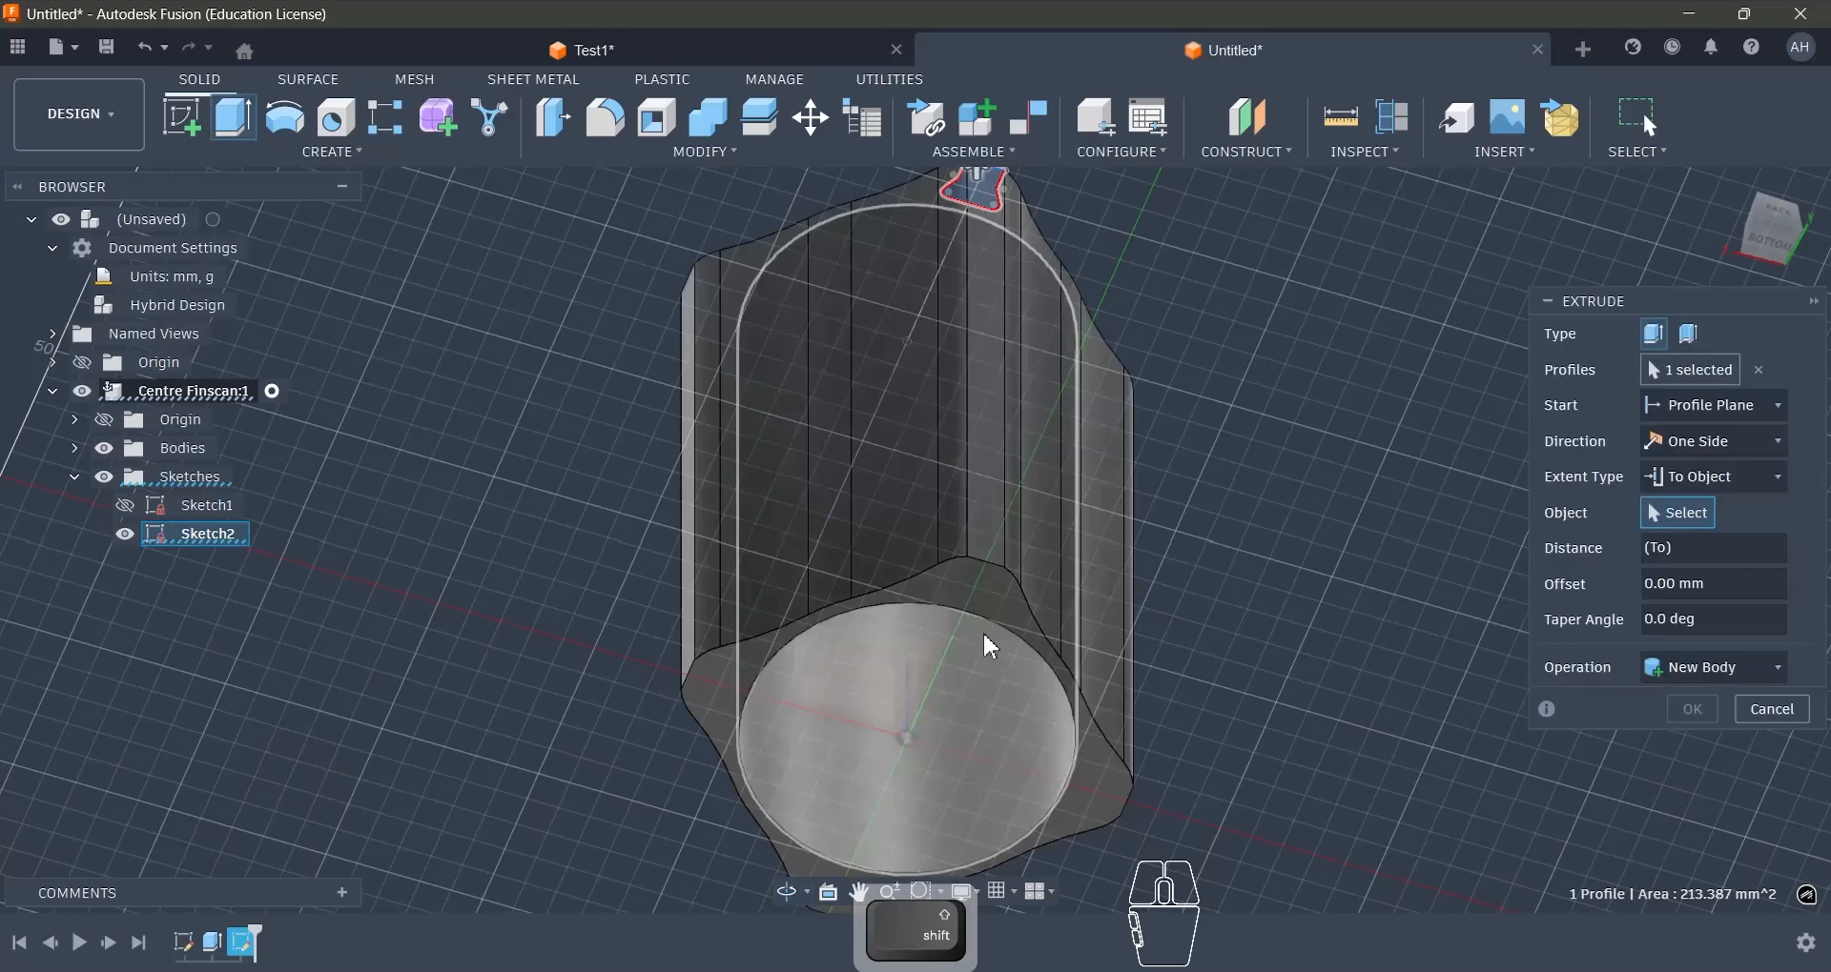
{"action": "scroll", "coordinate": [992, 646], "scroll_direction": "up", "scroll_amount": 4}
{"action": "left_click", "coordinate": [1001, 593]}
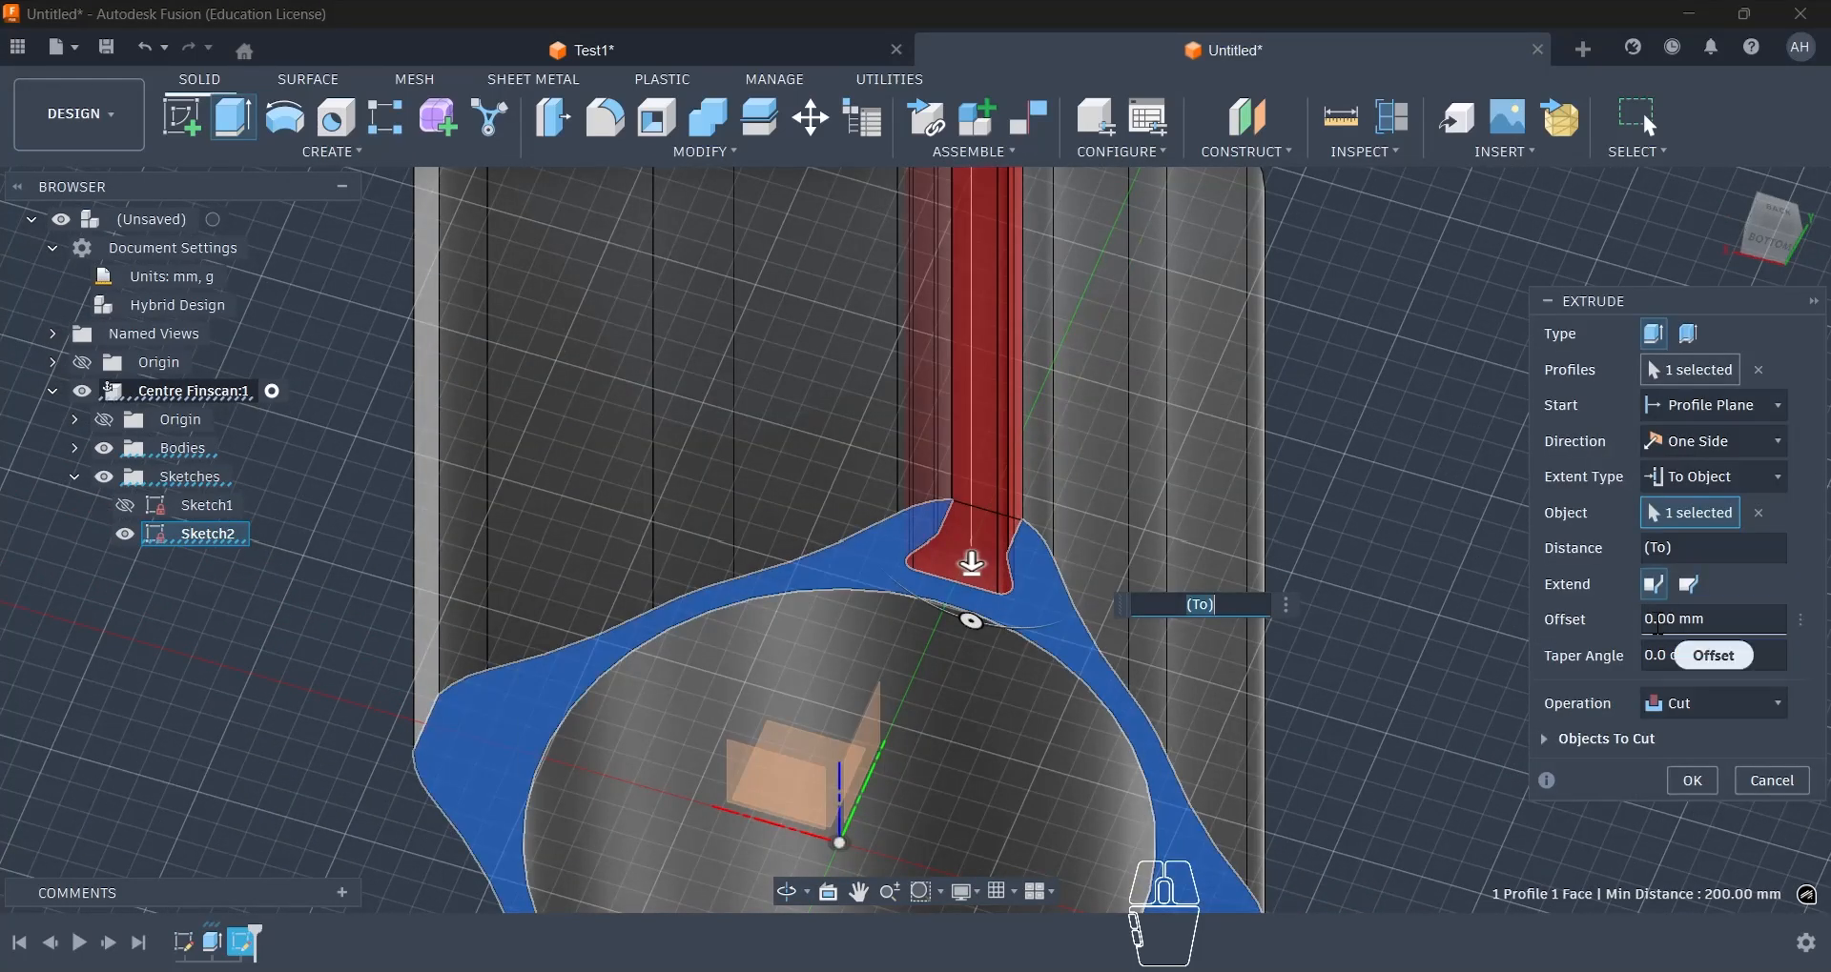
- Set the cut's offset from the bottom face to -6 mm and finish the extrusion
{"action": "key", "text": "BackSpace"}
{"action": "type", "text": "6"}
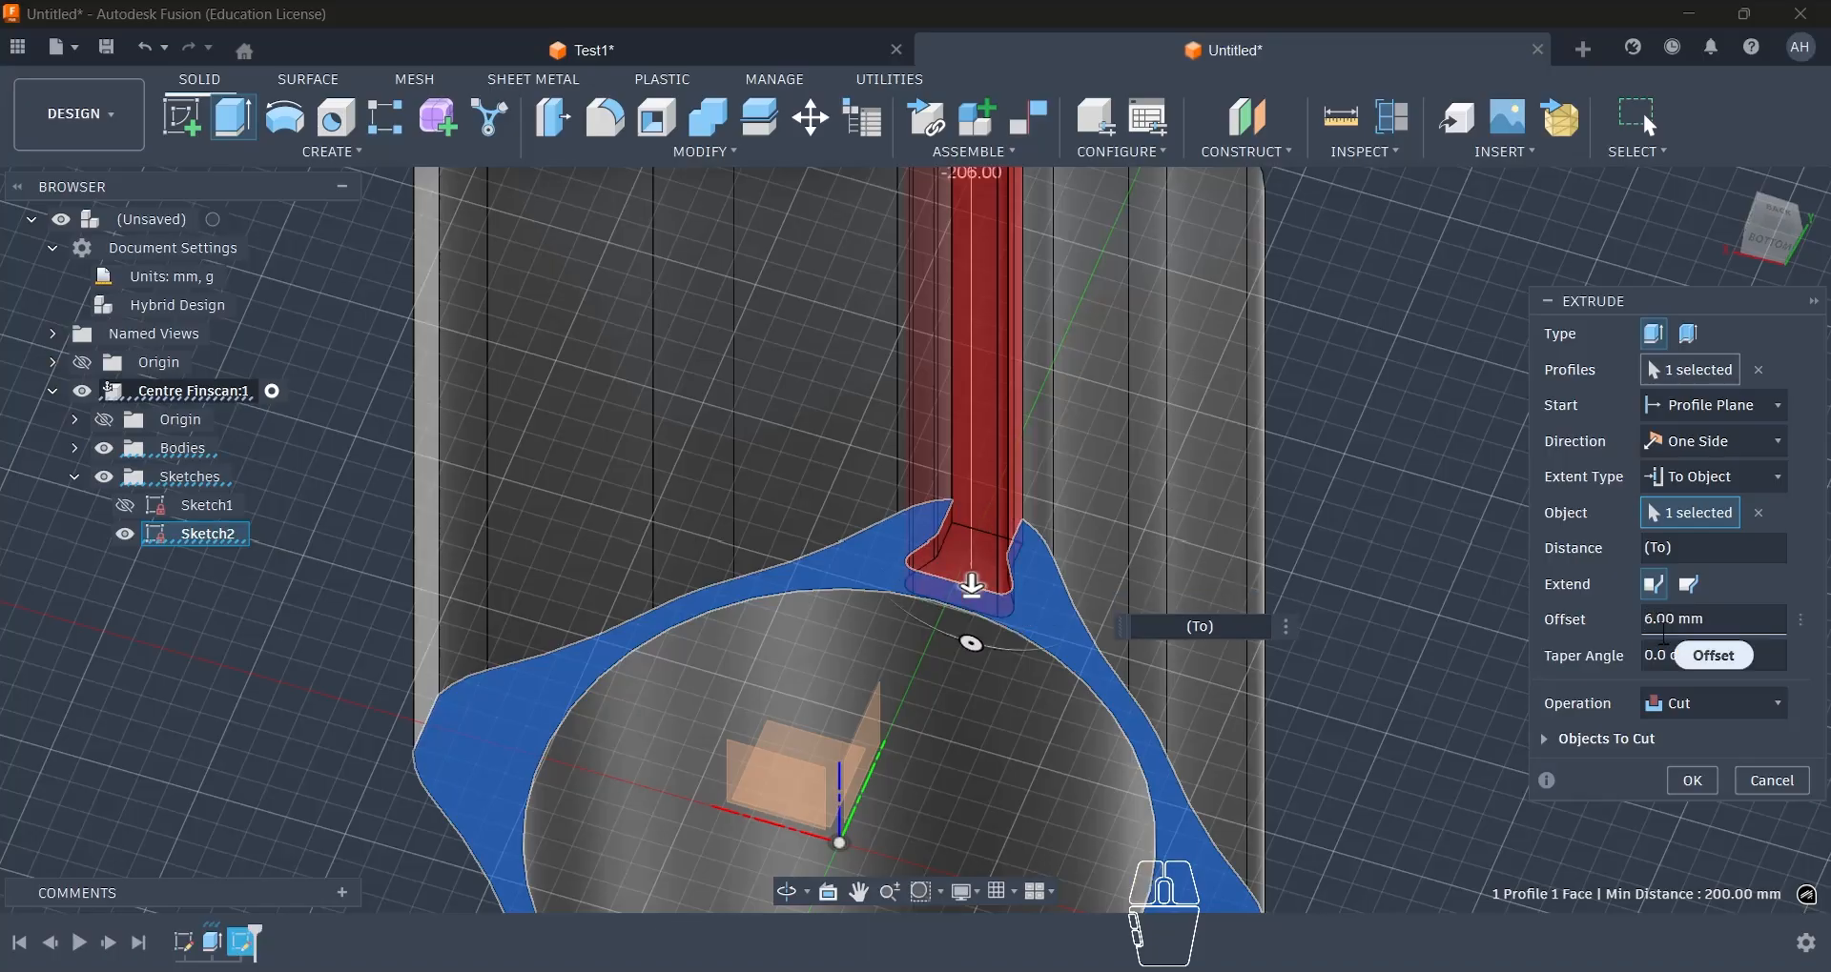
{"action": "type", "text": "-"}
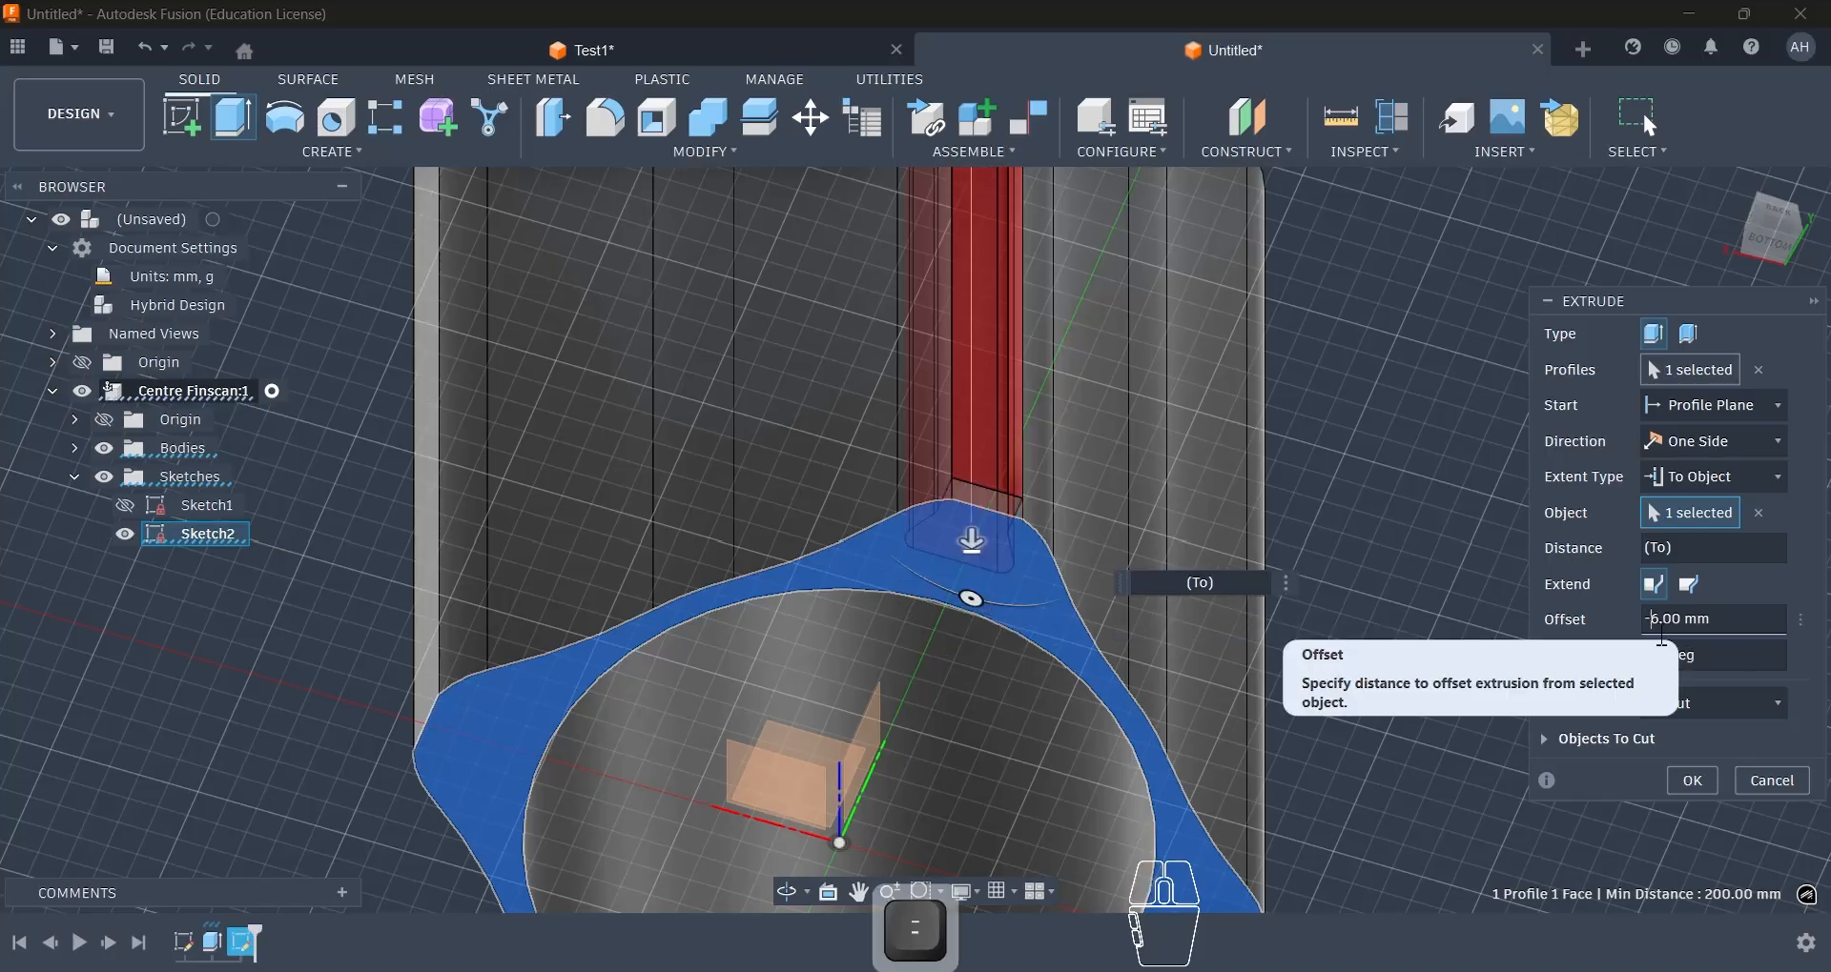
{"action": "left_click", "coordinate": [1692, 781]}
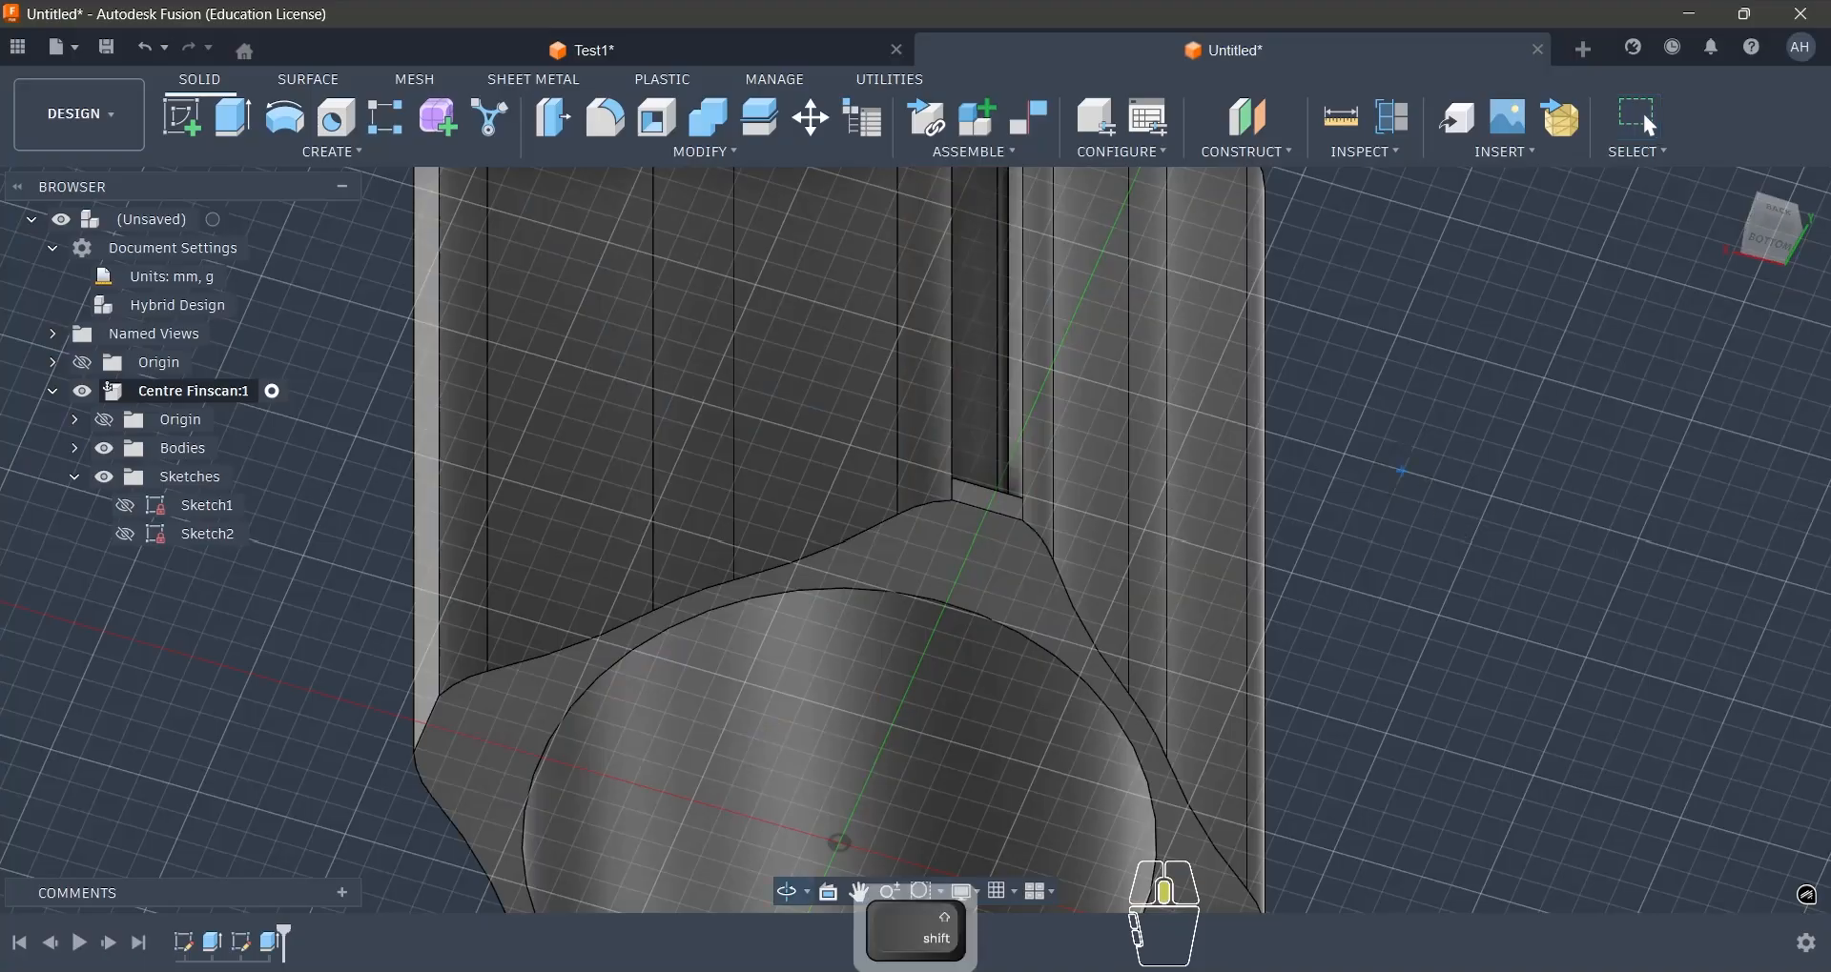
- Fillet the edge chain around the slot's closed lower end with a 5 mm radius
{"action": "middle_click_drag", "start_coordinate": [1407, 486], "coordinate": [1350, 651], "text": "shift"}
{"action": "scroll", "coordinate": [1135, 437], "scroll_direction": "up", "scroll_amount": 5}
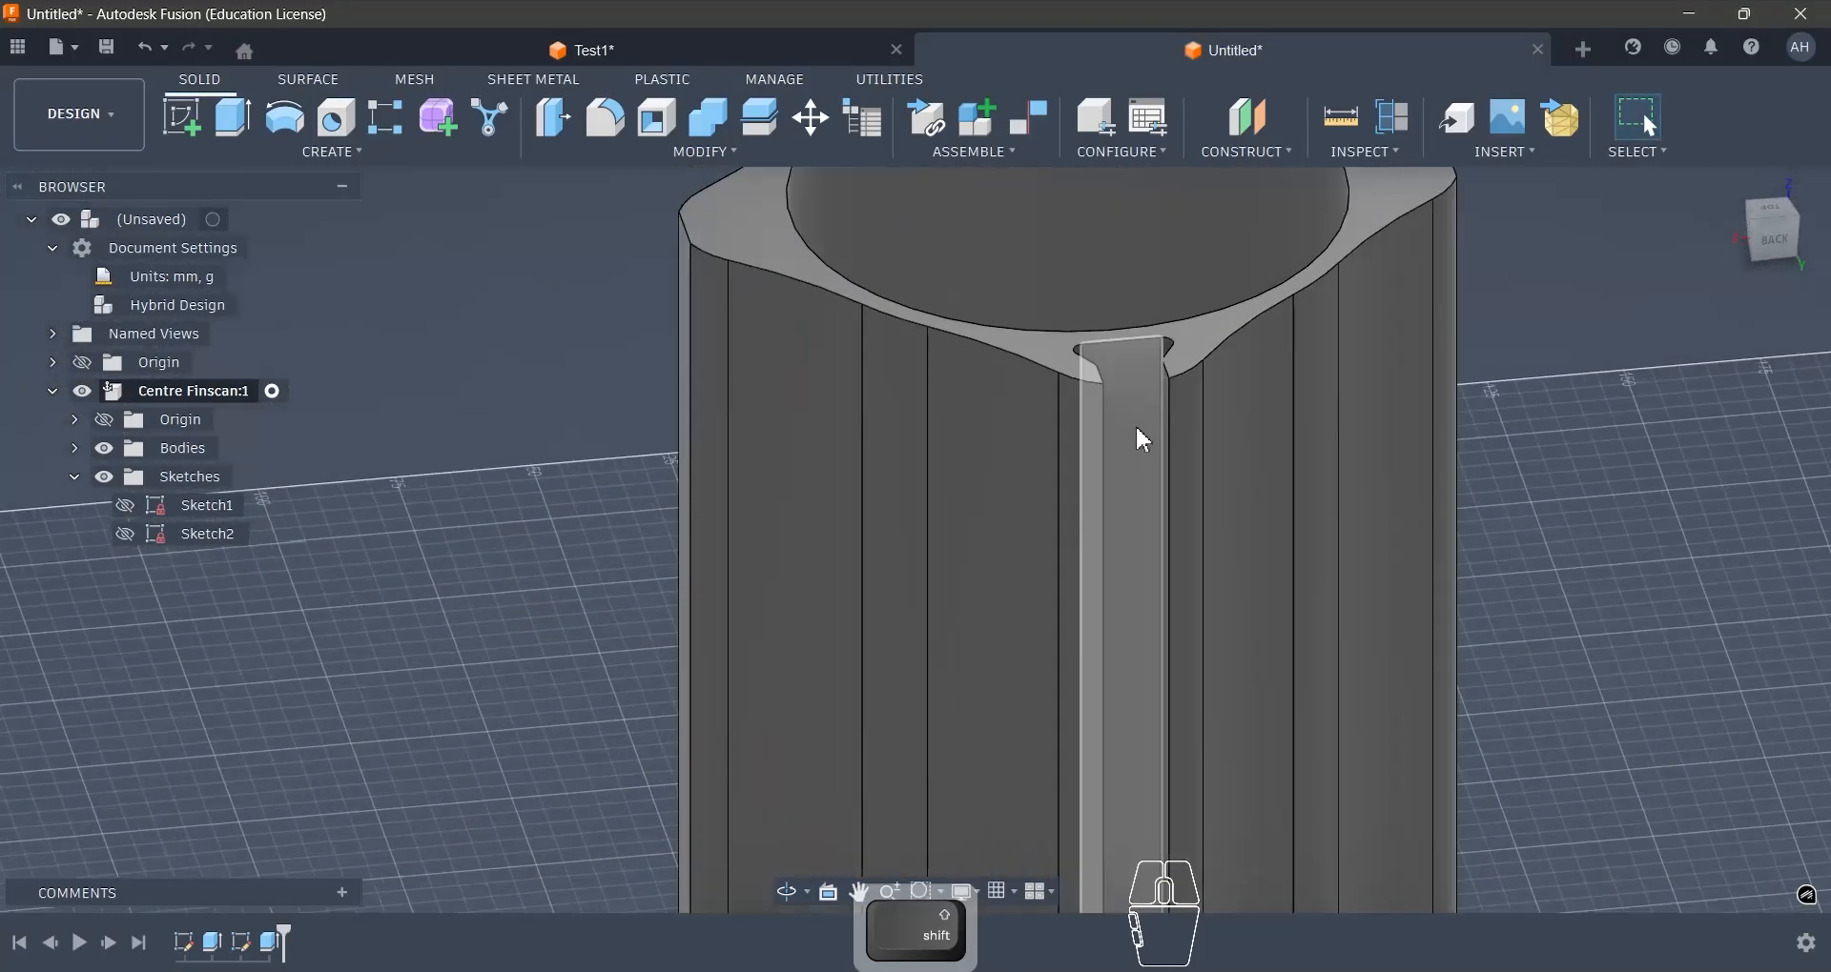
{"action": "middle_click_drag", "start_coordinate": [1135, 437], "coordinate": [942, 513], "text": "shift"}
{"action": "scroll", "coordinate": [905, 501], "scroll_direction": "down", "scroll_amount": 3}
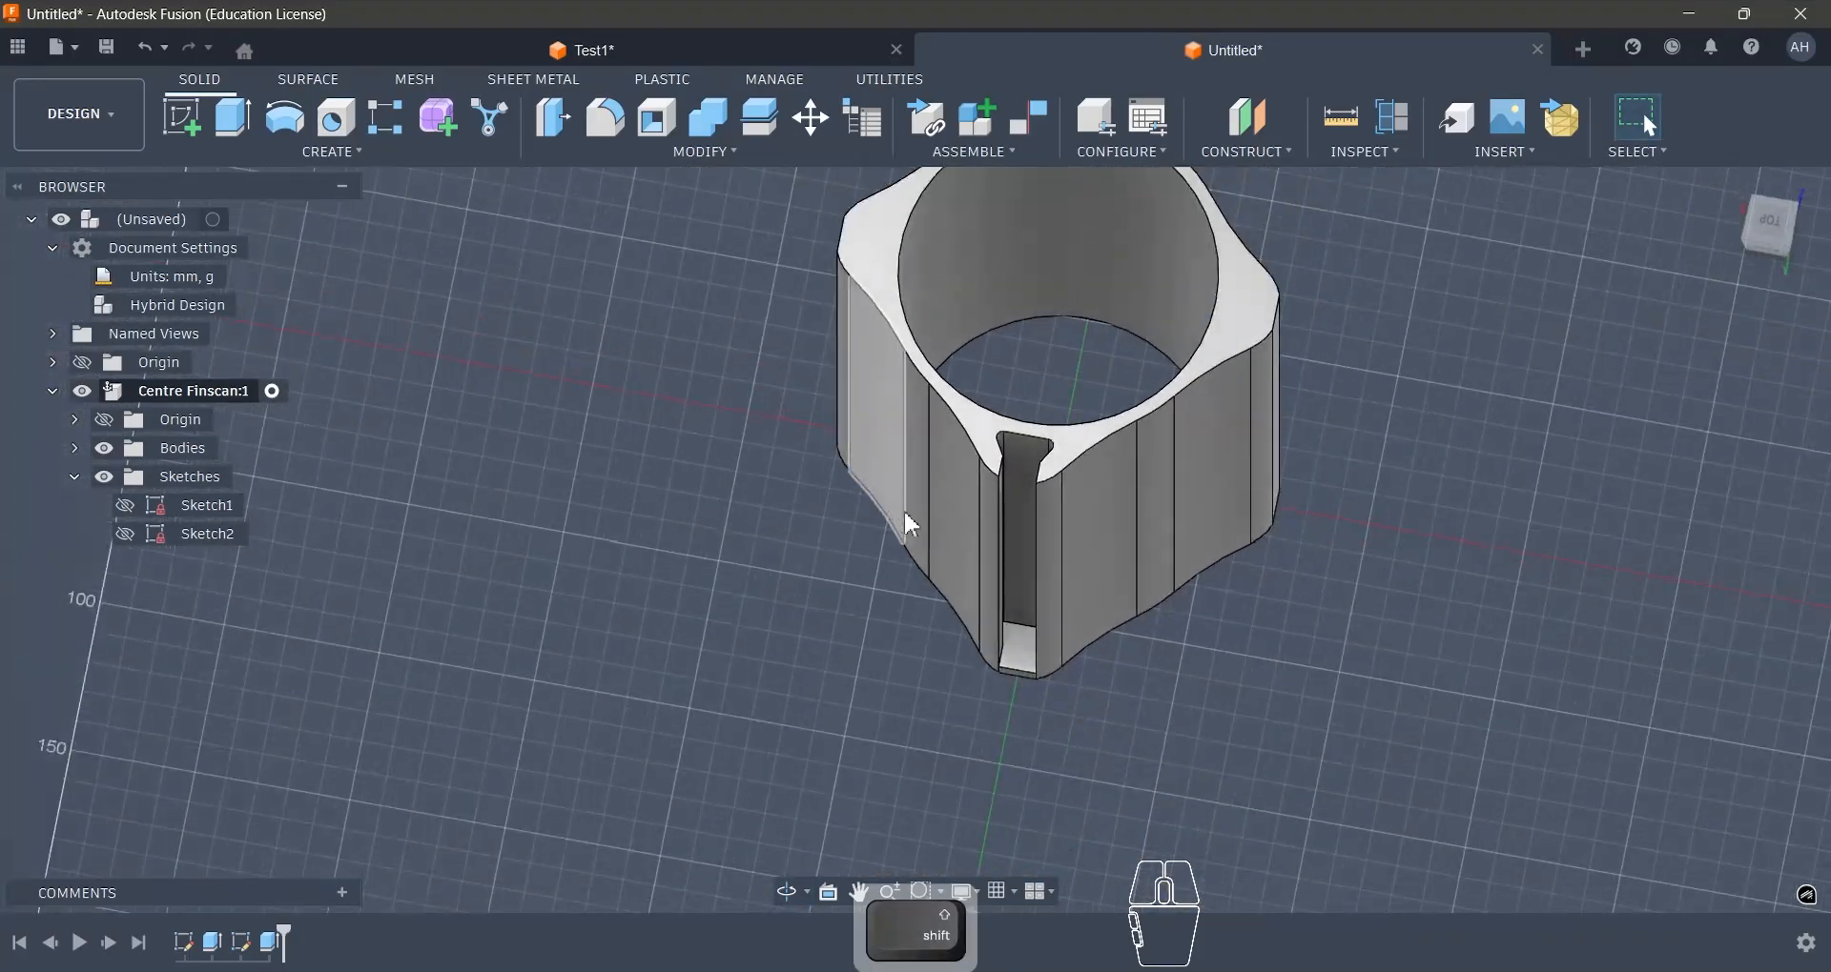
{"action": "scroll", "coordinate": [1066, 644], "scroll_direction": "up", "scroll_amount": 3}
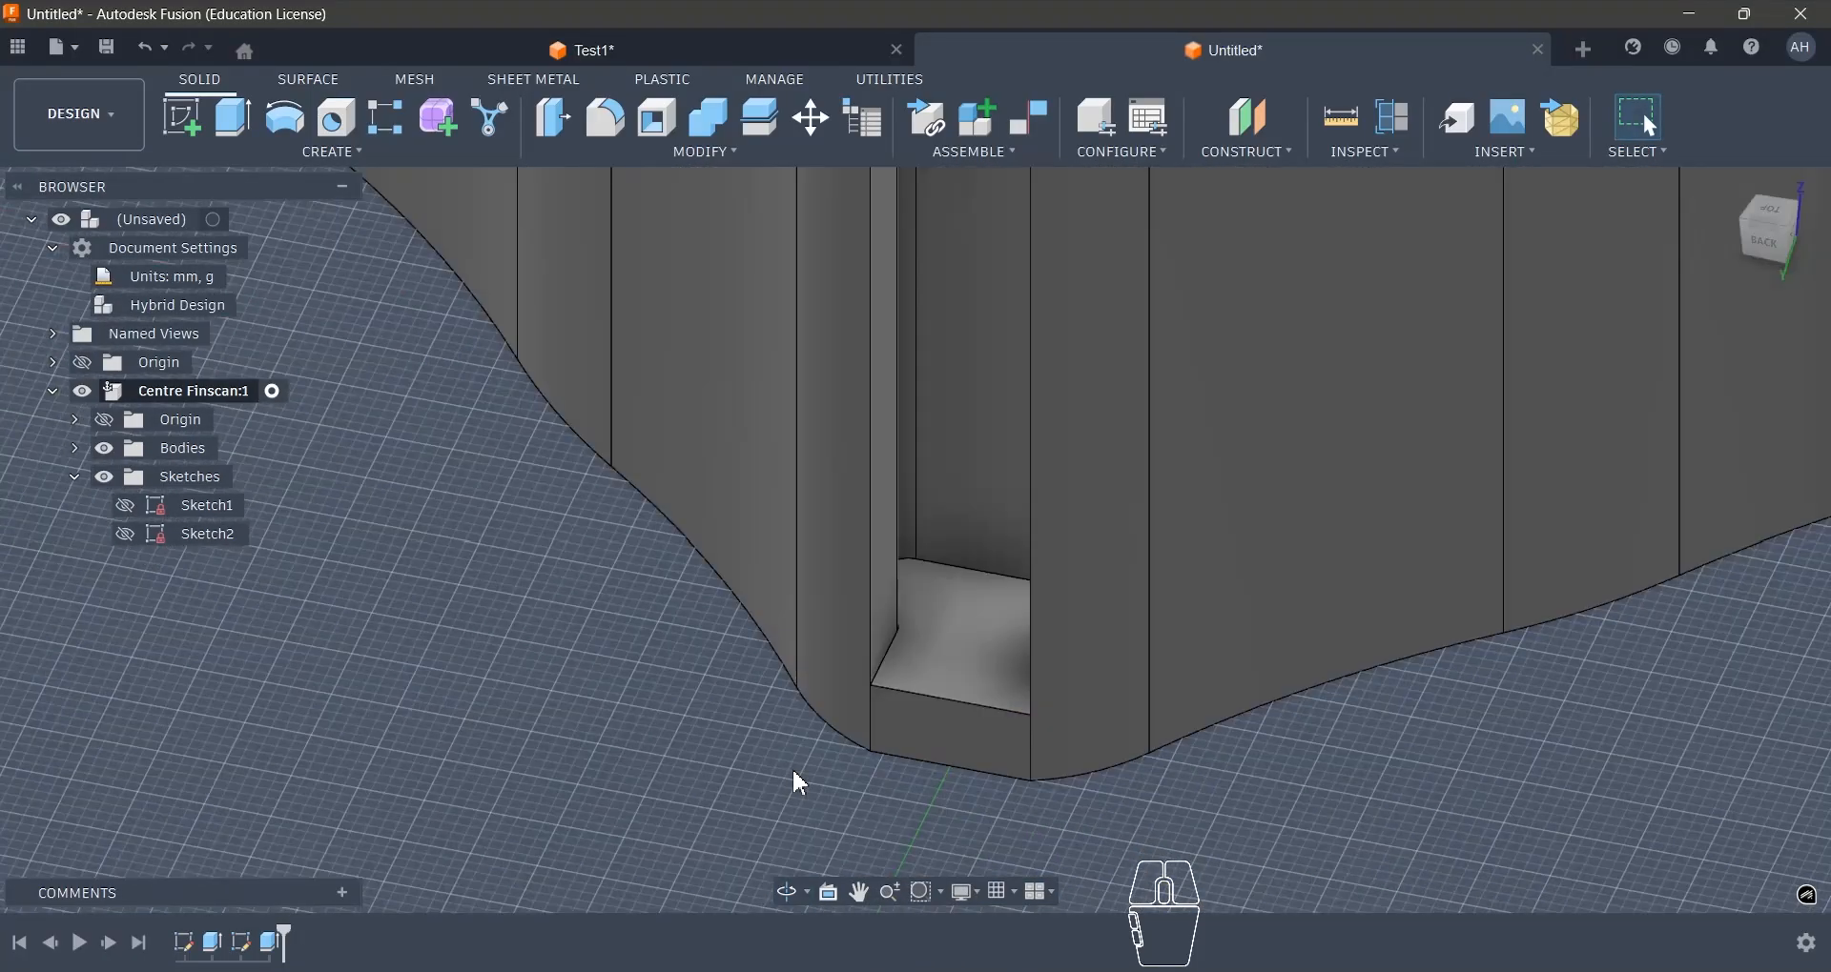
{"action": "key", "text": "f"}
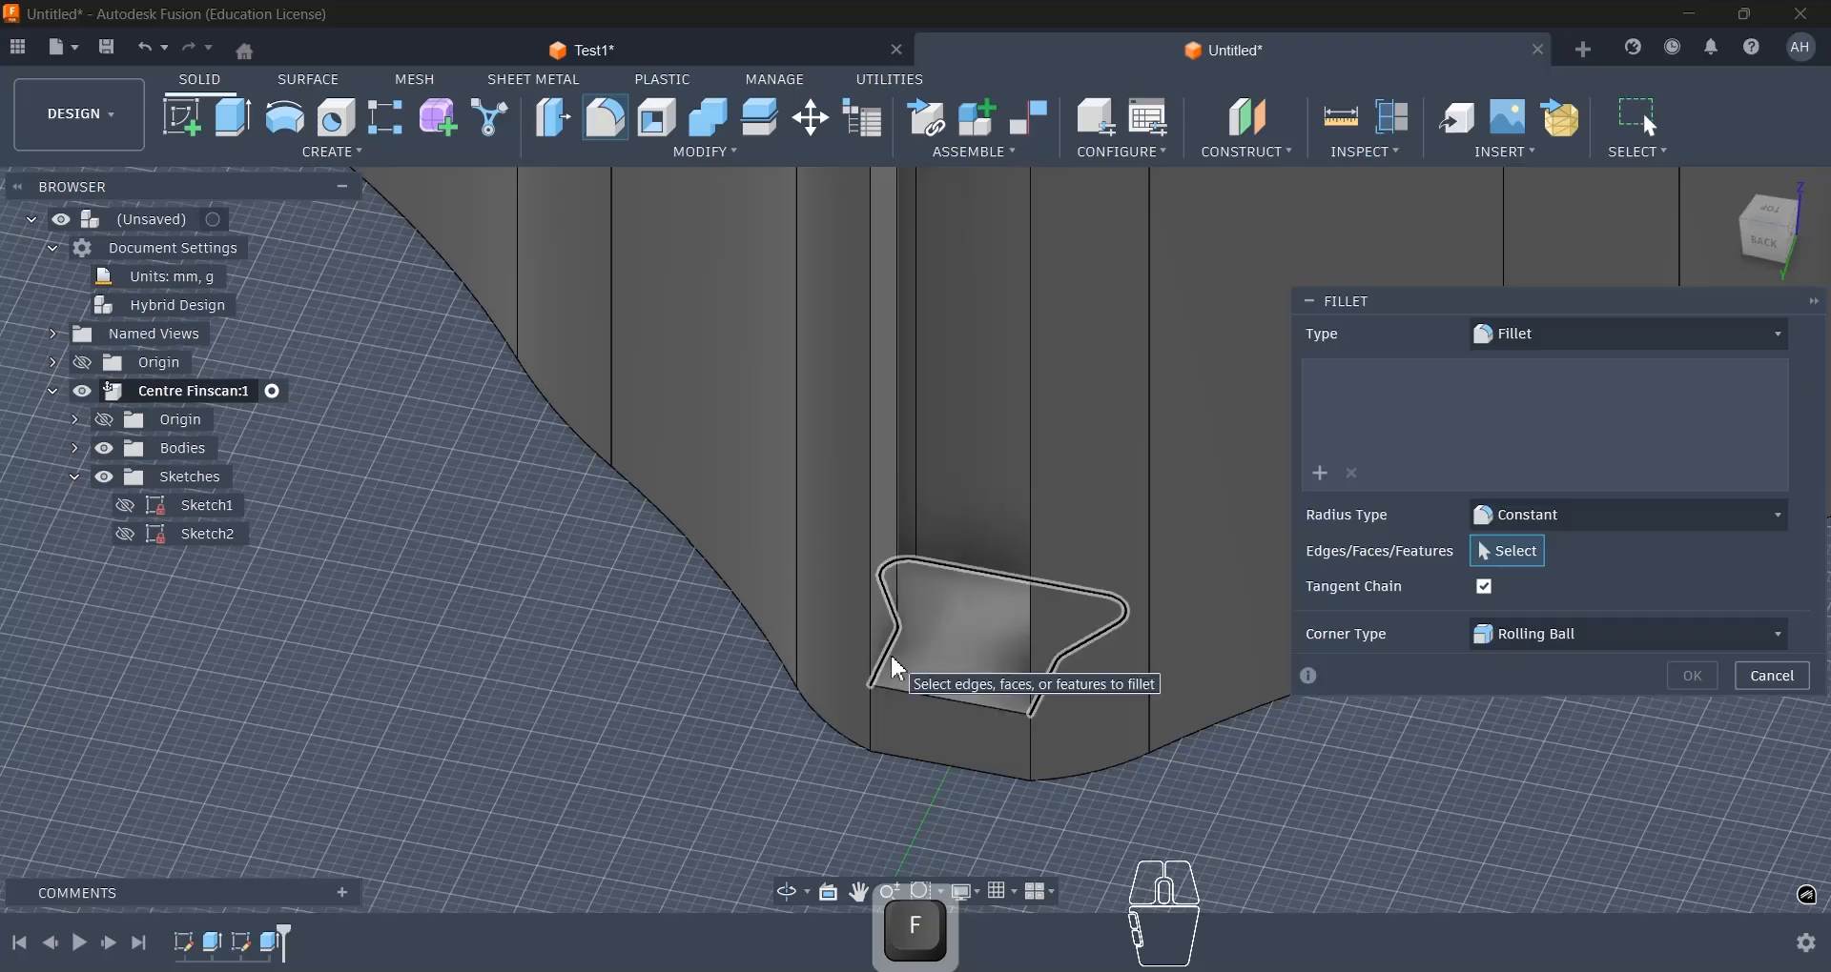
{"action": "left_click", "coordinate": [892, 667]}
{"action": "type", "text": "5"}
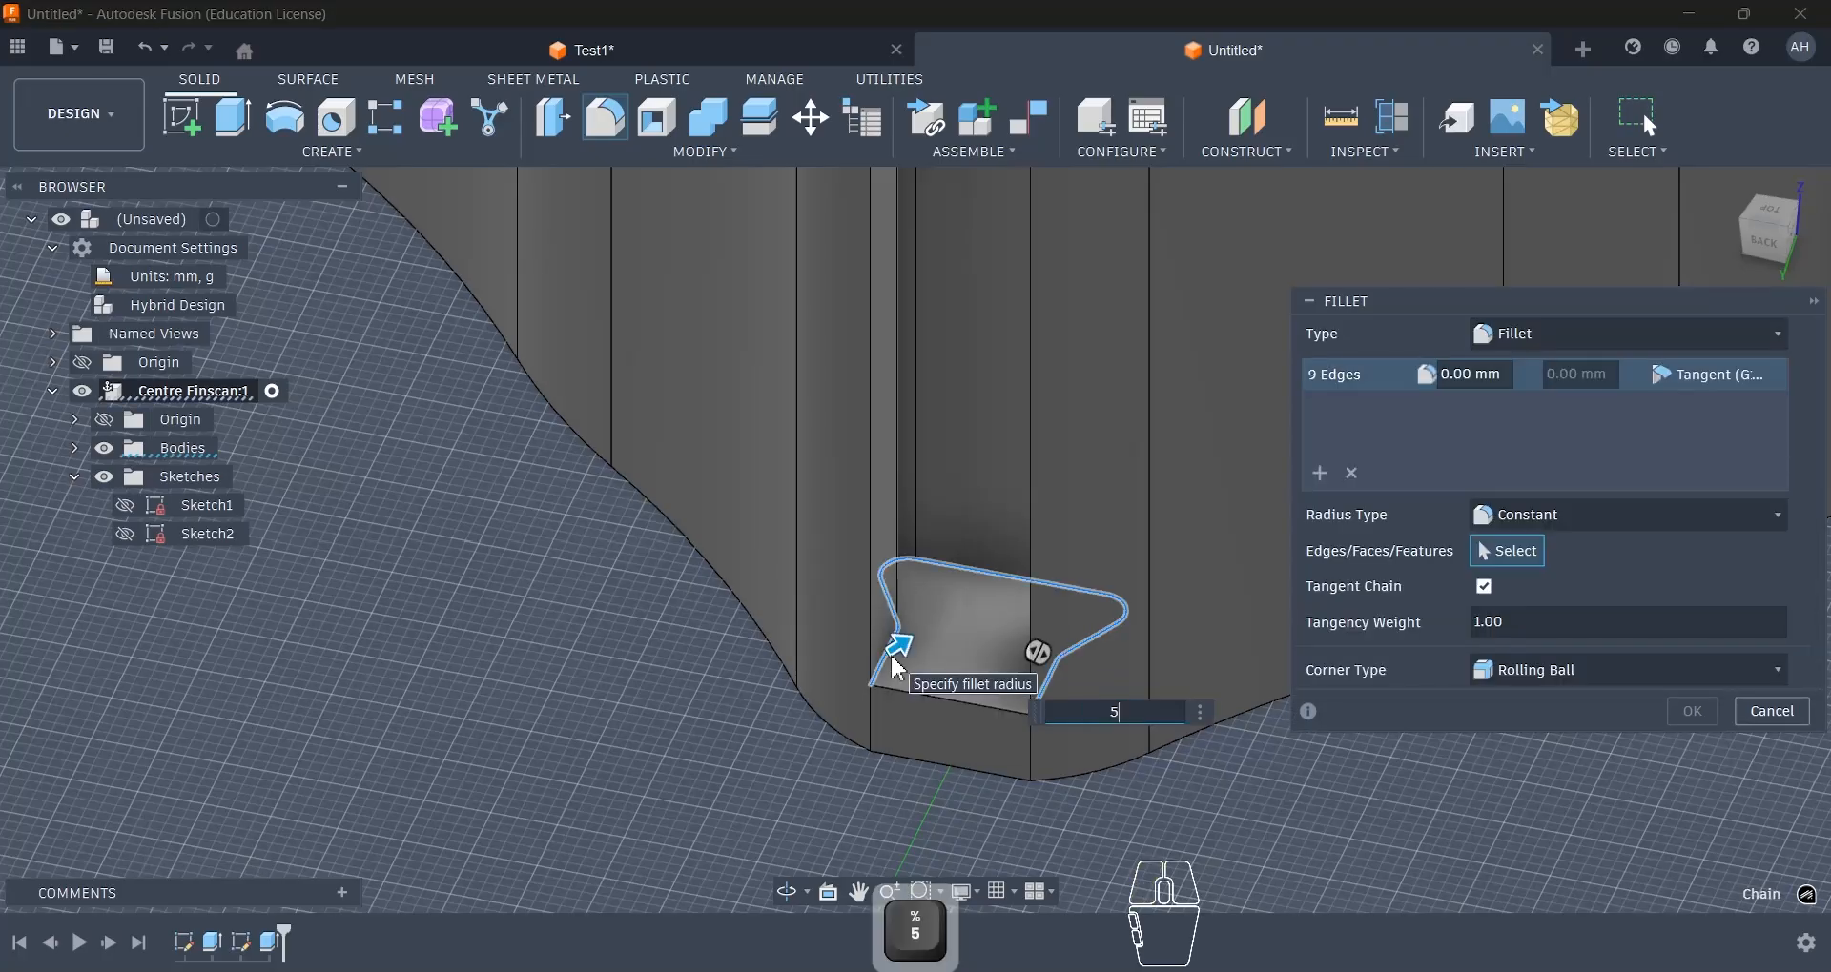
{"action": "key", "text": "Return"}
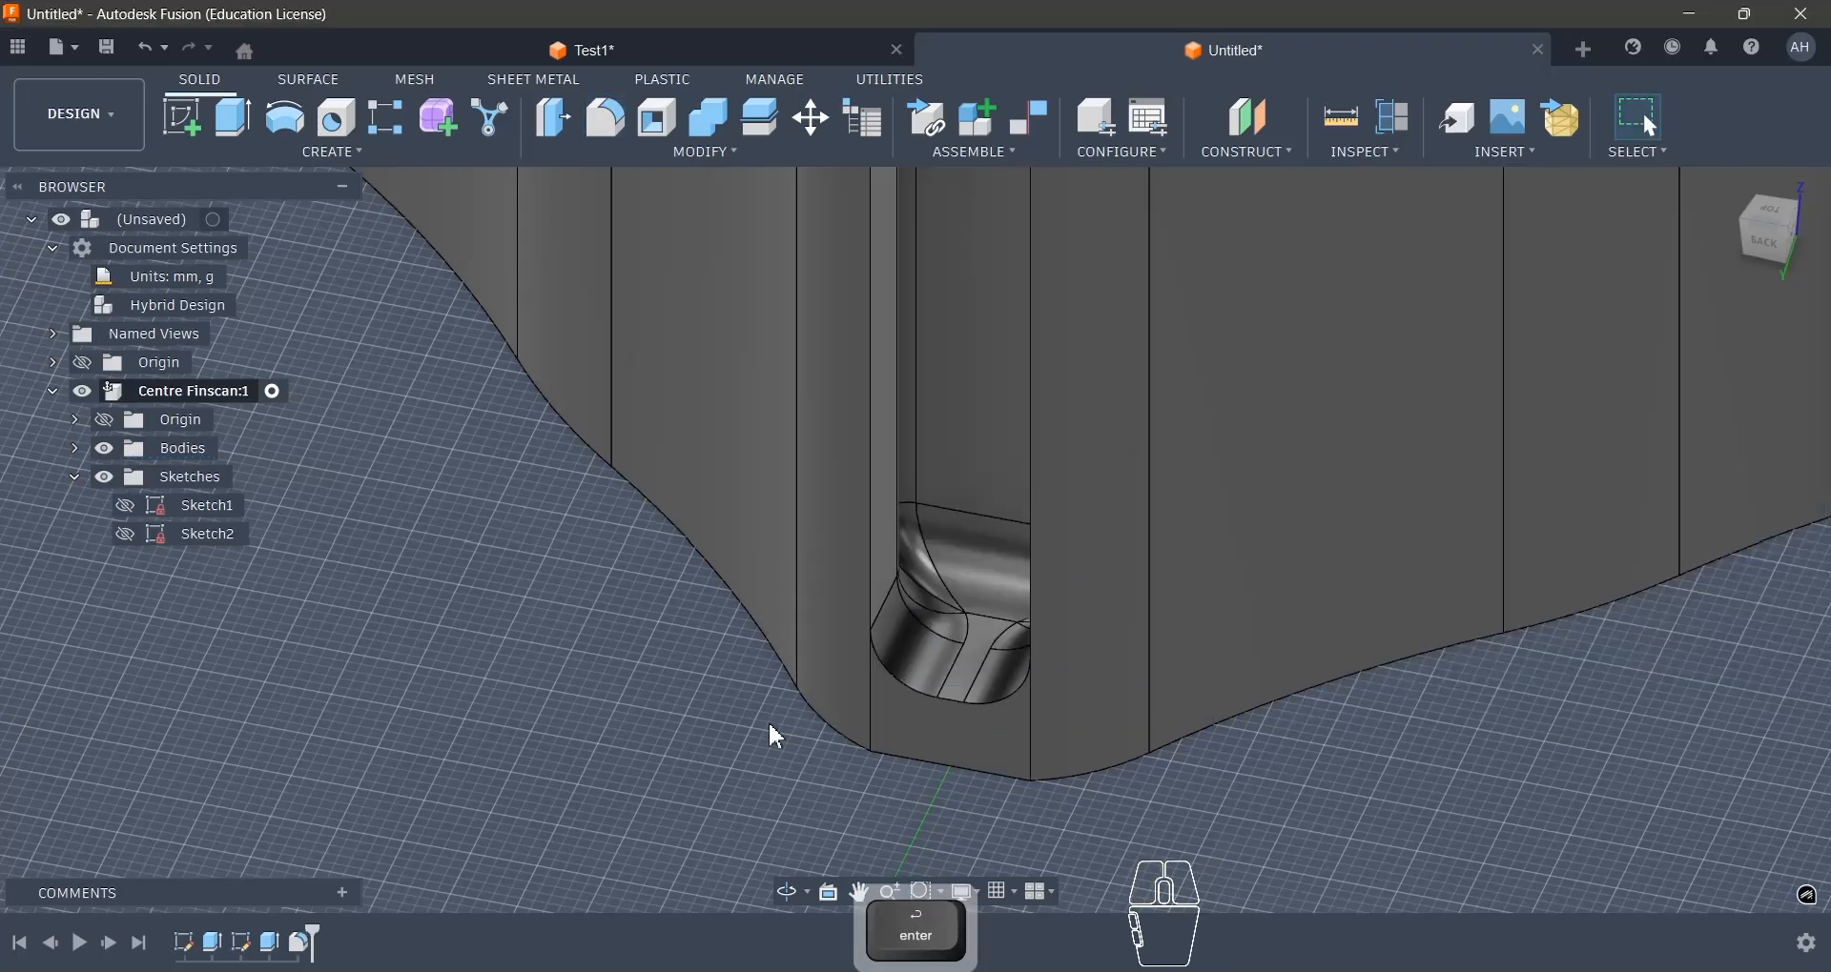
- Set up a circular pattern of features with the slot cut and its end fillet as the objects
{"action": "middle_click_drag", "start_coordinate": [702, 739], "coordinate": [744, 720], "text": "shift"}
{"action": "scroll", "coordinate": [797, 745], "scroll_direction": "down", "scroll_amount": 3}
{"action": "scroll", "coordinate": [997, 786], "scroll_direction": "down", "scroll_amount": 3}
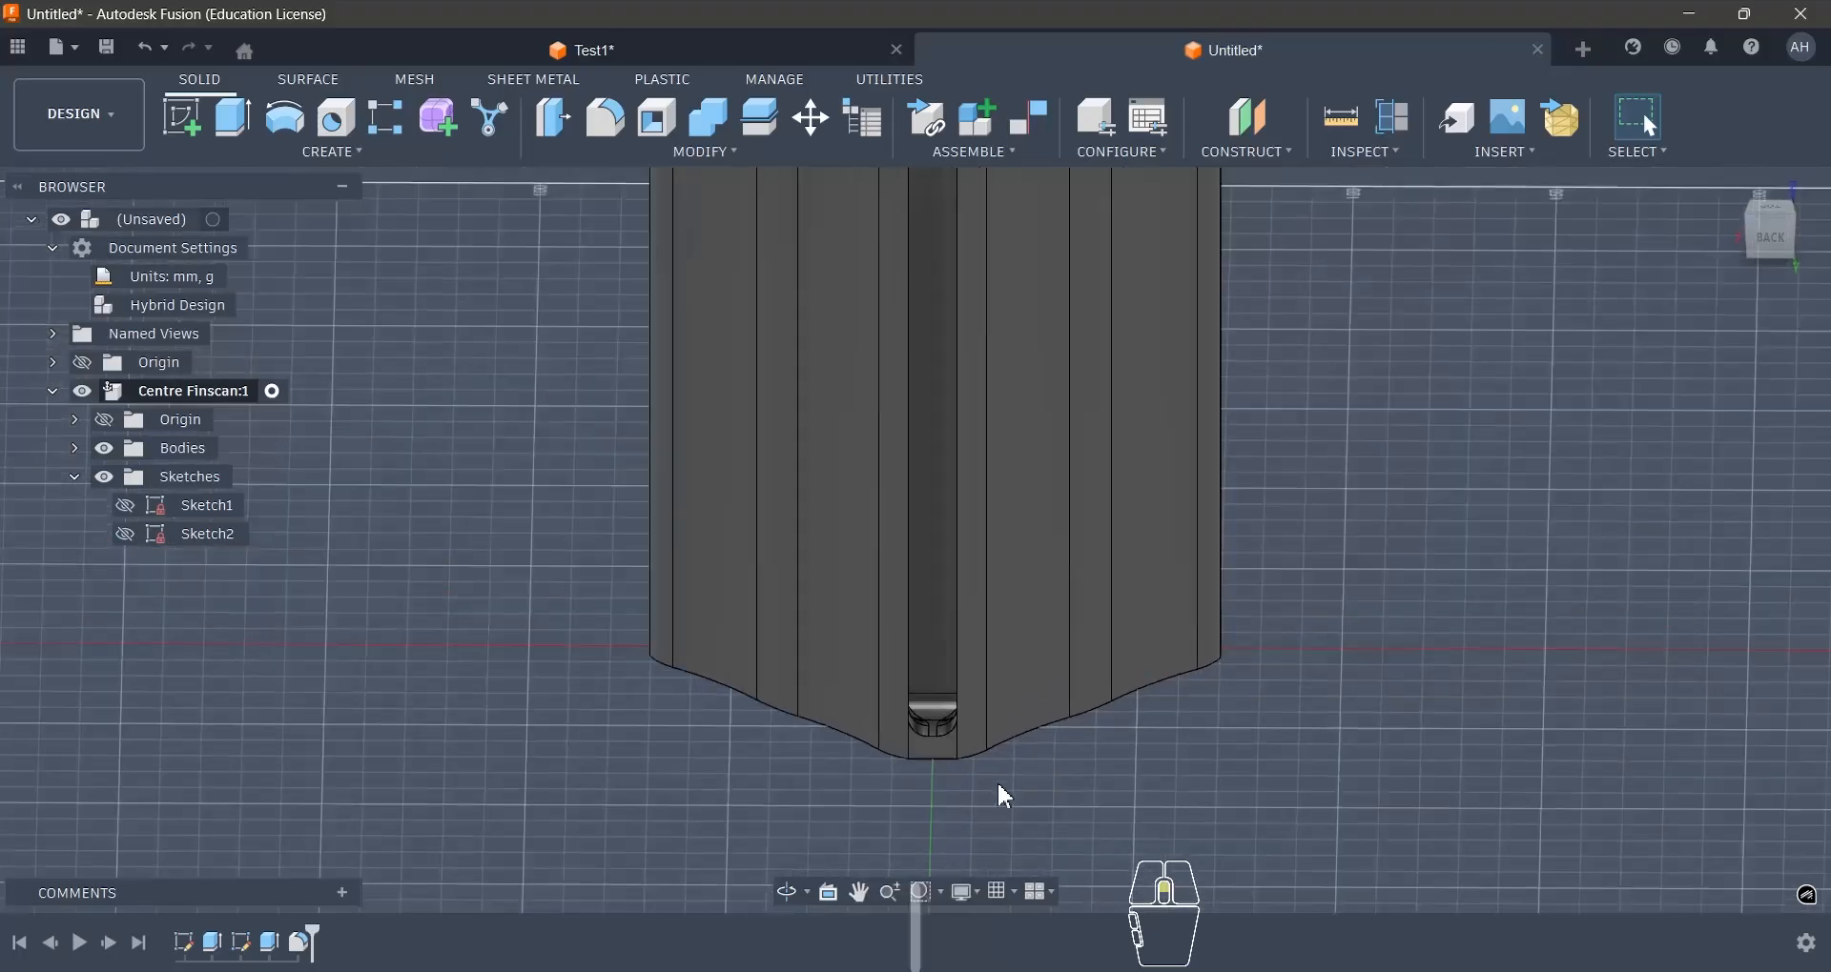
{"action": "scroll", "coordinate": [1006, 796], "scroll_direction": "down", "scroll_amount": 3}
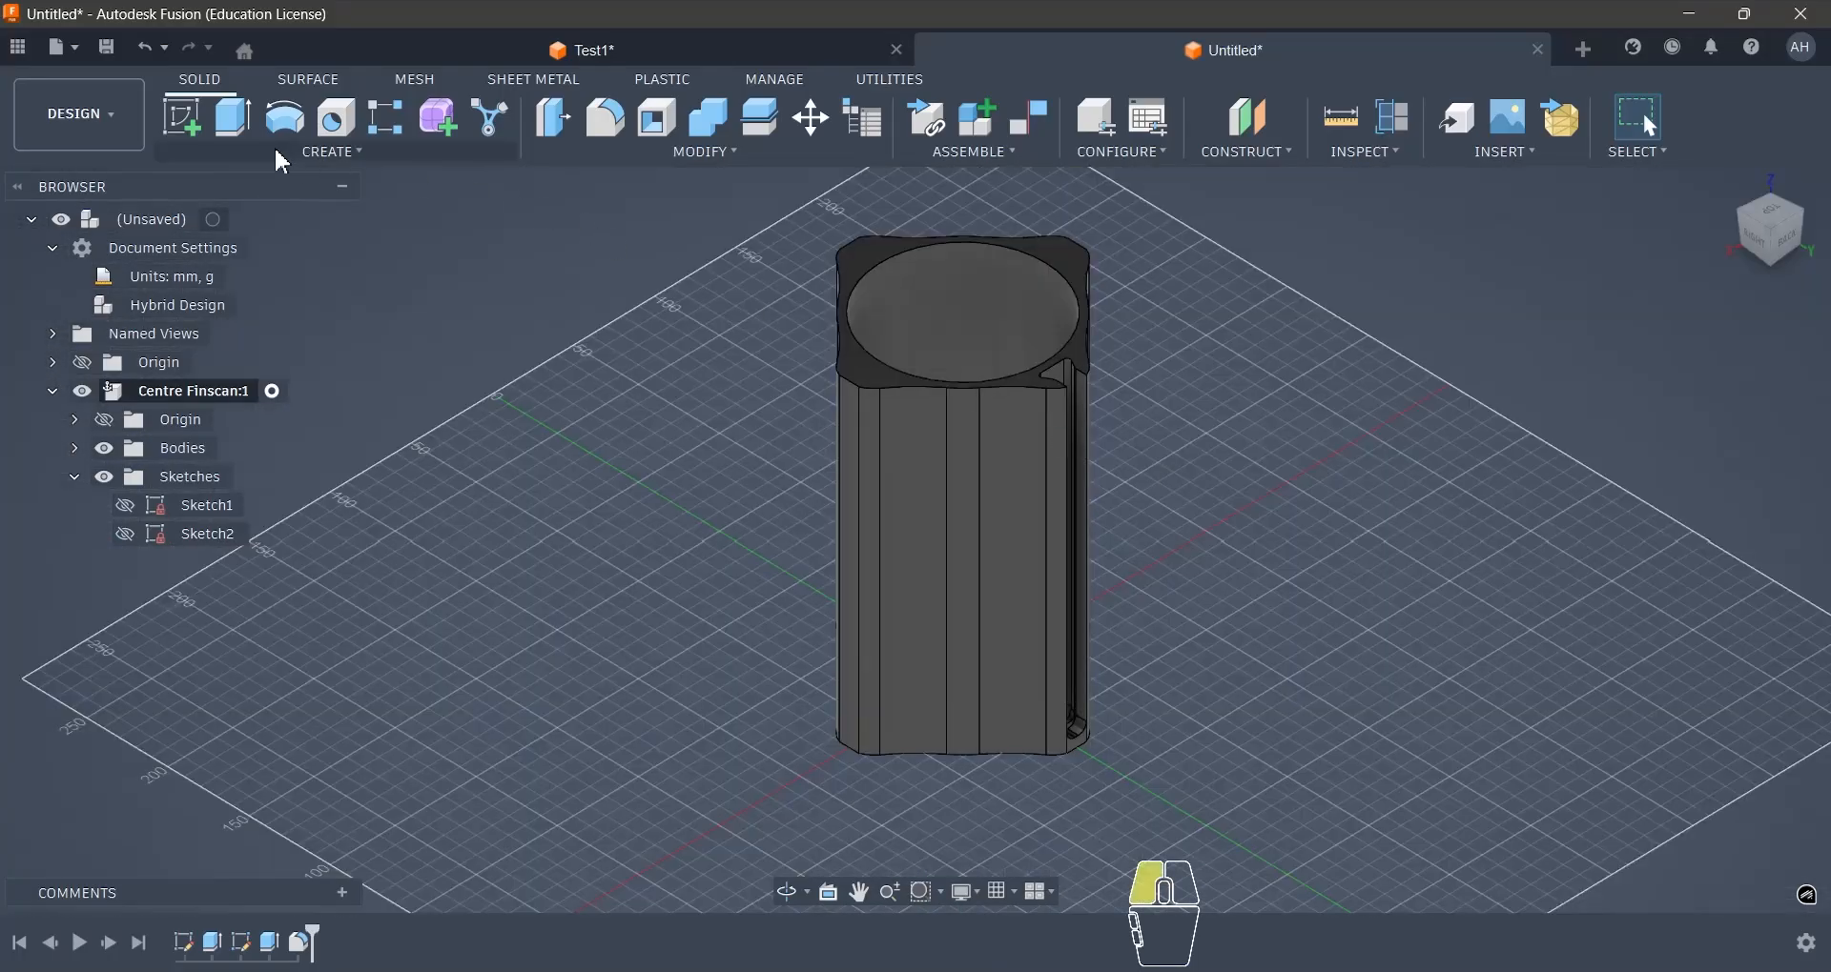
{"action": "left_click", "coordinate": [284, 156]}
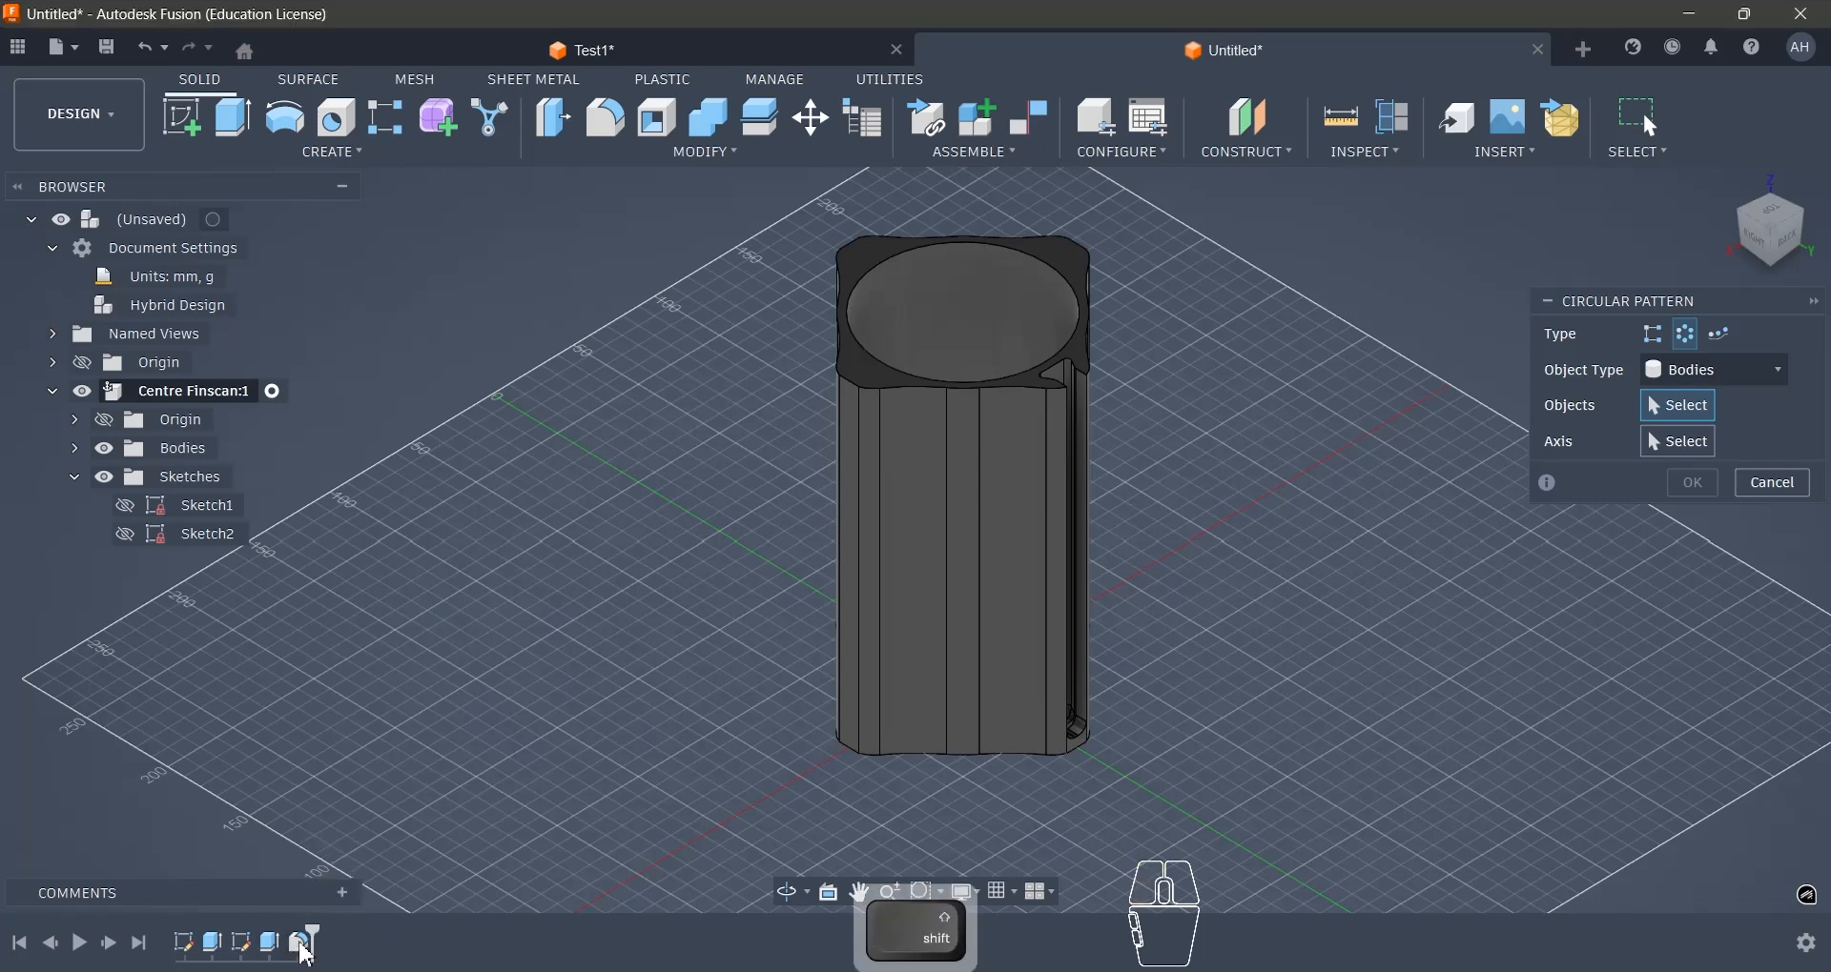
{"action": "left_click", "coordinate": [1685, 371]}
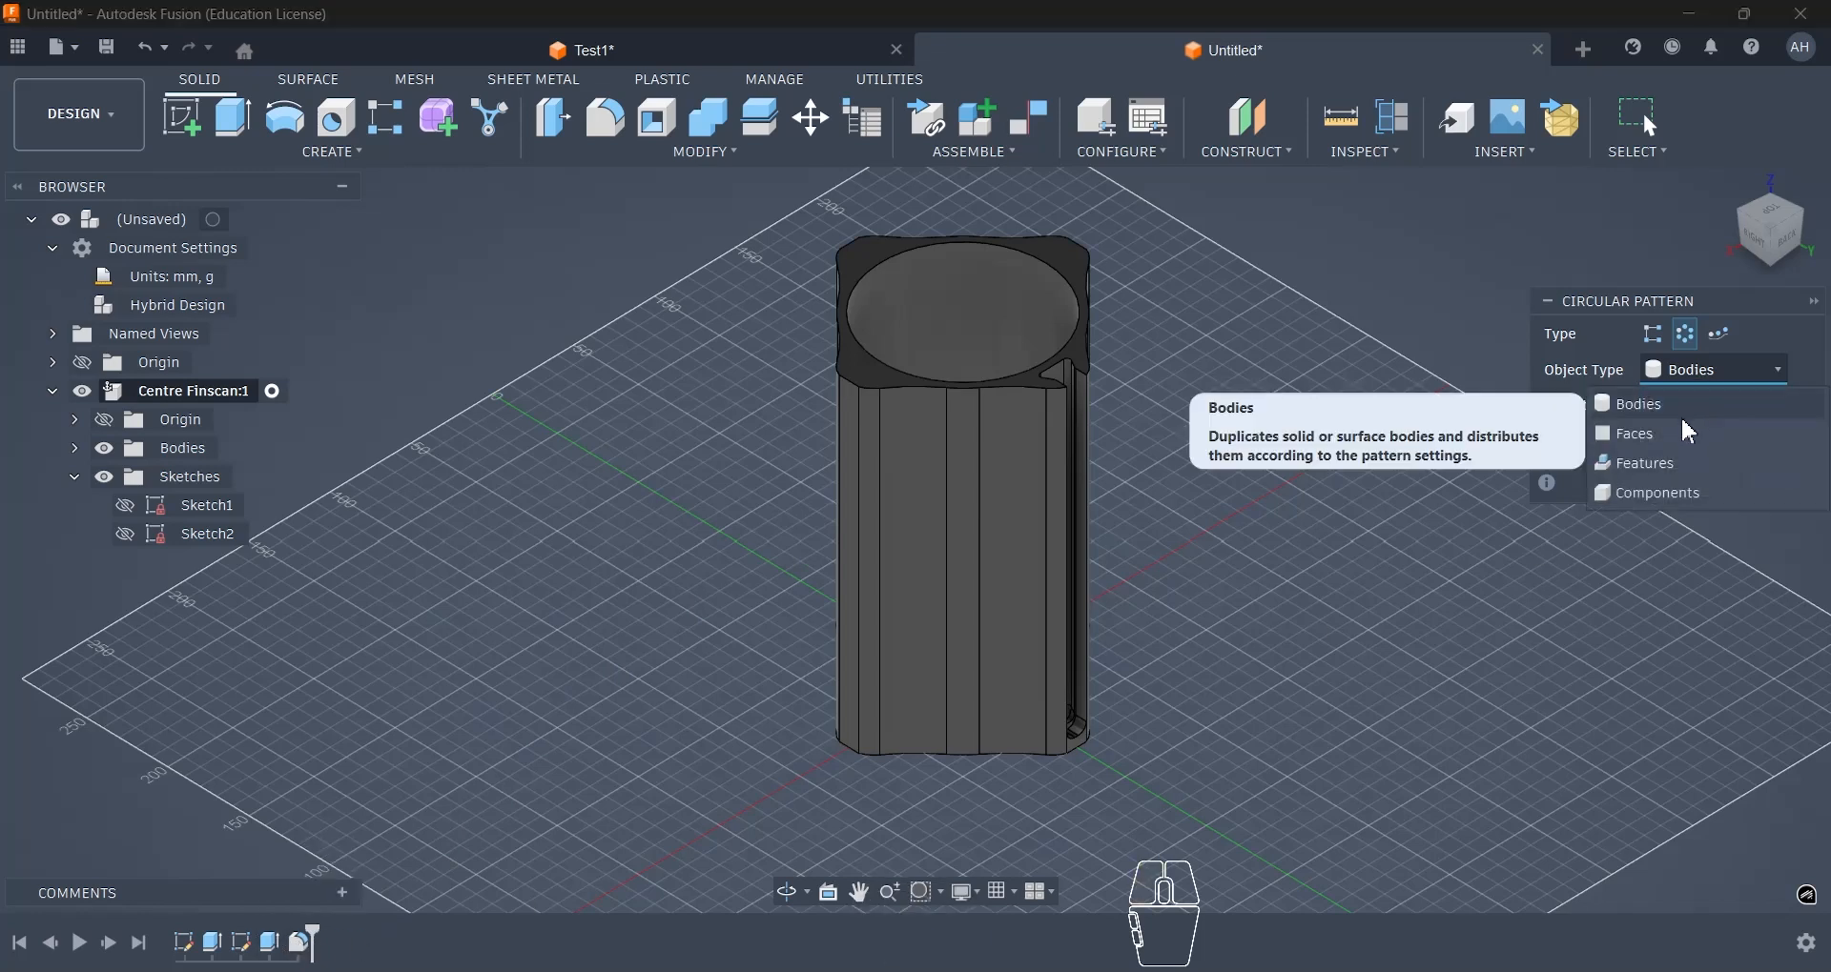
{"action": "left_click", "coordinate": [1644, 464]}
{"action": "left_click", "coordinate": [282, 946]}
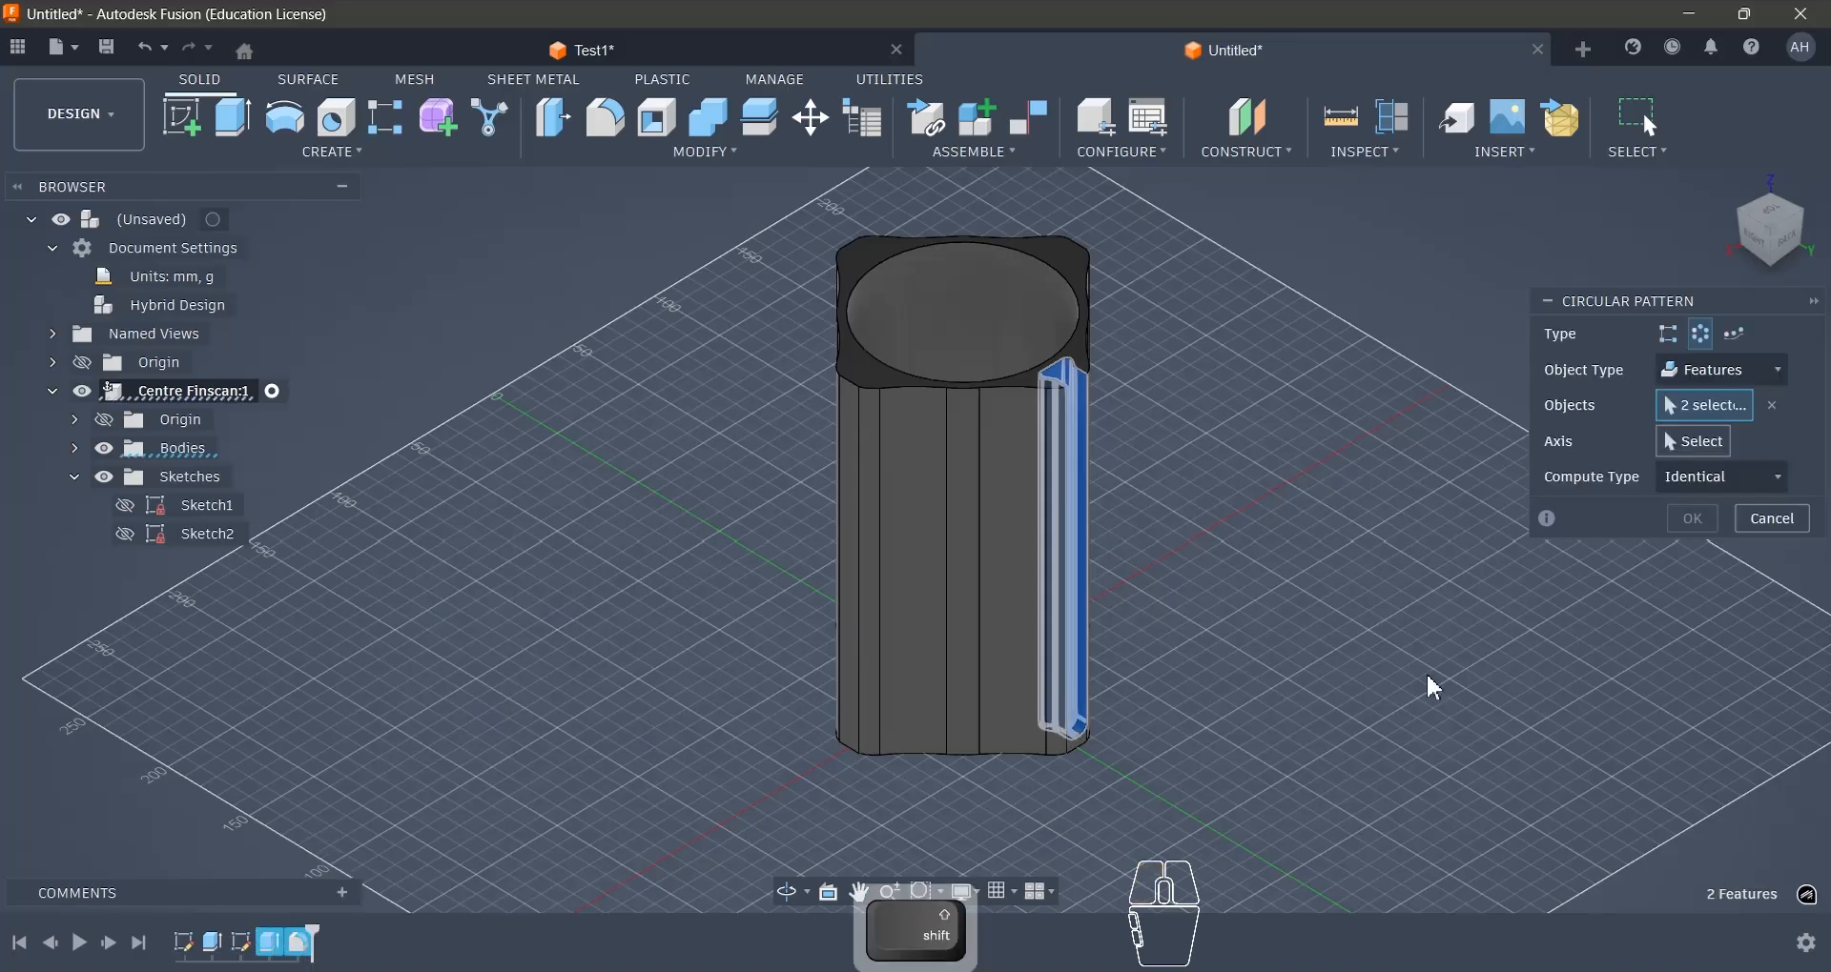
- Pattern the slot features fully around the component's Z axis with a quantity of 4
{"action": "left_click", "coordinate": [1694, 441]}
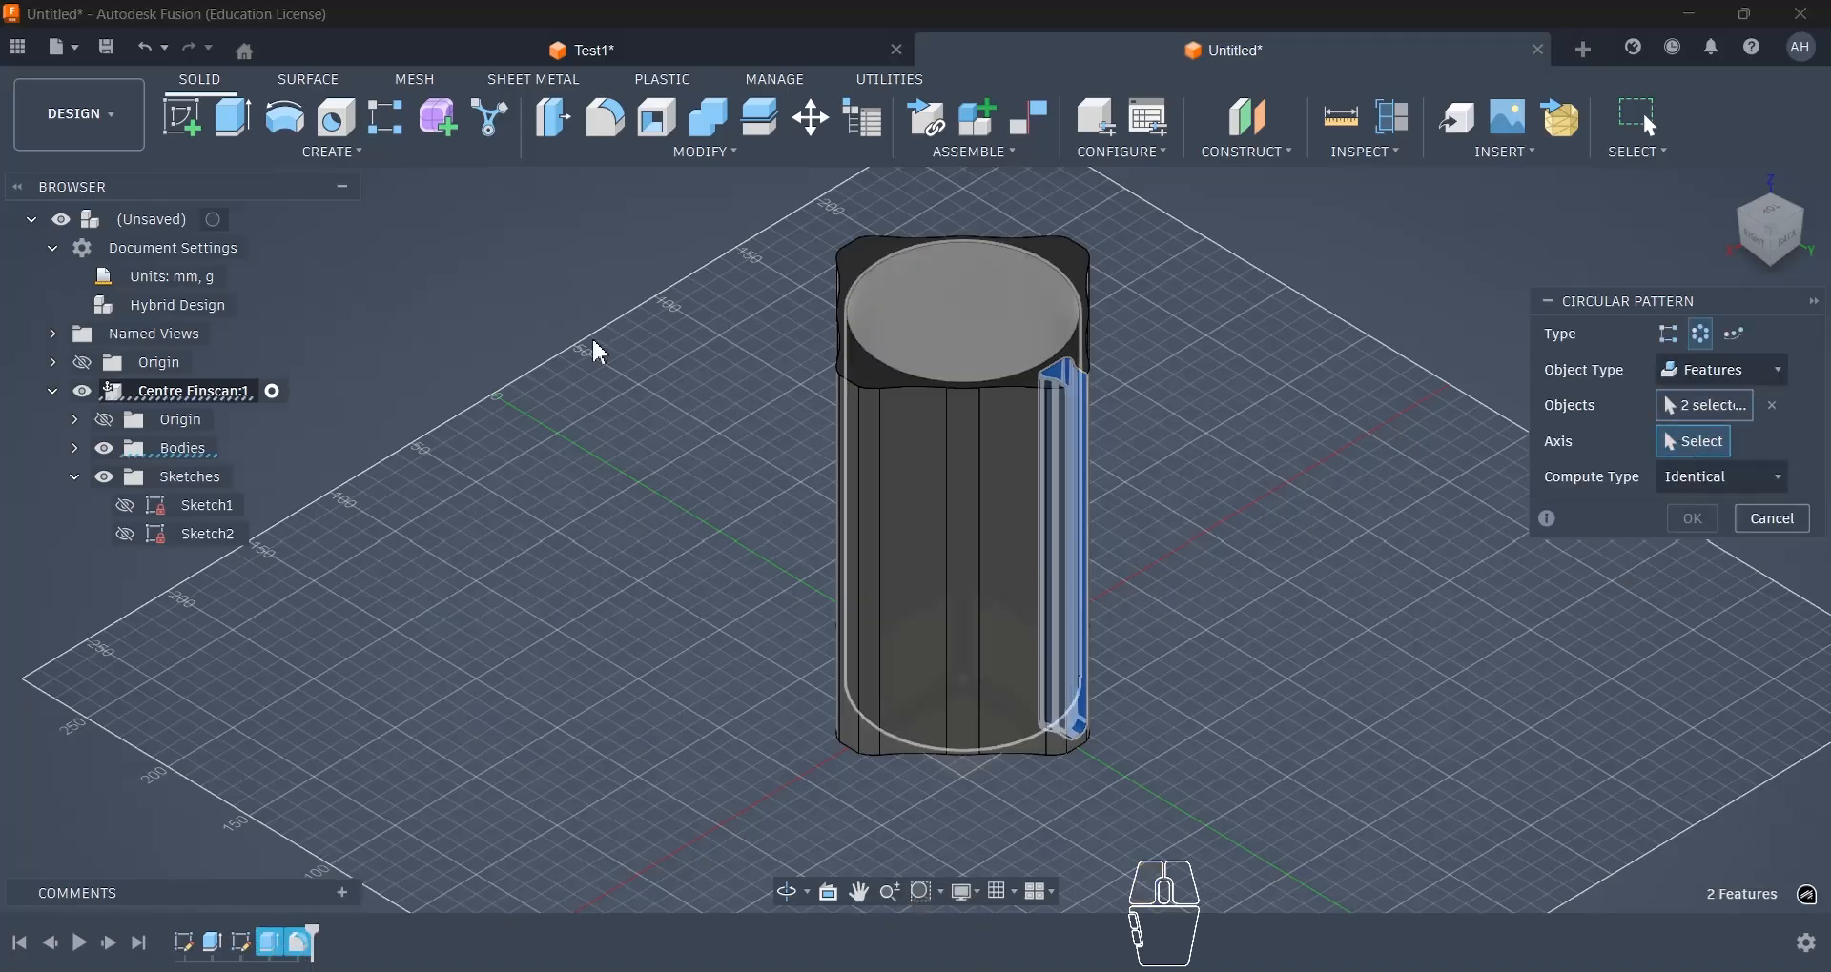
{"action": "left_click", "coordinate": [74, 420]}
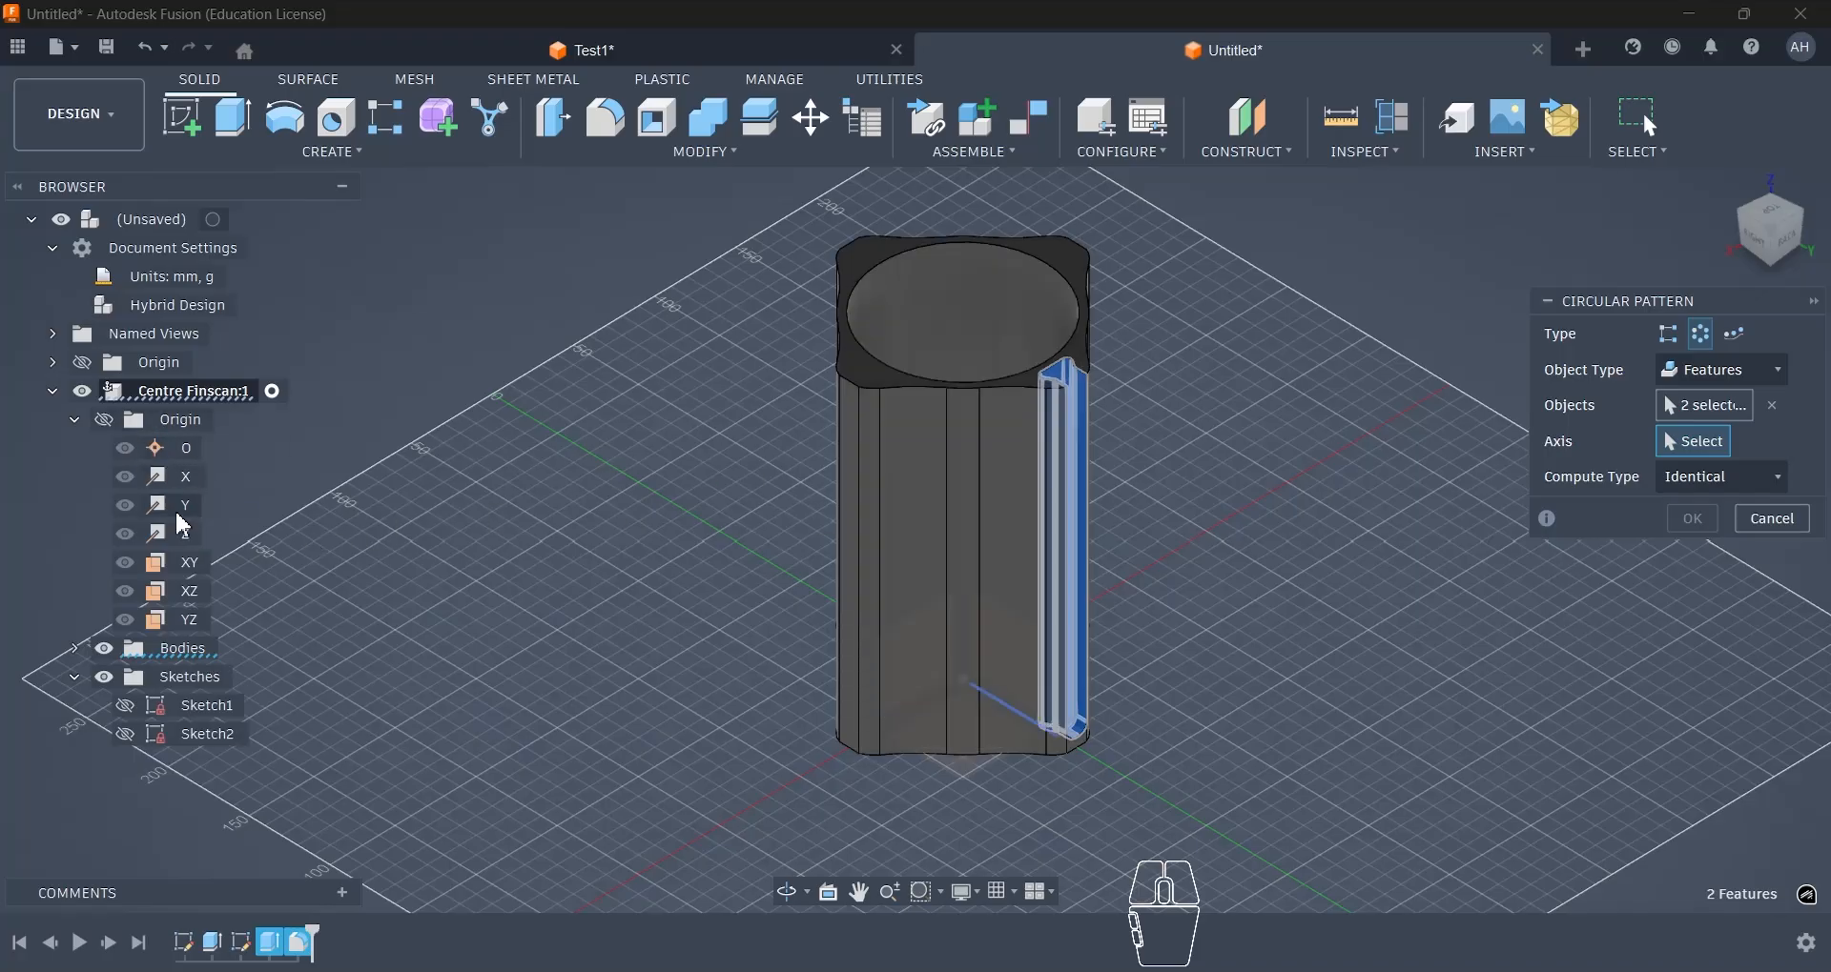
{"action": "left_click", "coordinate": [188, 537]}
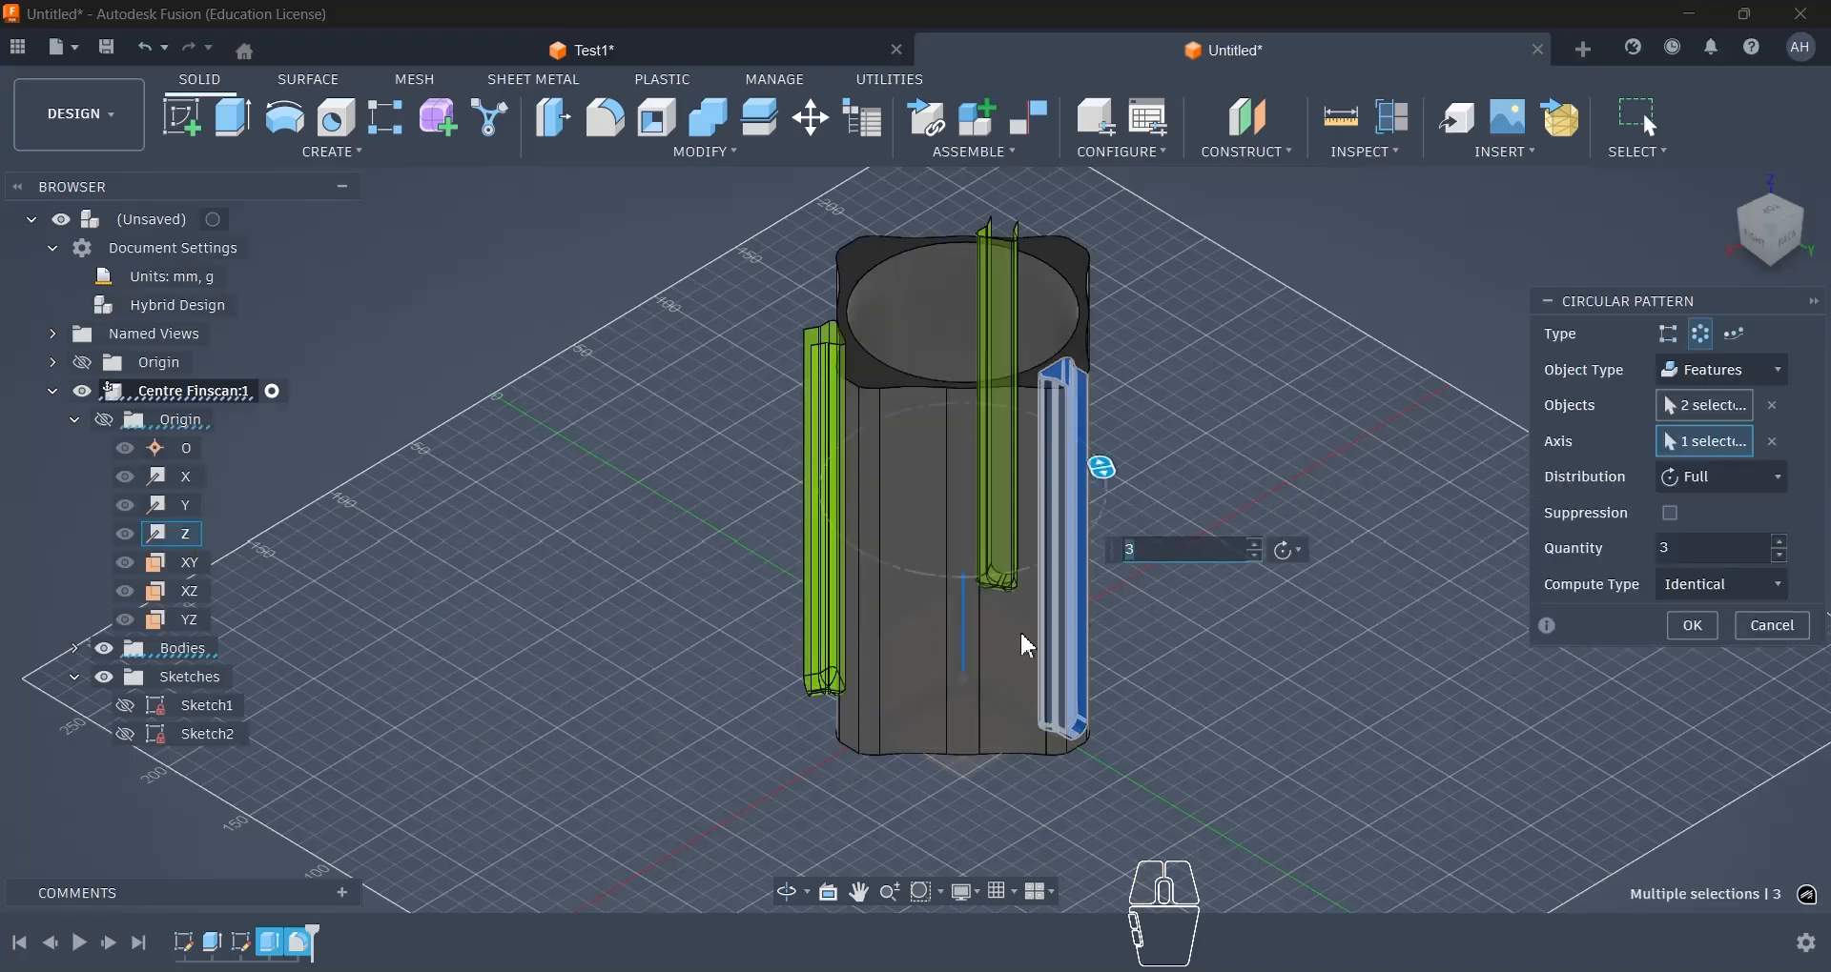
{"action": "key", "text": "BackSpace"}
{"action": "type", "text": "4"}
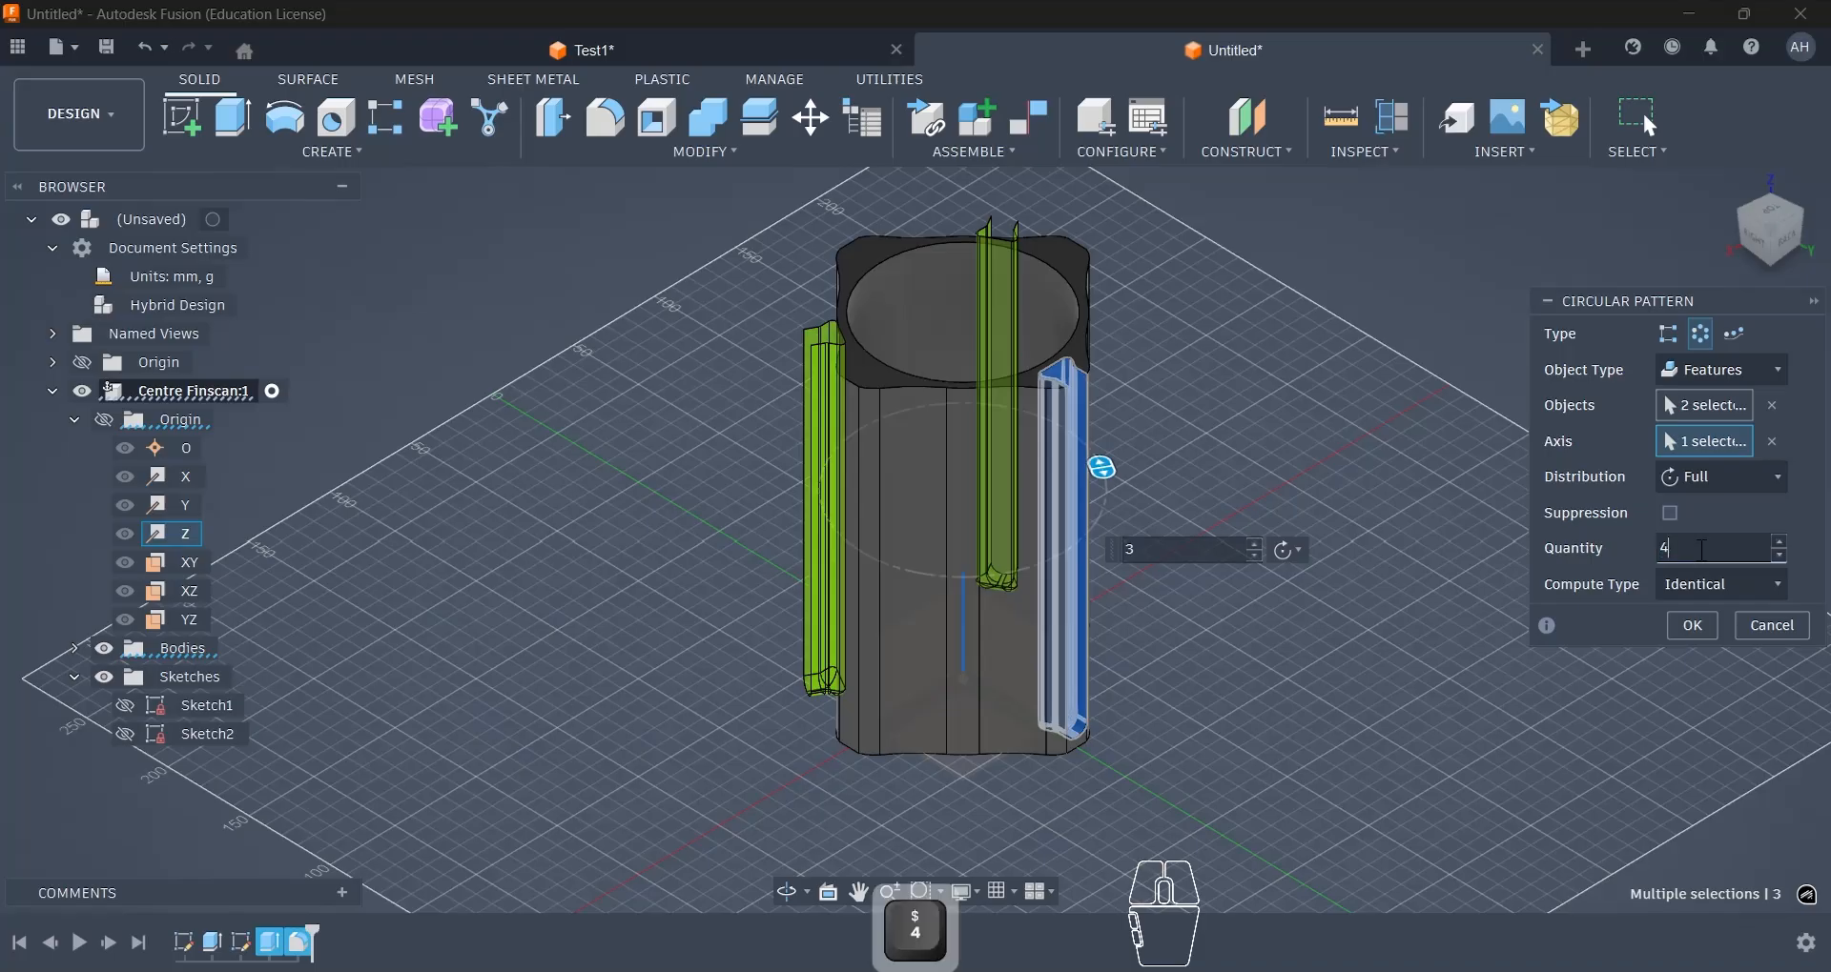
{"action": "left_click", "coordinate": [1694, 626]}
- Start a sketch on the vertical YZ origin plane and project the bore's top circular edge into it
{"action": "mouse_move", "coordinate": [1276, 563]}
{"action": "middle_mouse_down", "text": "shift"}
{"action": "mouse_move", "coordinate": [1160, 592]}
{"action": "mouse_move", "coordinate": [1161, 625]}
{"action": "mouse_move", "coordinate": [1190, 562]}
{"action": "mouse_move", "coordinate": [1251, 543]}
{"action": "middle_mouse_up", "text": "shift"}
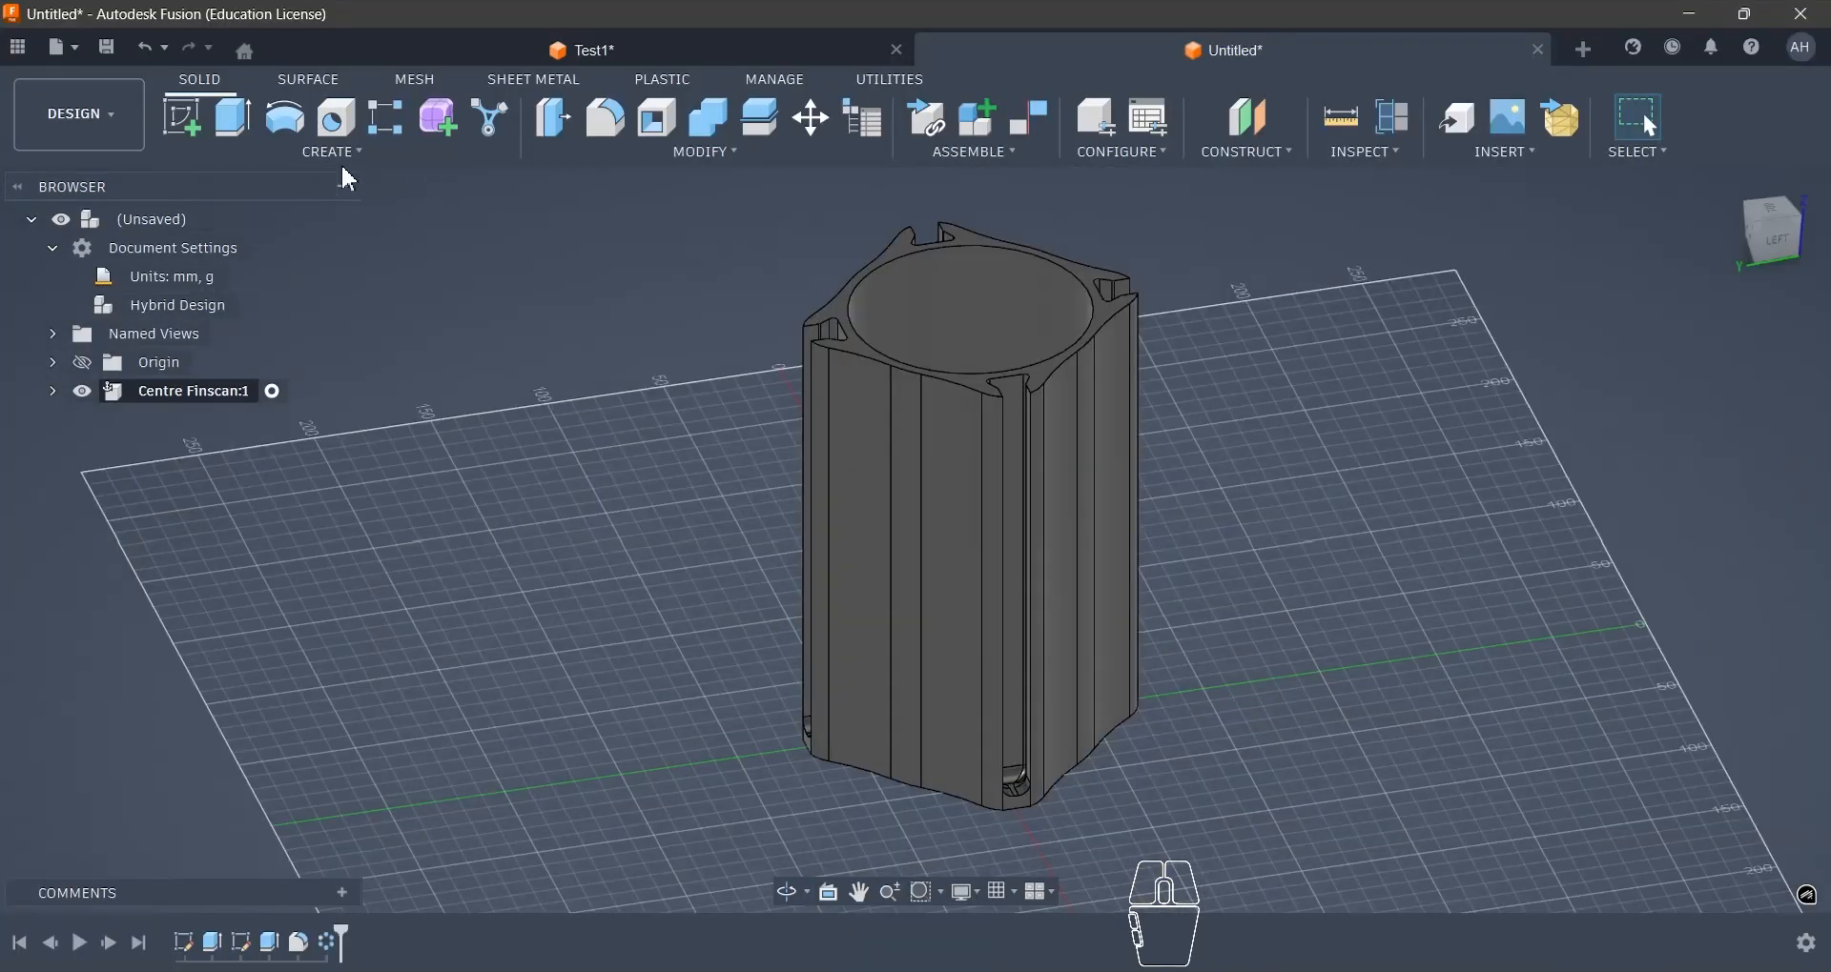
{"action": "left_click", "coordinate": [200, 131]}
{"action": "middle_click_drag", "start_coordinate": [788, 642], "coordinate": [1084, 643], "text": "shift"}
{"action": "scroll", "coordinate": [936, 635], "scroll_direction": "down", "scroll_amount": 4}
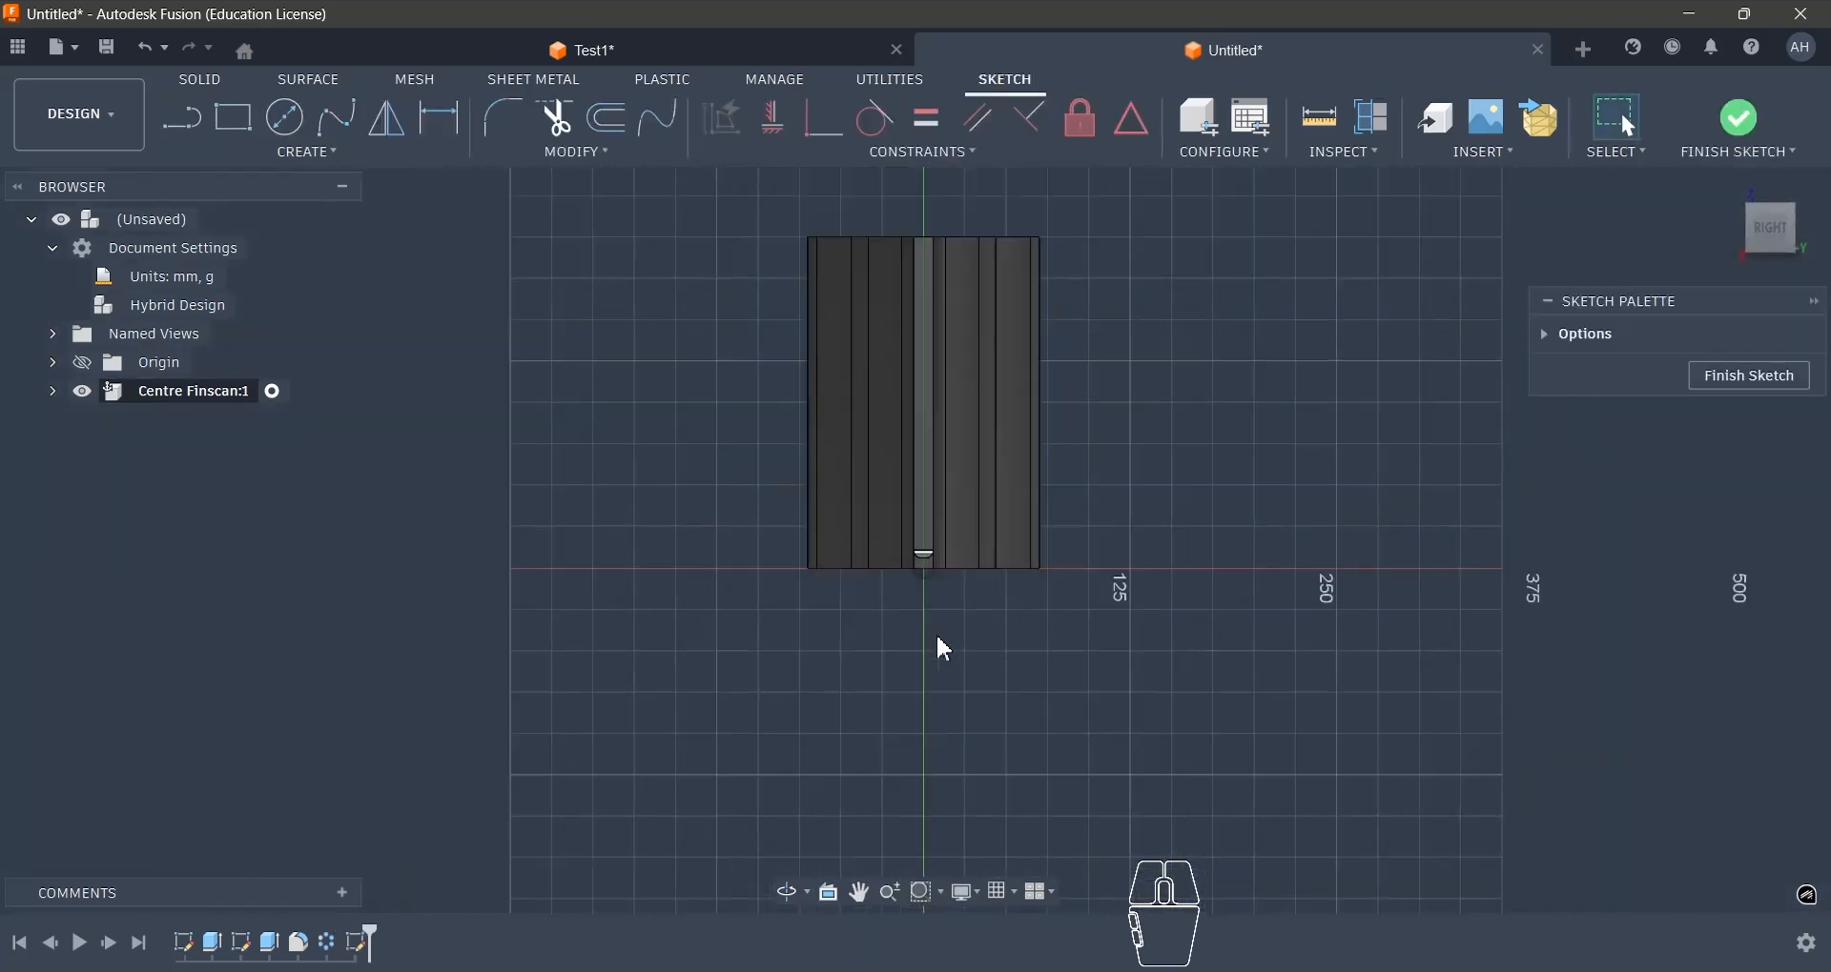
{"action": "scroll", "coordinate": [1020, 332], "scroll_direction": "up", "scroll_amount": 3}
{"action": "middle_click_drag", "start_coordinate": [1020, 332], "coordinate": [1010, 376], "text": "shift"}
{"action": "middle_click_drag", "start_coordinate": [994, 294], "coordinate": [981, 286], "text": "shift"}
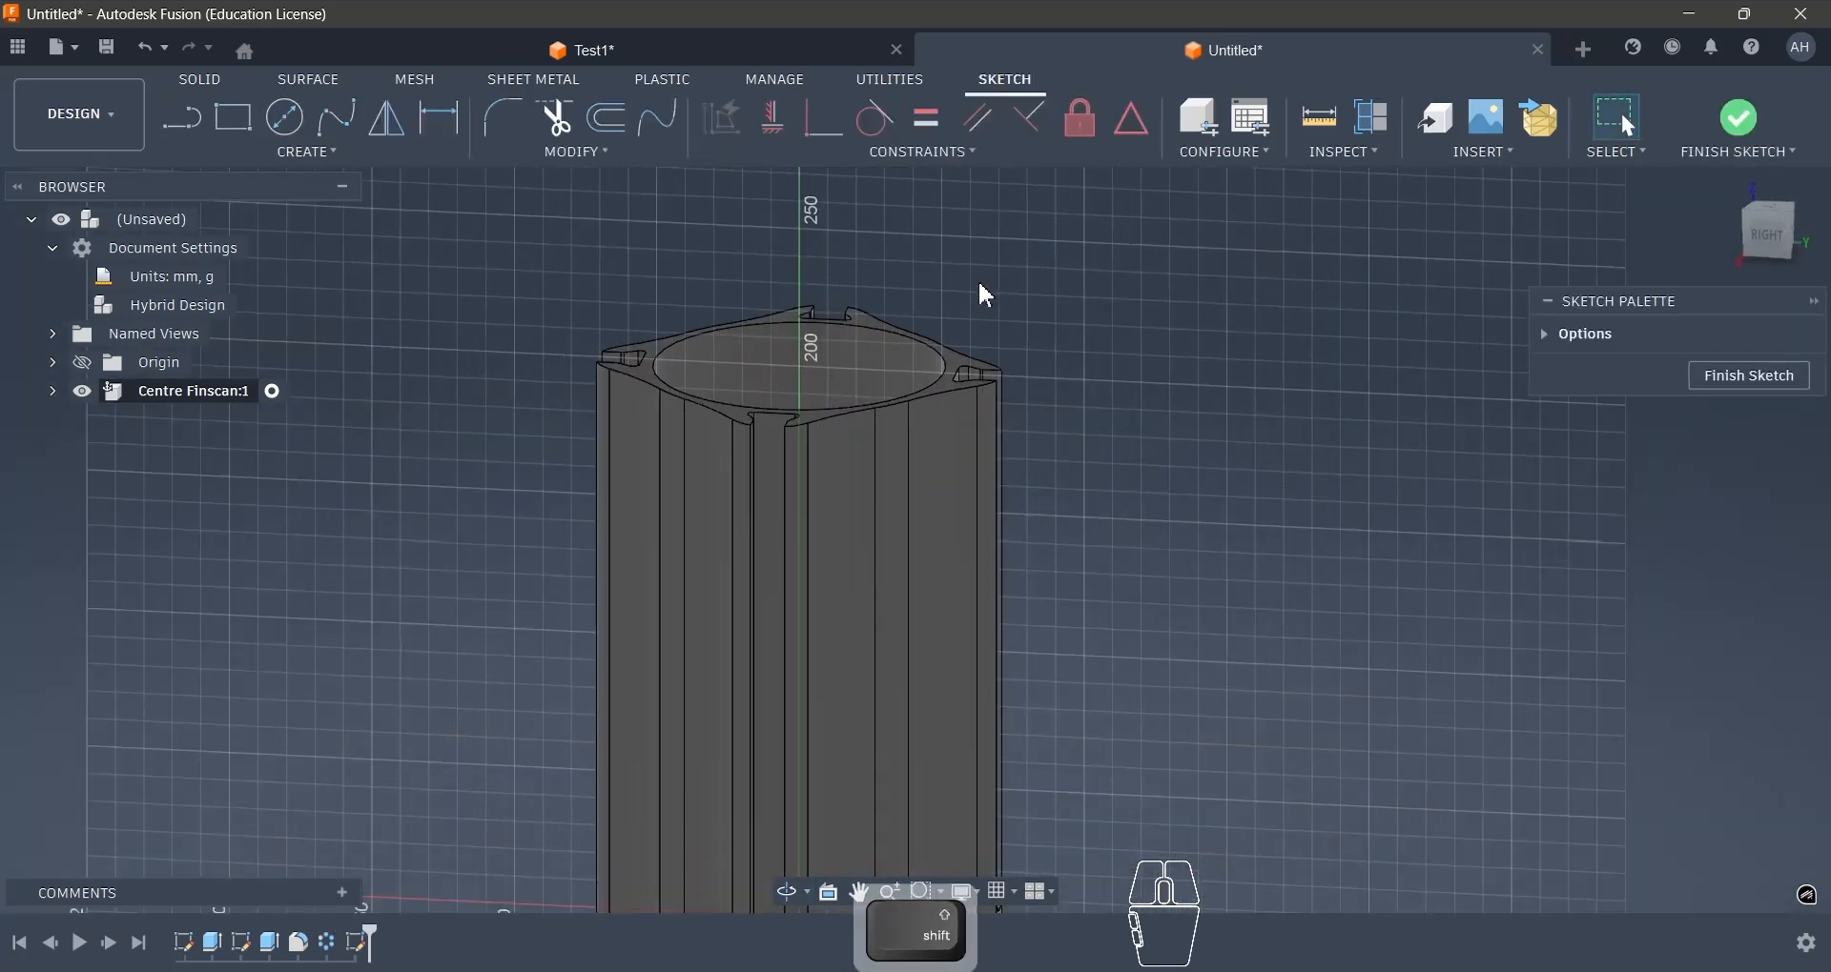
{"action": "key", "text": "p"}
{"action": "left_click", "coordinate": [917, 342]}
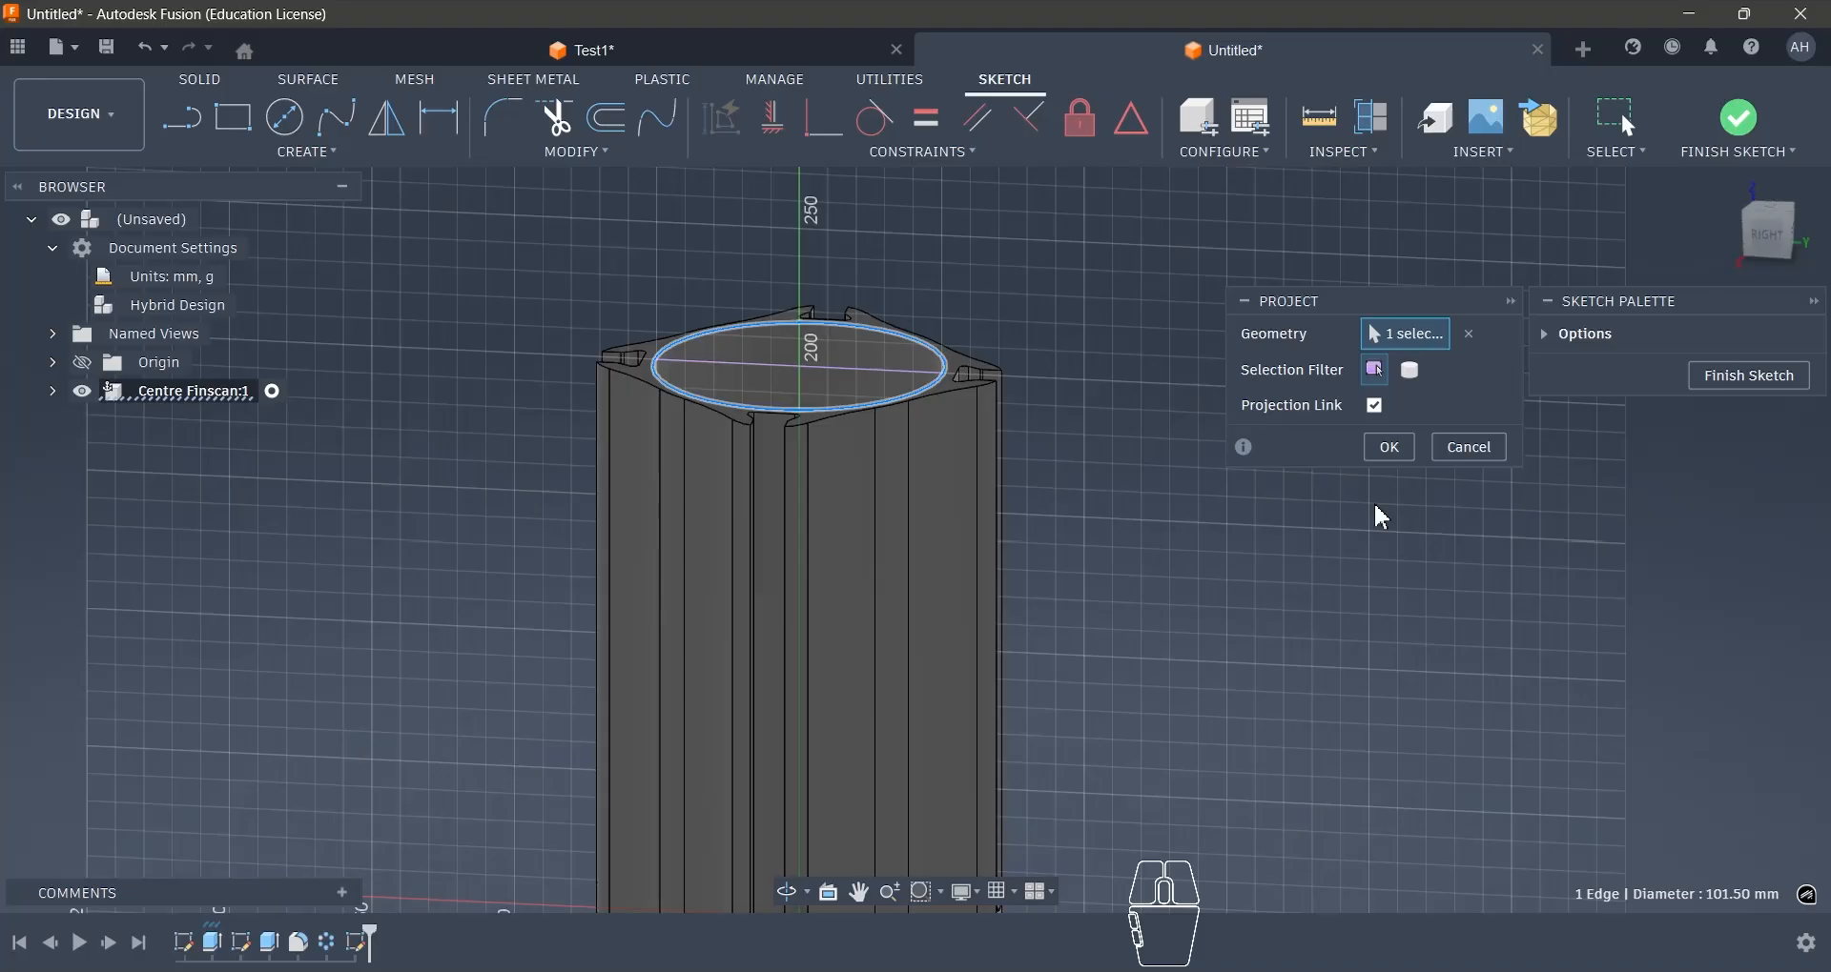
{"action": "left_click", "coordinate": [1389, 447]}
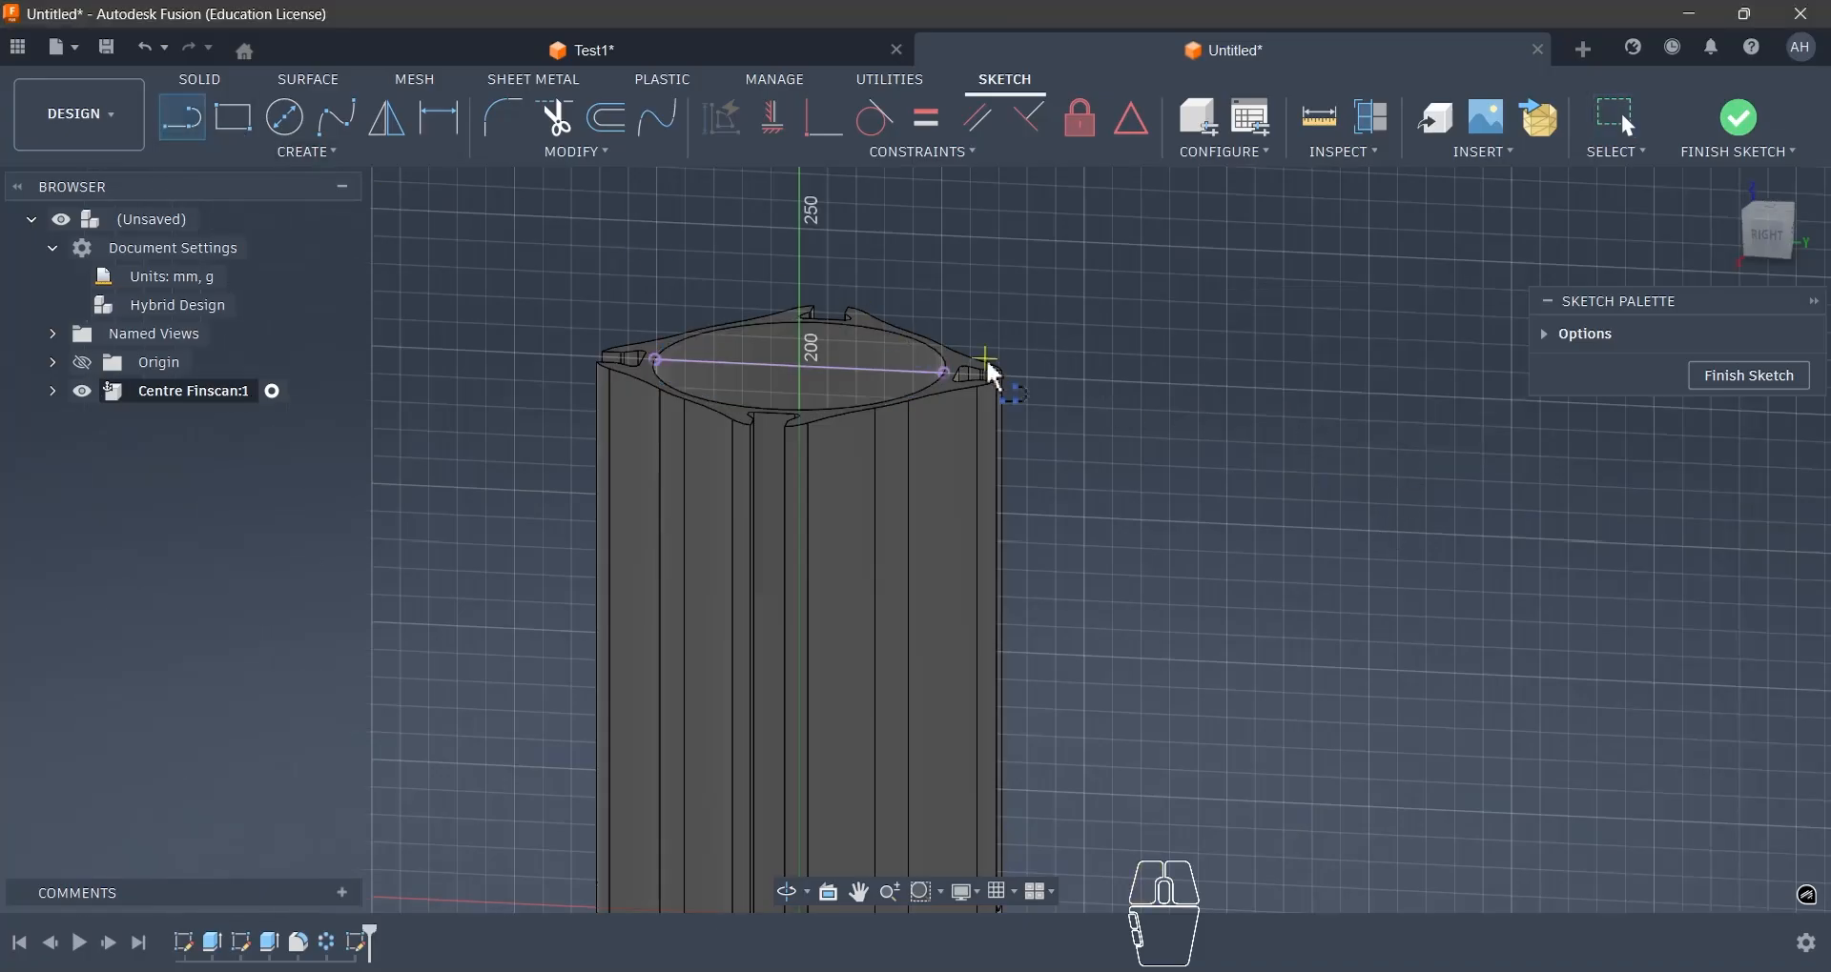
- Sketch a closed right triangle from the projected line's outer end, with a horizontal top edge and a vertical outer edge about 200 mm long
{"action": "left_click", "coordinate": [949, 372]}
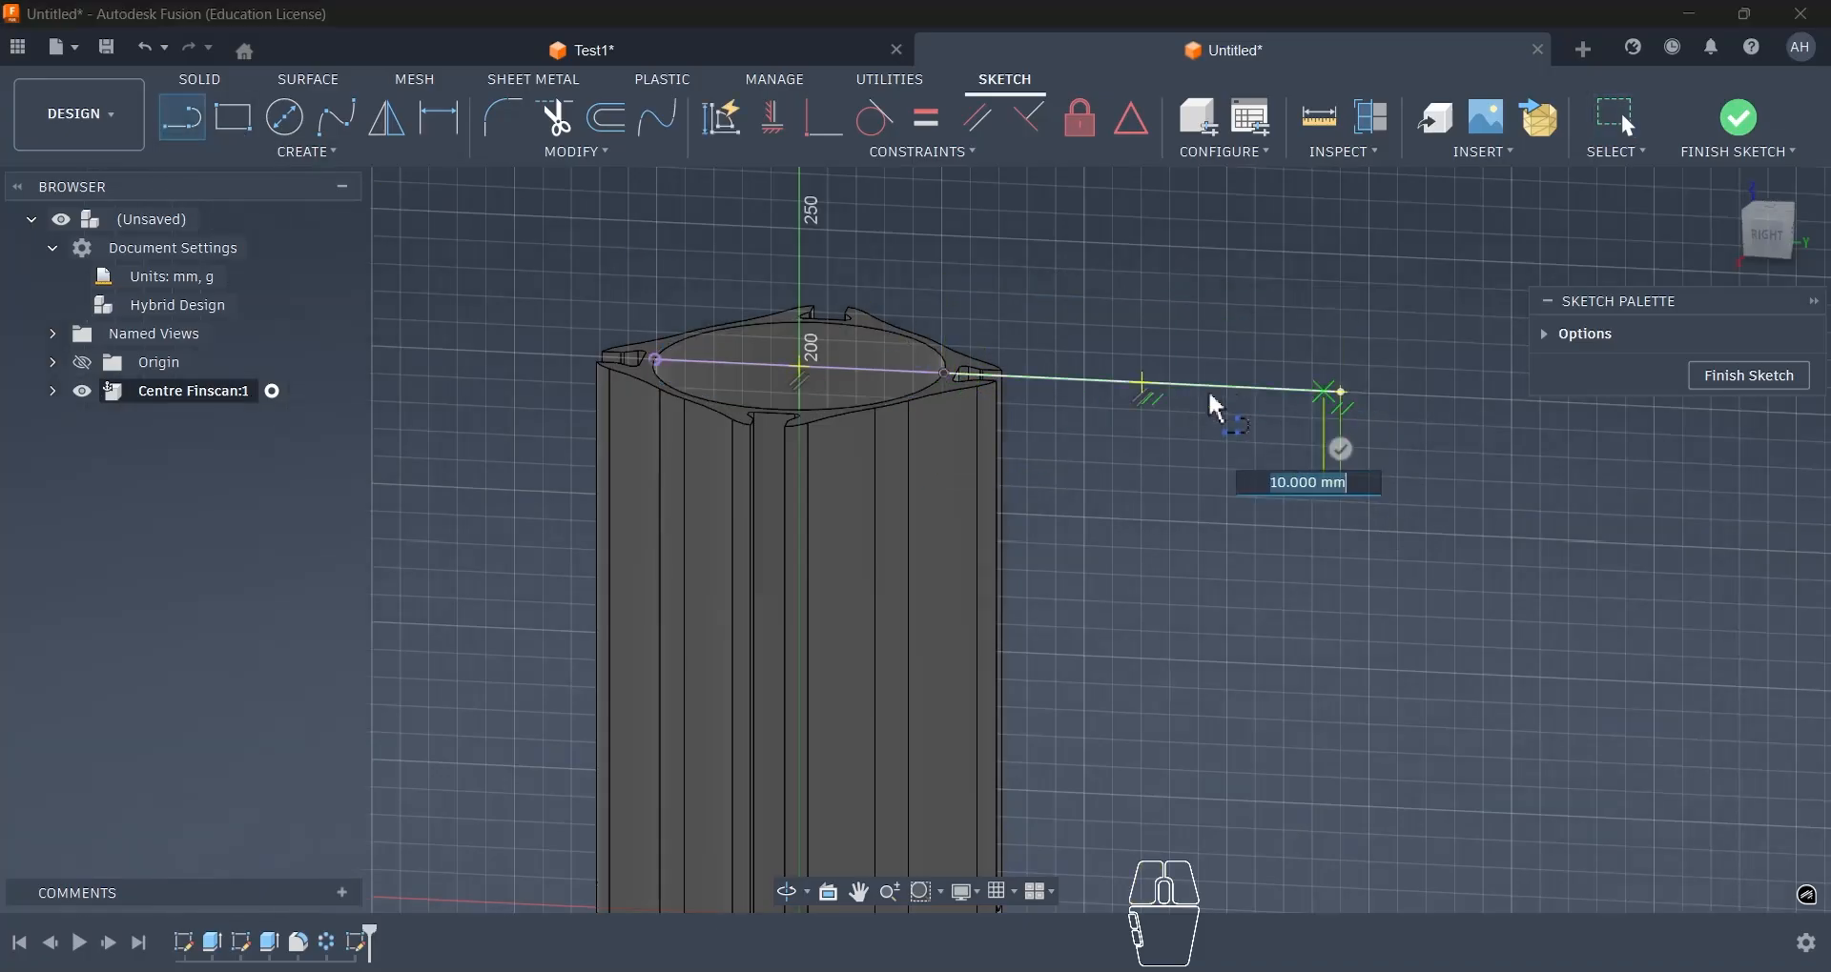
{"action": "scroll", "coordinate": [1213, 400], "scroll_direction": "down", "scroll_amount": 2}
{"action": "left_click", "coordinate": [1289, 392]}
{"action": "left_click", "coordinate": [1292, 734]}
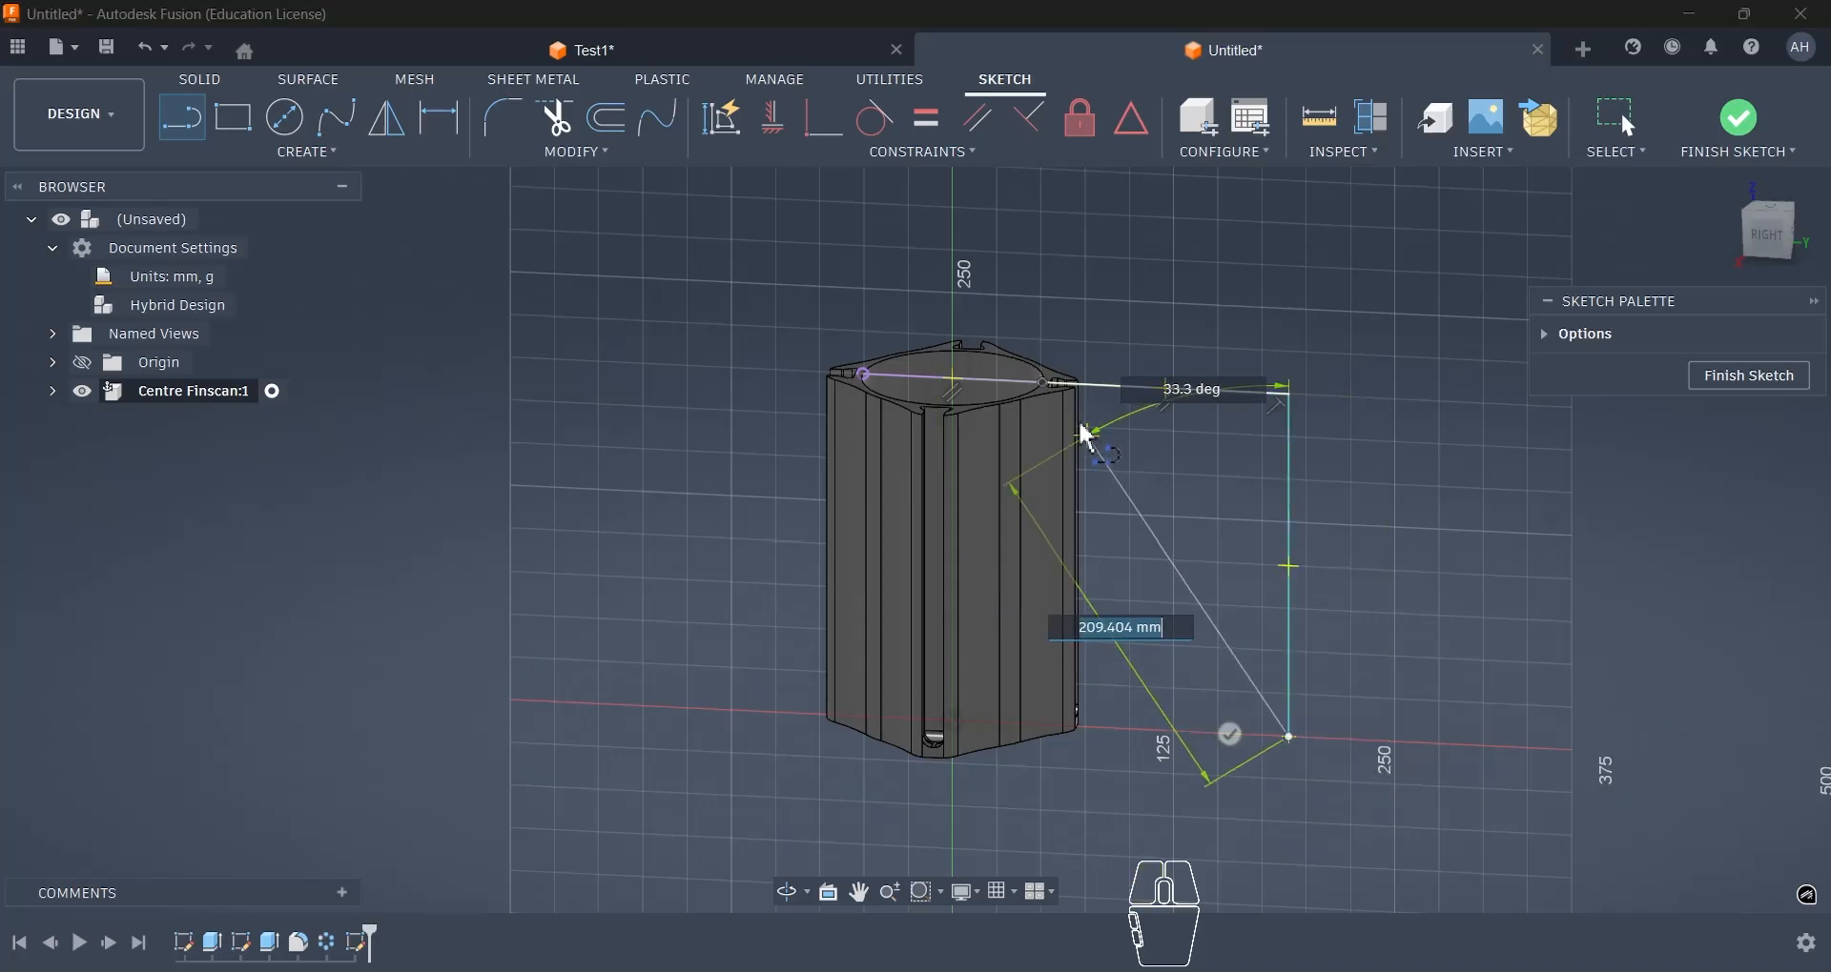
{"action": "left_click", "coordinate": [1043, 383]}
{"action": "key", "text": "d"}
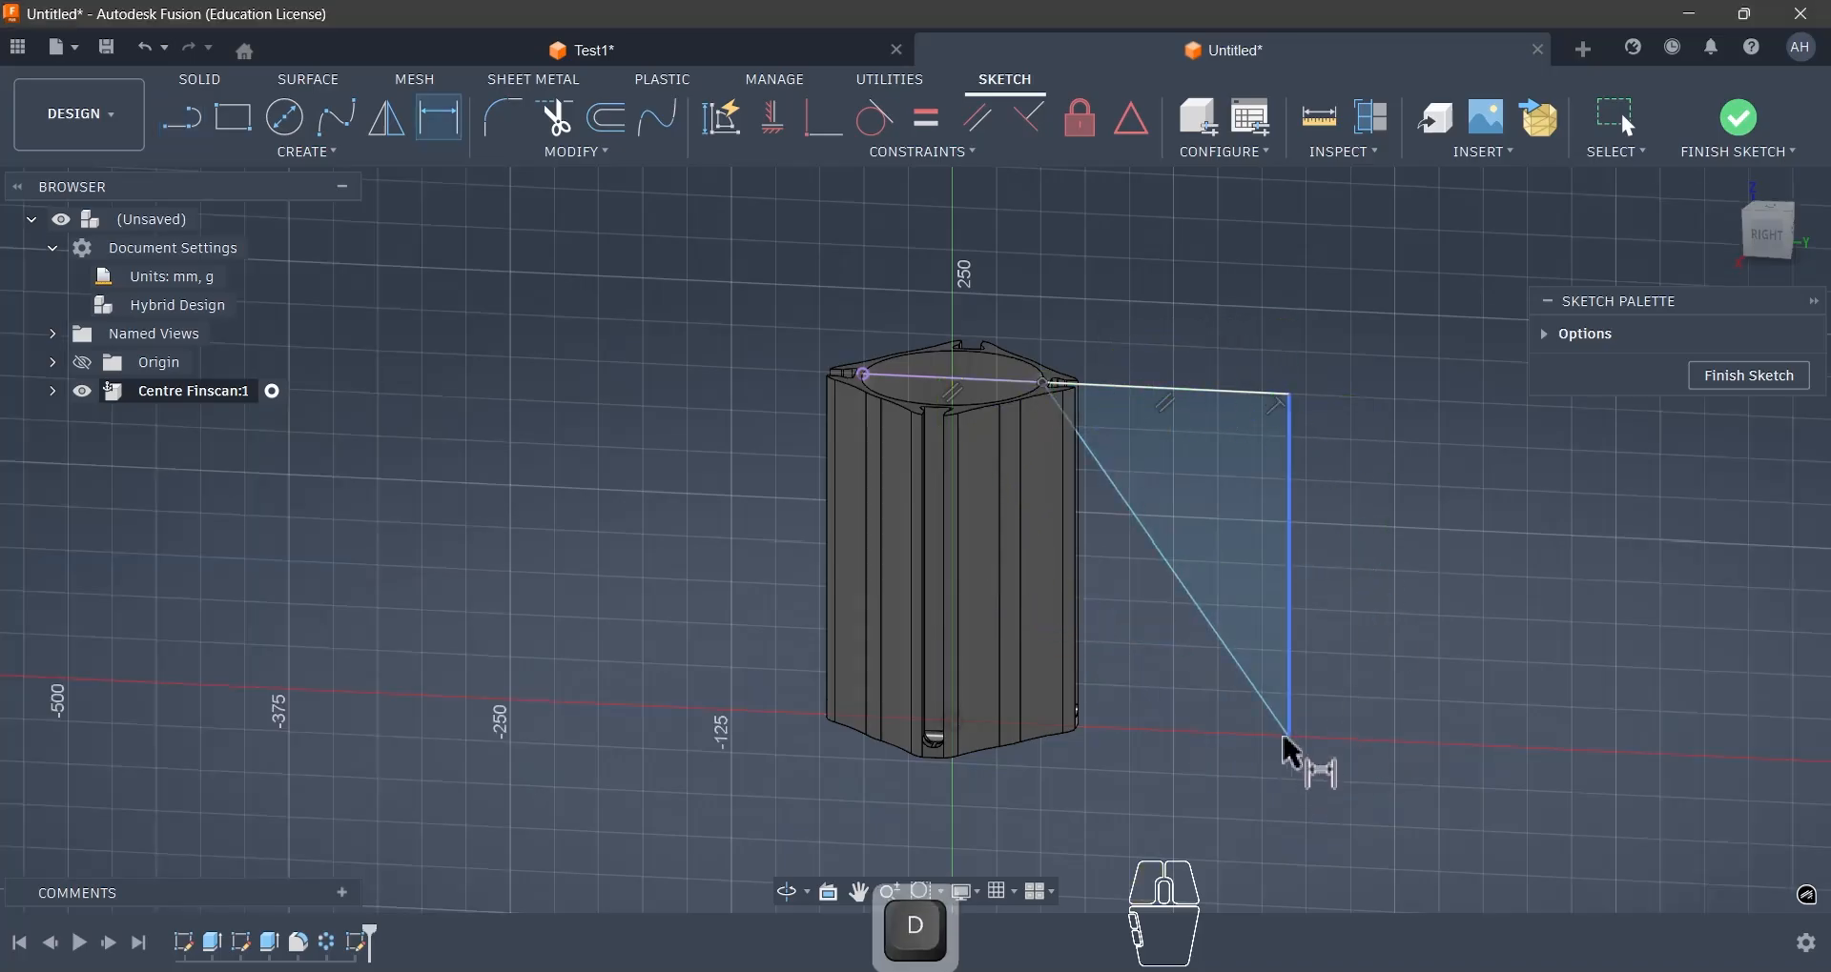
{"action": "left_click", "coordinate": [1287, 732]}
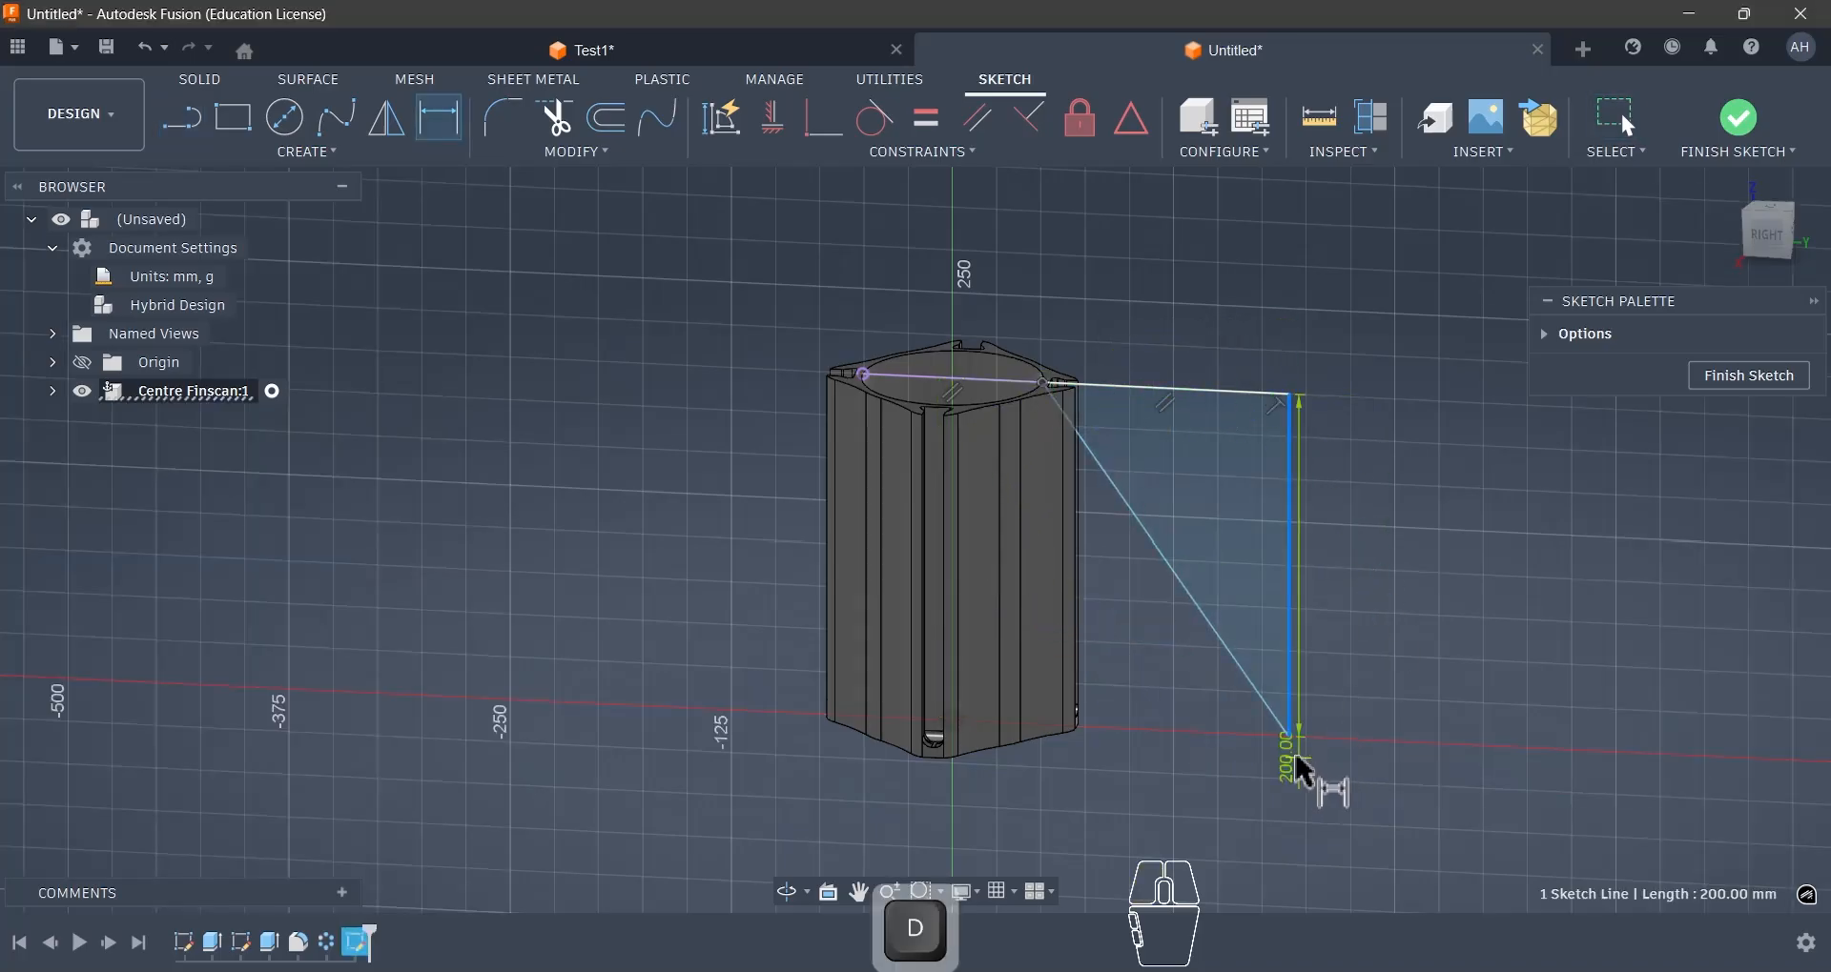
{"action": "key", "text": "Escape"}
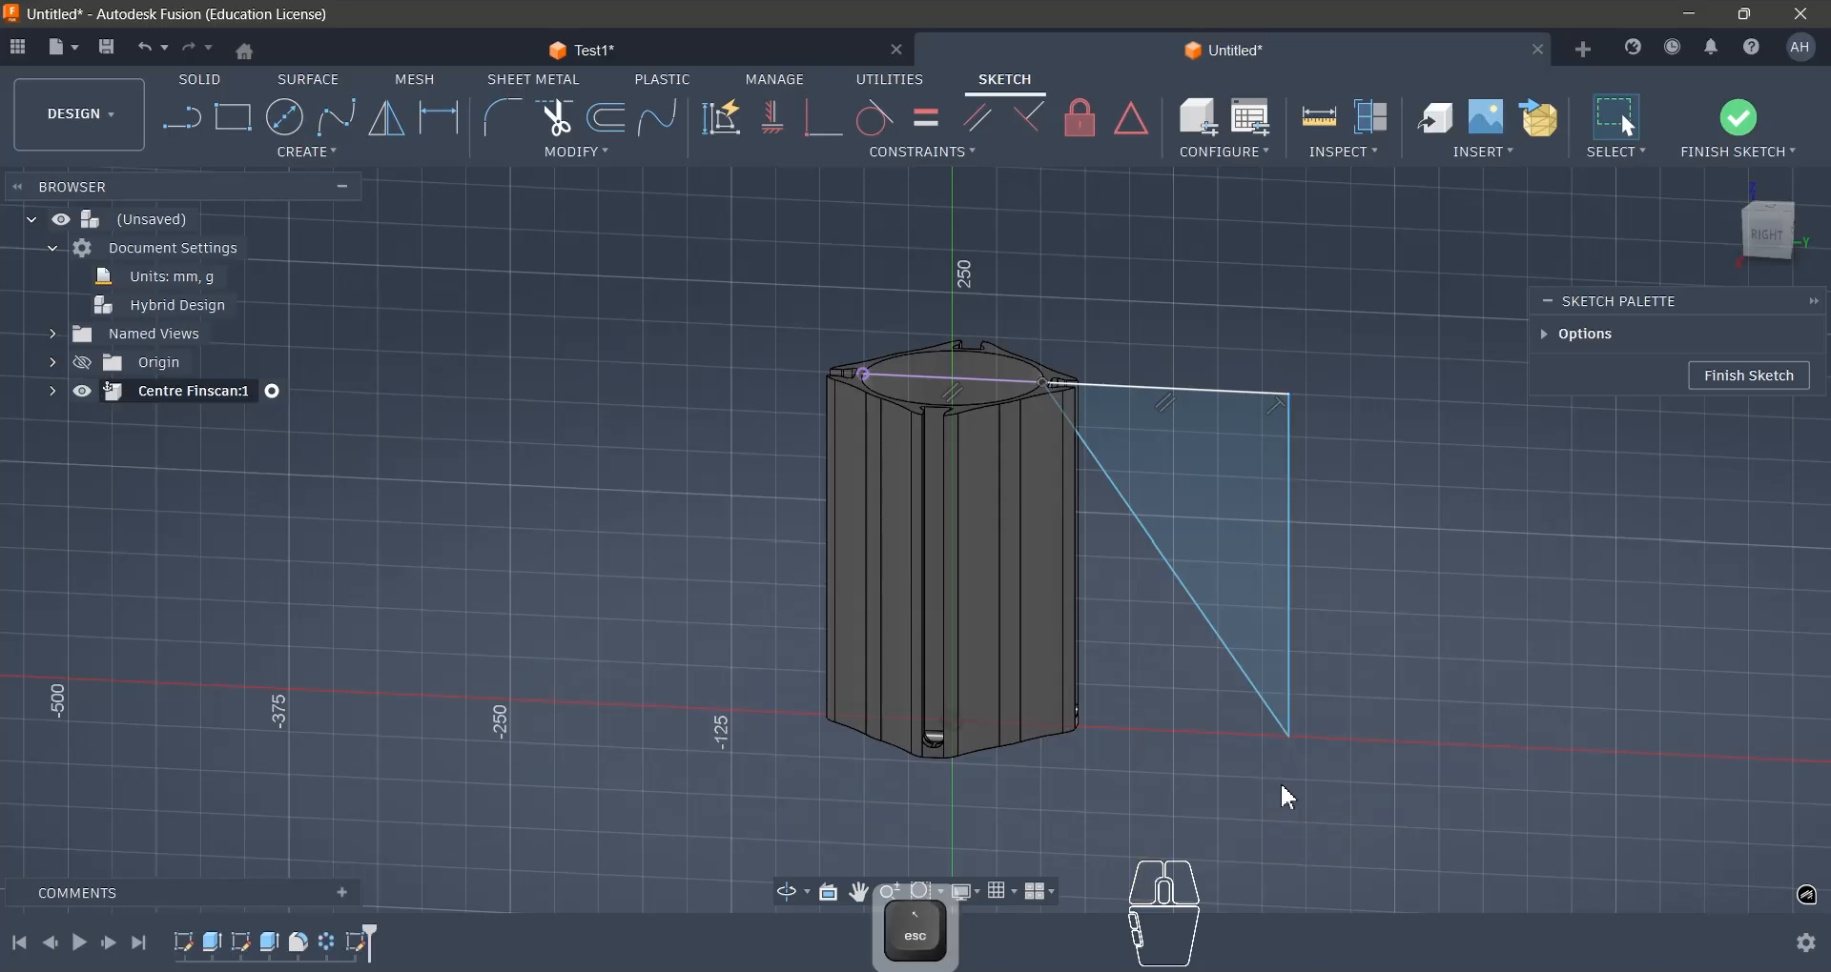
- Dimension the horizontal distance from the origin to the triangle's lower corner as 225 mm
{"action": "key", "text": "d"}
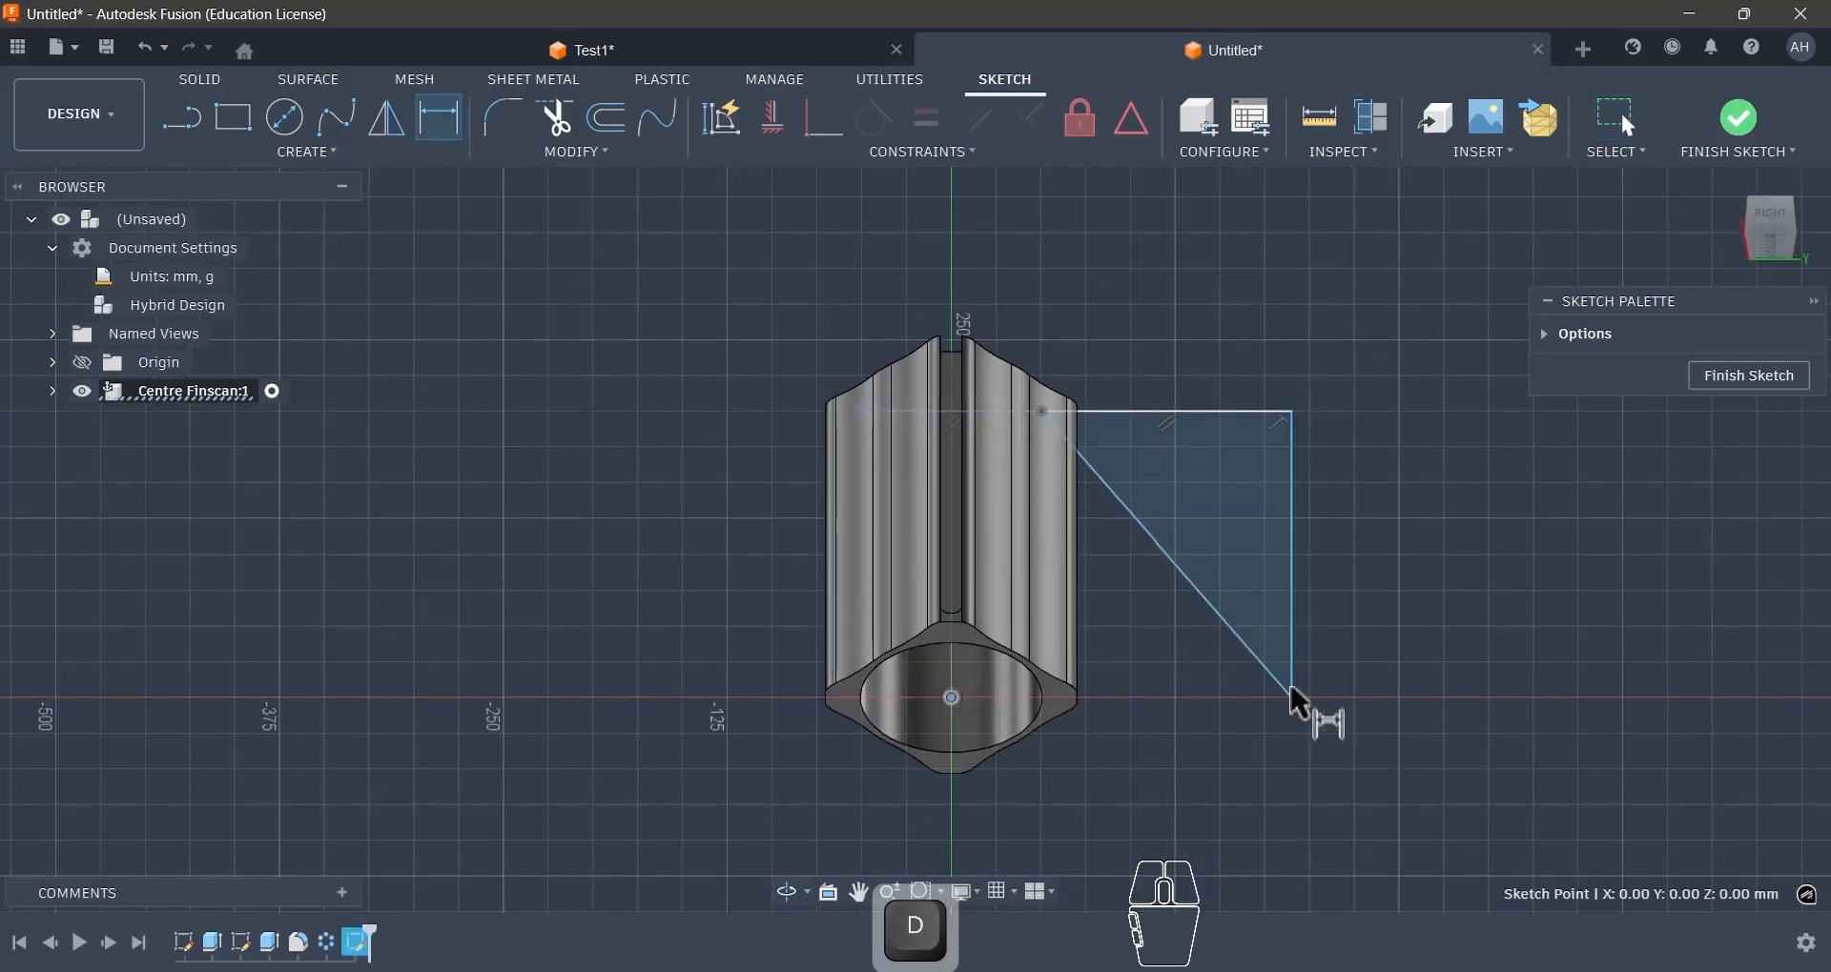
{"action": "left_click", "coordinate": [1229, 750]}
{"action": "type", "text": "225"}
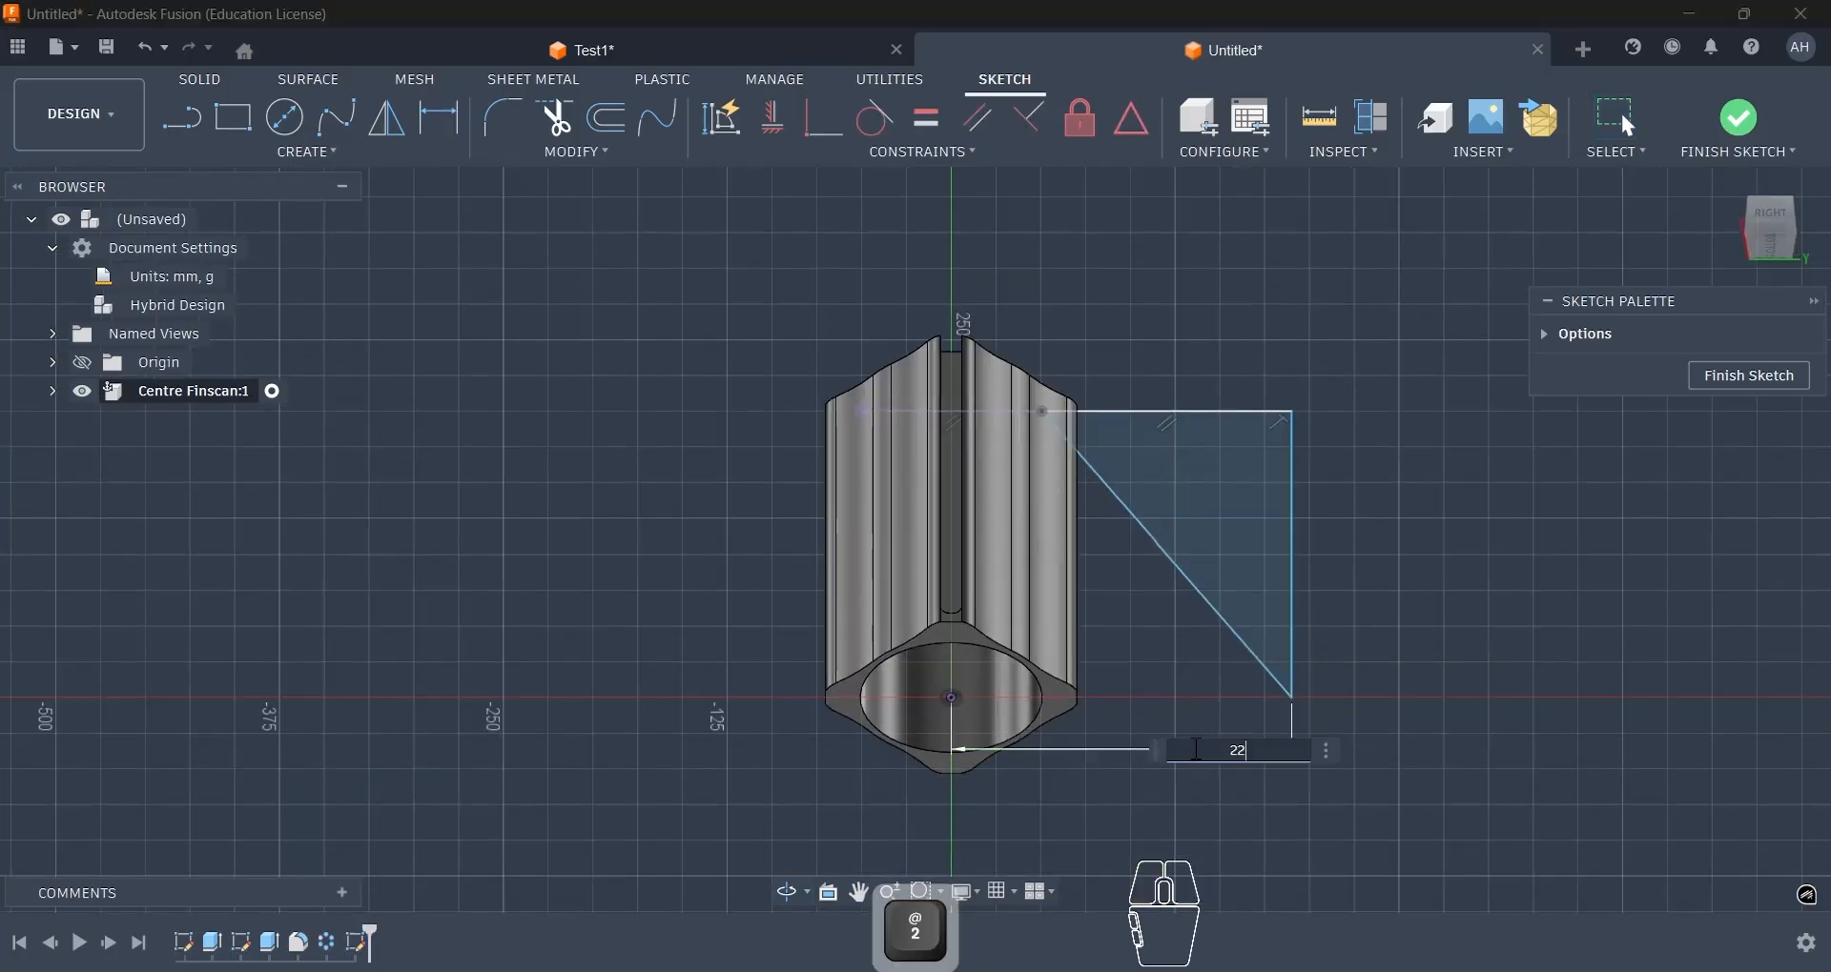
{"action": "key", "text": "Return"}
{"action": "key", "text": "Escape"}
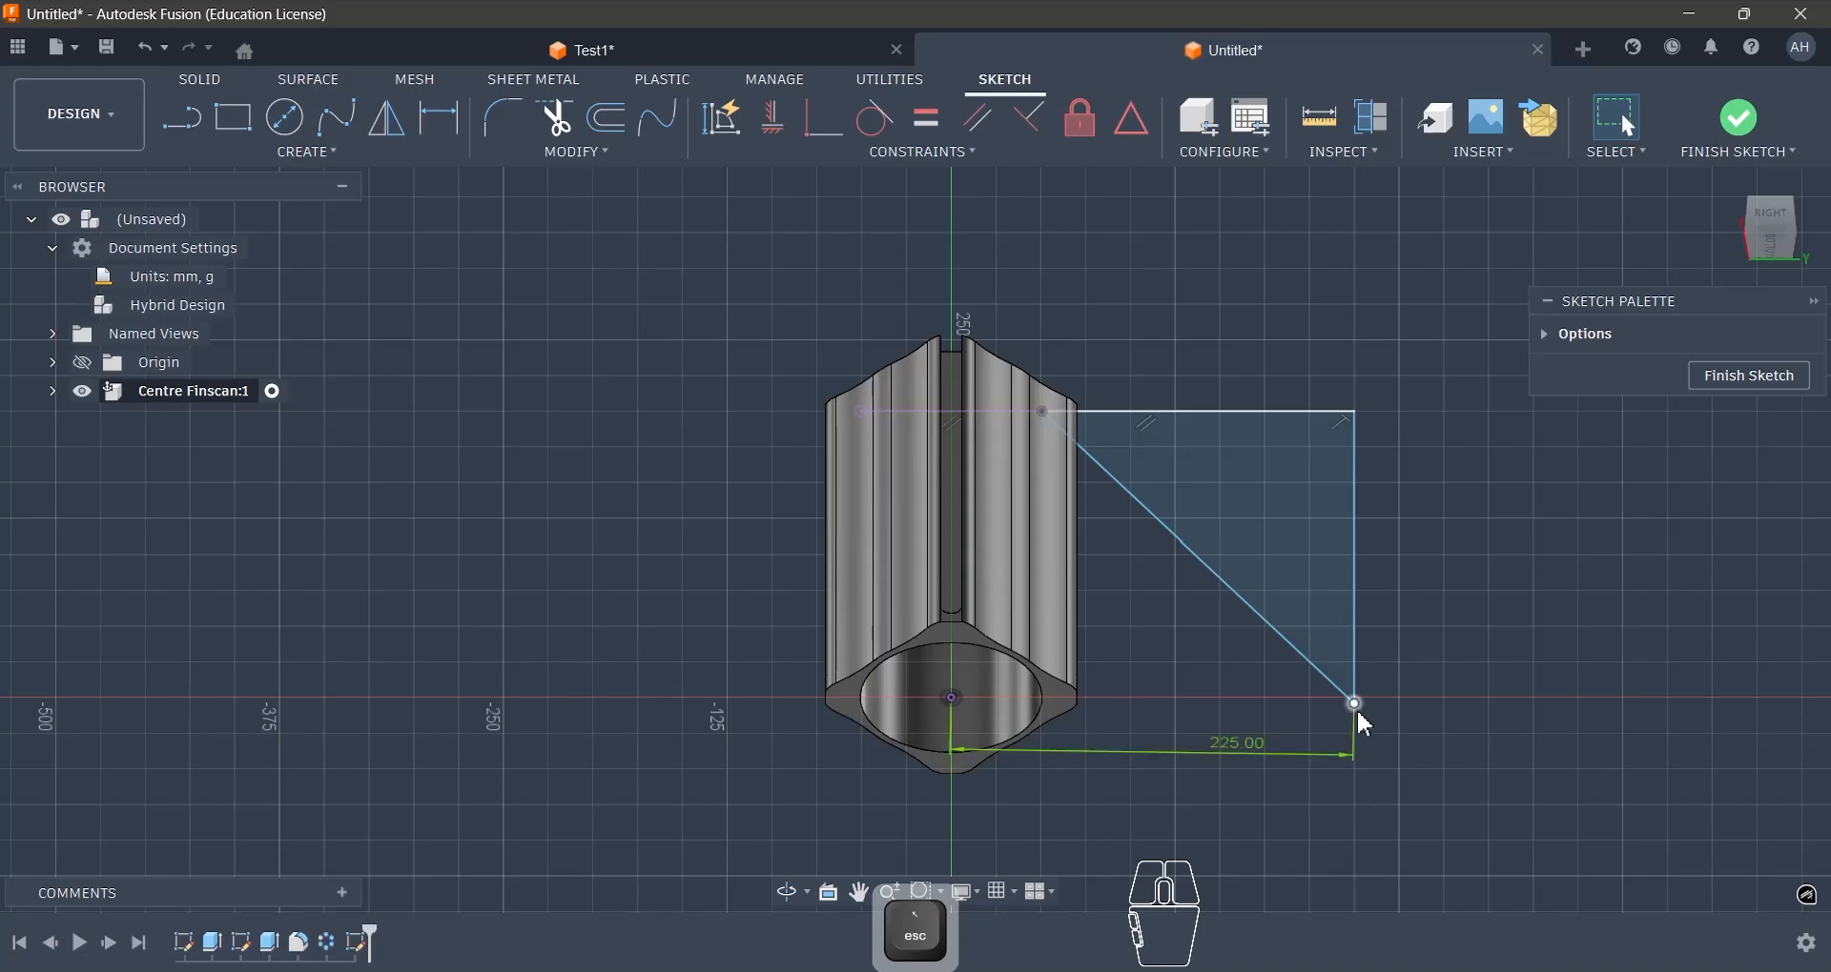
- Constrain the triangle's lower corner horizontally level with the origin and finish the sketch
{"action": "left_click", "coordinate": [953, 700], "text": "shift"}
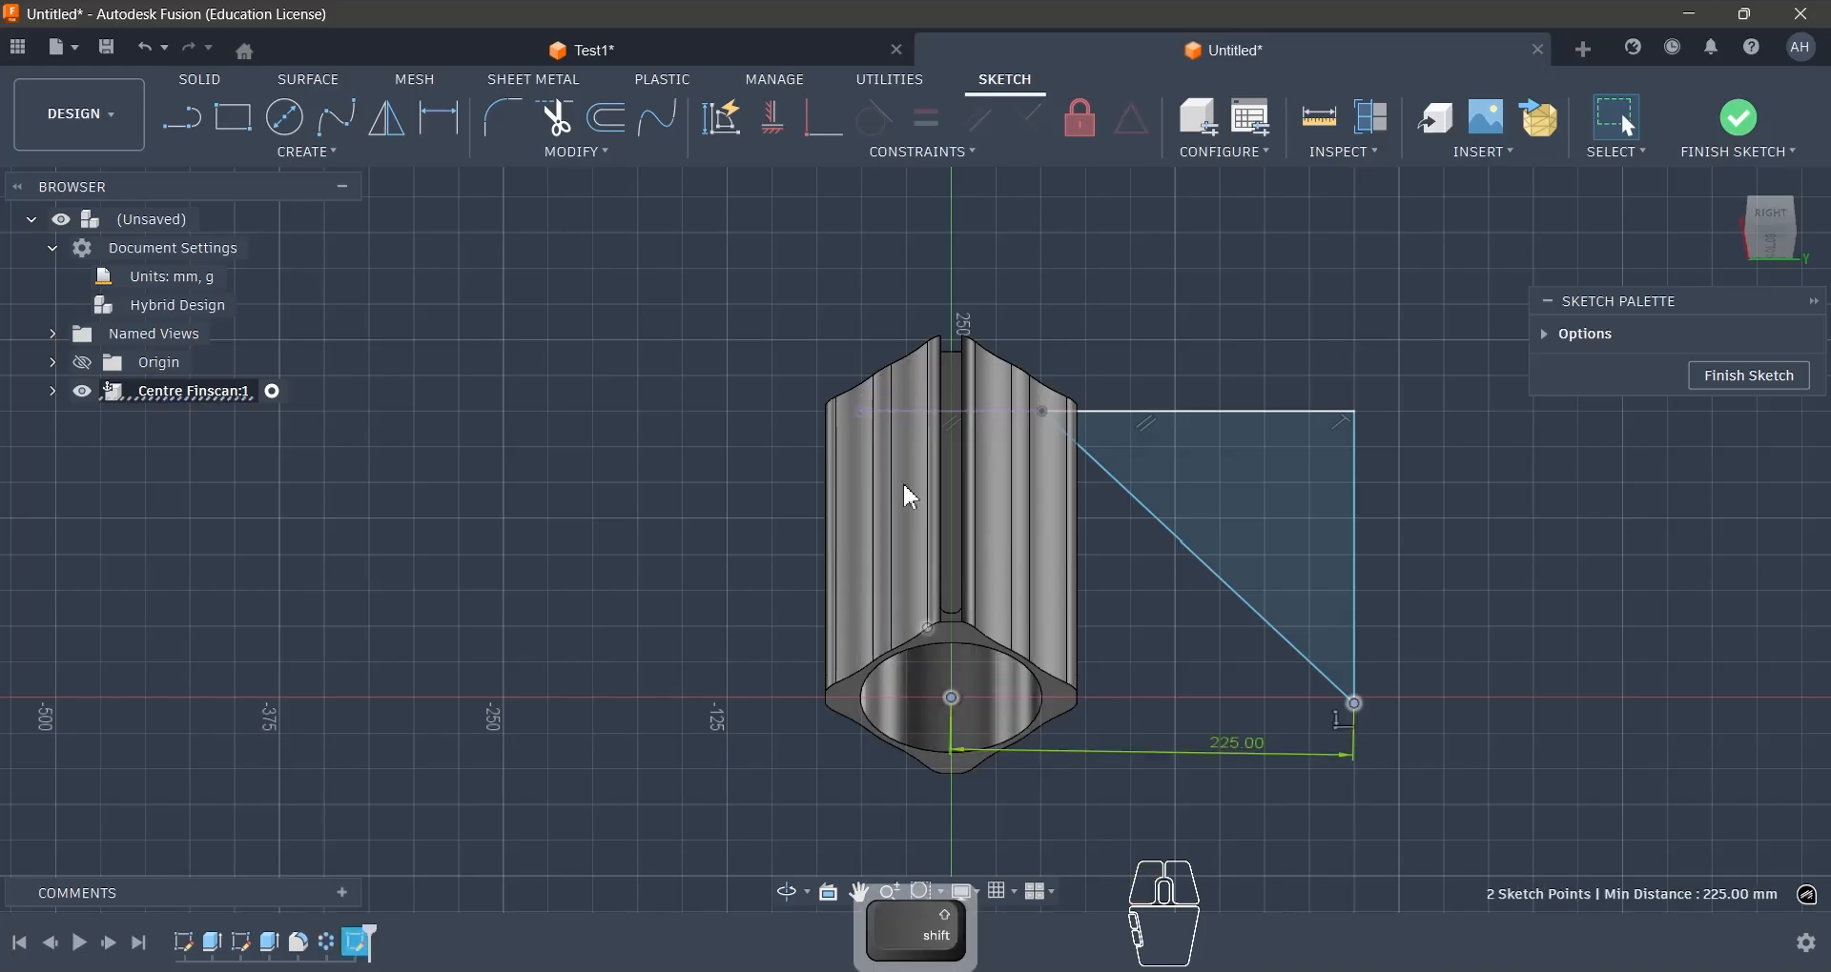
{"action": "left_click", "coordinate": [776, 122]}
{"action": "middle_click_drag", "start_coordinate": [1401, 307], "coordinate": [1564, 275], "text": "shift"}
{"action": "left_click", "coordinate": [1747, 122]}
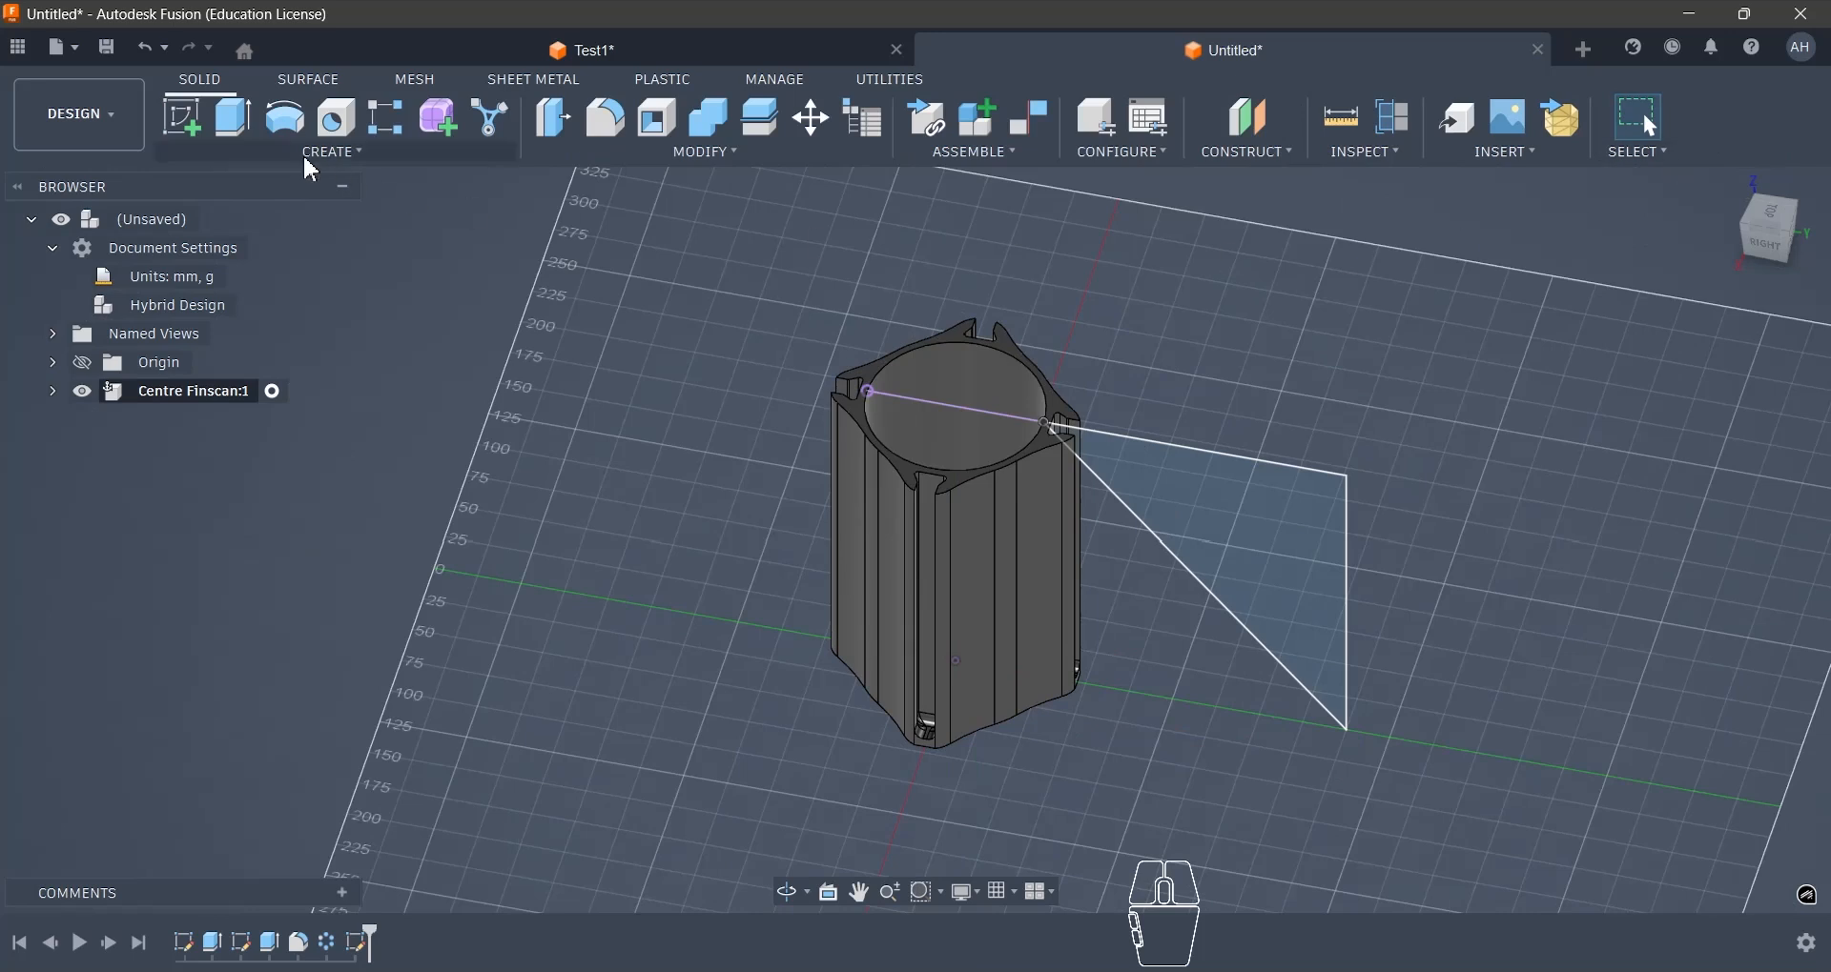
- Revolve the triangular profile 360 degrees around the Z axis as a cut to chamfer the body's upper end
{"action": "left_click", "coordinate": [281, 136]}
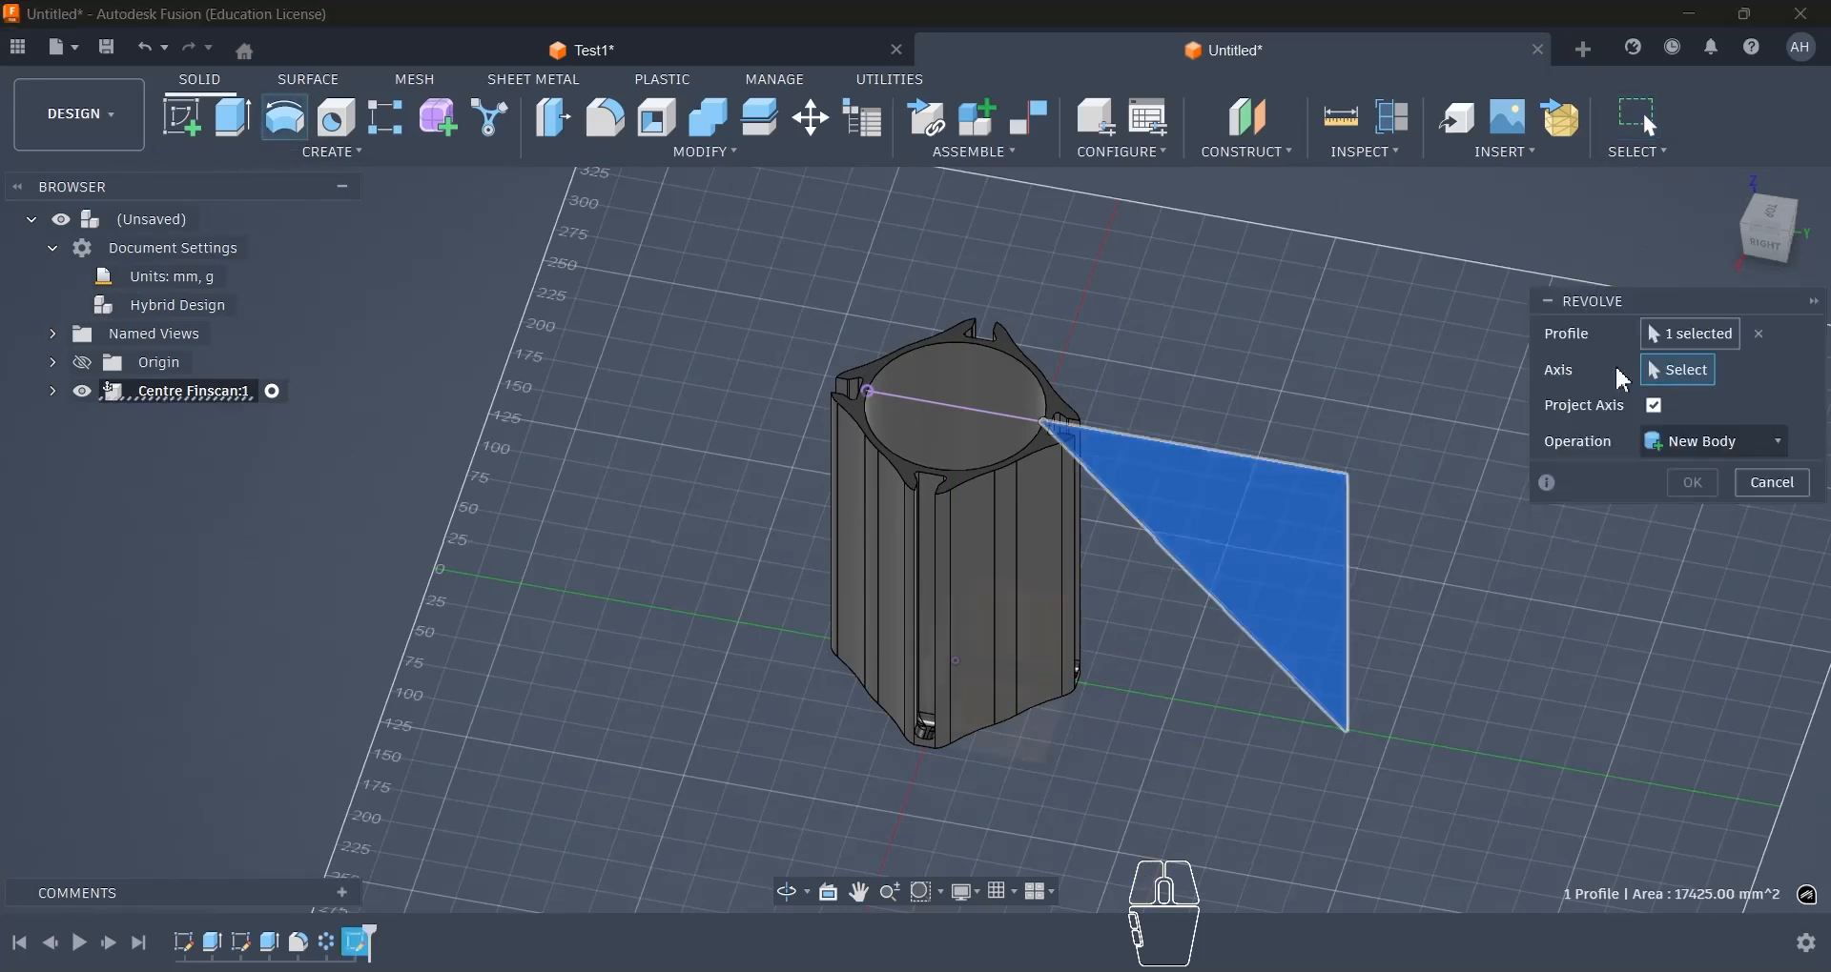
{"action": "left_click", "coordinate": [53, 363]}
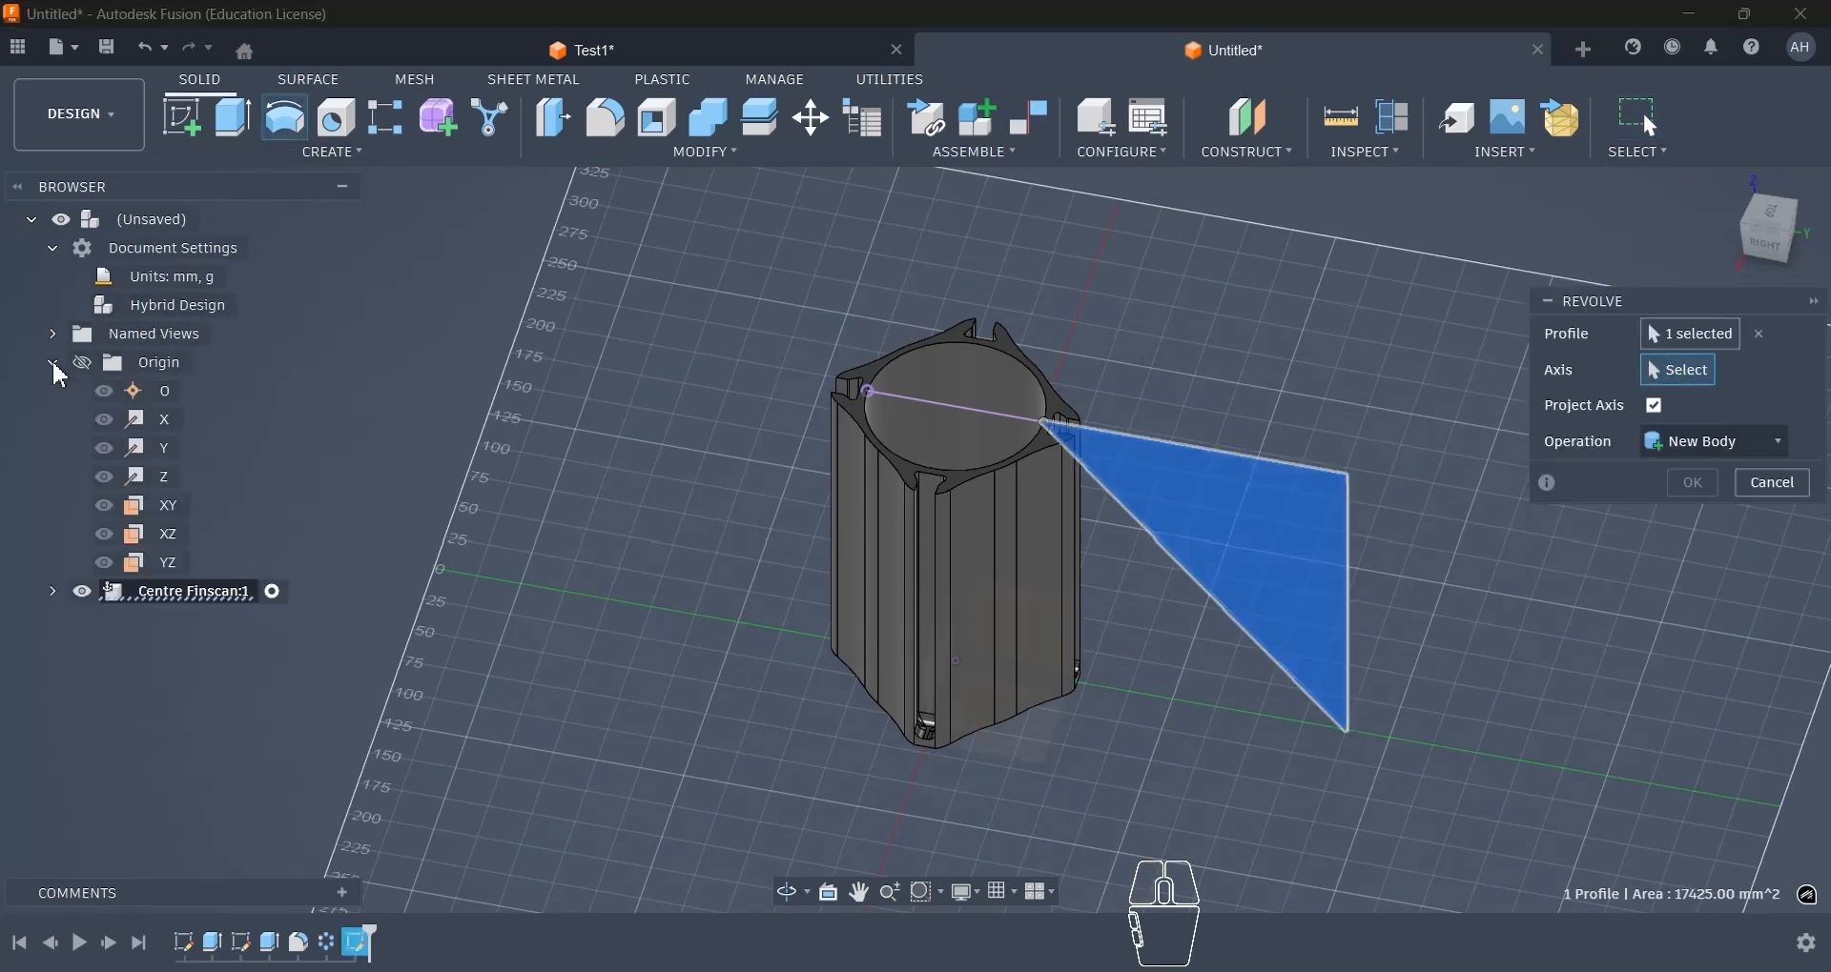
{"action": "left_click", "coordinate": [164, 486]}
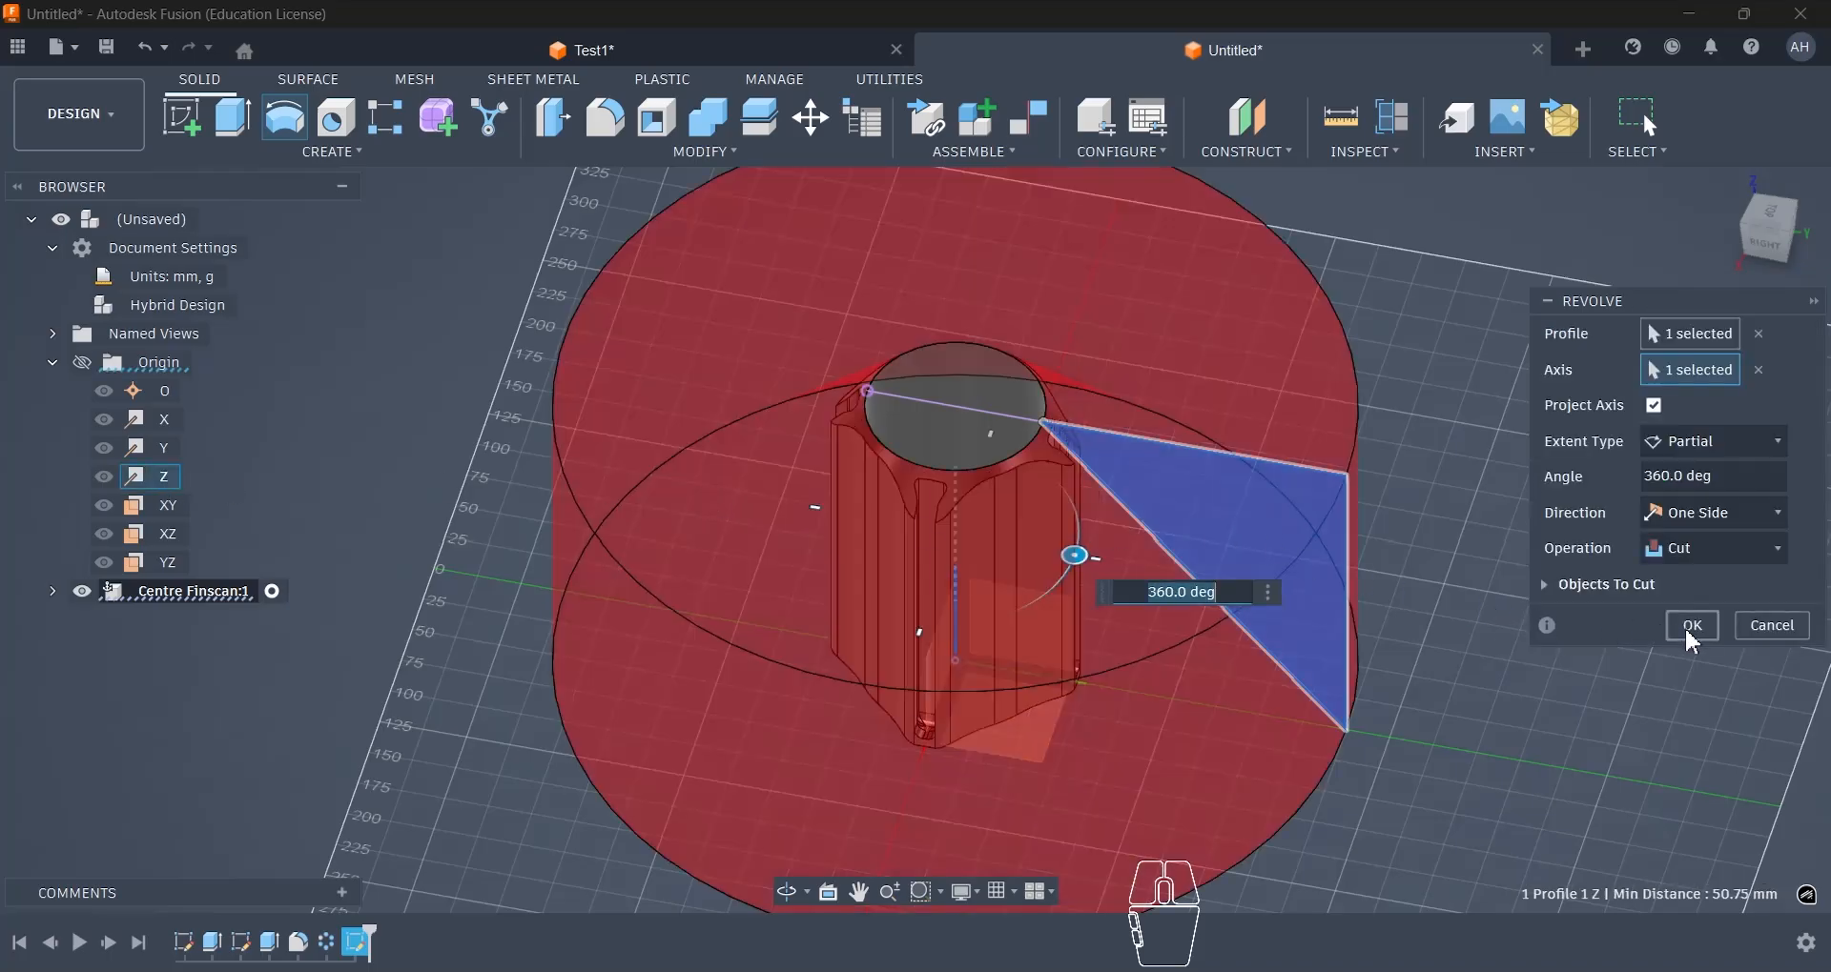
{"action": "left_click", "coordinate": [1691, 626]}
{"action": "mouse_move", "coordinate": [1275, 572]}
{"action": "middle_mouse_down", "text": "shift"}
{"action": "mouse_move", "coordinate": [1255, 536]}
{"action": "mouse_move", "coordinate": [1306, 536]}
{"action": "mouse_move", "coordinate": [1286, 490]}
{"action": "mouse_move", "coordinate": [1187, 450]}
{"action": "mouse_move", "coordinate": [1245, 520]}
{"action": "middle_mouse_up", "text": "shift"}
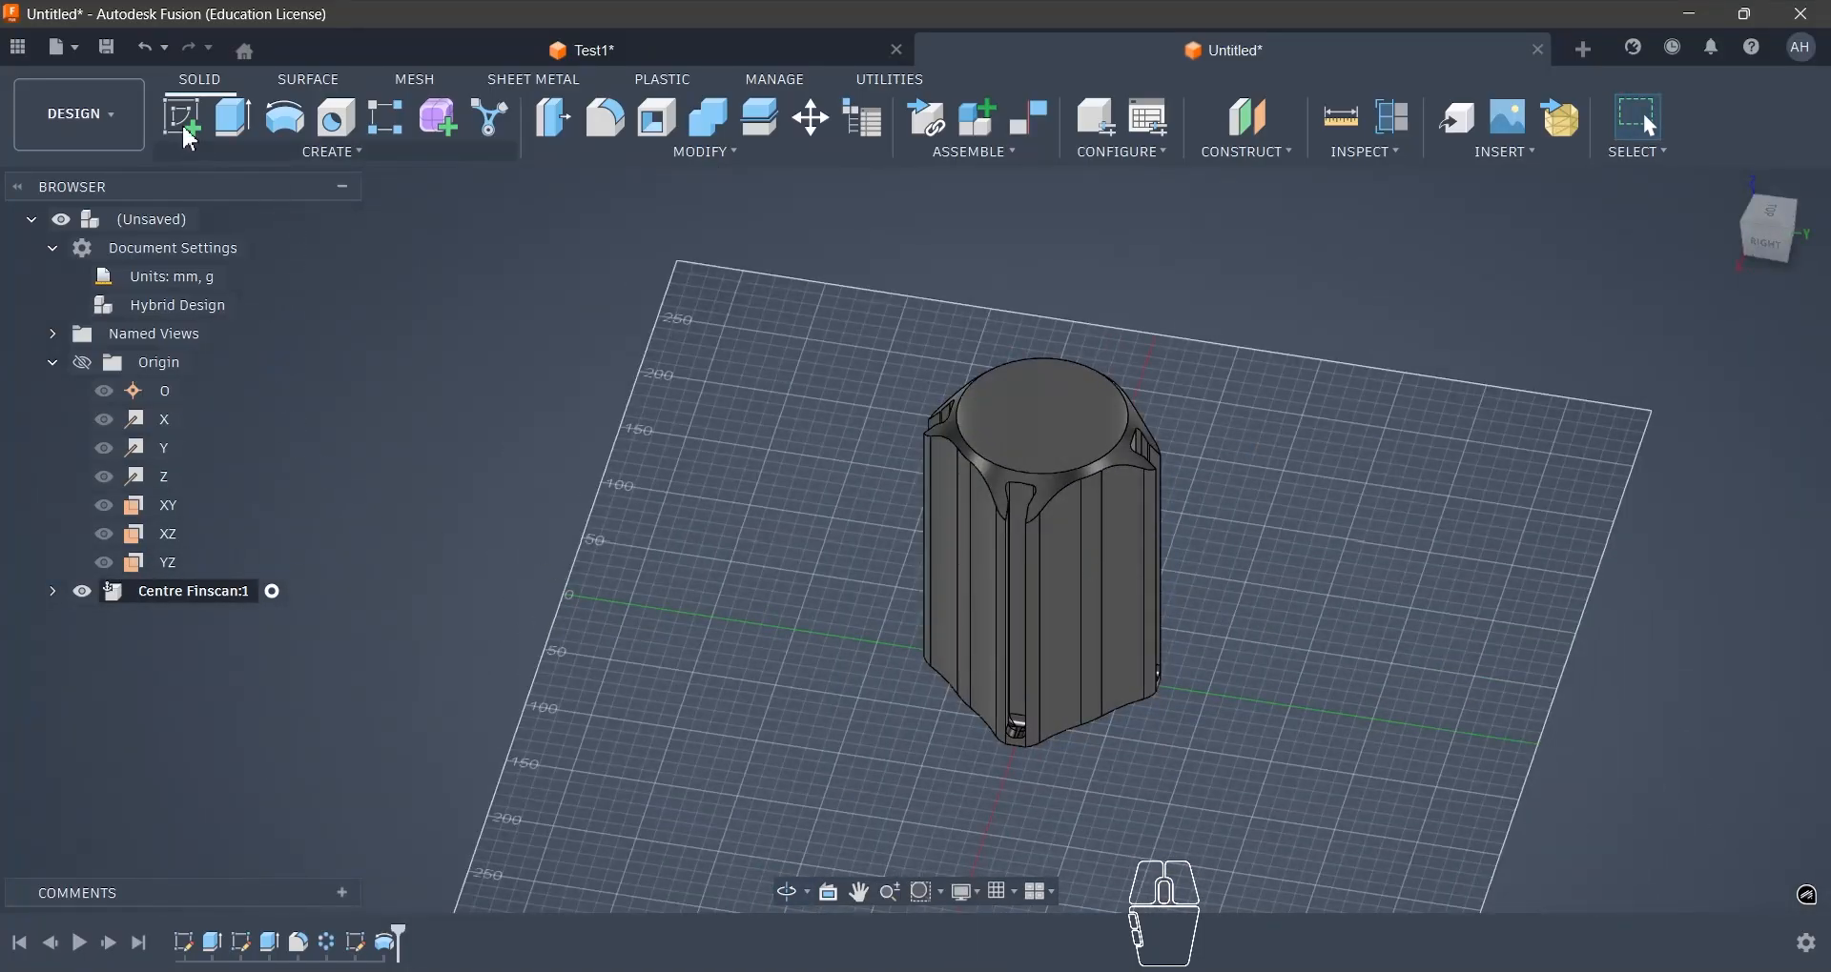
- Save the design as "Fincan Replica" in the Practice Project location
{"action": "left_click", "coordinate": [79, 59]}
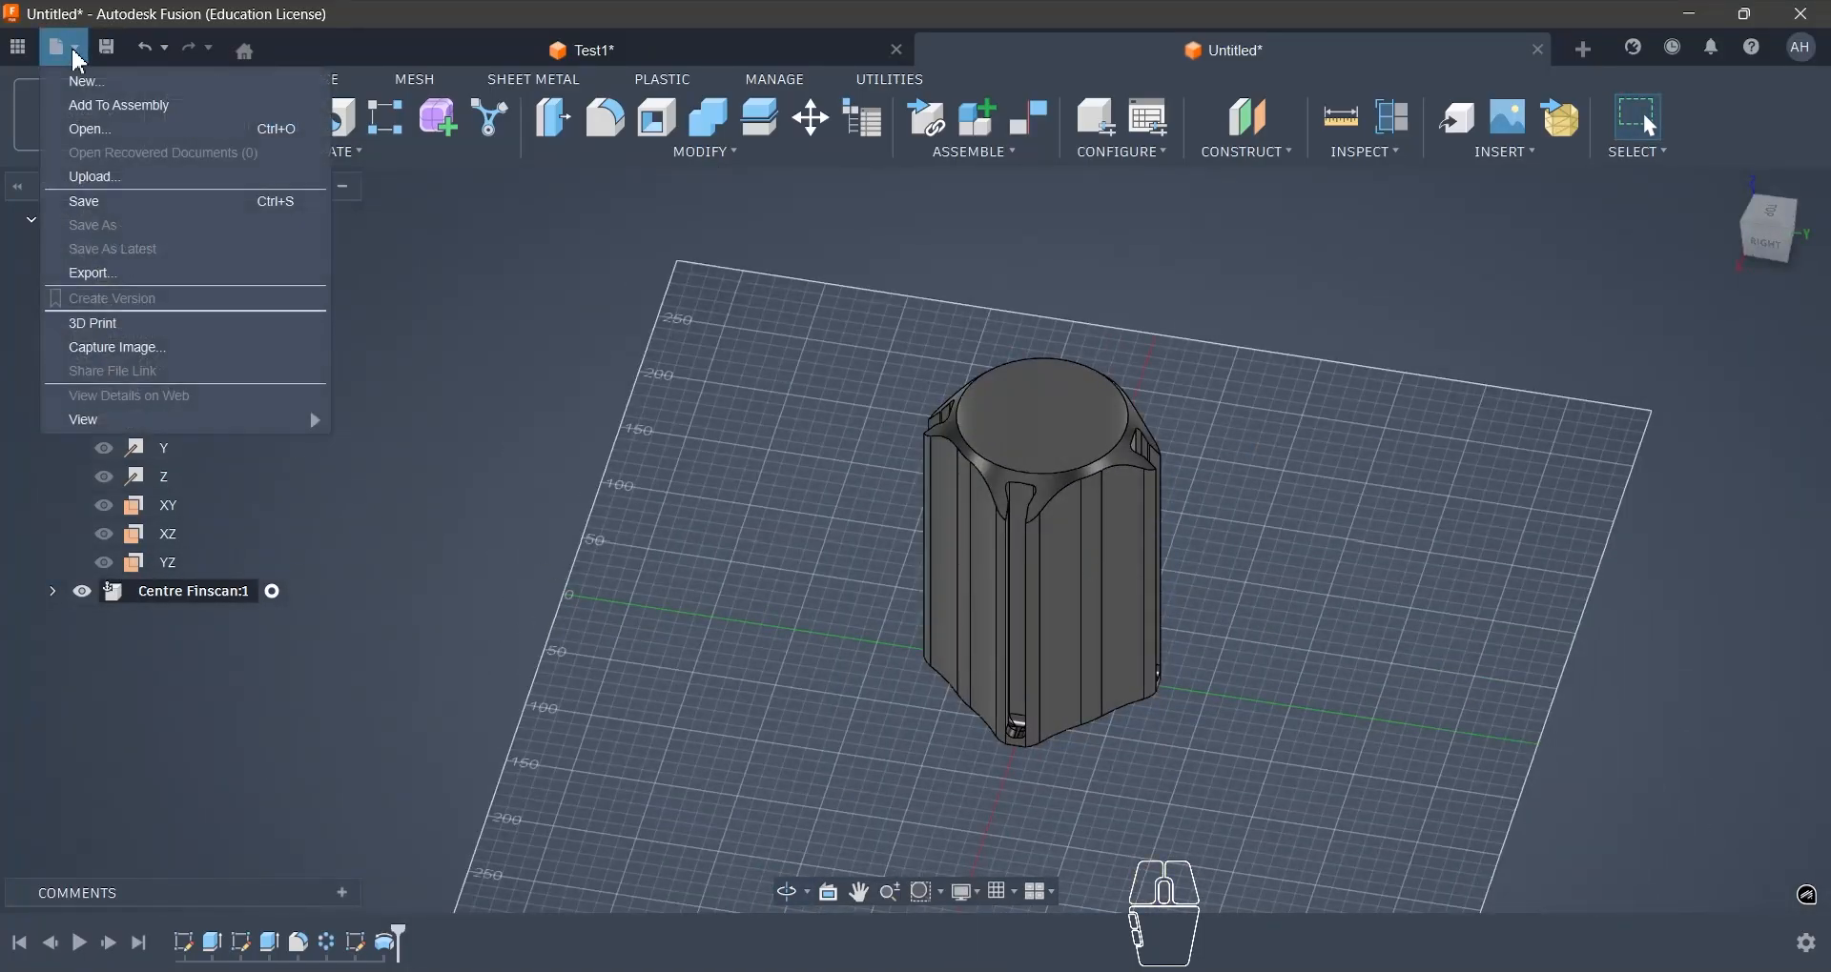
{"action": "left_click", "coordinate": [95, 202]}
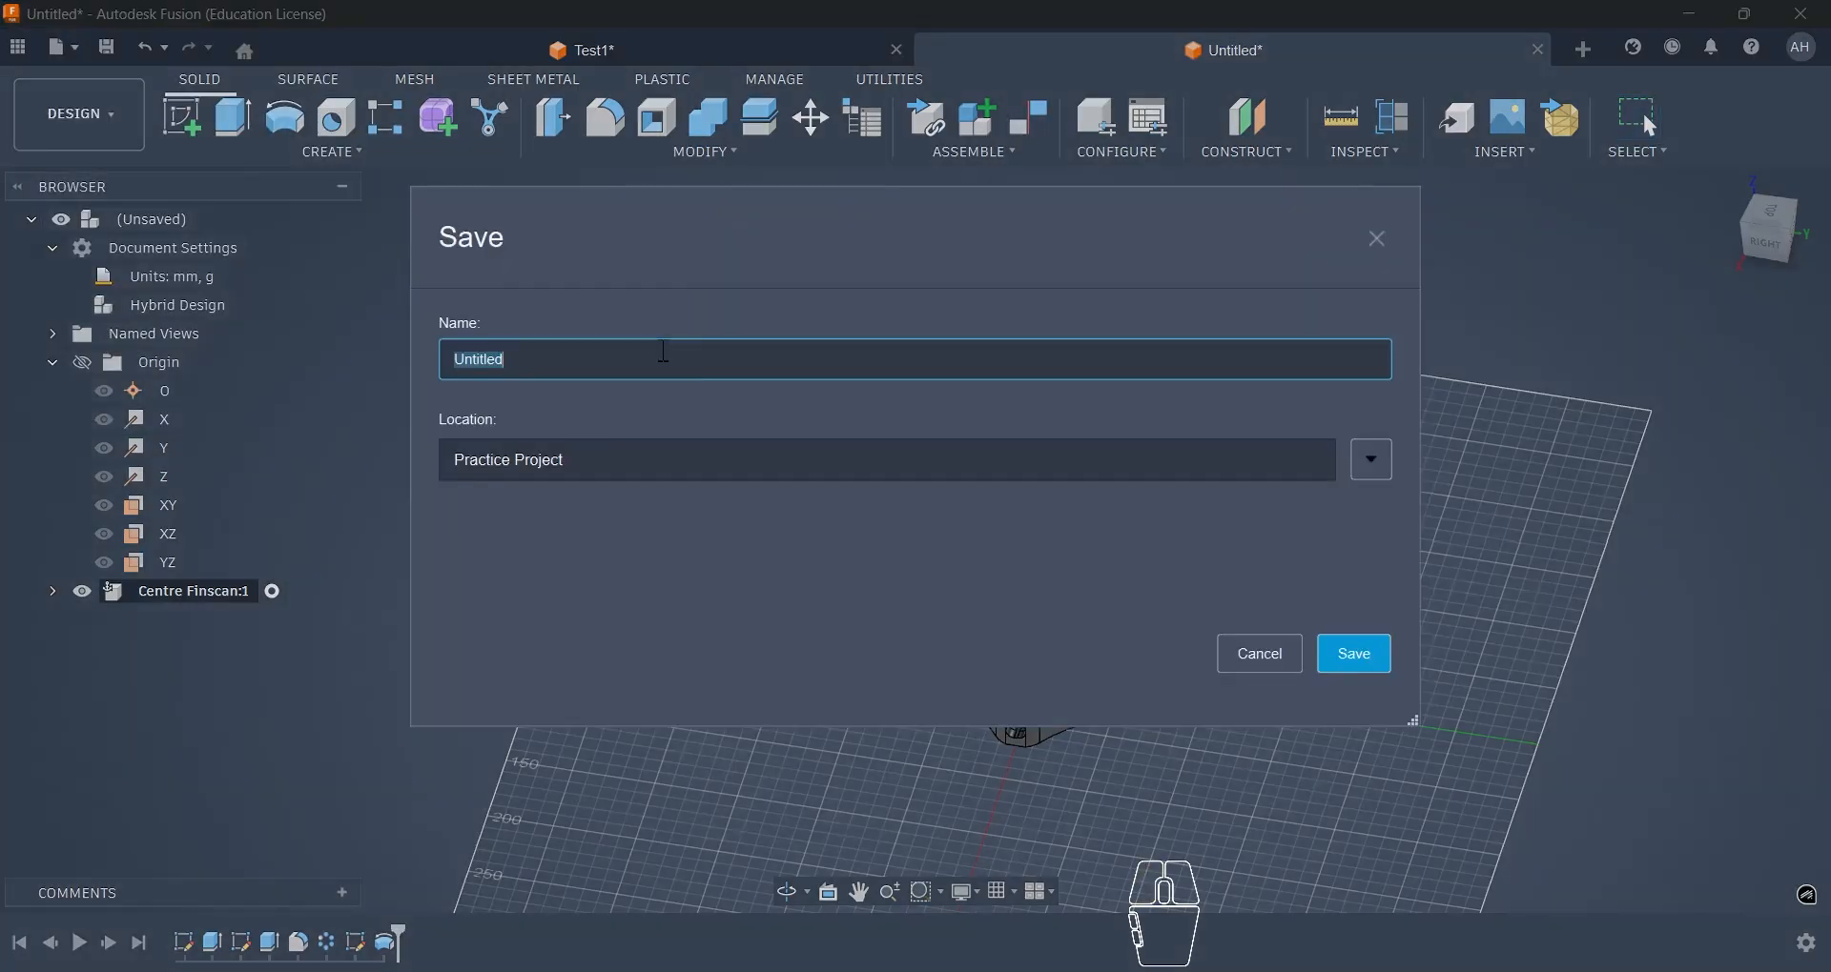
{"action": "type", "text": "Fincan Re"}
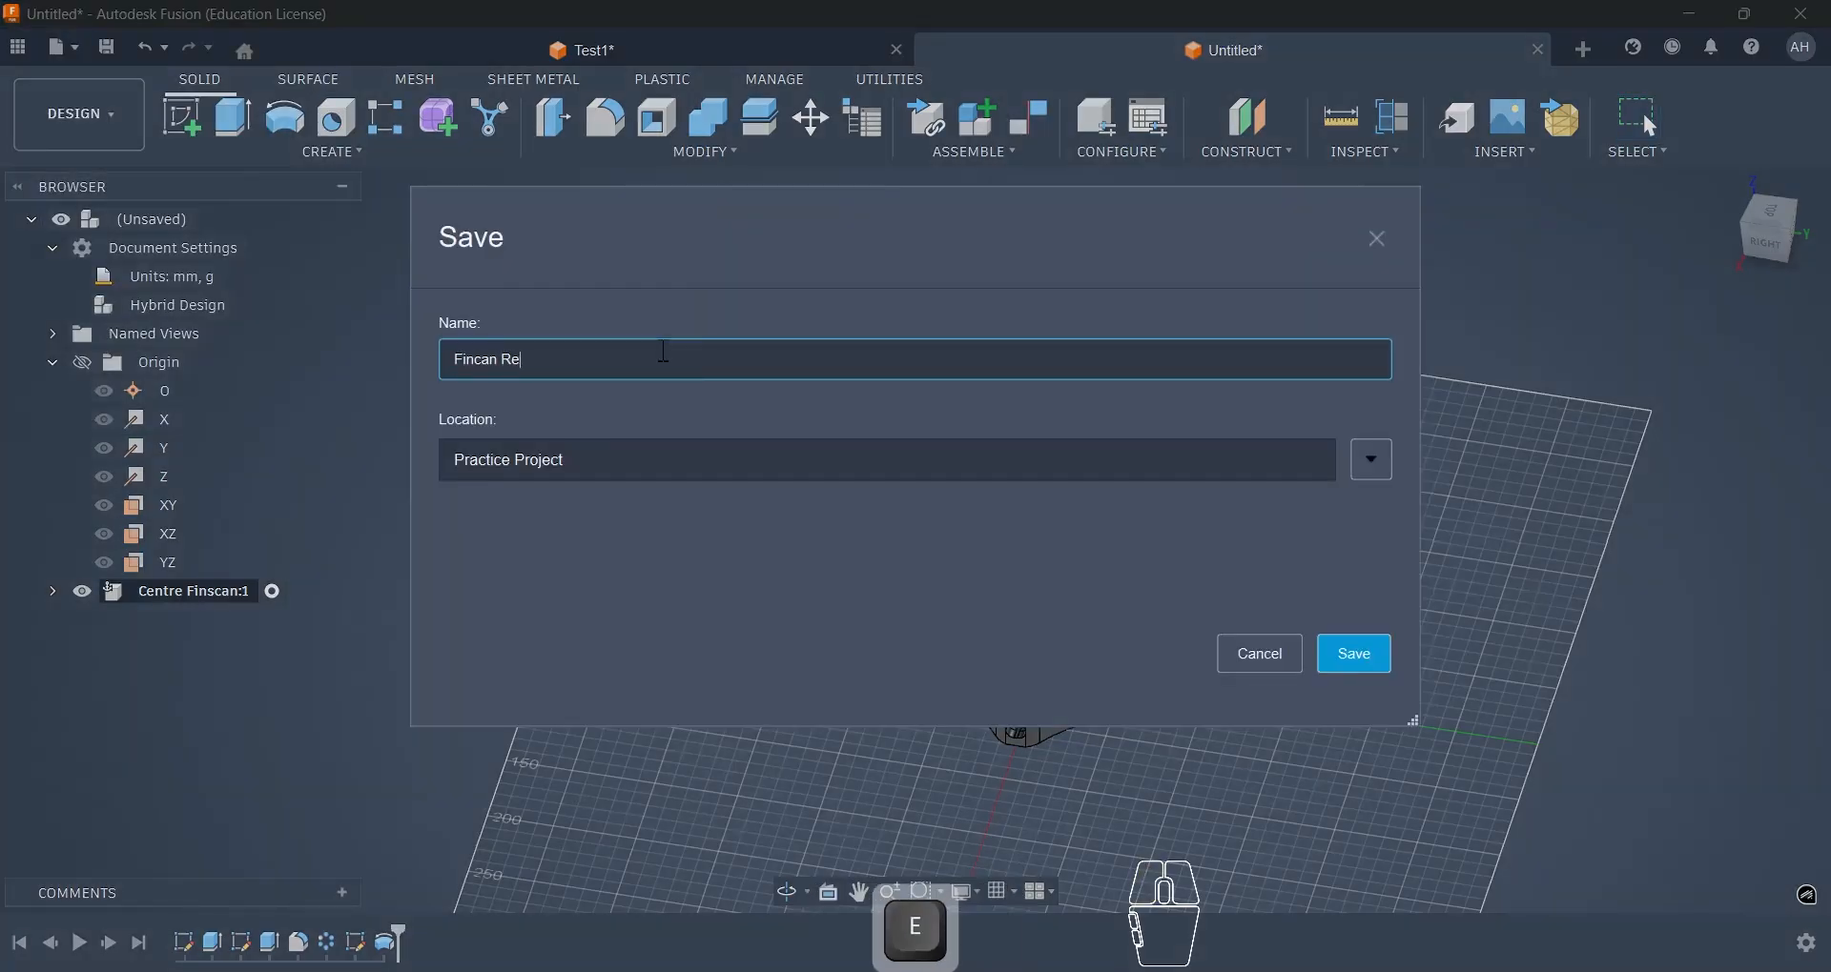
{"action": "type", "text": "plica"}
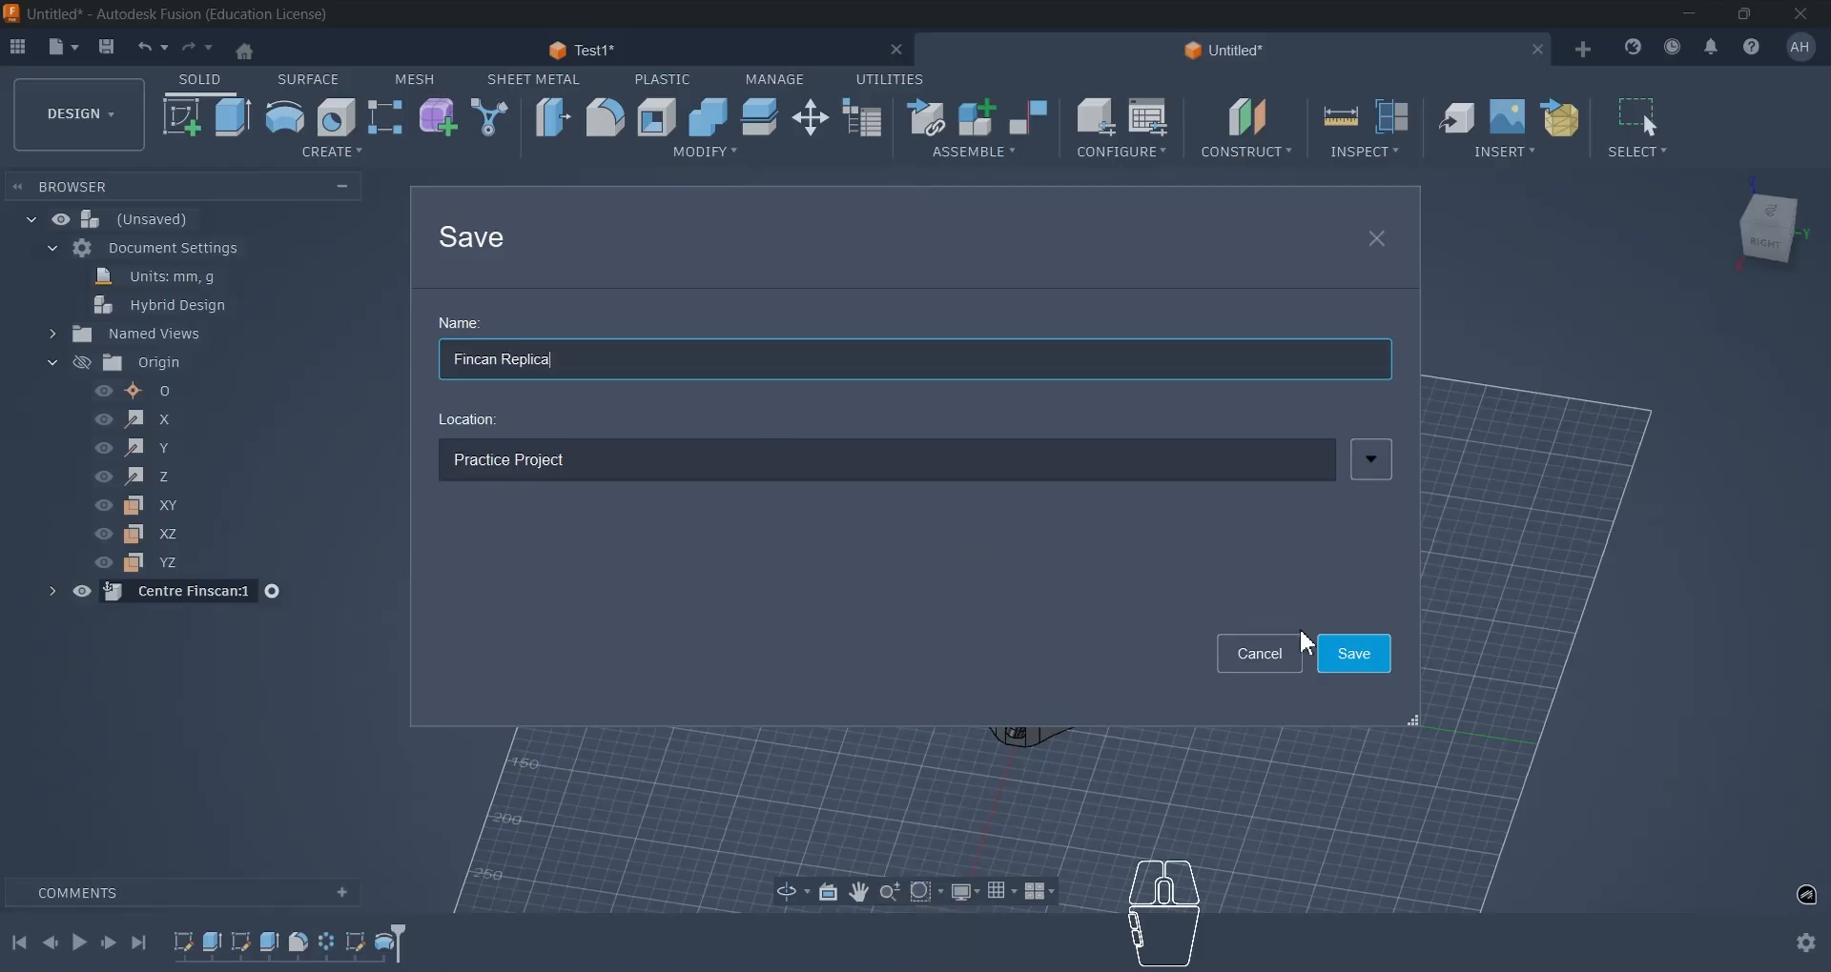
{"action": "left_click", "coordinate": [1358, 658]}
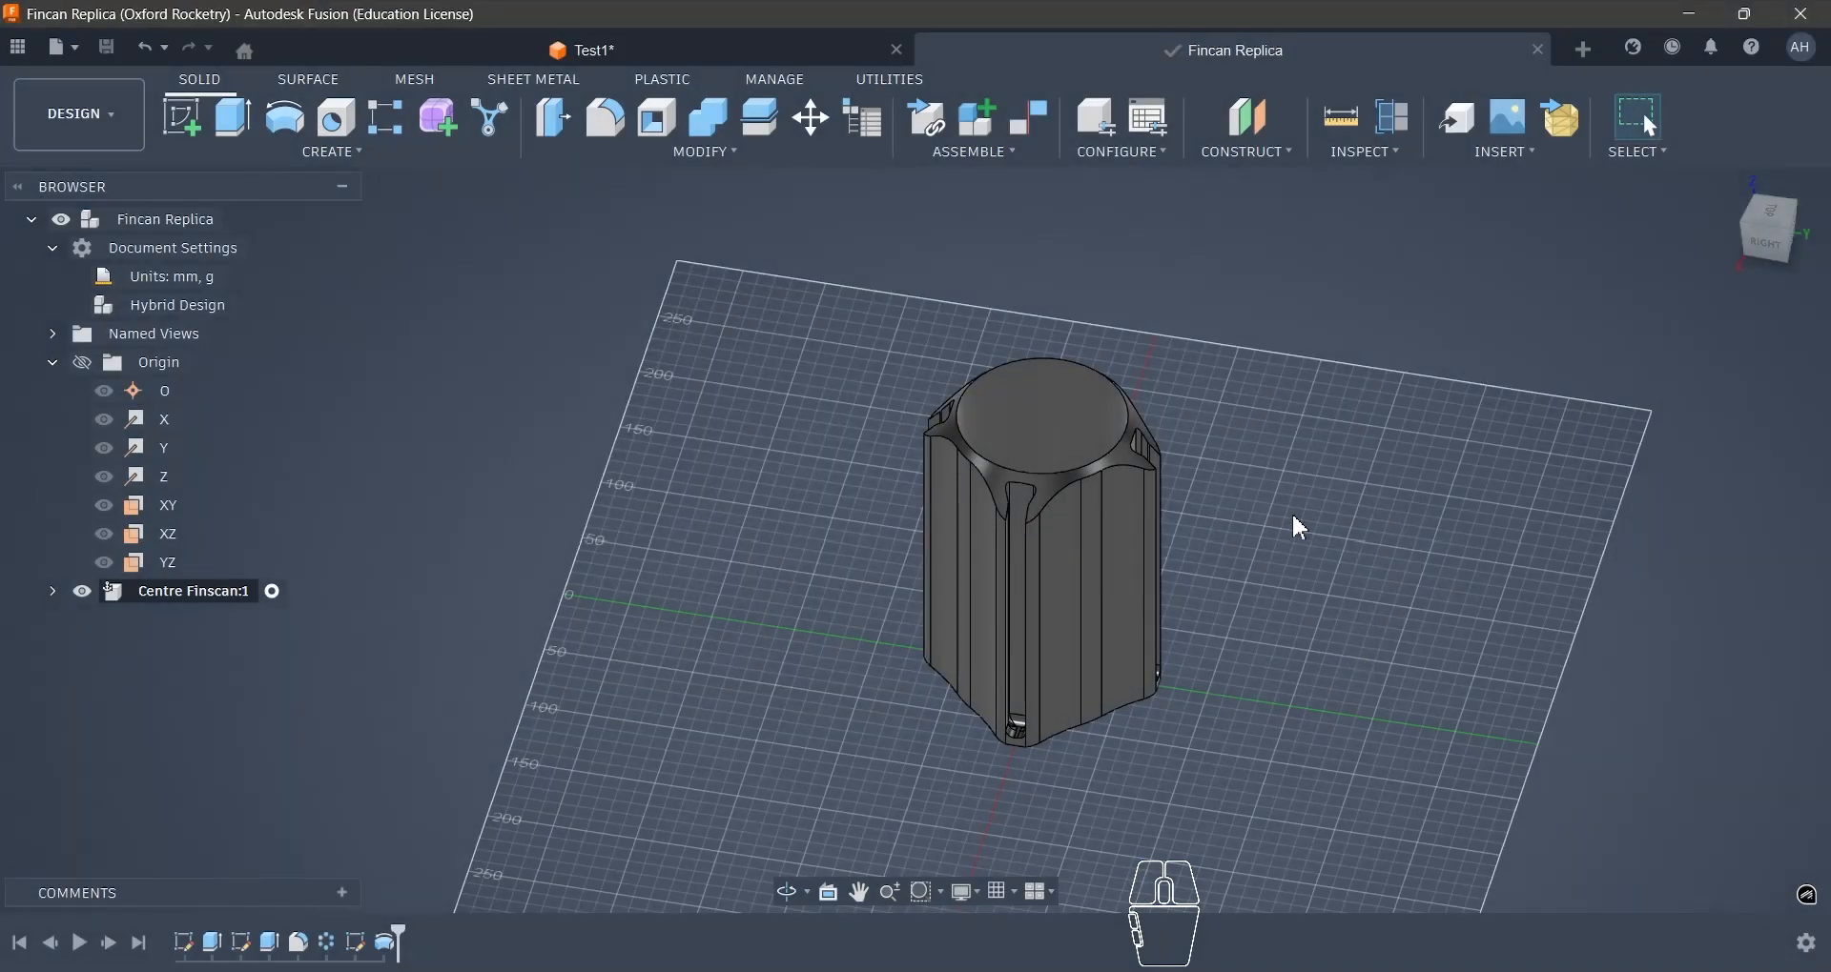
- Activate the top-level Fincan Replica assembly and create a new internal component in it, activated on creation
{"action": "left_click", "coordinate": [239, 222]}
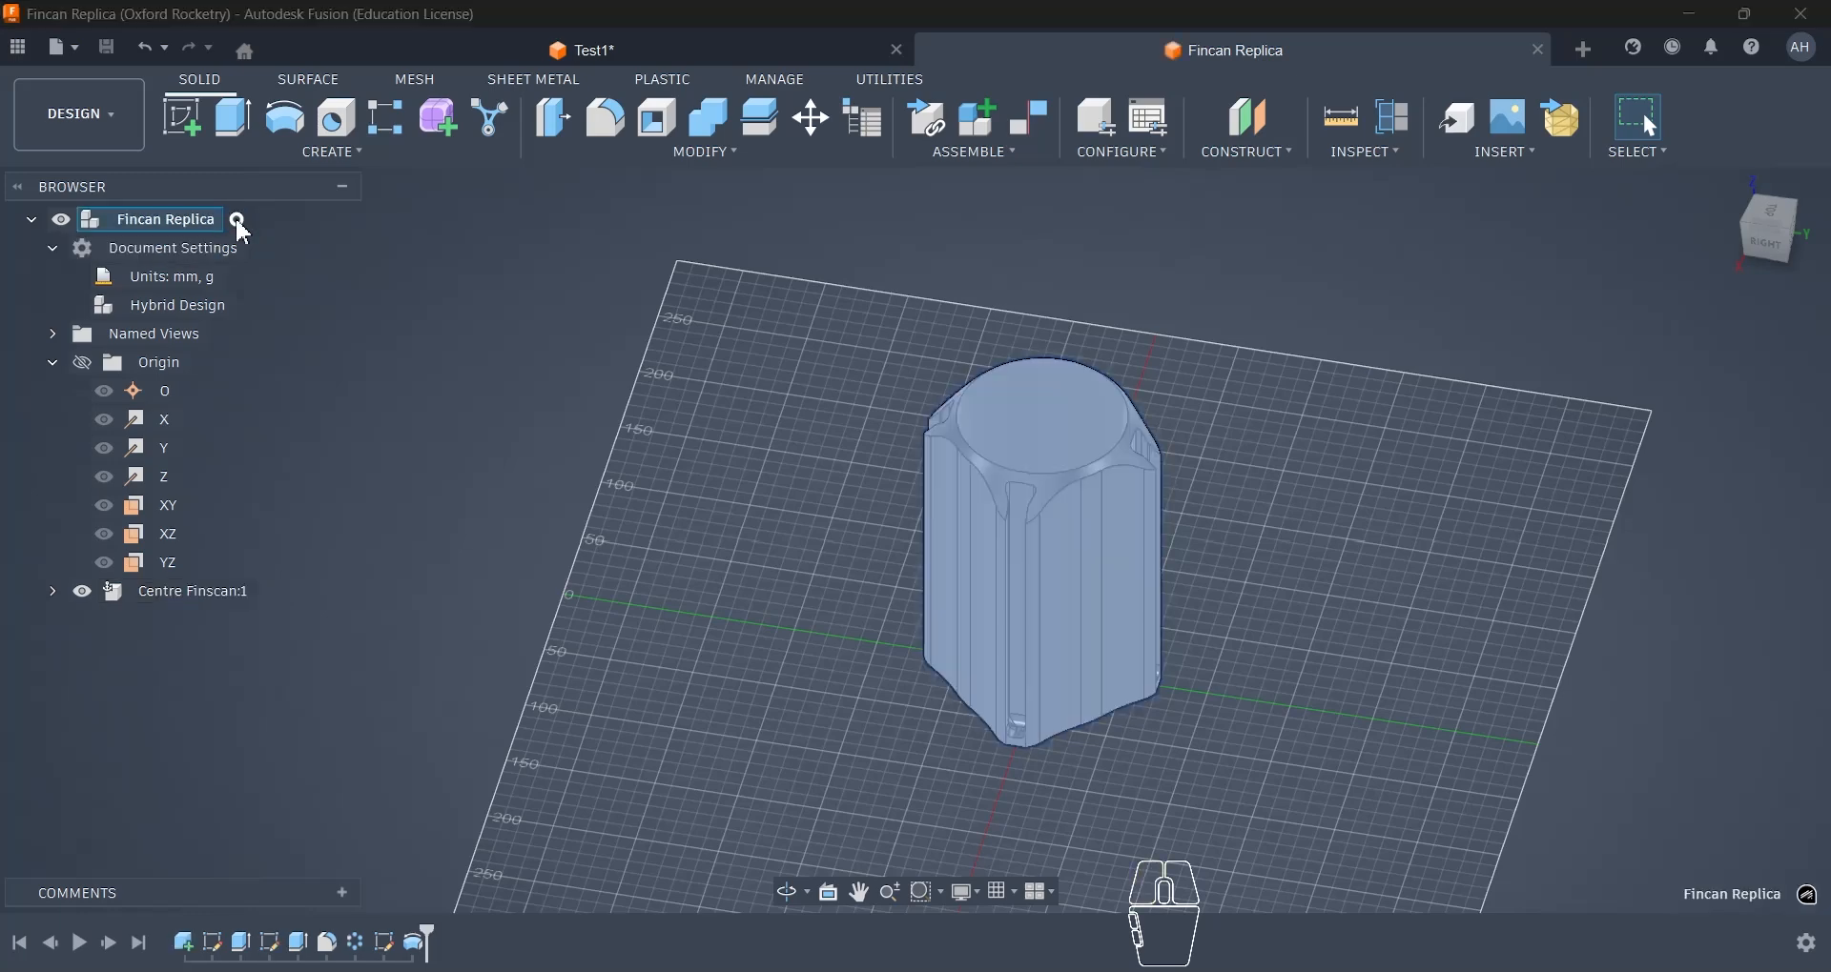
{"action": "left_click", "coordinate": [448, 318]}
{"action": "scroll", "coordinate": [528, 420], "scroll_direction": "up", "scroll_amount": 2}
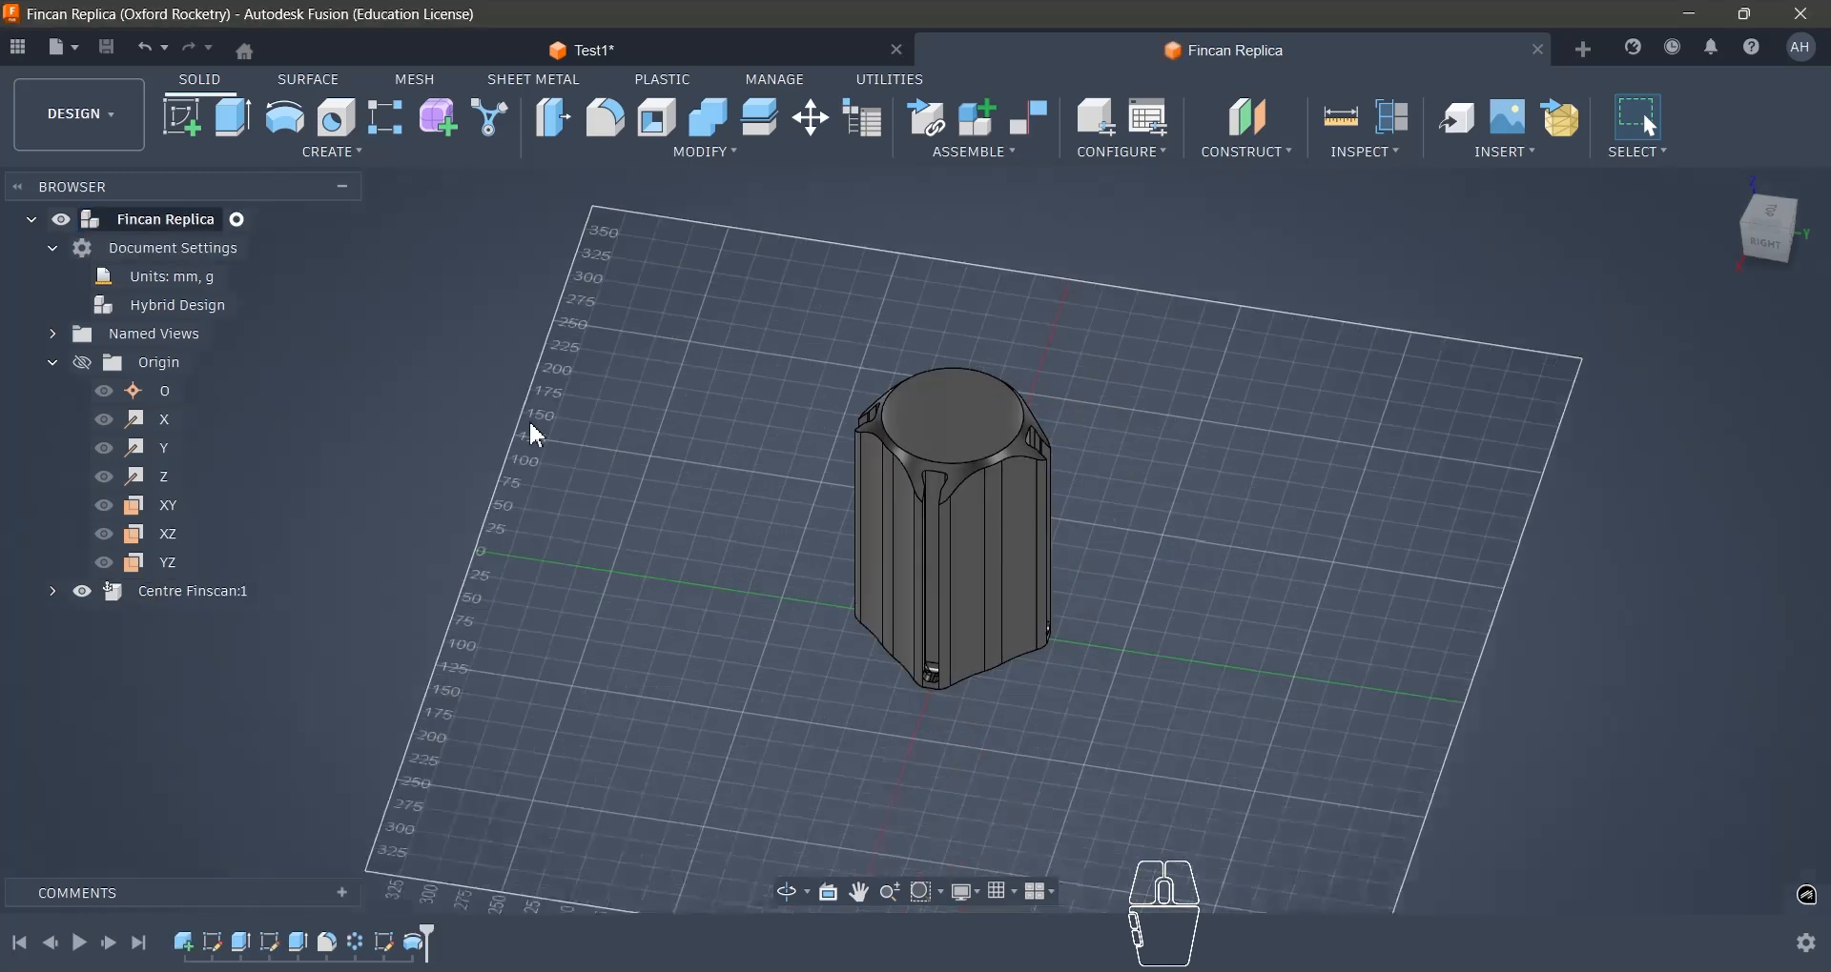
{"action": "scroll", "coordinate": [682, 378], "scroll_direction": "down", "scroll_amount": 3}
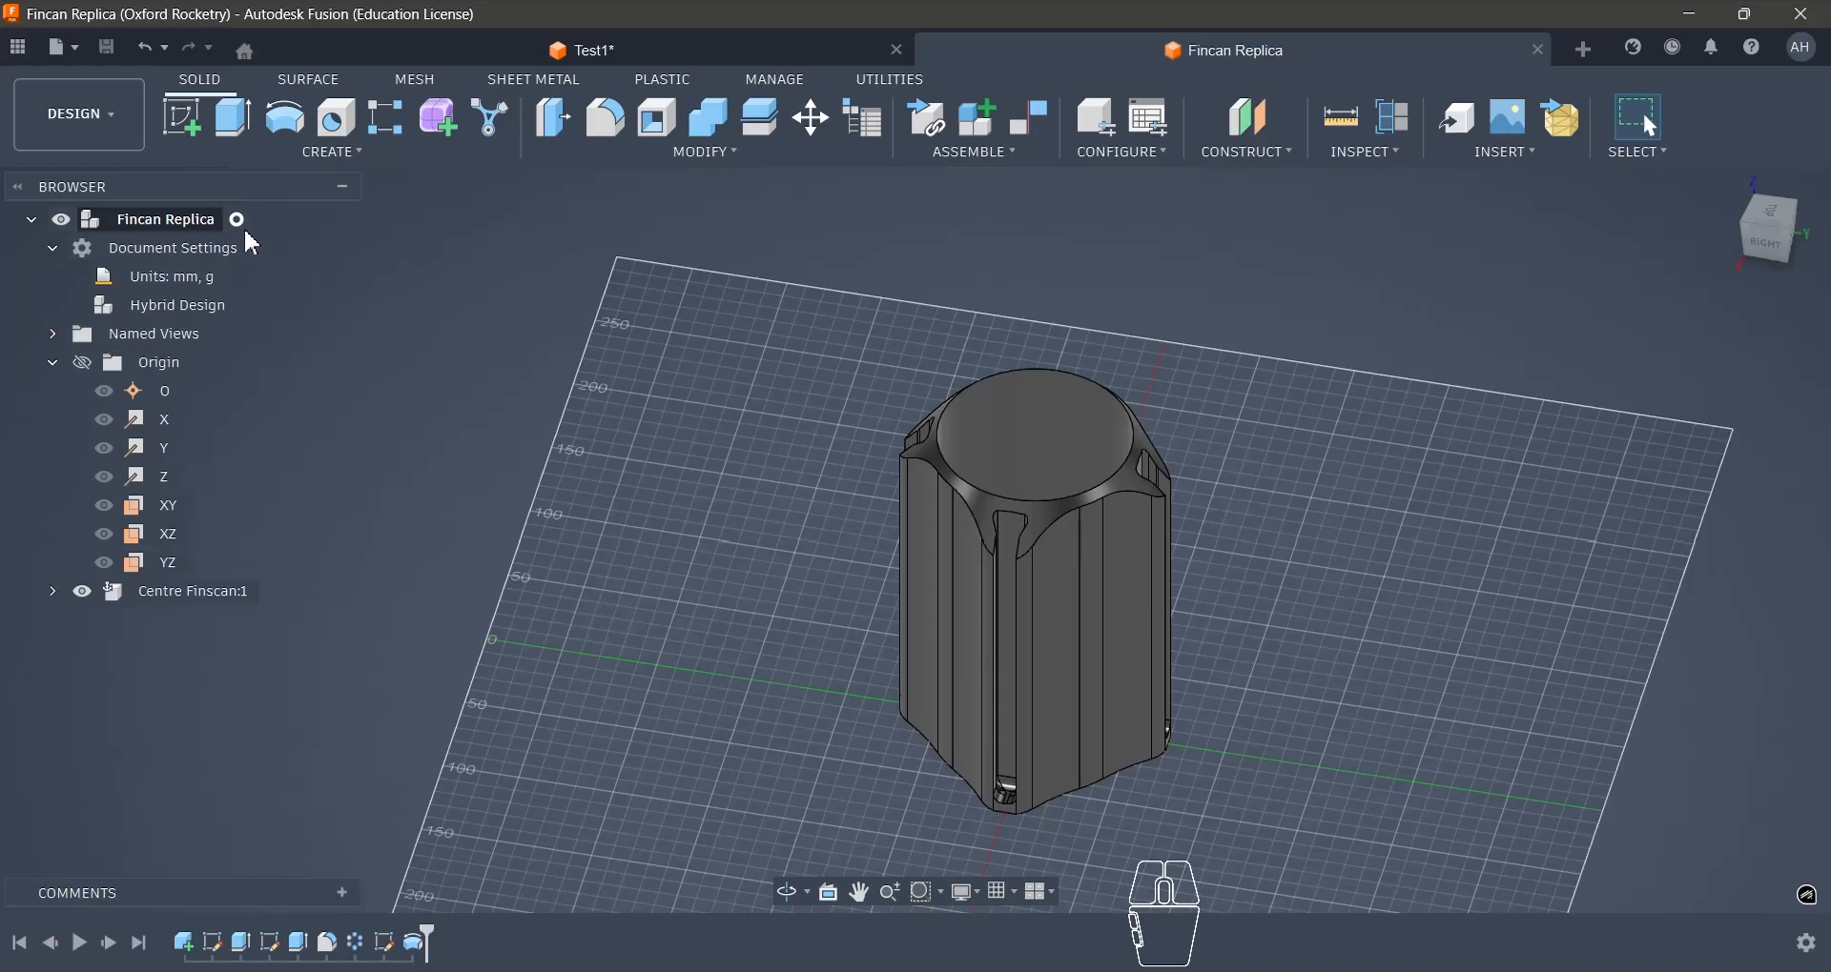
{"action": "right_click", "coordinate": [207, 229]}
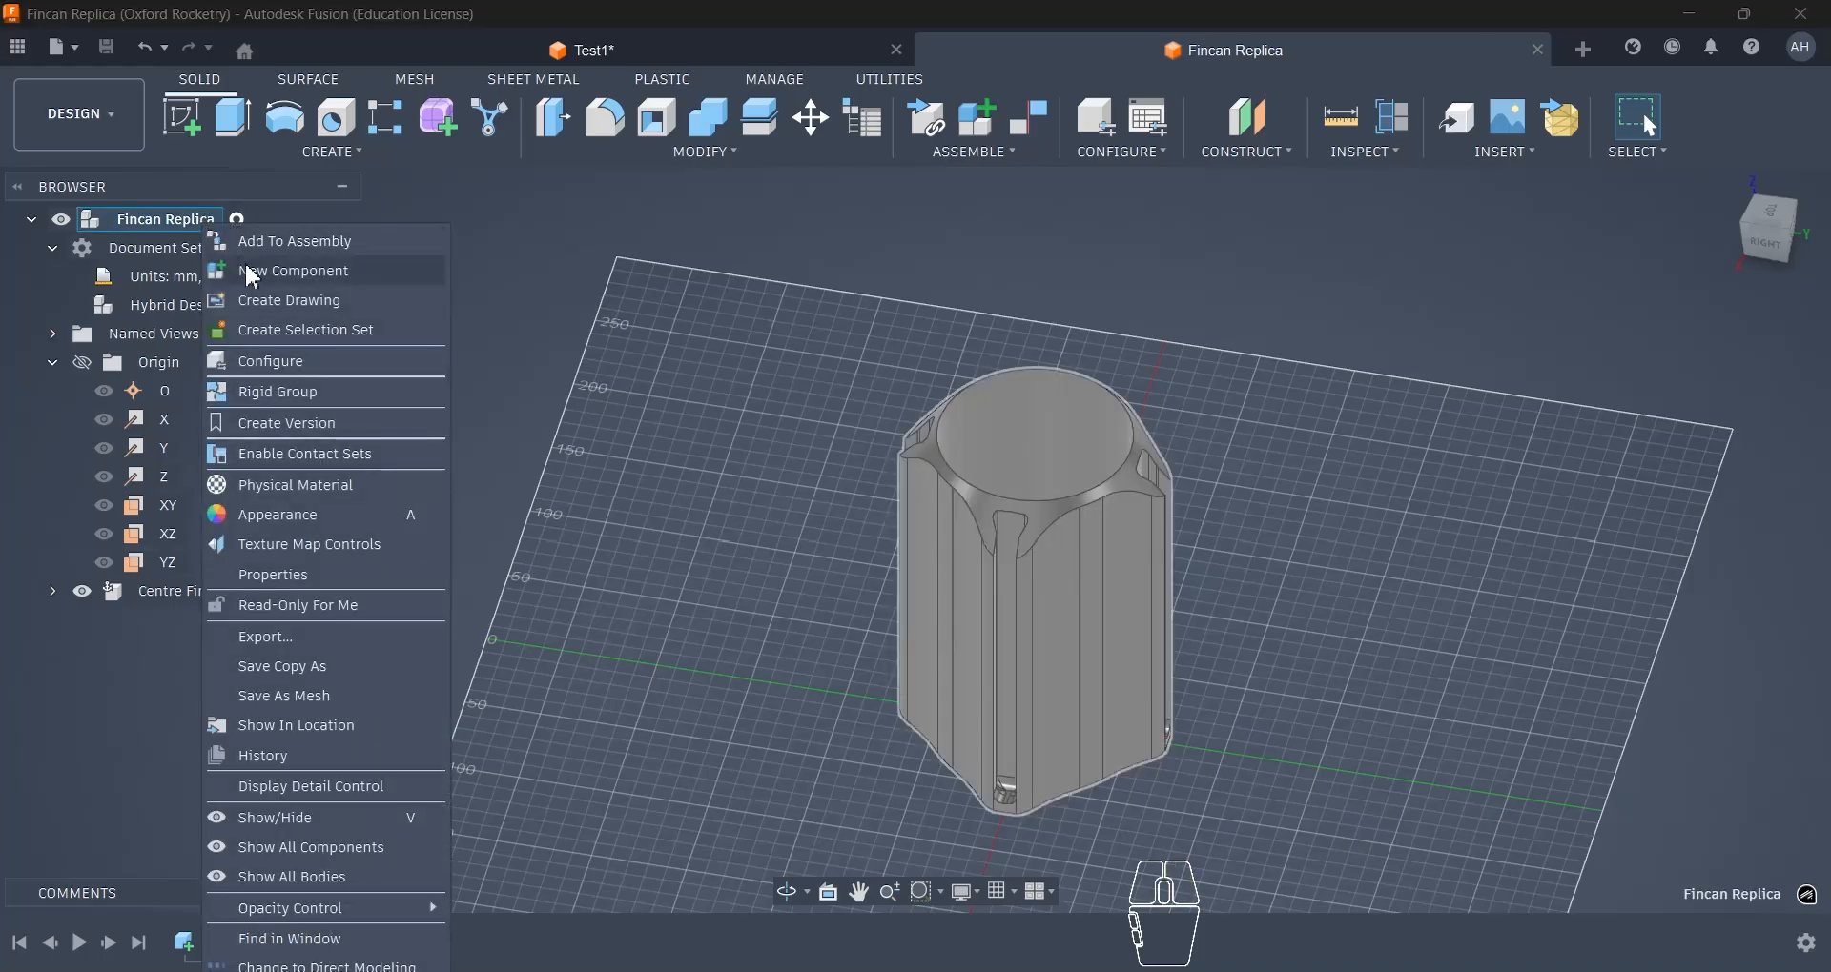
{"action": "left_click", "coordinate": [252, 273]}
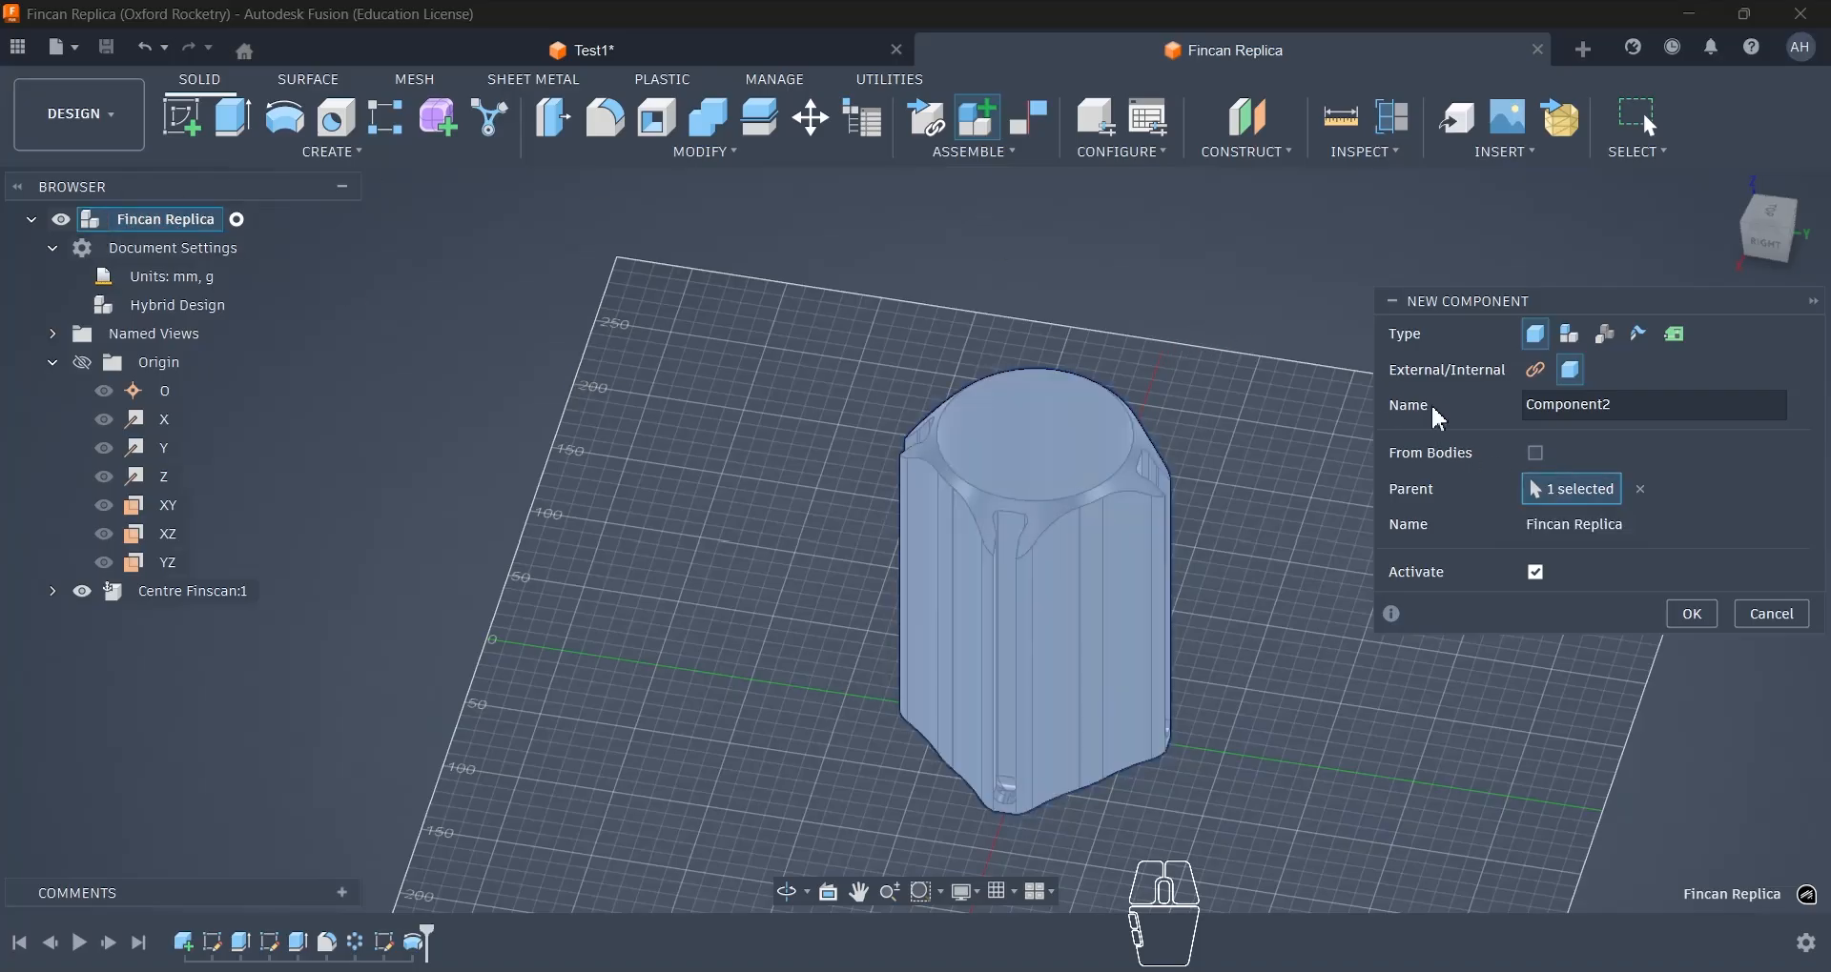
{"action": "left_click", "coordinate": [1692, 616]}
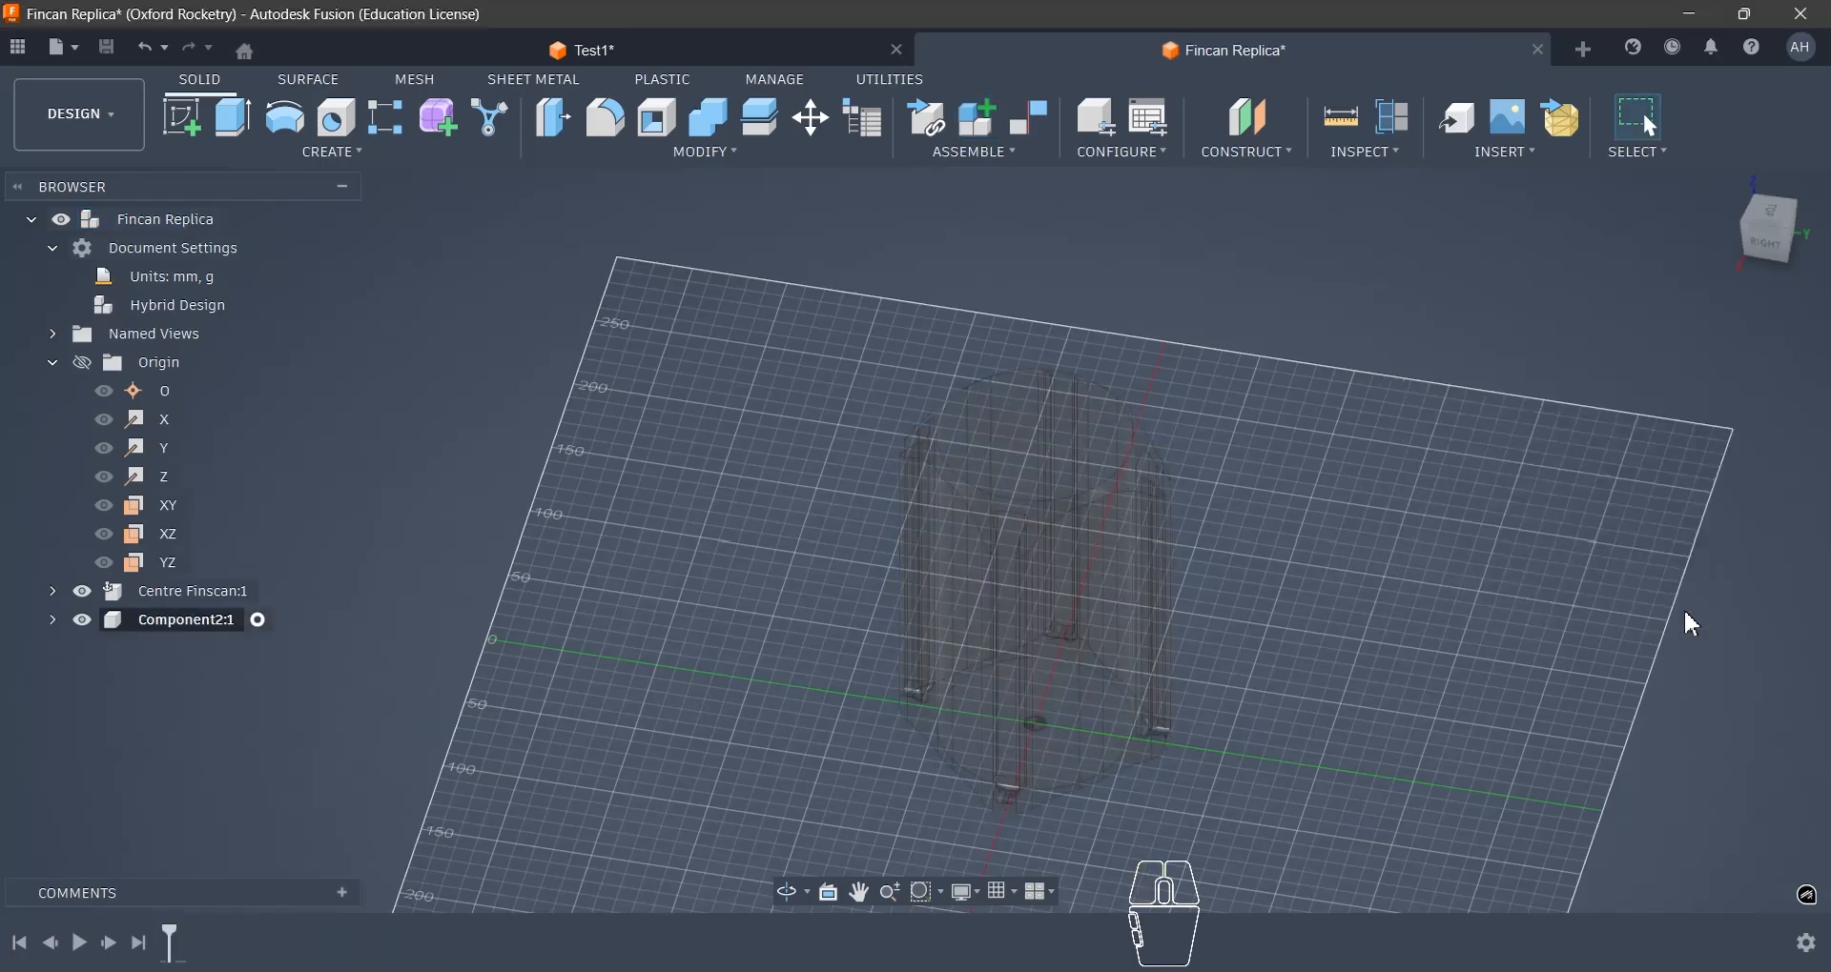
- Rename the new component to Fin
{"action": "scroll", "coordinate": [1006, 285], "scroll_direction": "down", "scroll_amount": 3}
{"action": "scroll", "coordinate": [615, 536], "scroll_direction": "up", "scroll_amount": 3}
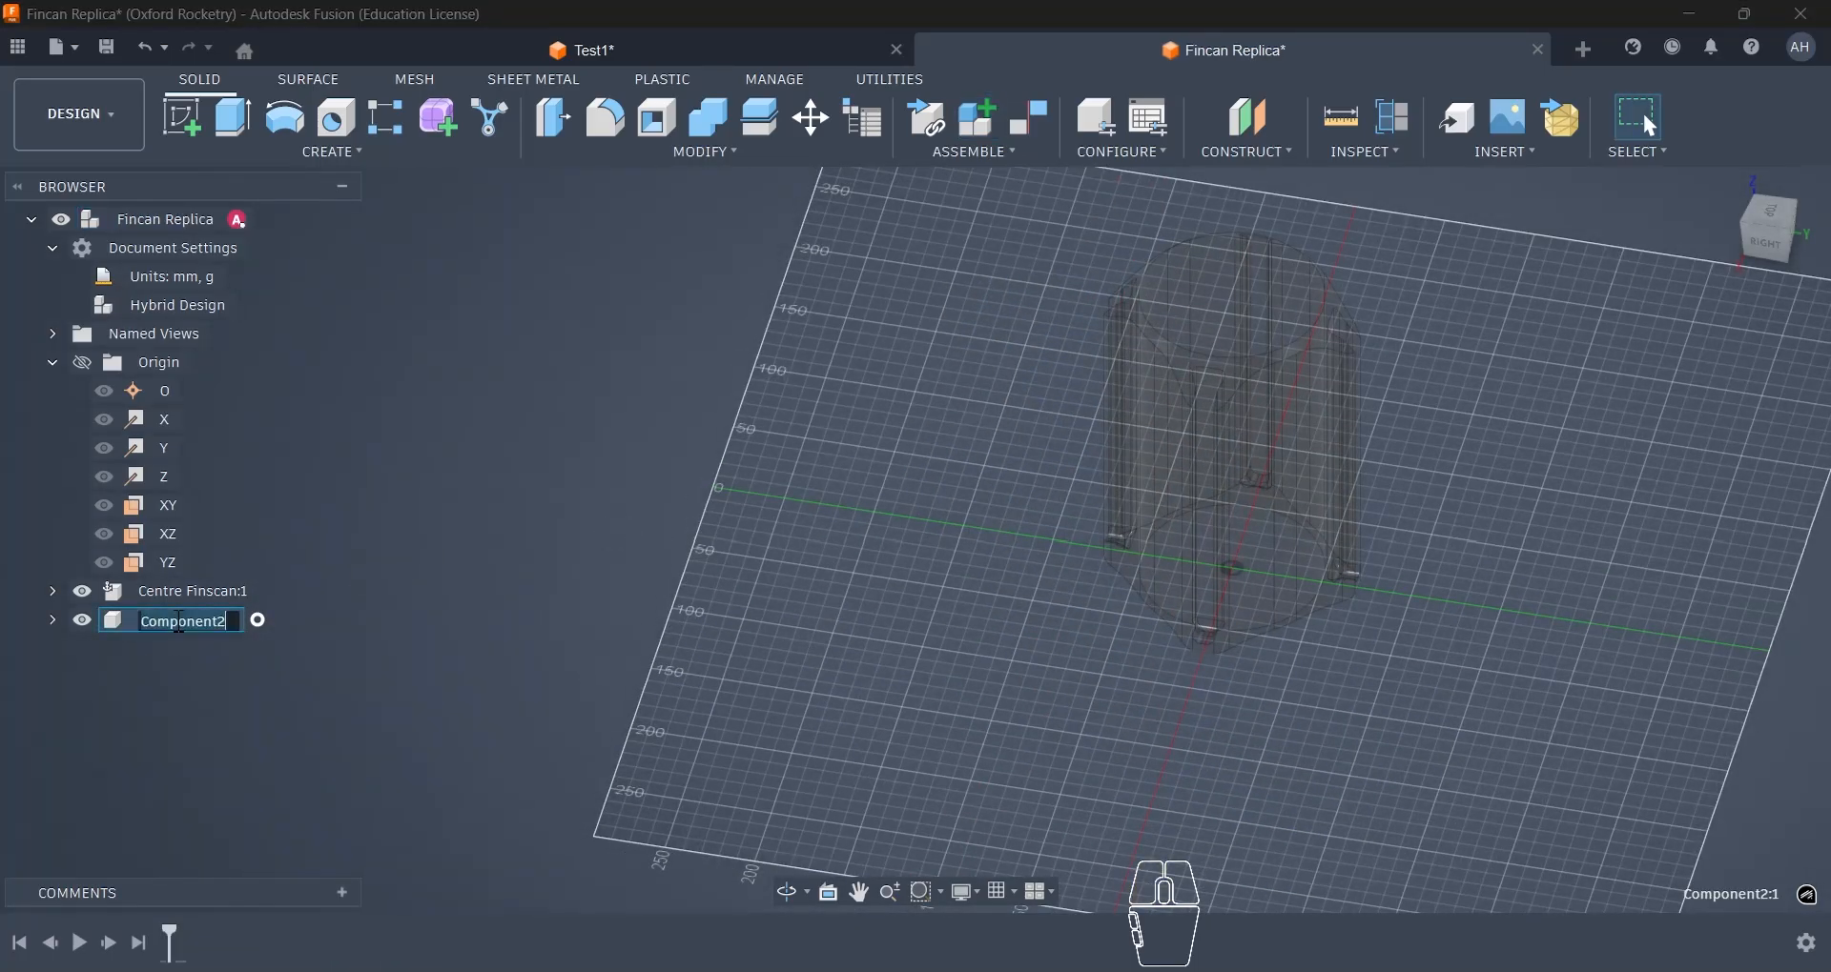
{"action": "type", "text": "Fin"}
{"action": "key", "text": "Return"}
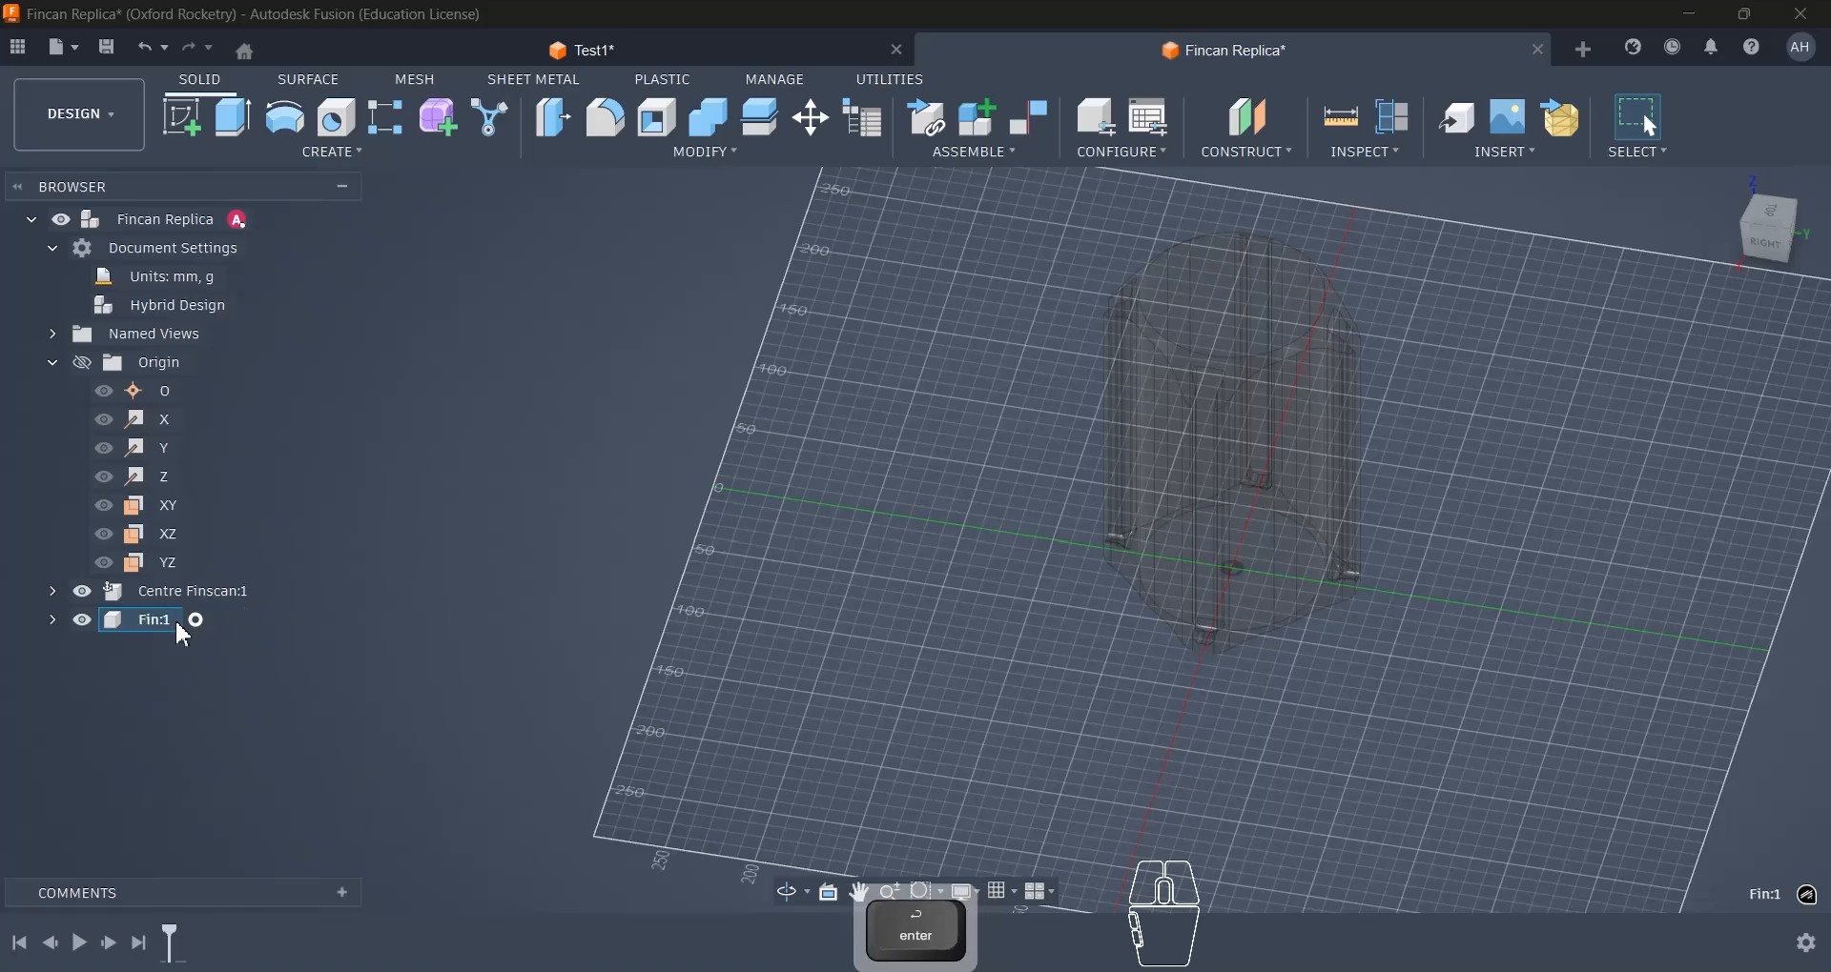
- Inspect the body's slot faces, then examine the fin's profile and its mounting edge in the Test1 reference design
{"action": "scroll", "coordinate": [1353, 437], "scroll_direction": "up", "scroll_amount": 2}
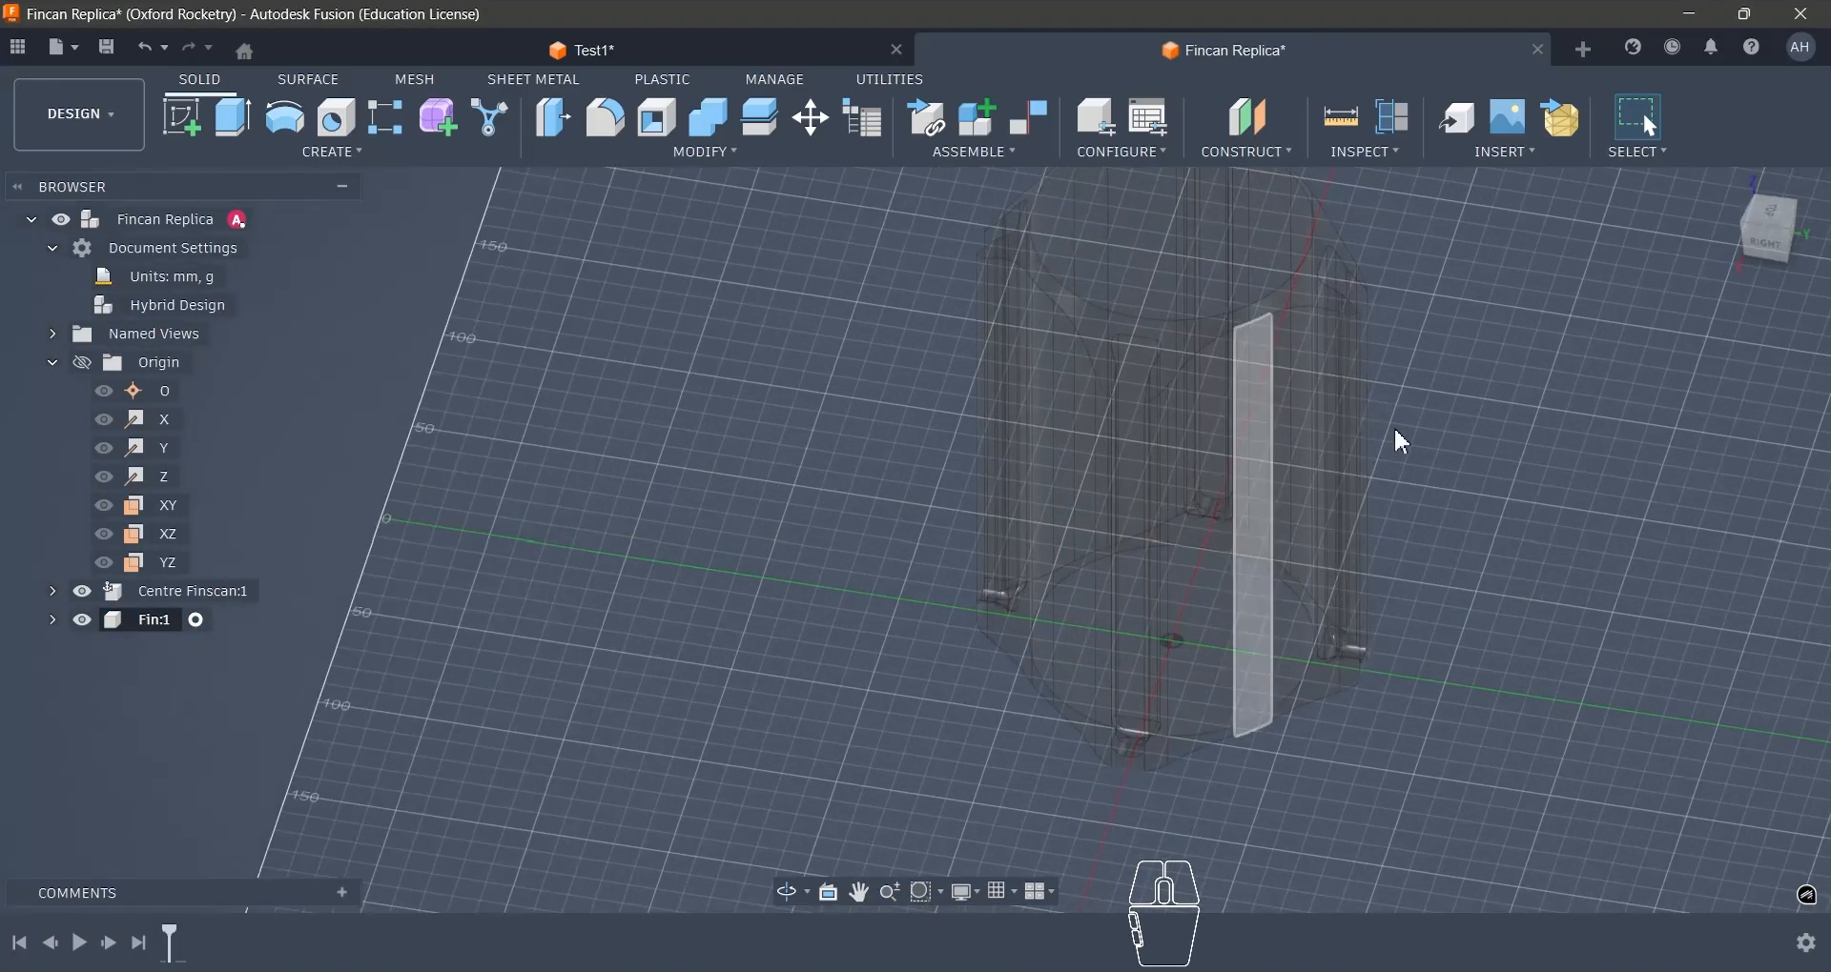
{"action": "scroll", "coordinate": [856, 547], "scroll_direction": "down", "scroll_amount": 3}
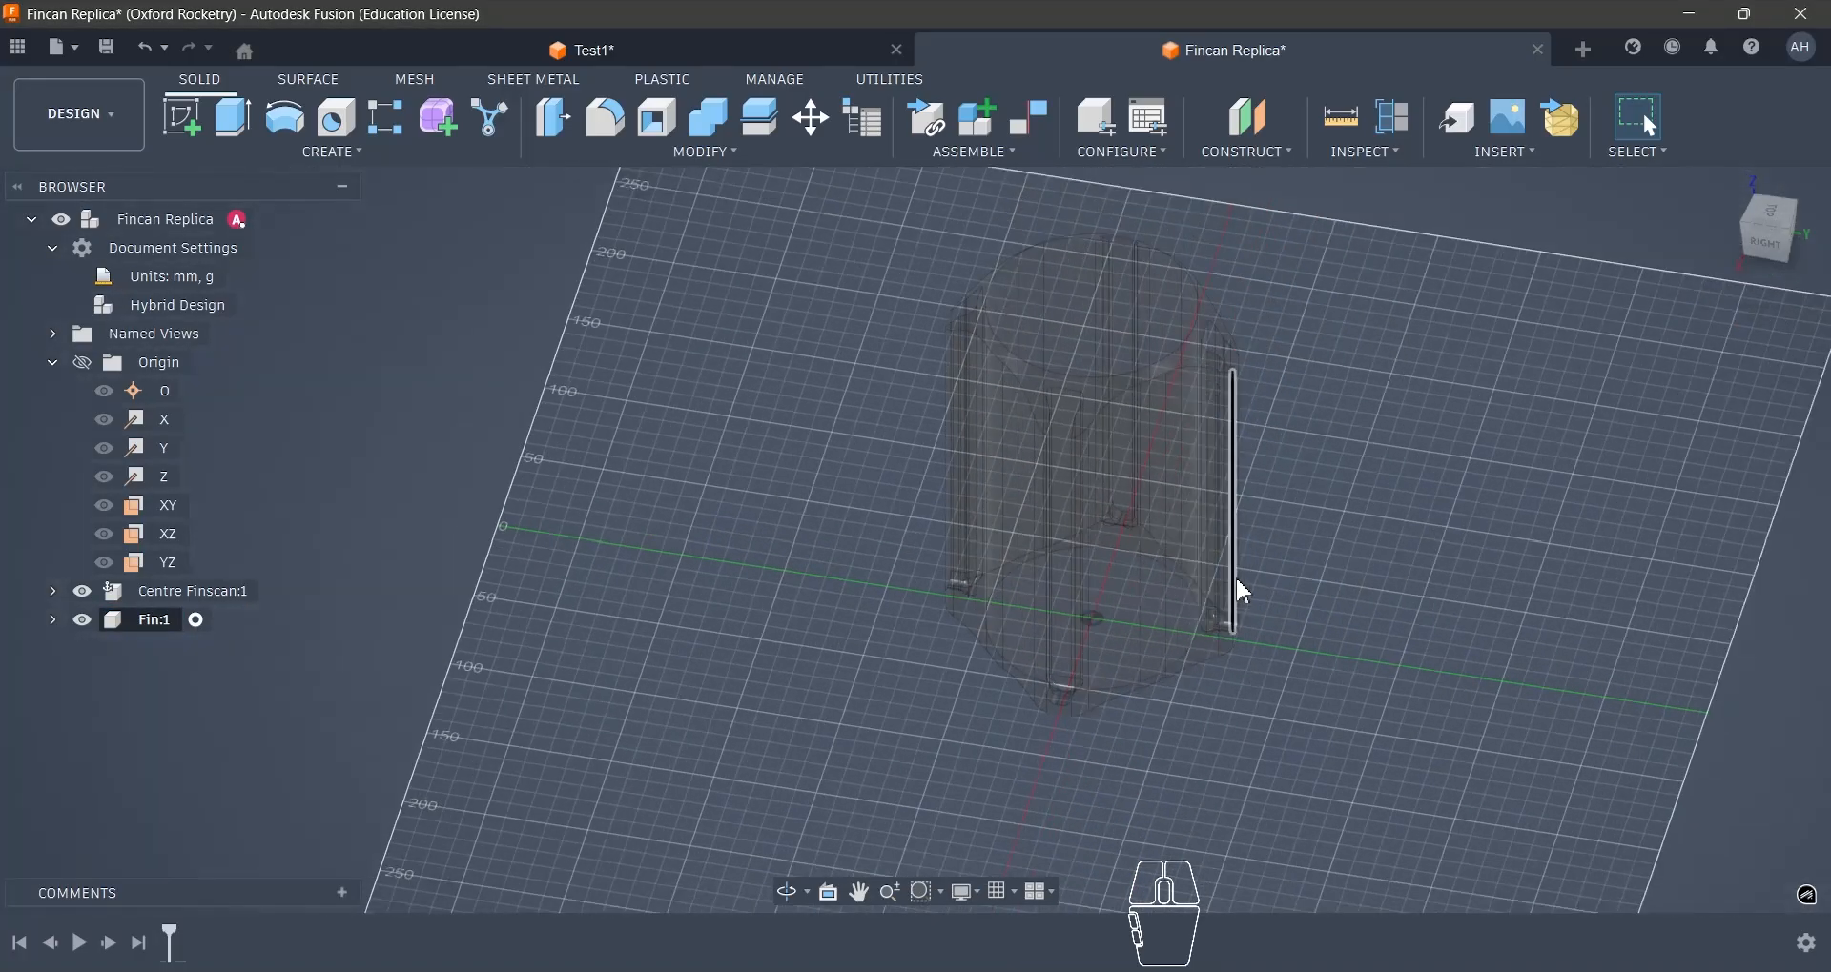
{"action": "scroll", "coordinate": [1235, 578], "scroll_direction": "up", "scroll_amount": 2}
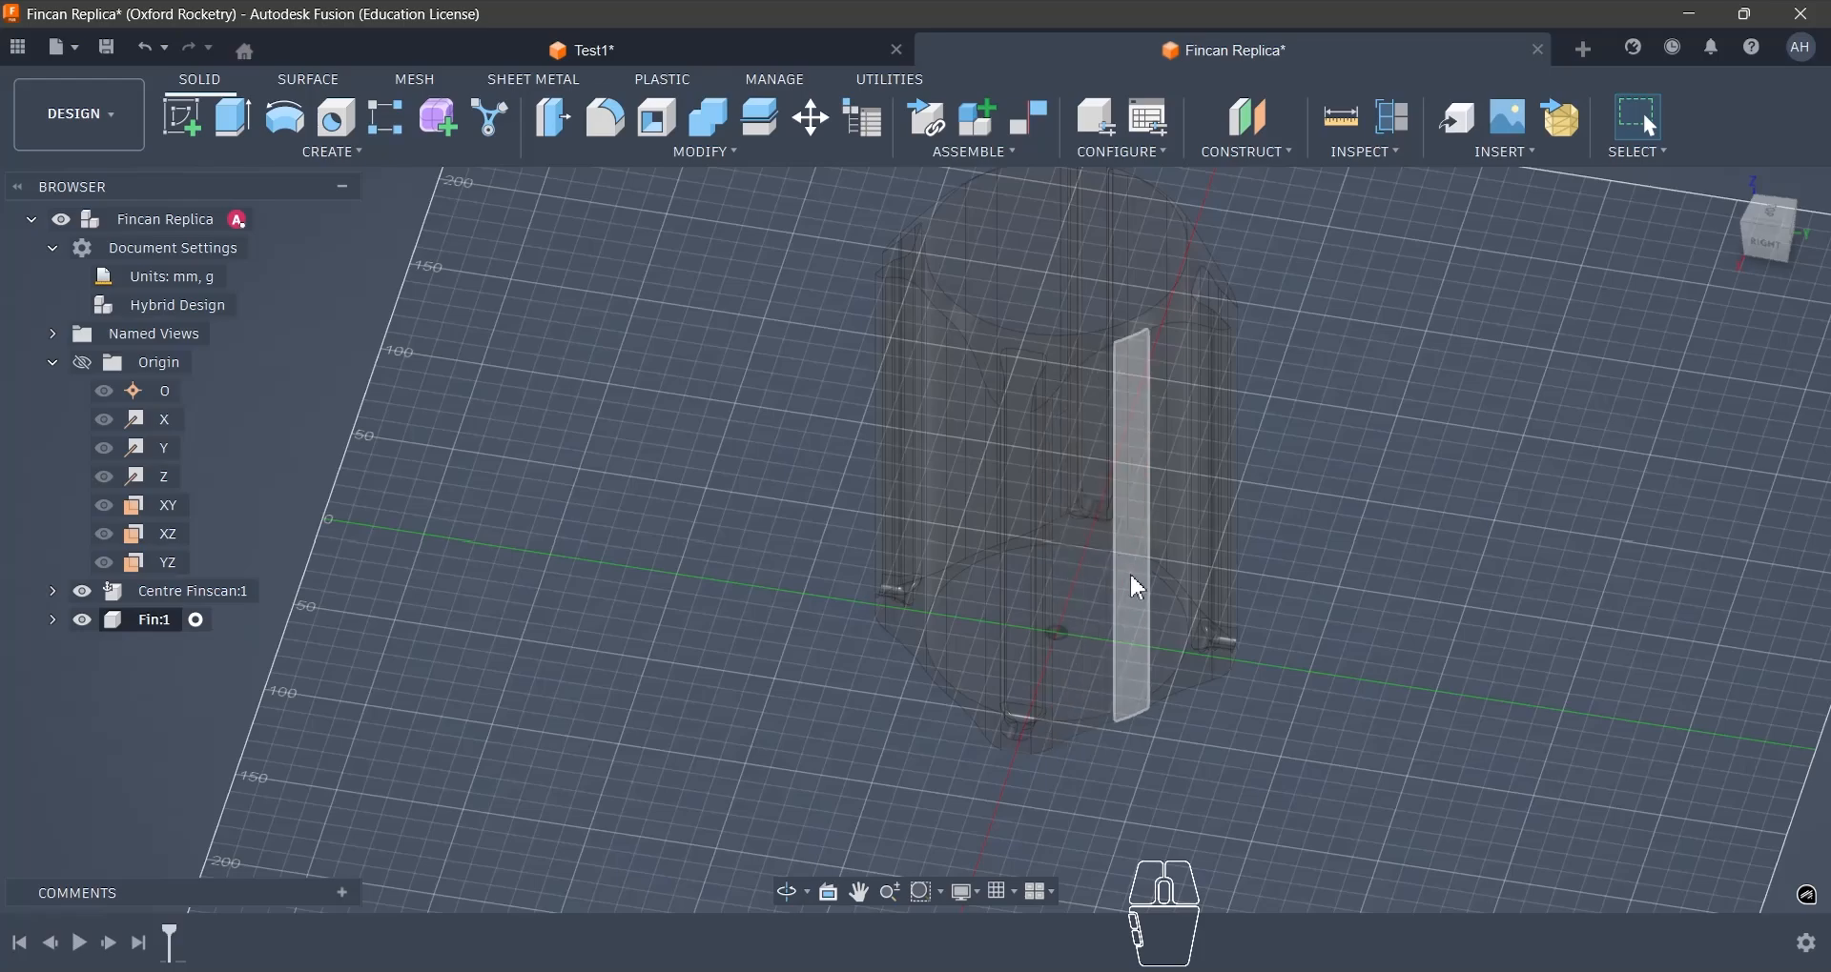
{"action": "middle_click_drag", "start_coordinate": [1135, 577], "coordinate": [1090, 552], "text": "shift"}
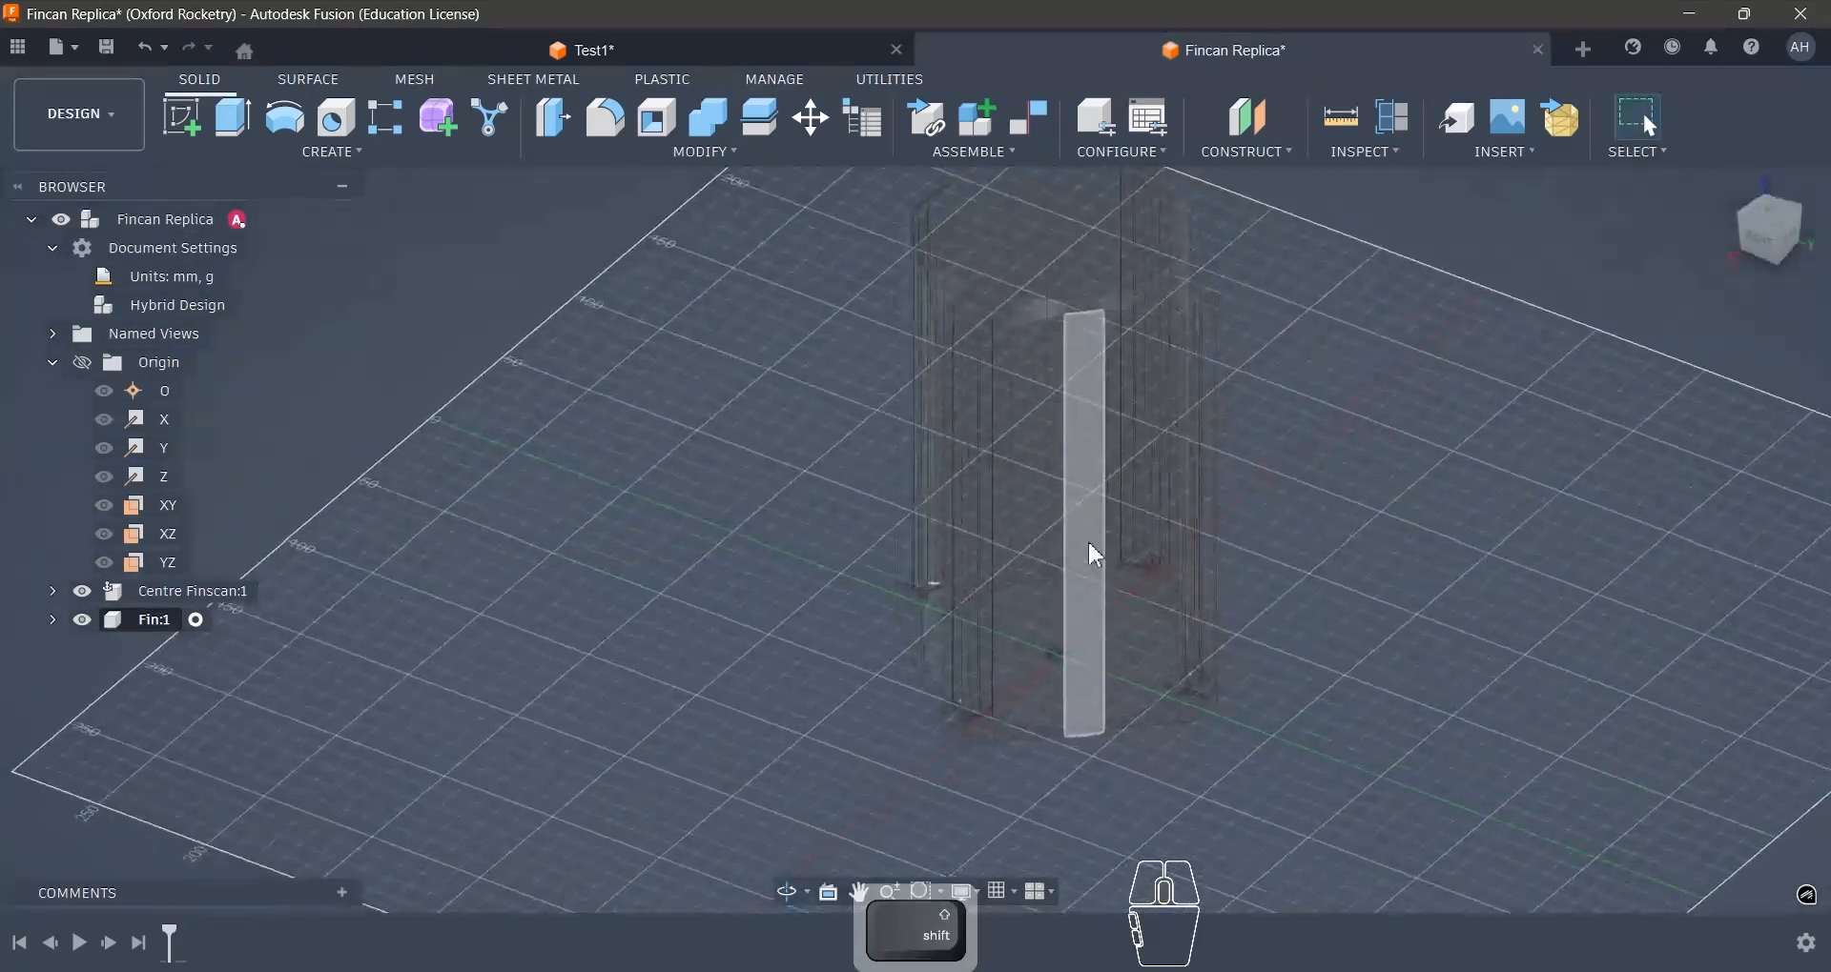
{"action": "left_click", "coordinate": [712, 46]}
{"action": "scroll", "coordinate": [1079, 482], "scroll_direction": "up", "scroll_amount": 5}
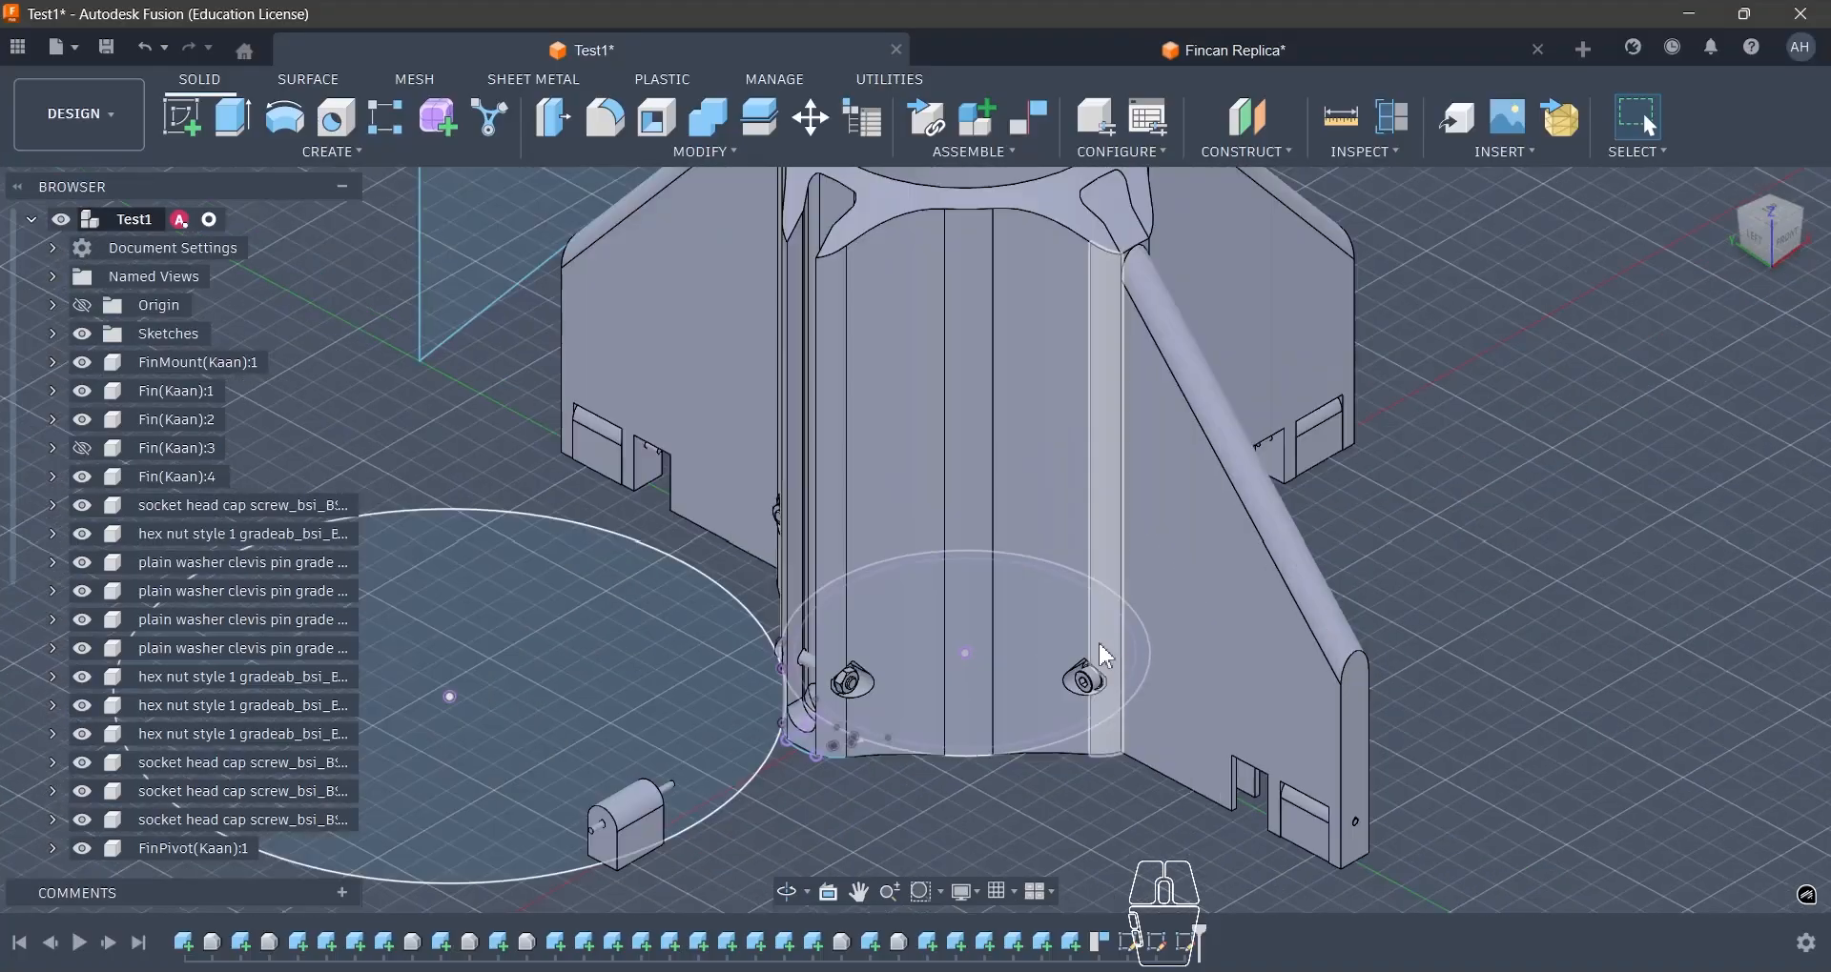
{"action": "left_click", "coordinate": [928, 416]}
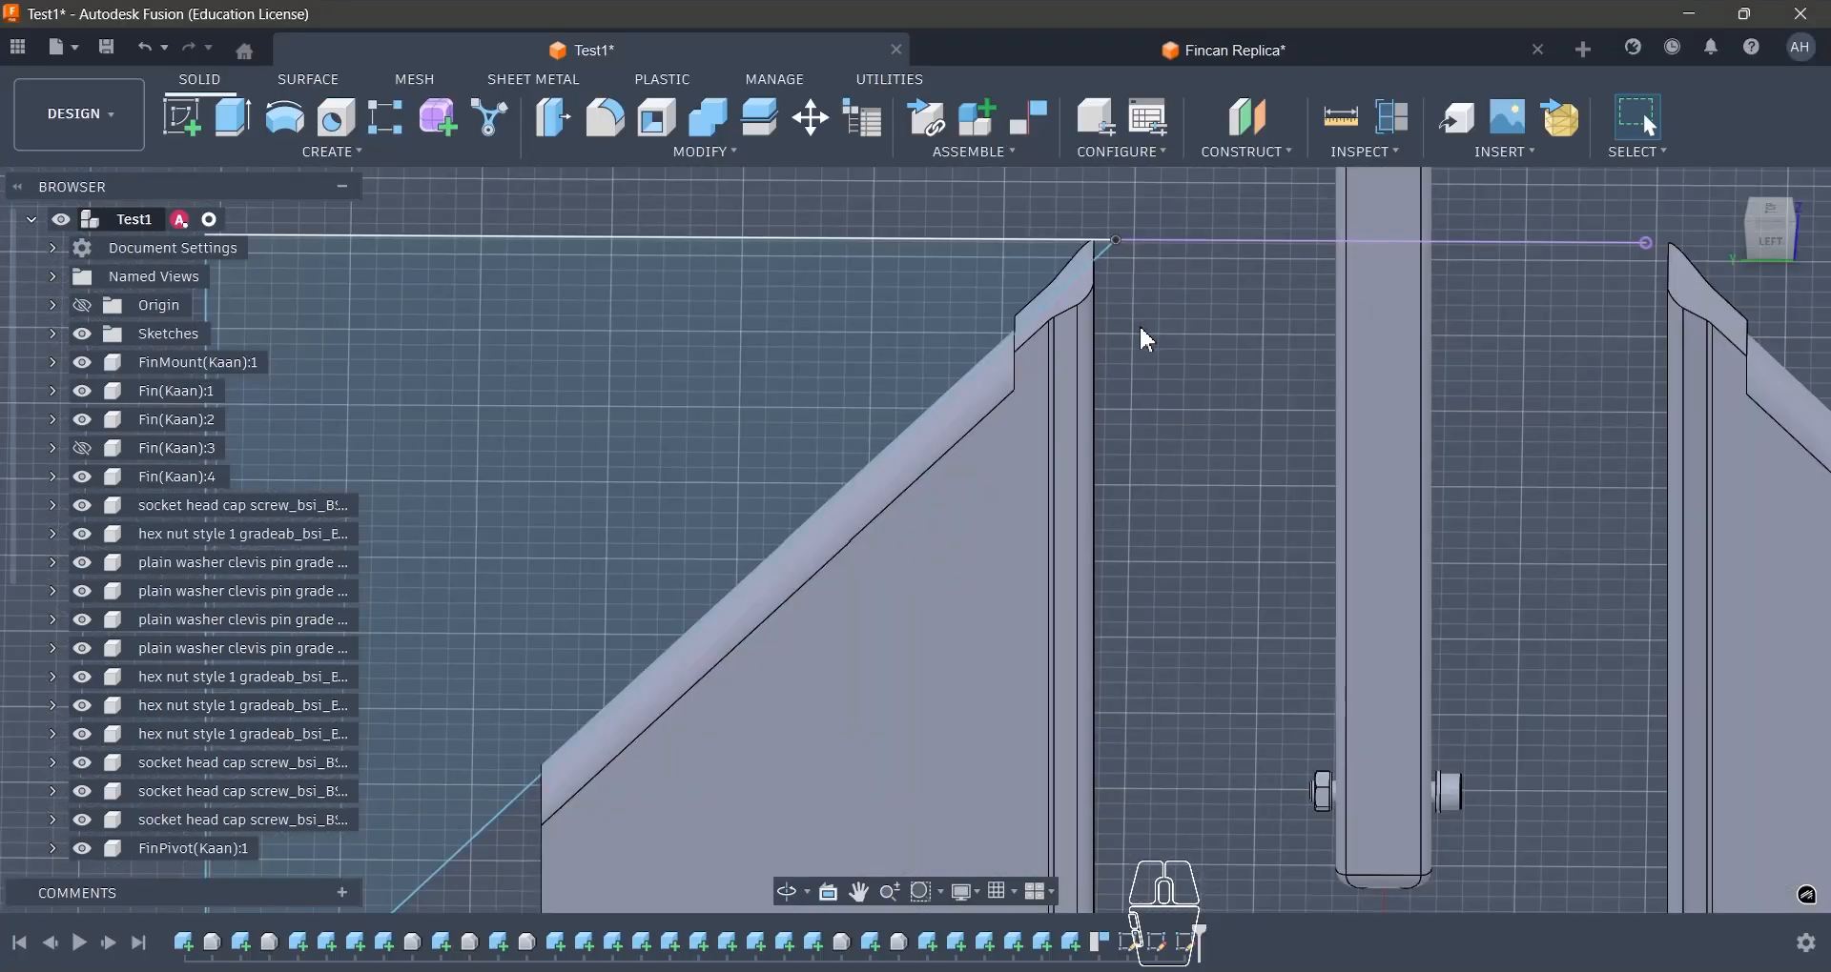
{"action": "left_click", "coordinate": [1079, 290]}
{"action": "scroll", "coordinate": [1048, 286], "scroll_direction": "down", "scroll_amount": 3}
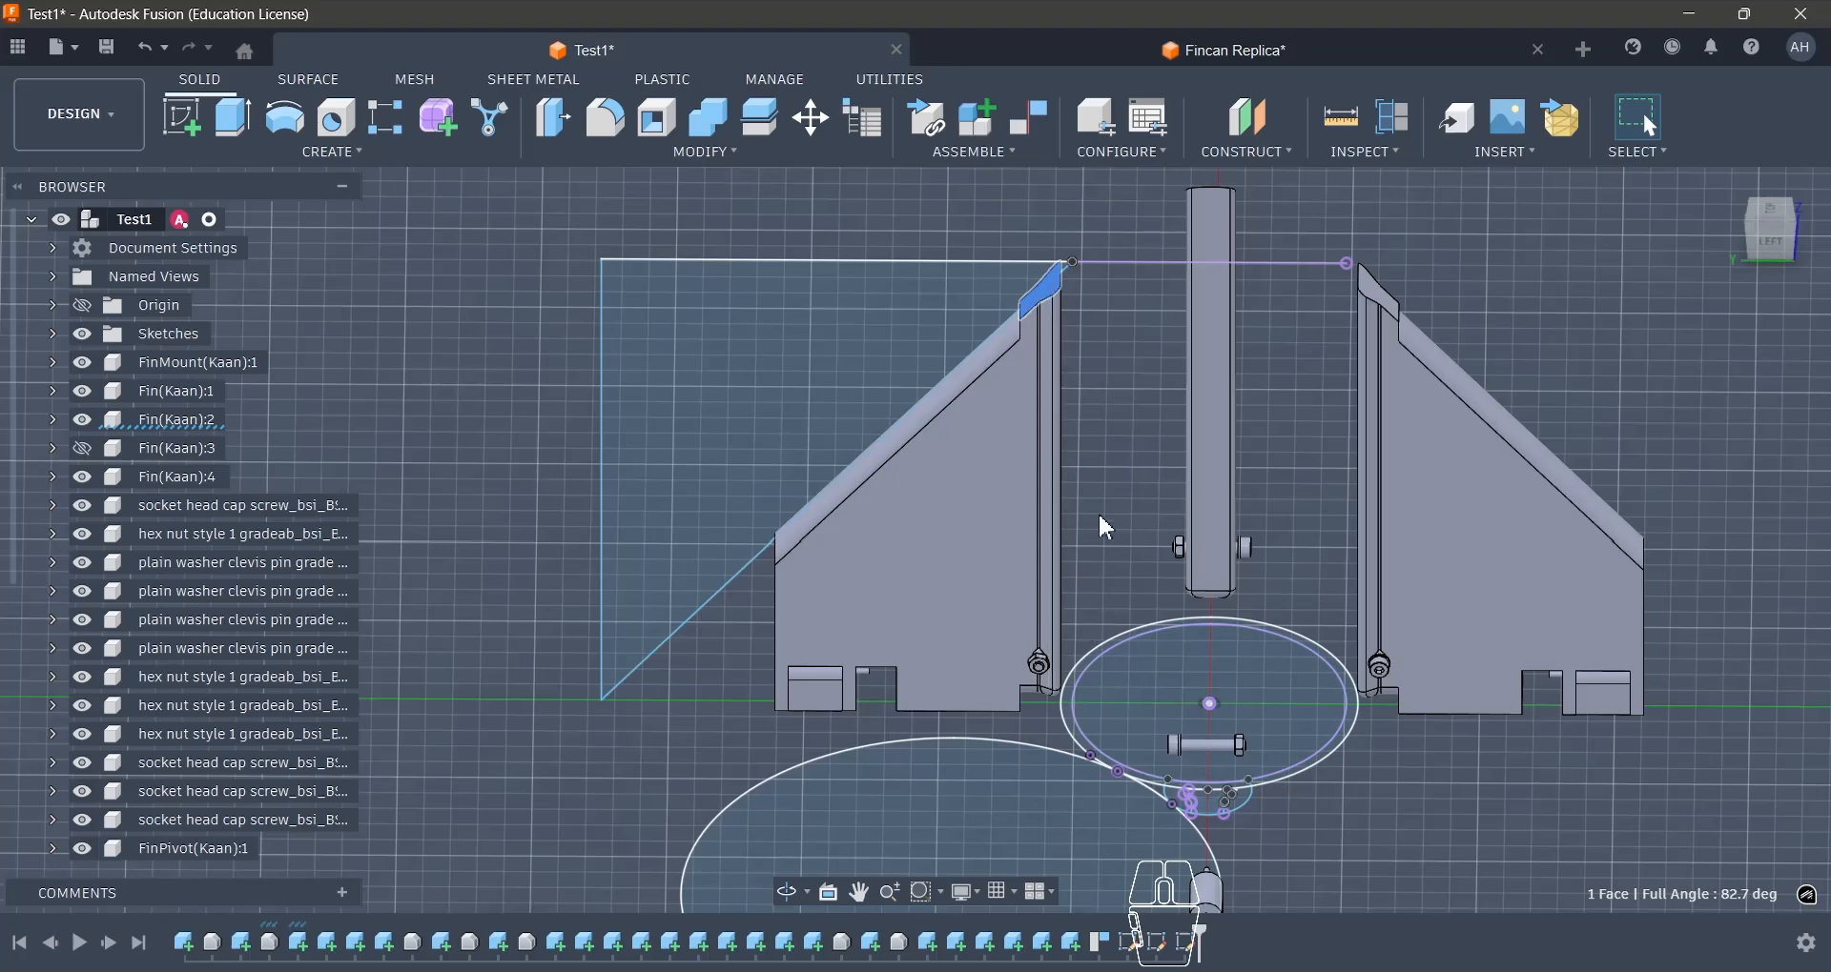
{"action": "left_click", "coordinate": [890, 570]}
{"action": "left_click", "coordinate": [1115, 467]}
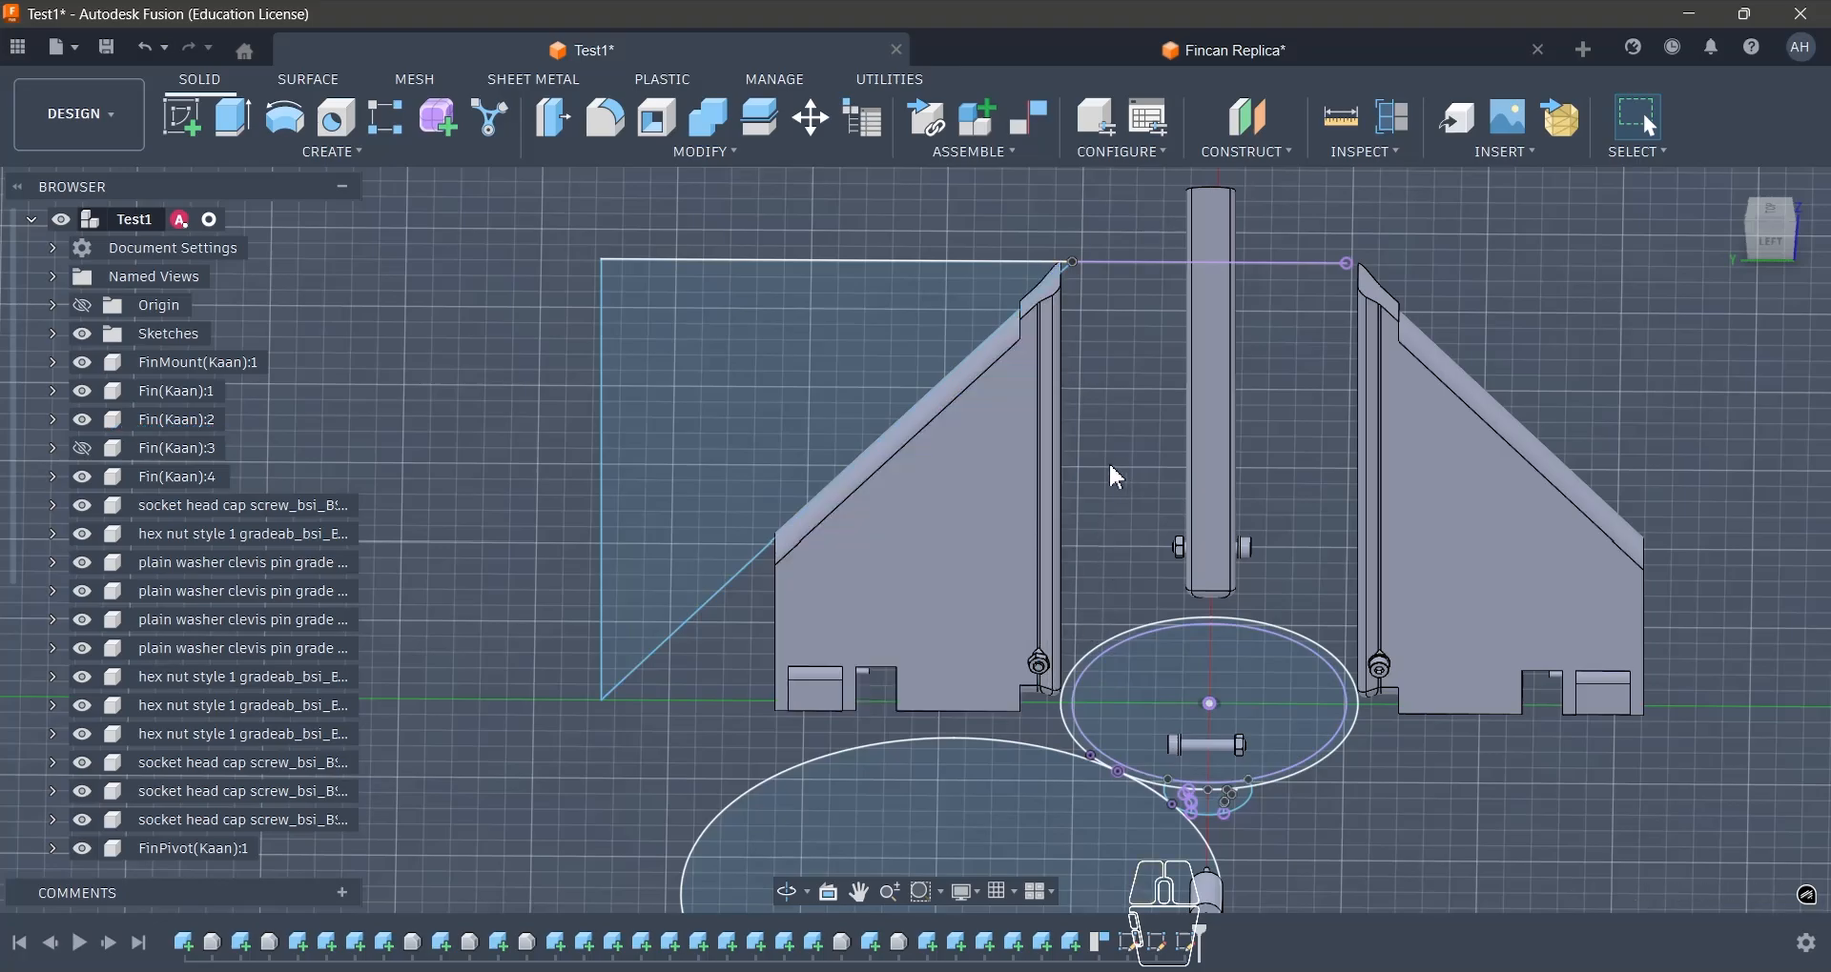
- Return to the Fincan Replica design and start a sketch for the Fin component on a dovetail slot's closed end face
{"action": "left_click", "coordinate": [1160, 59]}
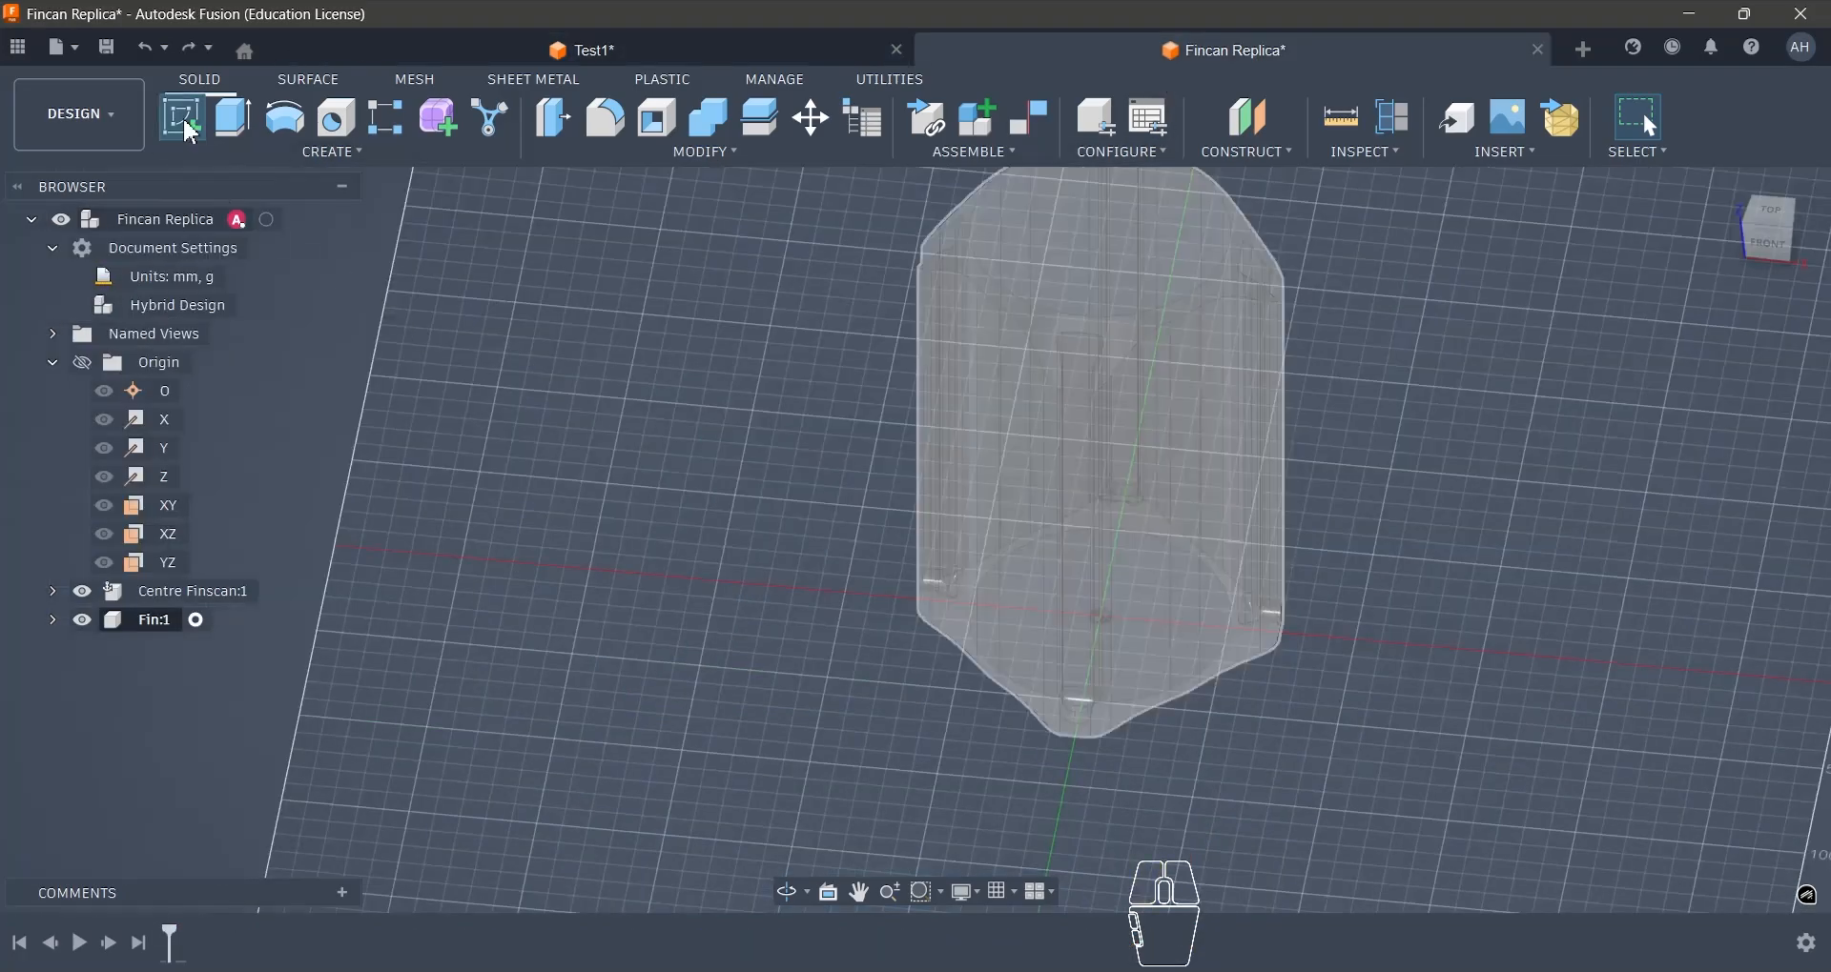
{"action": "left_click", "coordinate": [182, 124]}
{"action": "scroll", "coordinate": [1073, 715], "scroll_direction": "up", "scroll_amount": 3}
{"action": "scroll", "coordinate": [1116, 683], "scroll_direction": "up", "scroll_amount": 4}
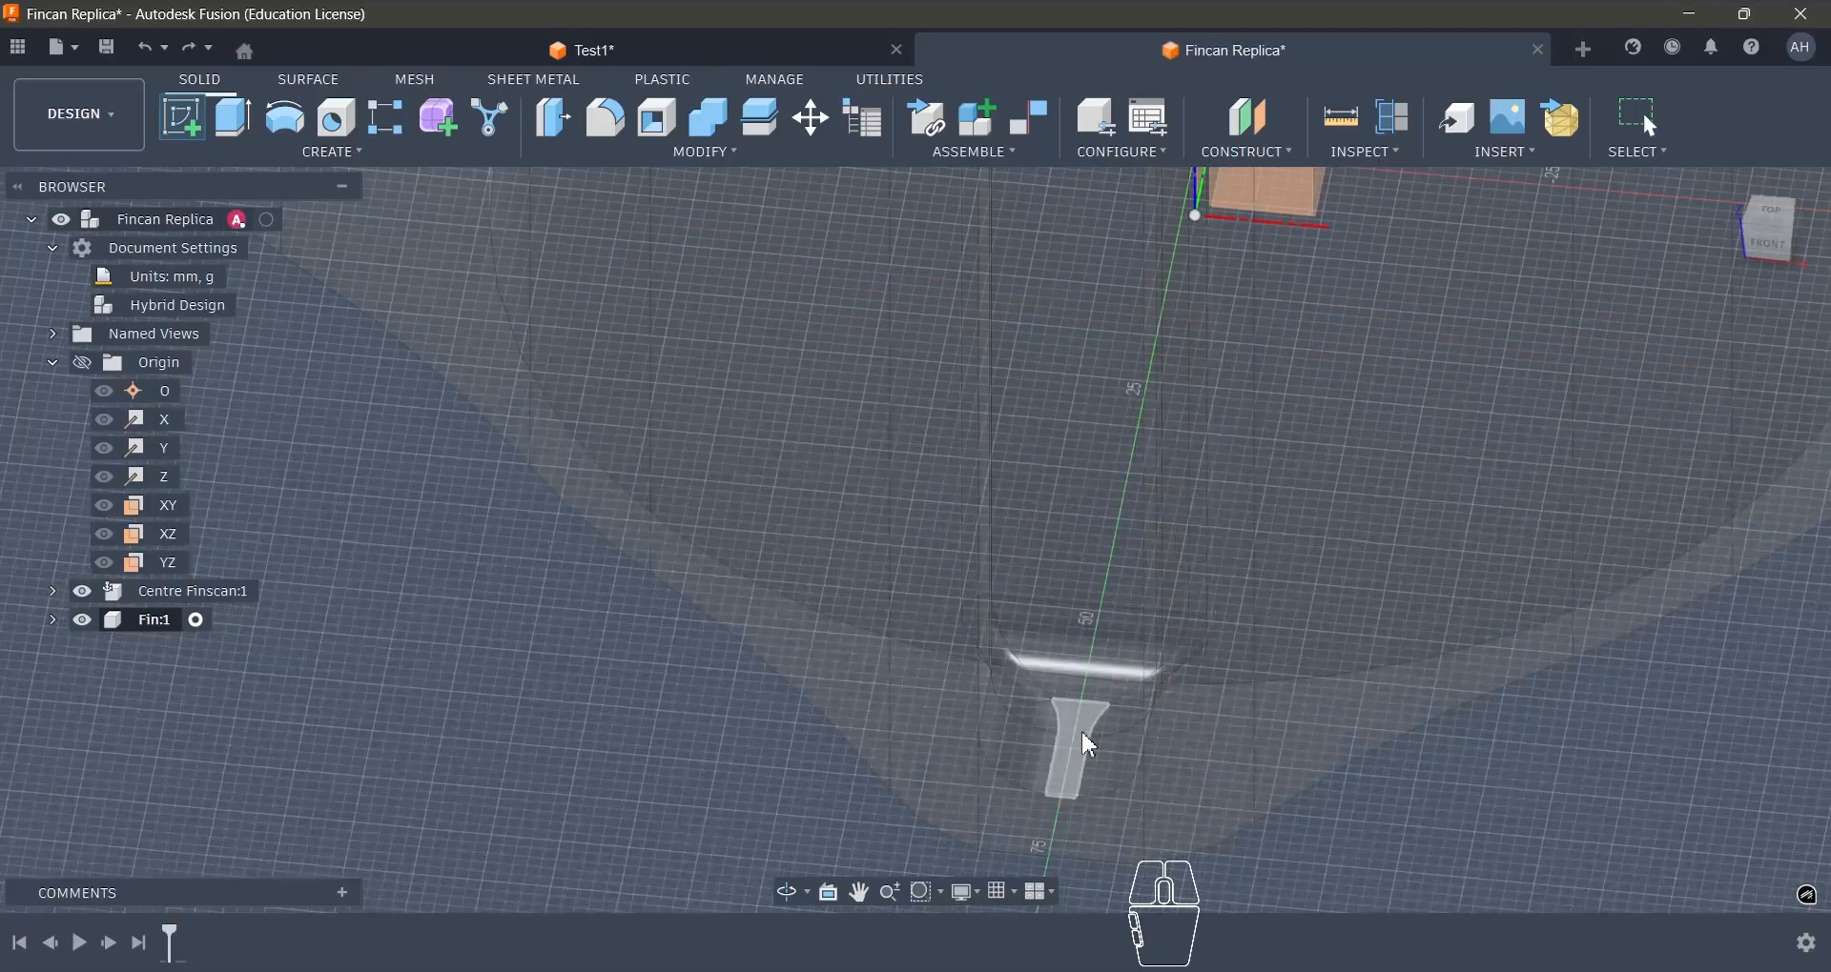
{"action": "left_click", "coordinate": [1090, 739]}
{"action": "scroll", "coordinate": [1048, 449], "scroll_direction": "down", "scroll_amount": 5}
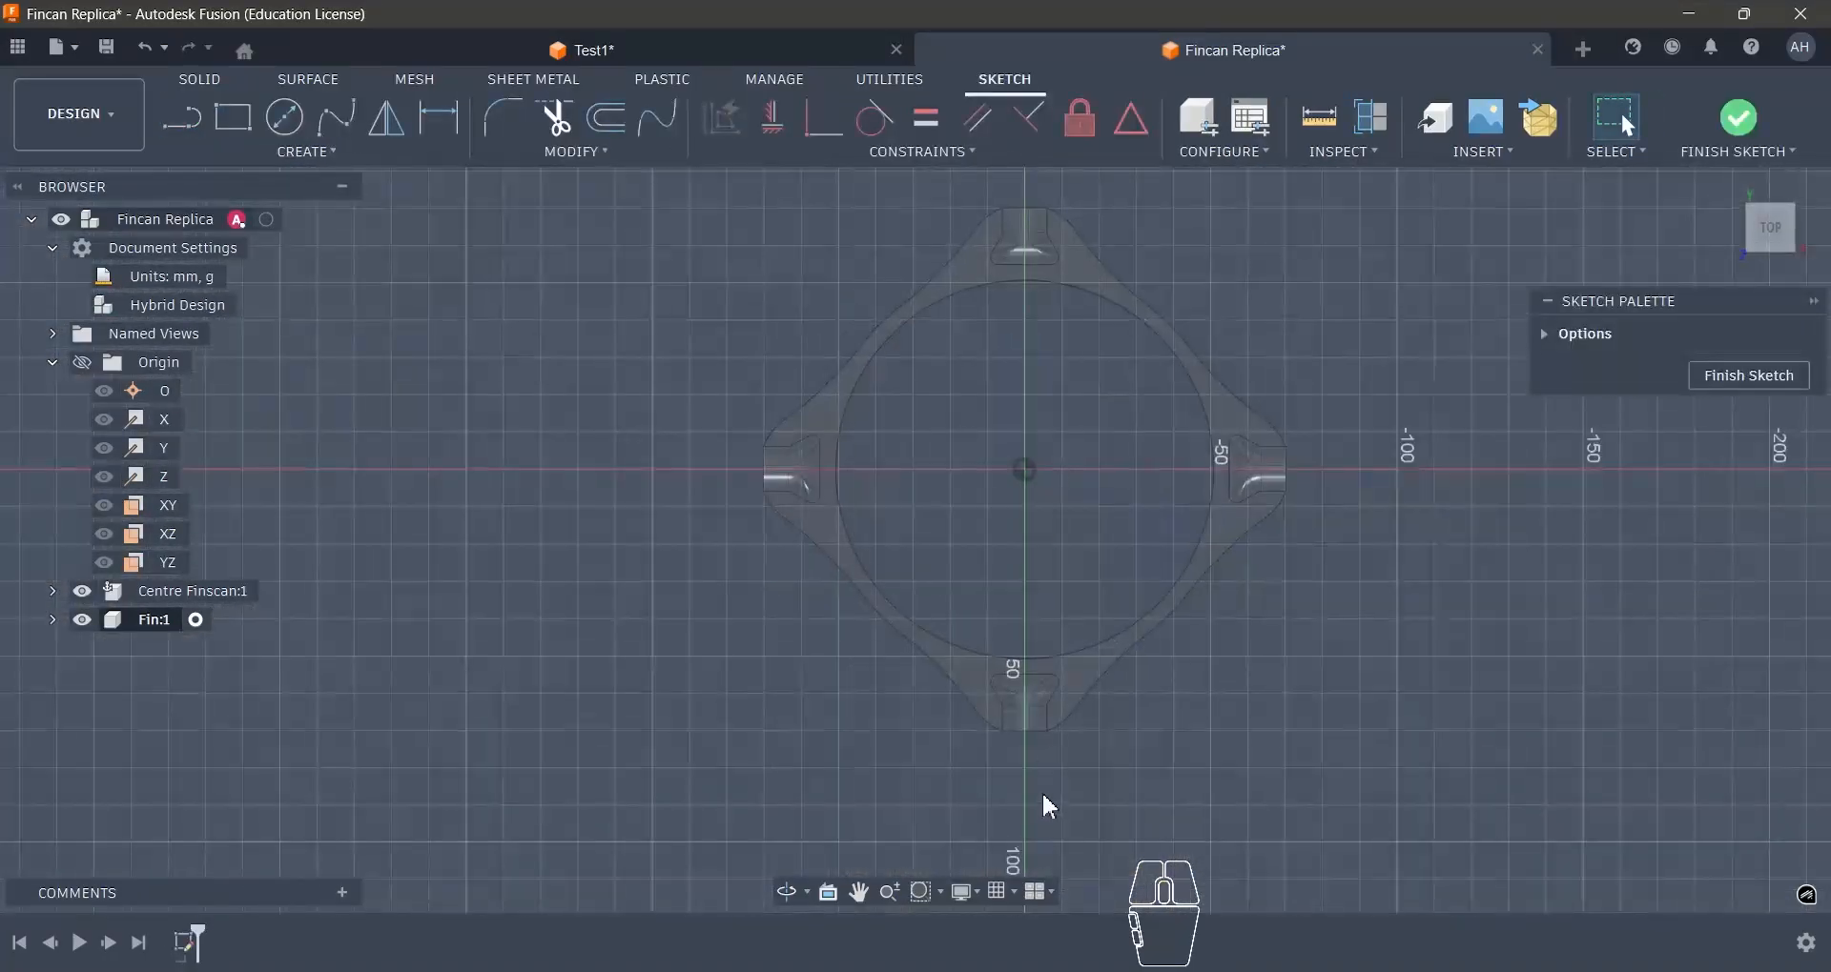
- Project the dovetail slot's nine outline edges into the sketch: both straight sides, angled flanks, corner arcs and the straight inner edge
{"action": "scroll", "coordinate": [1003, 756], "scroll_direction": "up", "scroll_amount": 4}
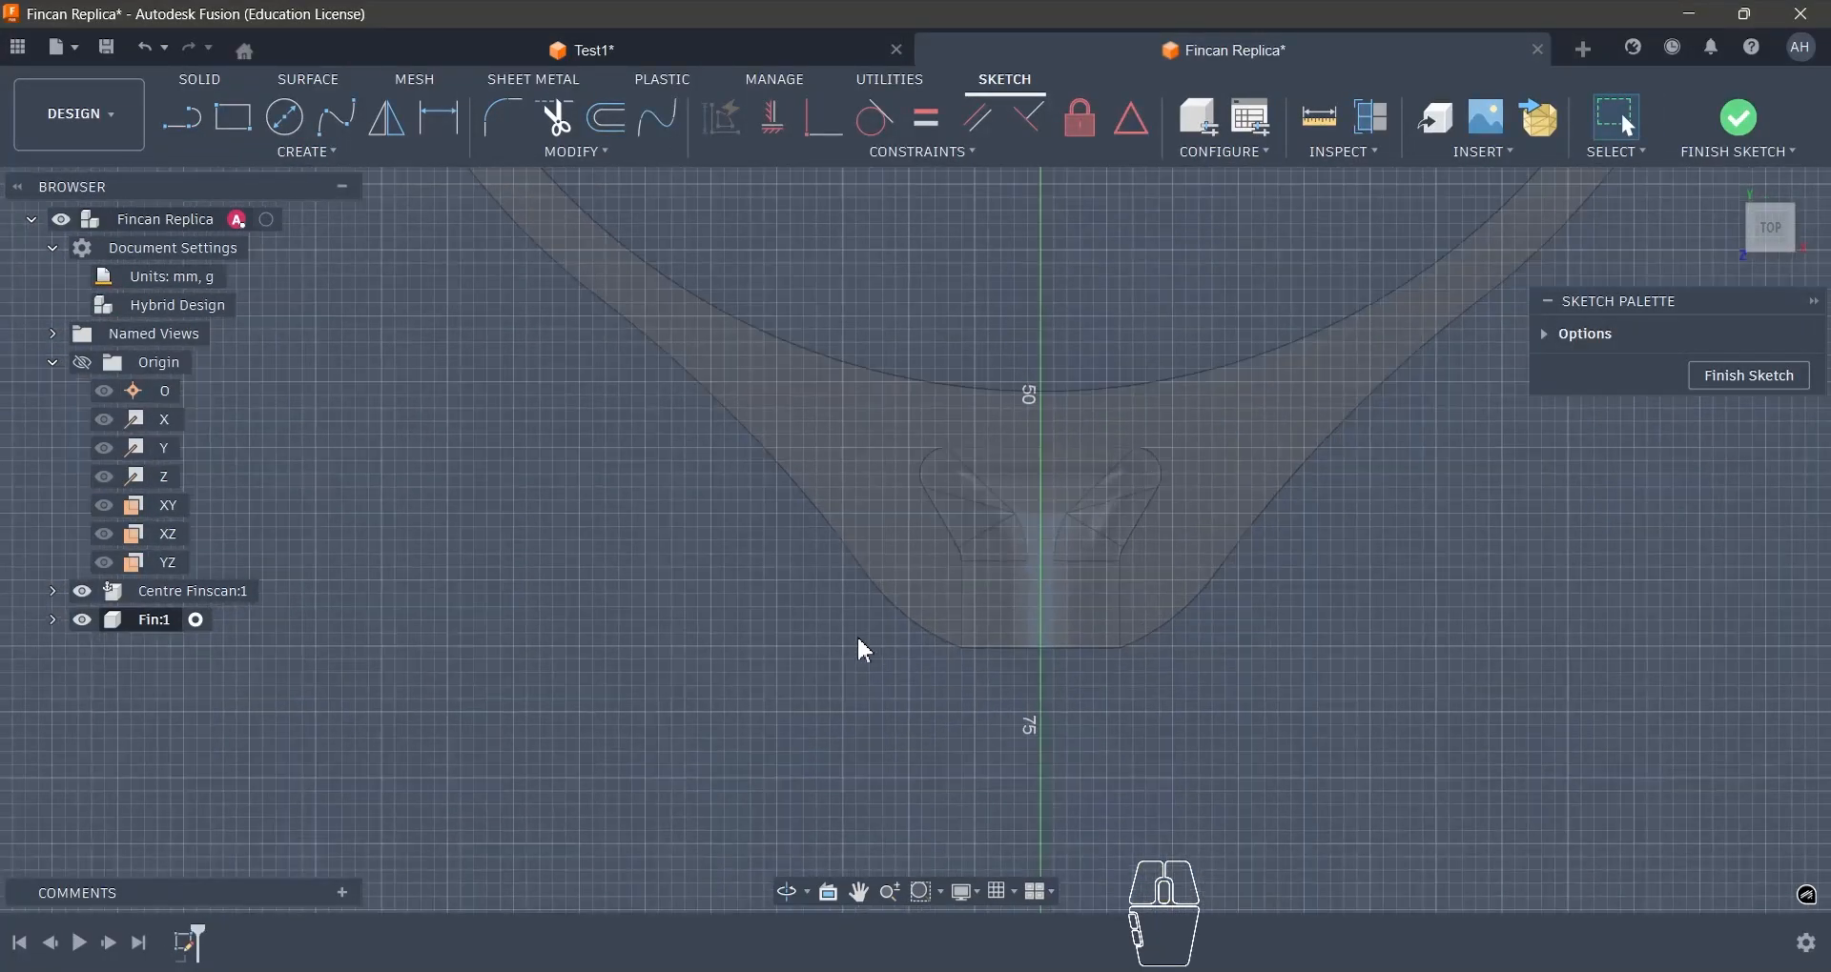
{"action": "key", "text": "p"}
{"action": "left_click", "coordinate": [963, 597]}
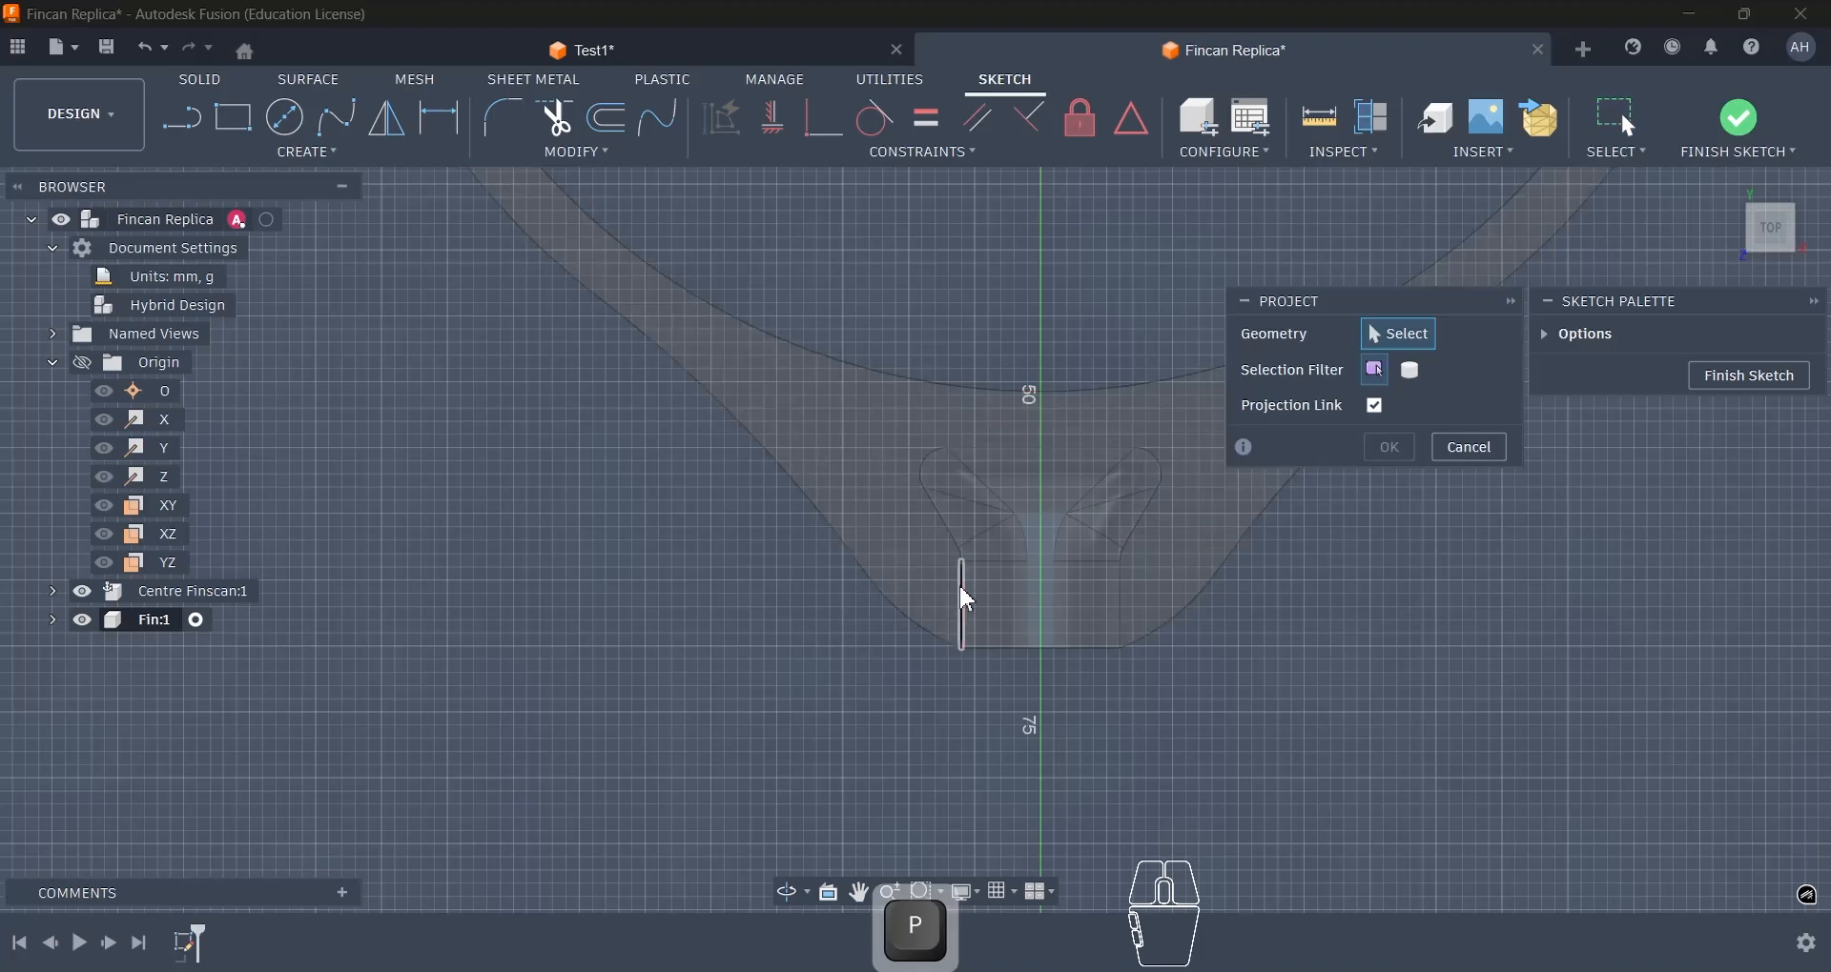
{"action": "scroll", "coordinate": [956, 551], "scroll_direction": "up", "scroll_amount": 4}
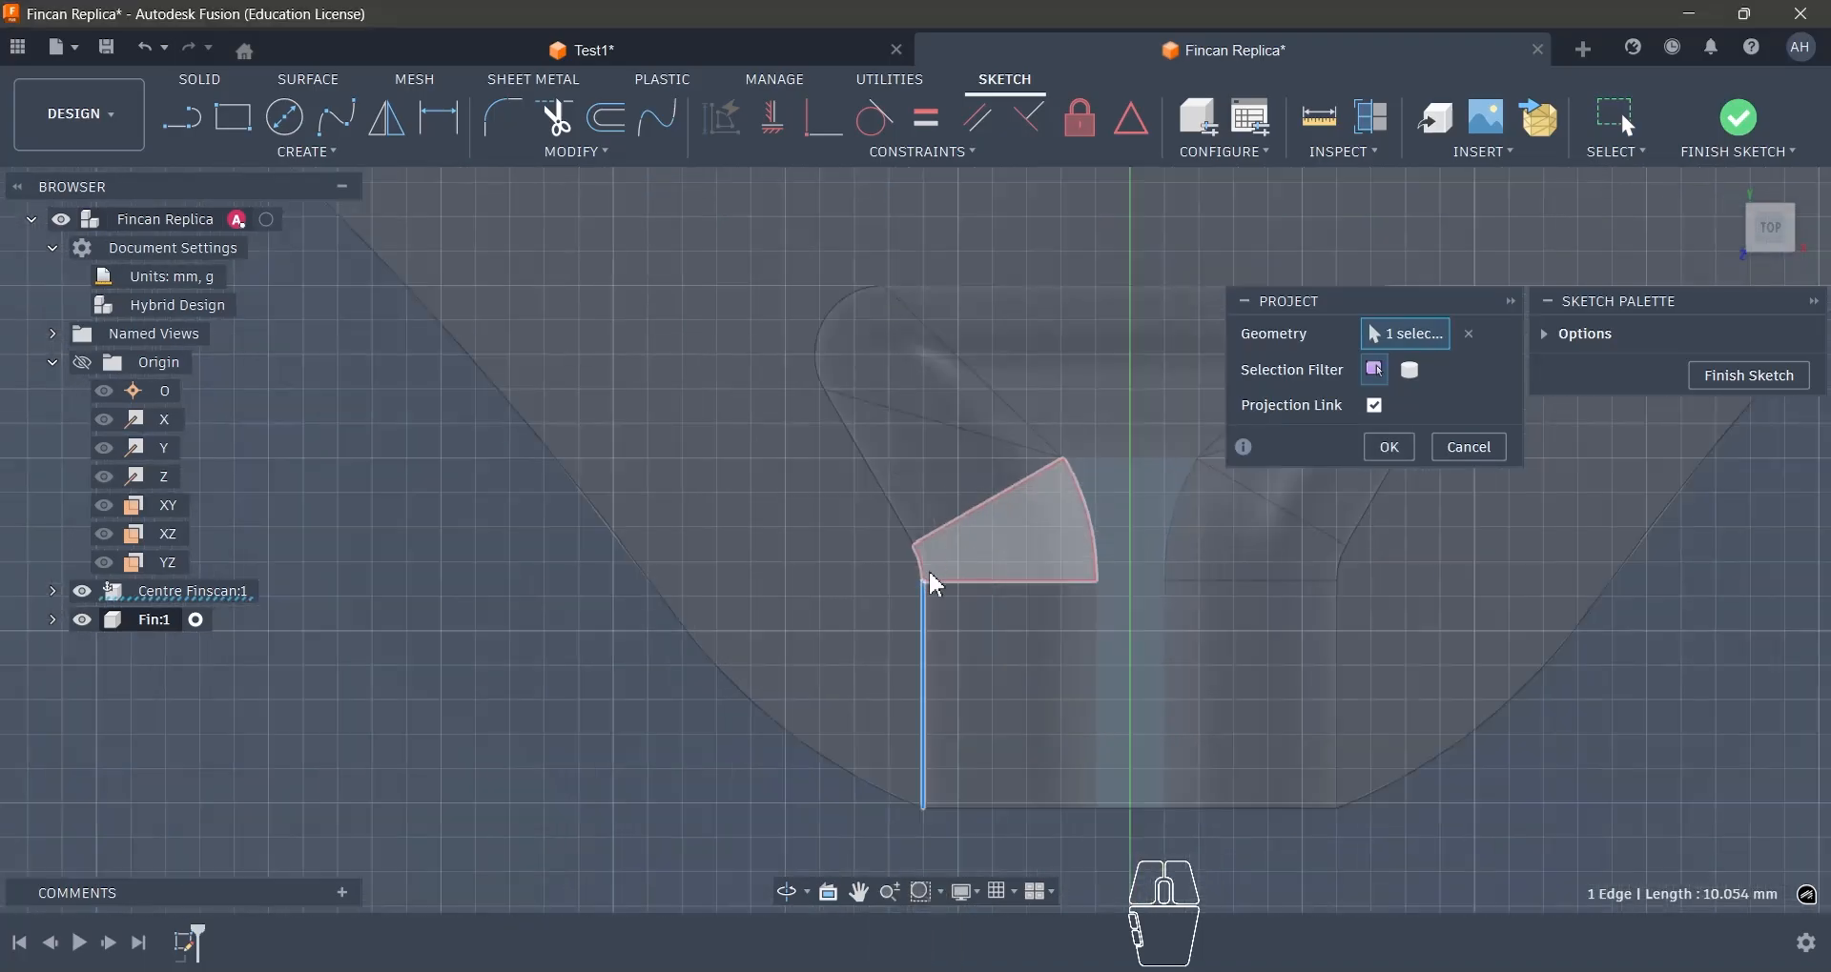
{"action": "left_click", "coordinate": [915, 555]}
{"action": "left_click", "coordinate": [895, 523]}
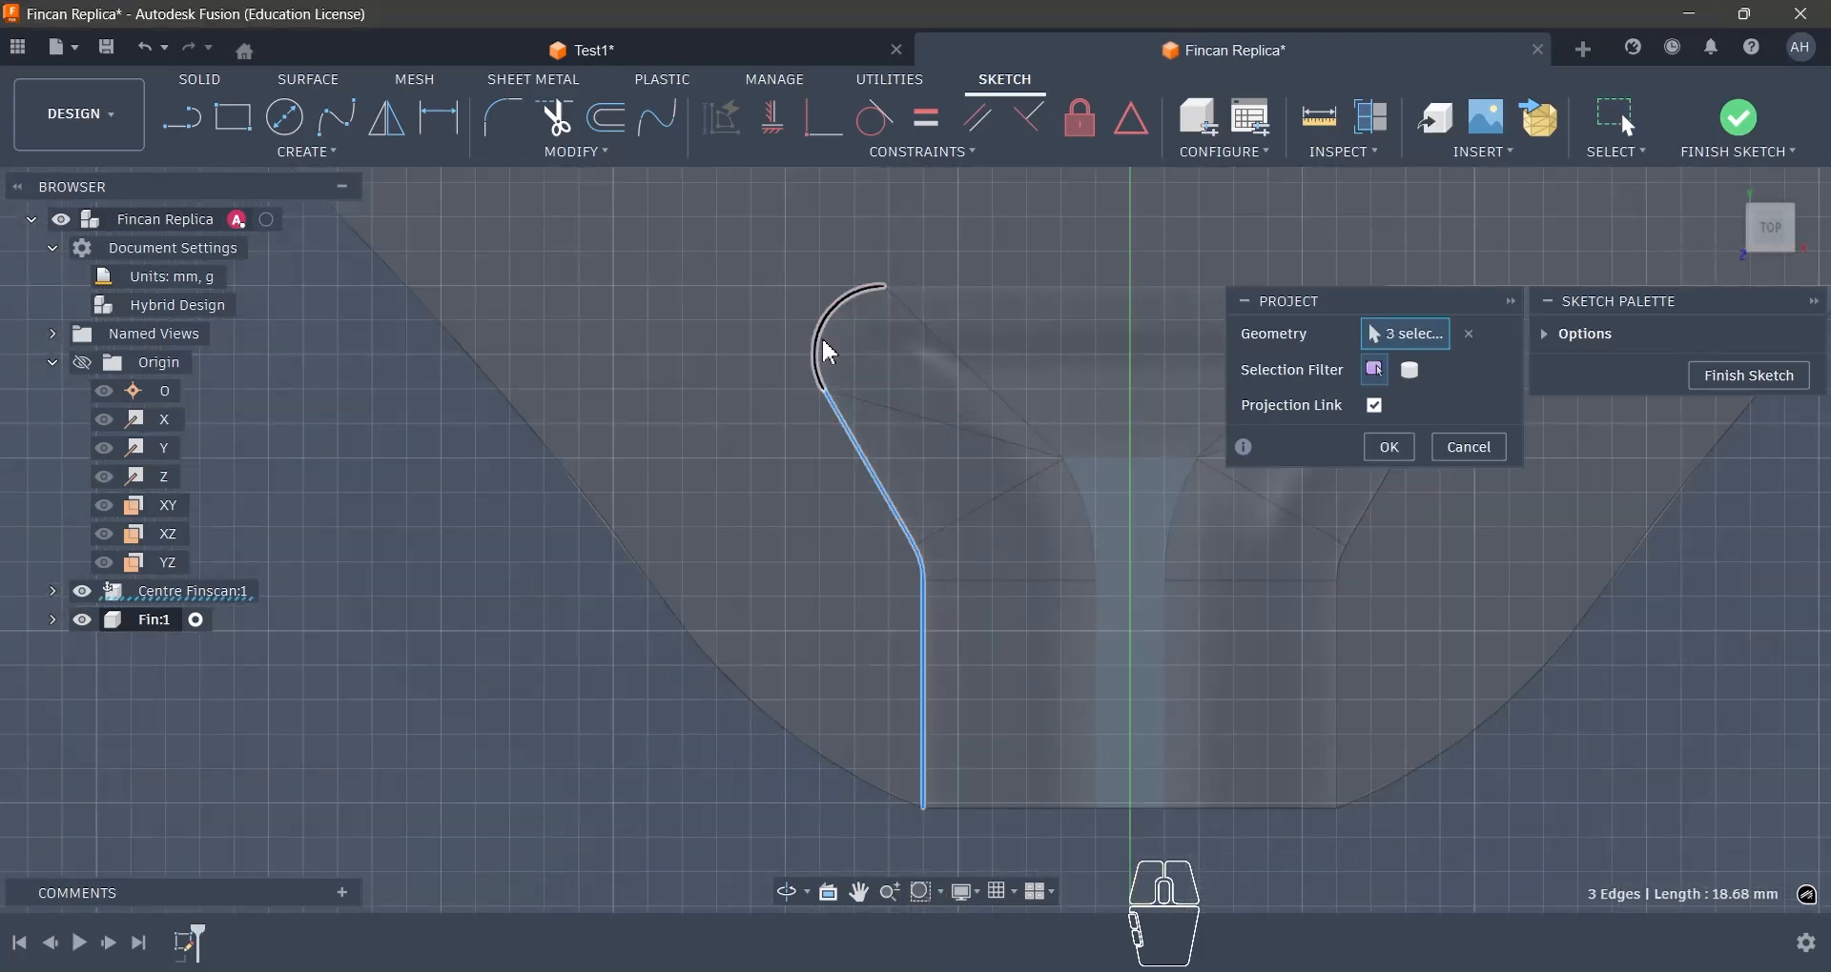
{"action": "left_click", "coordinate": [821, 351]}
{"action": "left_click", "coordinate": [952, 286]}
{"action": "scroll", "coordinate": [1144, 278], "scroll_direction": "down", "scroll_amount": 3}
{"action": "scroll", "coordinate": [1197, 362], "scroll_direction": "up", "scroll_amount": 3}
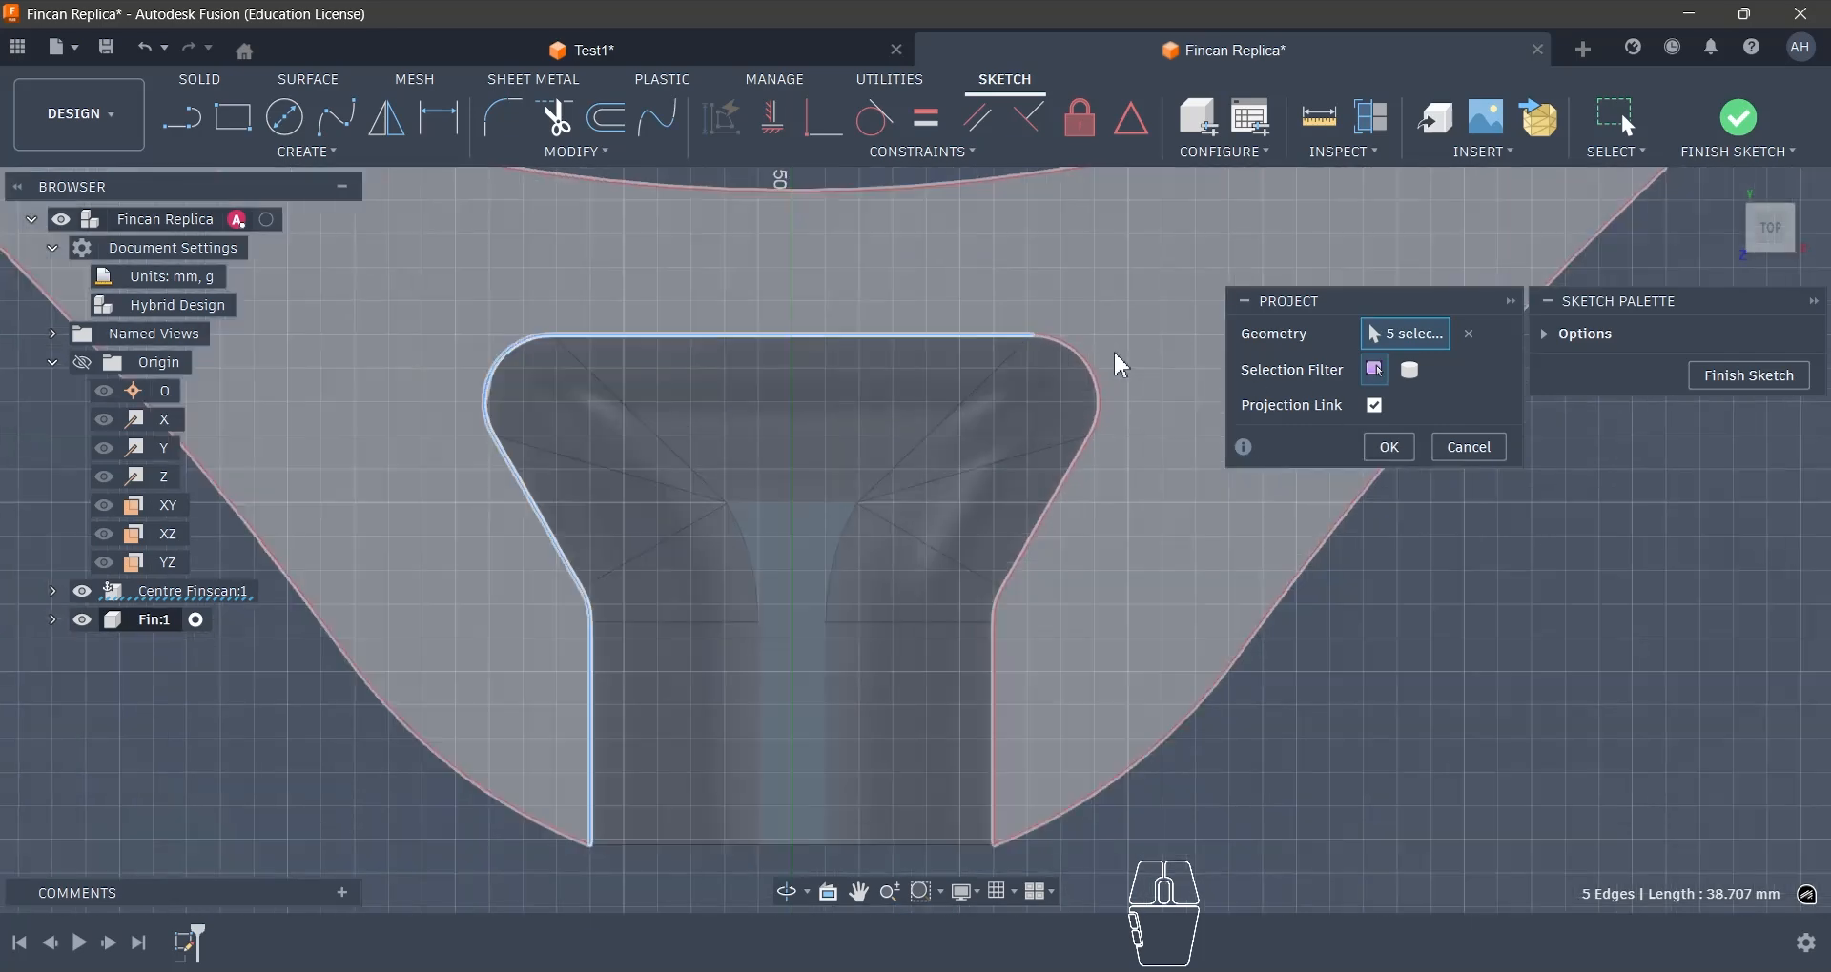
{"action": "left_click", "coordinate": [1092, 368]}
{"action": "left_click", "coordinate": [1076, 475]}
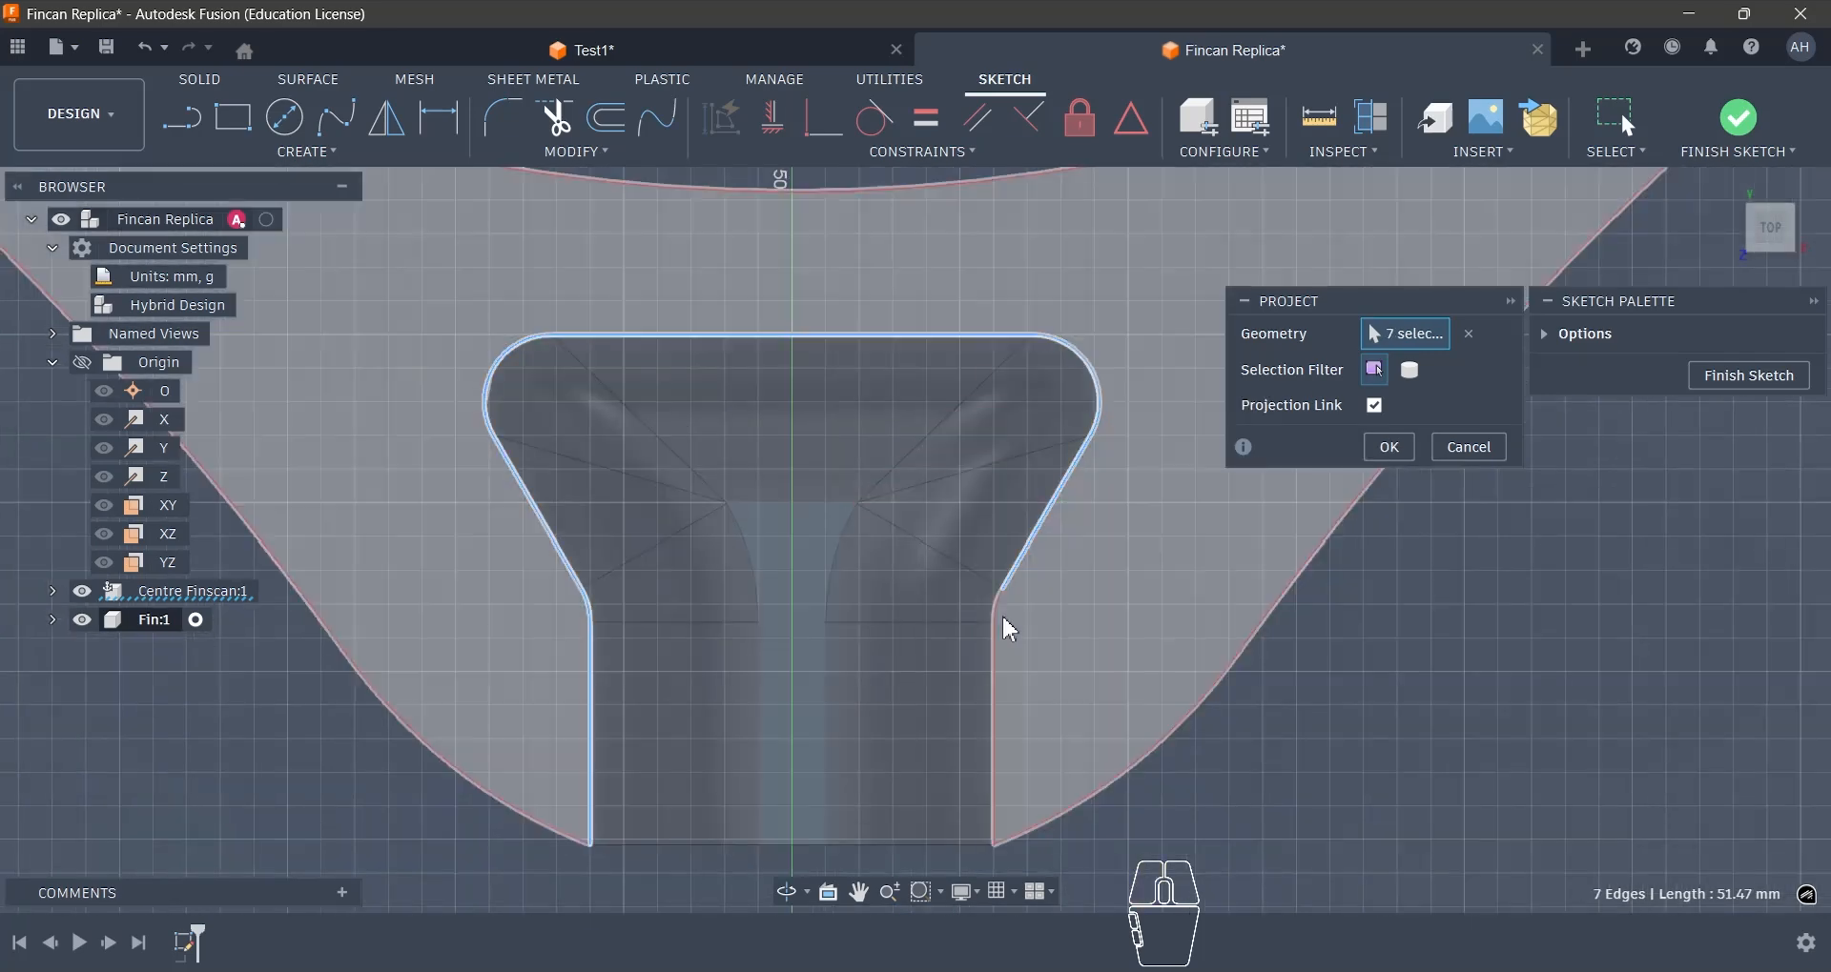
{"action": "left_click", "coordinate": [997, 667]}
{"action": "left_click", "coordinate": [996, 669]}
{"action": "scroll", "coordinate": [1316, 558], "scroll_direction": "down", "scroll_amount": 2}
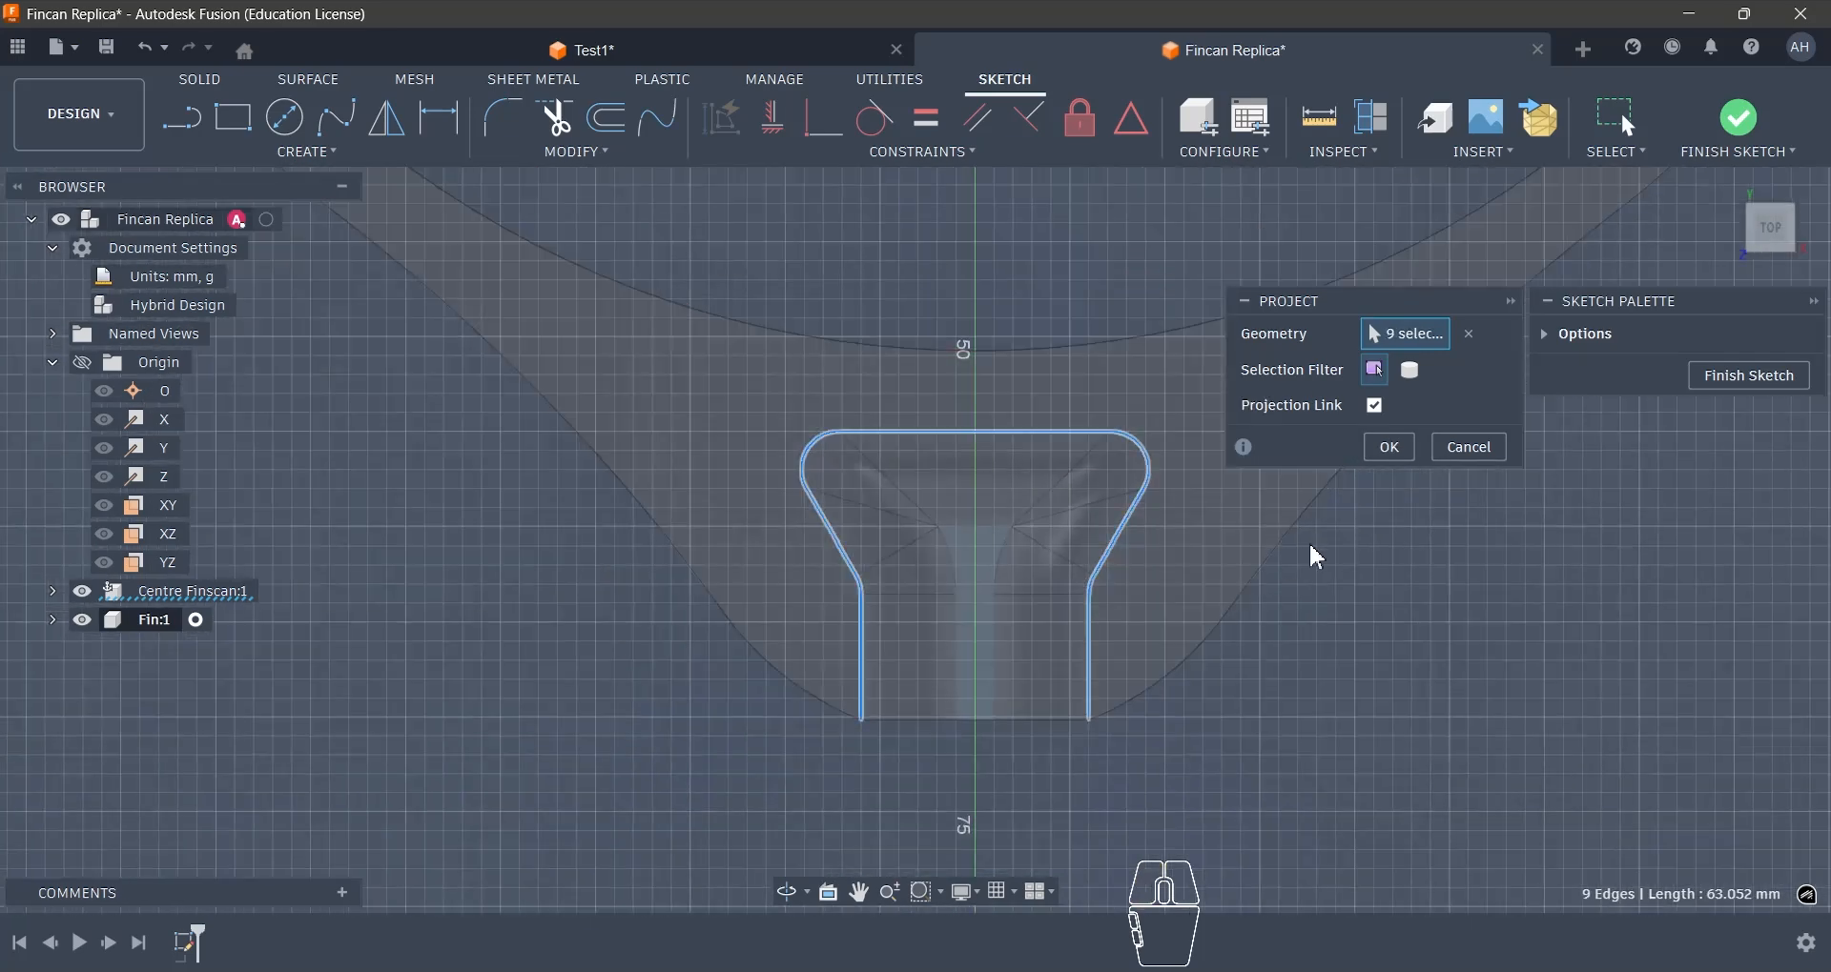
{"action": "left_click", "coordinate": [1388, 446]}
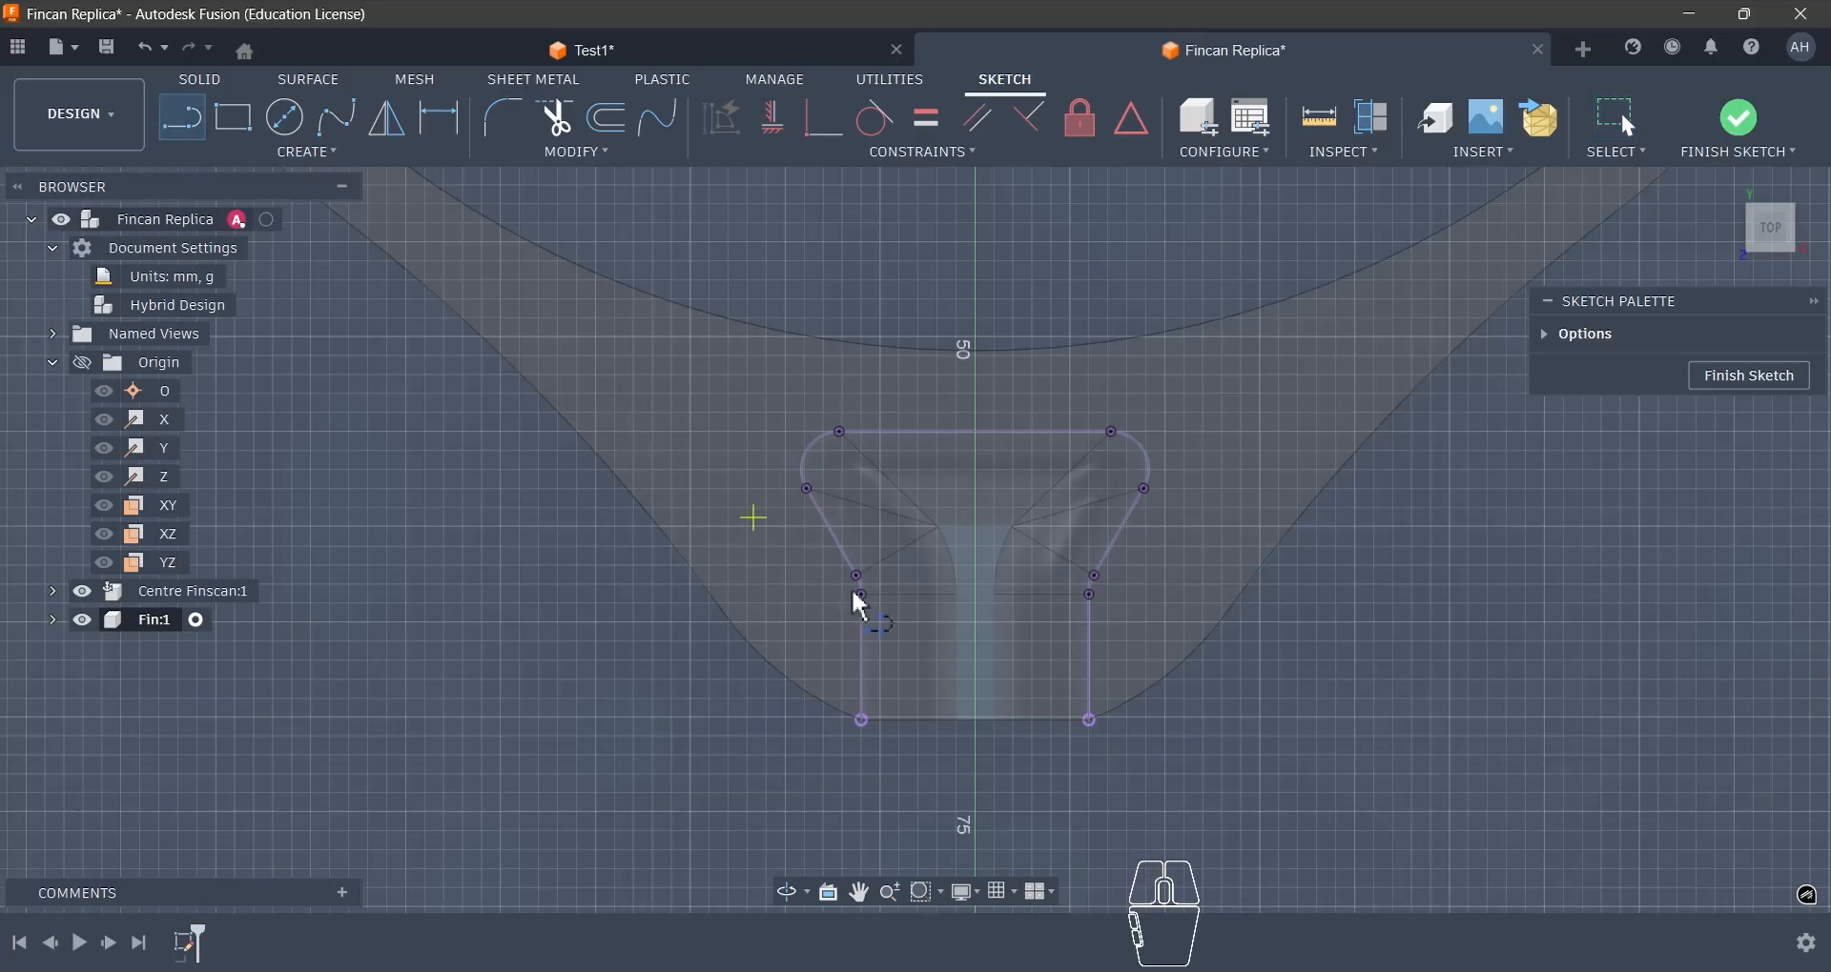
- Close the projected slot profile with a line across its open outer end and finish the sketch
{"action": "left_click", "coordinate": [862, 720]}
{"action": "left_click", "coordinate": [1090, 721]}
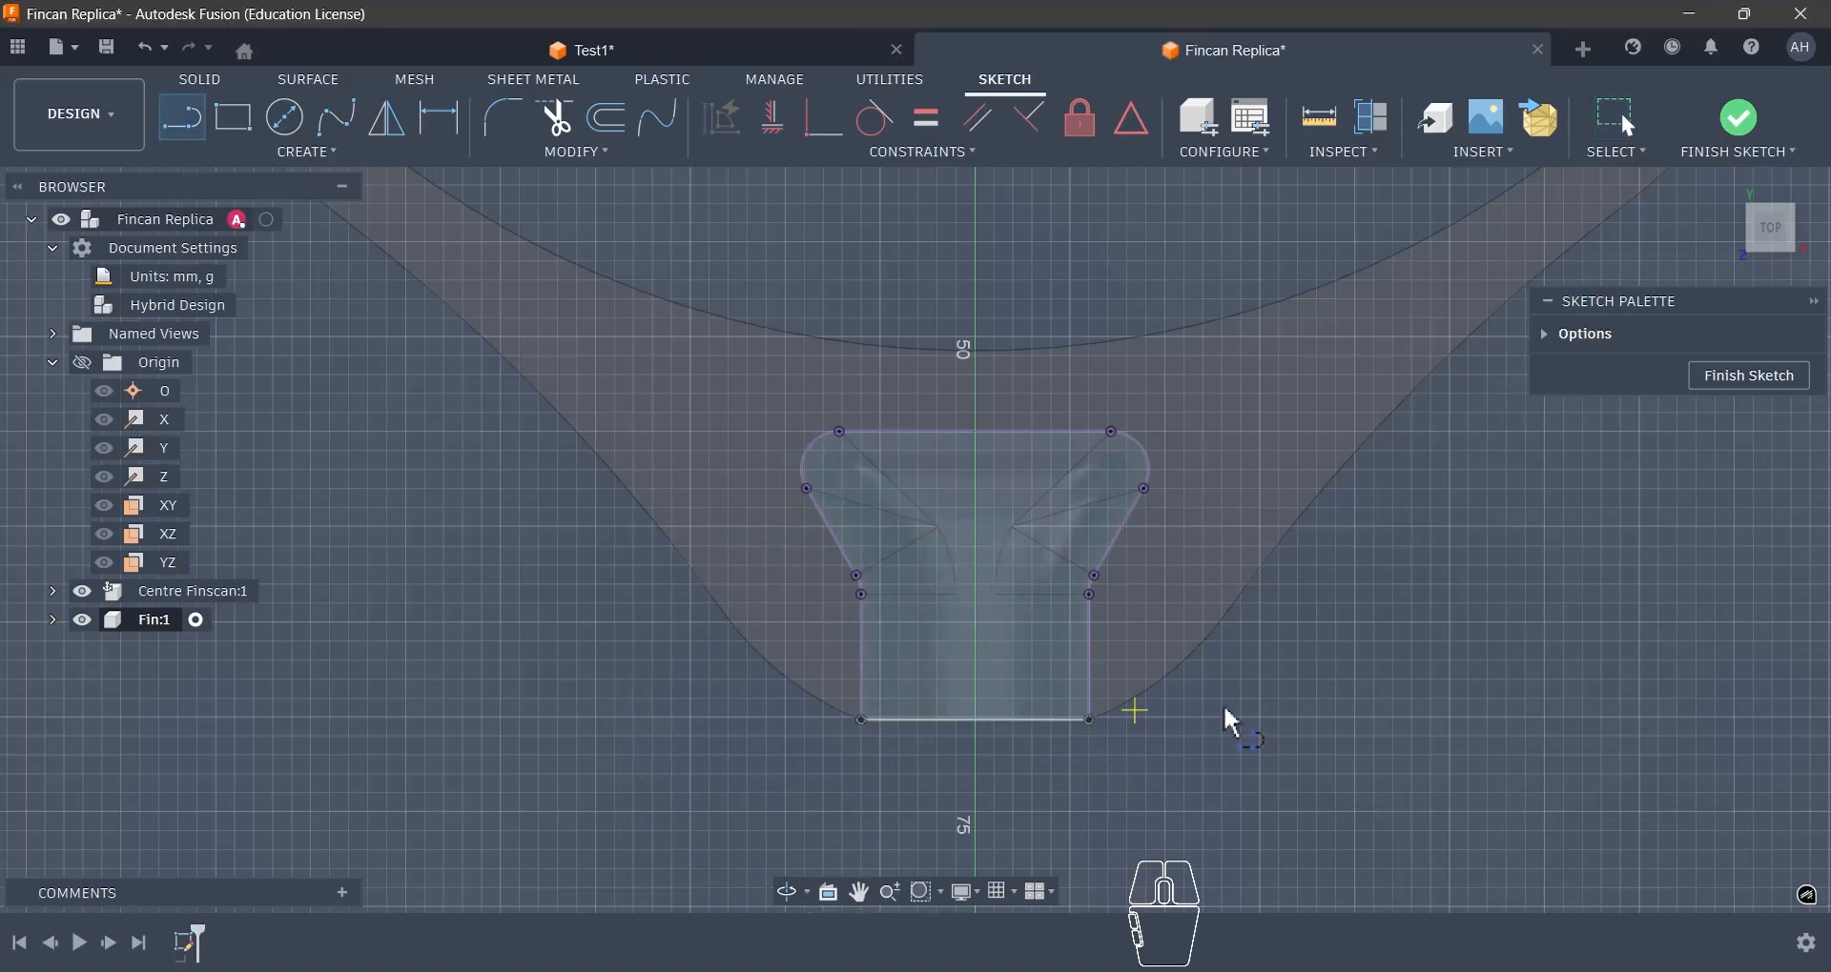
{"action": "scroll", "coordinate": [1239, 725], "scroll_direction": "down", "scroll_amount": 2}
{"action": "scroll", "coordinate": [1234, 763], "scroll_direction": "up", "scroll_amount": 2}
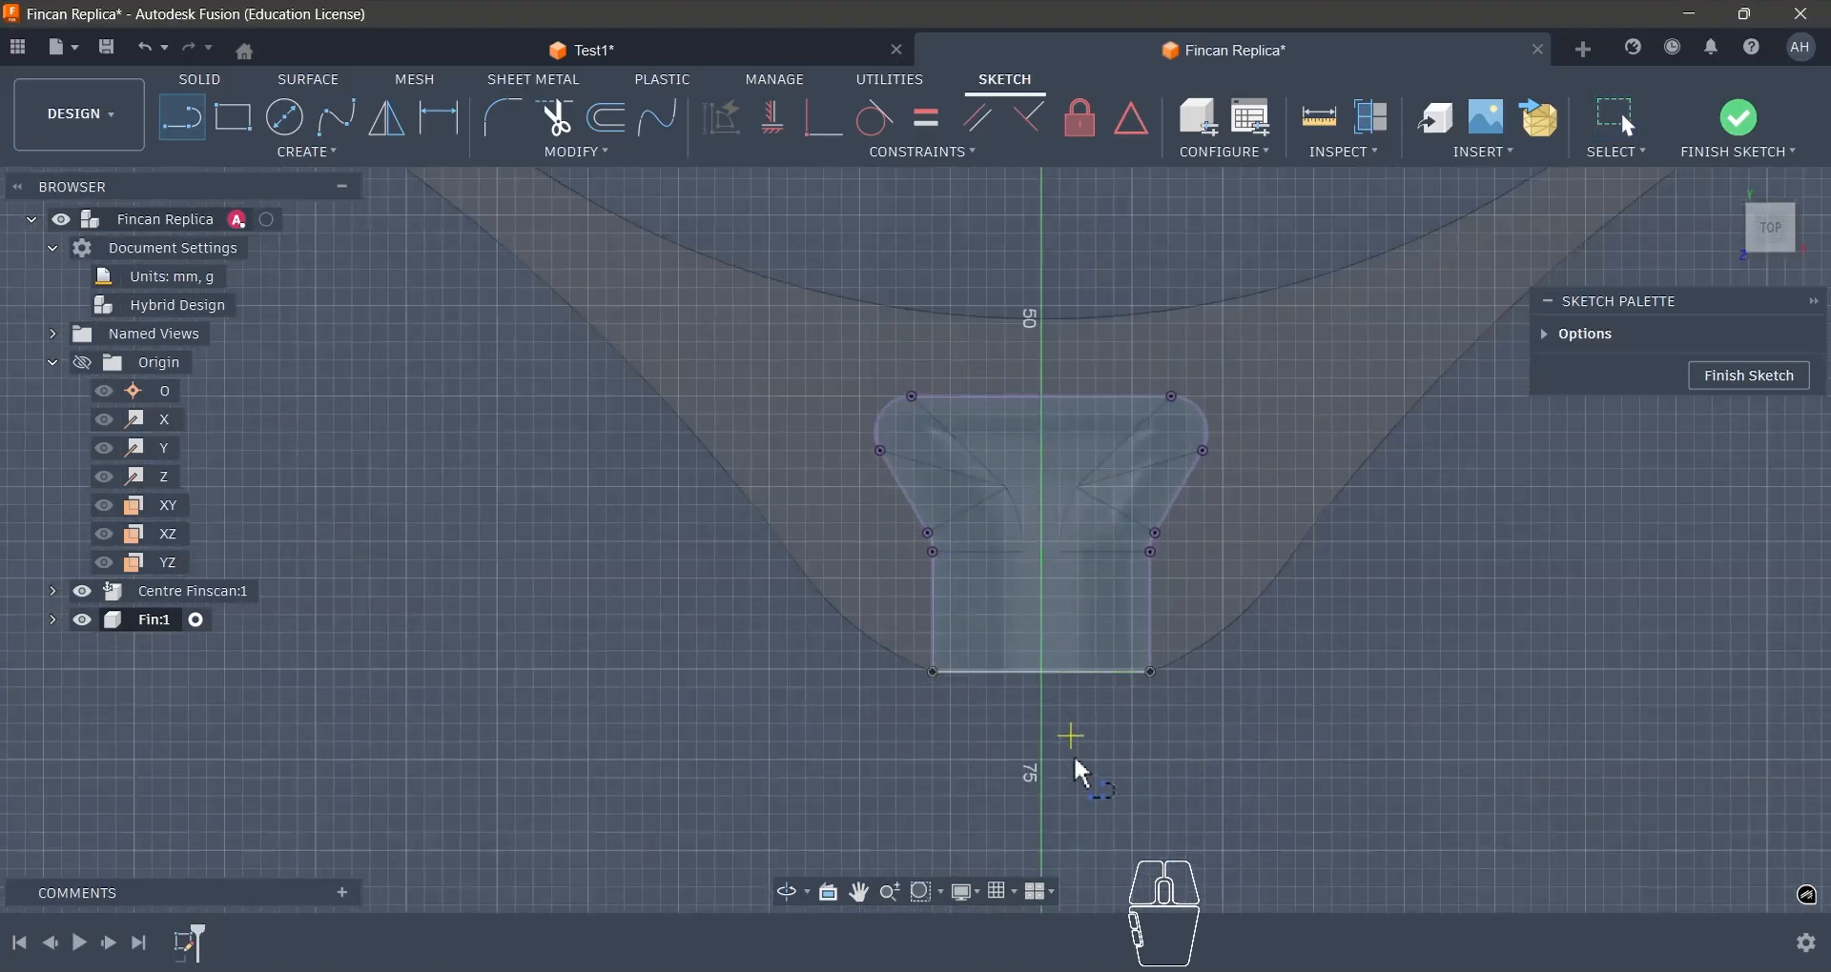
{"action": "mouse_move", "coordinate": [1082, 773]}
{"action": "middle_mouse_down", "text": "shift"}
{"action": "mouse_move", "coordinate": [1075, 736]}
{"action": "mouse_move", "coordinate": [1021, 727]}
{"action": "middle_mouse_up", "text": "shift"}
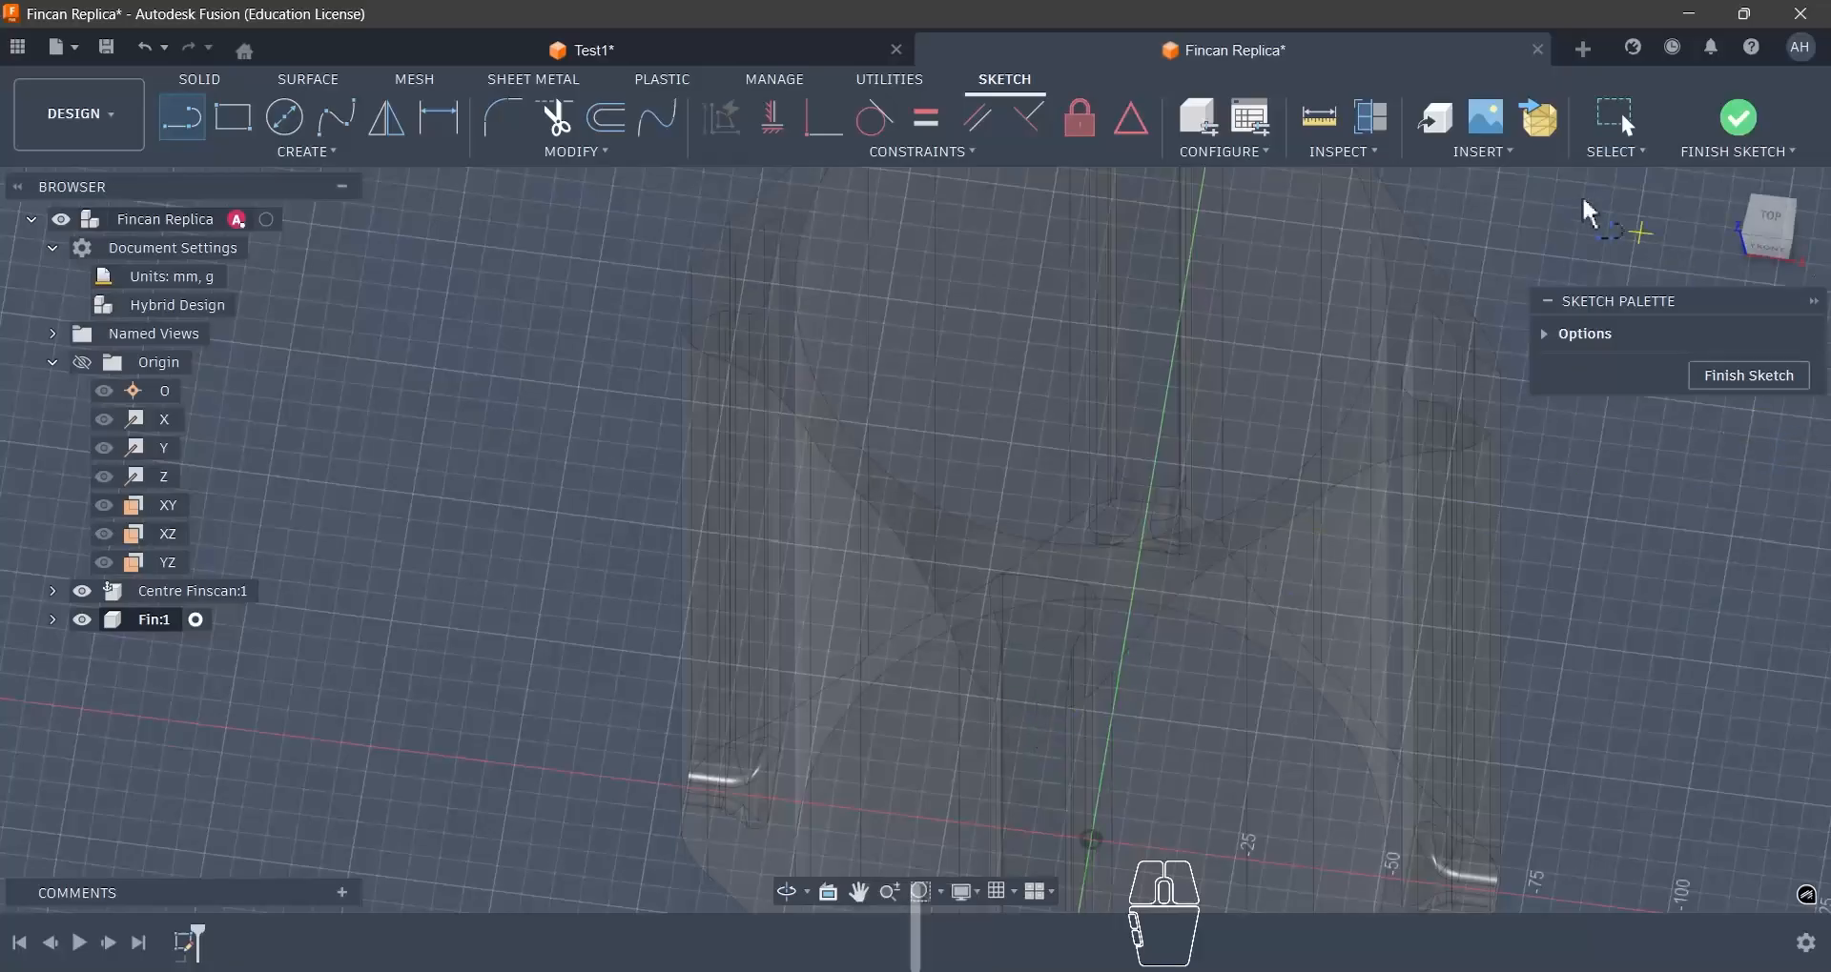
{"action": "left_click", "coordinate": [1732, 133]}
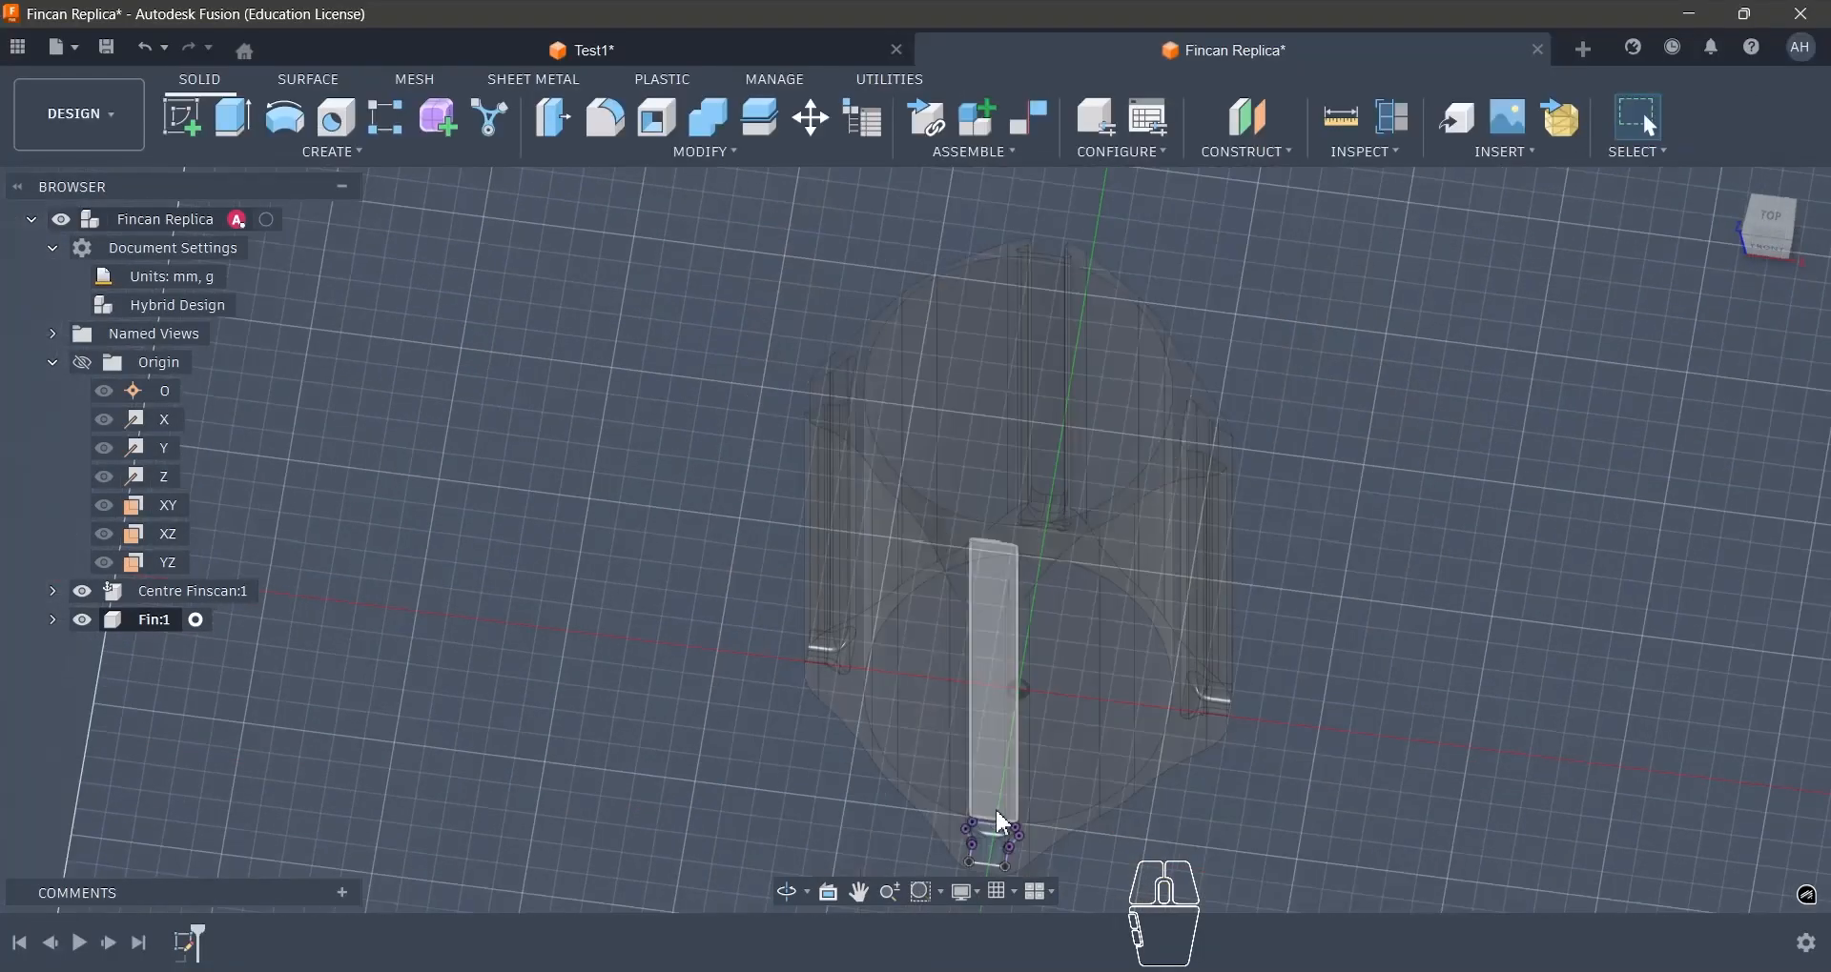
- Extrude the two closed profiles filling the slot outline by 200 mm along the slot as a new body
{"action": "key", "text": "e"}
{"action": "left_click", "coordinate": [1004, 855]}
{"action": "scroll", "coordinate": [986, 844], "scroll_direction": "up", "scroll_amount": 5}
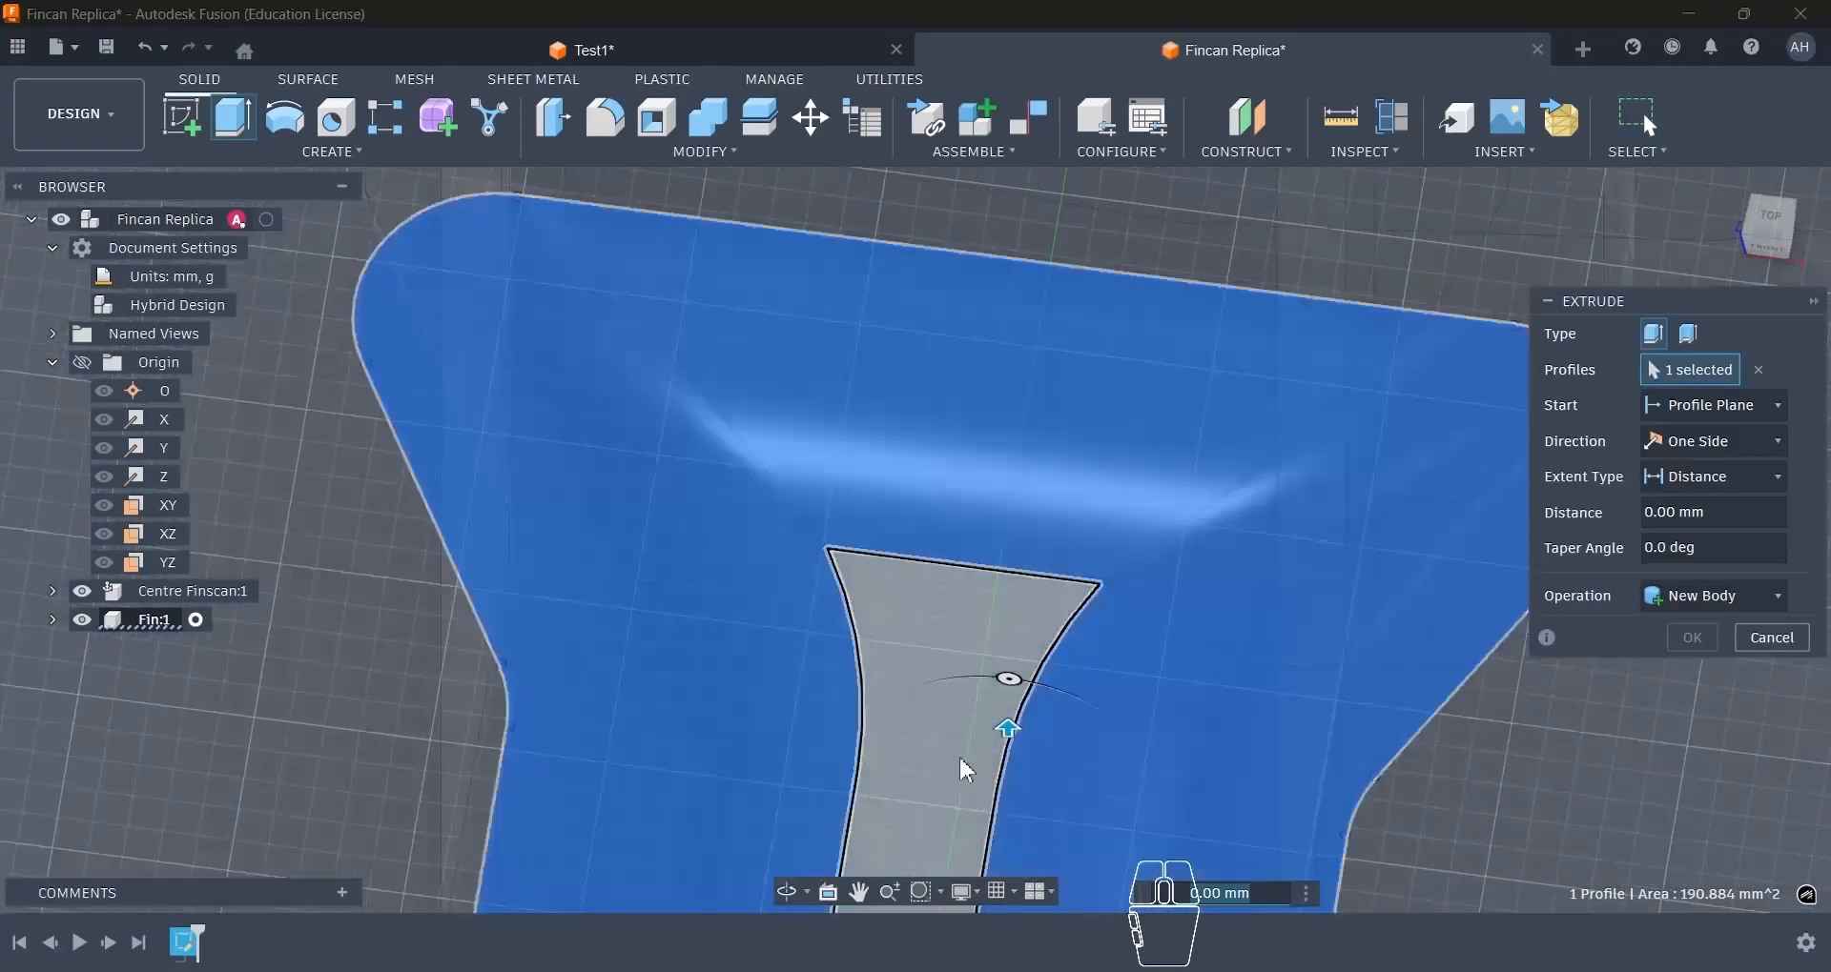
{"action": "left_click", "coordinate": [1007, 648]}
{"action": "scroll", "coordinate": [1002, 639], "scroll_direction": "down", "scroll_amount": 7}
{"action": "left_click_drag", "start_coordinate": [983, 679], "coordinate": [981, 275]}
{"action": "scroll", "coordinate": [963, 631], "scroll_direction": "down", "scroll_amount": 10}
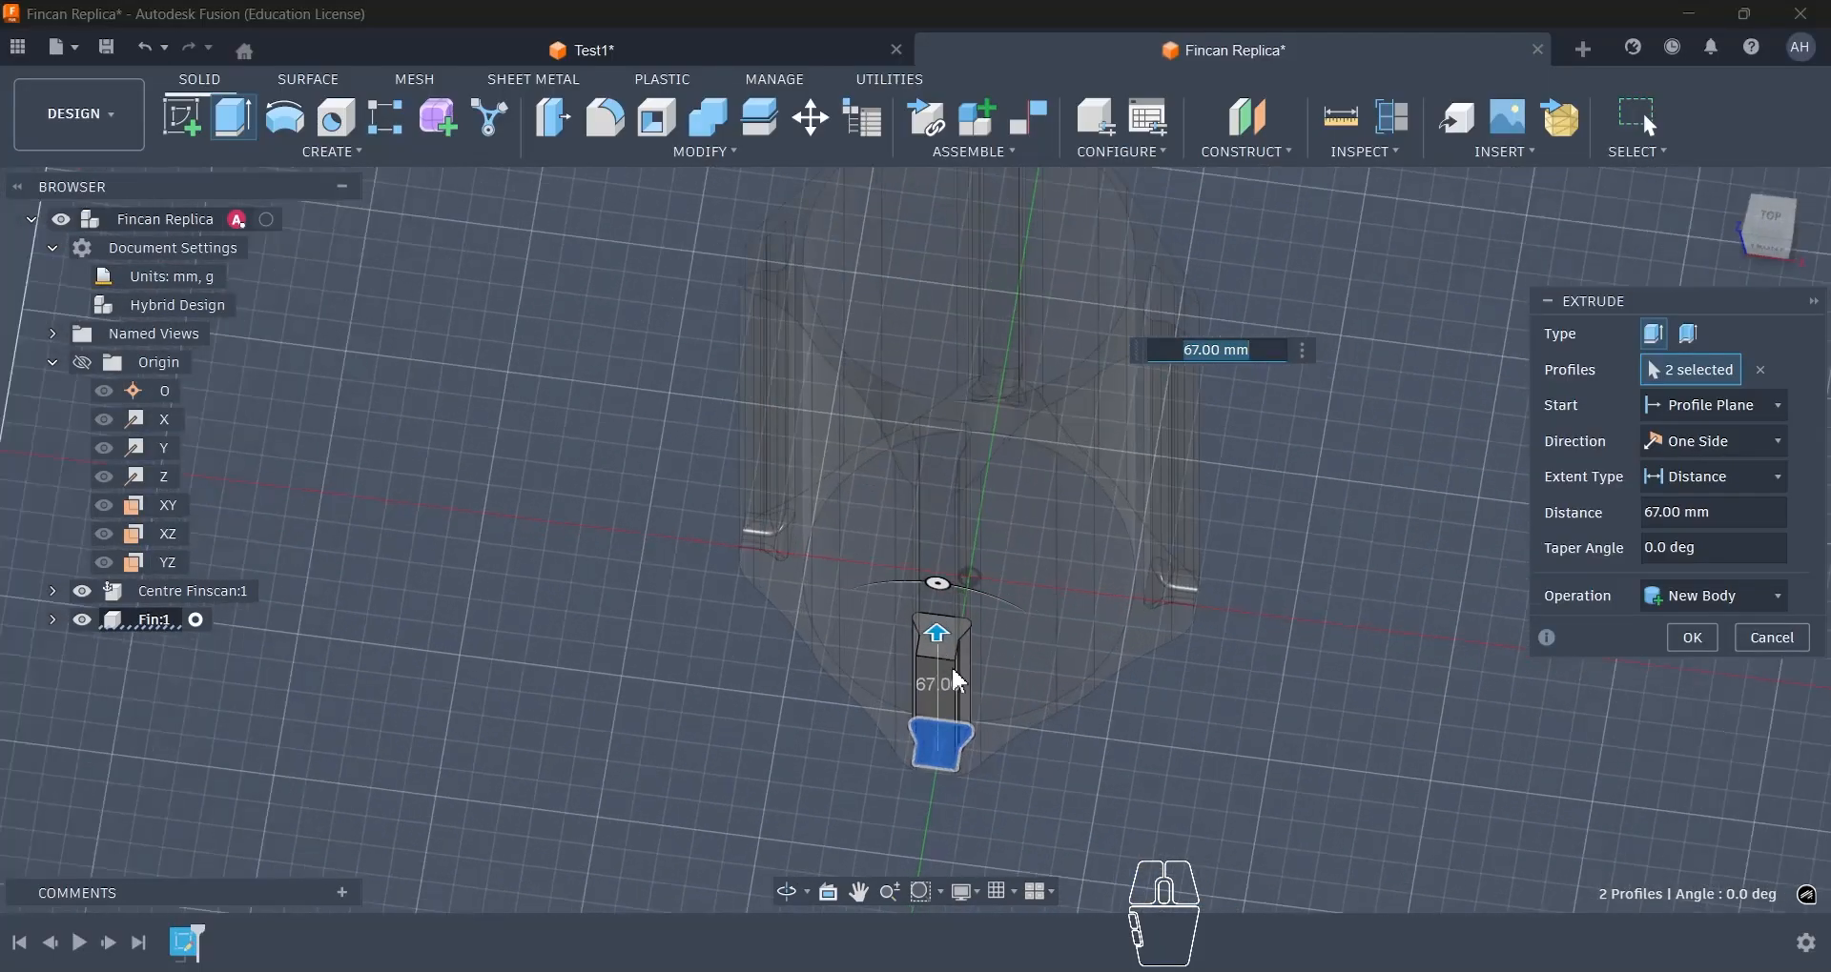
{"action": "type", "text": "200"}
{"action": "key", "text": "Return"}
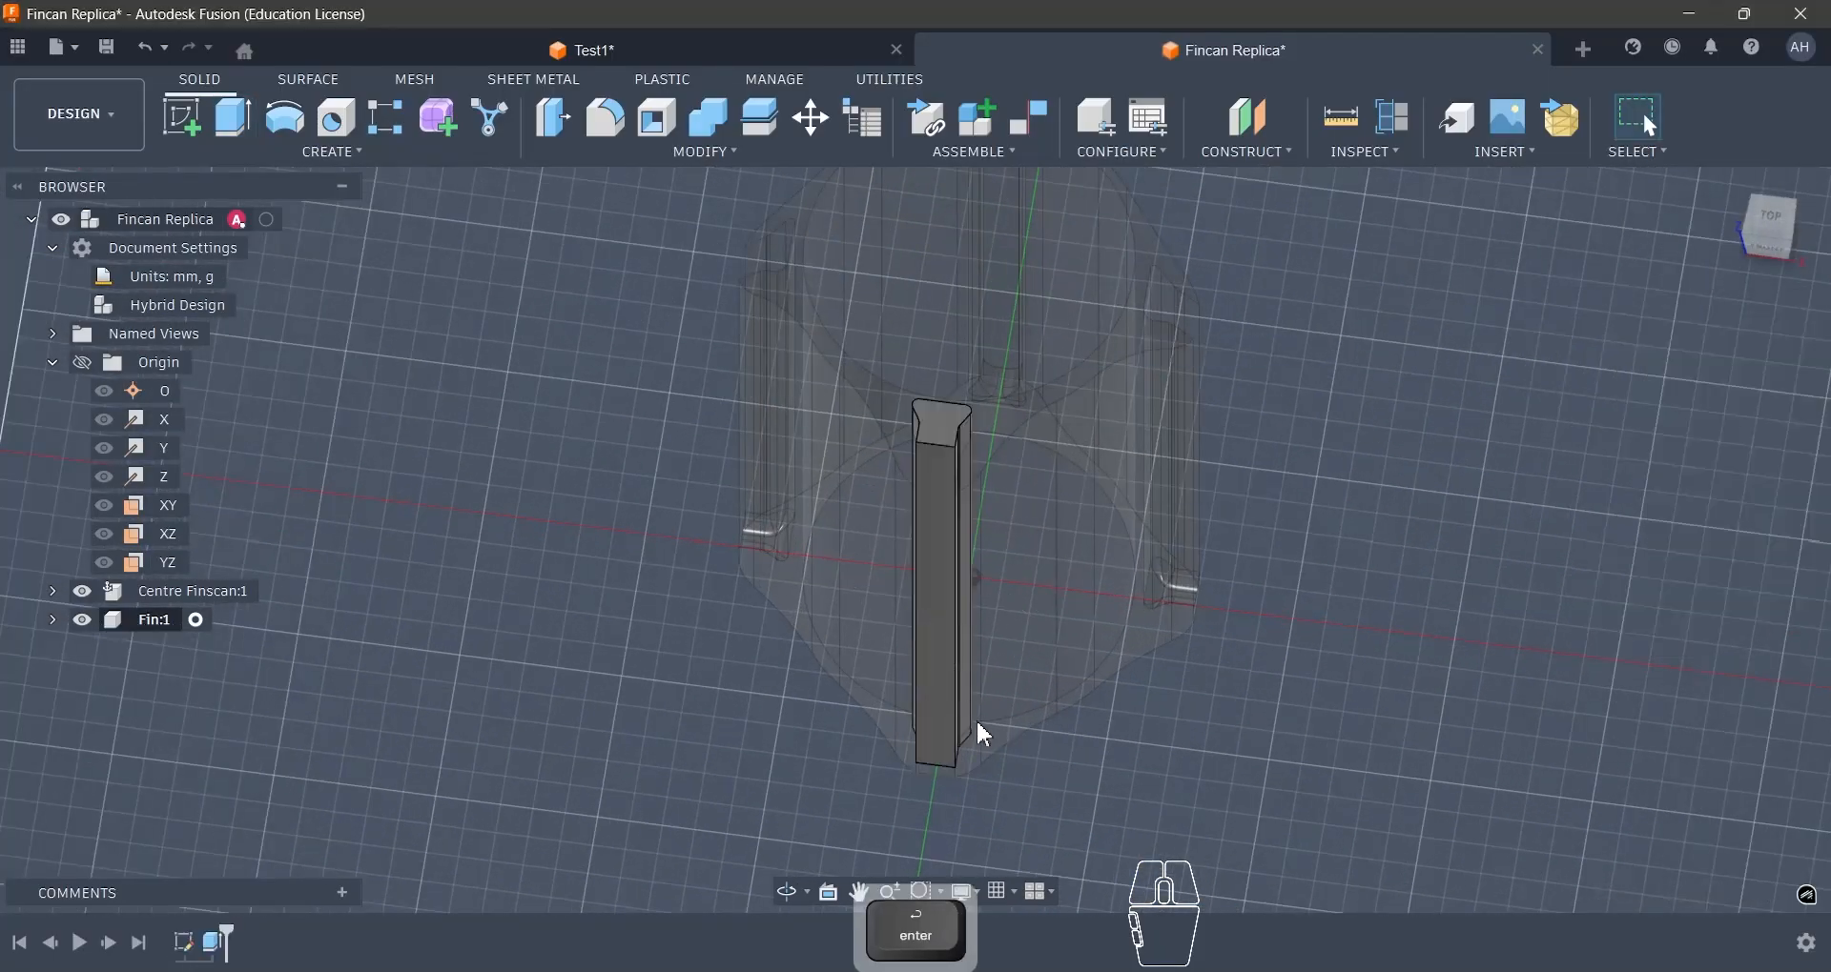
- Edit the fin extrusion's distance to 194 mm and check its upper end against the centre body from the side
{"action": "right_click", "coordinate": [214, 946]}
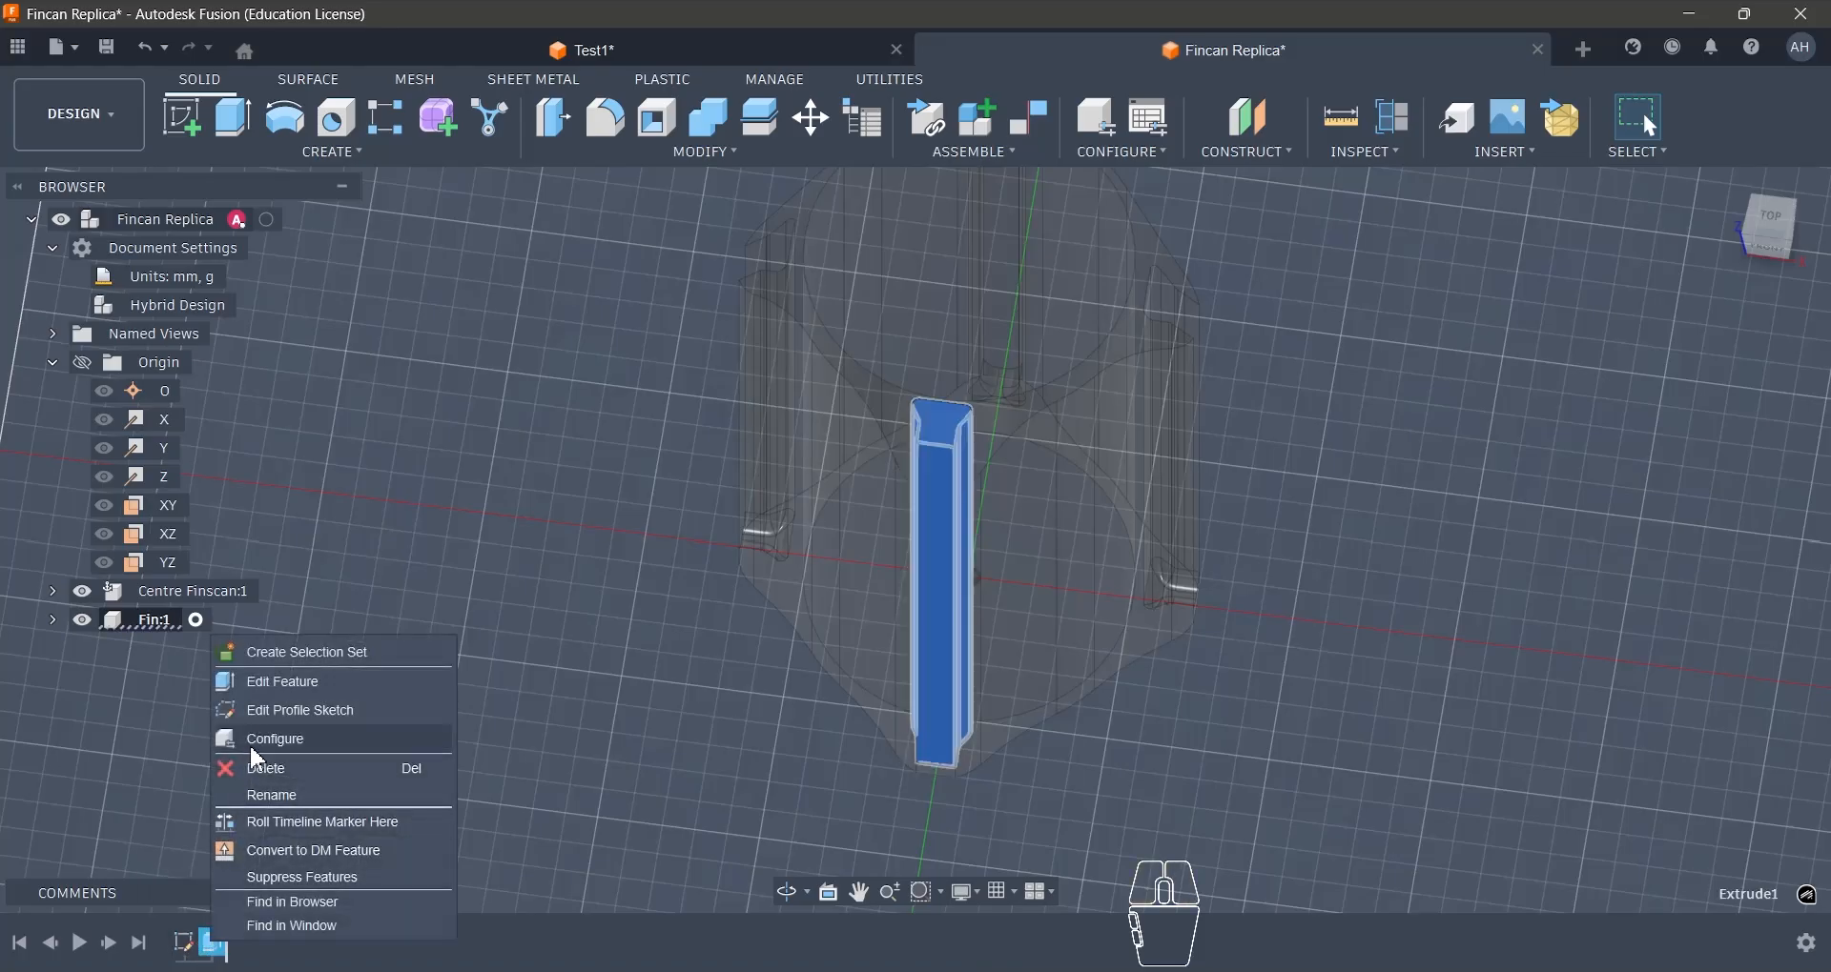
{"action": "left_click", "coordinate": [272, 683]}
{"action": "type", "text": "194"}
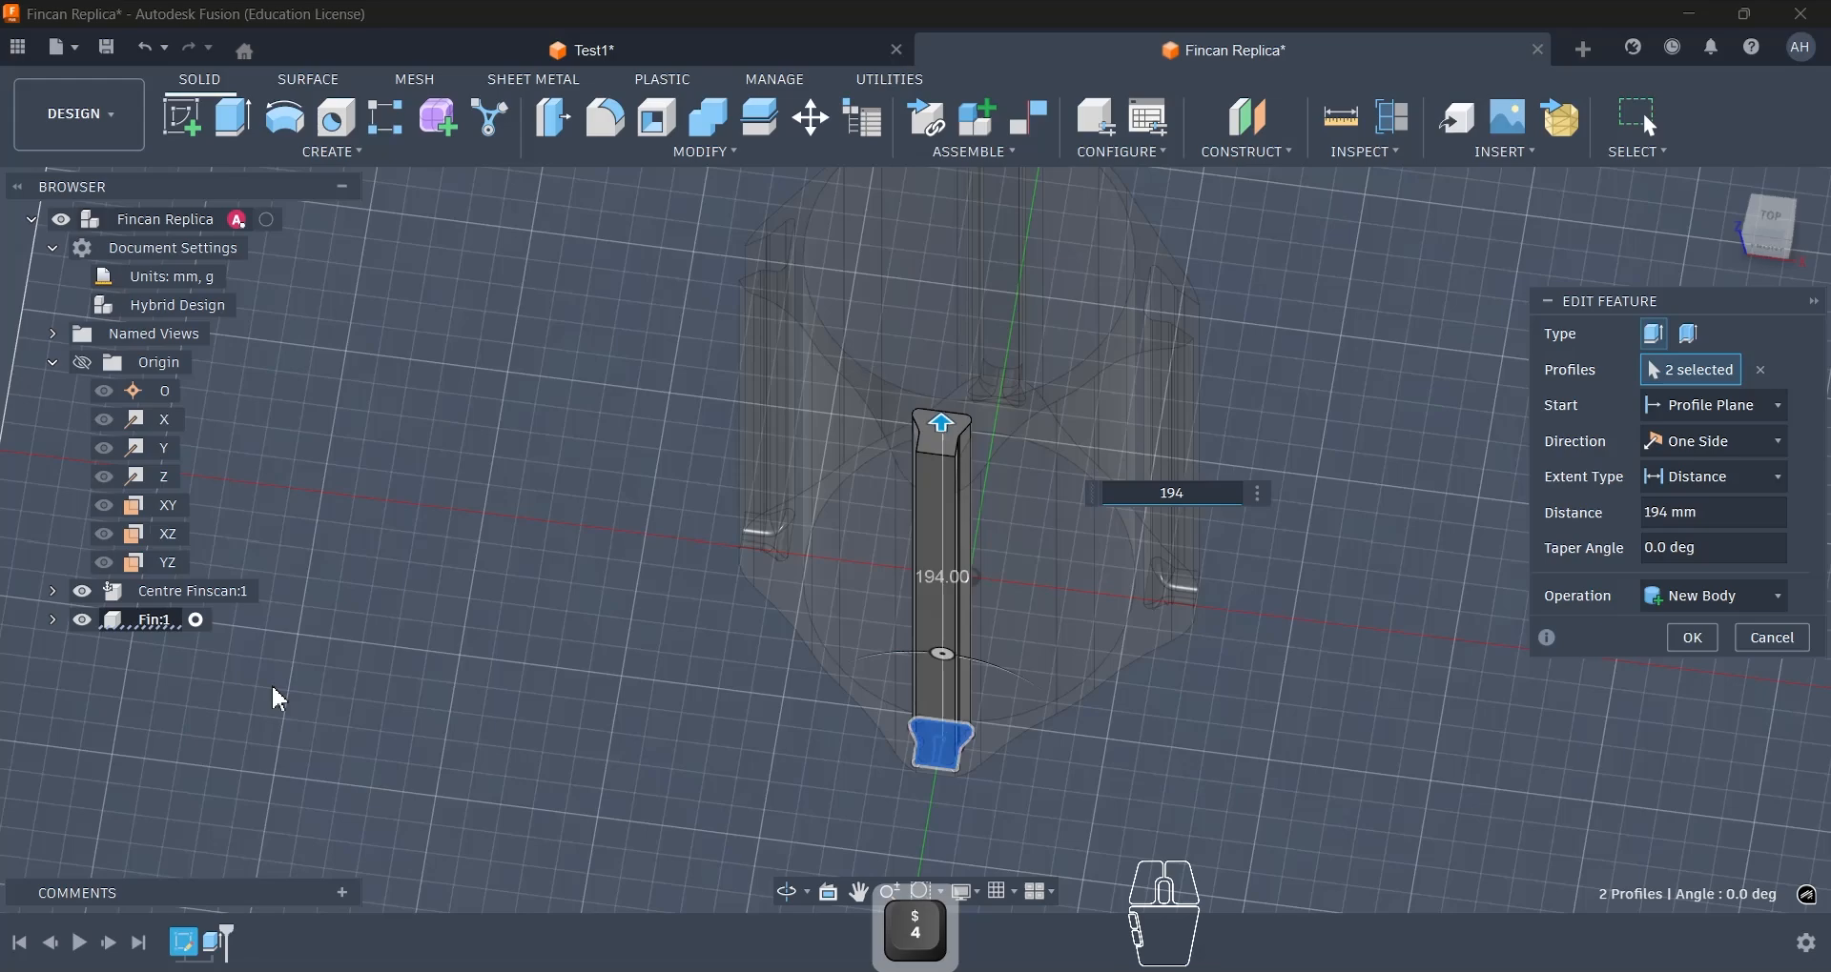
{"action": "key", "text": "Return"}
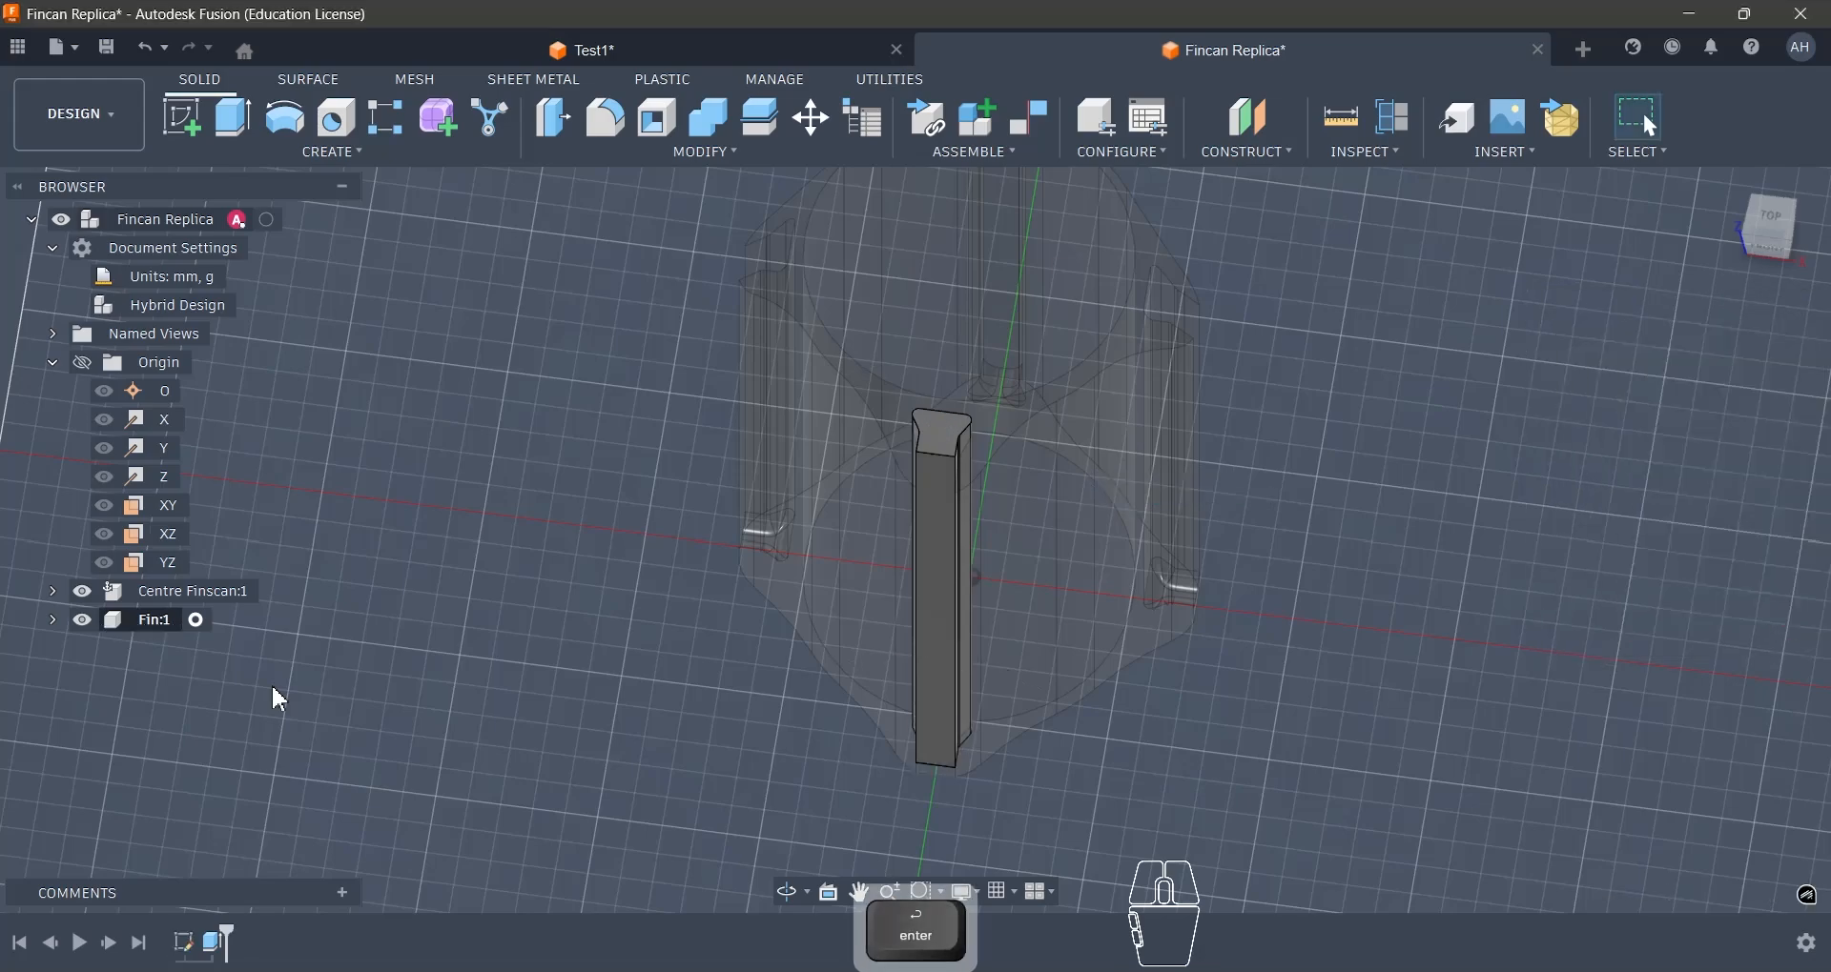
{"action": "middle_click_drag", "start_coordinate": [817, 572], "coordinate": [1561, 331], "text": "shift"}
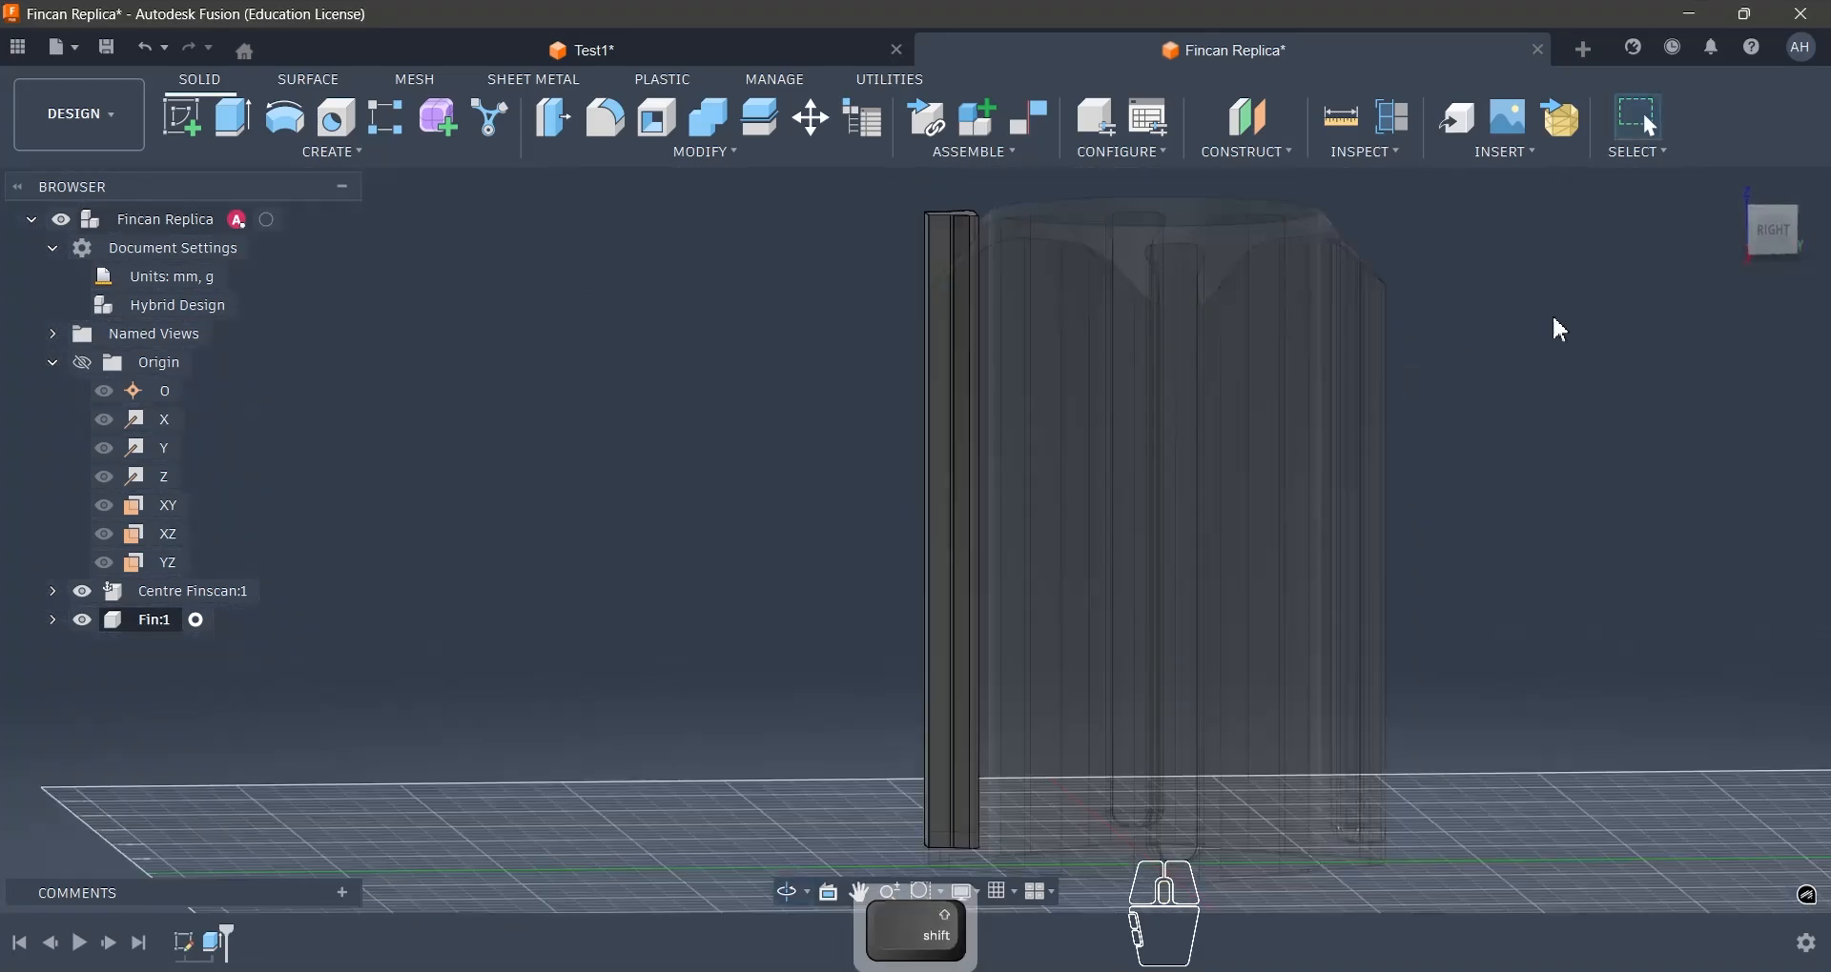
{"action": "left_click", "coordinate": [1767, 233]}
{"action": "scroll", "coordinate": [976, 229], "scroll_direction": "up", "scroll_amount": 4}
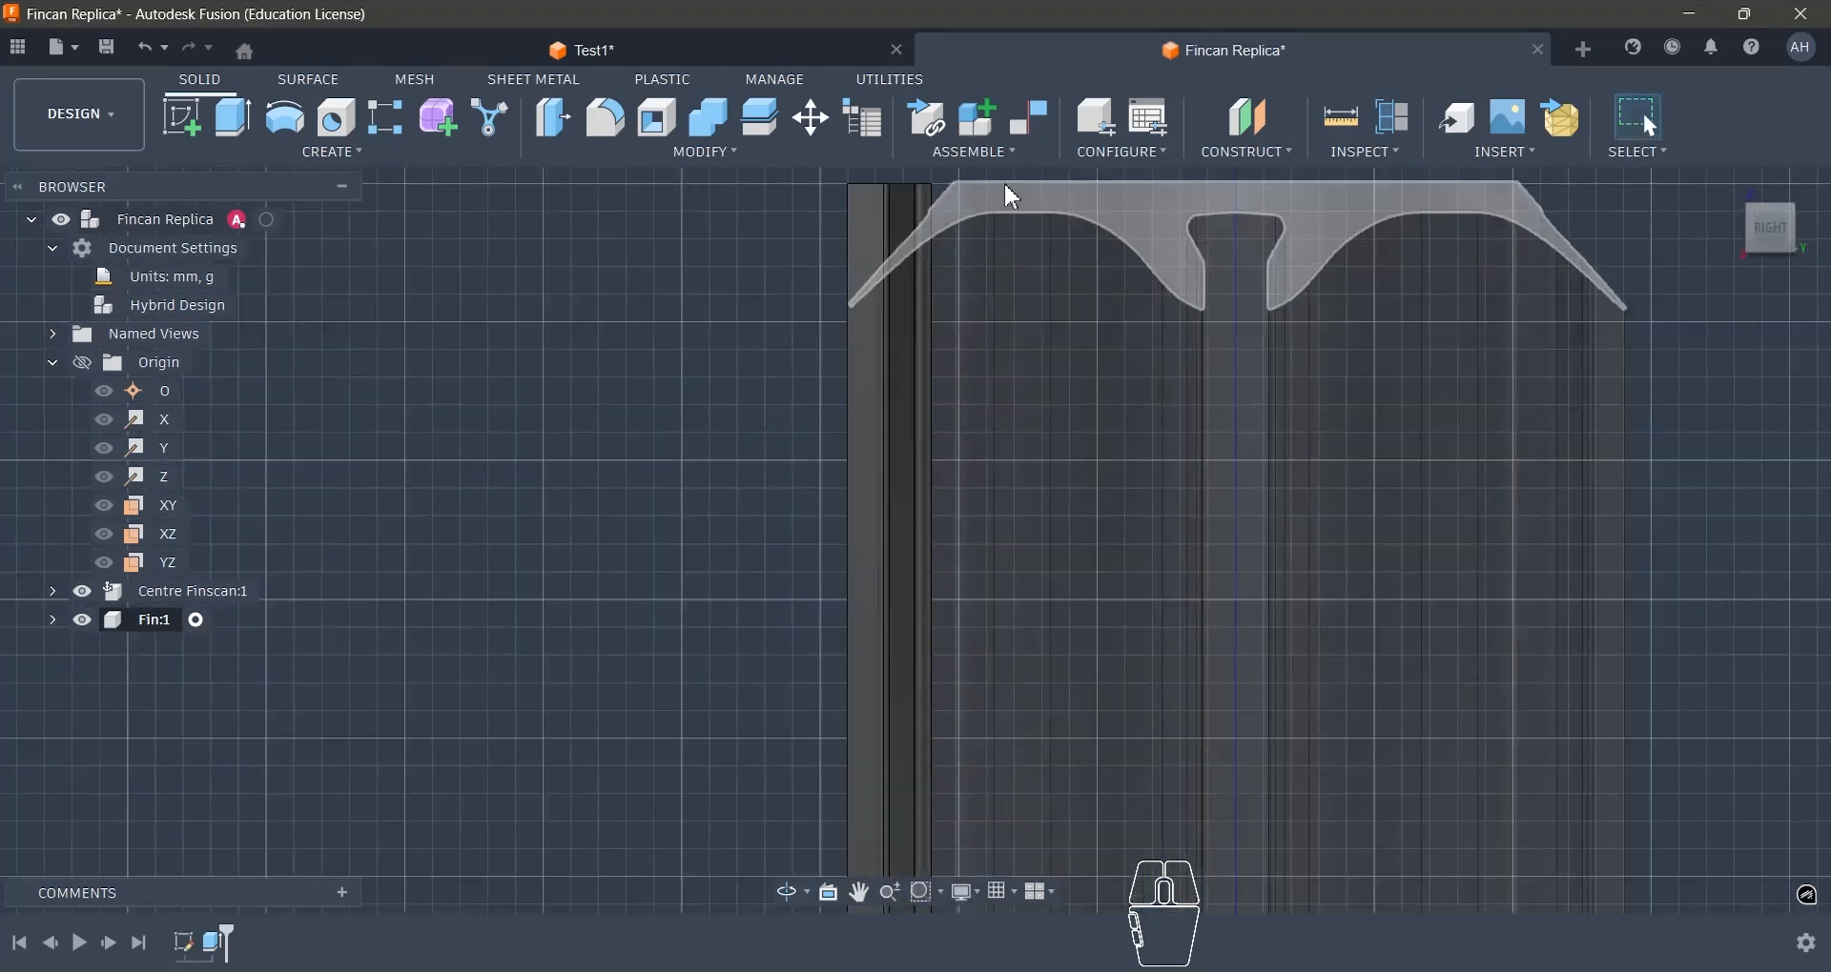
- Fillet the tangent edge chain around the fin body's lower end with a 5 mm radius
{"action": "middle_click_drag", "start_coordinate": [877, 280], "coordinate": [985, 728], "text": "shift"}
{"action": "scroll", "coordinate": [985, 727], "scroll_direction": "up", "scroll_amount": 8}
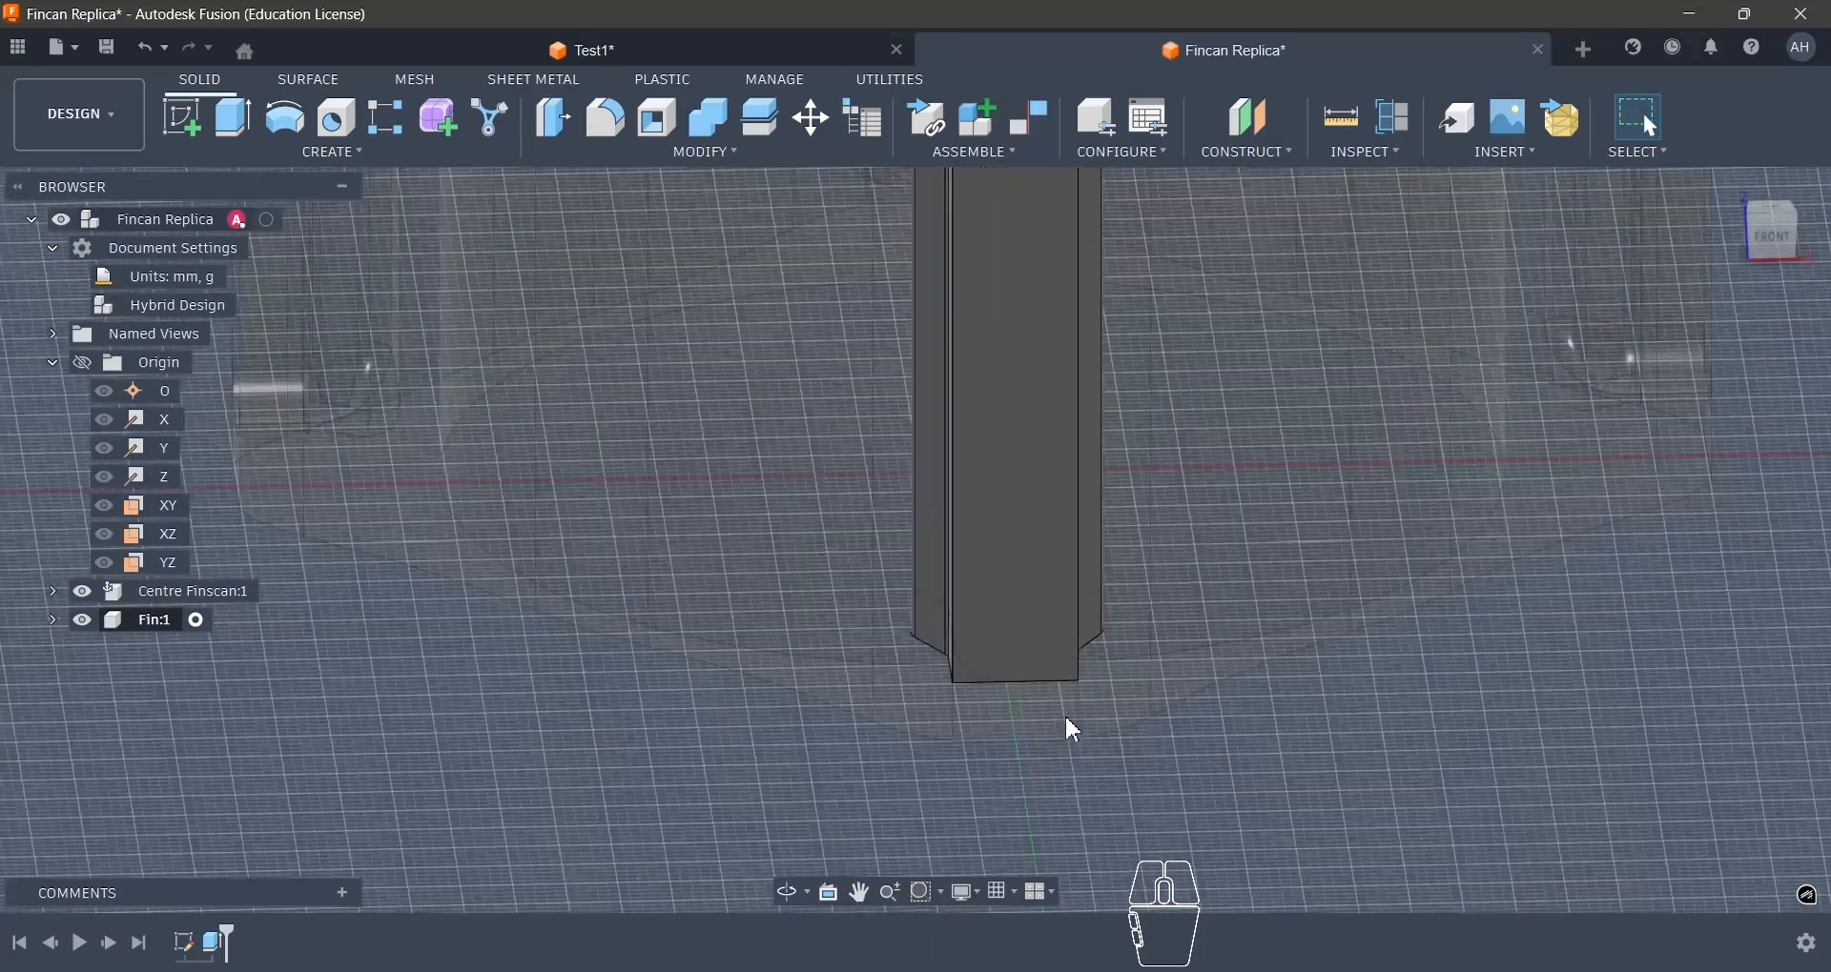
{"action": "key", "text": "f"}
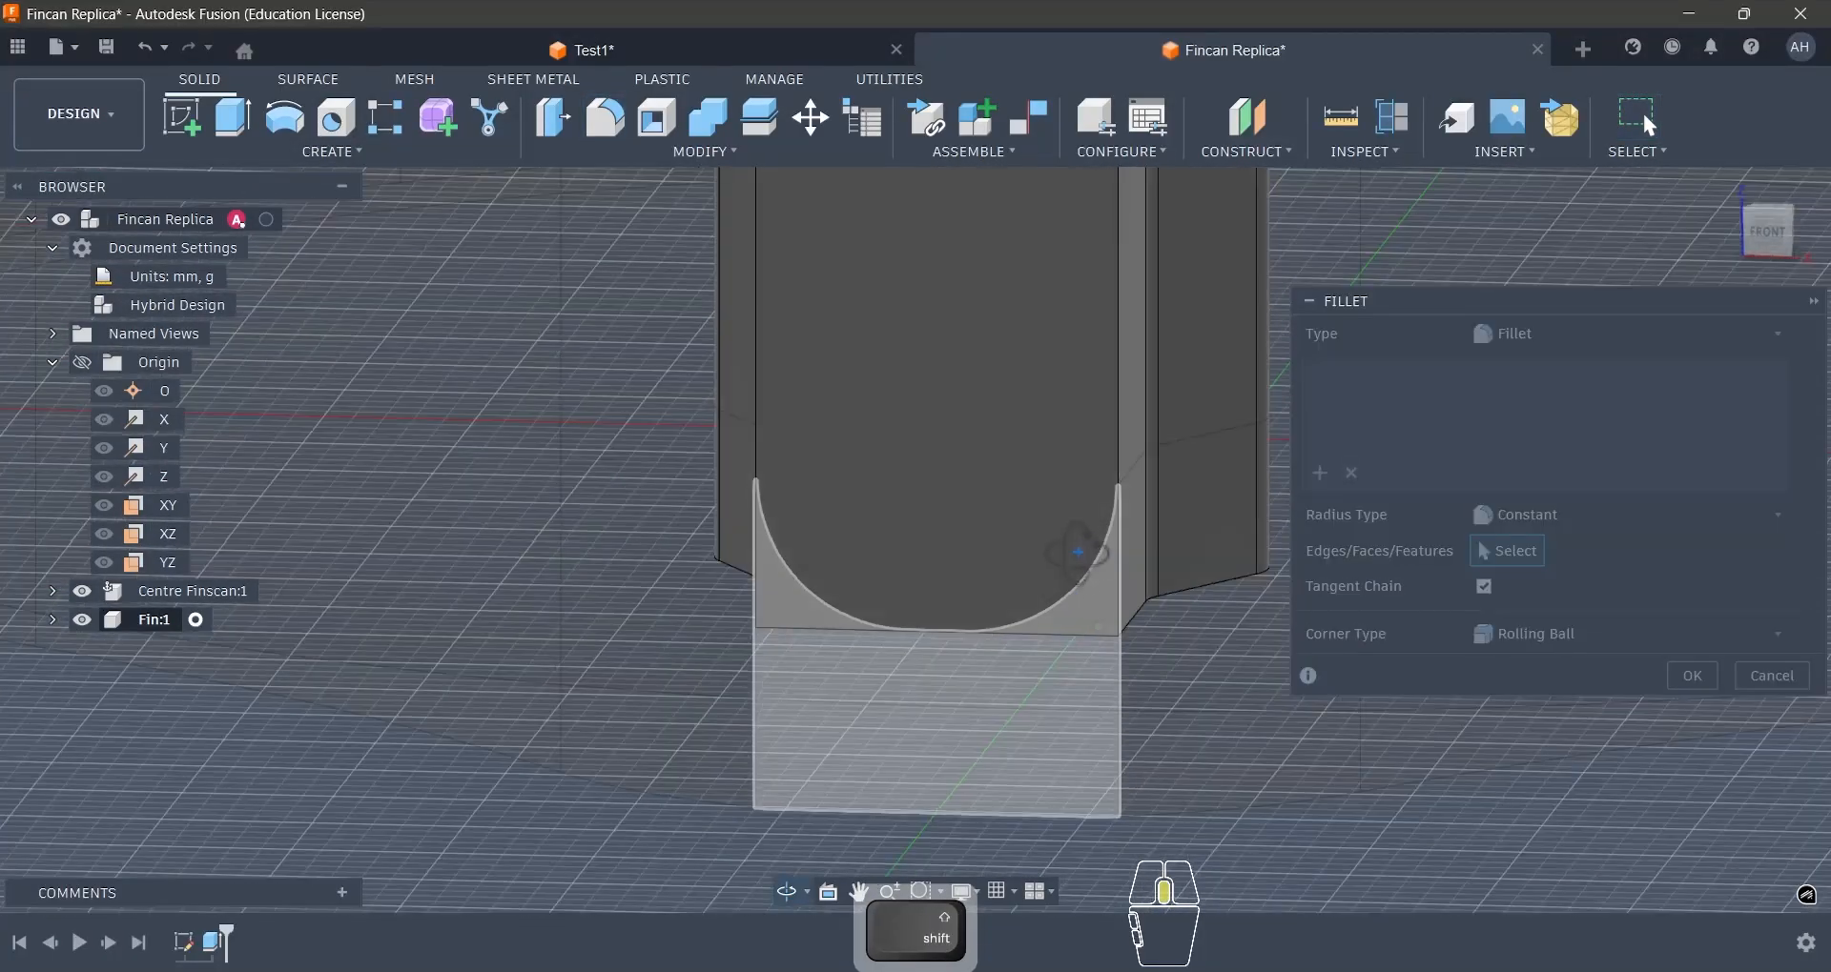
{"action": "middle_click_drag", "start_coordinate": [1078, 549], "coordinate": [1098, 572], "text": "shift"}
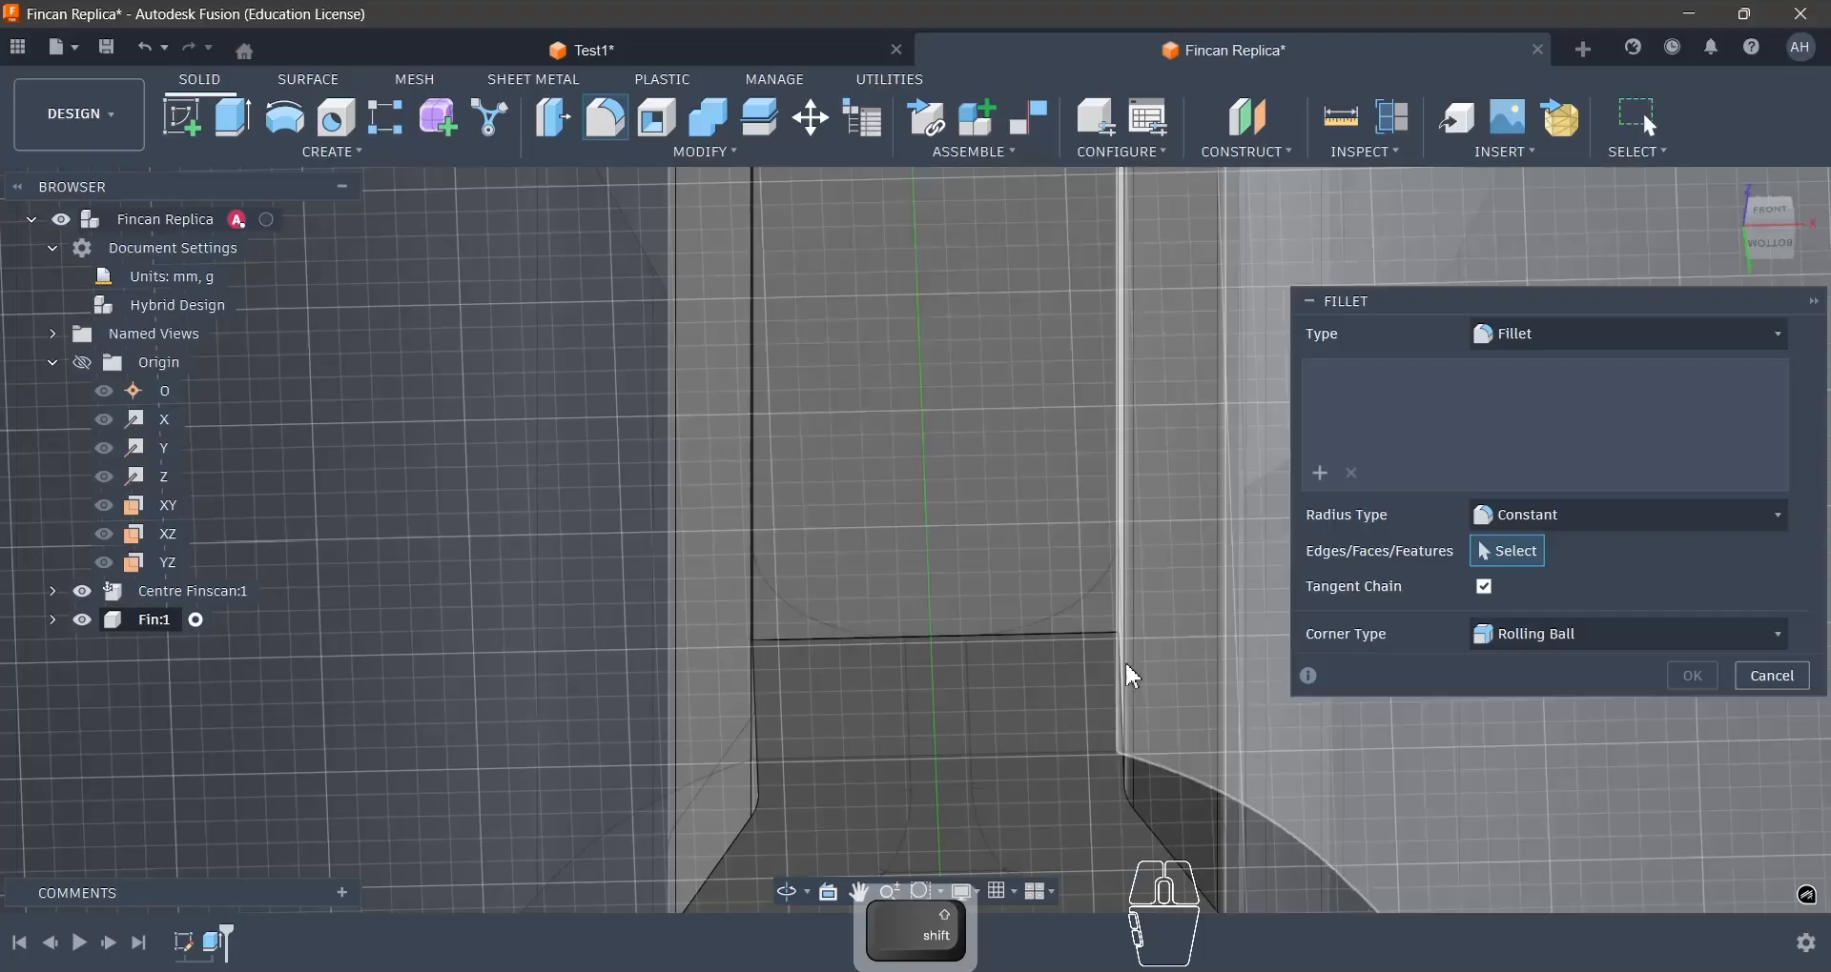
{"action": "left_click", "coordinate": [1139, 810]}
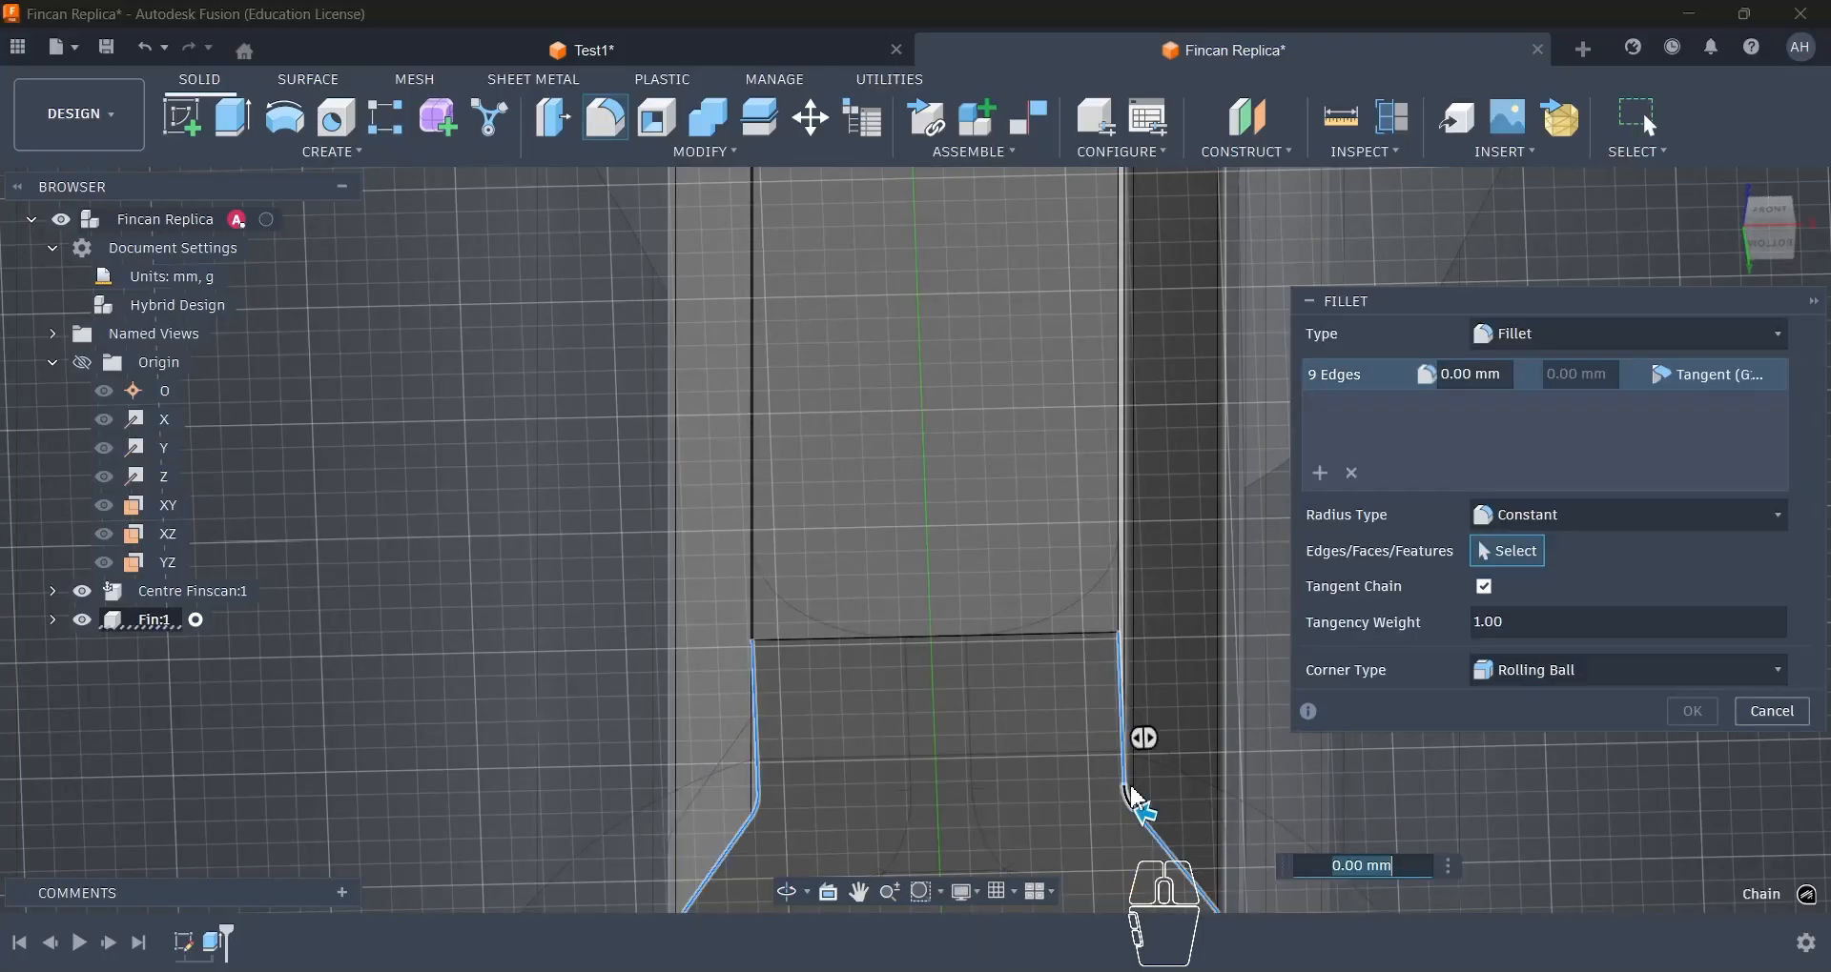
{"action": "type", "text": "5"}
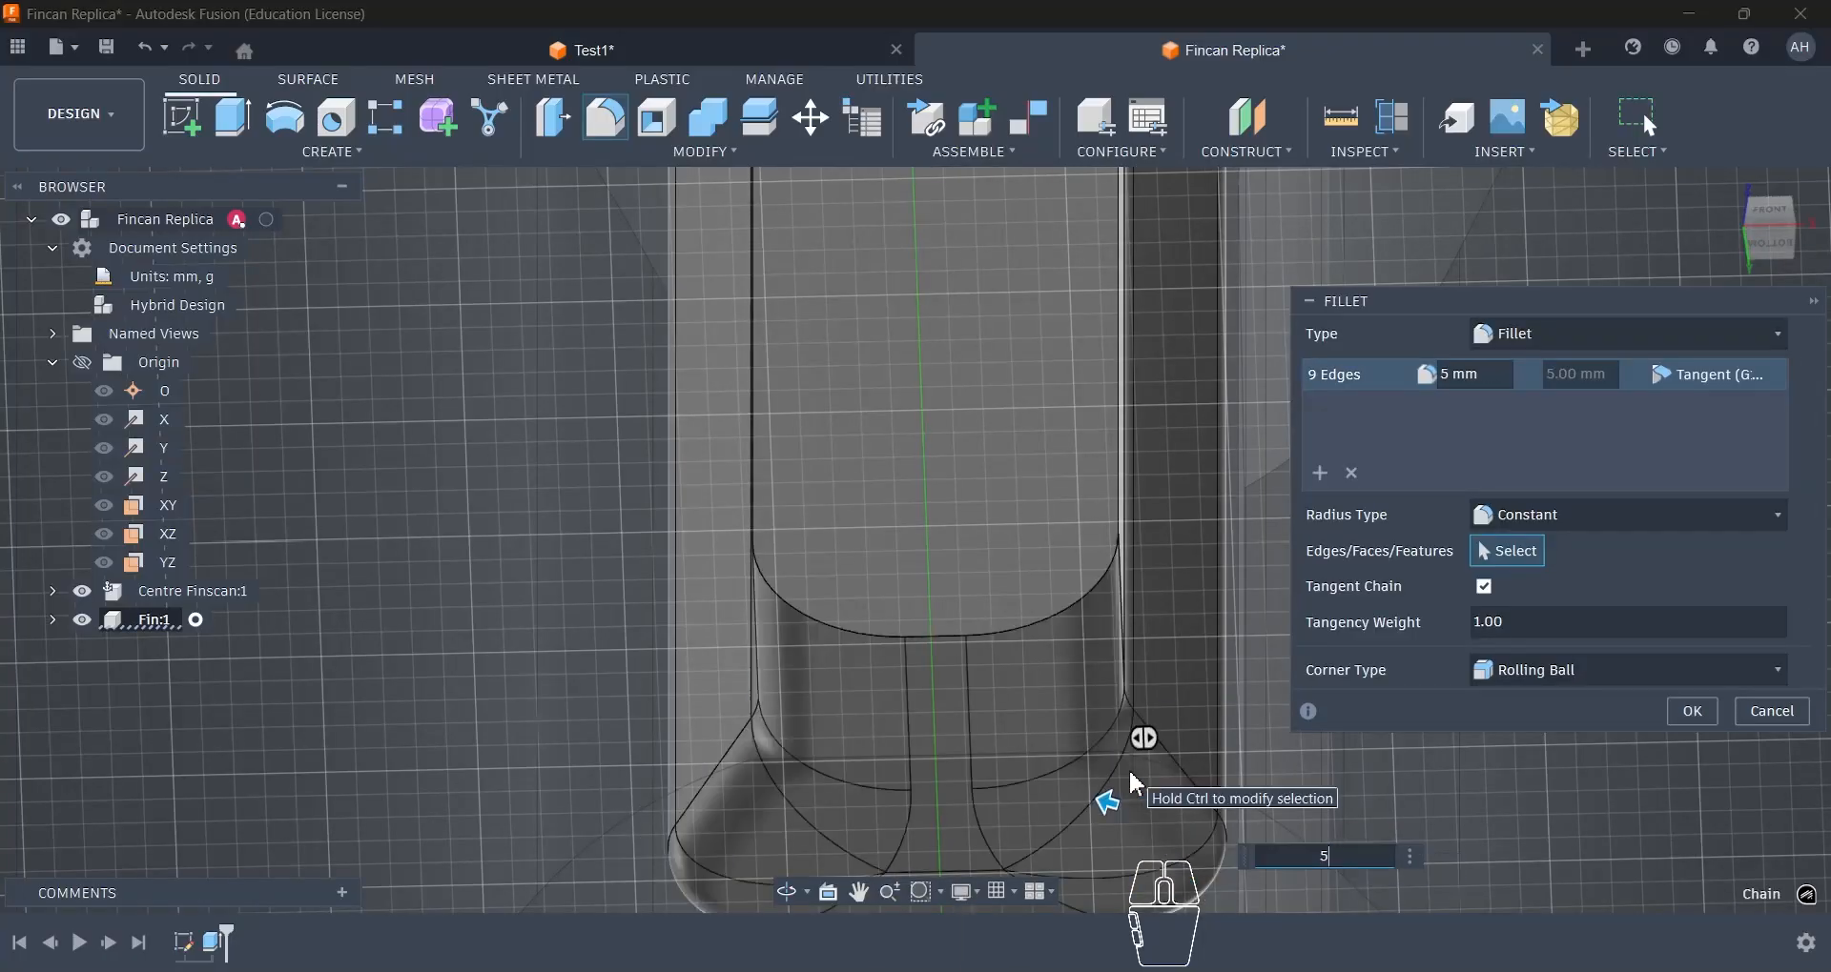
{"action": "type", "text": ".1"}
{"action": "key", "text": "BackSpace"}
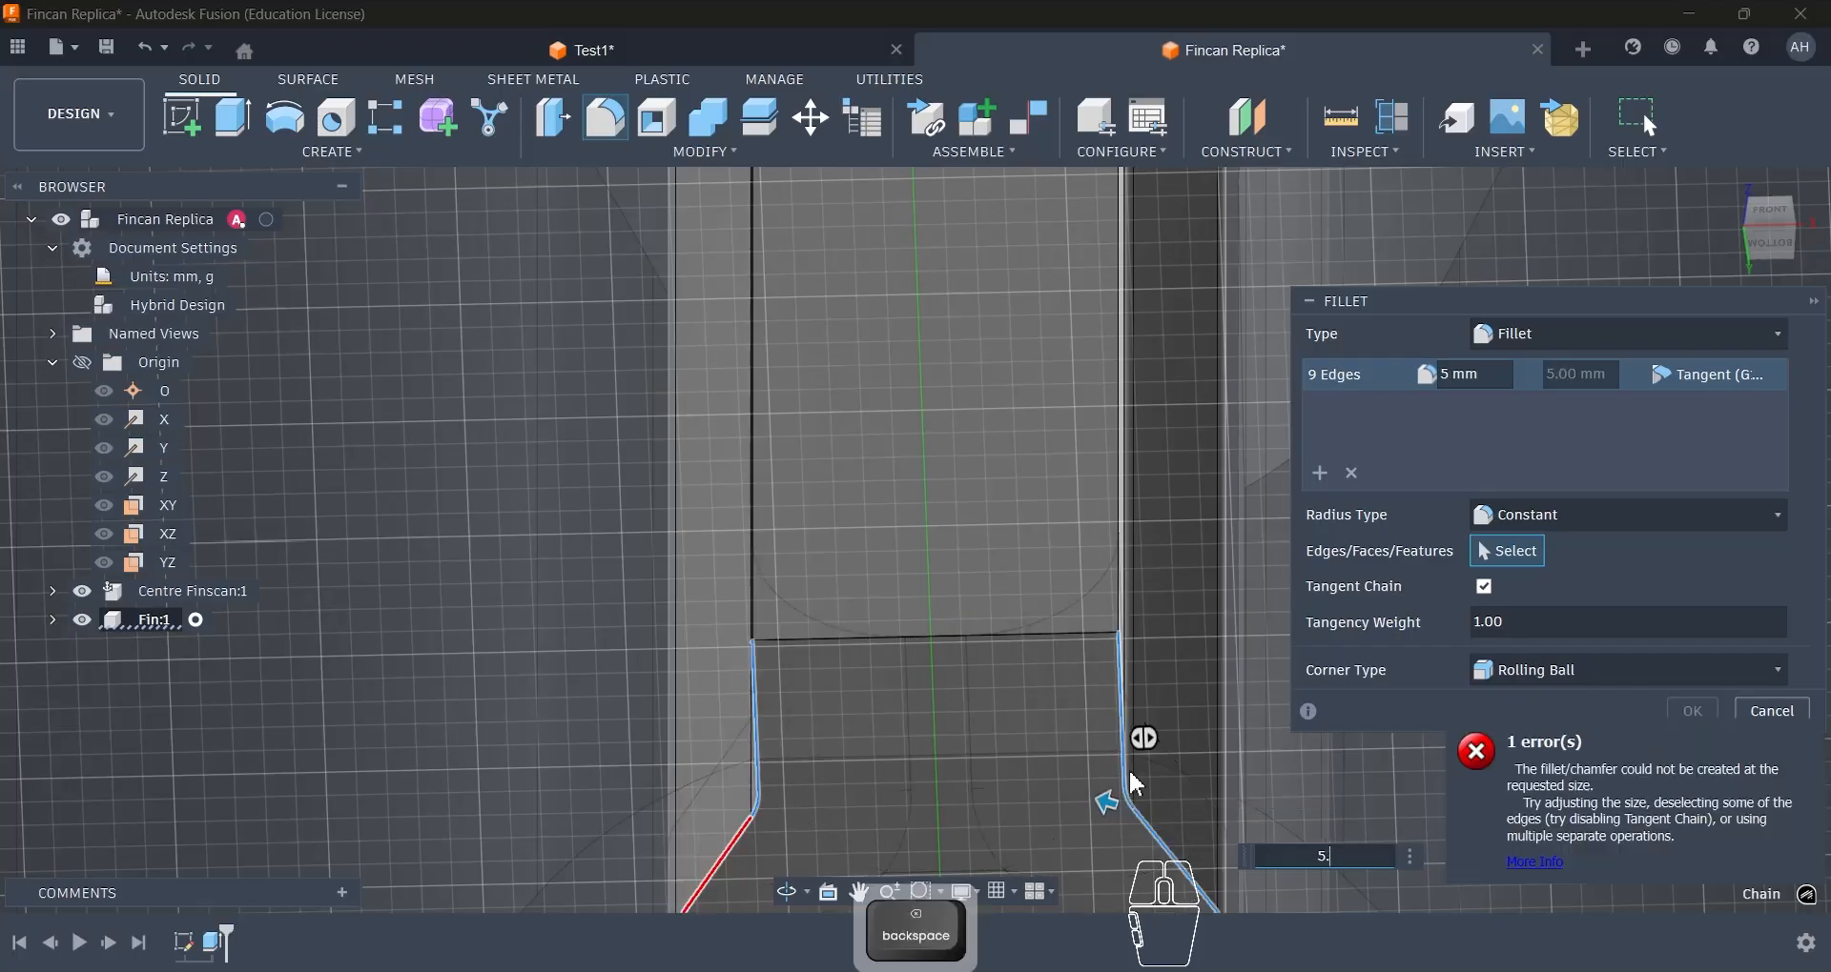
{"action": "key", "text": "Return"}
{"action": "scroll", "coordinate": [1066, 627], "scroll_direction": "down", "scroll_amount": 6}
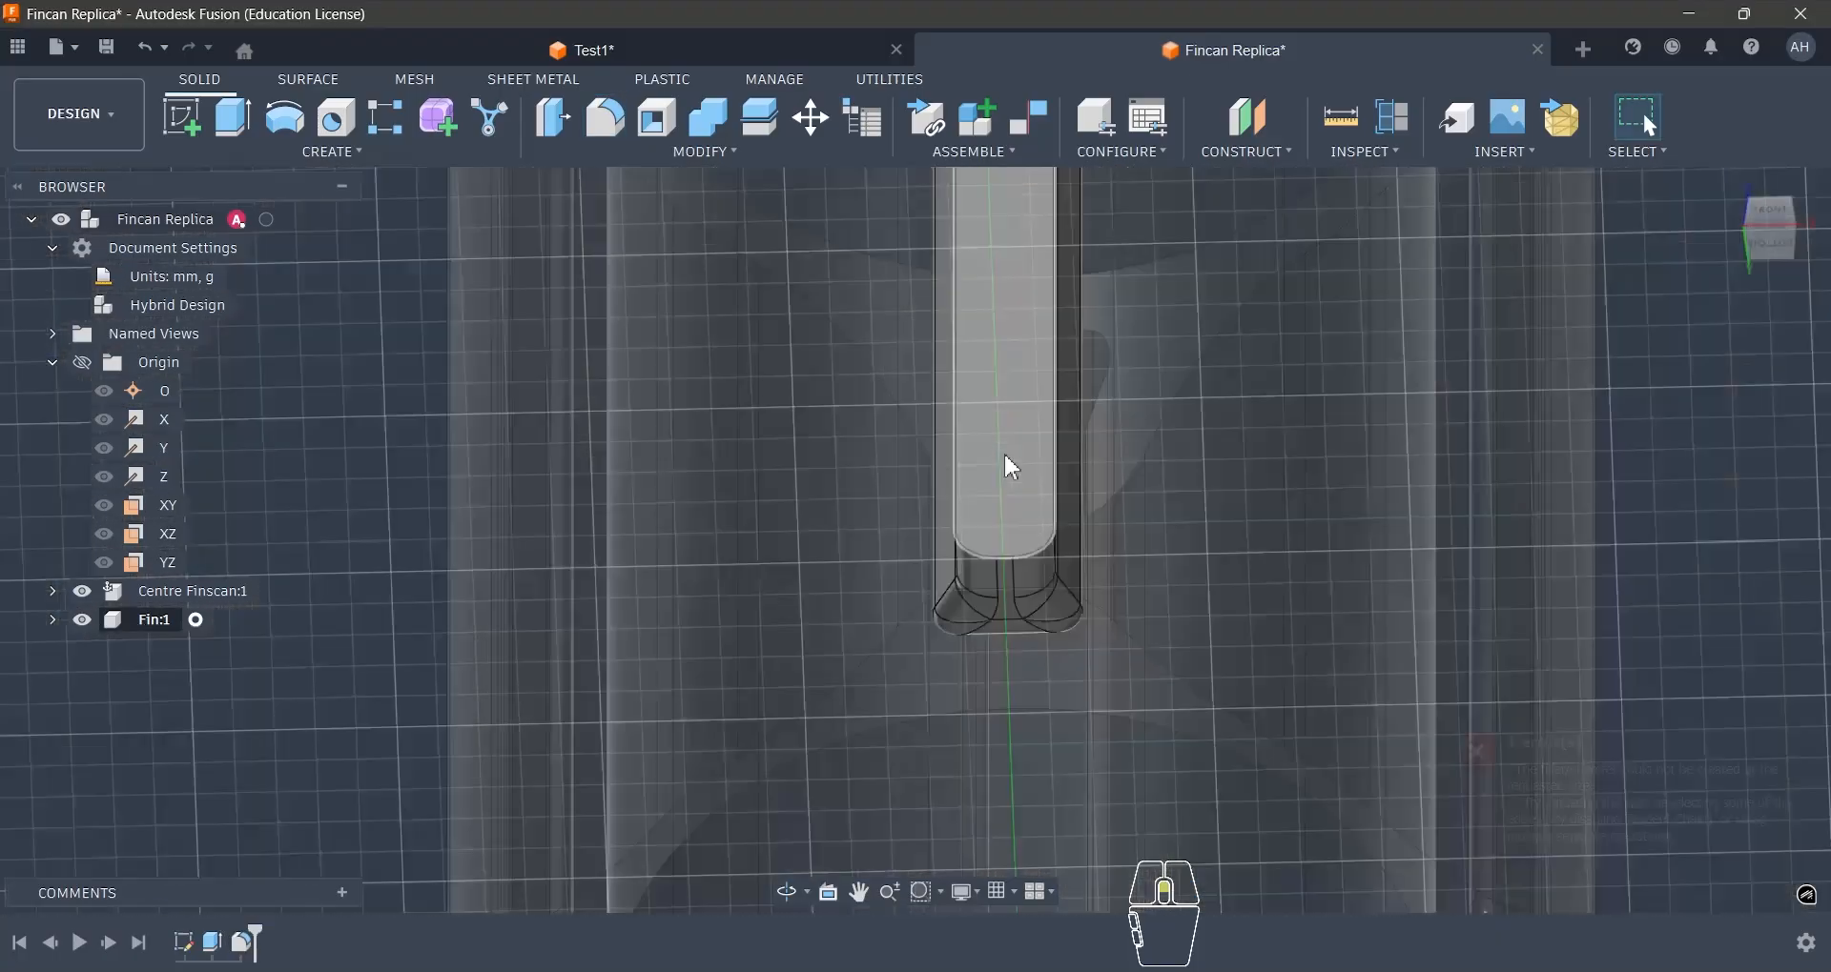
- Start a sketch on the long, flat outer face of the fin's mounting body
{"action": "middle_click_drag", "start_coordinate": [1012, 467], "coordinate": [1280, 599], "text": "shift"}
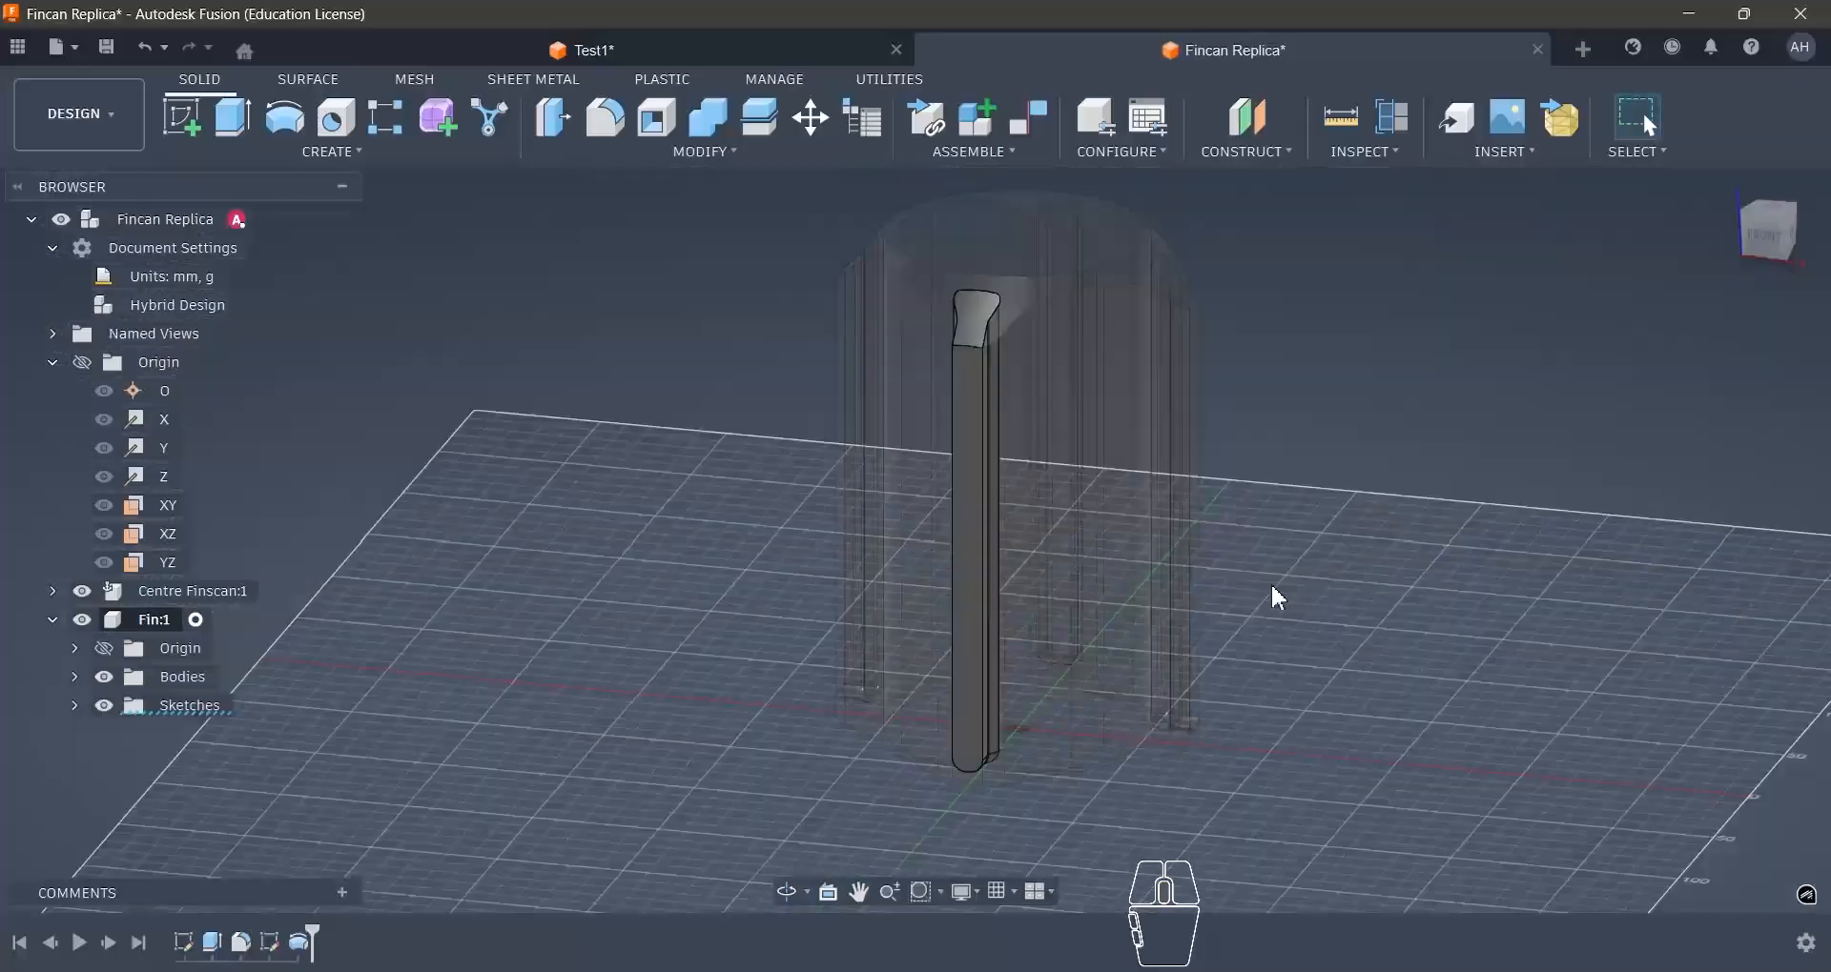
{"action": "left_click", "coordinate": [976, 551]}
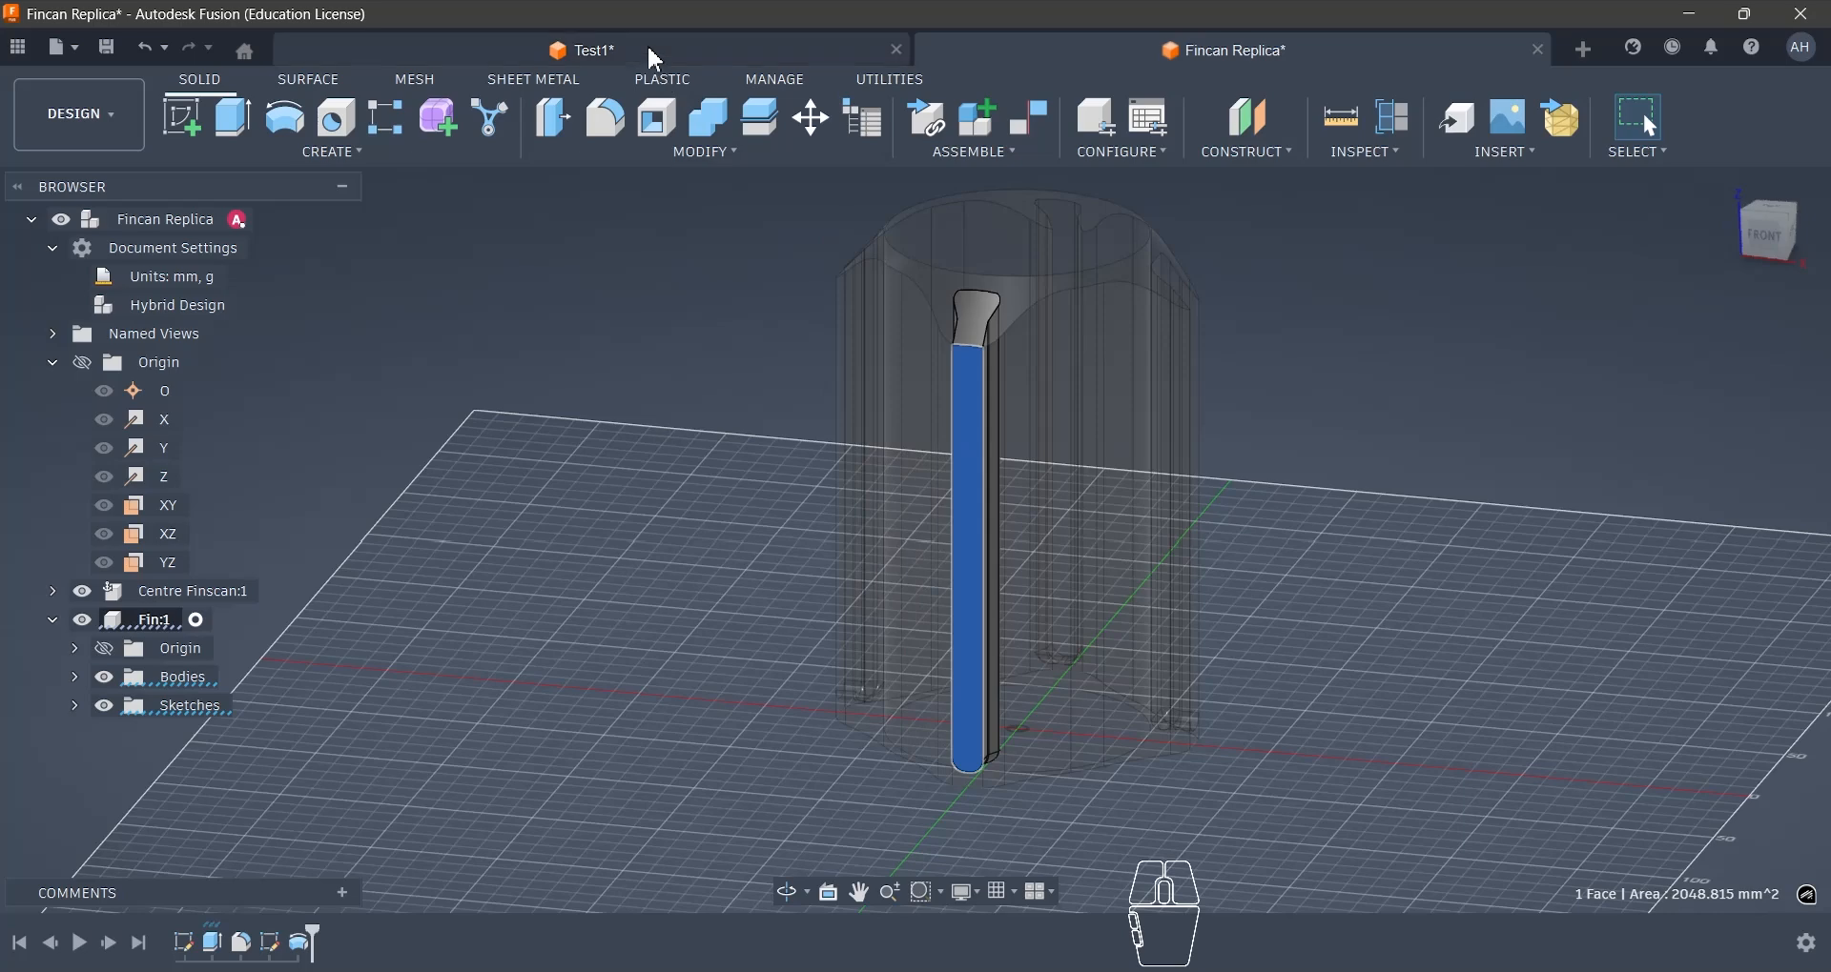
{"action": "left_click", "coordinate": [188, 133]}
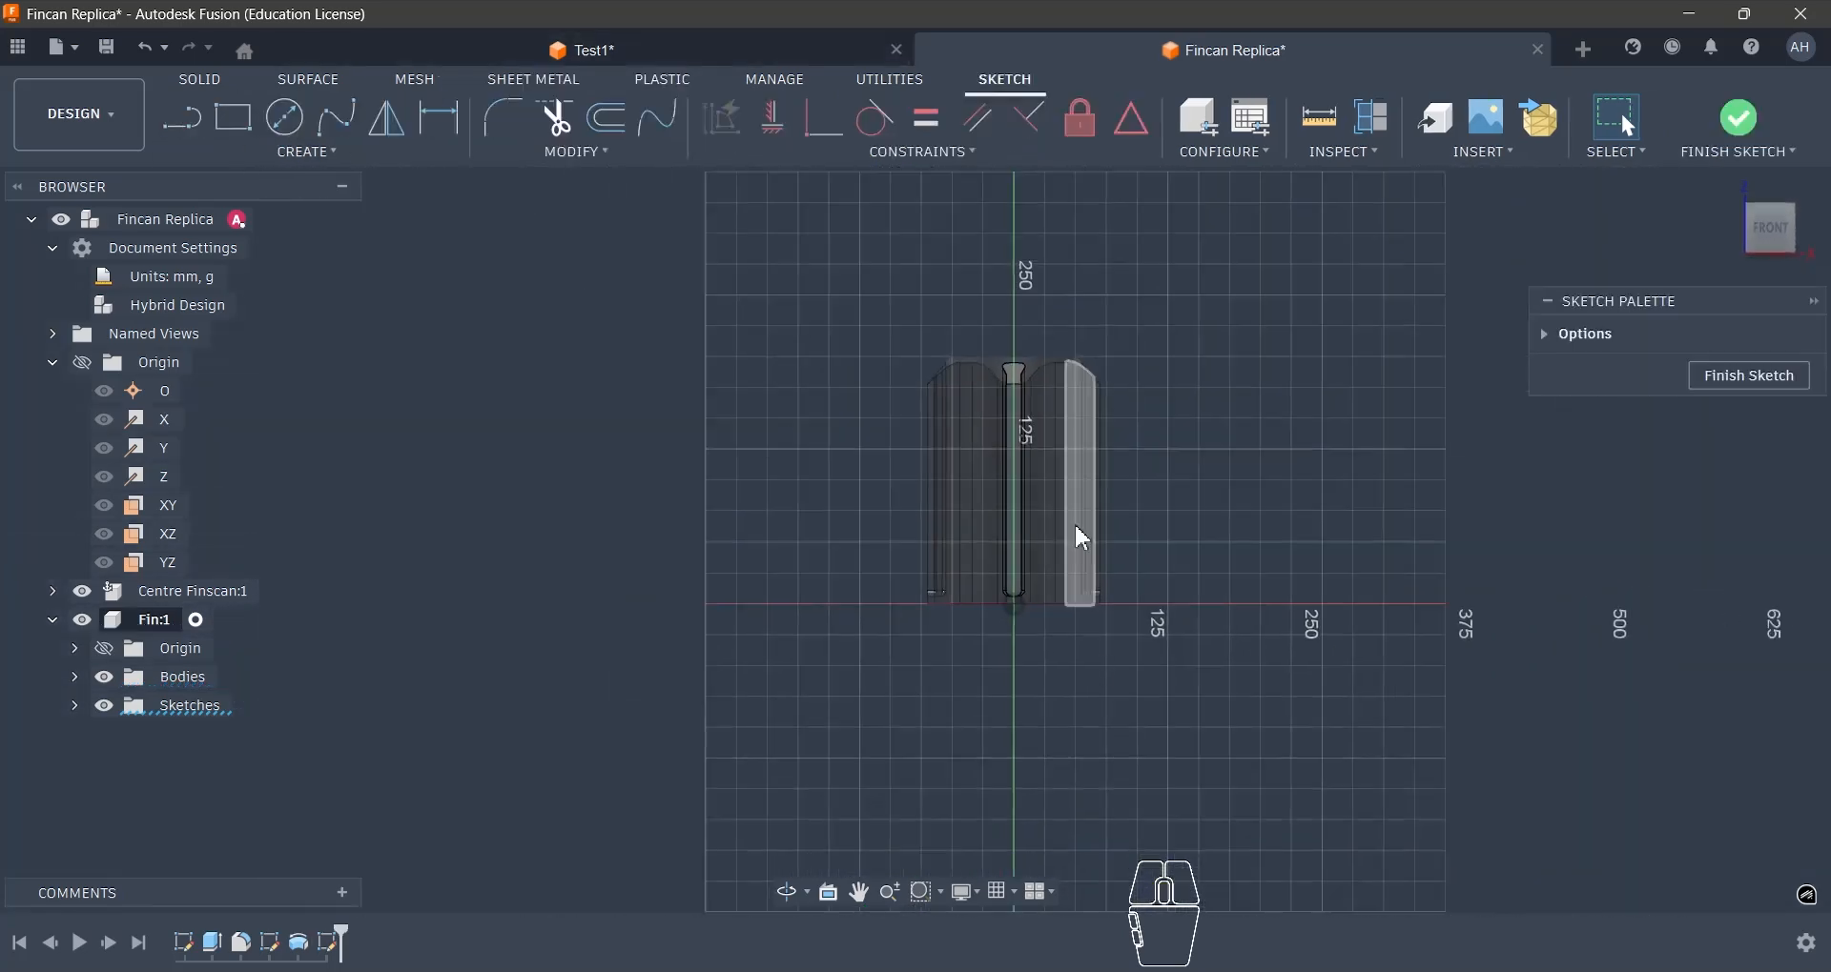
- Examine the fin's sloped leading edge and lower end in the Test1 reference design, and return to the Fincan Replica design
{"action": "left_click", "coordinate": [551, 58]}
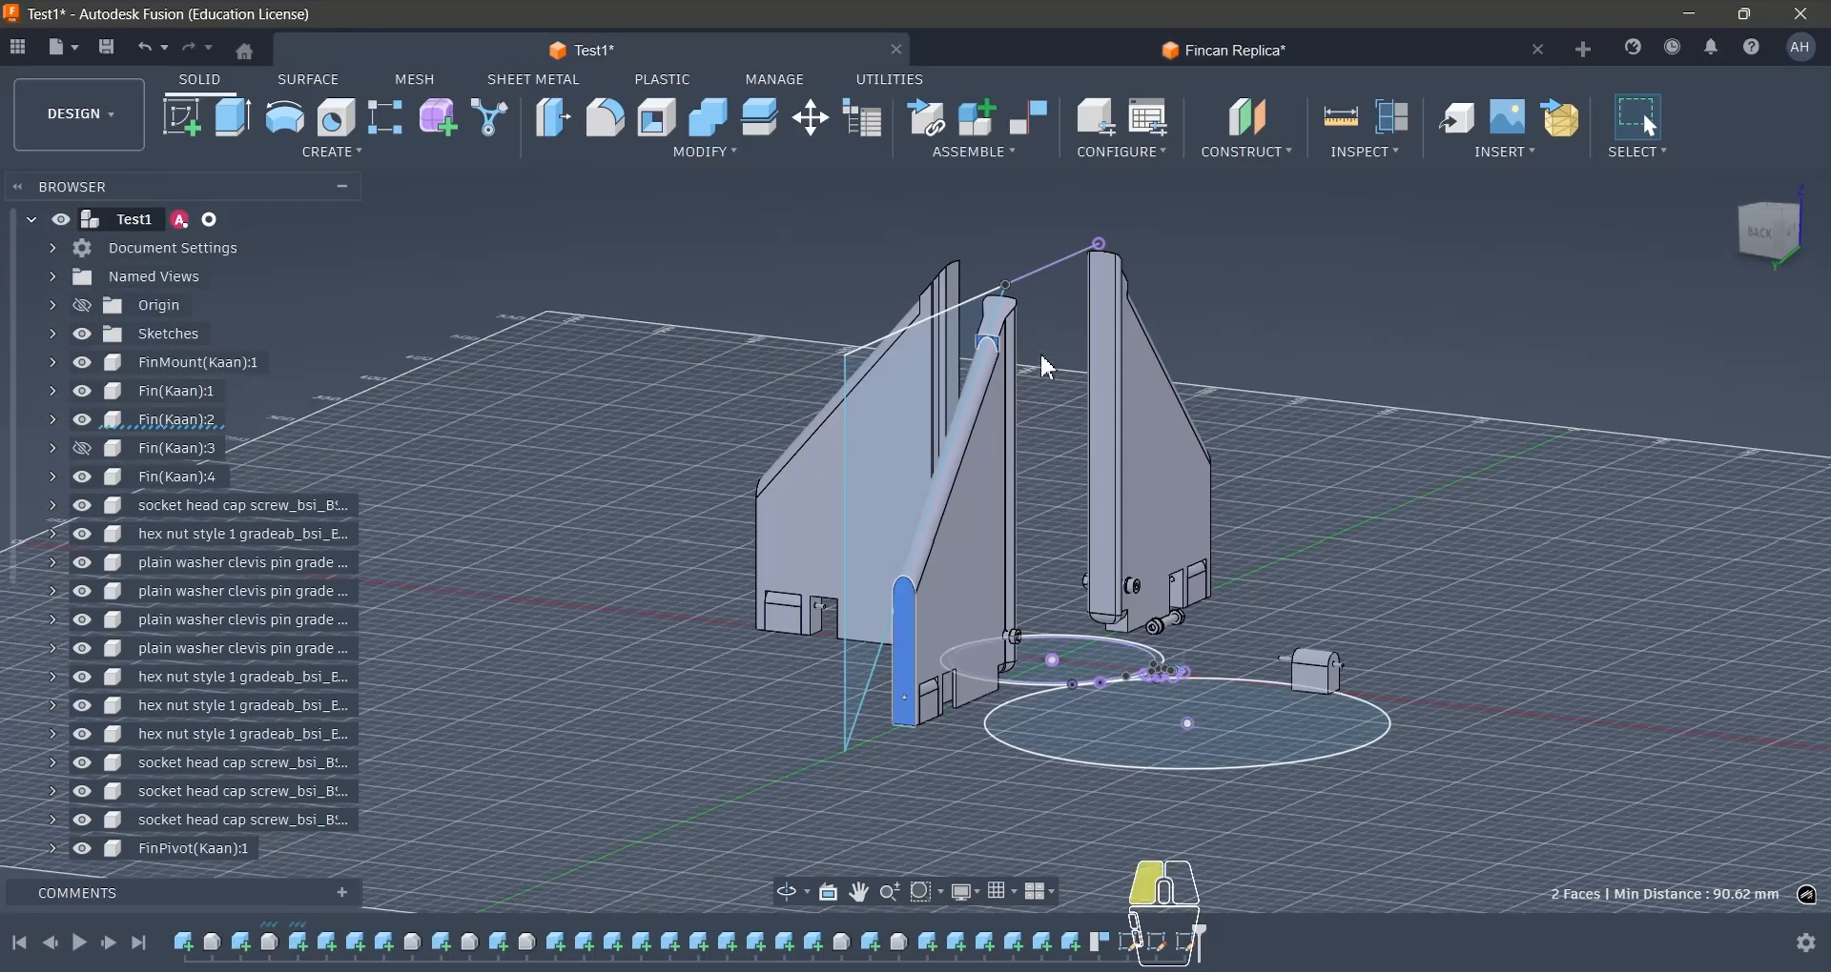
{"action": "left_click", "coordinate": [1041, 358]}
{"action": "scroll", "coordinate": [1022, 354], "scroll_direction": "up", "scroll_amount": 6}
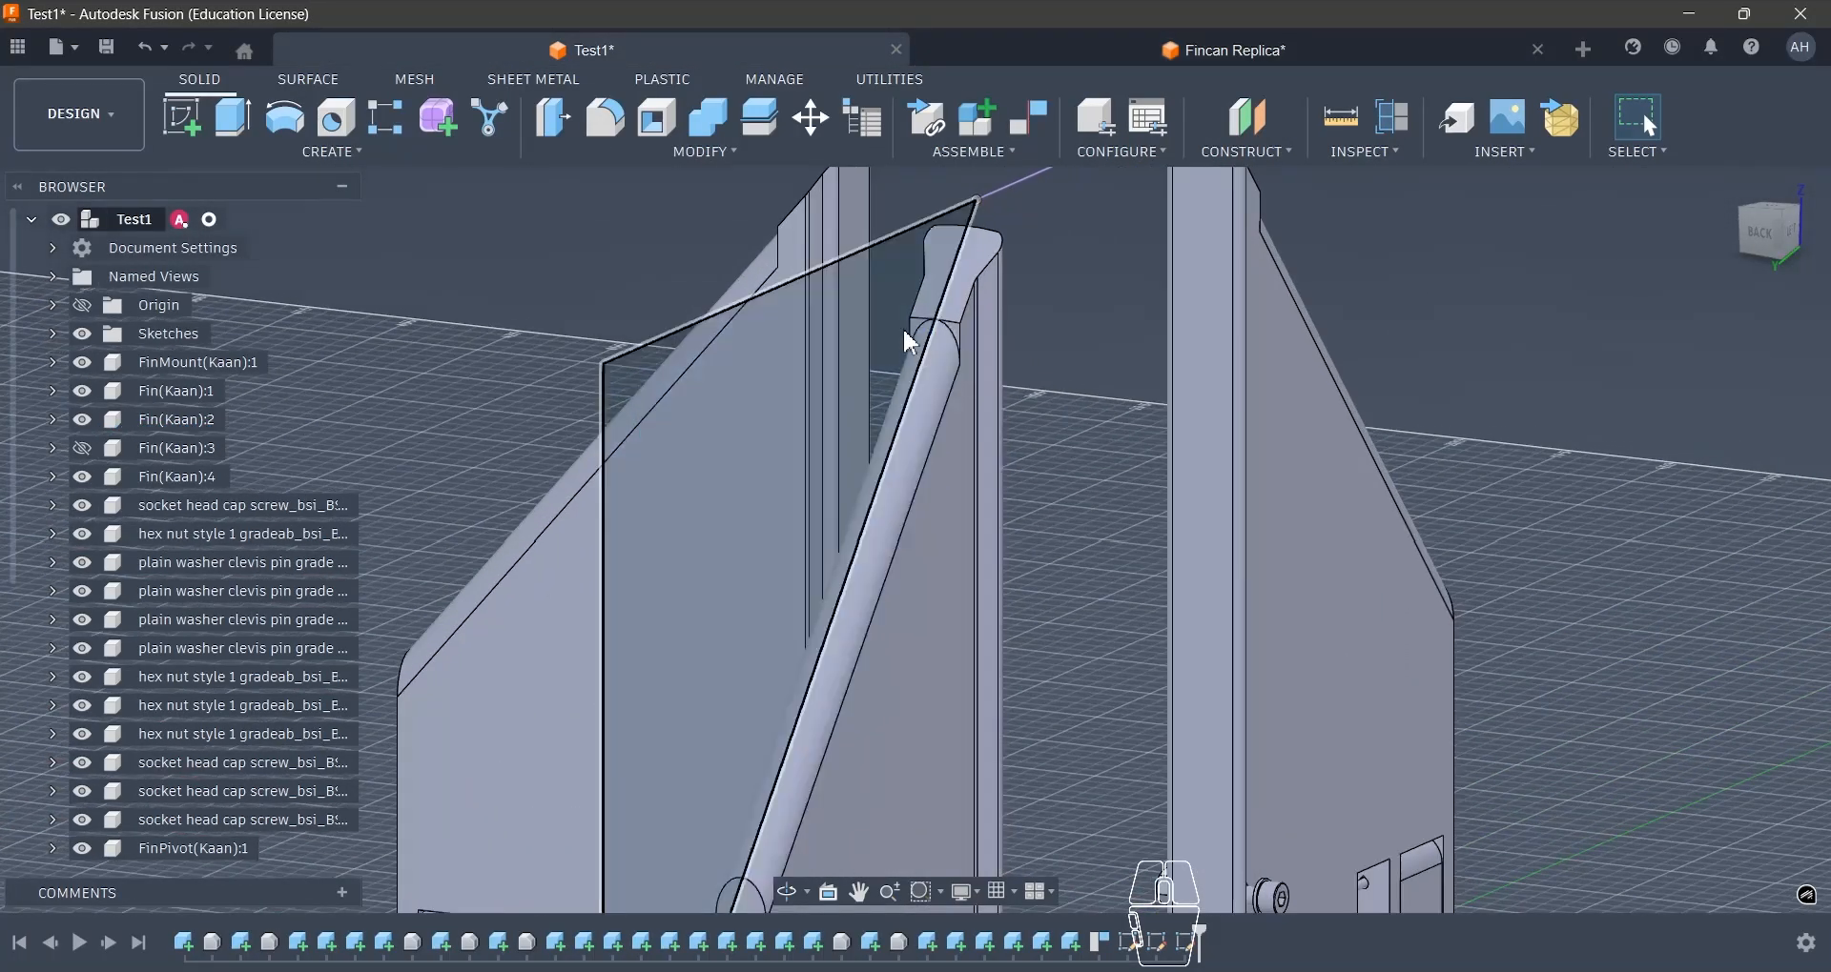
{"action": "scroll", "coordinate": [982, 395], "scroll_direction": "down", "scroll_amount": 6}
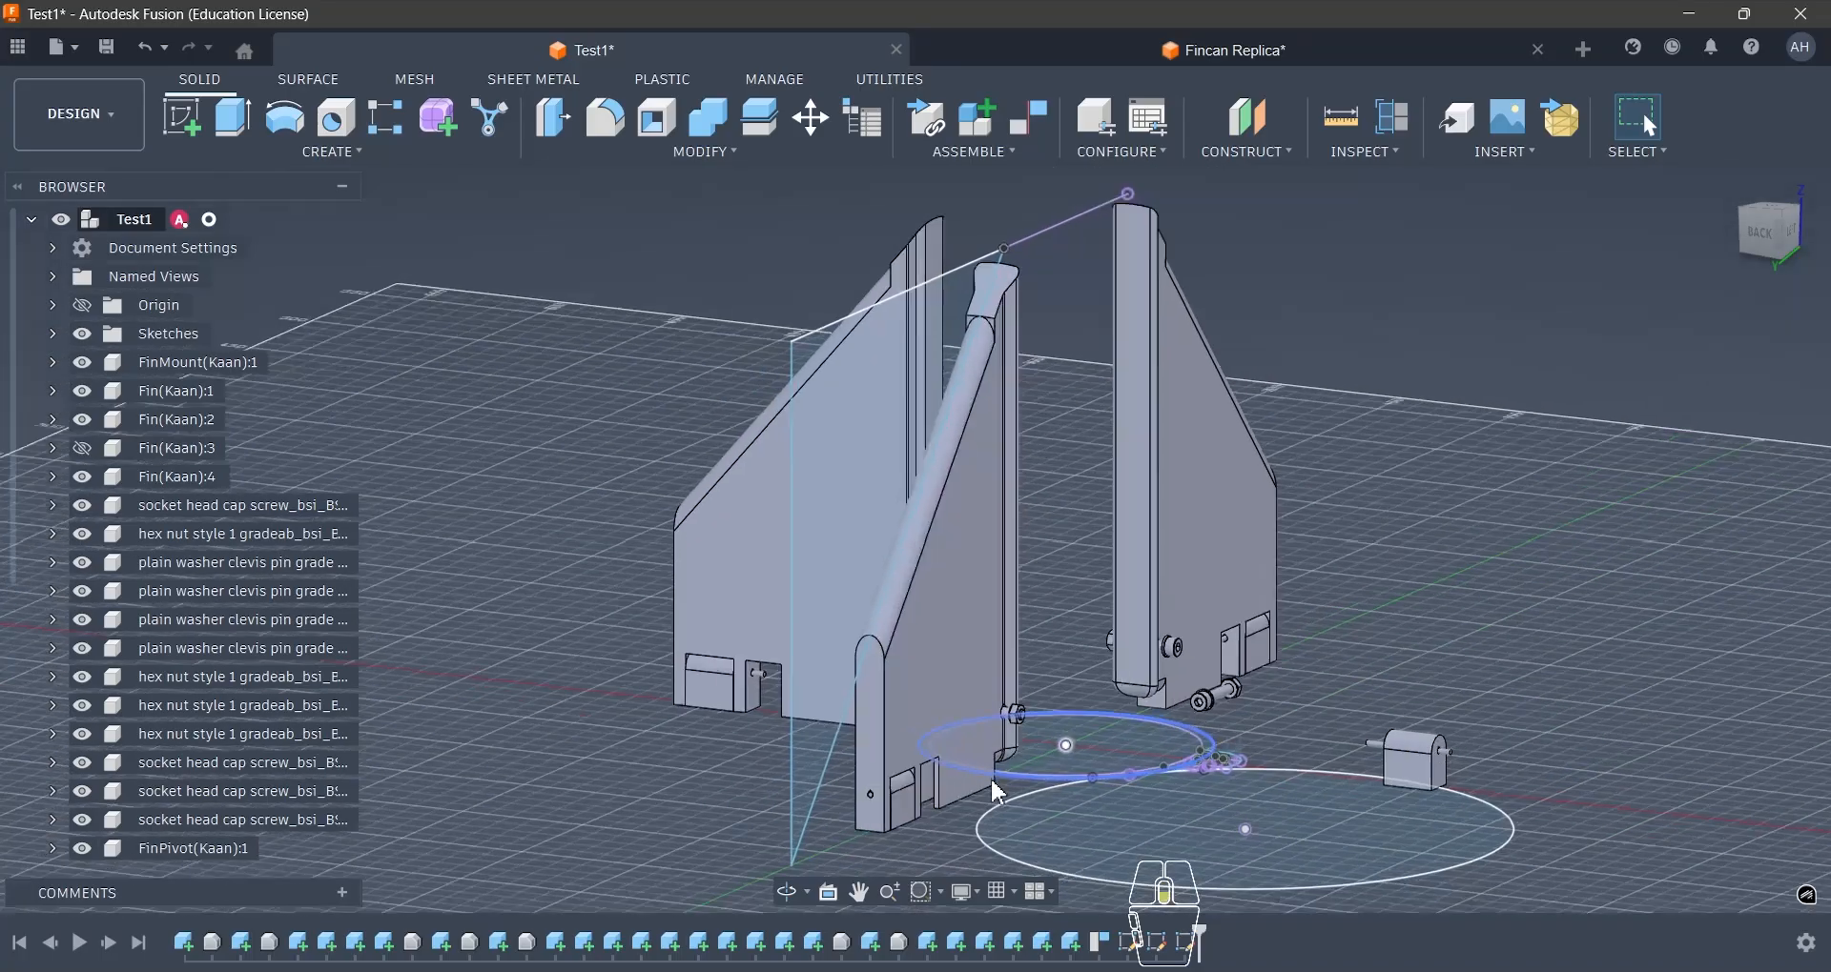
{"action": "scroll", "coordinate": [998, 792], "scroll_direction": "up", "scroll_amount": 5}
{"action": "scroll", "coordinate": [986, 785], "scroll_direction": "down", "scroll_amount": 3}
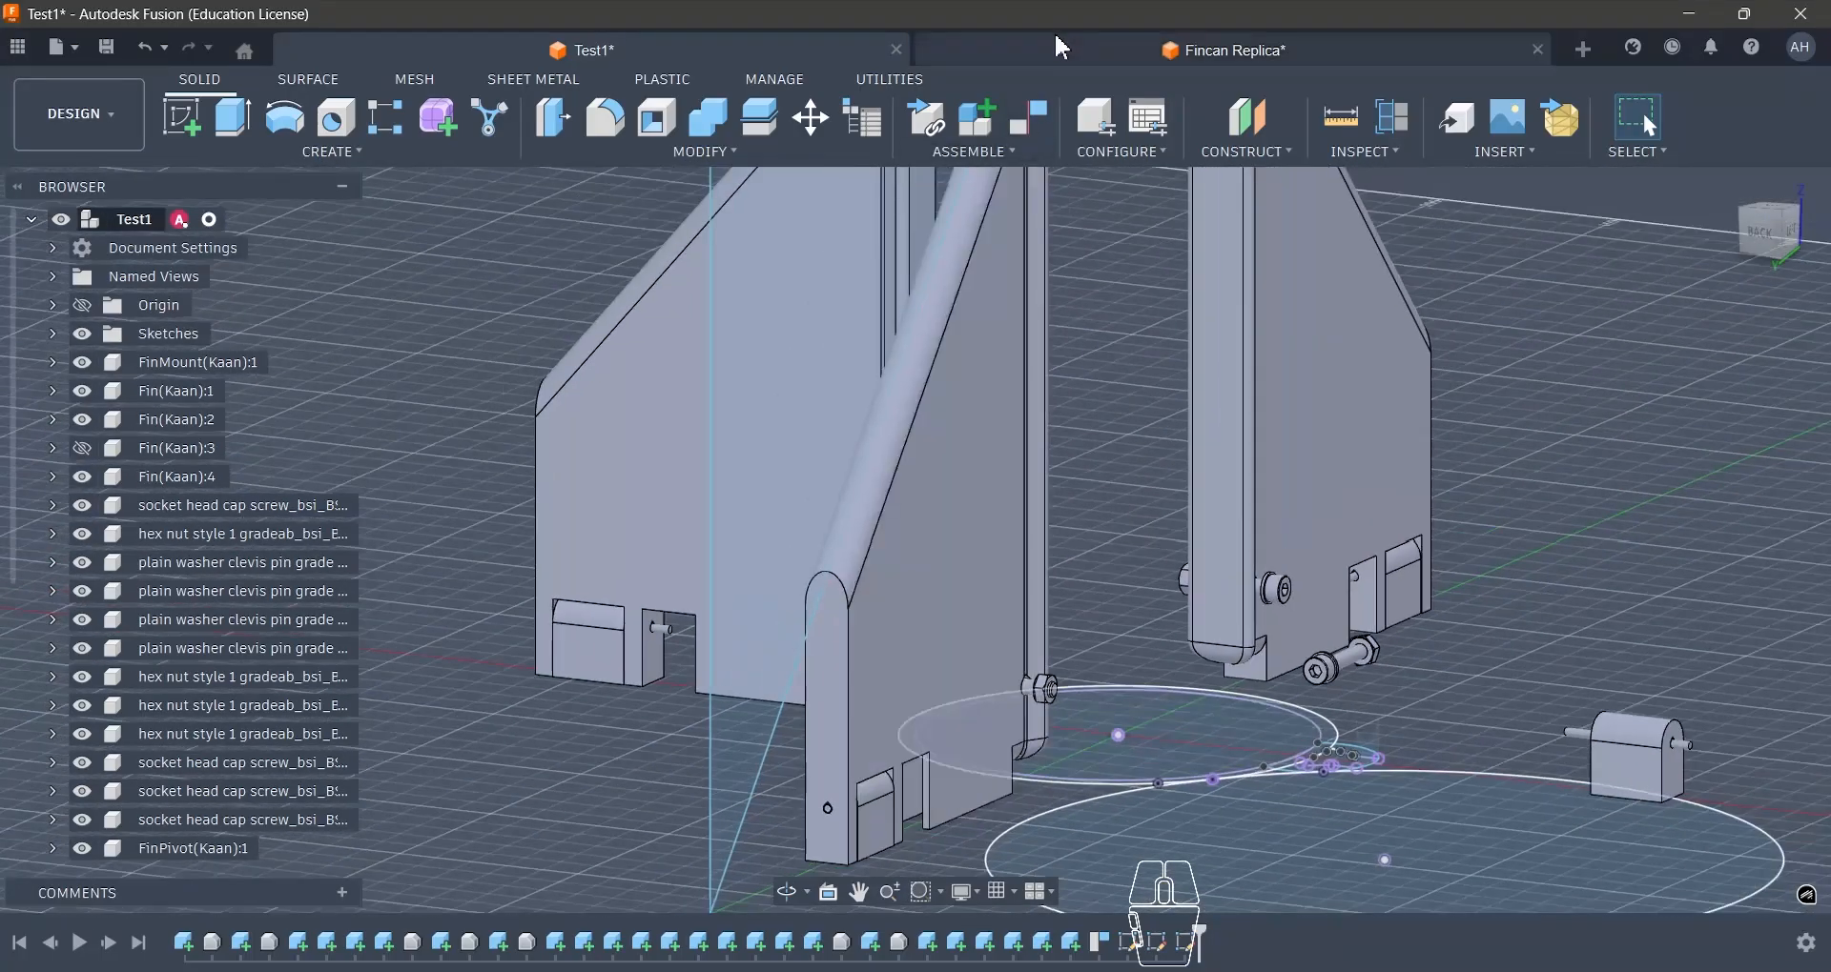
{"action": "left_click", "coordinate": [1063, 47]}
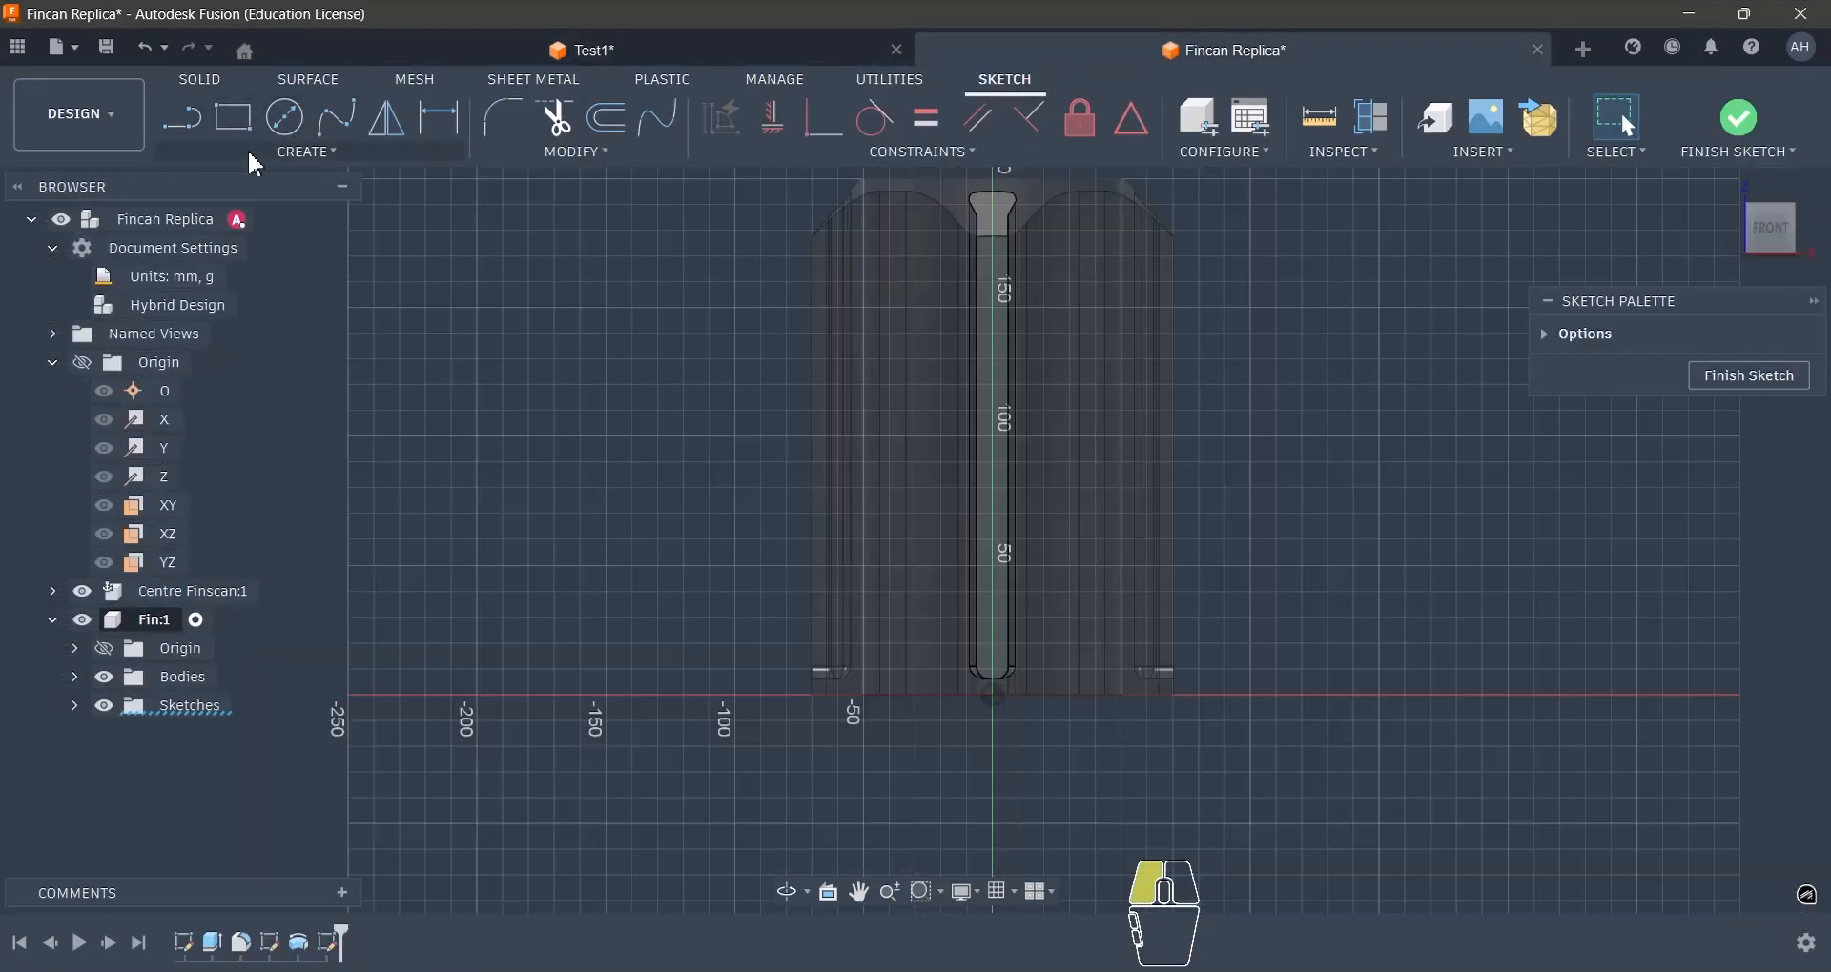
- Sketch a 12 mm horizontal midpoint line centred on the origin below the mounting body's rounded lower end
{"action": "left_click", "coordinate": [251, 157]}
{"action": "left_click", "coordinate": [246, 193]}
{"action": "scroll", "coordinate": [996, 717], "scroll_direction": "up", "scroll_amount": 3}
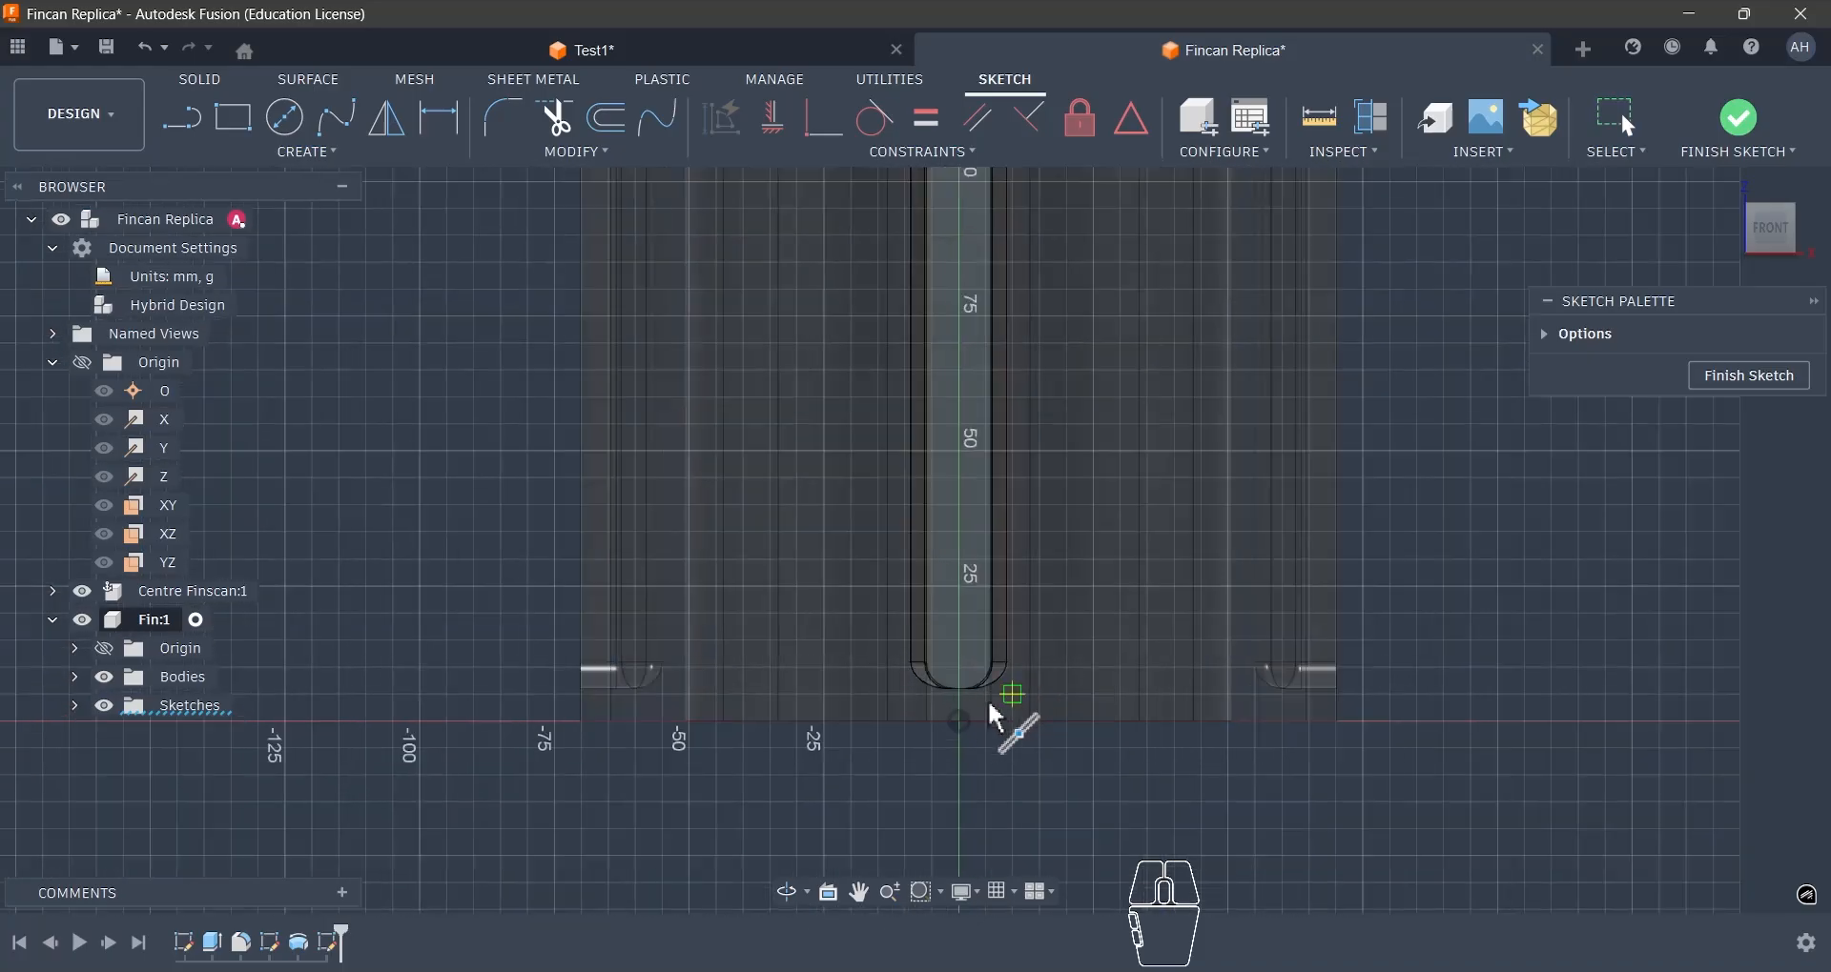
{"action": "left_click", "coordinate": [960, 725]}
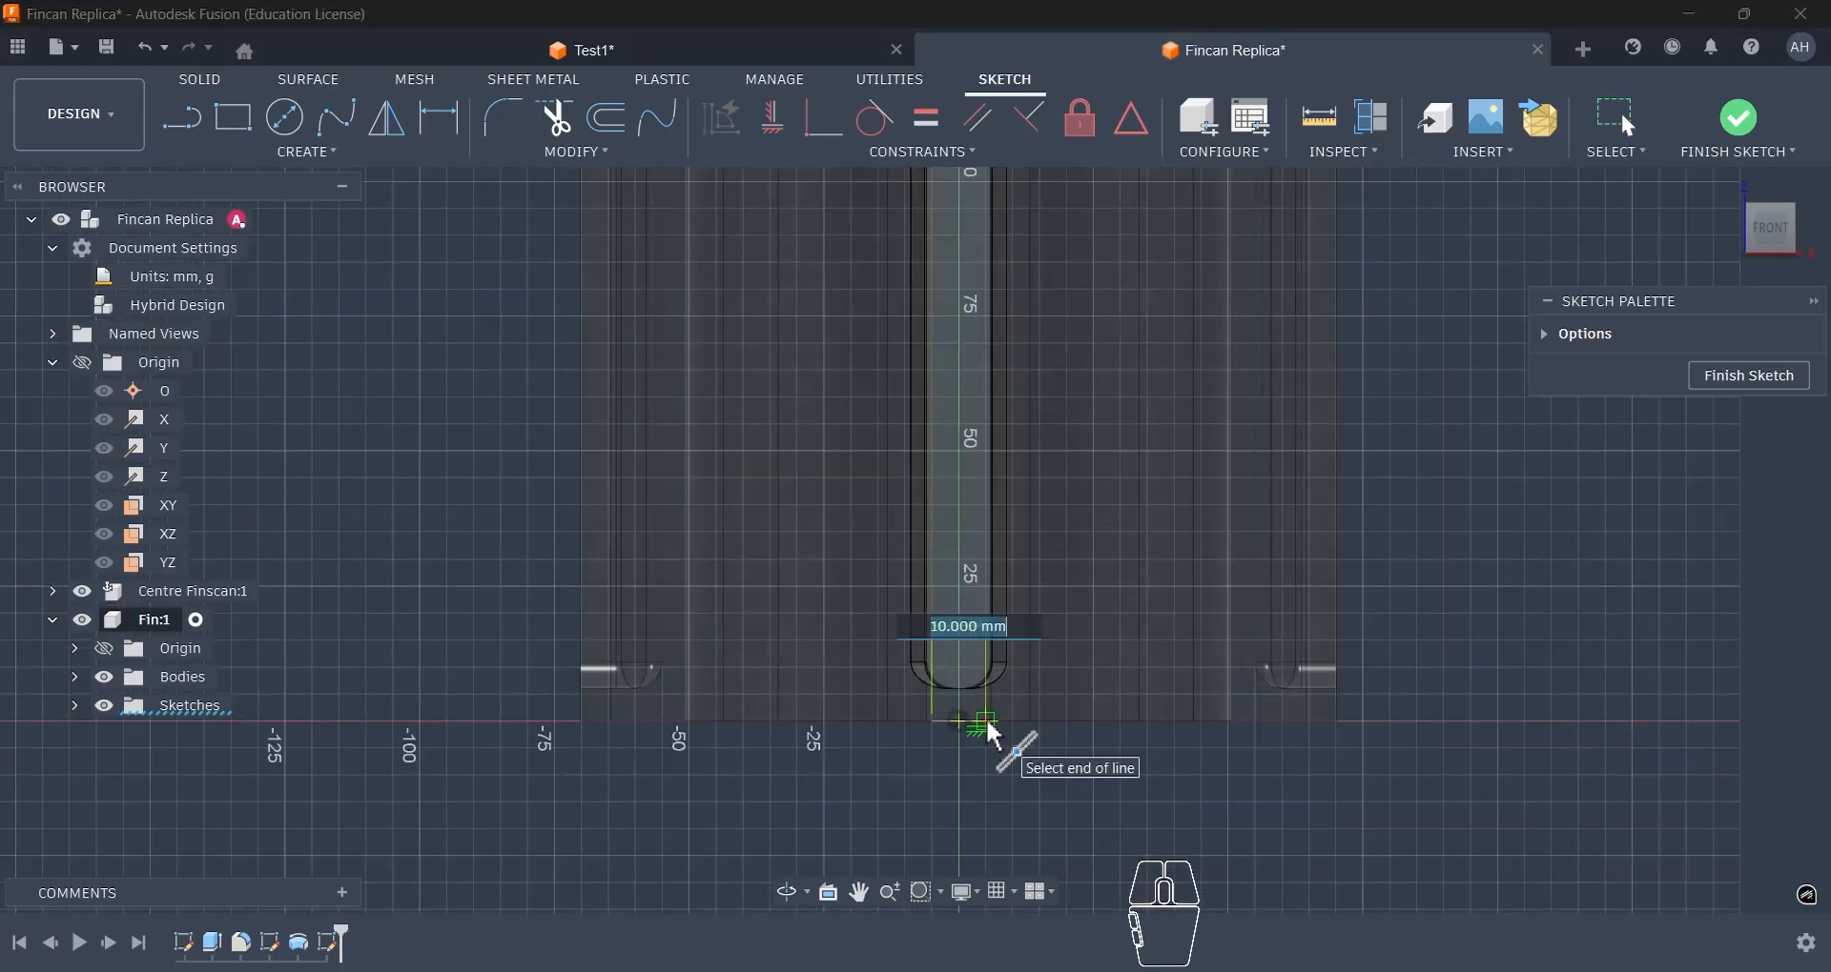
{"action": "type", "text": "12"}
{"action": "key", "text": "Return"}
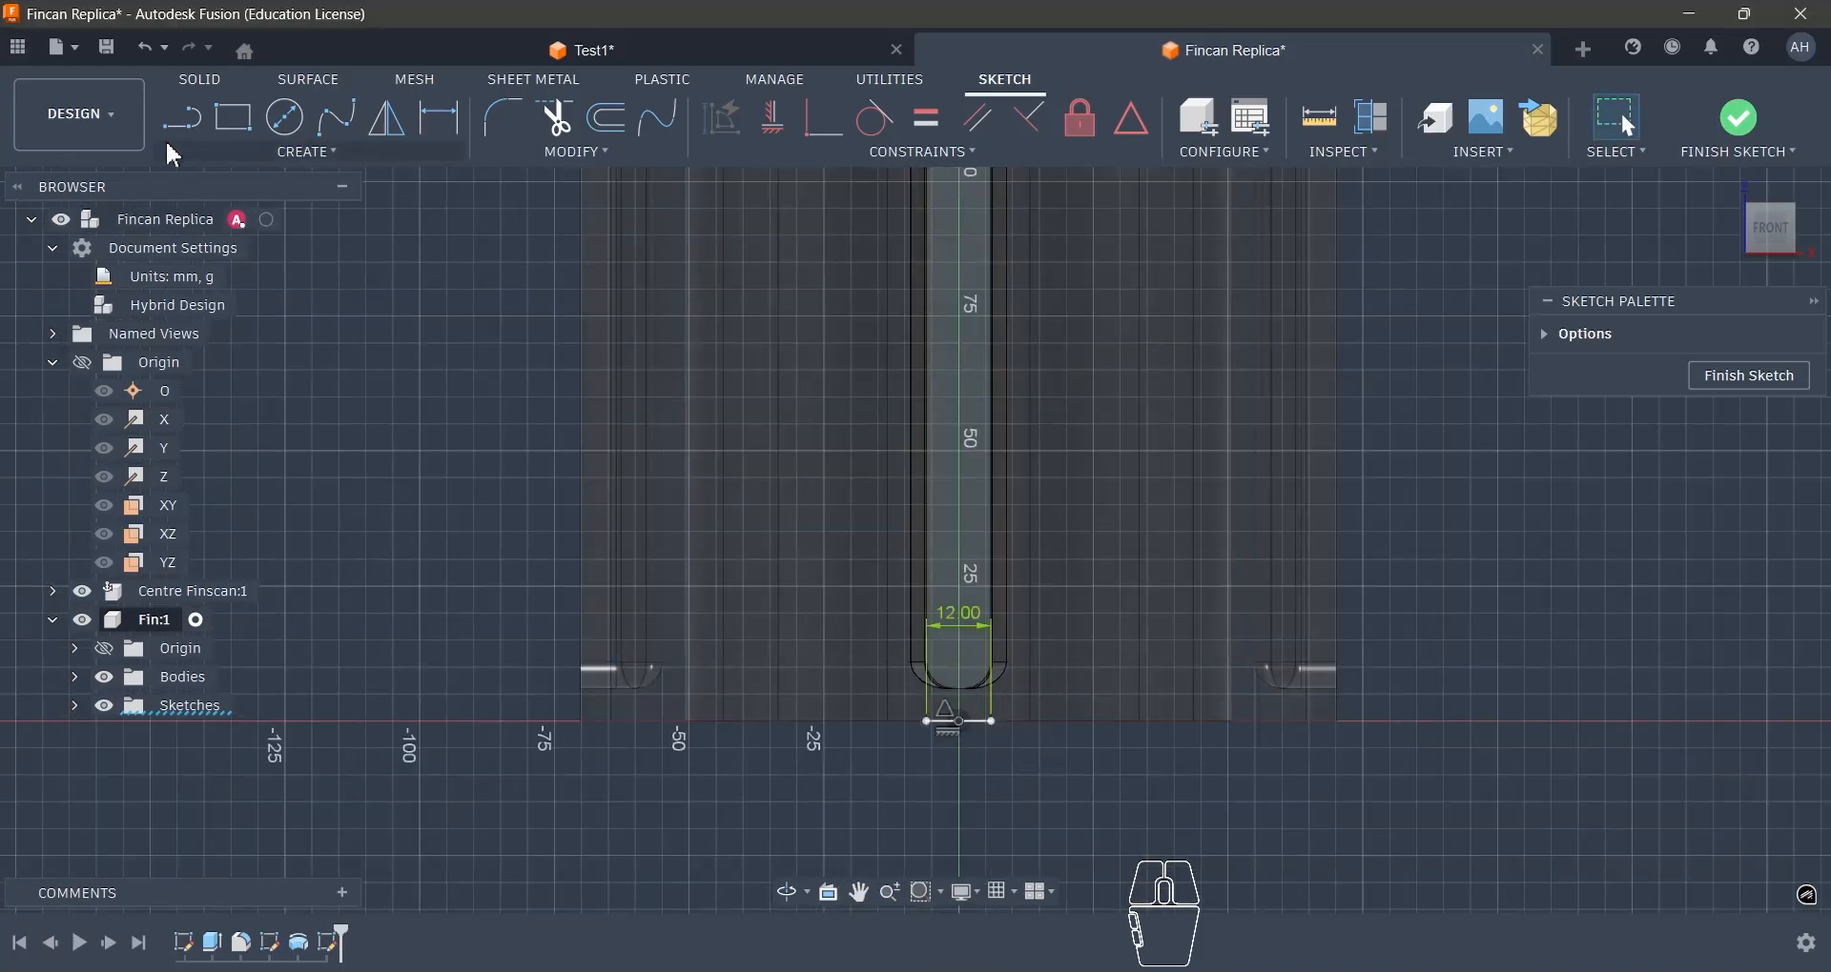
- Draw a vertical line about 170 mm long upward from the left end of the 12 mm base line
{"action": "key", "text": "l"}
{"action": "scroll", "coordinate": [961, 710], "scroll_direction": "up", "scroll_amount": 3}
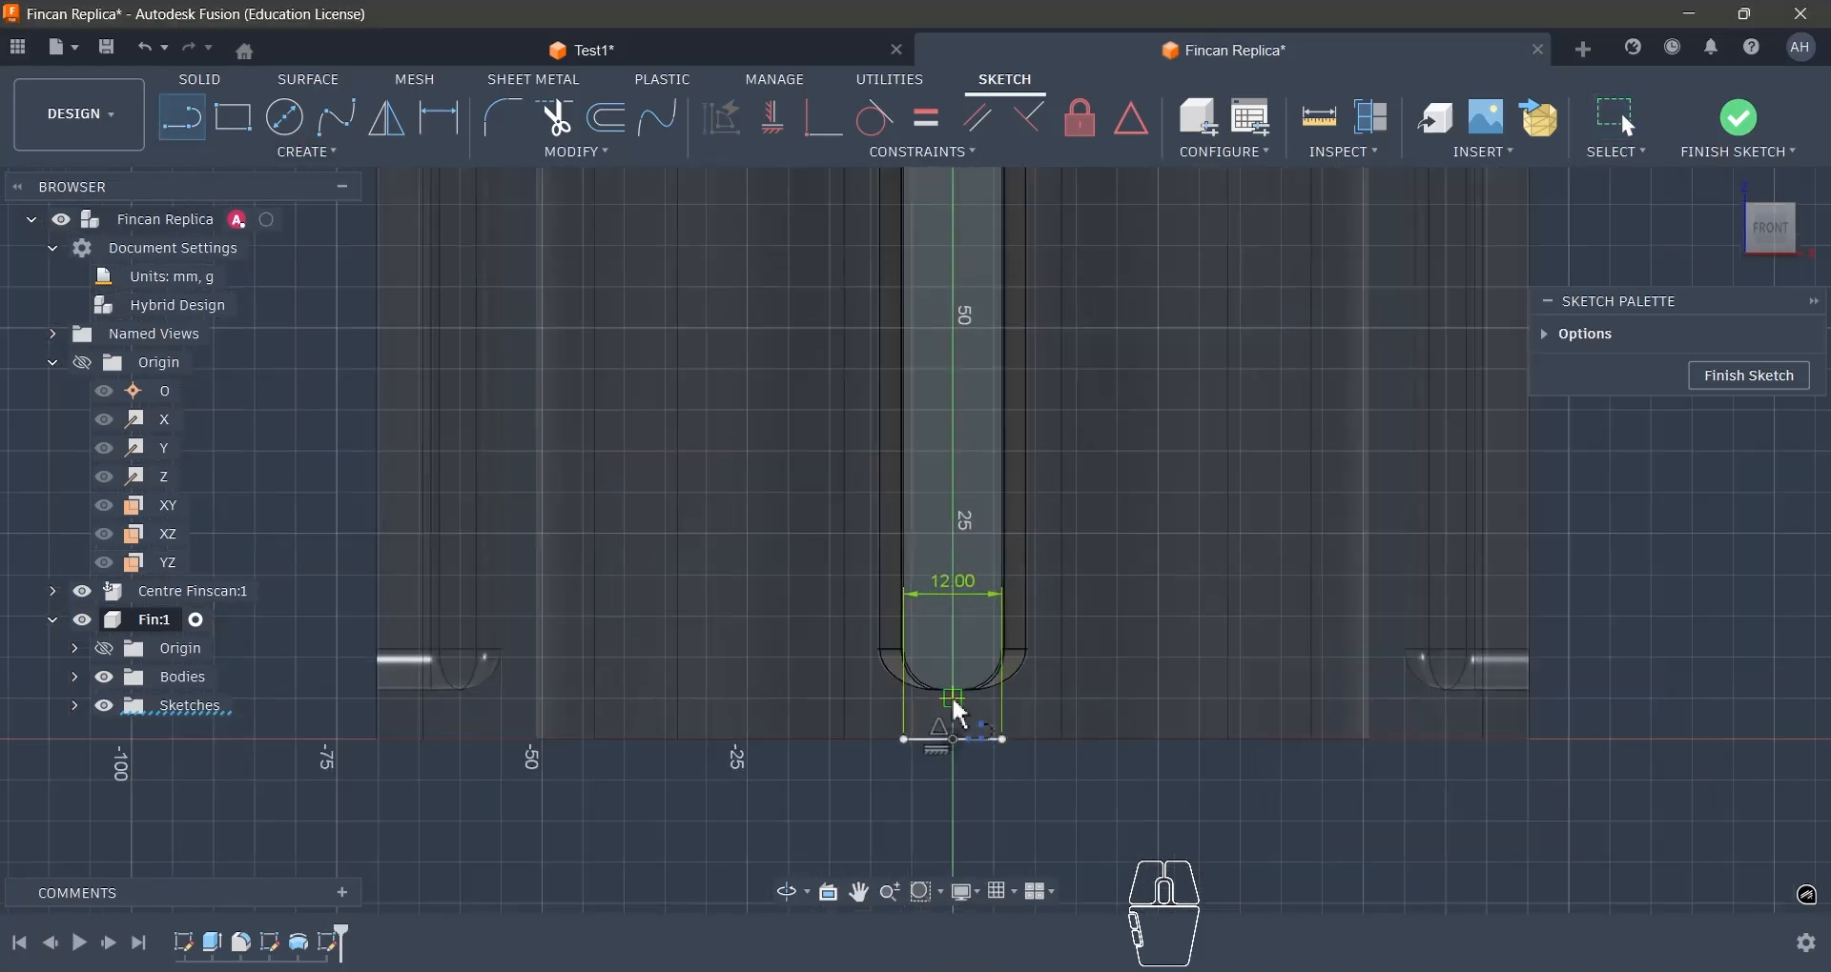
{"action": "left_click", "coordinate": [909, 746]}
{"action": "scroll", "coordinate": [961, 766], "scroll_direction": "down", "scroll_amount": 6}
{"action": "scroll", "coordinate": [946, 408], "scroll_direction": "up", "scroll_amount": 4}
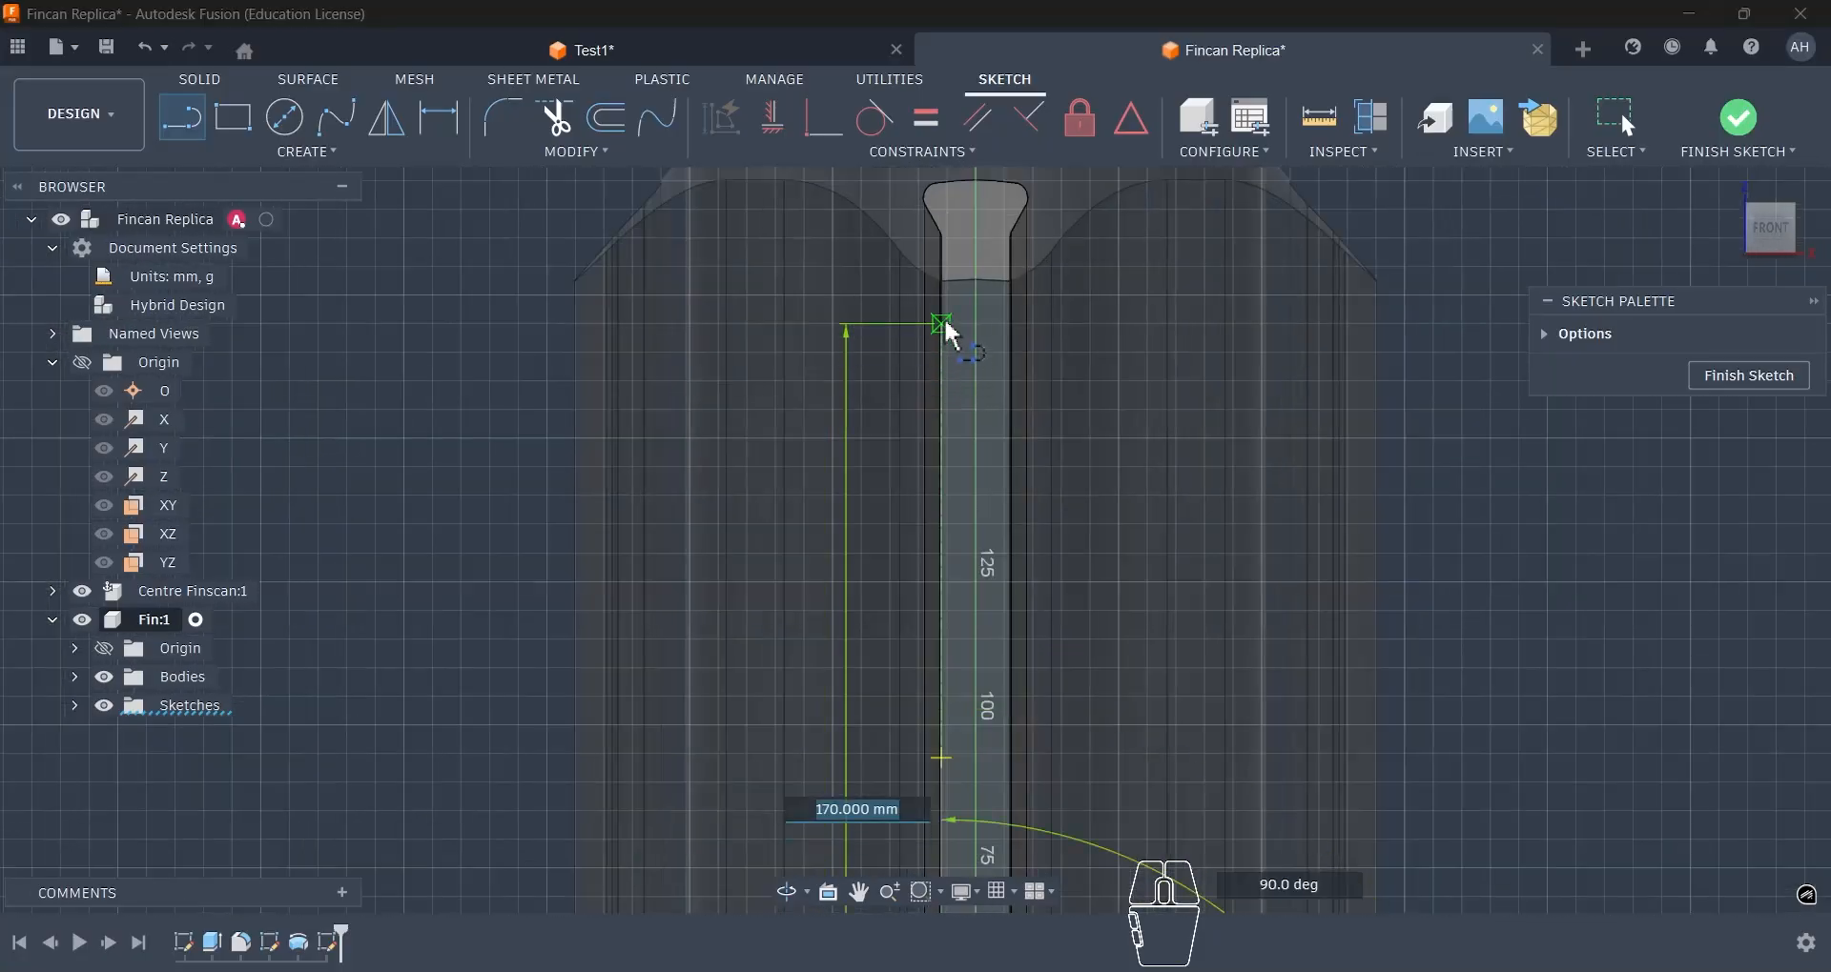
{"action": "left_click", "coordinate": [950, 327]}
- Draw a matching line from the left line's upper-end level down to the base line's right end and constrain it vertical
{"action": "scroll", "coordinate": [992, 338], "scroll_direction": "down", "scroll_amount": 5}
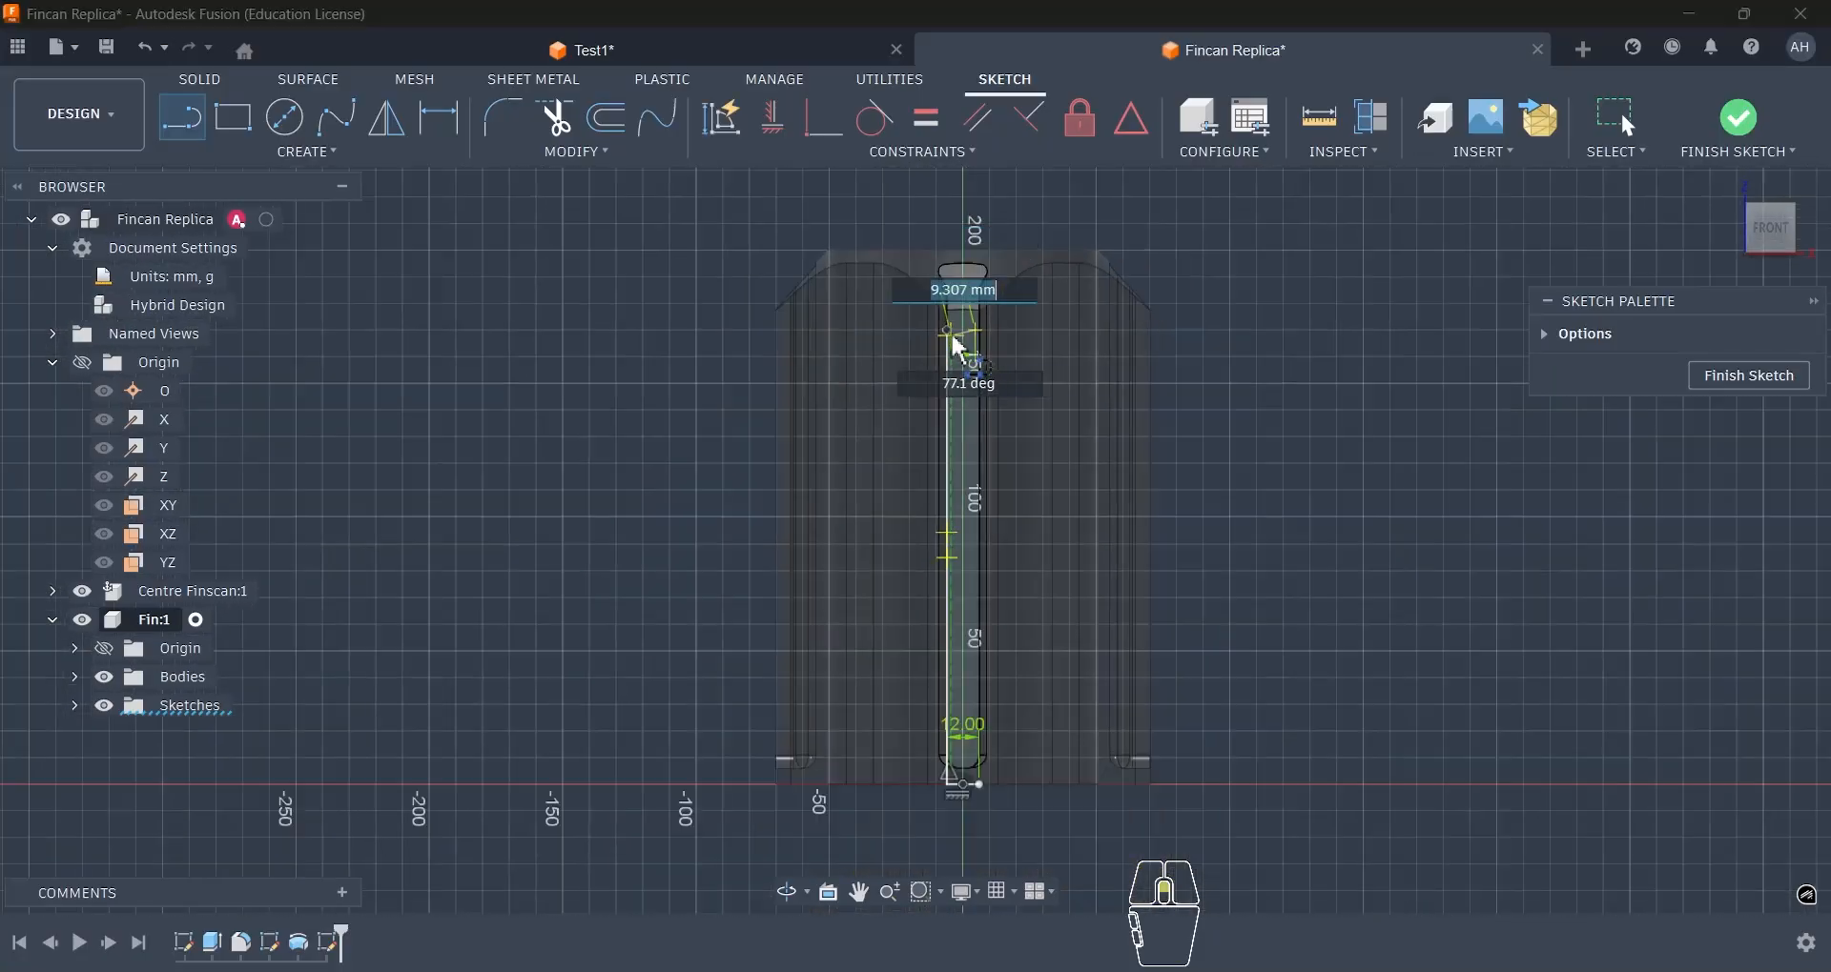
{"action": "scroll", "coordinate": [965, 588], "scroll_direction": "up", "scroll_amount": 4}
{"action": "left_click", "coordinate": [977, 682]}
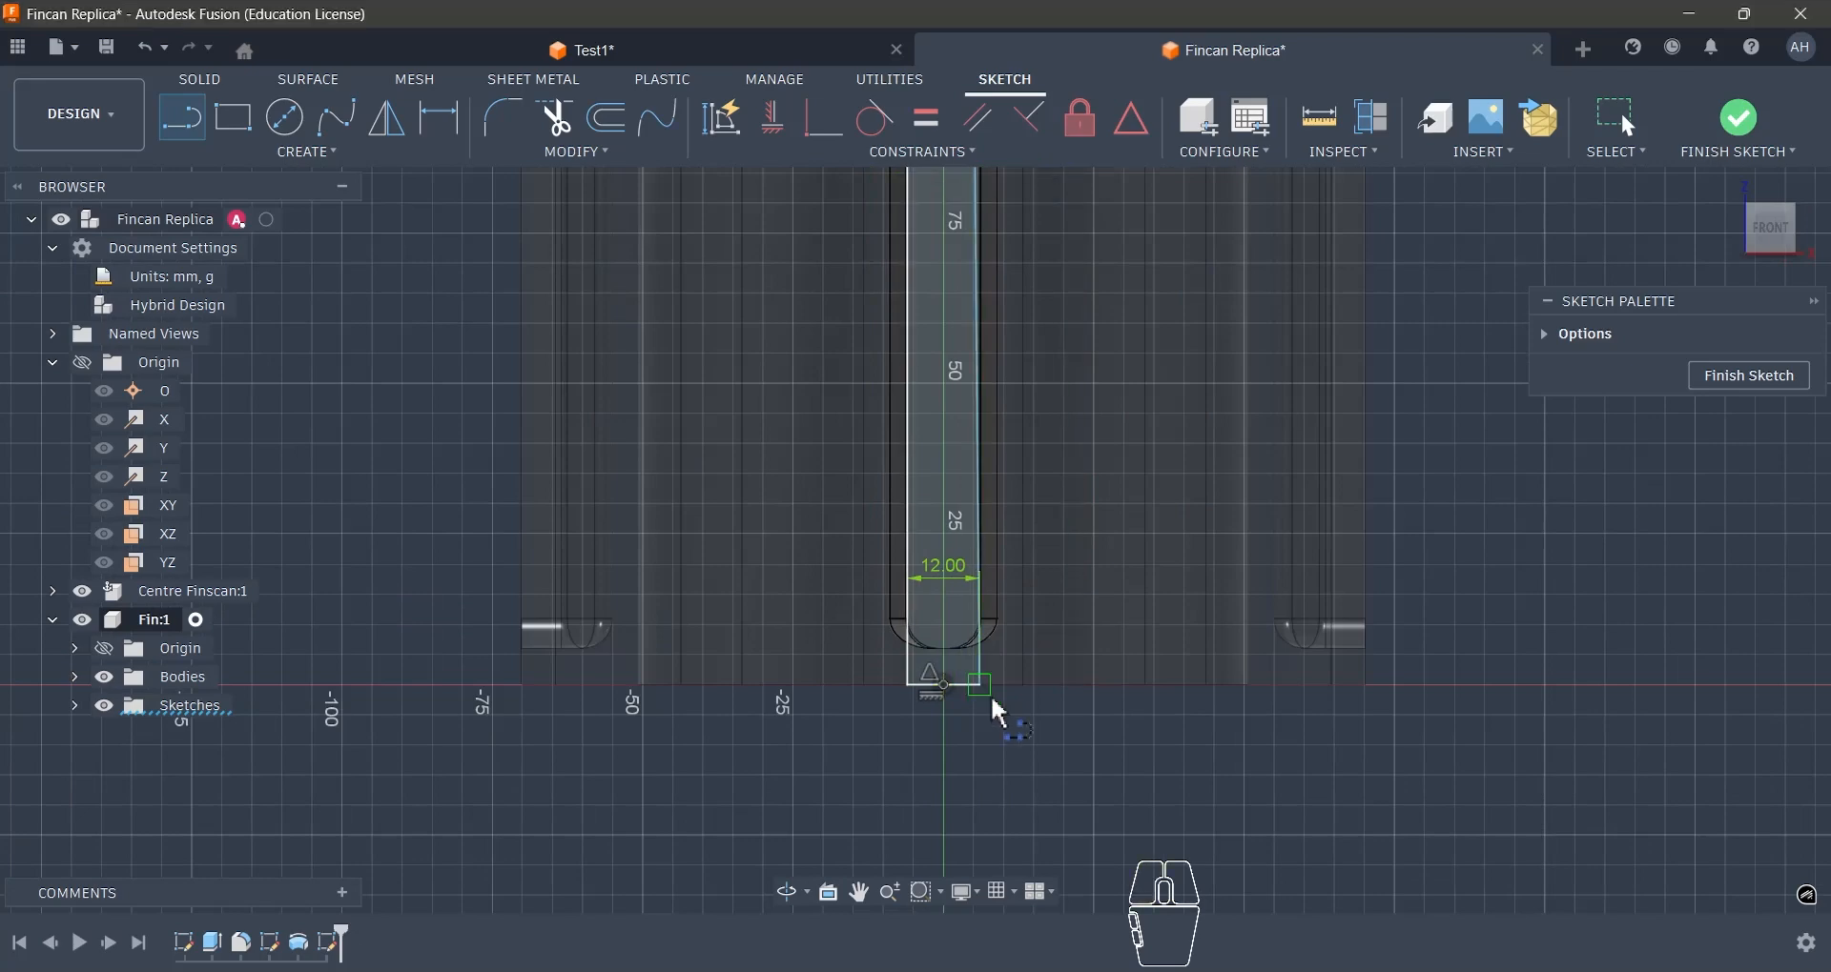
{"action": "scroll", "coordinate": [993, 732], "scroll_direction": "down", "scroll_amount": 6}
{"action": "scroll", "coordinate": [997, 724], "scroll_direction": "up", "scroll_amount": 8}
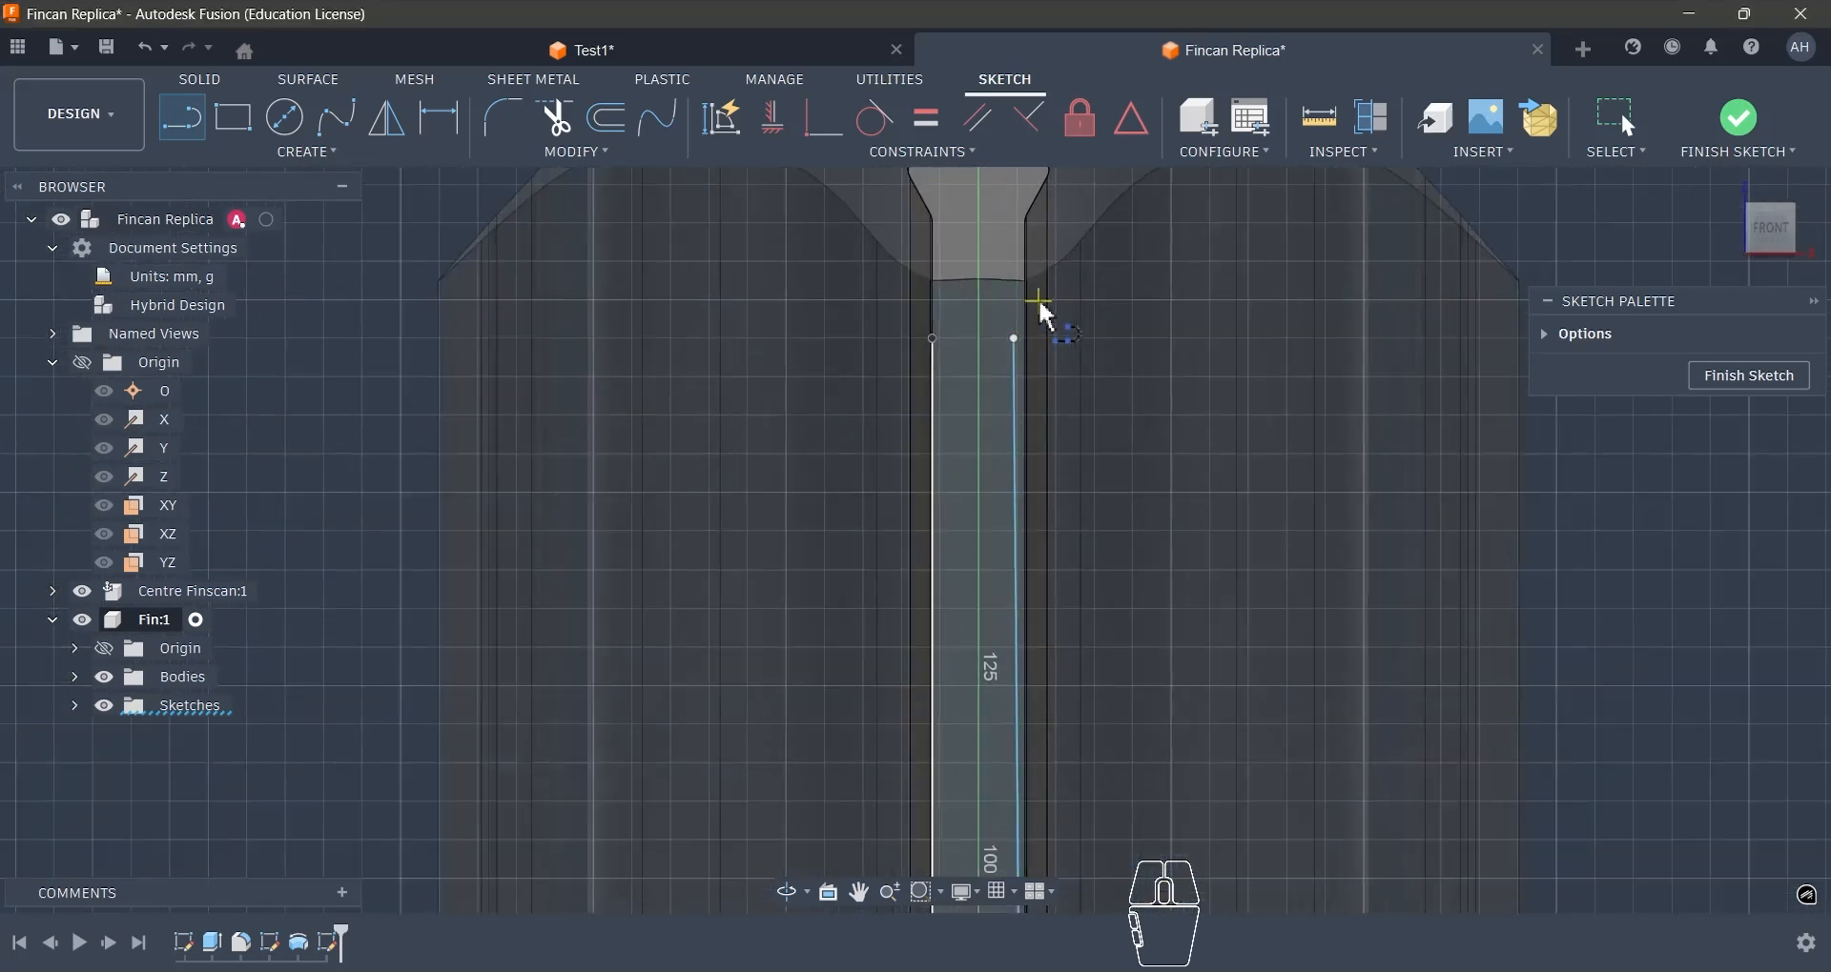
{"action": "key", "text": "Escape"}
{"action": "left_click", "coordinate": [1019, 364]}
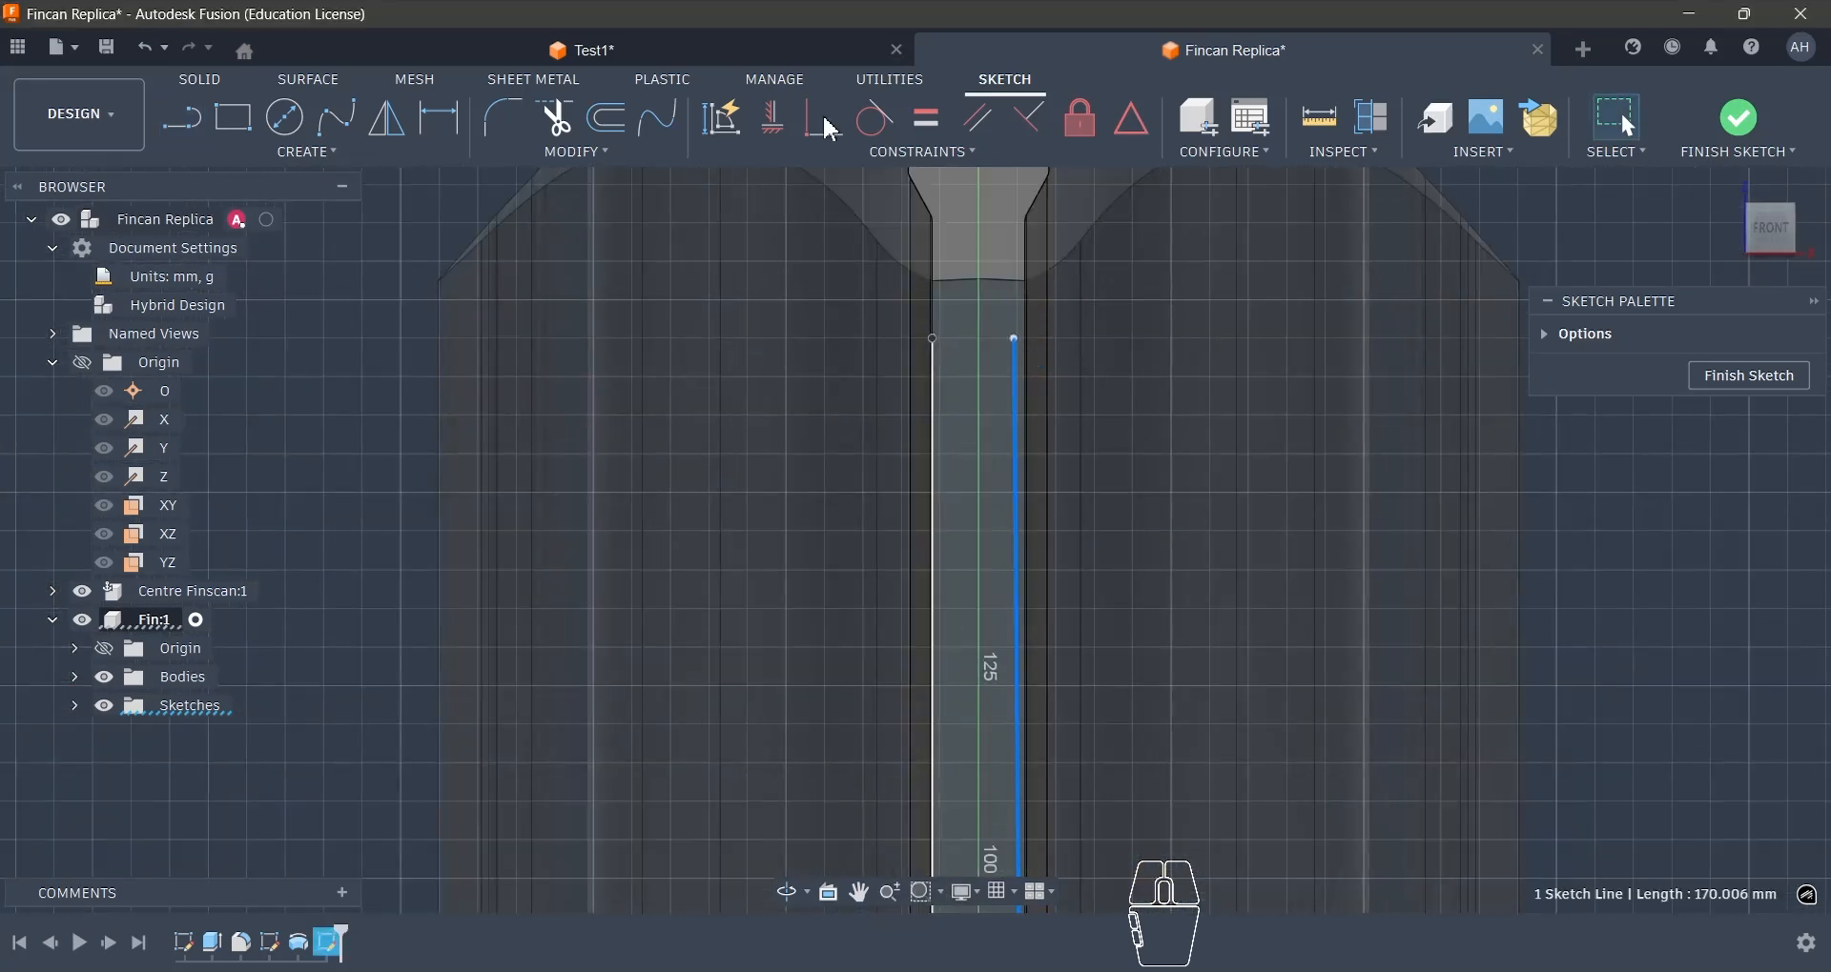
{"action": "left_click", "coordinate": [776, 122]}
- Sketch a circle of about 12 mm diameter centred between the side lines' upper ends and make it tangent to the left line
{"action": "key", "text": "c"}
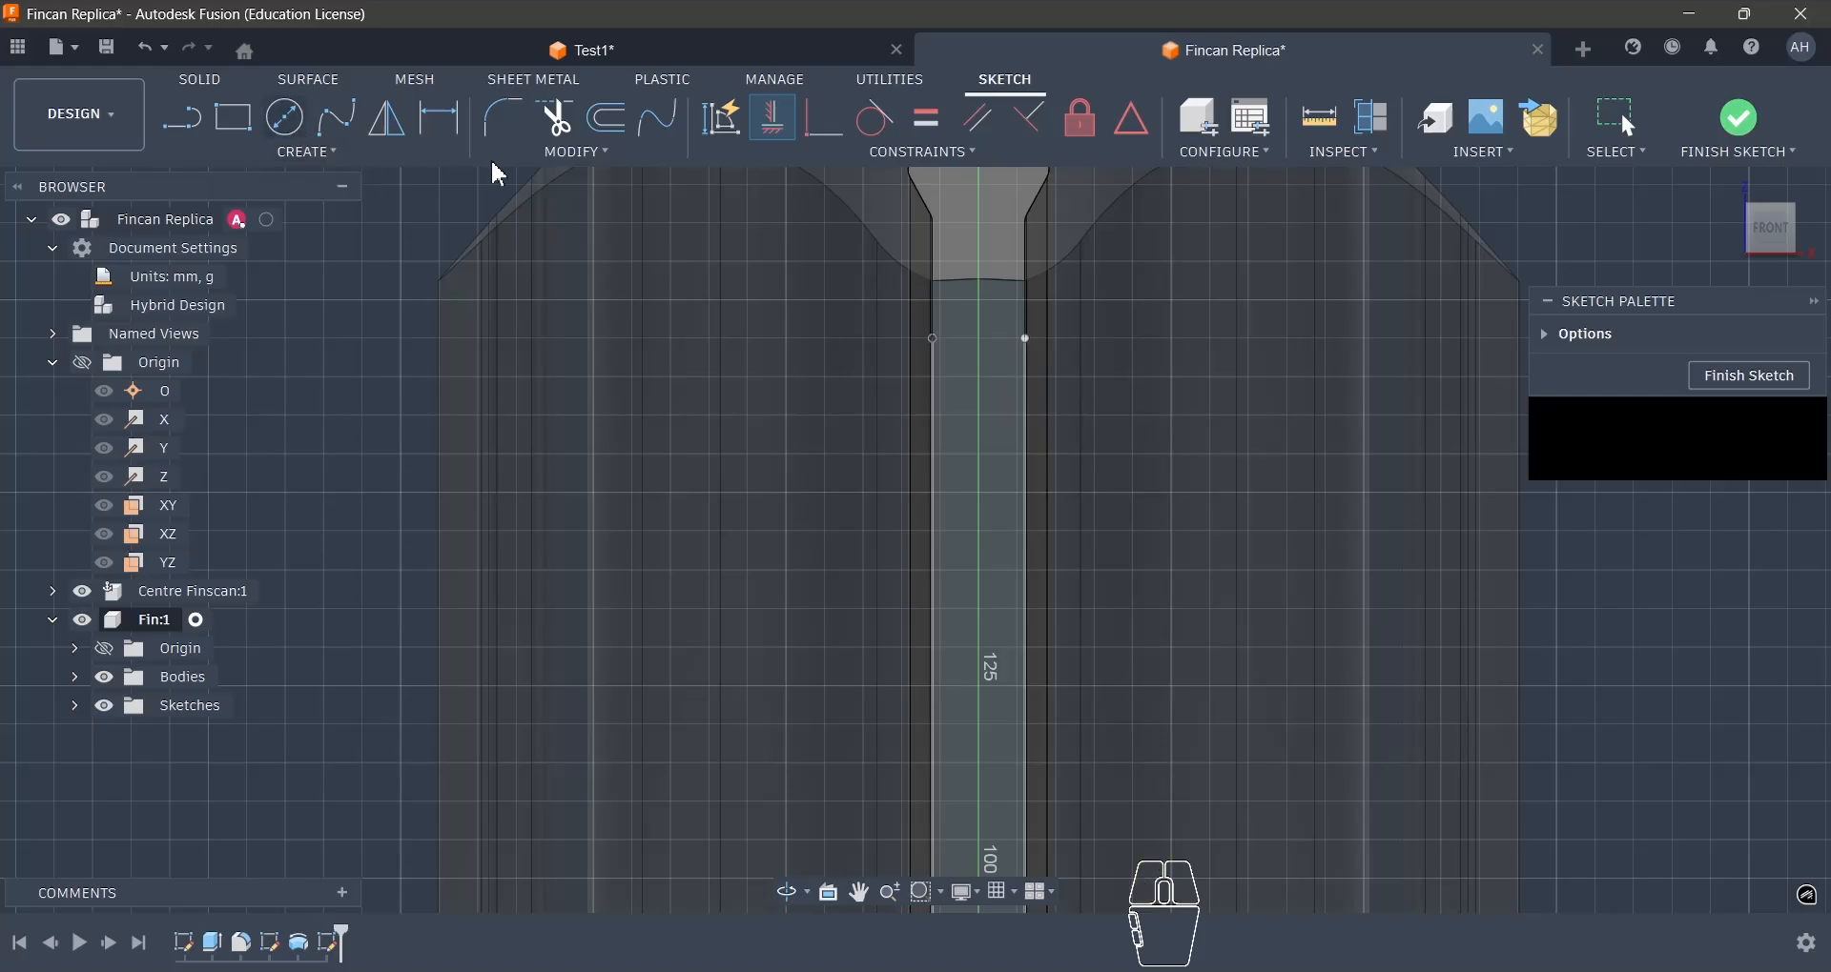
{"action": "scroll", "coordinate": [867, 215], "scroll_direction": "up", "scroll_amount": 2}
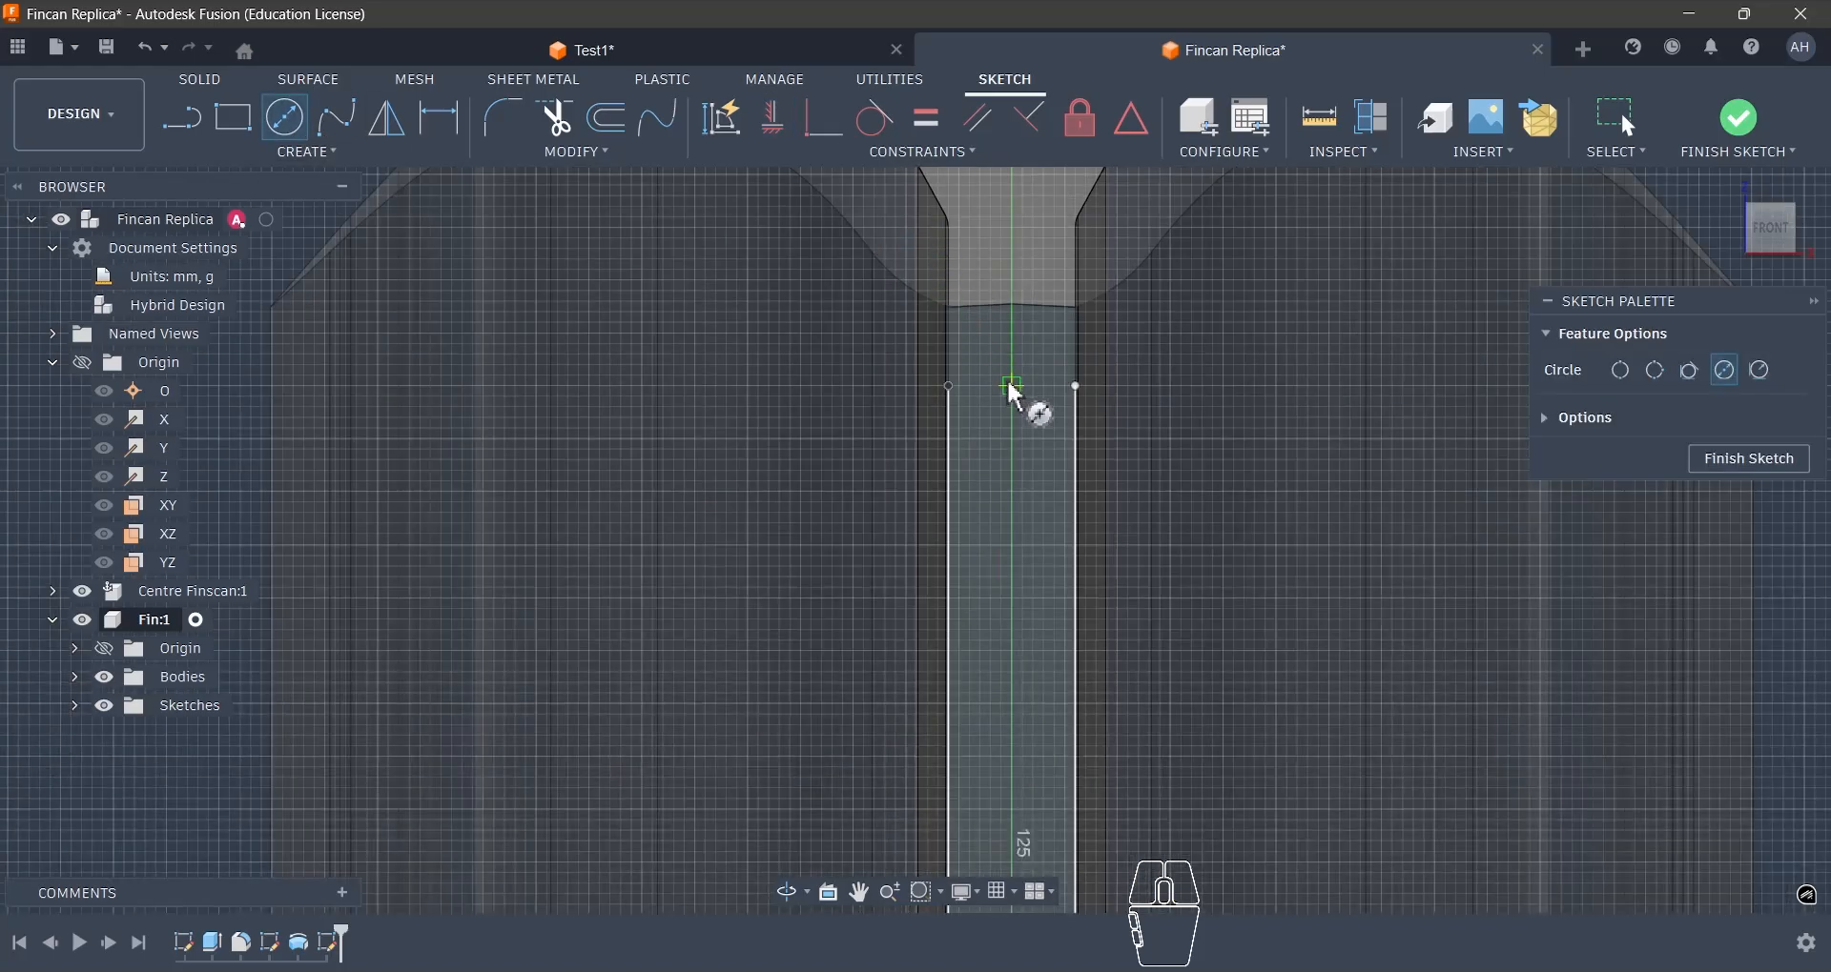
{"action": "left_click", "coordinate": [1013, 387]}
{"action": "left_click", "coordinate": [1075, 392]}
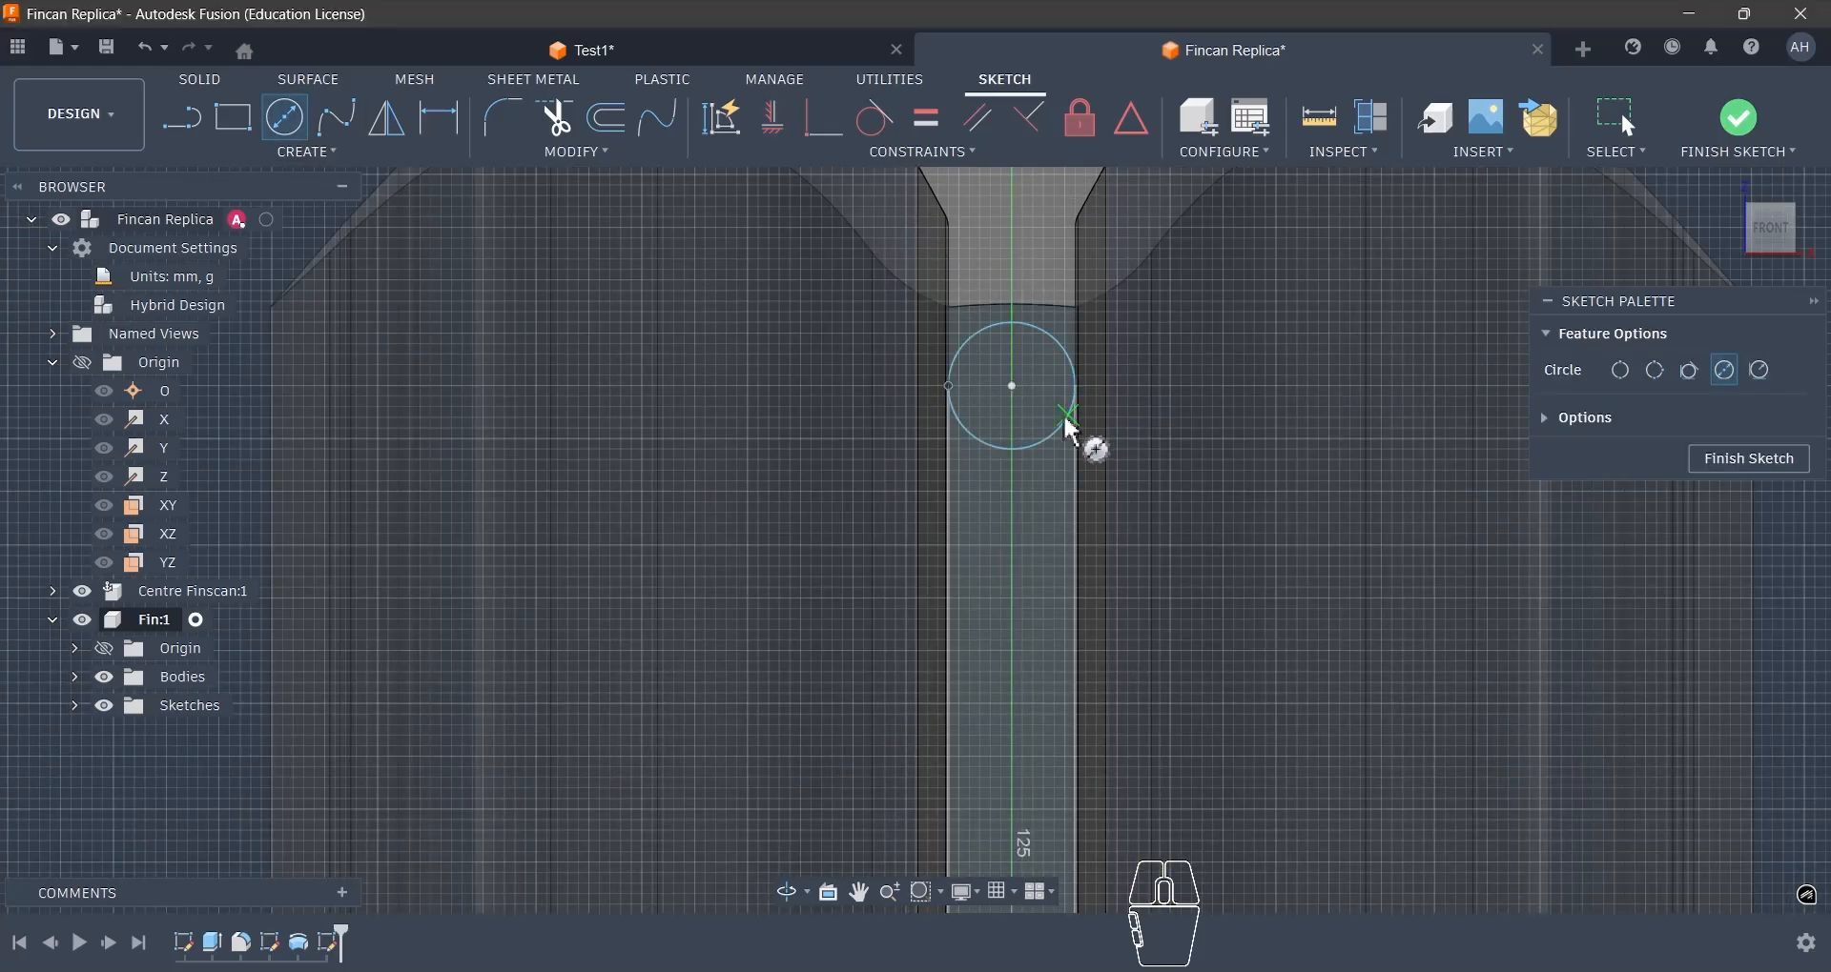
{"action": "key", "text": "Escape"}
{"action": "left_click", "coordinate": [961, 437]}
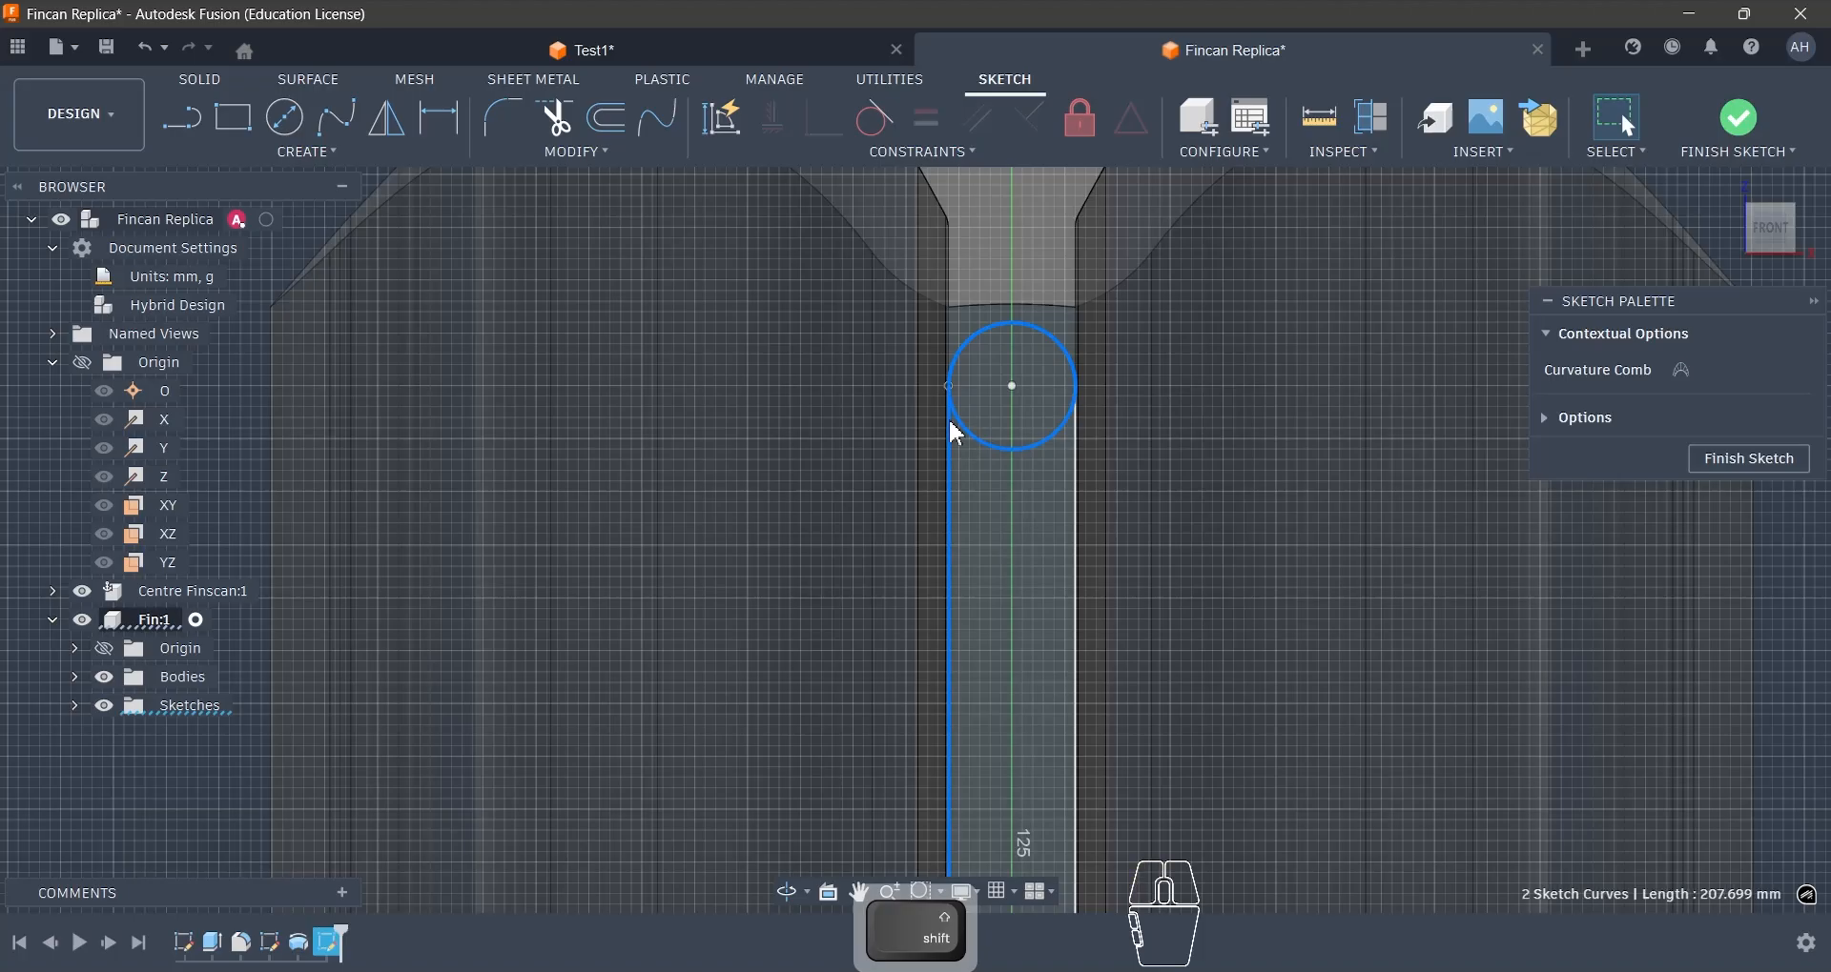
{"action": "key", "text": "Escape"}
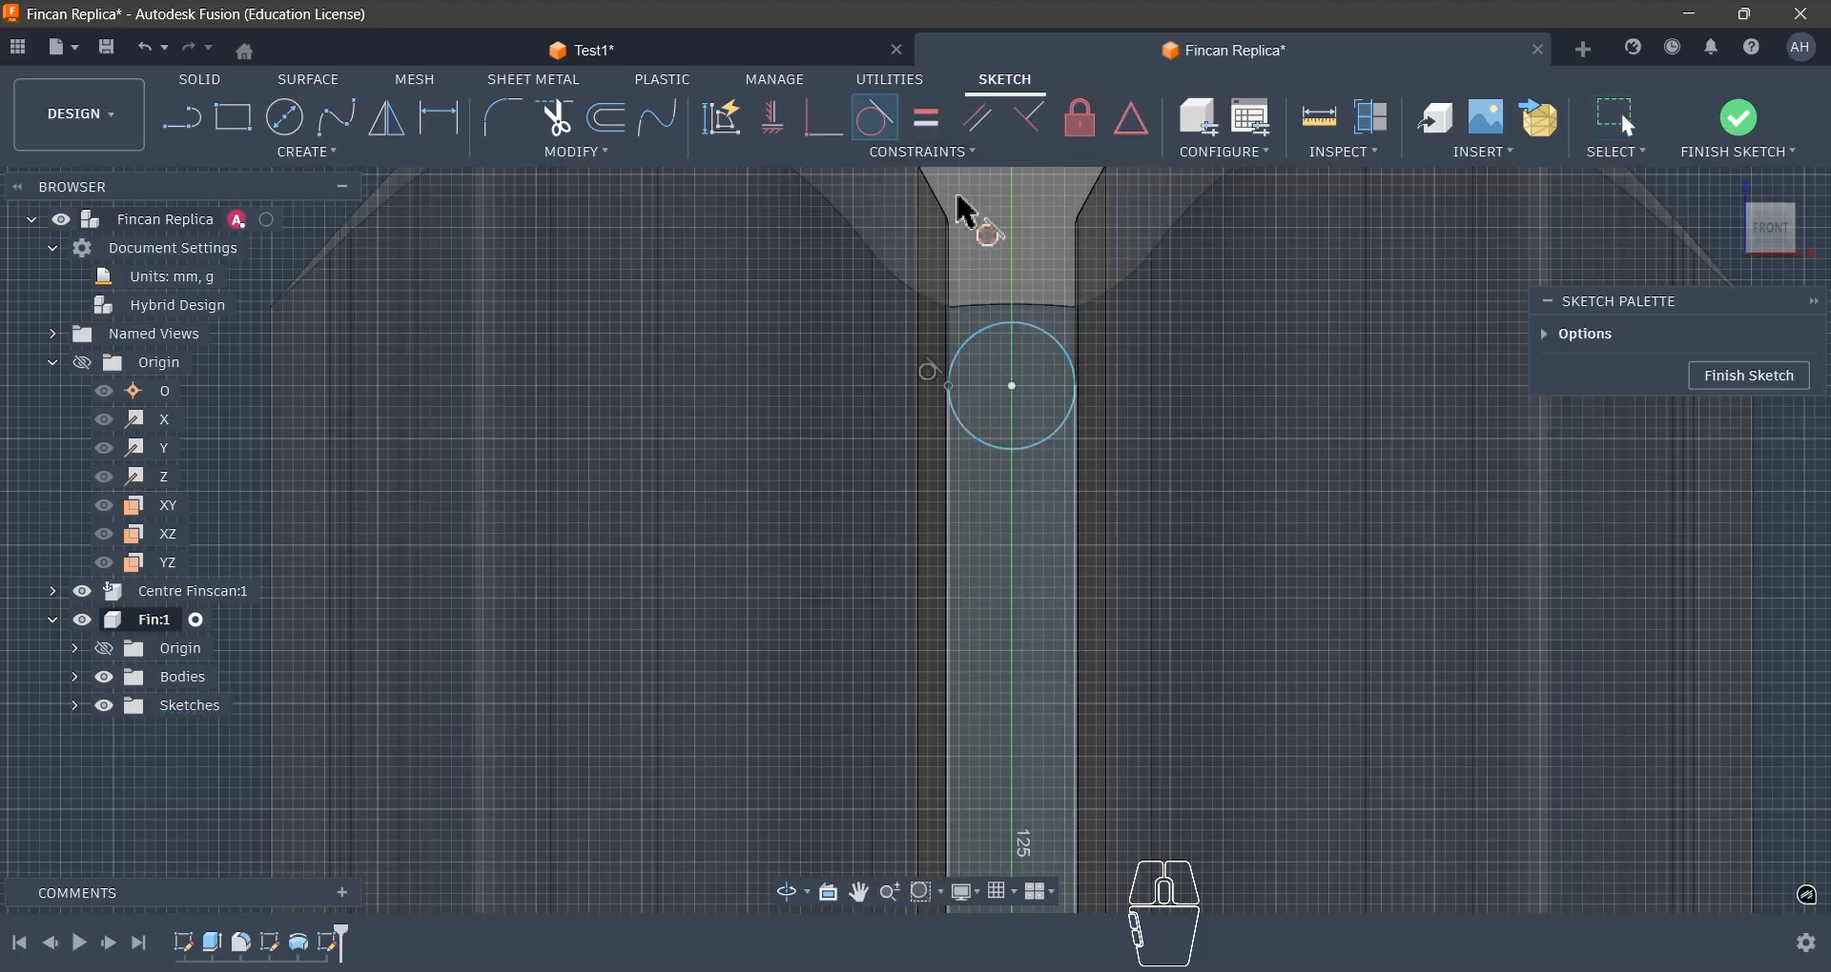
- Trim away the circle's lower half and make the remaining arc tangent to the right side line
{"action": "key", "text": "t"}
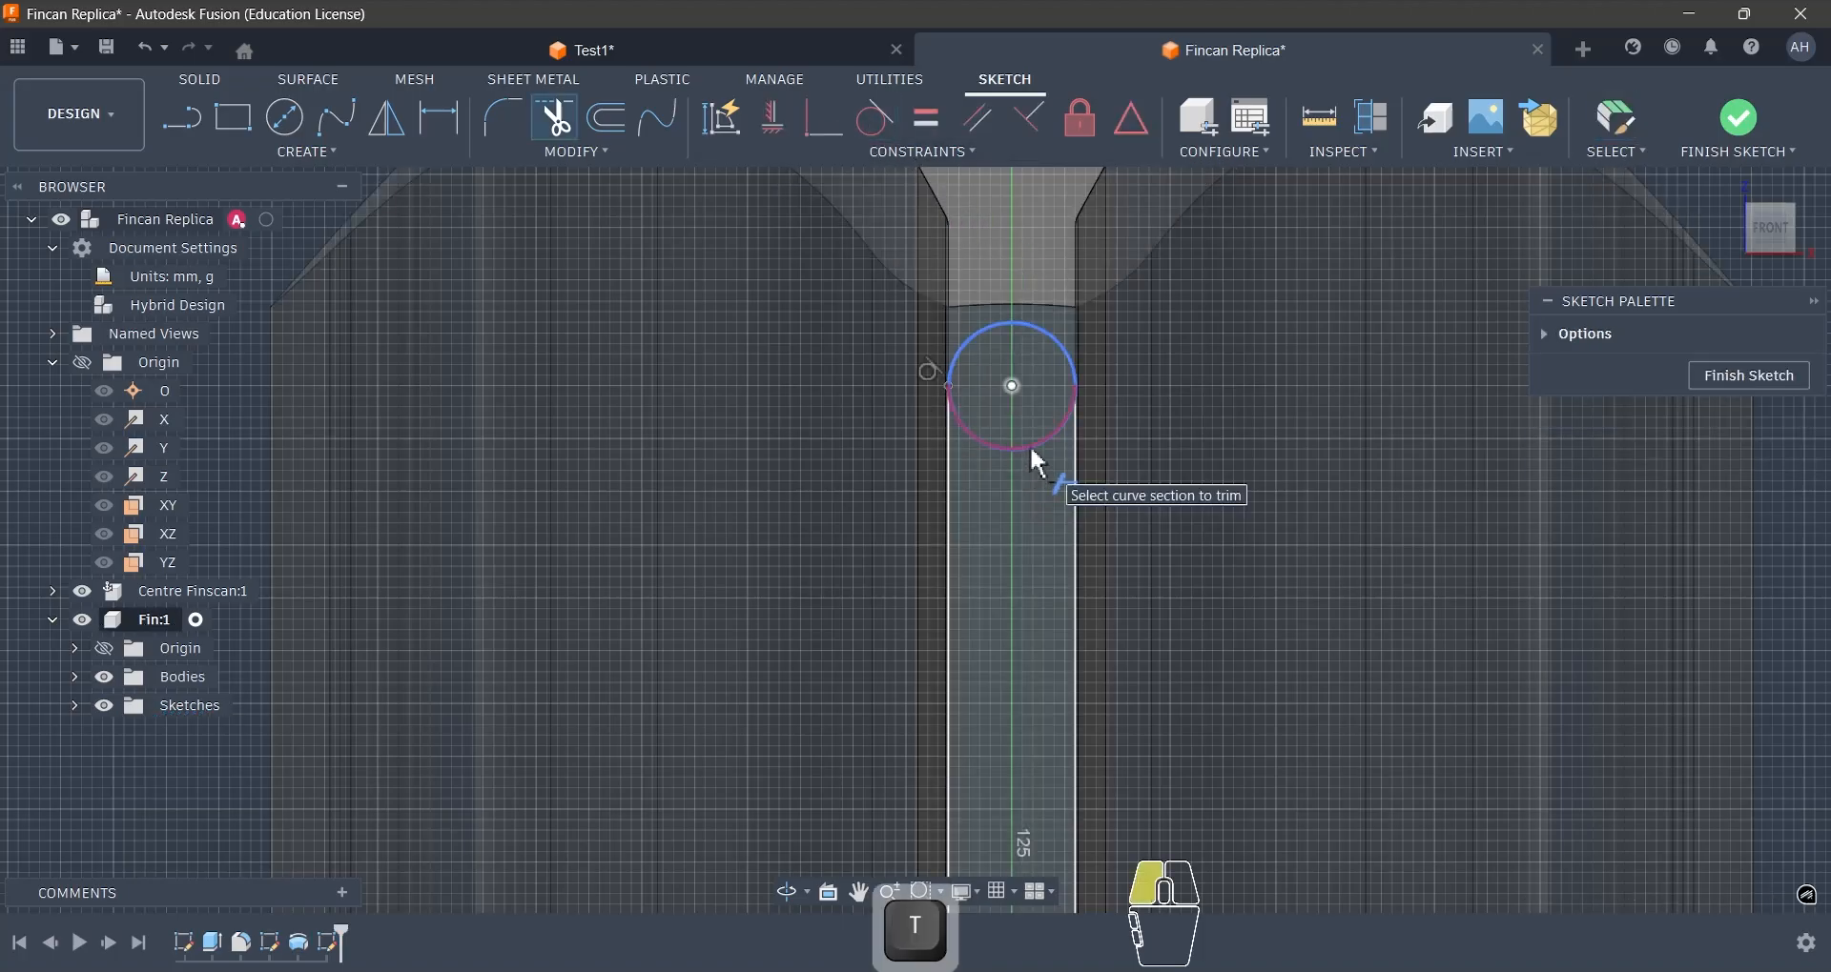
{"action": "left_click", "coordinate": [1030, 444]}
{"action": "key", "text": "Escape"}
{"action": "left_click", "coordinate": [1074, 372]}
{"action": "left_click", "coordinate": [1087, 419], "text": "shift"}
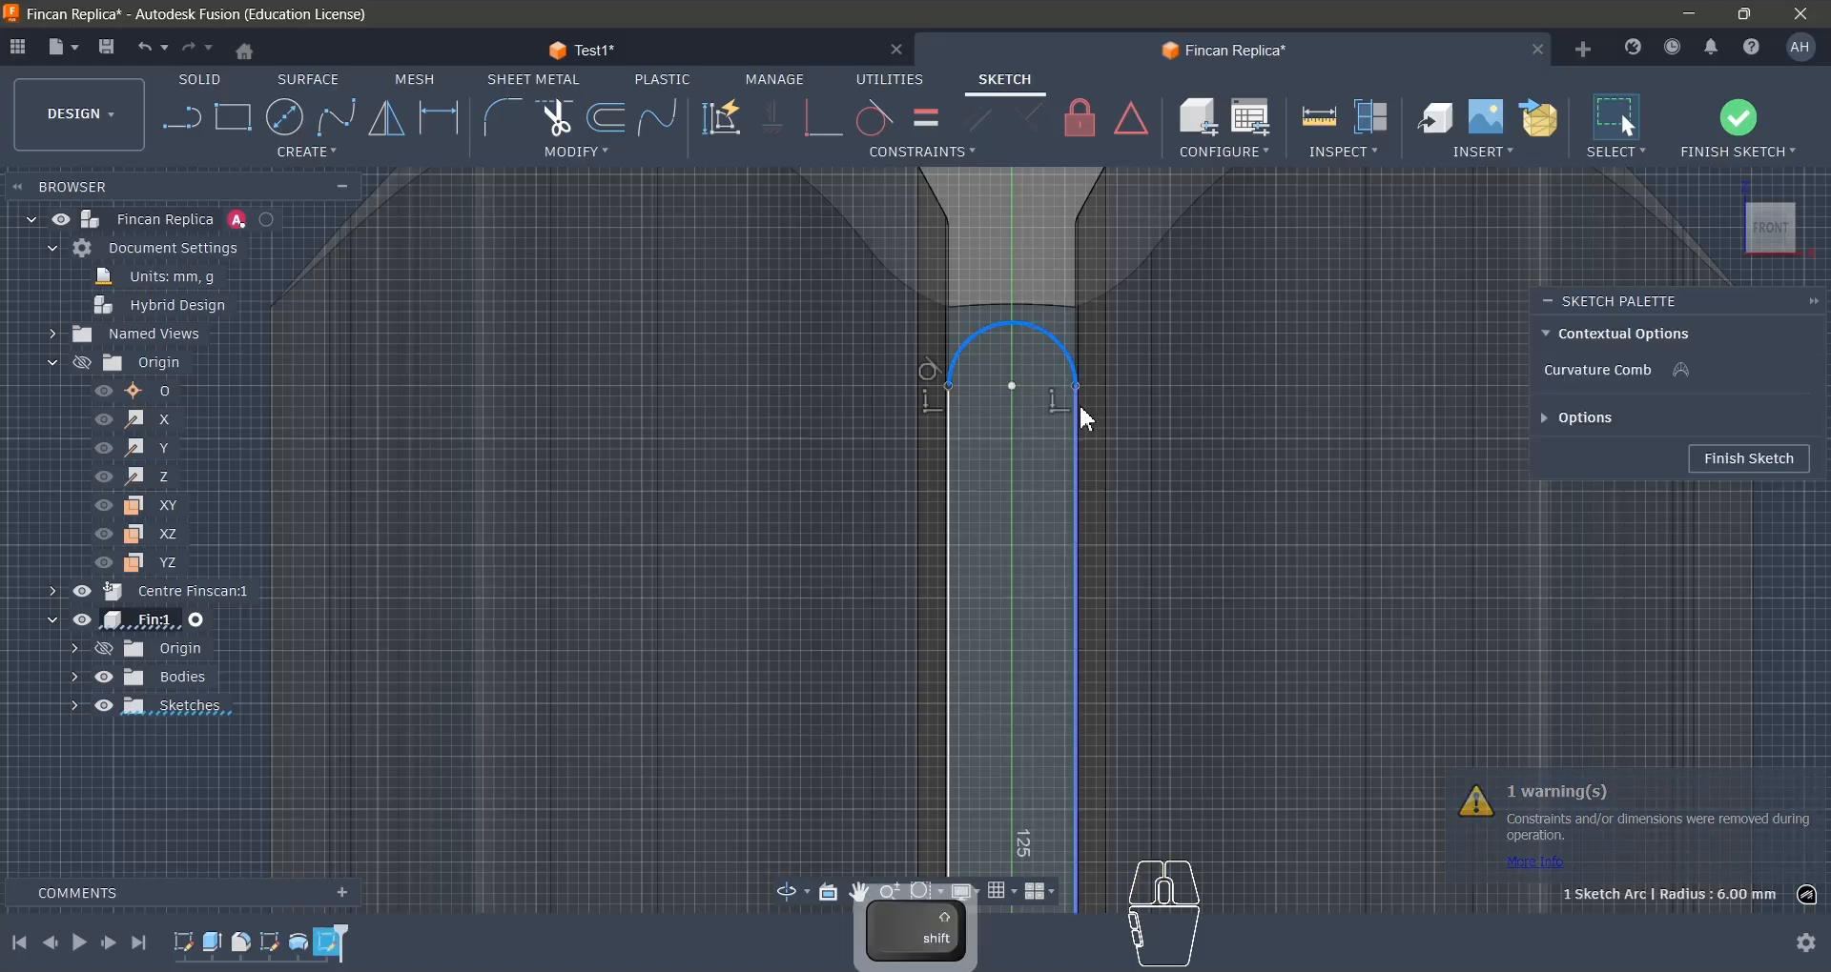
{"action": "left_click", "coordinate": [1087, 419], "text": "shift"}
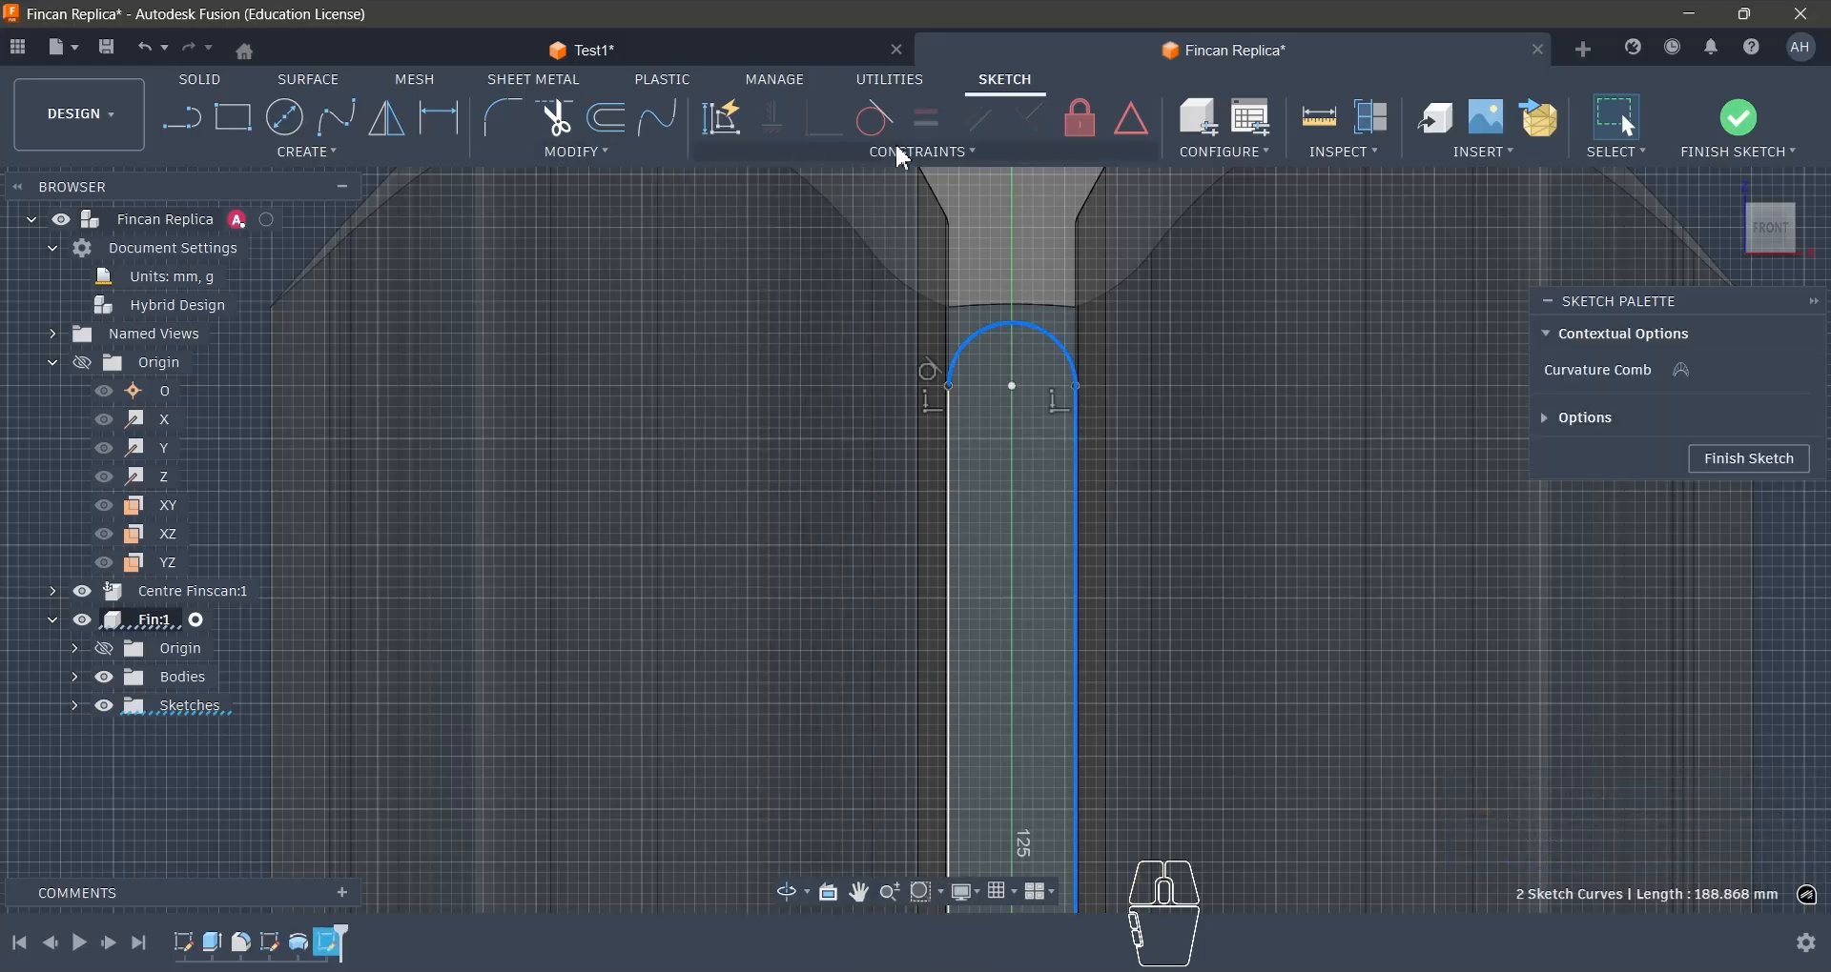
{"action": "left_click", "coordinate": [892, 133]}
{"action": "key", "text": "Escape"}
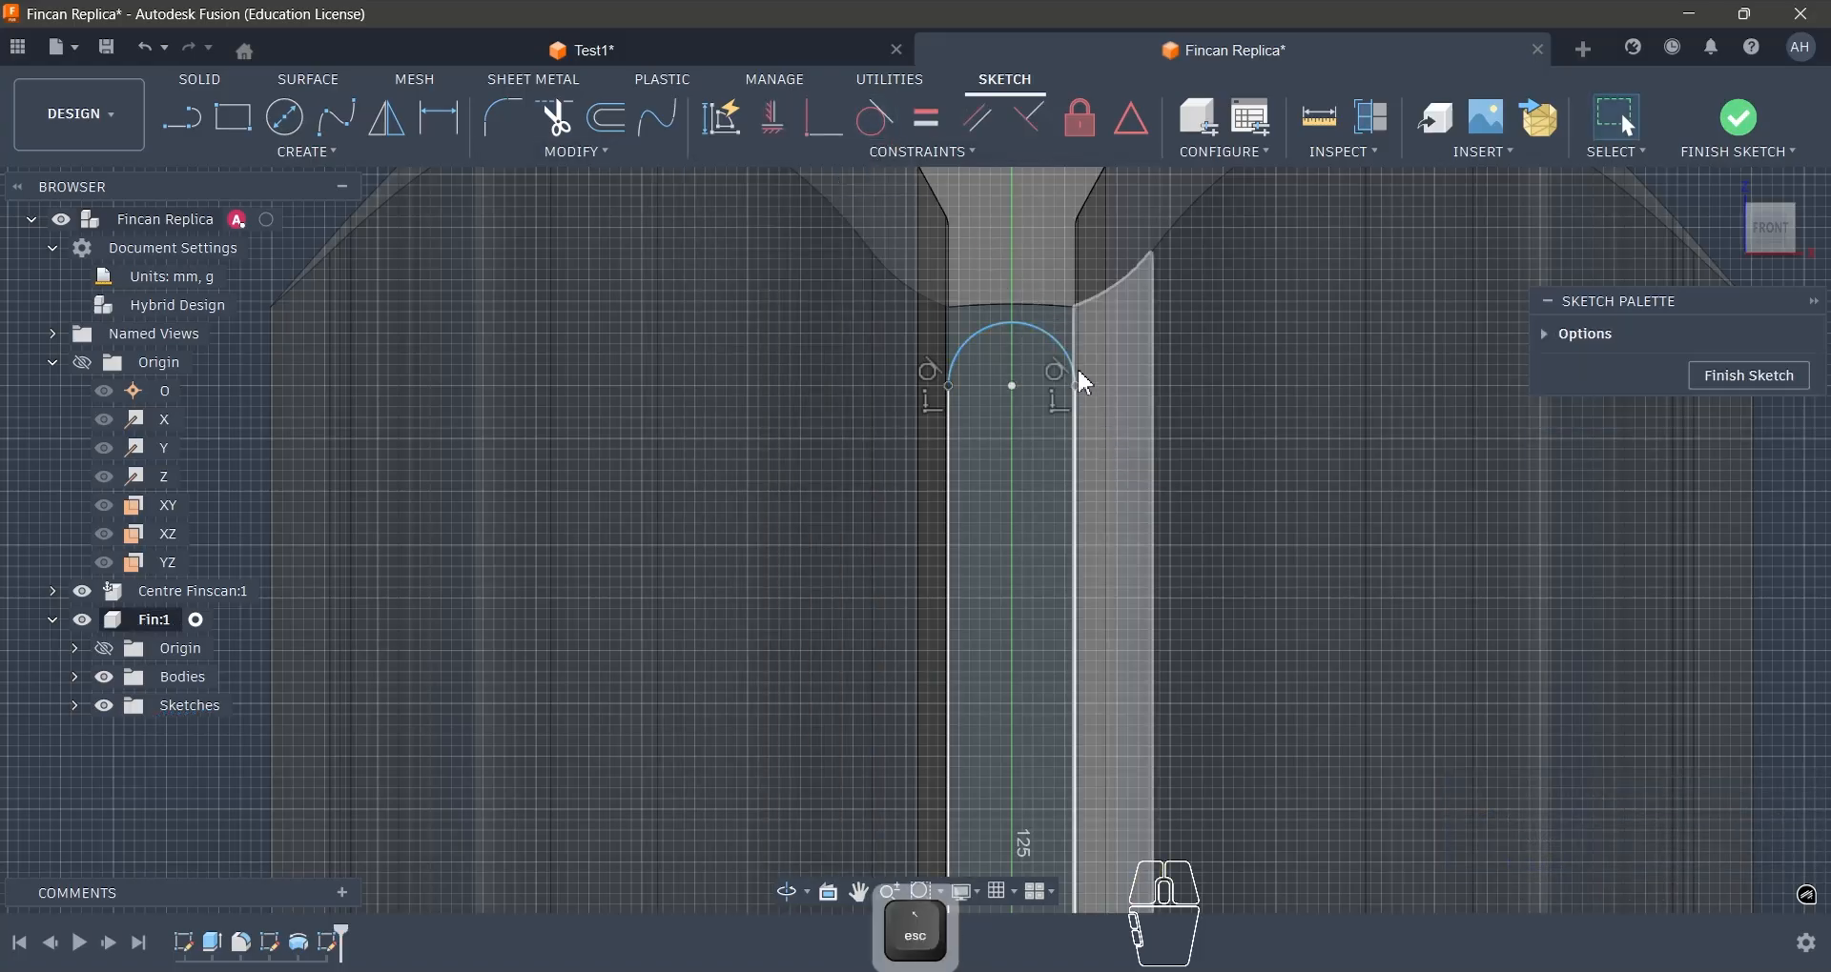
- Project the mounting face's slightly curved upper edge into the sketch with the projection link kept on
{"action": "scroll", "coordinate": [1029, 306], "scroll_direction": "up", "scroll_amount": 3}
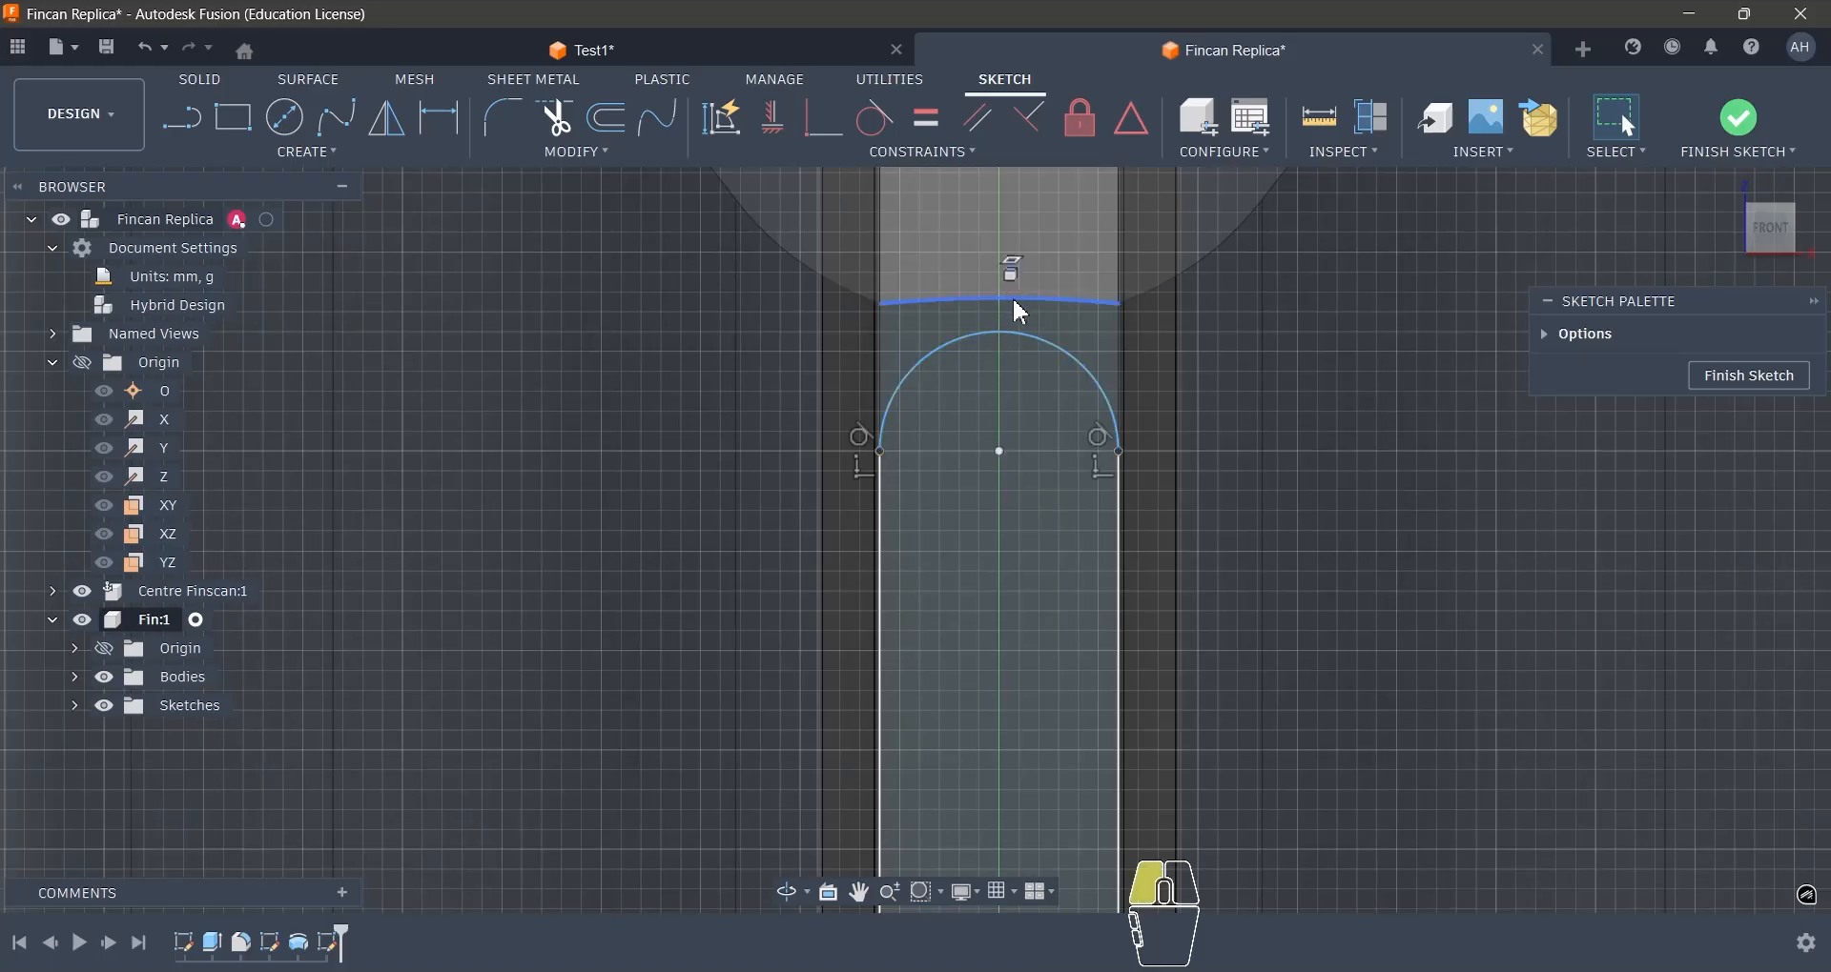
{"action": "left_click", "coordinate": [1012, 302]}
{"action": "scroll", "coordinate": [1021, 478], "scroll_direction": "down", "scroll_amount": 2}
{"action": "scroll", "coordinate": [1097, 363], "scroll_direction": "up", "scroll_amount": 3}
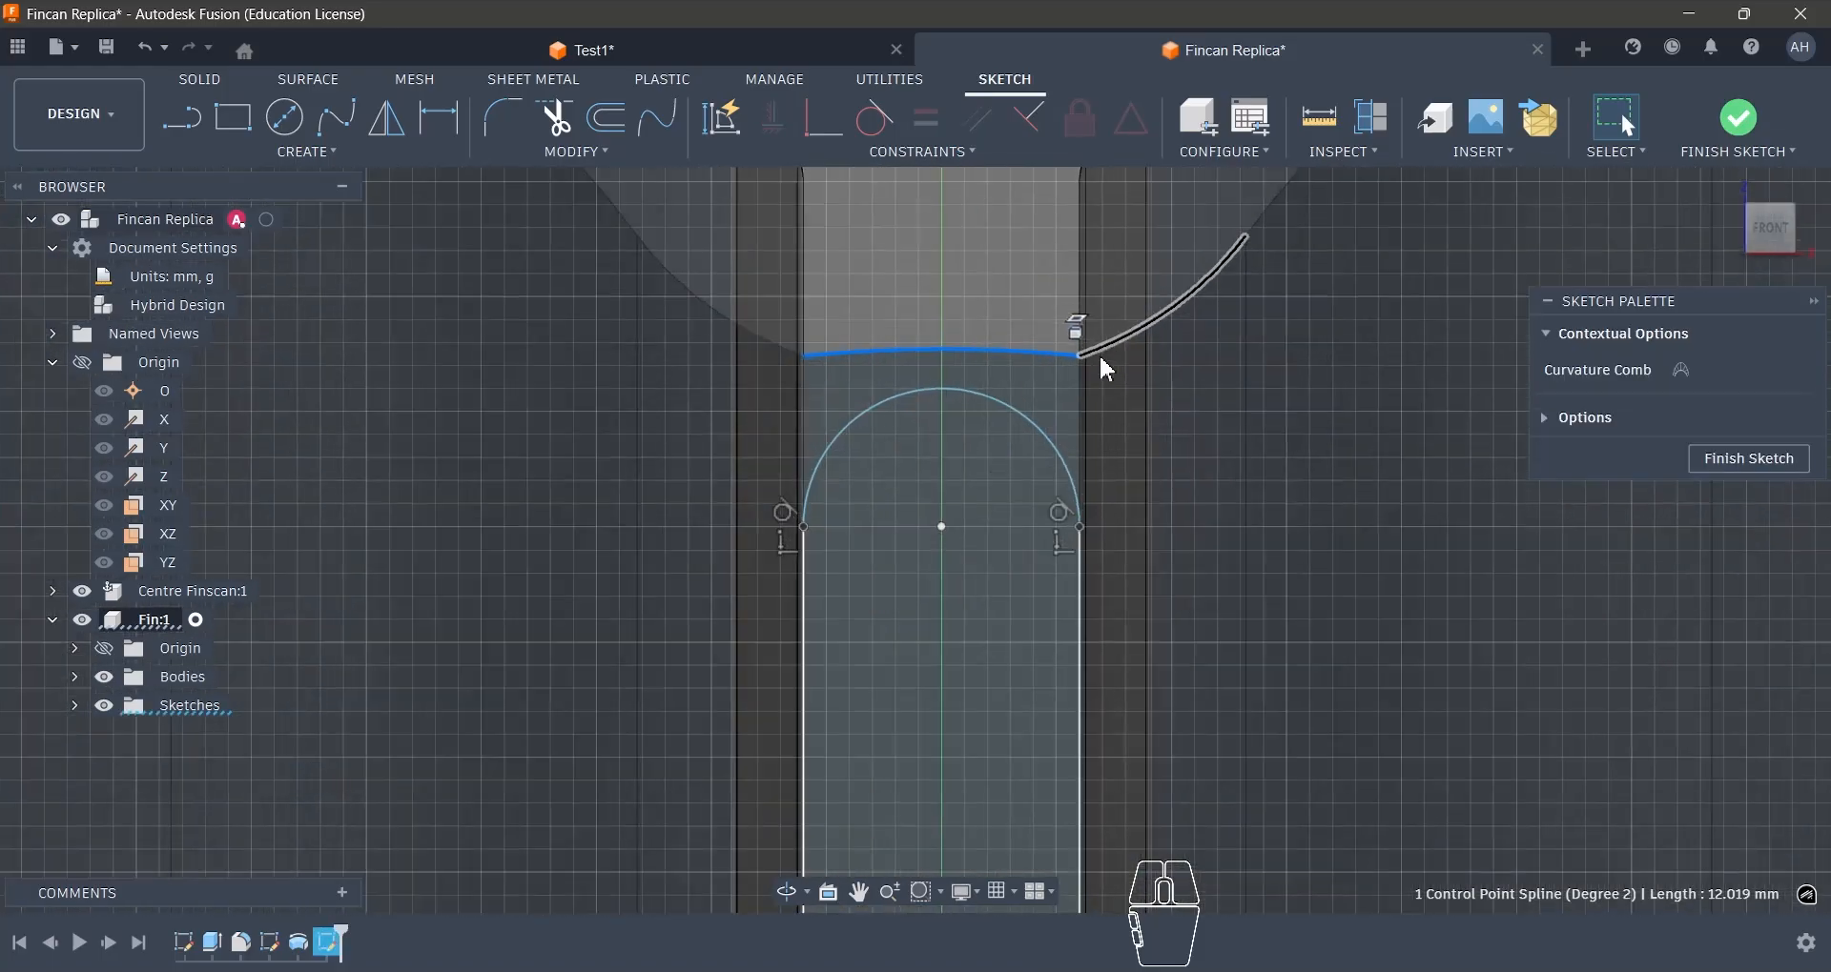
{"action": "key", "text": "Return"}
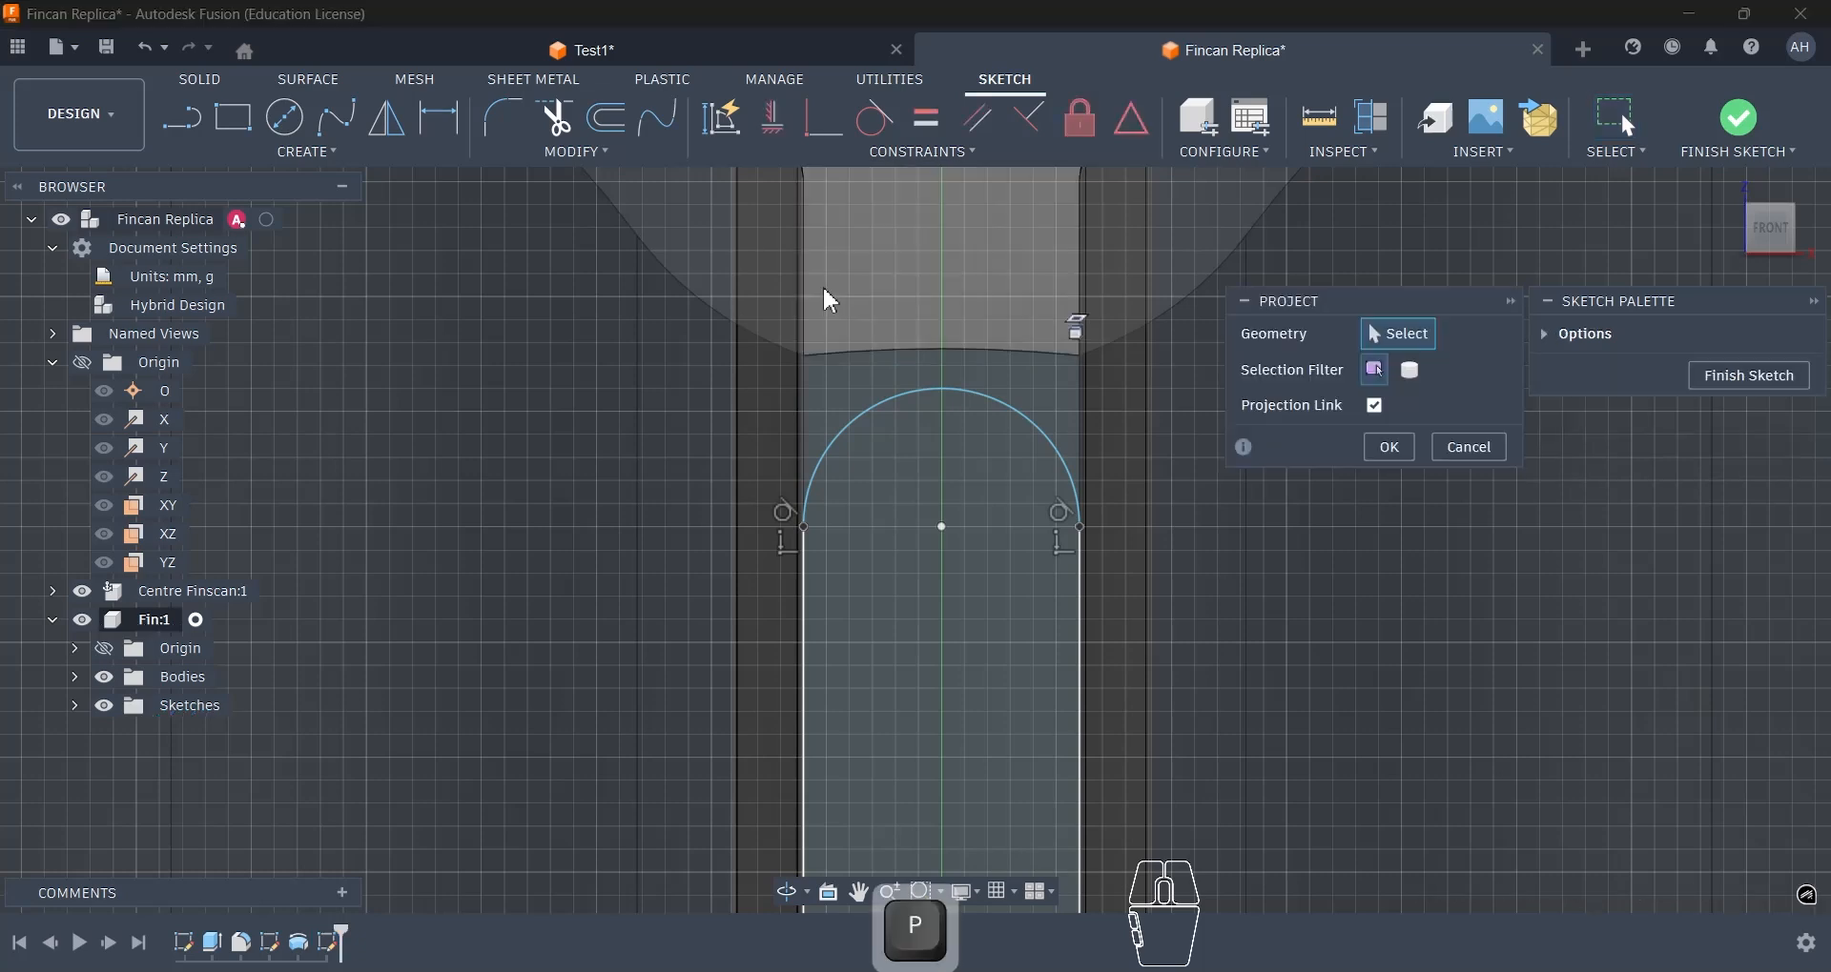
{"action": "left_click", "coordinate": [911, 363]}
{"action": "left_click", "coordinate": [918, 361]}
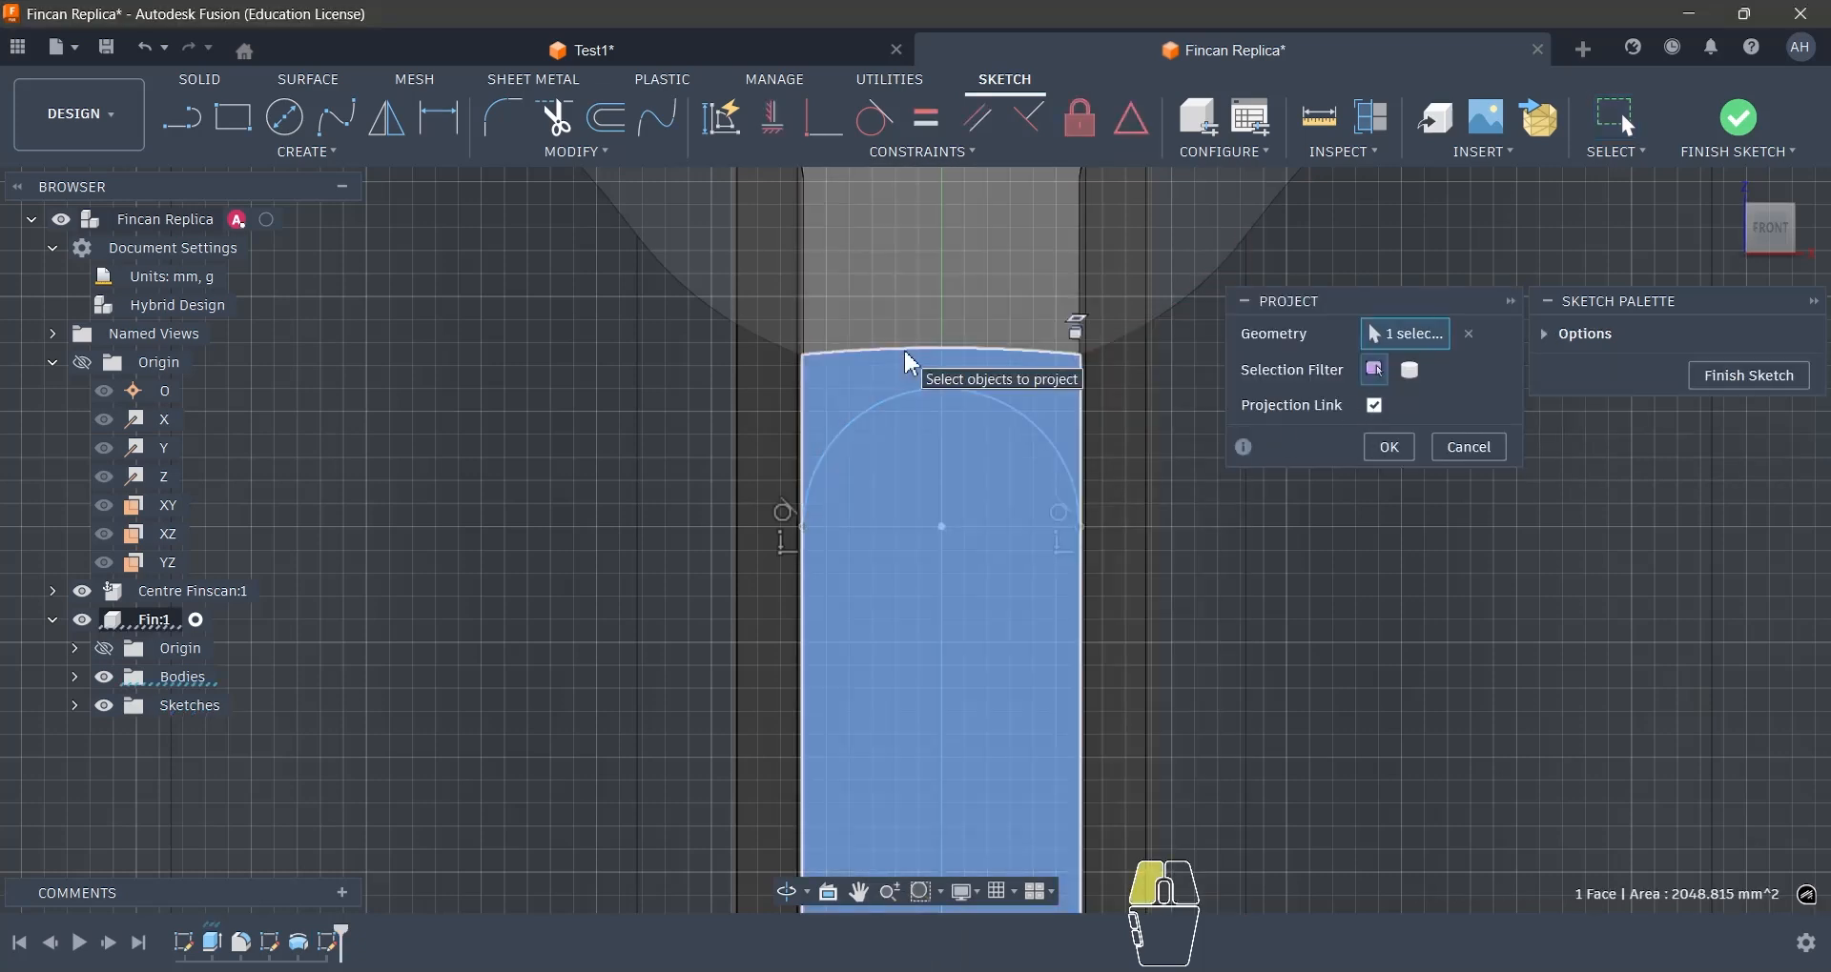
{"action": "left_click", "coordinate": [1045, 361]}
{"action": "left_click", "coordinate": [1389, 447]}
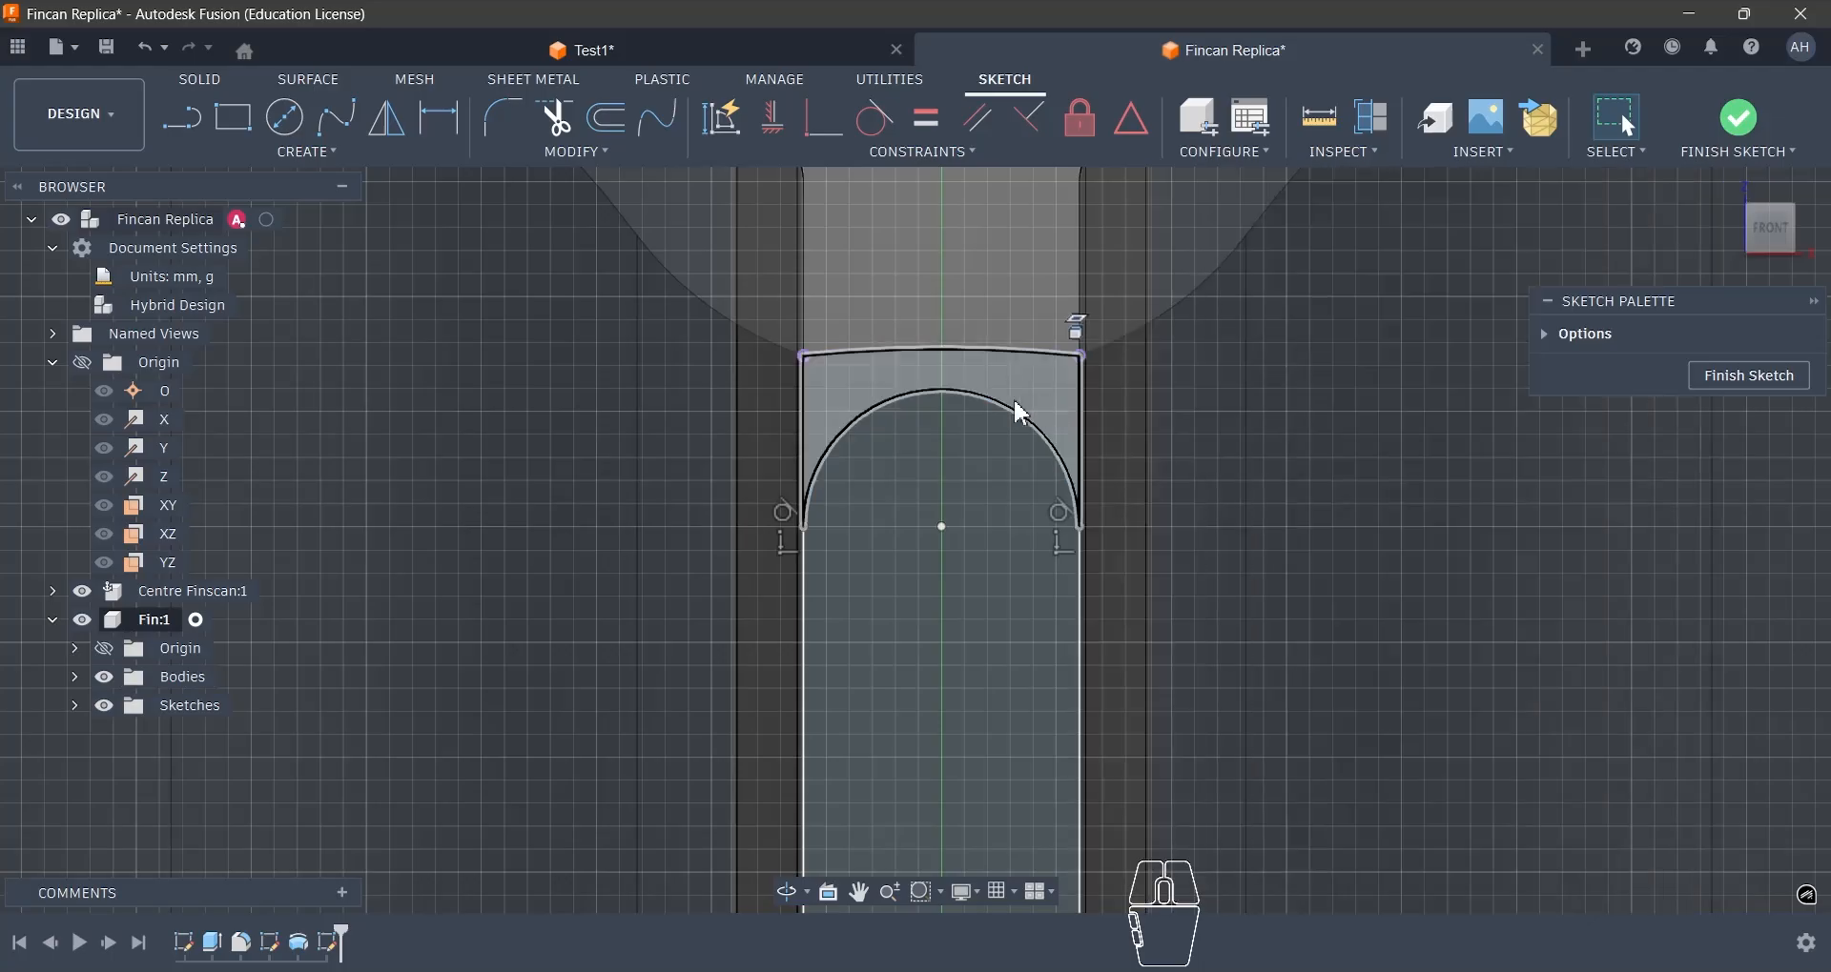
{"action": "left_click", "coordinate": [1020, 413]}
{"action": "left_click", "coordinate": [991, 363], "text": "shift"}
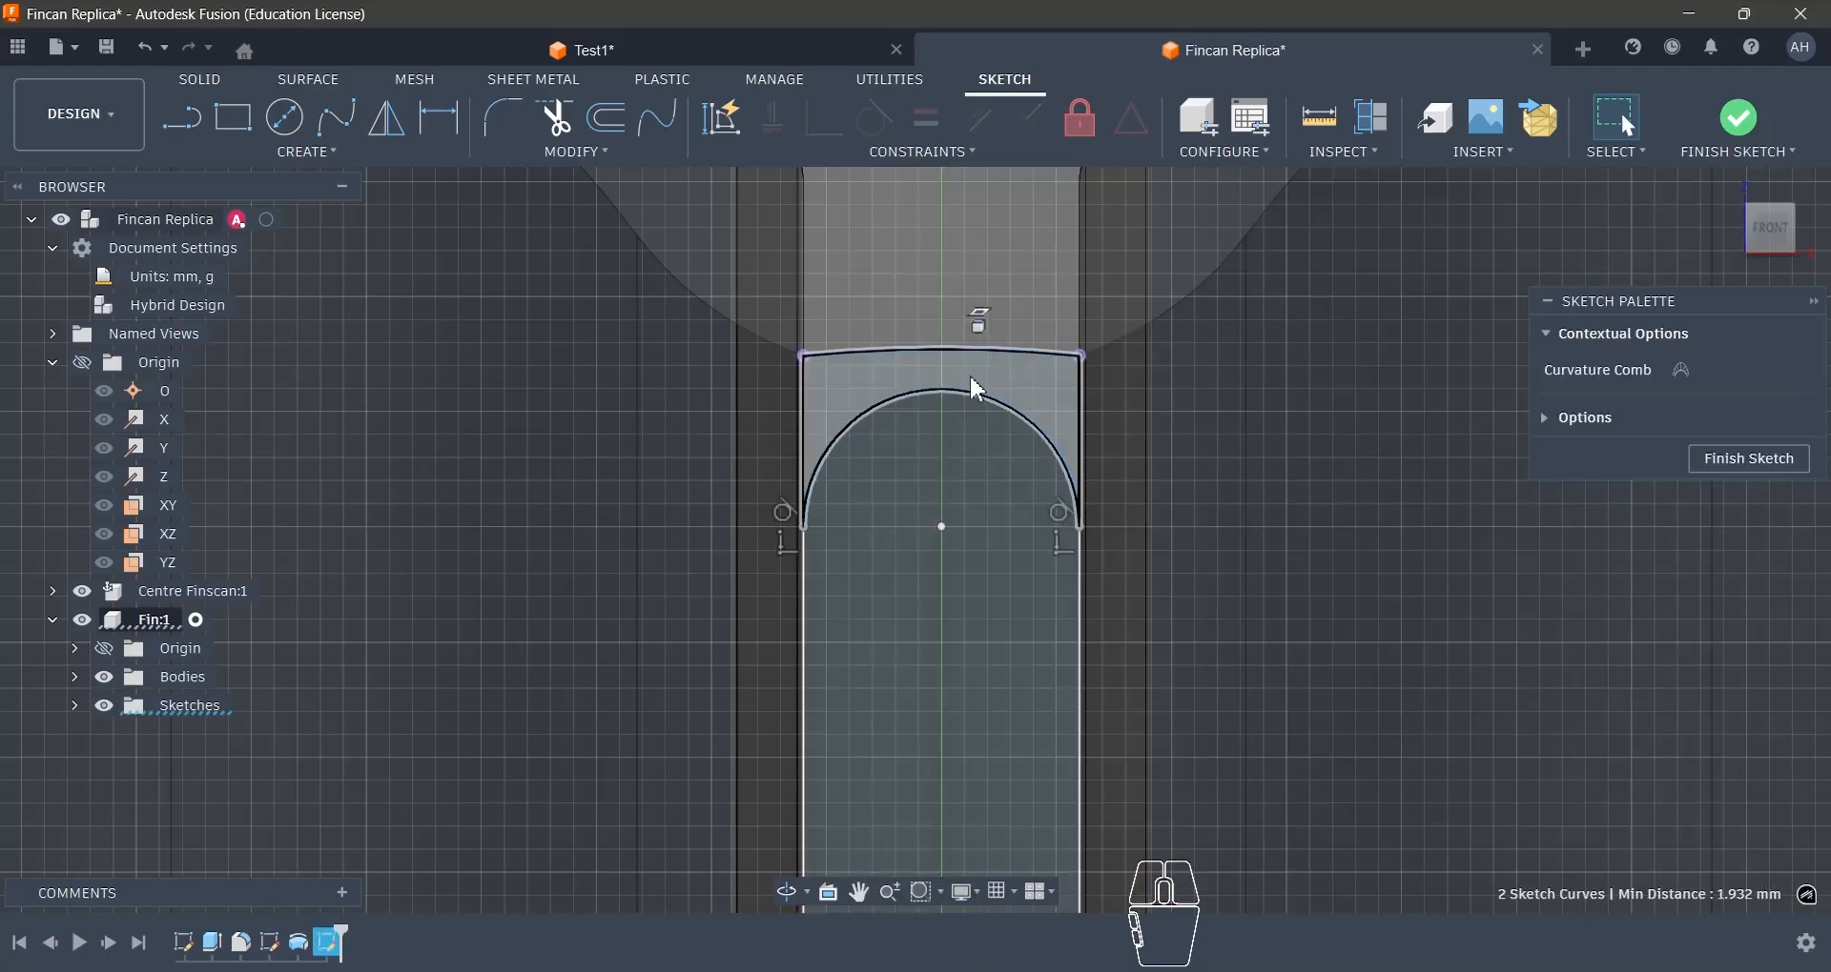
{"action": "left_click", "coordinate": [931, 156]}
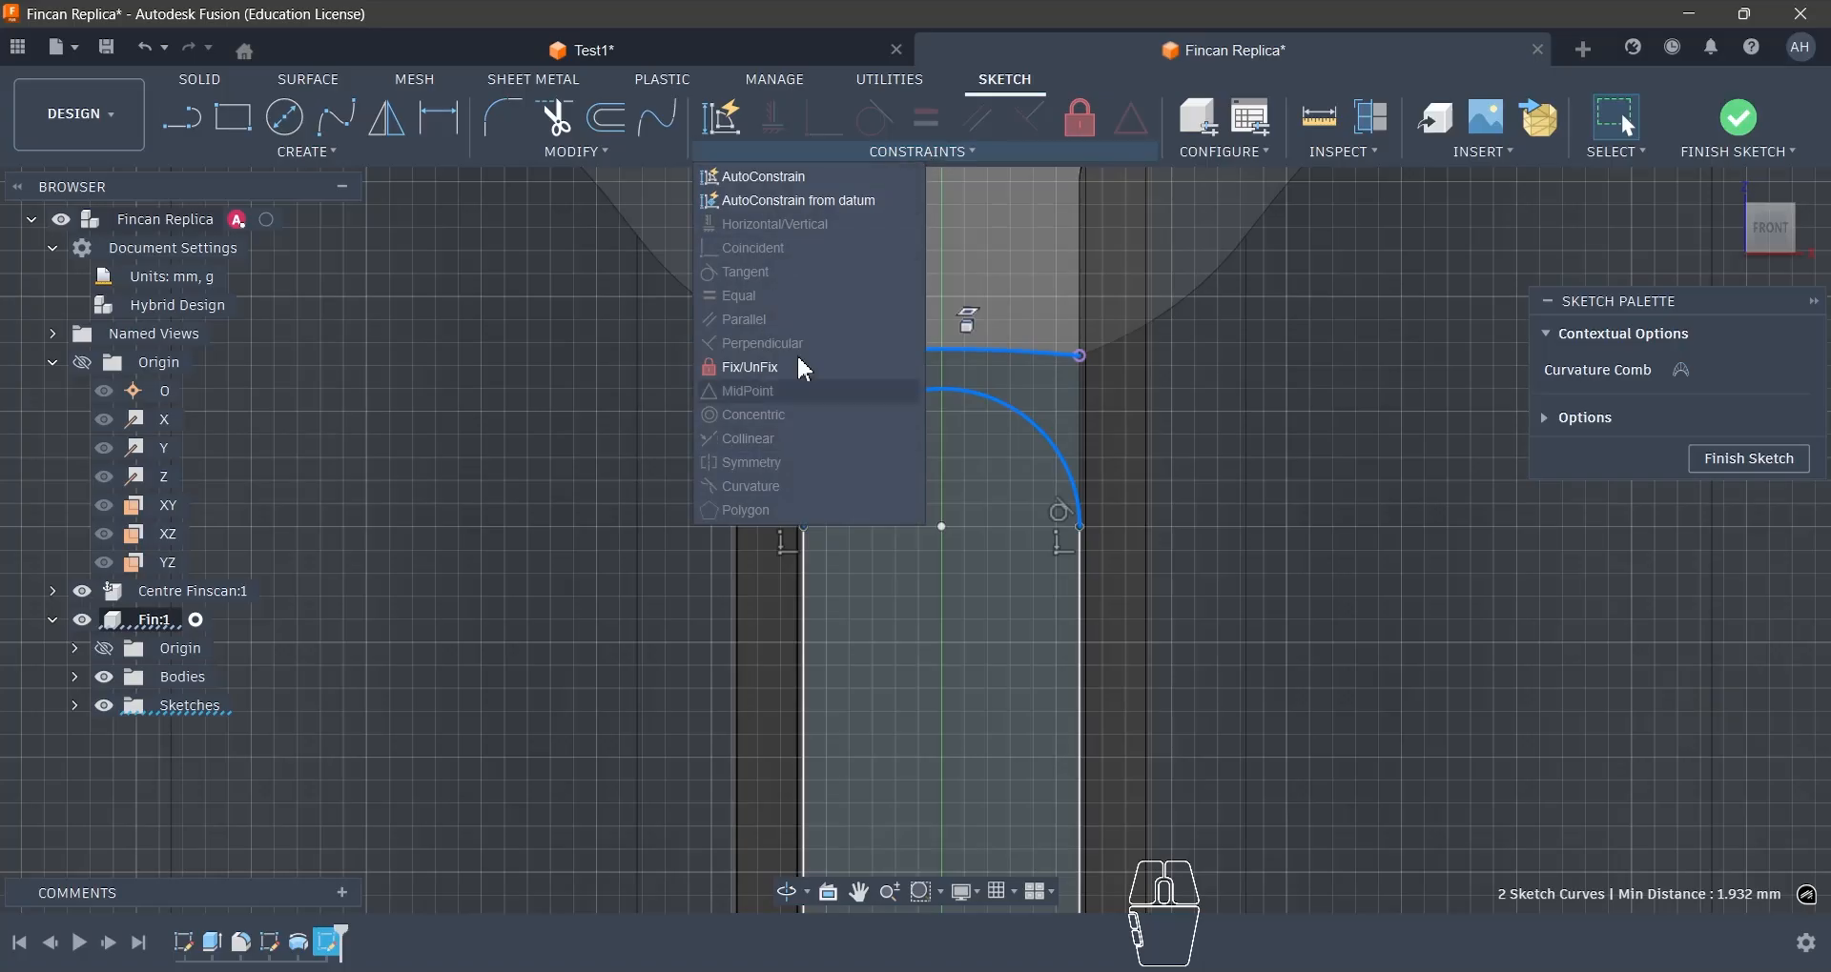
{"action": "left_click", "coordinate": [845, 272]}
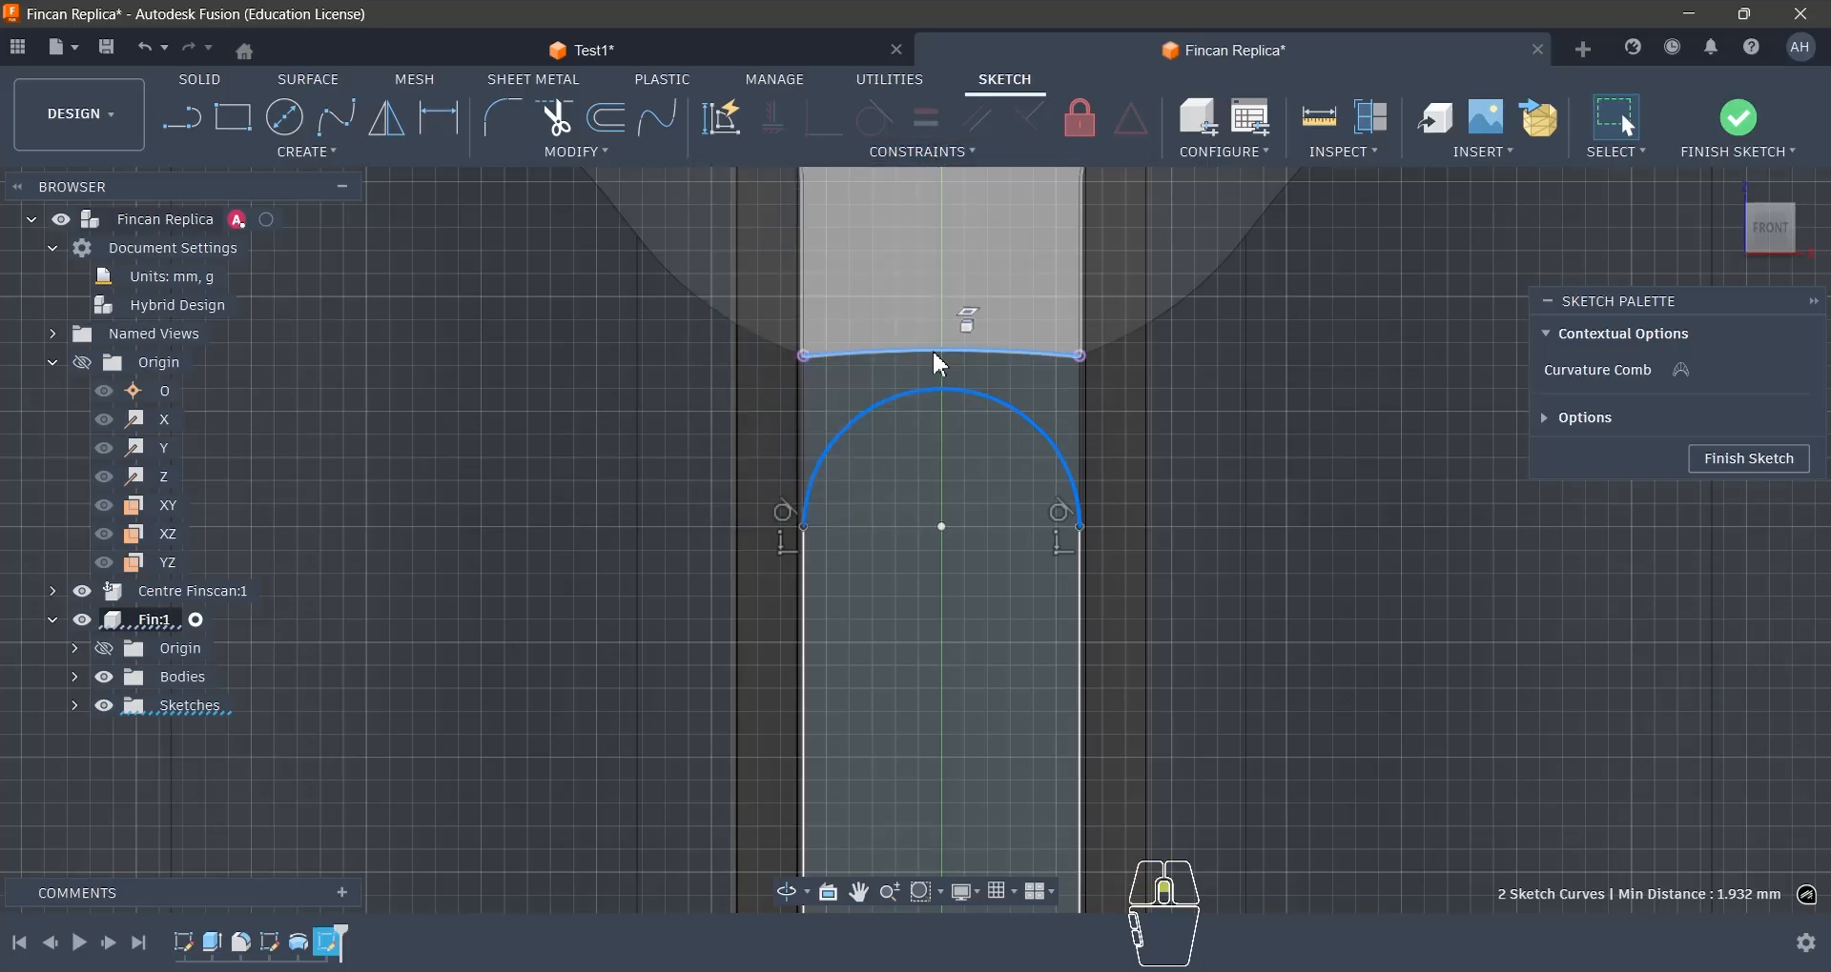
{"action": "scroll", "coordinate": [935, 359], "scroll_direction": "down", "scroll_amount": 5}
{"action": "left_click", "coordinate": [1022, 240]}
- Draw a vertical line about 0.57 mm up from the projected curve's right end and a second line back to the curve near its centre
{"action": "scroll", "coordinate": [968, 344], "scroll_direction": "up", "scroll_amount": 8}
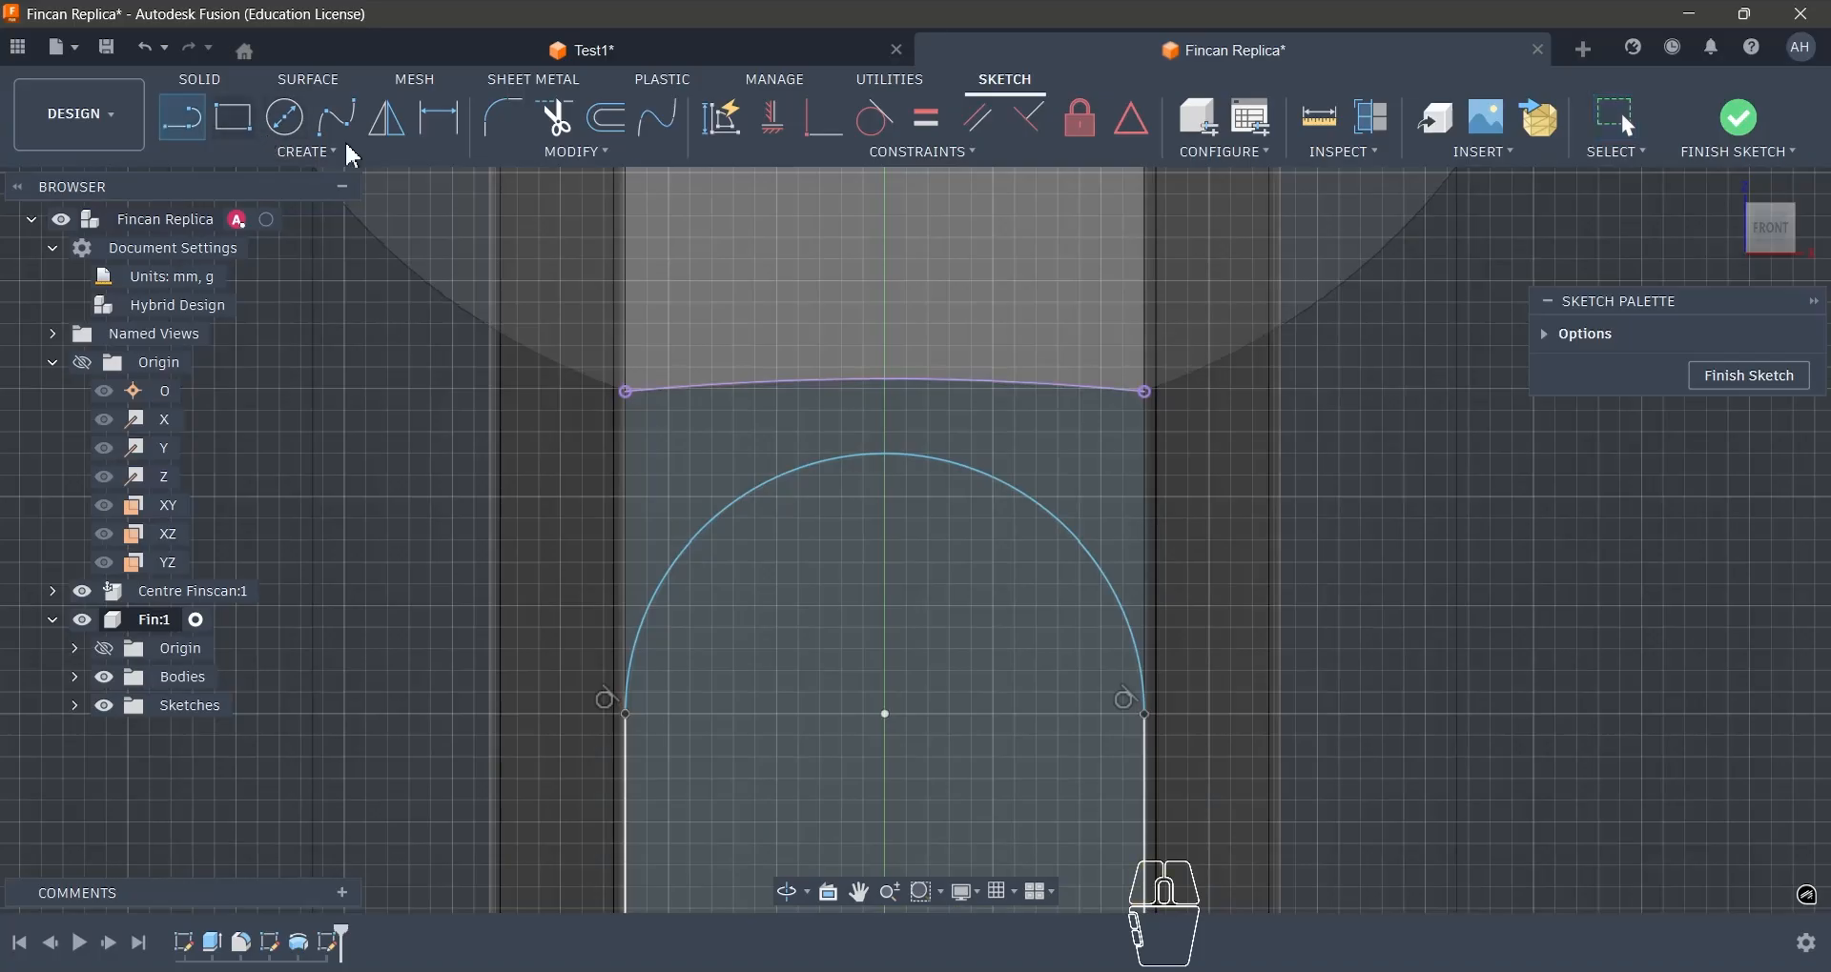
{"action": "scroll", "coordinate": [934, 370], "scroll_direction": "up", "scroll_amount": 3}
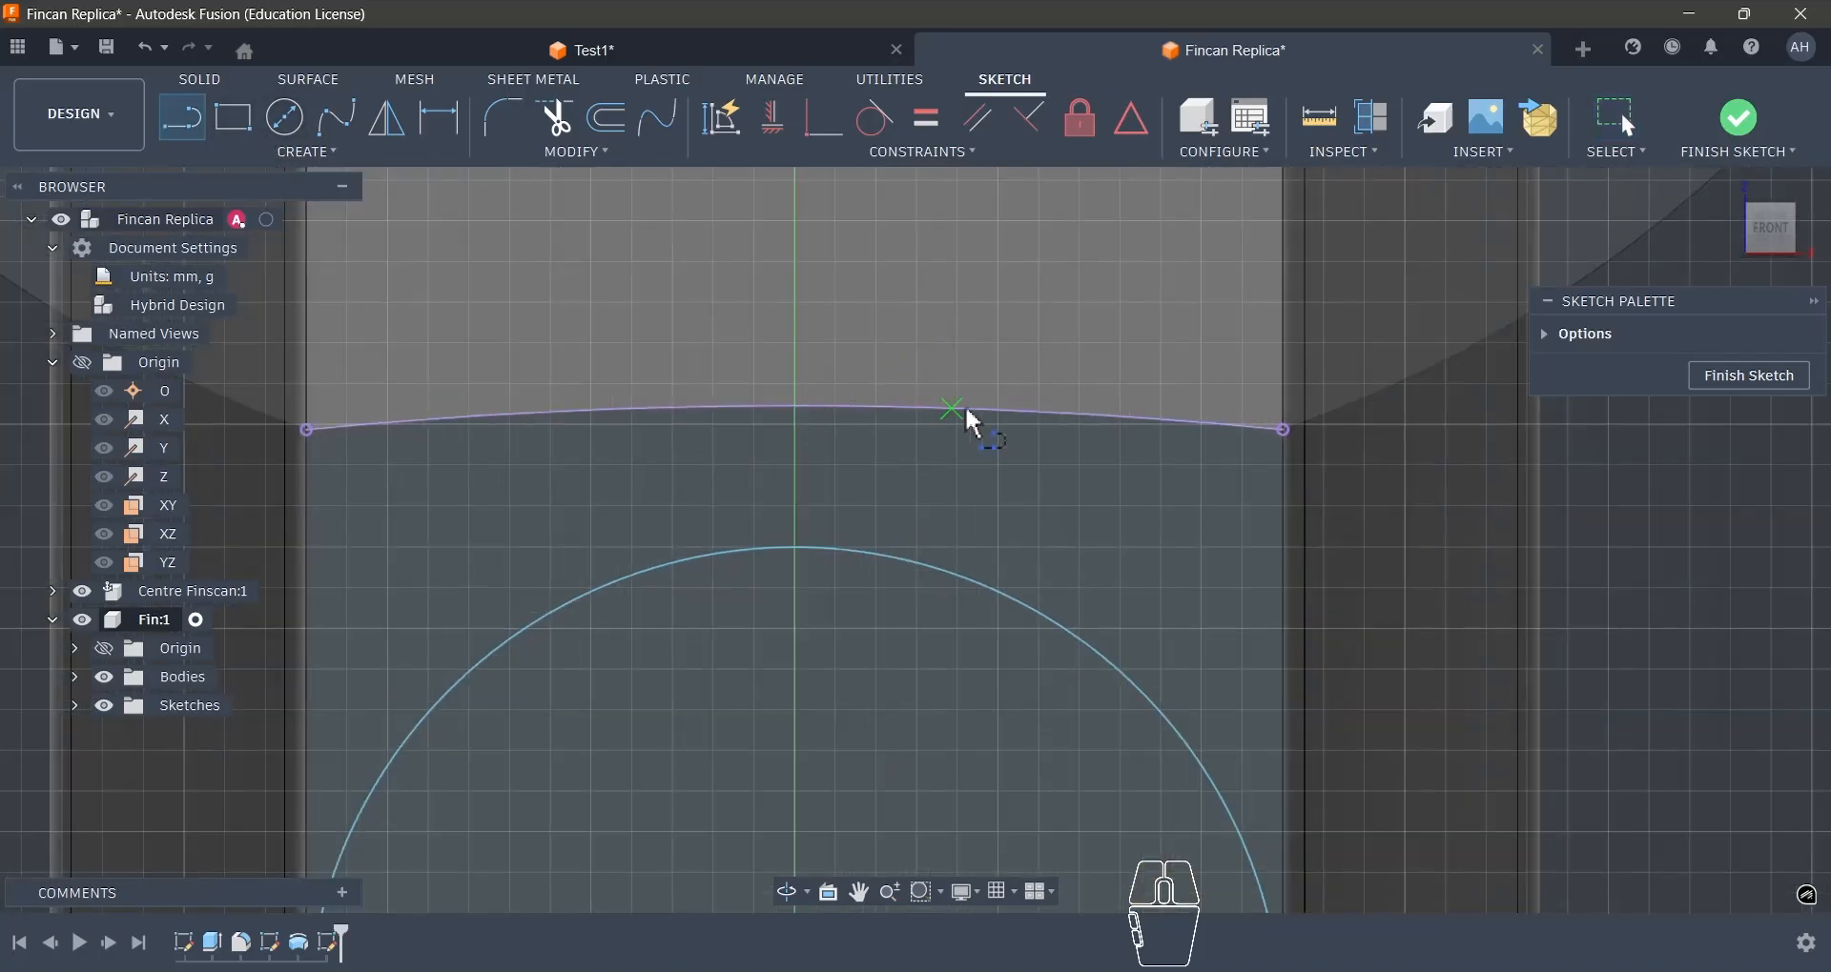
{"action": "scroll", "coordinate": [931, 563], "scroll_direction": "down", "scroll_amount": 3}
{"action": "left_click", "coordinate": [1103, 499]}
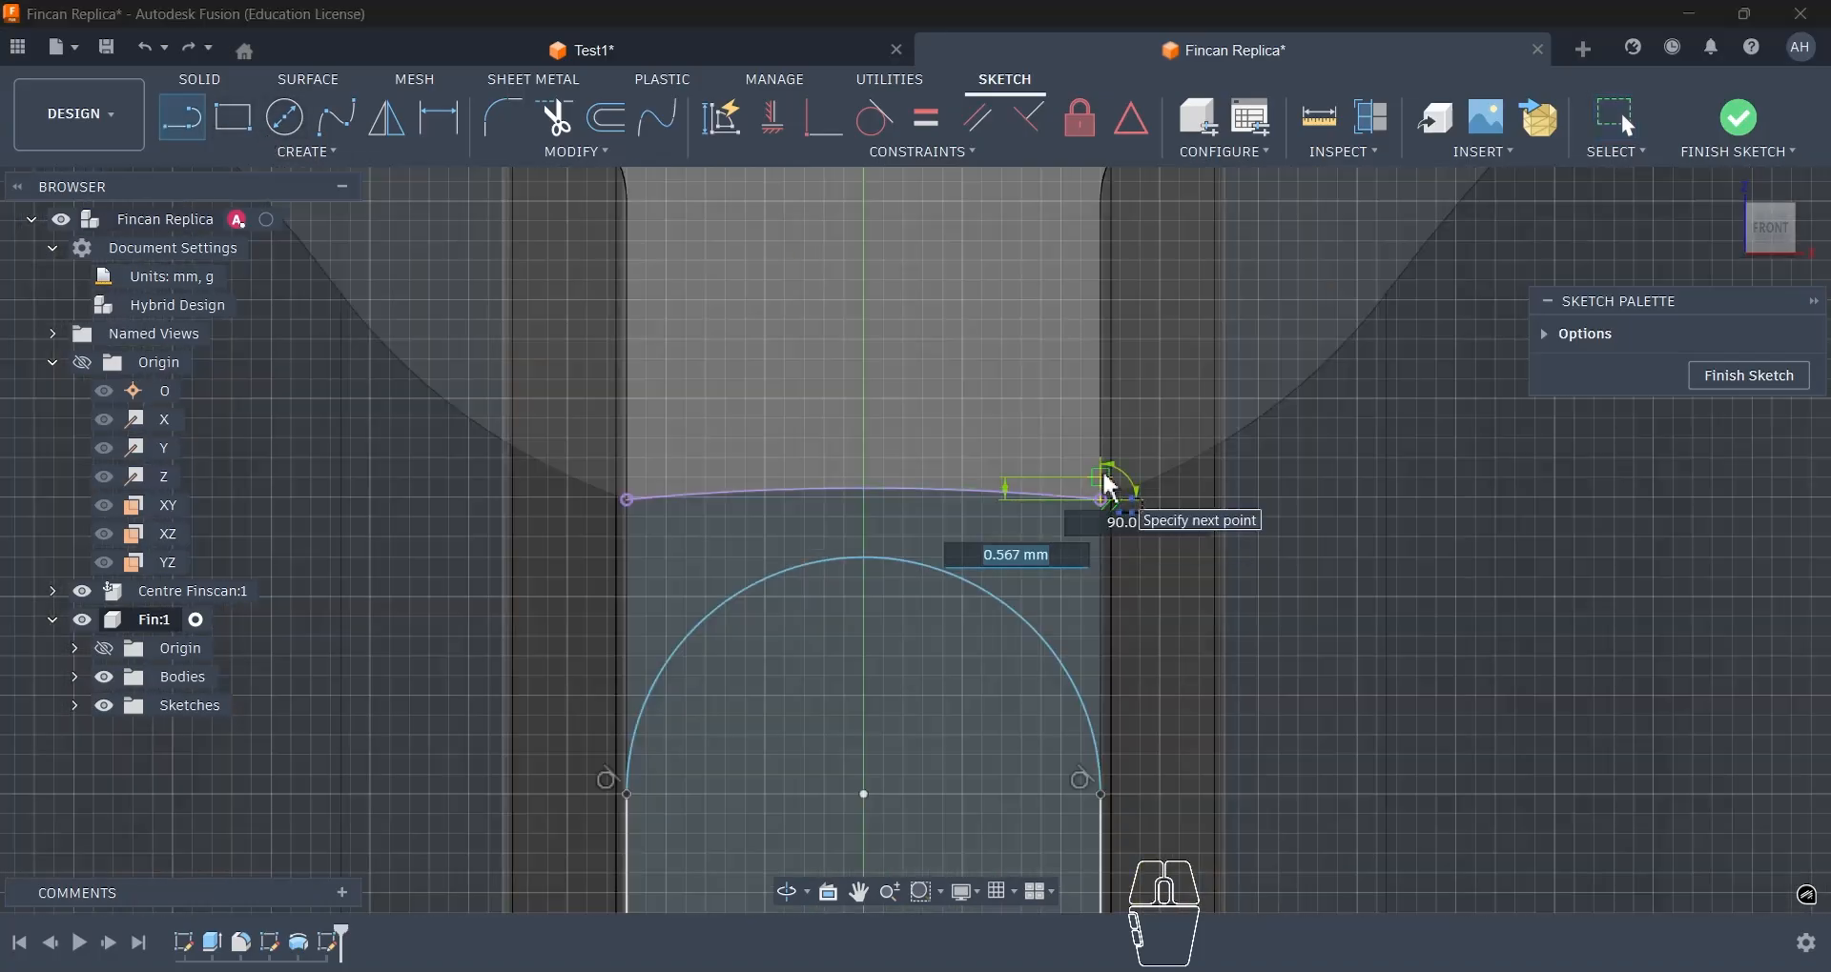
{"action": "left_click", "coordinate": [1106, 480]}
{"action": "left_click", "coordinate": [876, 488]}
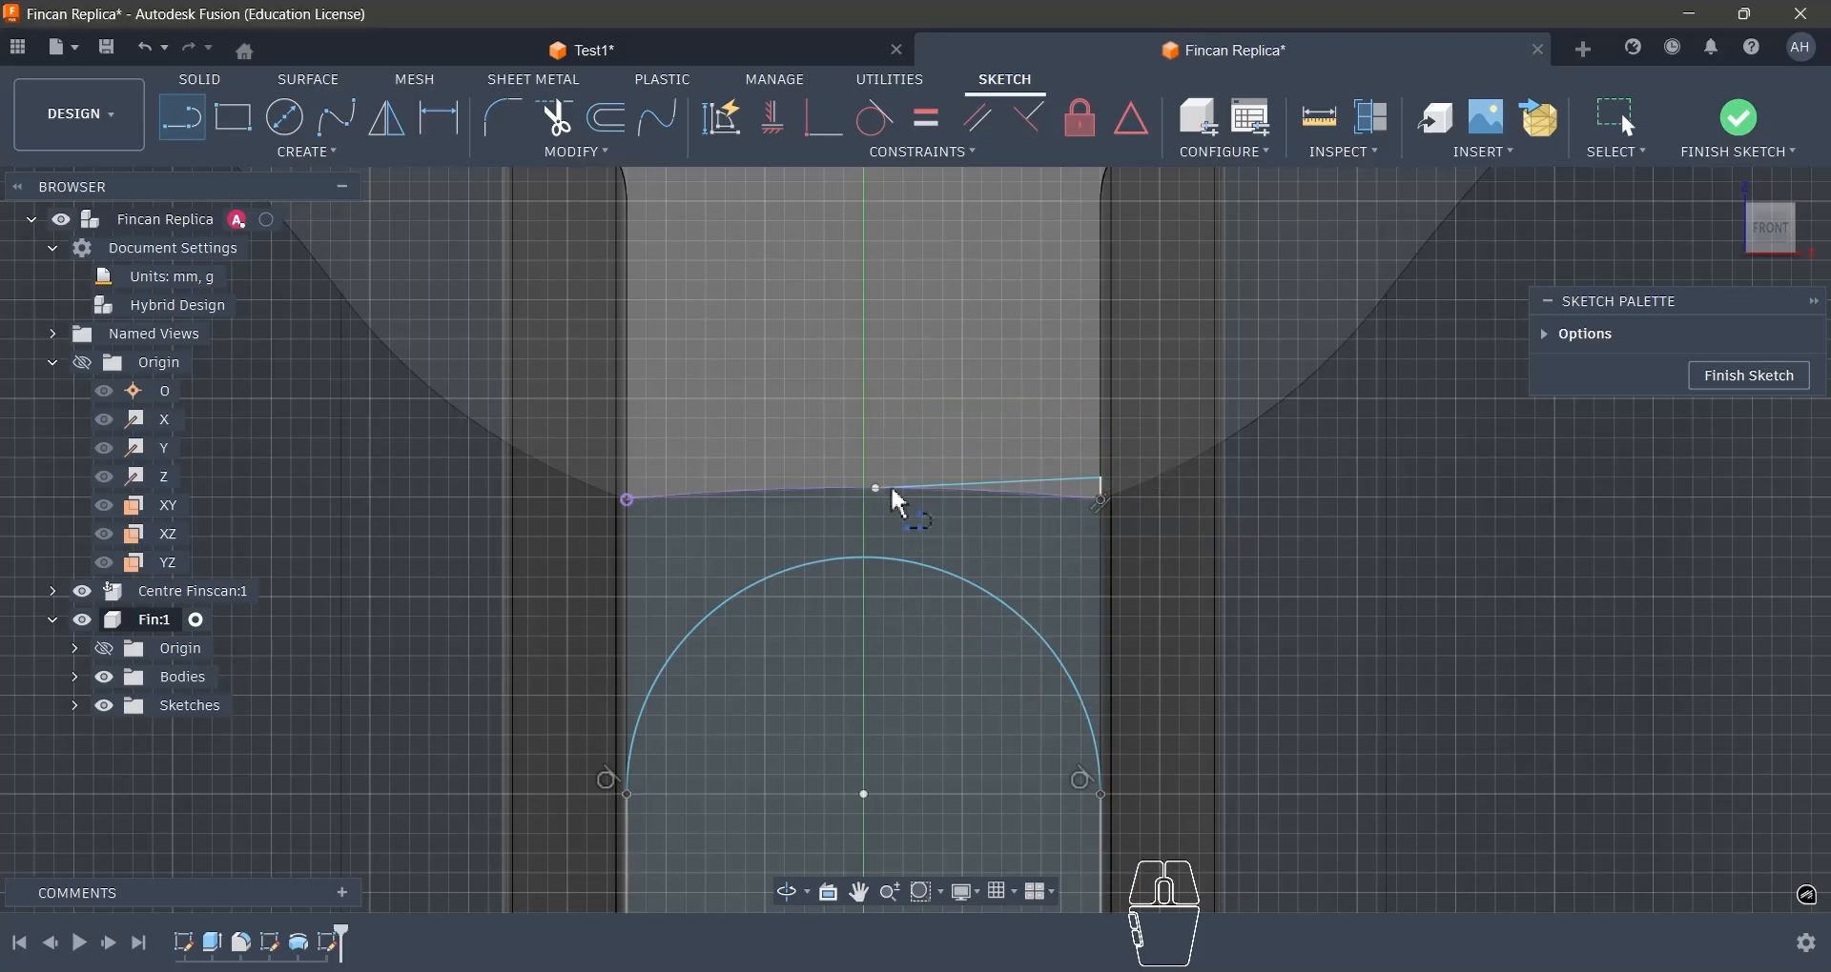
{"action": "key", "text": "Escape"}
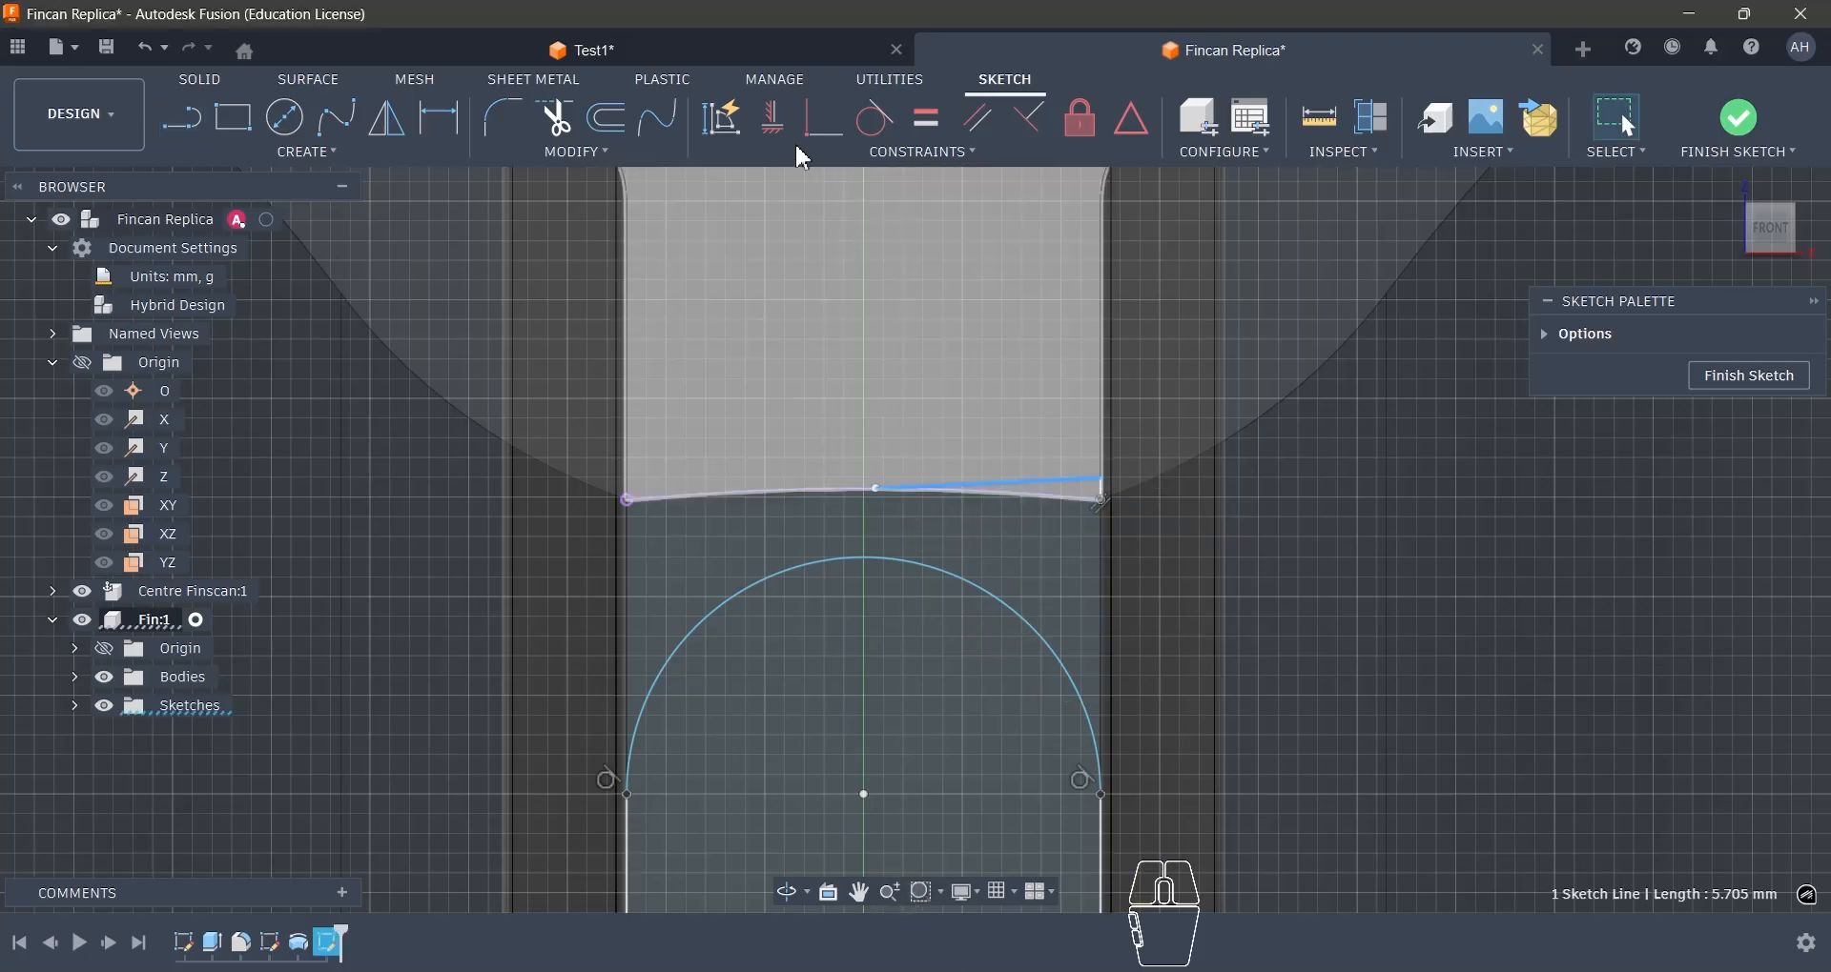
- Constrain the nearly level helper line horizontal and make its free end coincident with the projected curve
{"action": "left_click", "coordinate": [776, 122]}
{"action": "scroll", "coordinate": [1043, 508], "scroll_direction": "up", "scroll_amount": 5}
{"action": "key", "text": "Escape"}
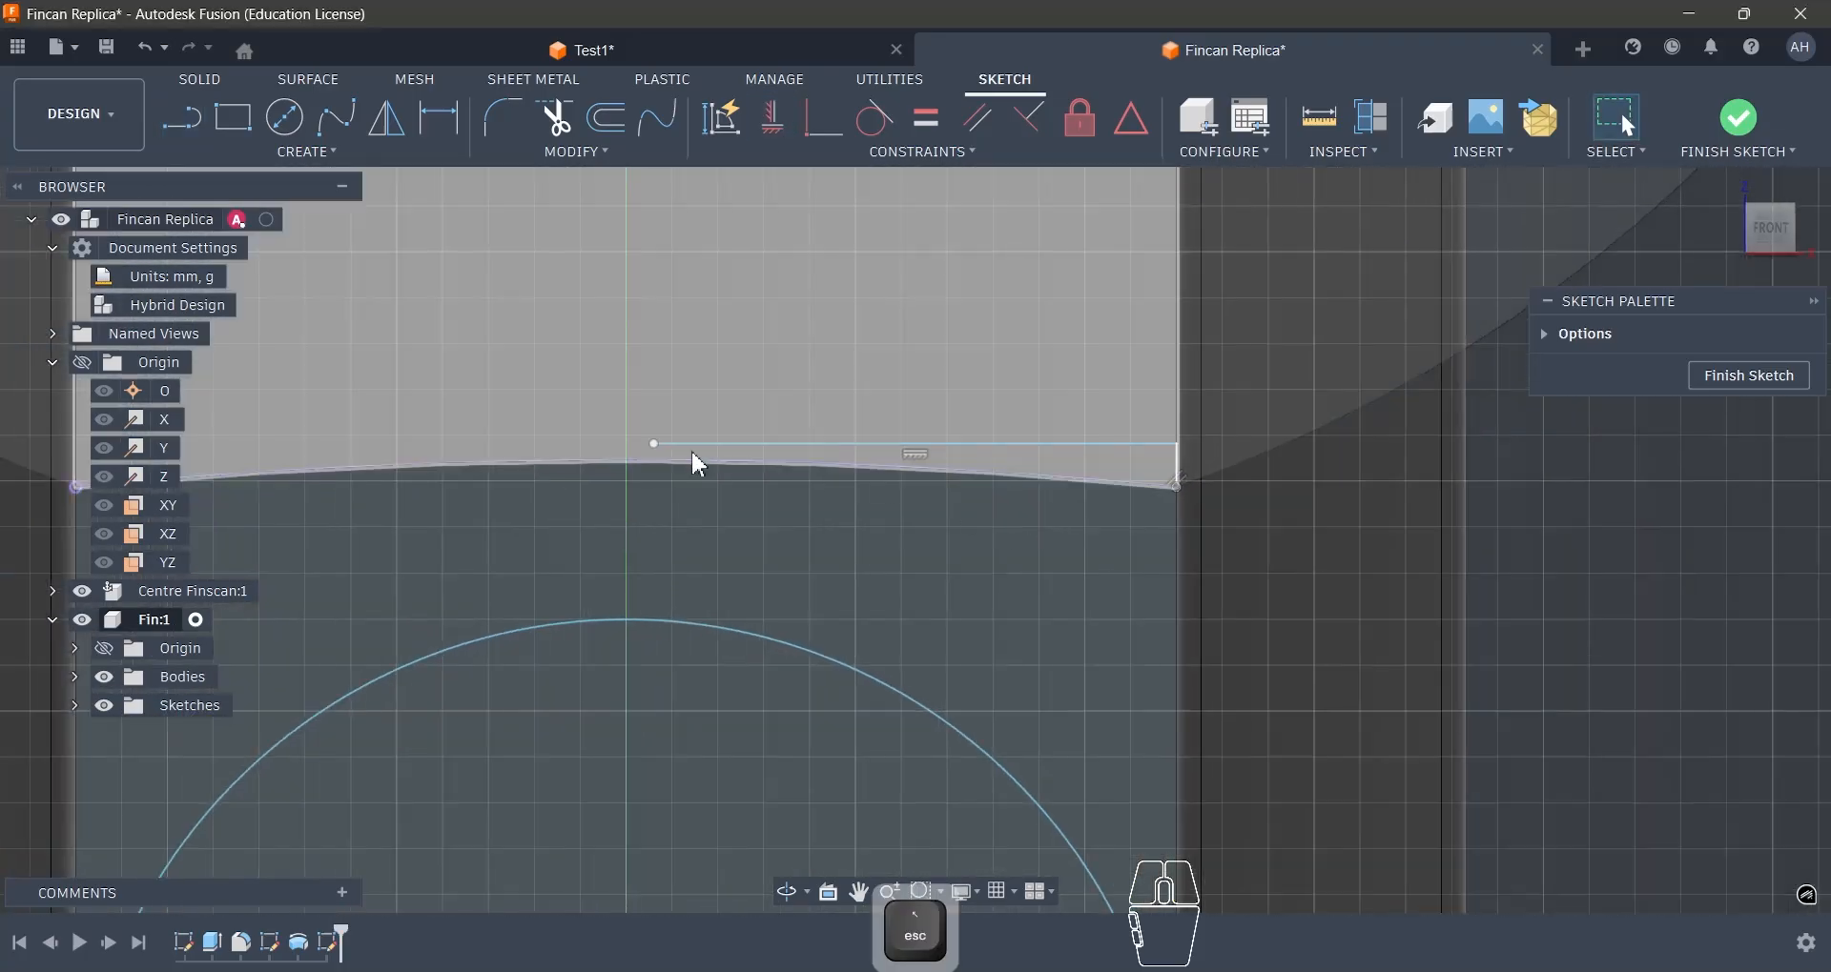
{"action": "left_click", "coordinate": [651, 460], "text": "shift"}
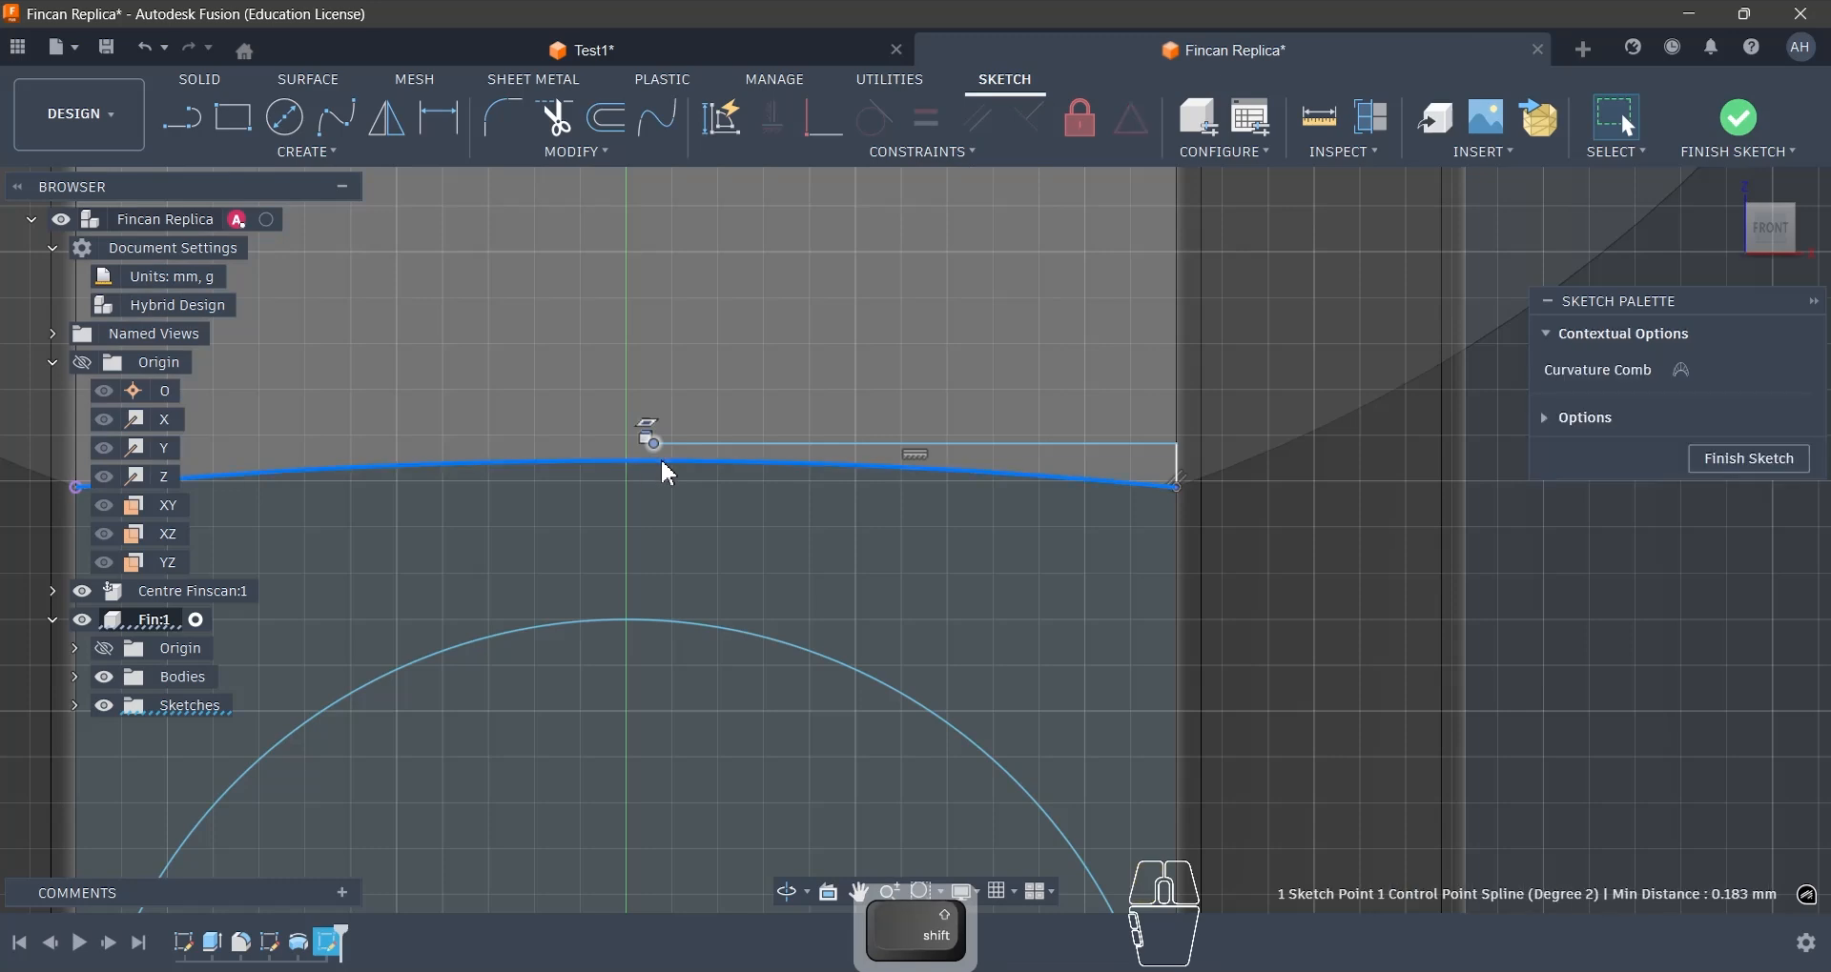
{"action": "left_click", "coordinate": [819, 128]}
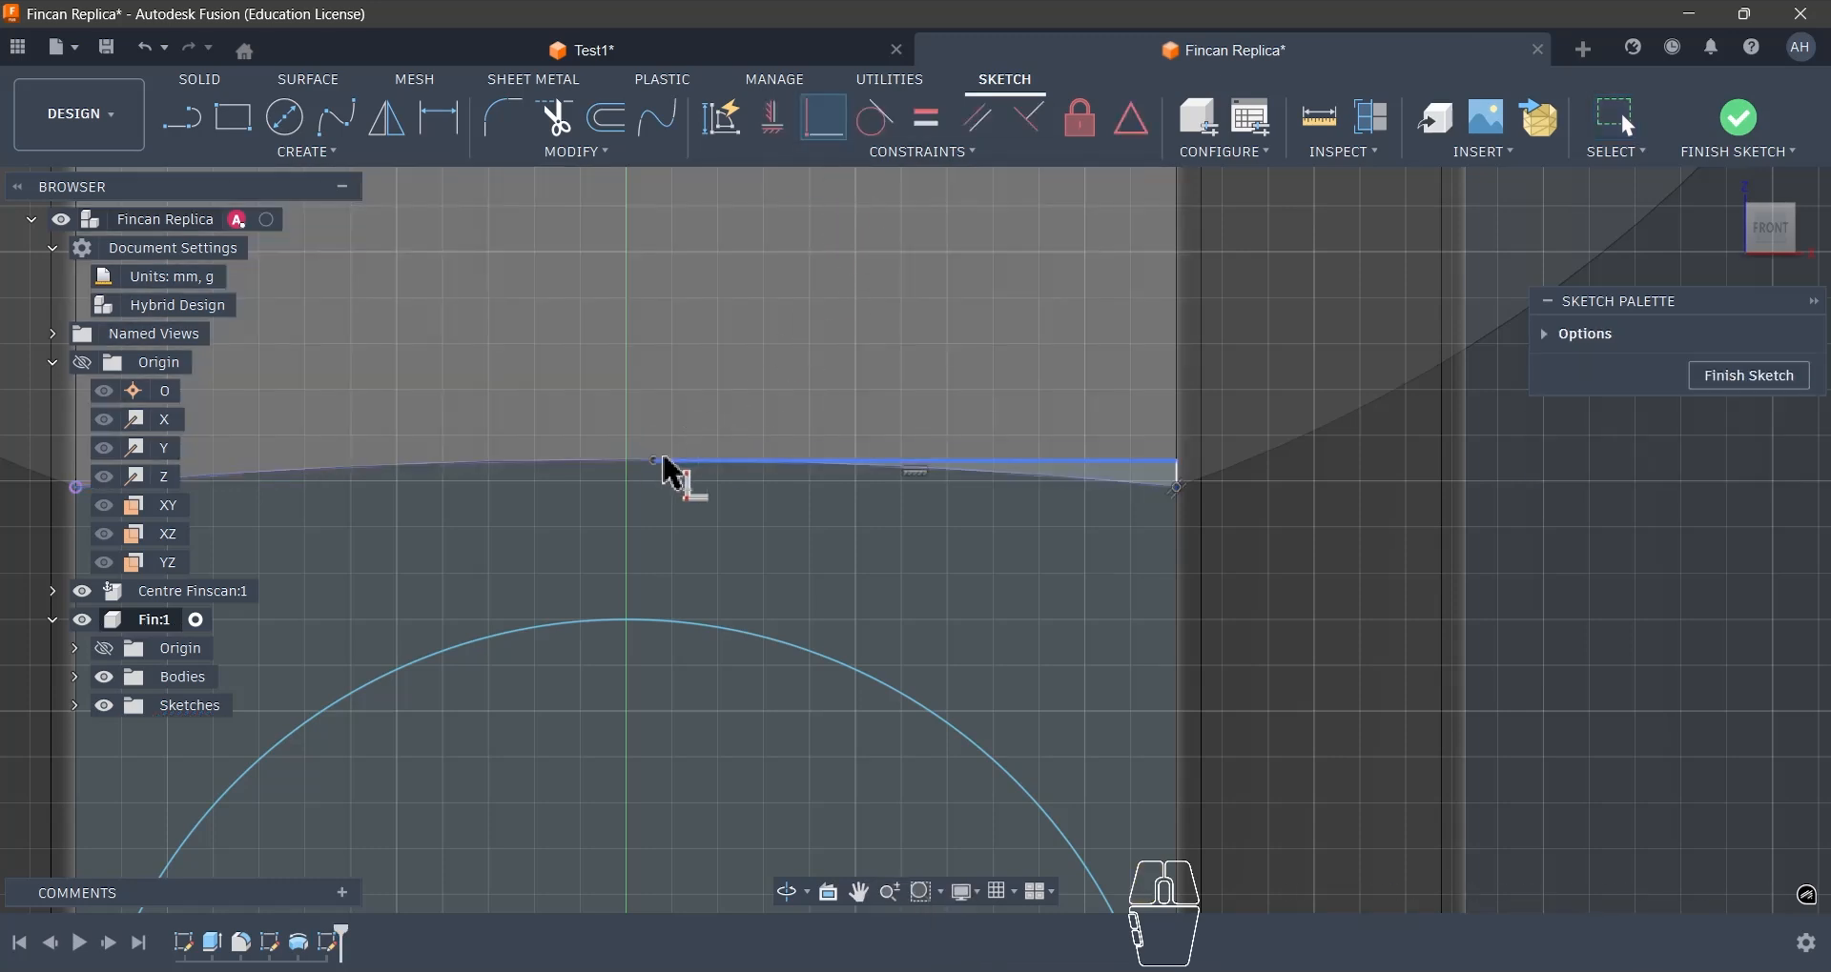
{"action": "scroll", "coordinate": [947, 386], "scroll_direction": "down", "scroll_amount": 3}
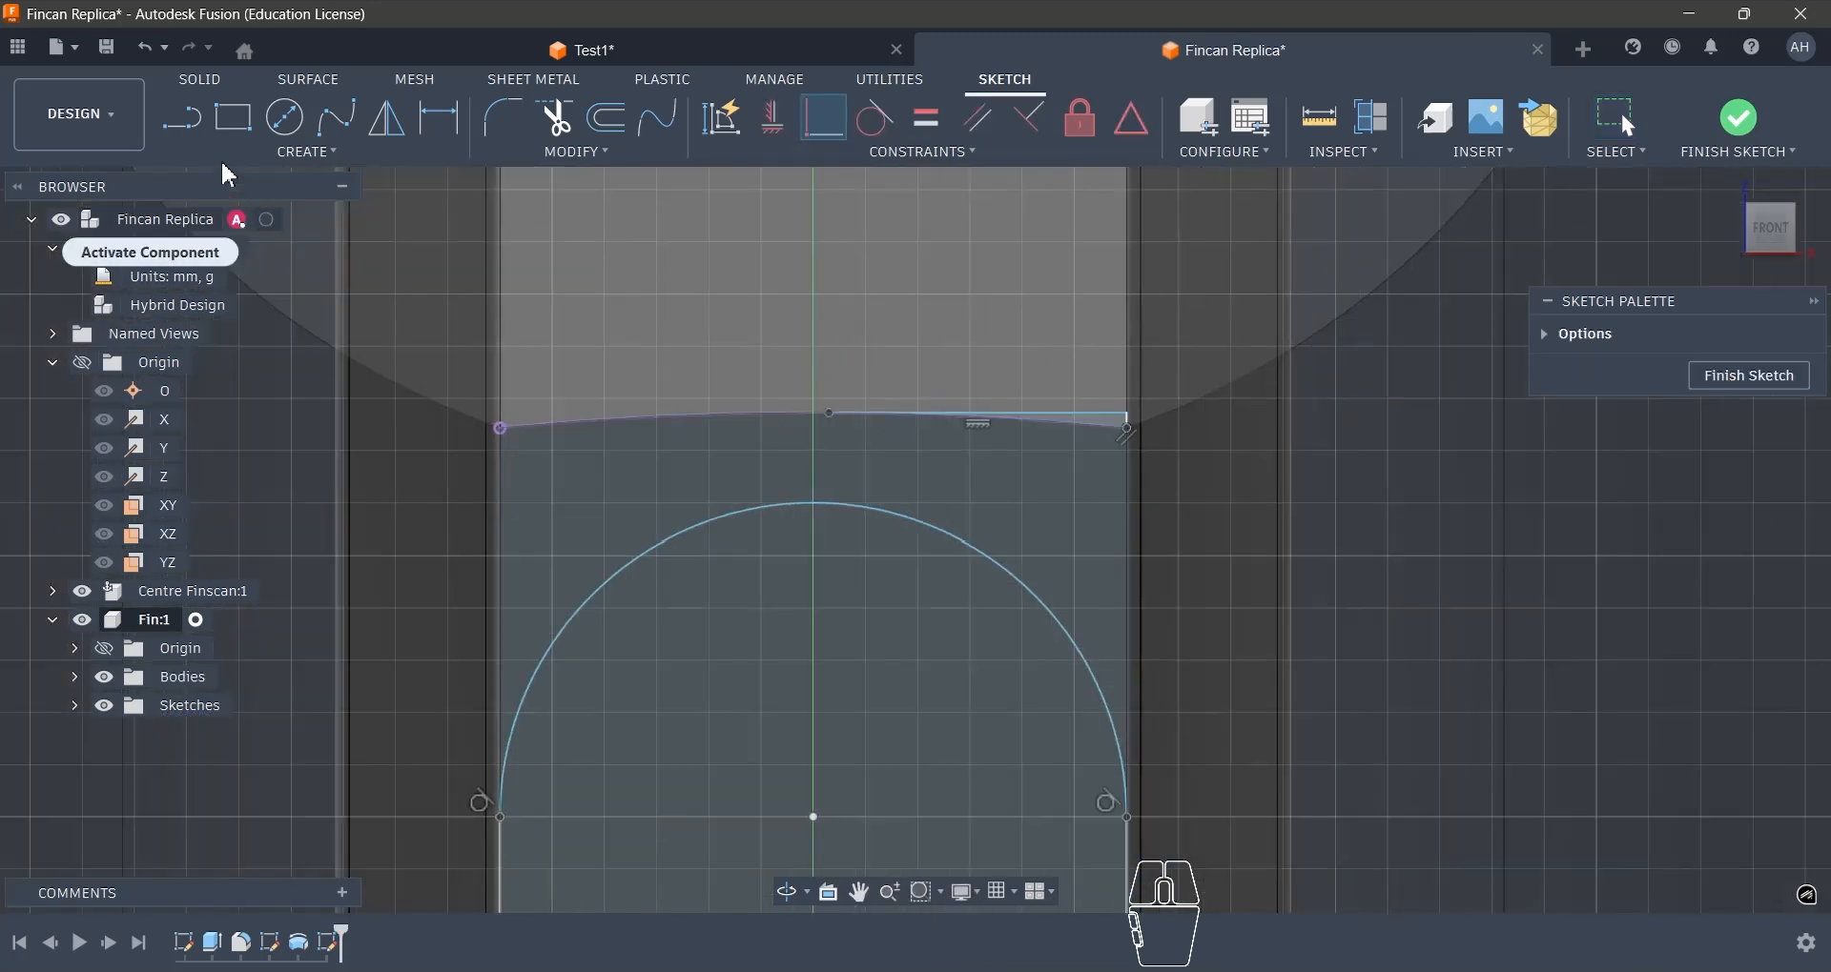
- Draw a line from the horizontal helper line's inner end to the arc's centre, then make it a vertical construction line
{"action": "key", "text": "l"}
{"action": "left_click", "coordinate": [830, 414]}
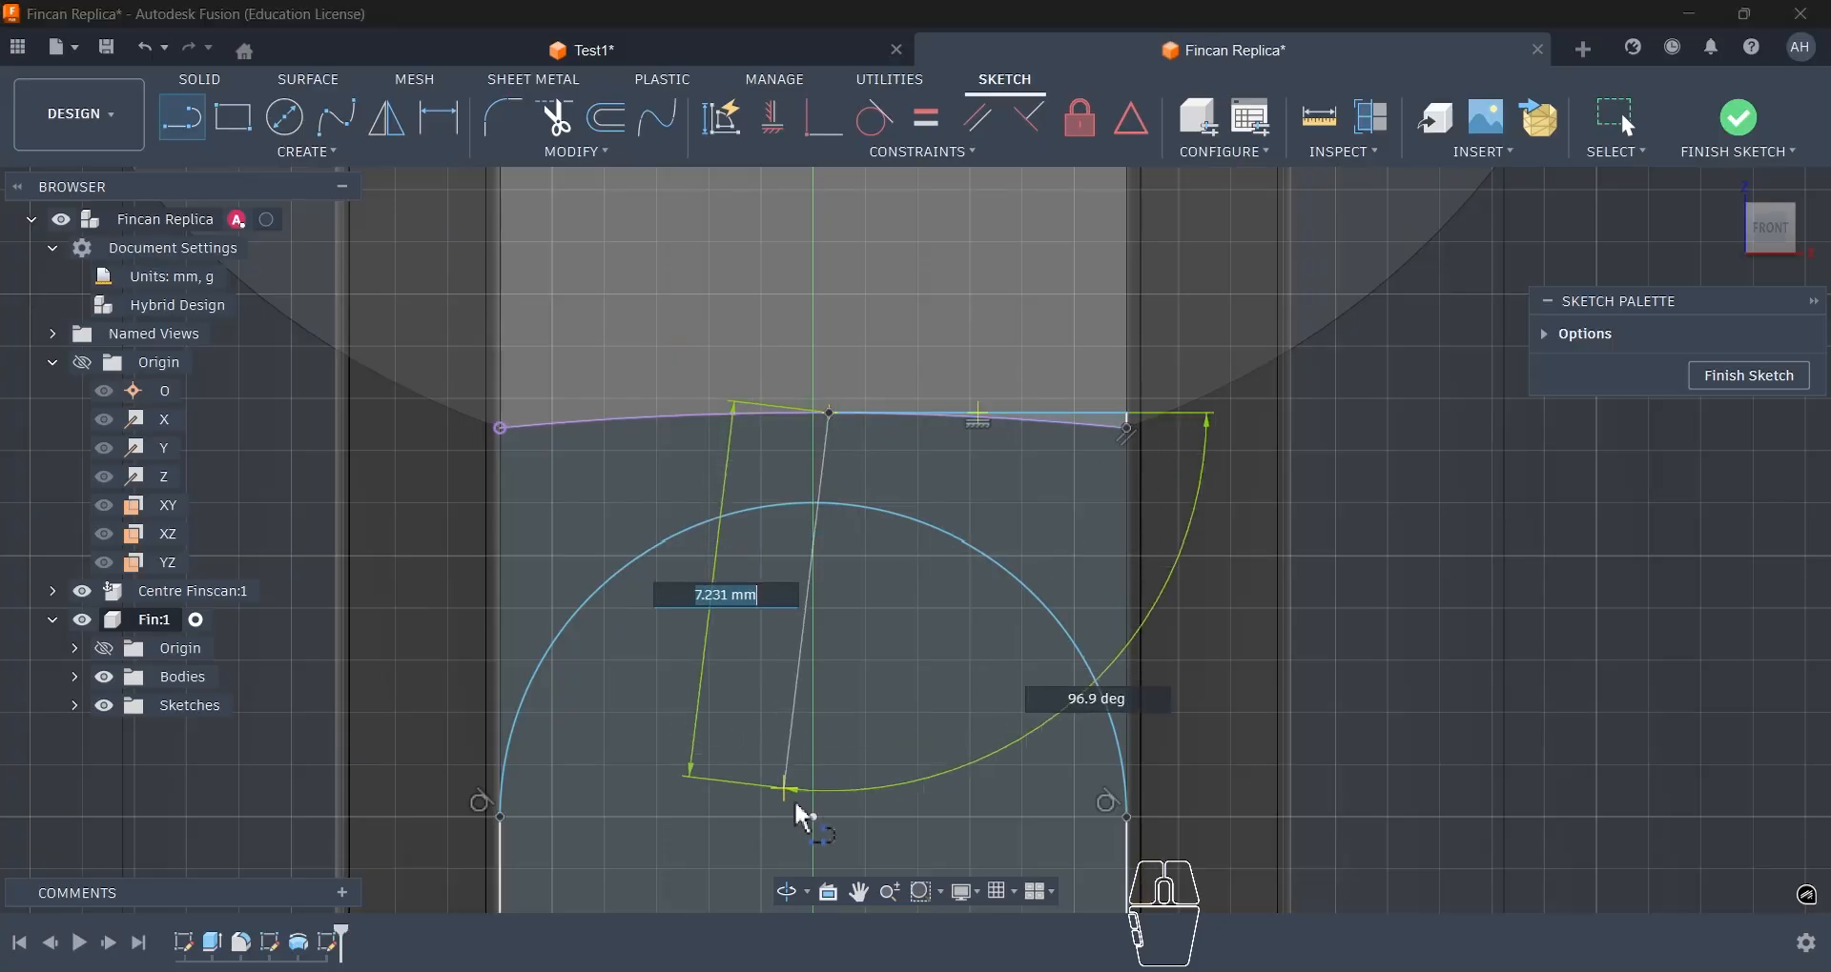
{"action": "left_click", "coordinate": [813, 818]}
{"action": "key", "text": "Escape"}
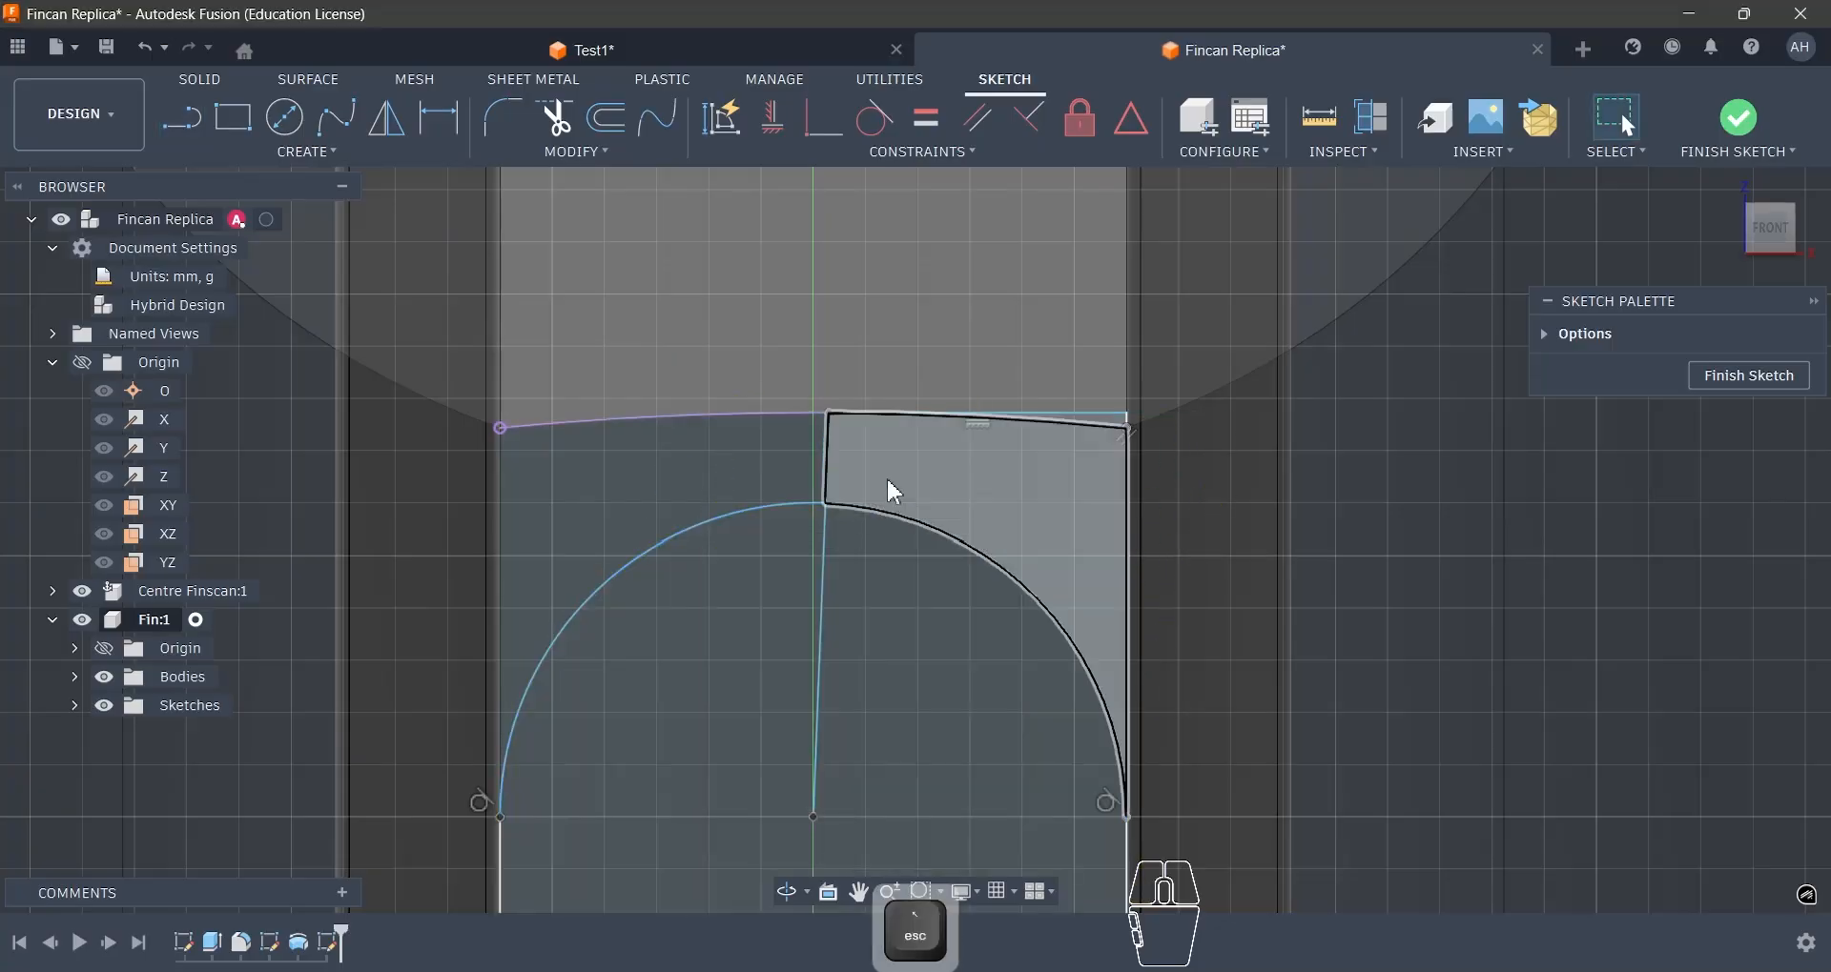
{"action": "left_click", "coordinate": [831, 452]}
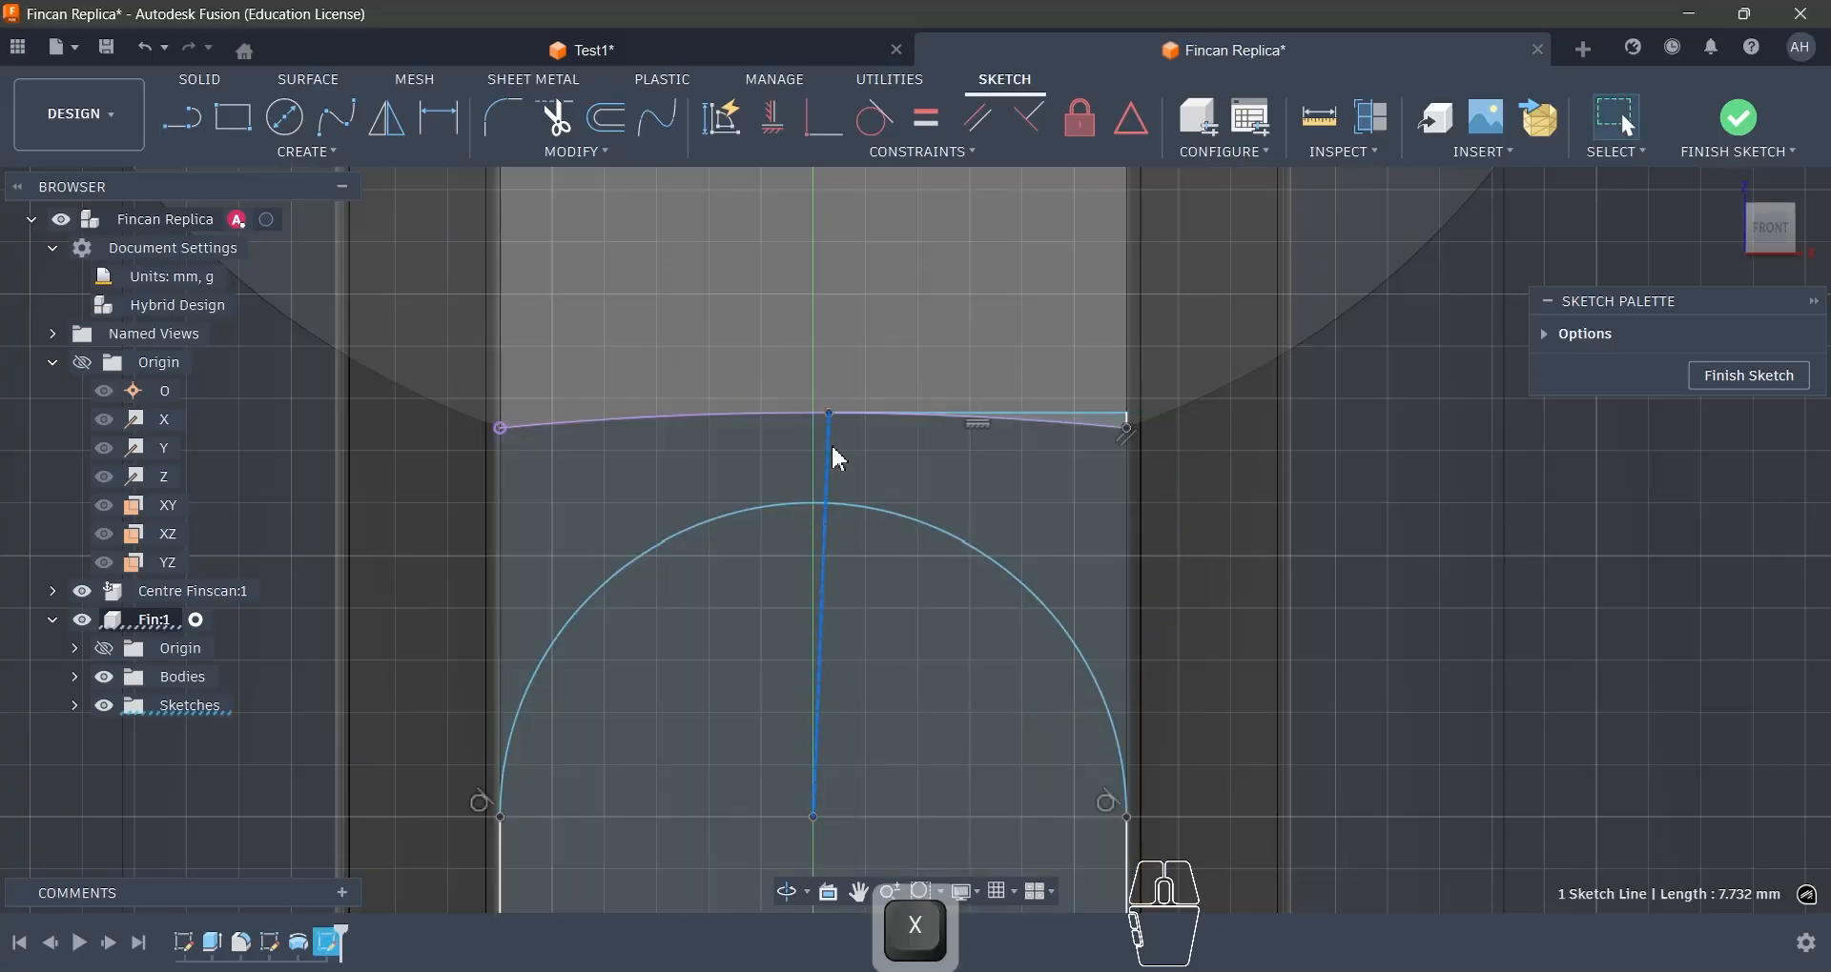
{"action": "left_click", "coordinate": [772, 133]}
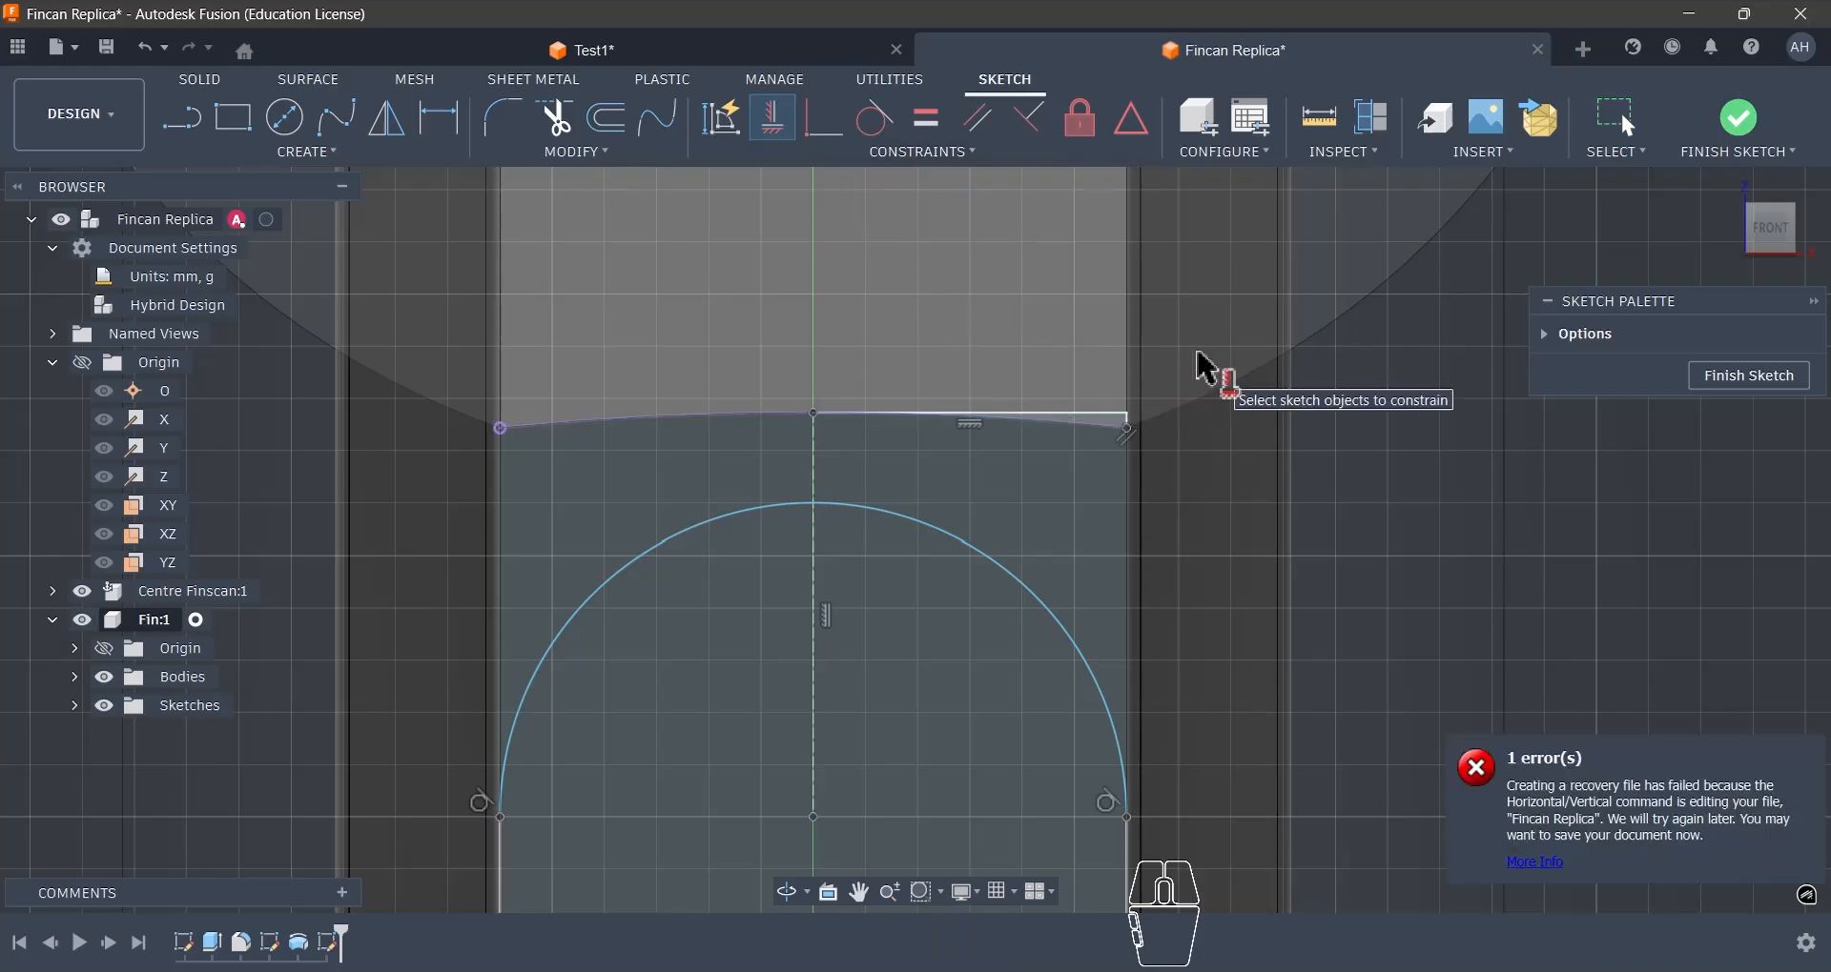
{"action": "key", "text": "Escape"}
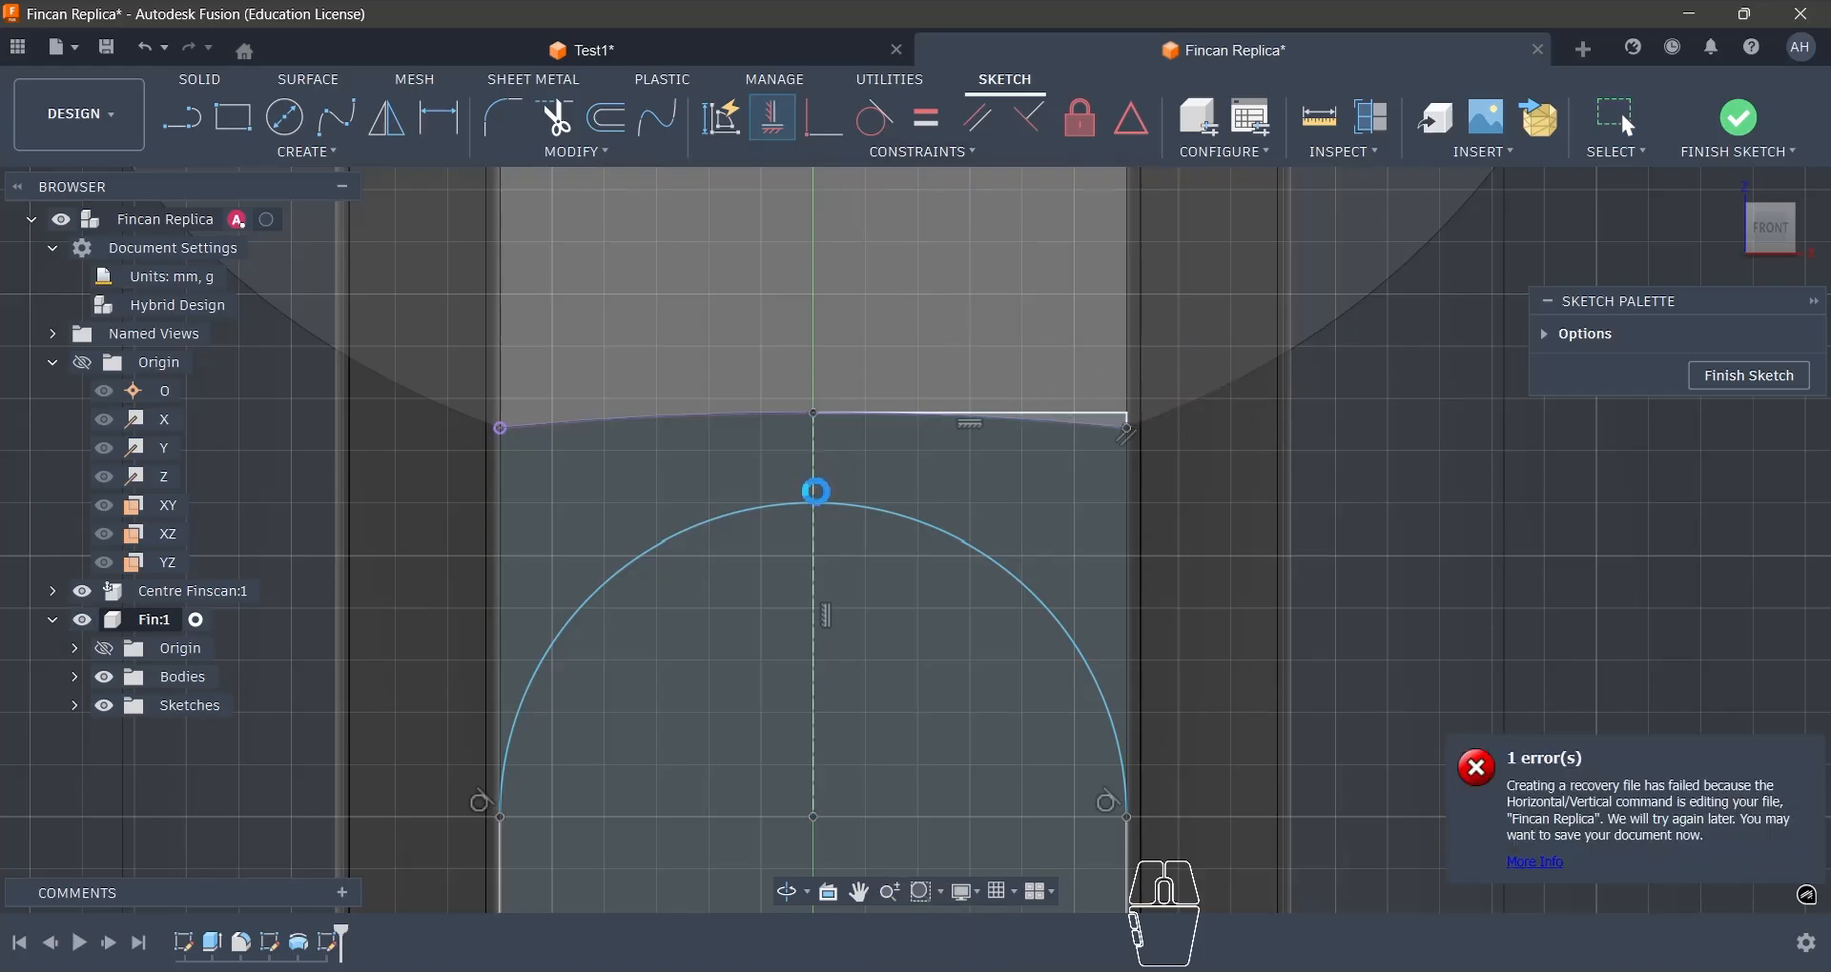
- Convert the horizontal and short vertical helper lines to construction and make the rounded-top arc tangent to the horizontal one
{"action": "scroll", "coordinate": [820, 499], "scroll_direction": "up", "scroll_amount": 2}
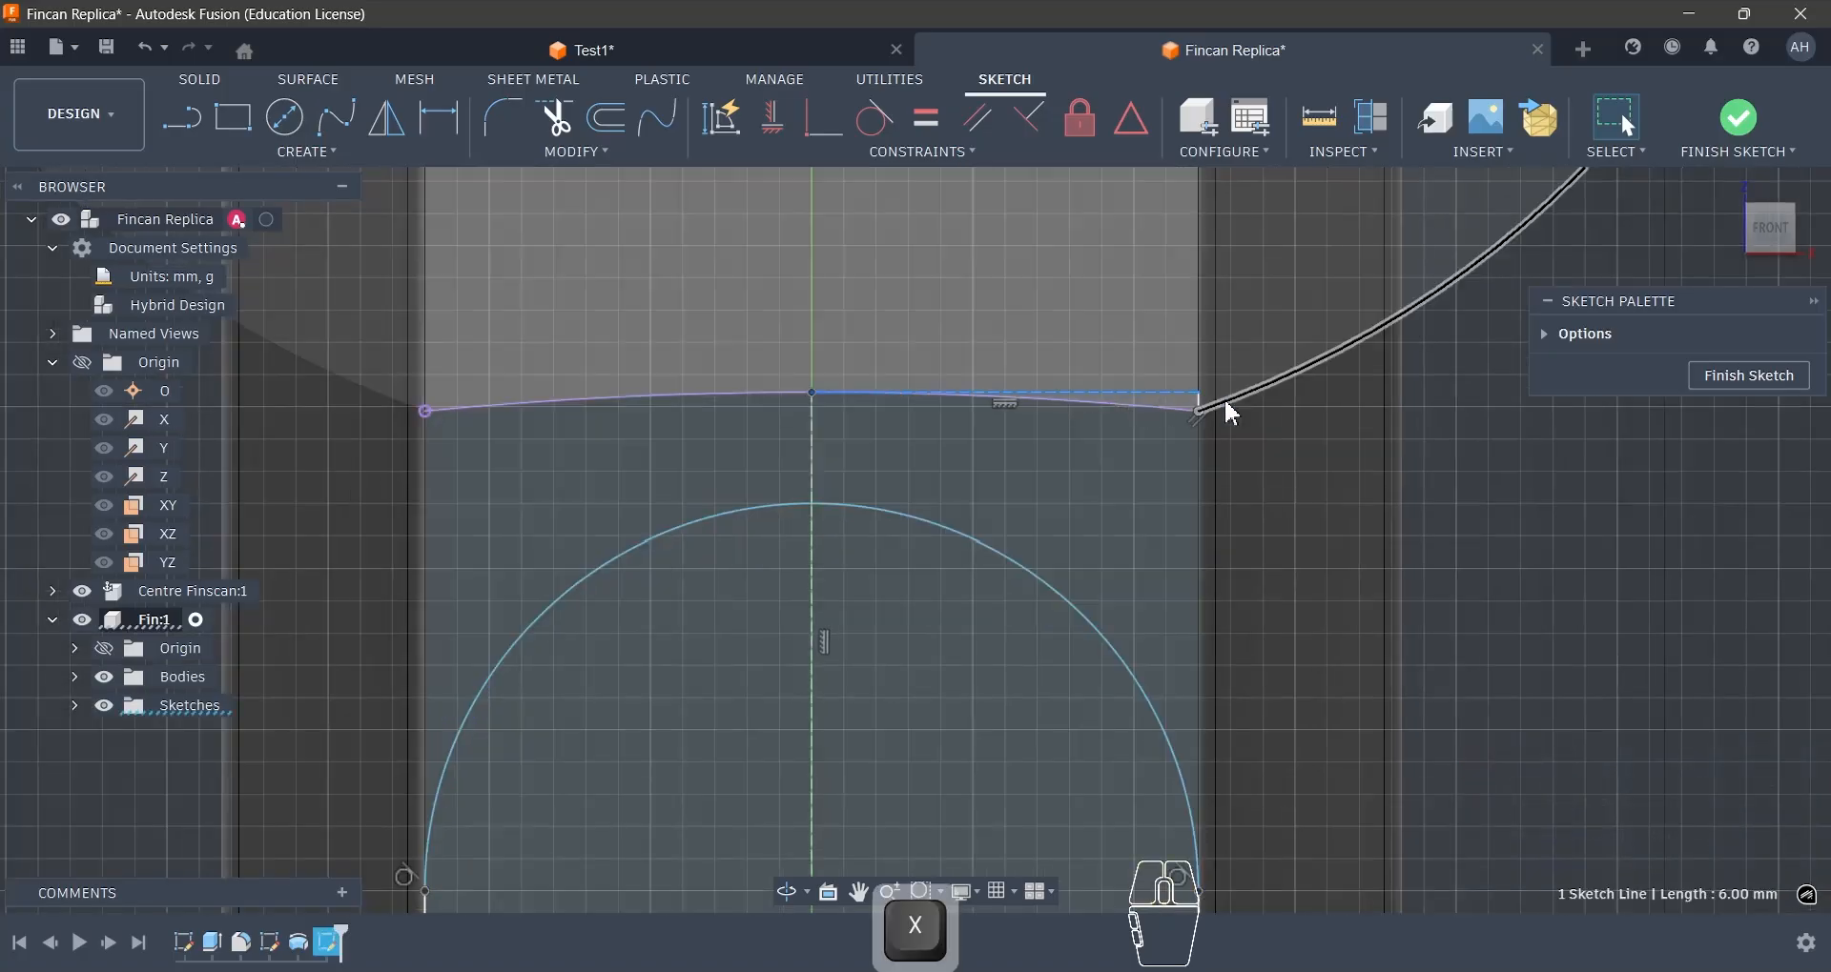
{"action": "scroll", "coordinate": [1187, 401], "scroll_direction": "up", "scroll_amount": 3}
{"action": "scroll", "coordinate": [1192, 420], "scroll_direction": "down", "scroll_amount": 4}
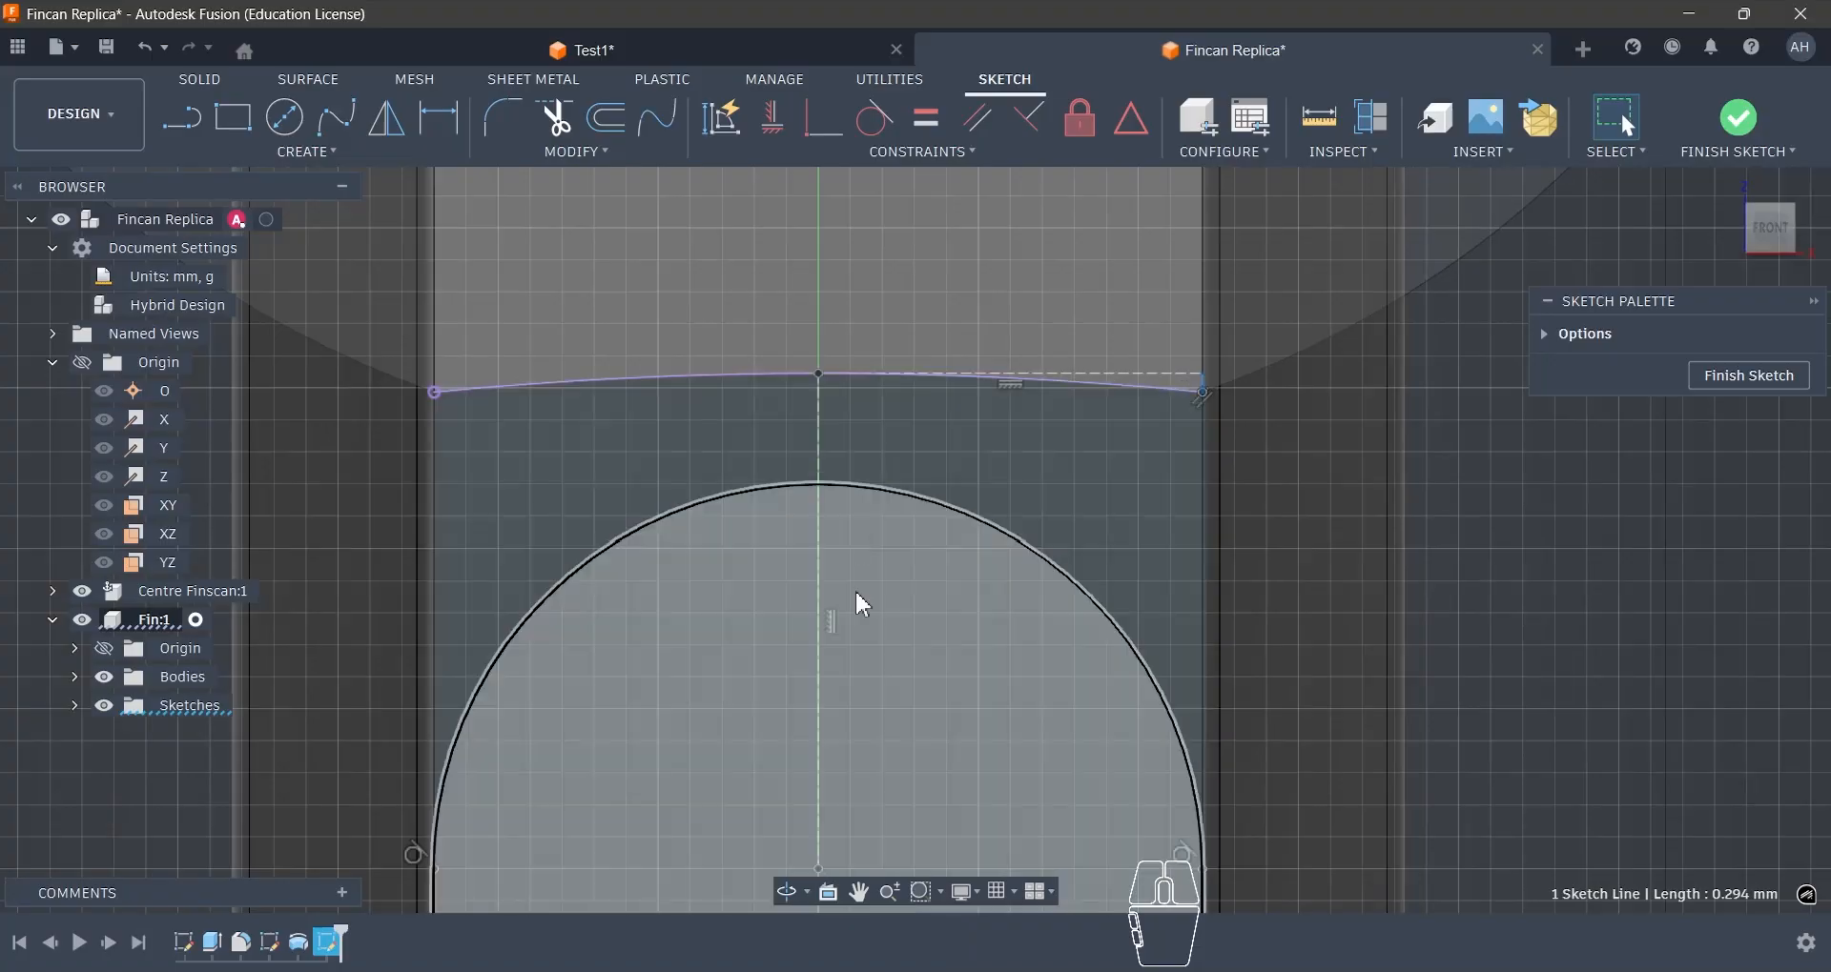
{"action": "scroll", "coordinate": [931, 400], "scroll_direction": "down", "scroll_amount": 2}
{"action": "left_click", "coordinate": [872, 458]}
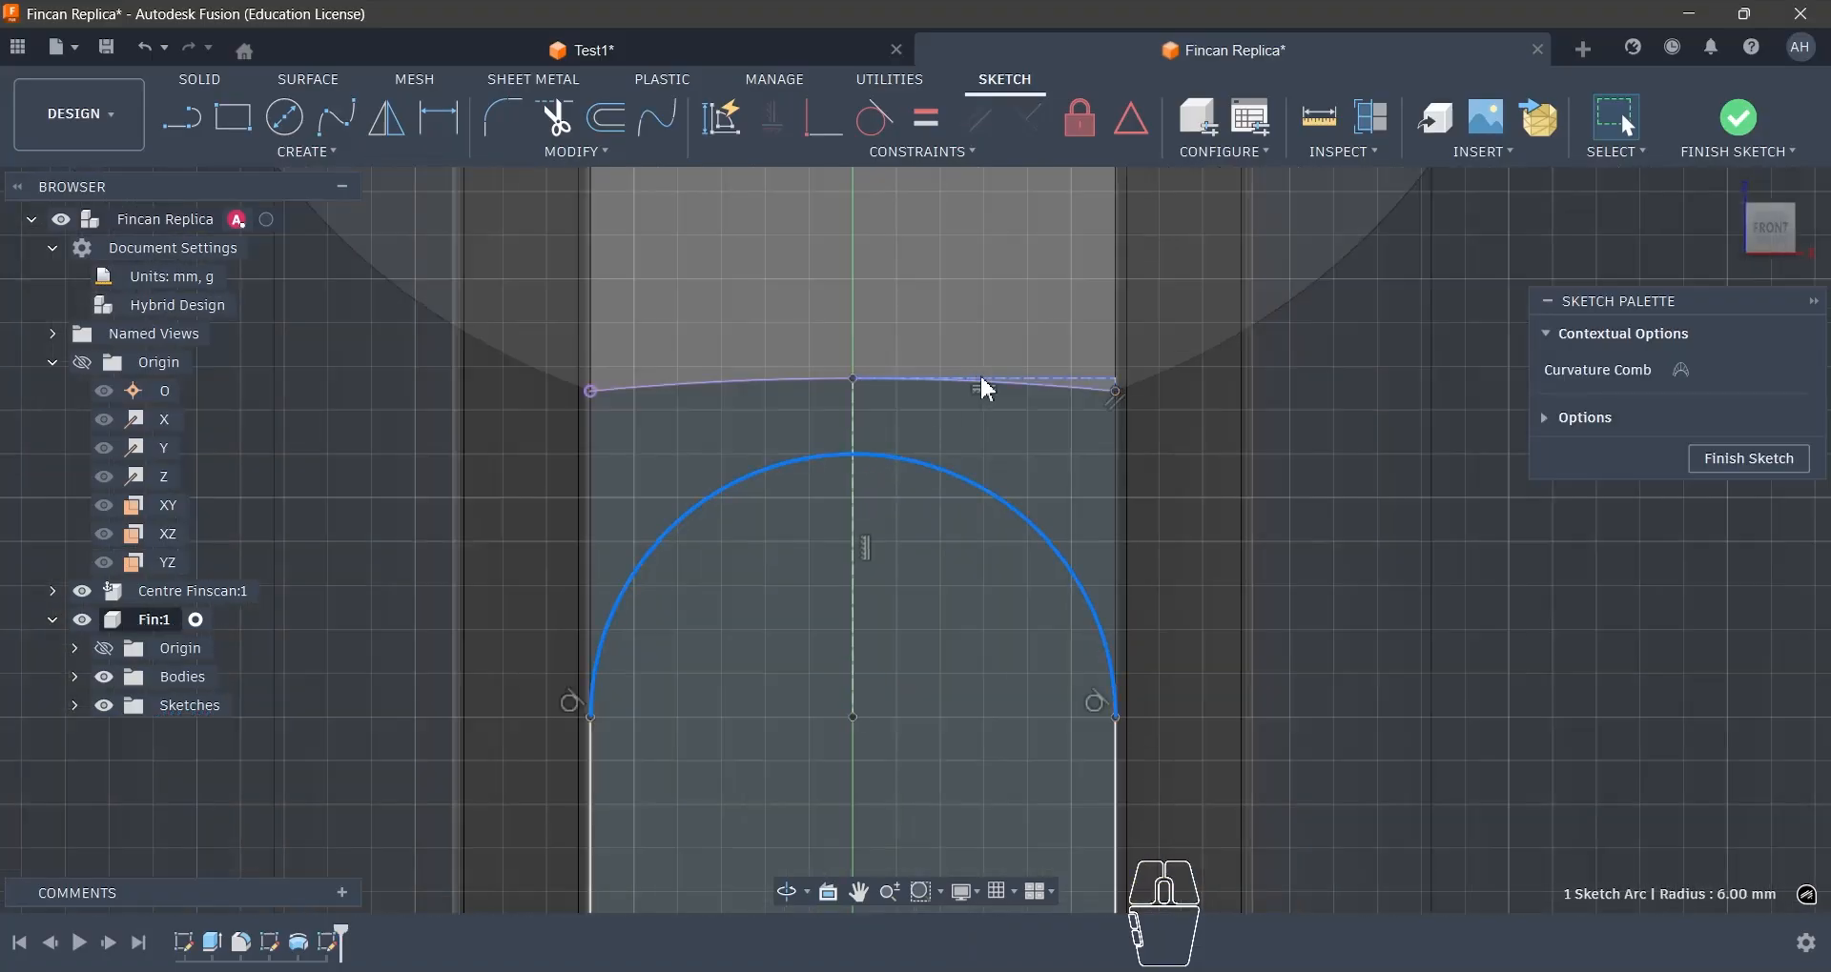
{"action": "left_click", "coordinate": [1022, 385], "text": "shift"}
{"action": "left_click", "coordinate": [869, 133]}
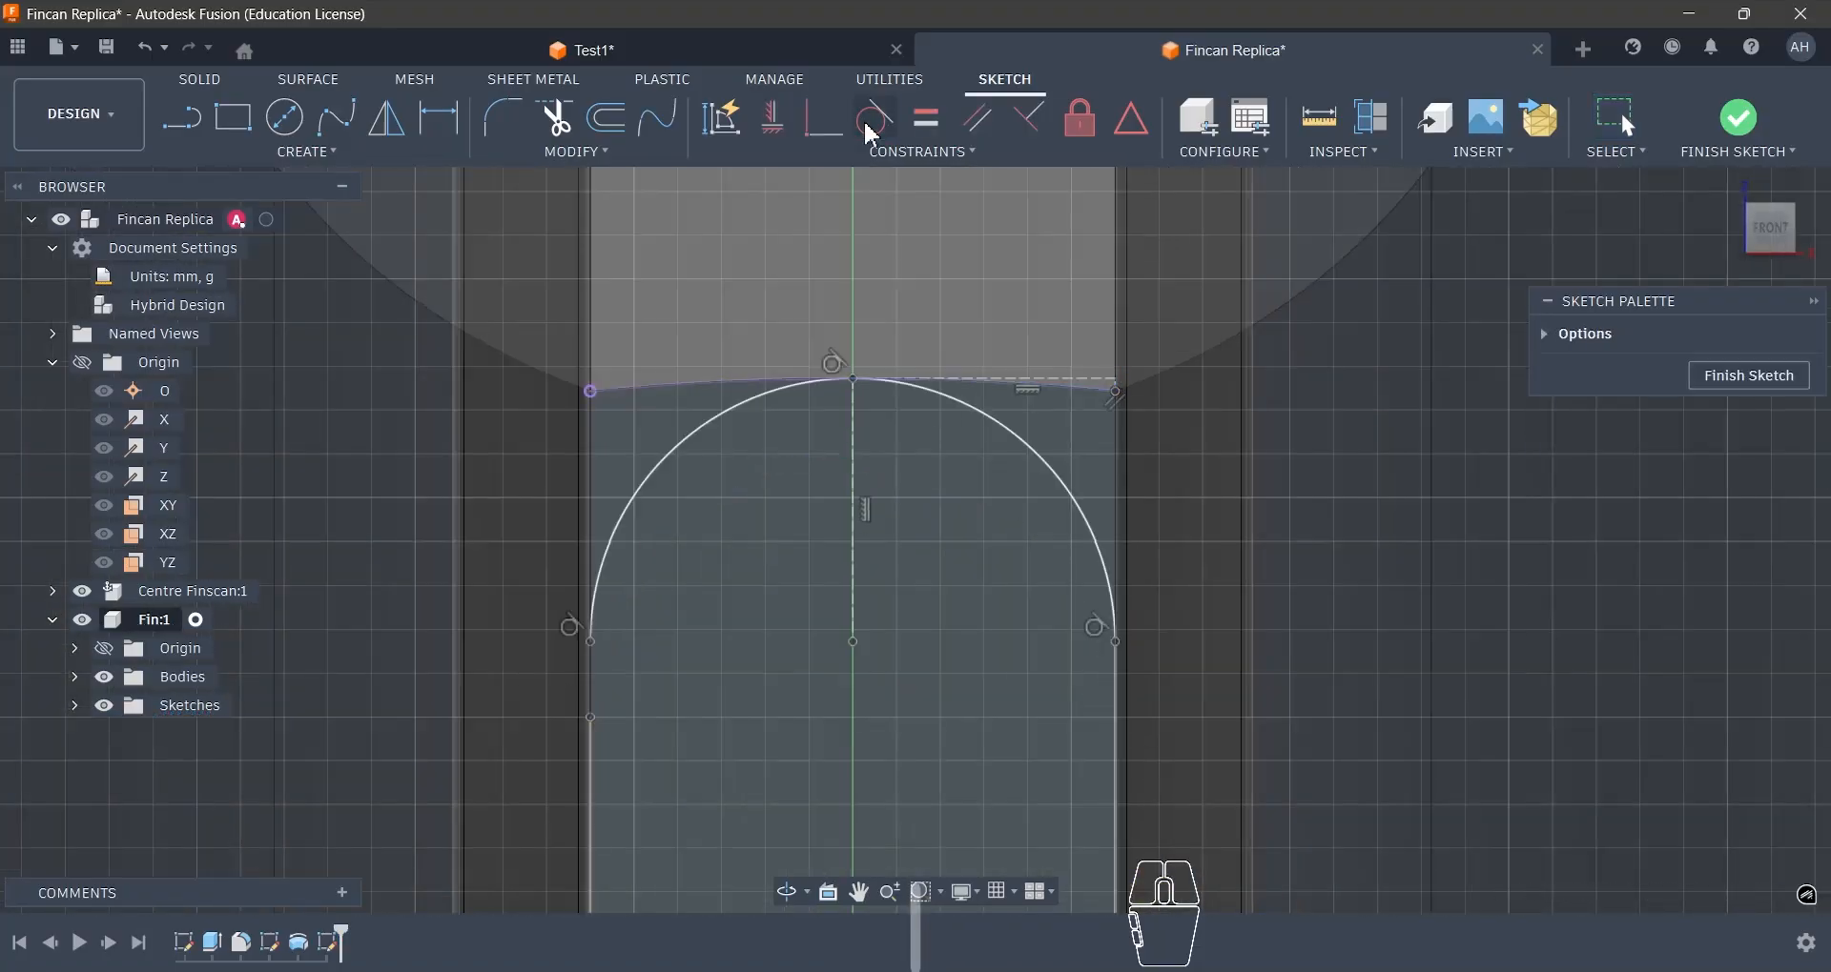
{"action": "key", "text": "Escape"}
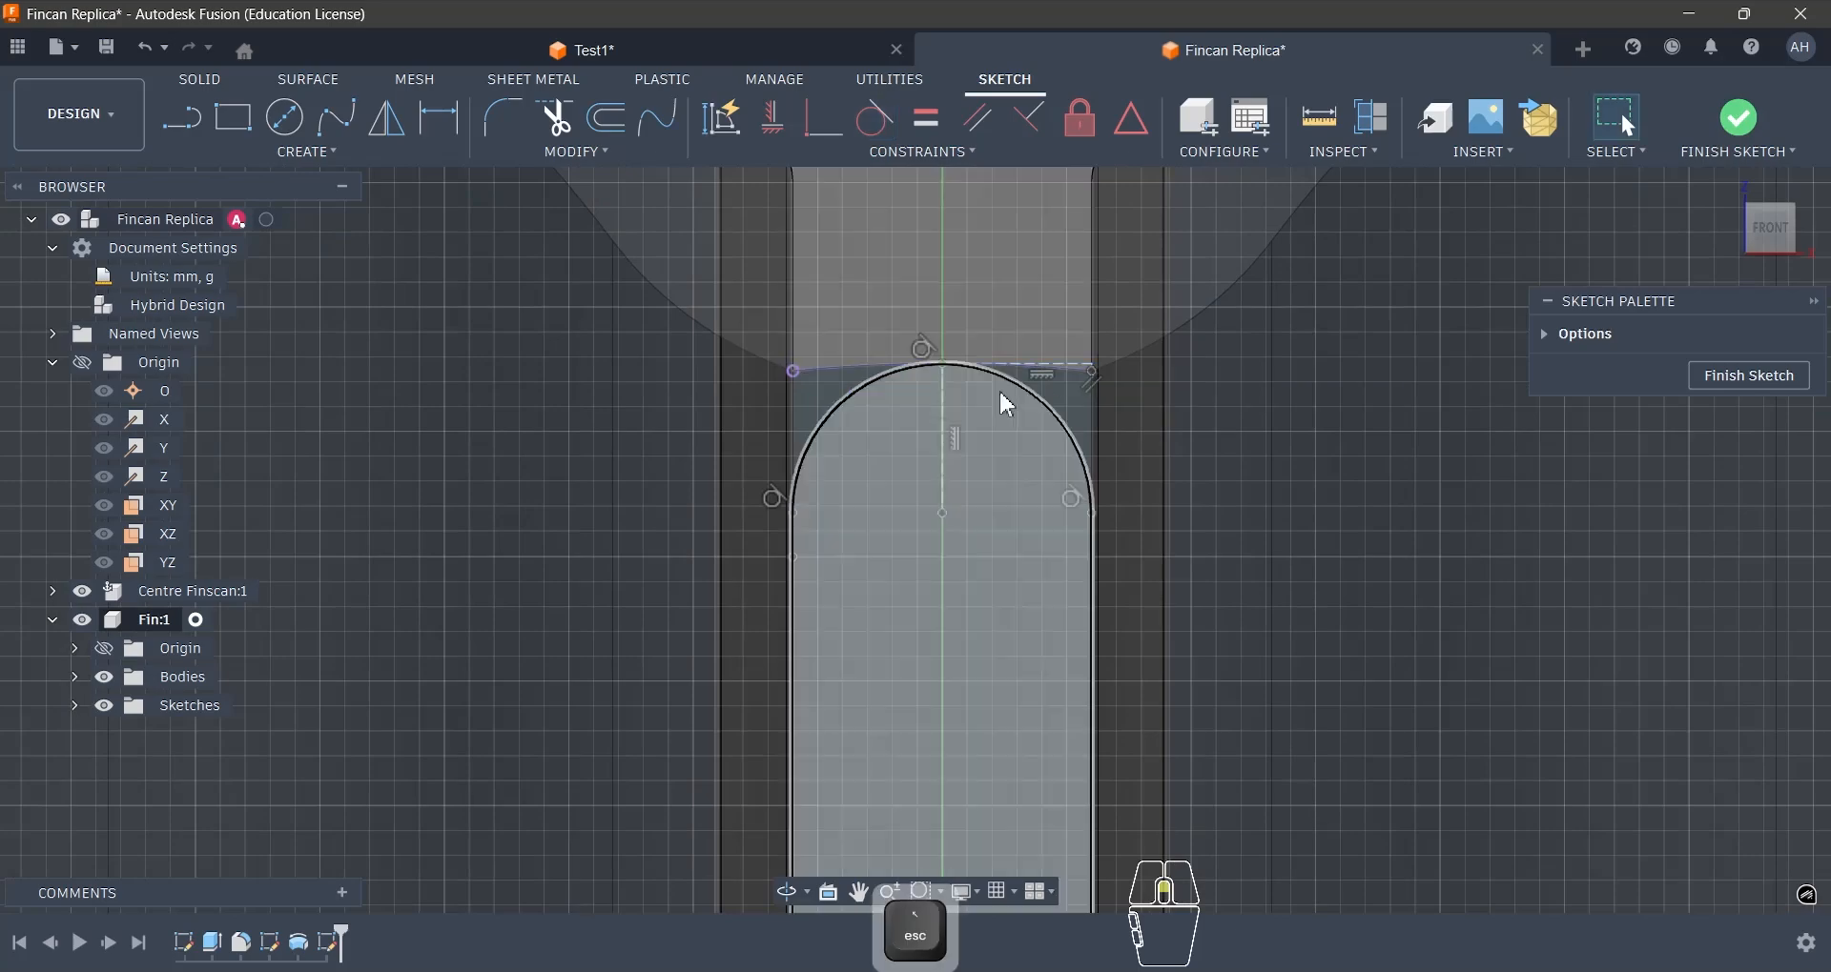
- Finish the round-topped profile sketch and roll the timeline back to just before it
{"action": "scroll", "coordinate": [1005, 400], "scroll_direction": "down", "scroll_amount": 5}
{"action": "scroll", "coordinate": [948, 388], "scroll_direction": "up", "scroll_amount": 5}
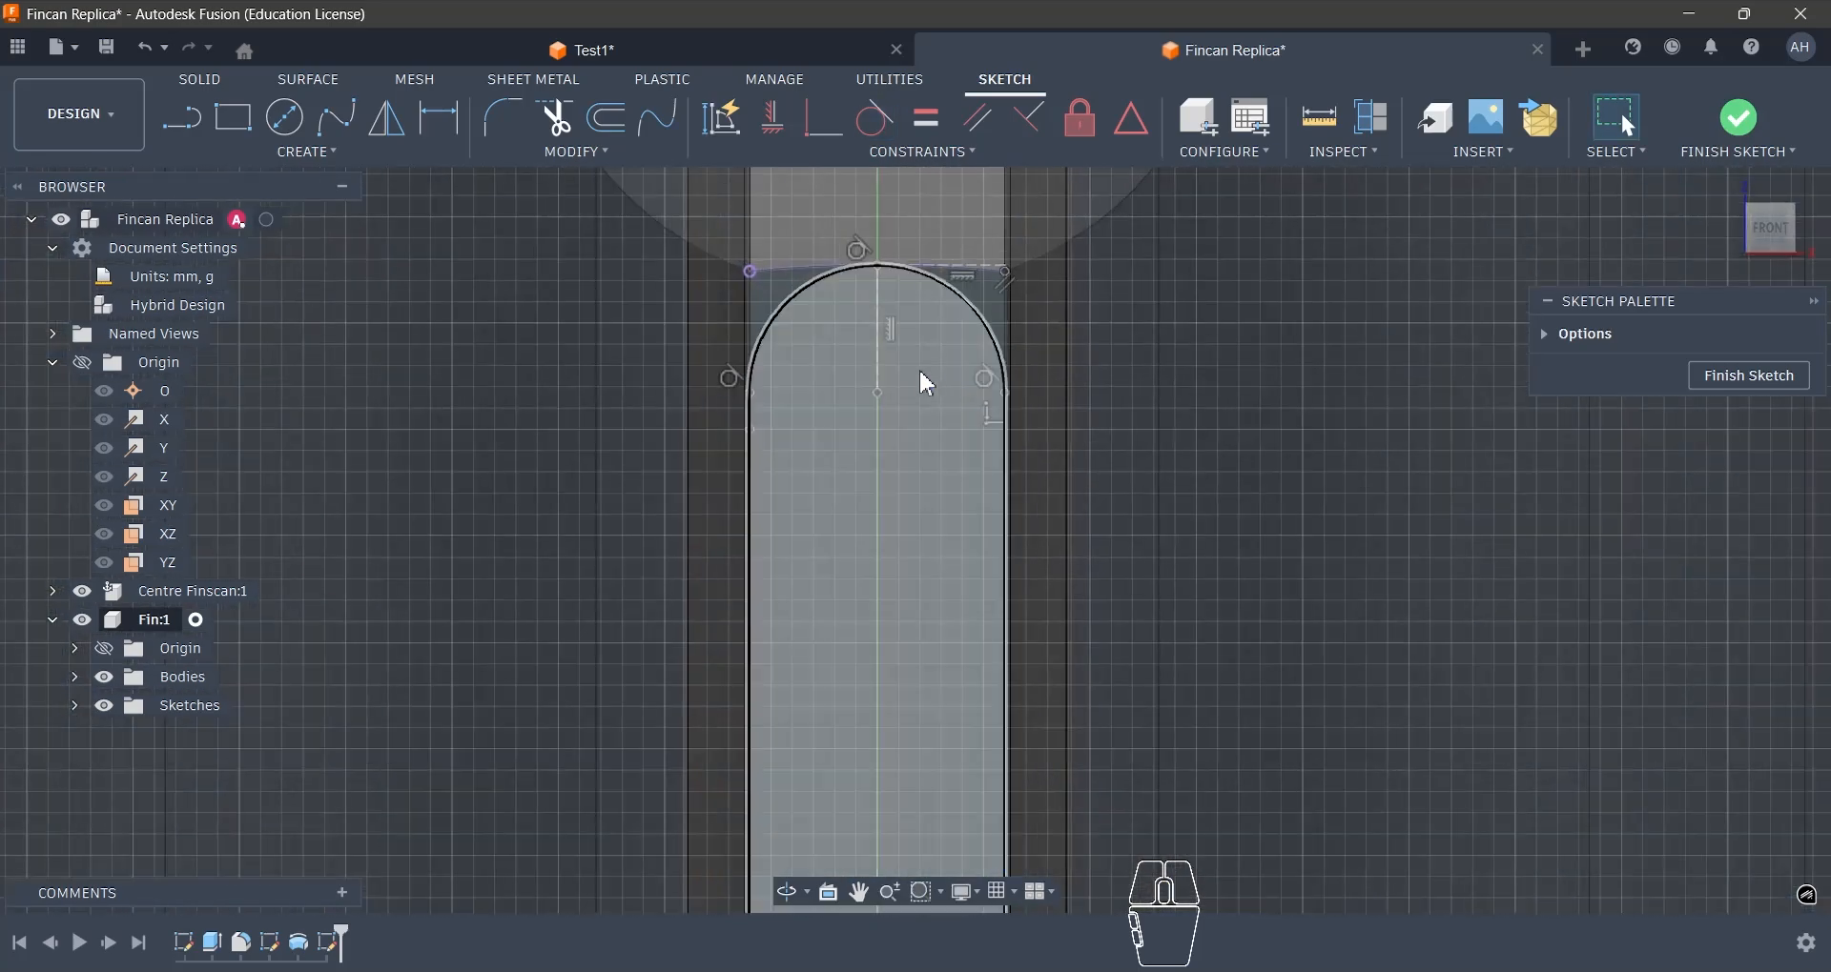
{"action": "scroll", "coordinate": [923, 377], "scroll_direction": "down", "scroll_amount": 8}
{"action": "scroll", "coordinate": [982, 644], "scroll_direction": "up", "scroll_amount": 1}
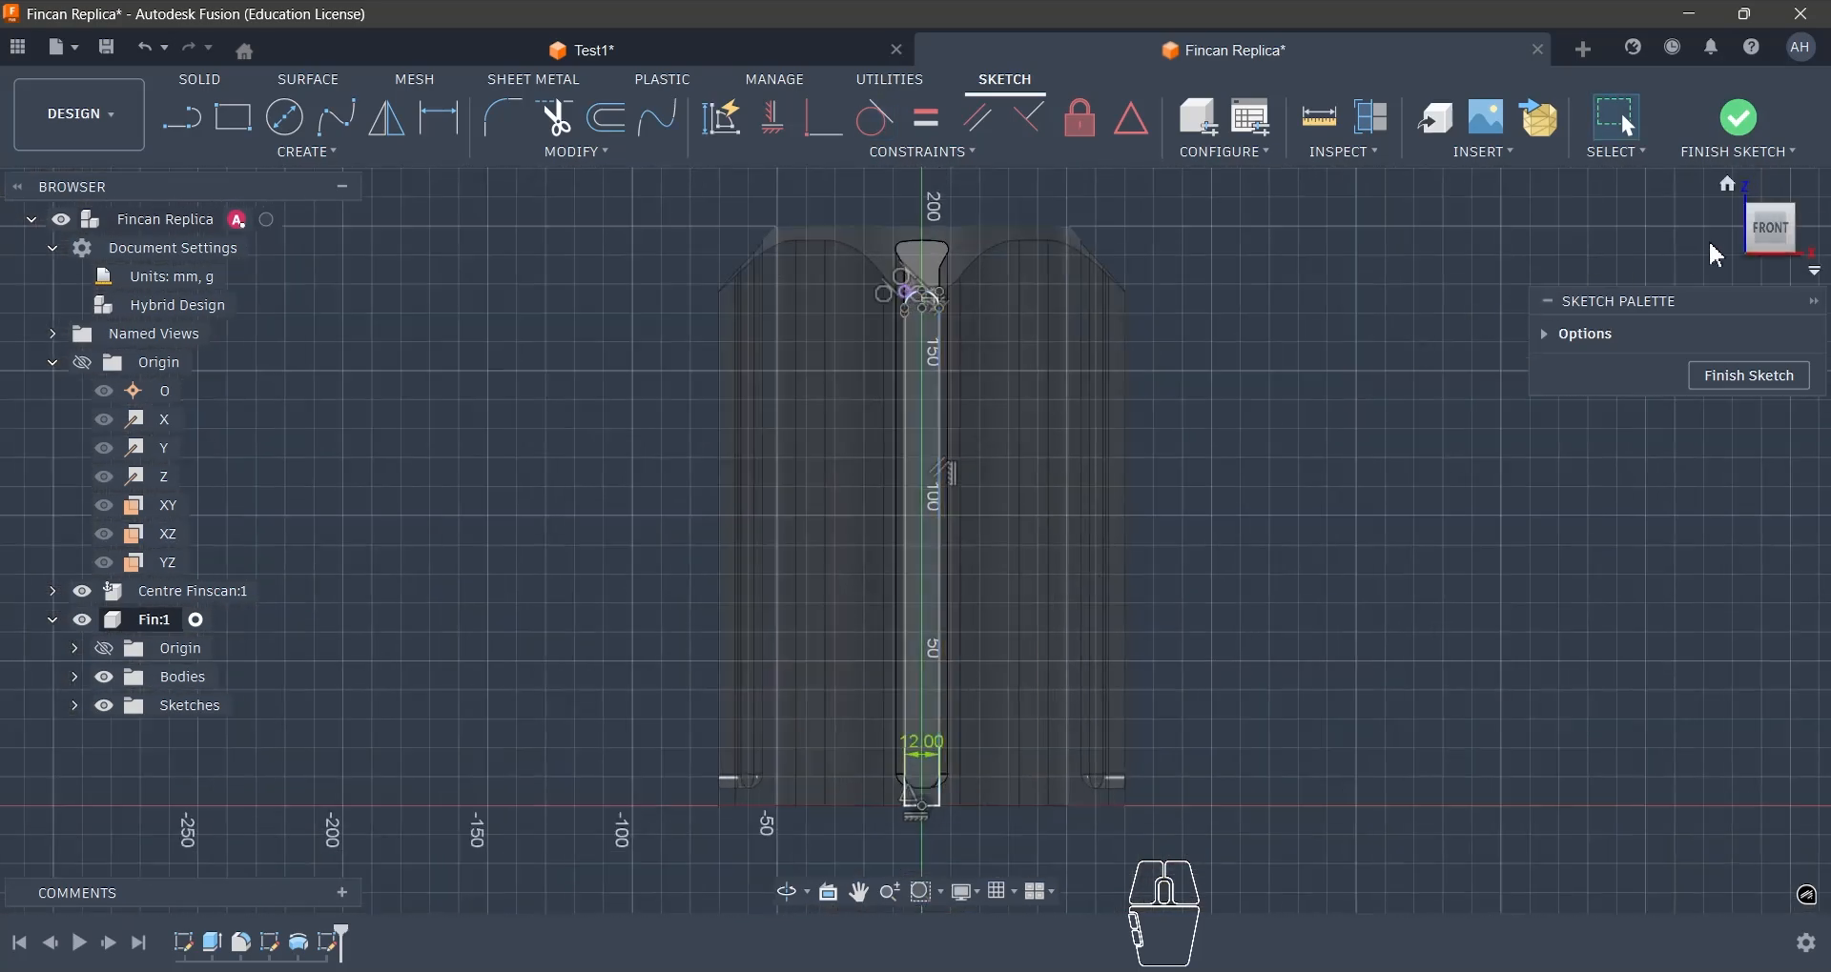
{"action": "left_click", "coordinate": [1738, 118]}
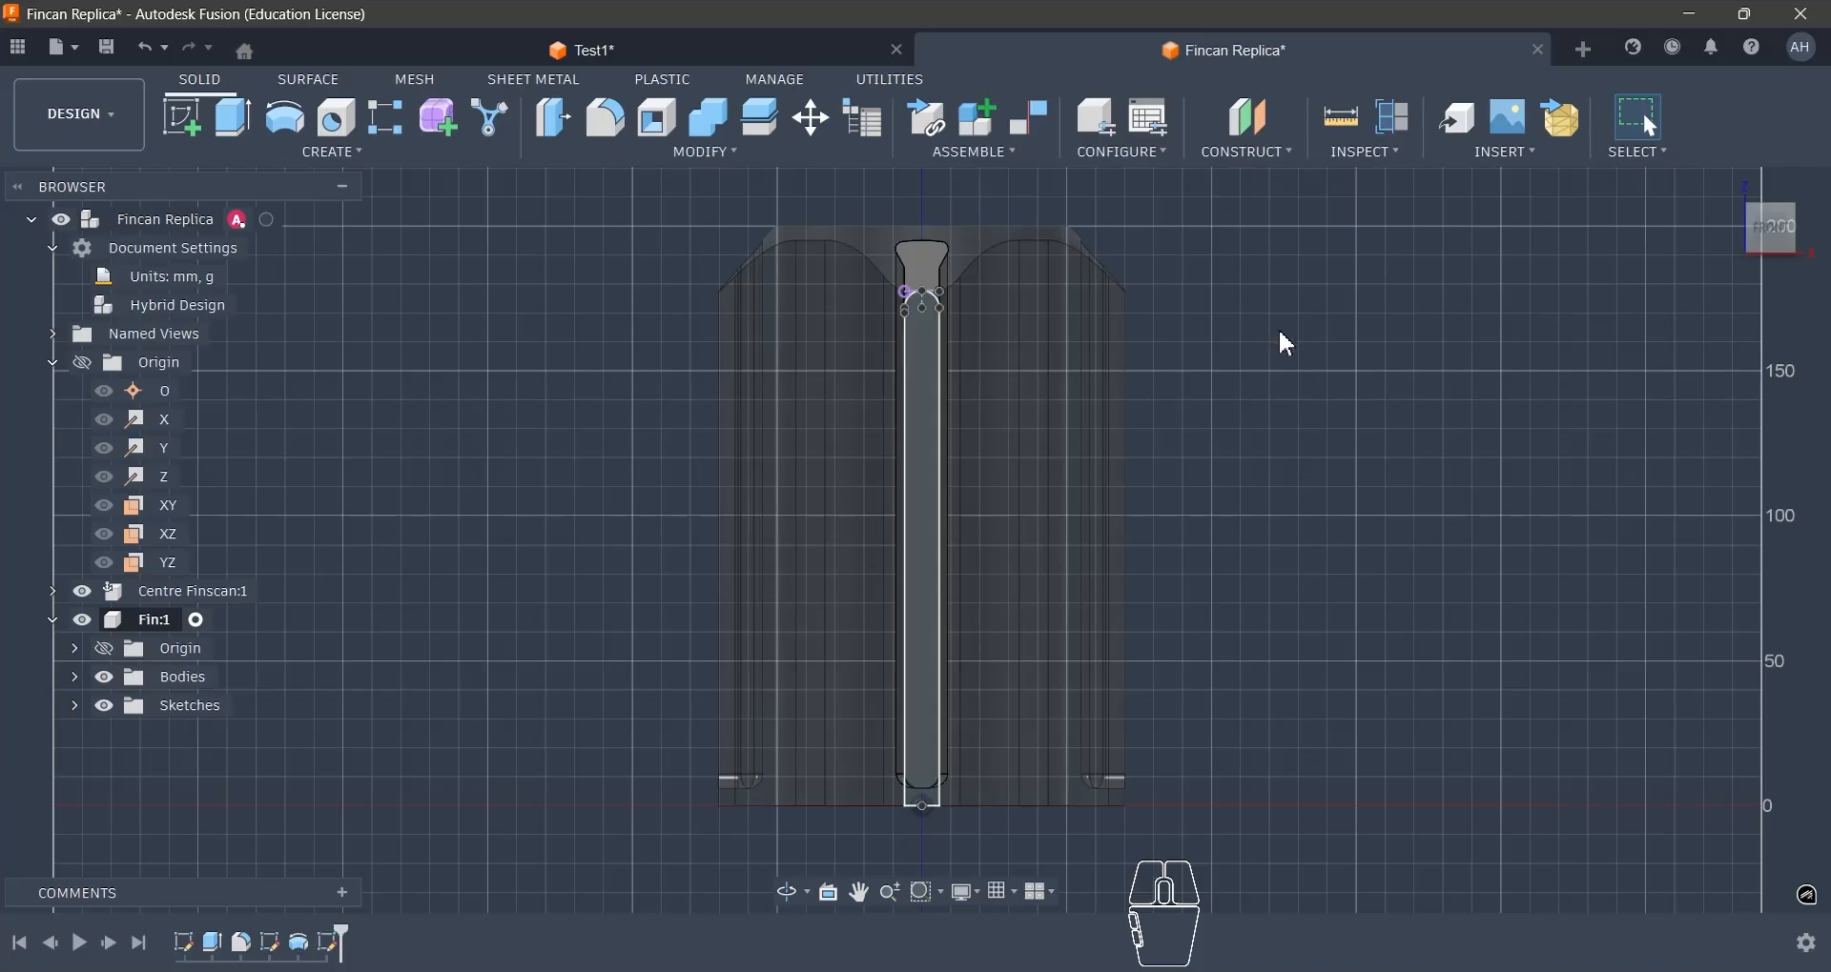
{"action": "middle_click_drag", "start_coordinate": [1287, 343], "coordinate": [1132, 483], "text": "shift"}
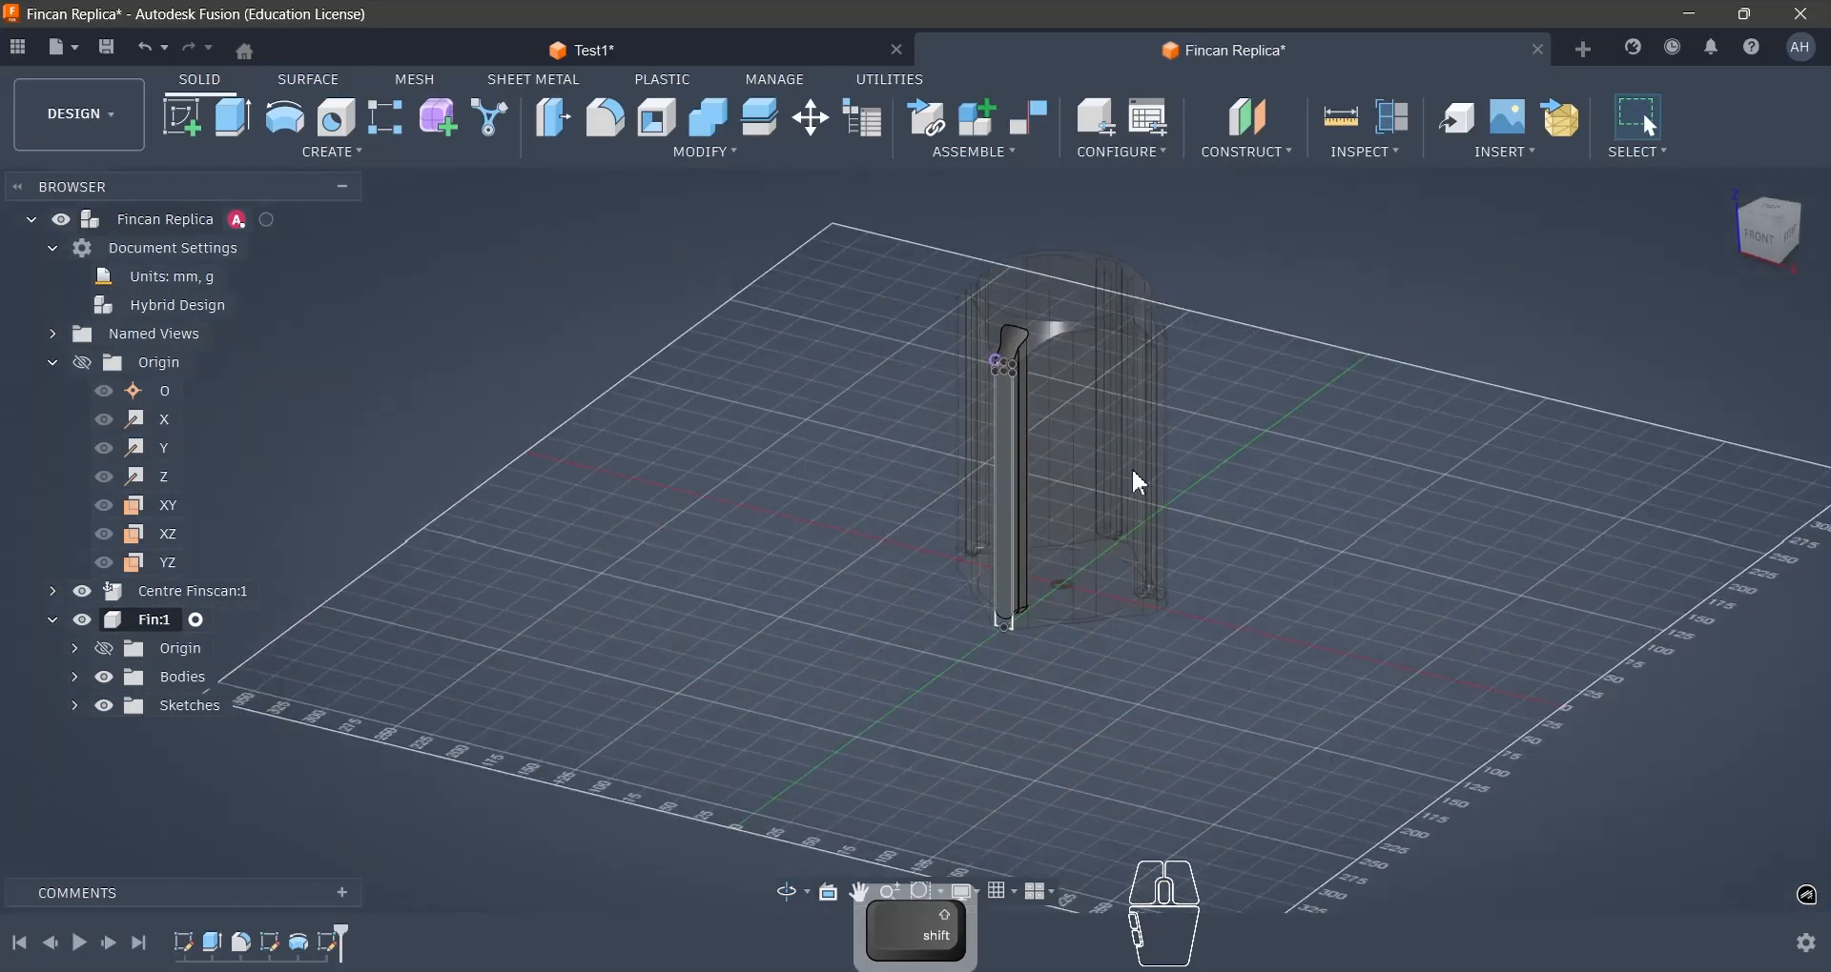
{"action": "scroll", "coordinate": [1073, 429], "scroll_direction": "up", "scroll_amount": 3}
{"action": "scroll", "coordinate": [1073, 429], "scroll_direction": "up", "scroll_amount": 1}
{"action": "left_click_drag", "start_coordinate": [342, 930], "coordinate": [315, 931]}
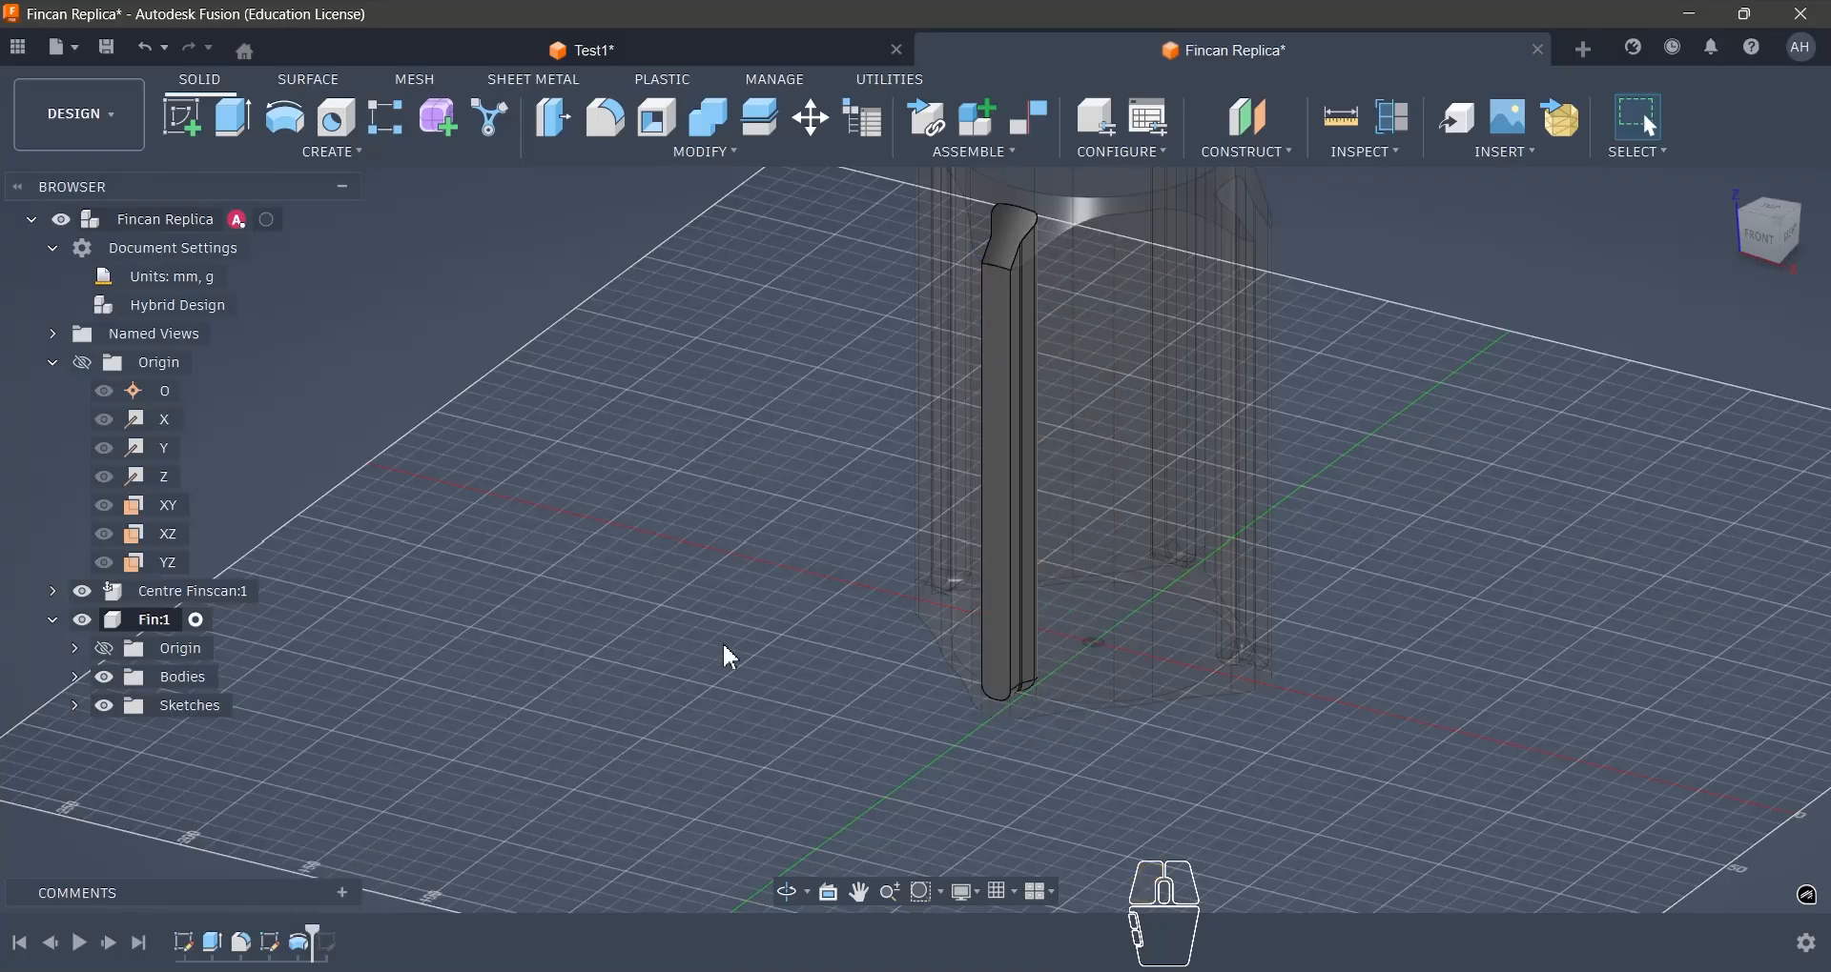
- Switch to the Test1 design and measure the distance between the reference fin's upper round-notched face and its outer end face
{"action": "left_click", "coordinate": [531, 48]}
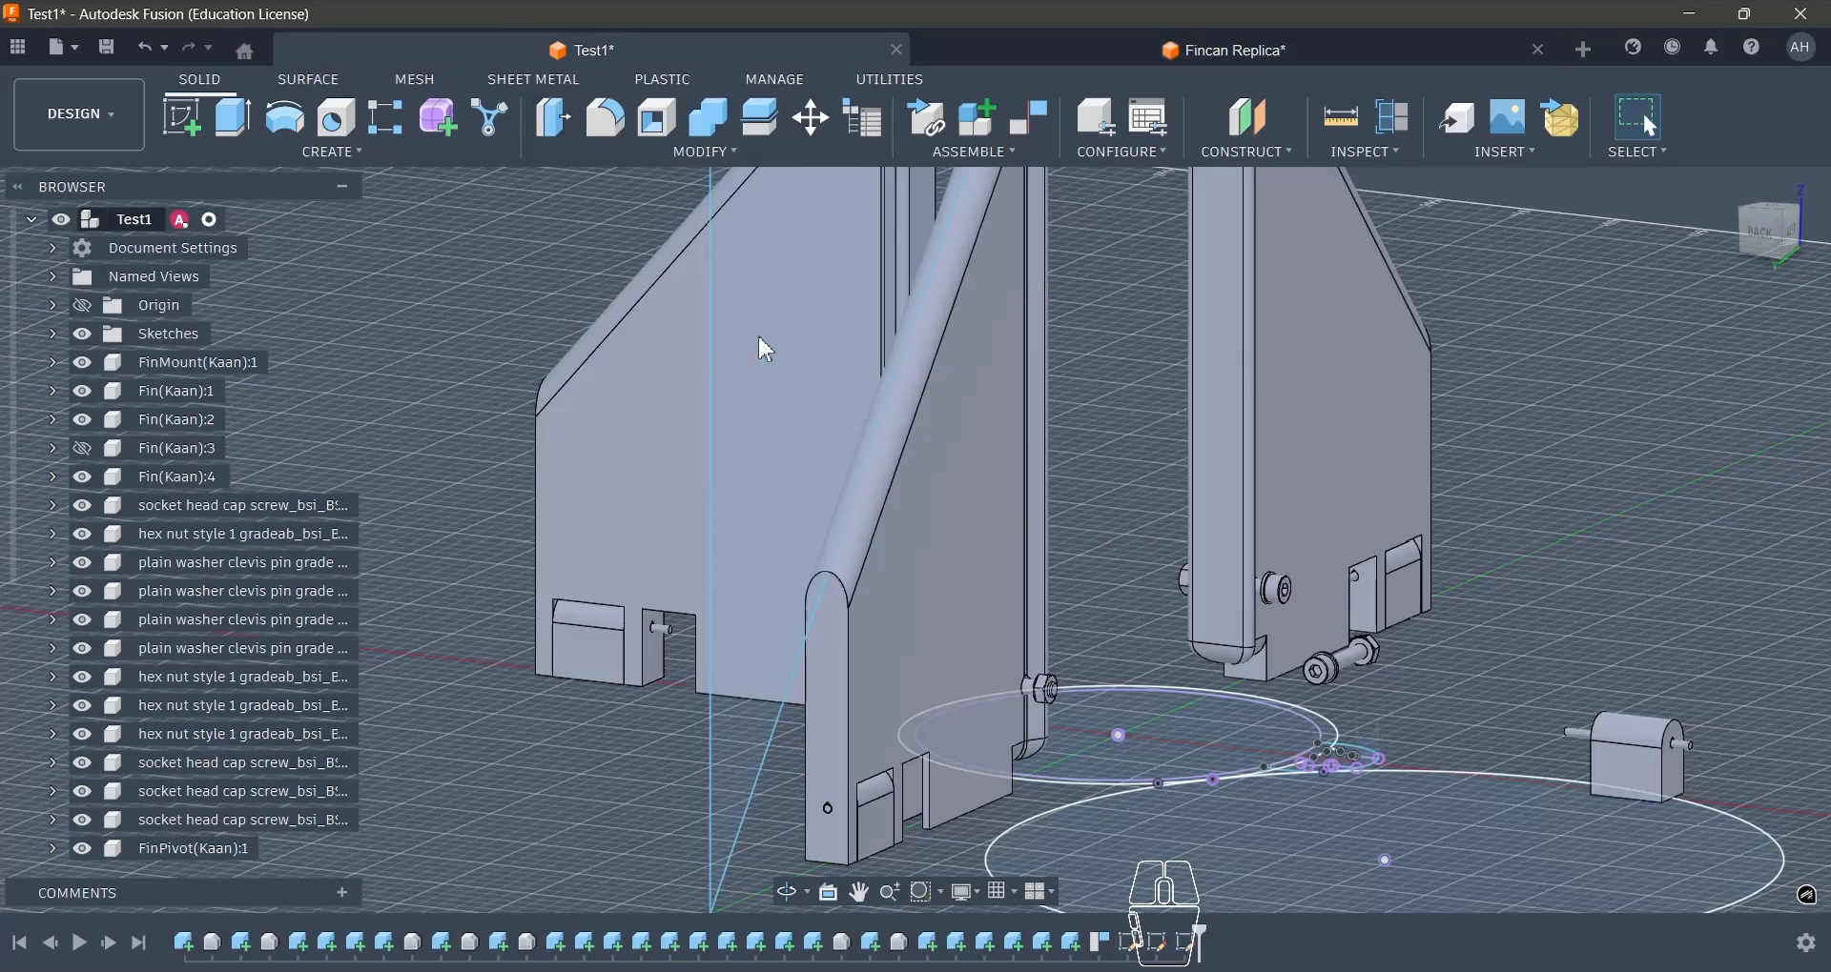
{"action": "scroll", "coordinate": [985, 454], "scroll_direction": "down", "scroll_amount": 2}
{"action": "scroll", "coordinate": [1005, 233], "scroll_direction": "up", "scroll_amount": 6}
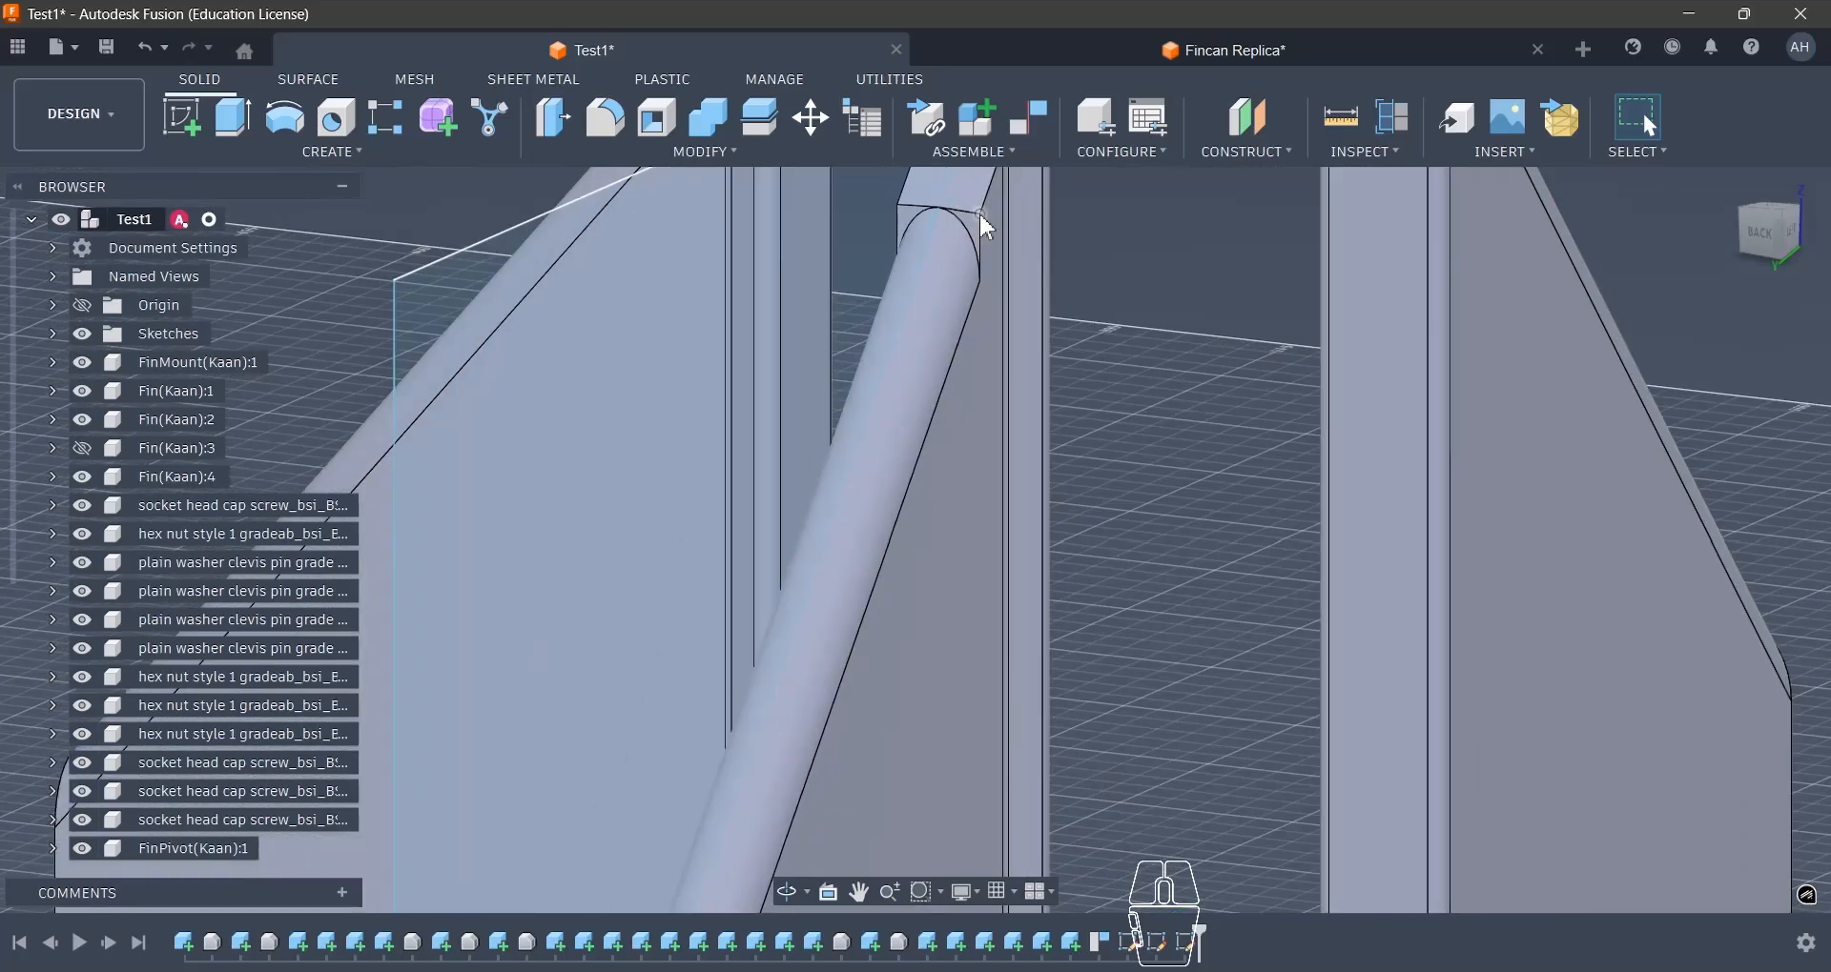
{"action": "scroll", "coordinate": [985, 237], "scroll_direction": "up", "scroll_amount": 2}
{"action": "left_click", "coordinate": [1010, 245]}
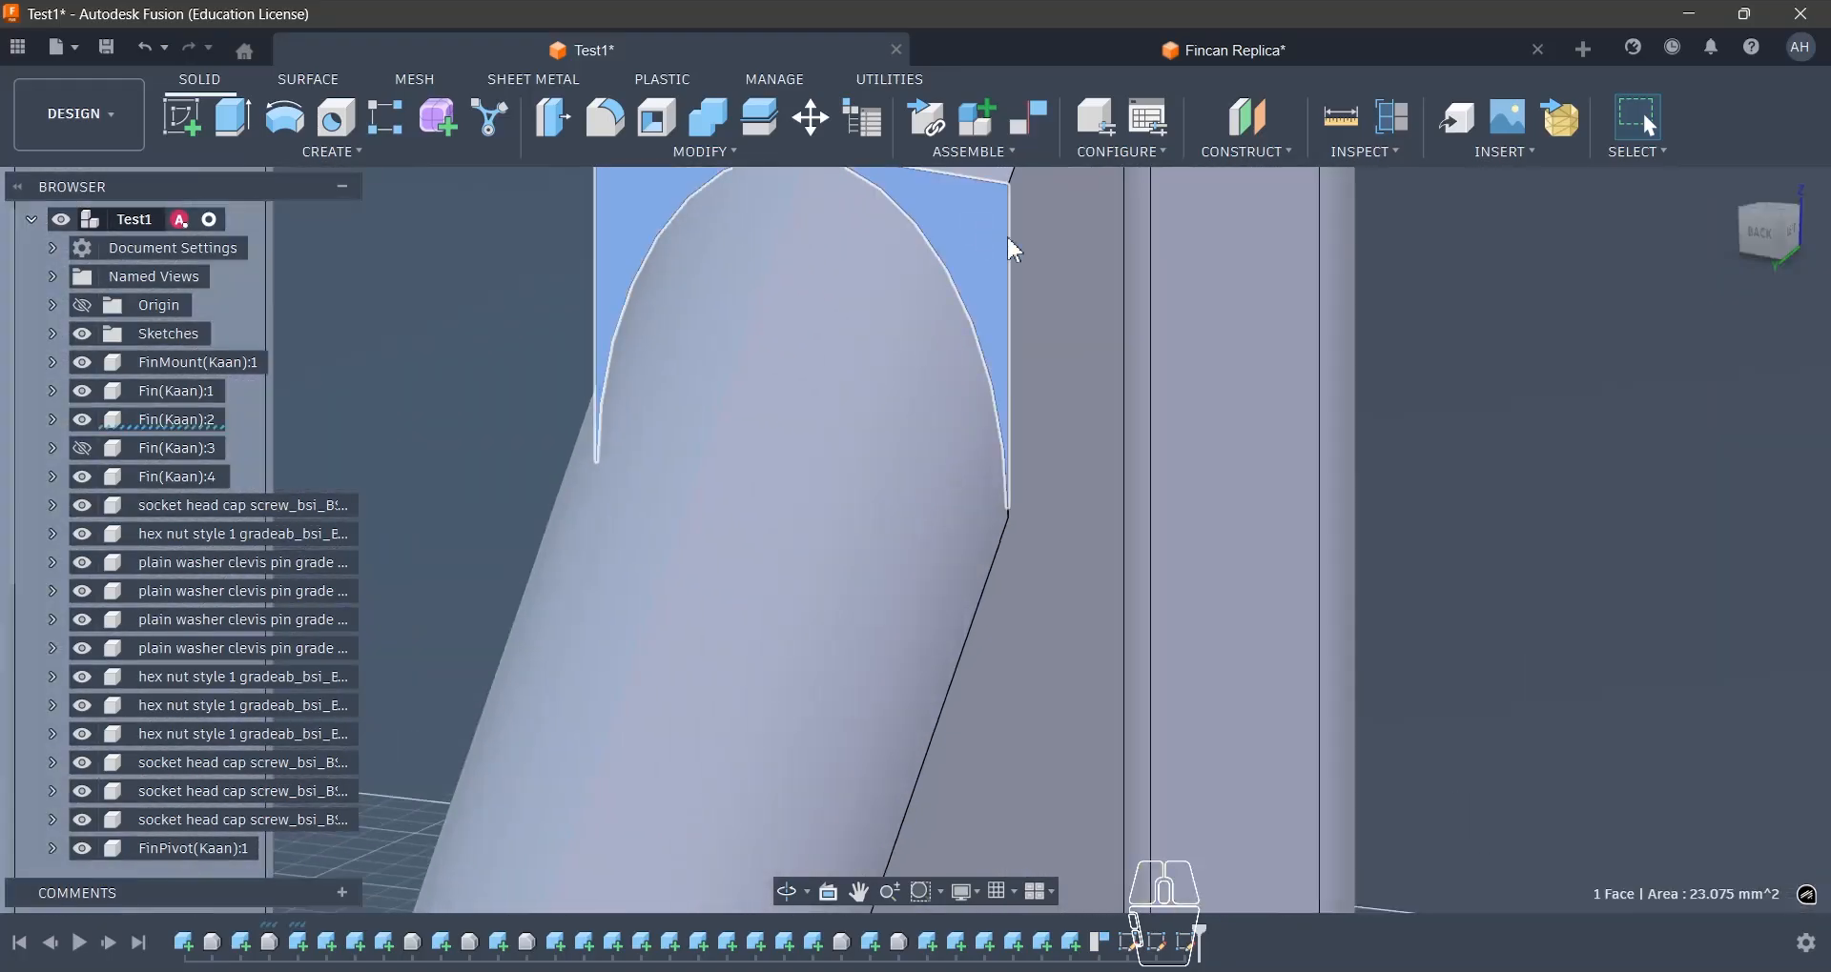
{"action": "scroll", "coordinate": [1009, 245], "scroll_direction": "down", "scroll_amount": 6}
{"action": "scroll", "coordinate": [769, 654], "scroll_direction": "up", "scroll_amount": 5}
{"action": "left_click", "coordinate": [768, 654], "text": "ctrl"}
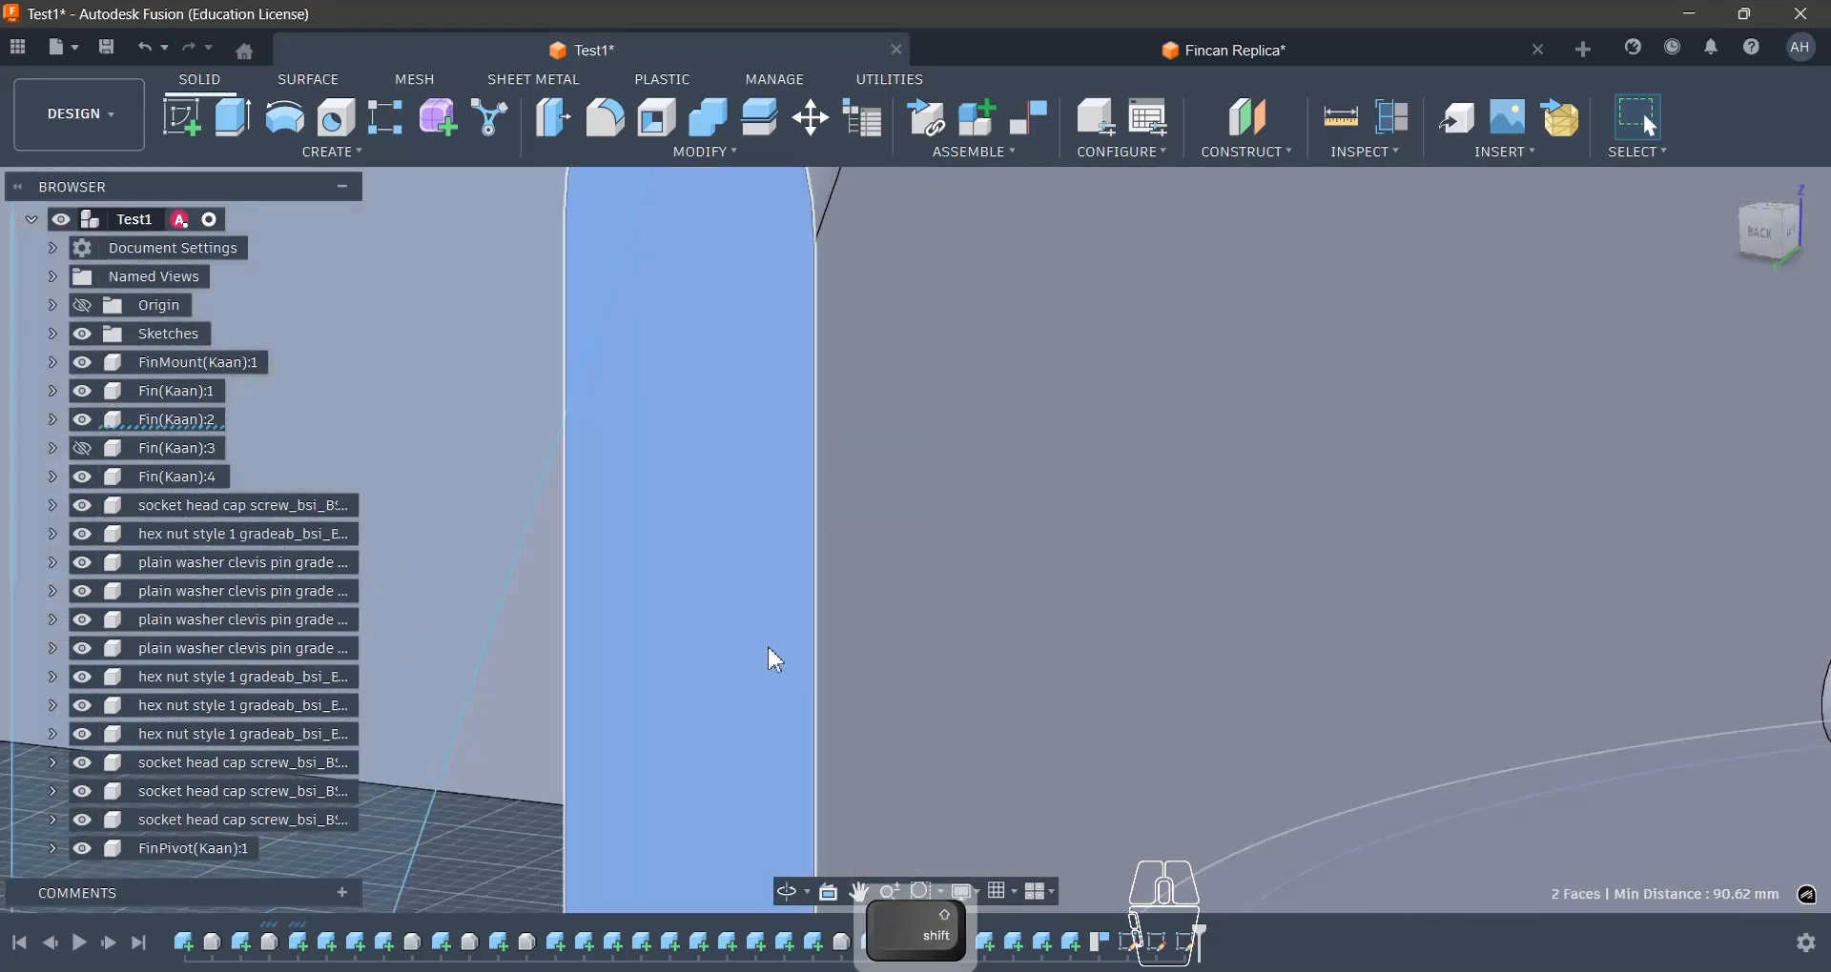
{"action": "scroll", "coordinate": [769, 654], "scroll_direction": "down", "scroll_amount": 5}
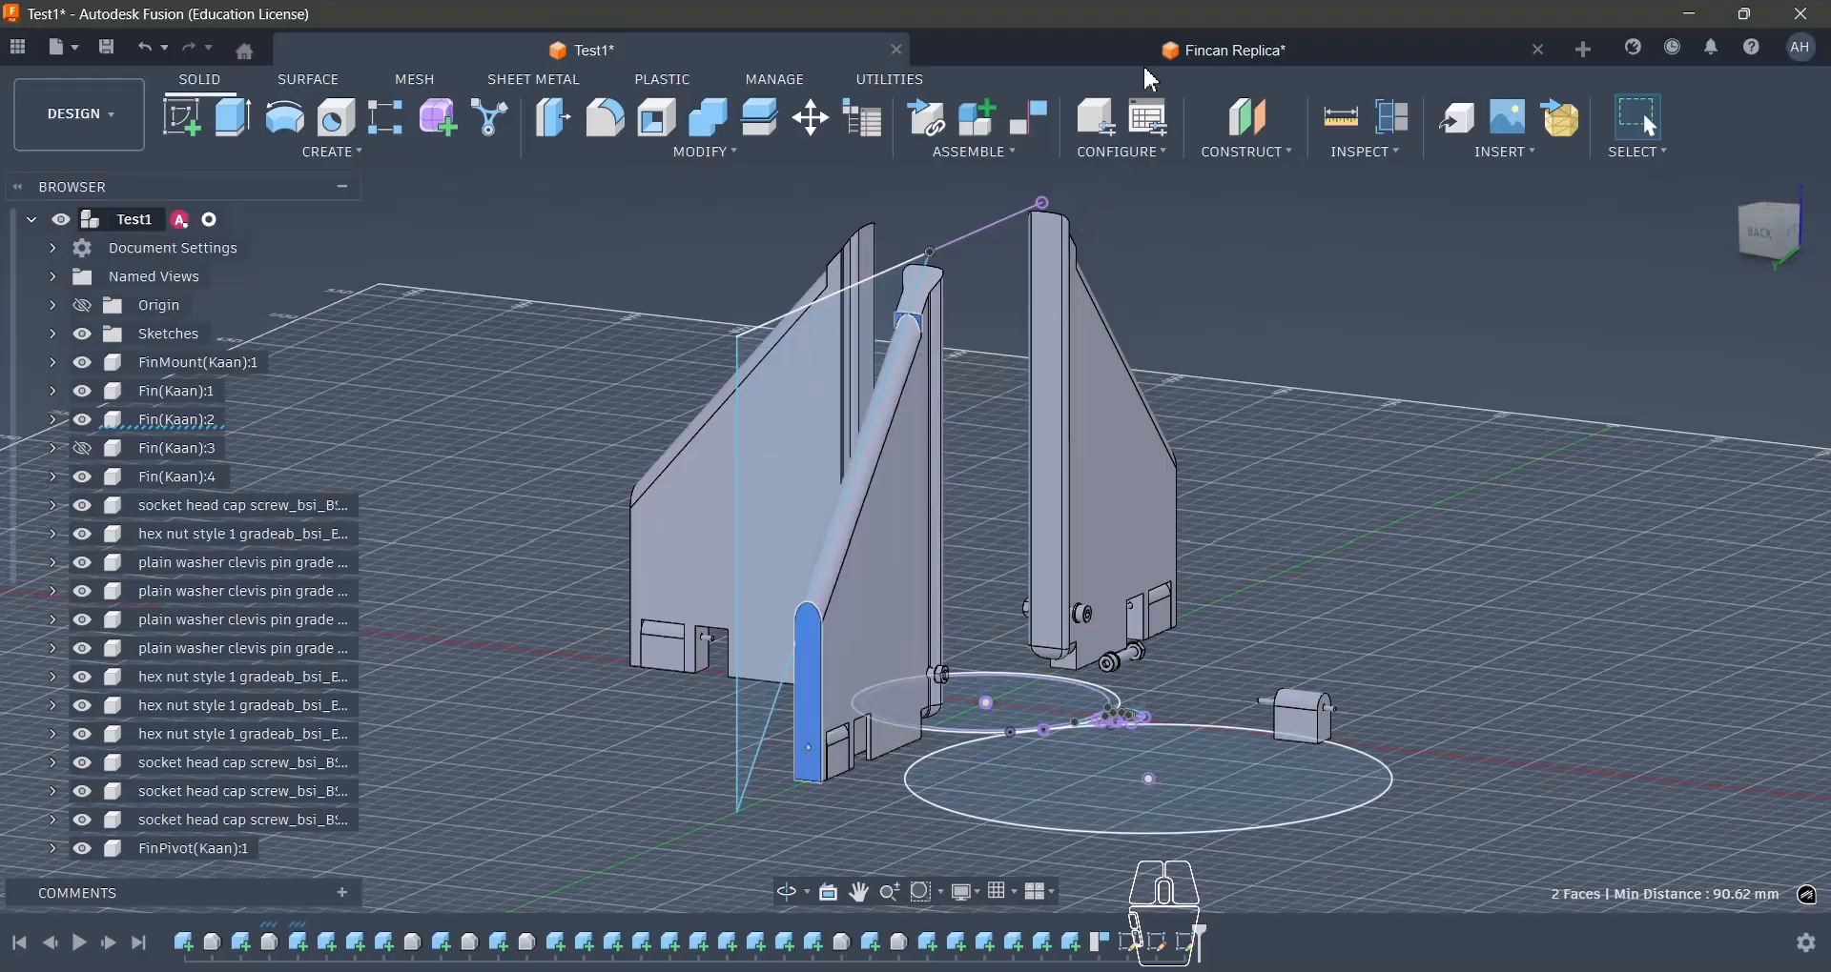
- Back in Fincan Replica, create a plane offset 90.6 mm from the mounting body's front face and roll the timeline forward past the profile sketch
{"action": "left_click", "coordinate": [1163, 52]}
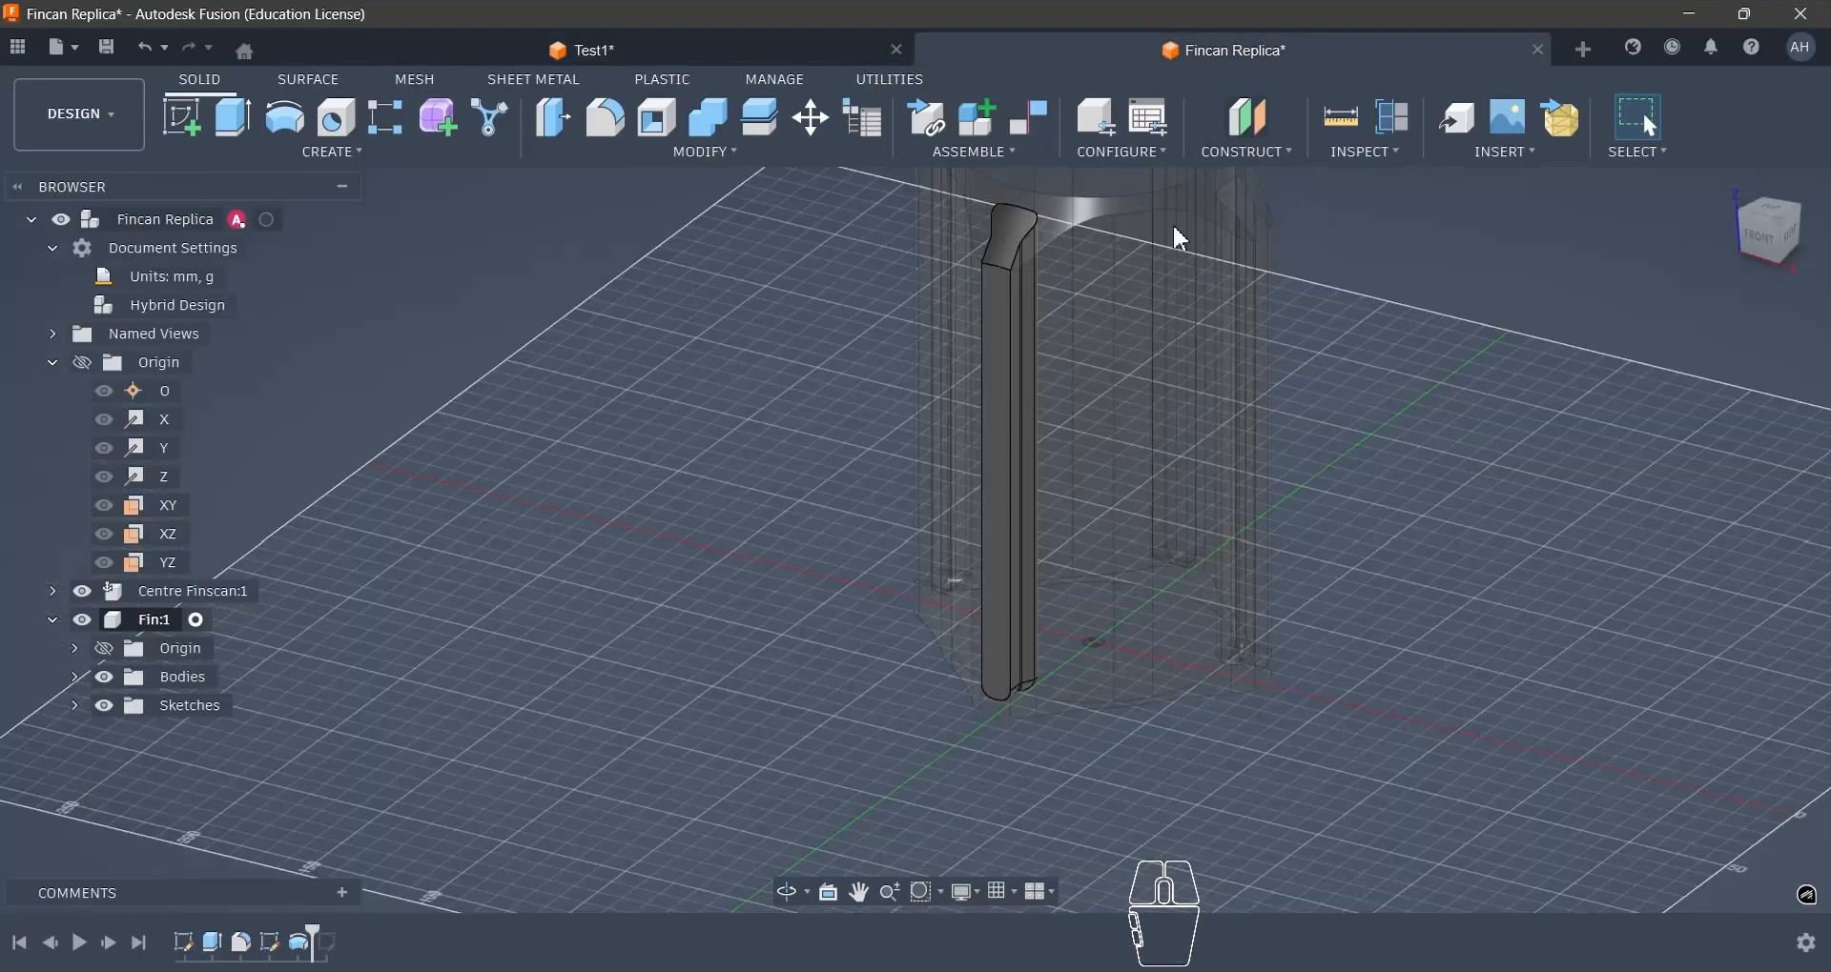
{"action": "left_click", "coordinate": [1249, 119]}
{"action": "left_click", "coordinate": [995, 352]}
{"action": "type", "text": "90"}
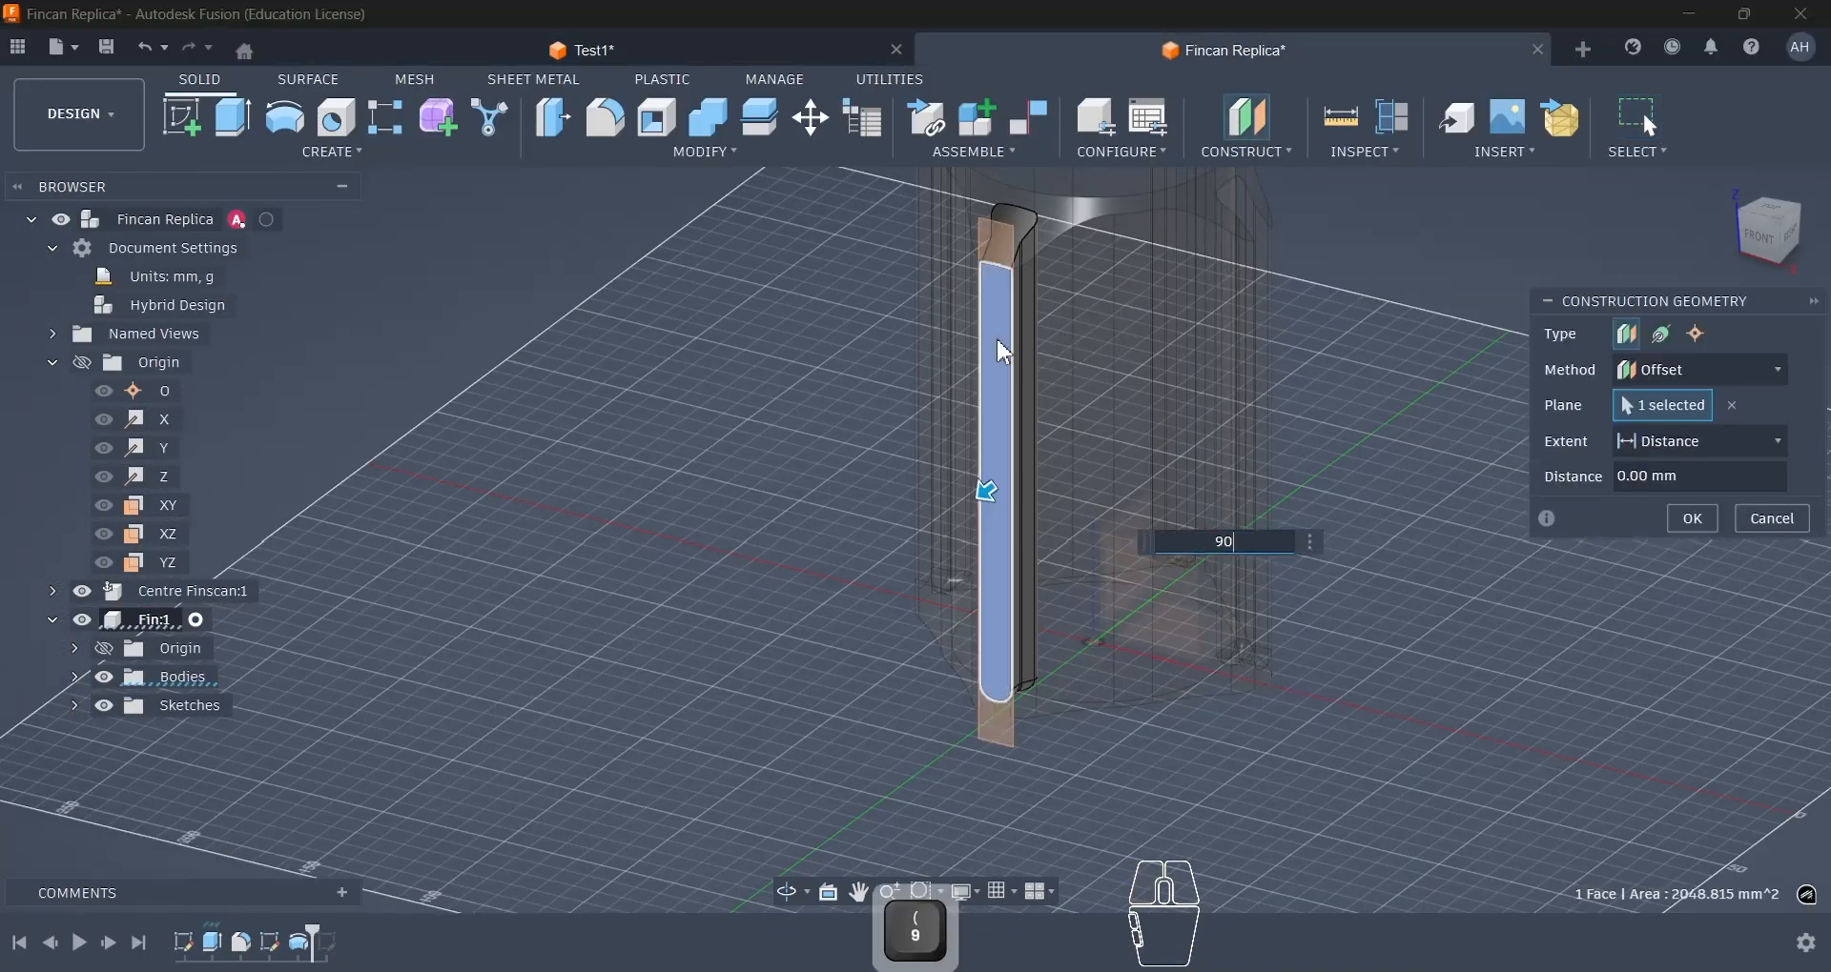
{"action": "type", "text": ".6"}
{"action": "key", "text": "Return"}
{"action": "scroll", "coordinate": [1011, 391], "scroll_direction": "down", "scroll_amount": 4}
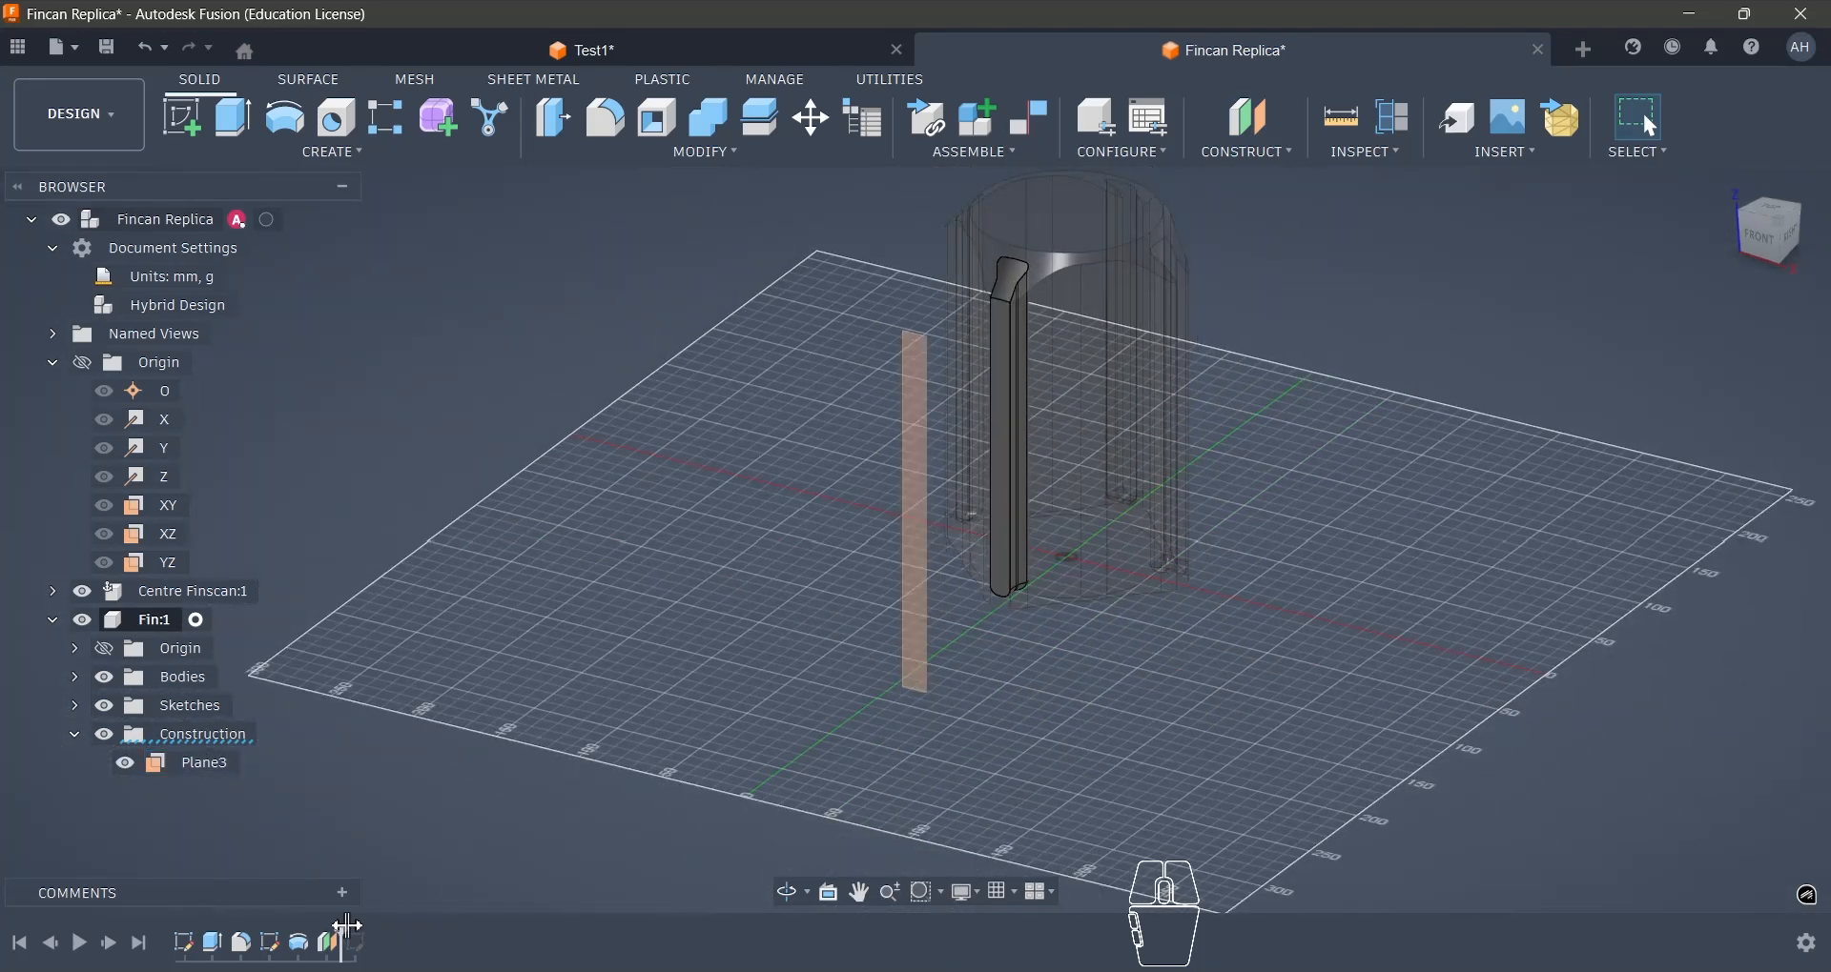
{"action": "left_click_drag", "start_coordinate": [344, 928], "coordinate": [373, 930]}
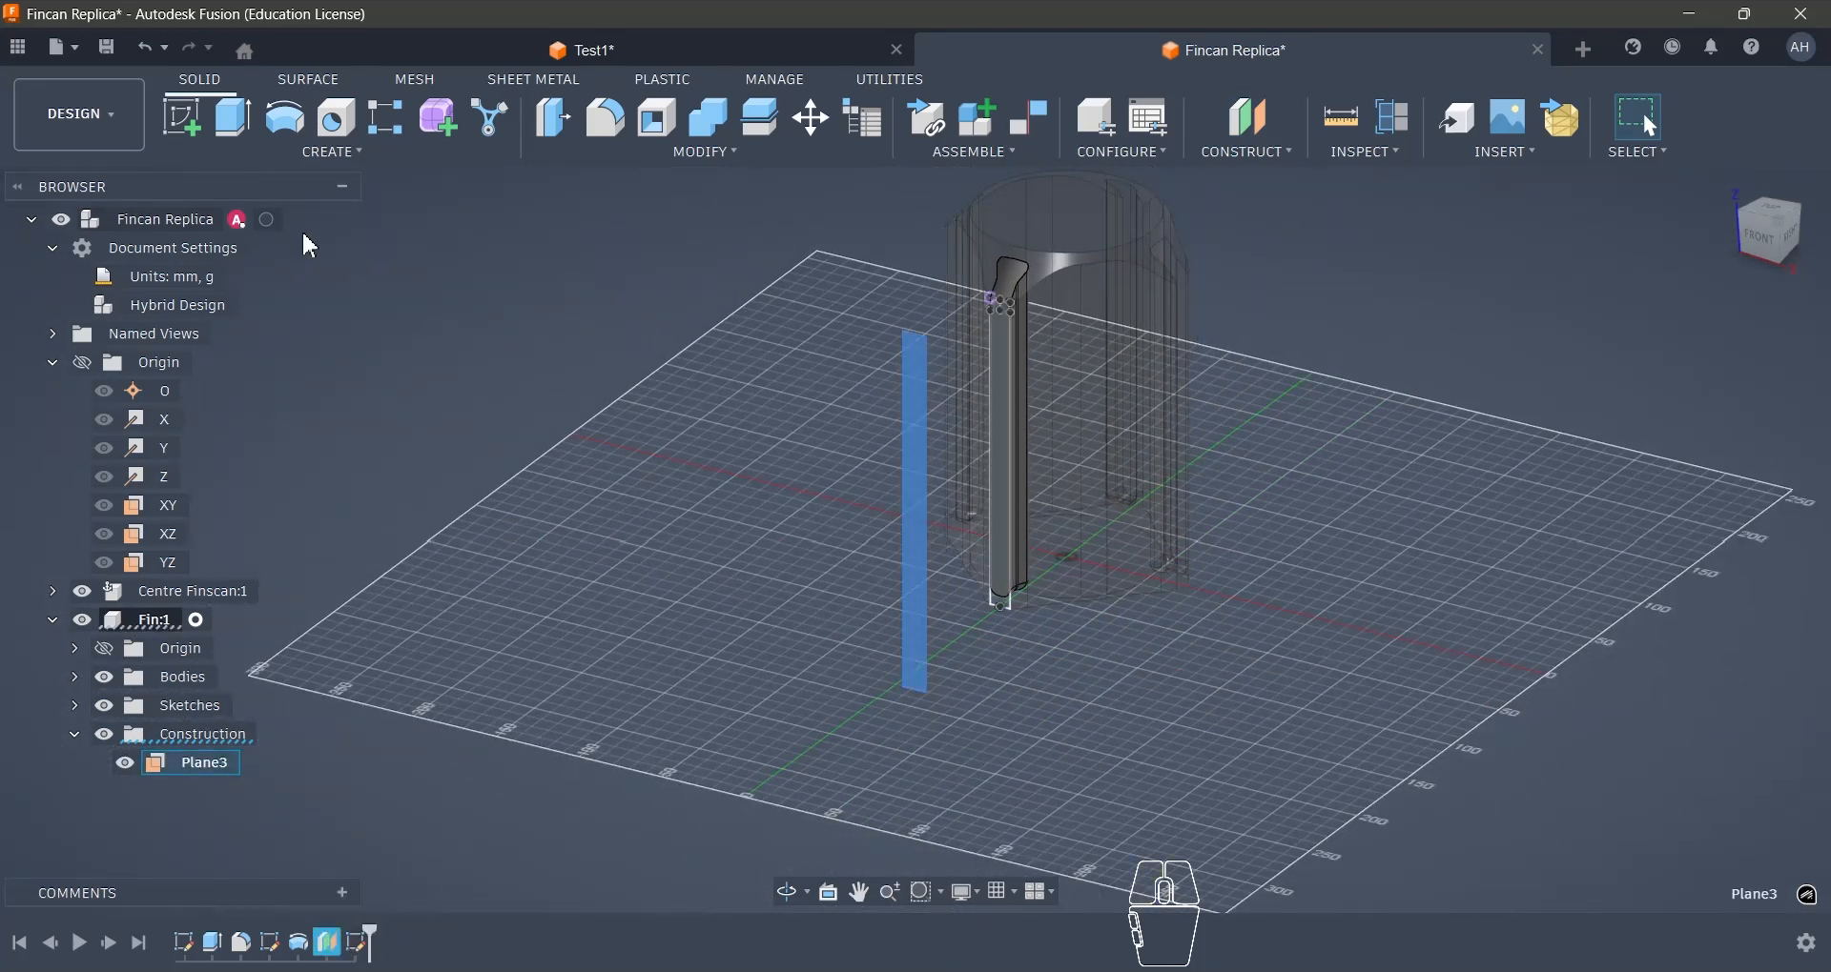
- Start a sketch on the offset plane and draw a 12 mm horizontal midpoint line centred on the origin
{"action": "left_click", "coordinate": [184, 122]}
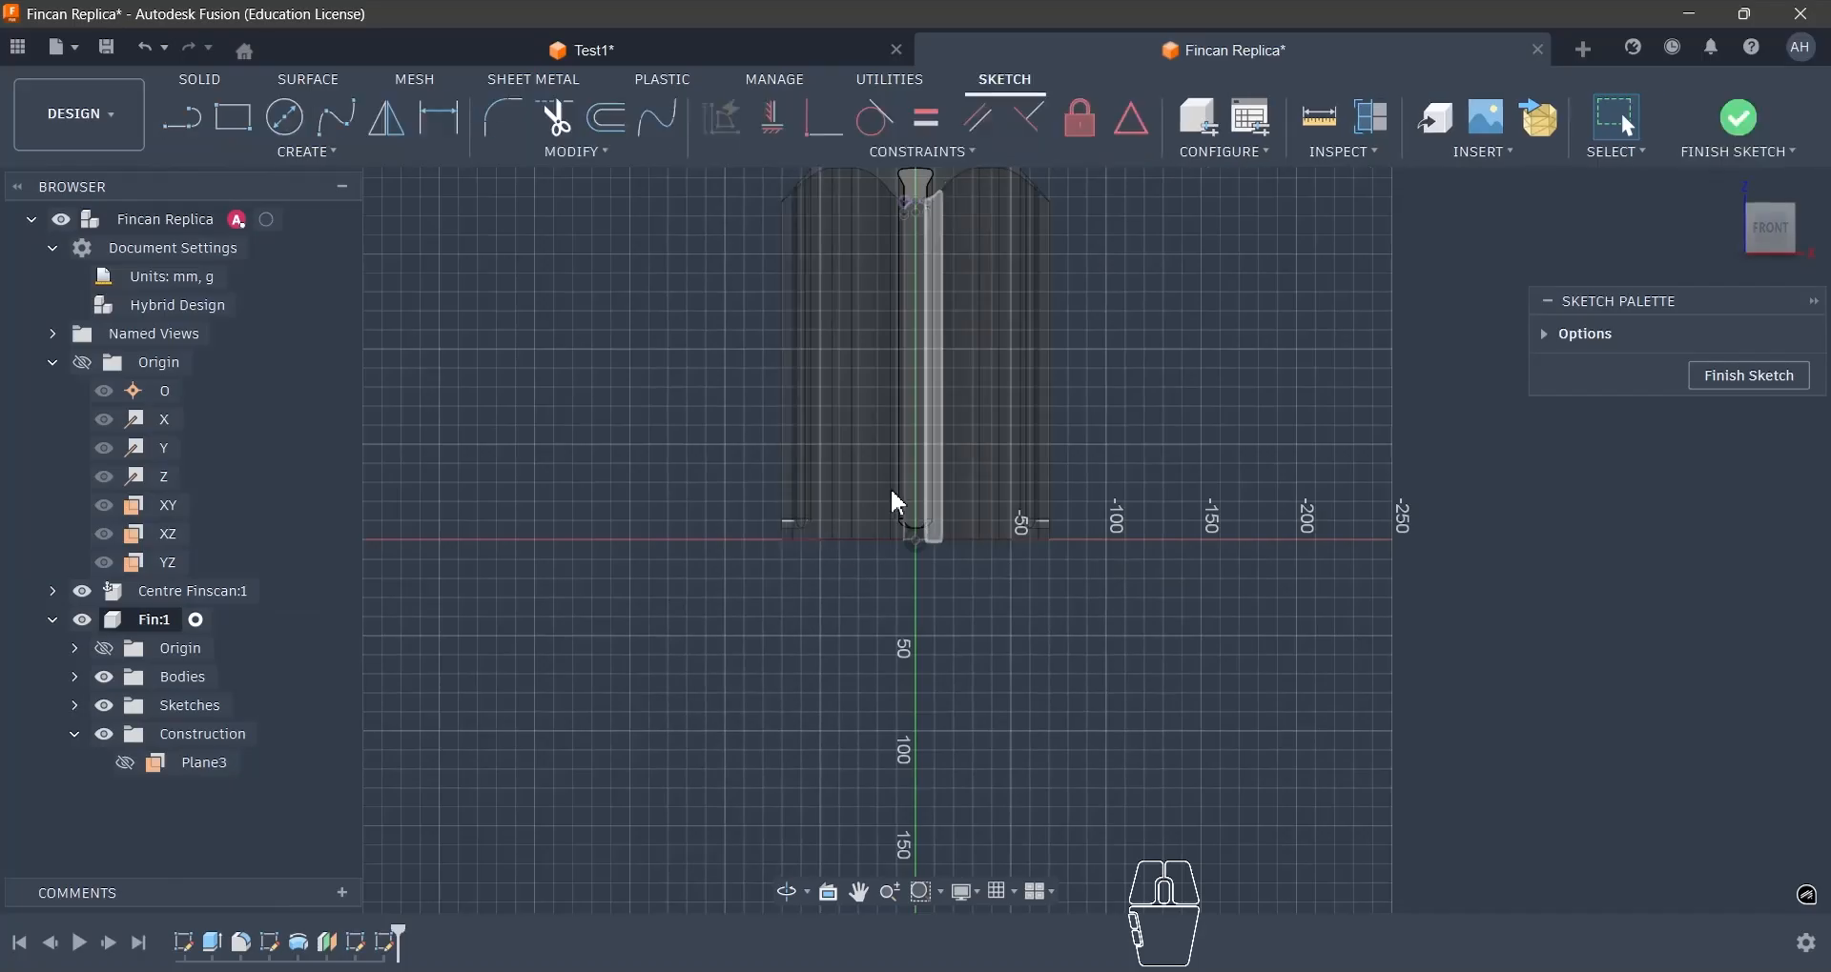
{"action": "left_click", "coordinate": [307, 151]}
{"action": "left_click", "coordinate": [225, 202]}
{"action": "scroll", "coordinate": [912, 494], "scroll_direction": "up", "scroll_amount": 5}
{"action": "left_click", "coordinate": [923, 663]}
{"action": "type", "text": "12"}
{"action": "key", "text": "Return"}
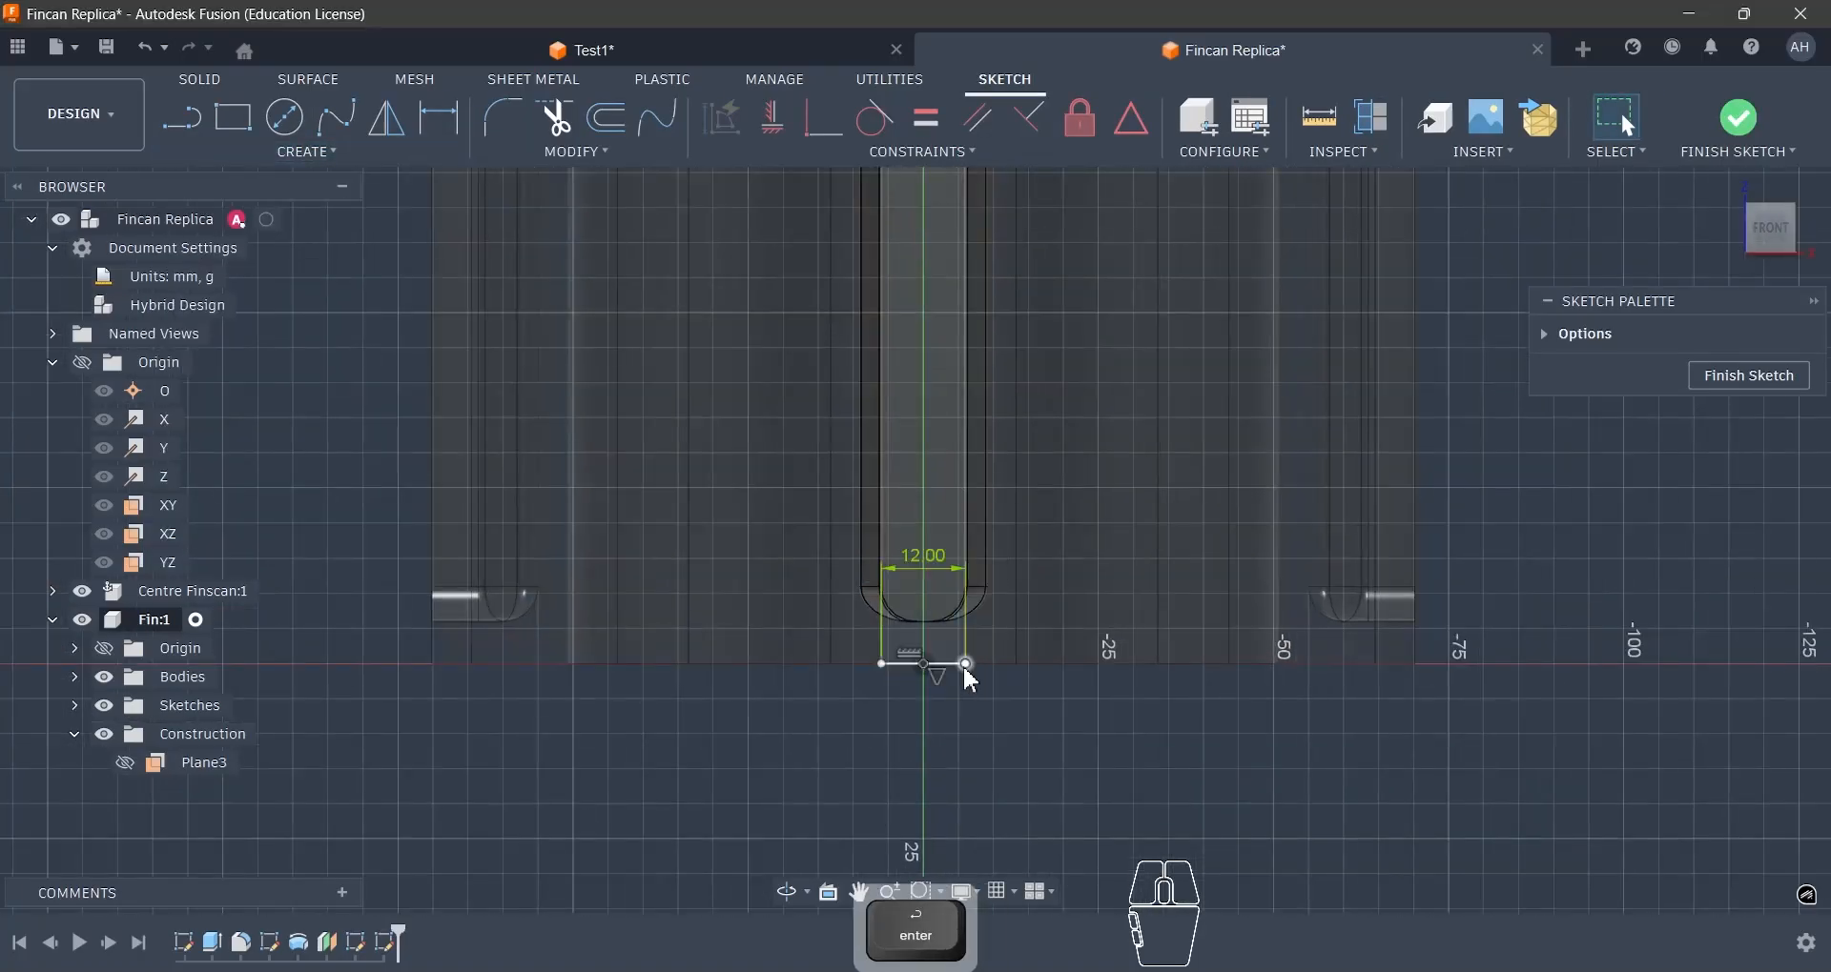
- Draw a three-point arc above the base line, bulging upward and centred on the vertical axis
{"action": "left_click", "coordinate": [307, 152]}
{"action": "mouse_move", "coordinate": [205, 269]}
{"action": "left_click", "coordinate": [496, 292]}
{"action": "scroll", "coordinate": [908, 477], "scroll_direction": "up", "scroll_amount": 2}
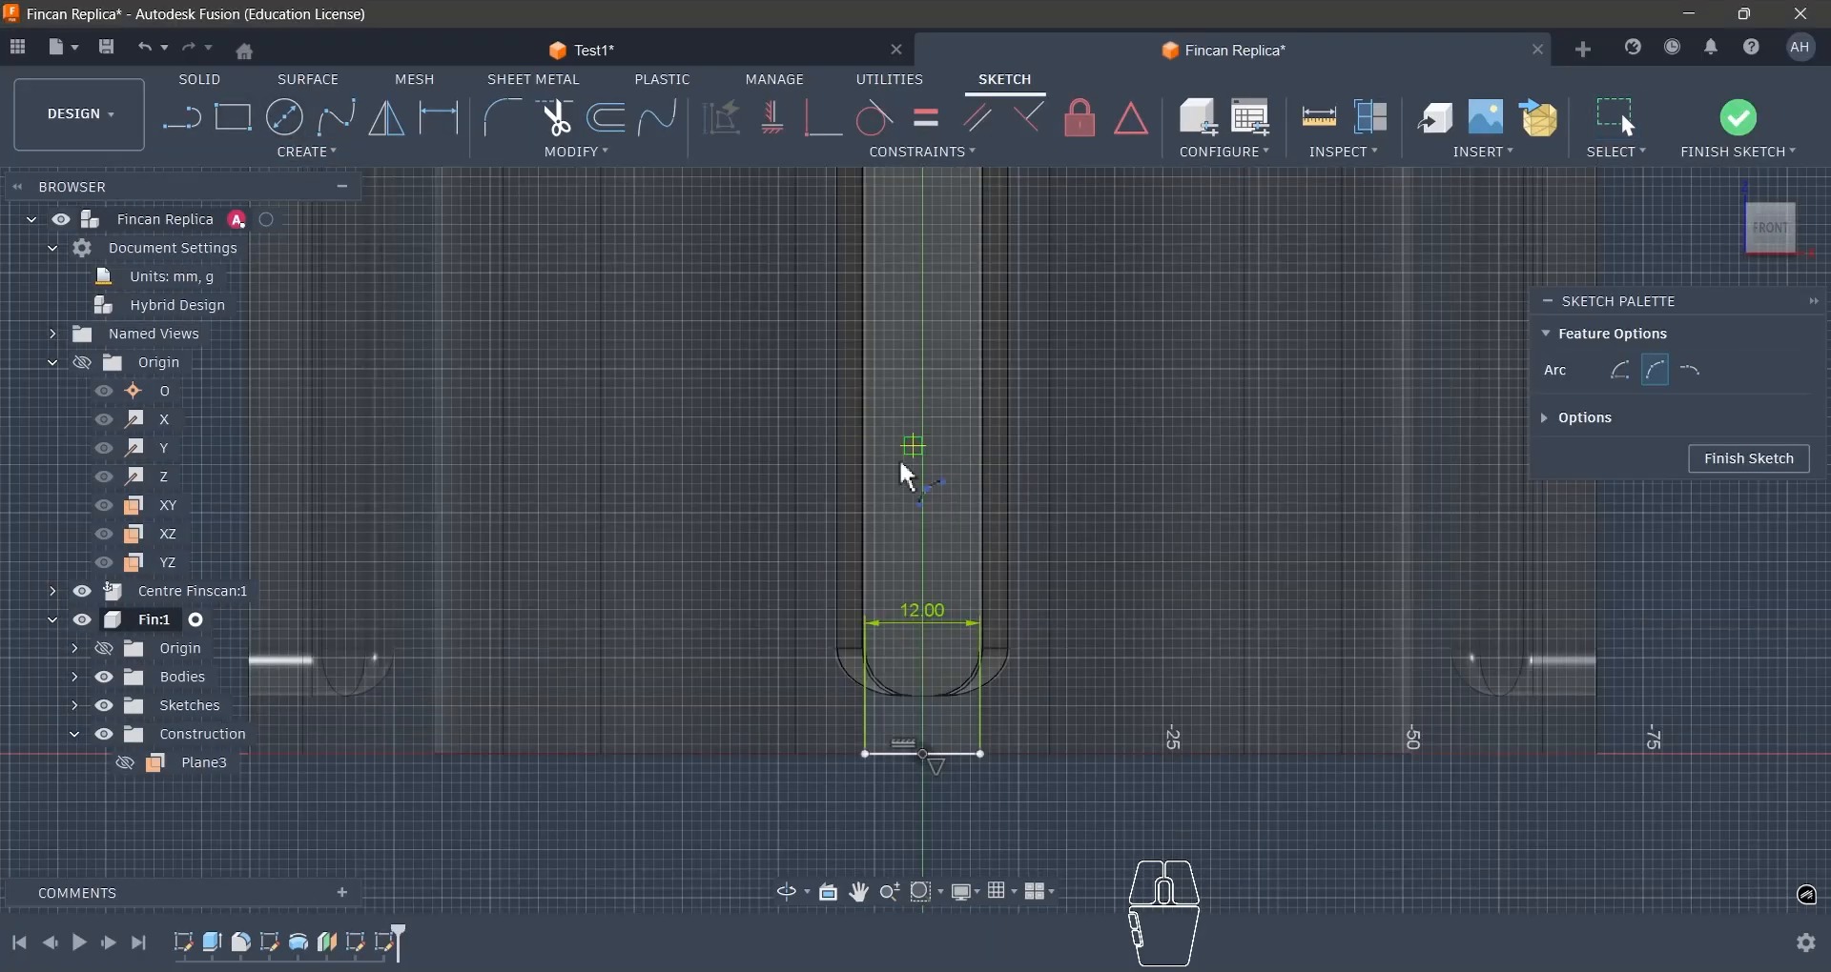
{"action": "left_click", "coordinate": [874, 484]}
{"action": "left_click", "coordinate": [970, 484]}
{"action": "left_click", "coordinate": [921, 436]}
- Connect each end of the arc to the matching end of the base line with a straight line
{"action": "left_click", "coordinate": [183, 117]}
{"action": "left_click", "coordinate": [875, 484]}
{"action": "left_click", "coordinate": [864, 754]}
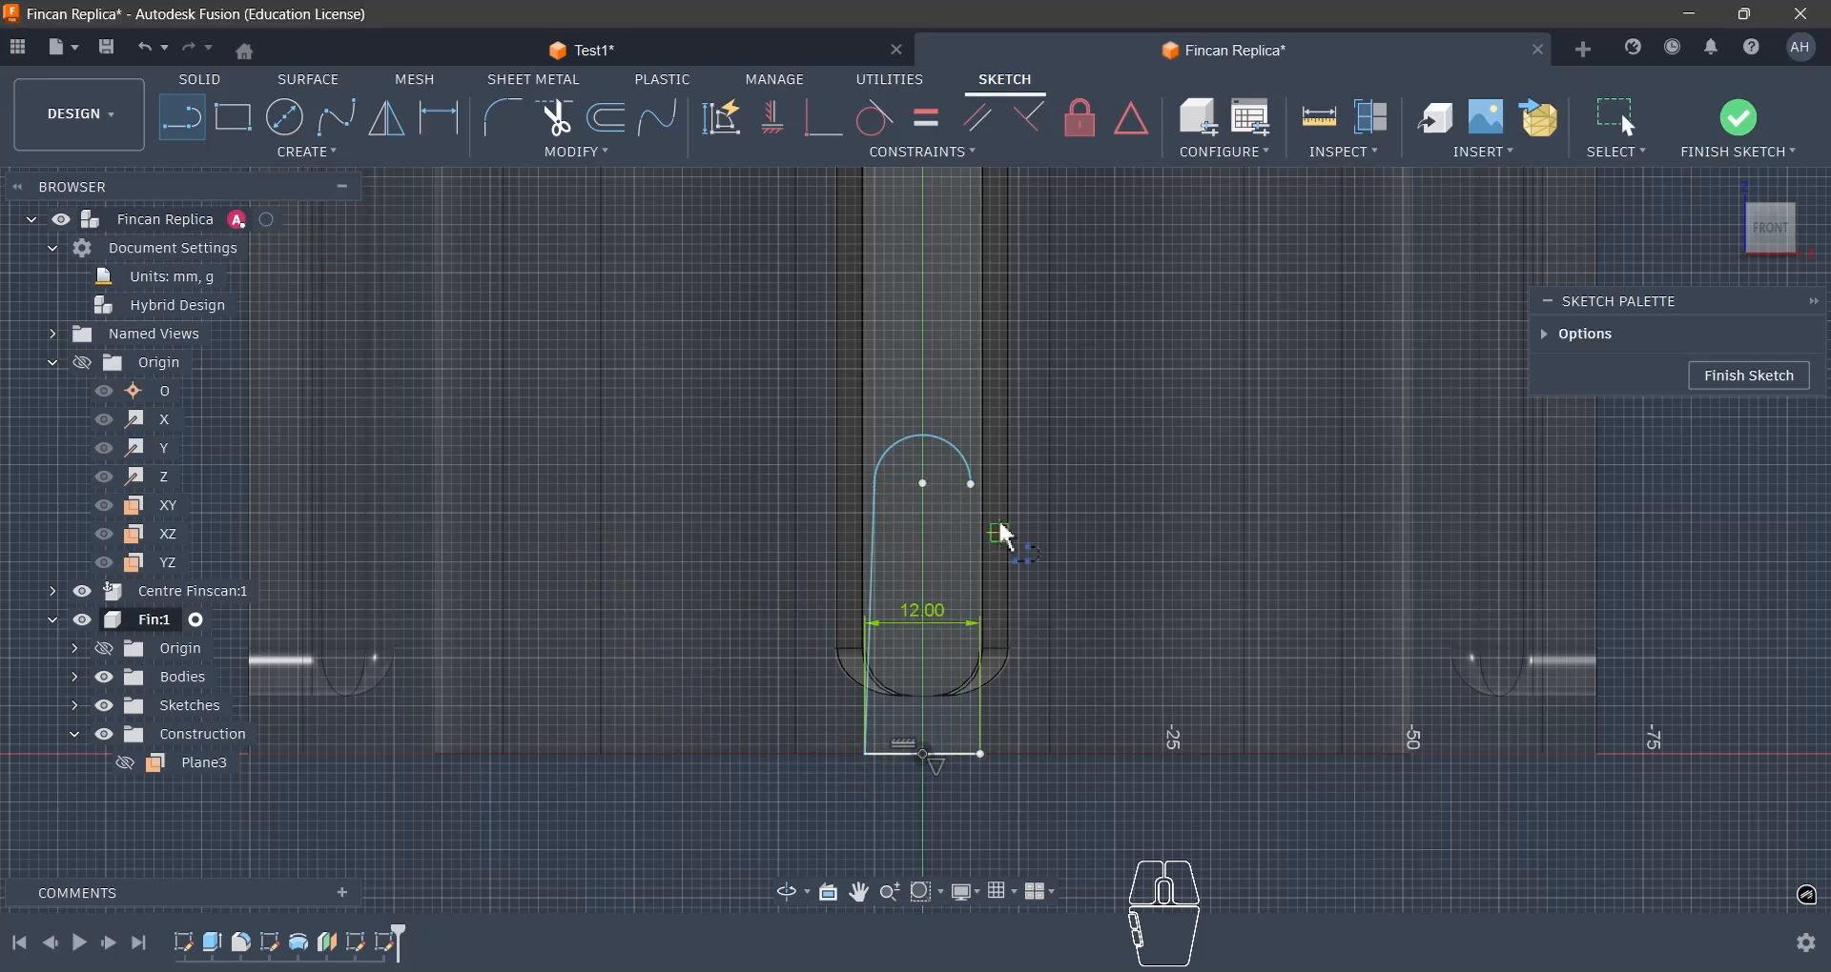
{"action": "left_click", "coordinate": [971, 485]}
{"action": "left_click", "coordinate": [982, 754]}
- Constrain both side lines vertical and make the arc tangent to each of them
{"action": "left_click", "coordinate": [772, 118]}
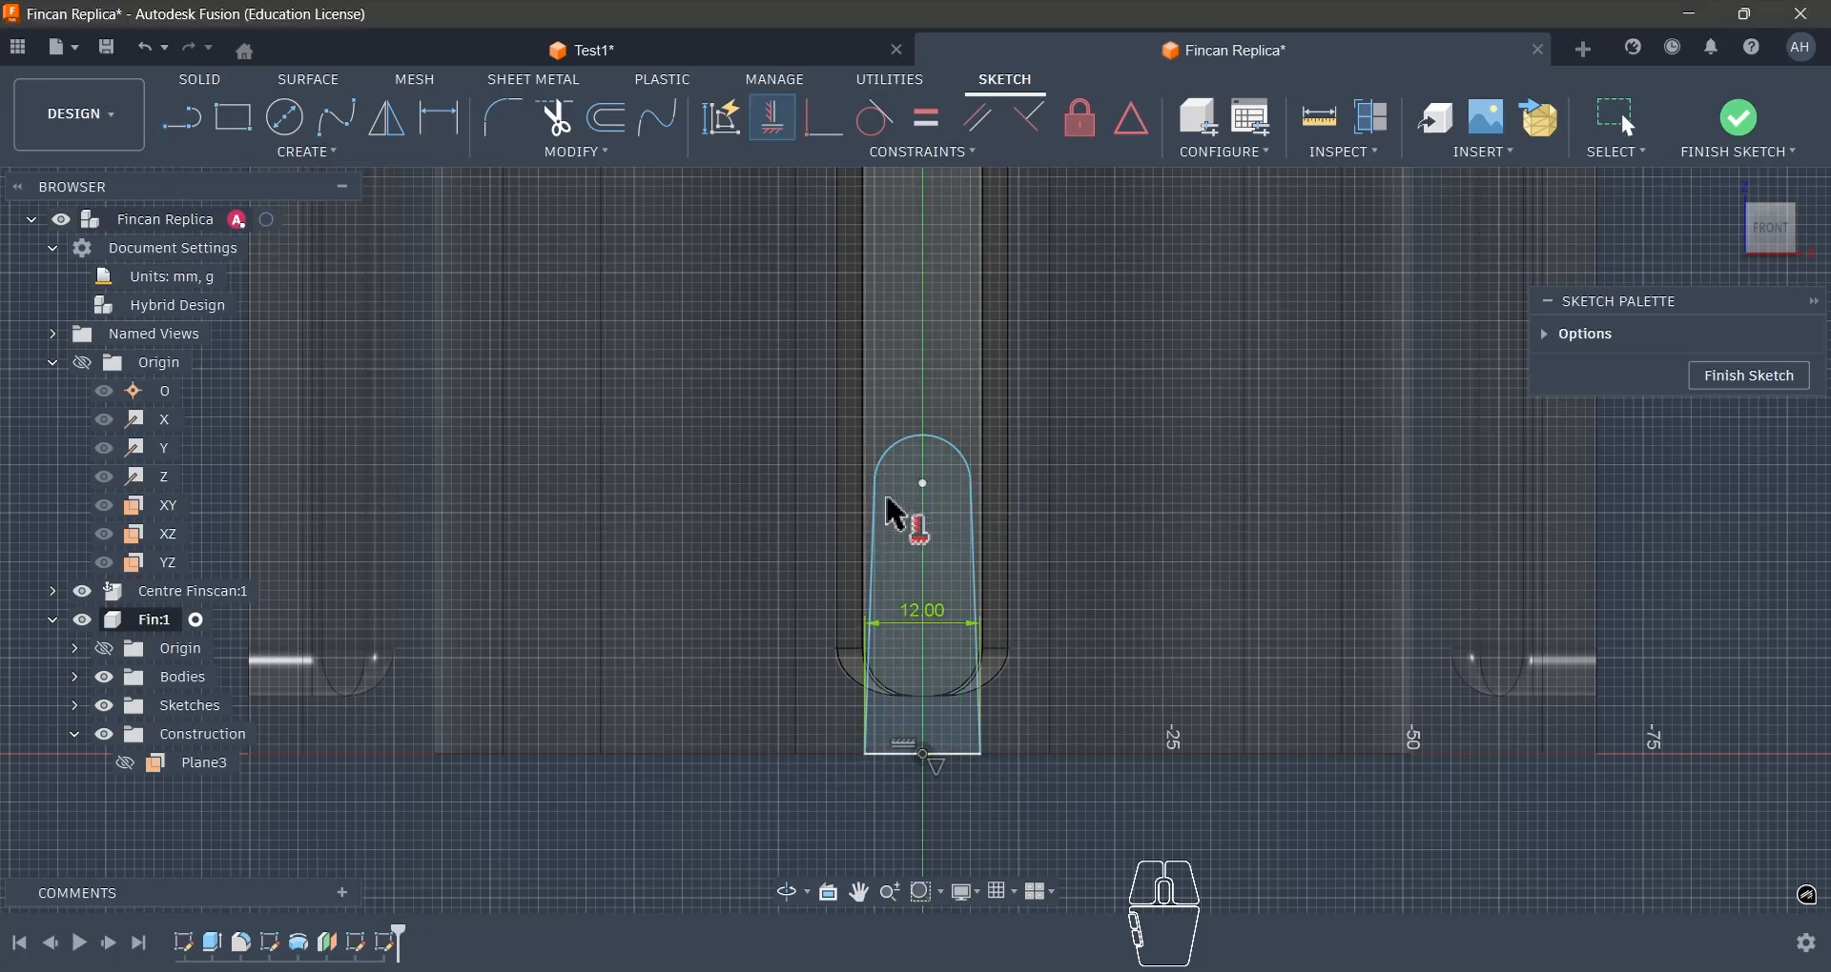
{"action": "left_click", "coordinate": [877, 501]}
{"action": "left_click", "coordinate": [972, 522]}
{"action": "key", "text": "Escape"}
{"action": "left_click", "coordinate": [874, 118]}
{"action": "left_click", "coordinate": [882, 446]}
{"action": "left_click", "coordinate": [864, 519]}
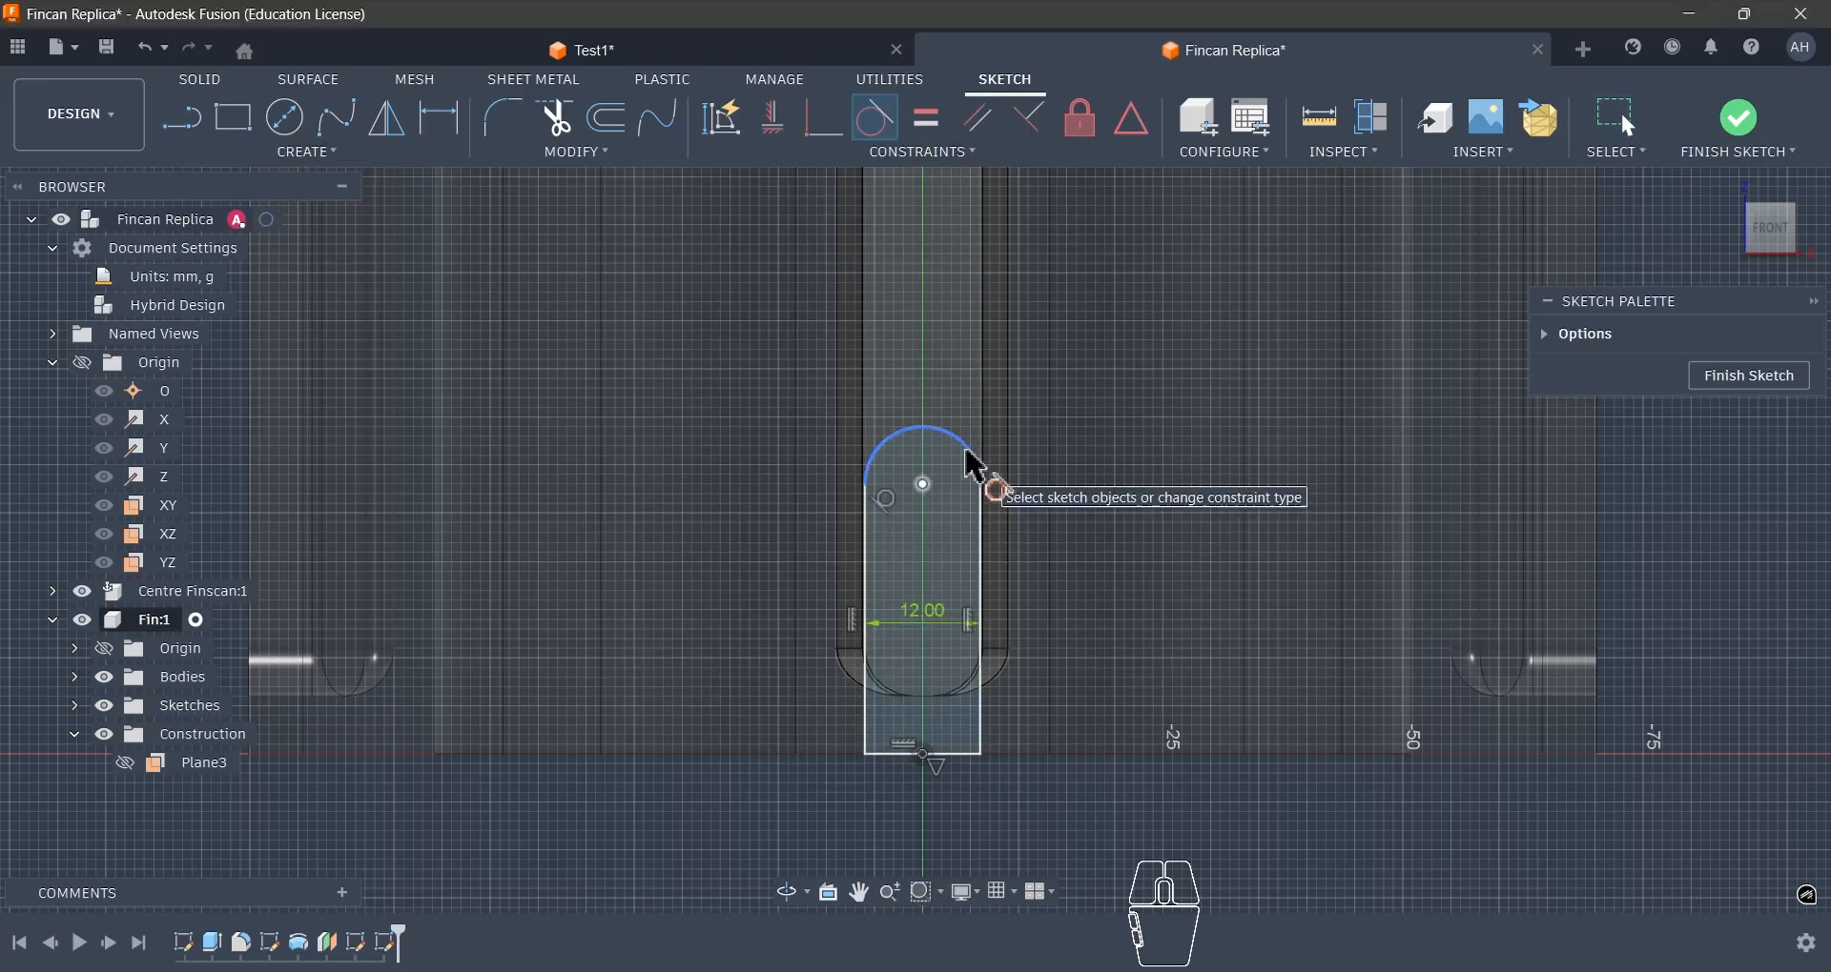
{"action": "left_click", "coordinate": [969, 449]}
{"action": "left_click", "coordinate": [980, 524]}
{"action": "key", "text": "Escape"}
- Check the height of the reference fin's round-topped end face in the Test1 design with a temporary sketch line
{"action": "key", "text": "d"}
{"action": "left_click", "coordinate": [727, 63]}
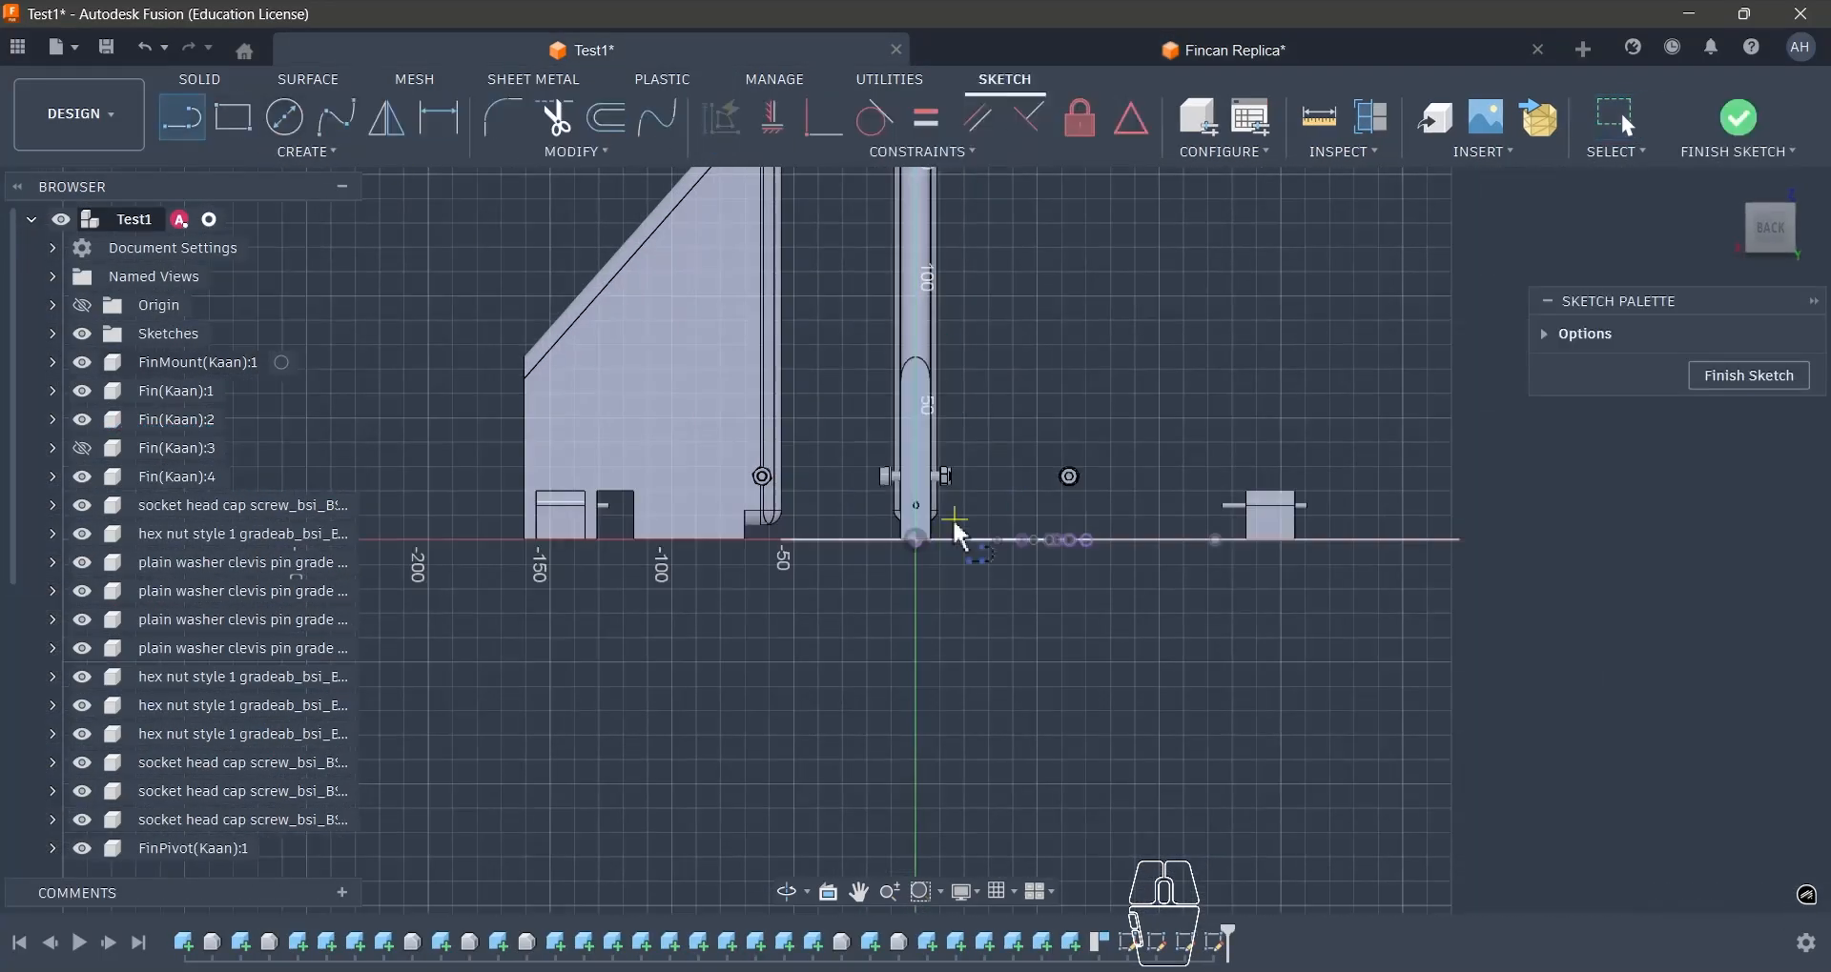
{"action": "left_click", "coordinate": [958, 537]}
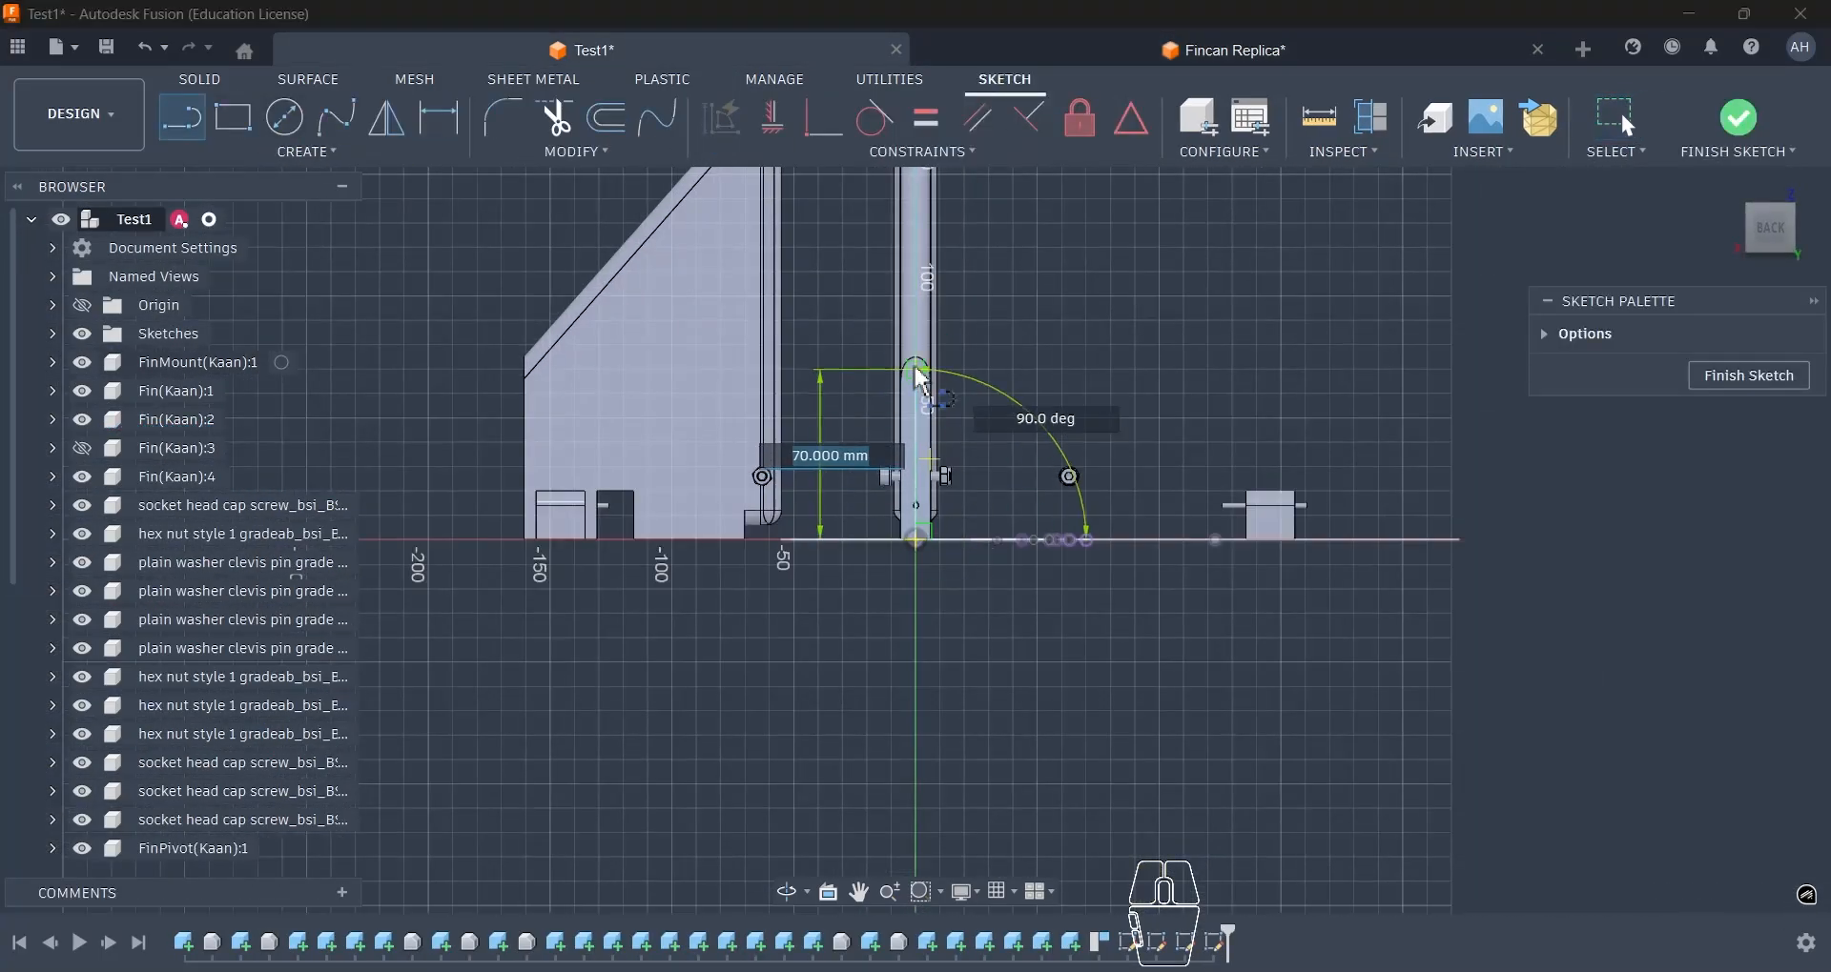
{"action": "key", "text": "Escape"}
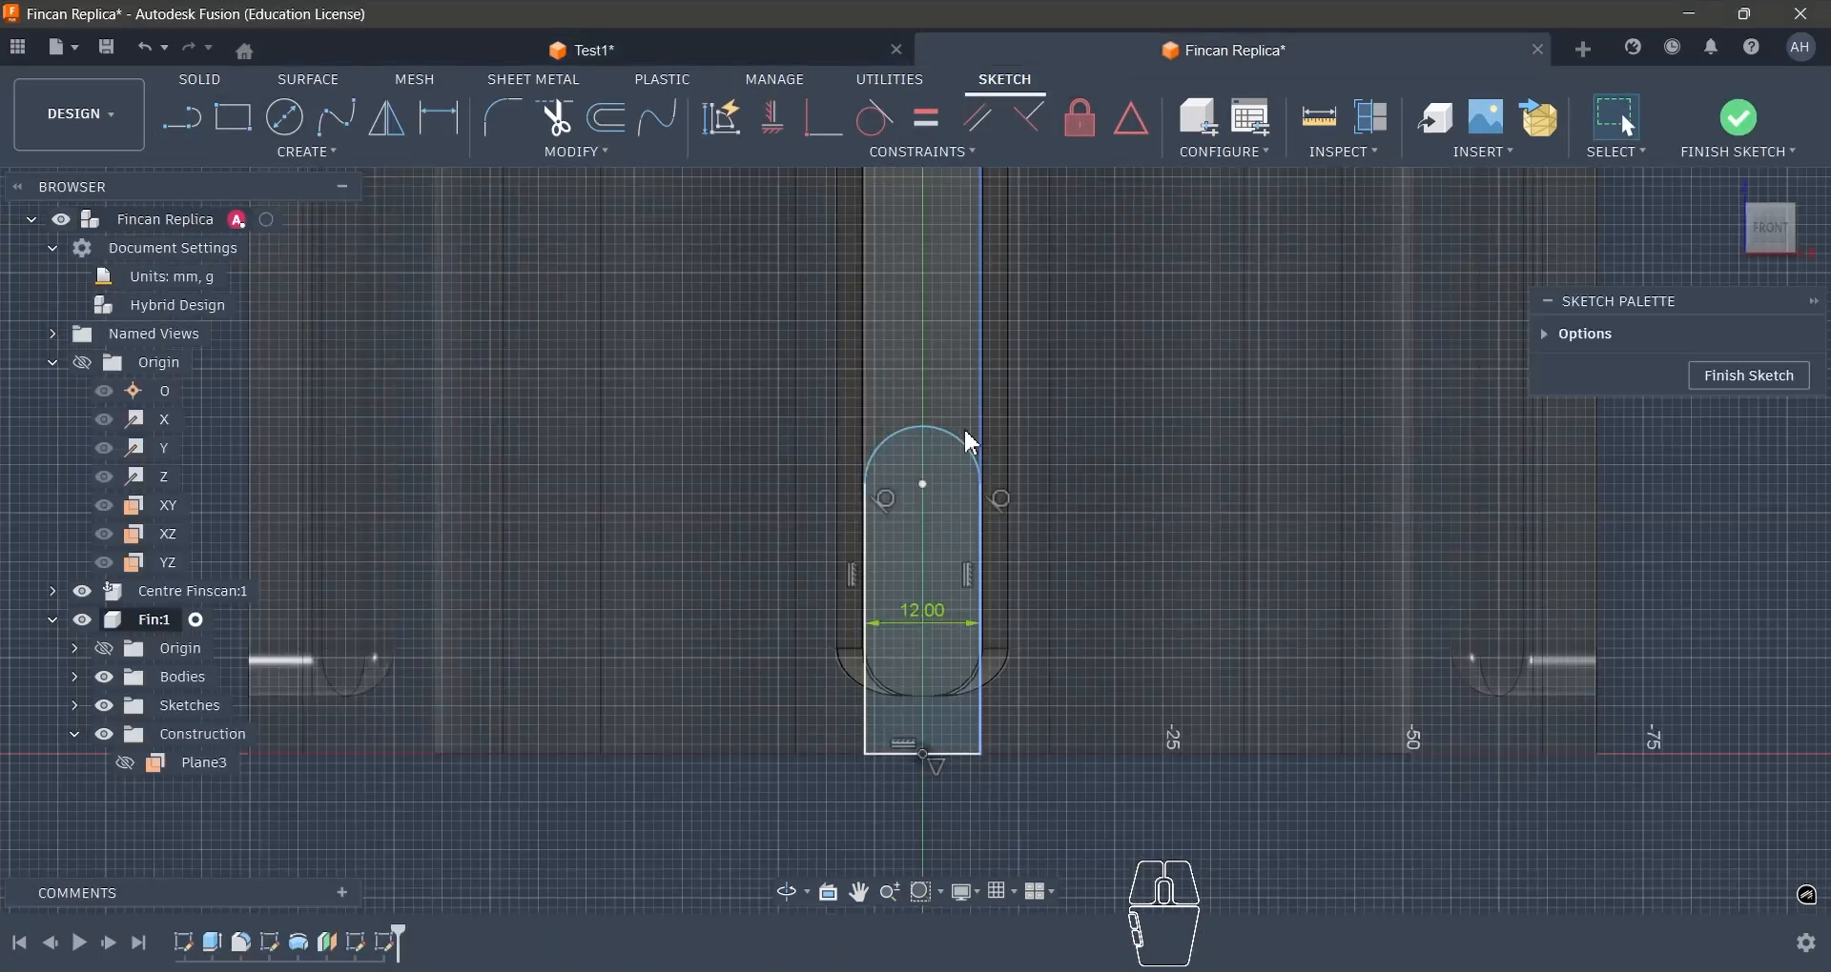
- Draw a construction line in the Fincan Replica sketch from the arc's centre to its topmost point
{"action": "key", "text": "Escape"}
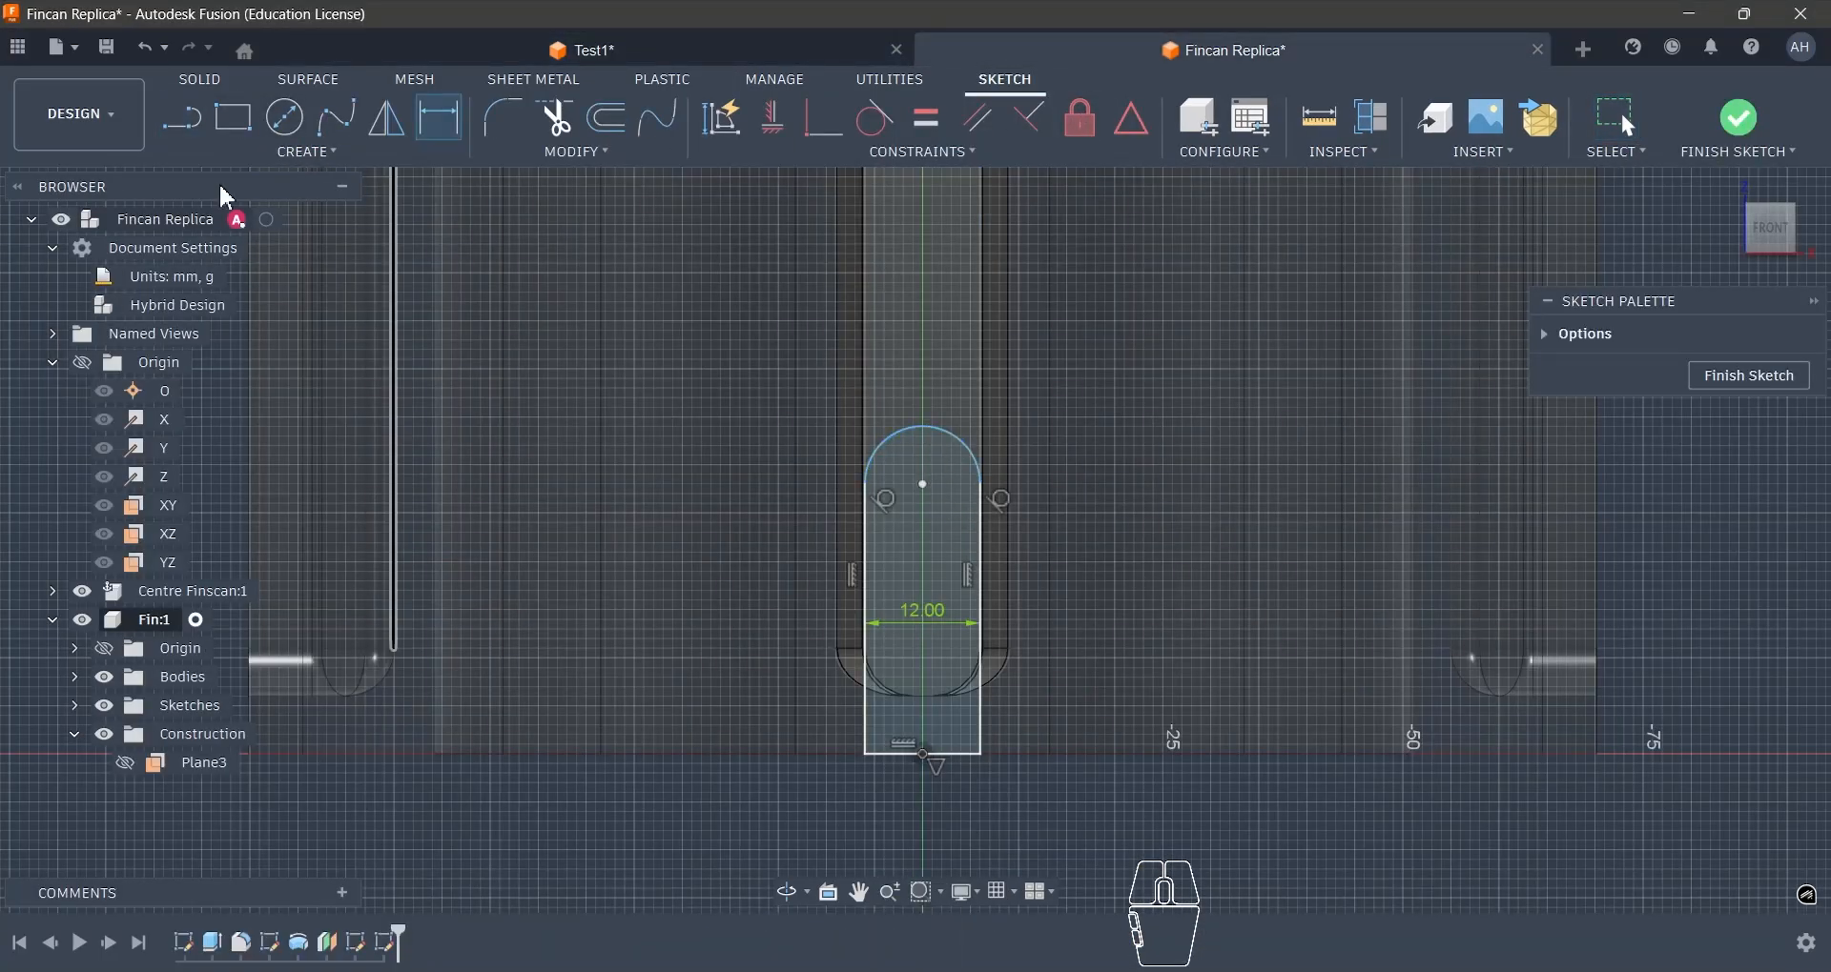
{"action": "left_click", "coordinate": [181, 117]}
{"action": "left_click", "coordinate": [922, 484]}
{"action": "left_click", "coordinate": [922, 426]}
{"action": "key", "text": "Escape"}
{"action": "left_click", "coordinate": [923, 460]}
{"action": "key", "text": "x"}
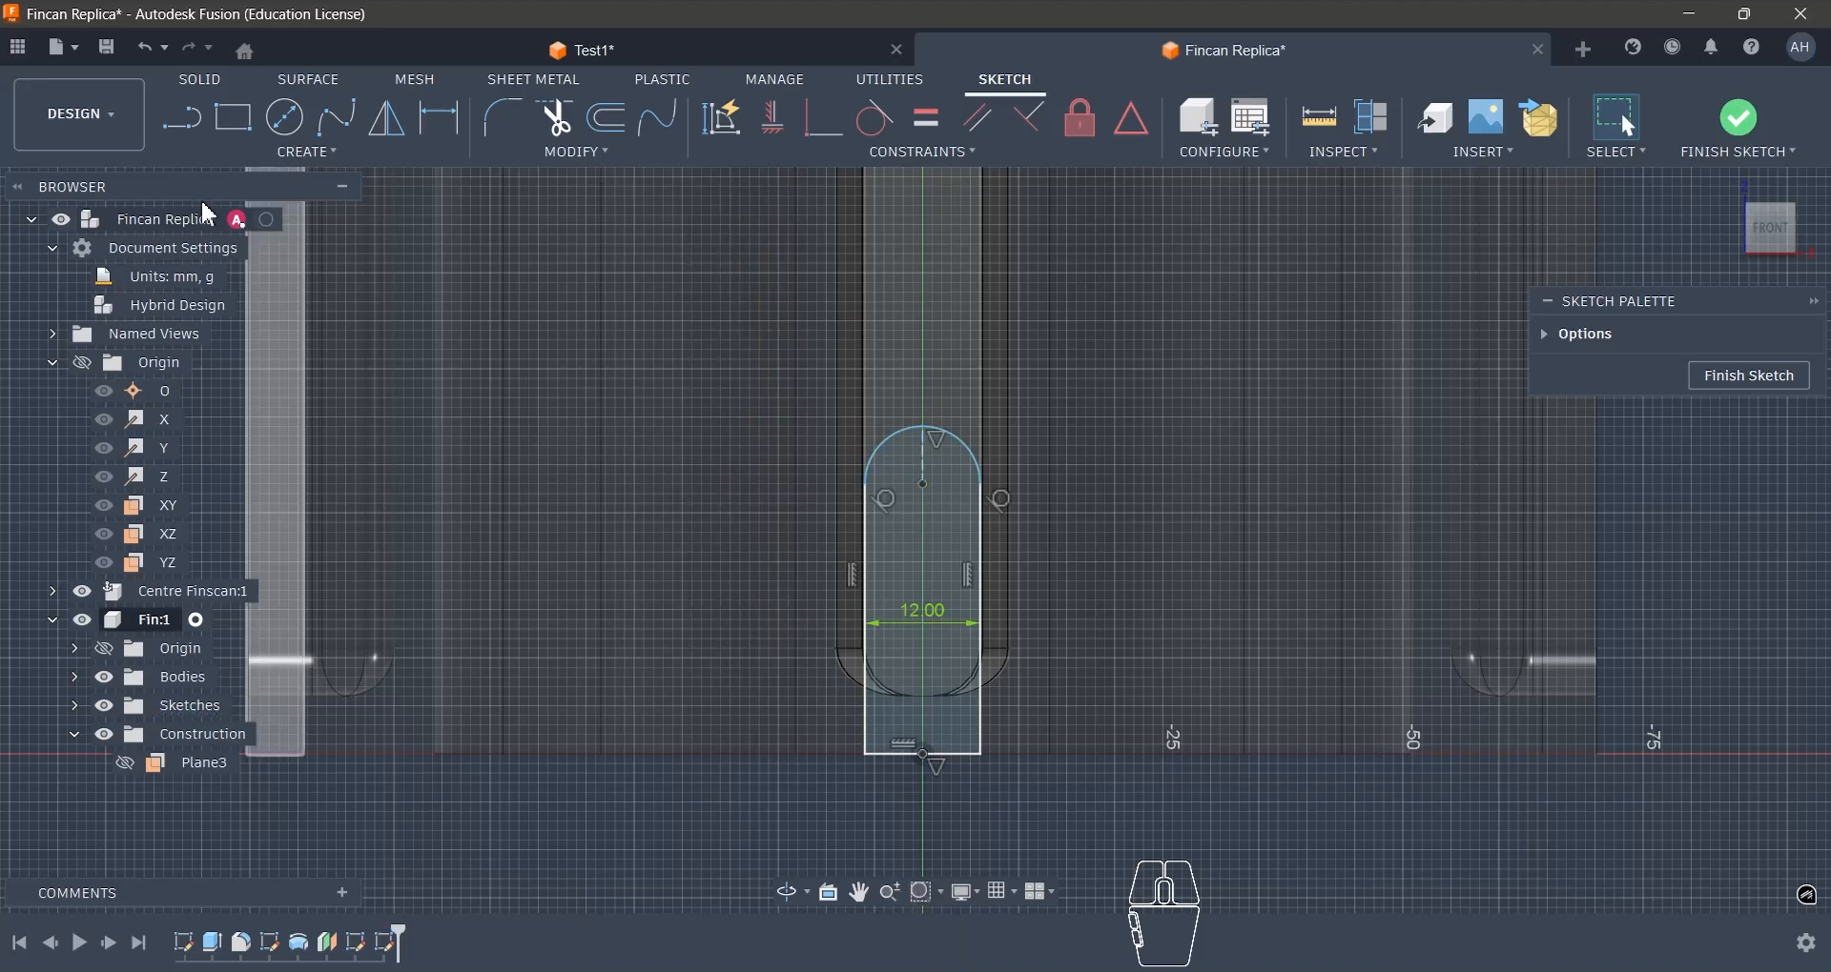
- Dimension the height from the base line's midpoint to the arc's top as 75 mm
{"action": "key", "text": "d"}
{"action": "left_click", "coordinate": [922, 426]}
{"action": "left_click", "coordinate": [922, 755]}
{"action": "left_click", "coordinate": [791, 634]}
{"action": "type", "text": "75"}
{"action": "key", "text": "Return"}
{"action": "scroll", "coordinate": [806, 644], "scroll_direction": "down", "scroll_amount": 5}
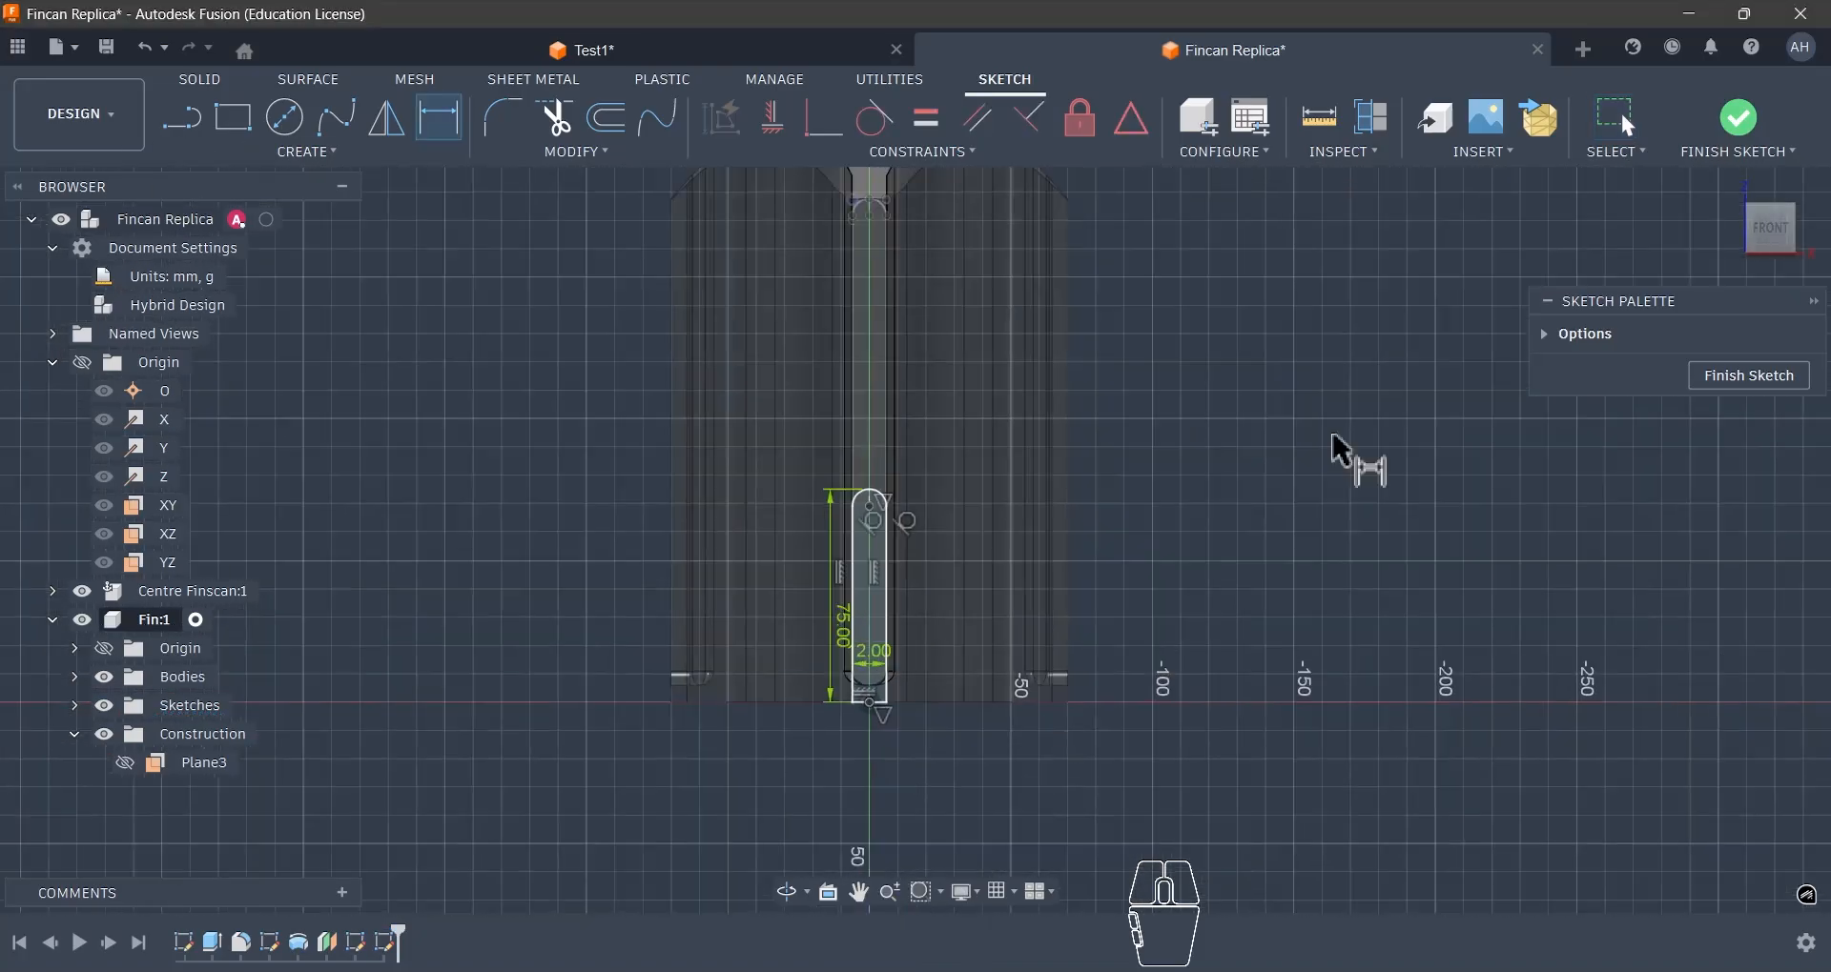
- Finish the sketch and start a Loft from the tall round-topped profile on the mount to the 75 mm profile on the offset plane
{"action": "left_click", "coordinate": [1727, 120]}
{"action": "scroll", "coordinate": [1307, 402], "scroll_direction": "down", "scroll_amount": 2}
{"action": "middle_click_drag", "start_coordinate": [1291, 486], "coordinate": [1084, 572], "text": "shift"}
{"action": "left_click", "coordinate": [329, 152]}
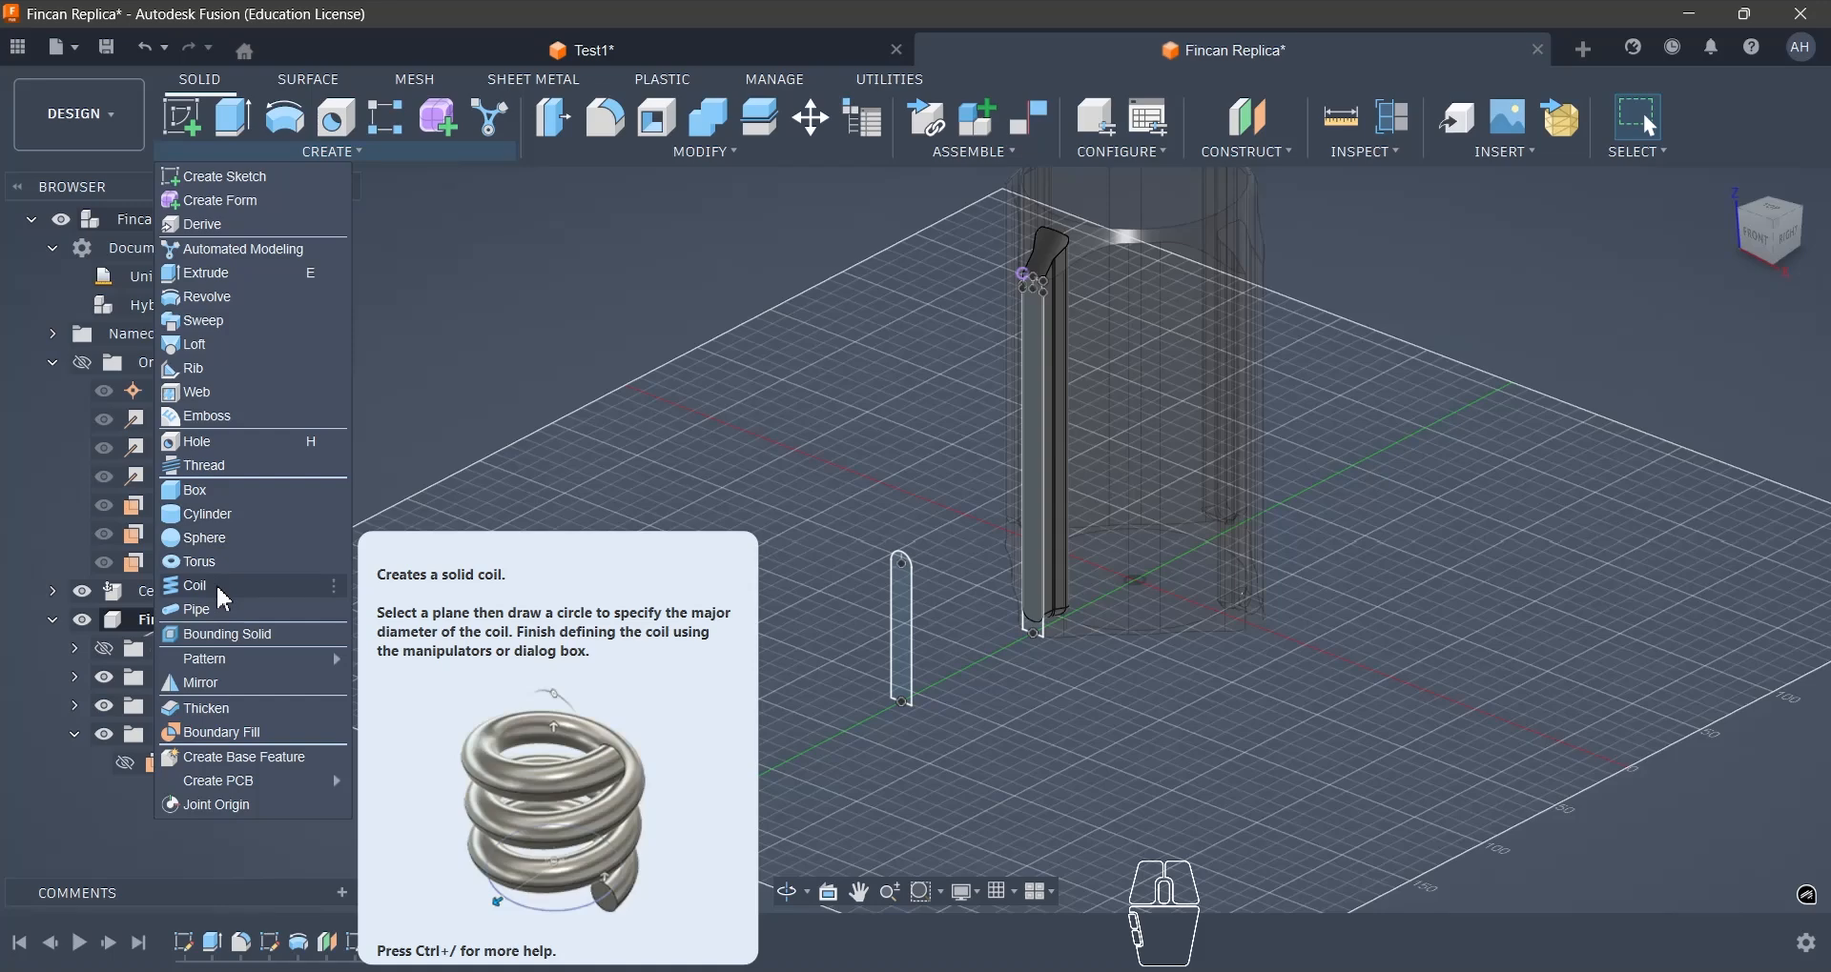
{"action": "left_click", "coordinate": [203, 347]}
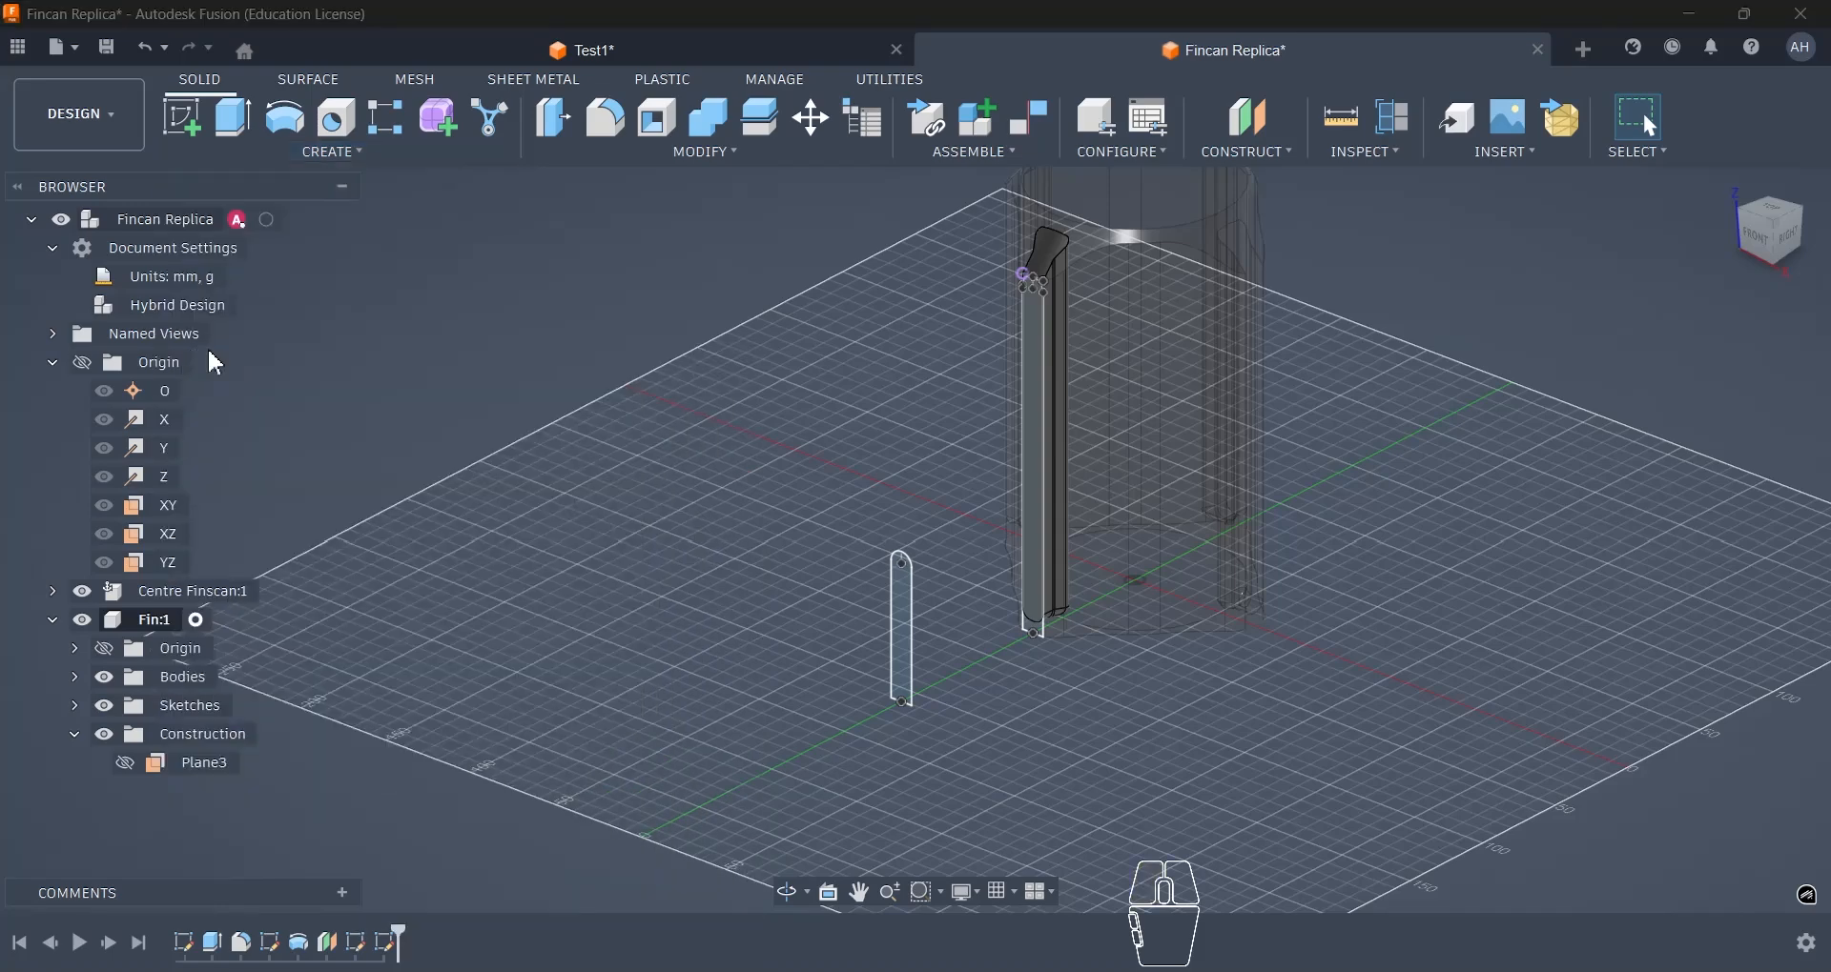
{"action": "left_click", "coordinate": [1038, 397]}
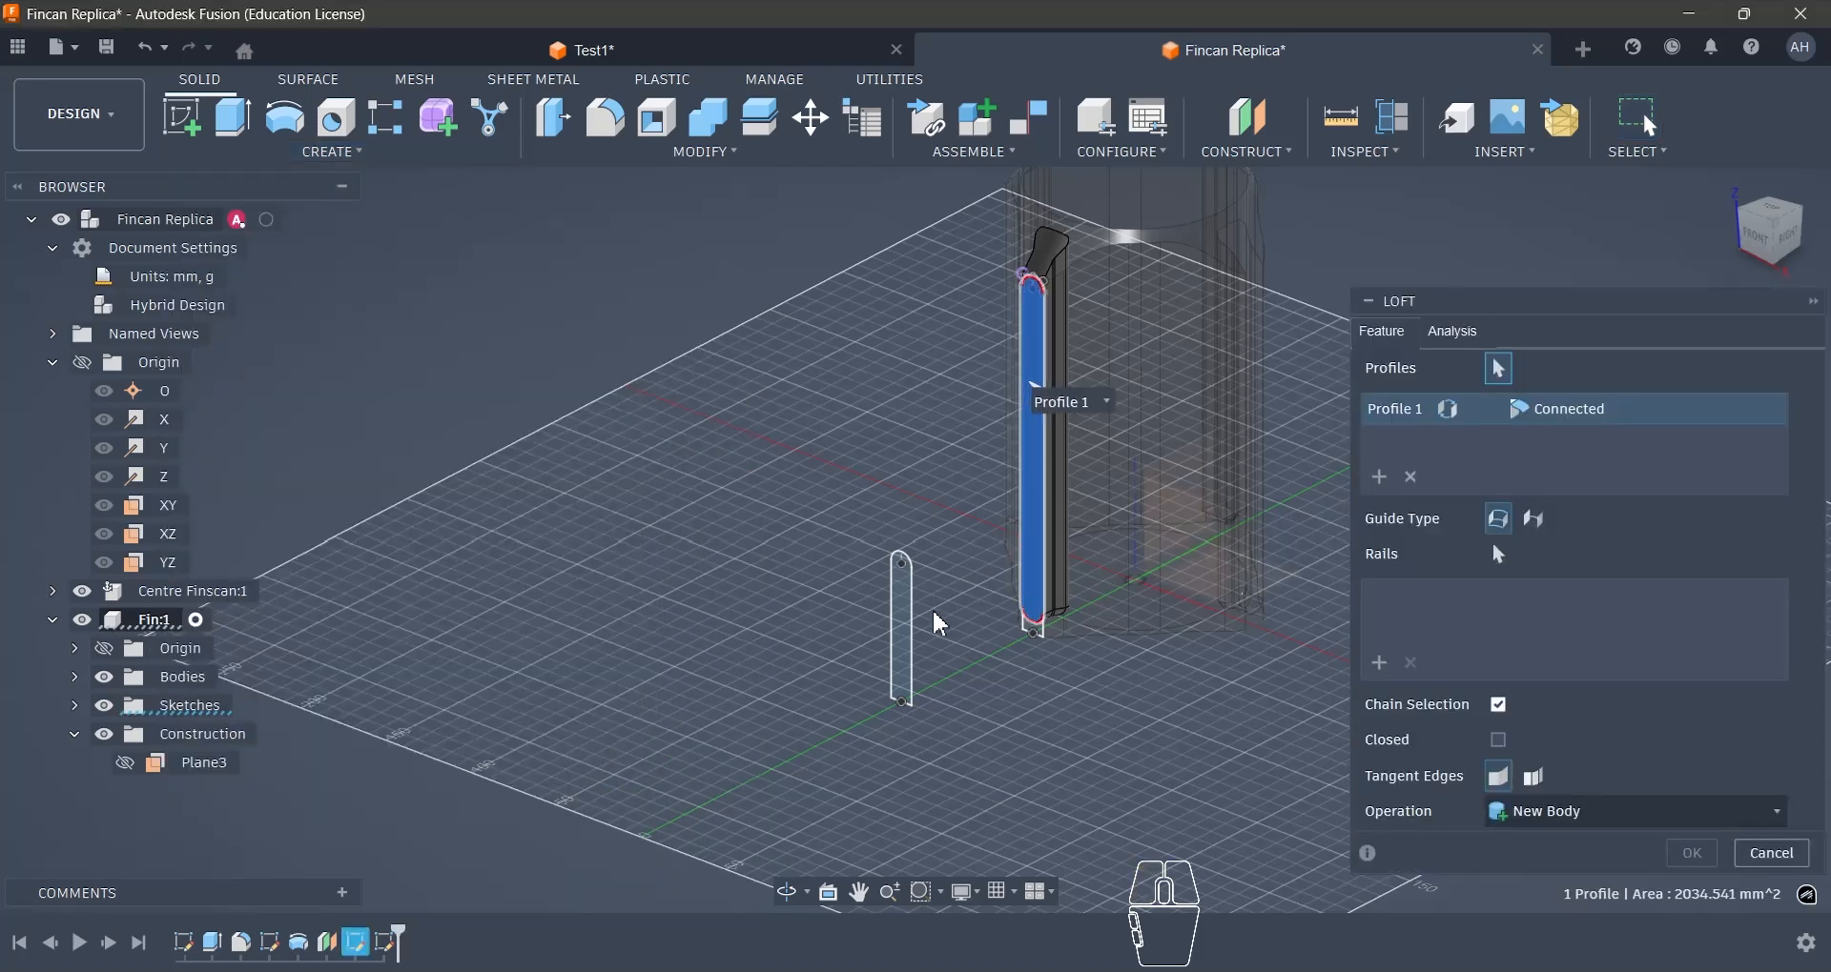
{"action": "scroll", "coordinate": [1038, 637], "scroll_direction": "up", "scroll_amount": 3}
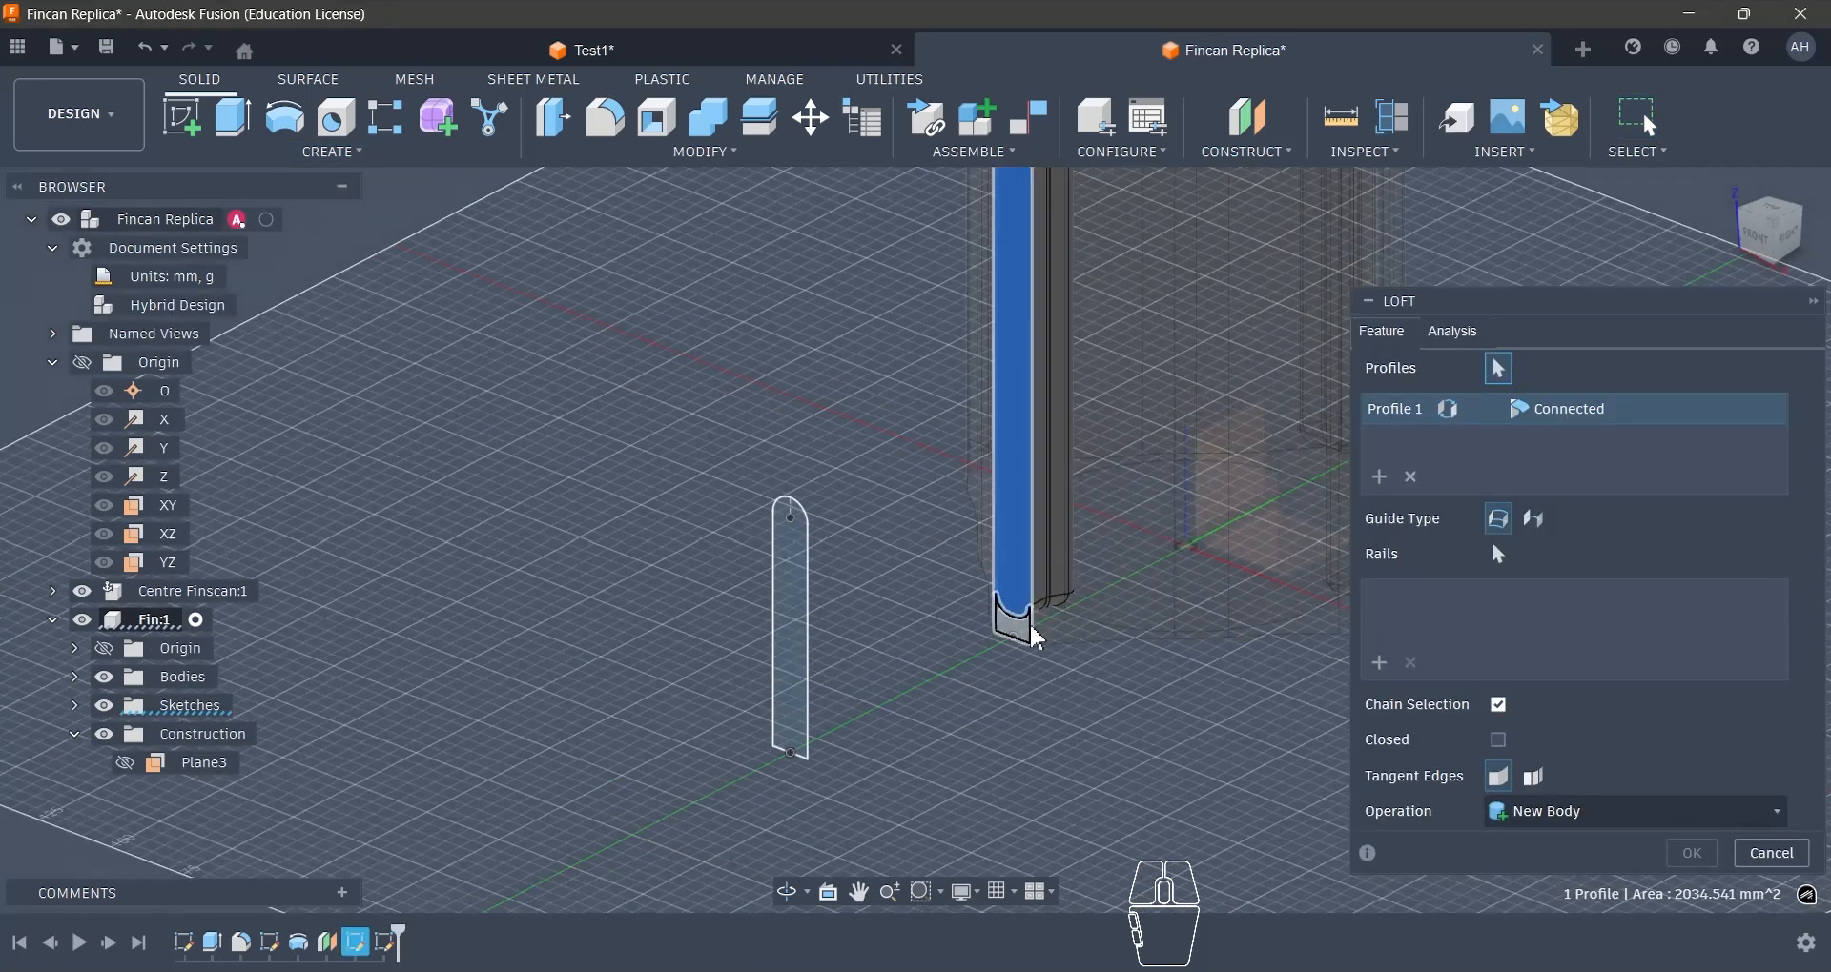
{"action": "left_click", "coordinate": [794, 679]}
{"action": "scroll", "coordinate": [969, 743], "scroll_direction": "down", "scroll_amount": 2}
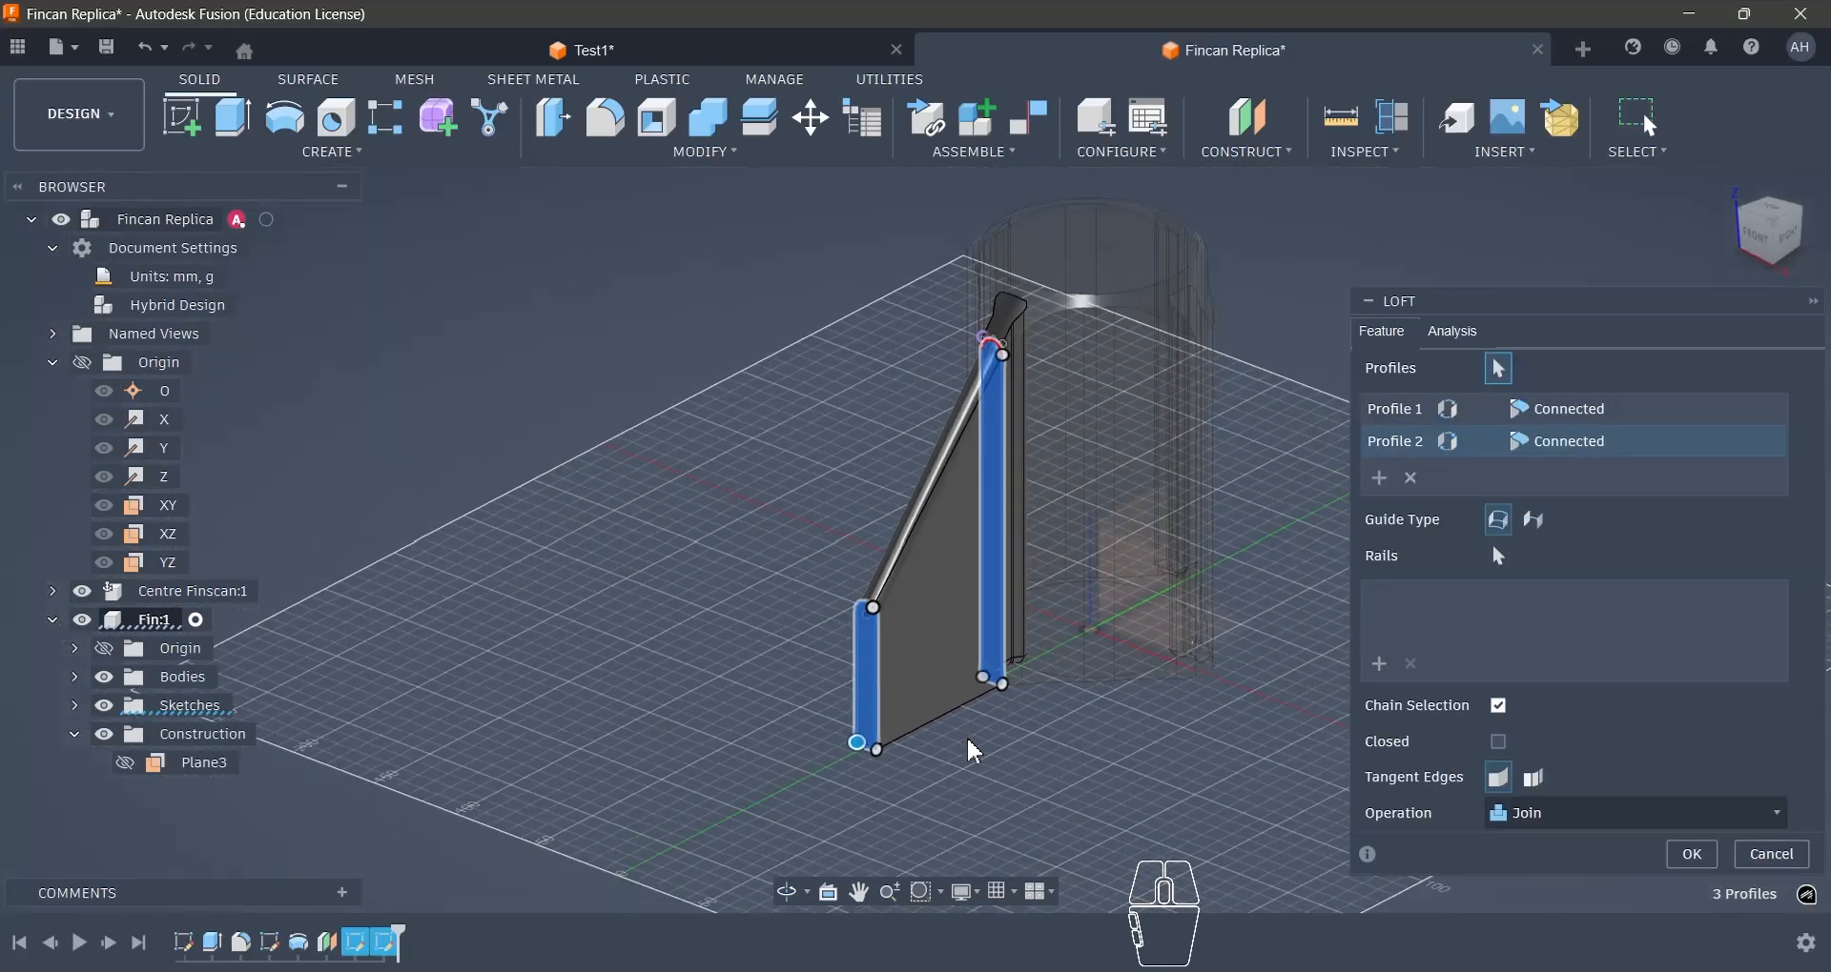
{"action": "scroll", "coordinate": [969, 596], "scroll_direction": "up", "scroll_amount": 1}
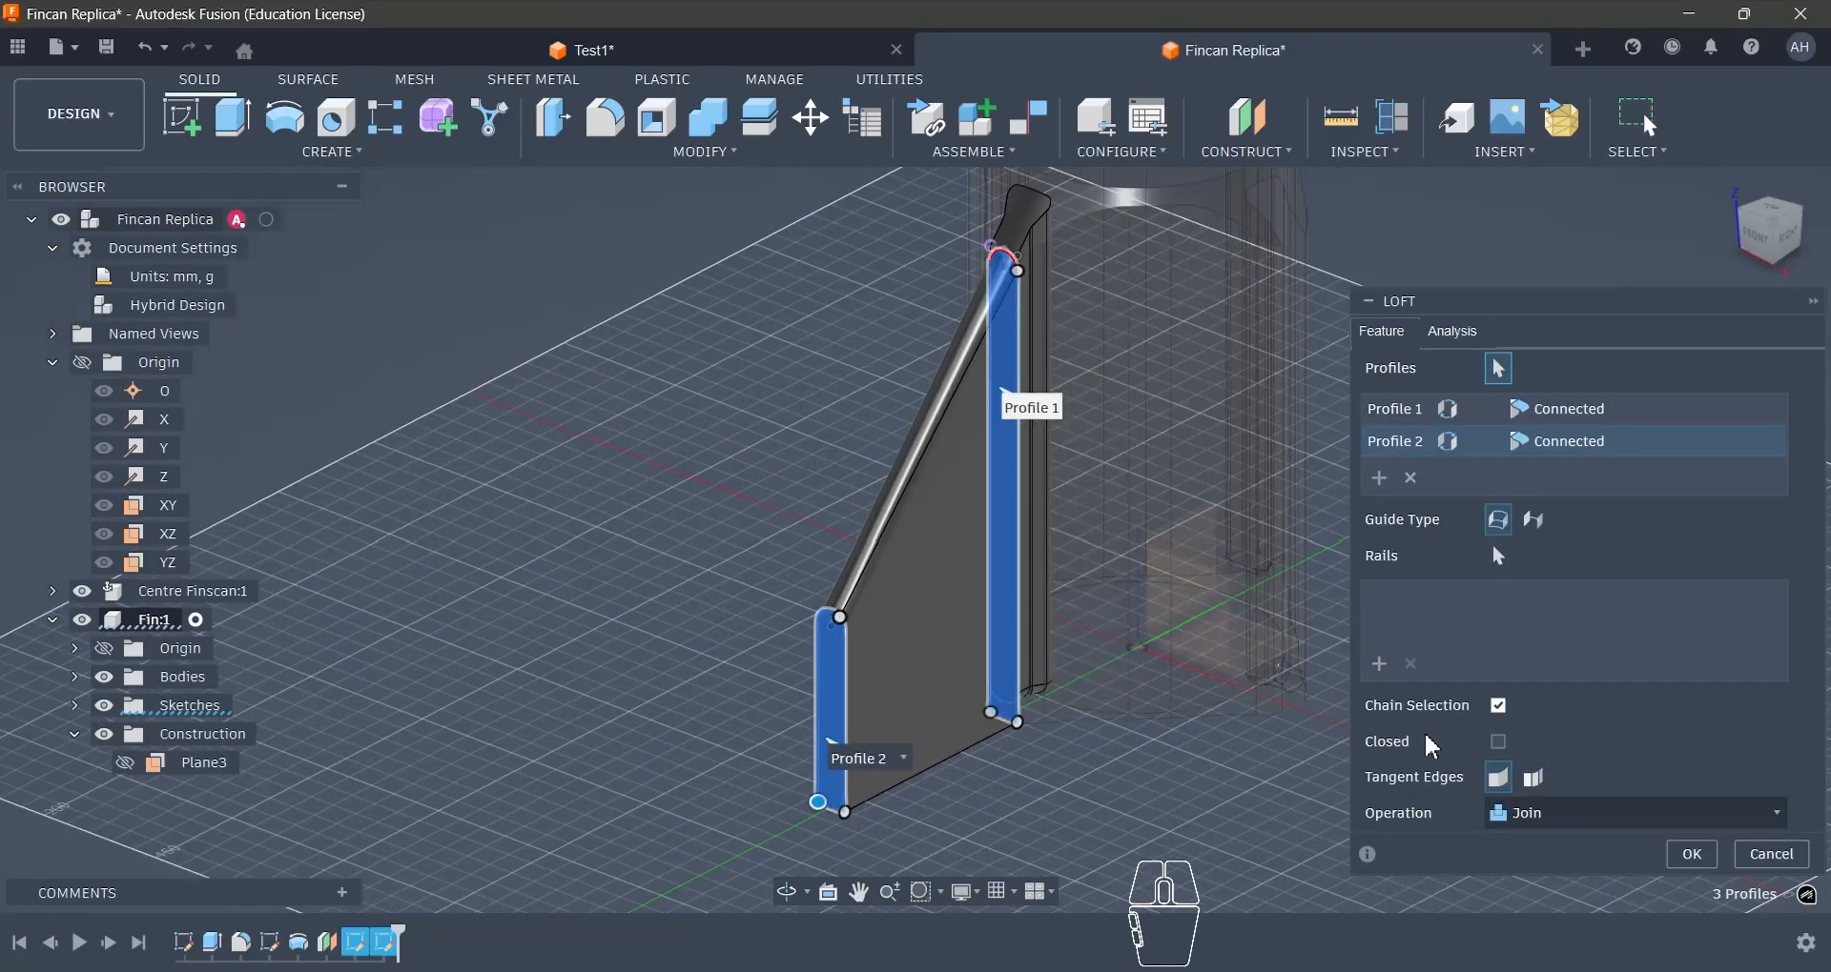
- Move the loft's alignment points to the topmost point of the arc on both round-topped profiles
{"action": "left_click", "coordinate": [1769, 252]}
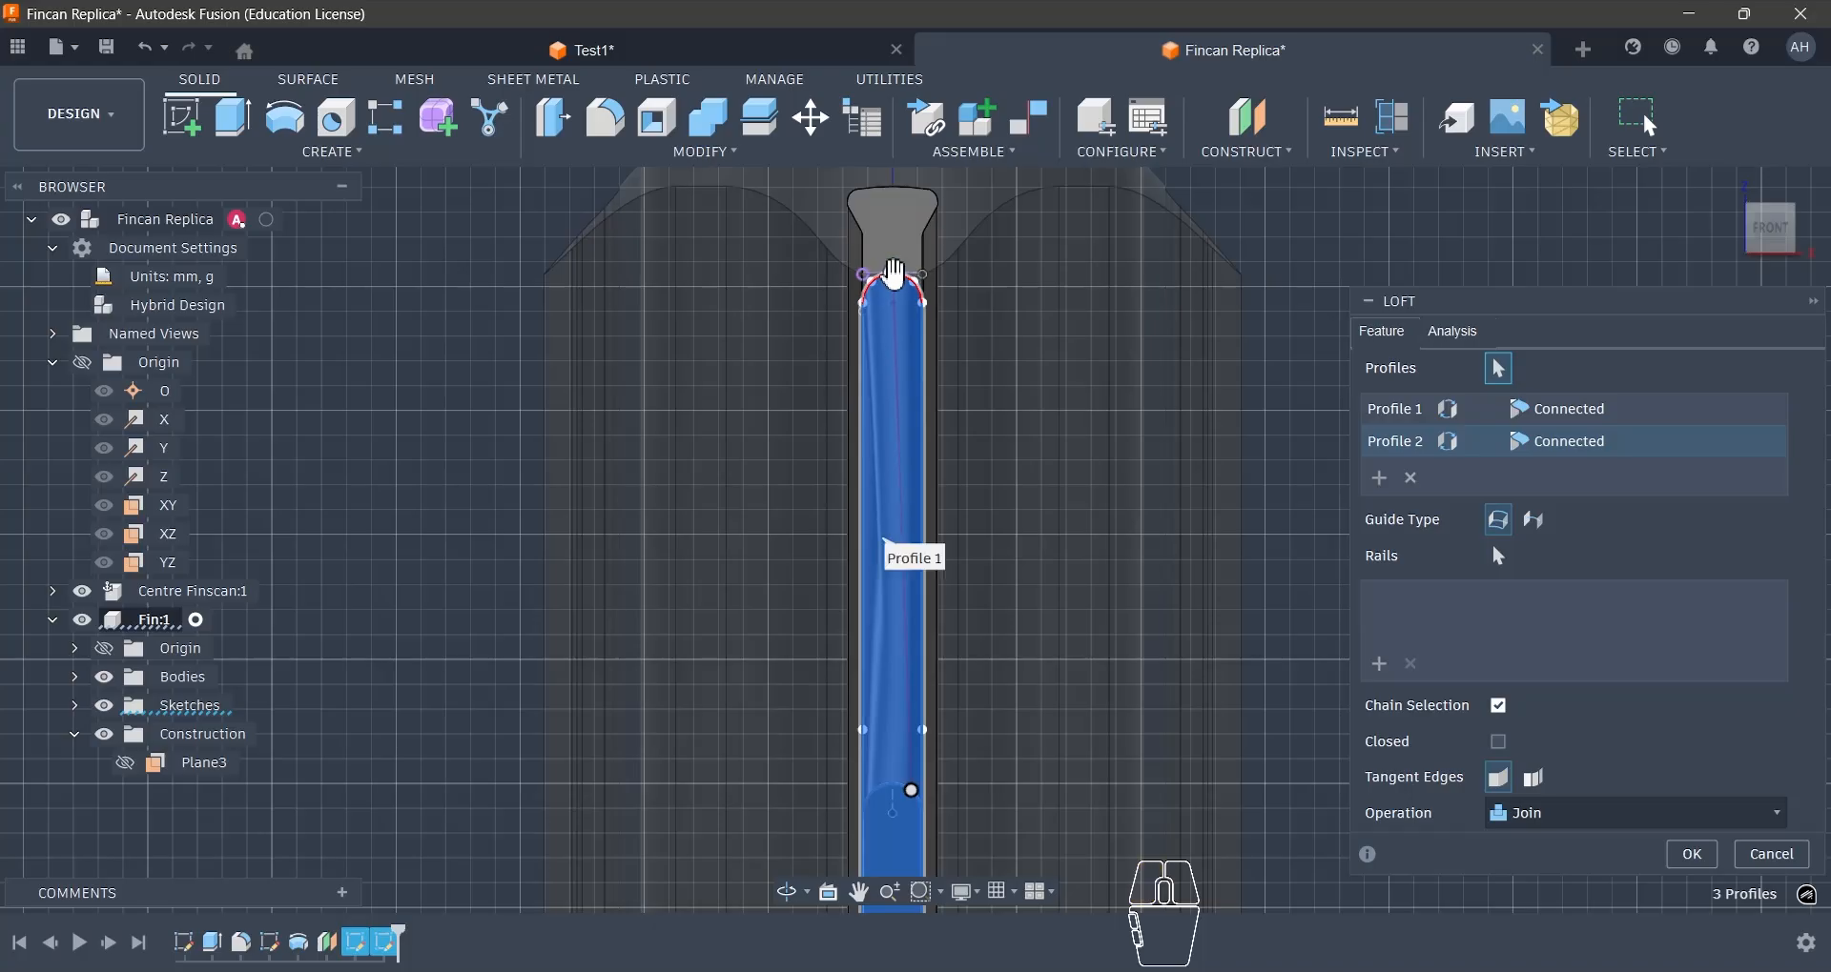
{"action": "scroll", "coordinate": [892, 273], "scroll_direction": "up", "scroll_amount": 10}
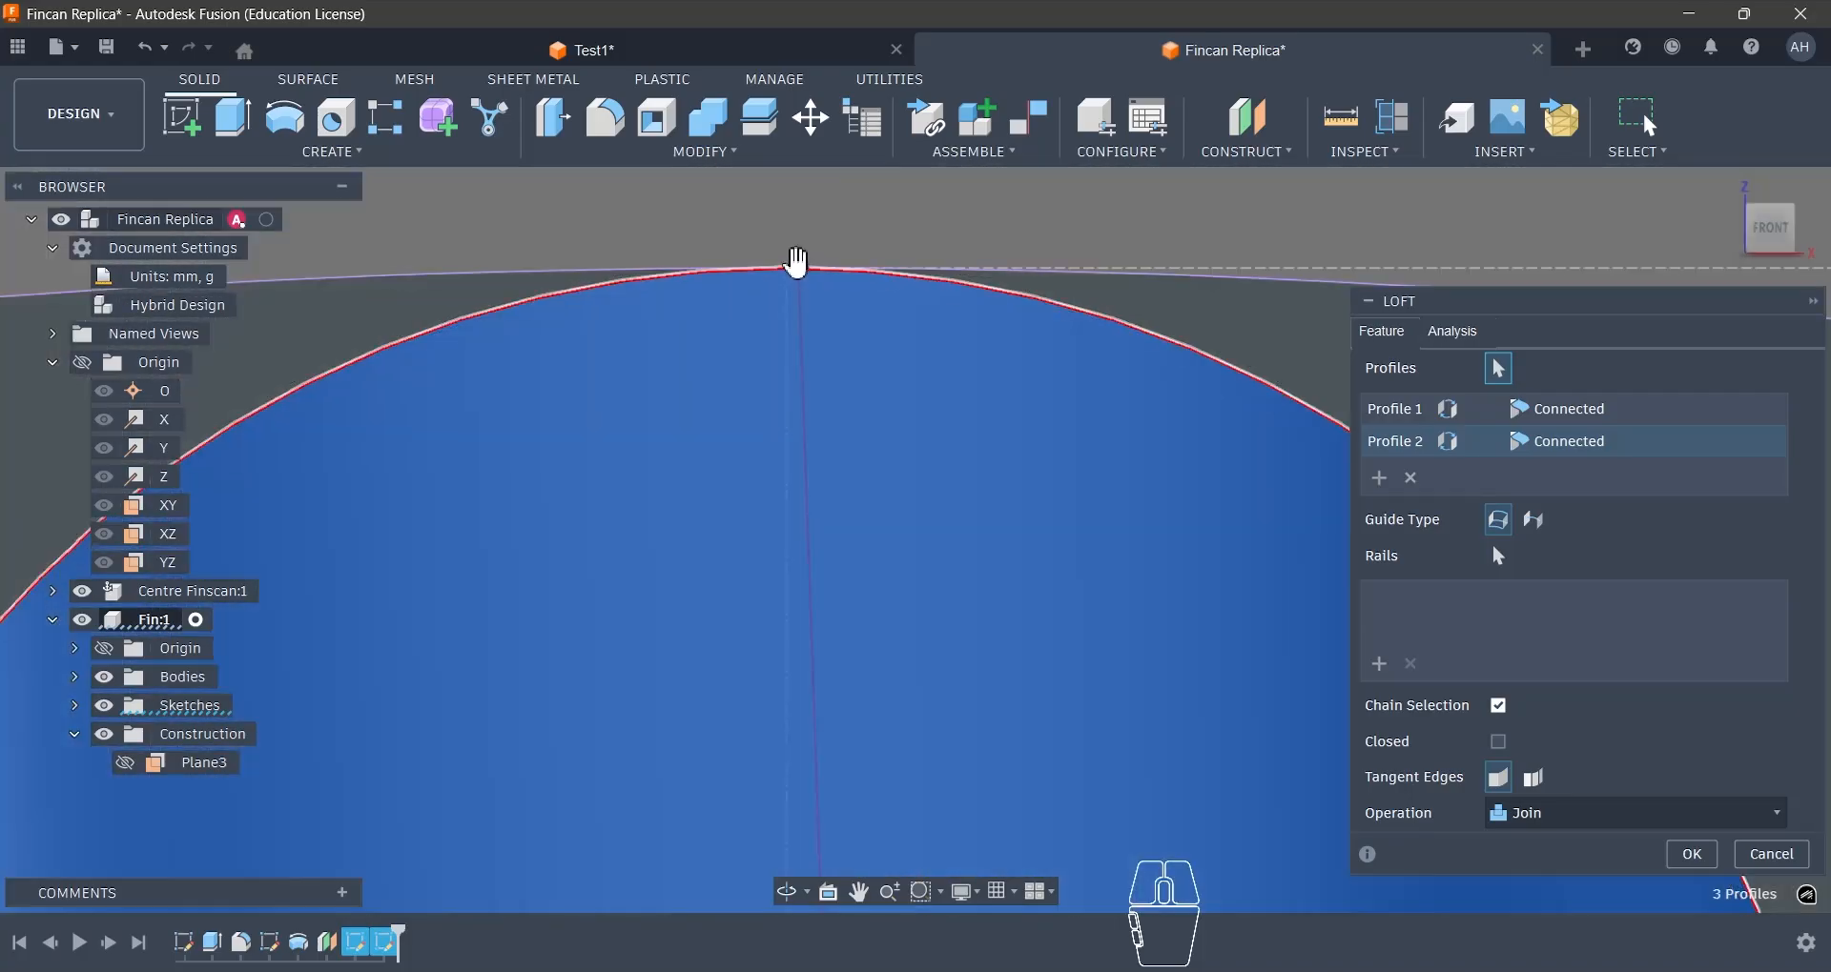
{"action": "left_click_drag", "start_coordinate": [798, 268], "coordinate": [786, 270]}
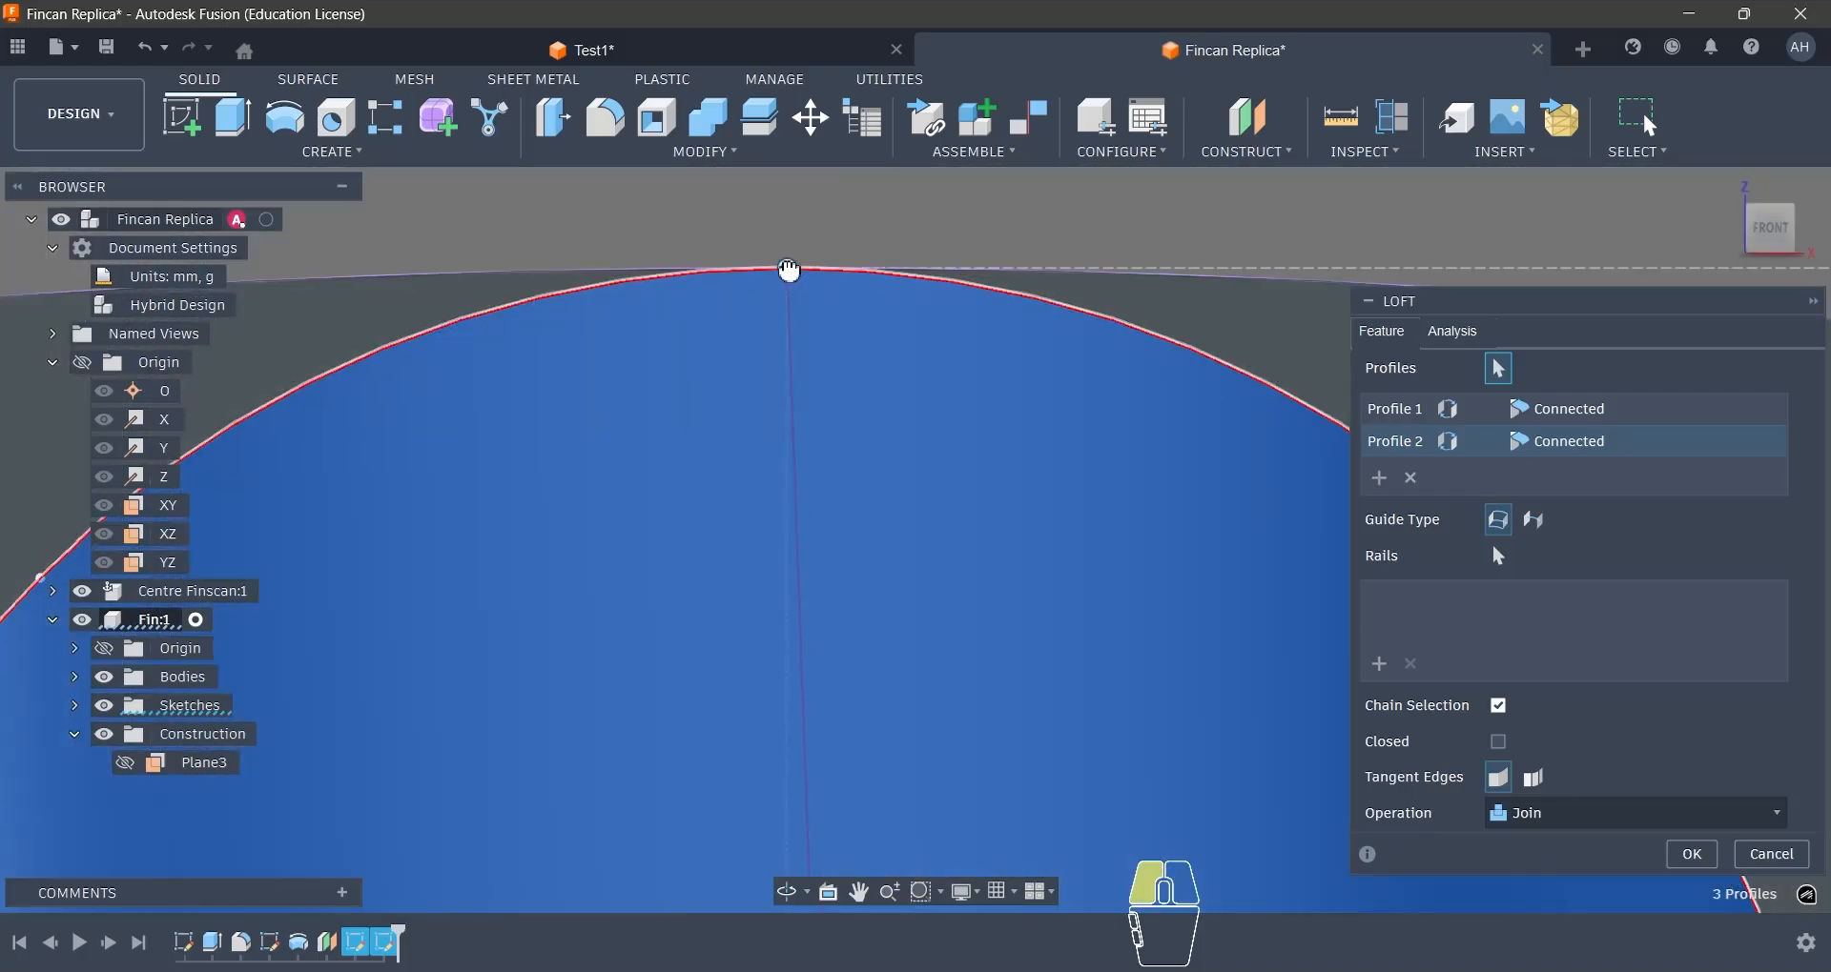
{"action": "scroll", "coordinate": [830, 265], "scroll_direction": "down", "scroll_amount": 10}
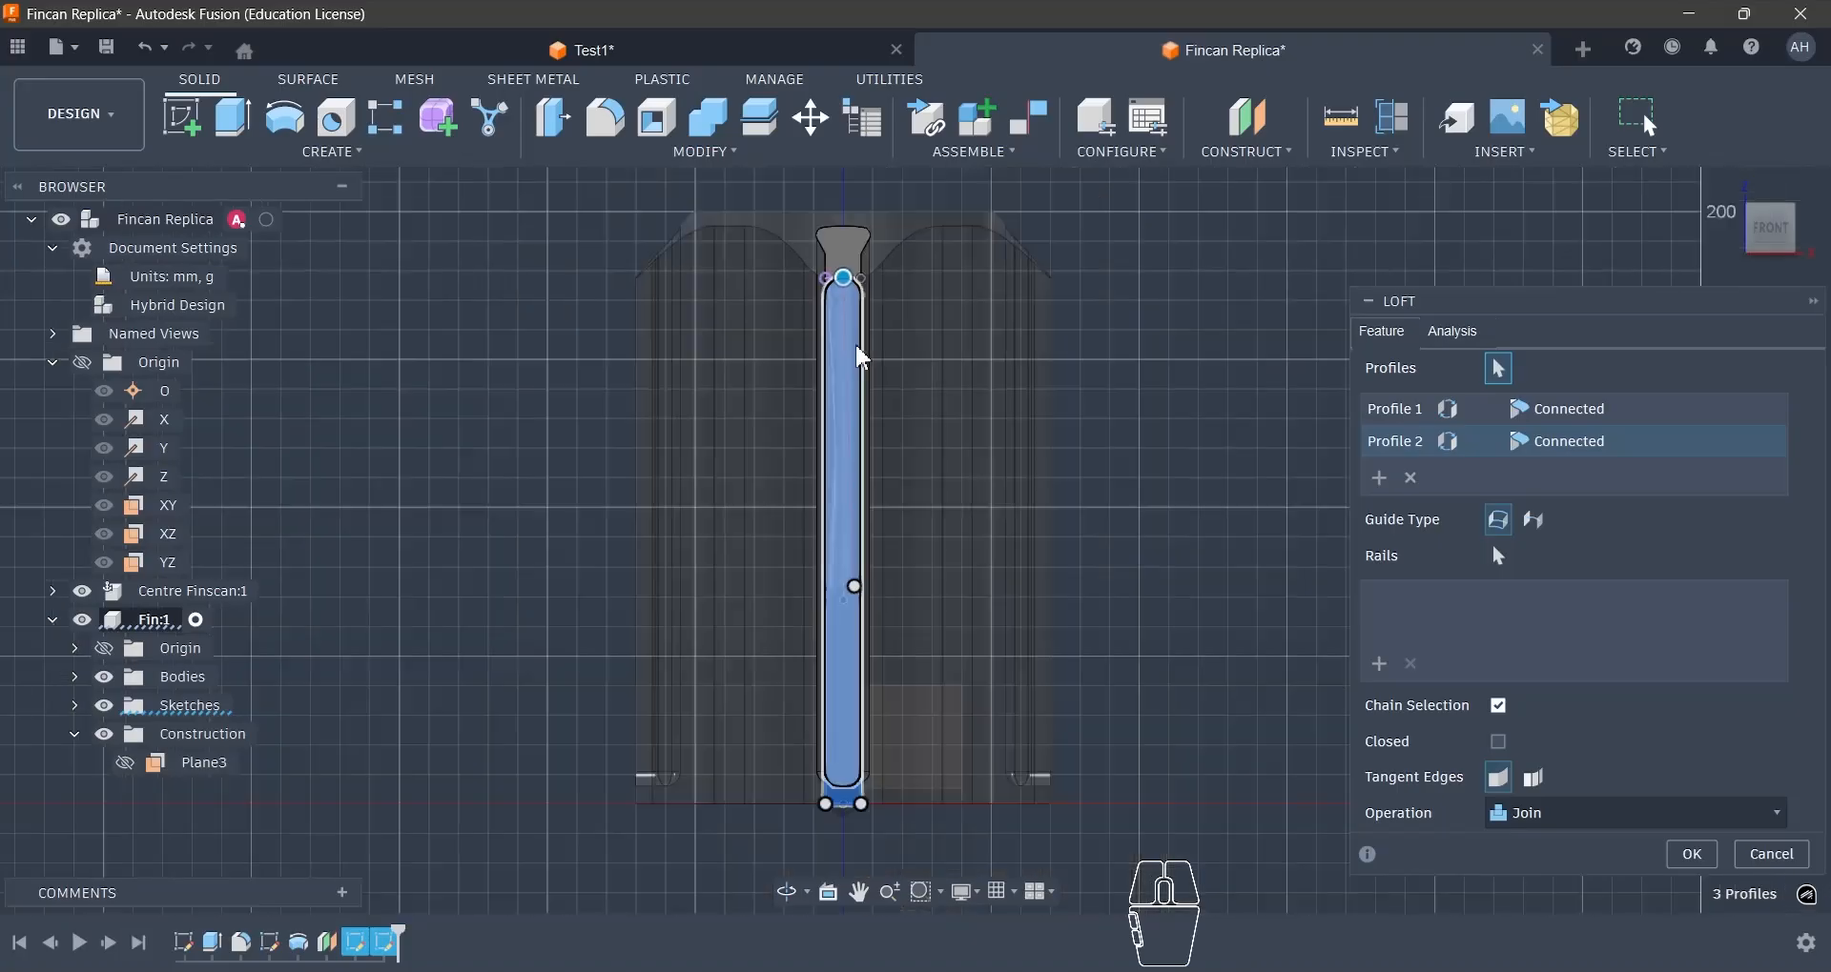
{"action": "scroll", "coordinate": [855, 586], "scroll_direction": "up", "scroll_amount": 10}
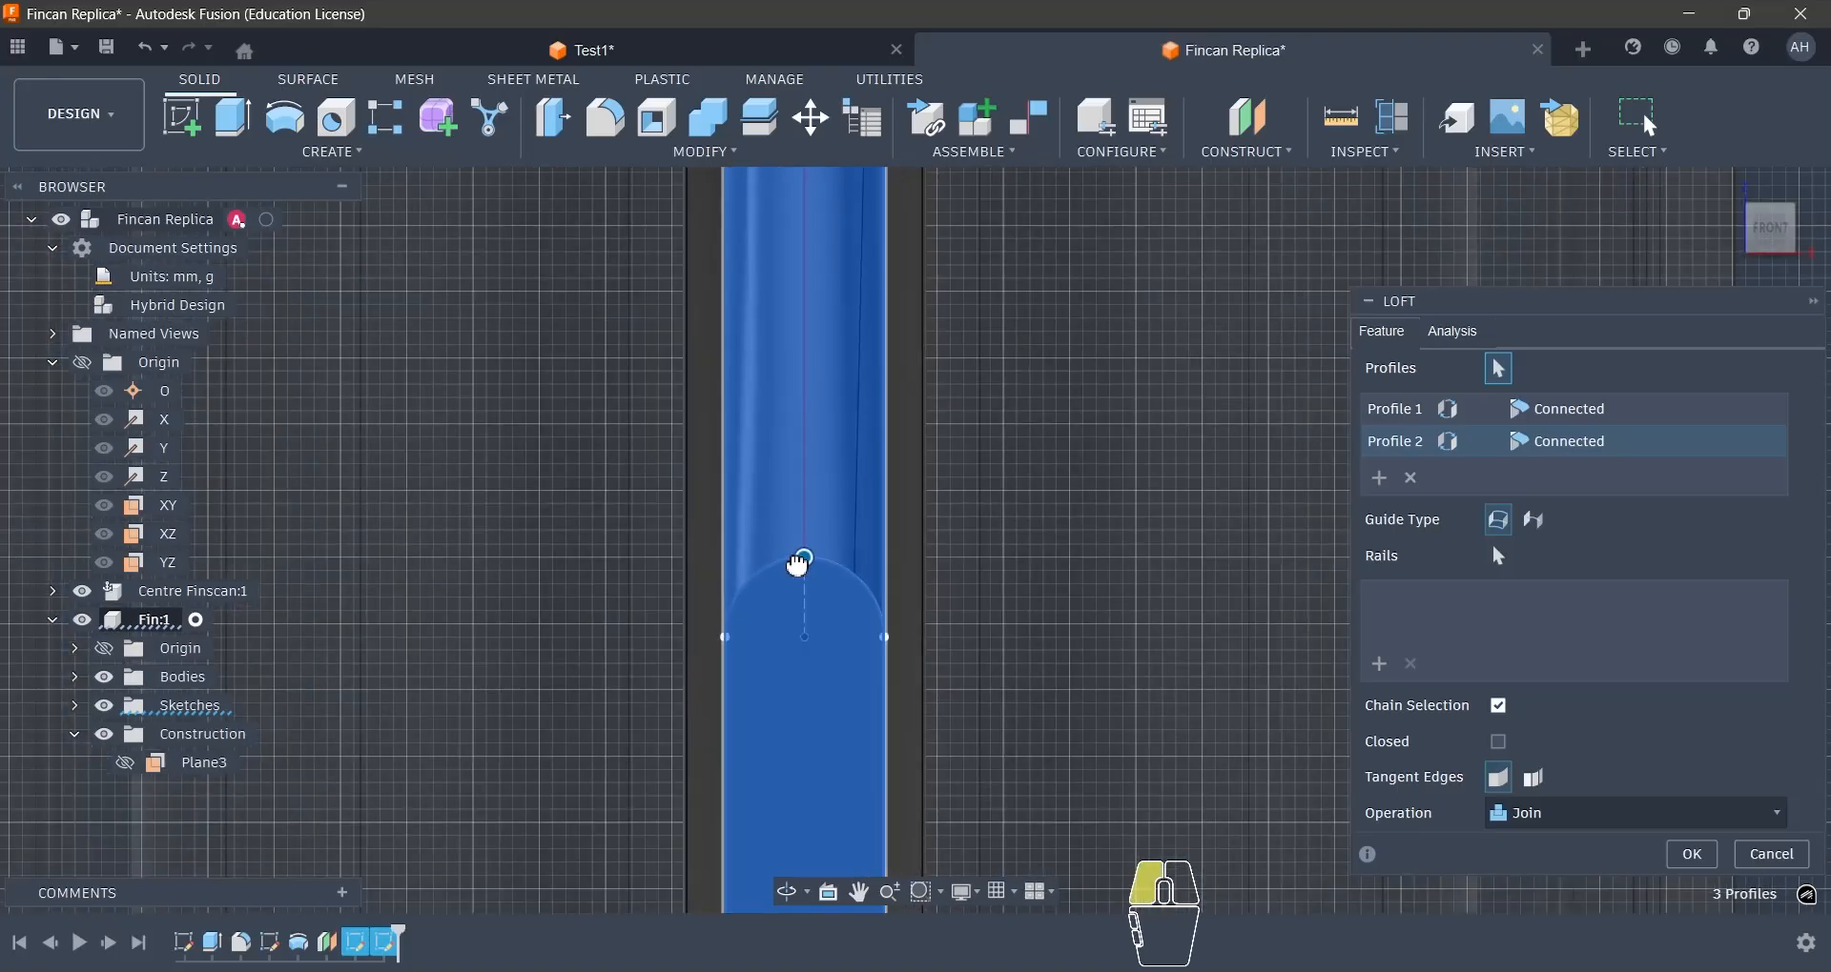
{"action": "scroll", "coordinate": [806, 562], "scroll_direction": "up", "scroll_amount": 4}
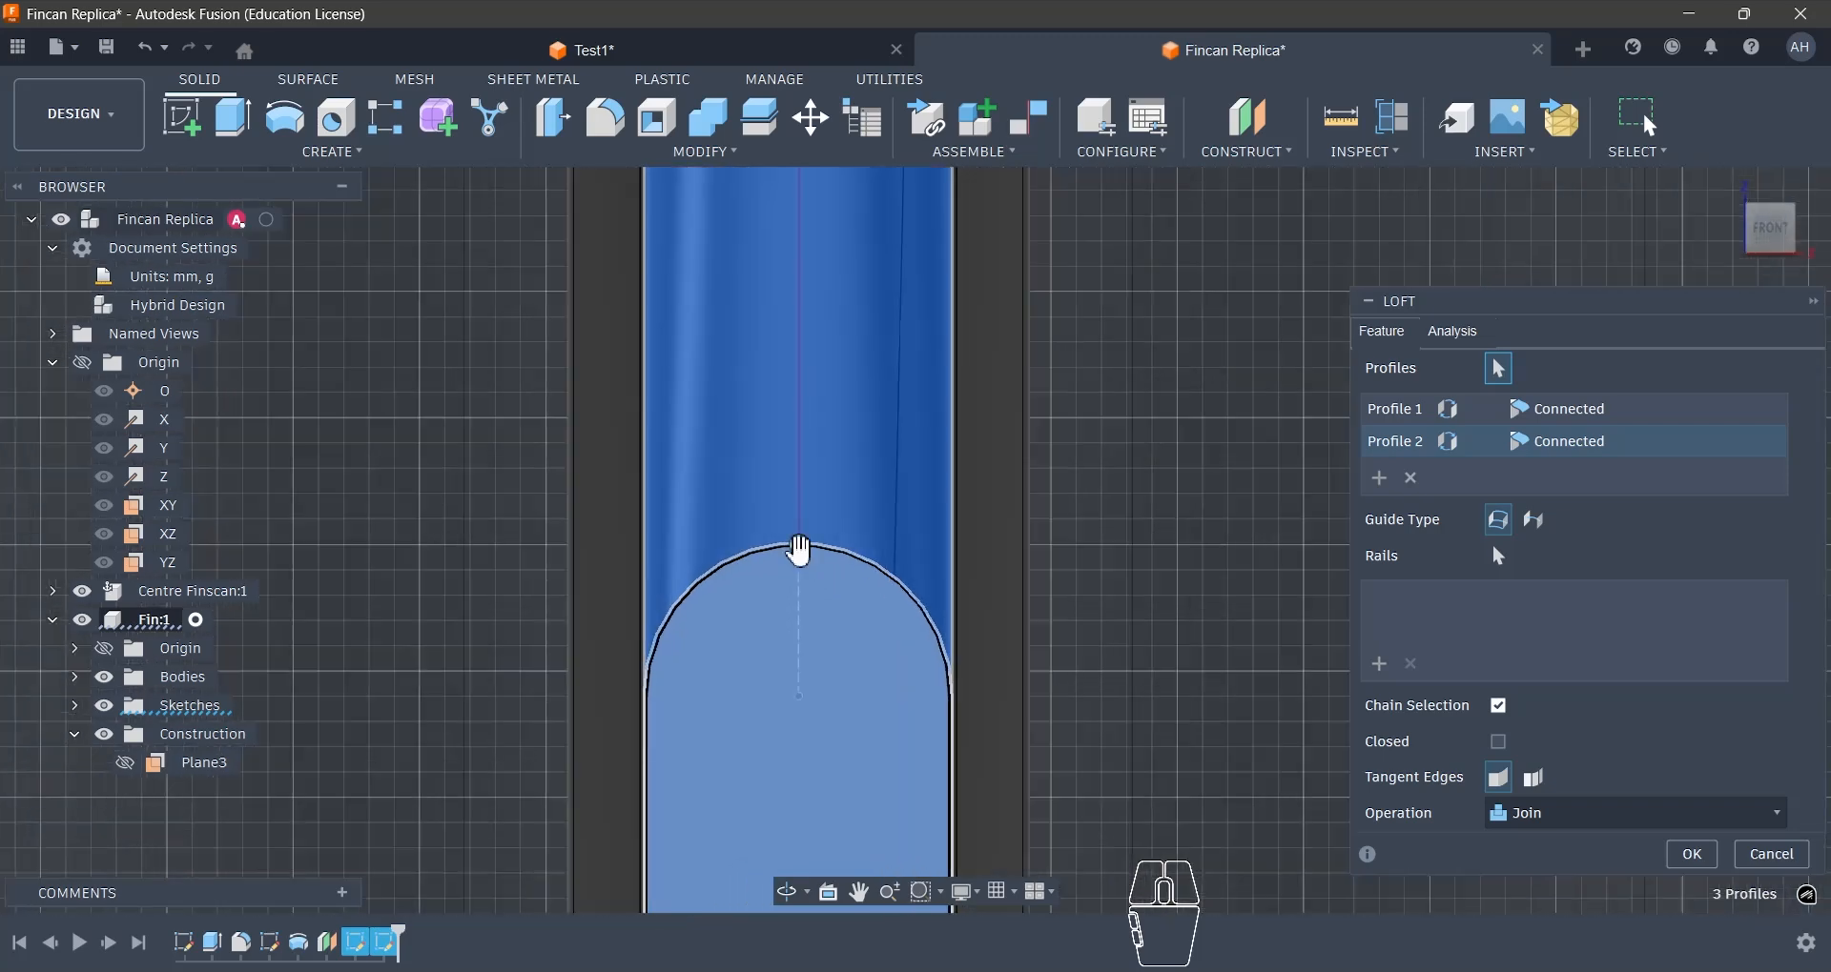
- Switch the loft's Tangent Edges setting to its alternative option and create the fin with the Join operation
{"action": "left_click", "coordinate": [1535, 780]}
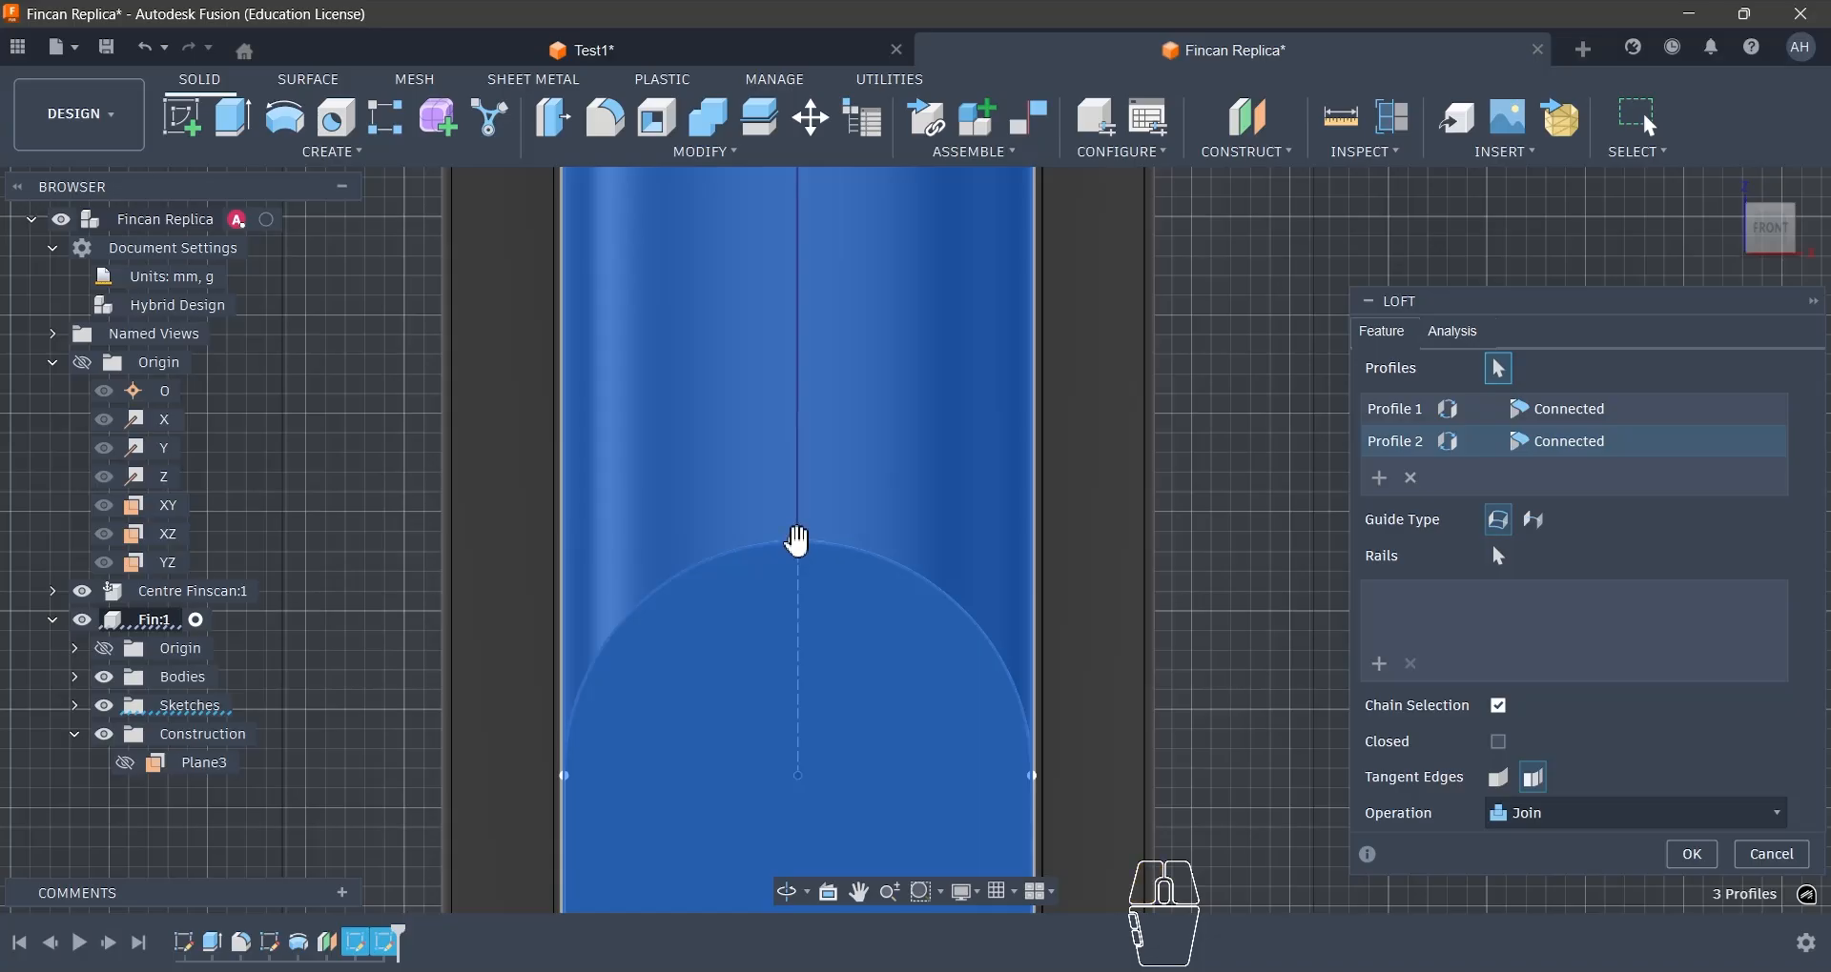
{"action": "scroll", "coordinate": [981, 710], "scroll_direction": "down", "scroll_amount": 8}
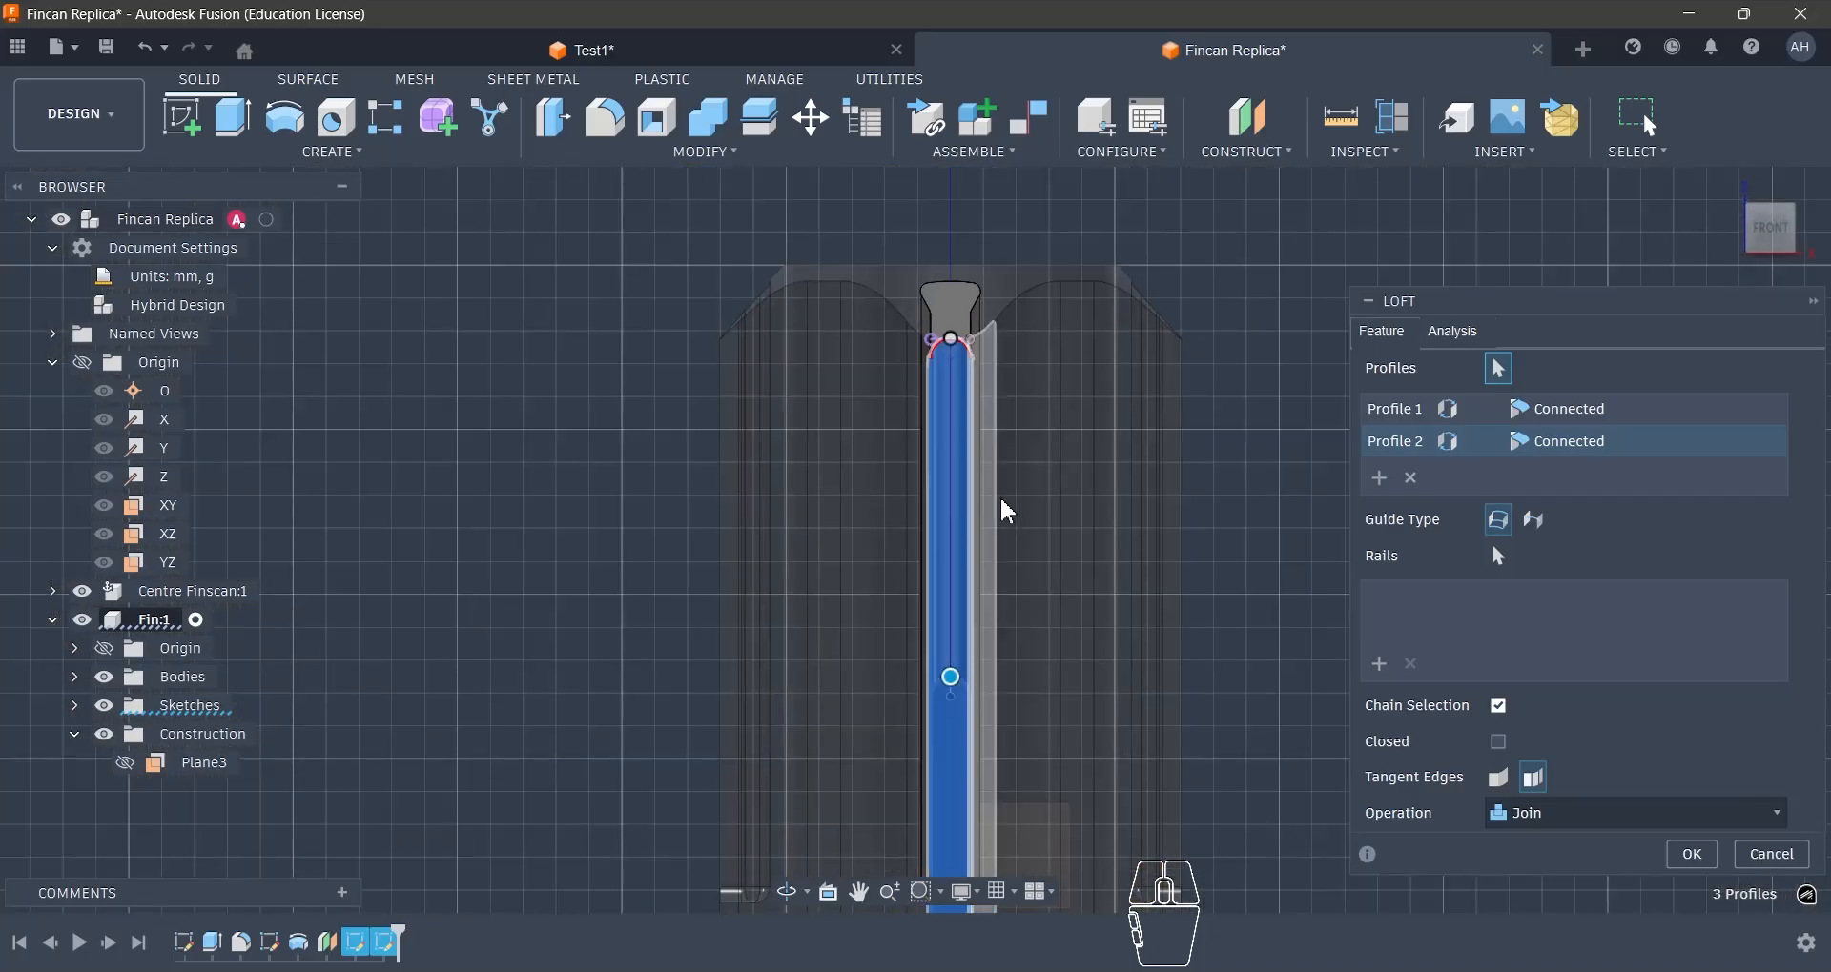
{"action": "scroll", "coordinate": [981, 368], "scroll_direction": "up", "scroll_amount": 10}
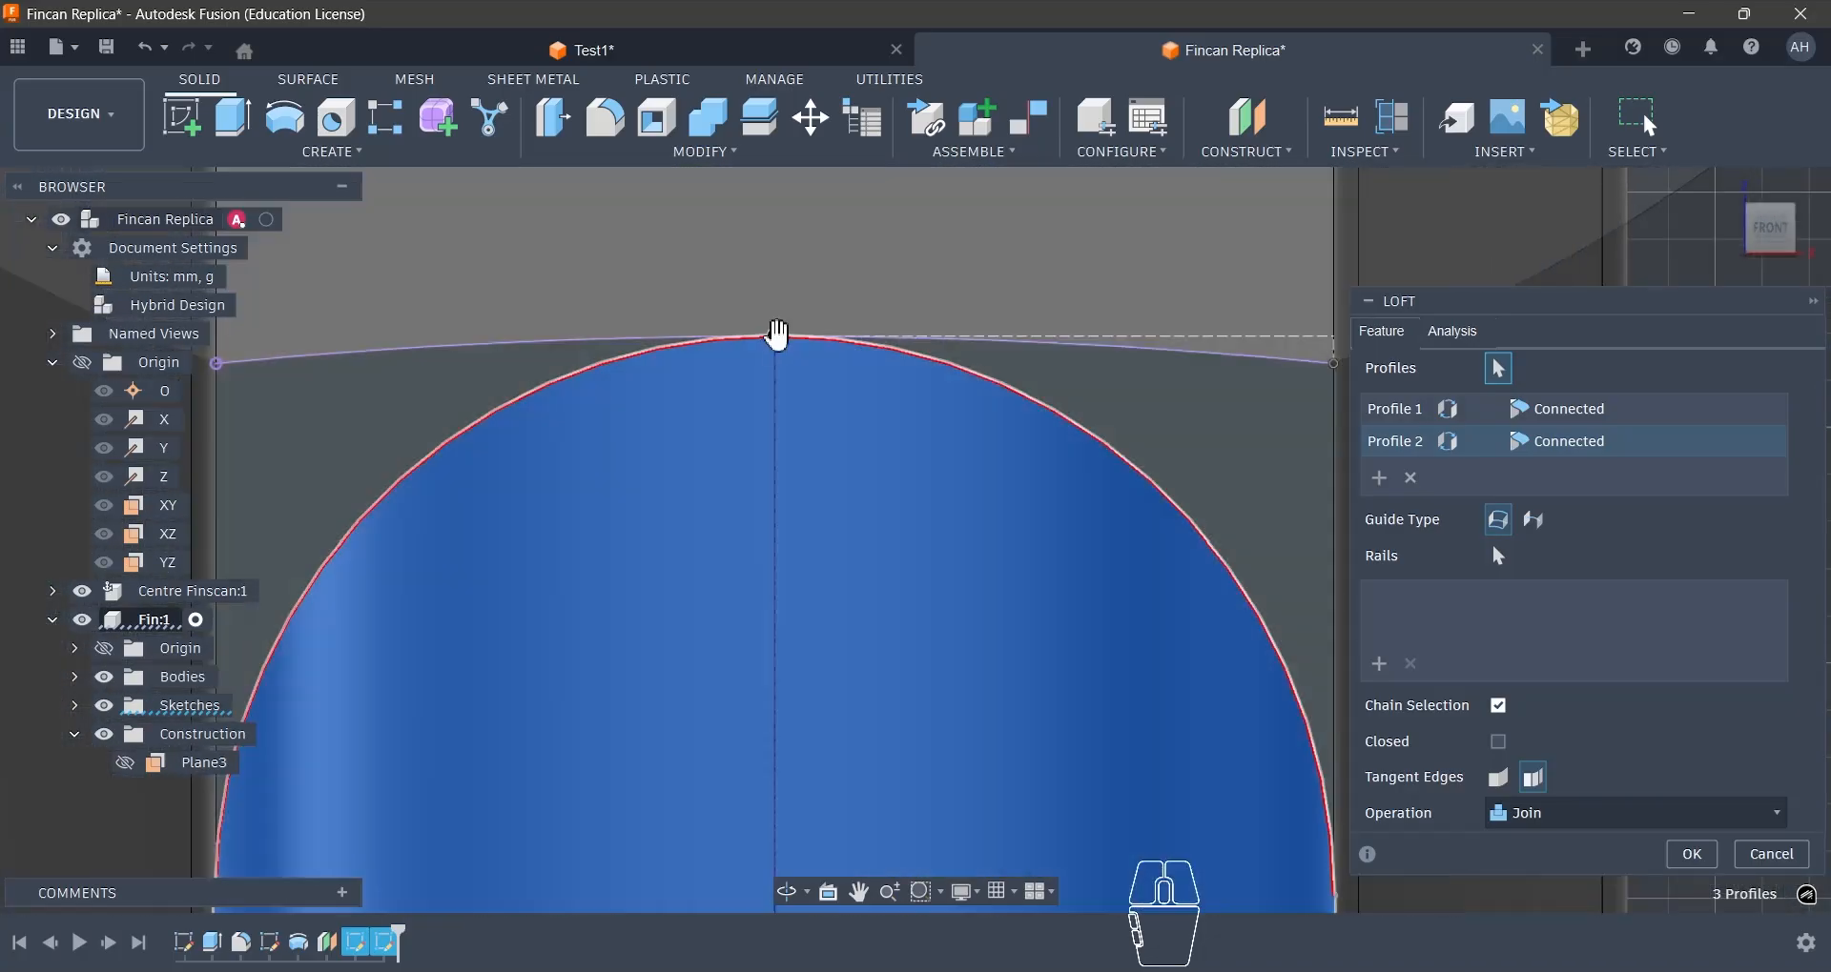
{"action": "scroll", "coordinate": [878, 335], "scroll_direction": "down", "scroll_amount": 5}
{"action": "scroll", "coordinate": [894, 329], "scroll_direction": "down", "scroll_amount": 3}
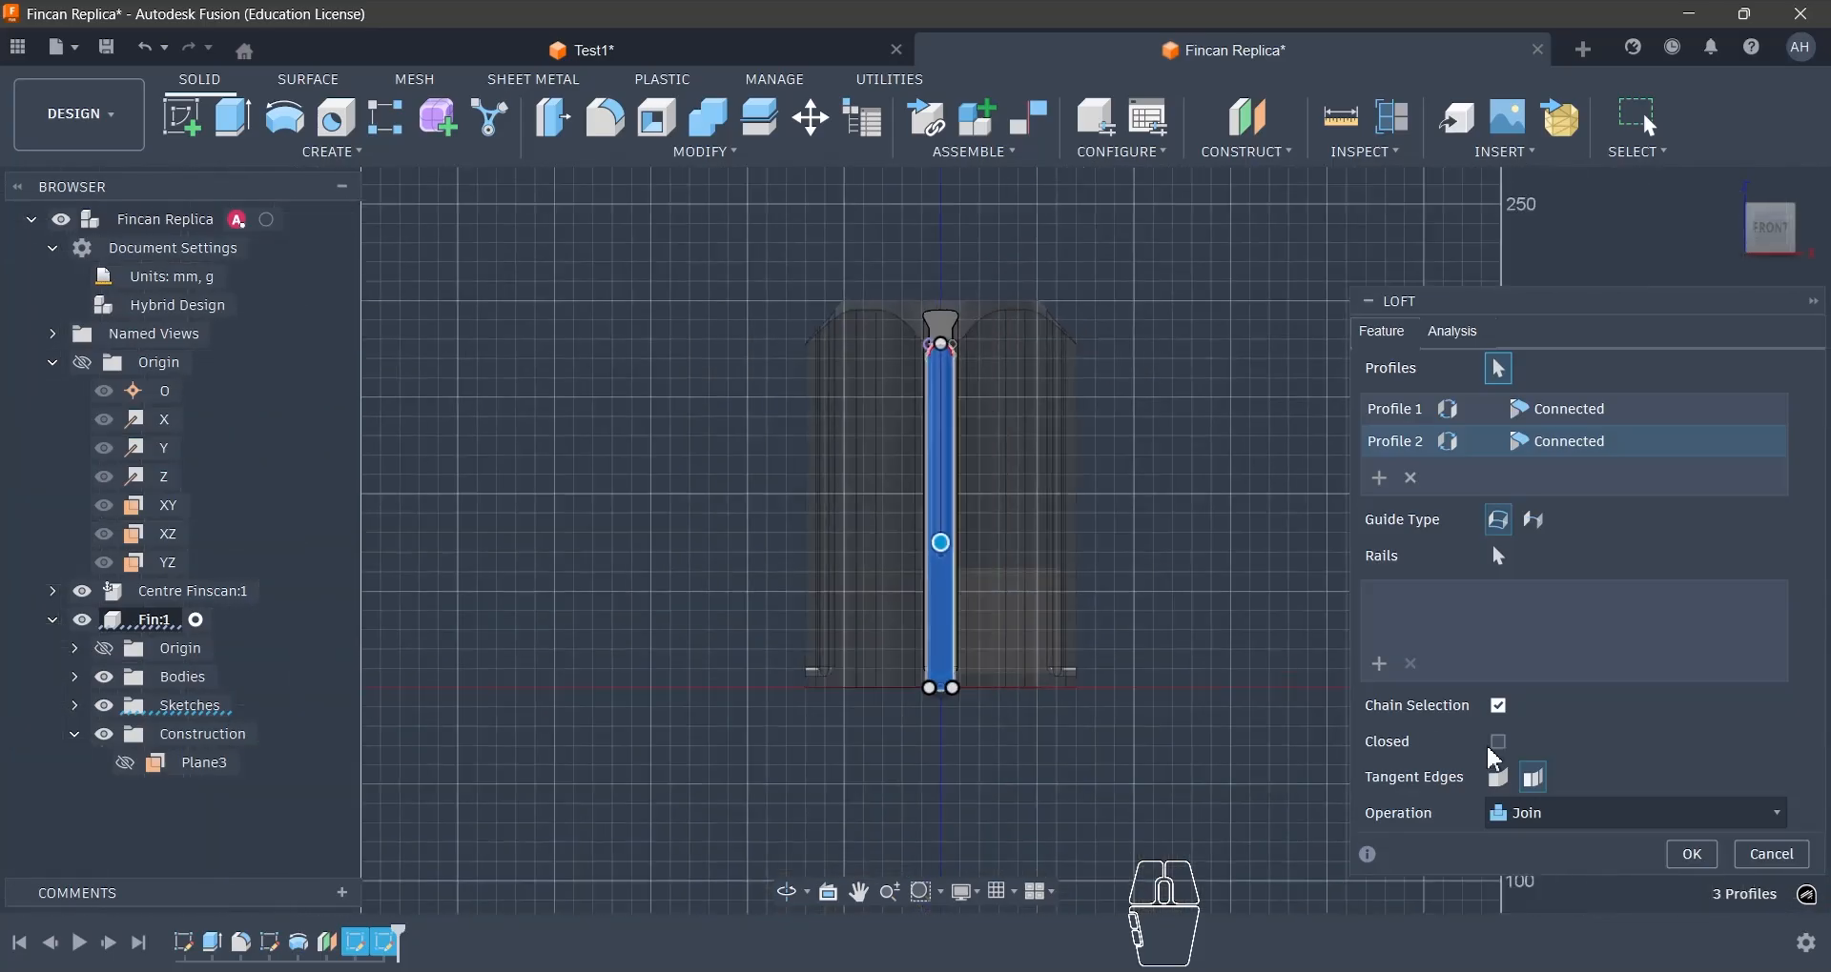
{"action": "left_click", "coordinate": [1691, 854]}
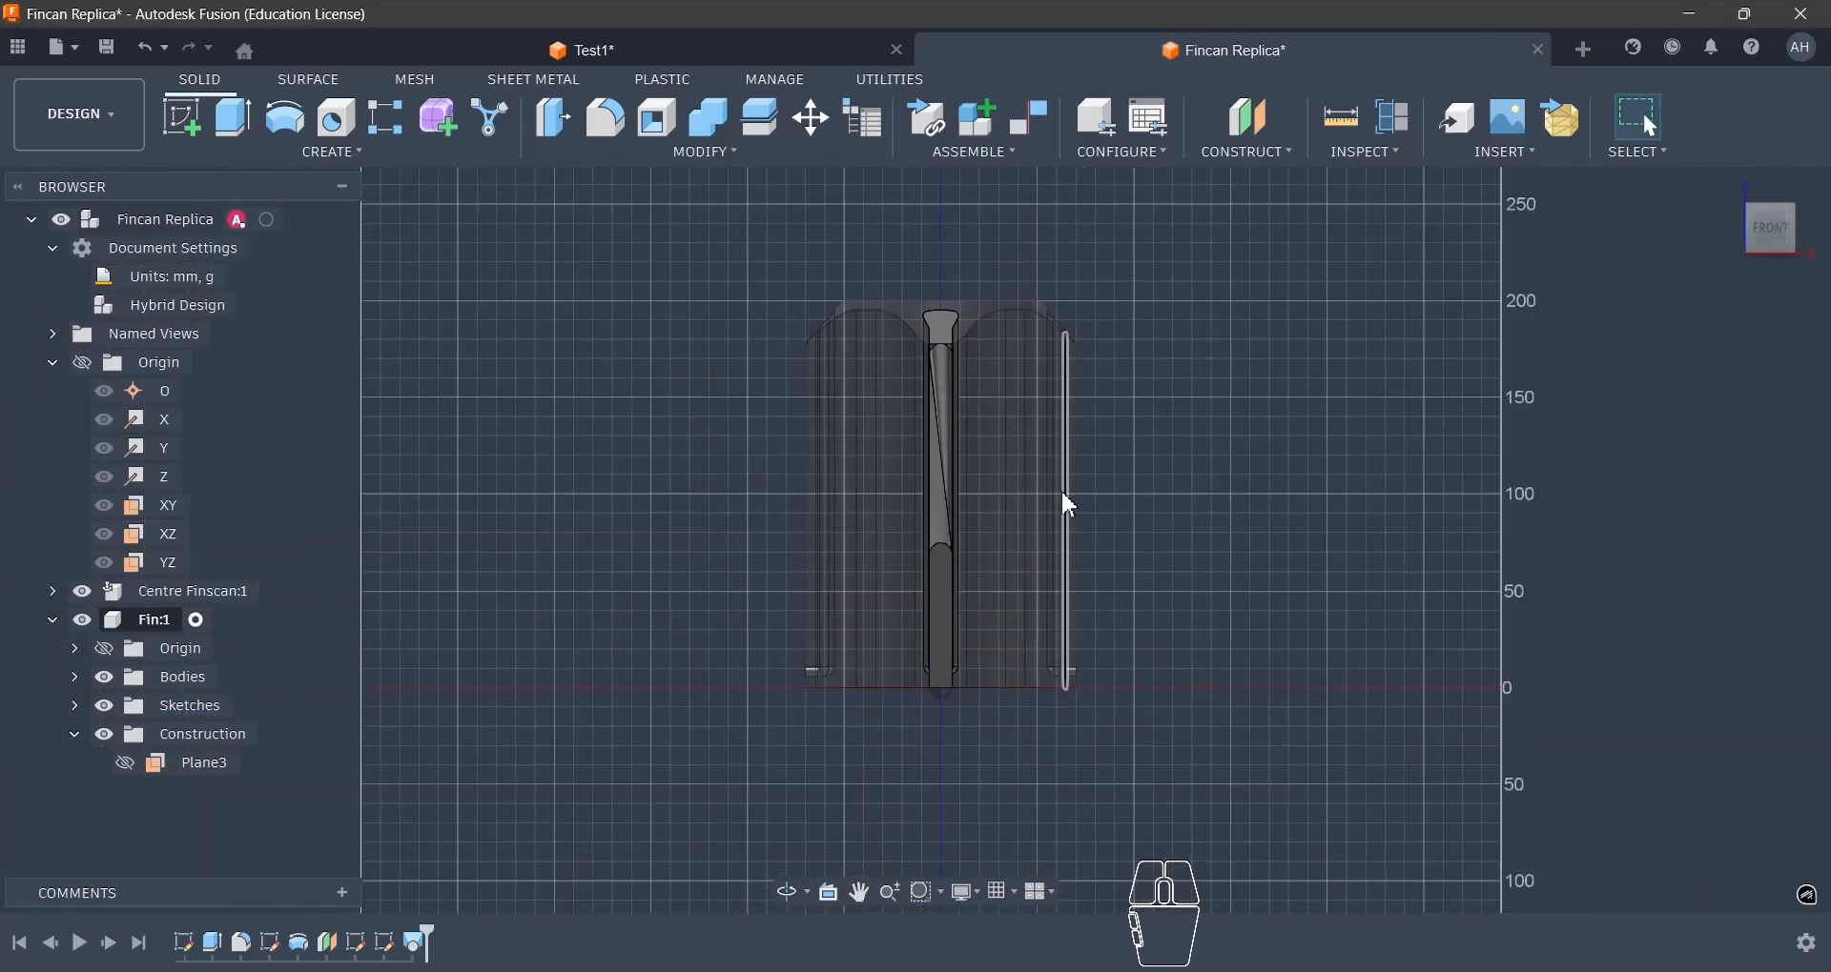
- Reopen the fin's loft between the two round-topped profiles for editing
{"action": "middle_click_drag", "start_coordinate": [1062, 502], "coordinate": [953, 620], "text": "shift"}
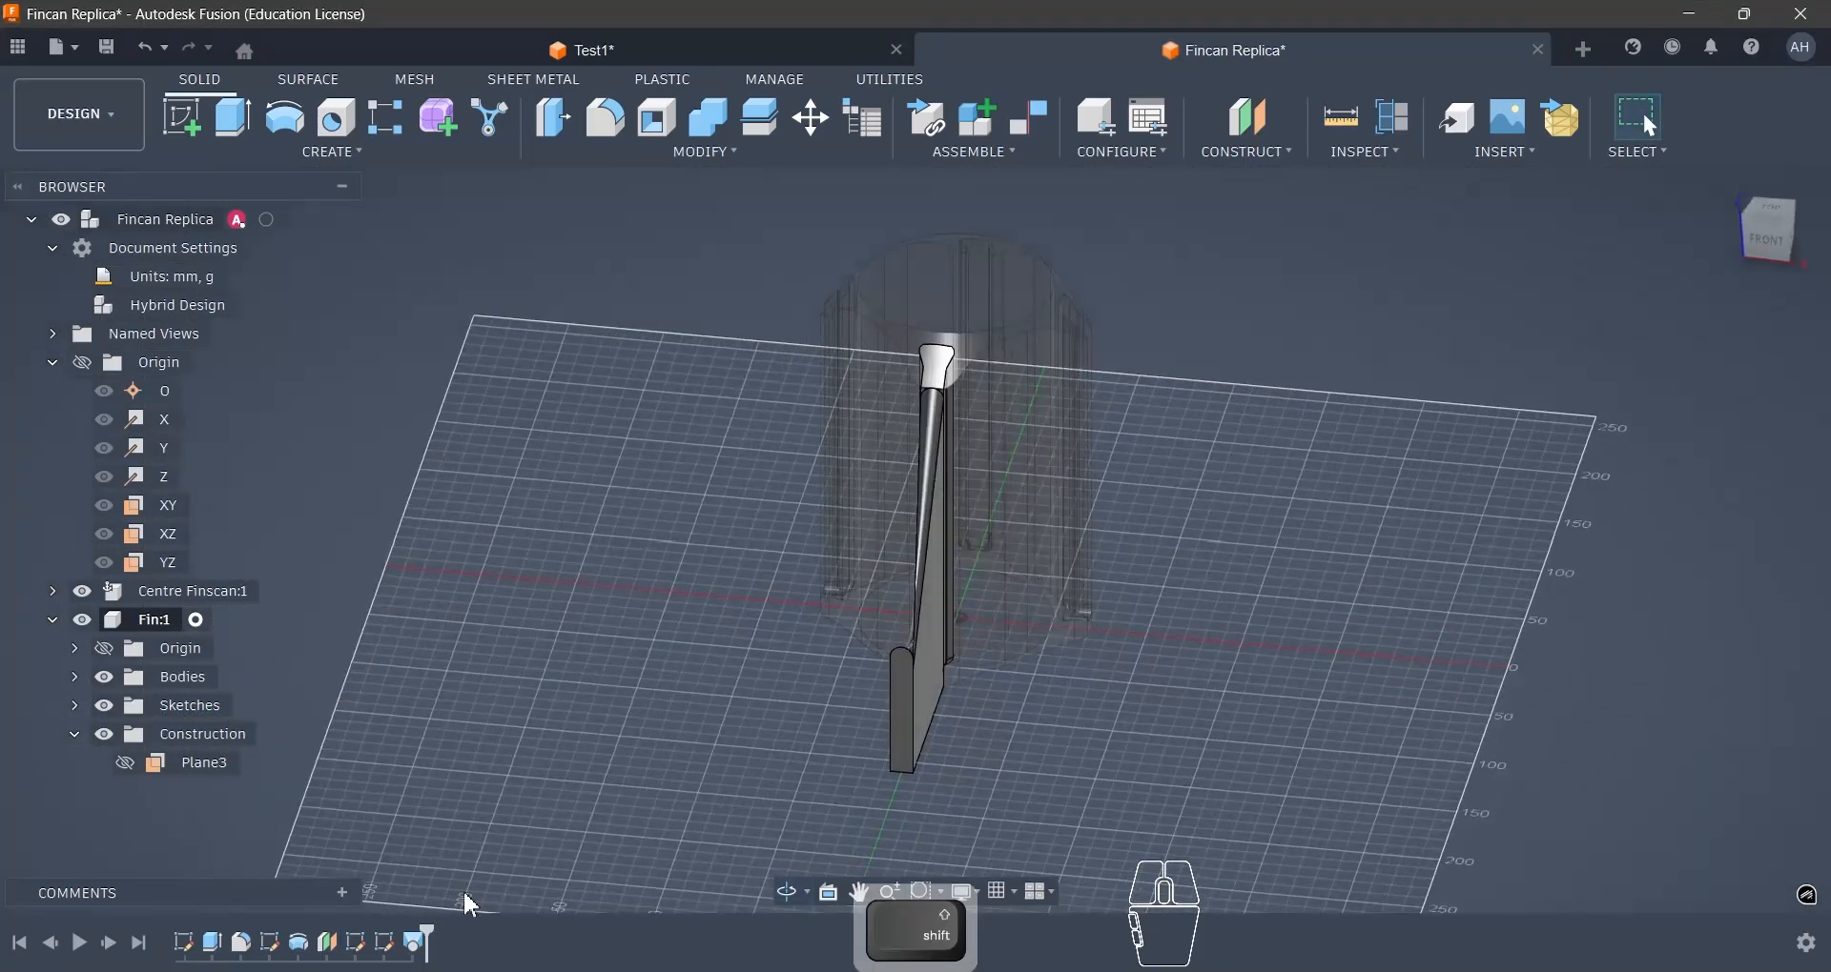
{"action": "right_click", "coordinate": [416, 943]}
{"action": "left_click", "coordinate": [448, 699]}
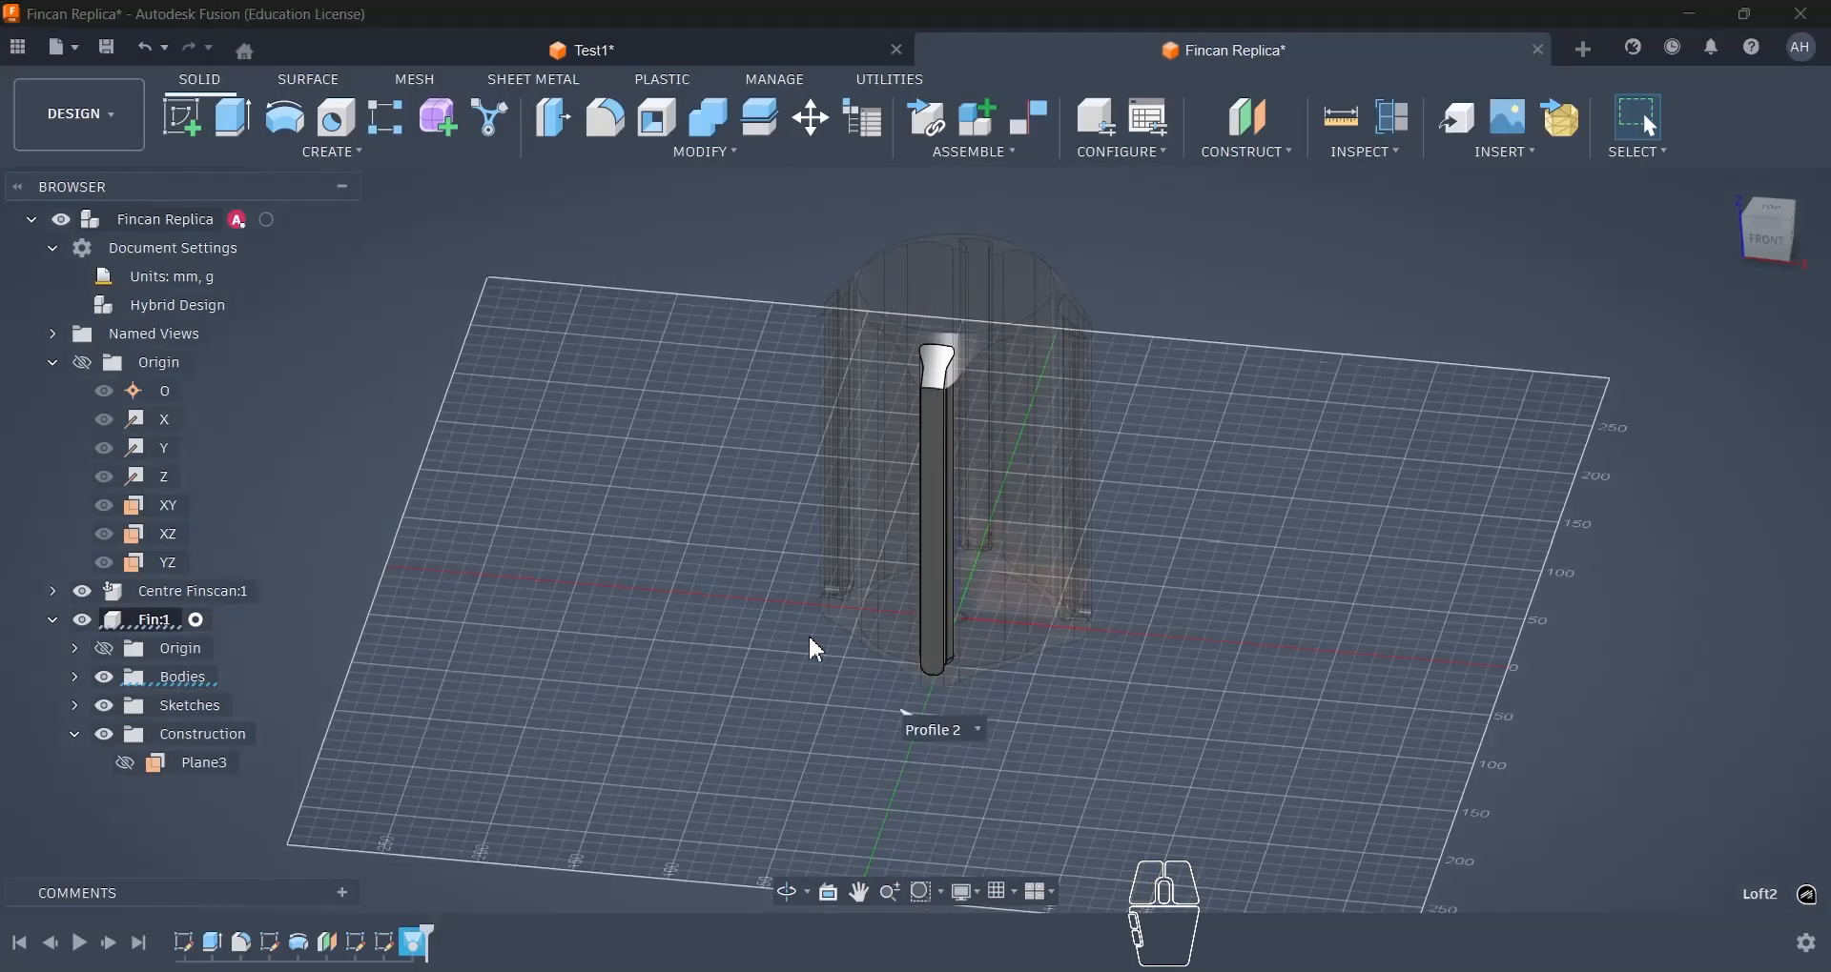
{"action": "scroll", "coordinate": [967, 665], "scroll_direction": "up", "scroll_amount": 3}
{"action": "middle_click_drag", "start_coordinate": [1006, 678], "coordinate": [1083, 678], "text": "shift"}
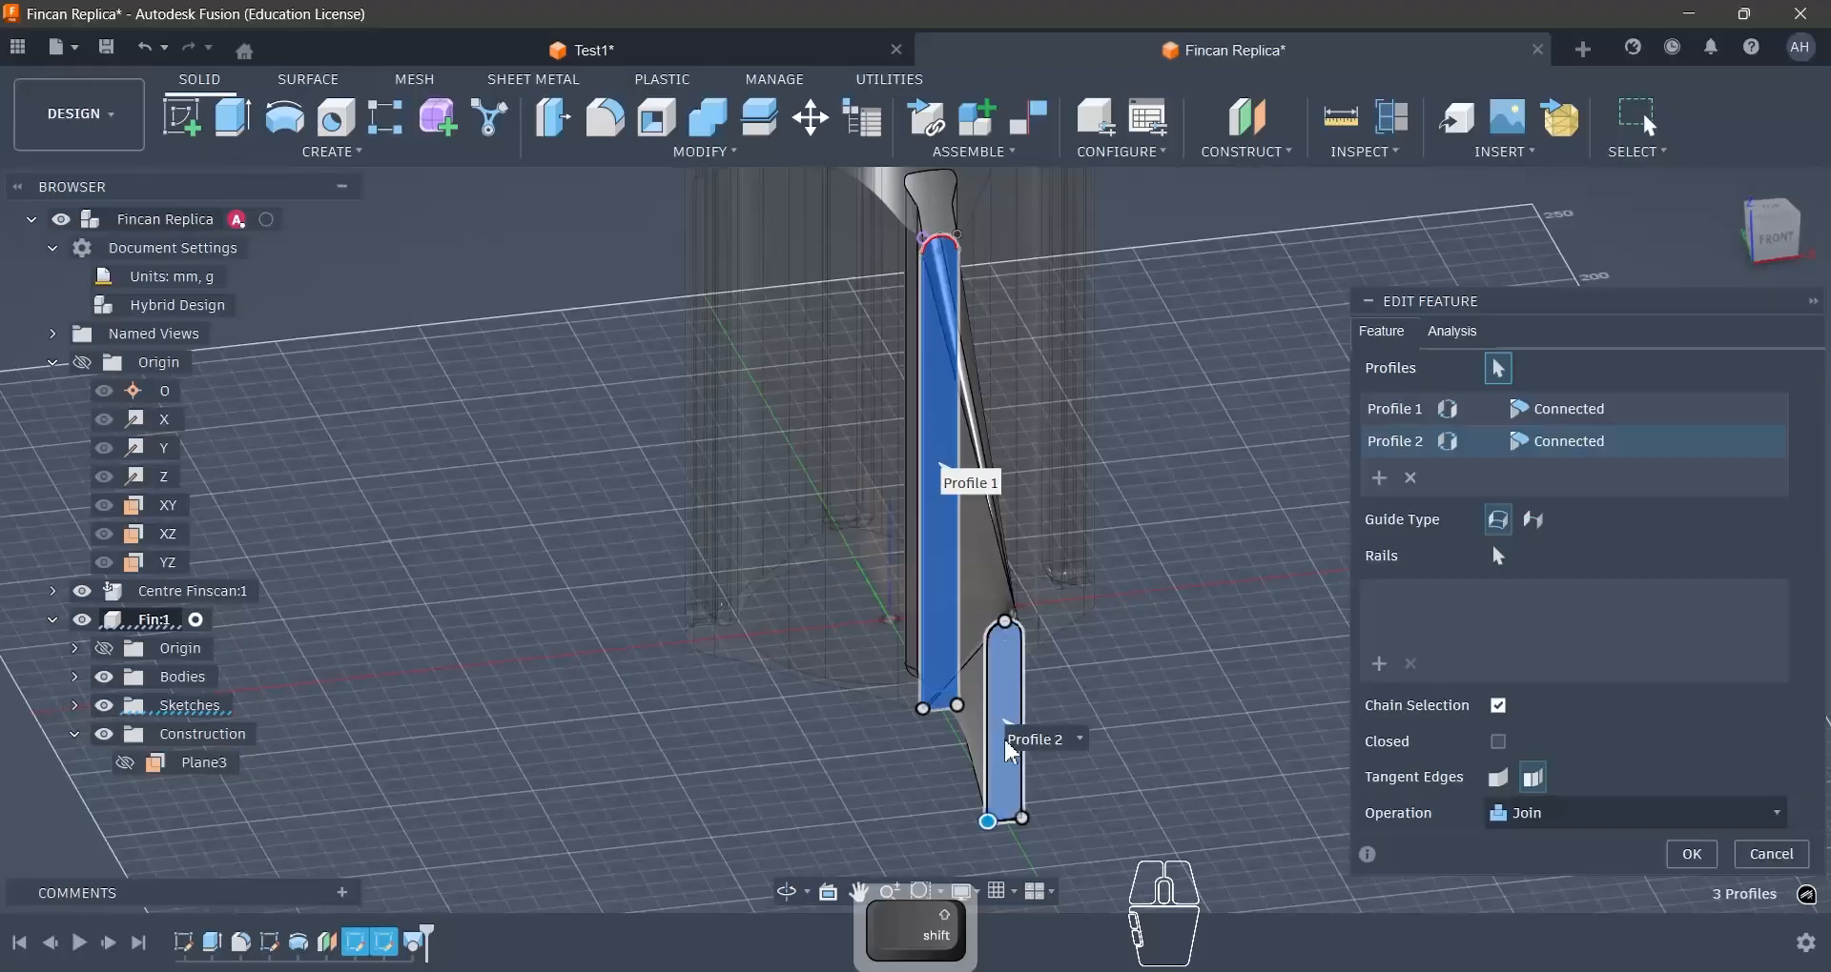
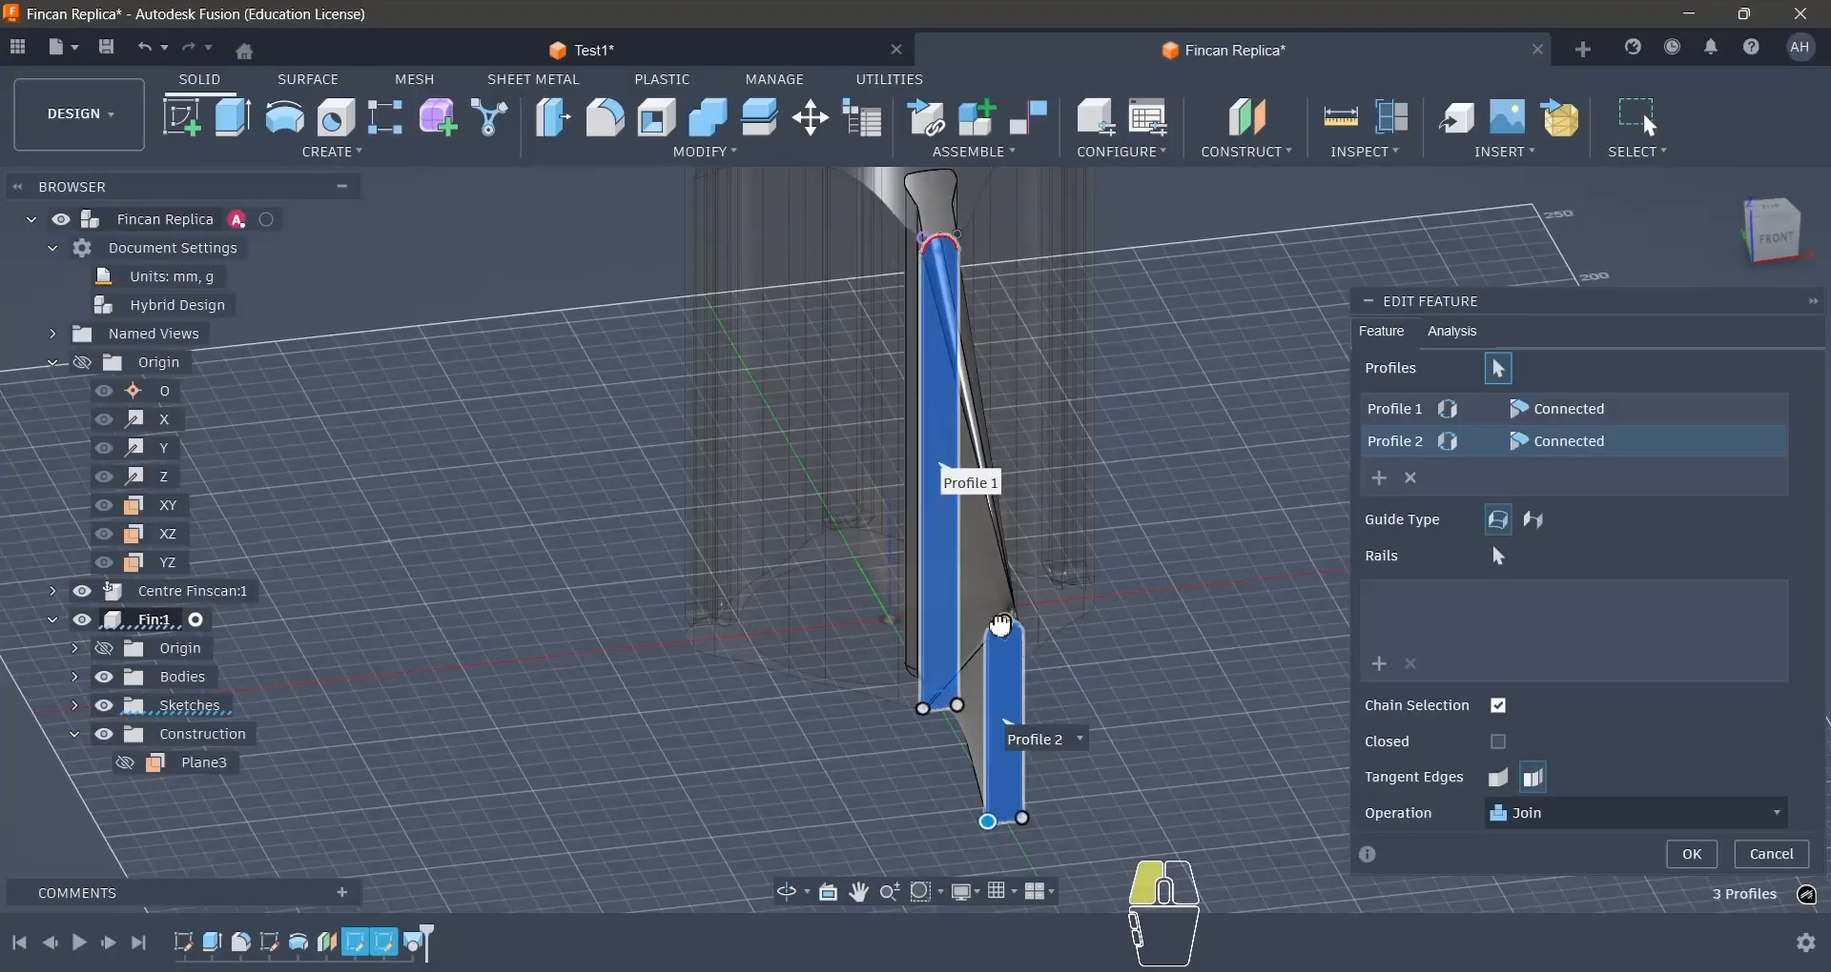
- Remove the extra third profile from the fin's loft and accept the loft between the two round-topped profiles with the Join operation
{"action": "left_click", "coordinate": [990, 820]}
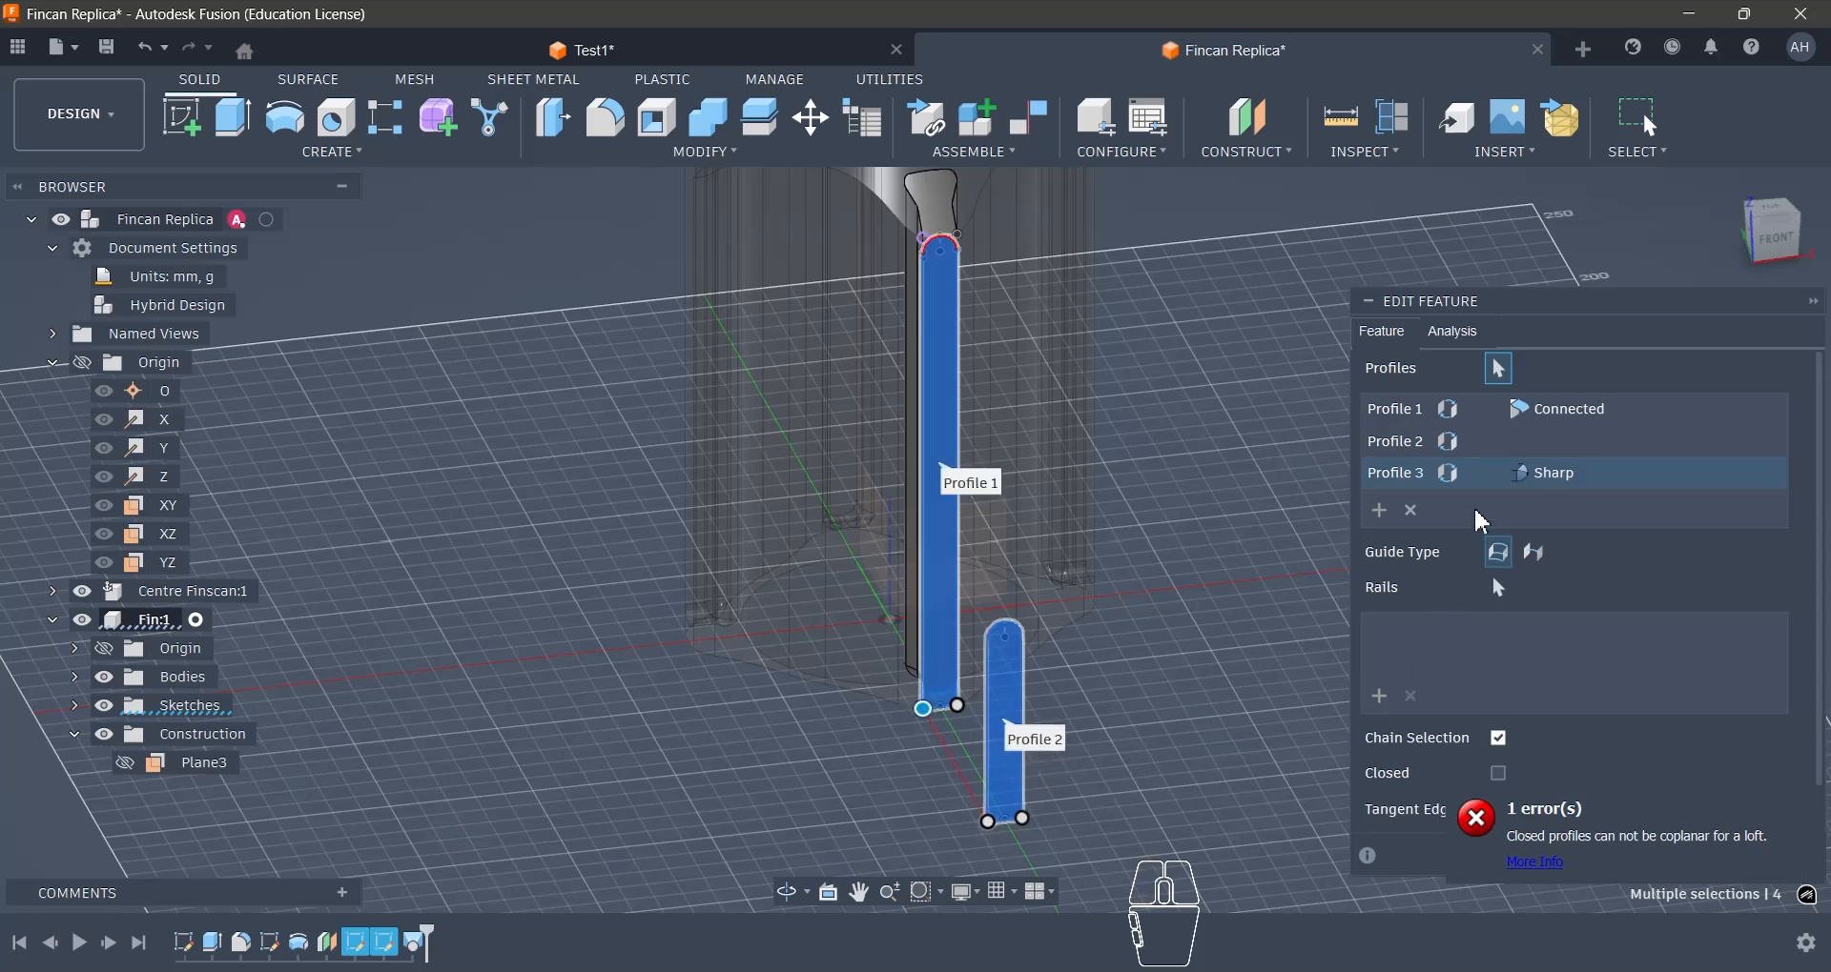
{"action": "left_click", "coordinate": [1412, 512]}
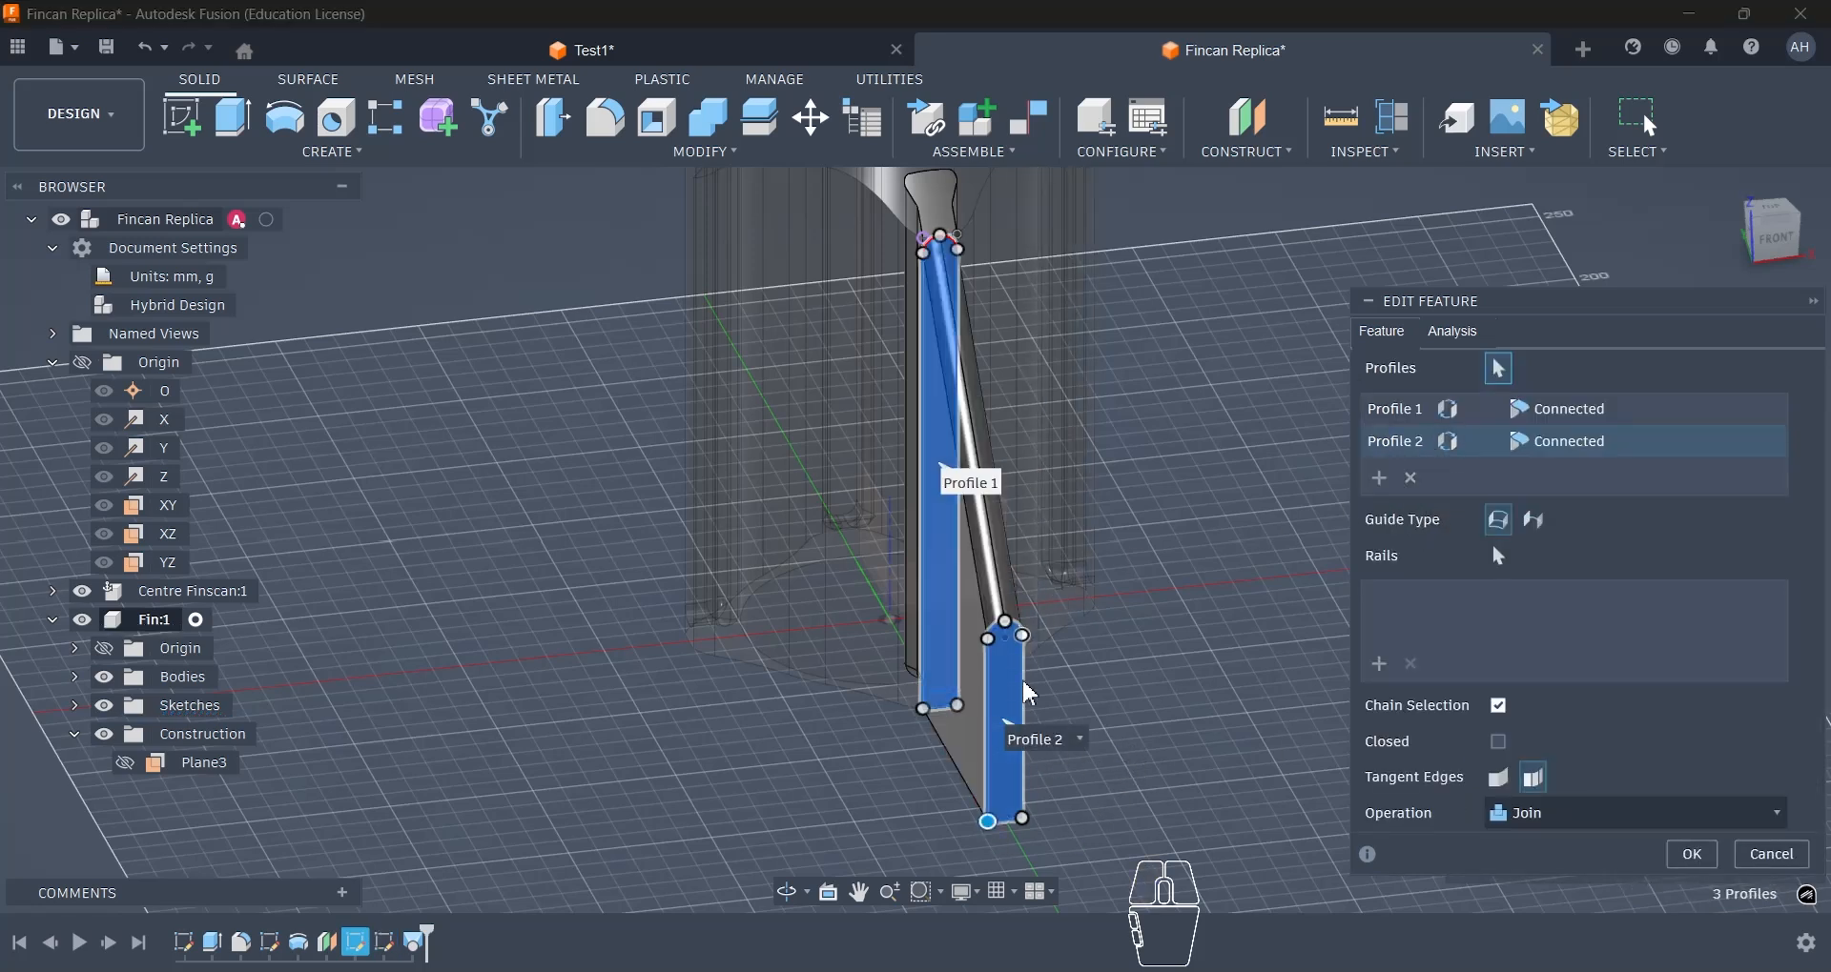
{"action": "middle_click_drag", "start_coordinate": [1133, 720], "coordinate": [1048, 705], "text": "shift"}
{"action": "middle_click_drag", "start_coordinate": [1035, 636], "coordinate": [1018, 694], "text": "shift"}
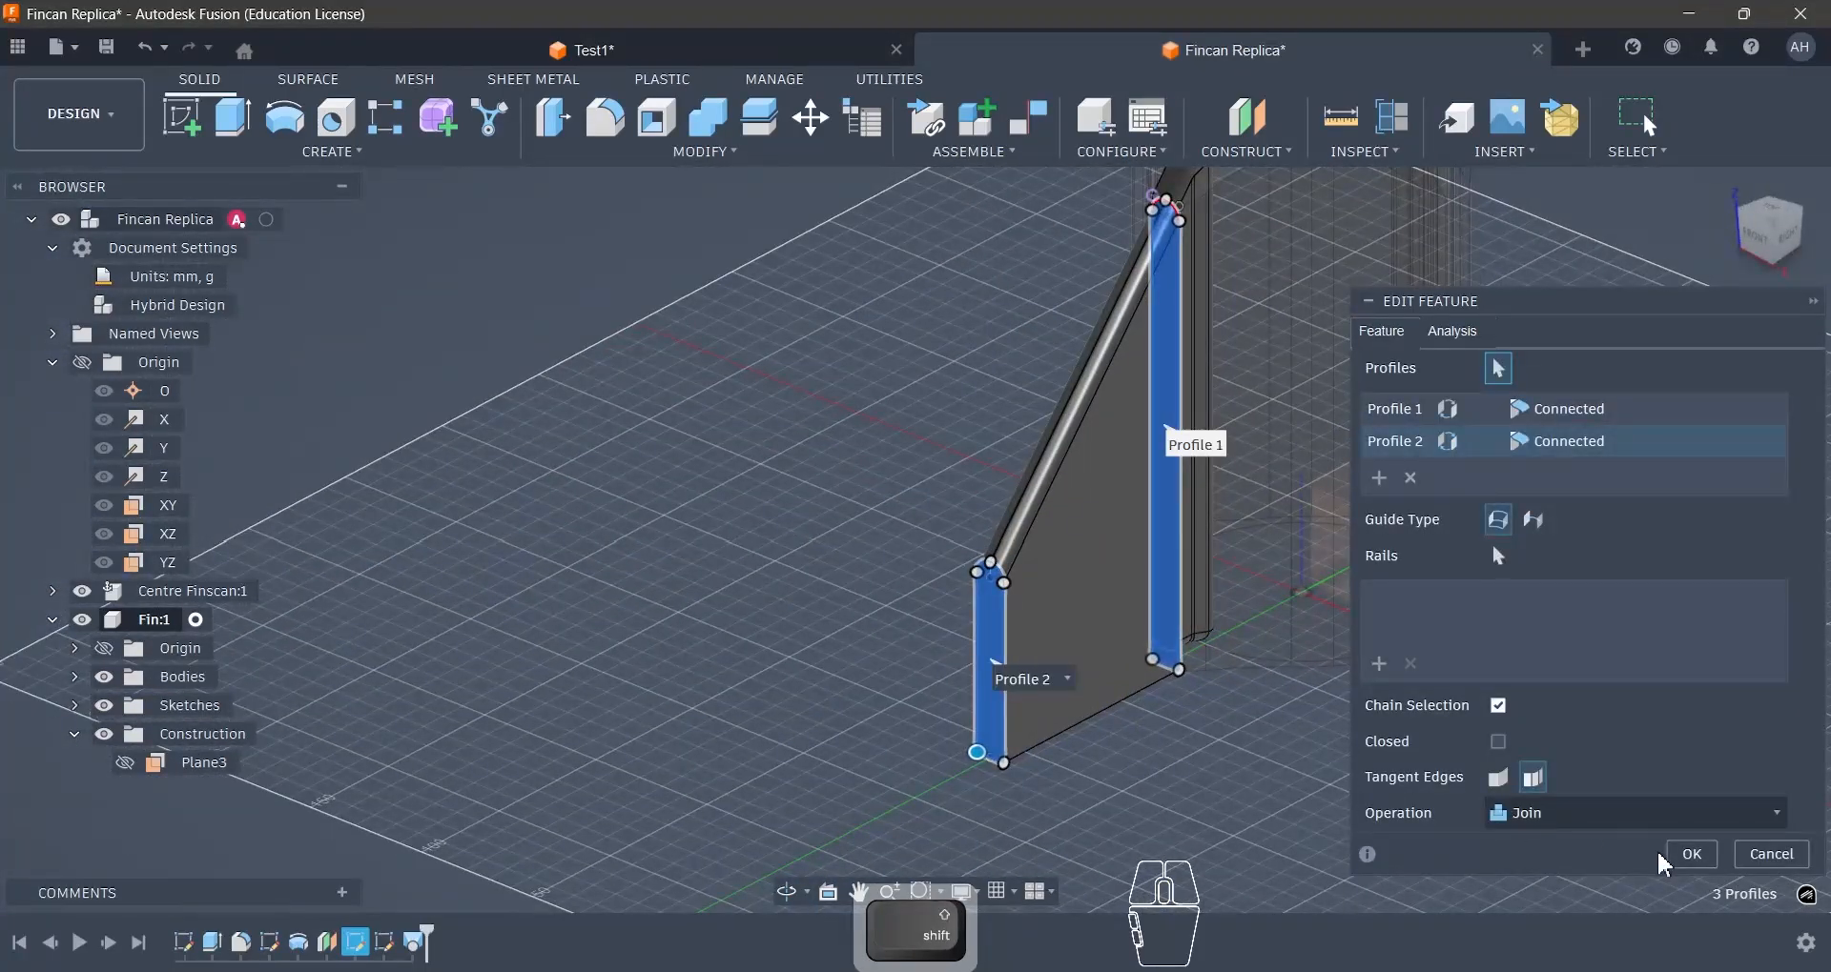
{"action": "left_click", "coordinate": [1670, 857]}
- Switch to the Test1 design and examine the screw pocket near the base of the fin mount
{"action": "middle_click_drag", "start_coordinate": [1299, 709], "coordinate": [1209, 699], "text": "shift"}
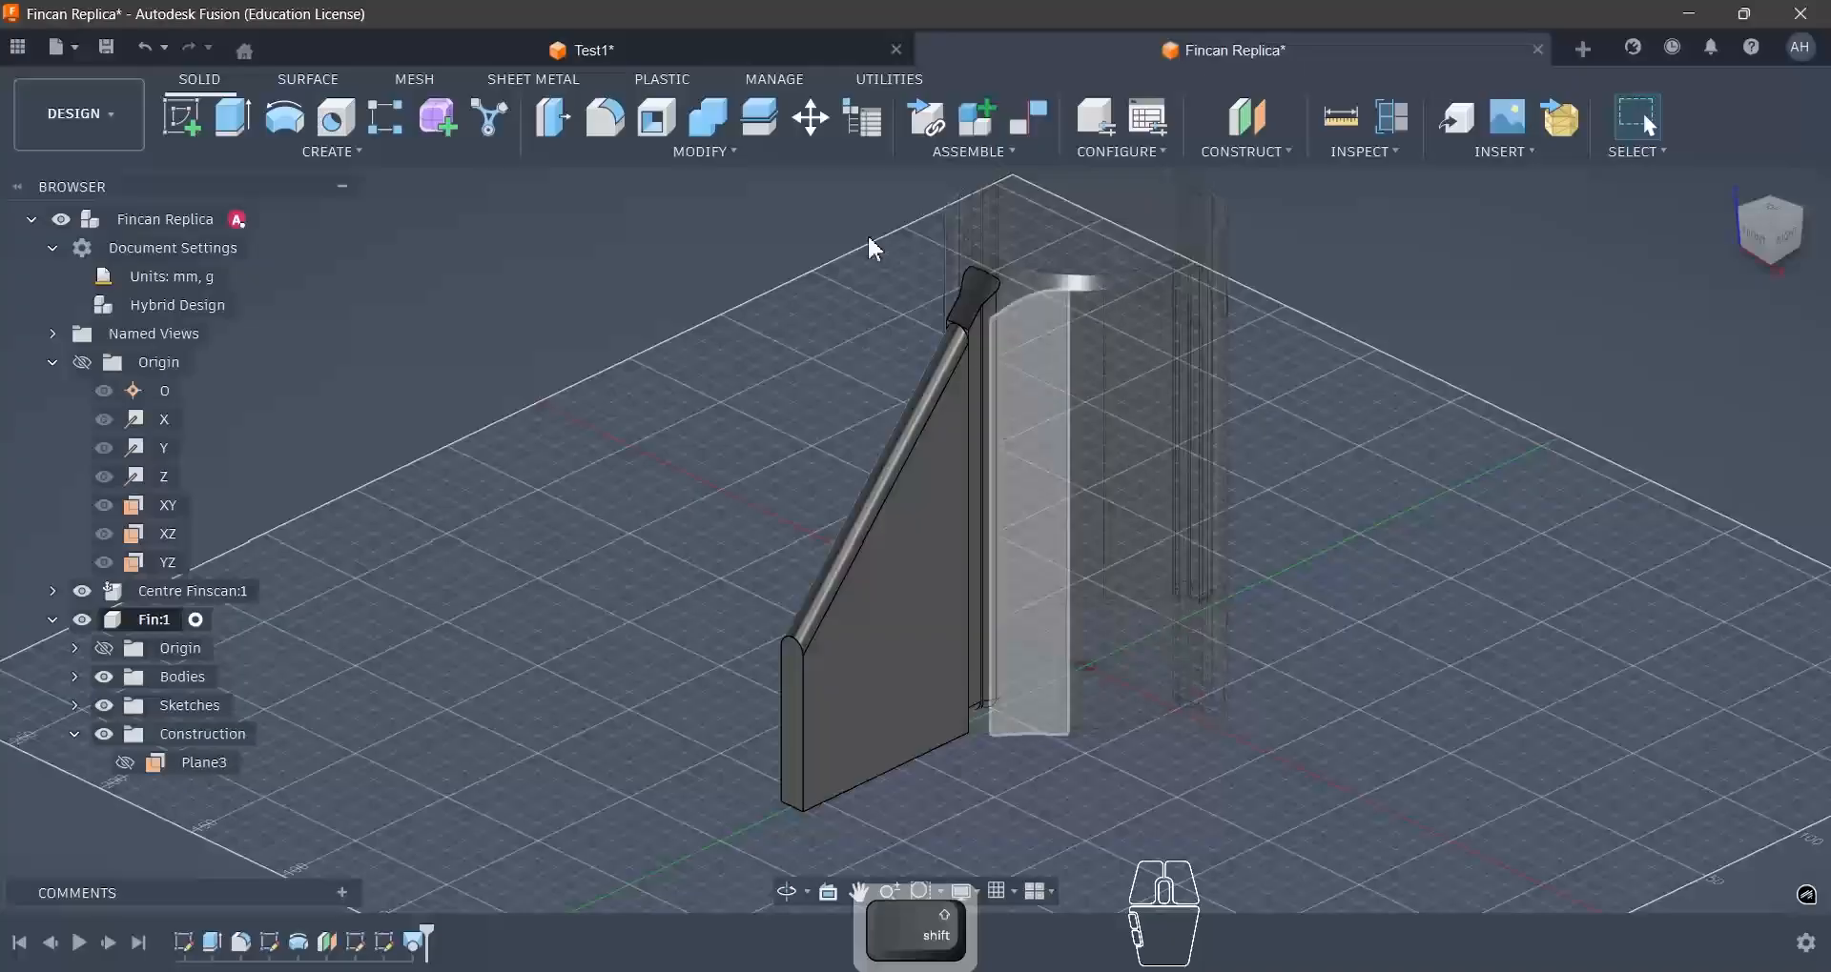
{"action": "middle_click_drag", "start_coordinate": [1110, 483], "coordinate": [1033, 666], "text": "shift"}
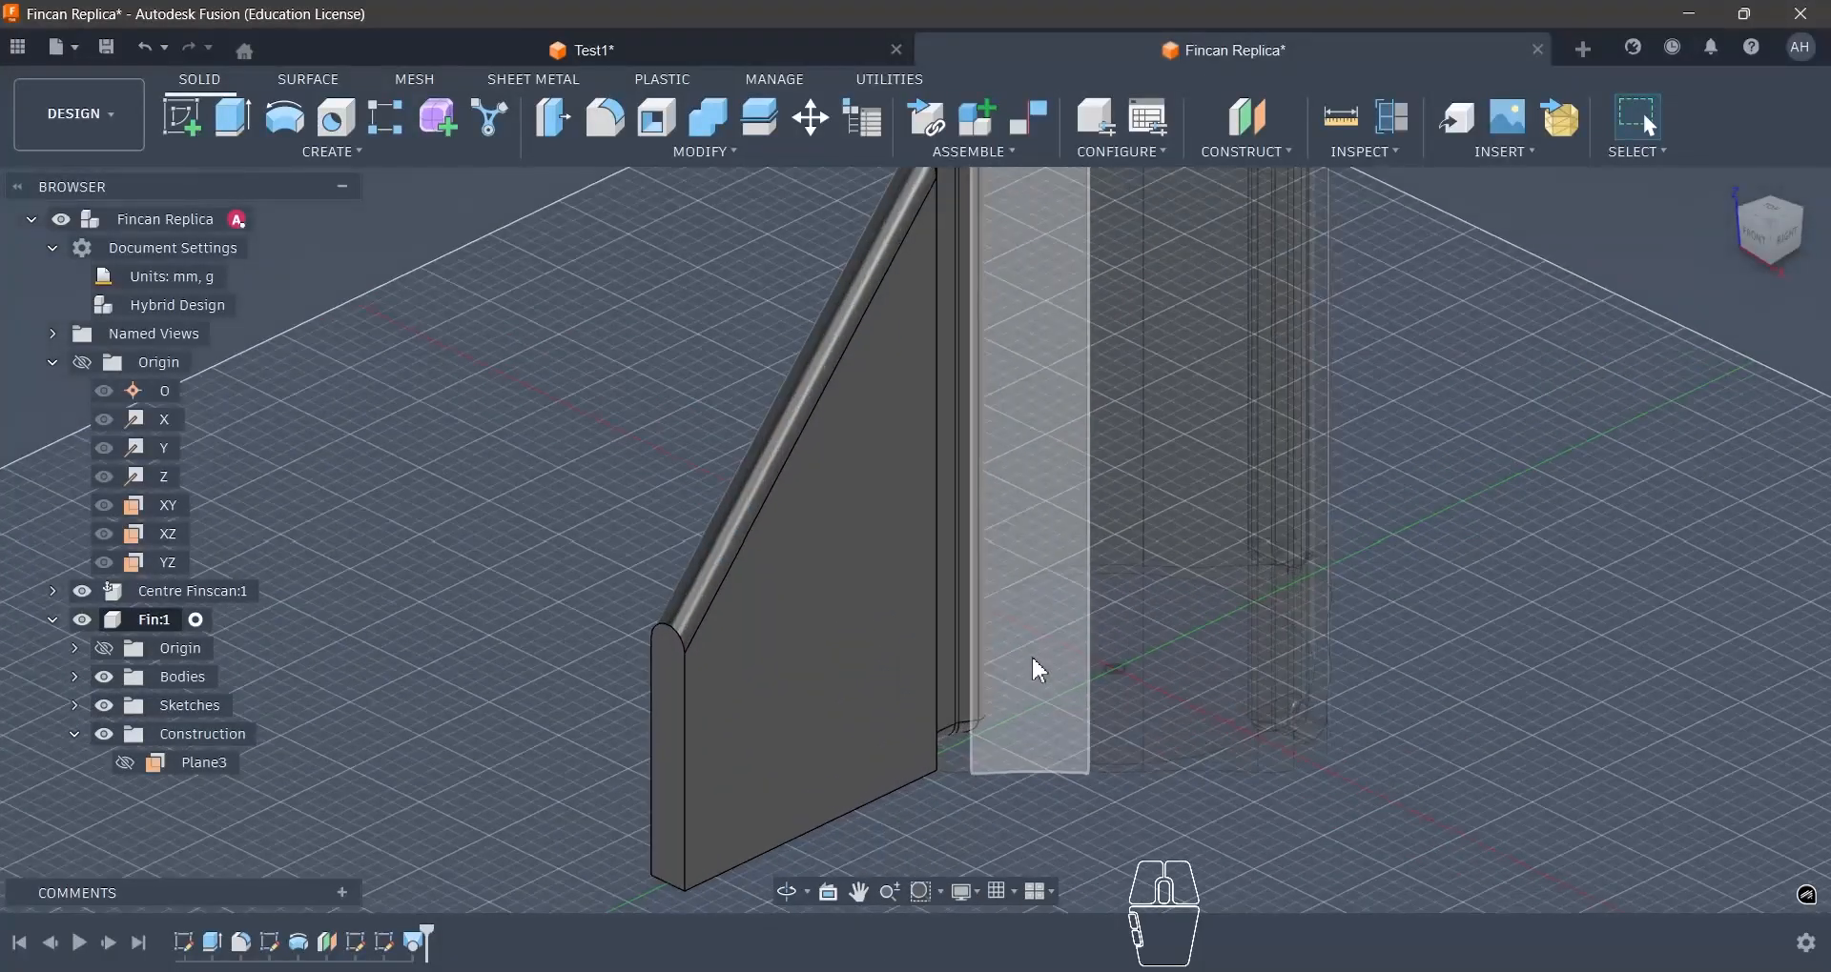
{"action": "left_click", "coordinate": [750, 54]}
{"action": "middle_click_drag", "start_coordinate": [980, 519], "coordinate": [727, 584], "text": "shift"}
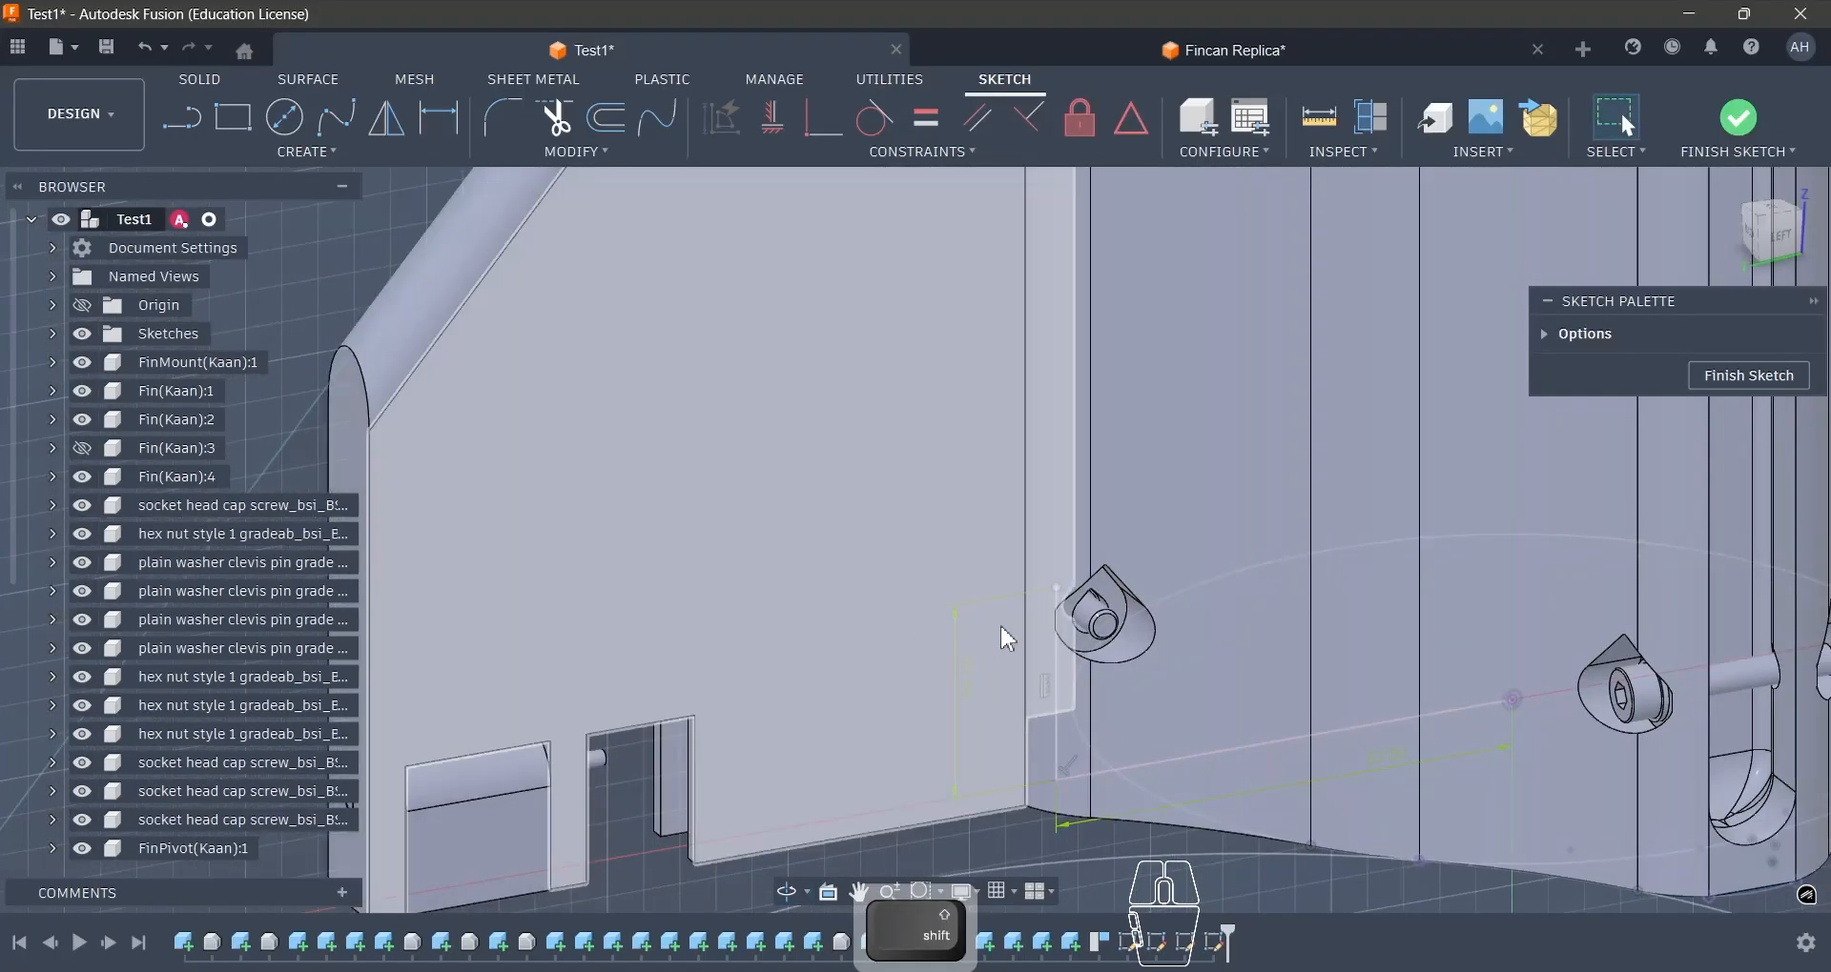
{"action": "scroll", "coordinate": [1096, 615], "scroll_direction": "up", "scroll_amount": 3}
{"action": "left_click", "coordinate": [1072, 581]}
{"action": "middle_click_drag", "start_coordinate": [908, 555], "coordinate": [1014, 681], "text": "shift"}
{"action": "scroll", "coordinate": [1014, 680], "scroll_direction": "down", "scroll_amount": 4}
- In Fincan Replica, sketch a 4 mm diameter circle on the YZ plane near the mount's base beside the fin, checking its placement against Test1
{"action": "left_click", "coordinate": [1166, 54]}
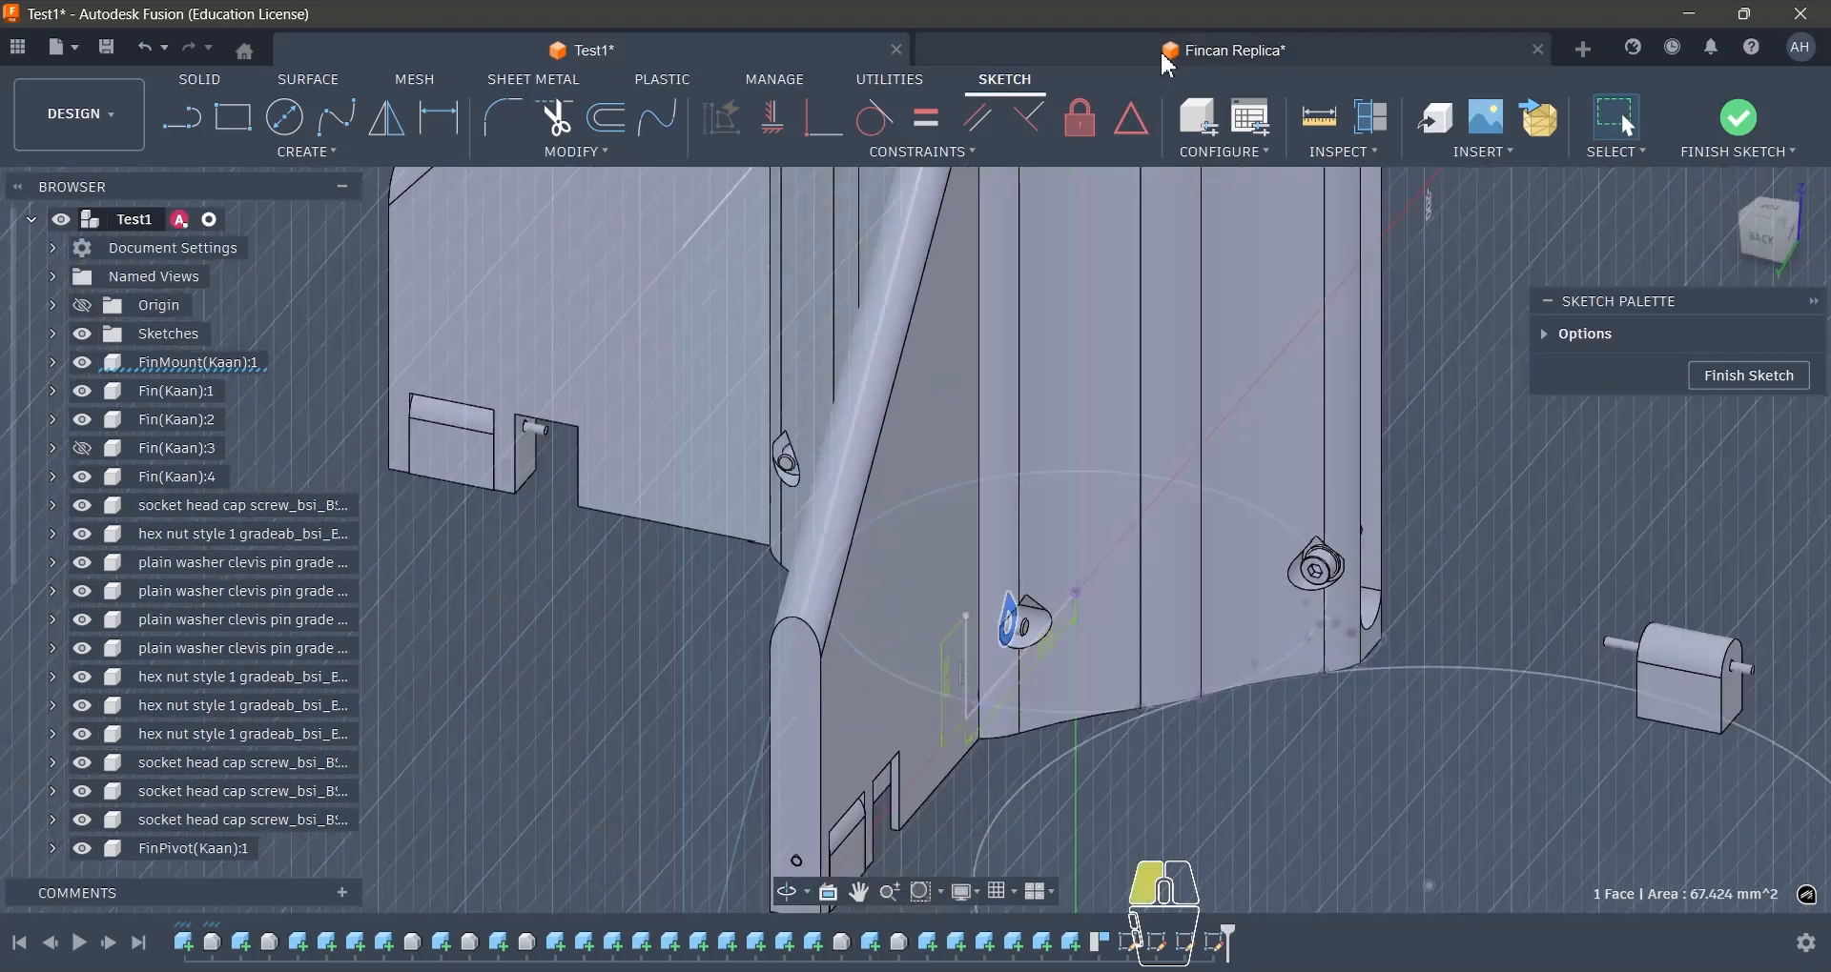
{"action": "middle_click_drag", "start_coordinate": [1306, 515], "coordinate": [1163, 454], "text": "shift"}
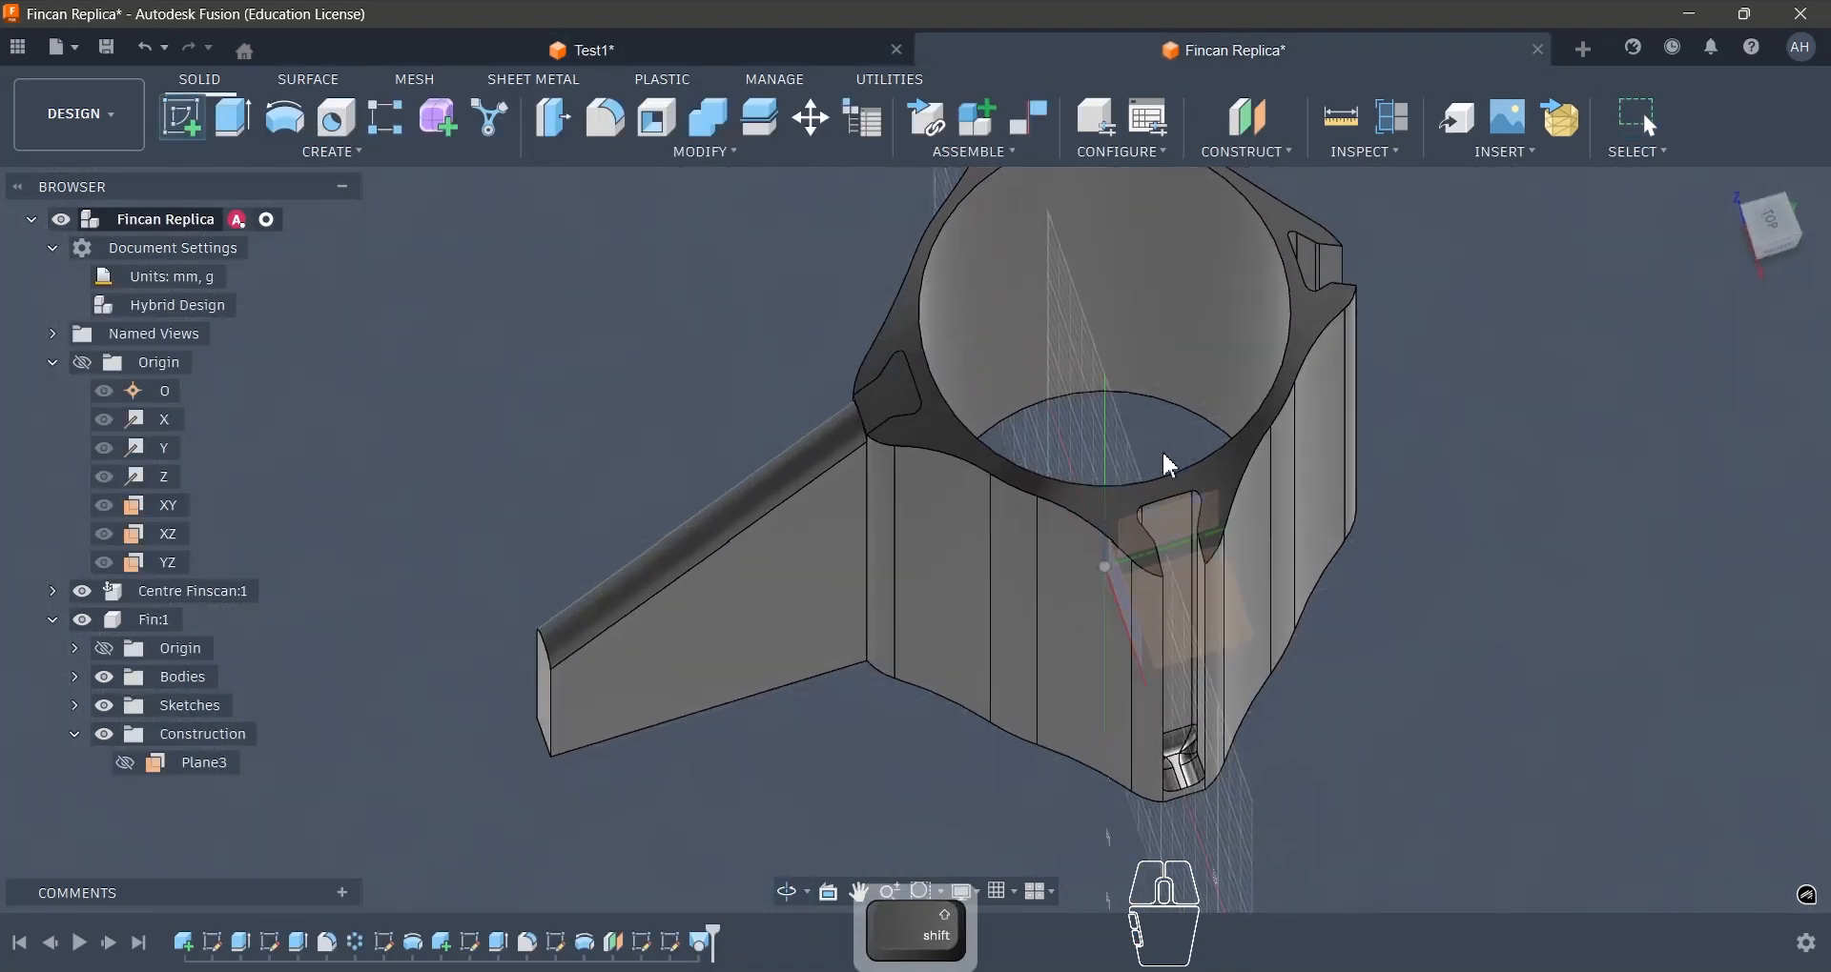
{"action": "left_click", "coordinate": [1204, 515]}
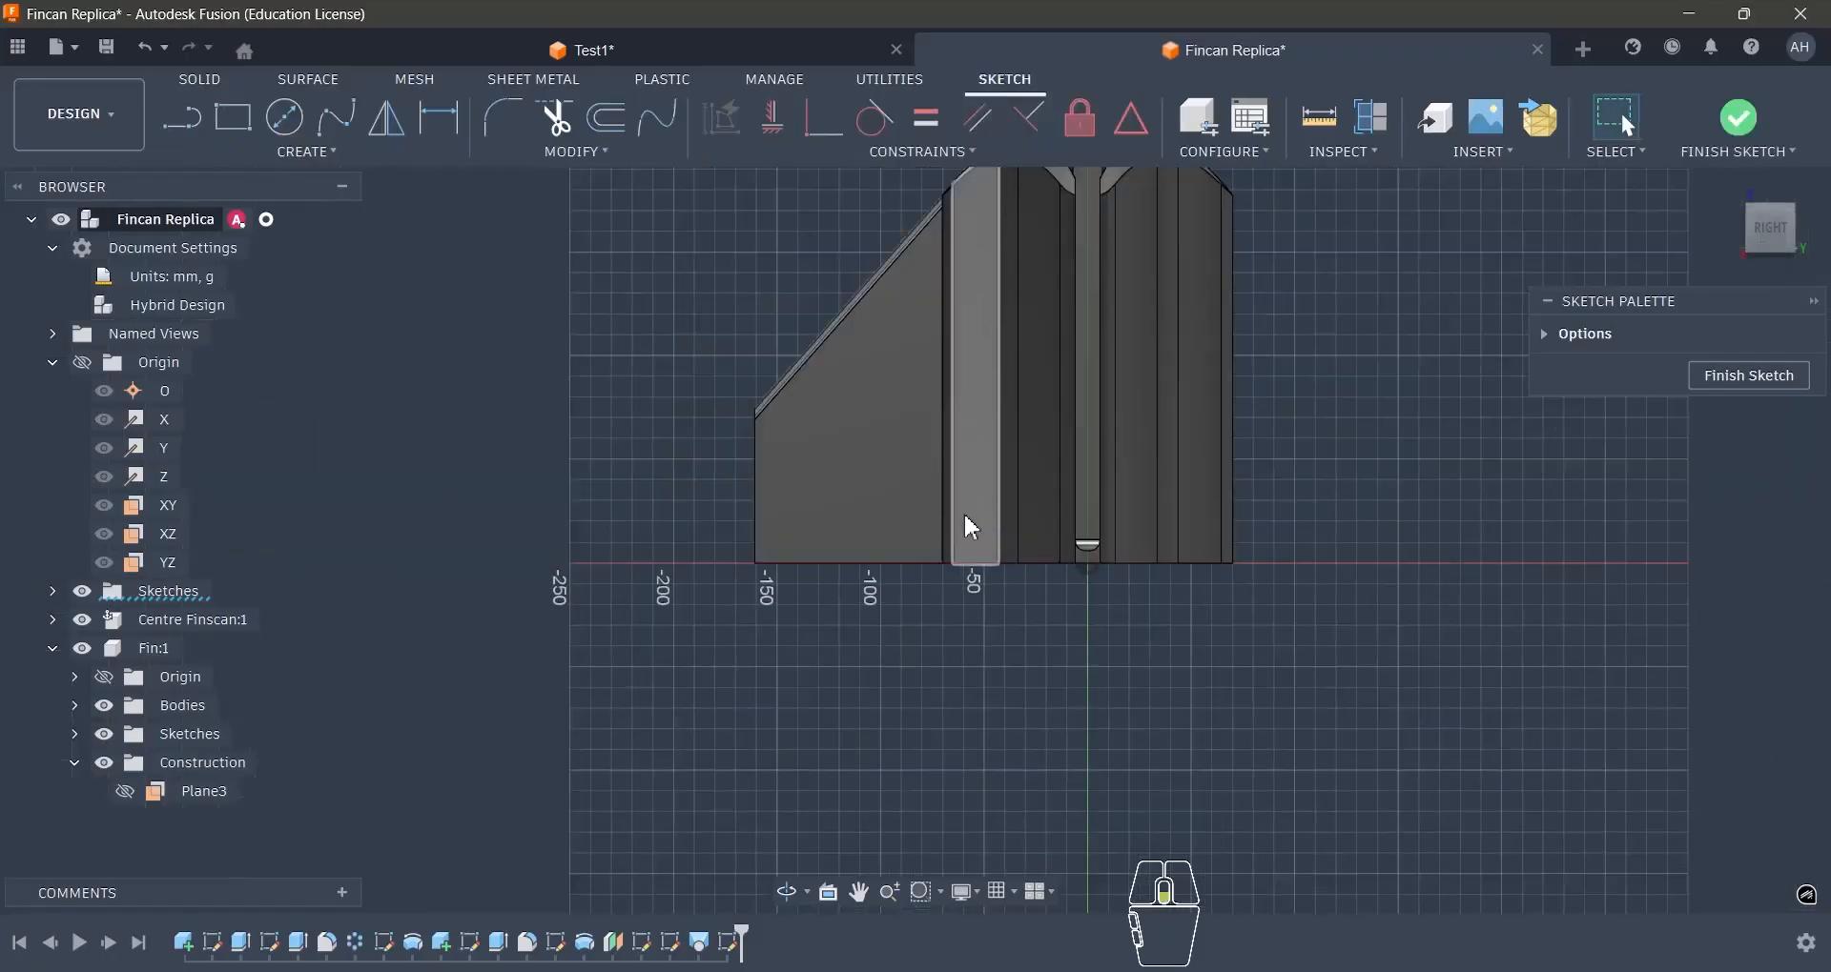
{"action": "left_click", "coordinate": [712, 67]}
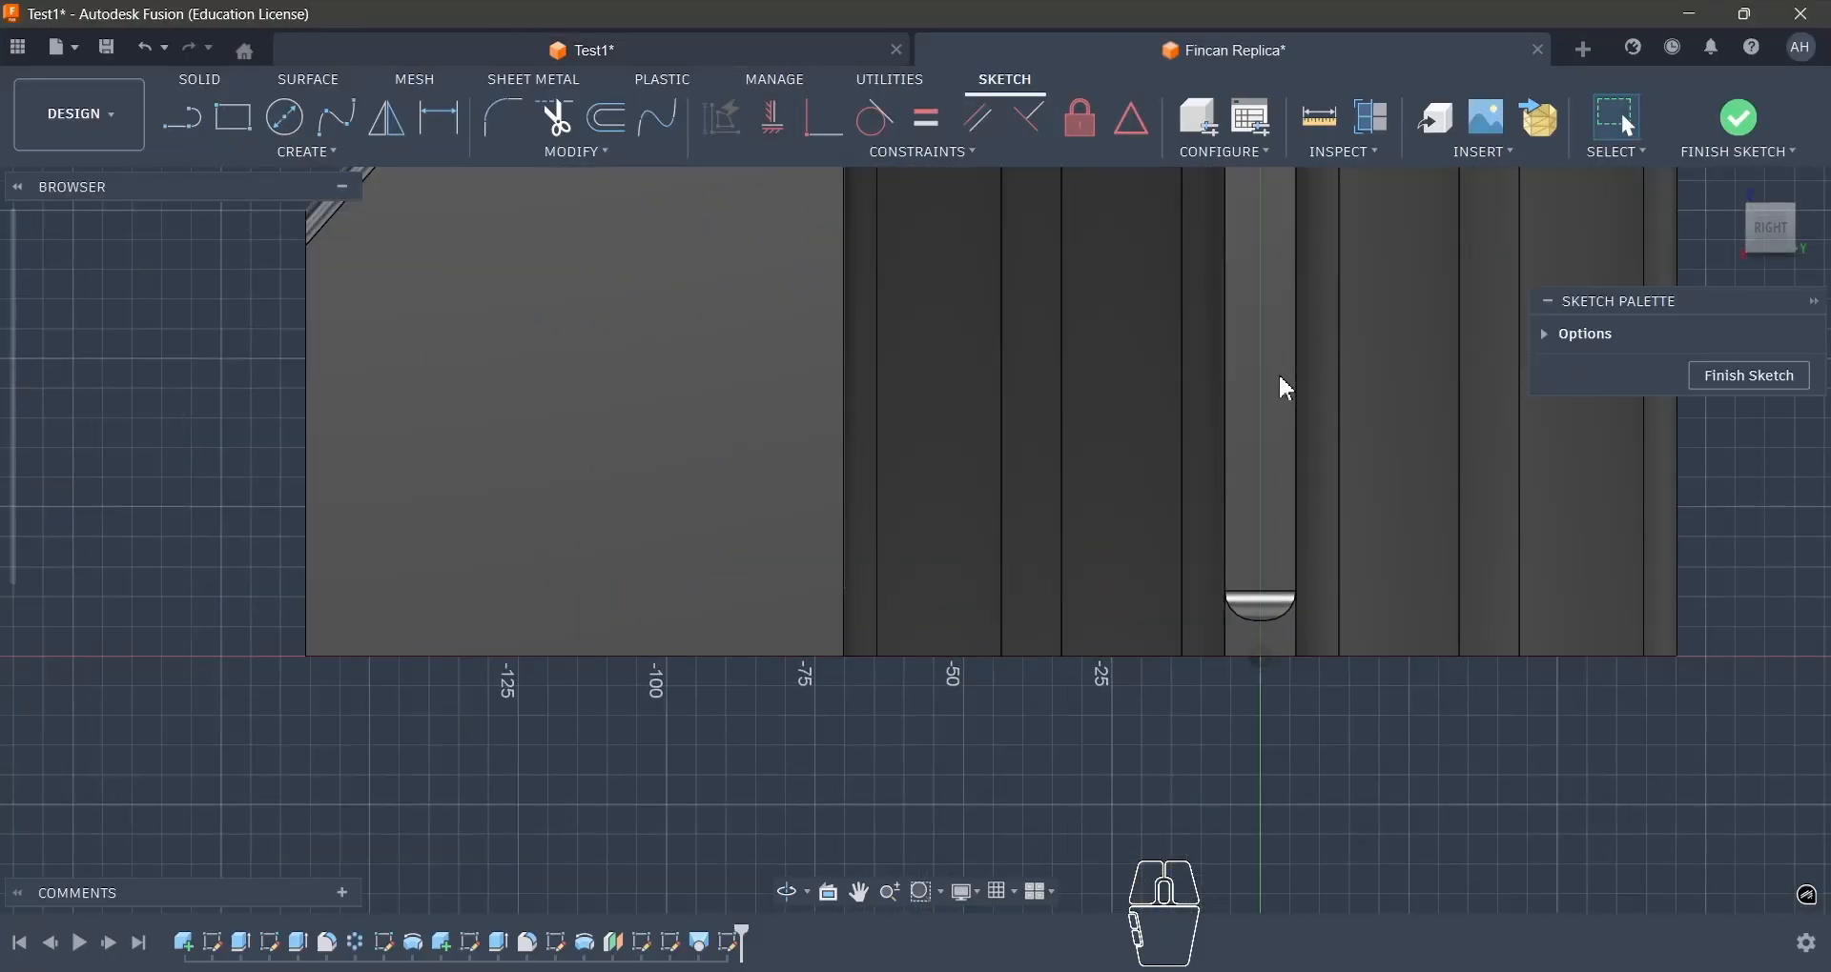
{"action": "mouse_move", "coordinate": [1106, 705]}
{"action": "middle_mouse_down", "text": "shift"}
{"action": "mouse_move", "coordinate": [1039, 686]}
{"action": "mouse_move", "coordinate": [1064, 634]}
{"action": "mouse_move", "coordinate": [819, 643]}
{"action": "middle_mouse_up", "text": "shift"}
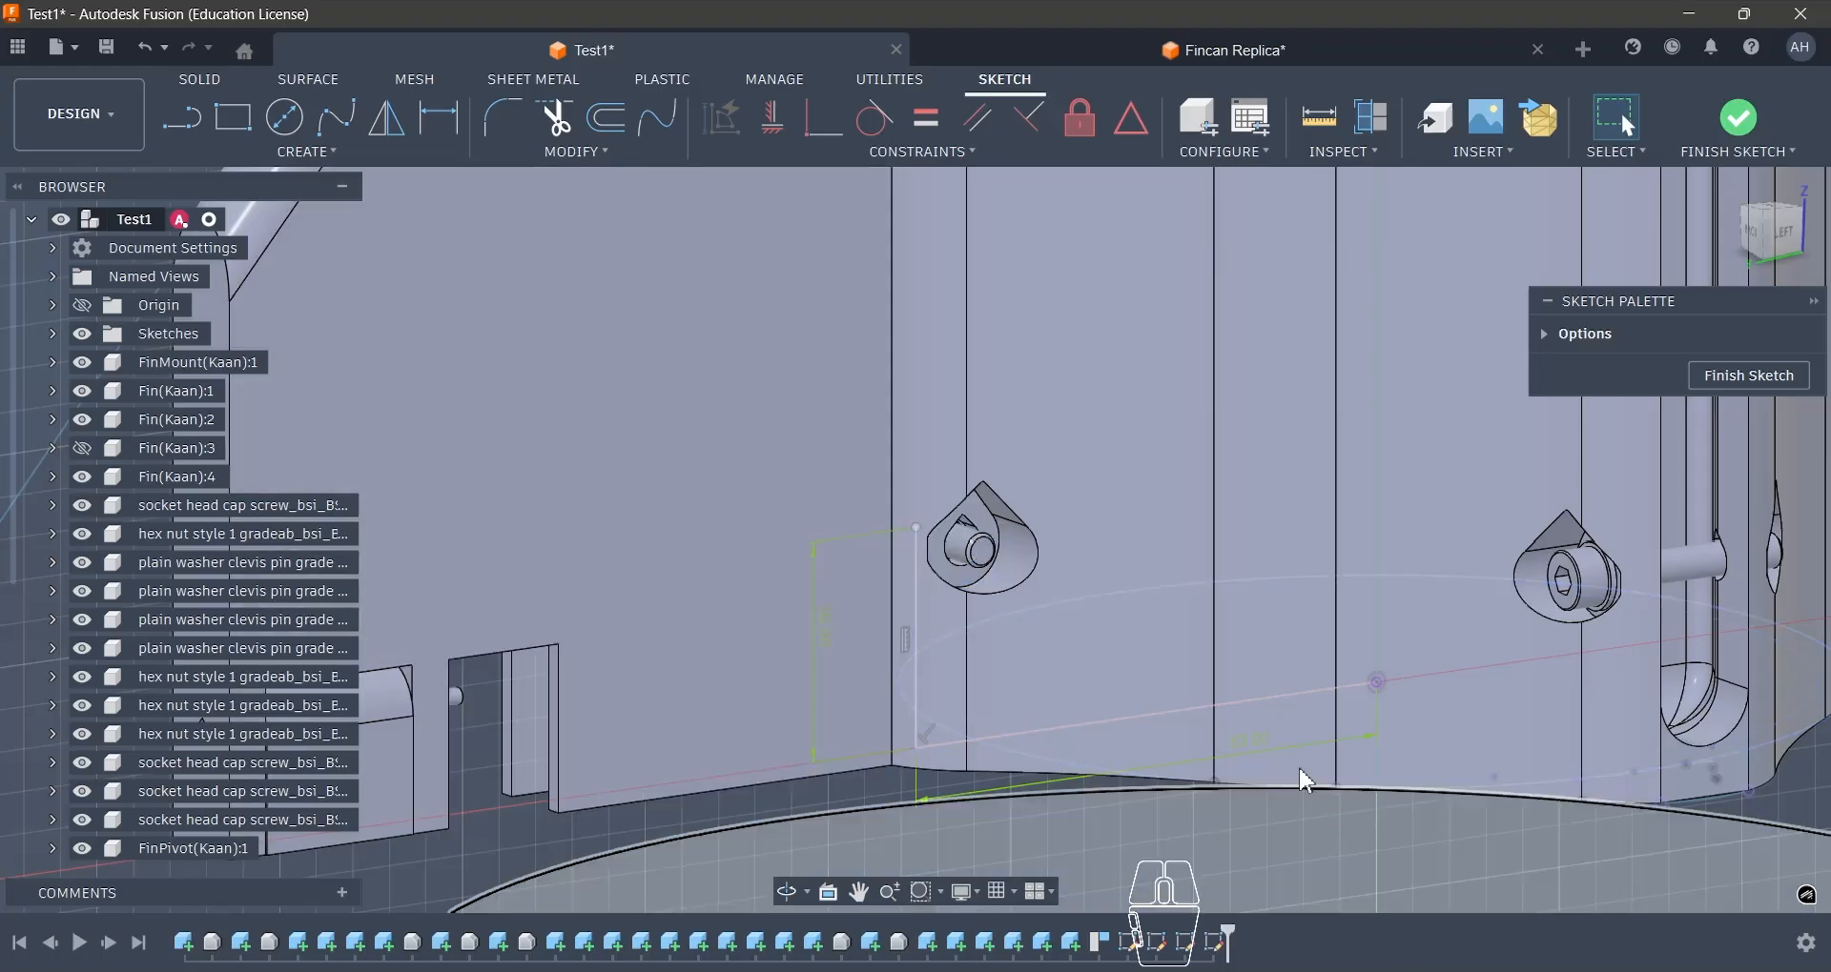
{"action": "left_click", "coordinate": [1084, 50]}
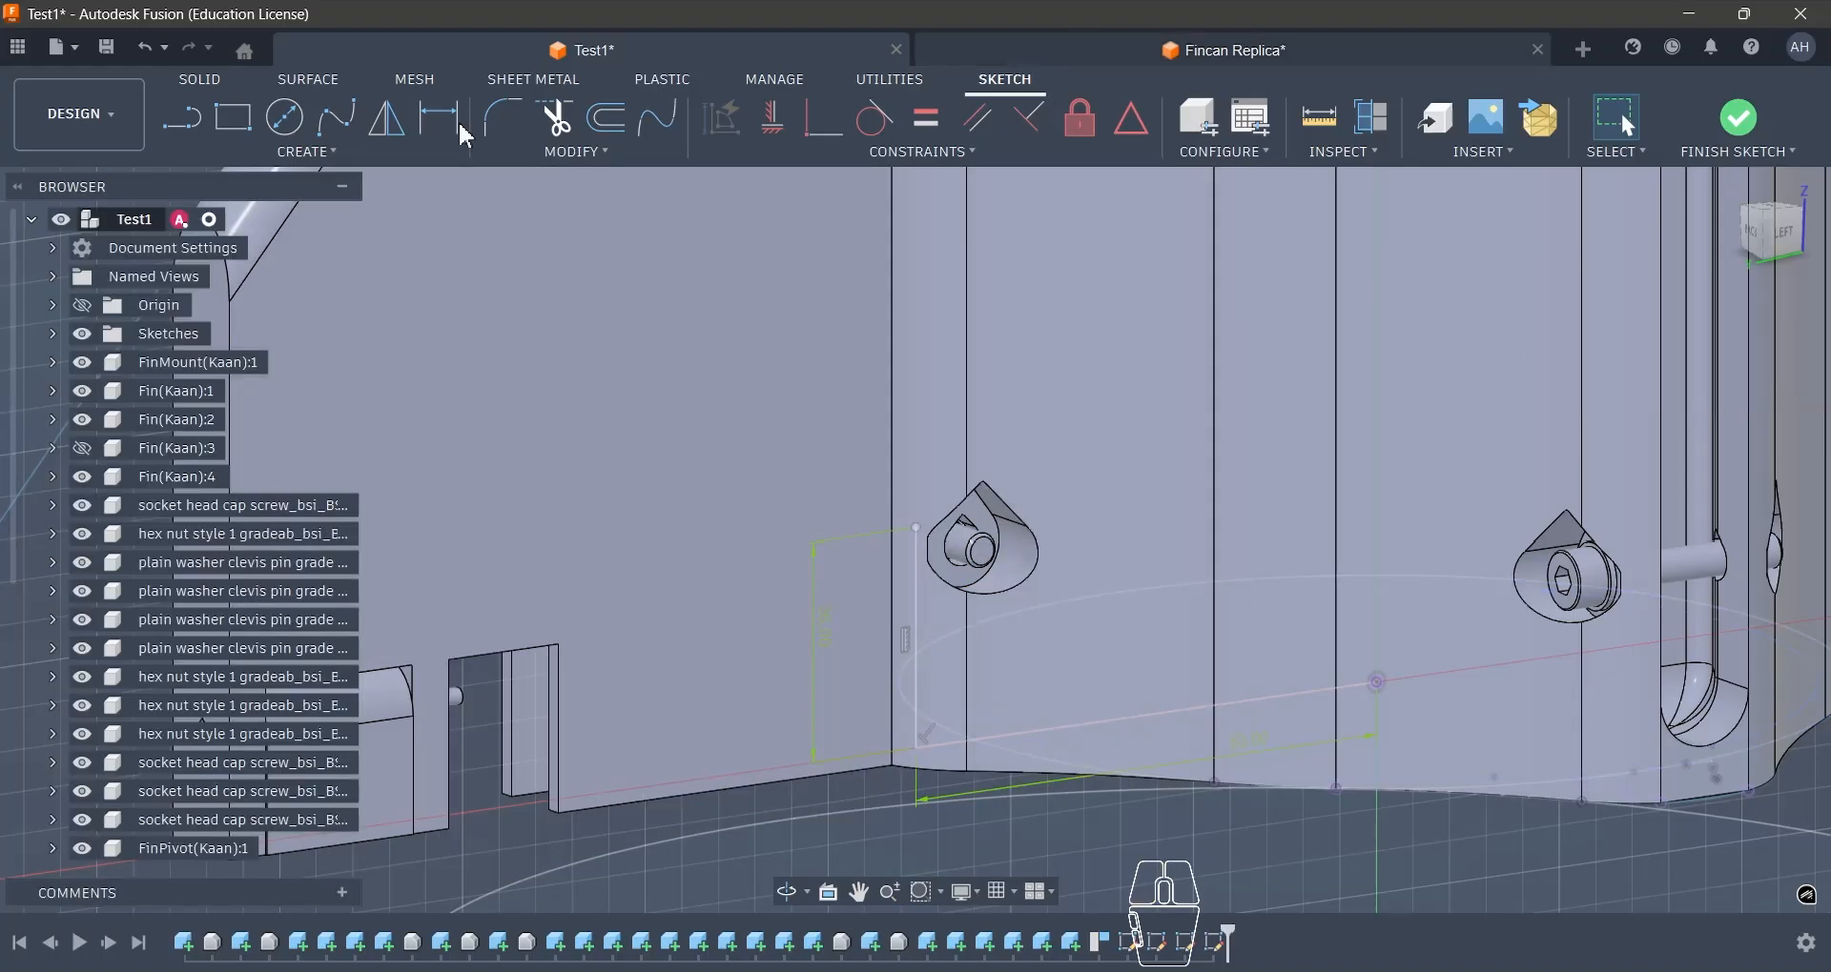
{"action": "key", "text": "c"}
{"action": "left_click", "coordinate": [936, 518]}
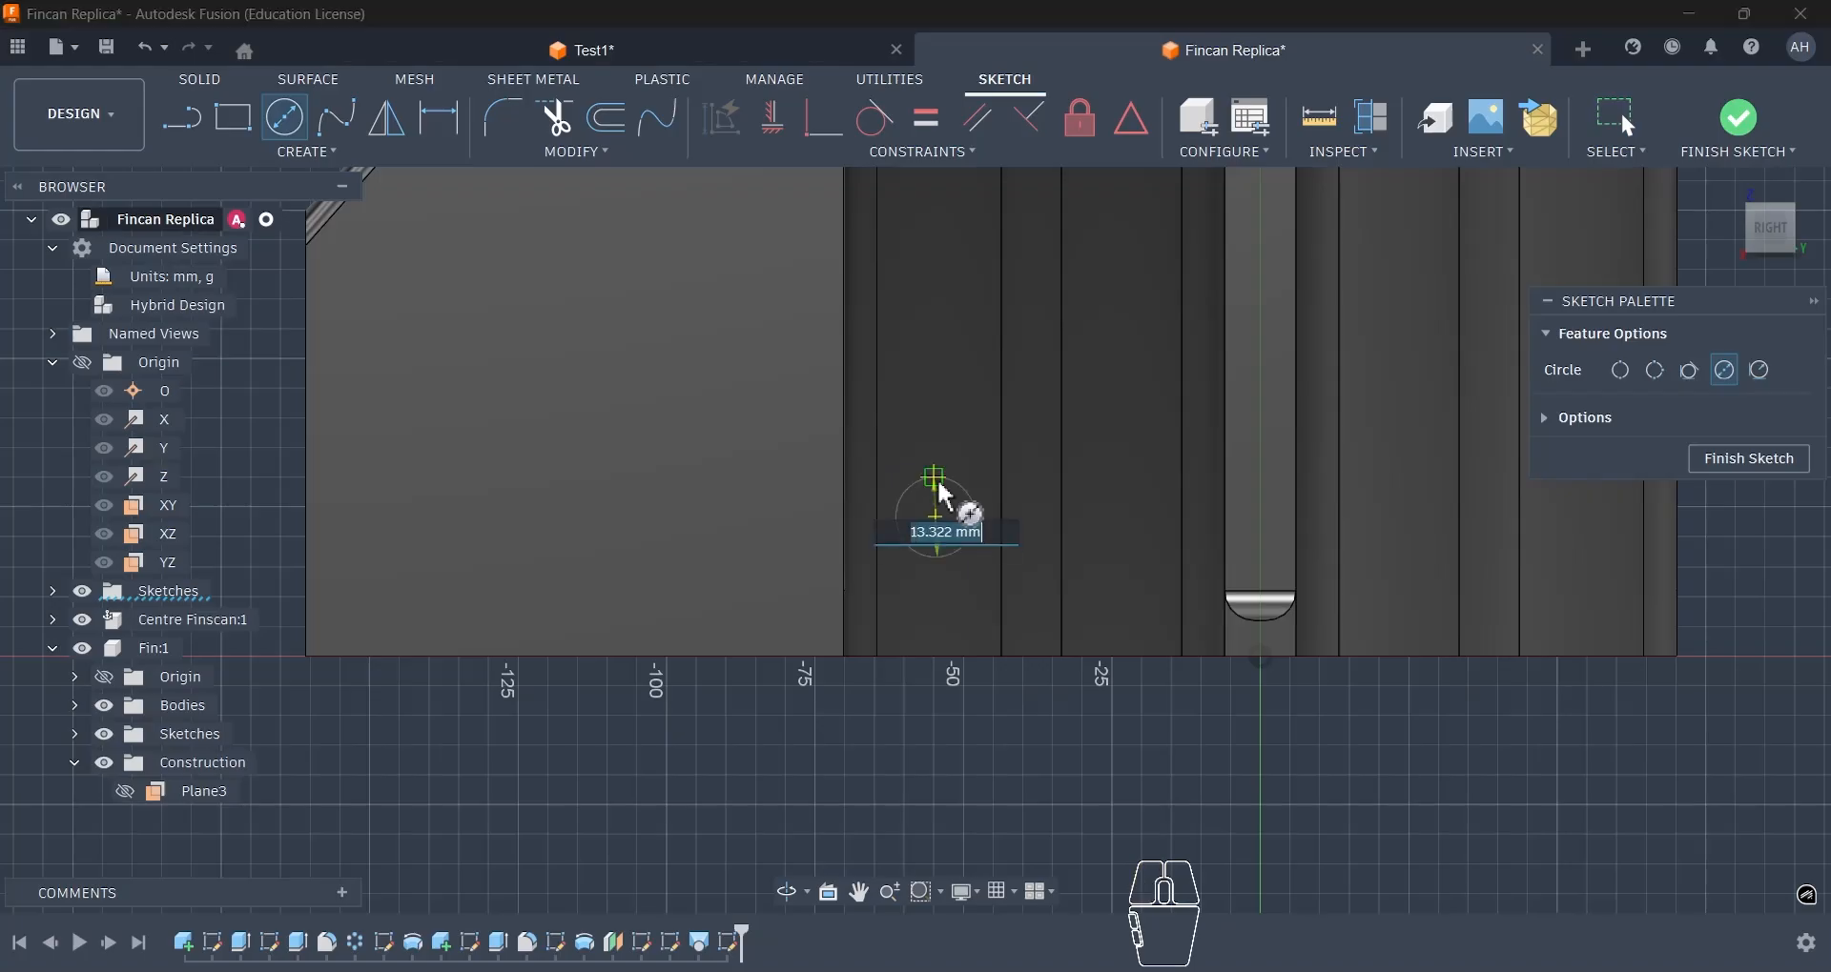
{"action": "type", "text": "4"}
{"action": "key", "text": "Return"}
- Dimension the circle's centre 63 mm horizontally from the origin
{"action": "key", "text": "d"}
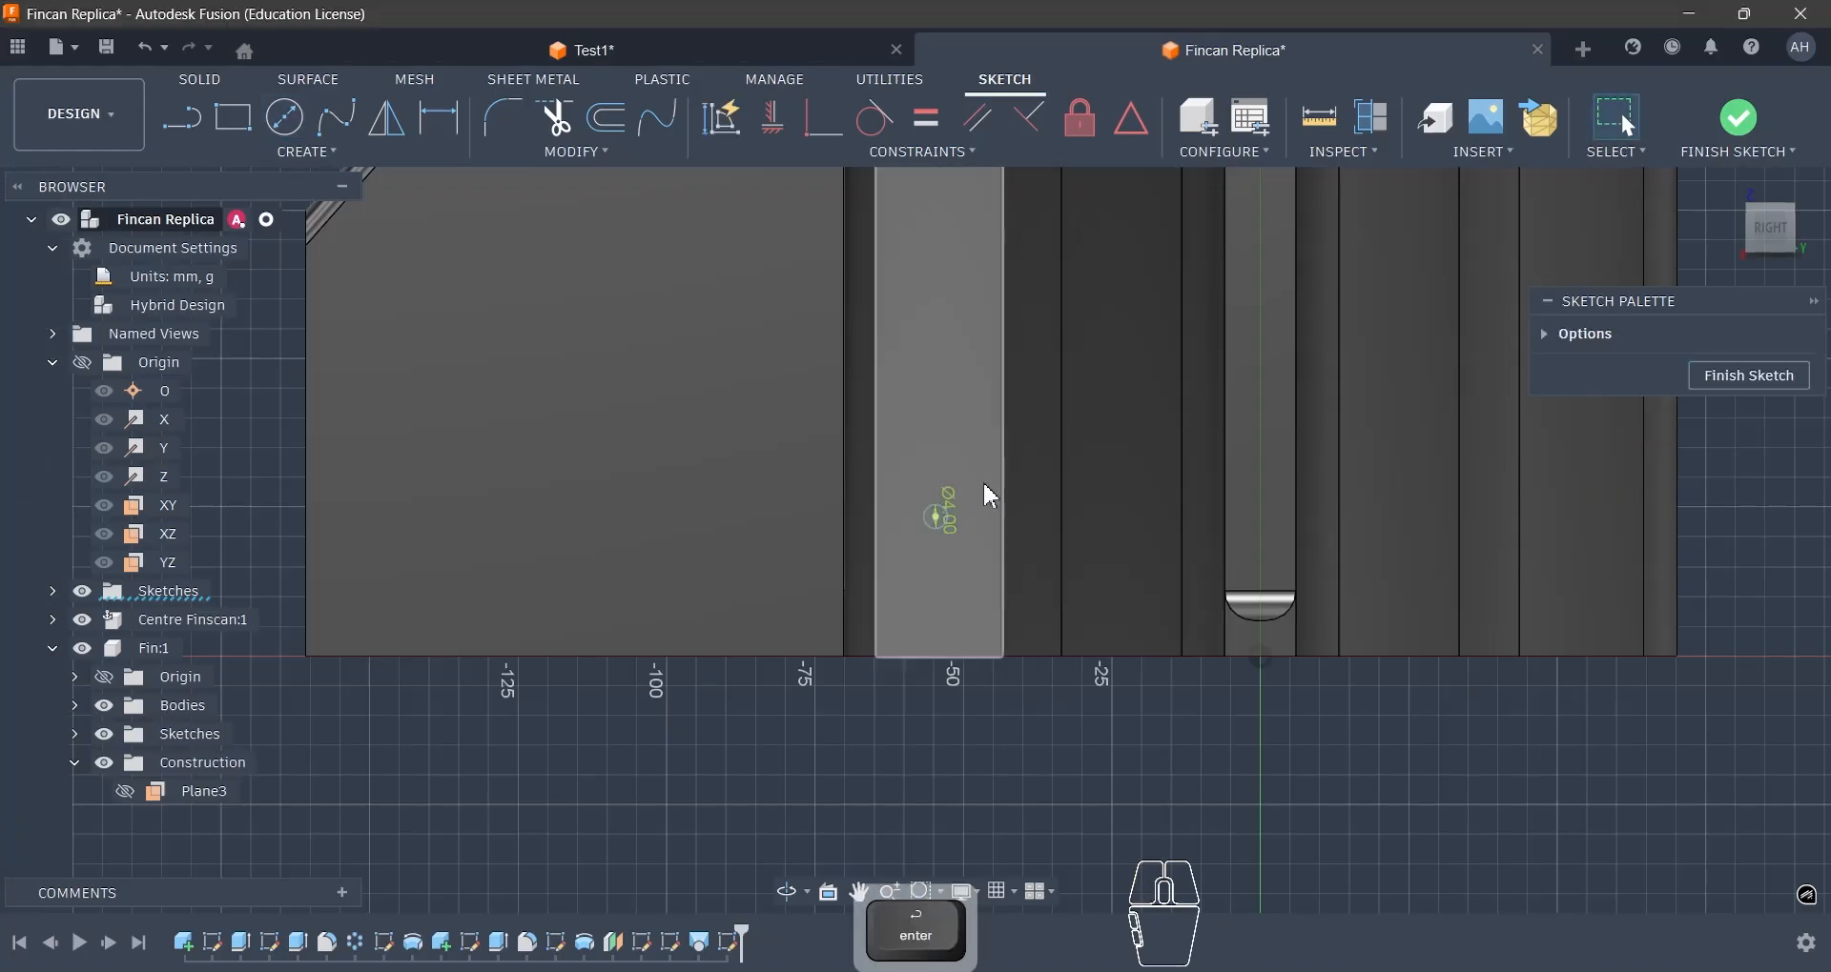
{"action": "scroll", "coordinate": [984, 495], "scroll_direction": "up", "scroll_amount": 3}
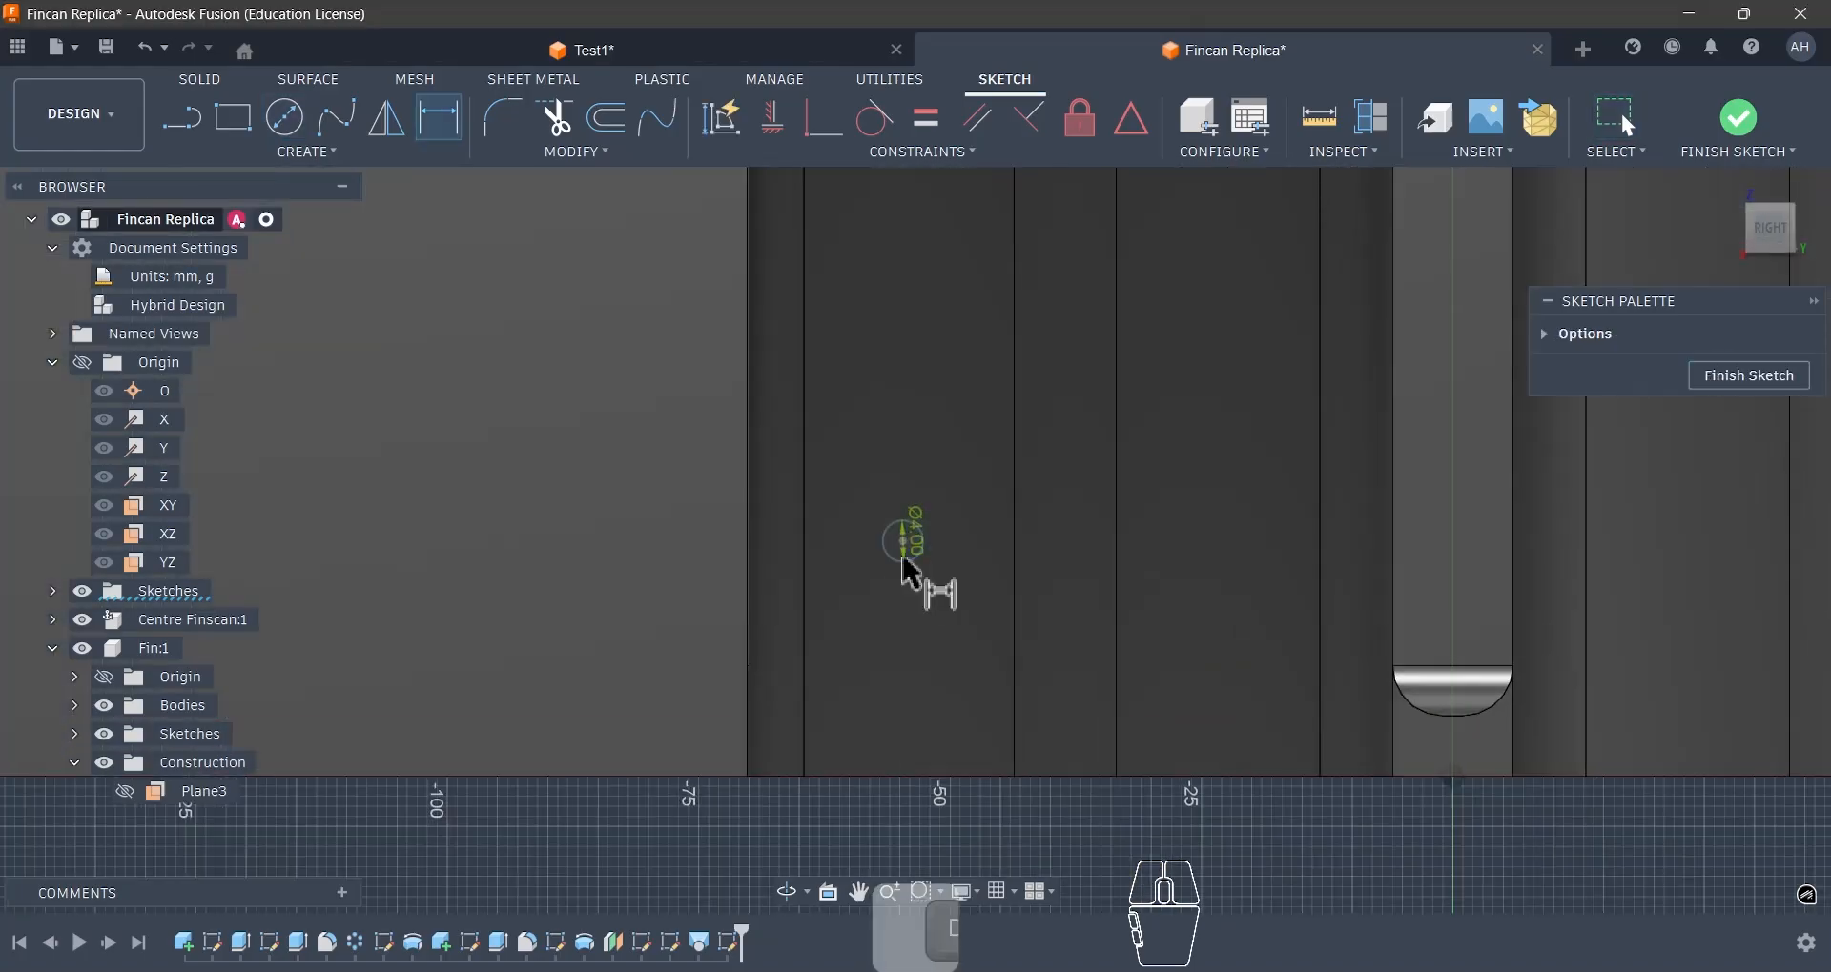
{"action": "left_click", "coordinate": [1455, 777]}
{"action": "left_click", "coordinate": [1239, 810]}
{"action": "type", "text": "63"}
{"action": "key", "text": "Return"}
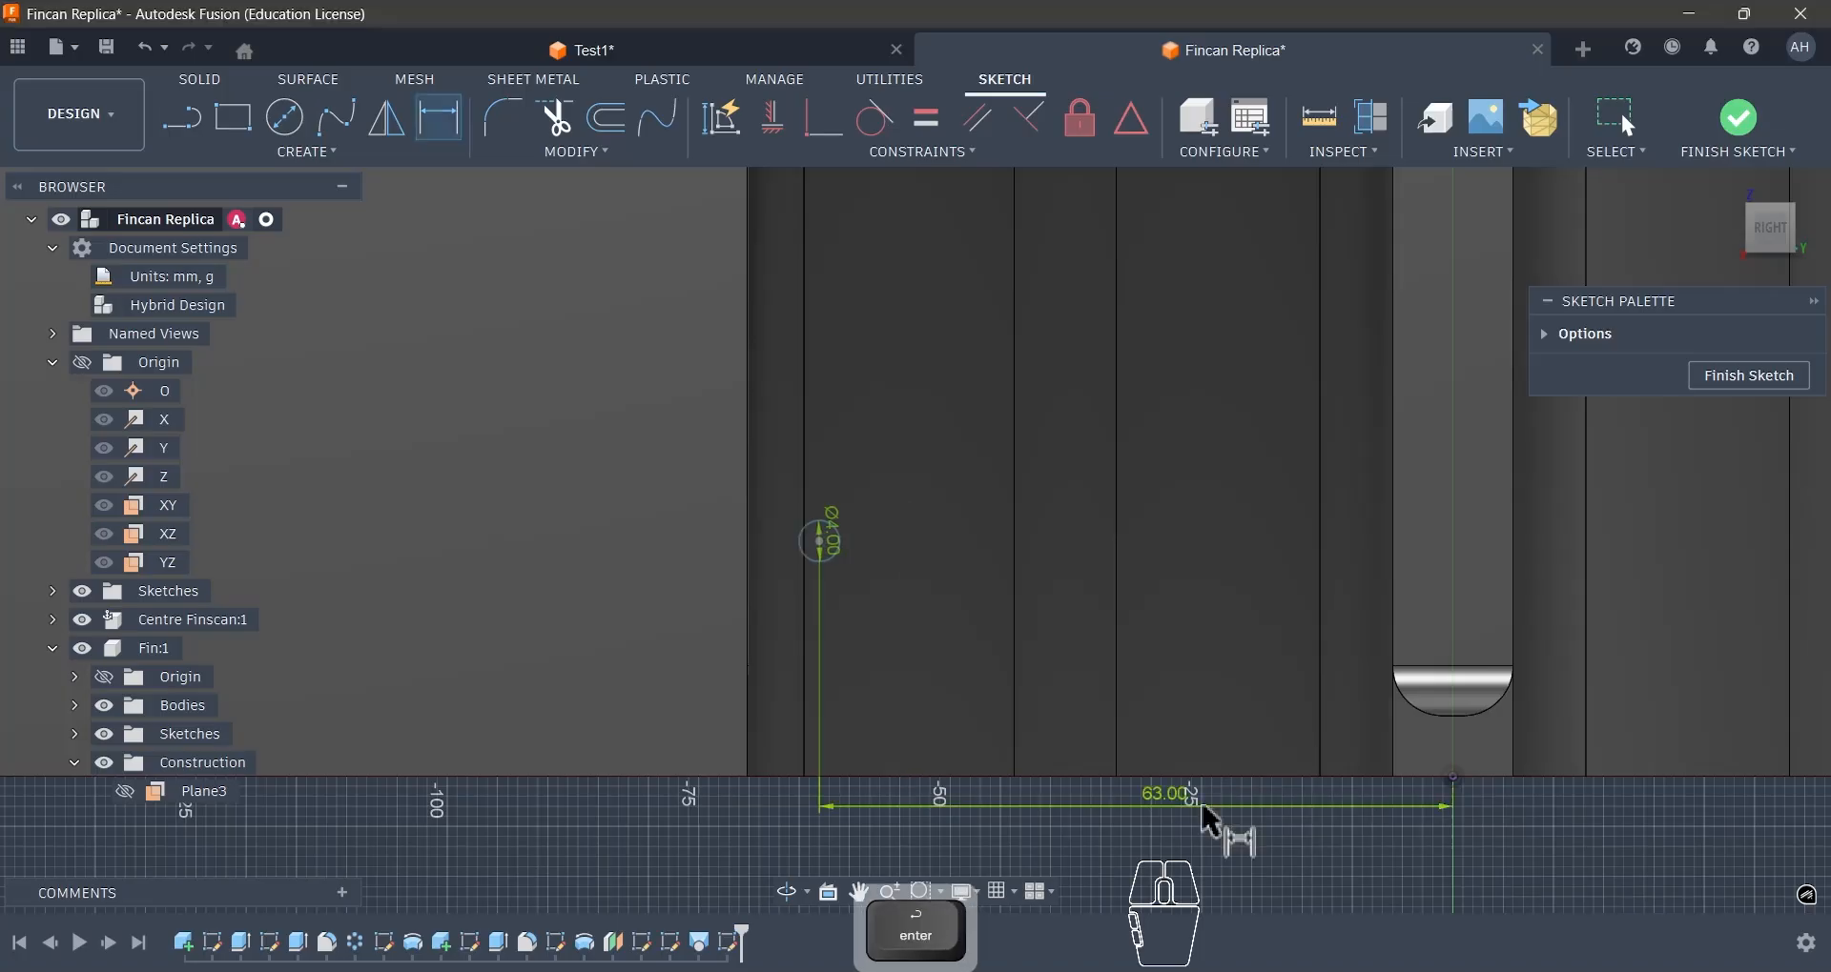
- Recheck the Test1 reference and dimension the circle's centre 26 mm vertically from the origin
{"action": "left_click", "coordinate": [742, 57]}
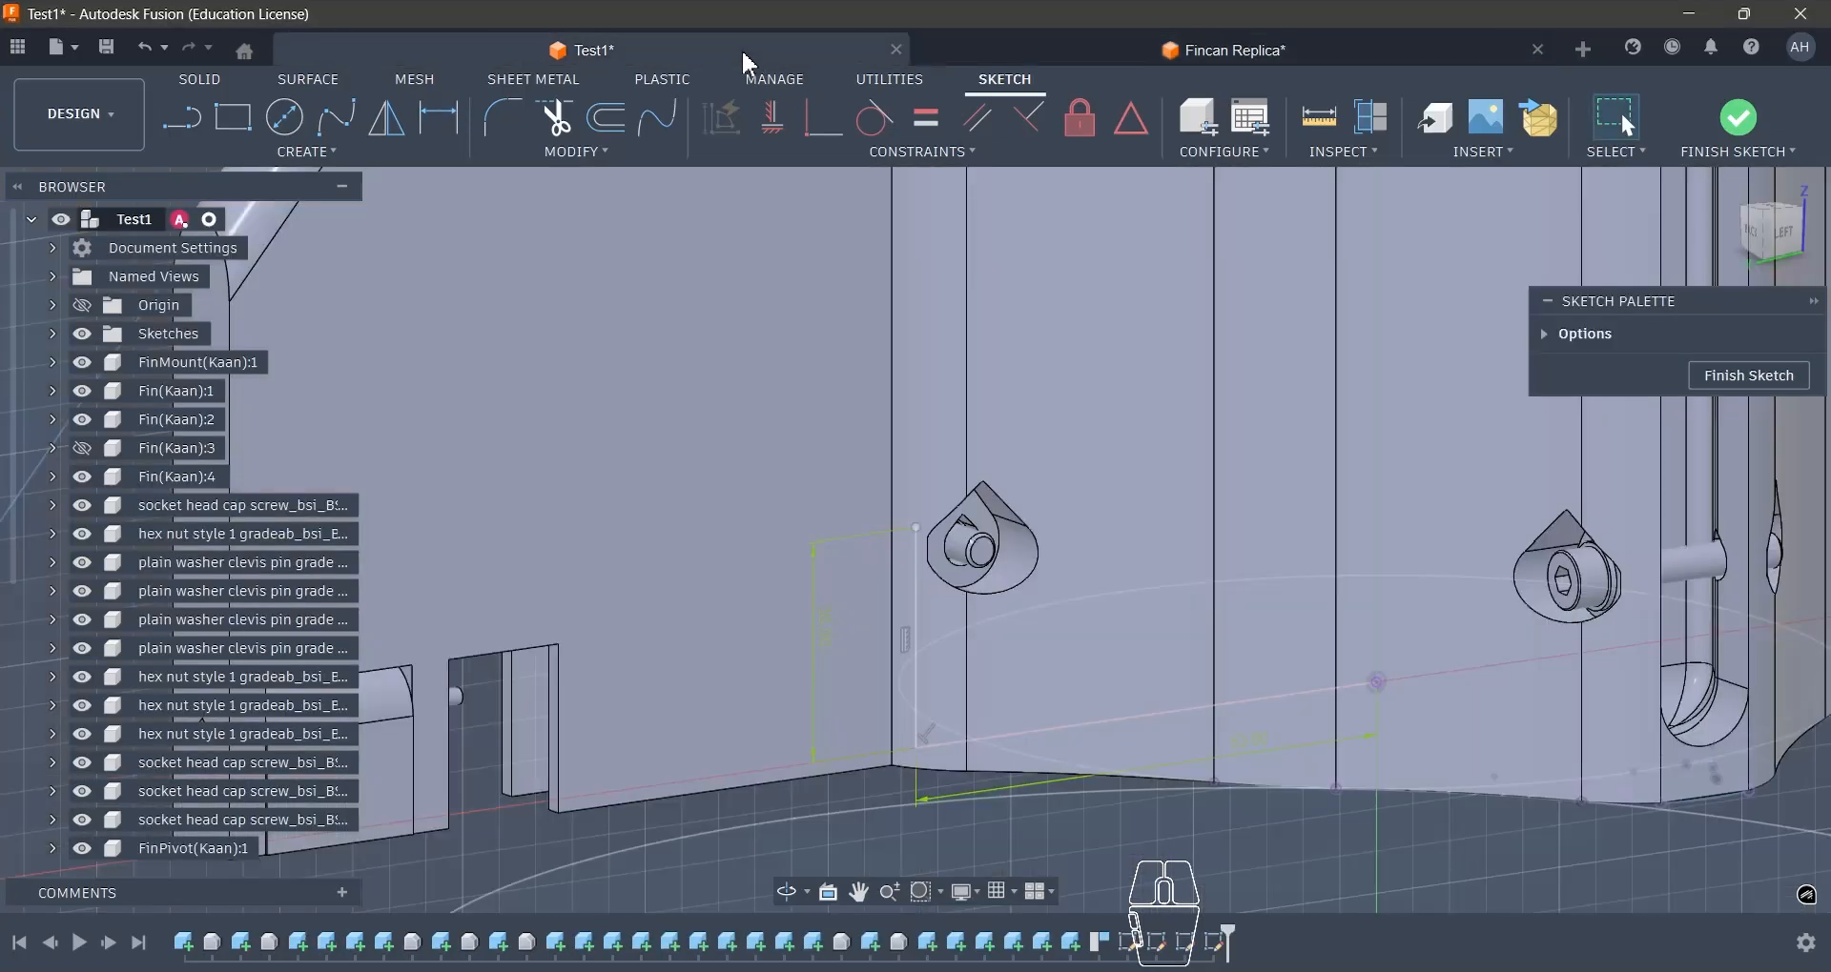
{"action": "left_click", "coordinate": [1116, 59]}
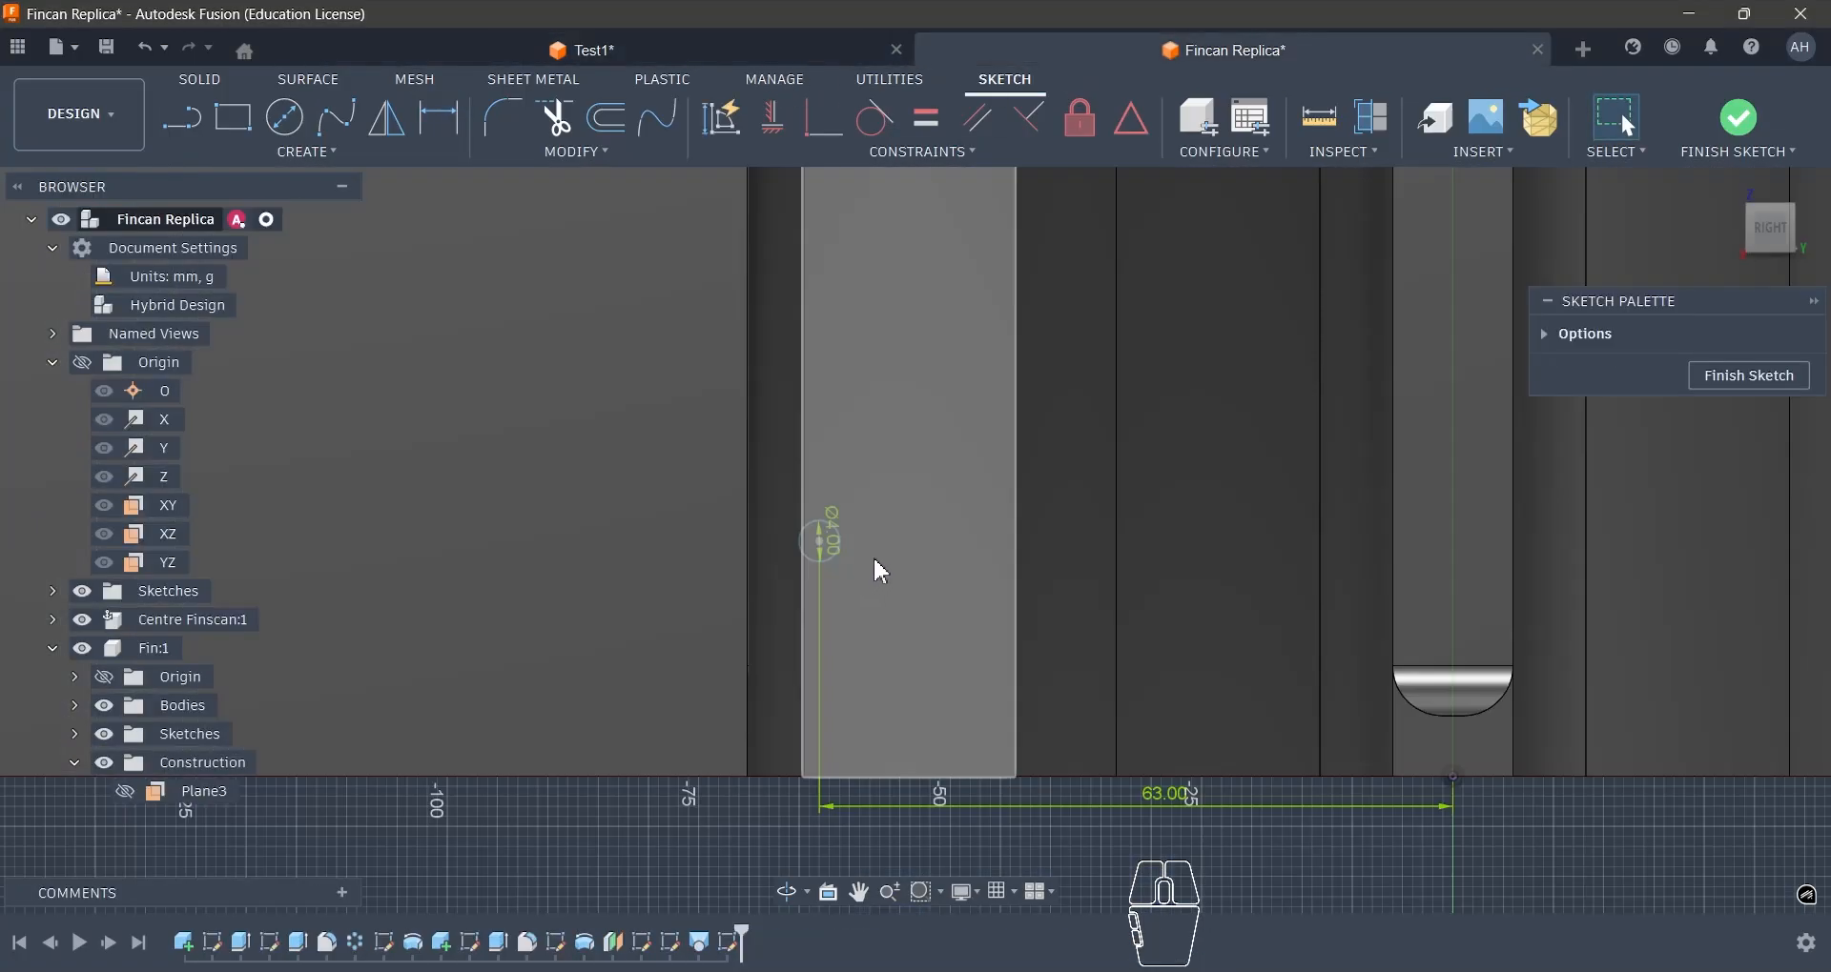
{"action": "key", "text": "d"}
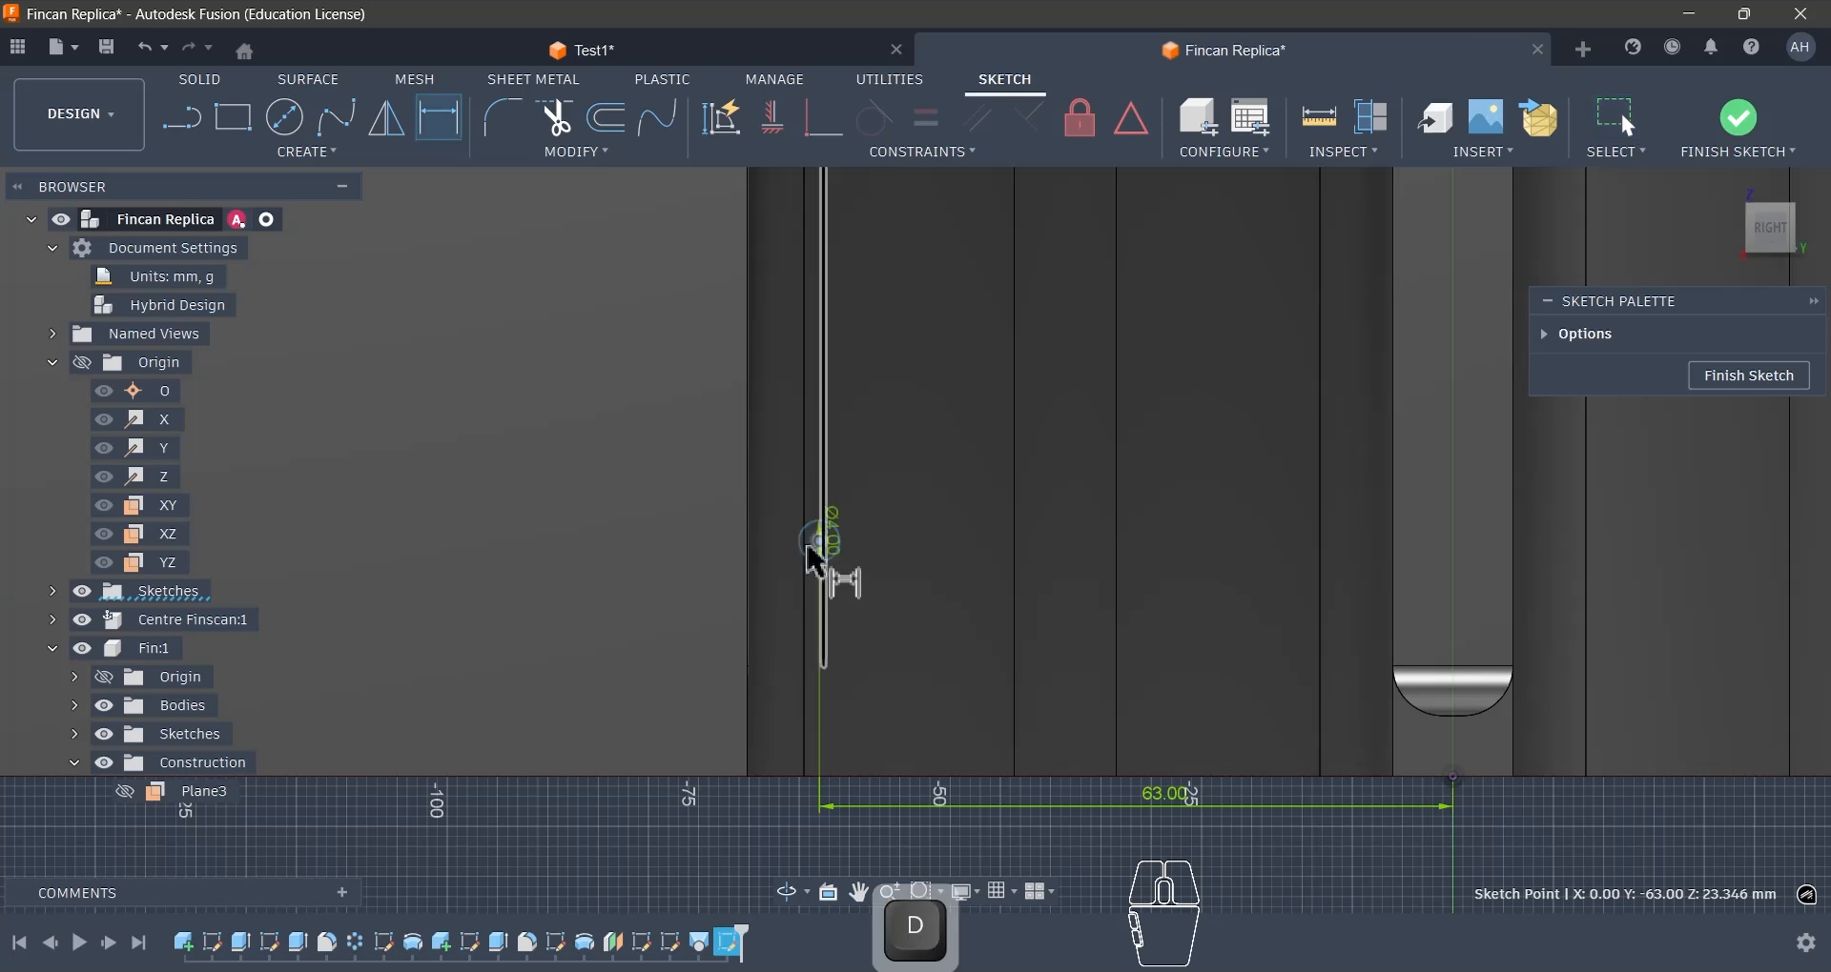
{"action": "left_click", "coordinate": [1453, 777]}
{"action": "left_click", "coordinate": [820, 541]}
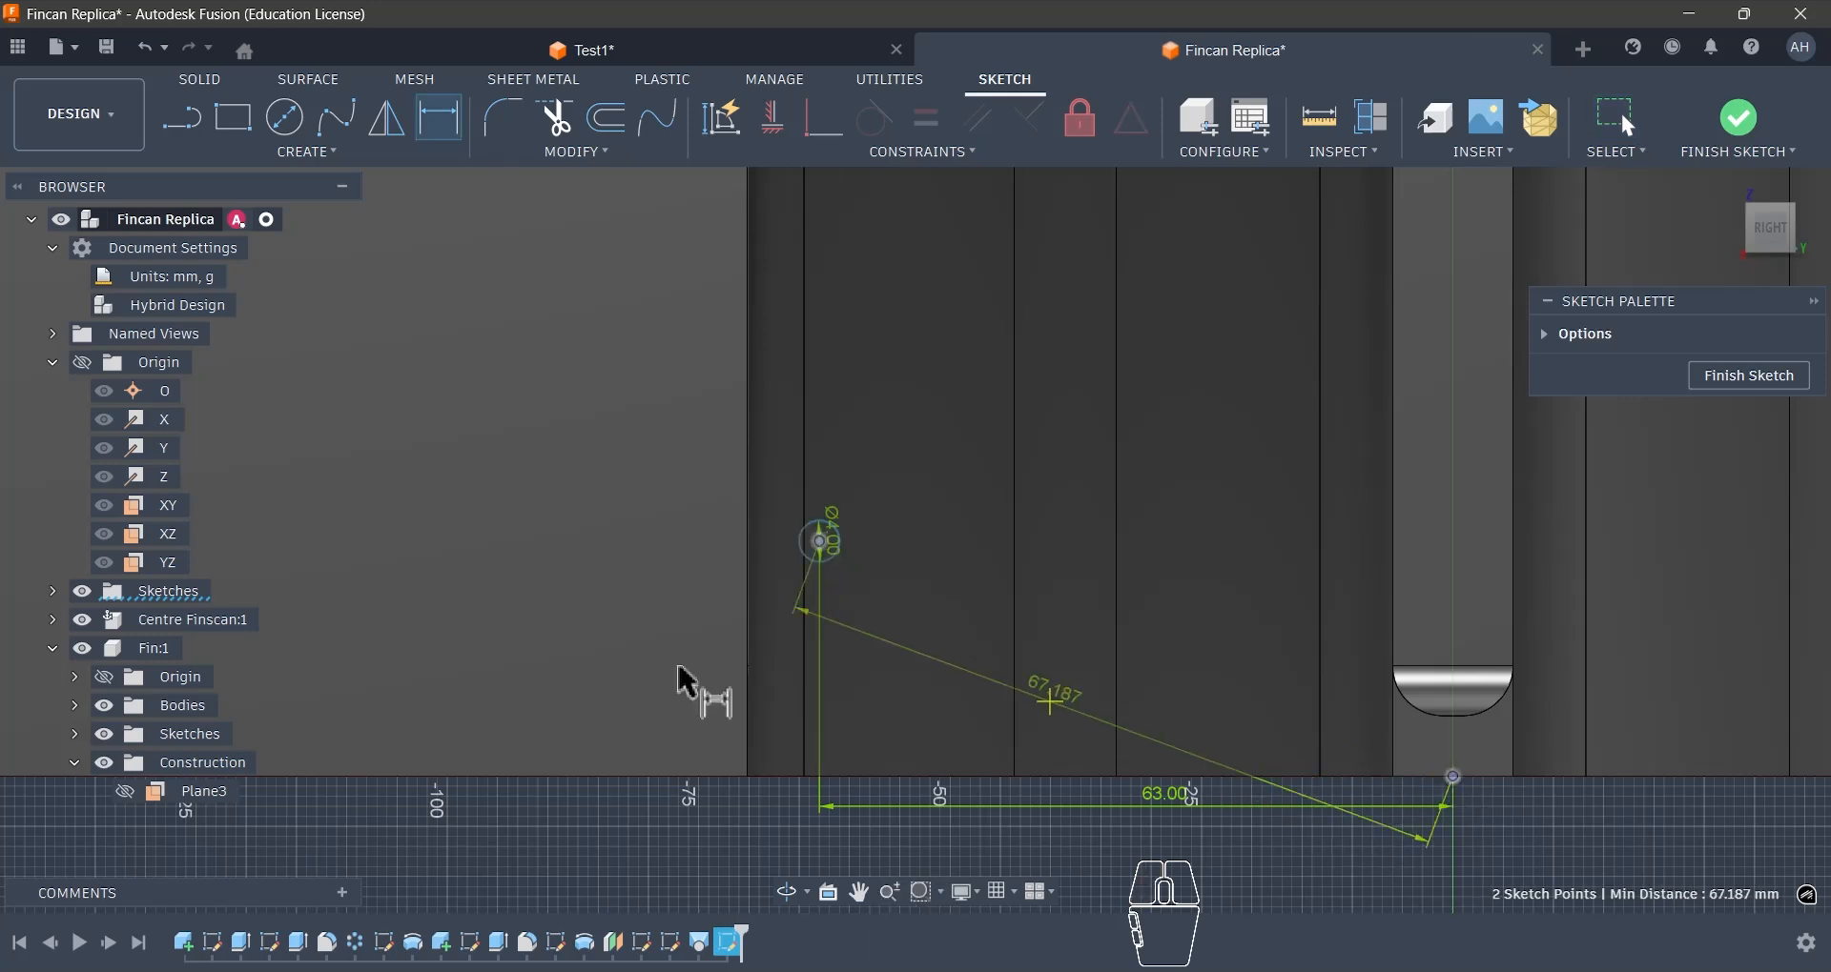
{"action": "left_click", "coordinate": [674, 685]}
{"action": "type", "text": "26"}
{"action": "key", "text": "Return"}
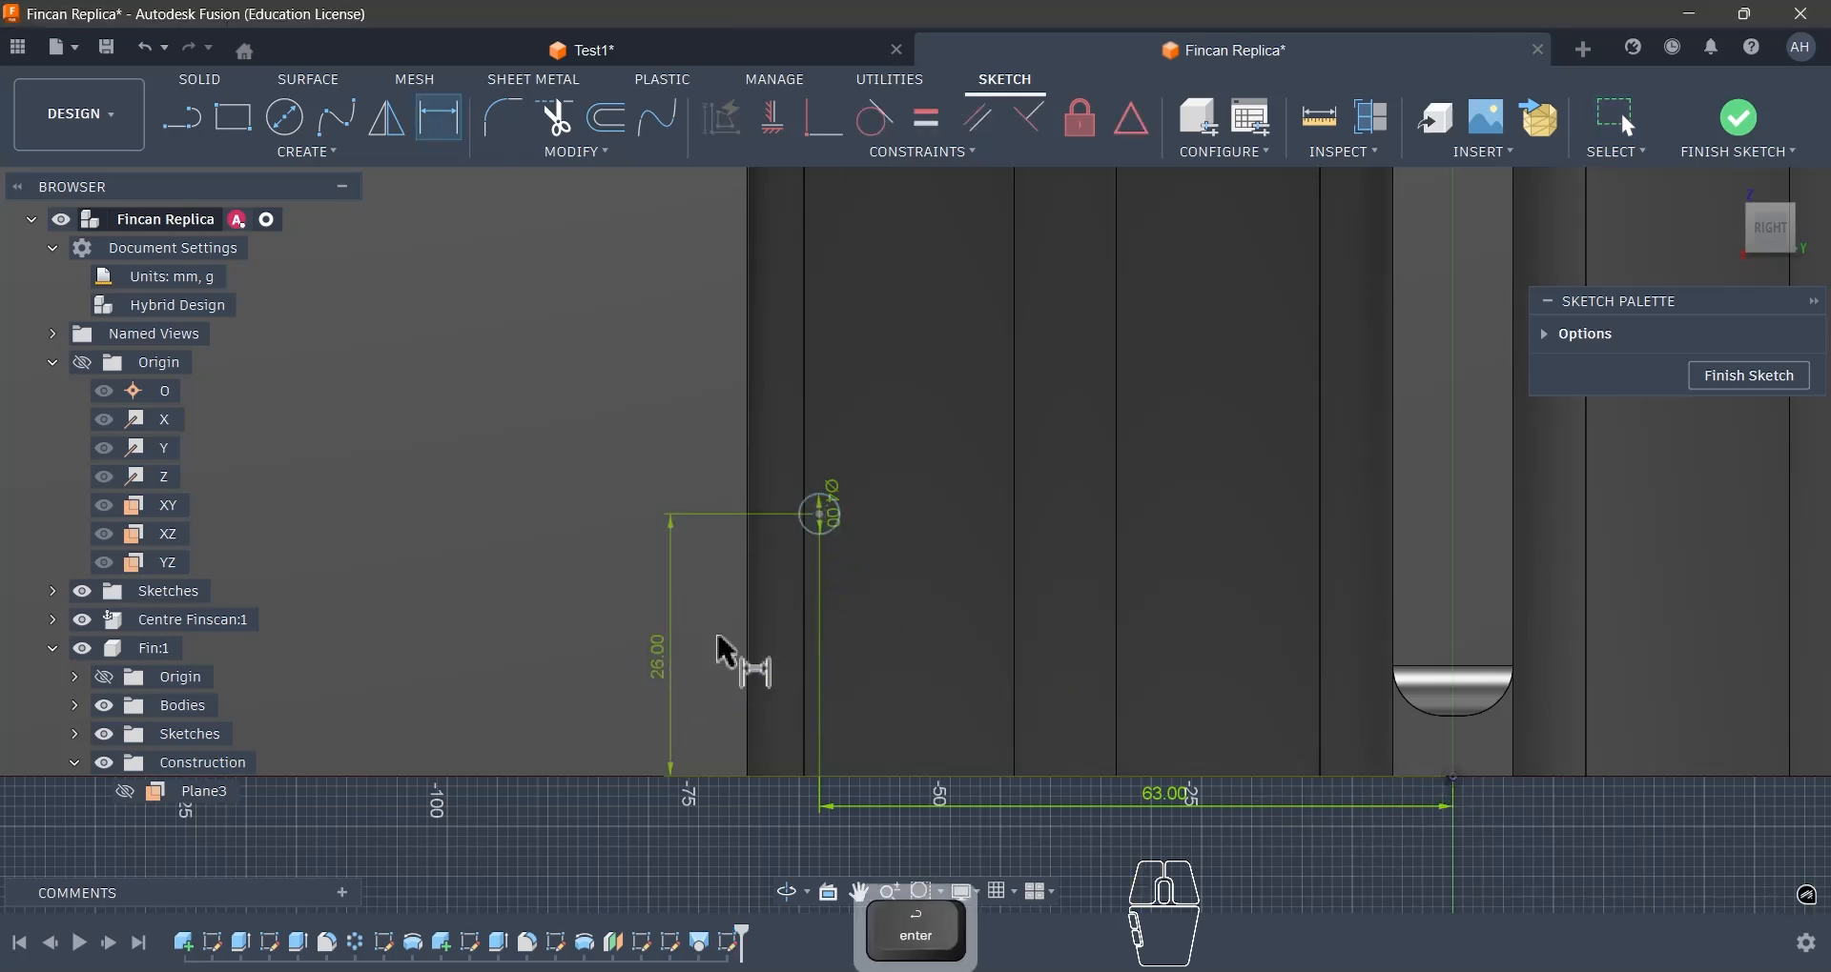
- Finish the sketch and cut the circle symmetrically, 71 mm to each side, through both the Centre Finscan and Fin bodies
{"action": "left_click", "coordinate": [1738, 118]}
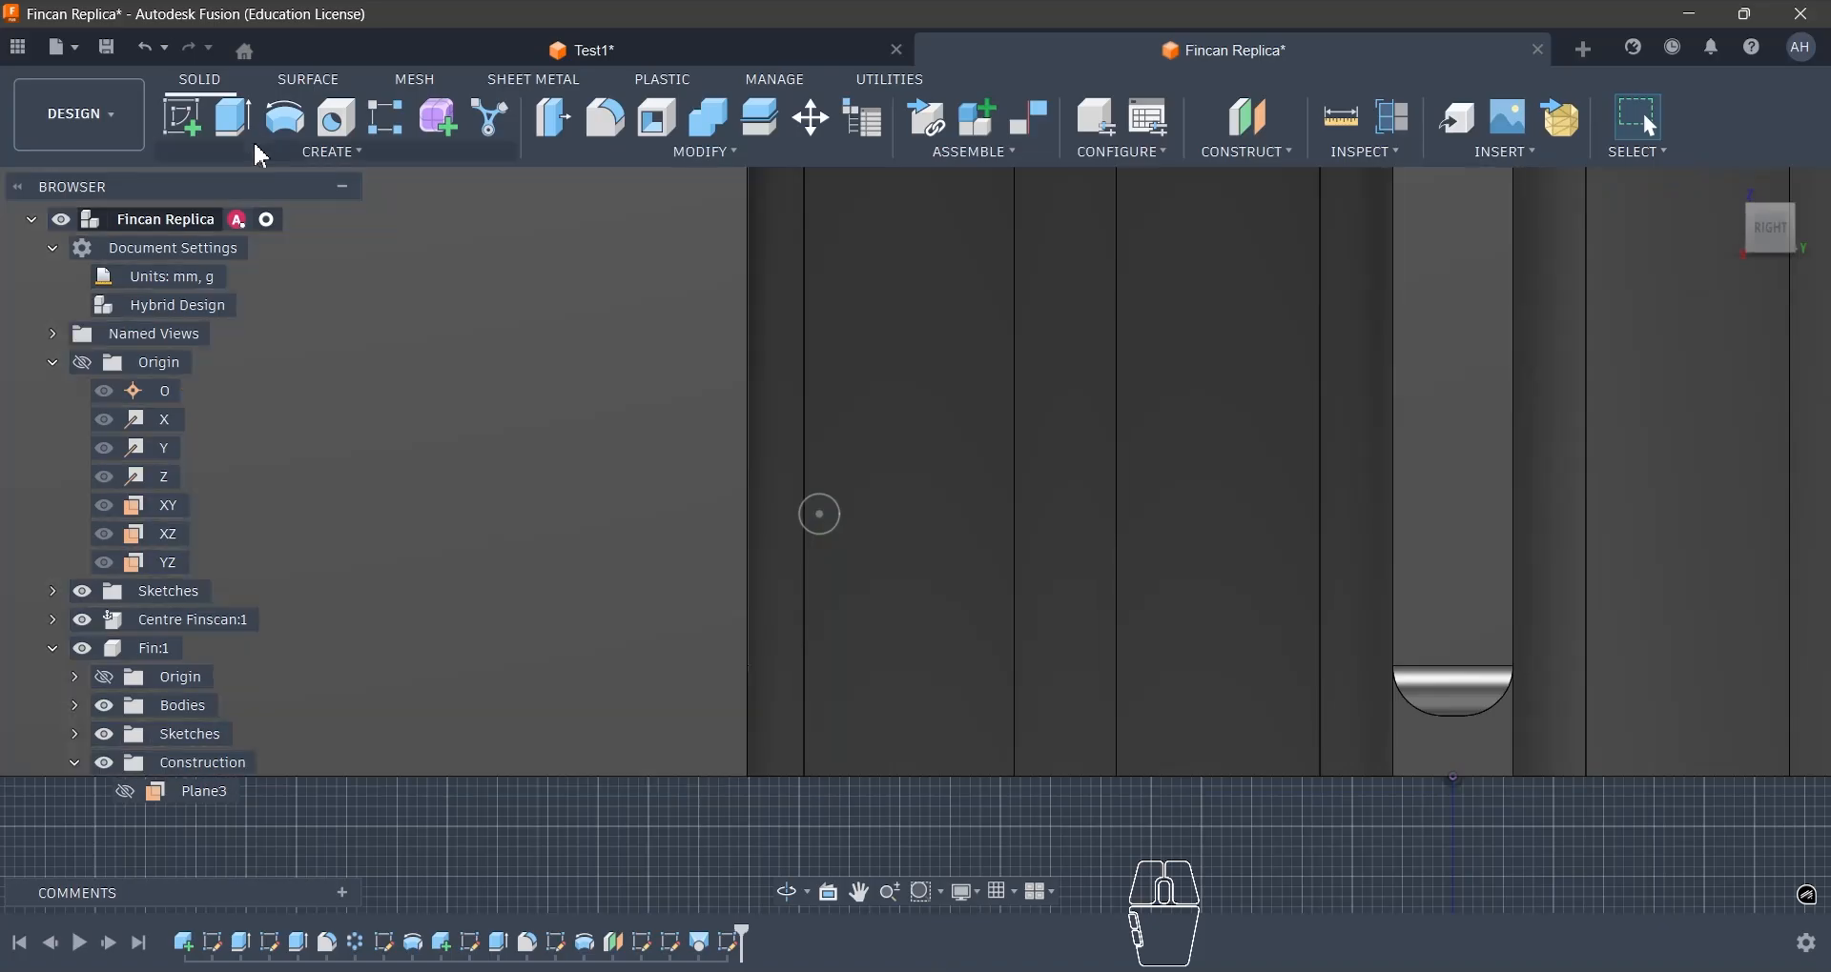
{"action": "left_click", "coordinate": [237, 125]}
{"action": "middle_click_drag", "start_coordinate": [865, 573], "coordinate": [703, 512], "text": "shift"}
{"action": "left_click_drag", "start_coordinate": [703, 512], "coordinate": [1399, 564]}
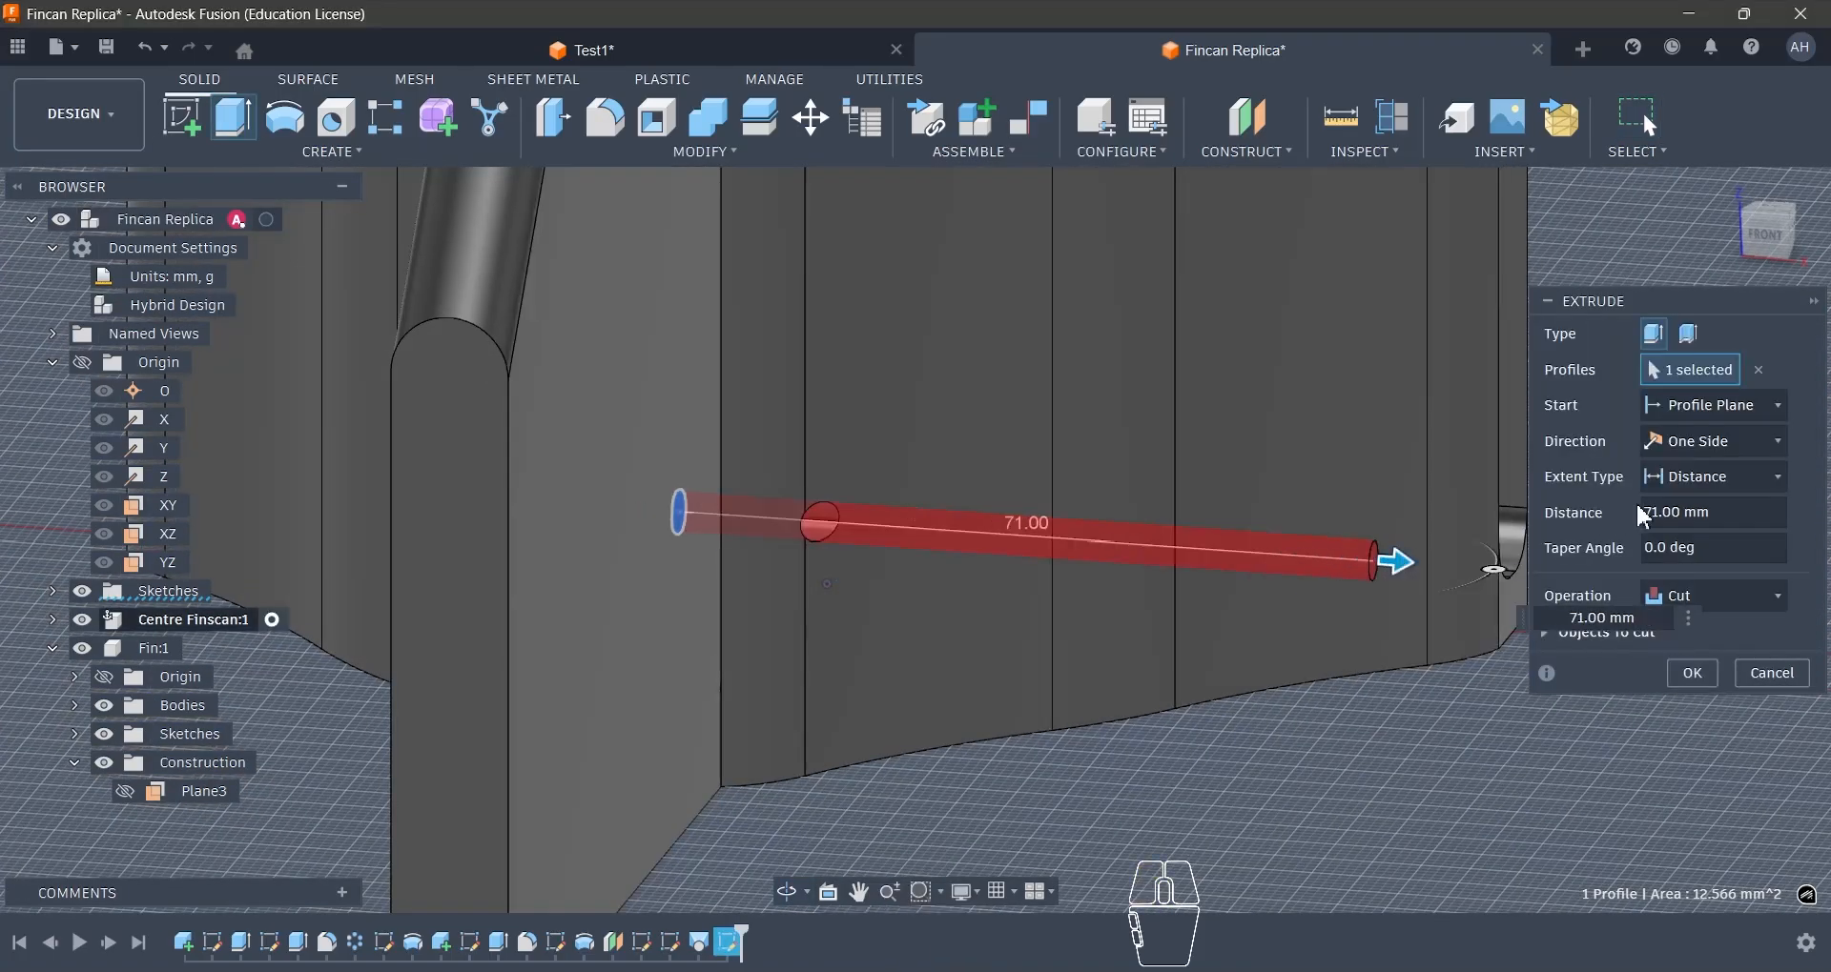
{"action": "left_click", "coordinate": [1724, 445]}
{"action": "left_click", "coordinate": [1687, 558]}
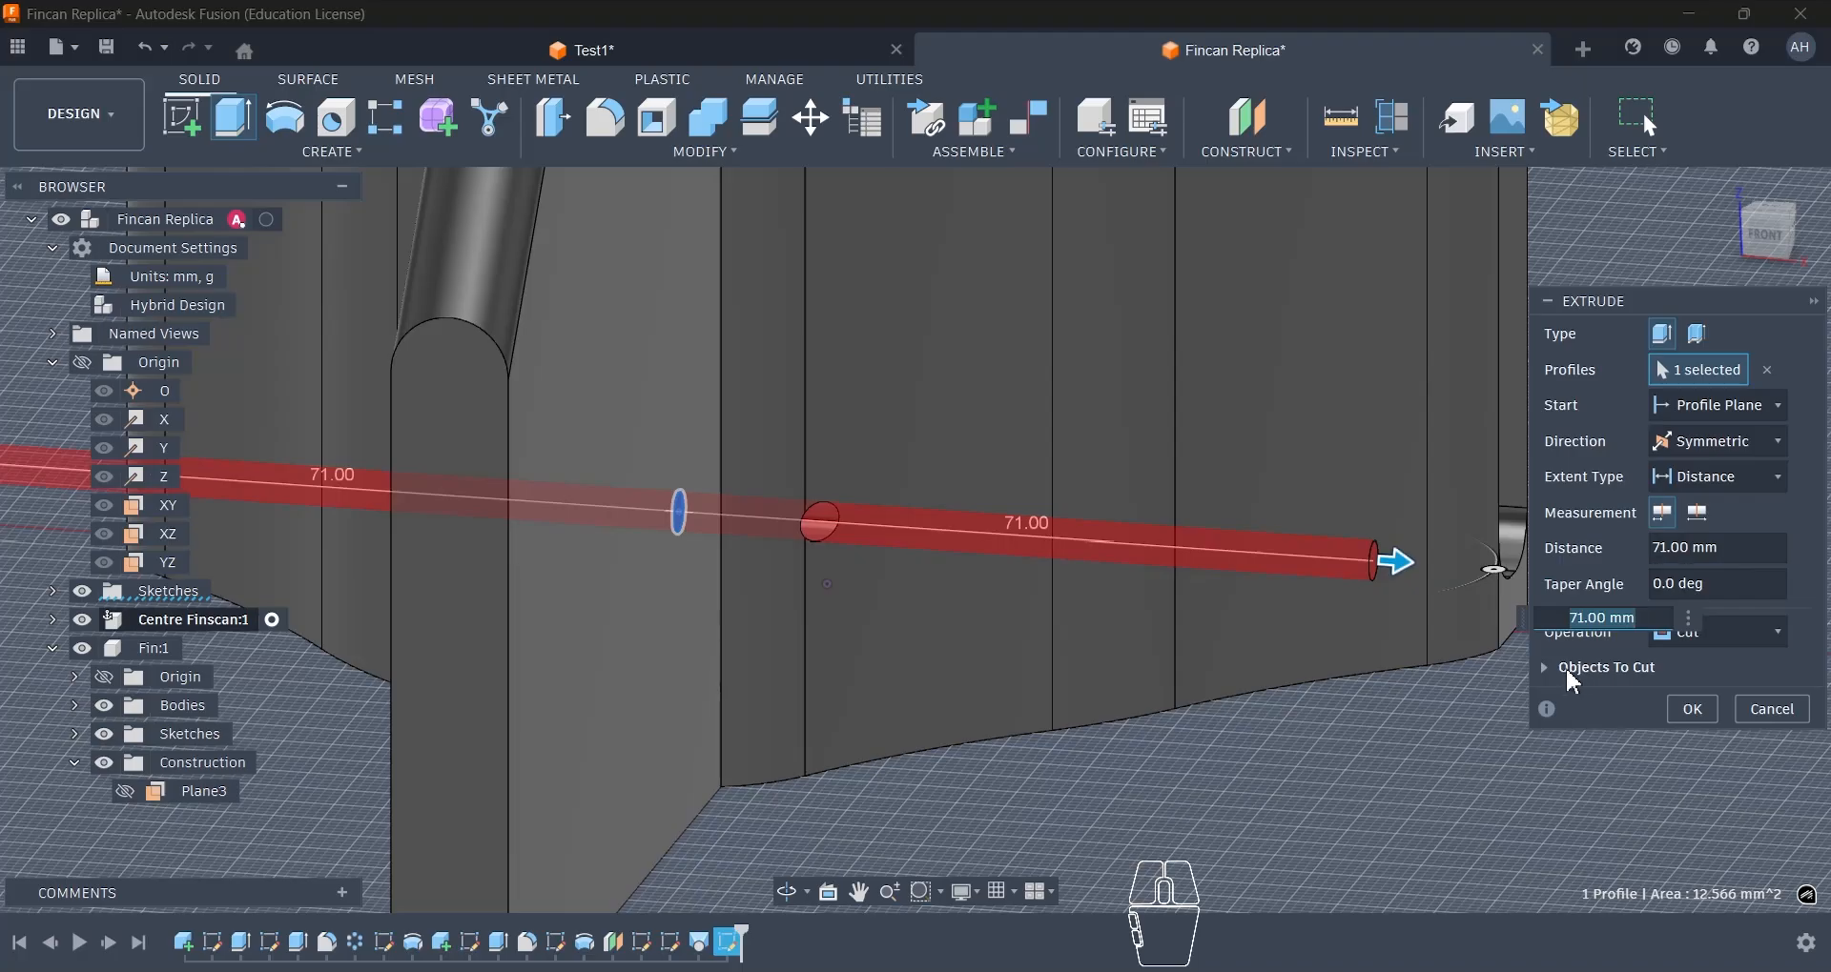
{"action": "left_click", "coordinate": [1548, 667]}
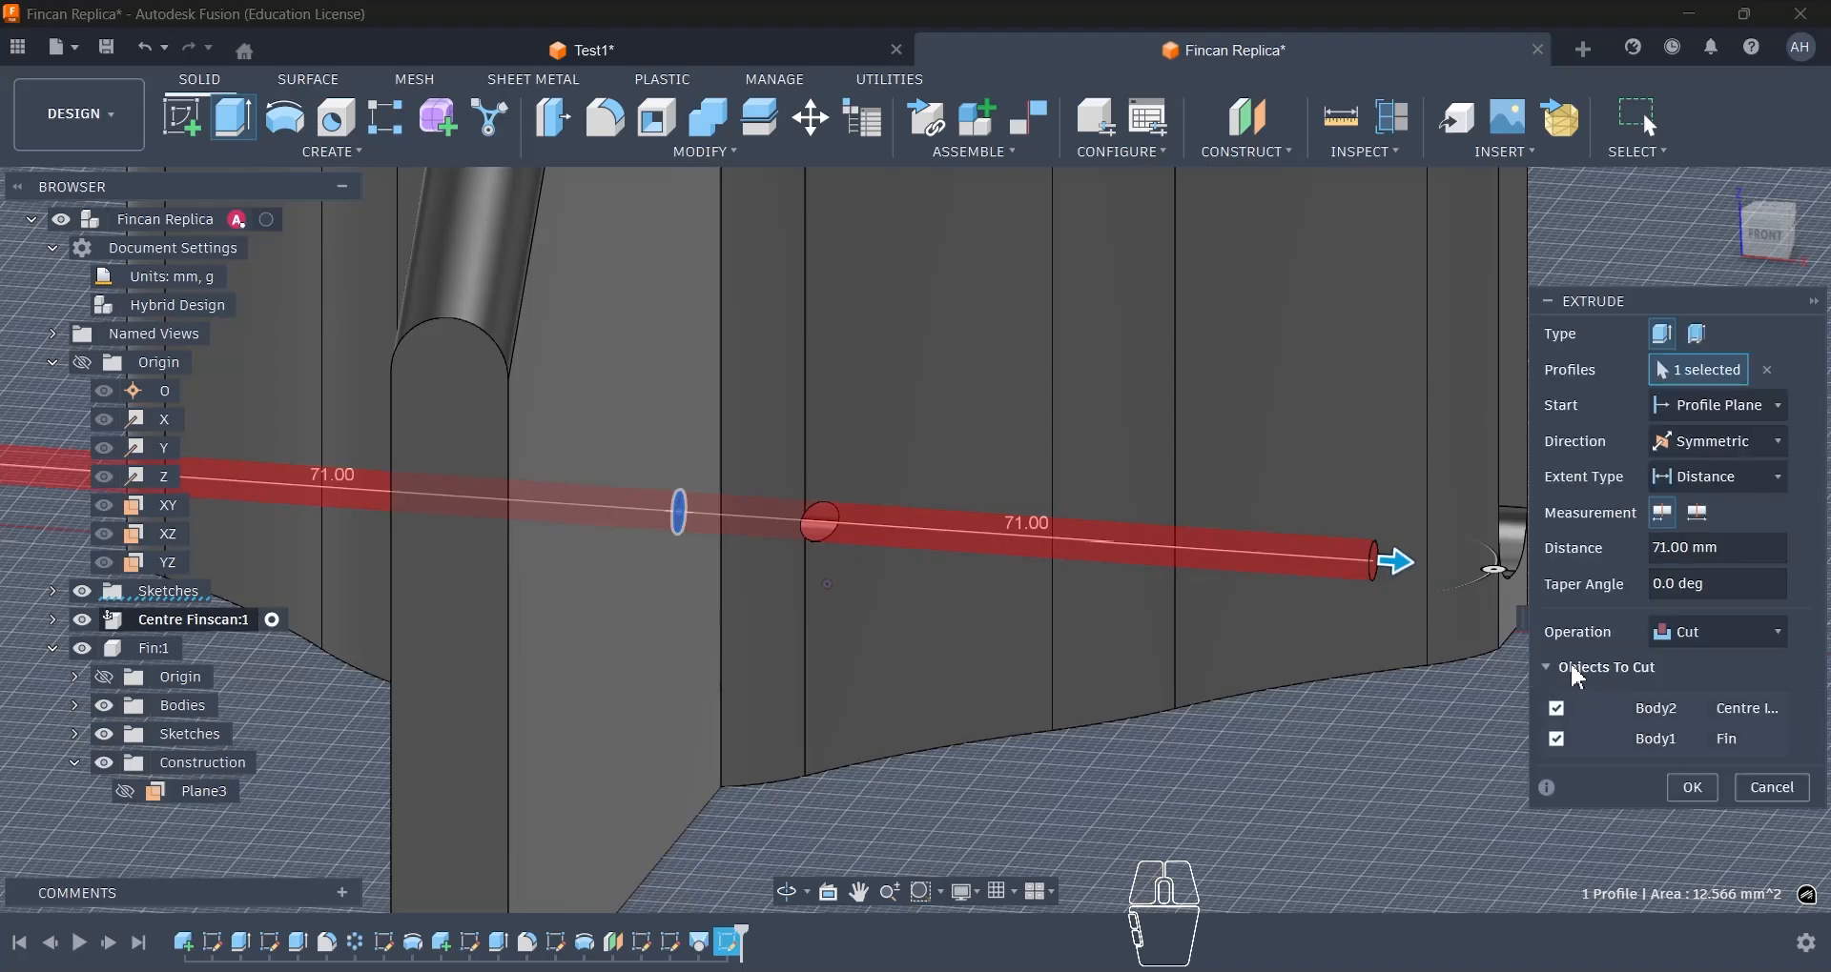
{"action": "left_click", "coordinate": [1693, 789]}
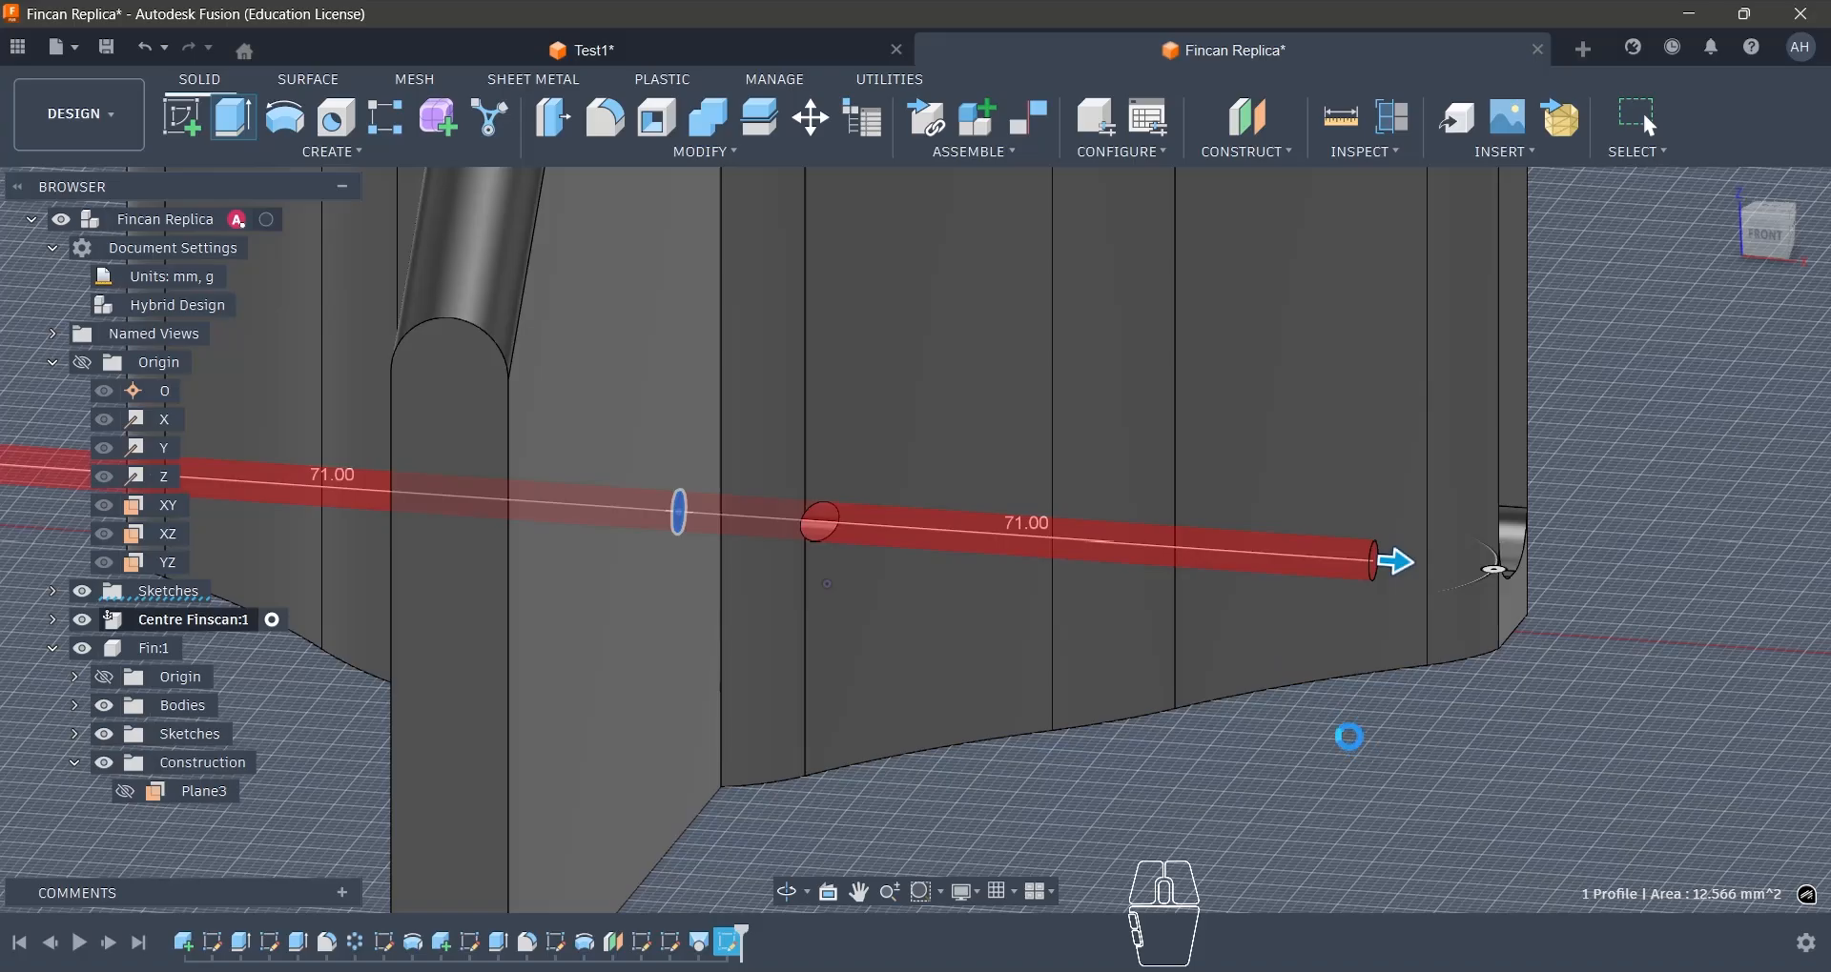
{"action": "left_click", "coordinate": [1294, 740]}
{"action": "left_click", "coordinate": [1133, 725]}
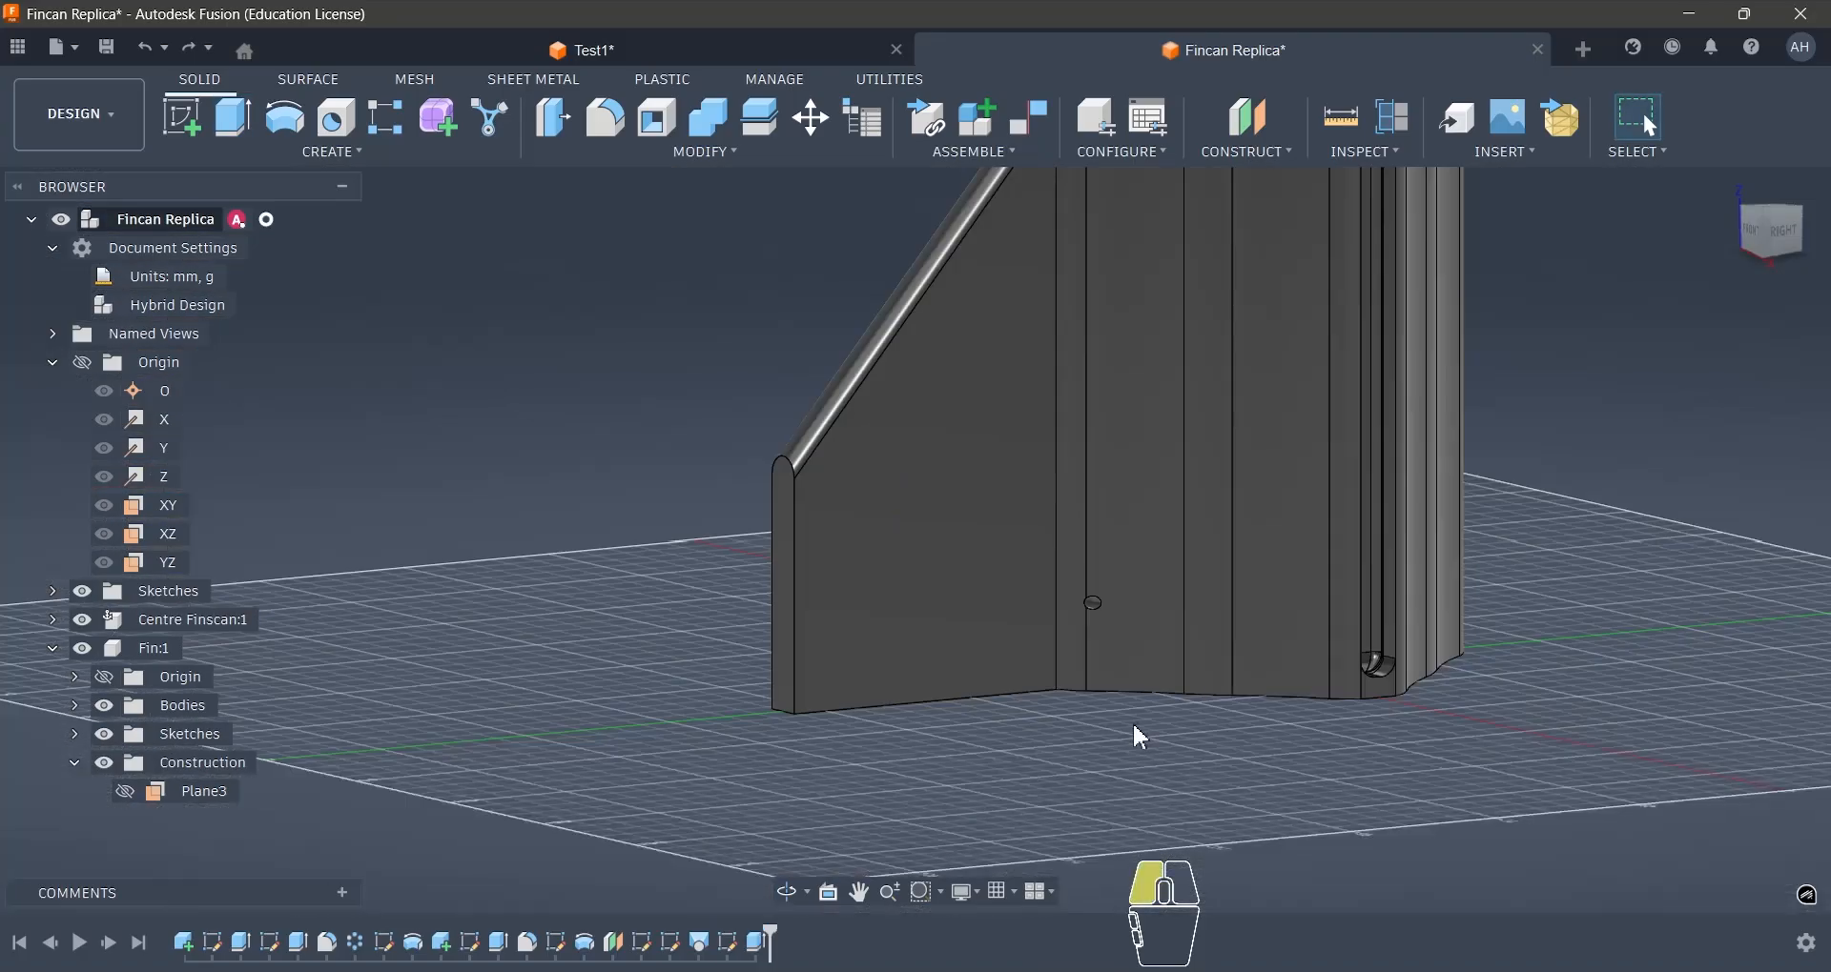
- Inspect the pocket face around the screw near the mount's base in Test1 and return to Fincan Replica
{"action": "left_click", "coordinate": [578, 53]}
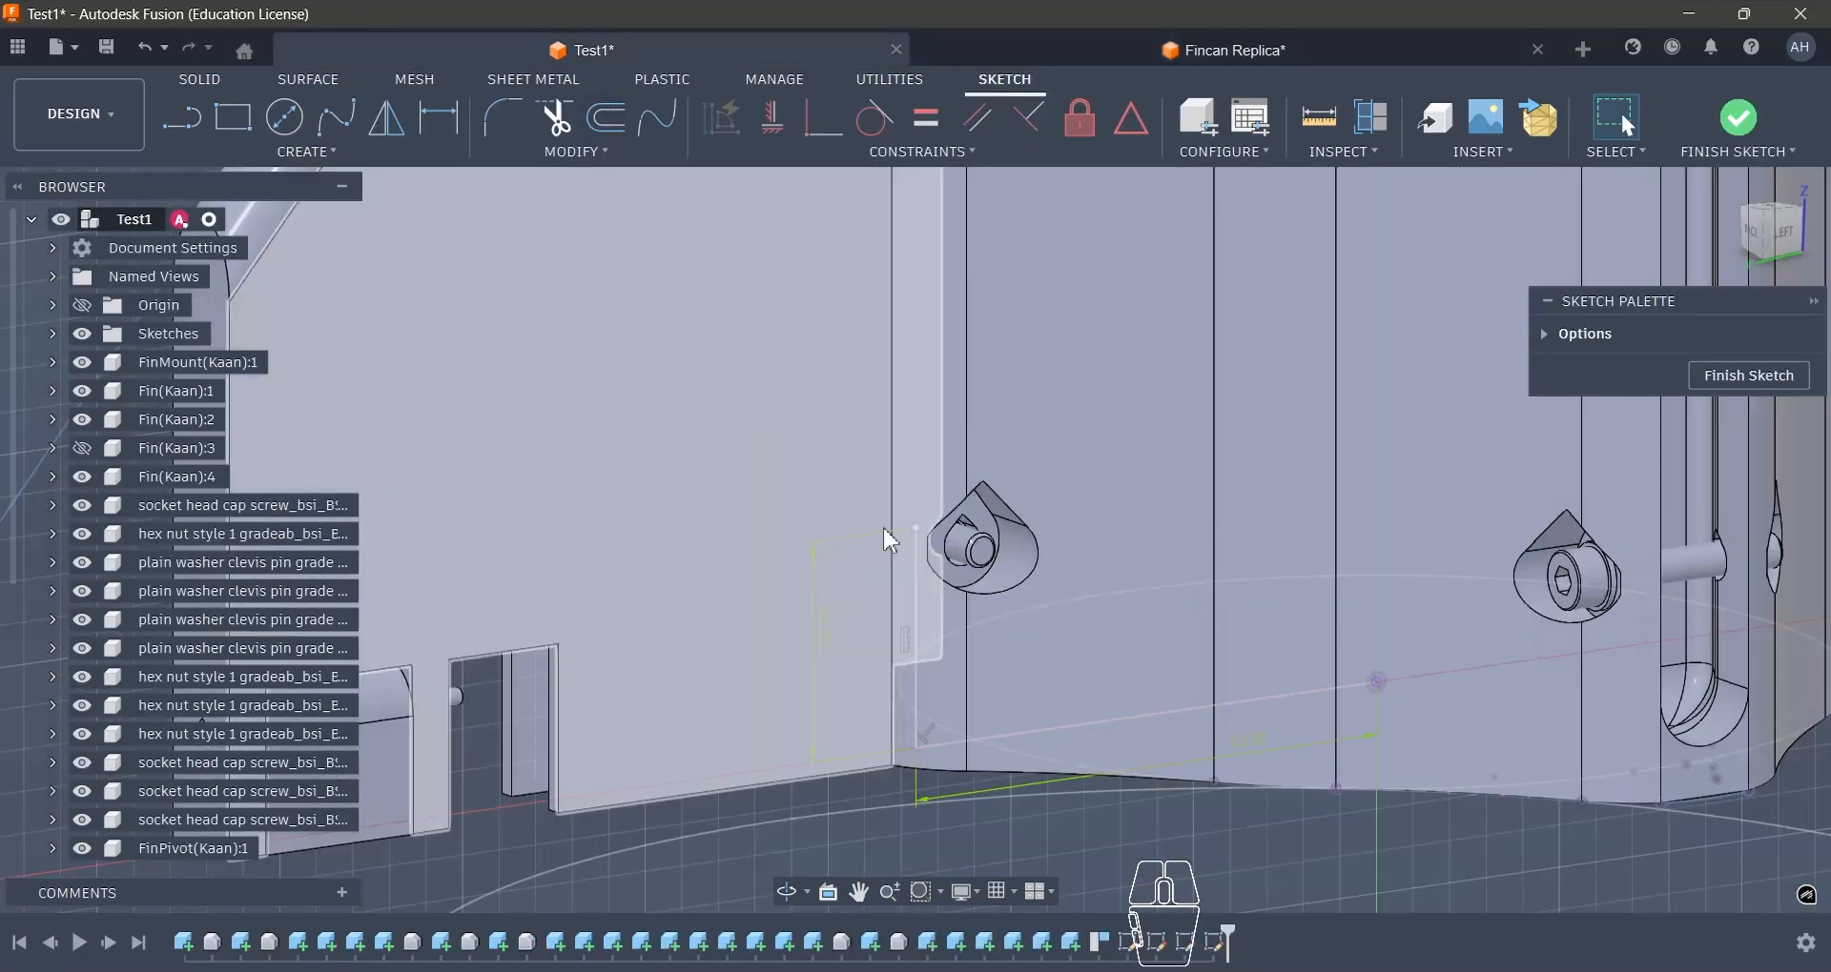
{"action": "mouse_move", "coordinate": [985, 551]}
{"action": "middle_mouse_down", "text": "shift"}
{"action": "mouse_move", "coordinate": [1071, 531]}
{"action": "mouse_move", "coordinate": [1054, 613]}
{"action": "mouse_move", "coordinate": [1001, 534]}
{"action": "mouse_move", "coordinate": [969, 541]}
{"action": "mouse_move", "coordinate": [1007, 538]}
{"action": "middle_mouse_up", "text": "shift"}
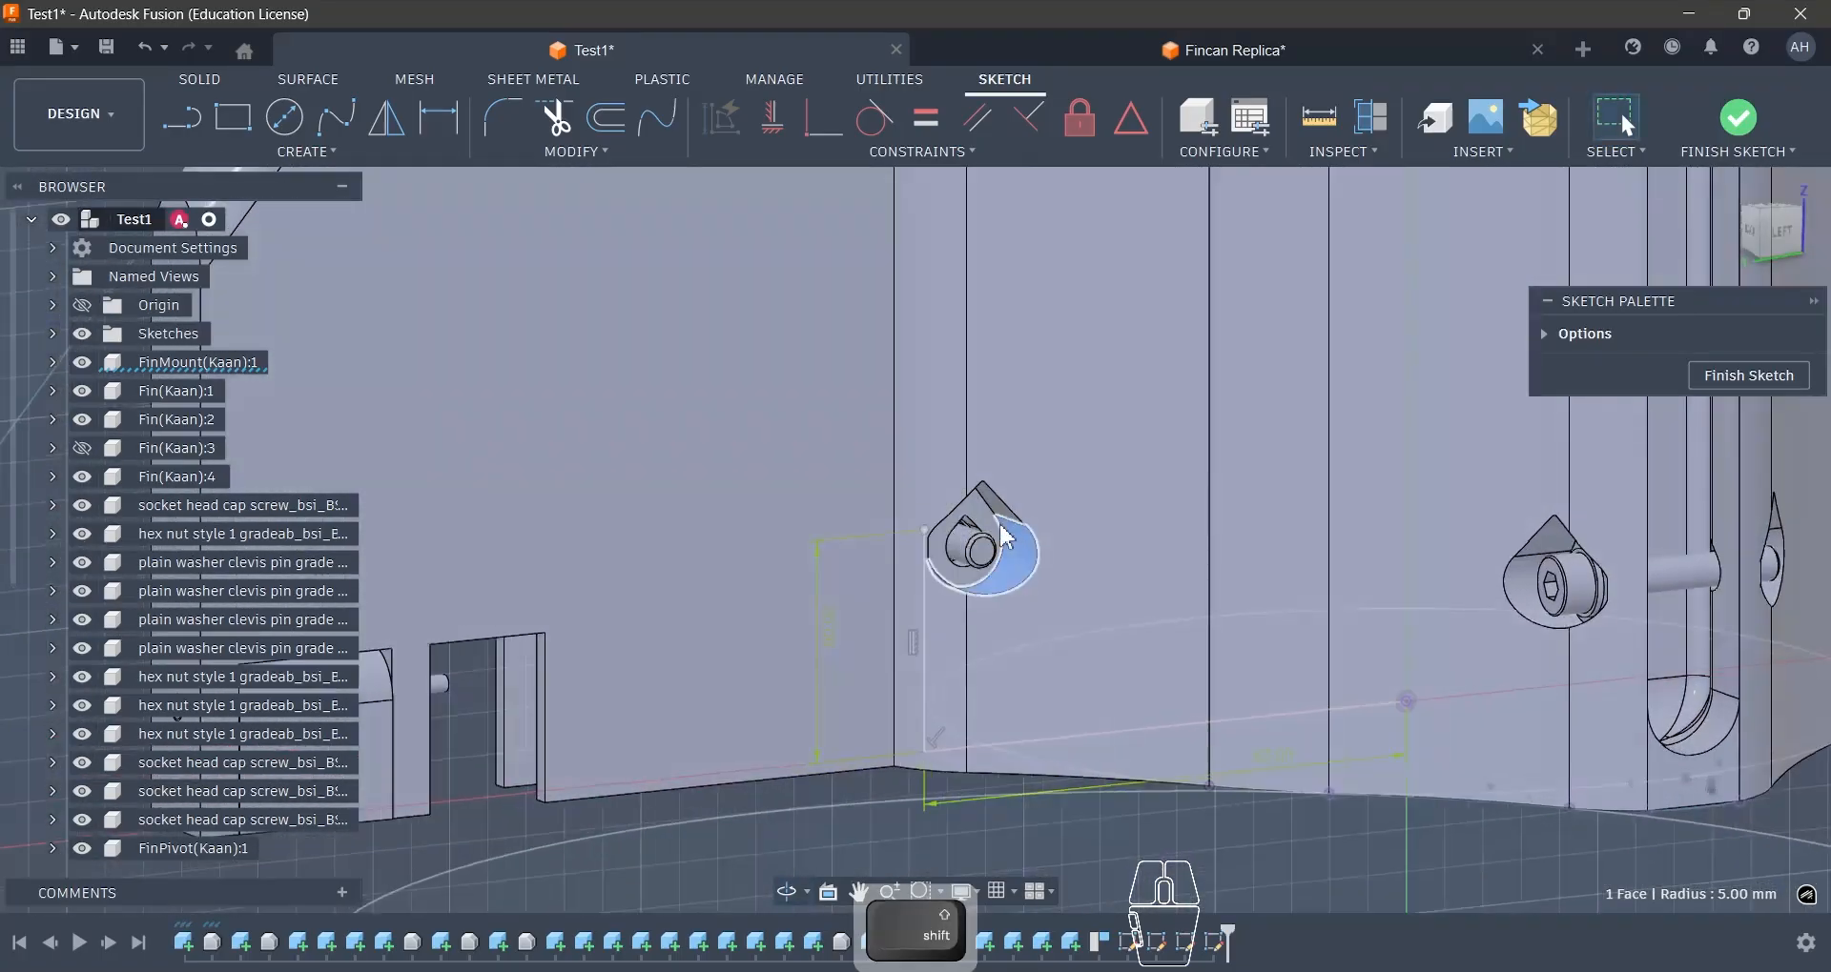
{"action": "left_click", "coordinate": [986, 530]}
{"action": "scroll", "coordinate": [982, 544], "scroll_direction": "down", "scroll_amount": 3}
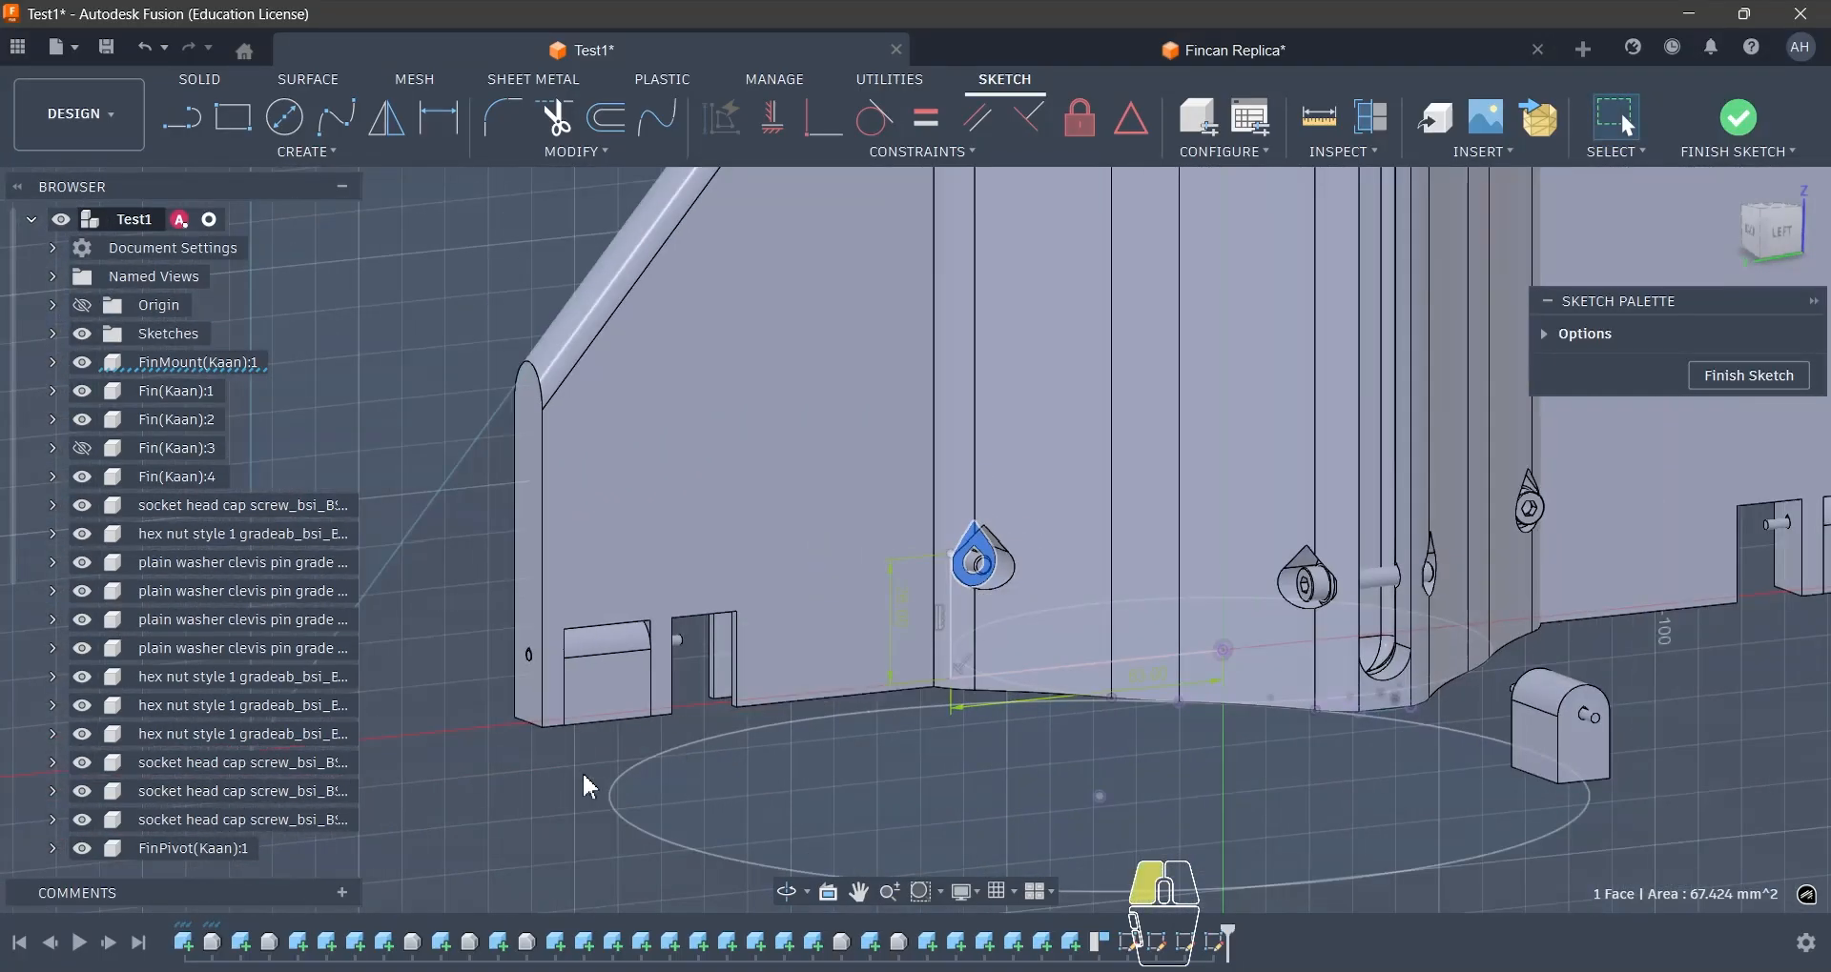
{"action": "left_click", "coordinate": [1225, 50]}
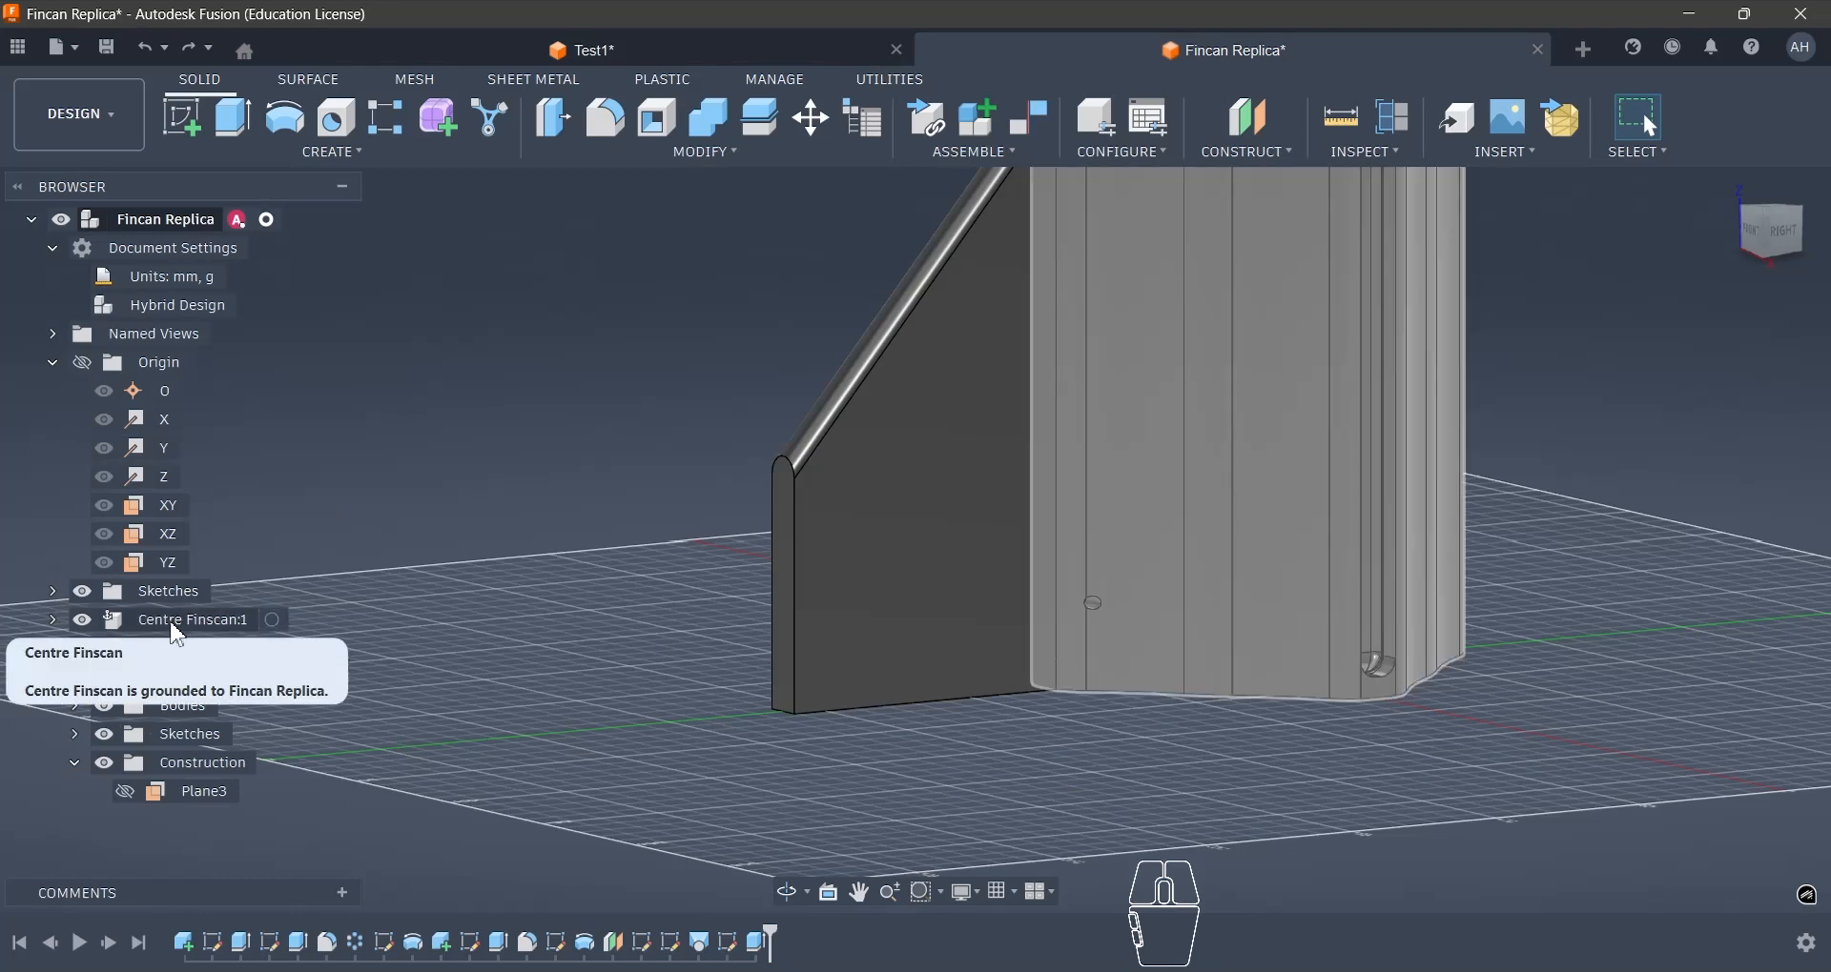
- Activate the Centre Finscan component and construct a plane offset 10 mm from the YZ plane
{"action": "left_click", "coordinate": [270, 622]}
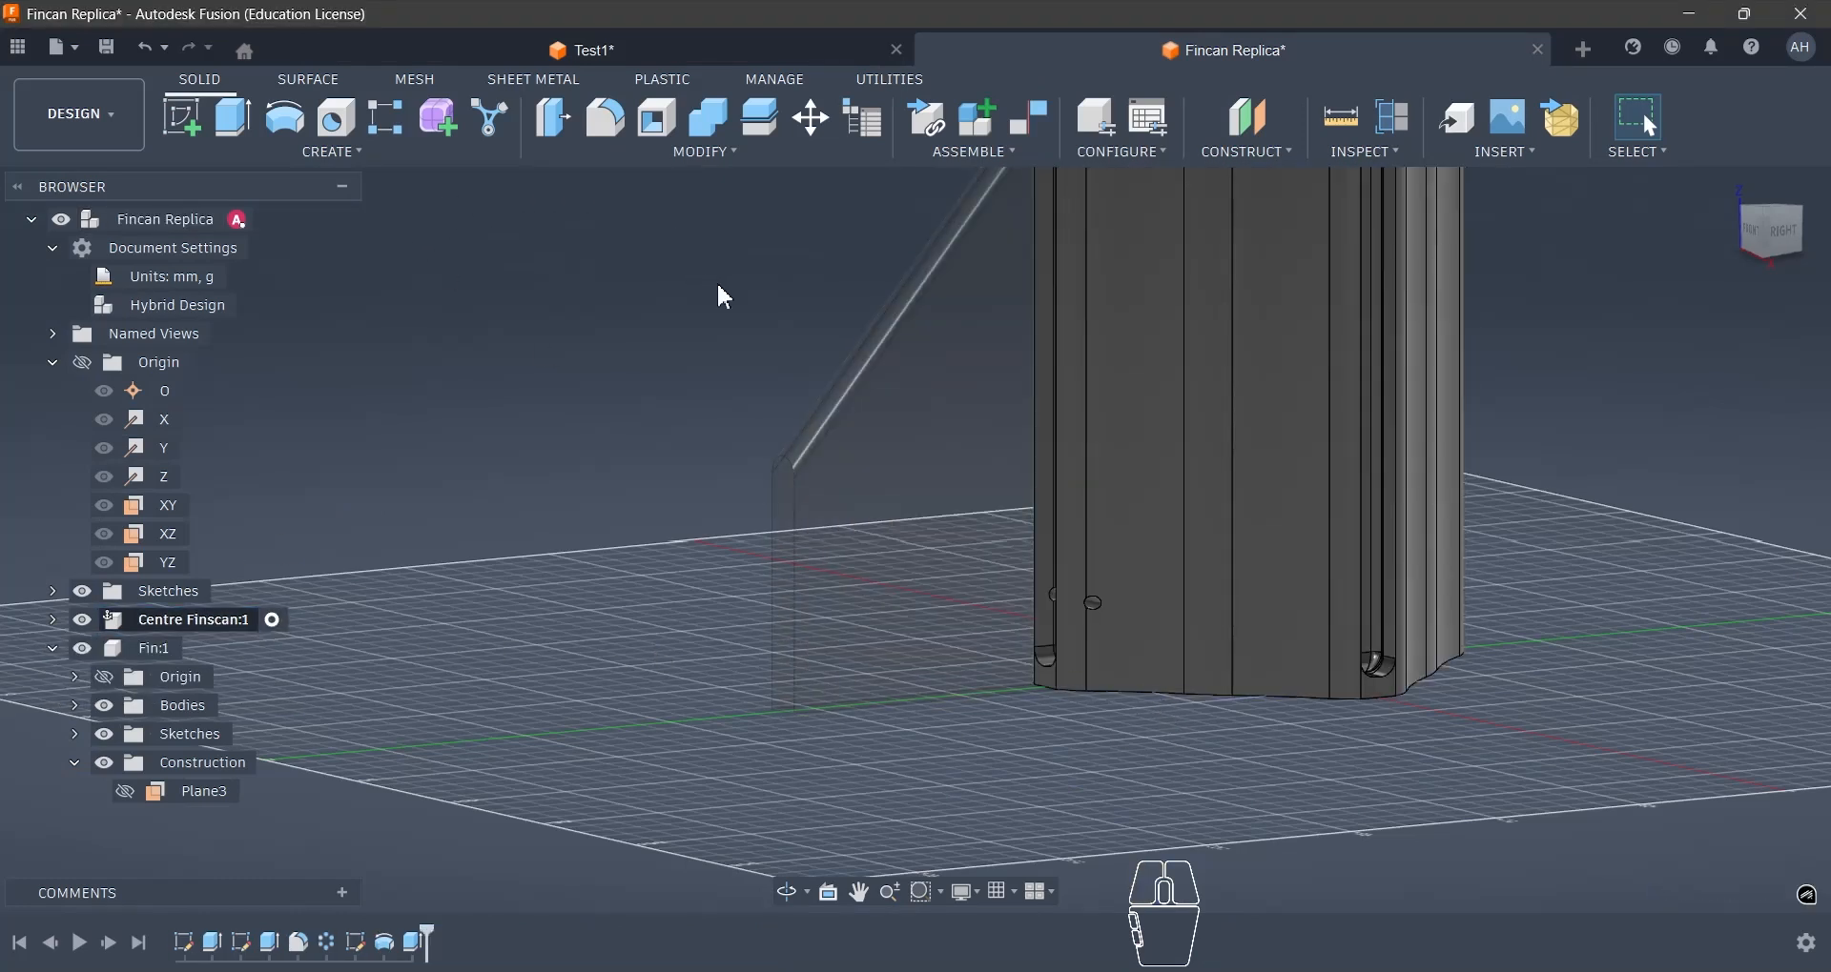
{"action": "left_click", "coordinate": [1274, 130]}
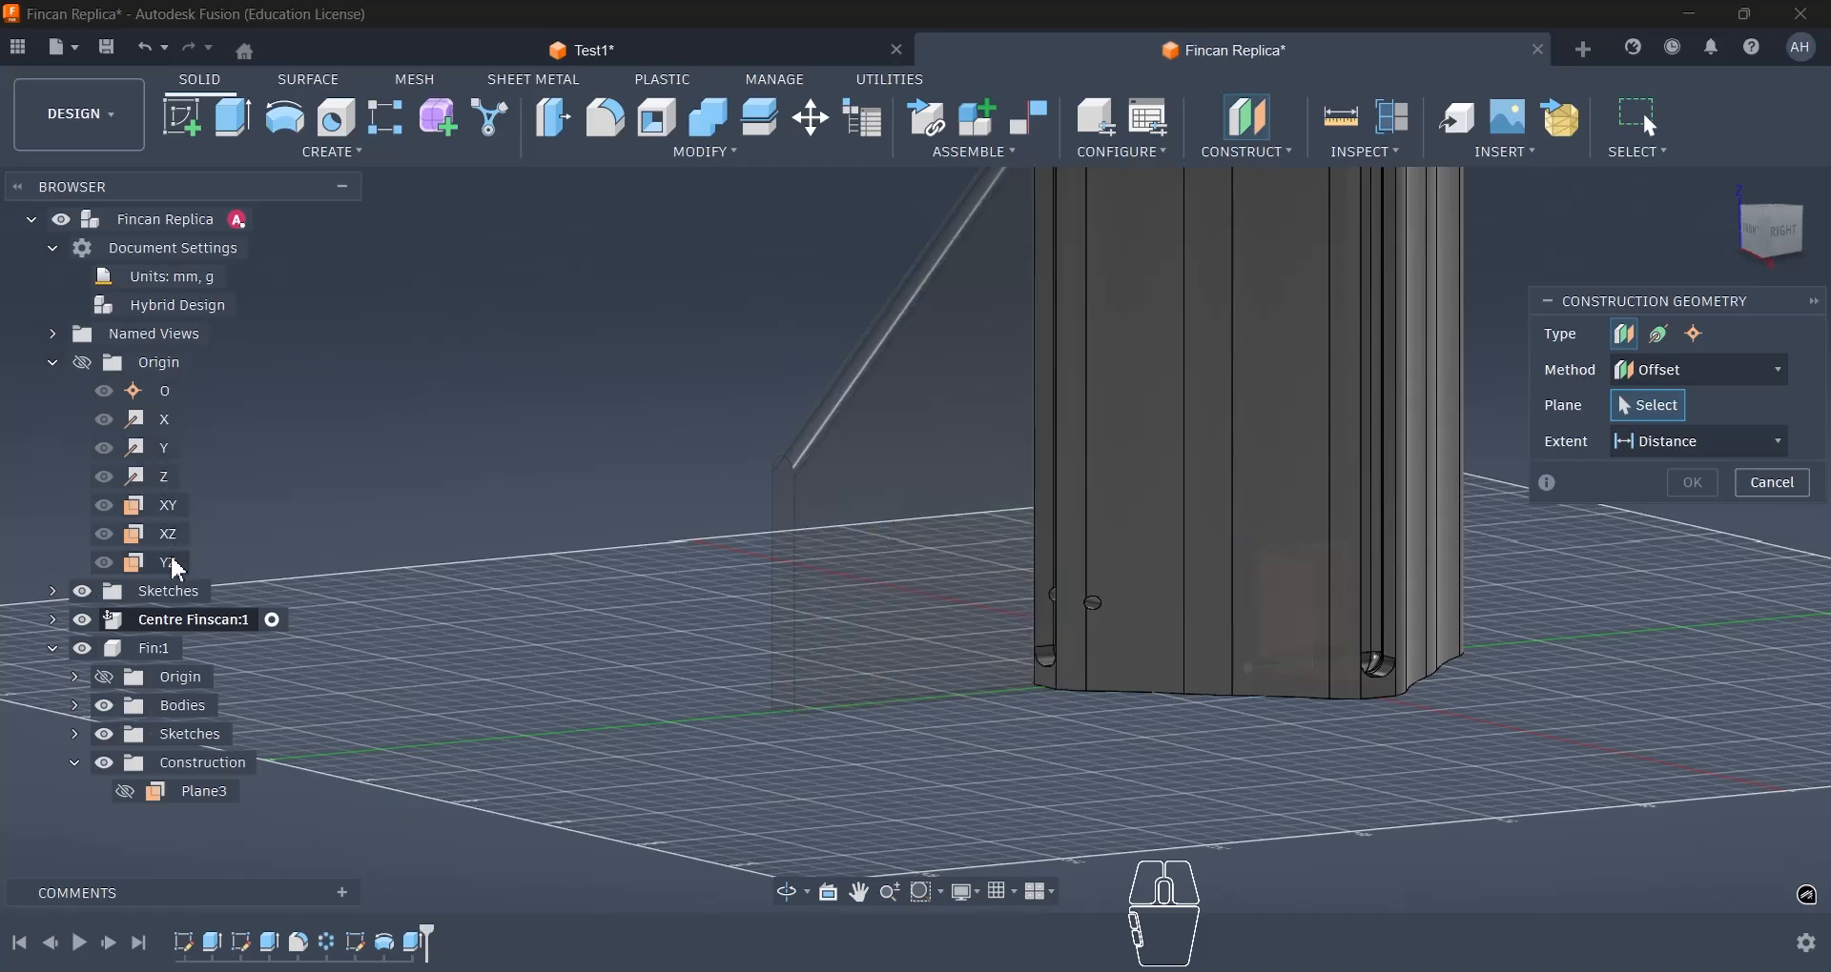
{"action": "left_click", "coordinate": [1331, 568]}
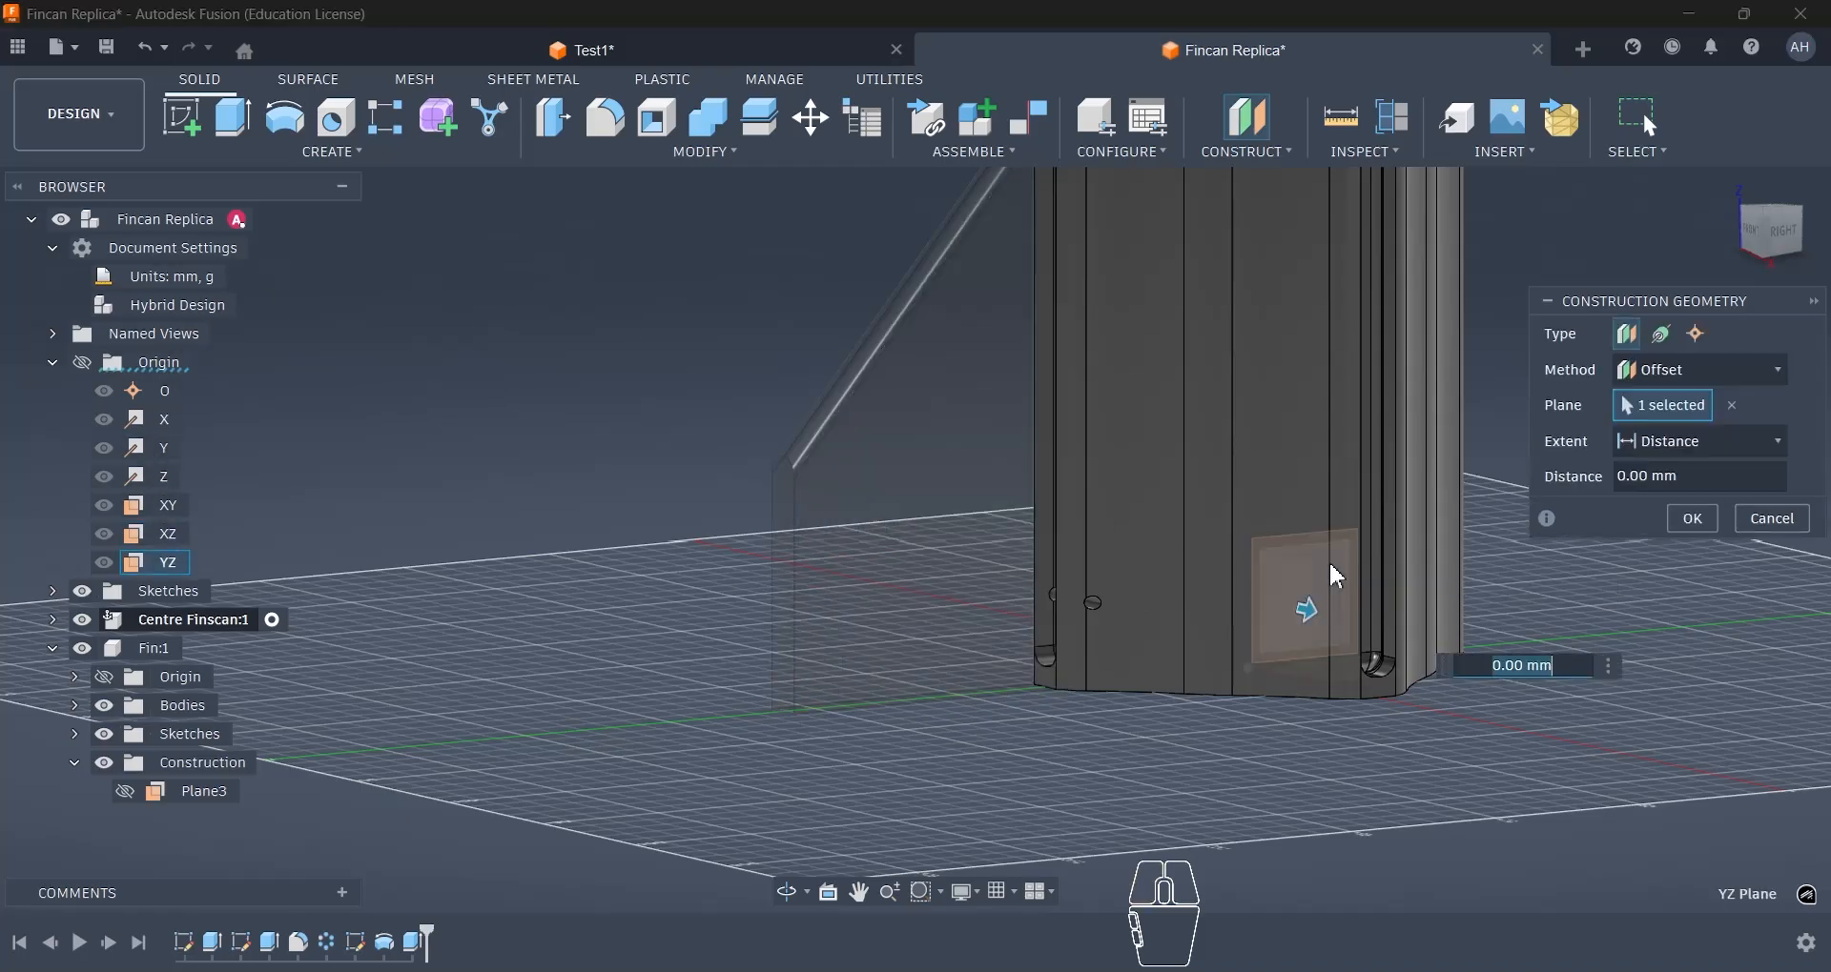
{"action": "type", "text": "10"}
{"action": "key", "text": "Return"}
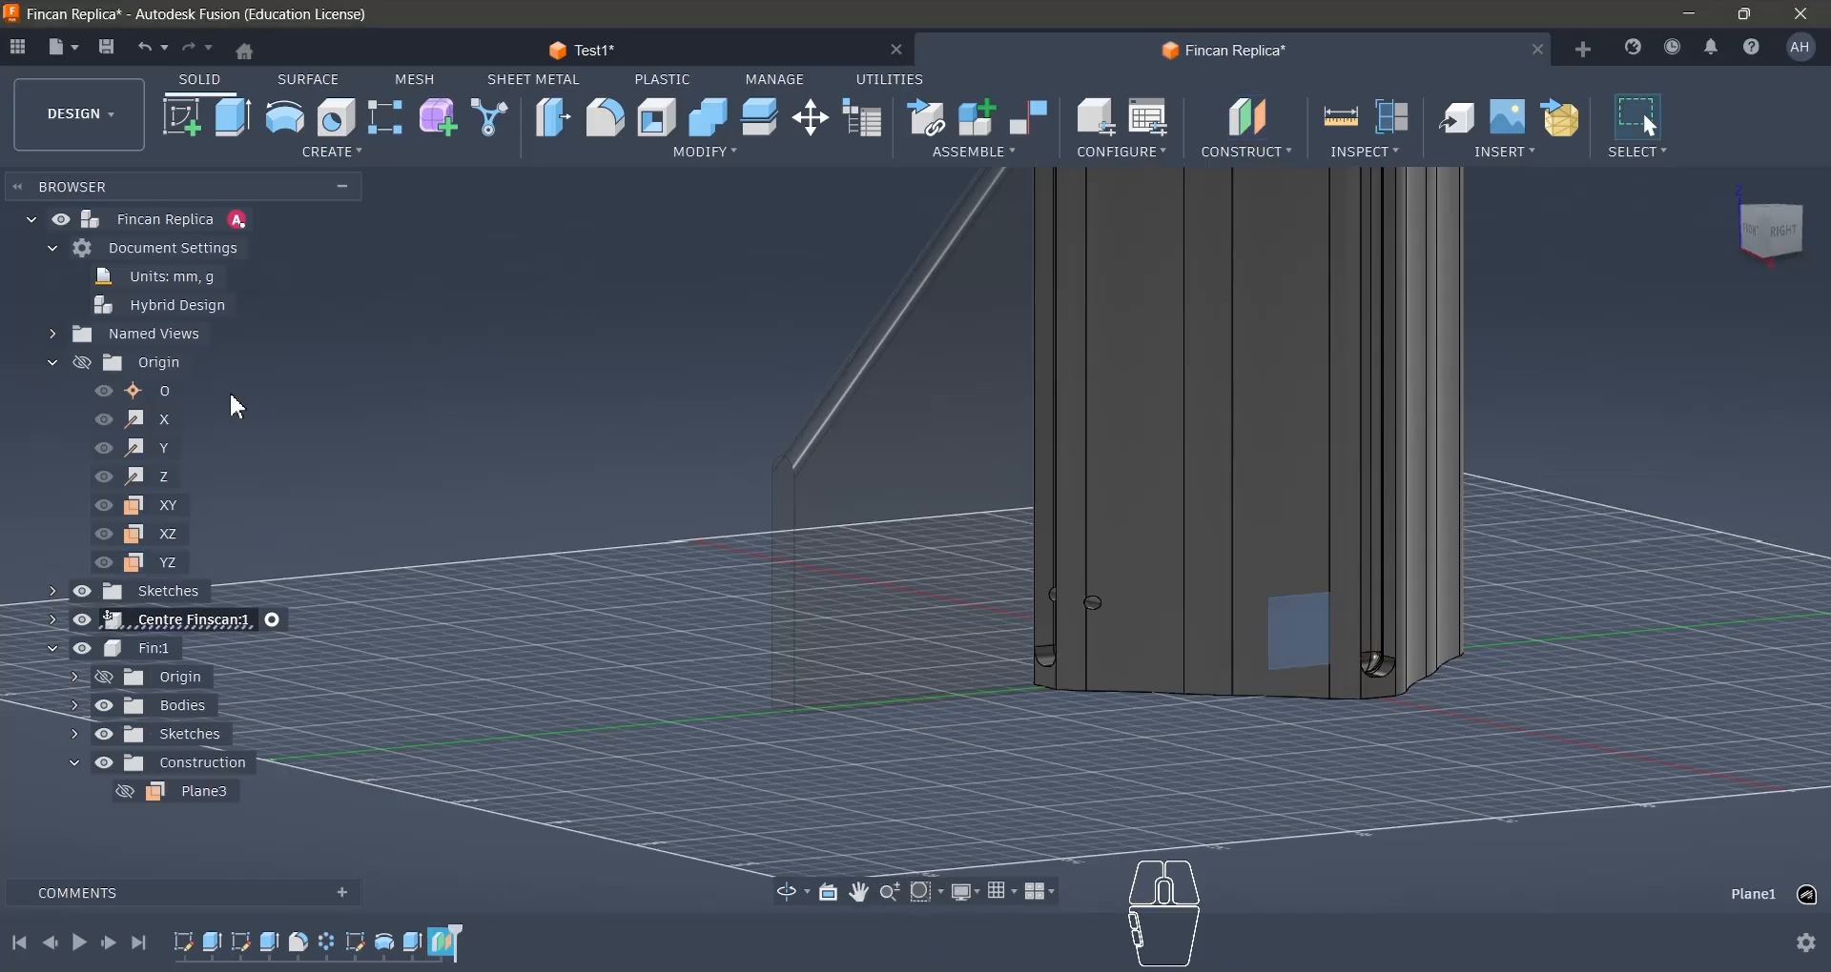
- Start a sketch on the 10 mm offset plane and check the teardrop screw pocket's shape in the Test1 reference
{"action": "left_click", "coordinate": [182, 119]}
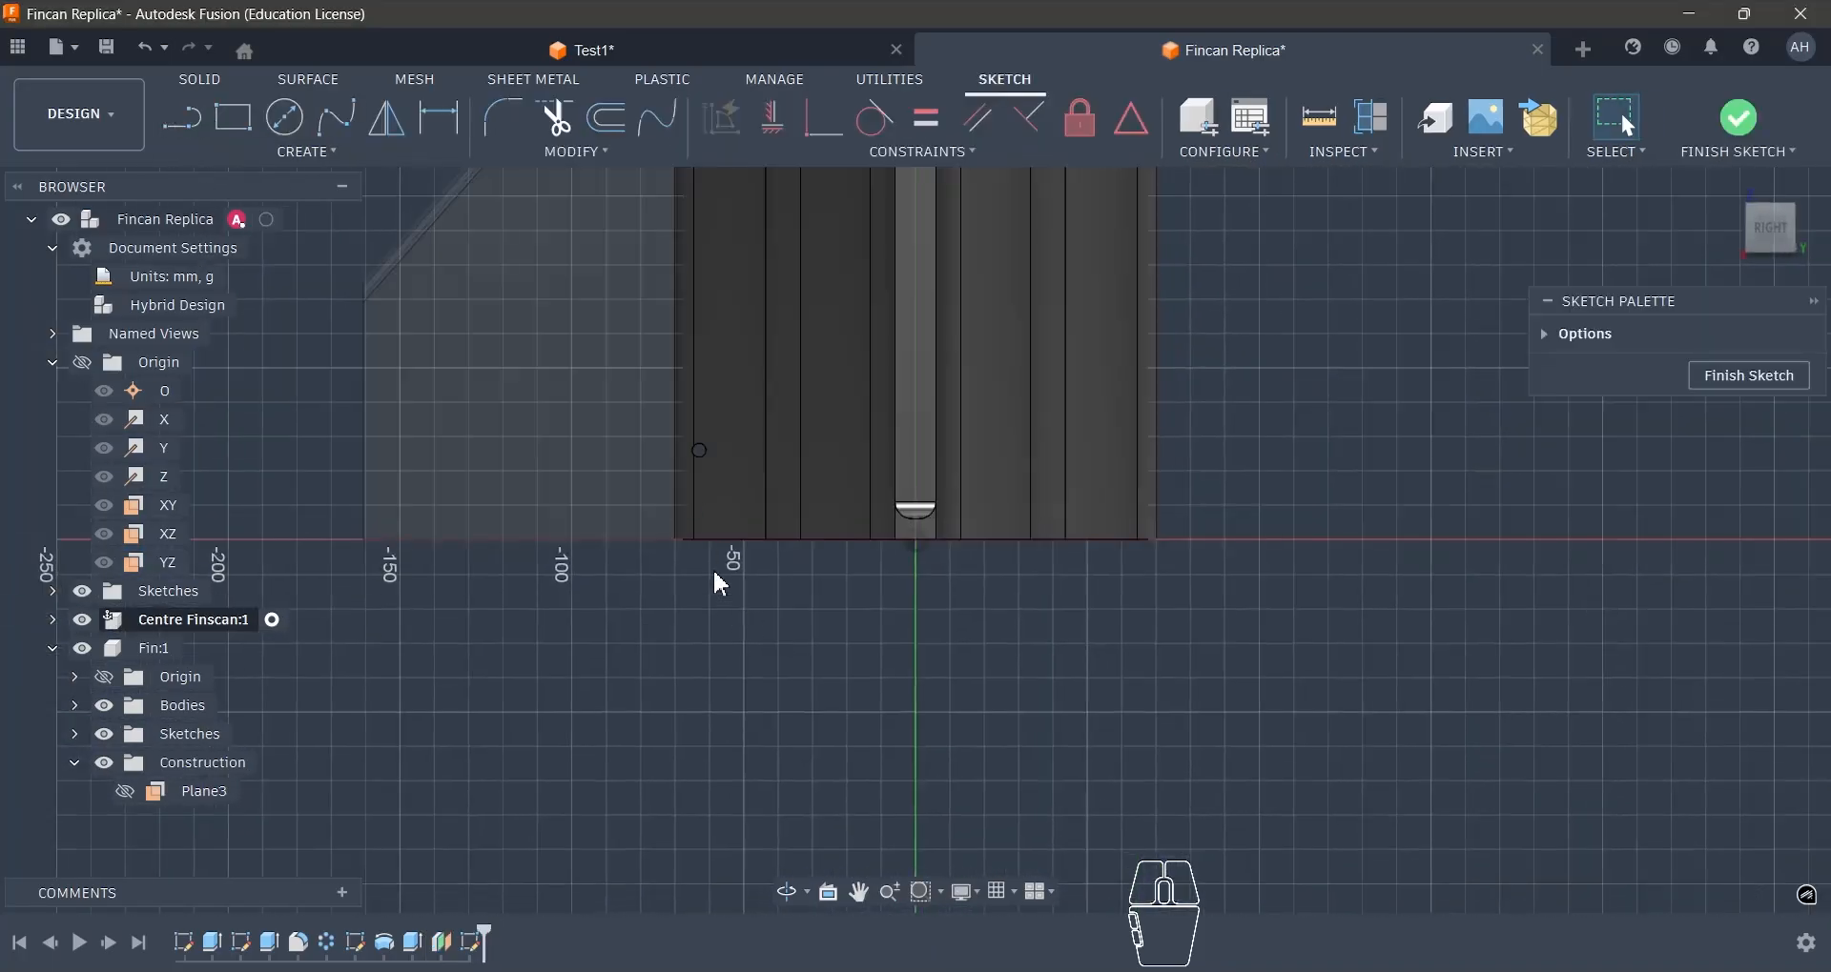
{"action": "scroll", "coordinate": [674, 429], "scroll_direction": "up", "scroll_amount": 5}
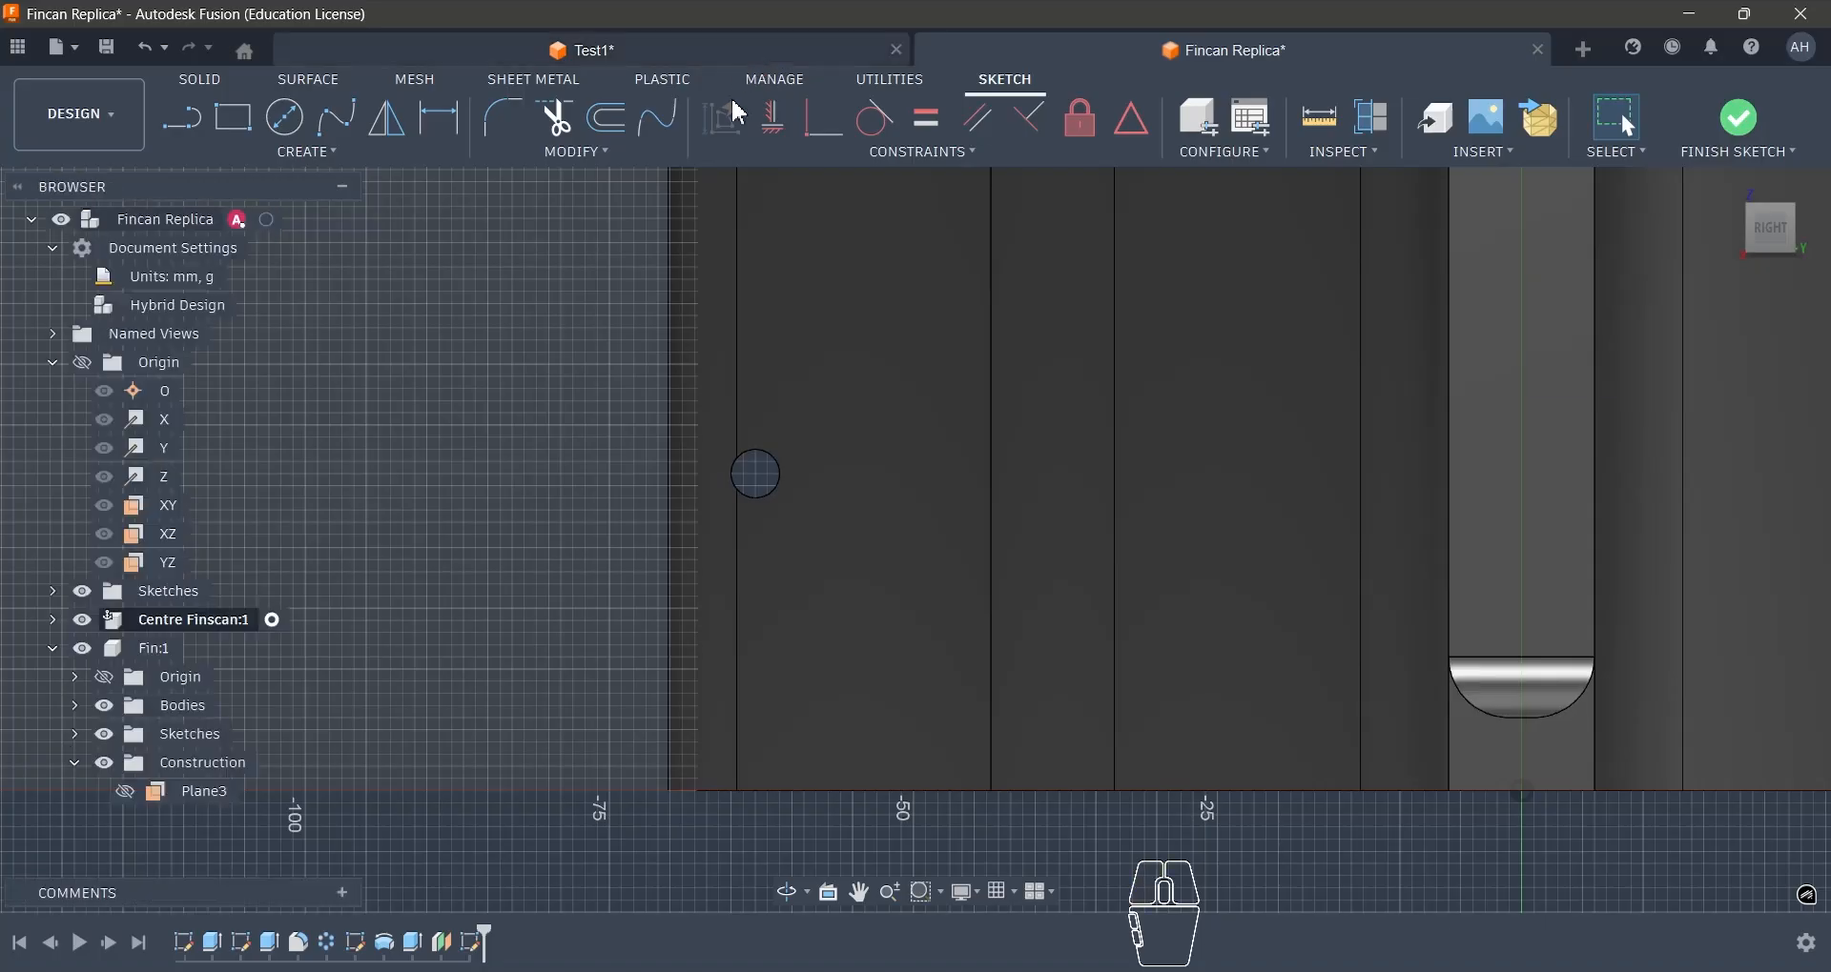
{"action": "left_click", "coordinate": [729, 55]}
{"action": "scroll", "coordinate": [997, 555], "scroll_direction": "up", "scroll_amount": 5}
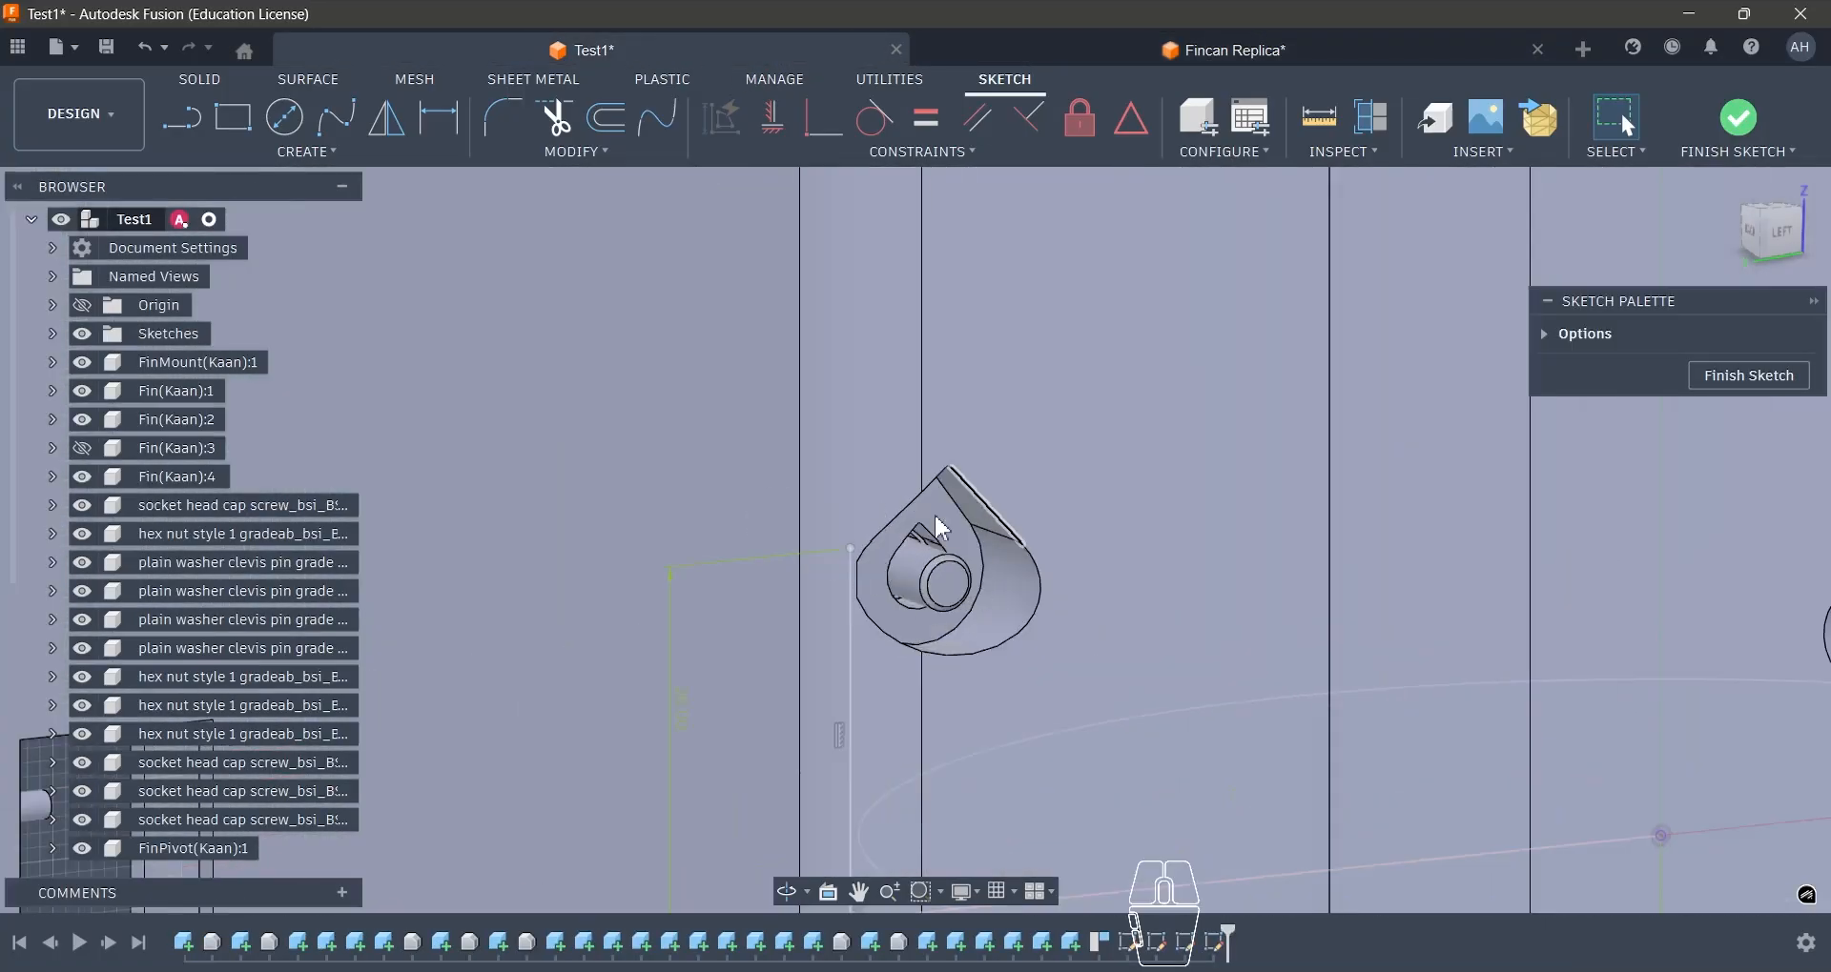
{"action": "left_click", "coordinate": [1055, 55]}
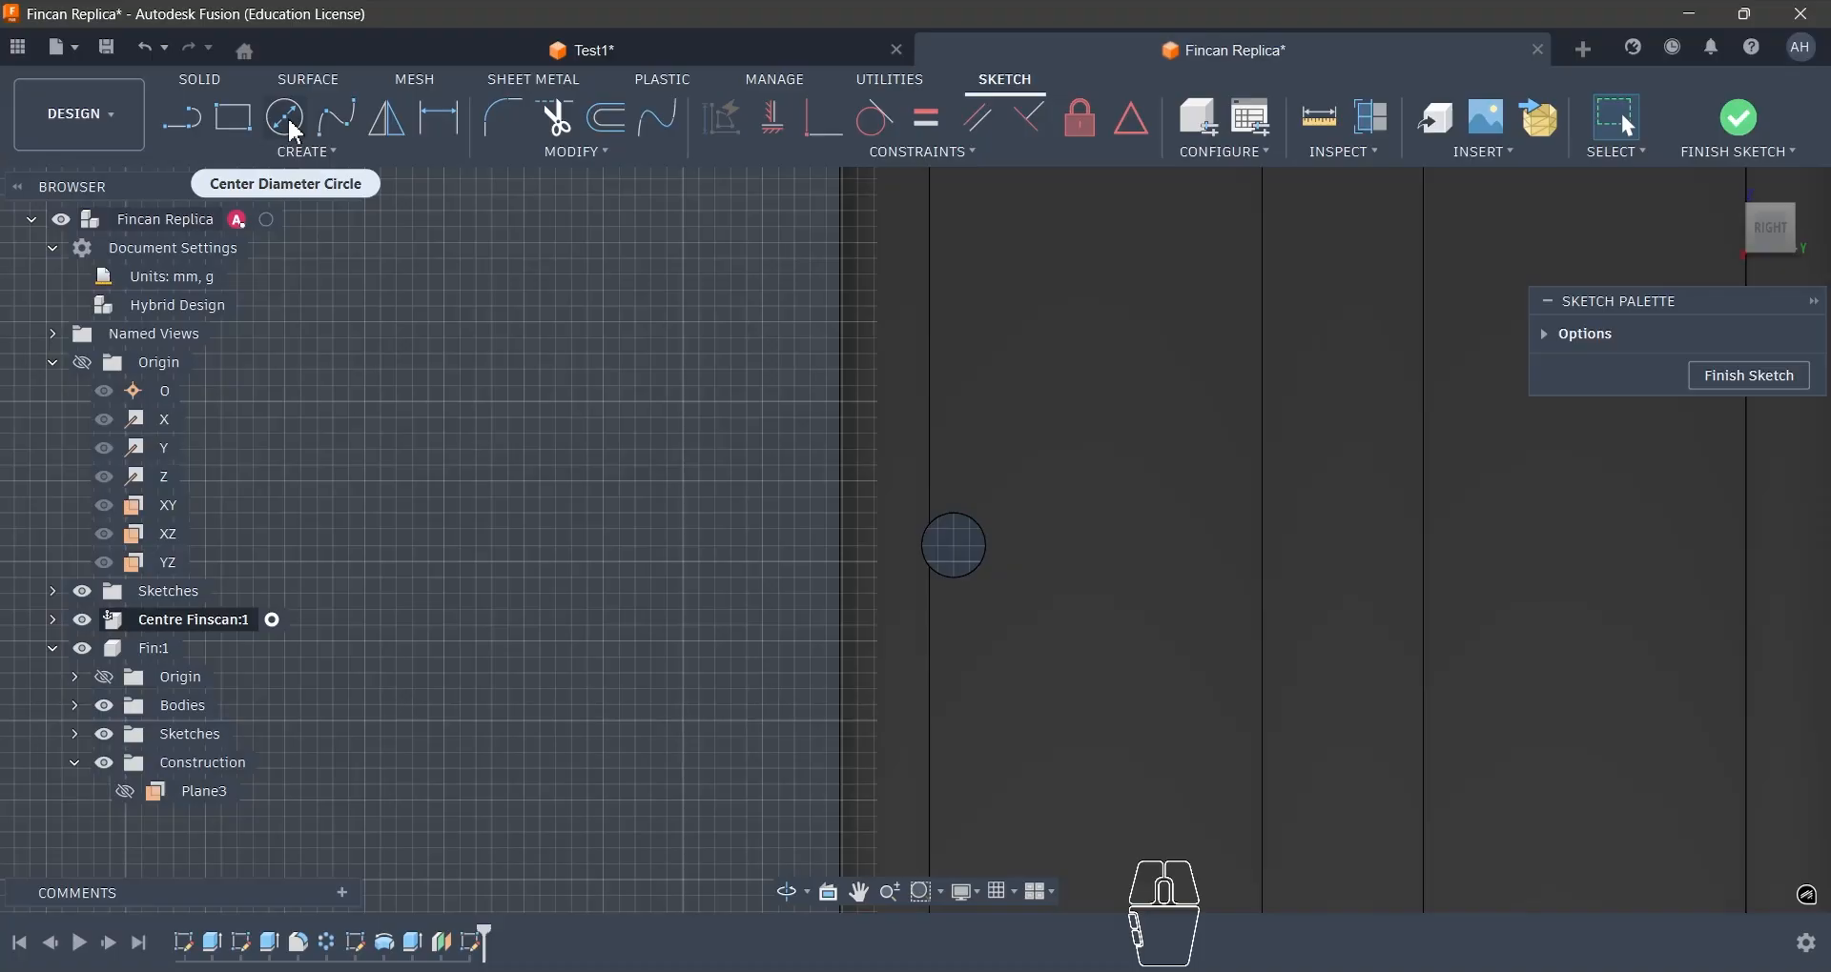
- Draw a circle about 9.7 mm in diameter around the screw hole, centred on the hole
{"action": "left_click", "coordinate": [284, 118]}
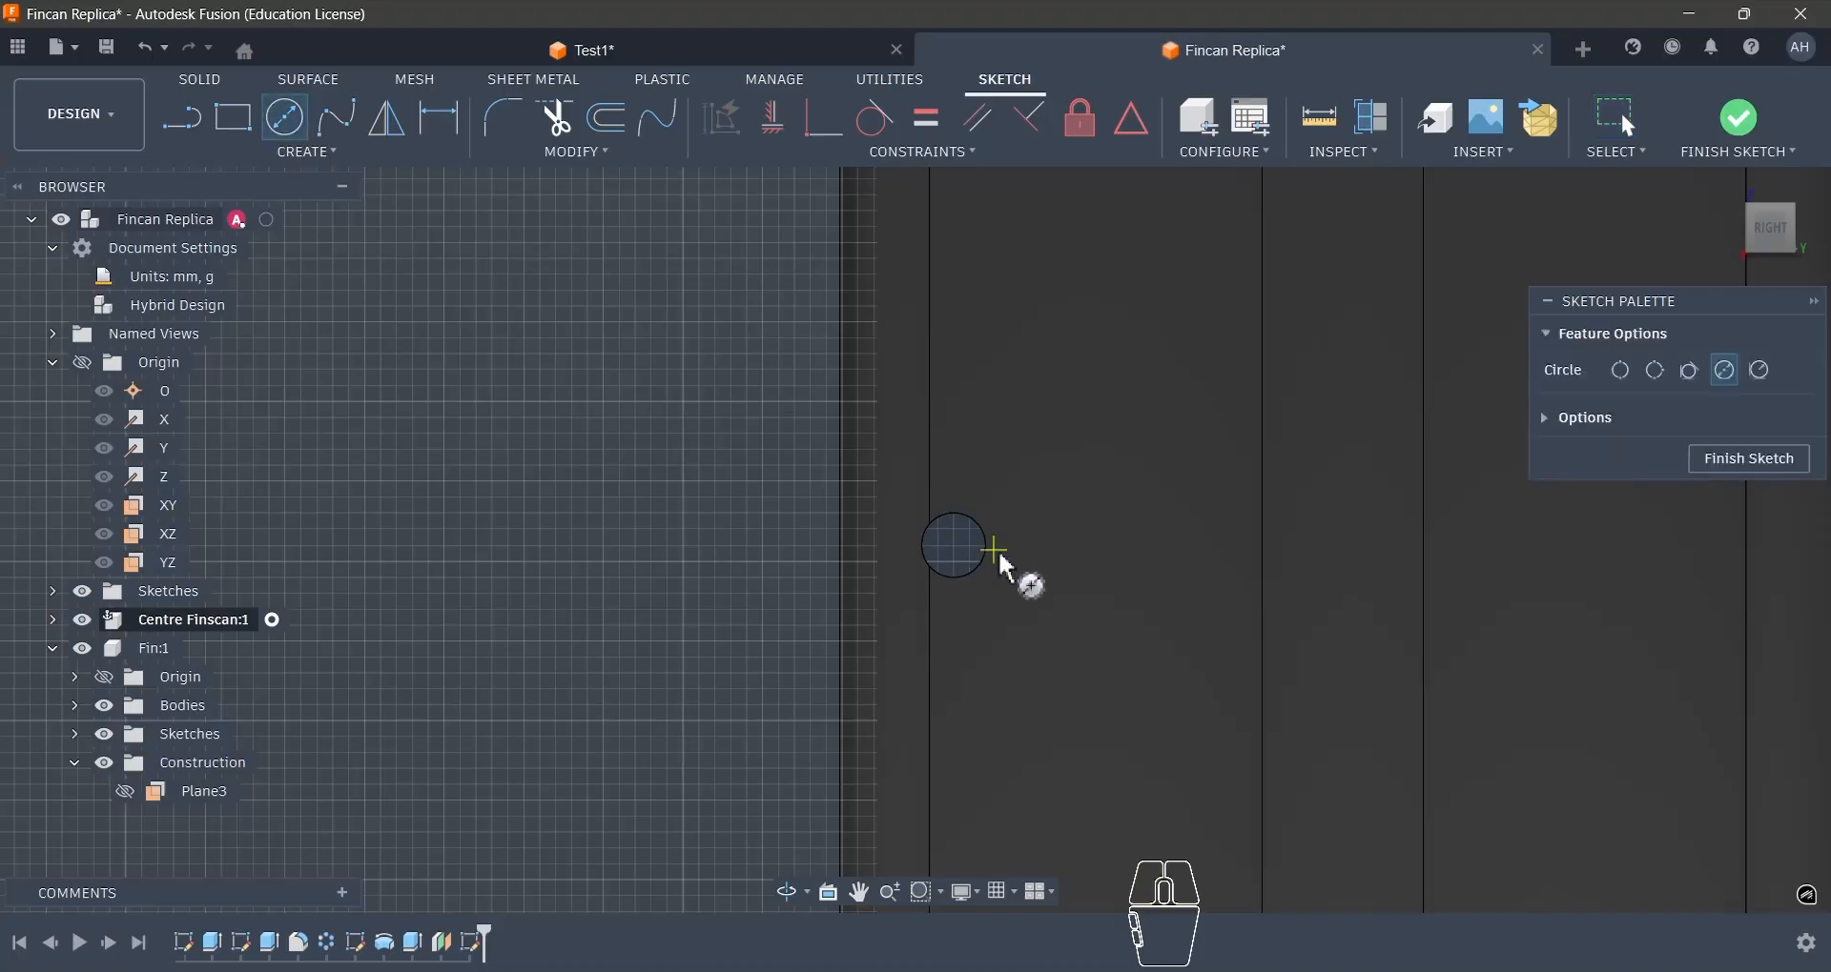
{"action": "scroll", "coordinate": [996, 551], "scroll_direction": "up", "scroll_amount": 3}
{"action": "key", "text": "Escape"}
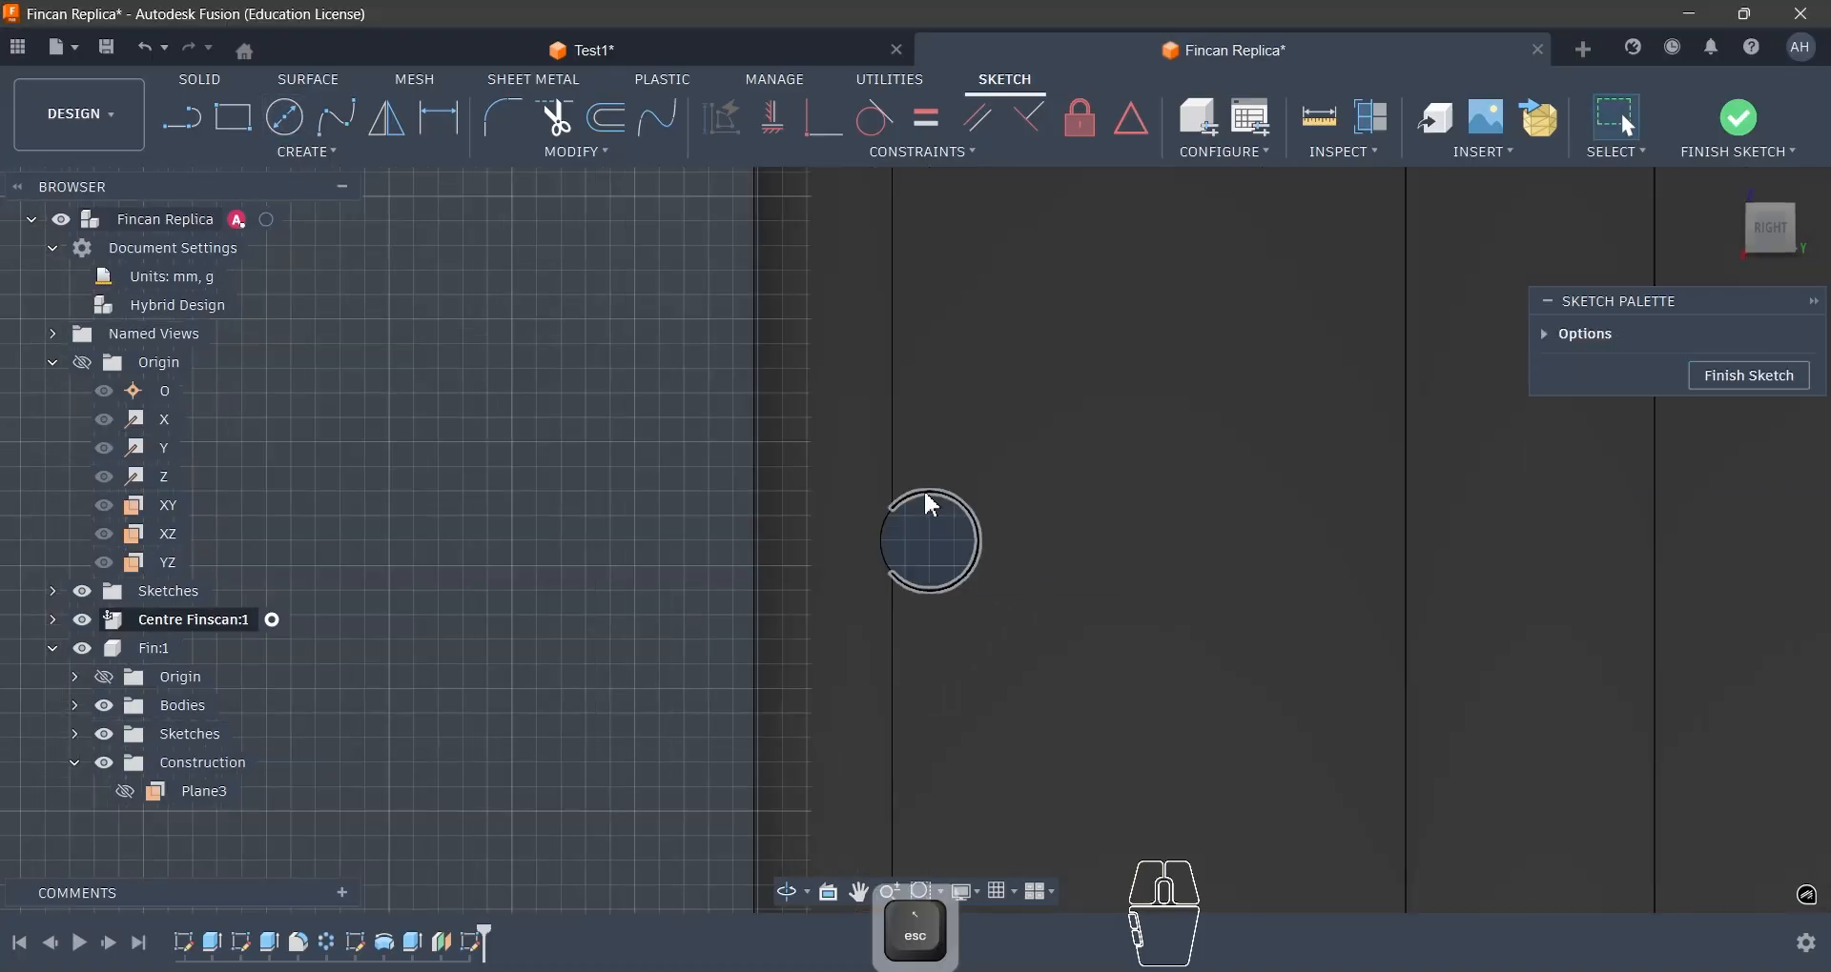
{"action": "left_click", "coordinate": [272, 117]}
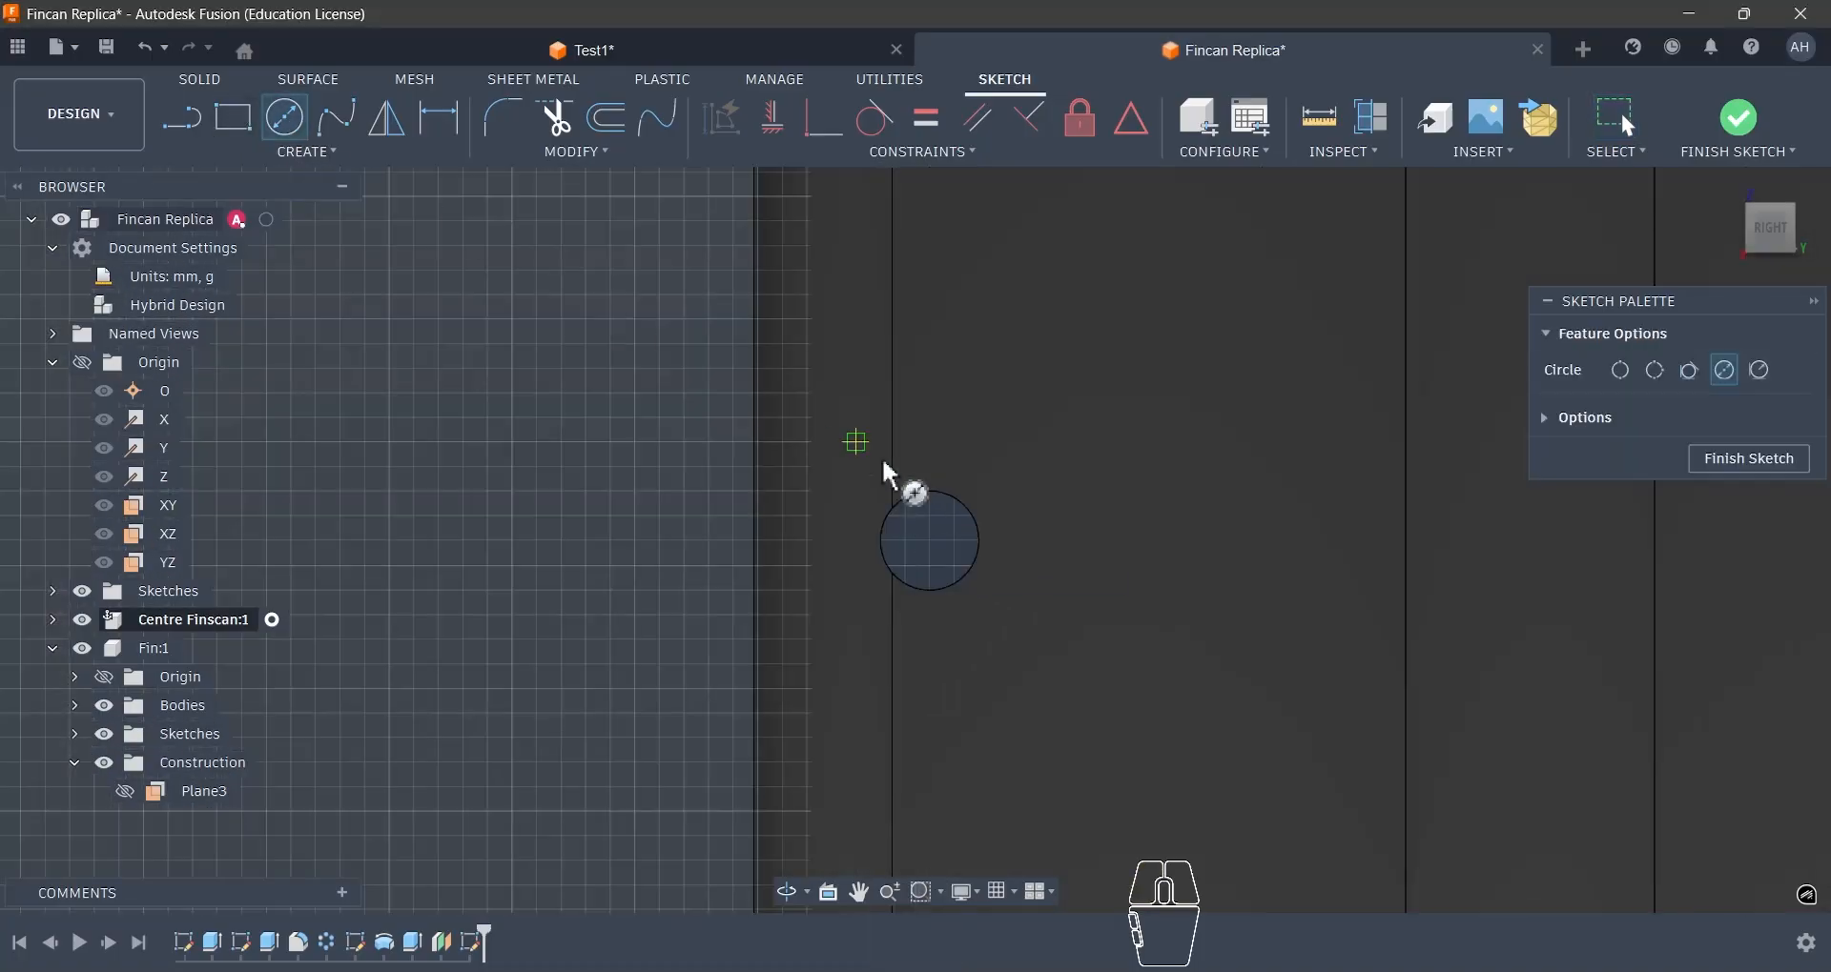
{"action": "left_click", "coordinate": [930, 541]}
{"action": "left_click", "coordinate": [943, 422]}
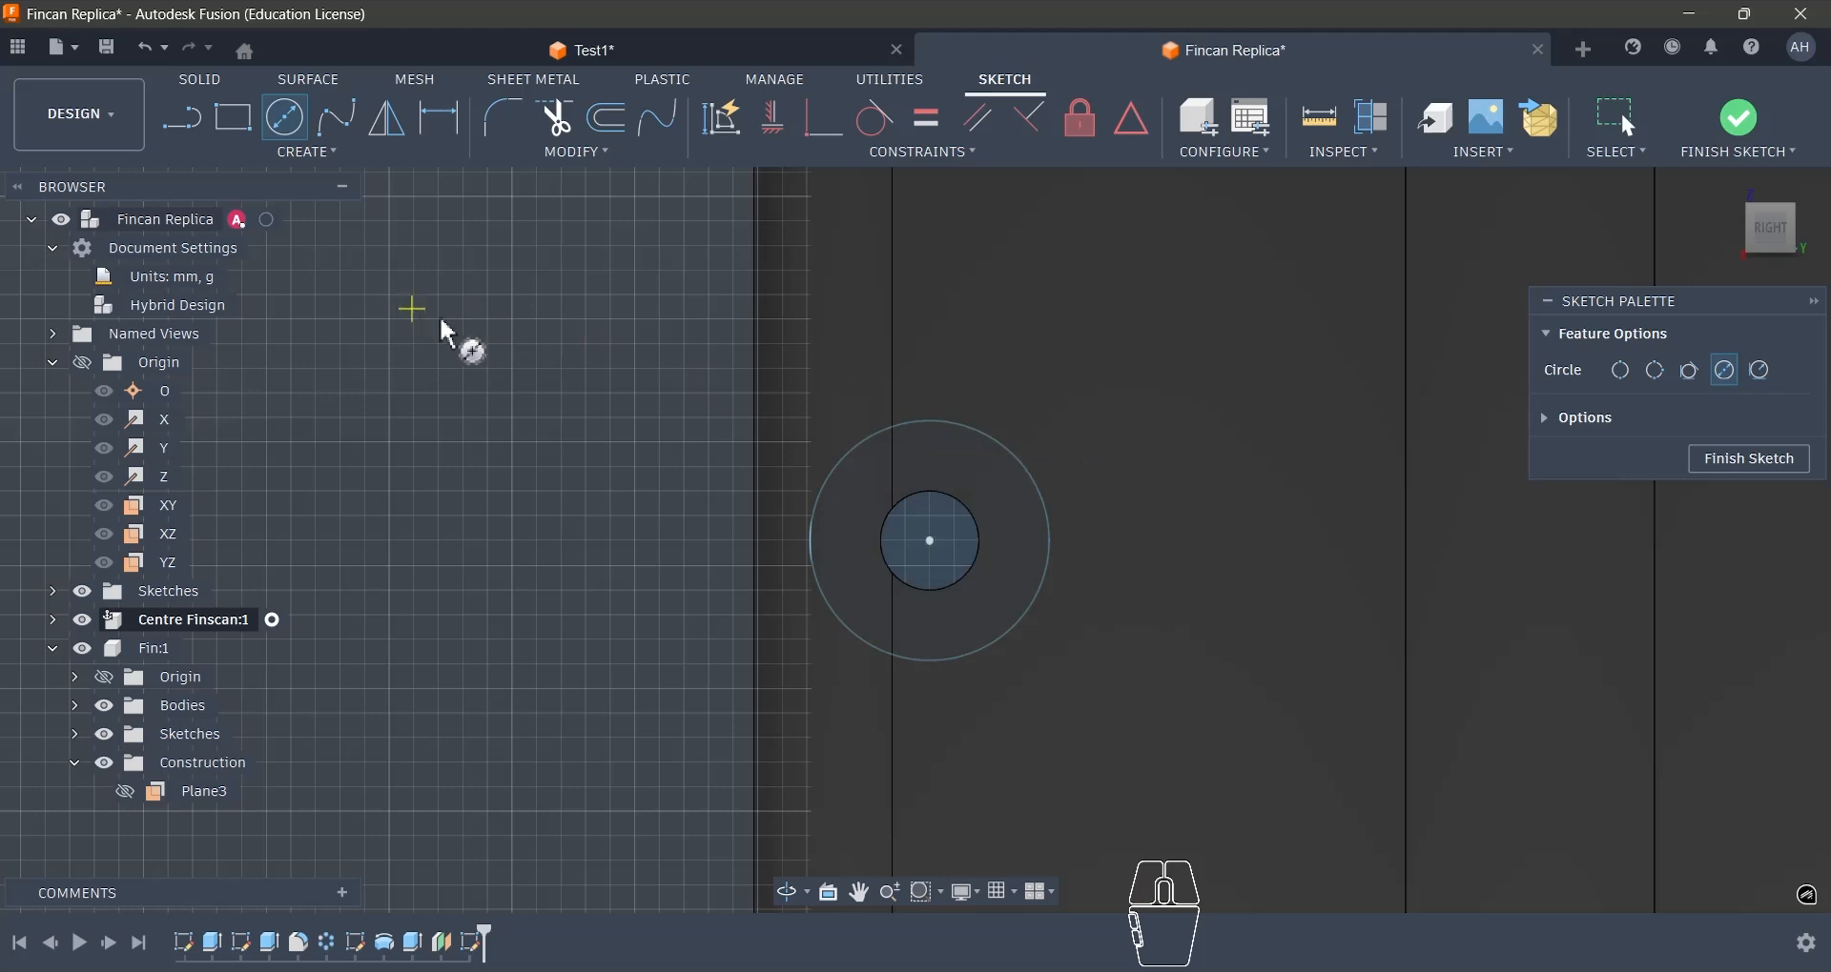
- Draw two lines about 5 mm long from the circle's upper edge, meeting in a peak above it
{"action": "key", "text": "l"}
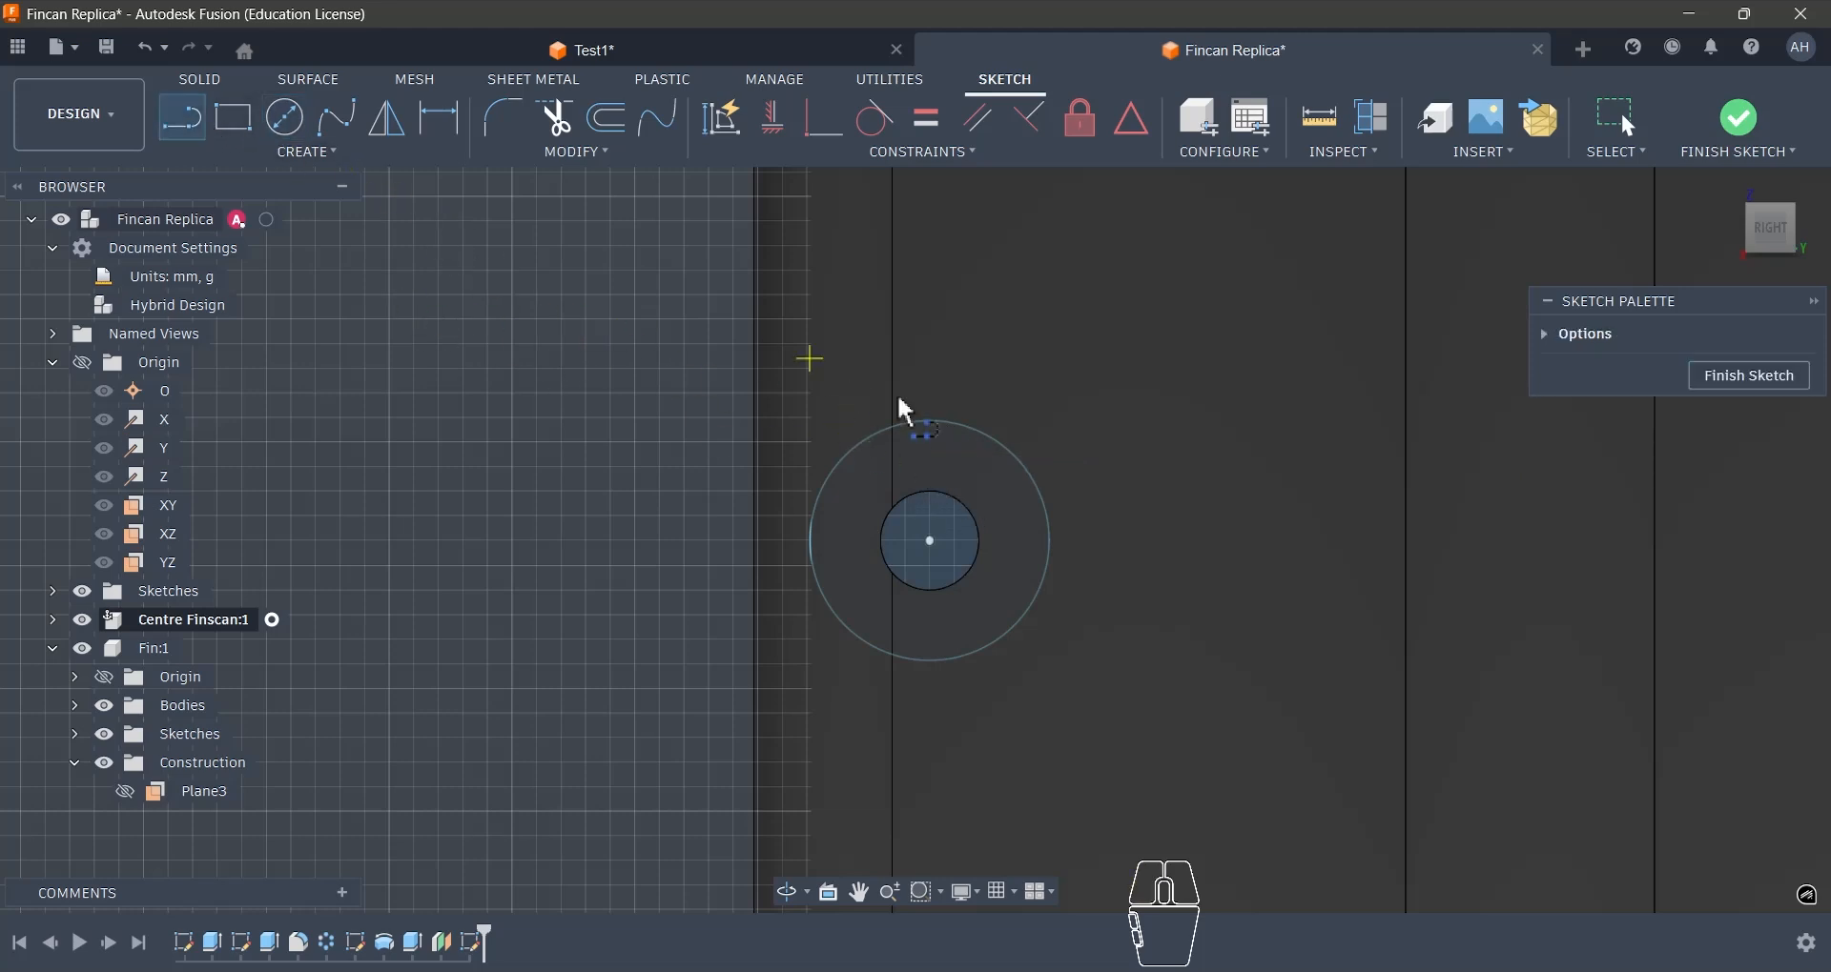
{"action": "left_click", "coordinate": [851, 446]}
{"action": "left_click", "coordinate": [929, 370]}
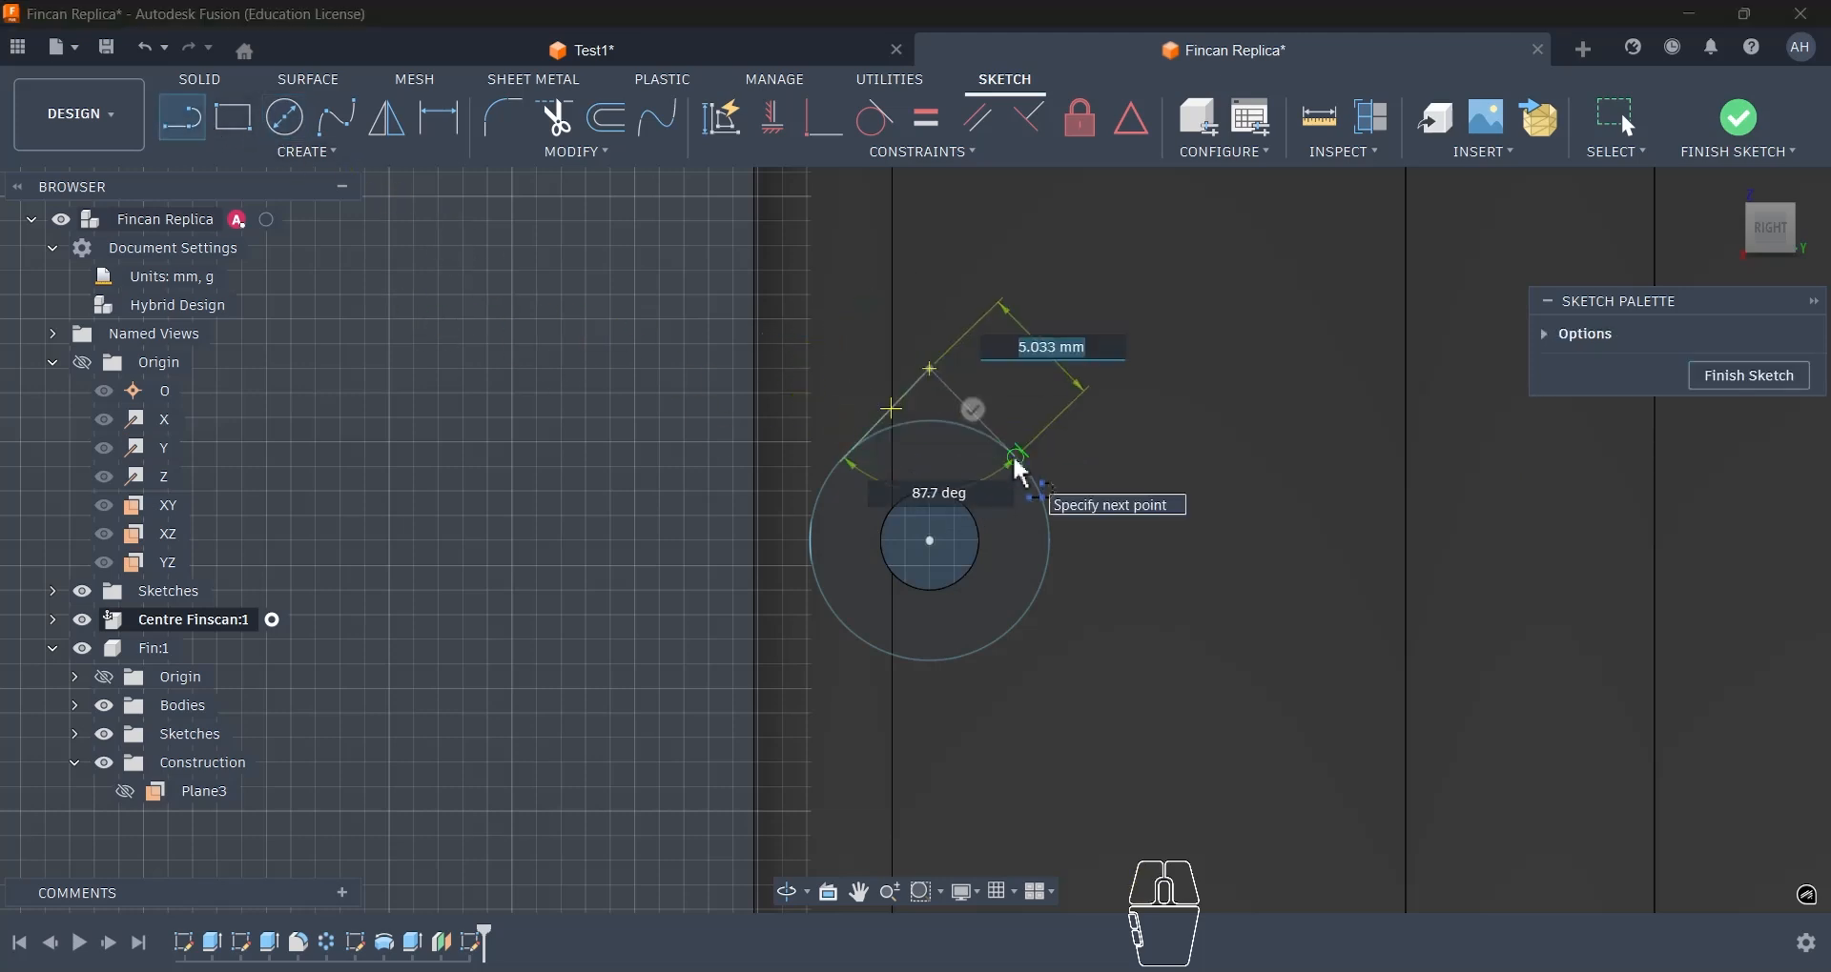
{"action": "left_click", "coordinate": [1018, 460]}
{"action": "key", "text": "Escape"}
- Constrain the peak's lines tangent to the large circle and perpendicular to each other
{"action": "left_click", "coordinate": [874, 117]}
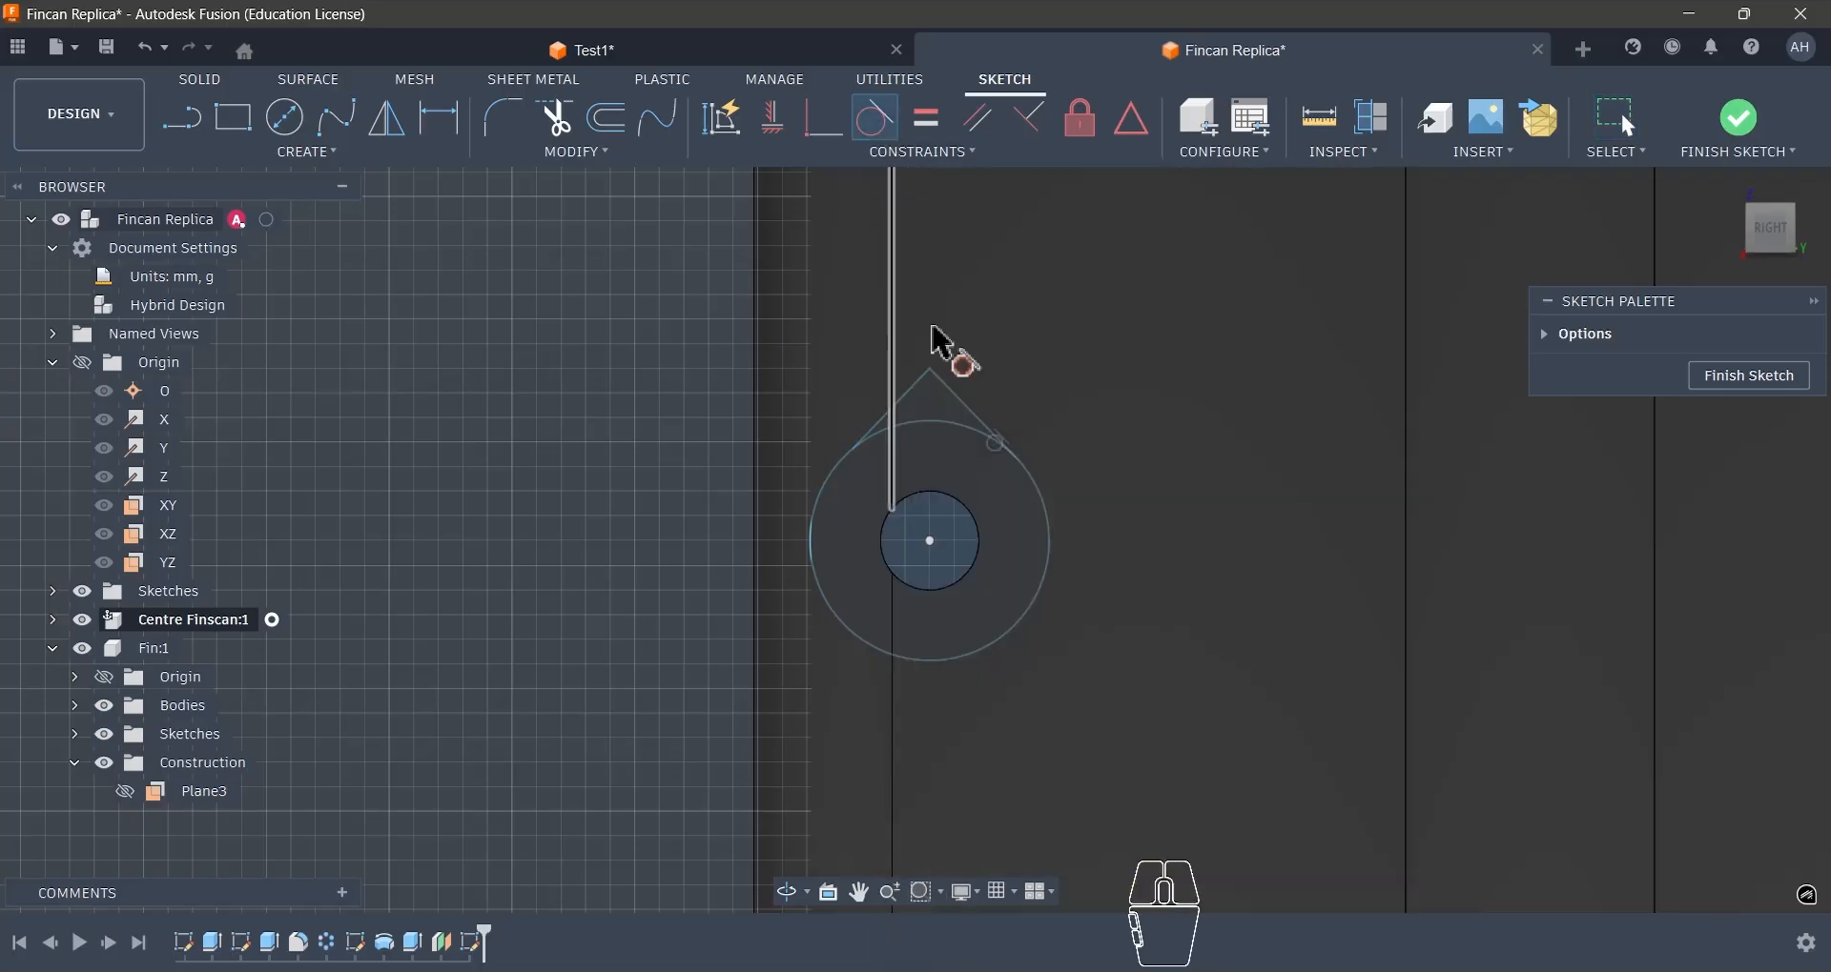
{"action": "left_click", "coordinate": [898, 434]}
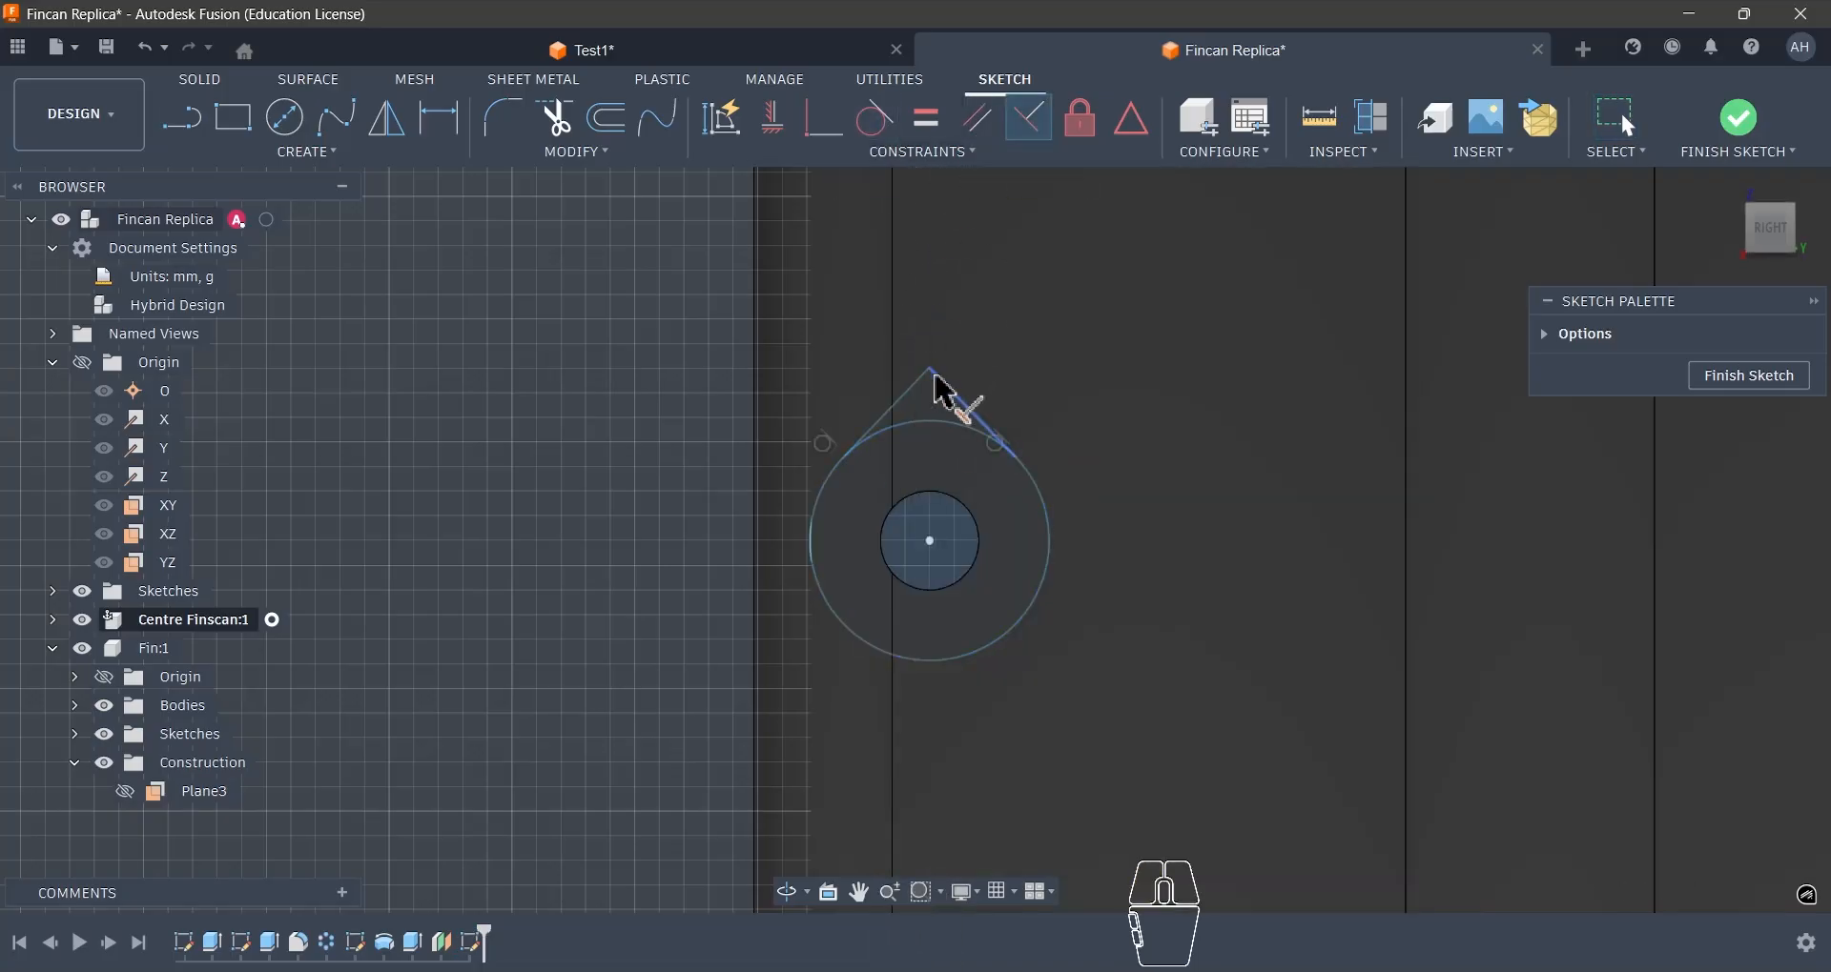
{"action": "left_click", "coordinate": [1039, 530]}
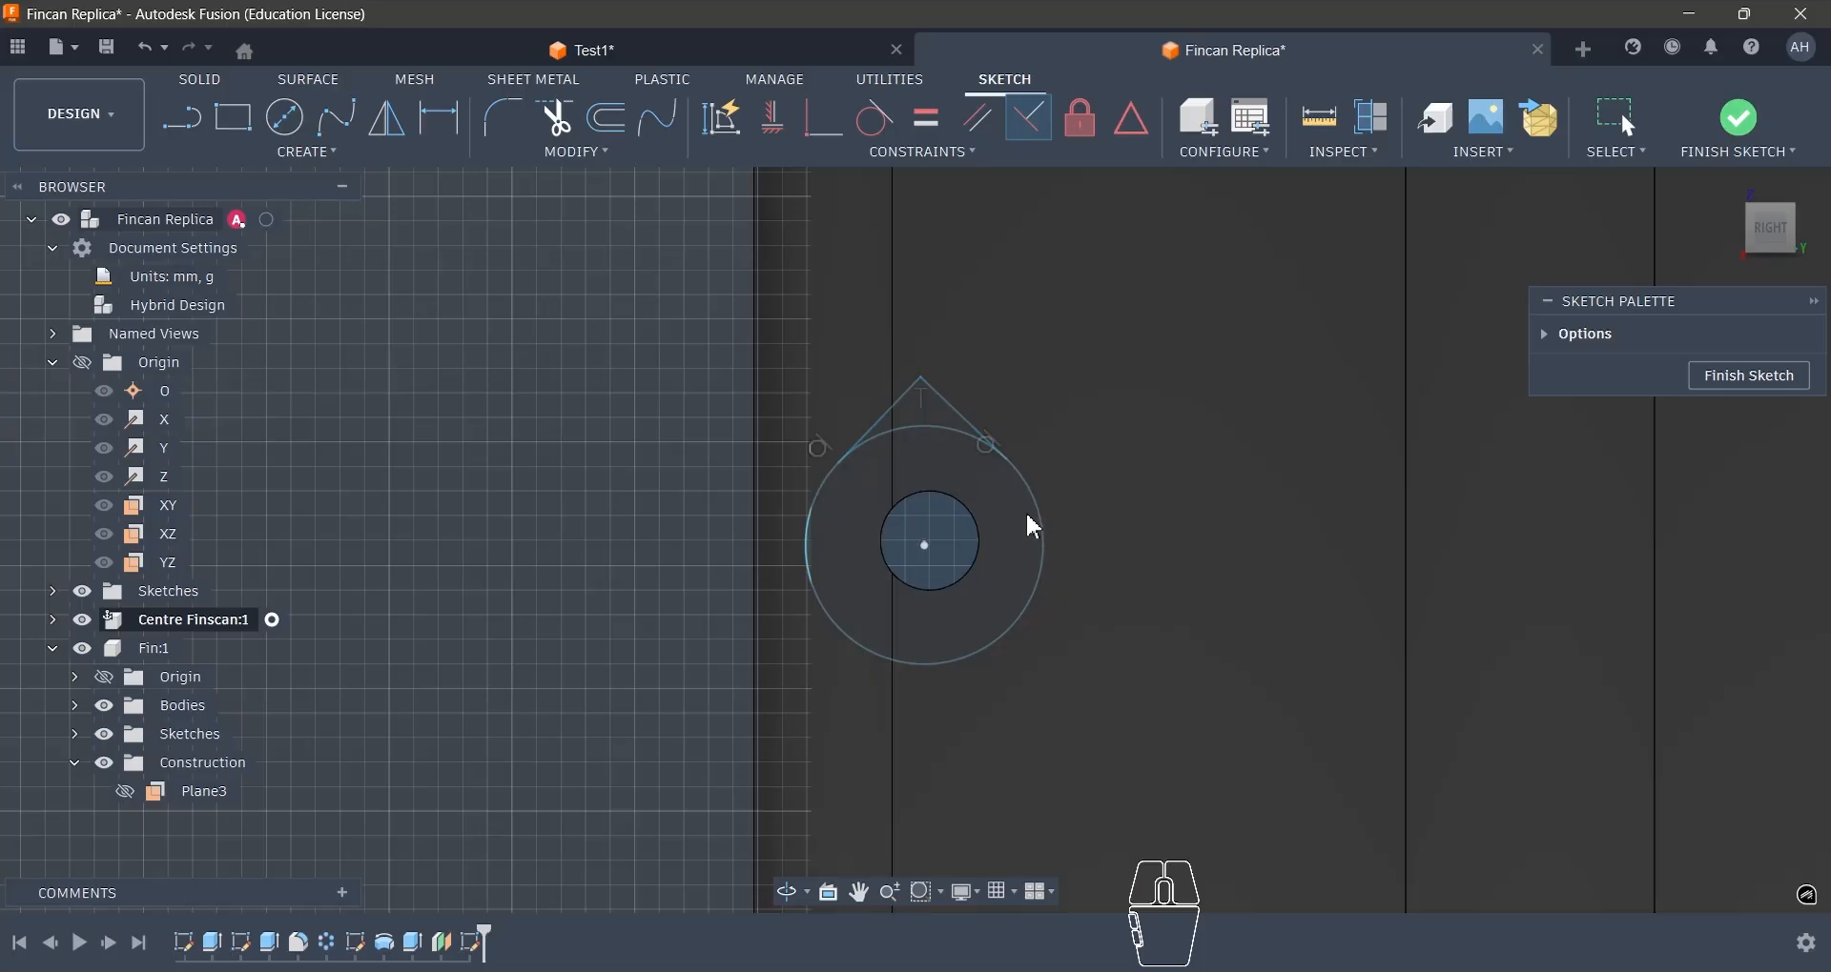
{"action": "key", "text": "Escape"}
- Project the screw hole's cylindrical face into the pocket sketch
{"action": "scroll", "coordinate": [959, 542], "scroll_direction": "up", "scroll_amount": 2}
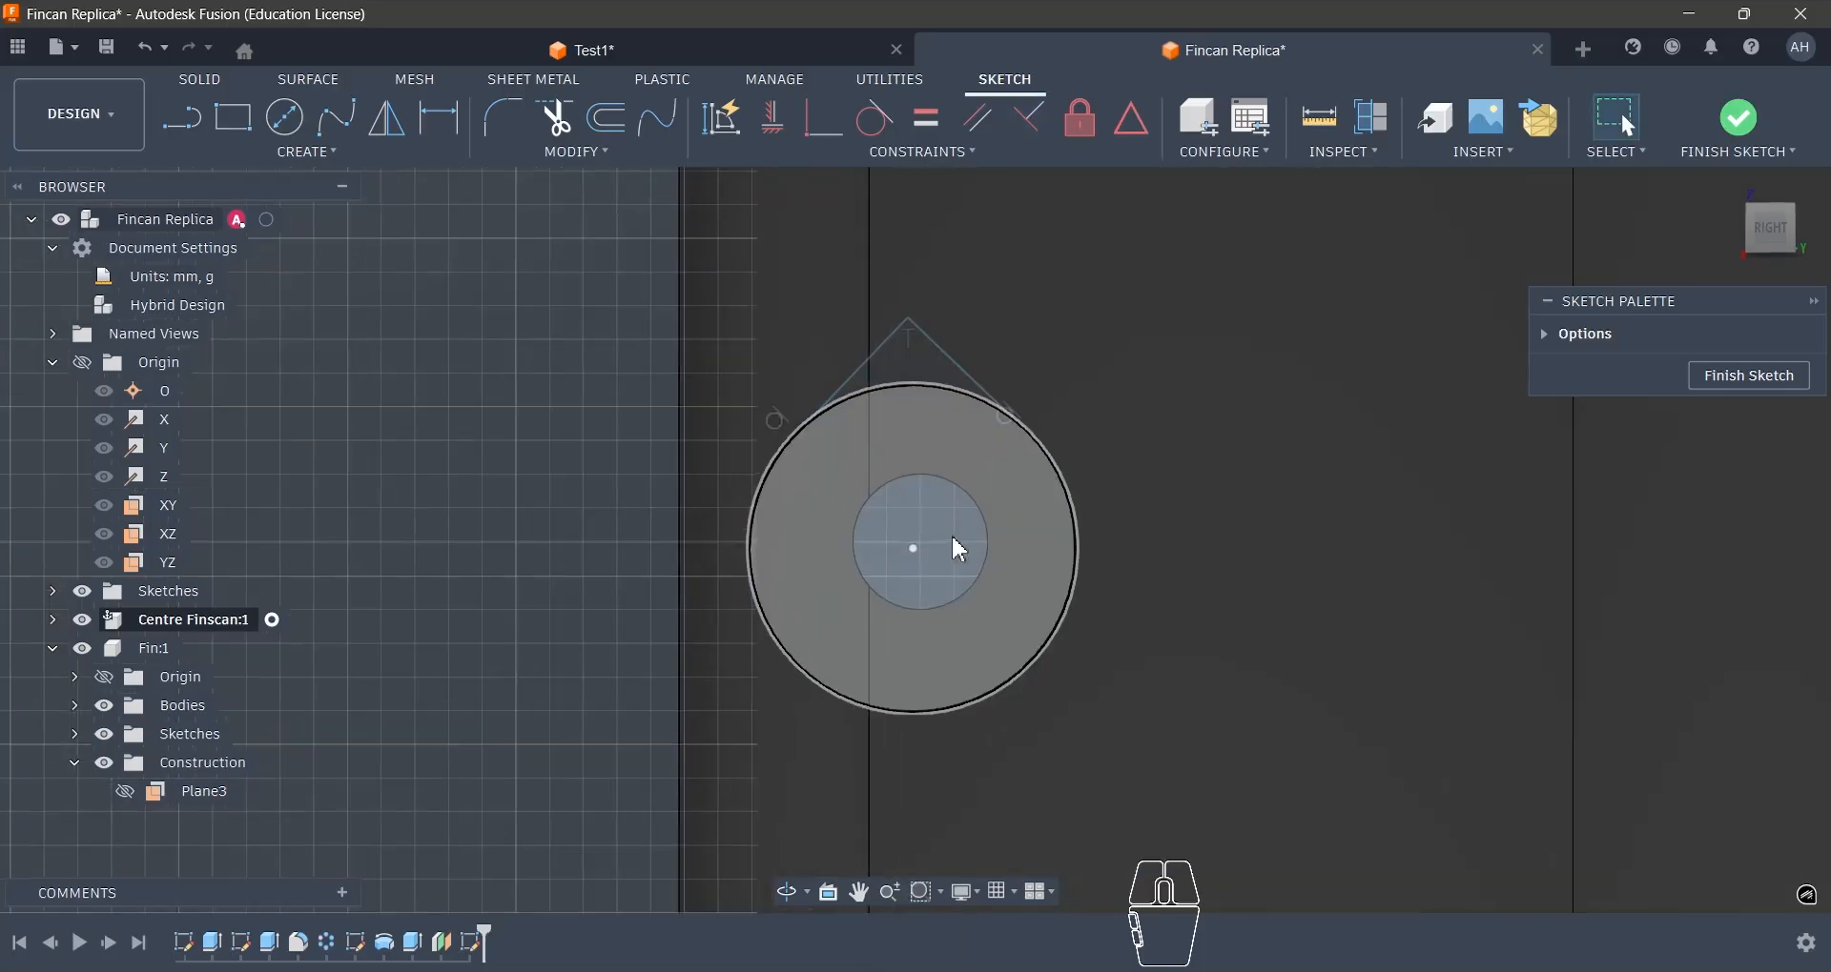
{"action": "mouse_move", "coordinate": [956, 542]}
{"action": "middle_mouse_down", "text": "shift"}
{"action": "mouse_move", "coordinate": [978, 534]}
{"action": "mouse_move", "coordinate": [963, 547]}
{"action": "middle_mouse_up", "text": "shift"}
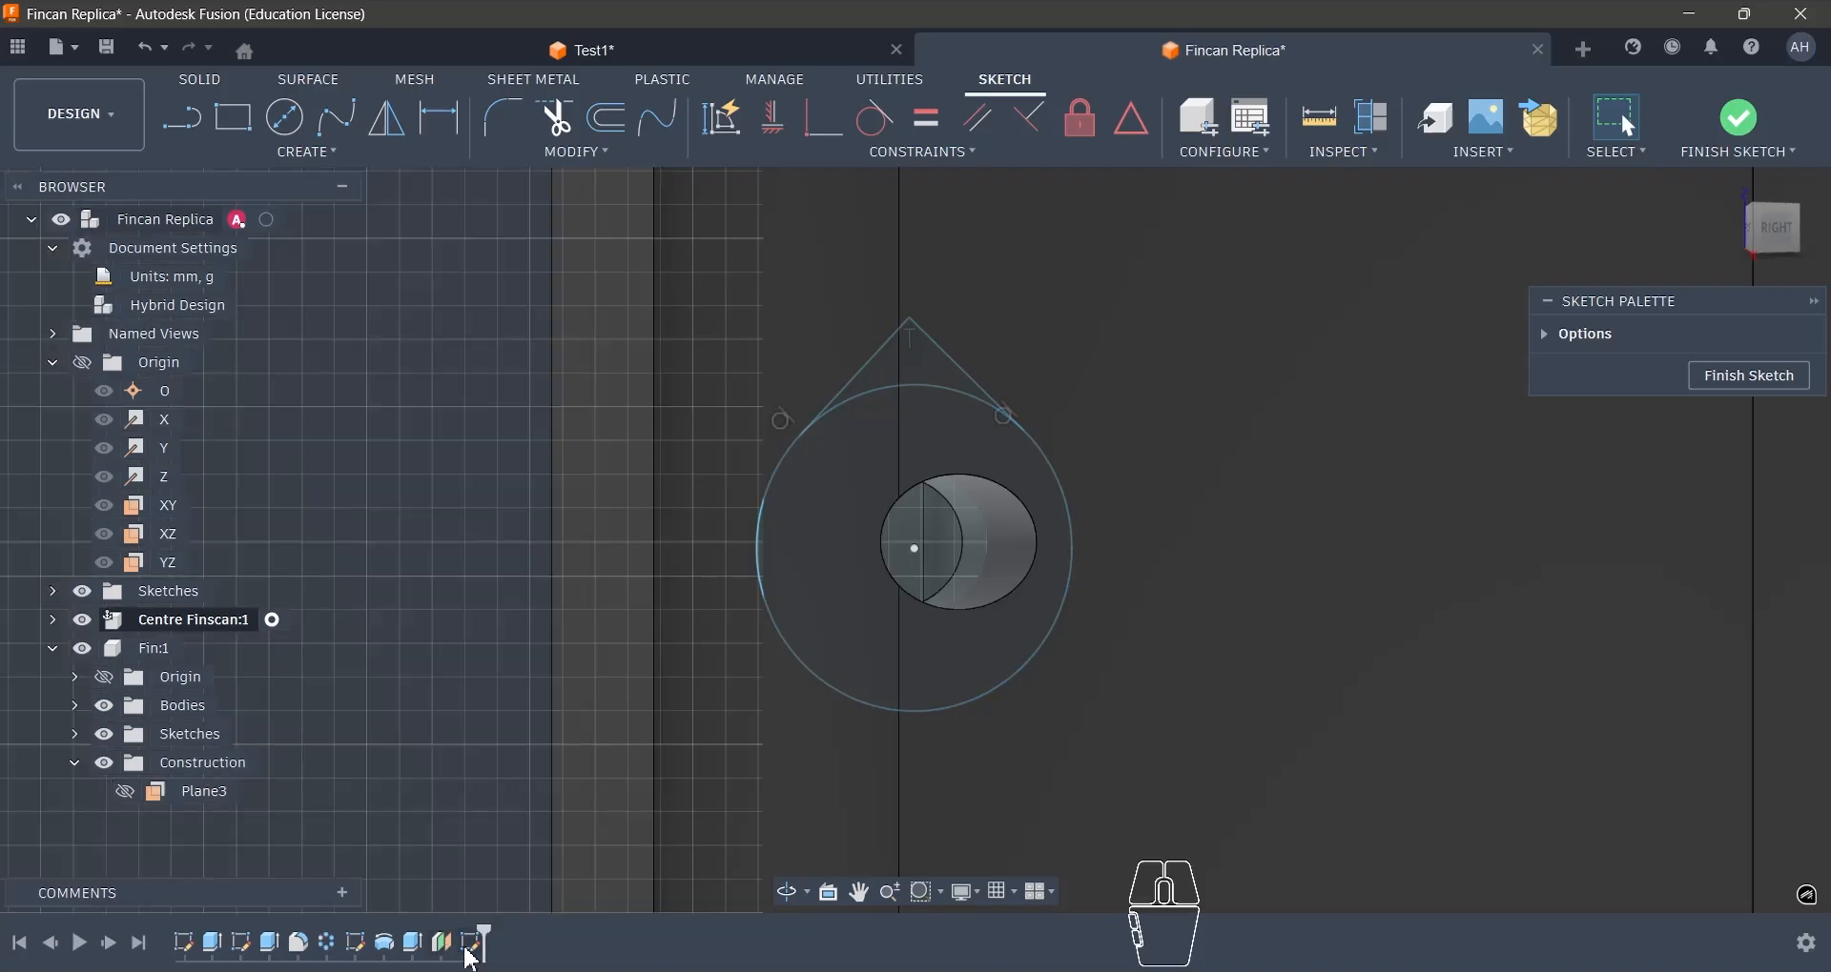
{"action": "left_click", "coordinate": [466, 945]}
{"action": "left_click", "coordinate": [516, 690]}
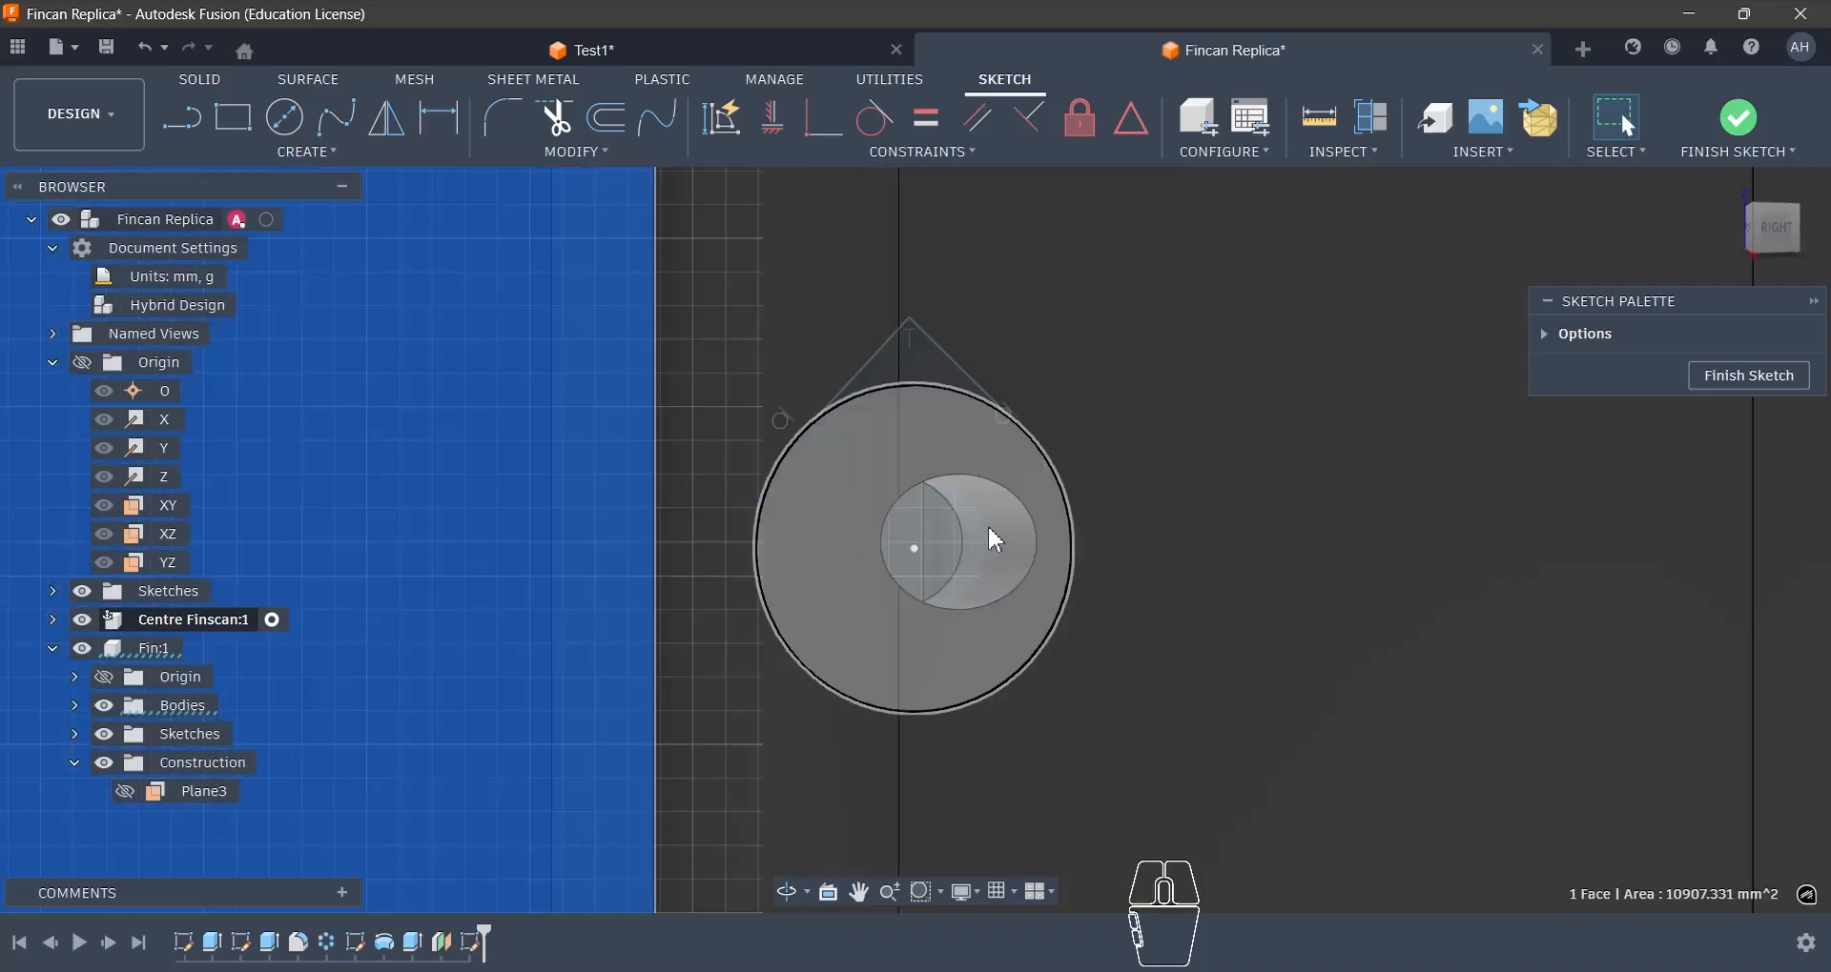
{"action": "left_click", "coordinate": [1019, 534]}
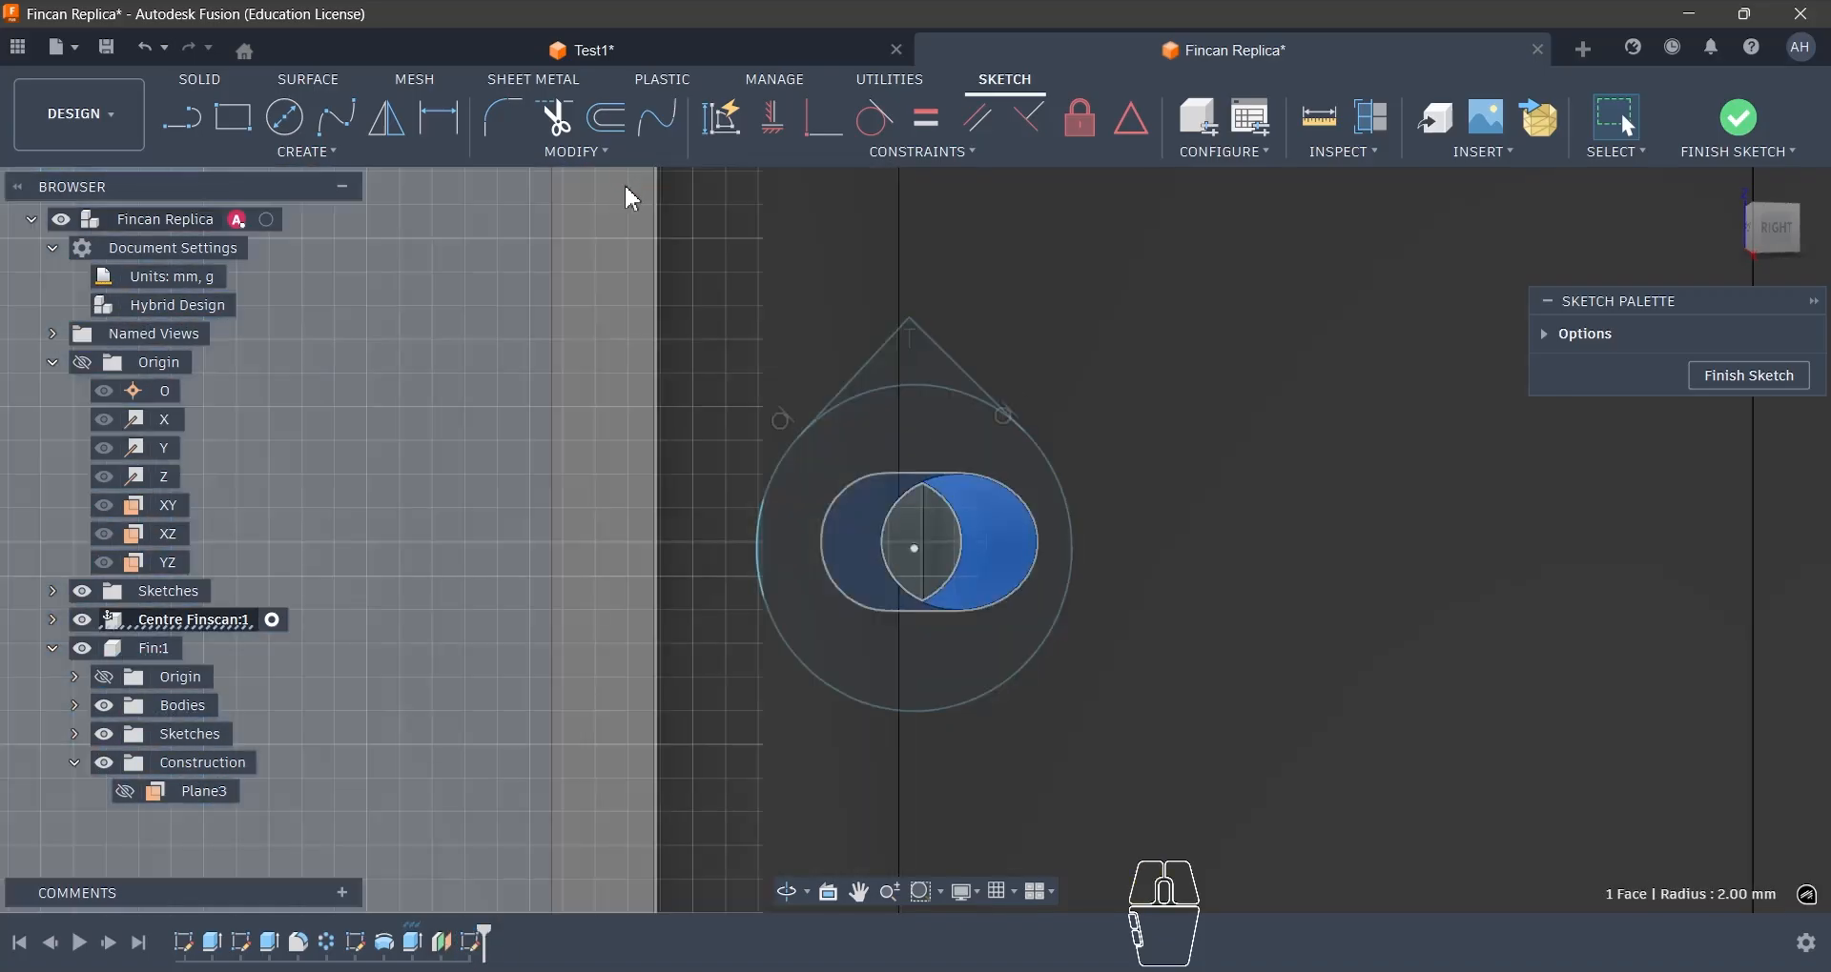
{"action": "key", "text": "p"}
{"action": "key", "text": "Return"}
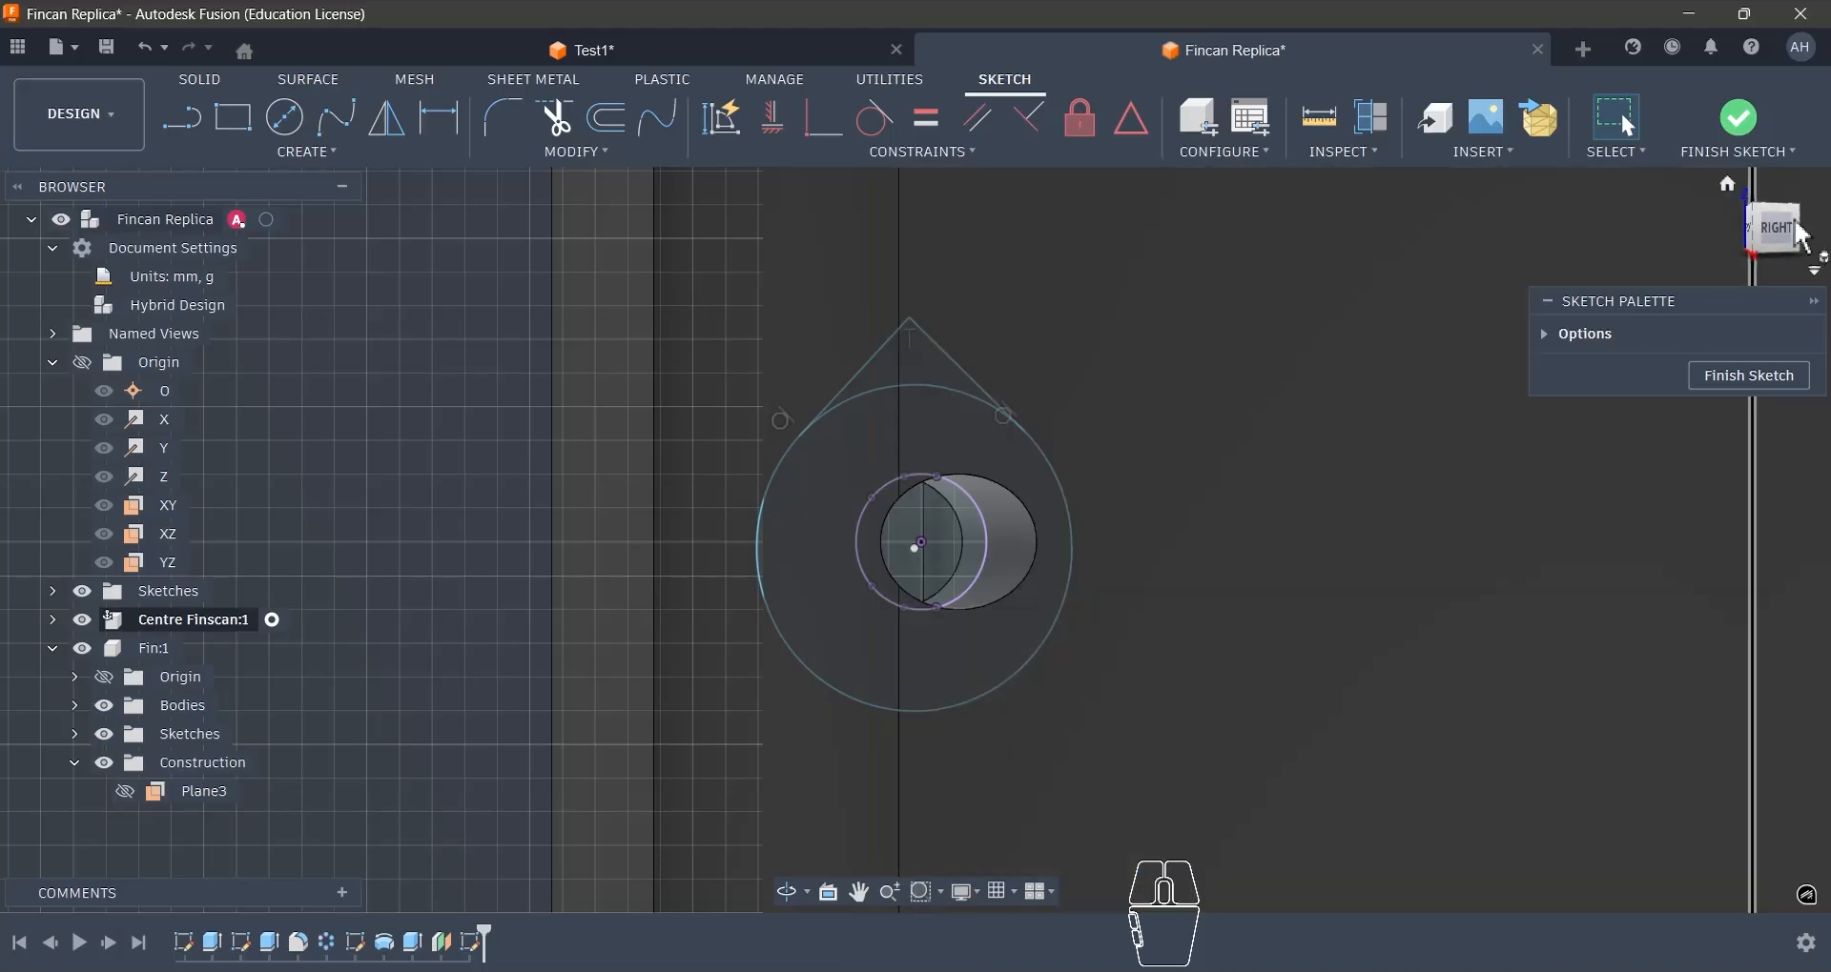
- Constrain the large circle's centre coincident with the projected hole's centre
{"action": "left_click", "coordinate": [1794, 229]}
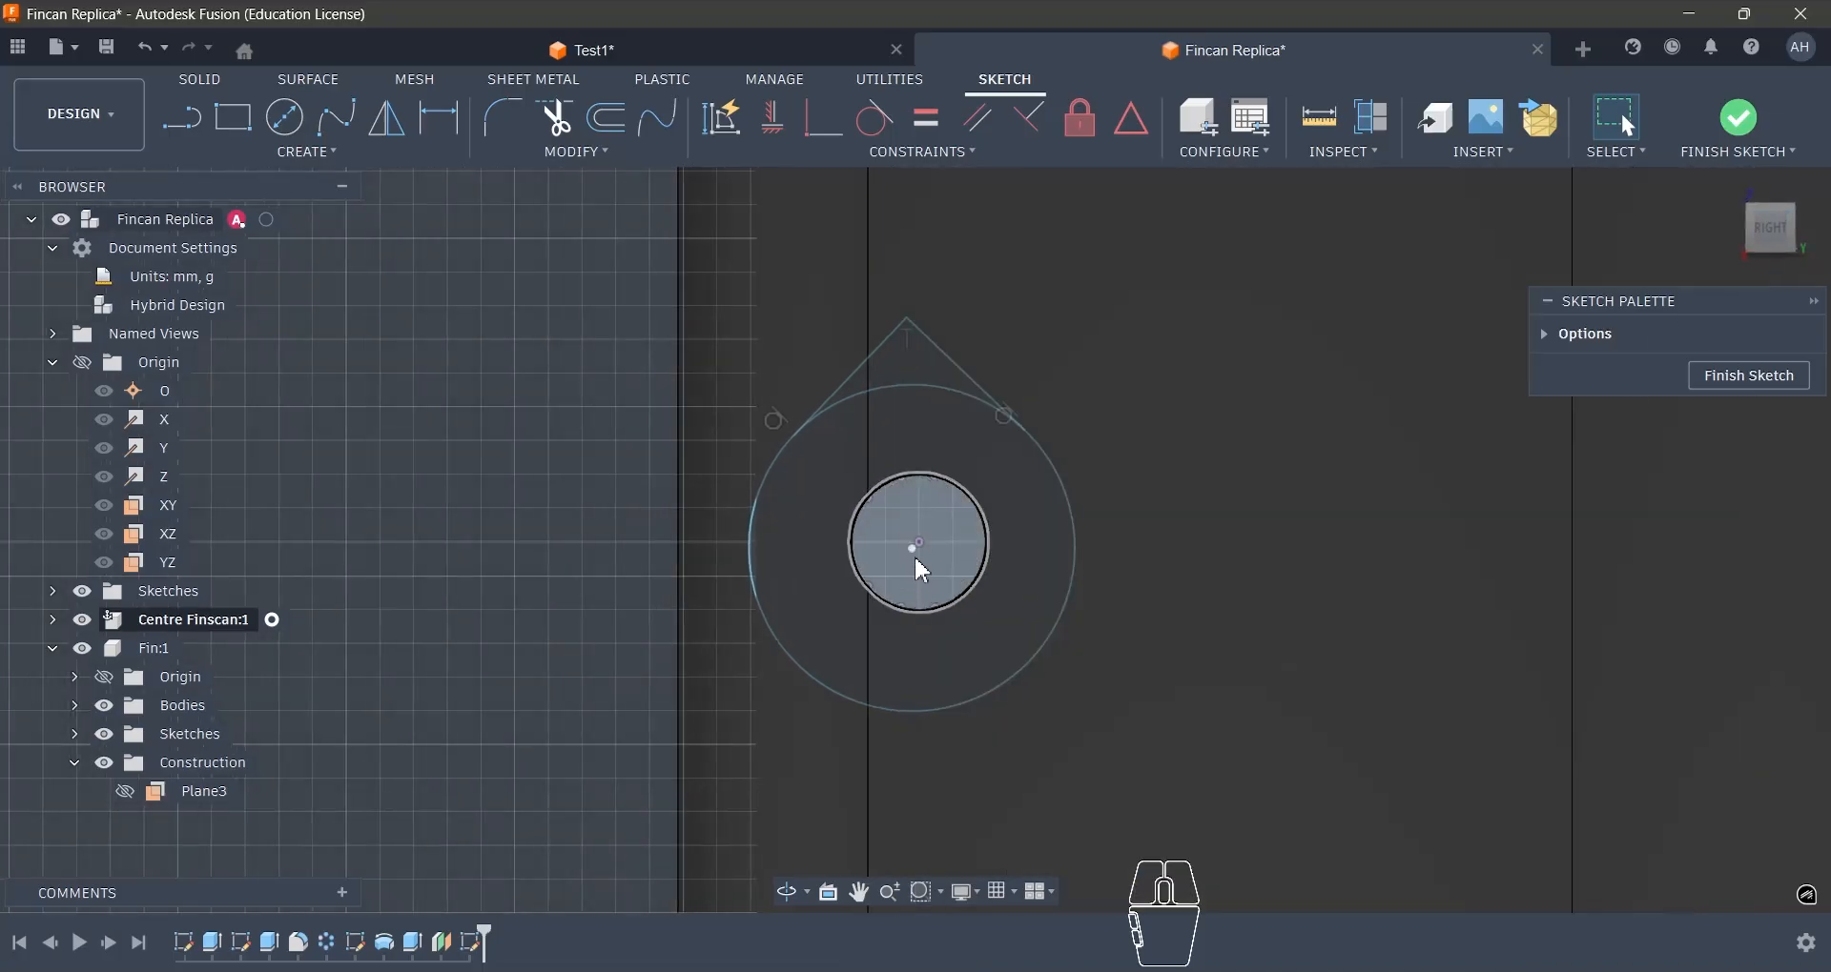
{"action": "left_click", "coordinate": [917, 544]}
{"action": "scroll", "coordinate": [919, 547], "scroll_direction": "up", "scroll_amount": 4}
{"action": "left_click", "coordinate": [927, 548], "text": "shift"}
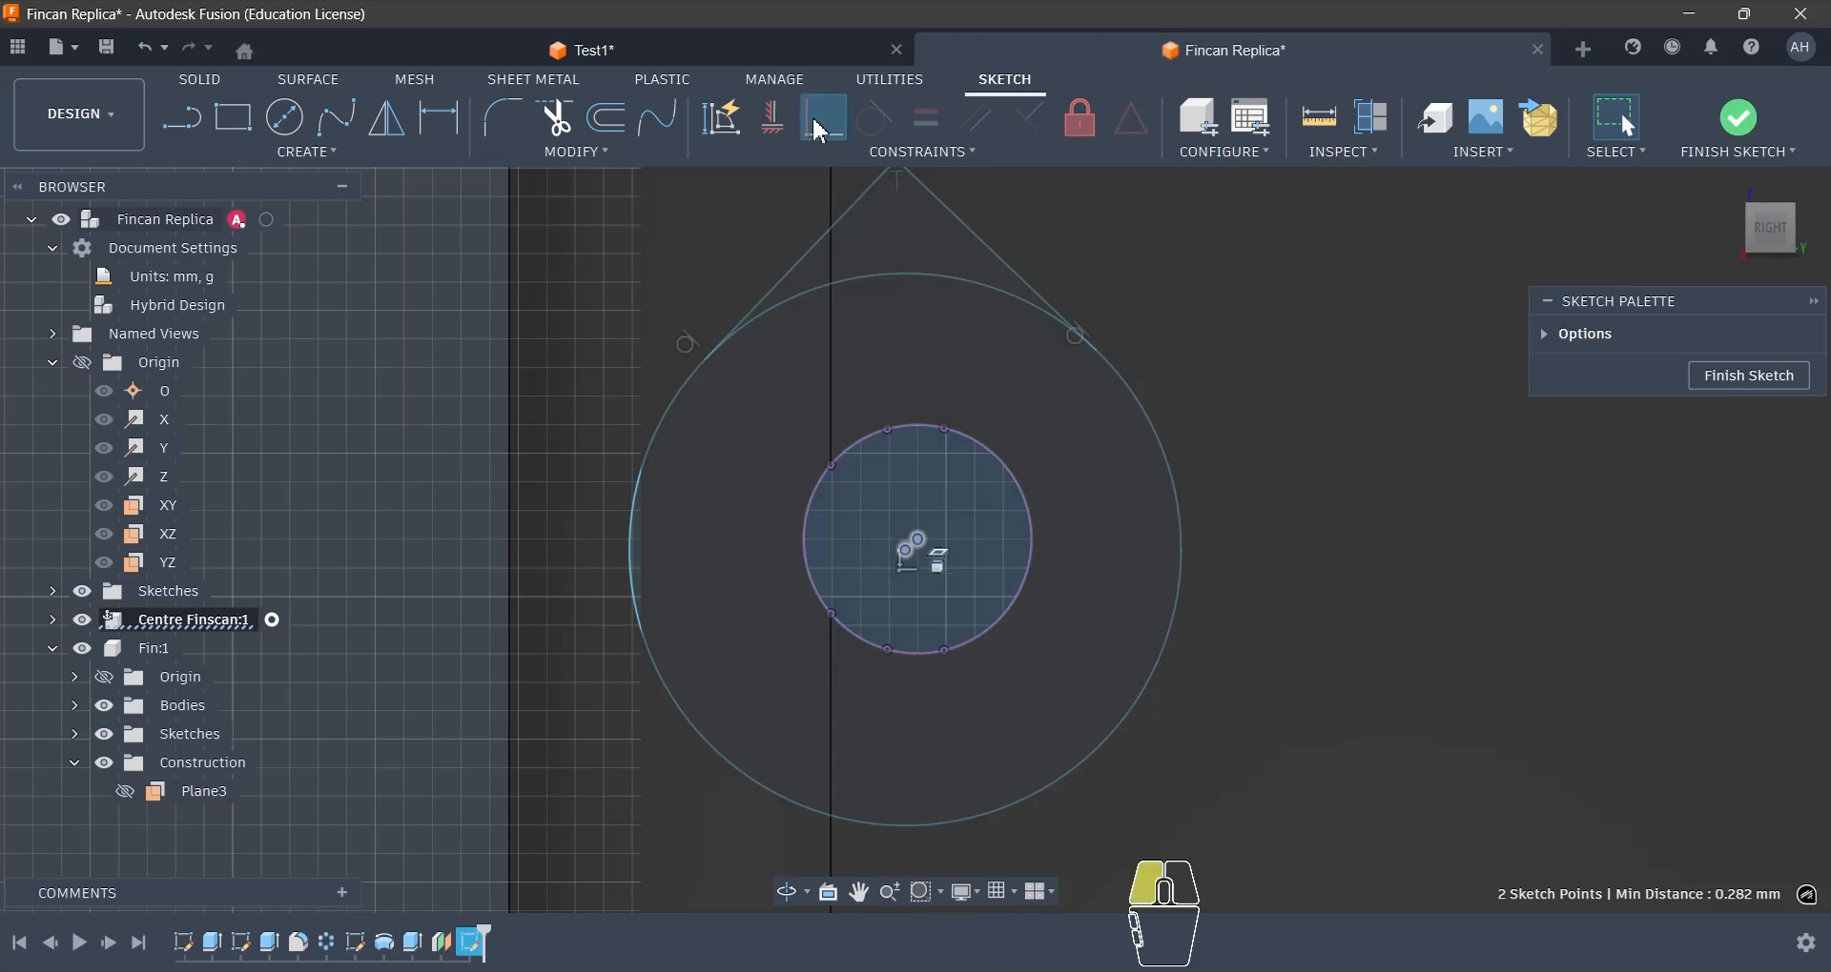
{"action": "left_click", "coordinate": [820, 130]}
{"action": "scroll", "coordinate": [973, 587], "scroll_direction": "down", "scroll_amount": 2}
{"action": "key", "text": "d"}
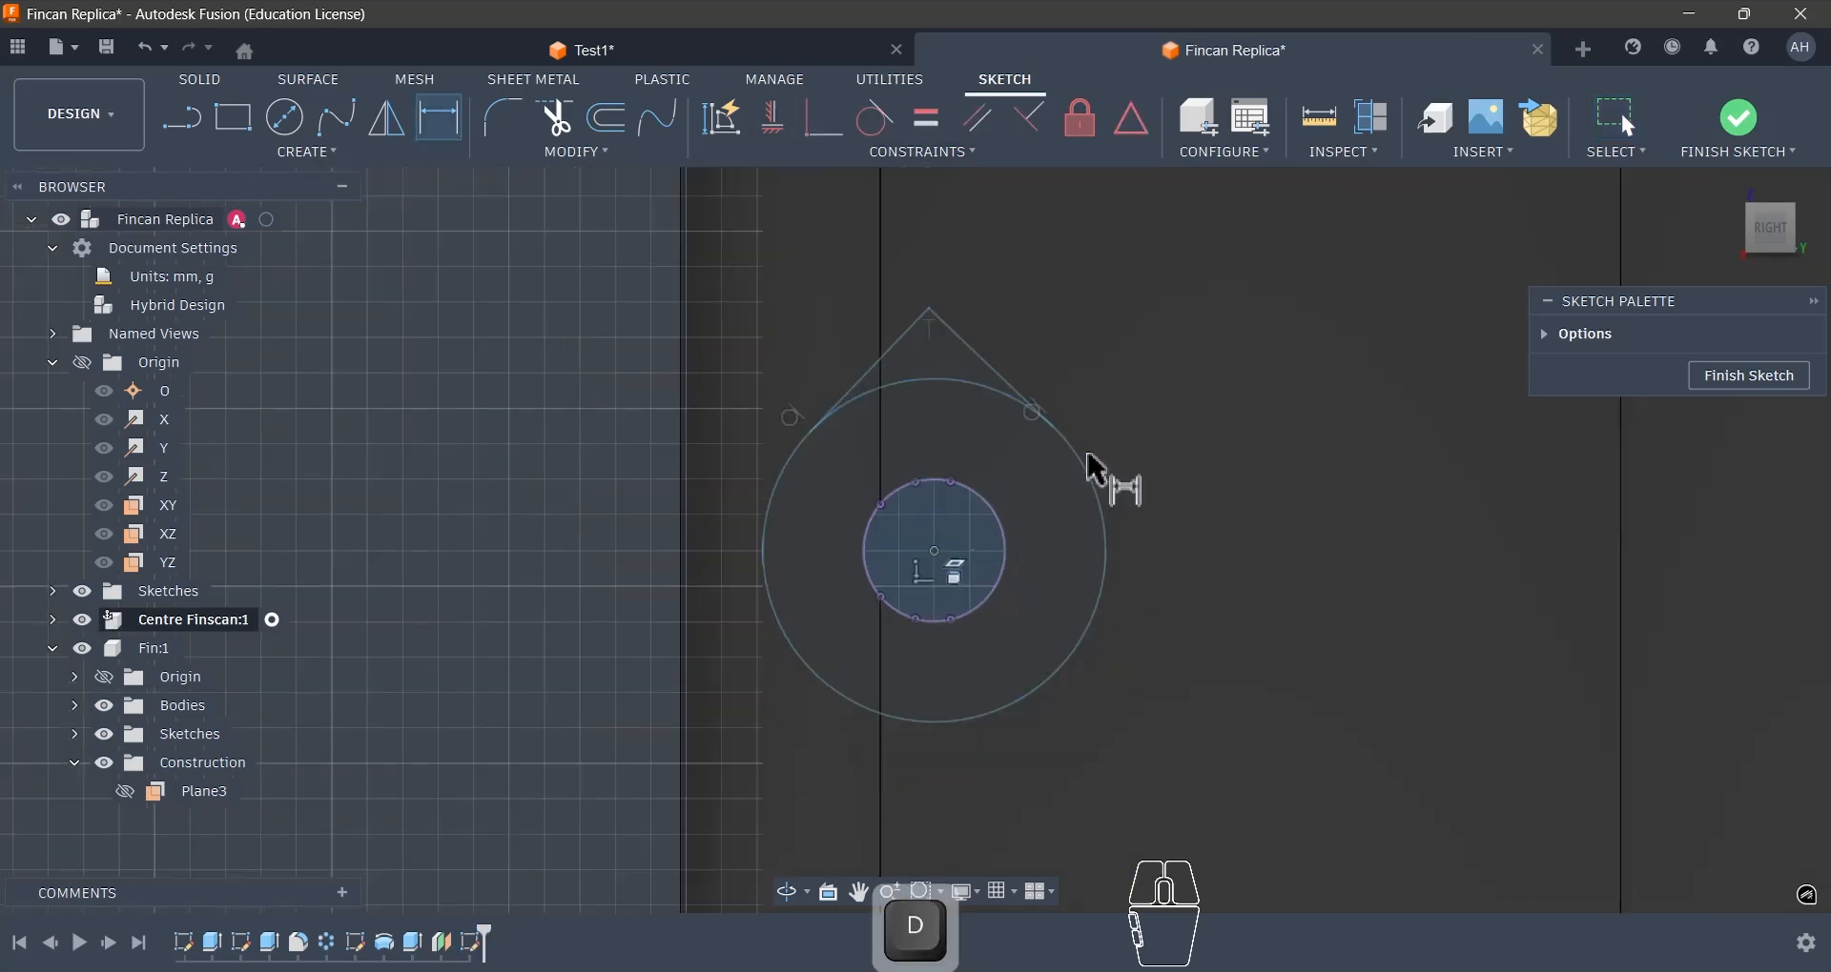
{"action": "left_click", "coordinate": [1097, 480]}
{"action": "key", "text": "Escape"}
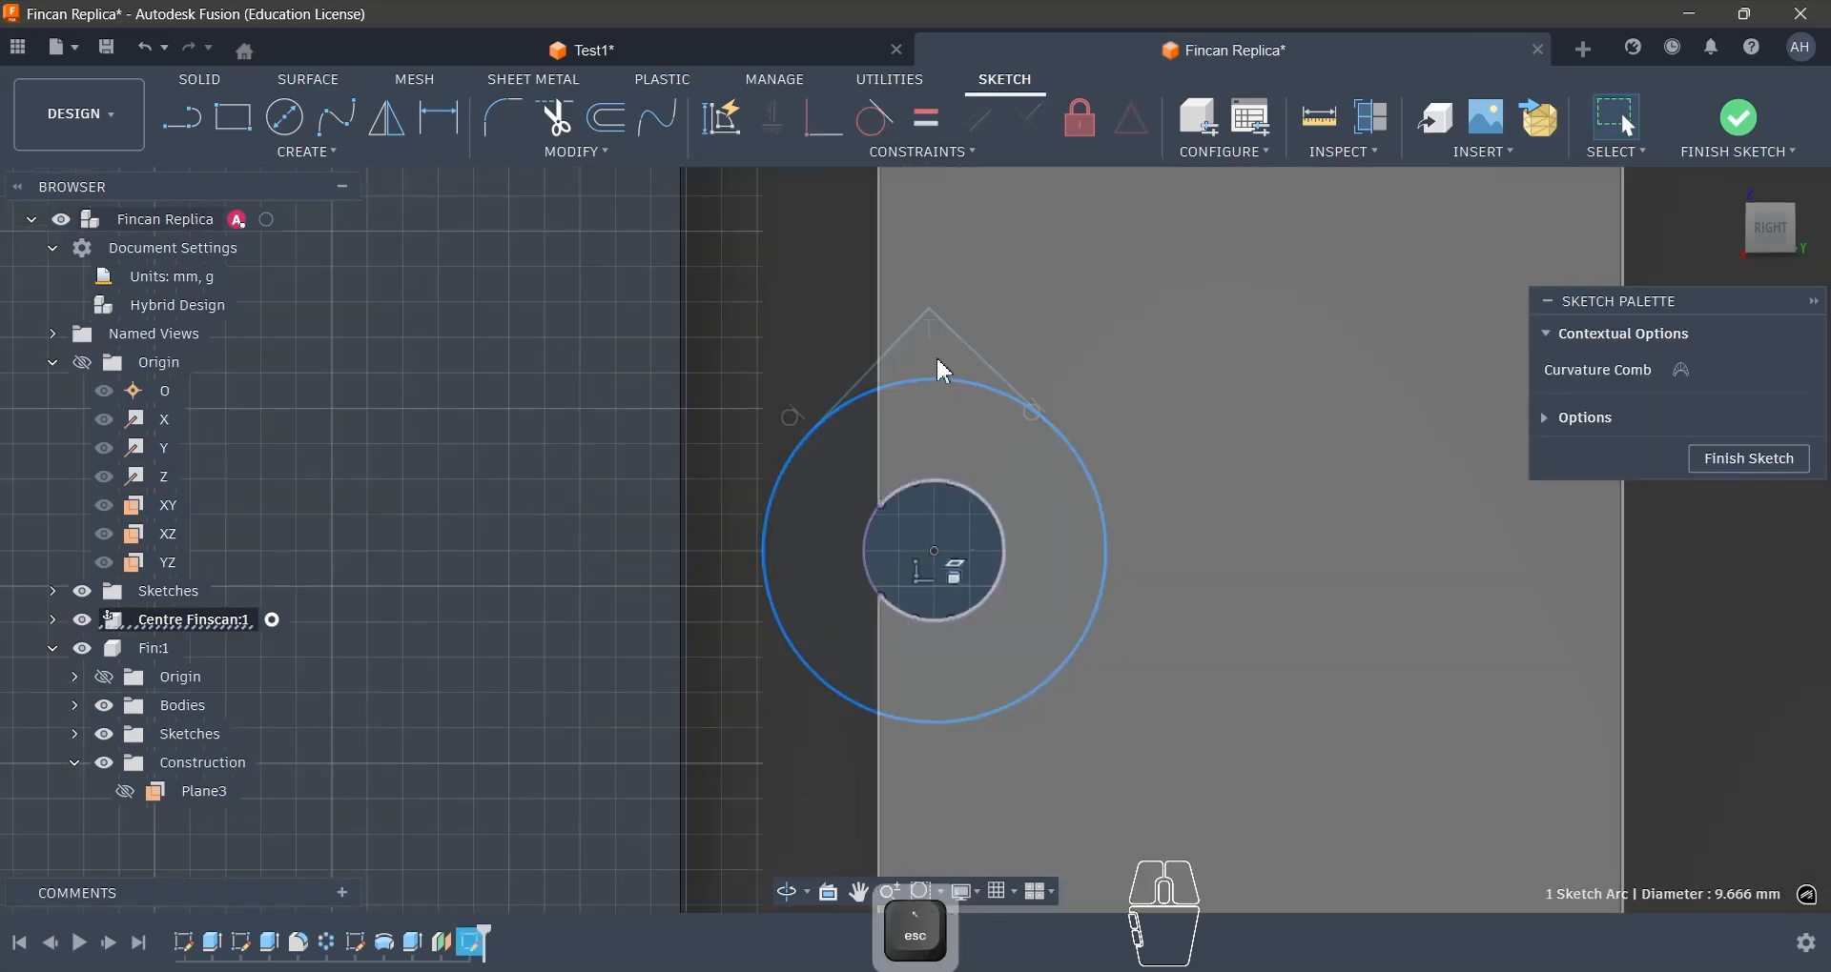
- Trim the large circle's arc beneath the peak and set the remaining arc's radius to 5 mm
{"action": "key", "text": "t"}
{"action": "left_click", "coordinate": [925, 389]}
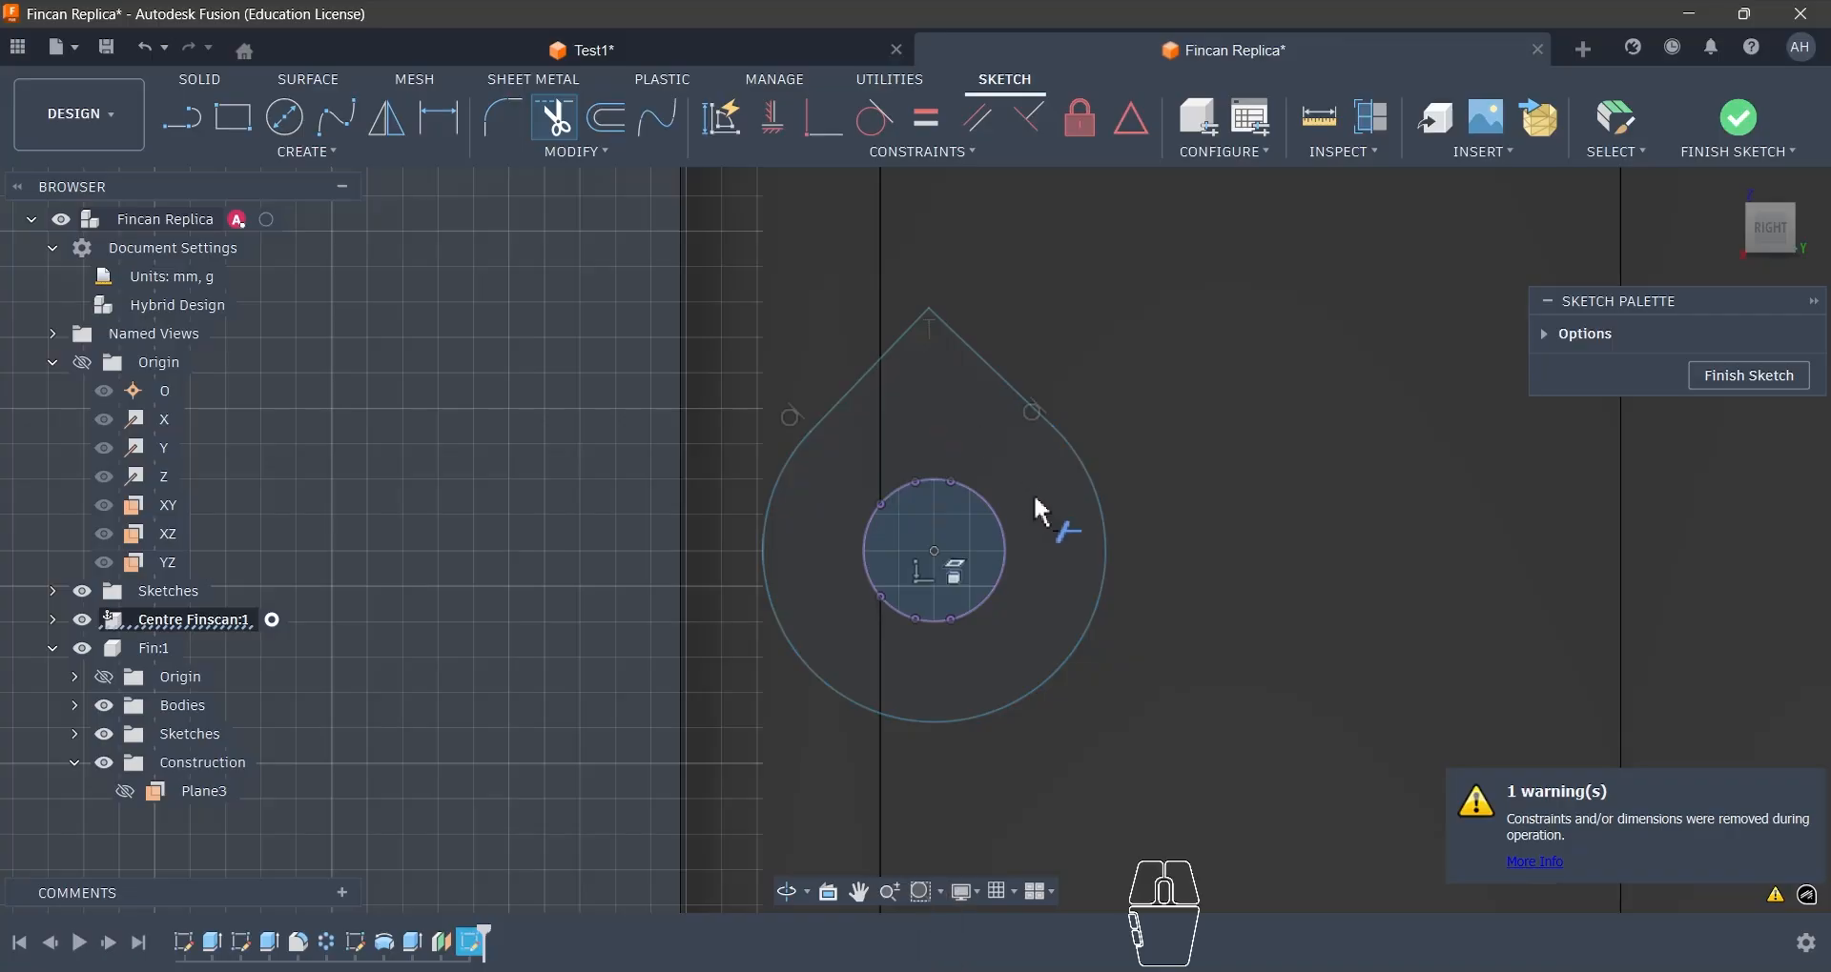
{"action": "key", "text": "d"}
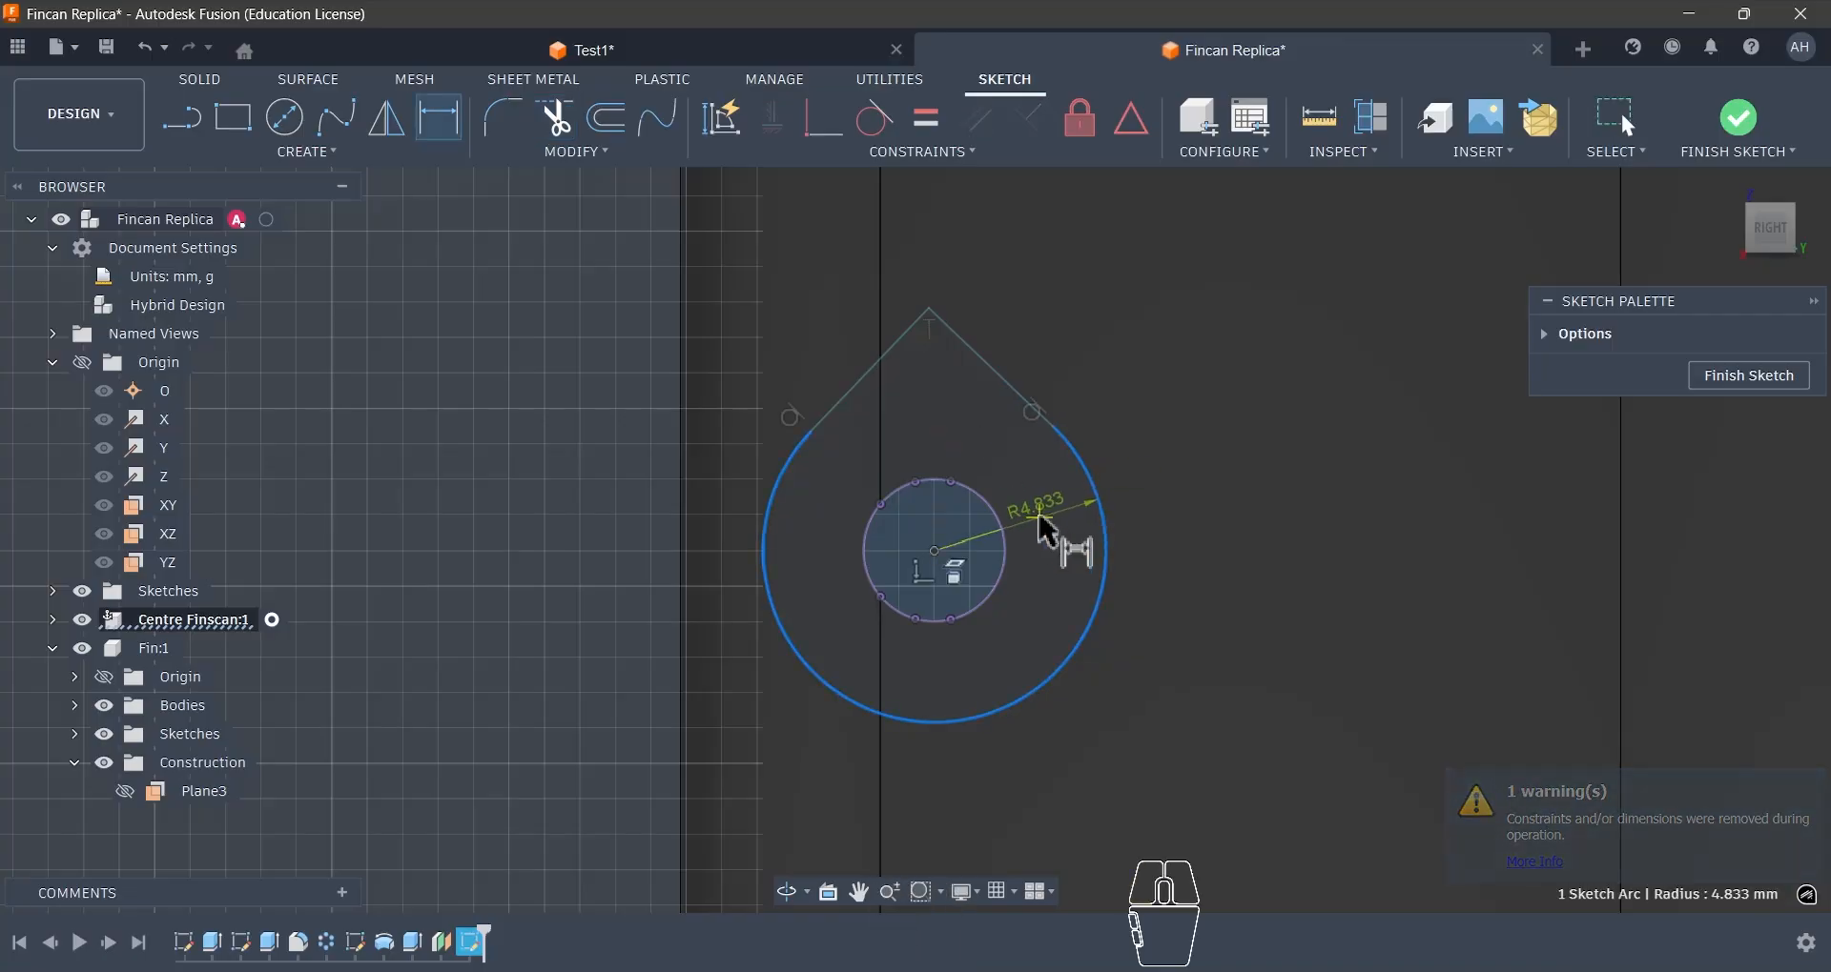
{"action": "left_click", "coordinate": [1067, 526]}
{"action": "type", "text": "5"}
{"action": "key", "text": "Return"}
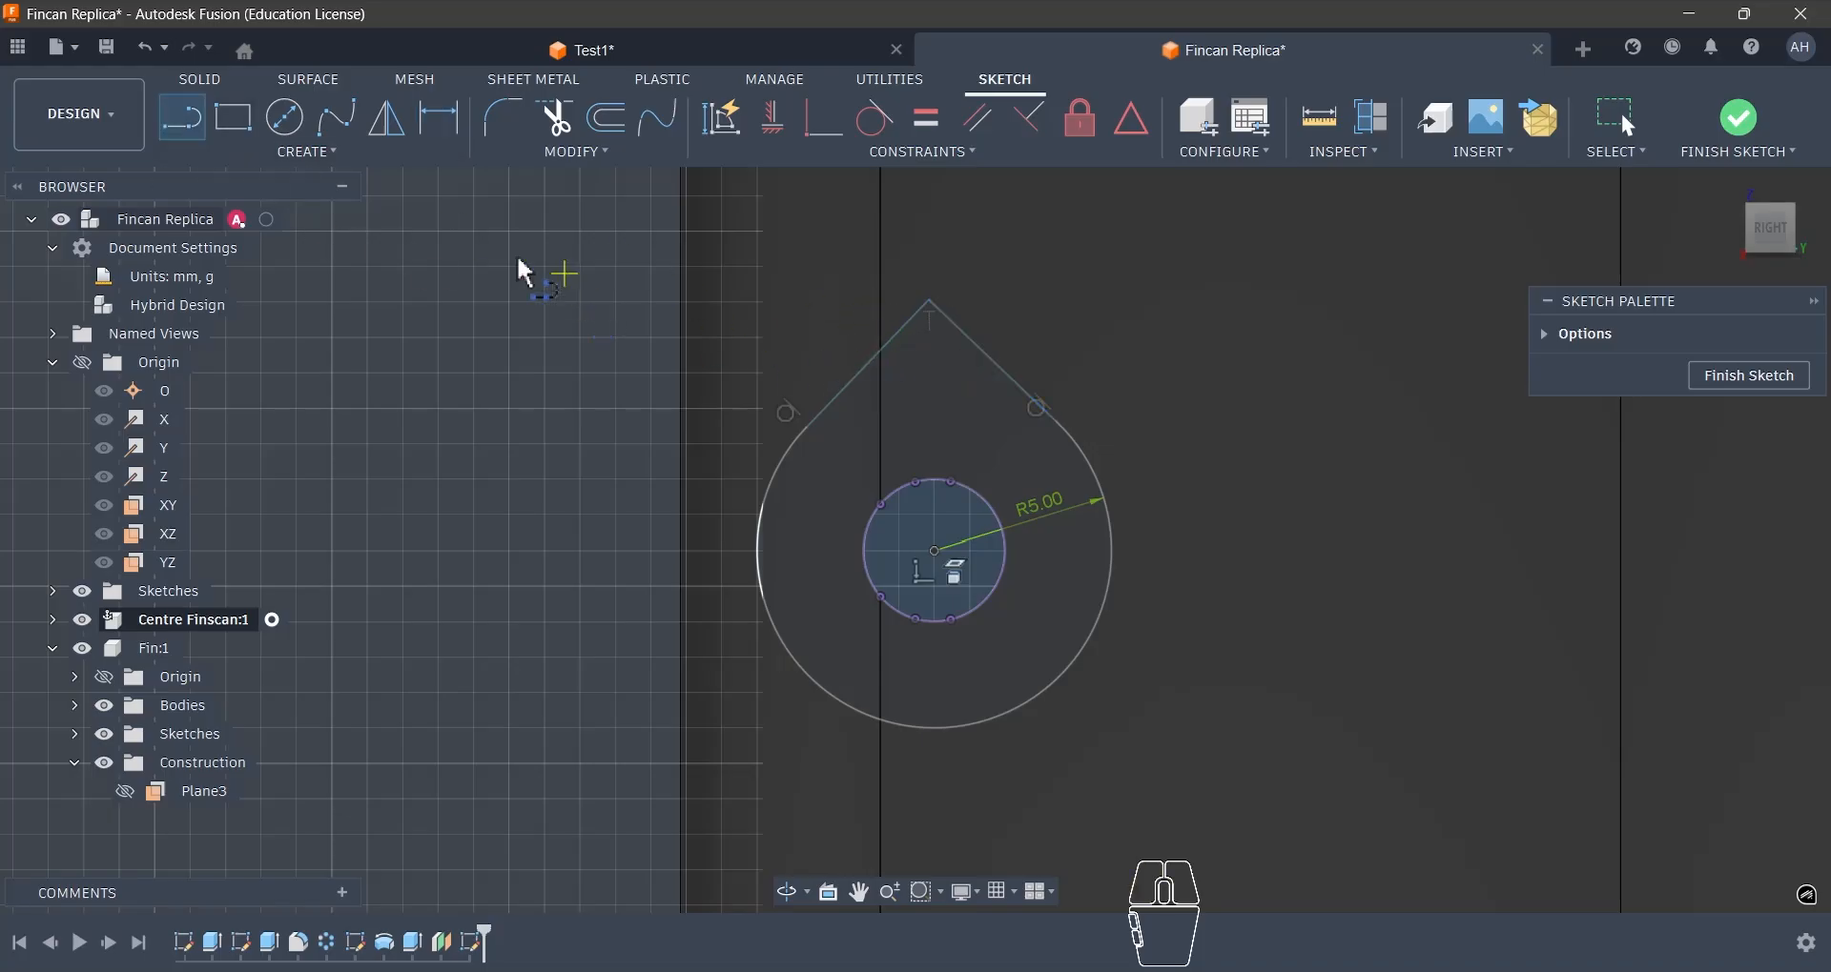
- Align the teardrop's tip vertically with the hole's centre and finish the sketch
{"action": "key", "text": "Escape"}
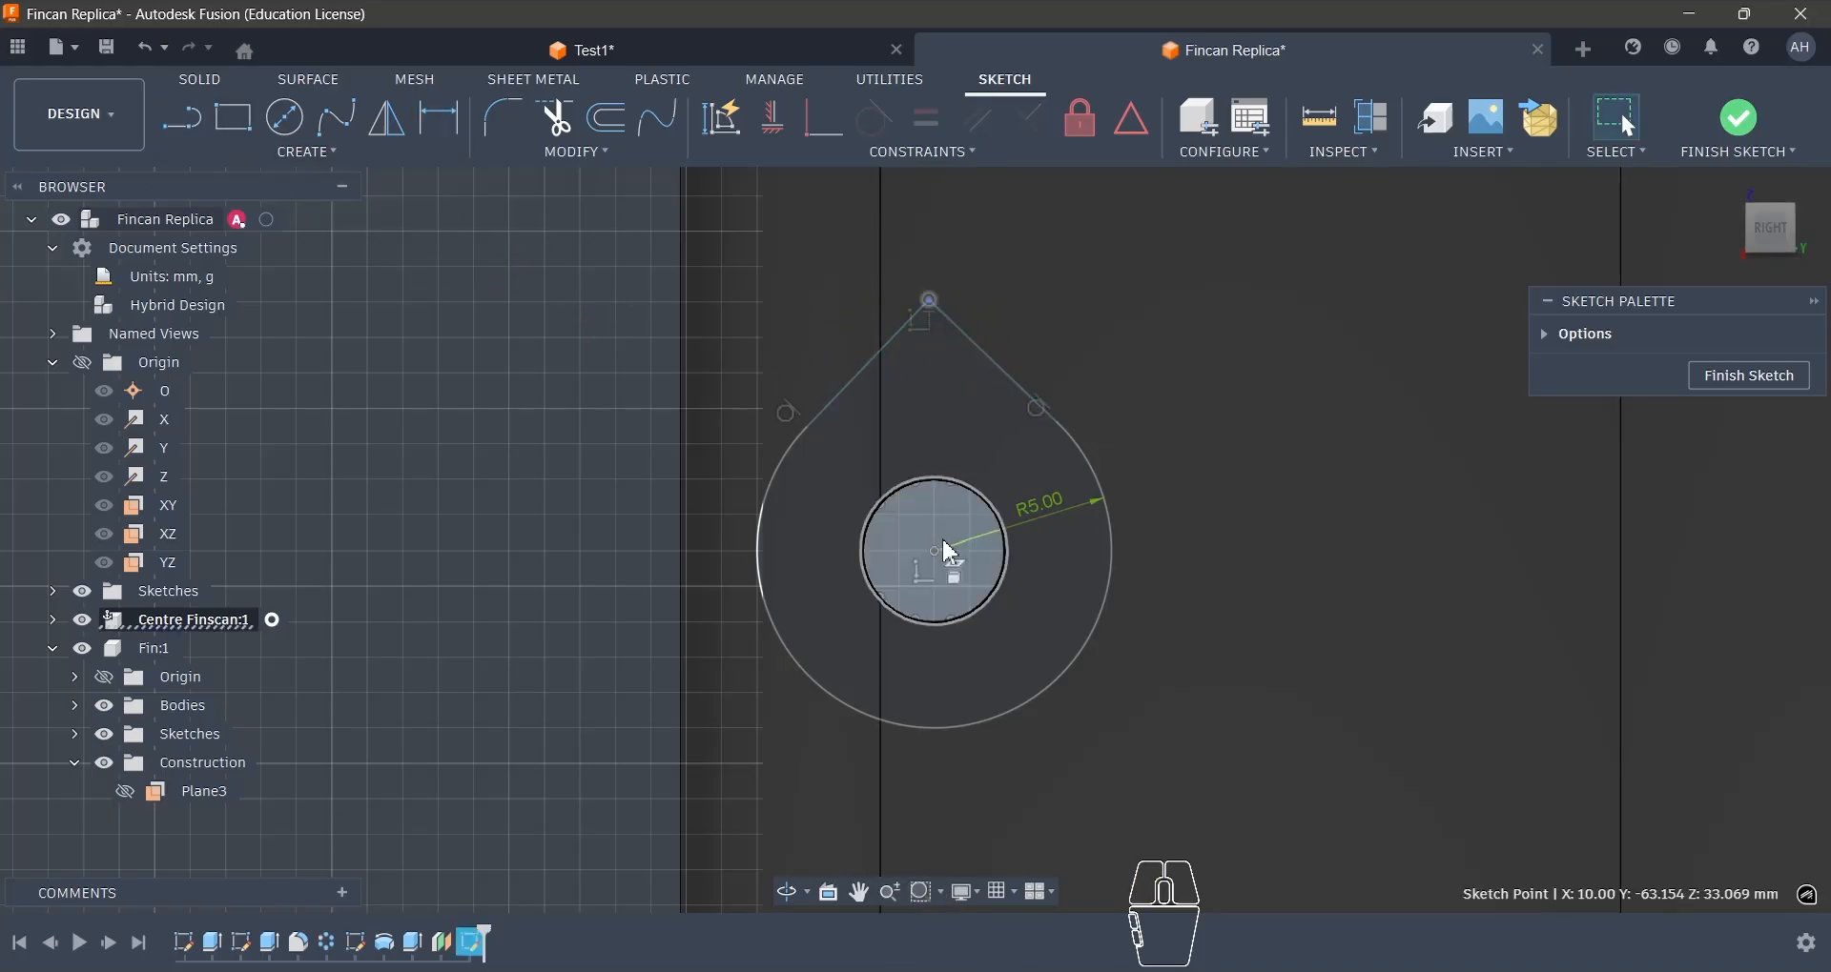
{"action": "left_click", "coordinate": [934, 551], "text": "shift"}
{"action": "left_click", "coordinate": [791, 129]}
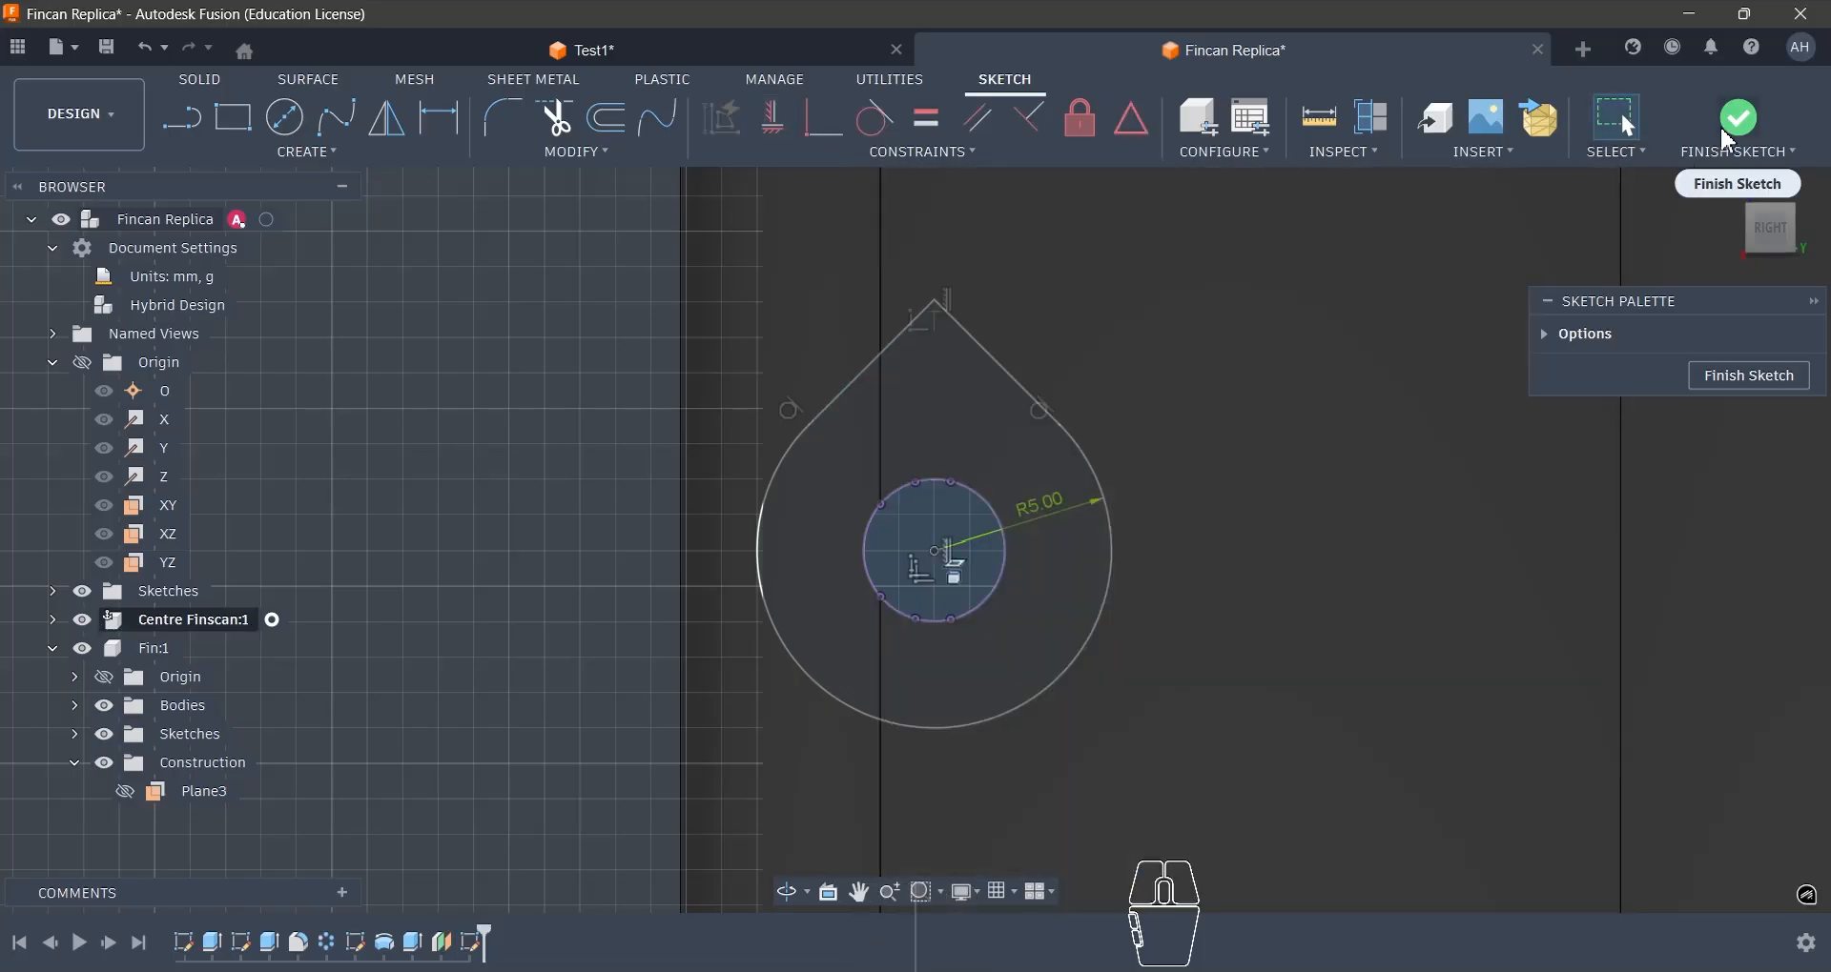
{"action": "left_click", "coordinate": [1738, 118]}
- Extrude the teardrop profile around the hole 16 mm outwards as a cut to form the screw pocket
{"action": "key", "text": "e"}
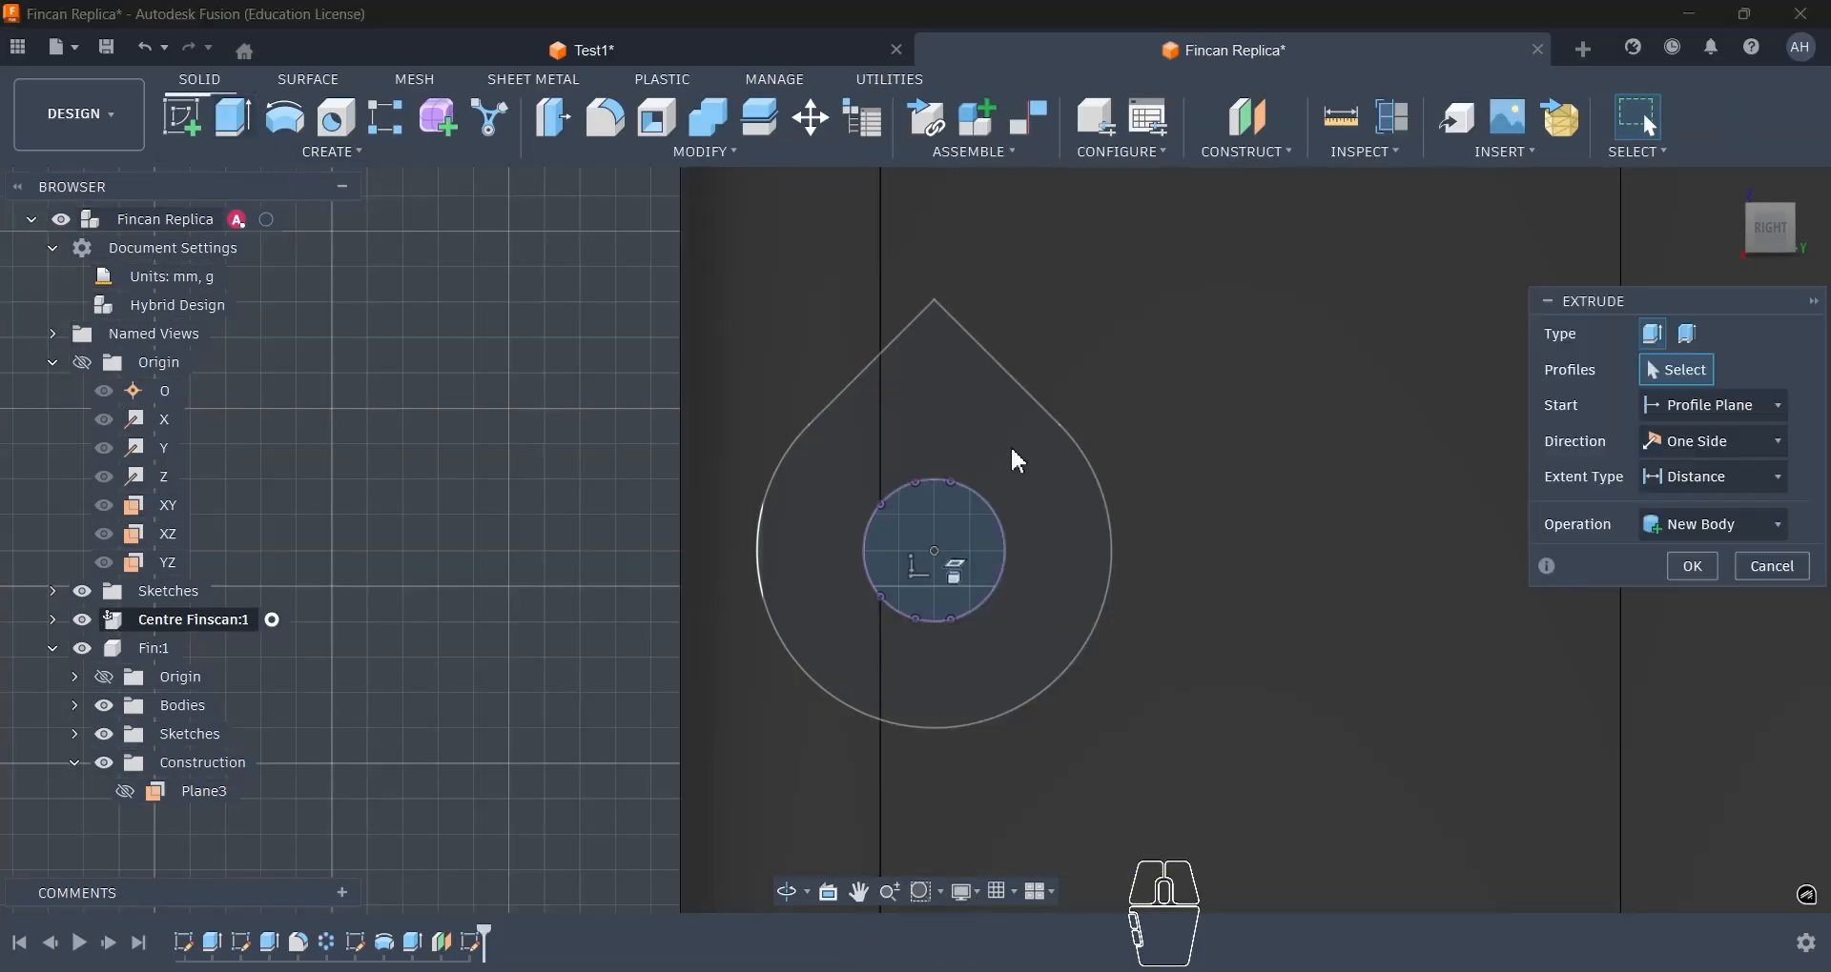
{"action": "left_click", "coordinate": [954, 429]}
{"action": "middle_click_drag", "start_coordinate": [954, 429], "coordinate": [902, 551], "text": "shift"}
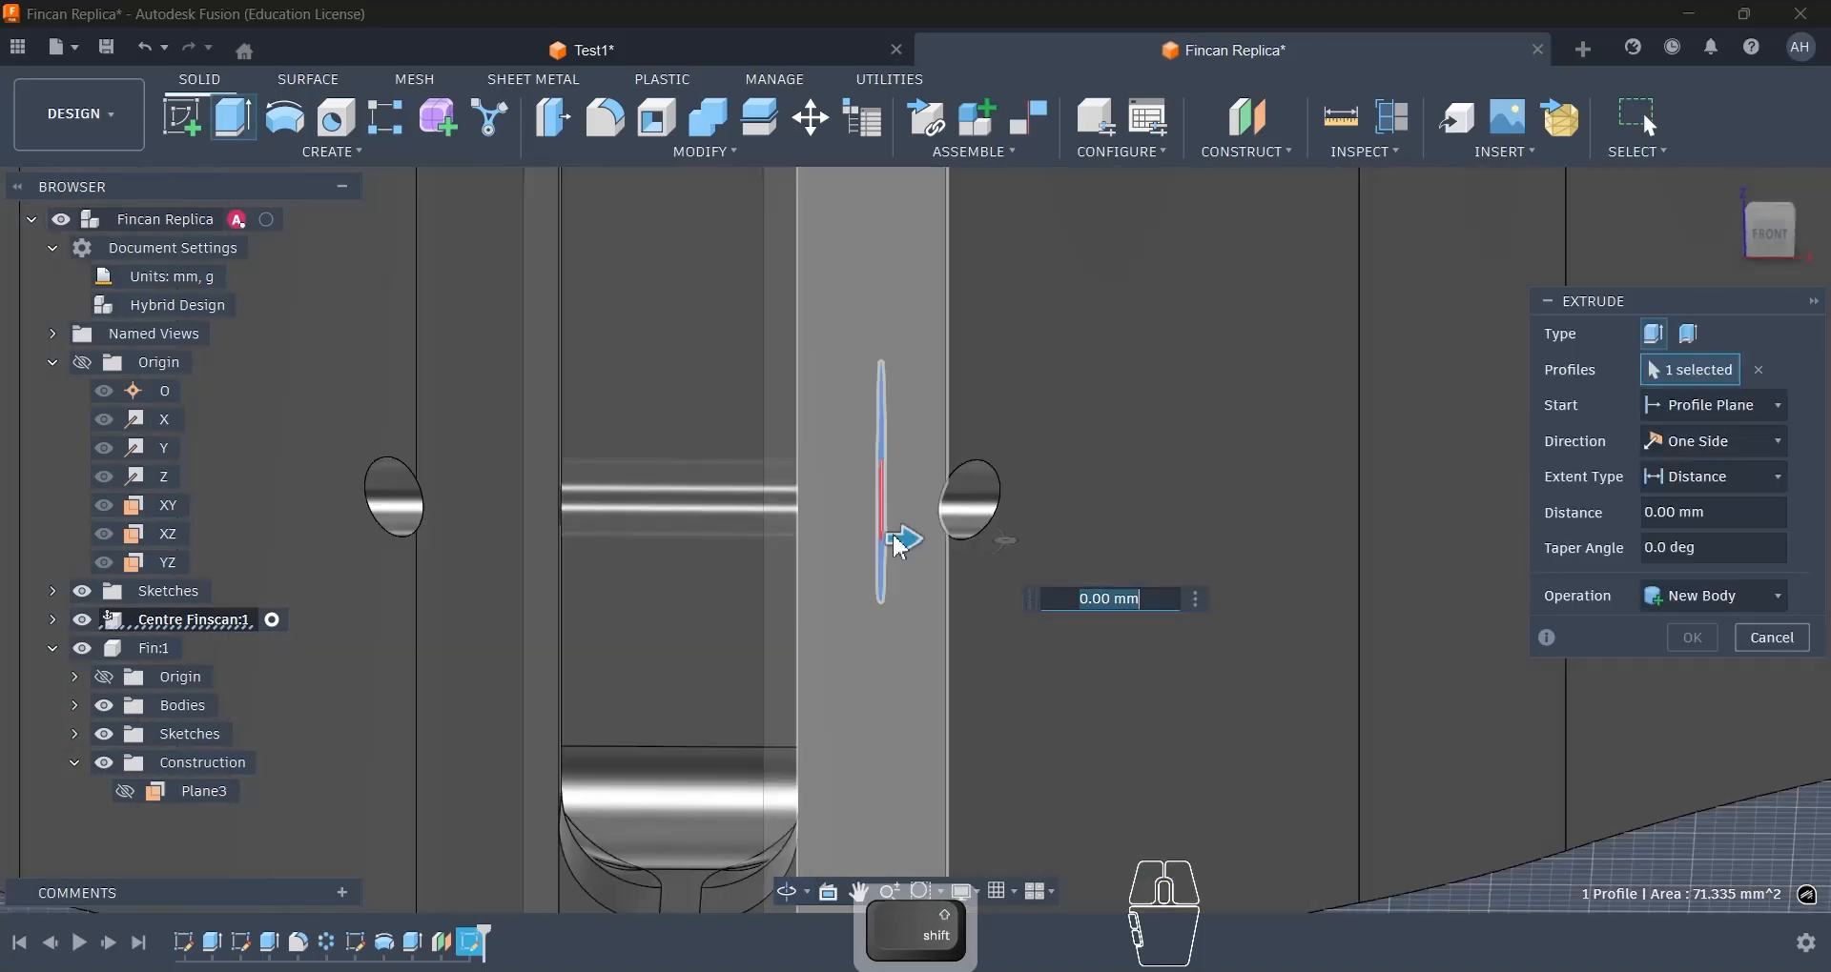
{"action": "left_click_drag", "start_coordinate": [901, 539], "coordinate": [1227, 539]}
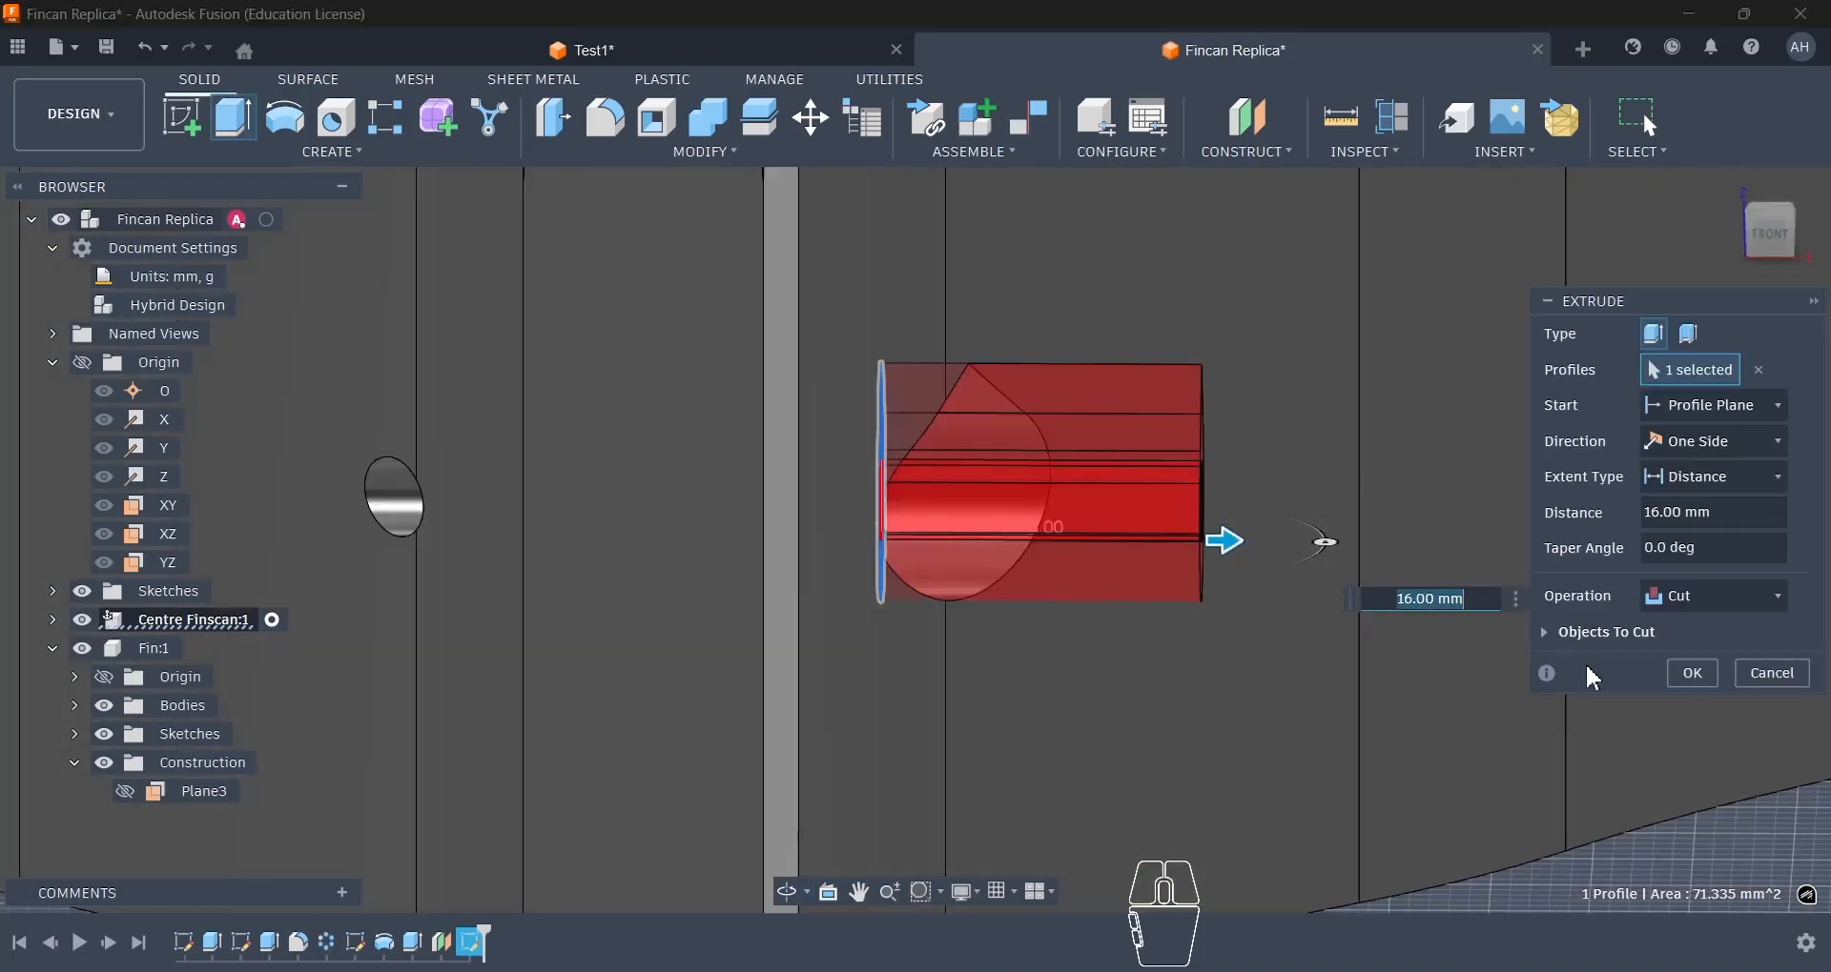
{"action": "scroll", "coordinate": [1237, 599], "scroll_direction": "down", "scroll_amount": 4}
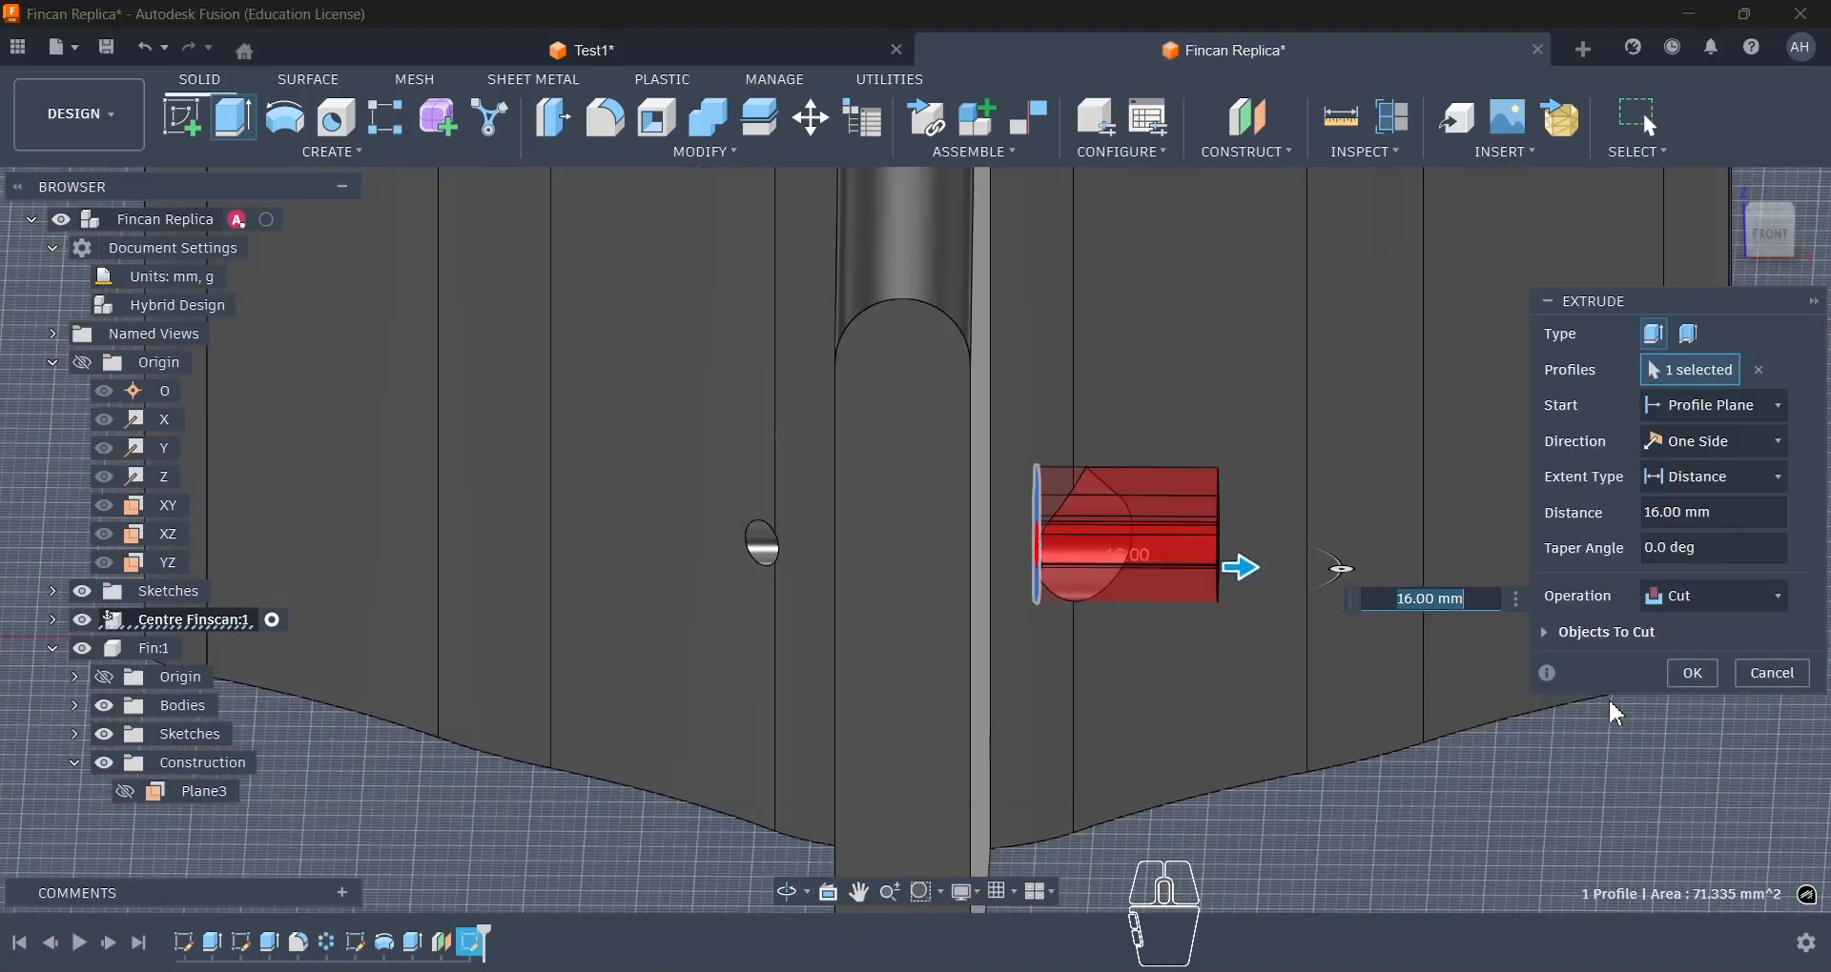
{"action": "left_click", "coordinate": [1686, 679]}
{"action": "mouse_move", "coordinate": [1278, 569]}
{"action": "middle_mouse_down", "text": "shift"}
{"action": "mouse_move", "coordinate": [1156, 558]}
{"action": "mouse_move", "coordinate": [1256, 572]}
{"action": "middle_mouse_up", "text": "shift"}
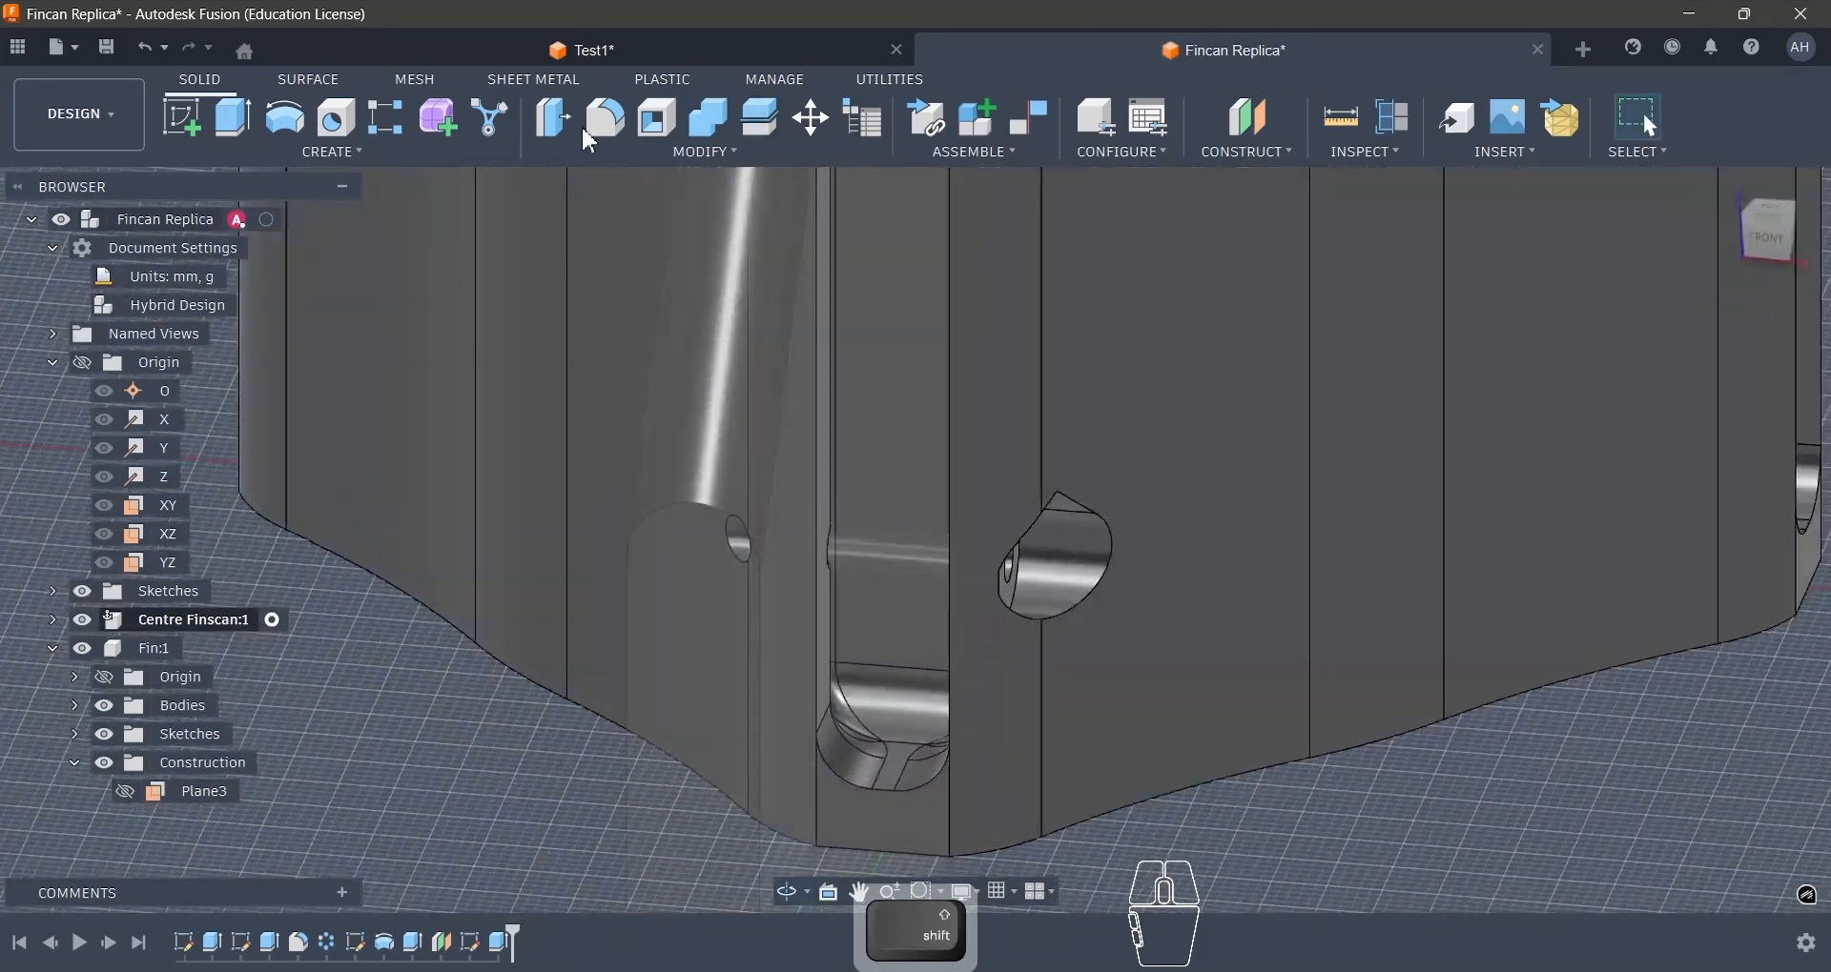
- Mirror the teardrop screw pocket cut as a feature across the YZ plane
{"action": "left_click", "coordinate": [434, 158]}
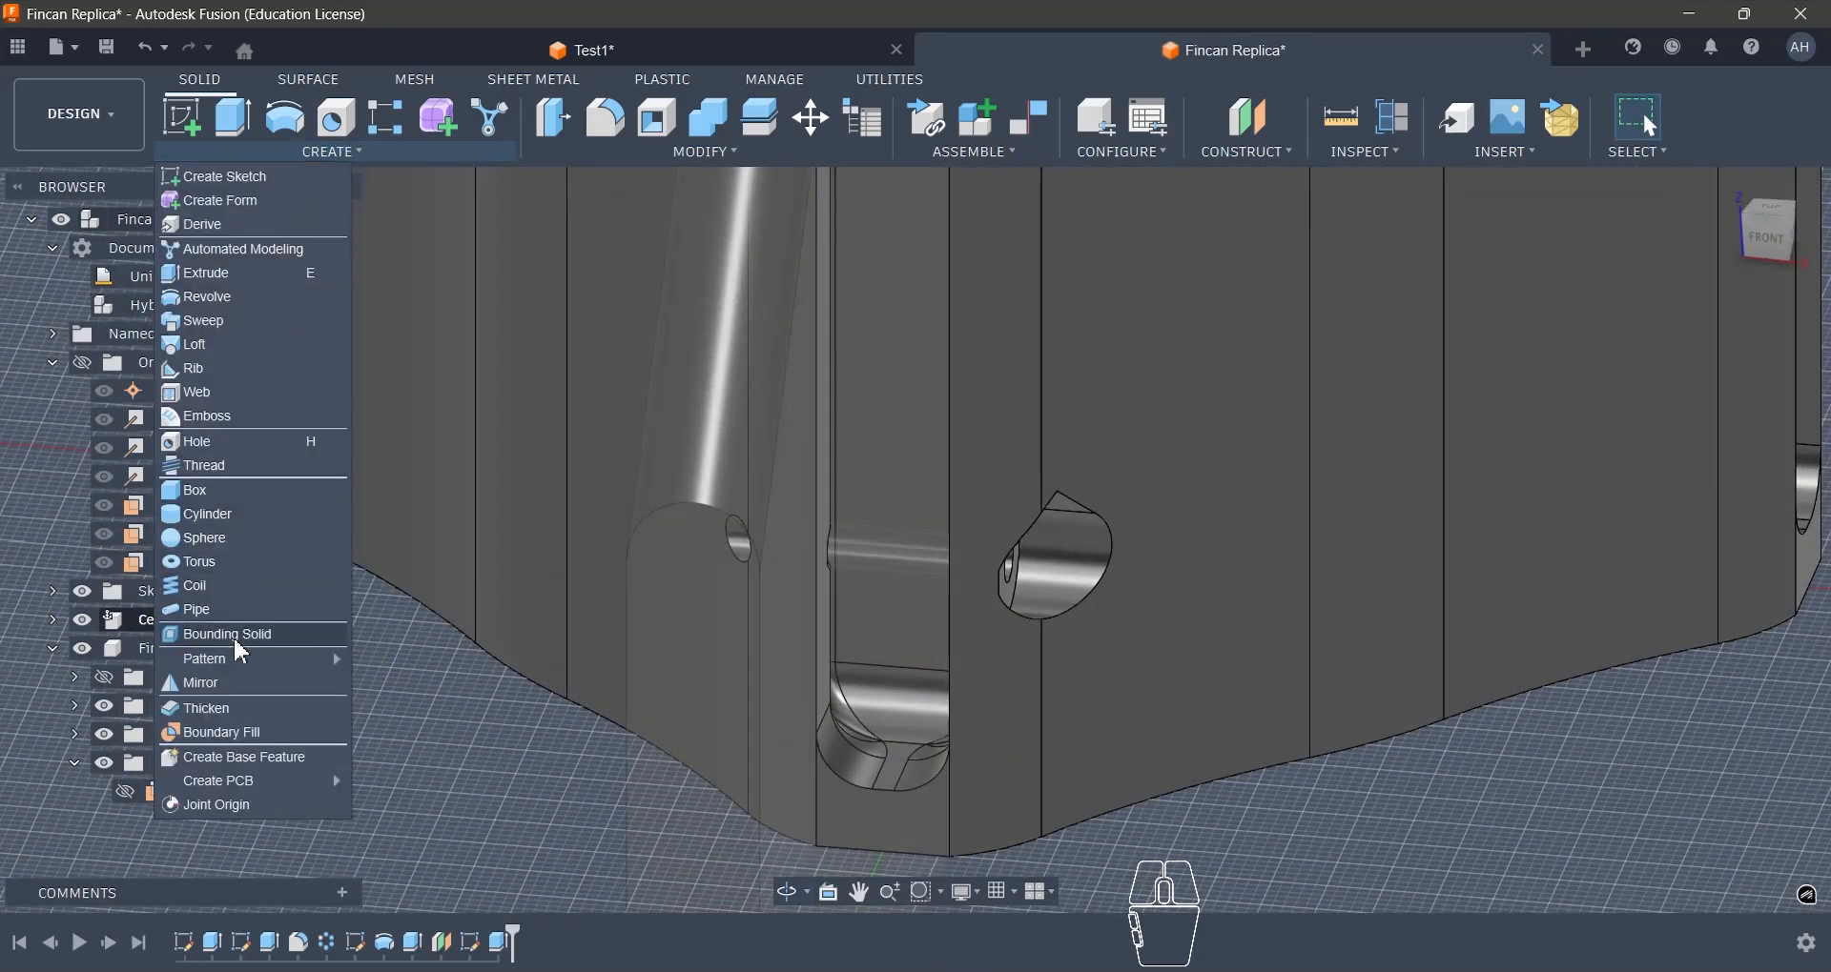
{"action": "left_click", "coordinate": [240, 685]}
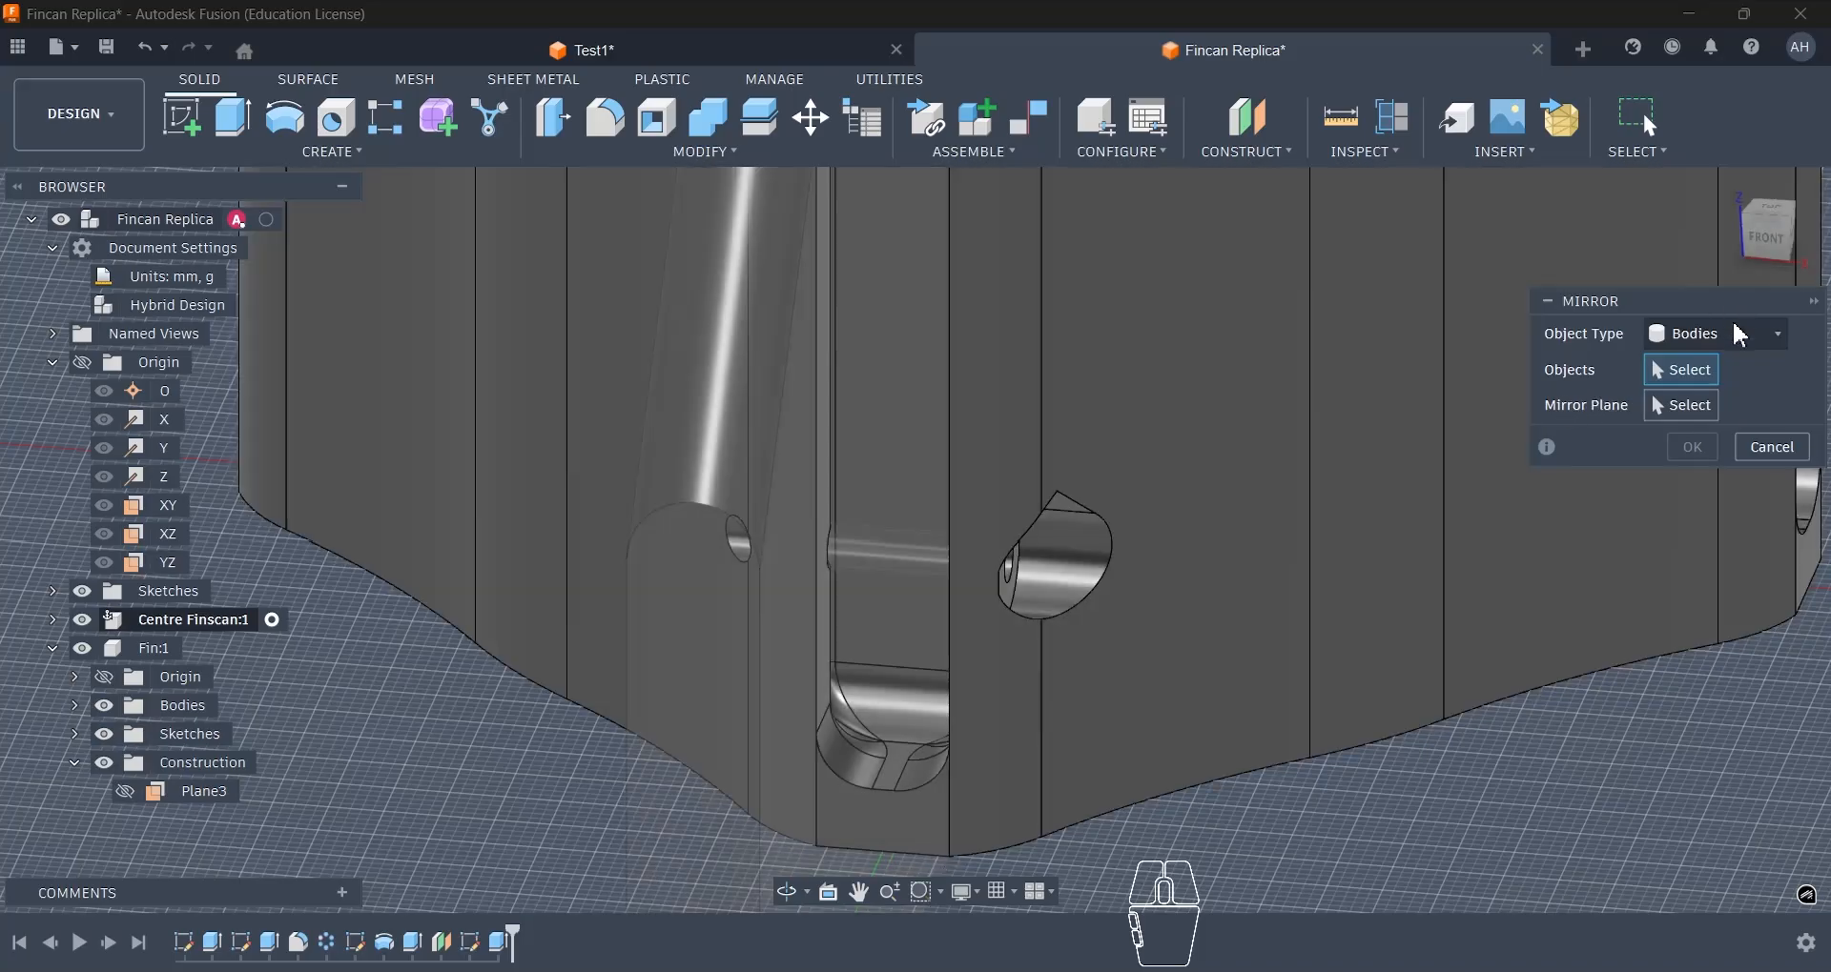
{"action": "left_click", "coordinate": [1739, 335]}
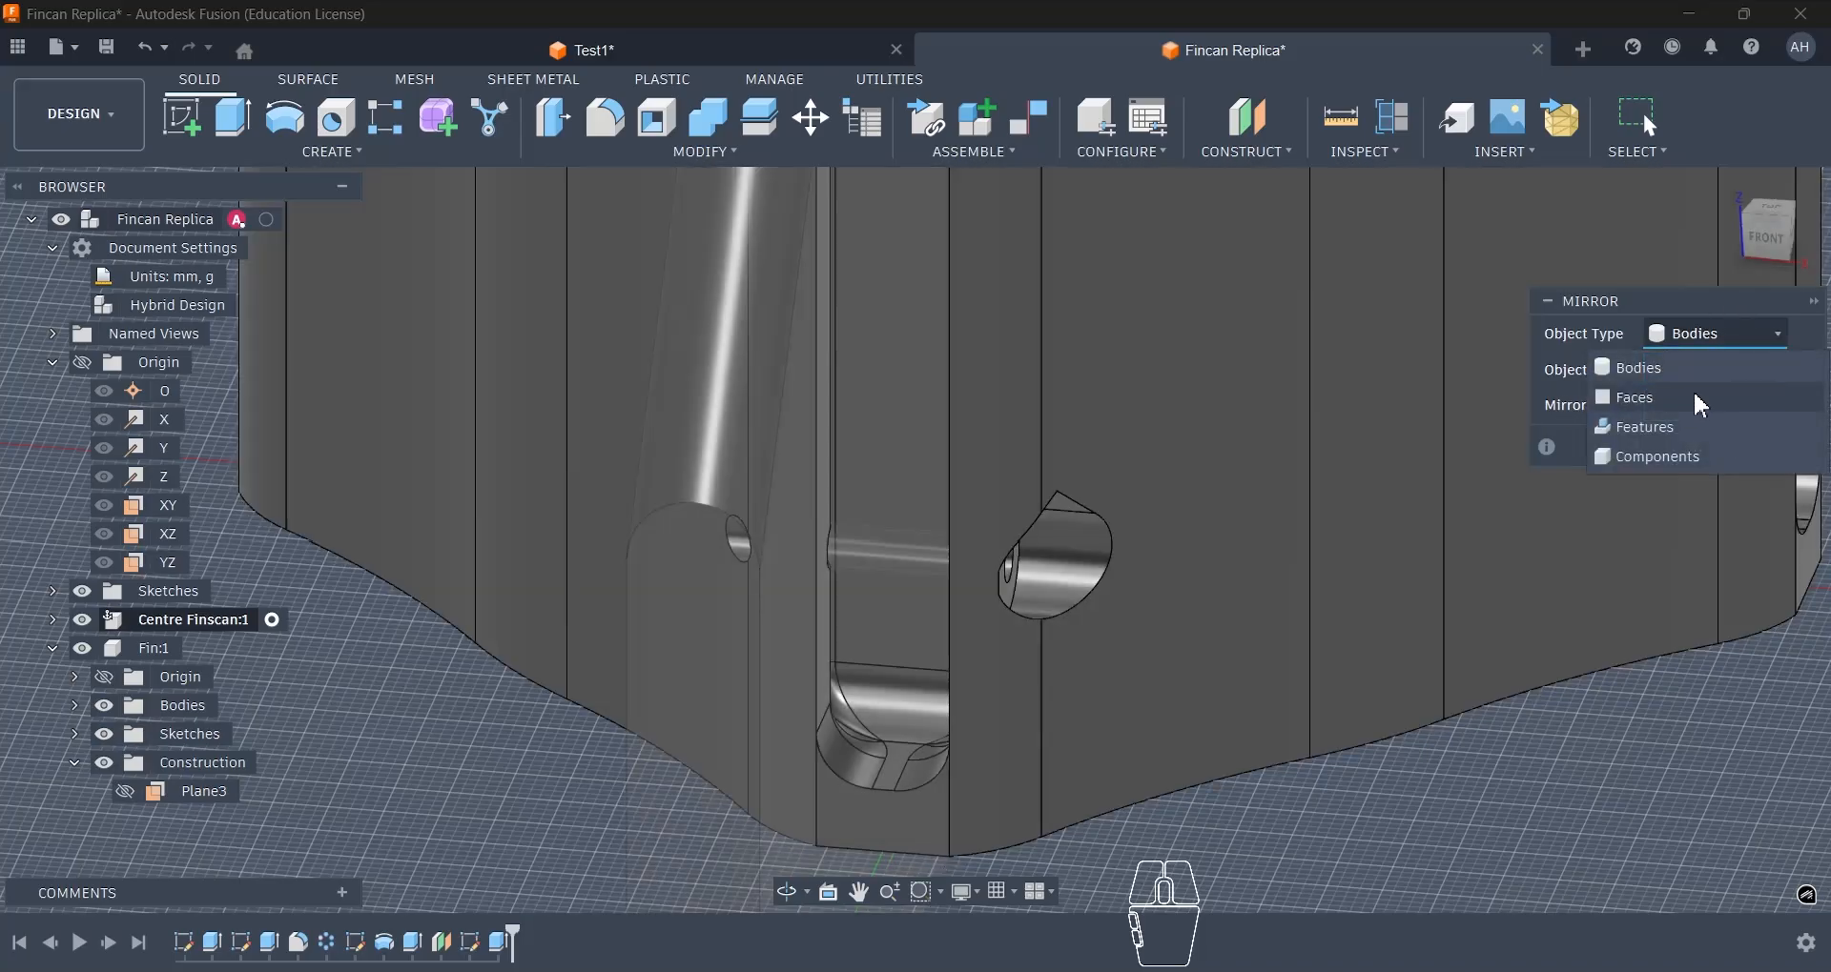
{"action": "left_click", "coordinate": [1621, 423]}
{"action": "left_click", "coordinate": [1048, 534]}
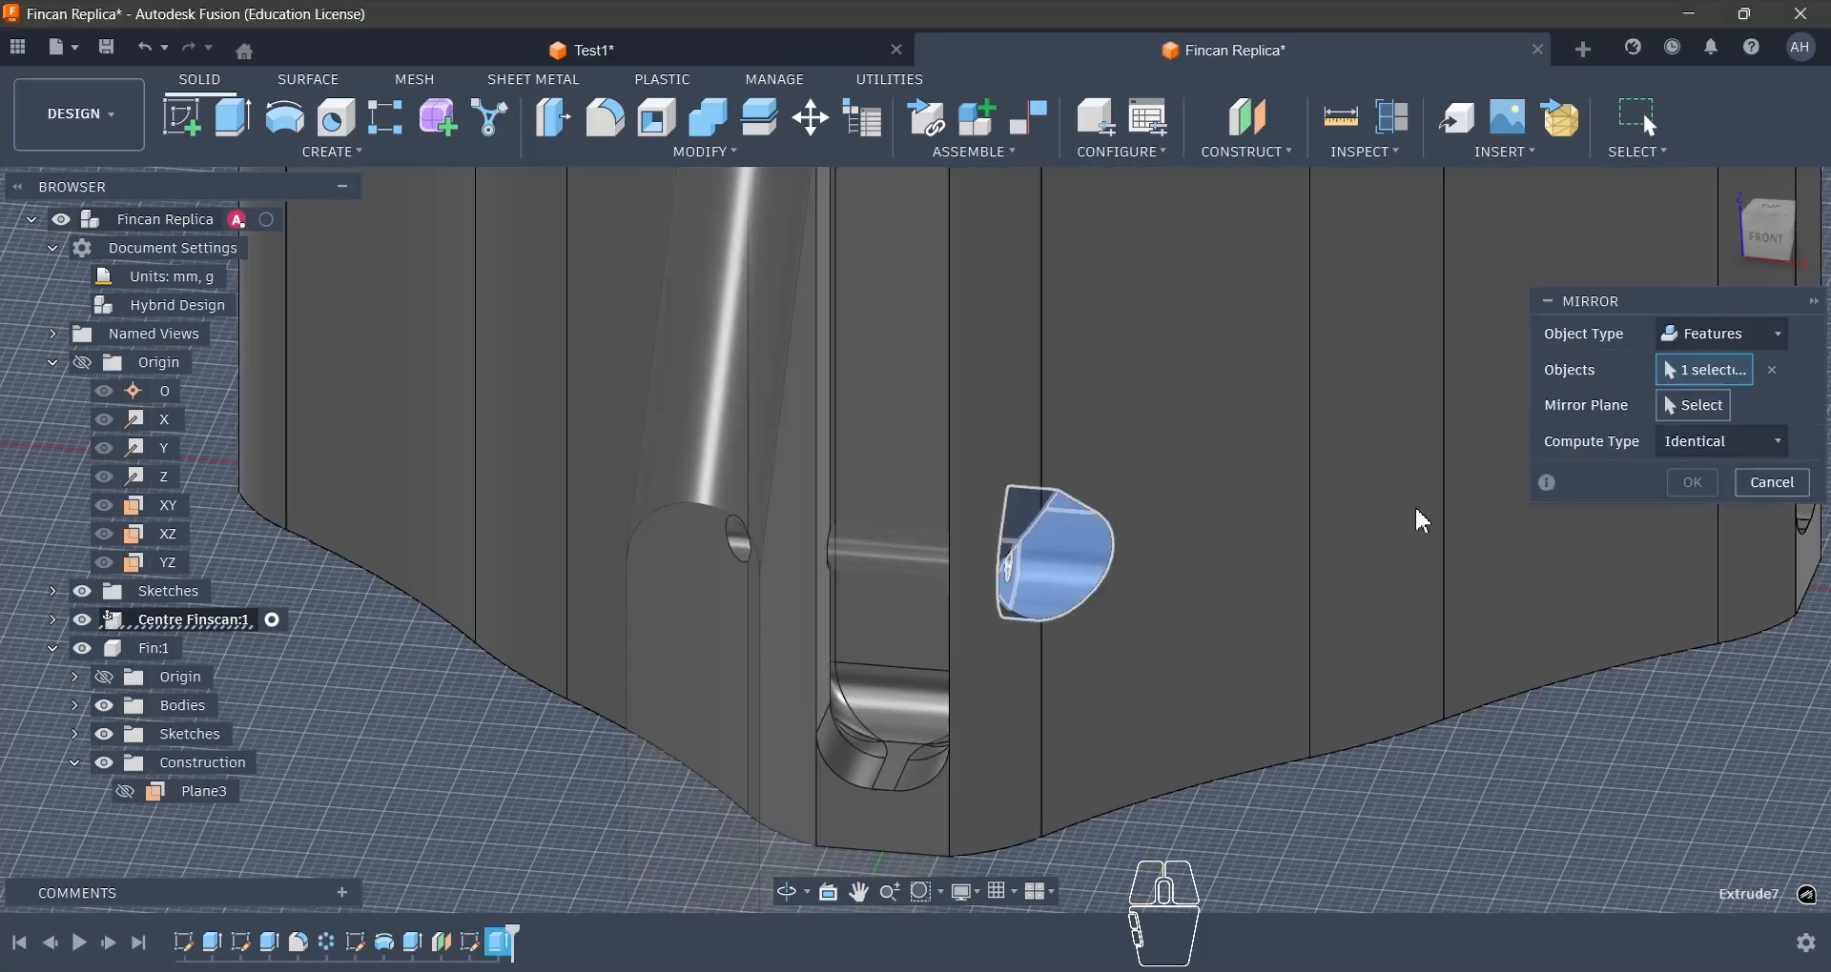
{"action": "left_click", "coordinate": [1693, 405]}
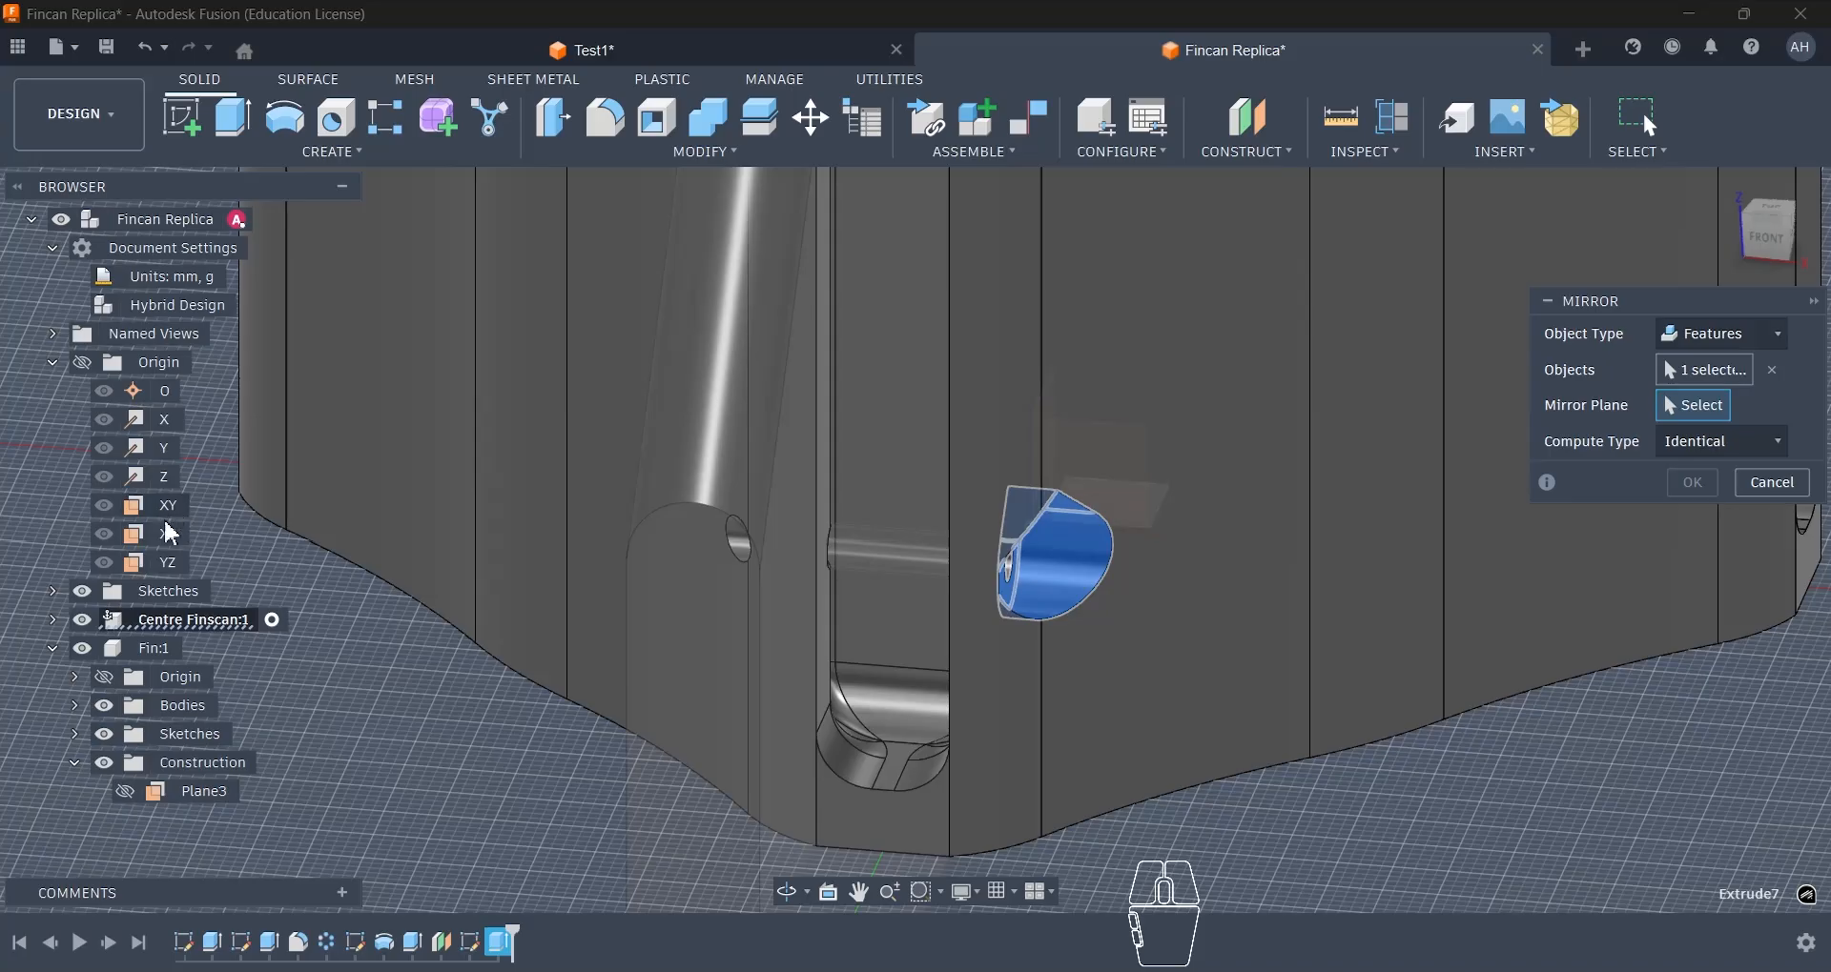
{"action": "left_click", "coordinate": [167, 562]}
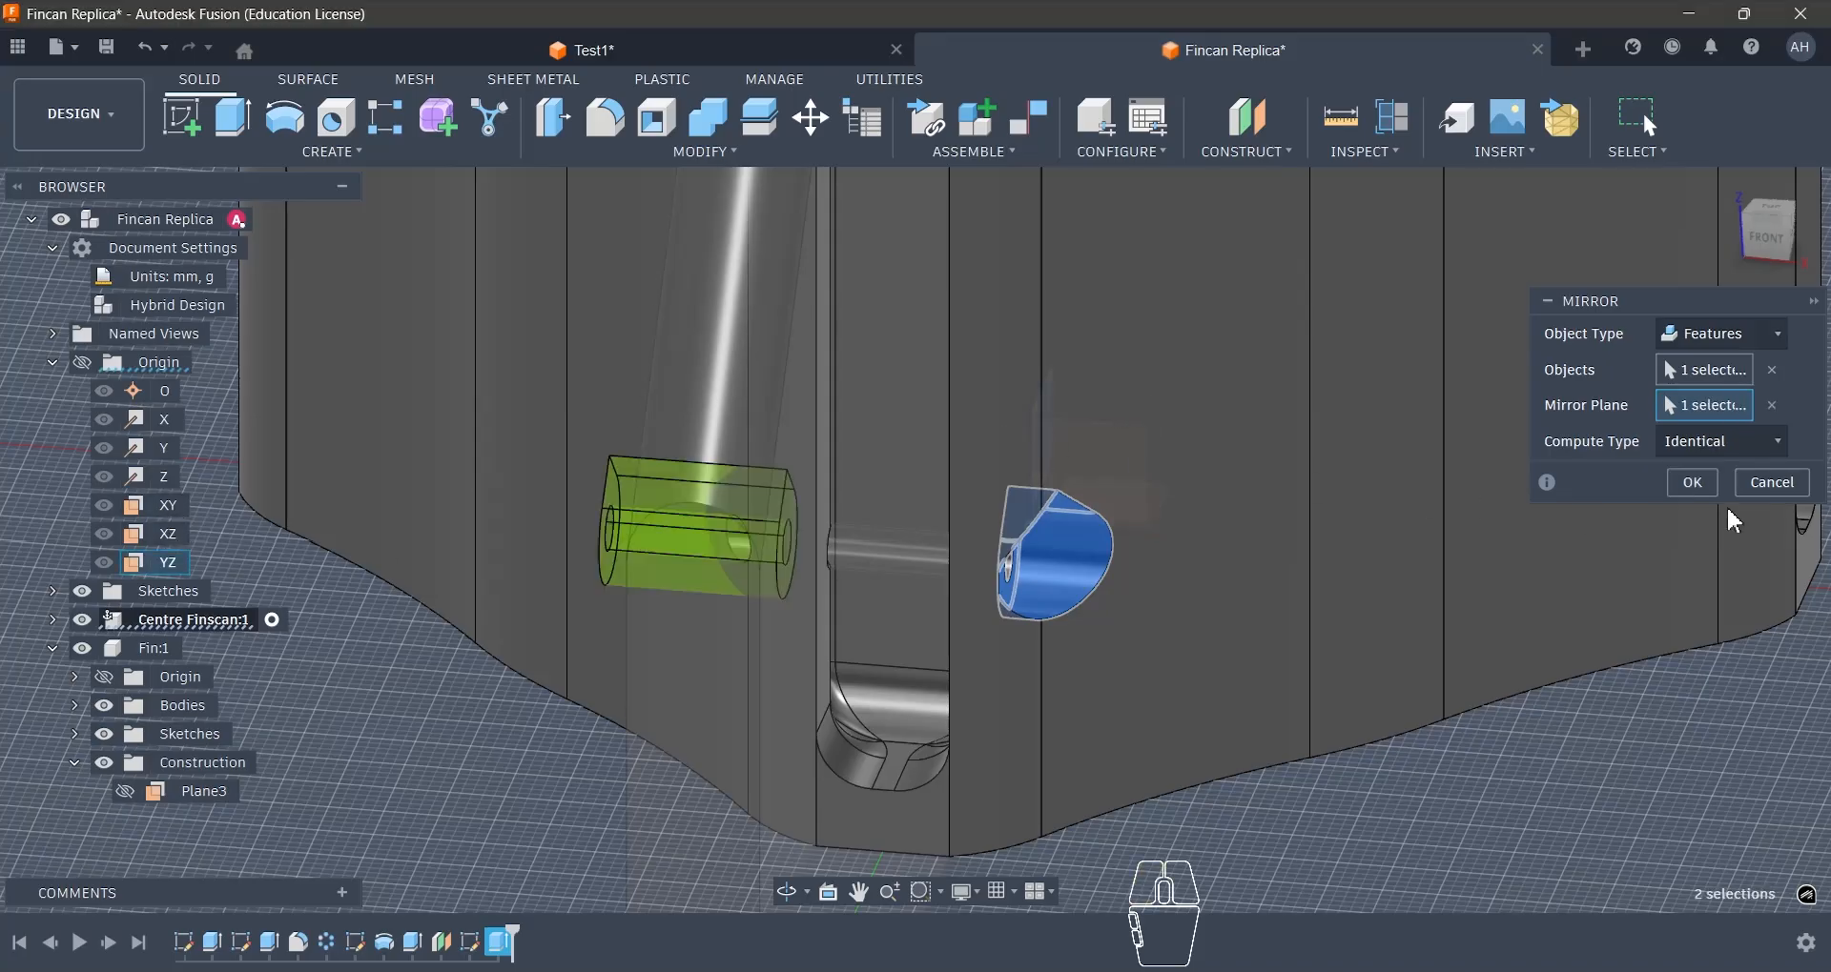
{"action": "left_click", "coordinate": [1691, 483]}
- Circular-pattern the fin component around the Z axis with a full distribution and a quantity of 4
{"action": "scroll", "coordinate": [1046, 437], "scroll_direction": "down", "scroll_amount": 3}
{"action": "mouse_move", "coordinate": [1046, 438]}
{"action": "middle_mouse_down", "text": "shift"}
{"action": "mouse_move", "coordinate": [1125, 477]}
{"action": "mouse_move", "coordinate": [1087, 457]}
{"action": "middle_mouse_up", "text": "shift"}
{"action": "left_click", "coordinate": [277, 155]}
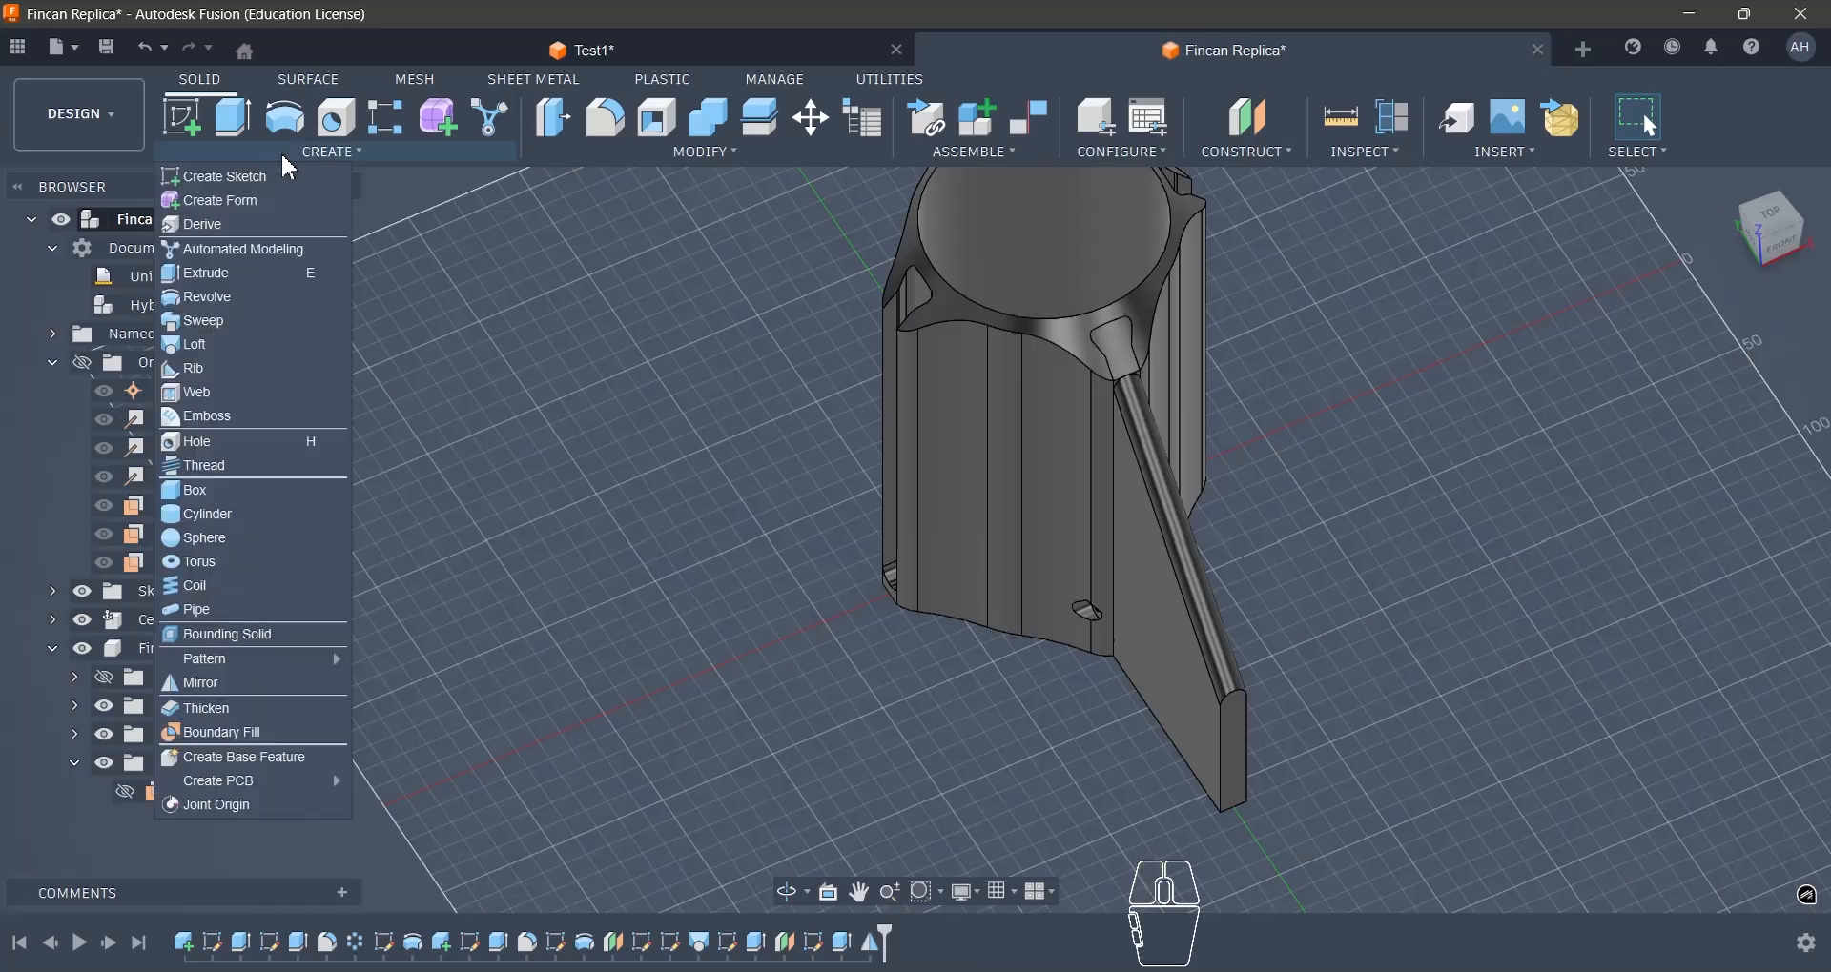
{"action": "mouse_move", "coordinate": [263, 660]}
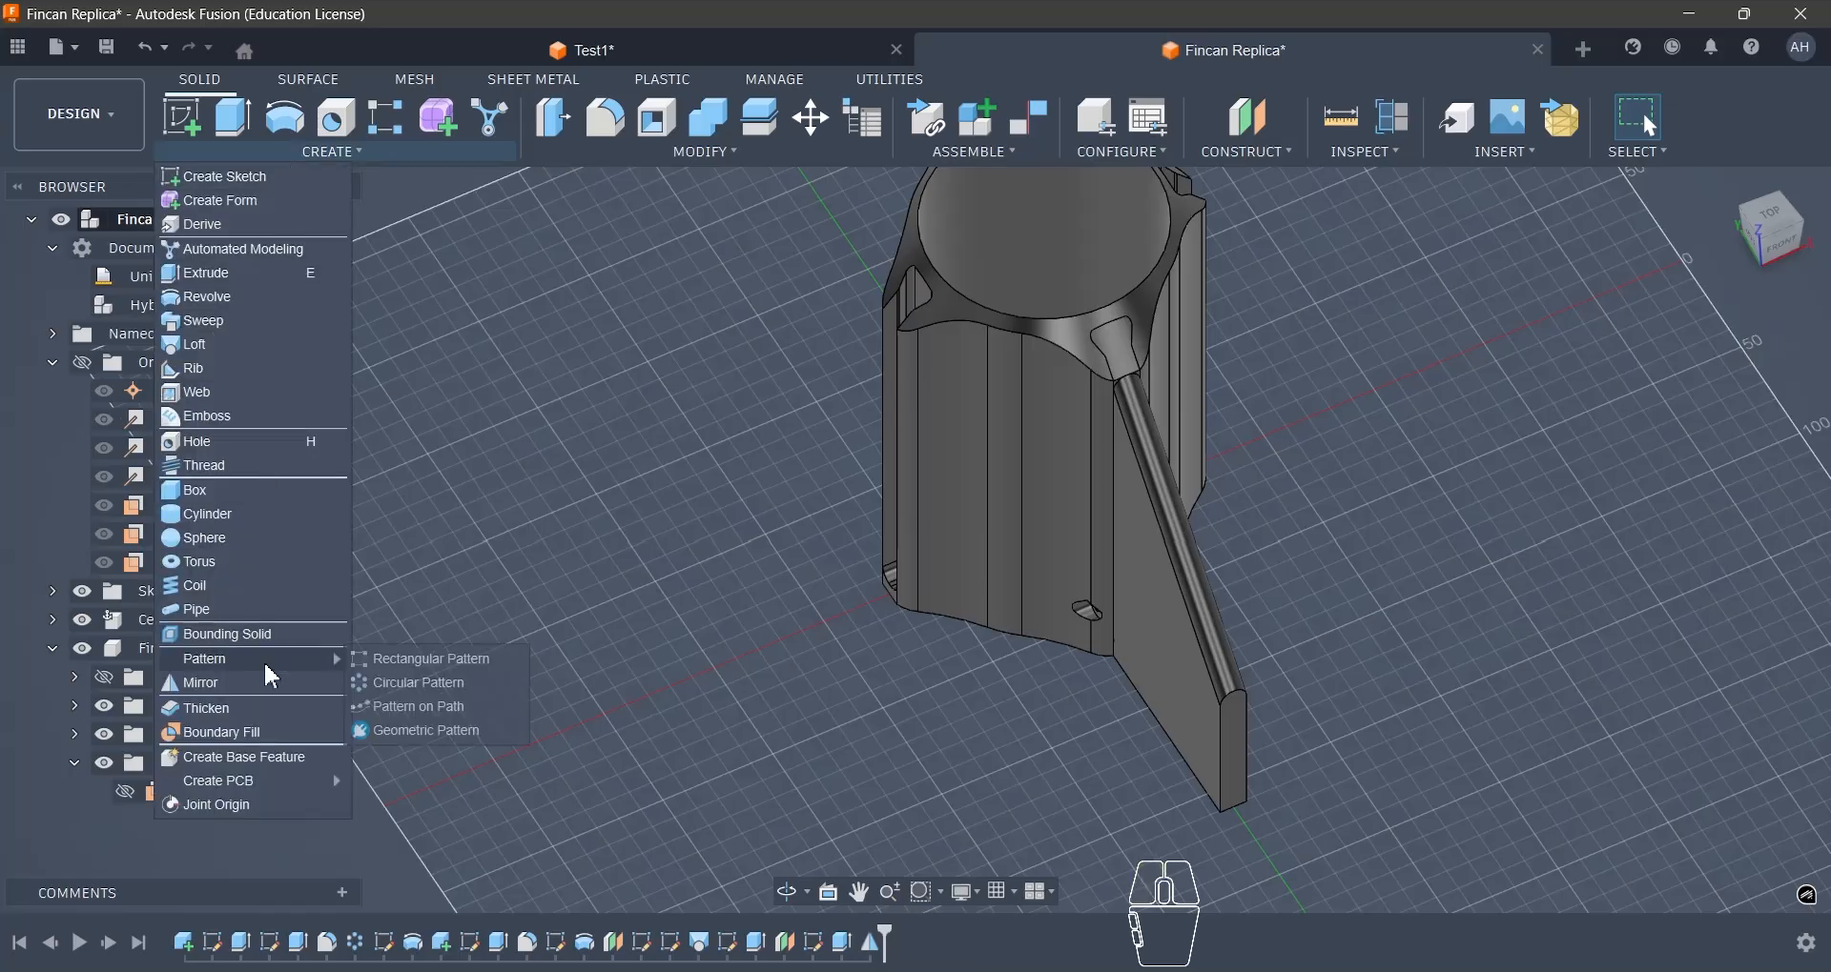
{"action": "left_click", "coordinate": [382, 680]}
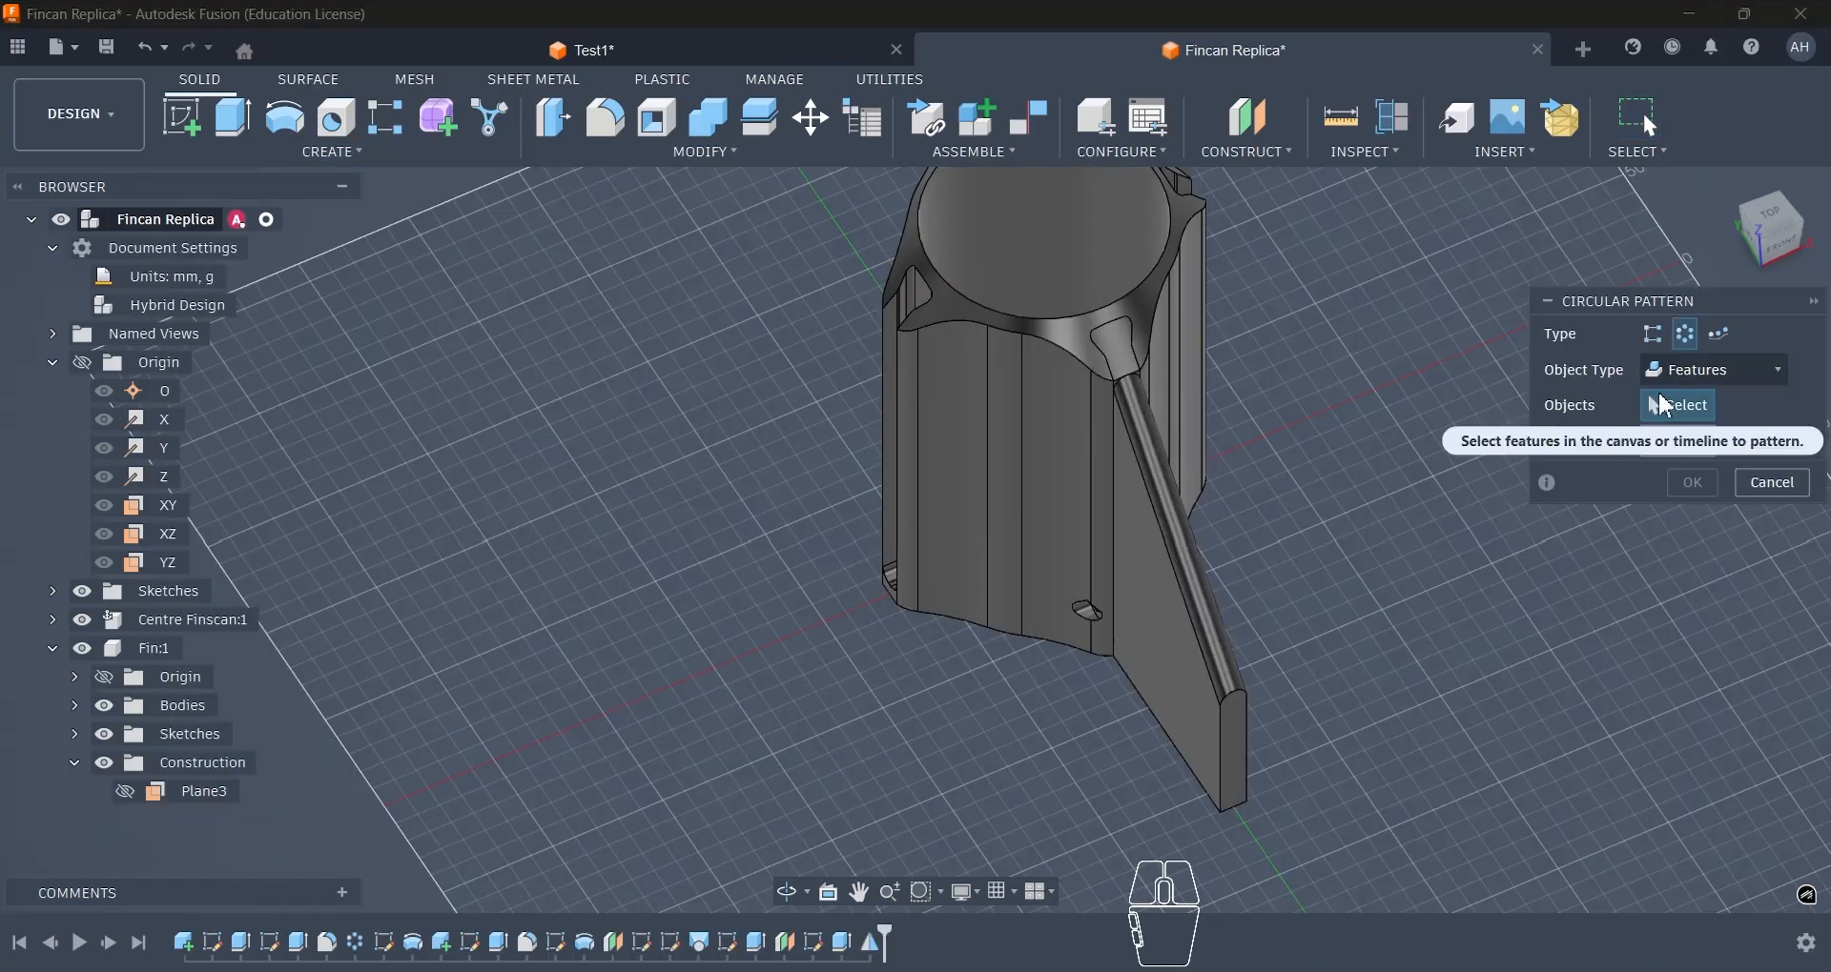
{"action": "left_click", "coordinate": [1711, 370]}
{"action": "left_click", "coordinate": [1667, 490]}
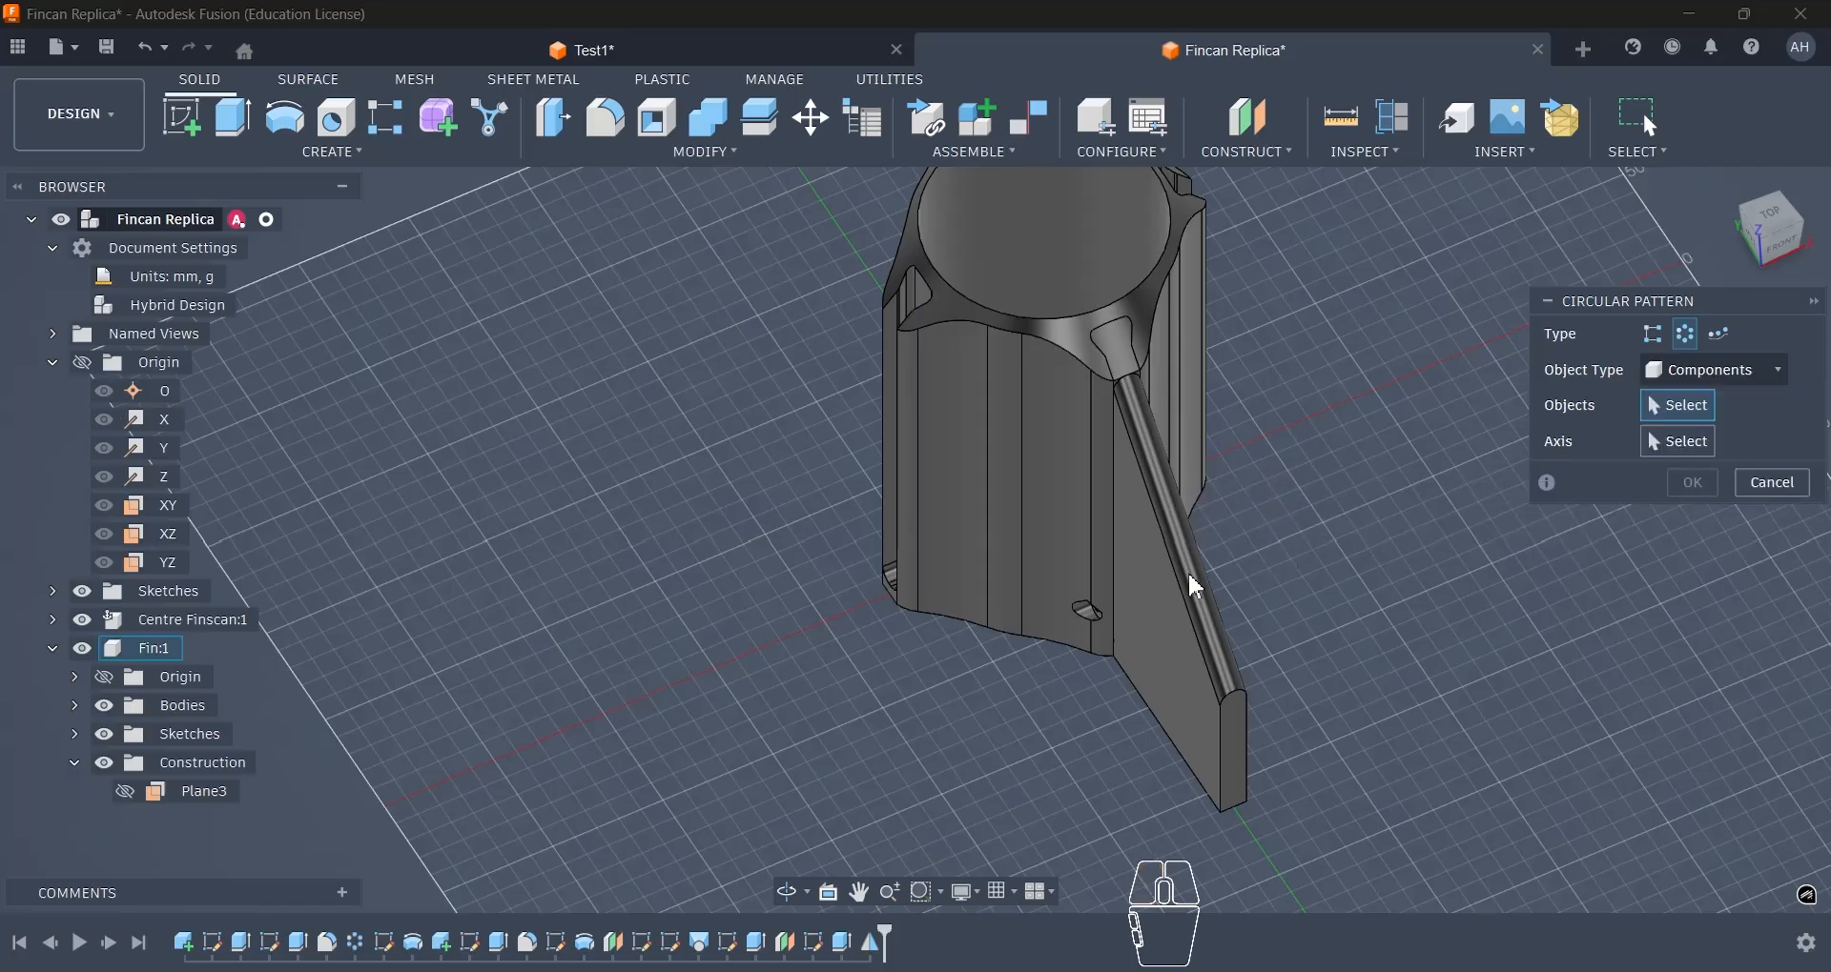
{"action": "left_click", "coordinate": [1187, 570]}
{"action": "left_click", "coordinate": [1676, 445]}
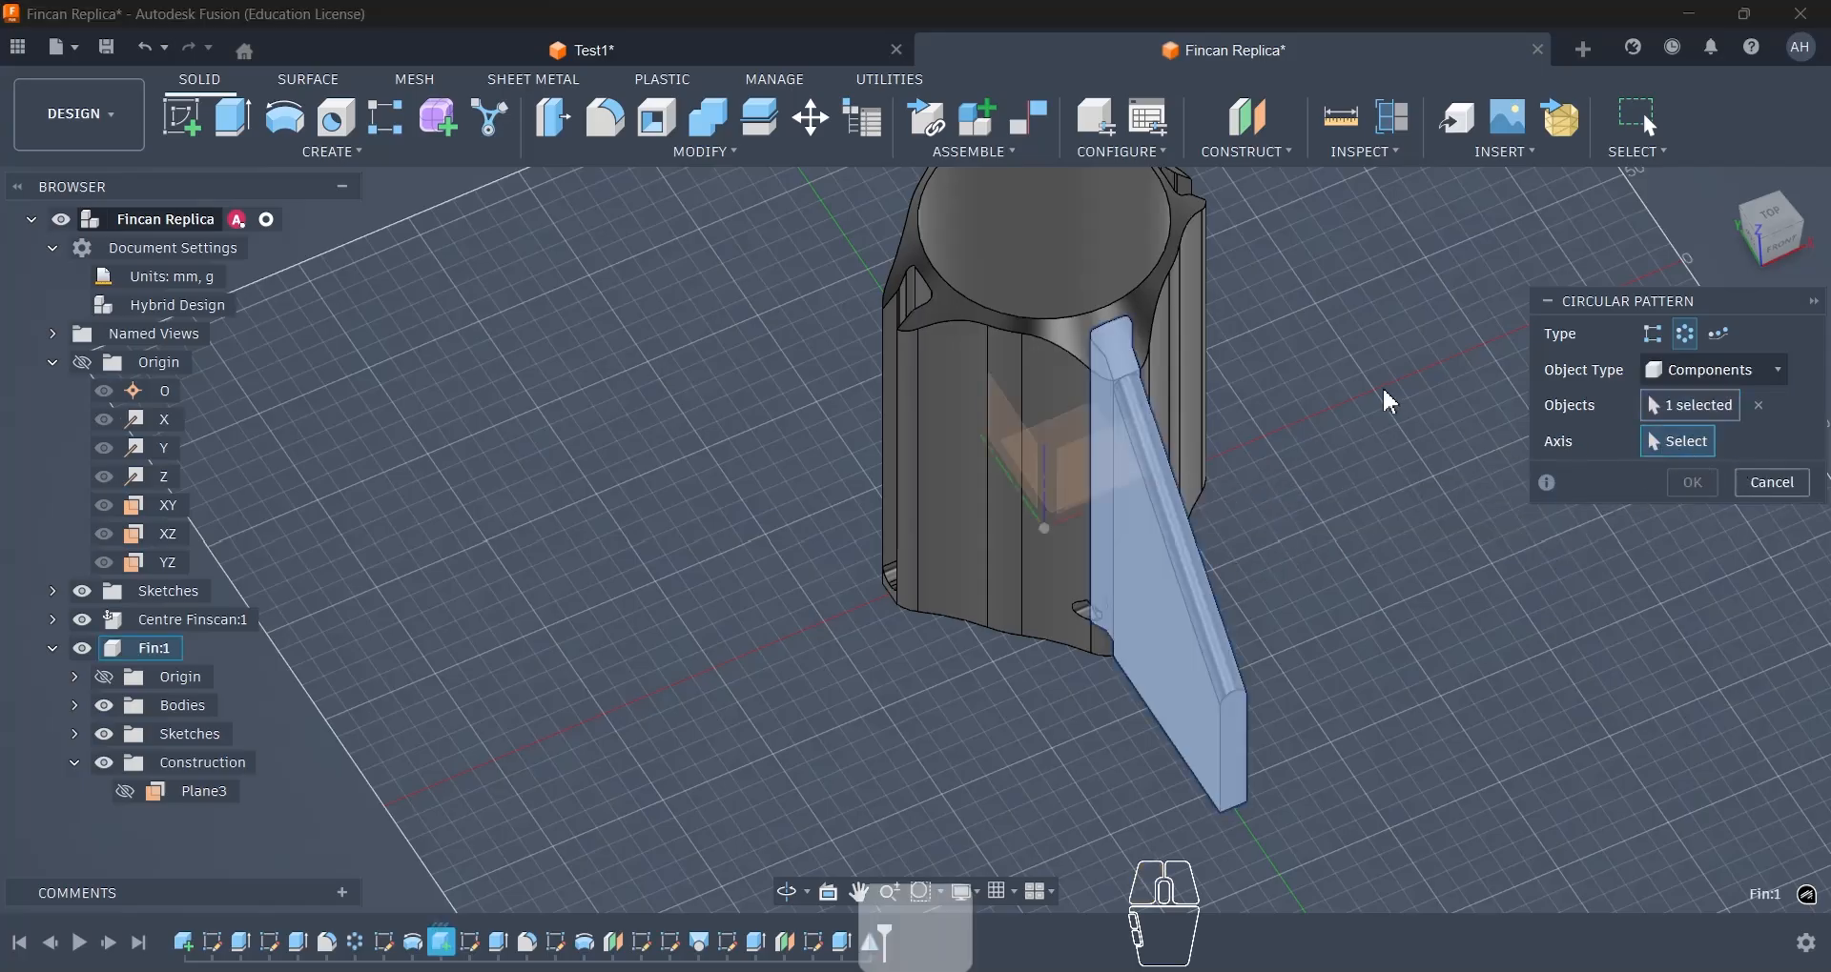
{"action": "middle_click_drag", "start_coordinate": [1382, 386], "coordinate": [1027, 400], "text": "shift"}
{"action": "left_click", "coordinate": [1039, 393]}
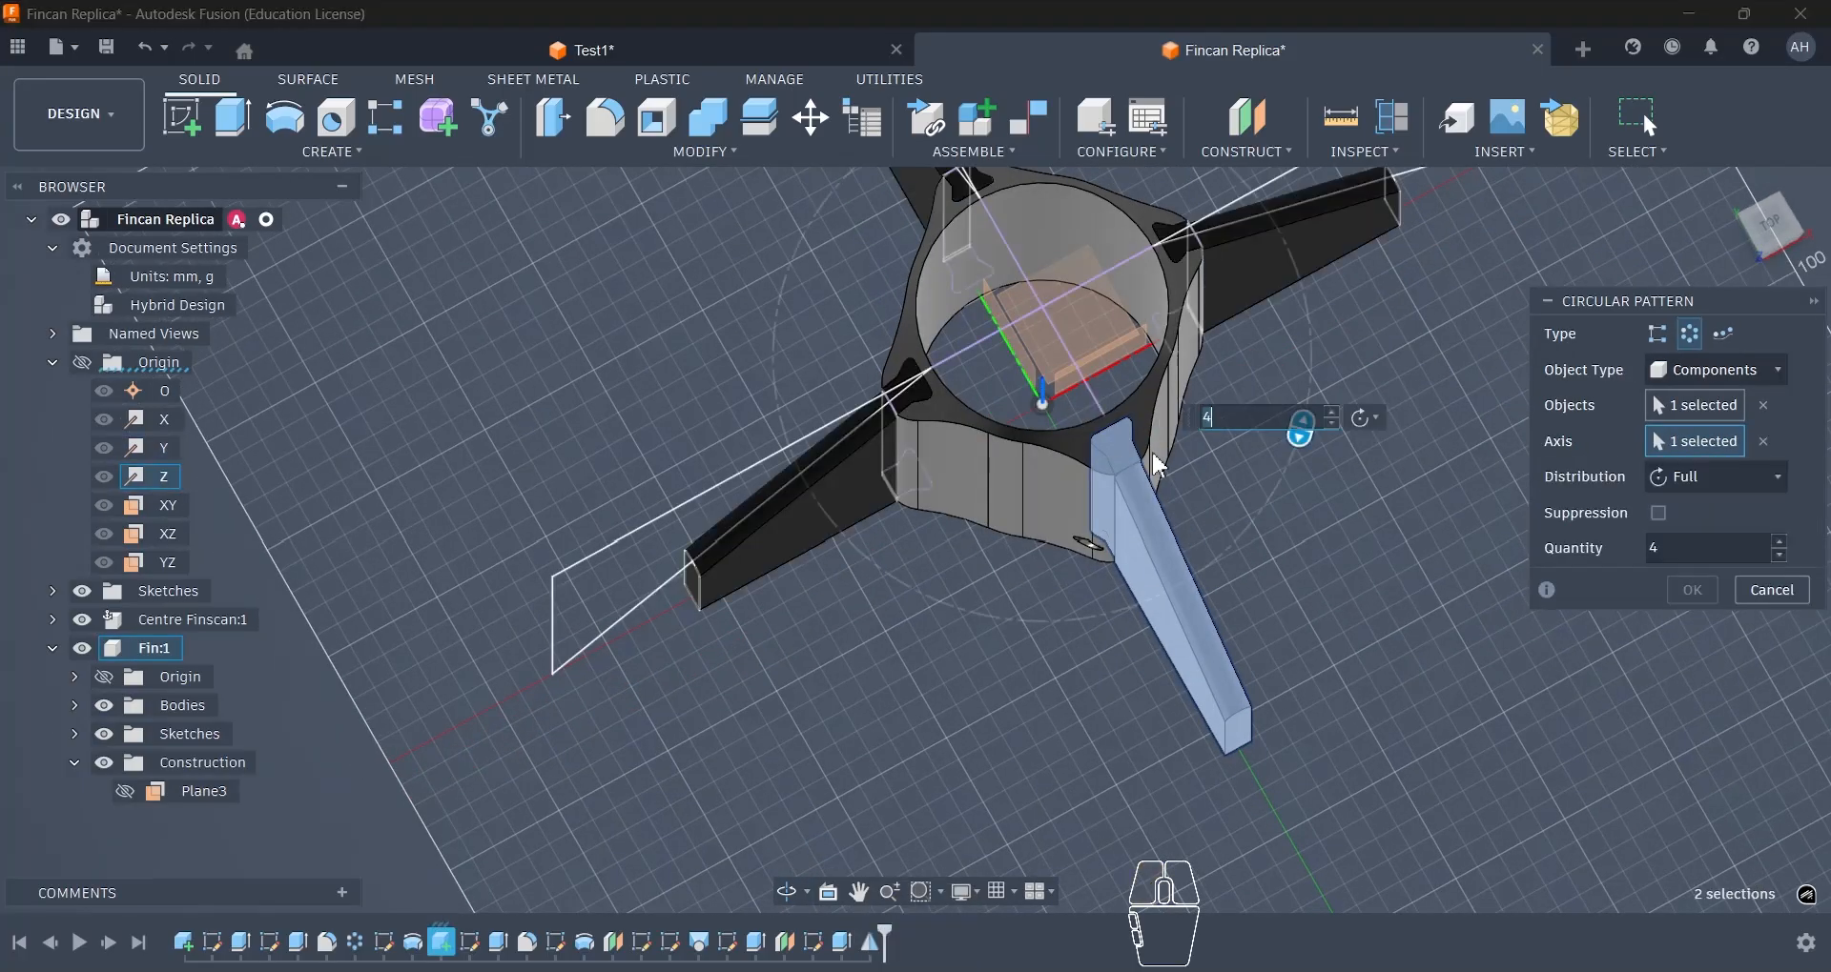
{"action": "left_click", "coordinate": [1693, 592]}
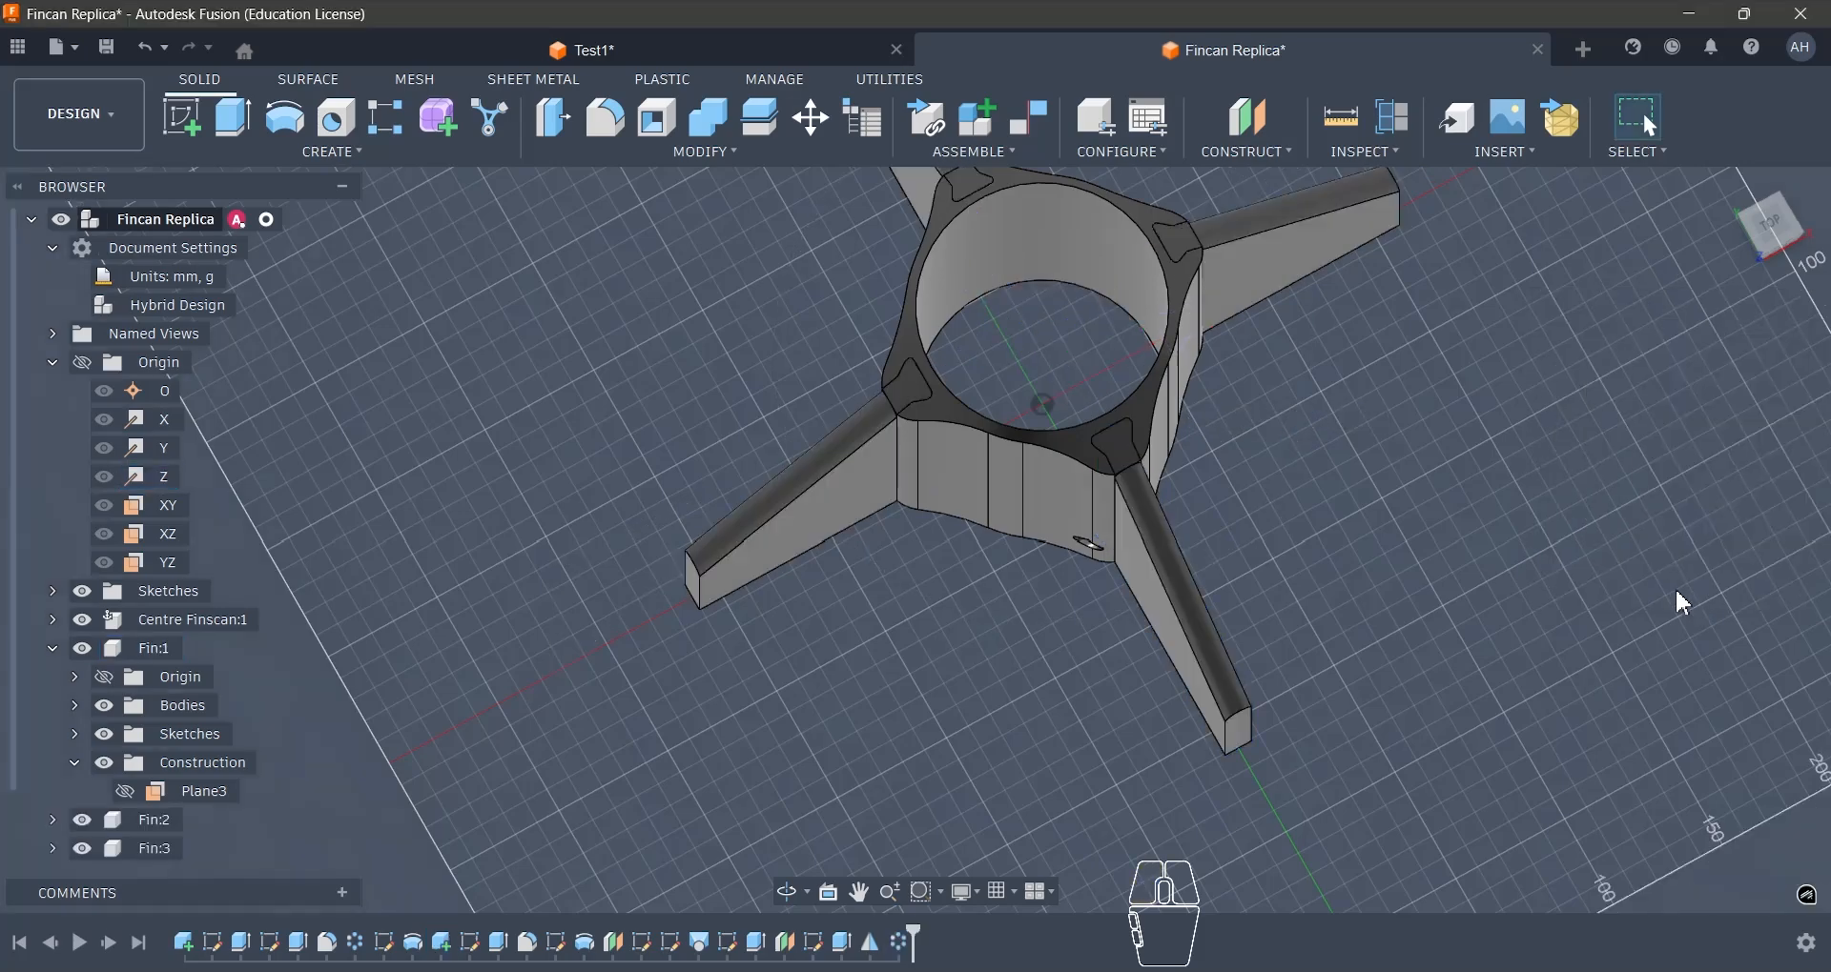
- Activate the Centre Finscan component for editing
{"action": "middle_click_drag", "start_coordinate": [1494, 535], "coordinate": [770, 439], "text": "shift"}
{"action": "scroll", "coordinate": [769, 440], "scroll_direction": "down", "scroll_amount": 3}
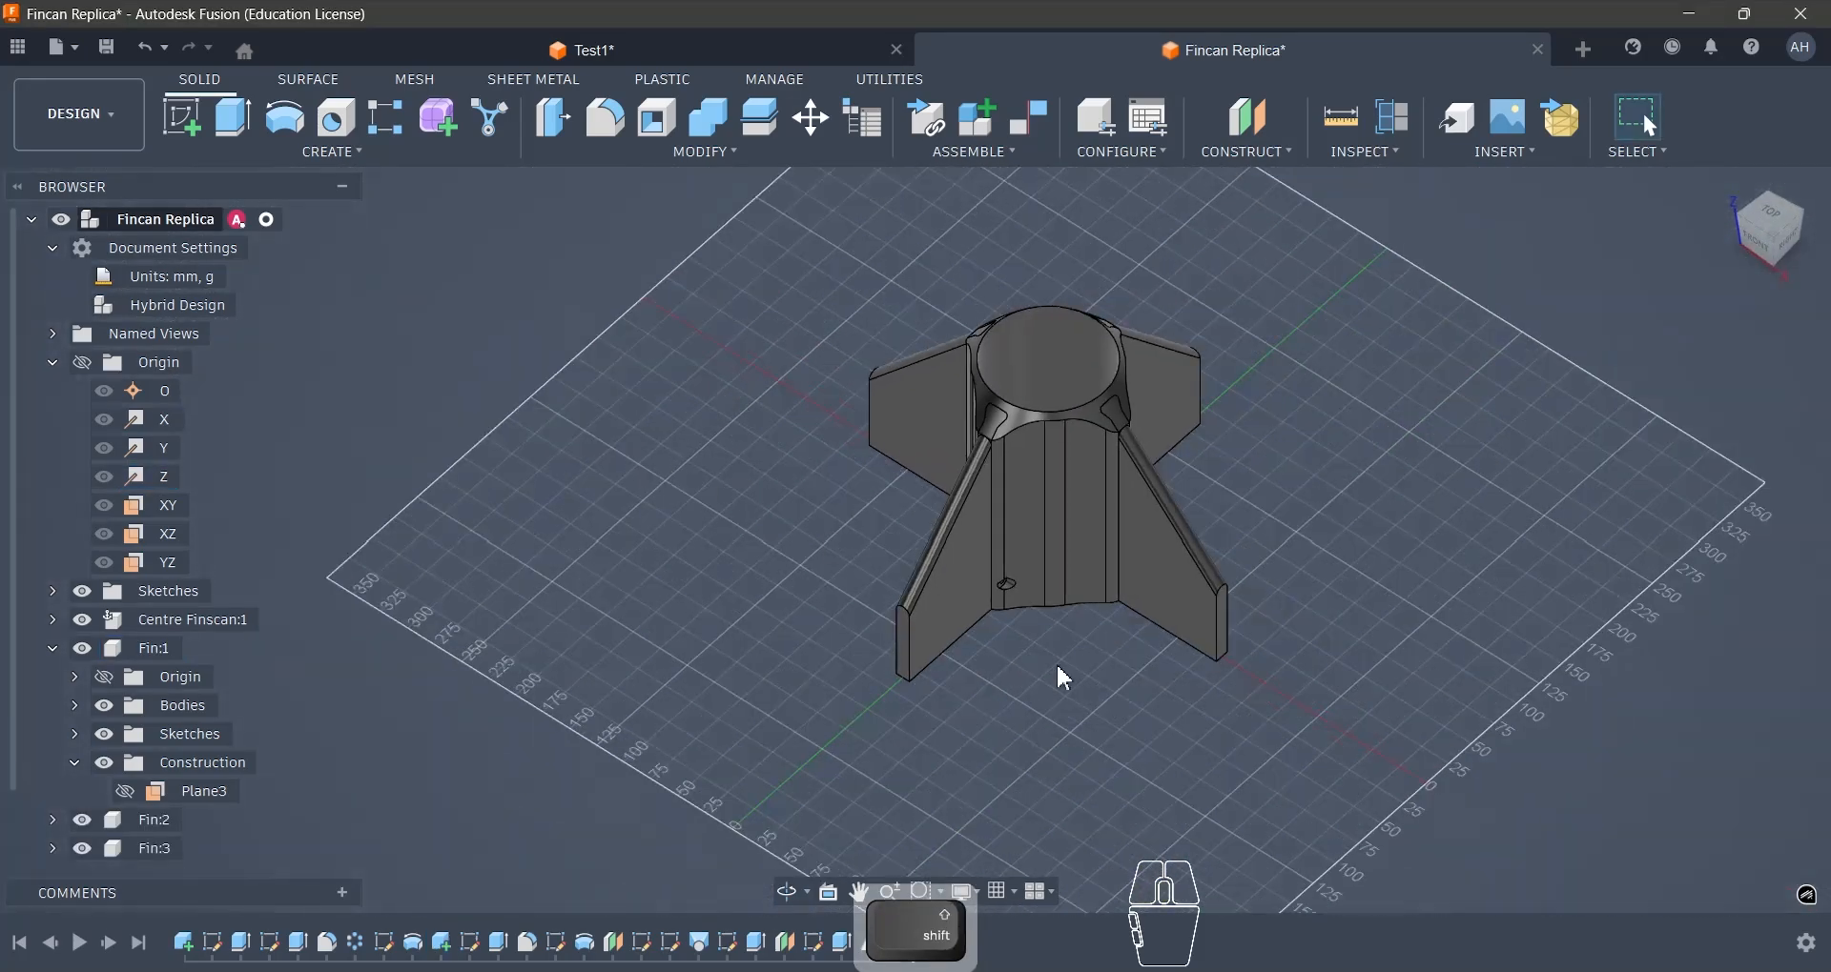
{"action": "scroll", "coordinate": [1051, 530], "scroll_direction": "up", "scroll_amount": 3}
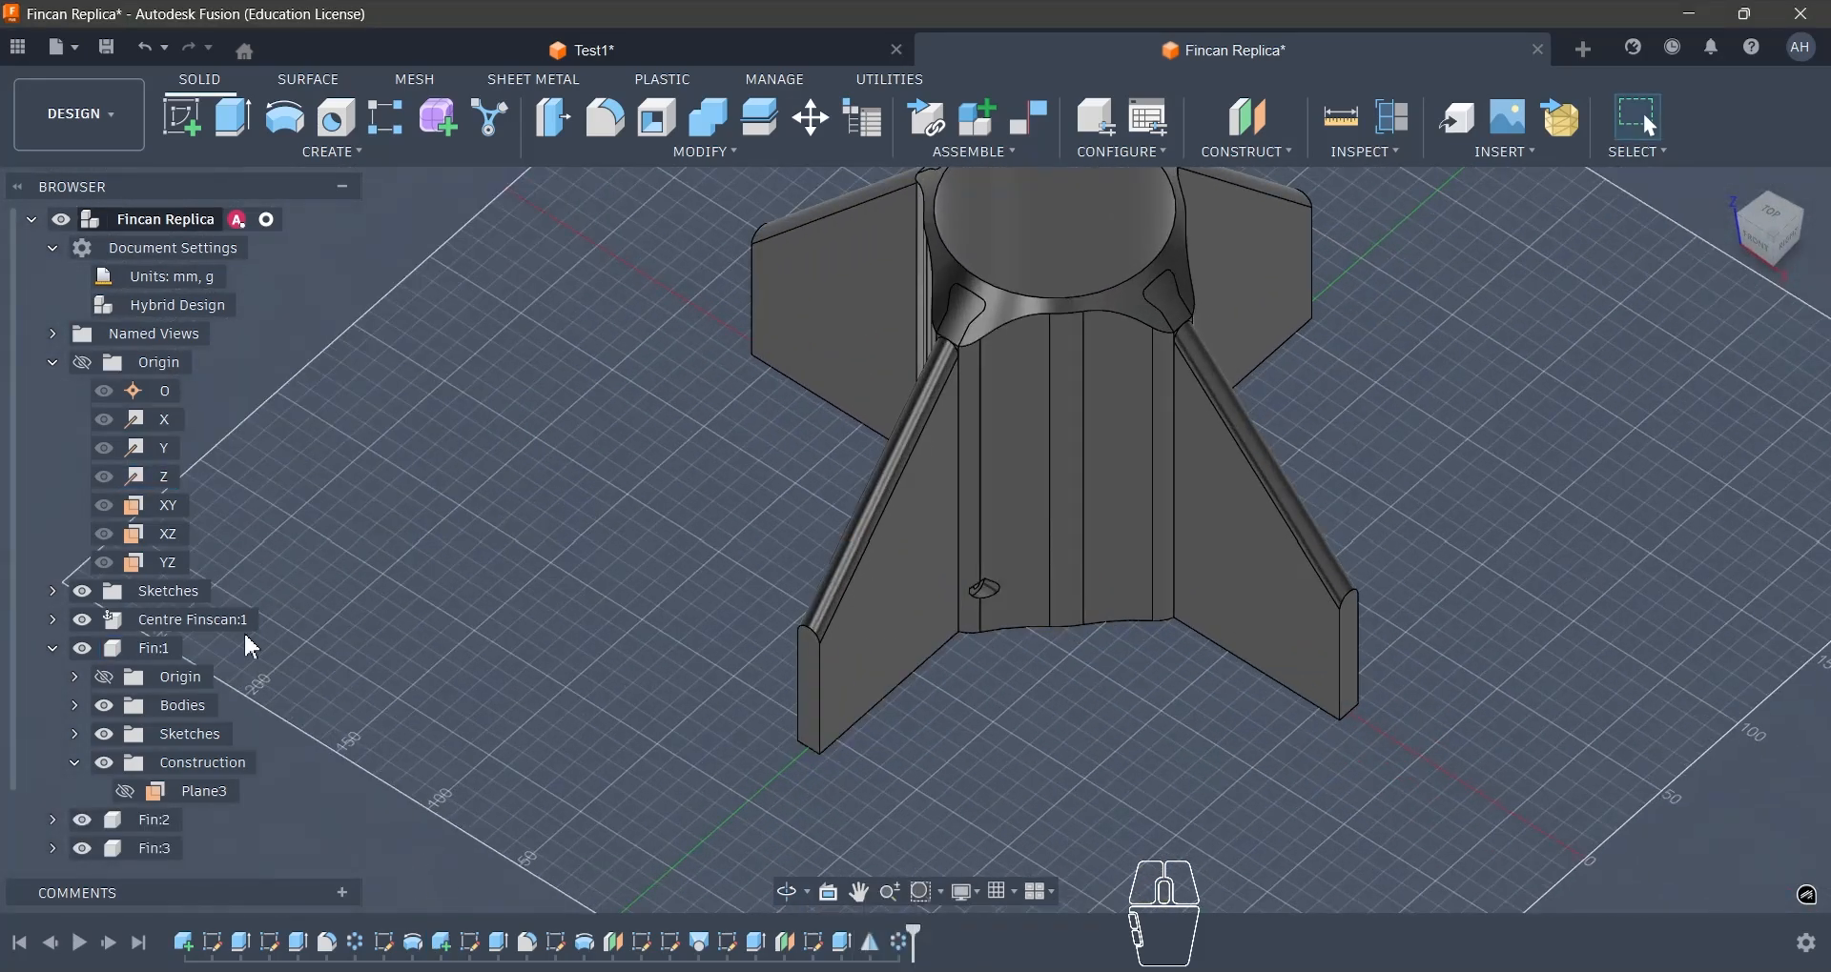
{"action": "left_click", "coordinate": [272, 620]}
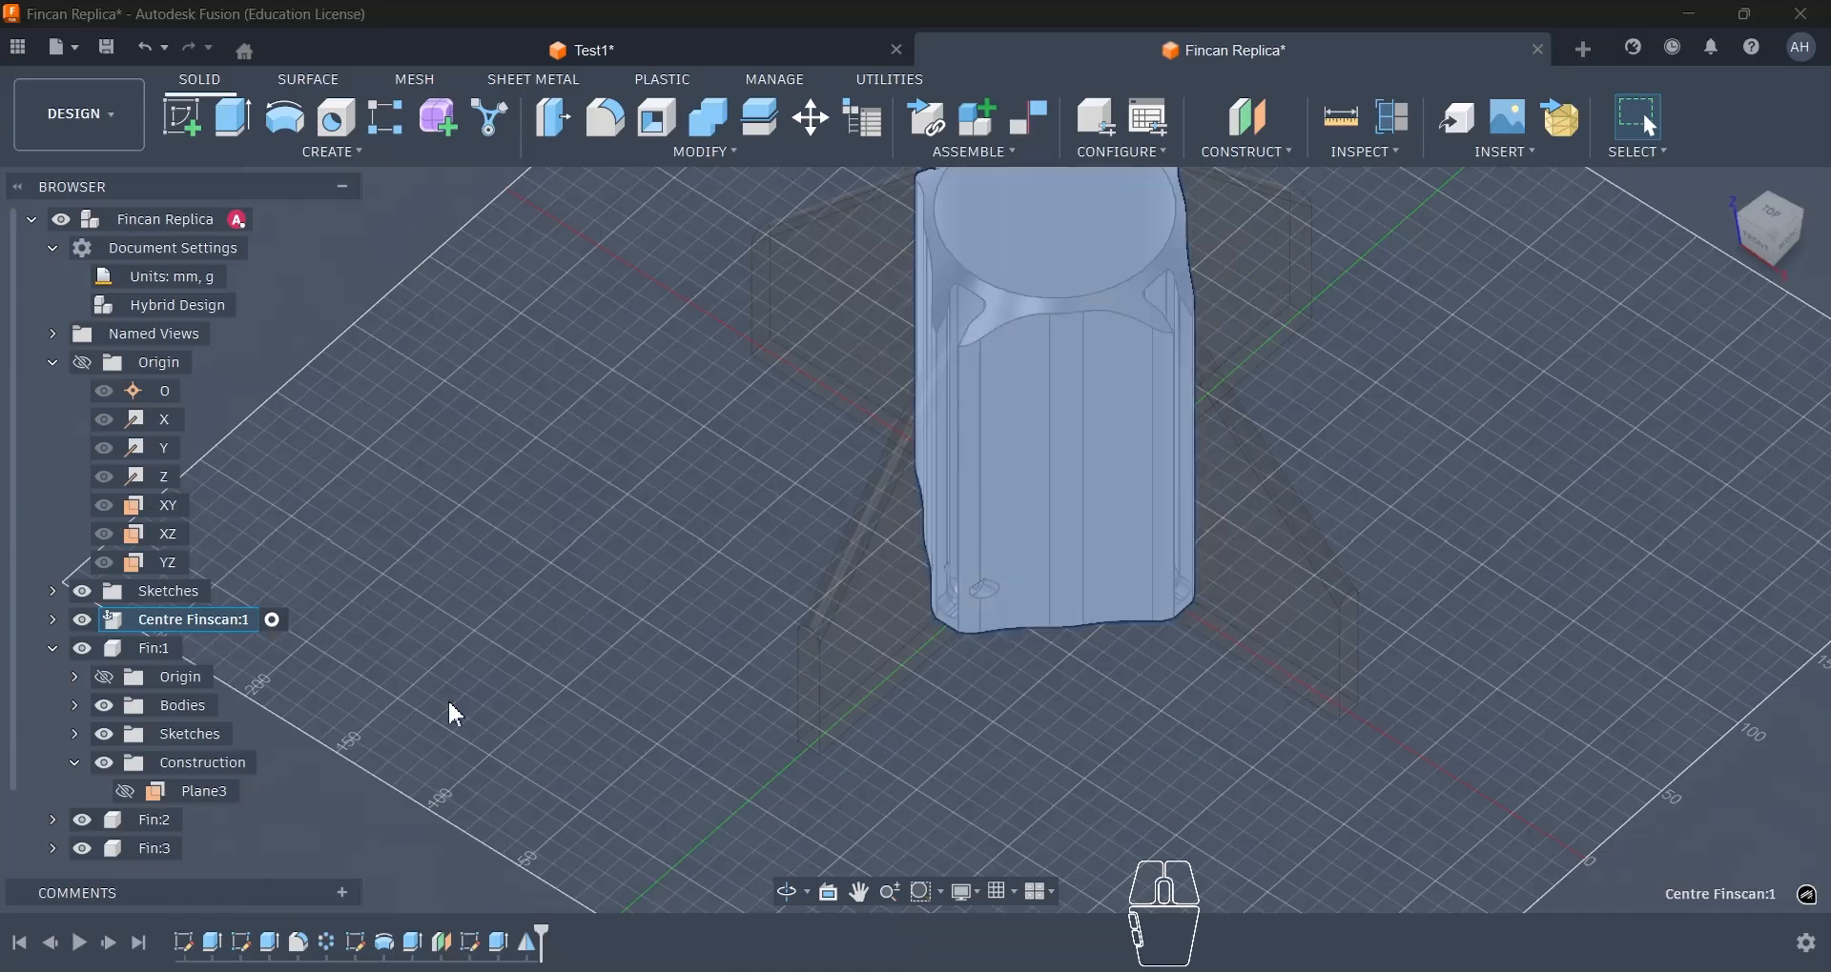
{"action": "left_click", "coordinate": [500, 943]}
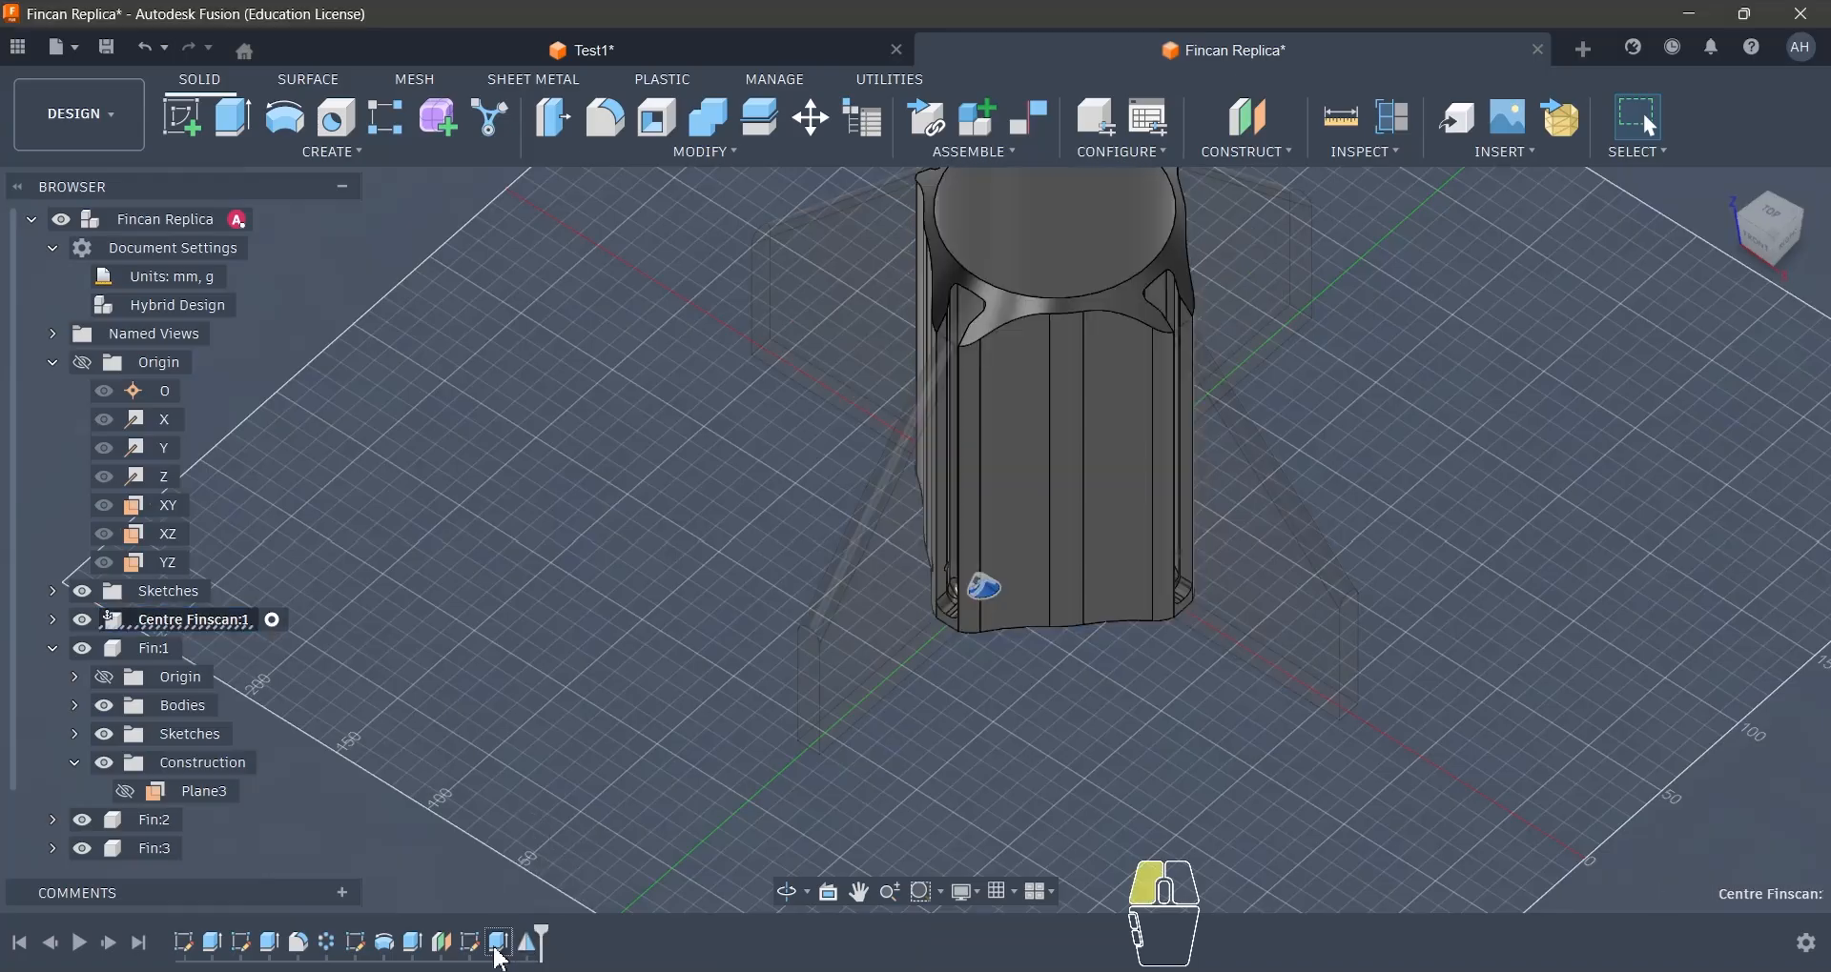
{"action": "left_click", "coordinate": [588, 799]}
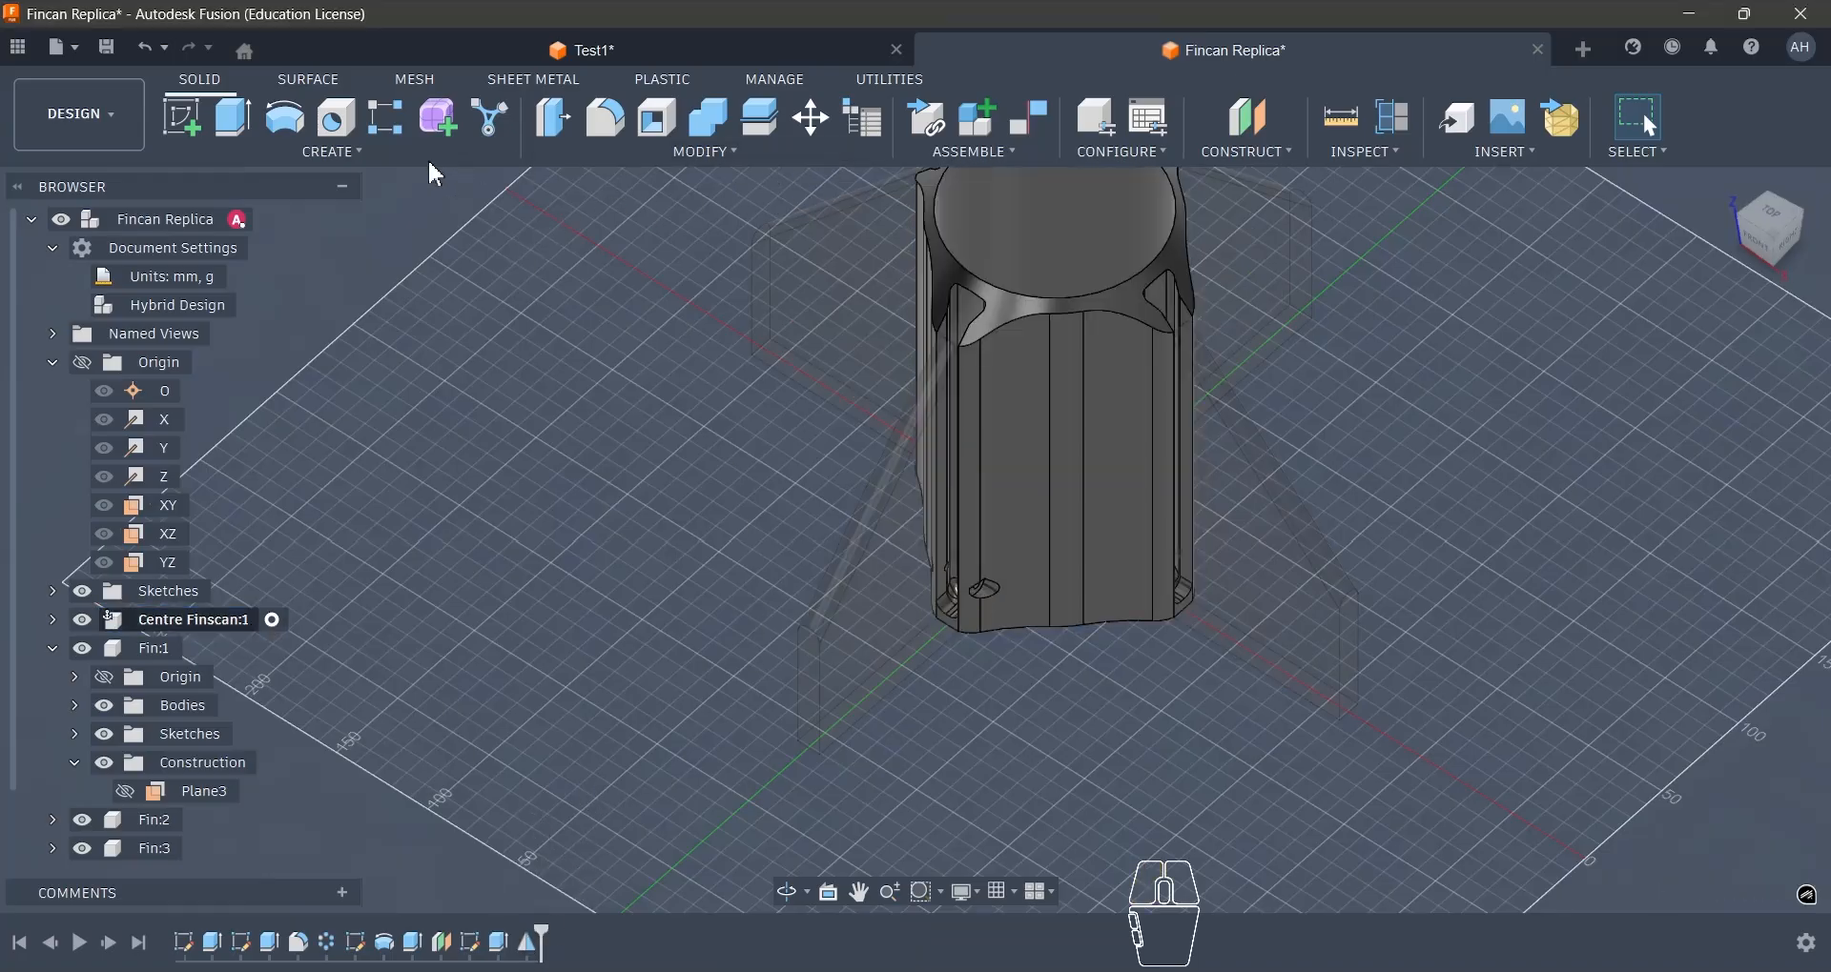
- Circular-pattern the teardrop pocket cut and its mirrored copy as features around the Z axis
{"action": "left_click", "coordinate": [458, 158]}
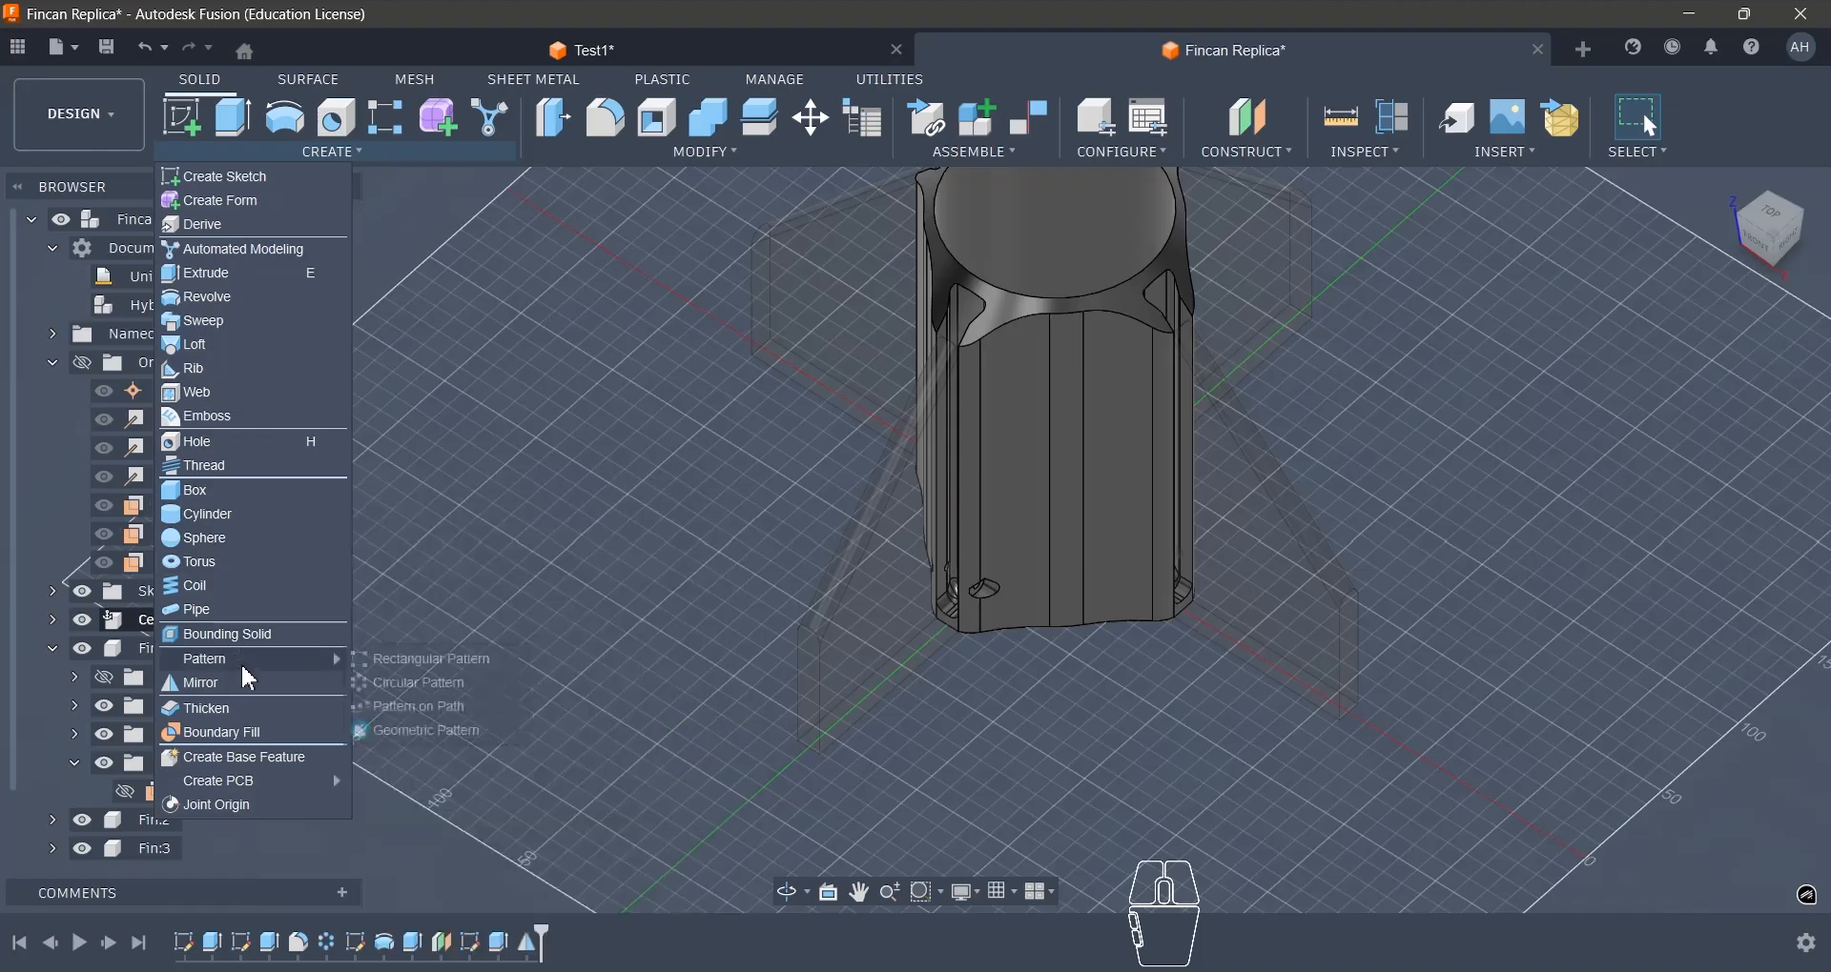
{"action": "left_click", "coordinate": [420, 684]}
{"action": "scroll", "coordinate": [953, 586], "scroll_direction": "up", "scroll_amount": 5}
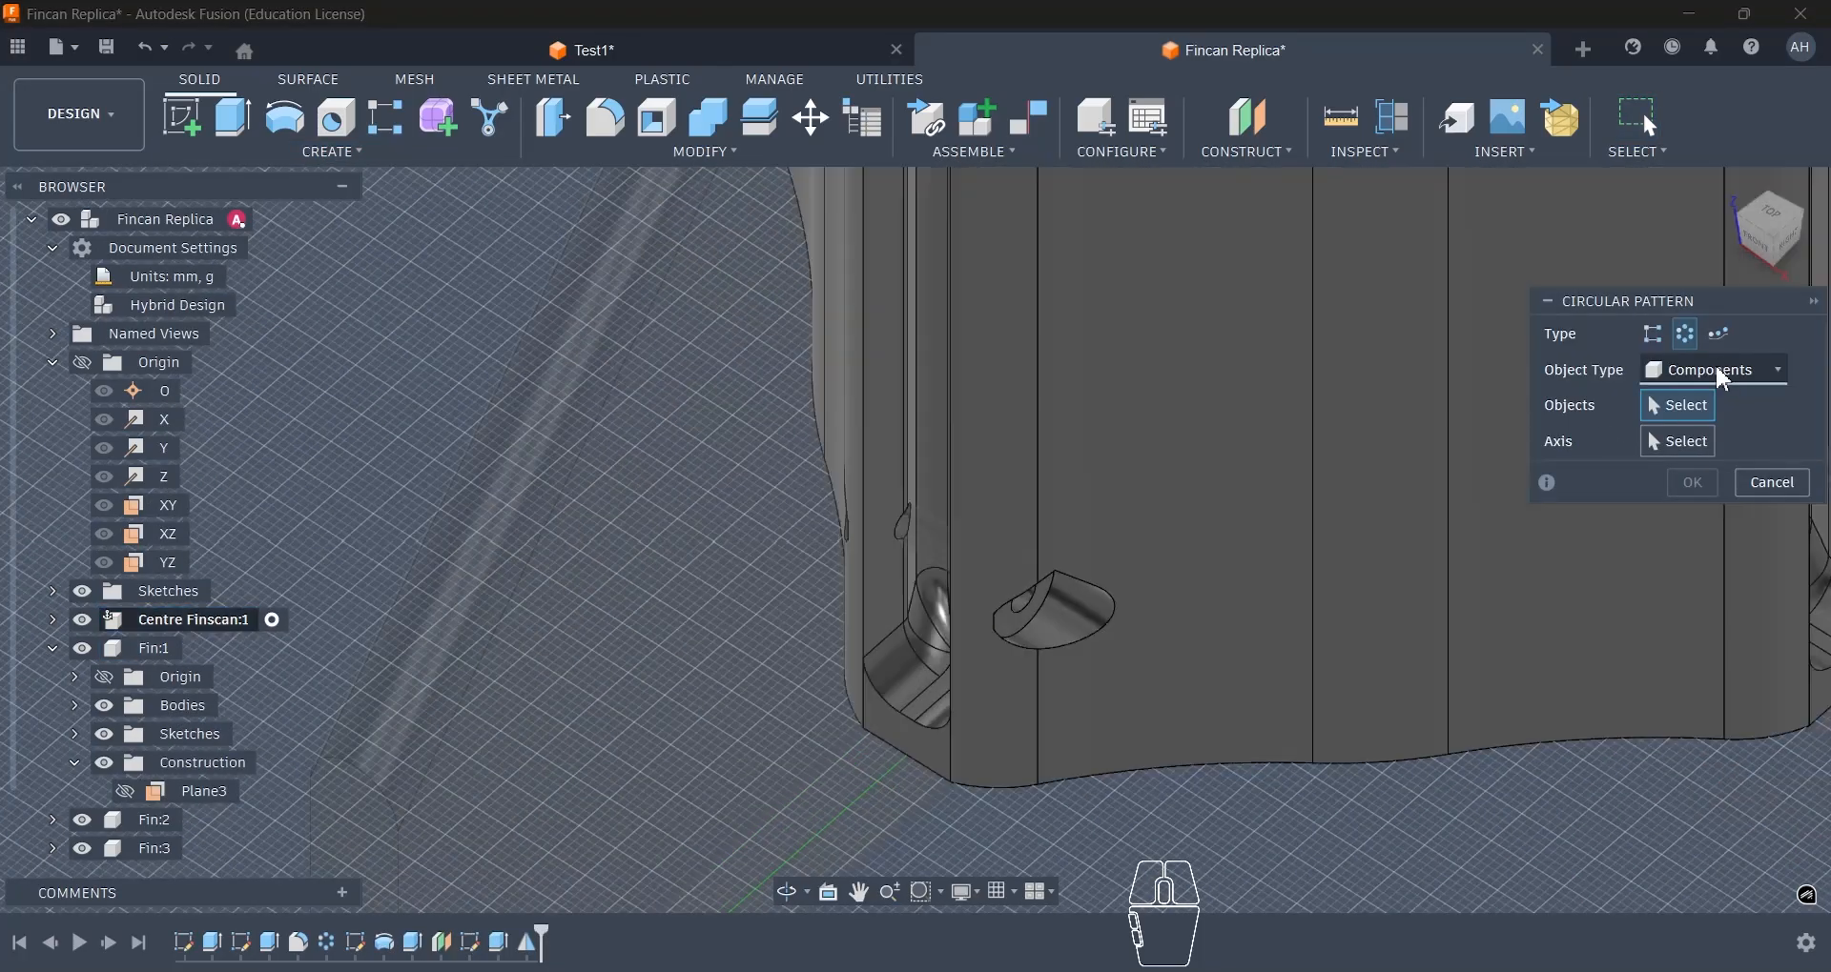
{"action": "left_click", "coordinate": [1716, 370]}
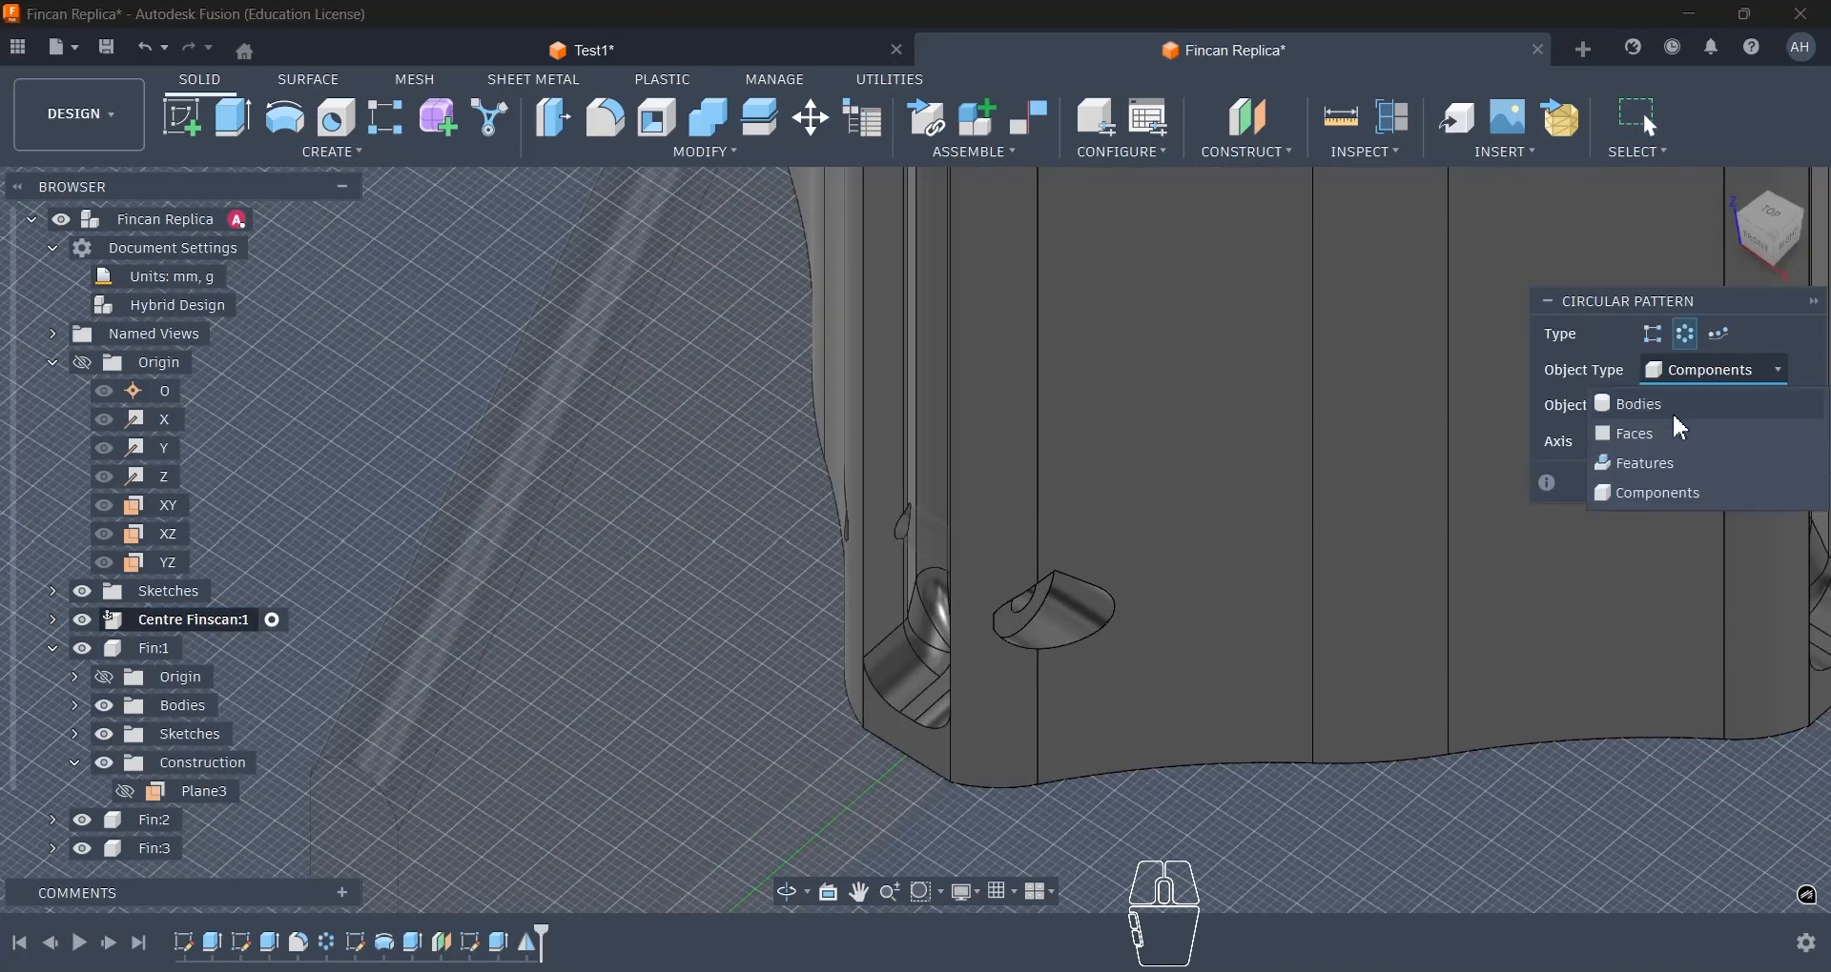
{"action": "left_click", "coordinate": [1659, 464]}
{"action": "left_click", "coordinate": [1041, 618]}
{"action": "middle_click_drag", "start_coordinate": [1041, 618], "coordinate": [953, 610], "text": "shift"}
{"action": "left_click", "coordinate": [869, 757]}
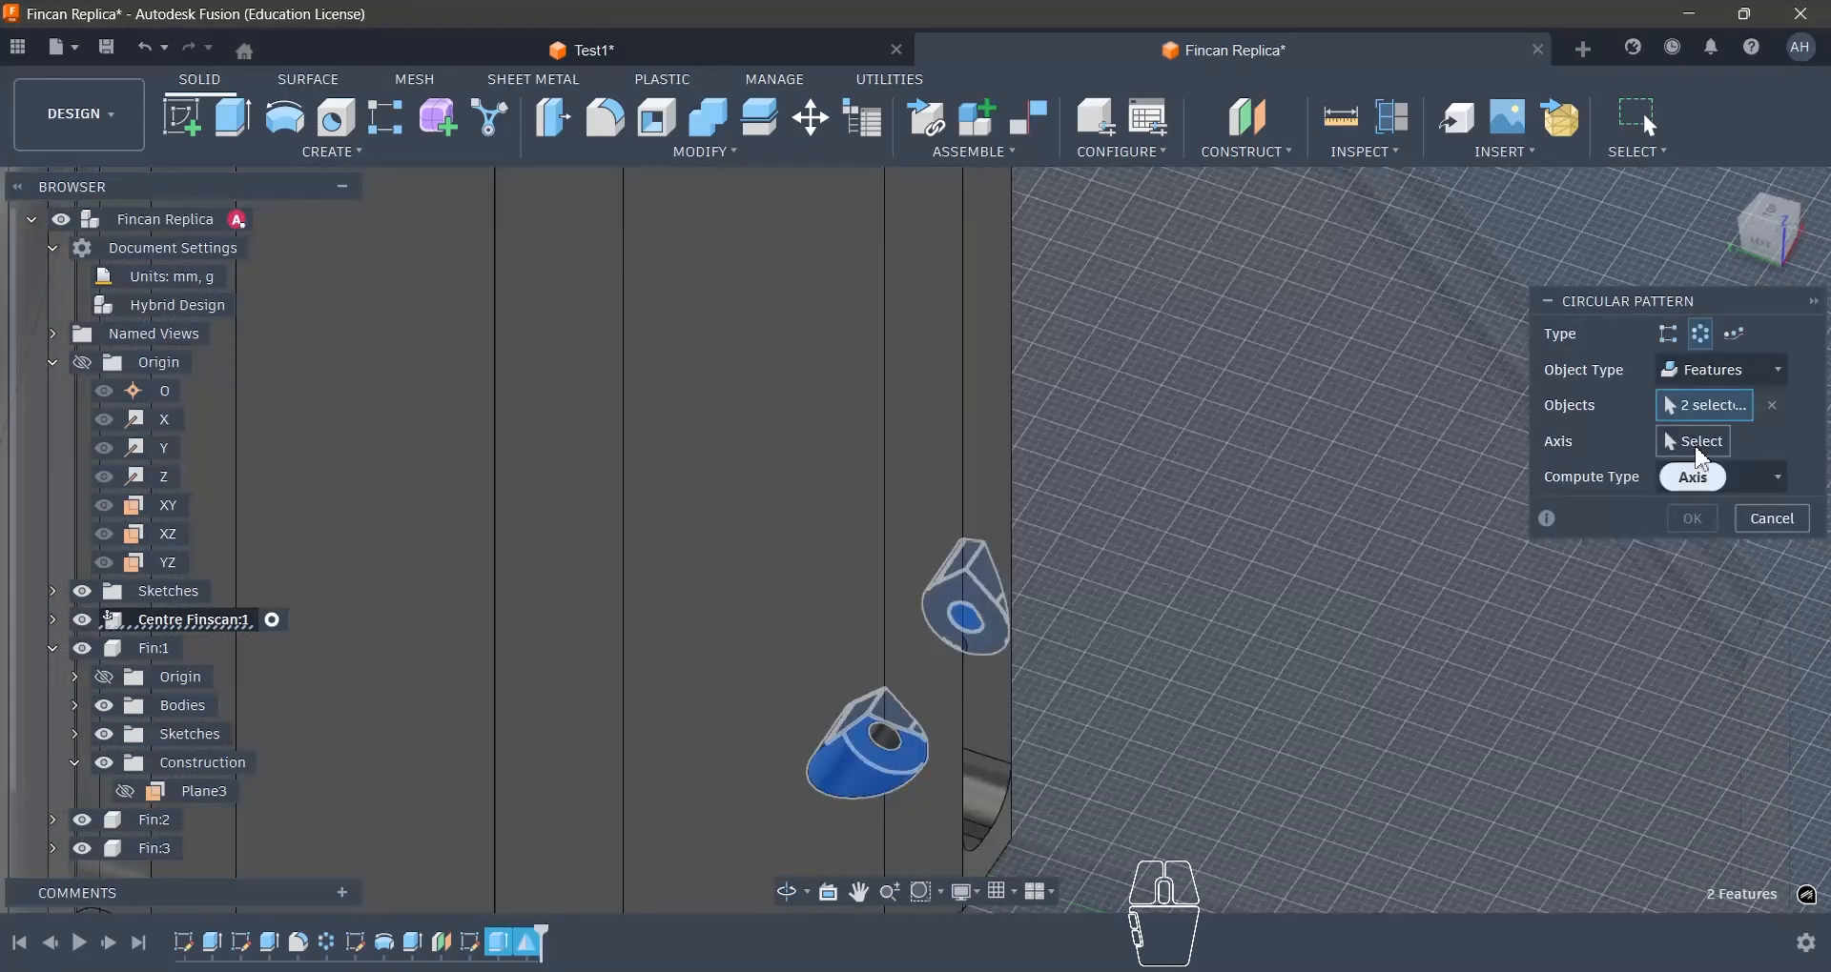
{"action": "left_click", "coordinate": [1696, 449]}
{"action": "scroll", "coordinate": [1333, 570], "scroll_direction": "down", "scroll_amount": 5}
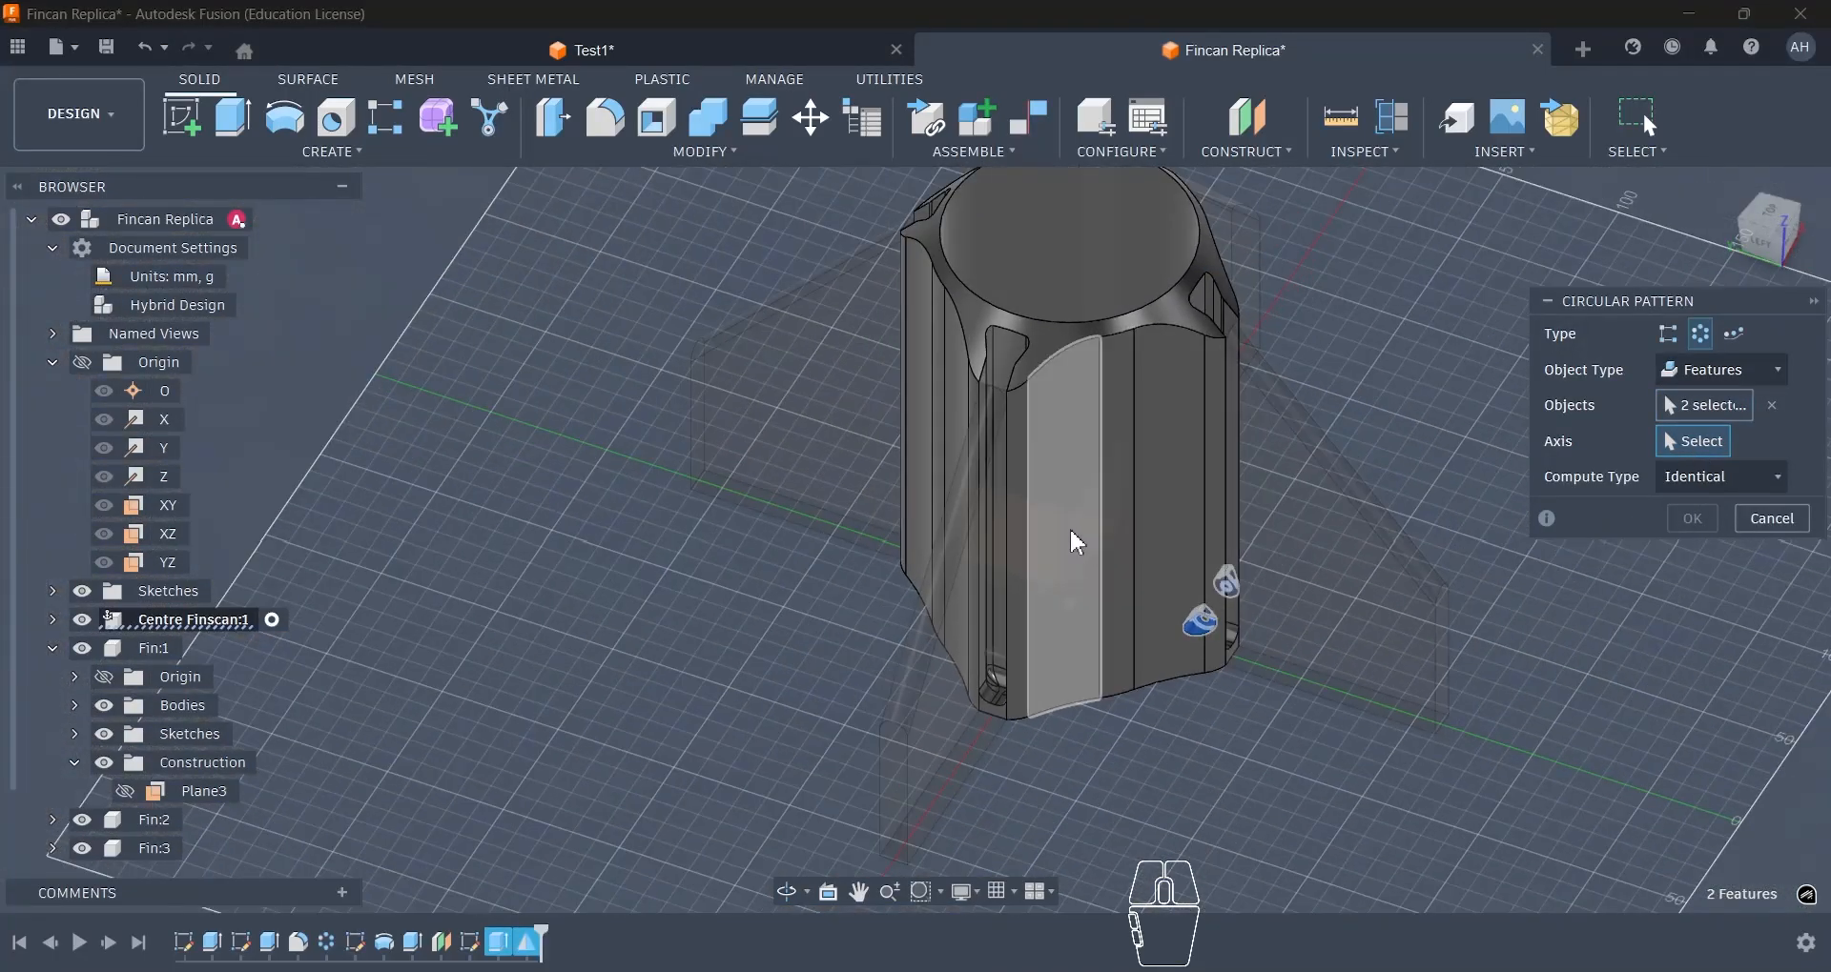
{"action": "middle_click_drag", "start_coordinate": [1070, 531], "coordinate": [1073, 639], "text": "shift"}
{"action": "left_click", "coordinate": [1066, 411]}
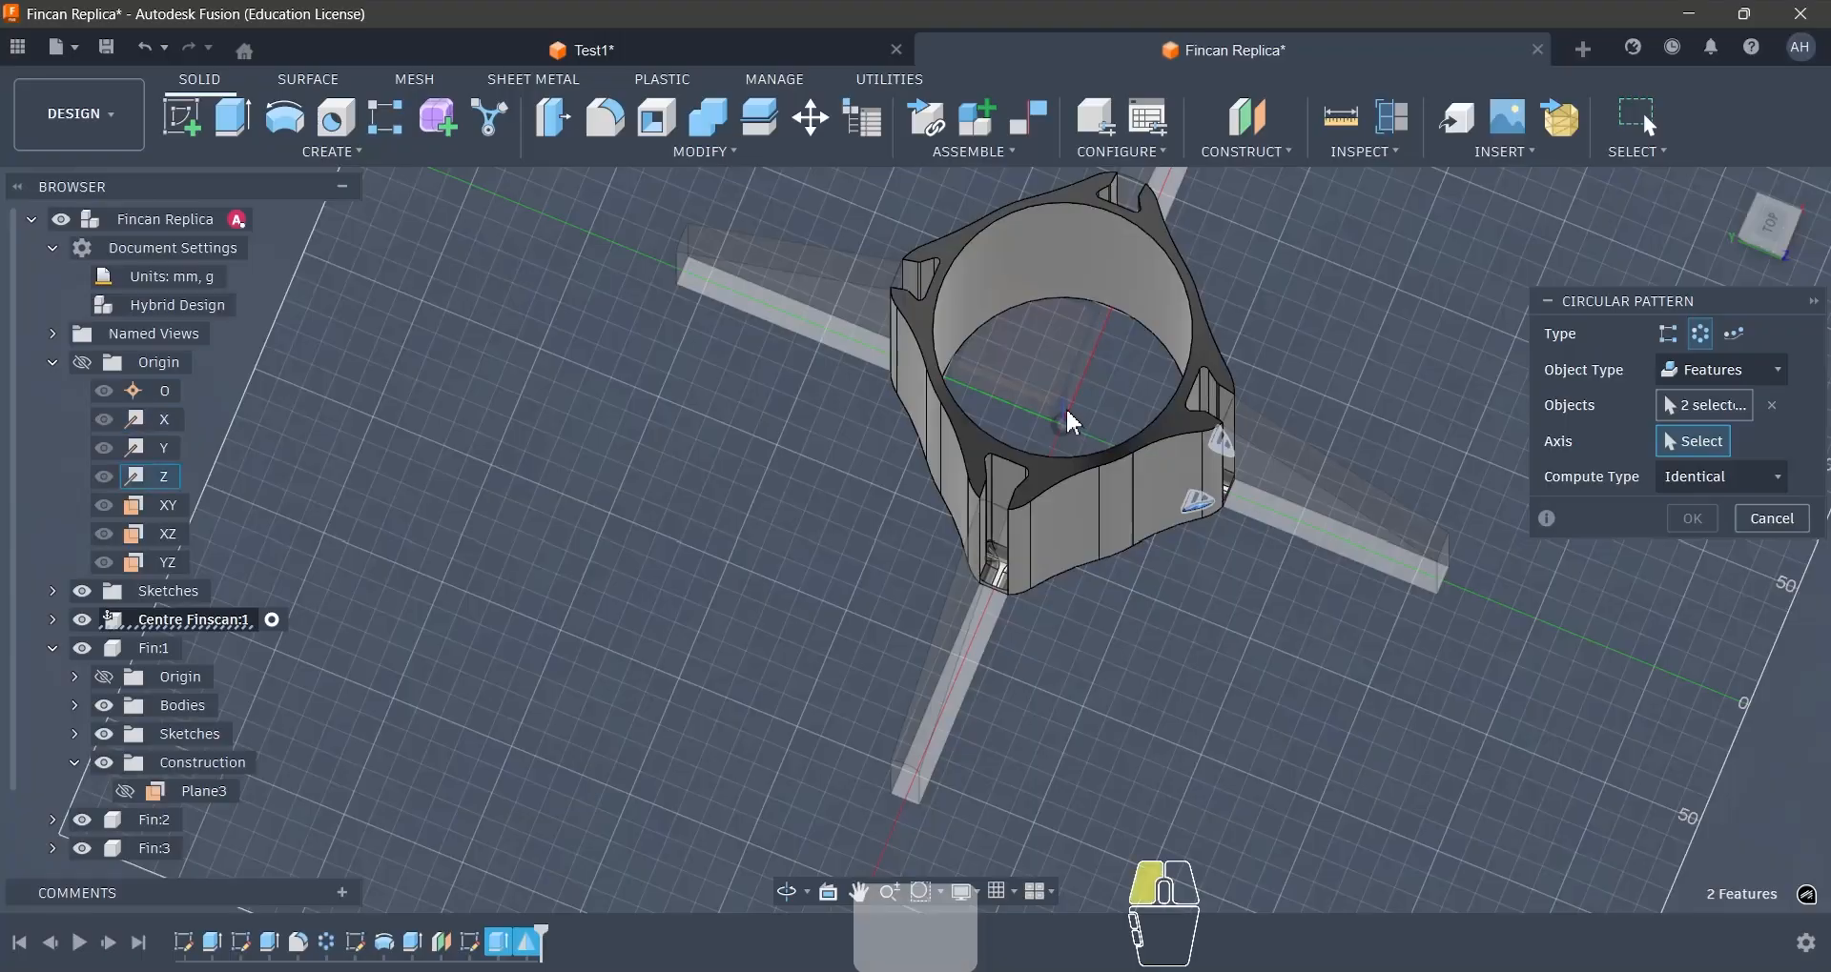
{"action": "left_click", "coordinate": [1695, 637]}
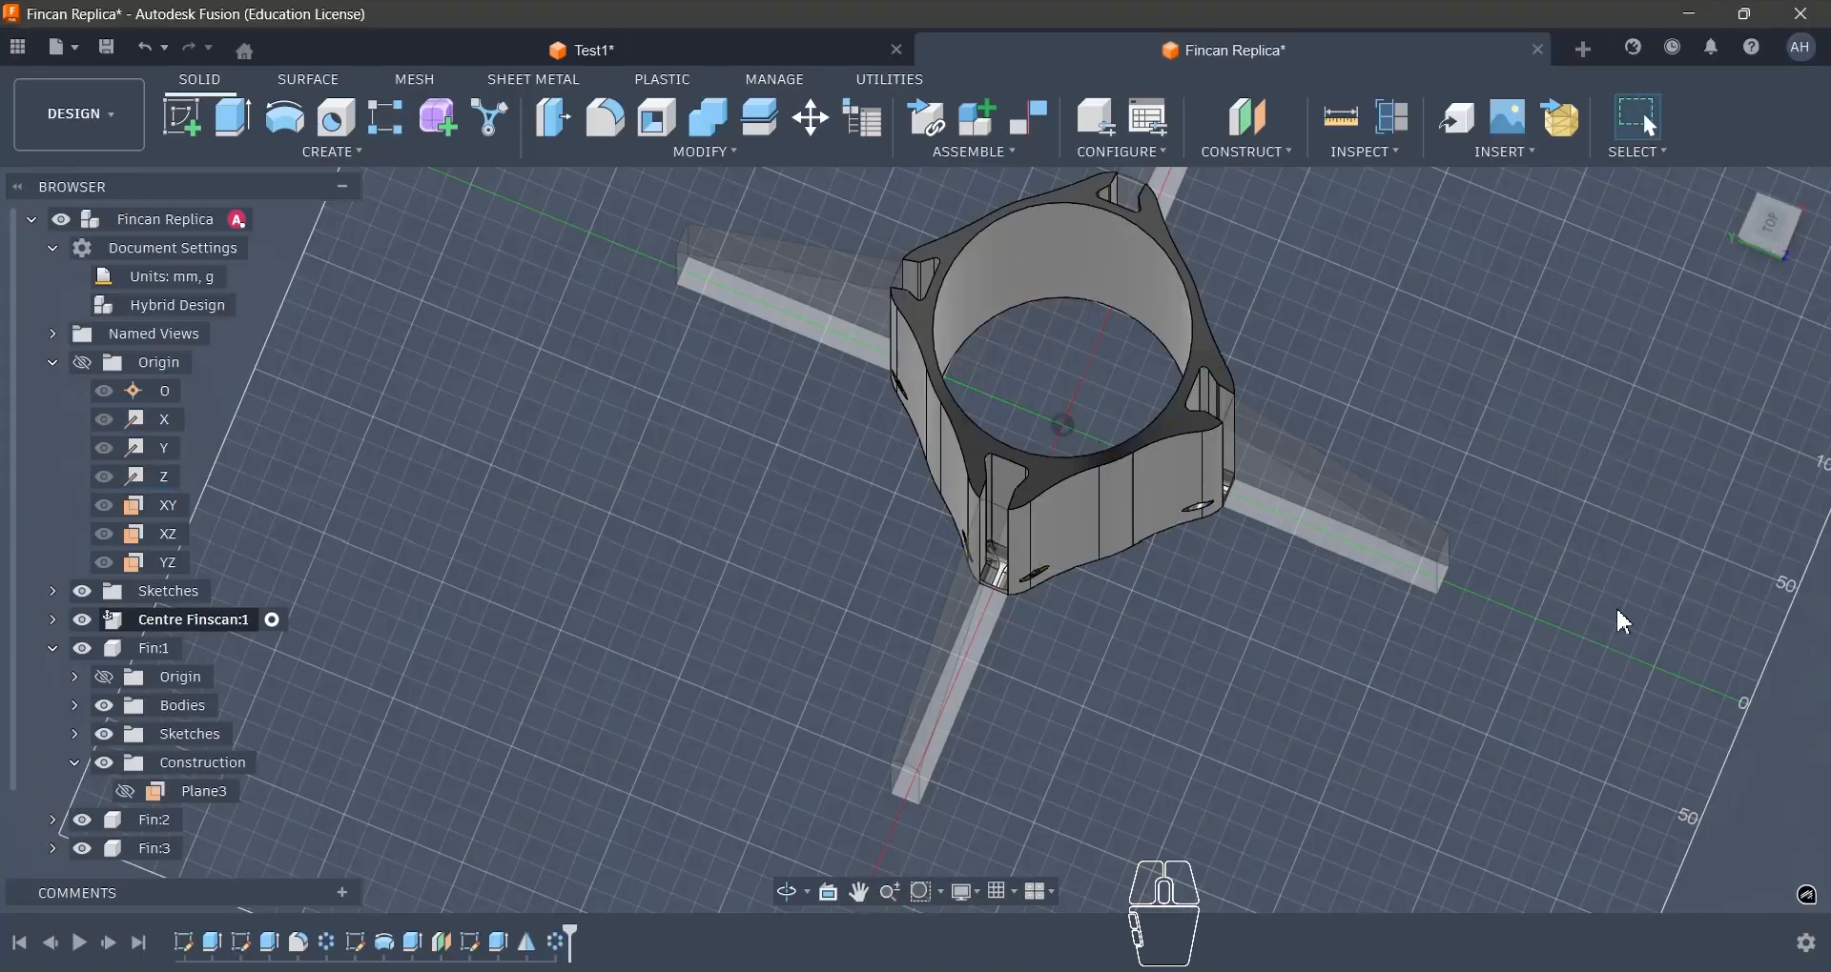
- Return to the top-level Fincan Replica component and suppress both the fin and the screw pocket circular patterns
{"action": "middle_click_drag", "start_coordinate": [1615, 606], "coordinate": [1434, 404], "text": "shift"}
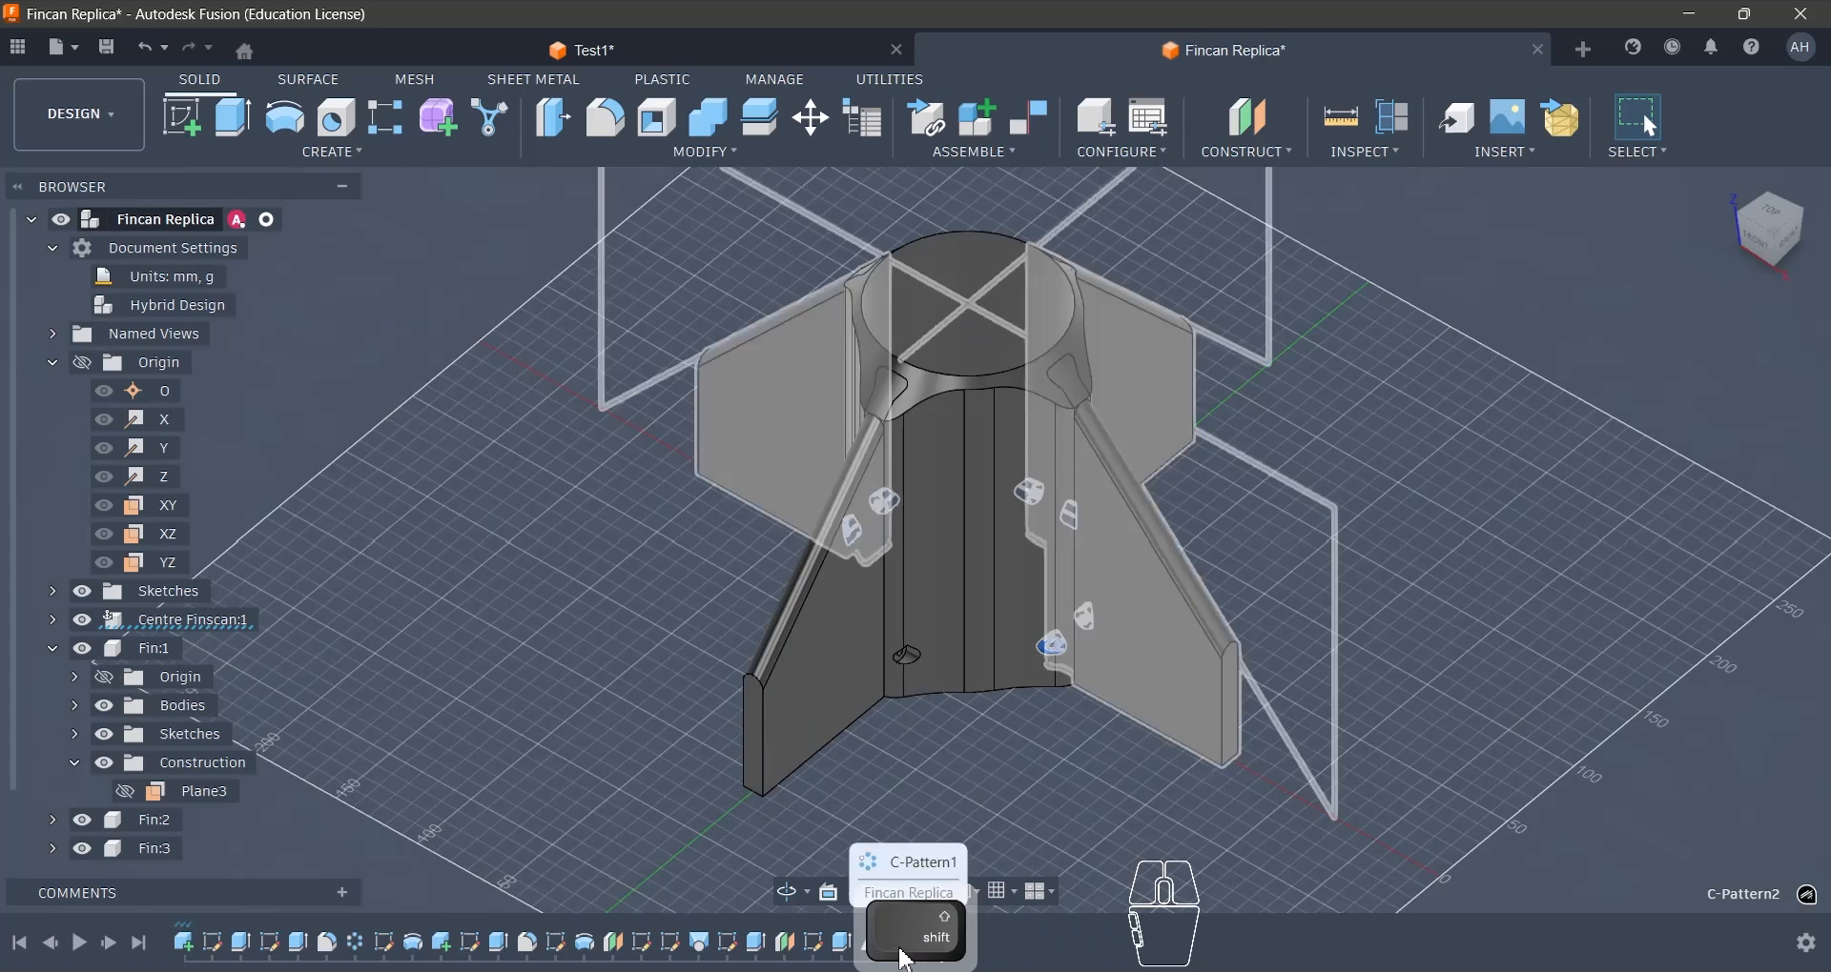
{"action": "left_click", "coordinate": [913, 952], "text": "shift"}
{"action": "right_click", "coordinate": [911, 949]}
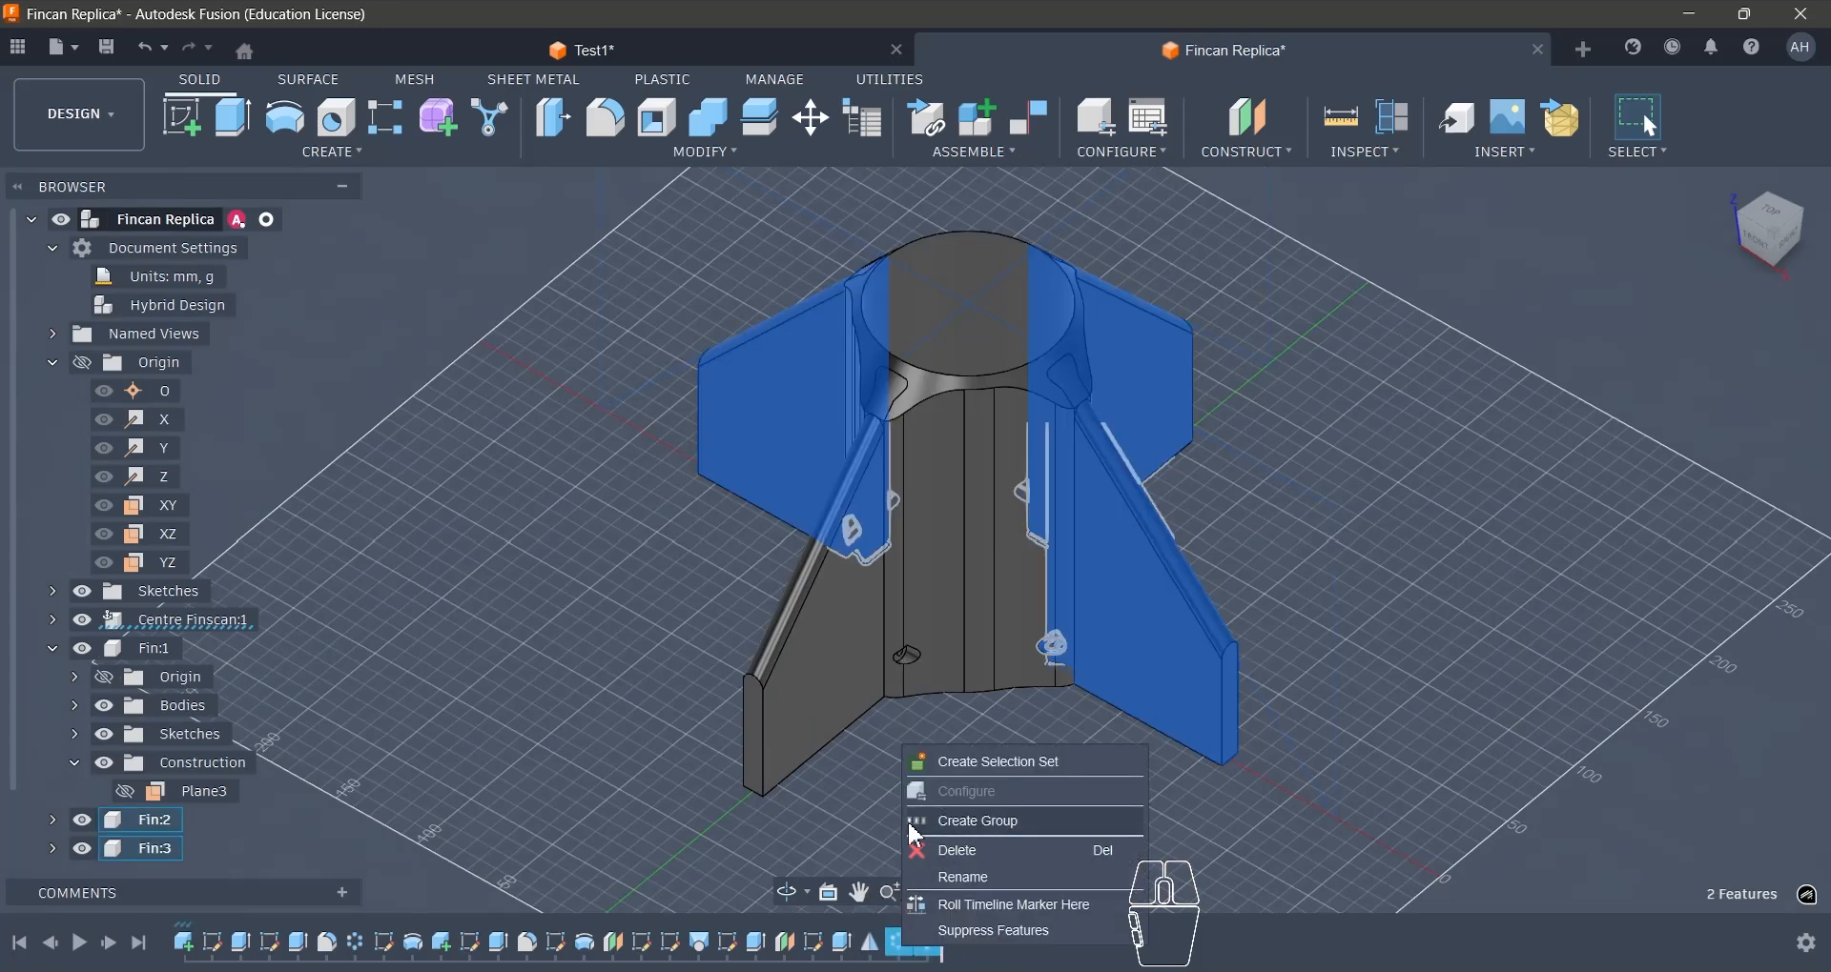
{"action": "left_click", "coordinate": [991, 931]}
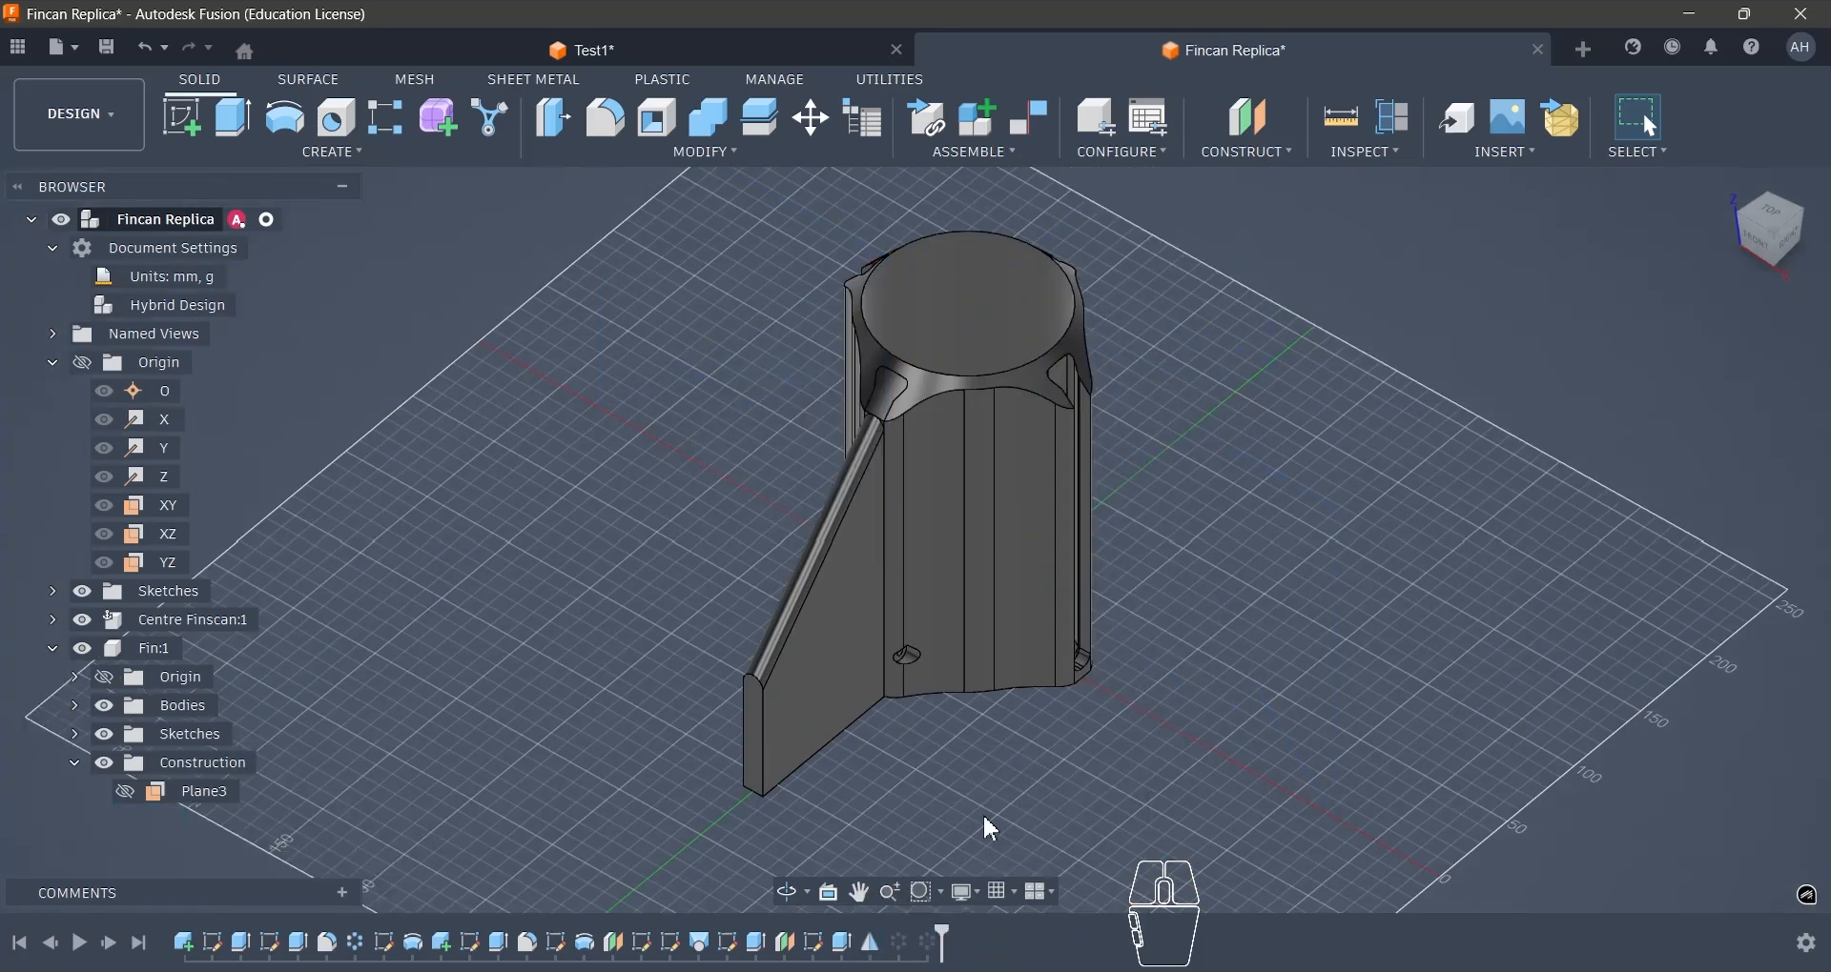
- Open the McMaster-Carr component catalogue in an enlarged window and browse Screws & Bolts to the Socket Head Screws
{"action": "scroll", "coordinate": [1003, 765], "scroll_direction": "up", "scroll_amount": 3}
{"action": "middle_click_drag", "start_coordinate": [1045, 739], "coordinate": [1234, 708], "text": "shift"}
{"action": "scroll", "coordinate": [1201, 696], "scroll_direction": "down", "scroll_amount": 3}
{"action": "scroll", "coordinate": [1072, 681], "scroll_direction": "up", "scroll_amount": 4}
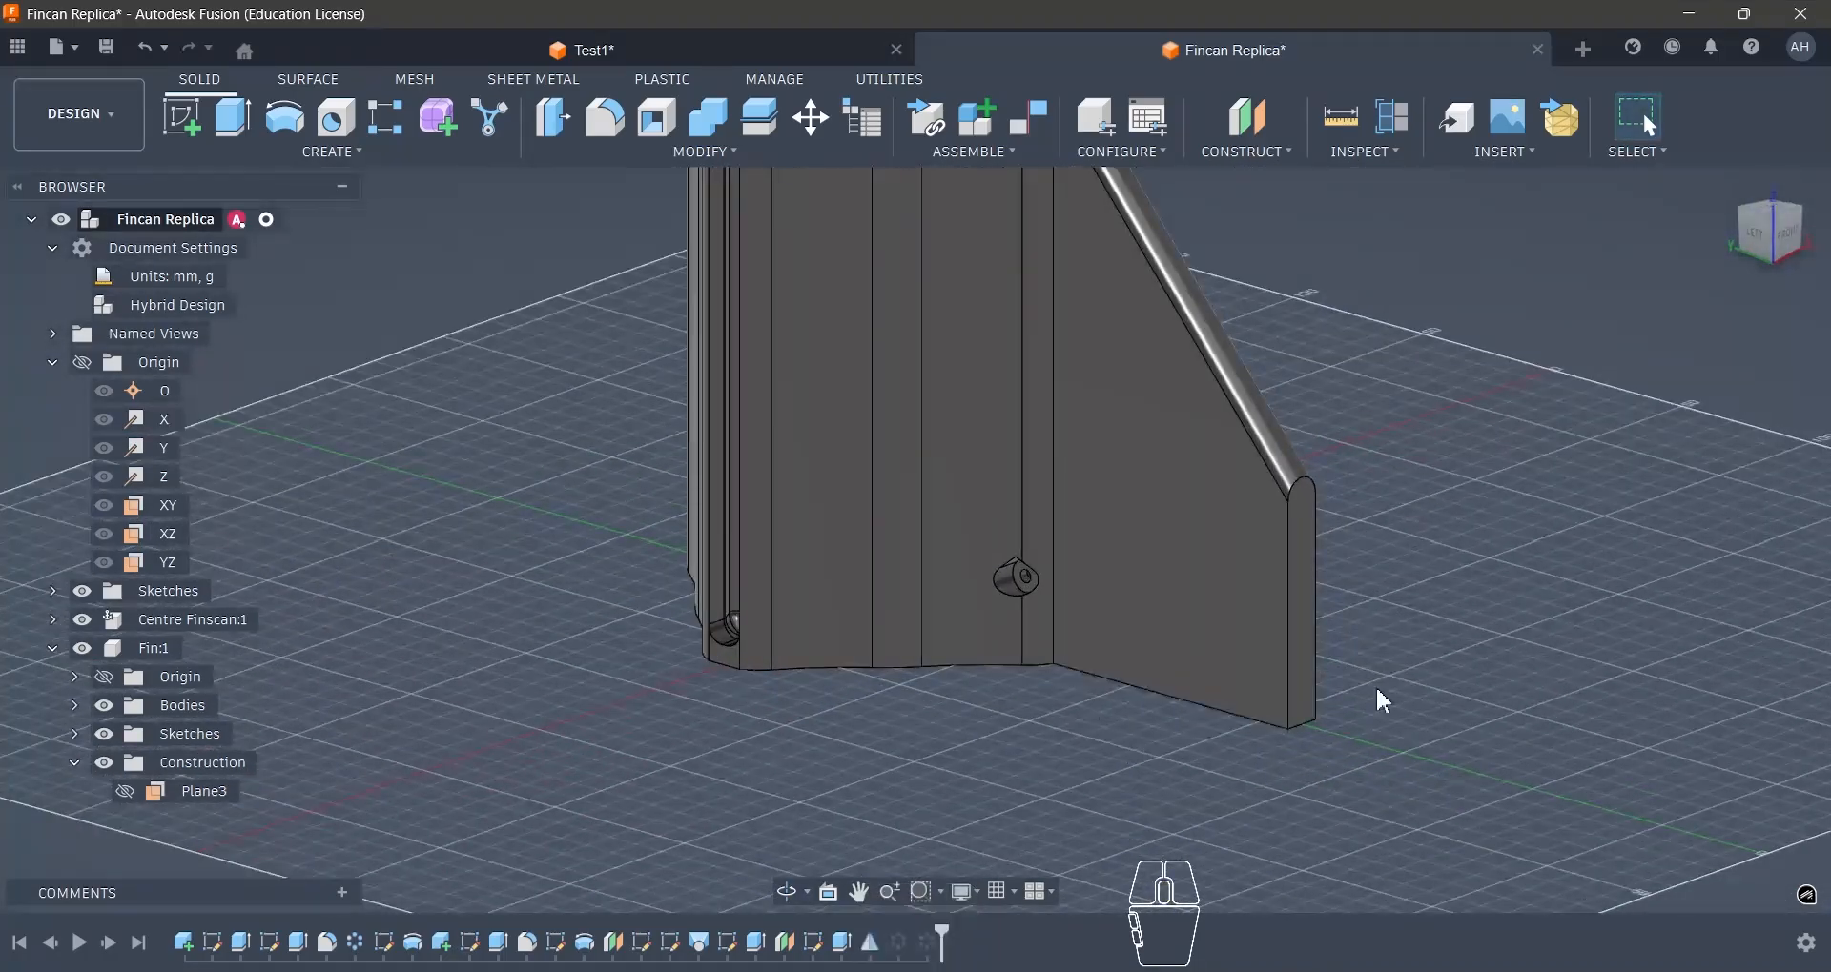
{"action": "left_click", "coordinate": [1490, 155]}
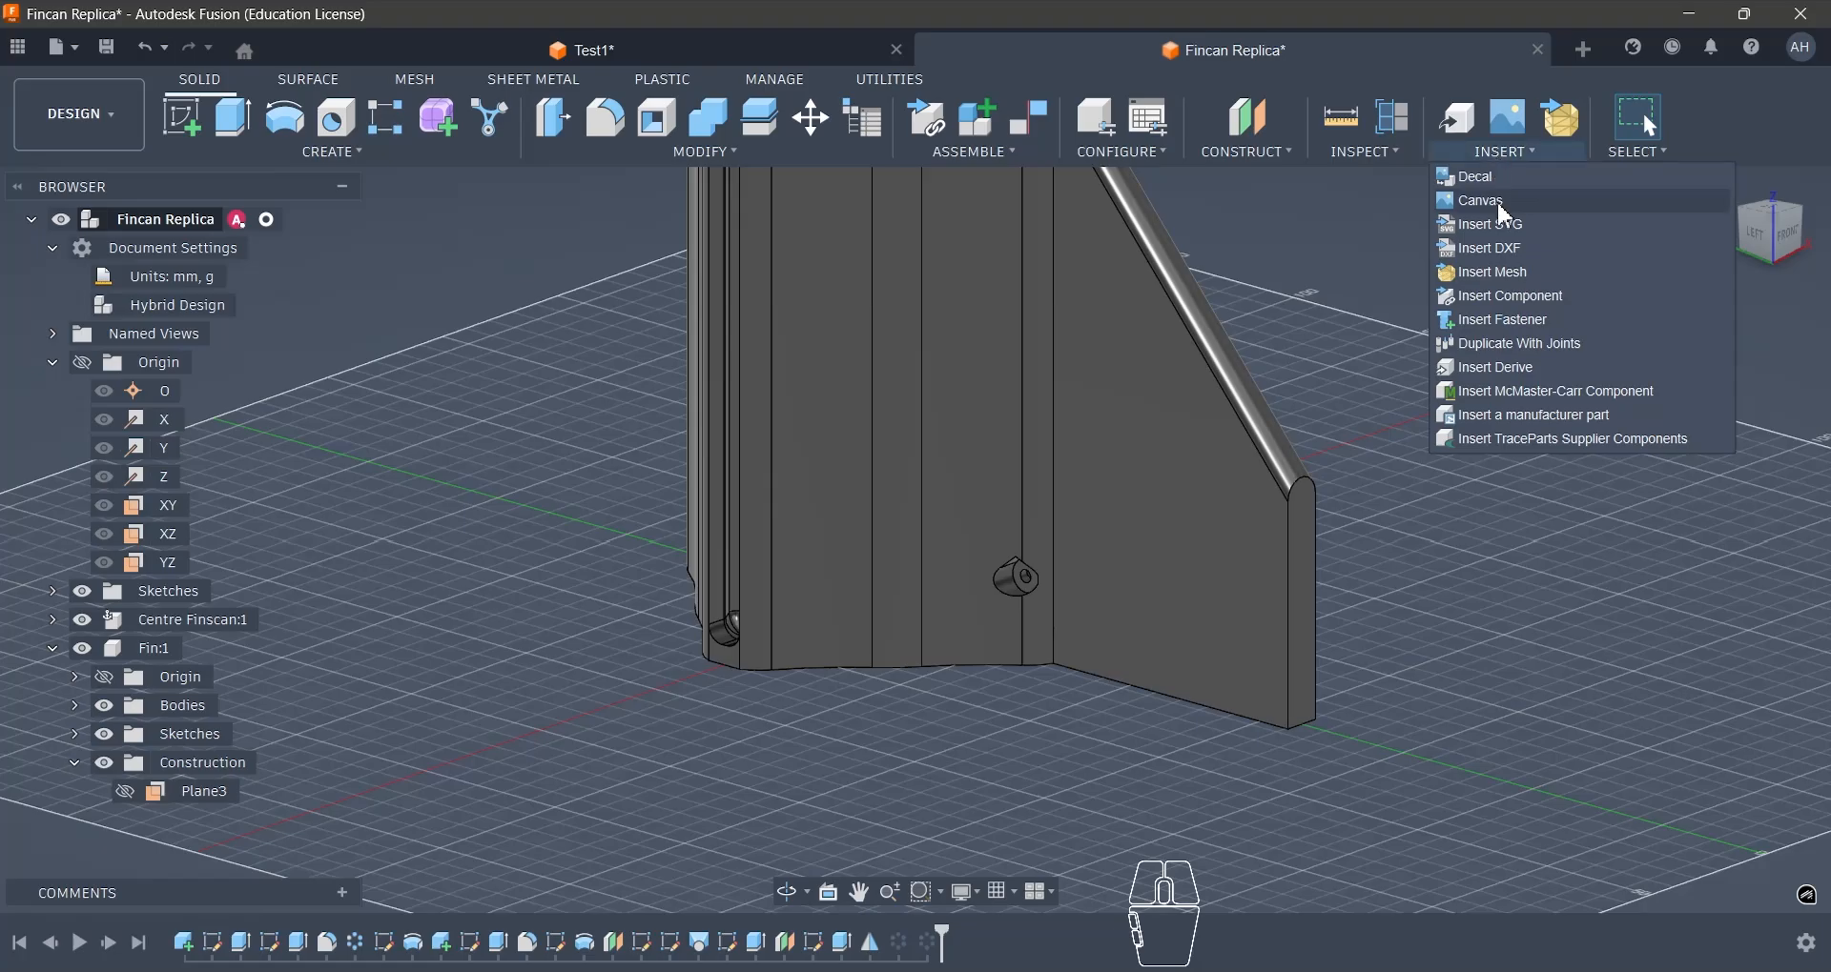
{"action": "left_click", "coordinate": [1503, 392]}
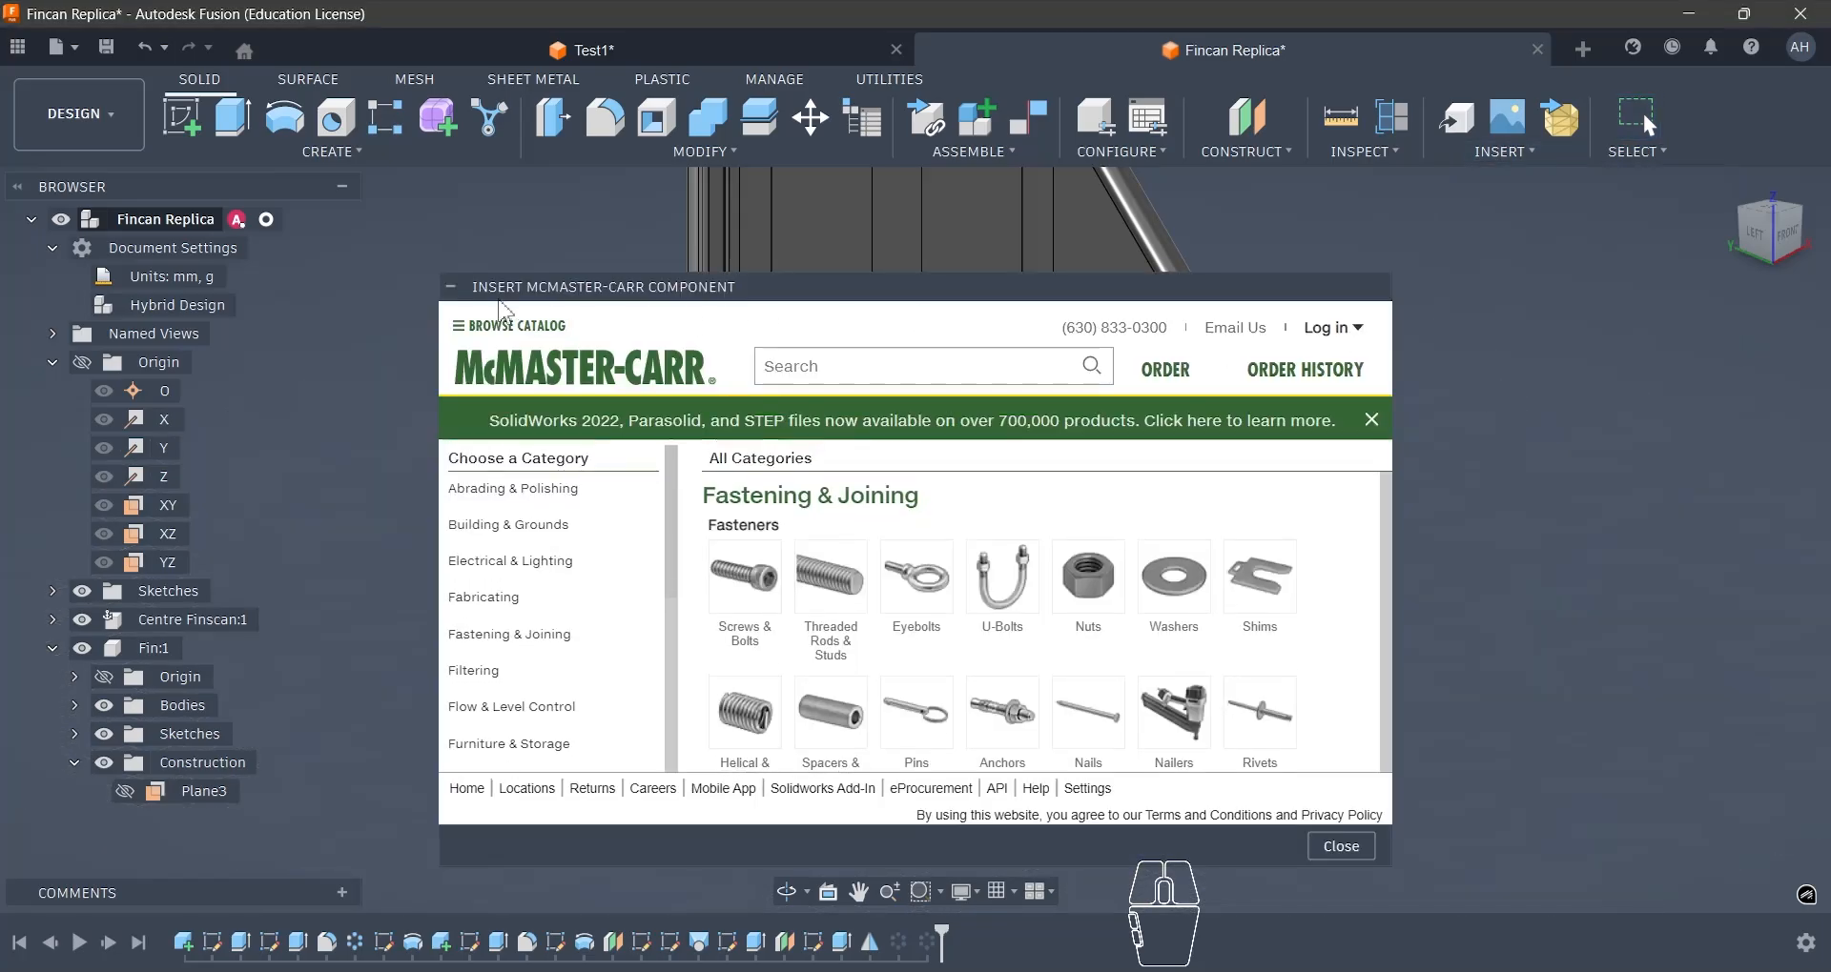
{"action": "left_click_drag", "start_coordinate": [1389, 870], "coordinate": [1515, 941]}
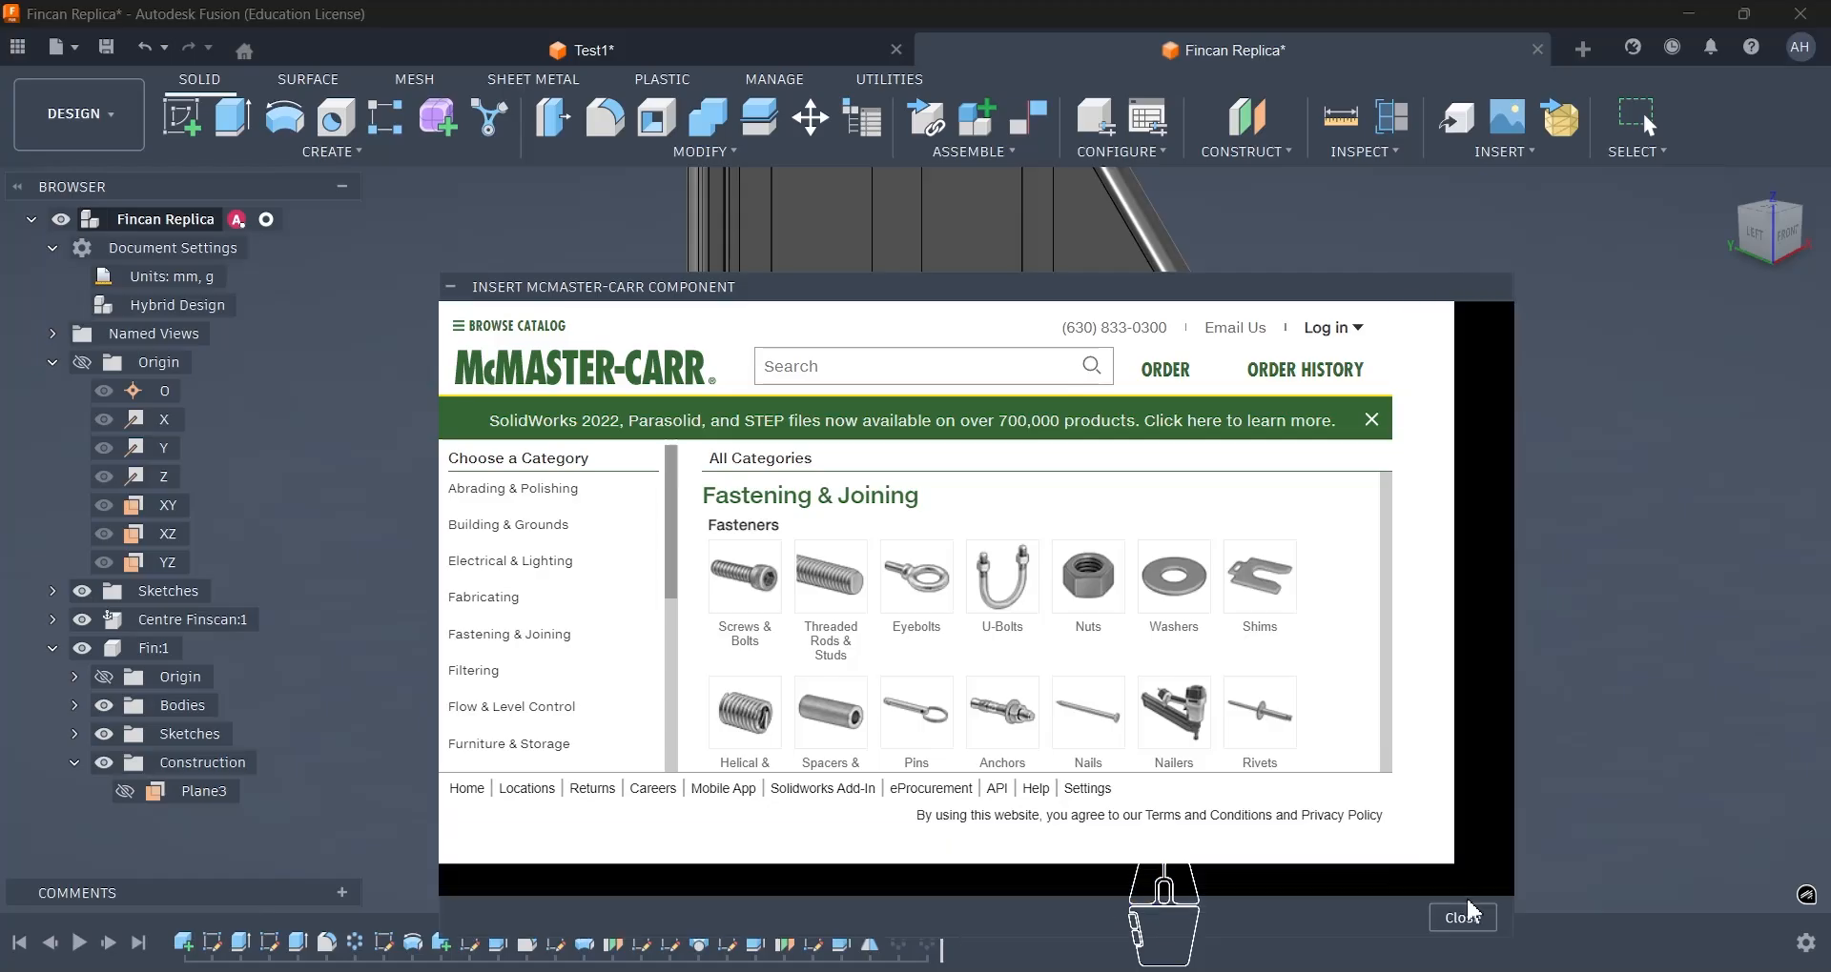
{"action": "left_click_drag", "start_coordinate": [1084, 291], "coordinate": [1011, 176]}
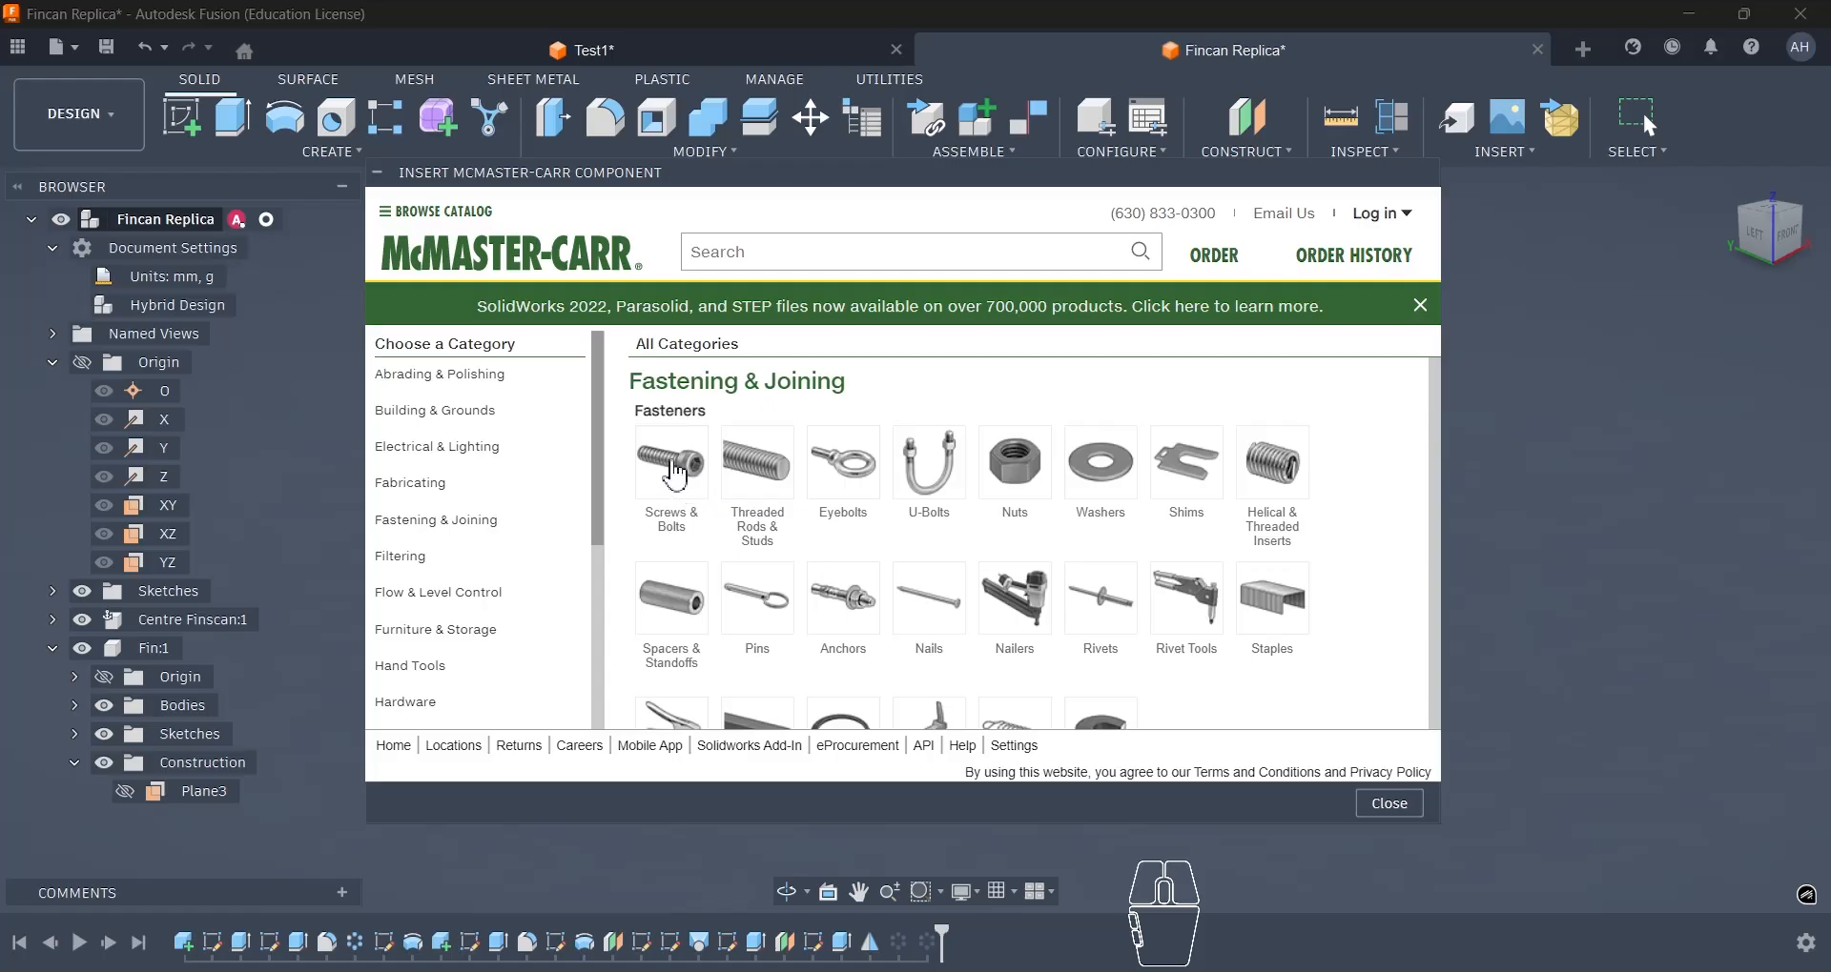
{"action": "left_click", "coordinate": [673, 472]}
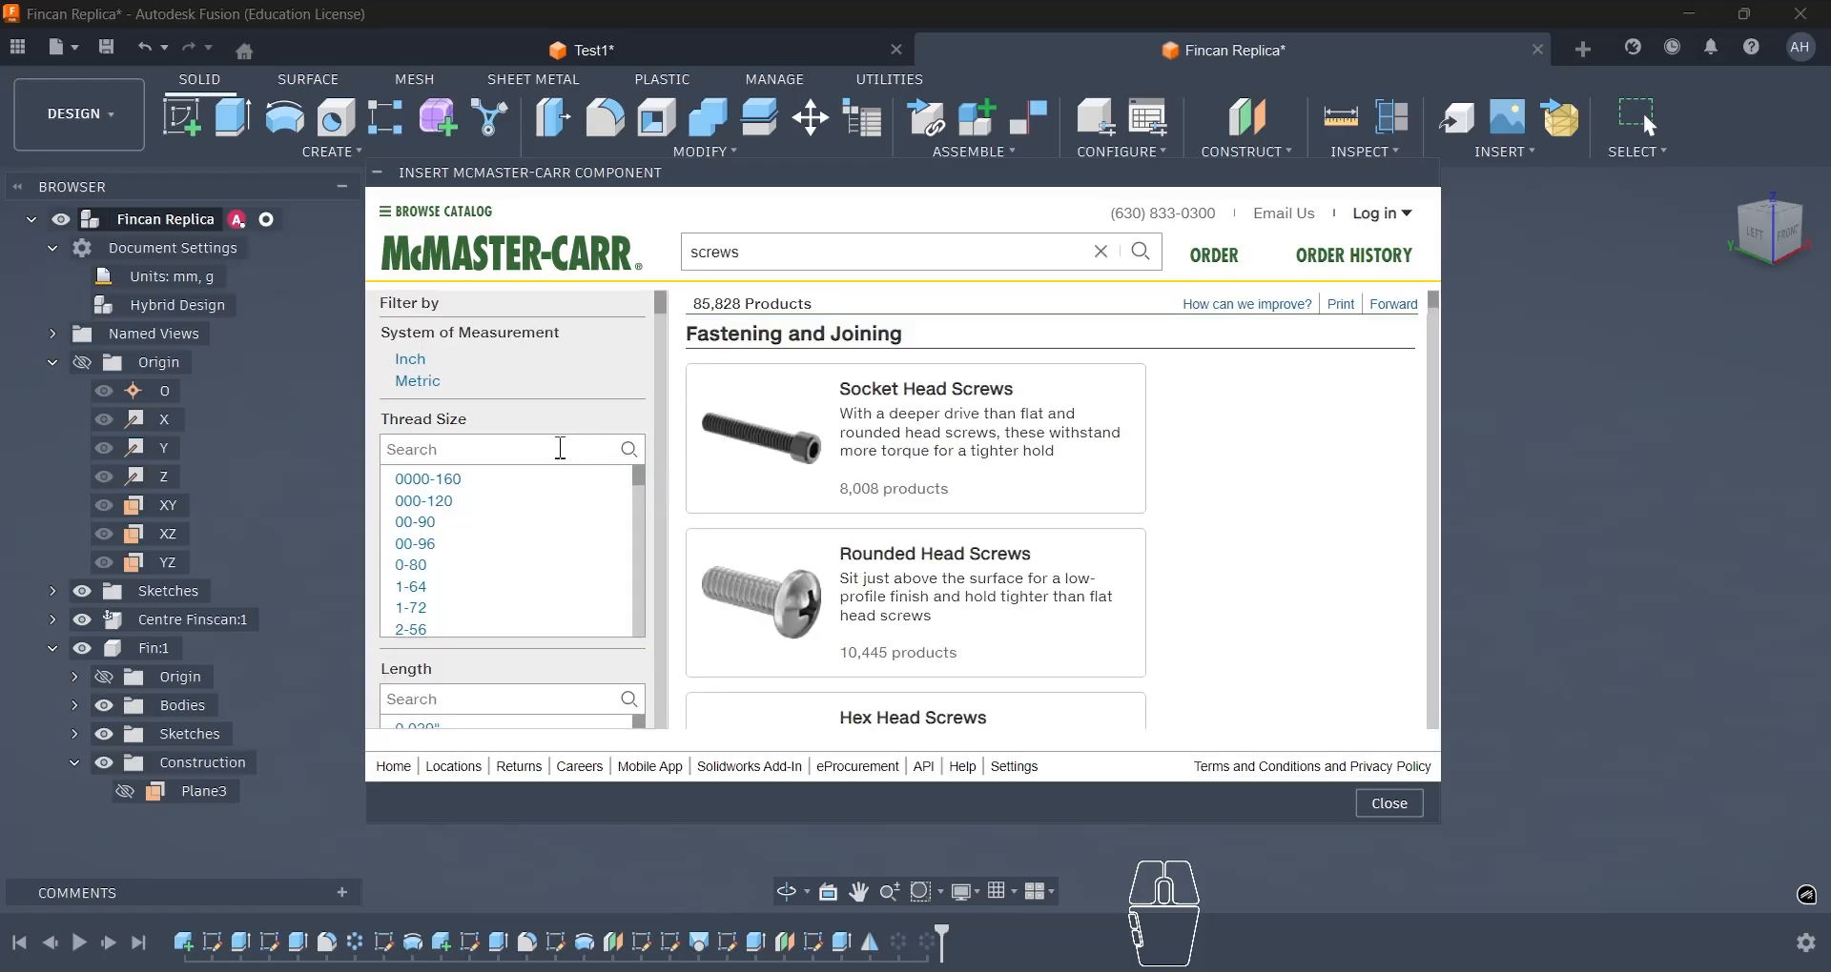
{"action": "left_click", "coordinate": [927, 401]}
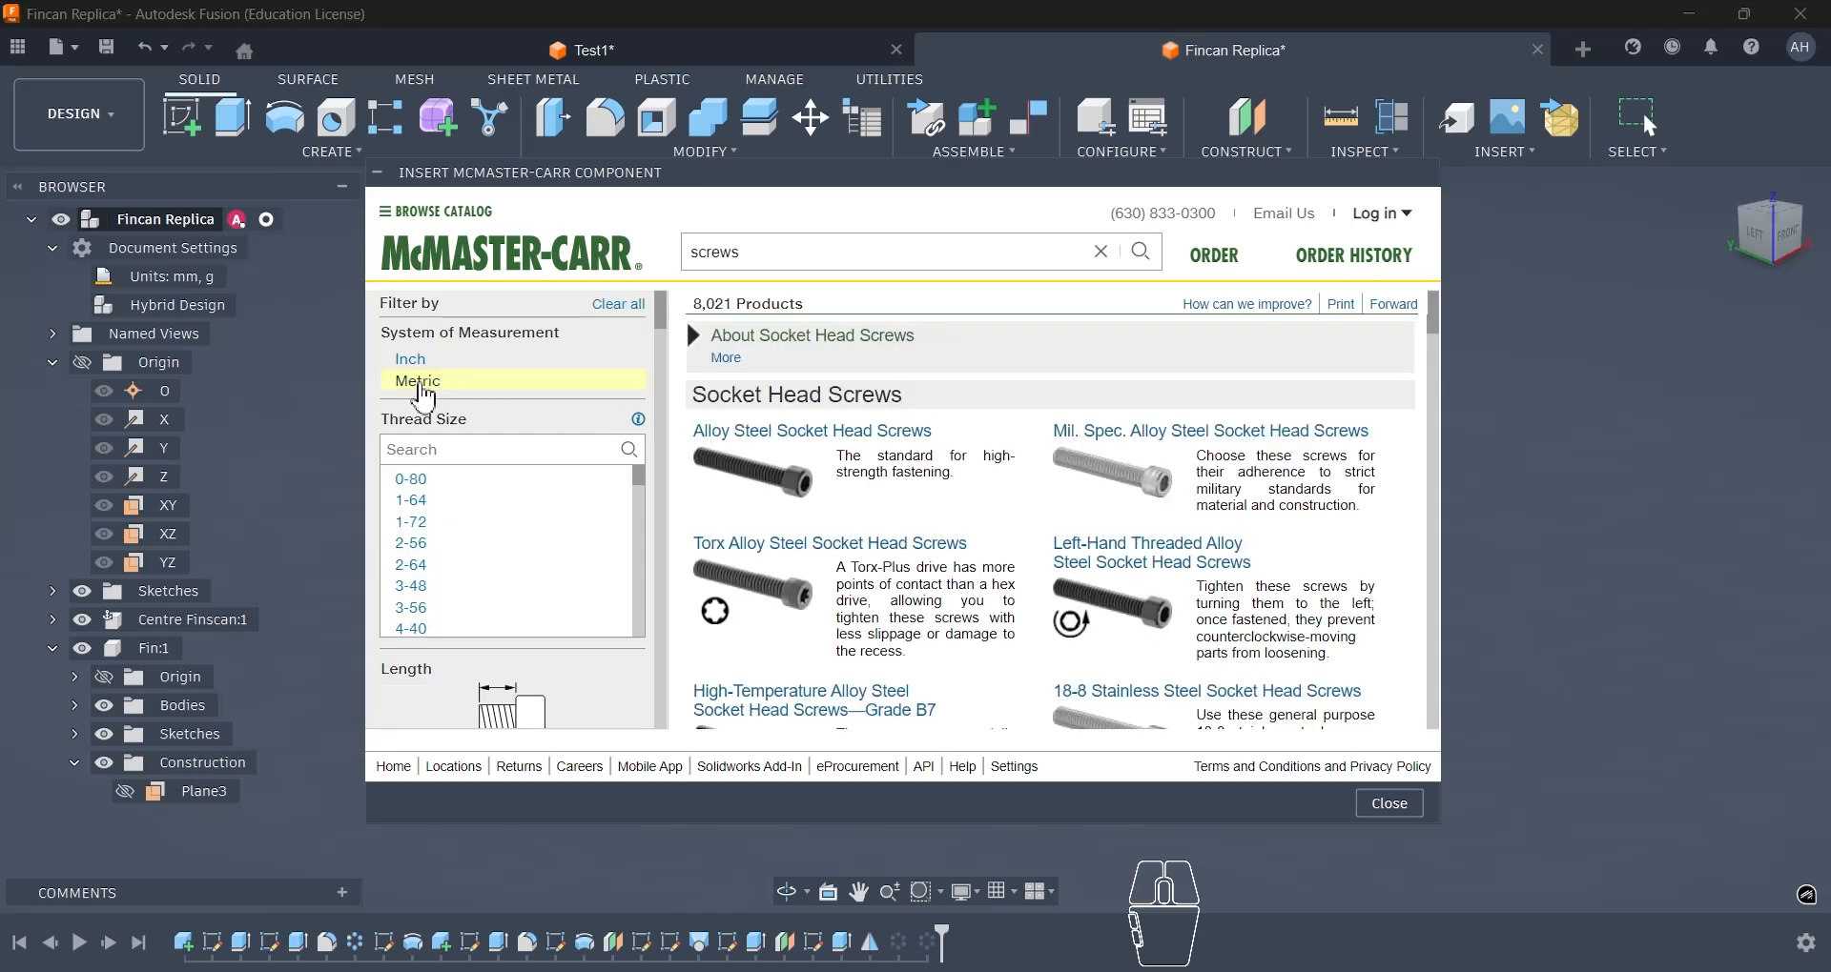
- Filter the socket head screws to Metric, thread size M4 and length 25 mm, and choose the fully threaded alloy steel type
{"action": "left_click", "coordinate": [421, 383]}
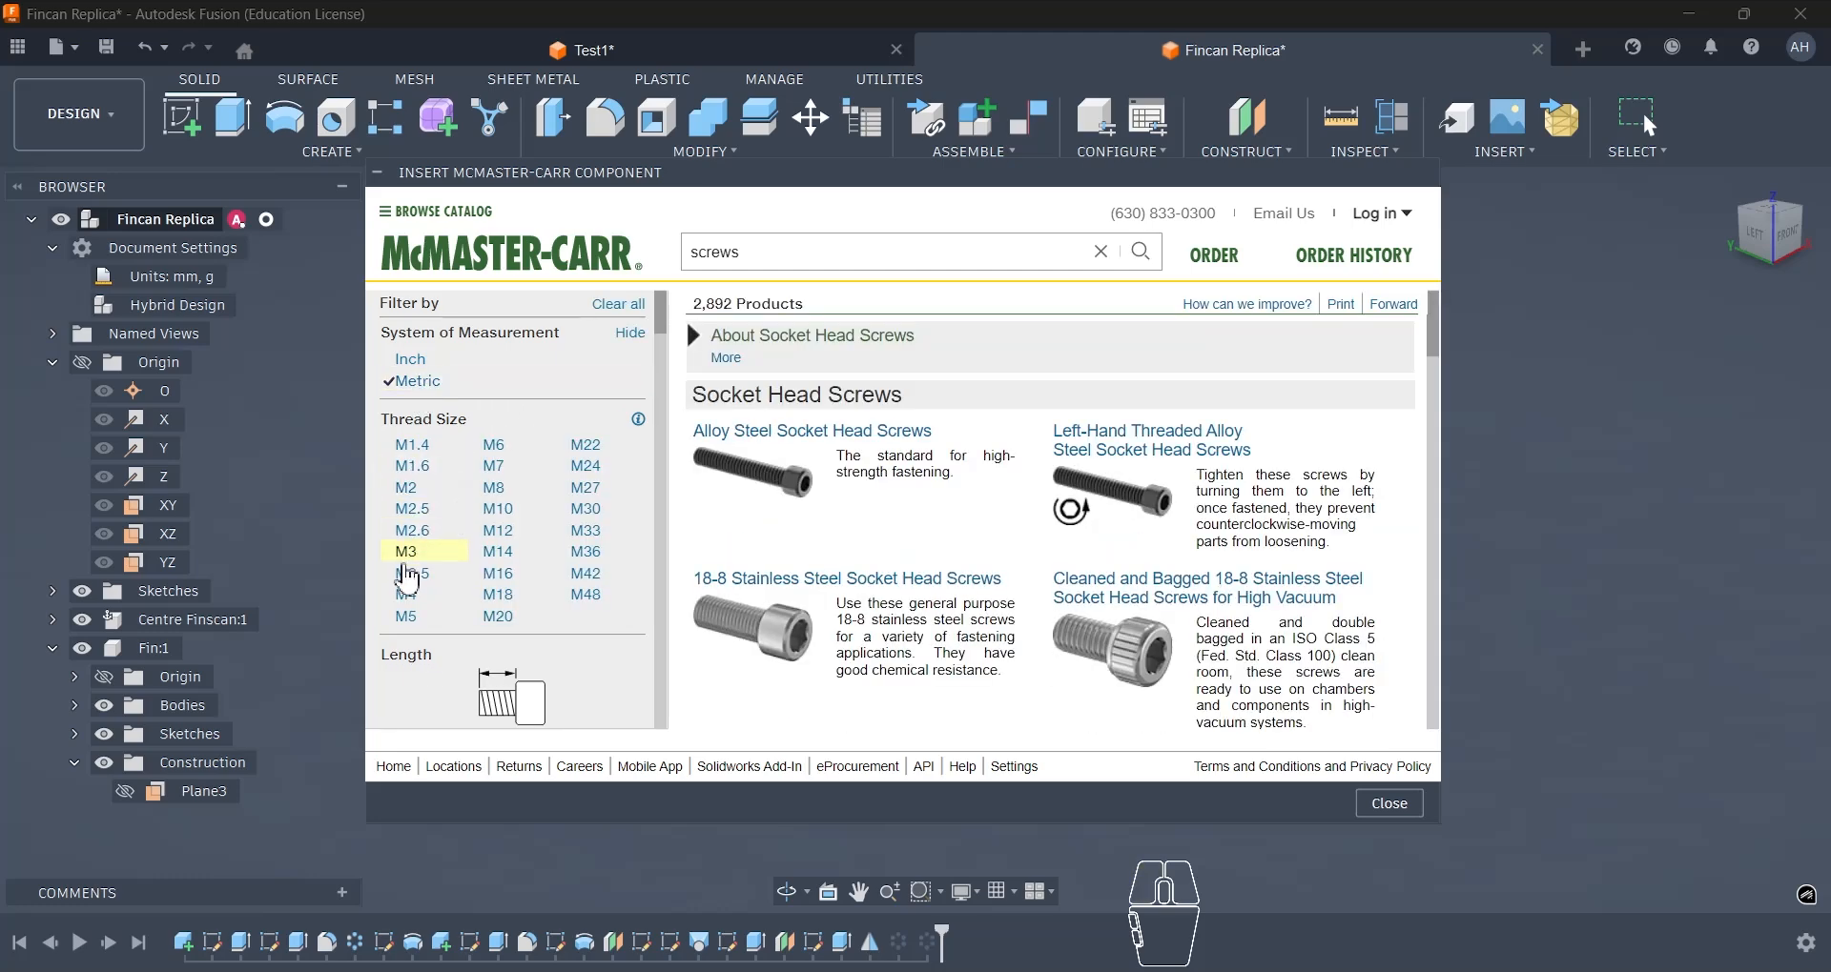
{"action": "left_click", "coordinate": [405, 594]}
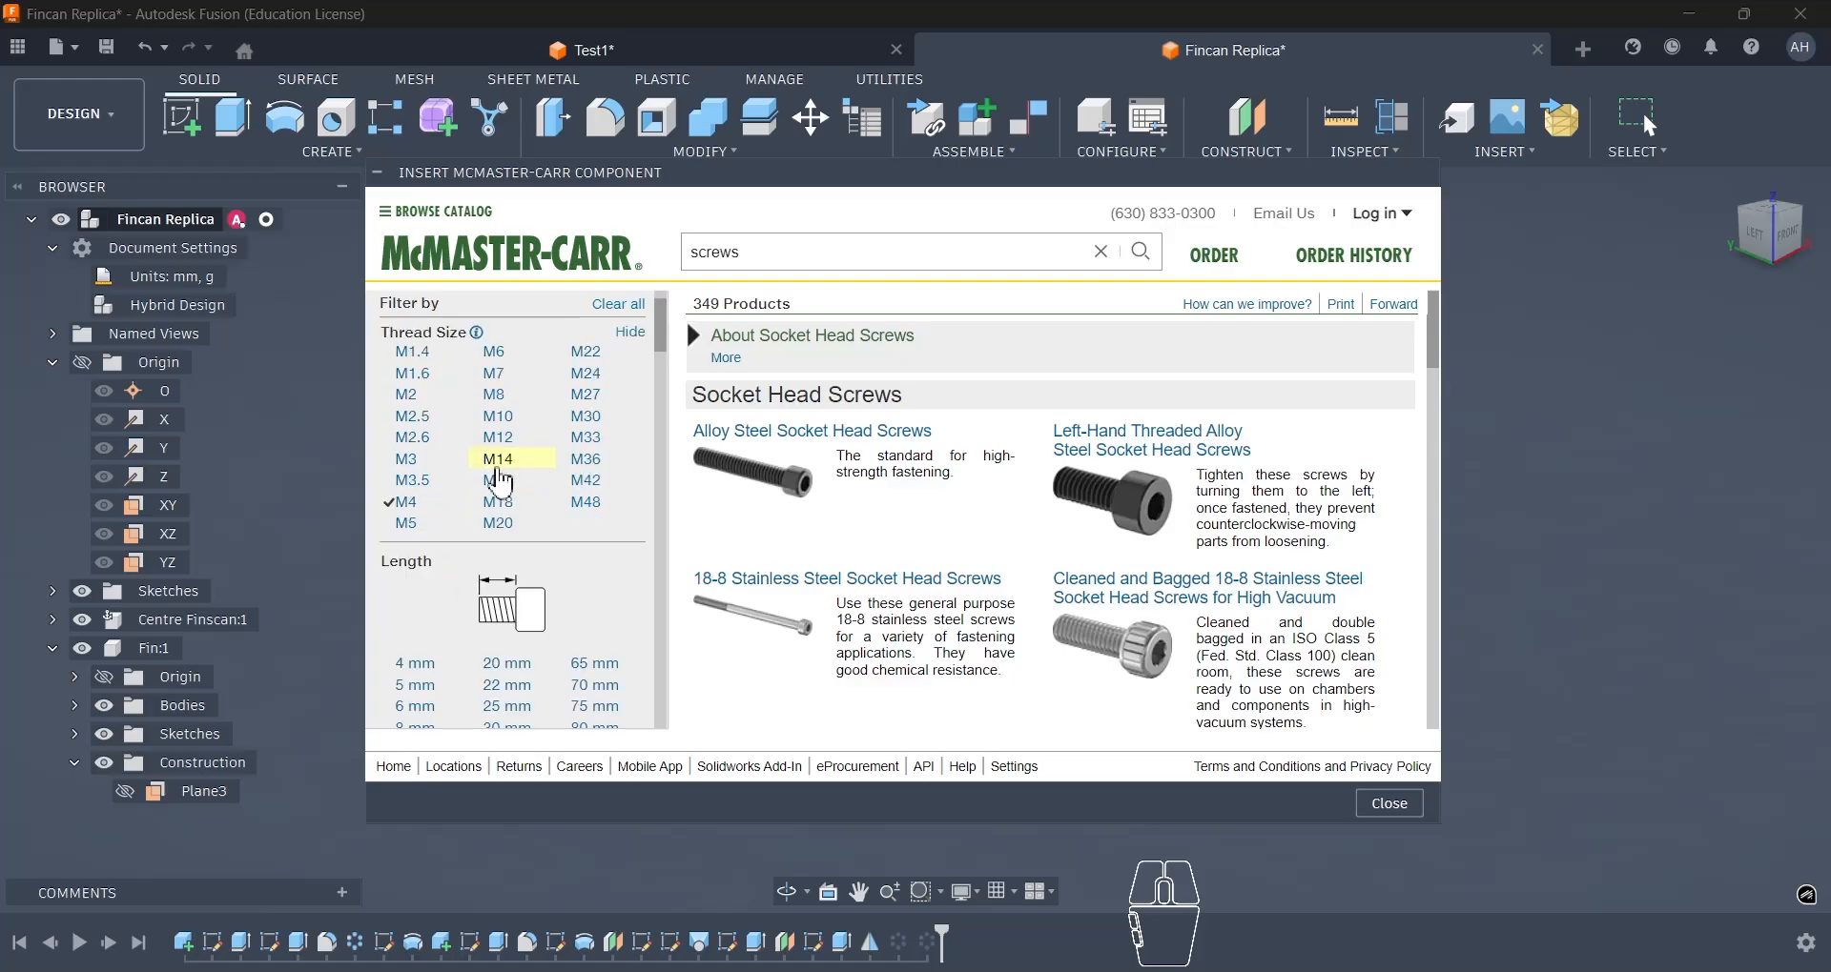
{"action": "scroll", "coordinate": [501, 481], "scroll_direction": "down", "scroll_amount": 3}
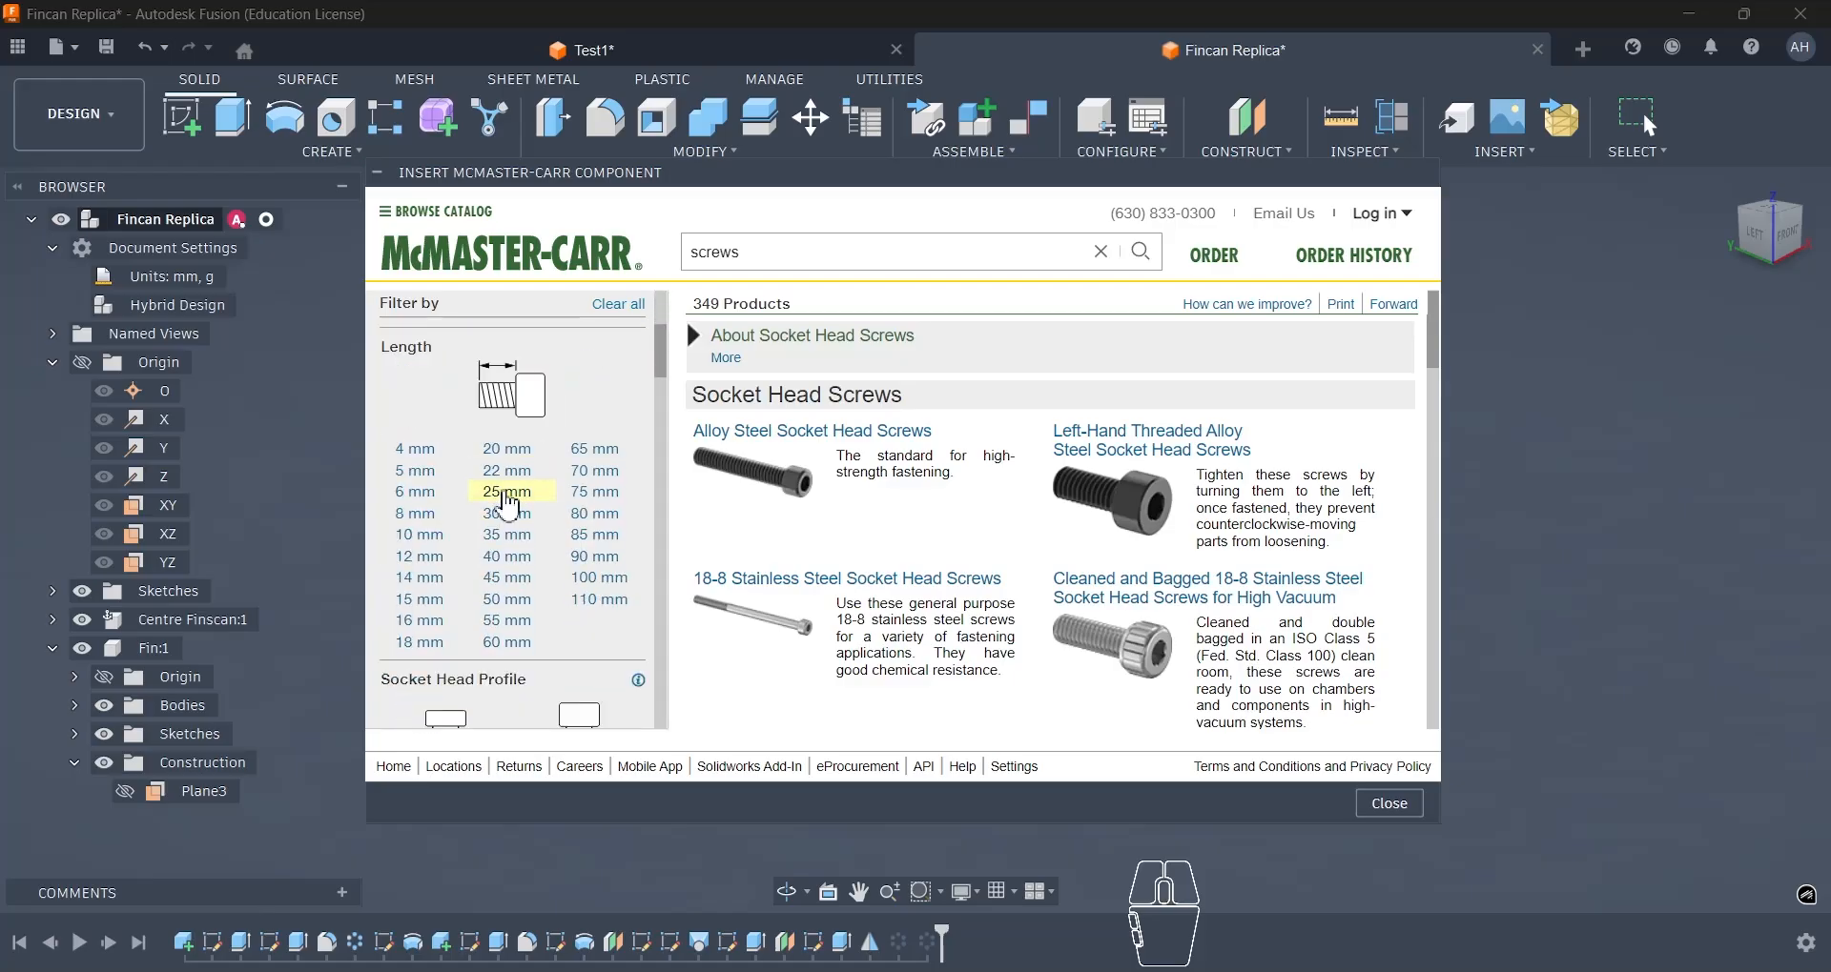
{"action": "left_click", "coordinate": [505, 493]}
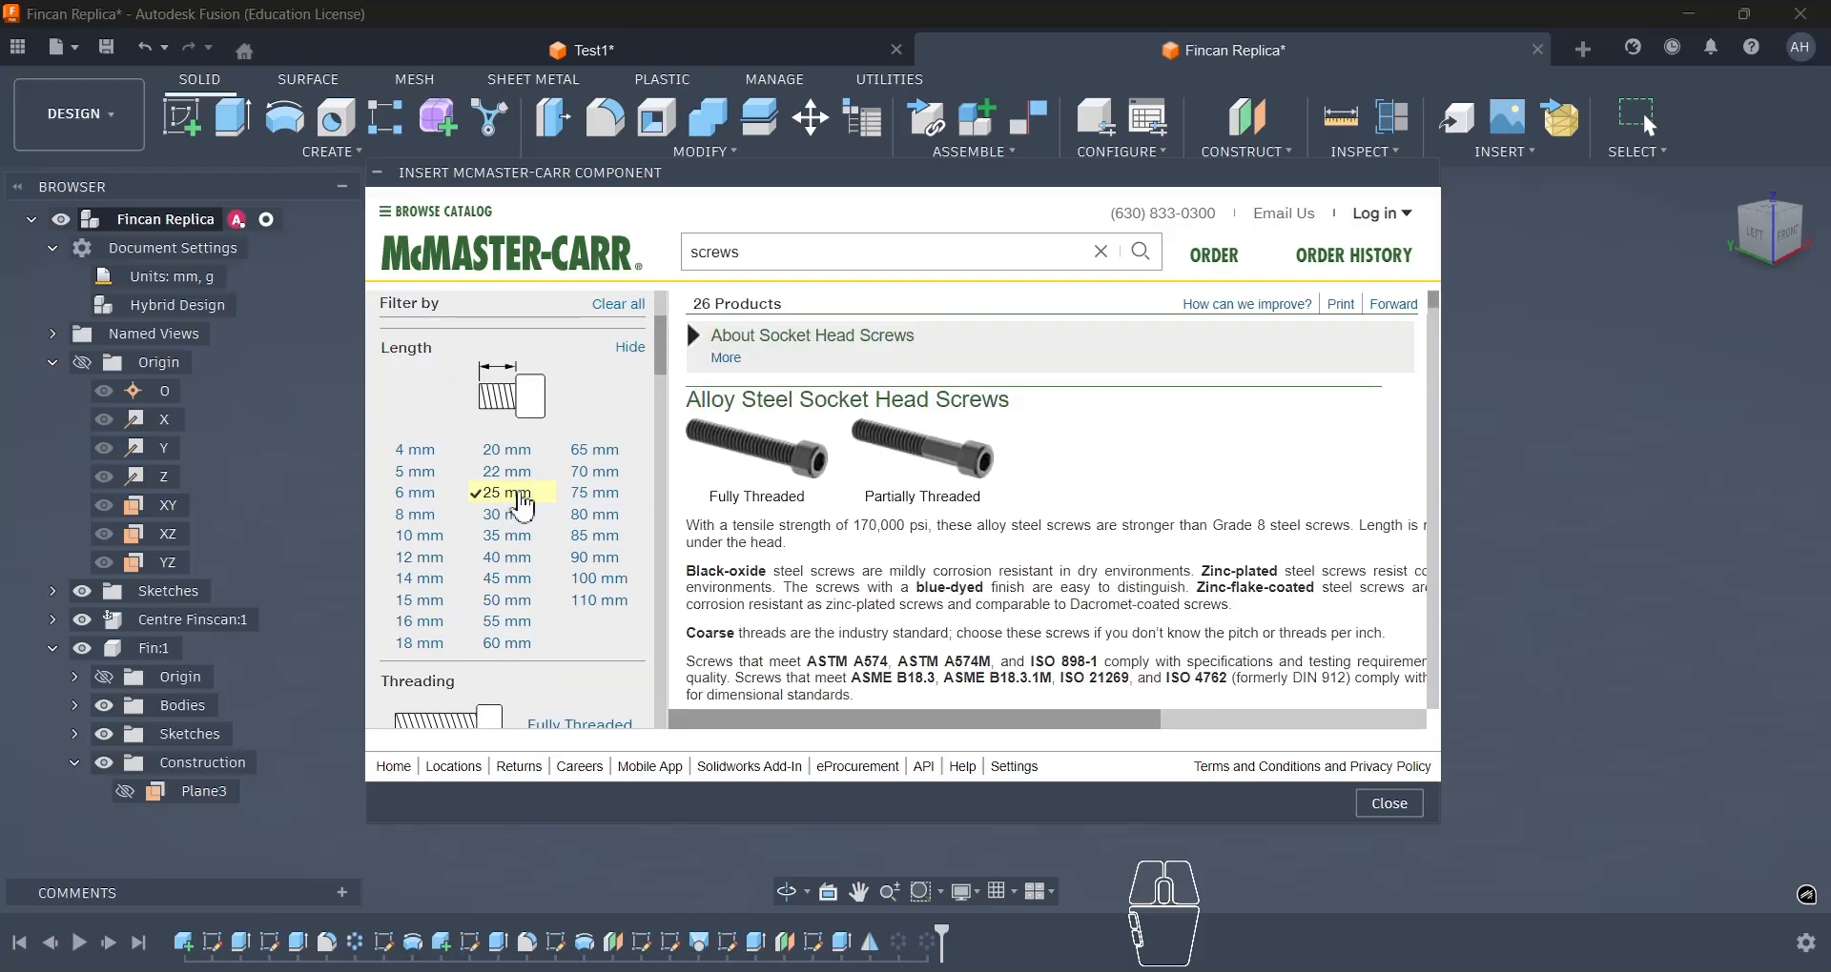
{"action": "left_click", "coordinate": [760, 505]}
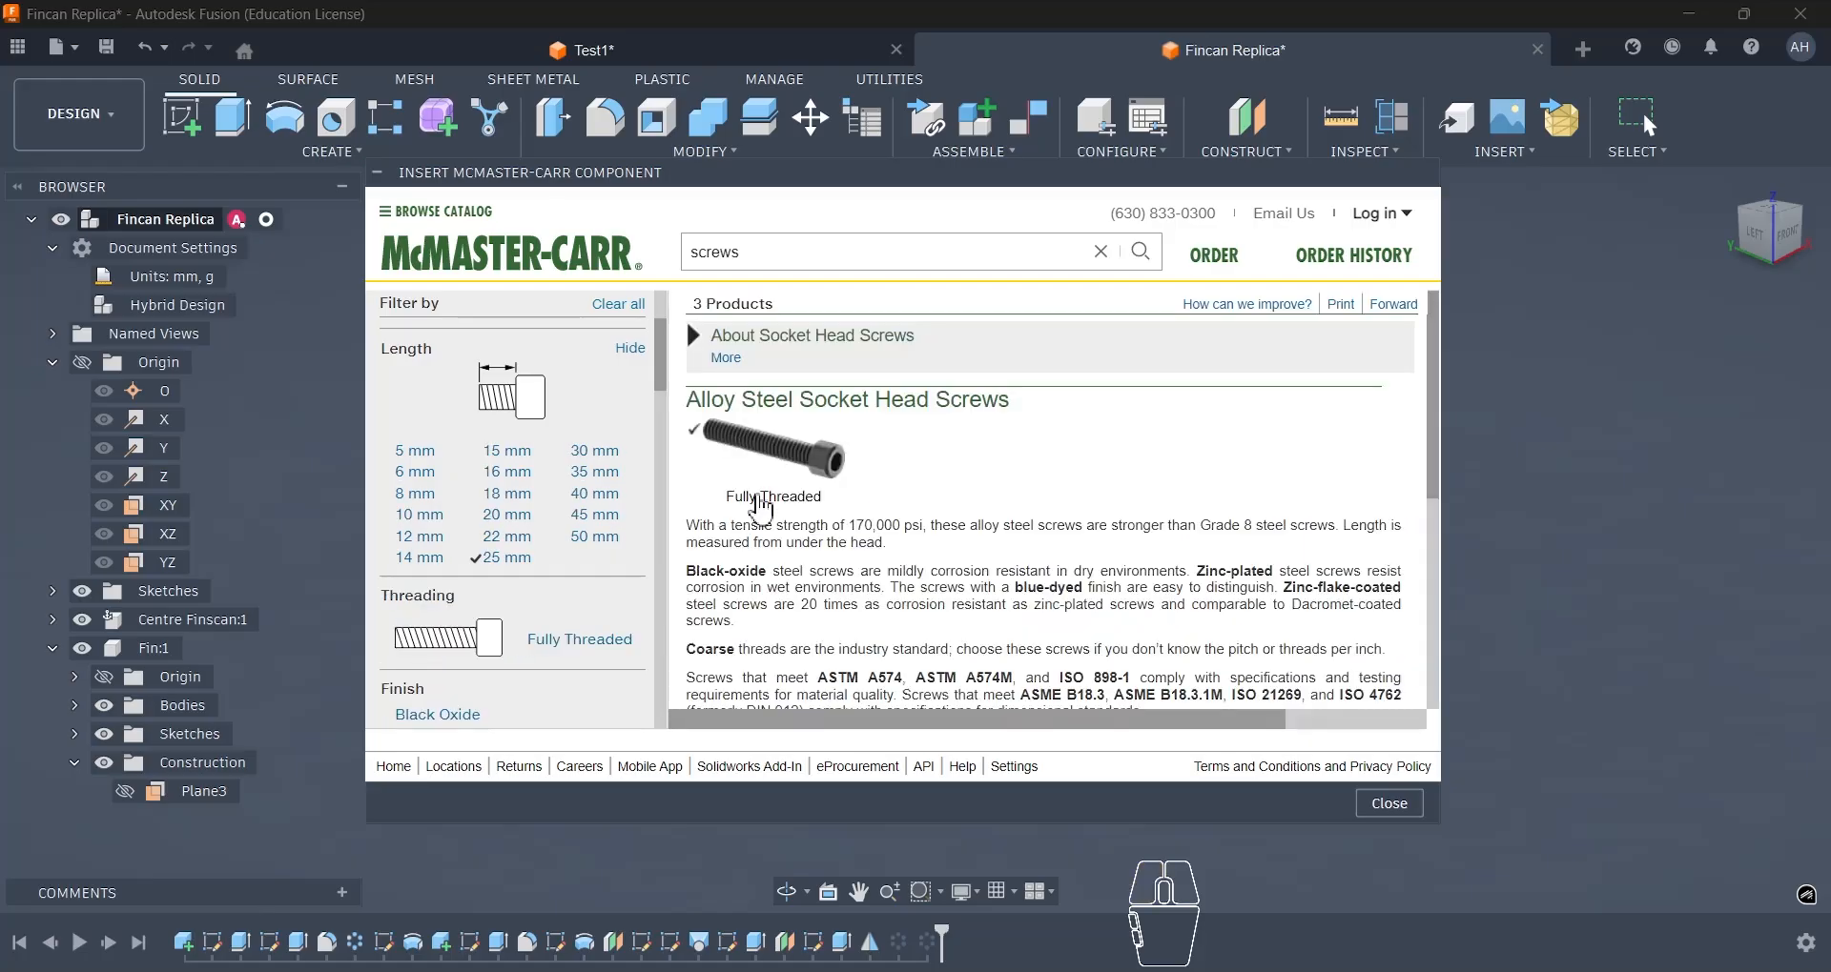
- Open the entry for the black-oxide Class 12.9 alloy steel screw, part 91290A176
{"action": "scroll", "coordinate": [1131, 513], "scroll_direction": "down", "scroll_amount": 3}
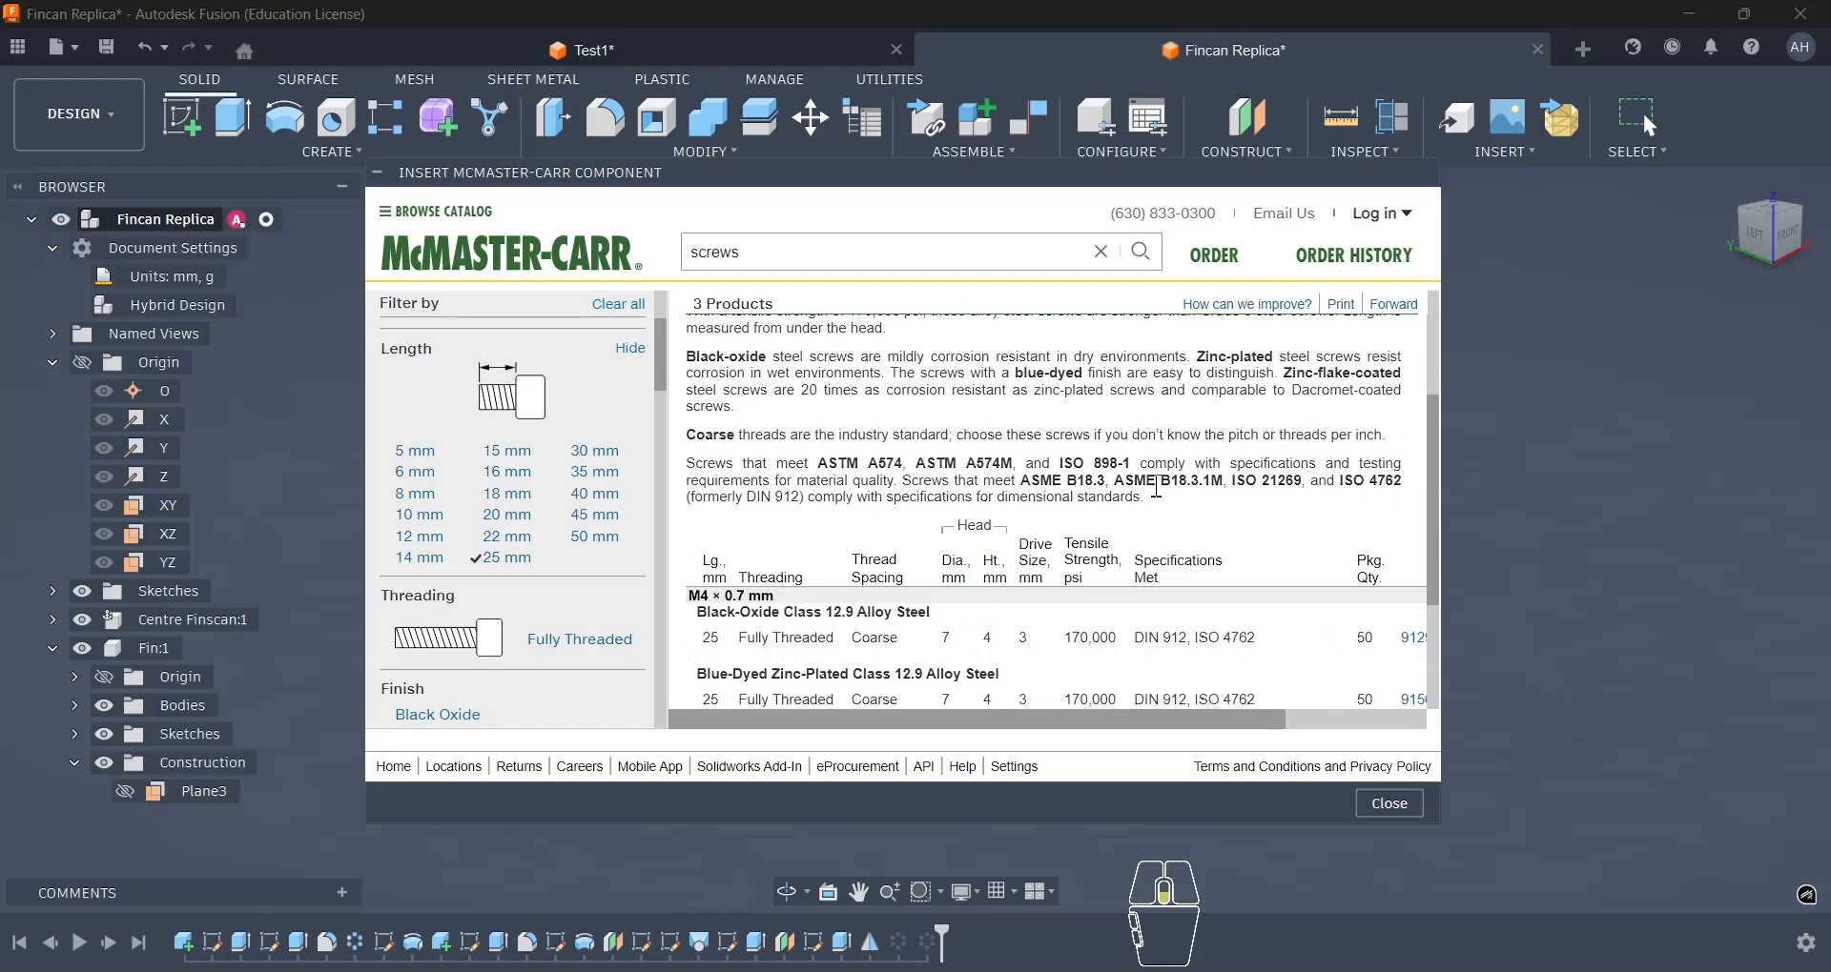
{"action": "scroll", "coordinate": [1156, 488], "scroll_direction": "down", "scroll_amount": 2}
{"action": "scroll", "coordinate": [1155, 530], "scroll_direction": "right", "scroll_amount": 3}
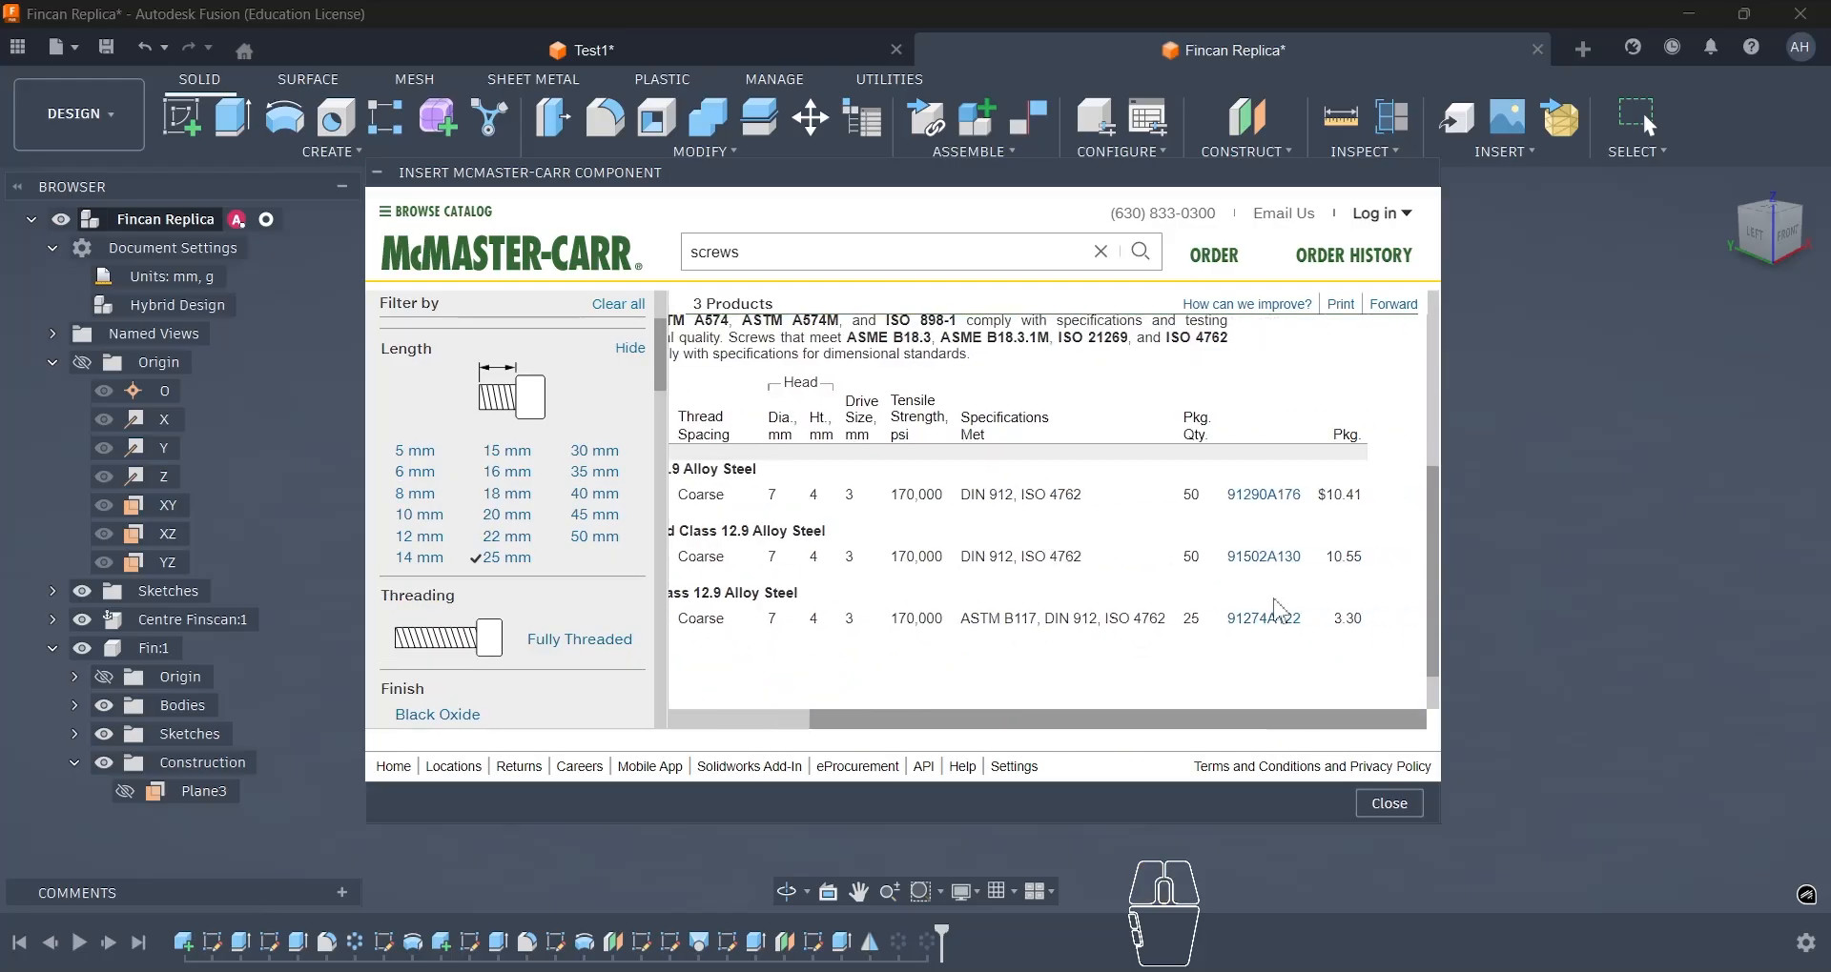
{"action": "scroll", "coordinate": [947, 596], "scroll_direction": "left", "scroll_amount": 3}
{"action": "scroll", "coordinate": [972, 584], "scroll_direction": "right", "scroll_amount": 3}
{"action": "left_click", "coordinate": [1263, 495]}
{"action": "scroll", "coordinate": [1243, 487], "scroll_direction": "down", "scroll_amount": 3}
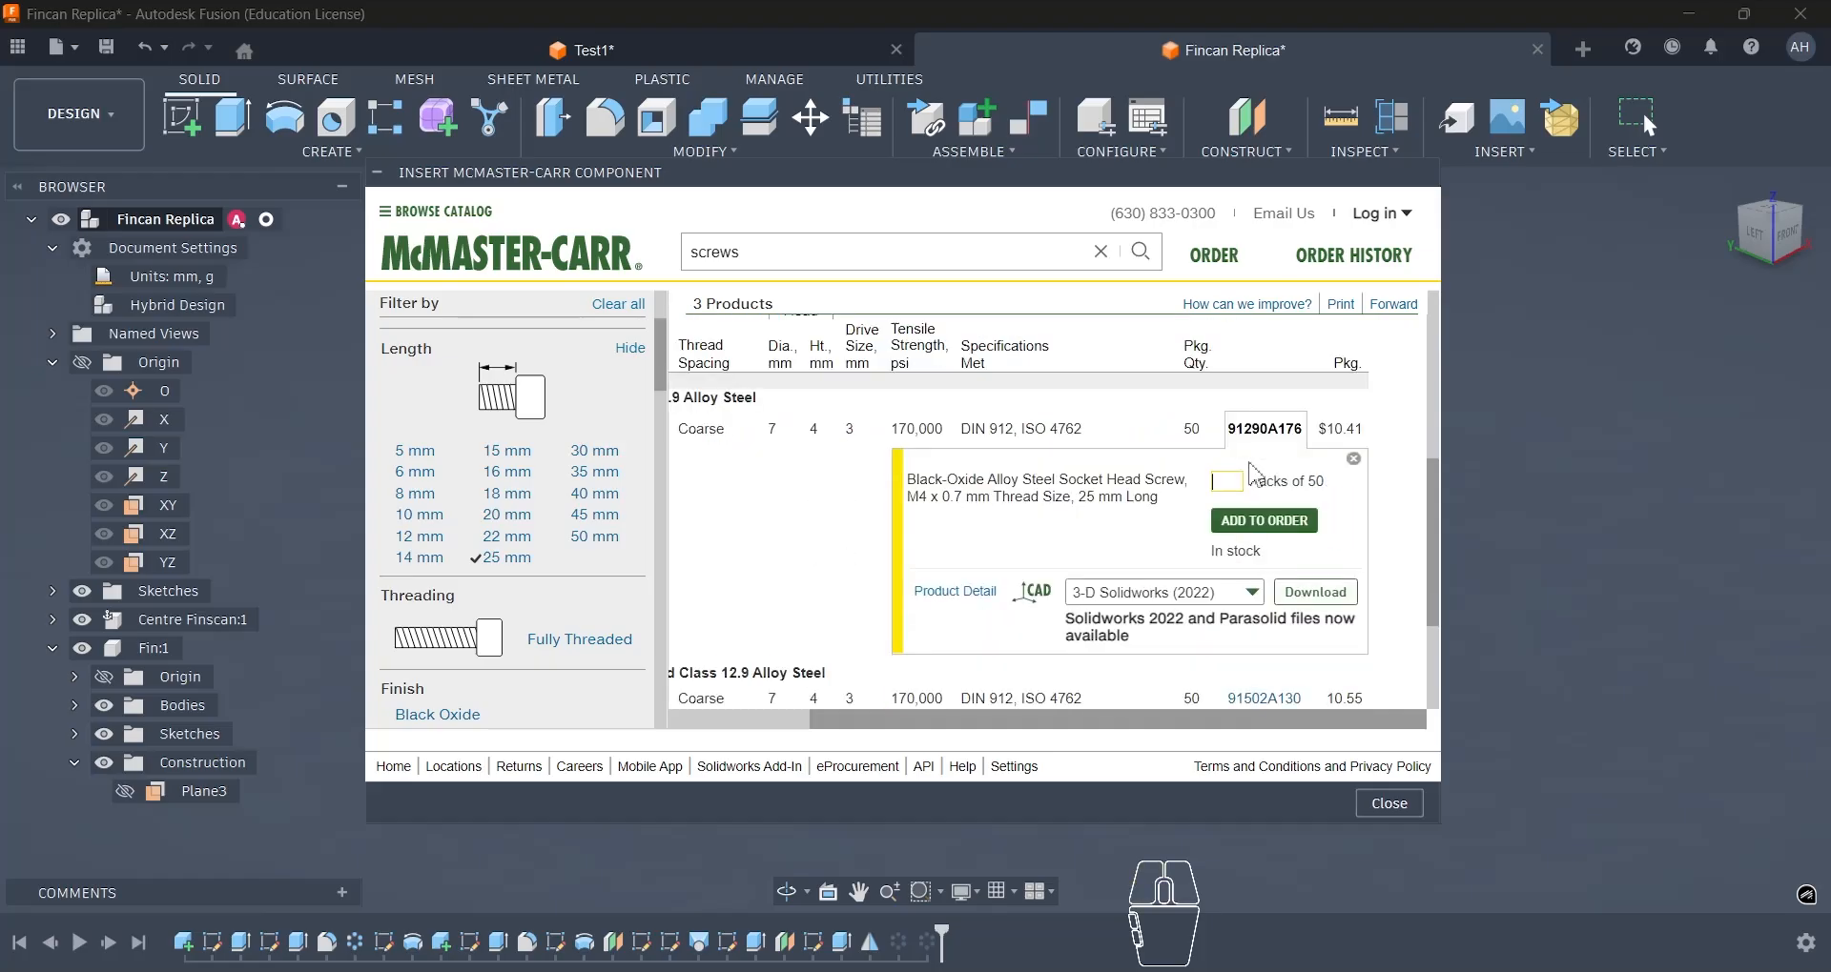
{"action": "scroll", "coordinate": [1224, 485], "scroll_direction": "up", "scroll_amount": 1}
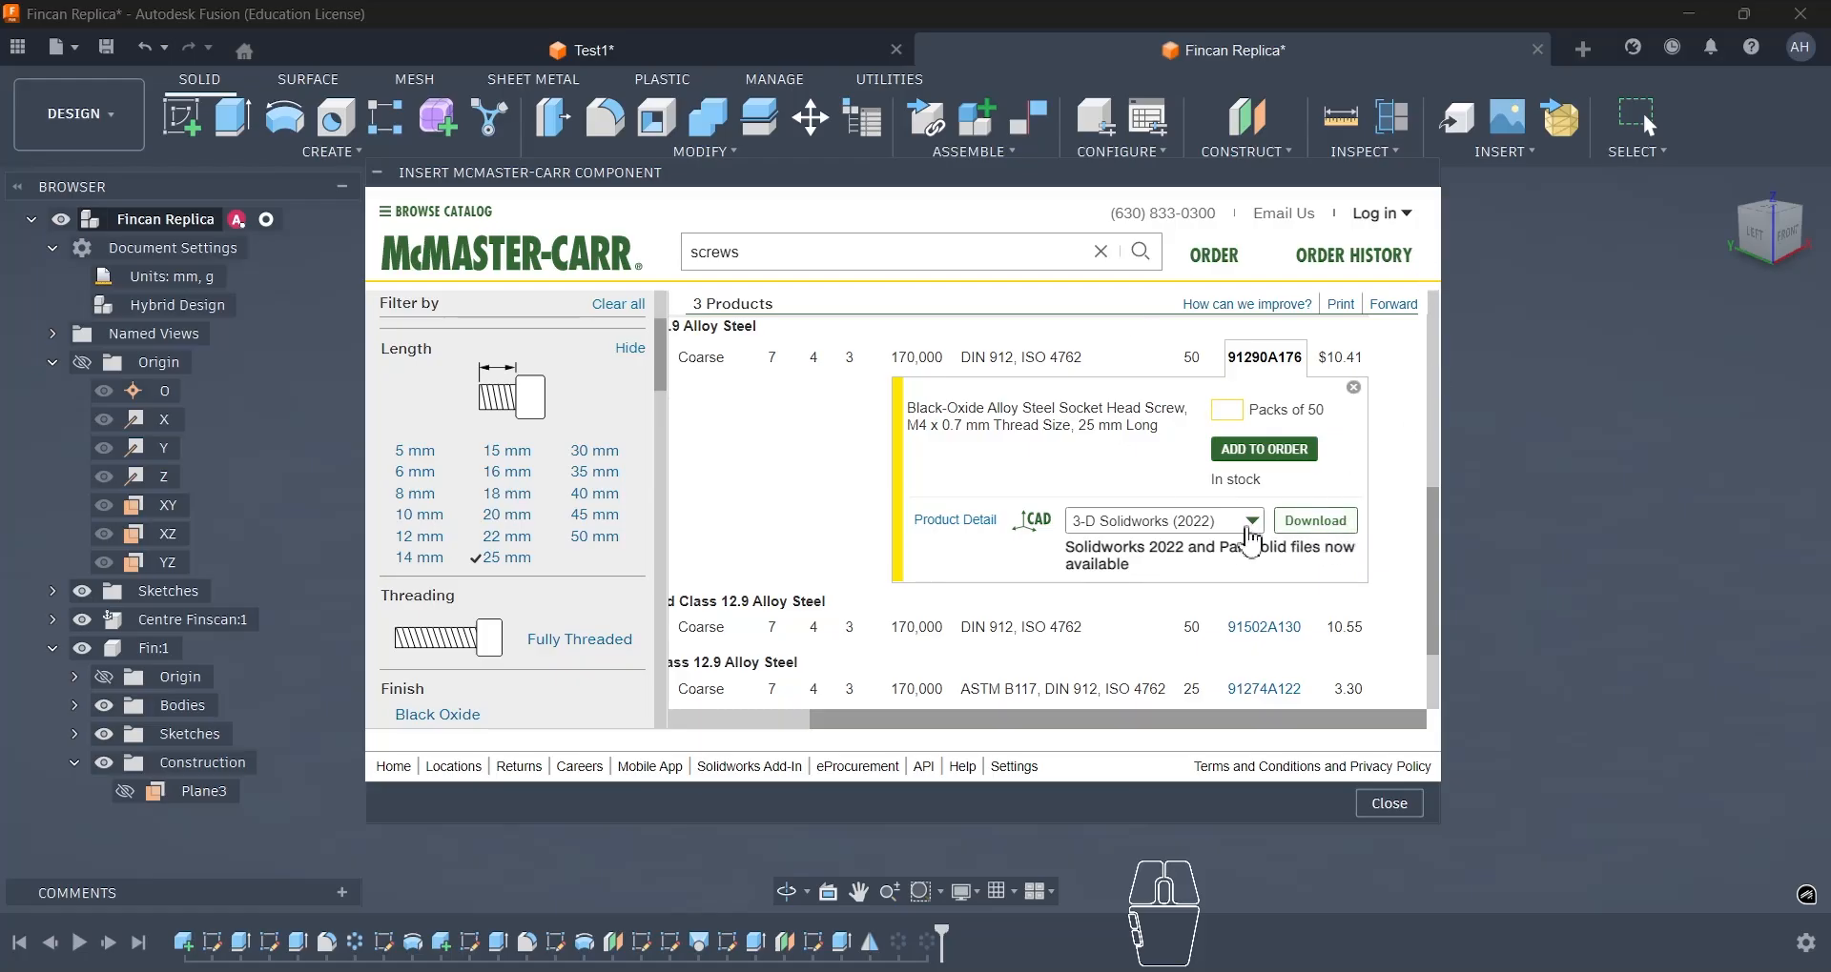
- Select the 3-D STEP model format for screw 91290A176 and download it into the design
{"action": "left_click", "coordinate": [1251, 535]}
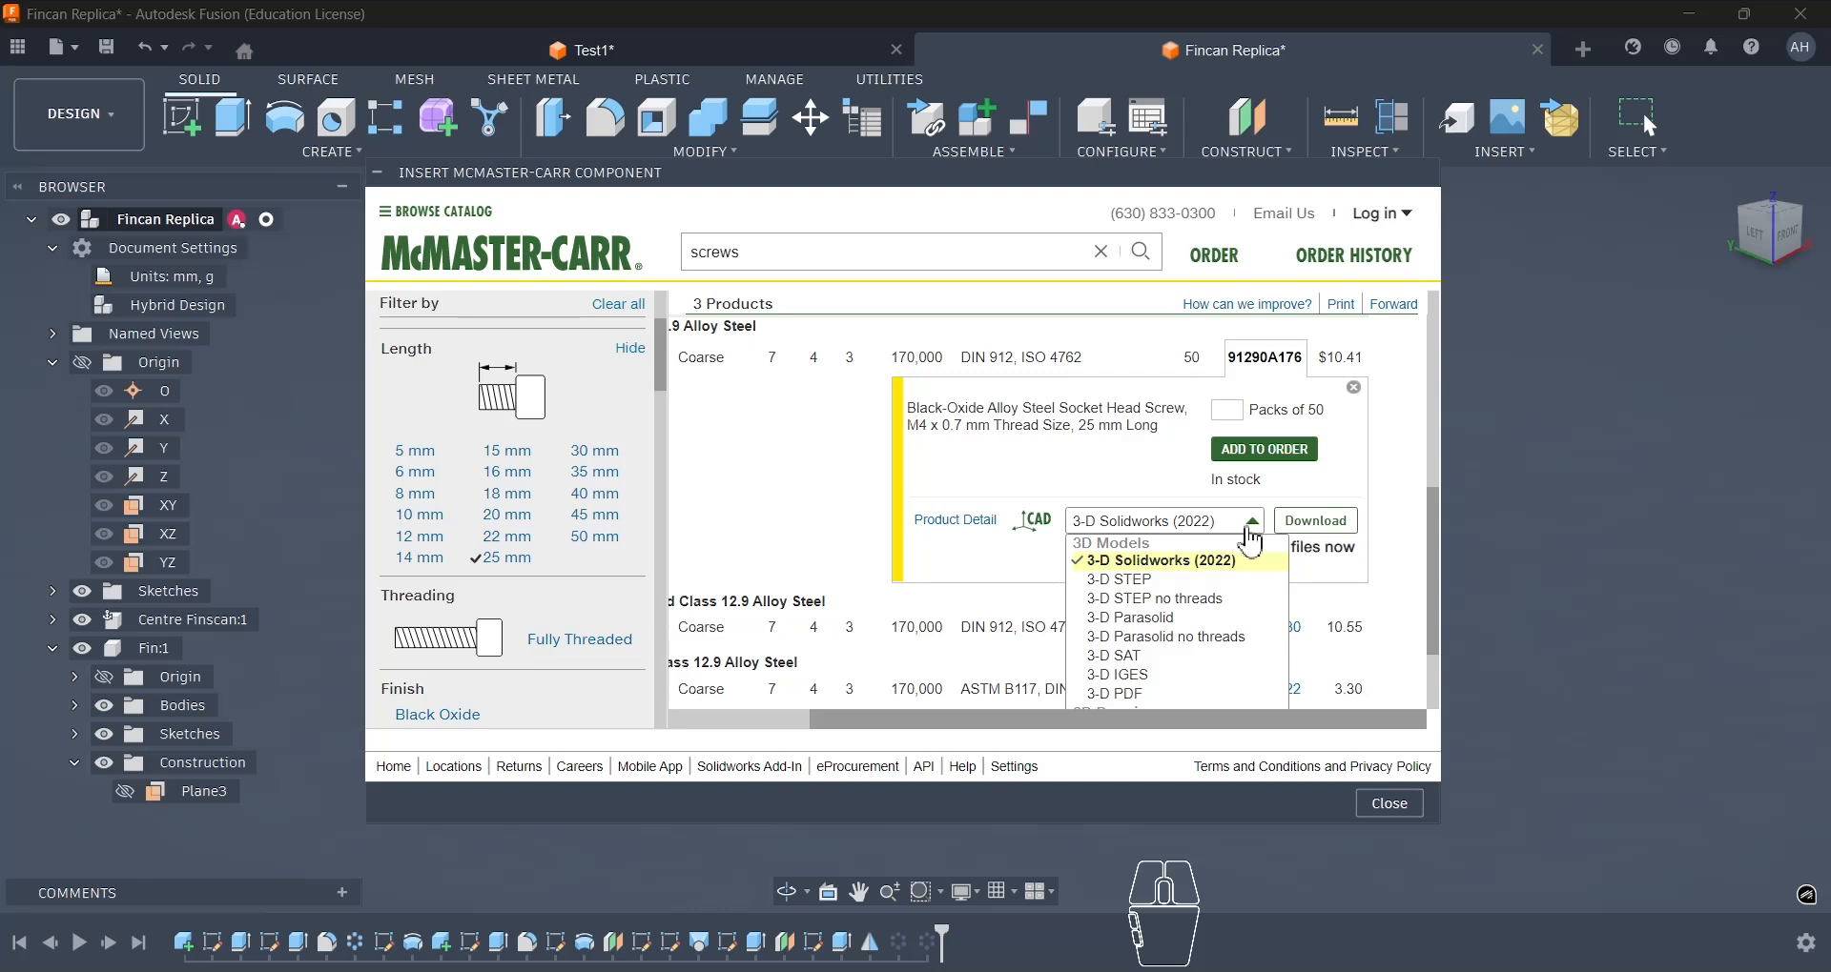
{"action": "scroll", "coordinate": [1251, 541], "scroll_direction": "down", "scroll_amount": 1}
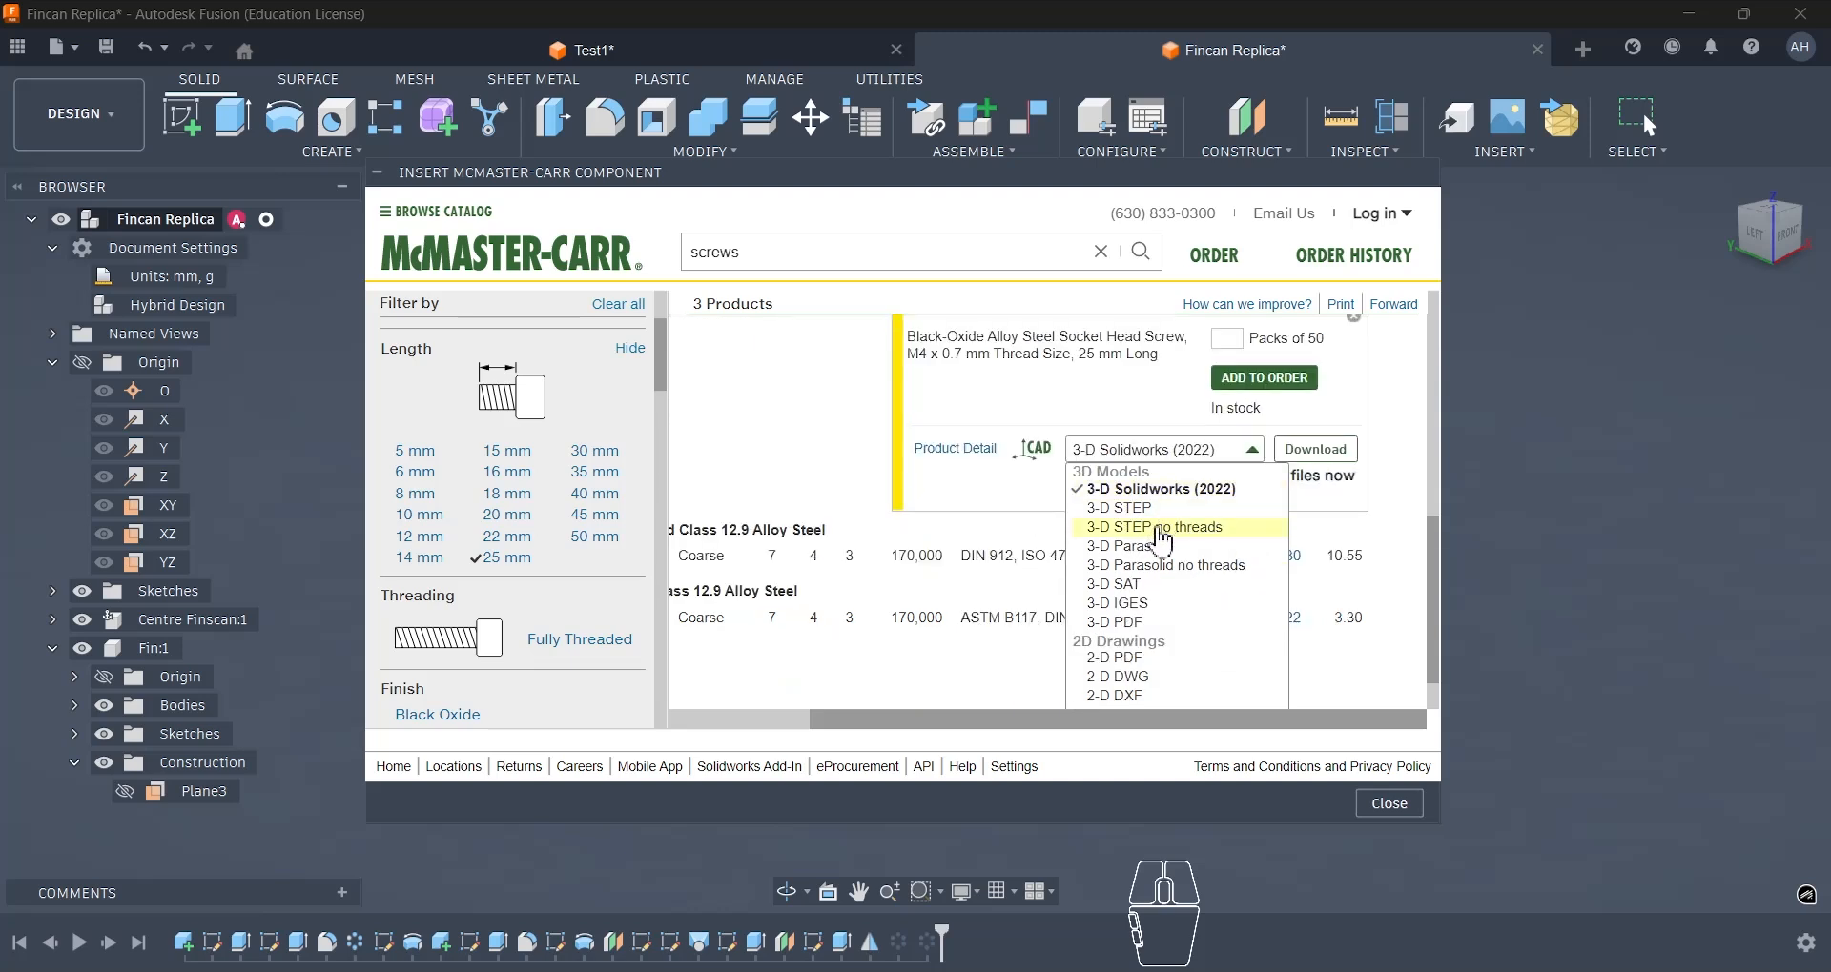
{"action": "left_click", "coordinate": [1120, 508]}
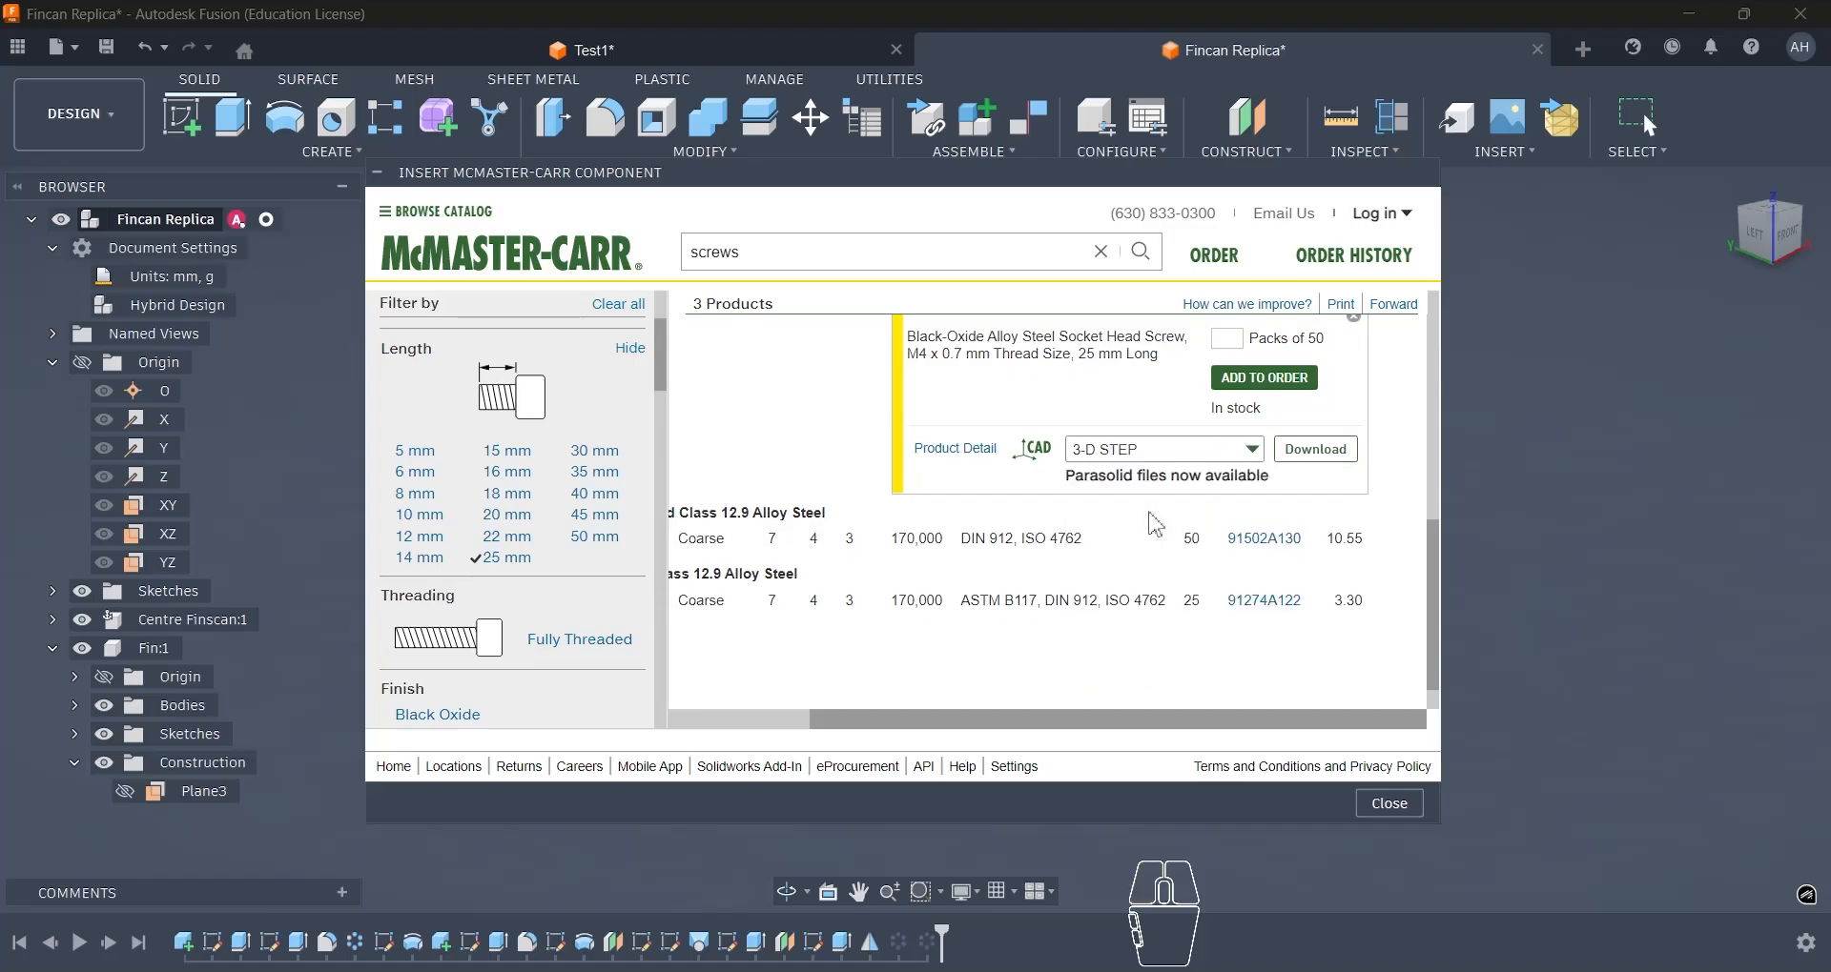
{"action": "left_click", "coordinate": [1233, 464]}
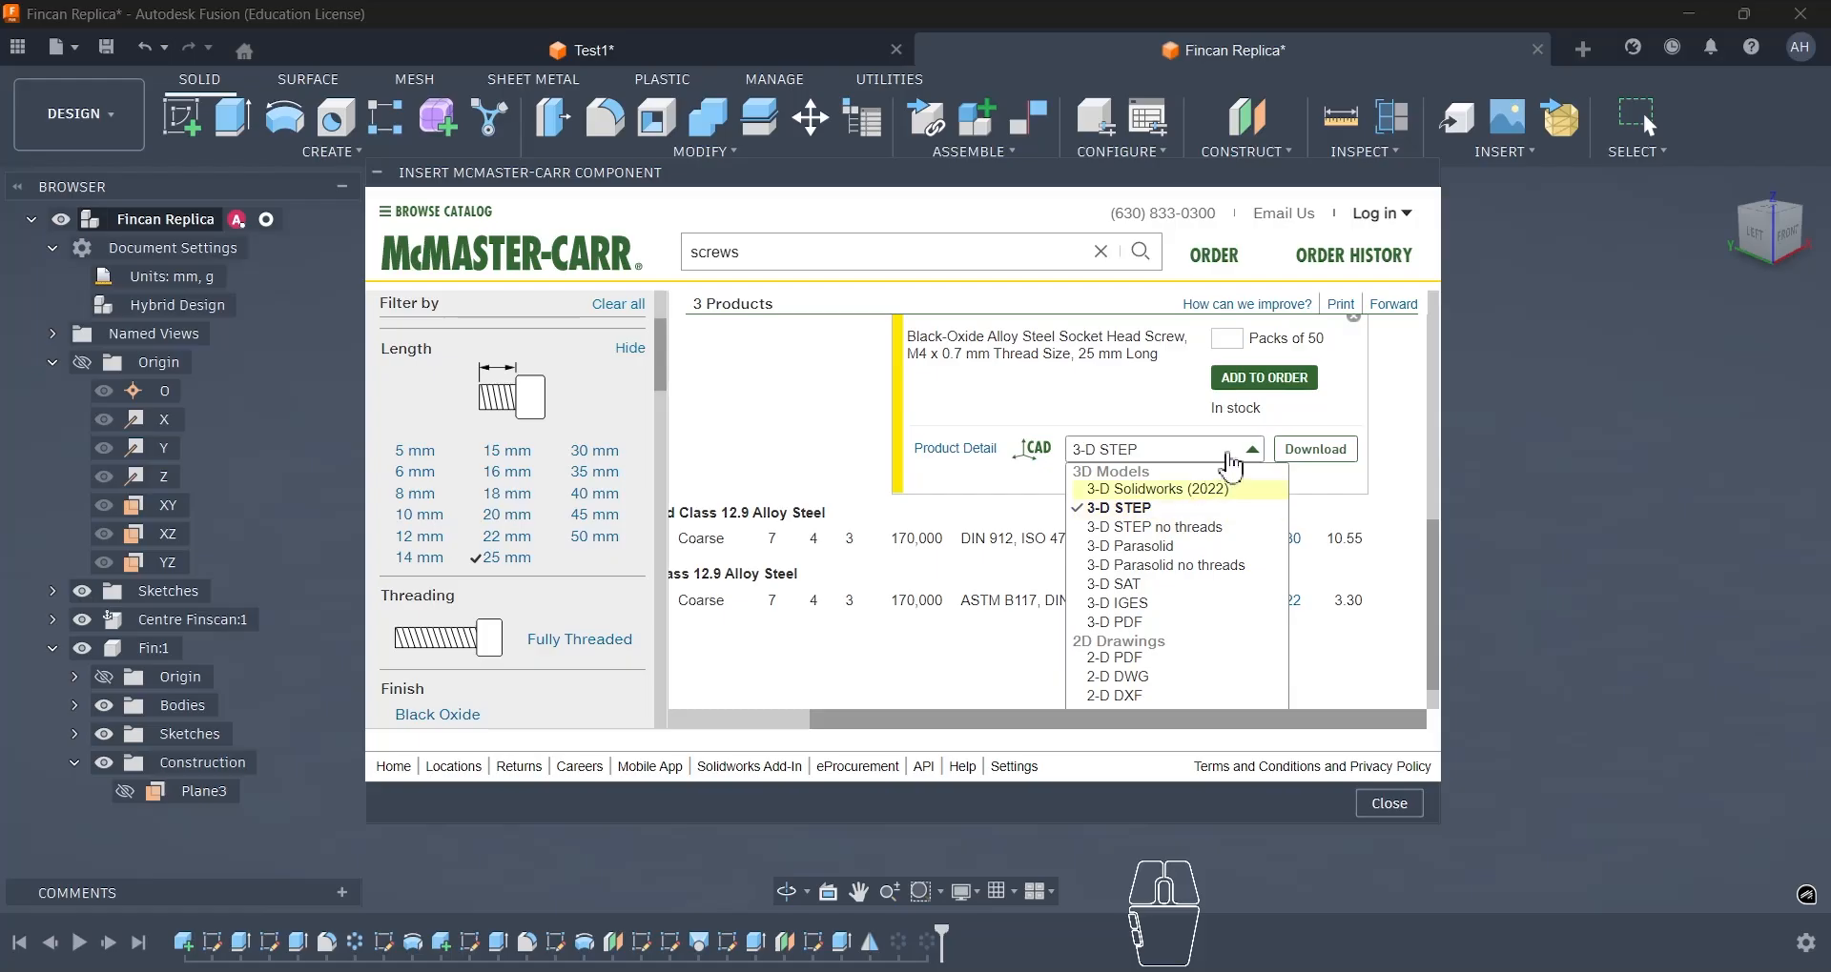
{"action": "left_click", "coordinate": [1256, 461]}
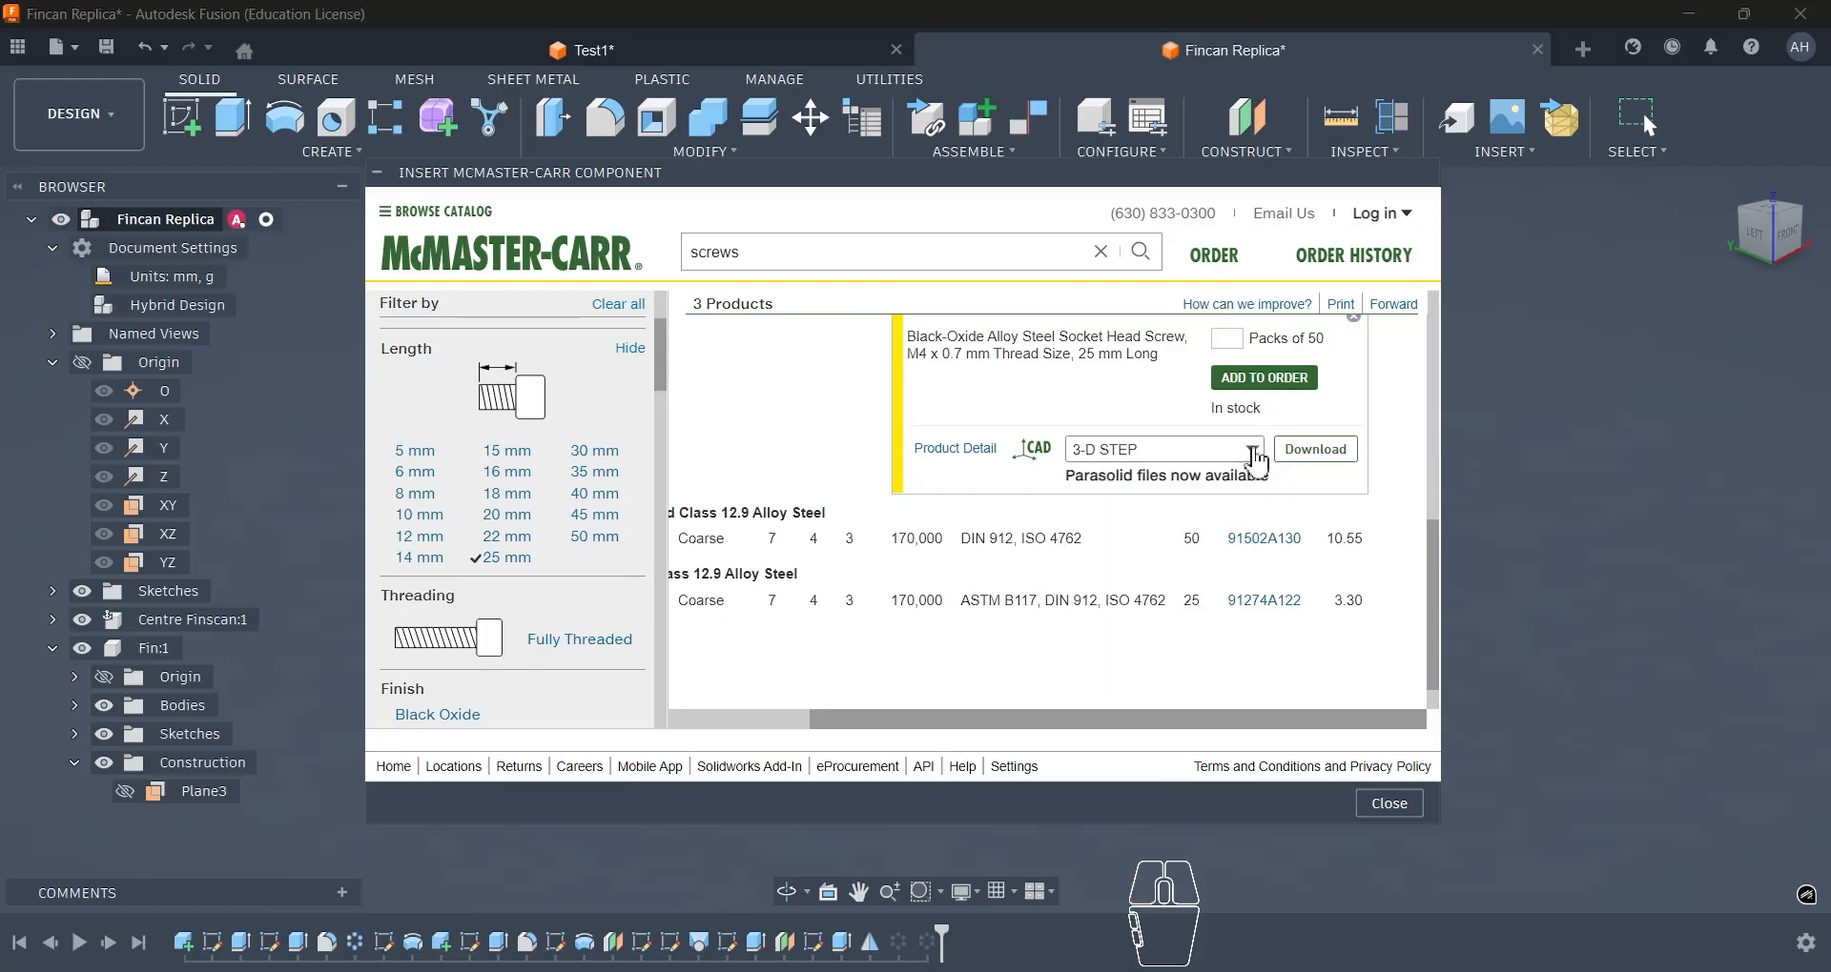
{"action": "left_click", "coordinate": [1304, 465]}
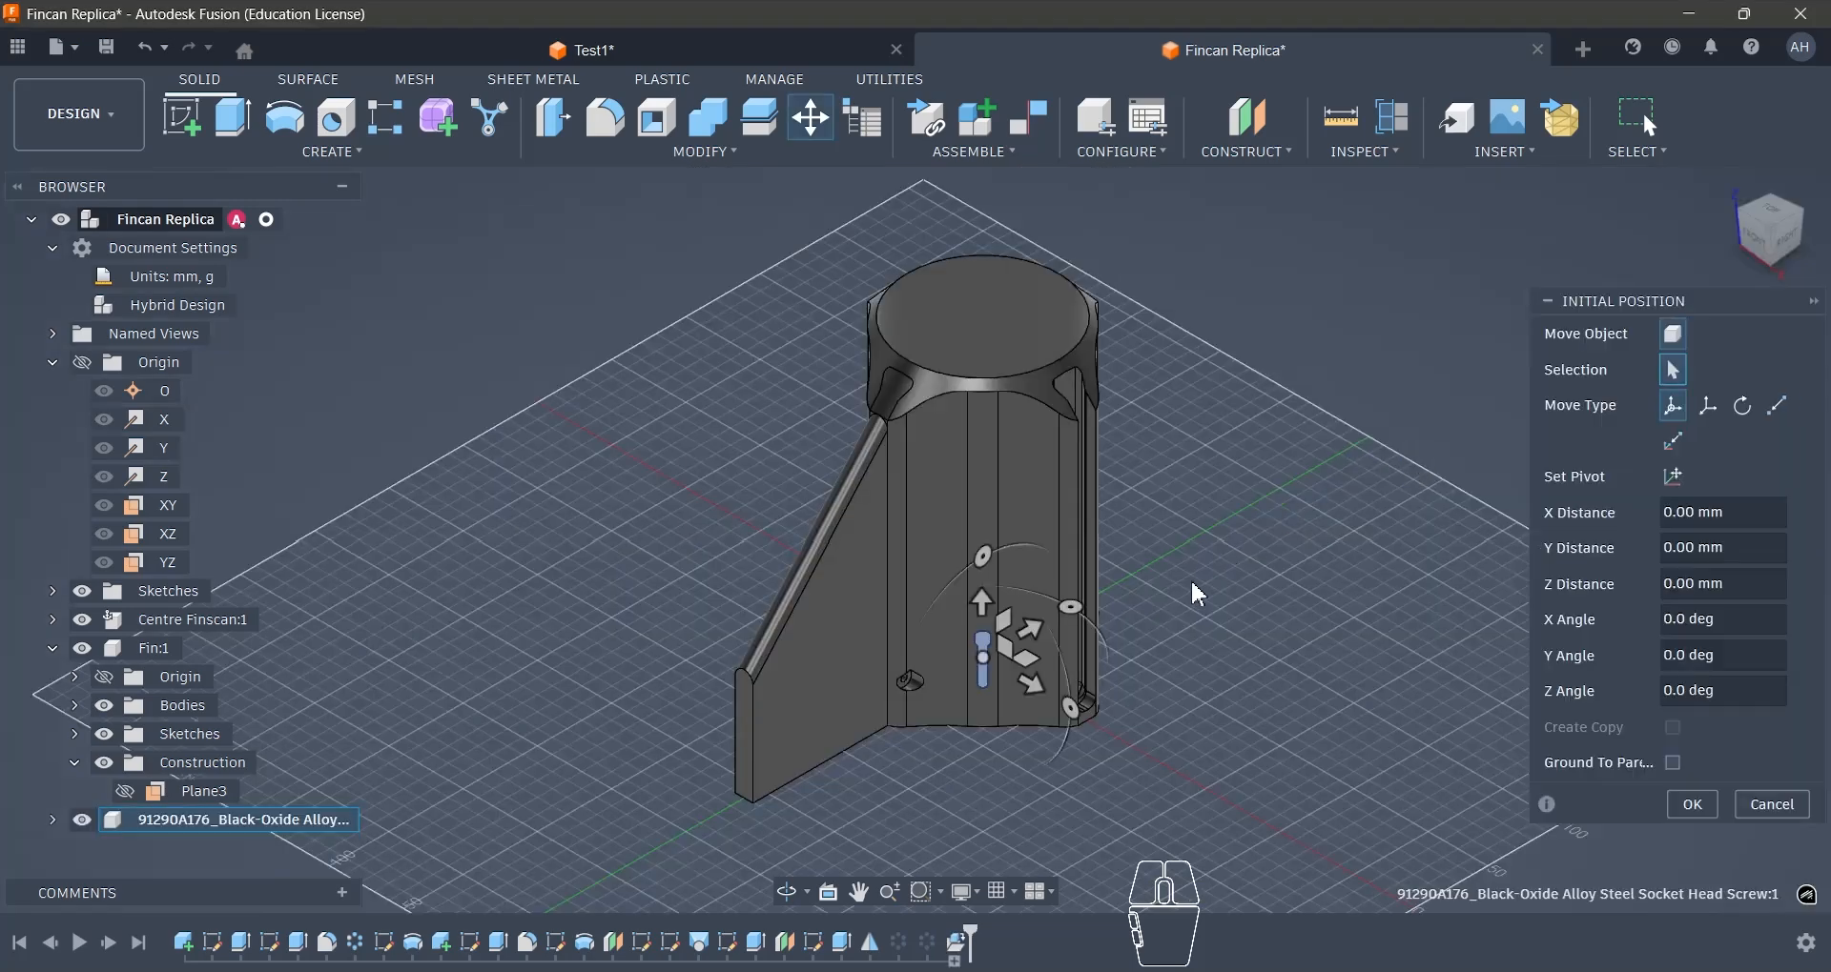
- Move the inserted screw -60 mm along X, clear of the body, and accept its initial position
{"action": "scroll", "coordinate": [894, 793], "scroll_direction": "up", "scroll_amount": 3}
{"action": "left_click_drag", "start_coordinate": [1065, 591], "coordinate": [748, 681]}
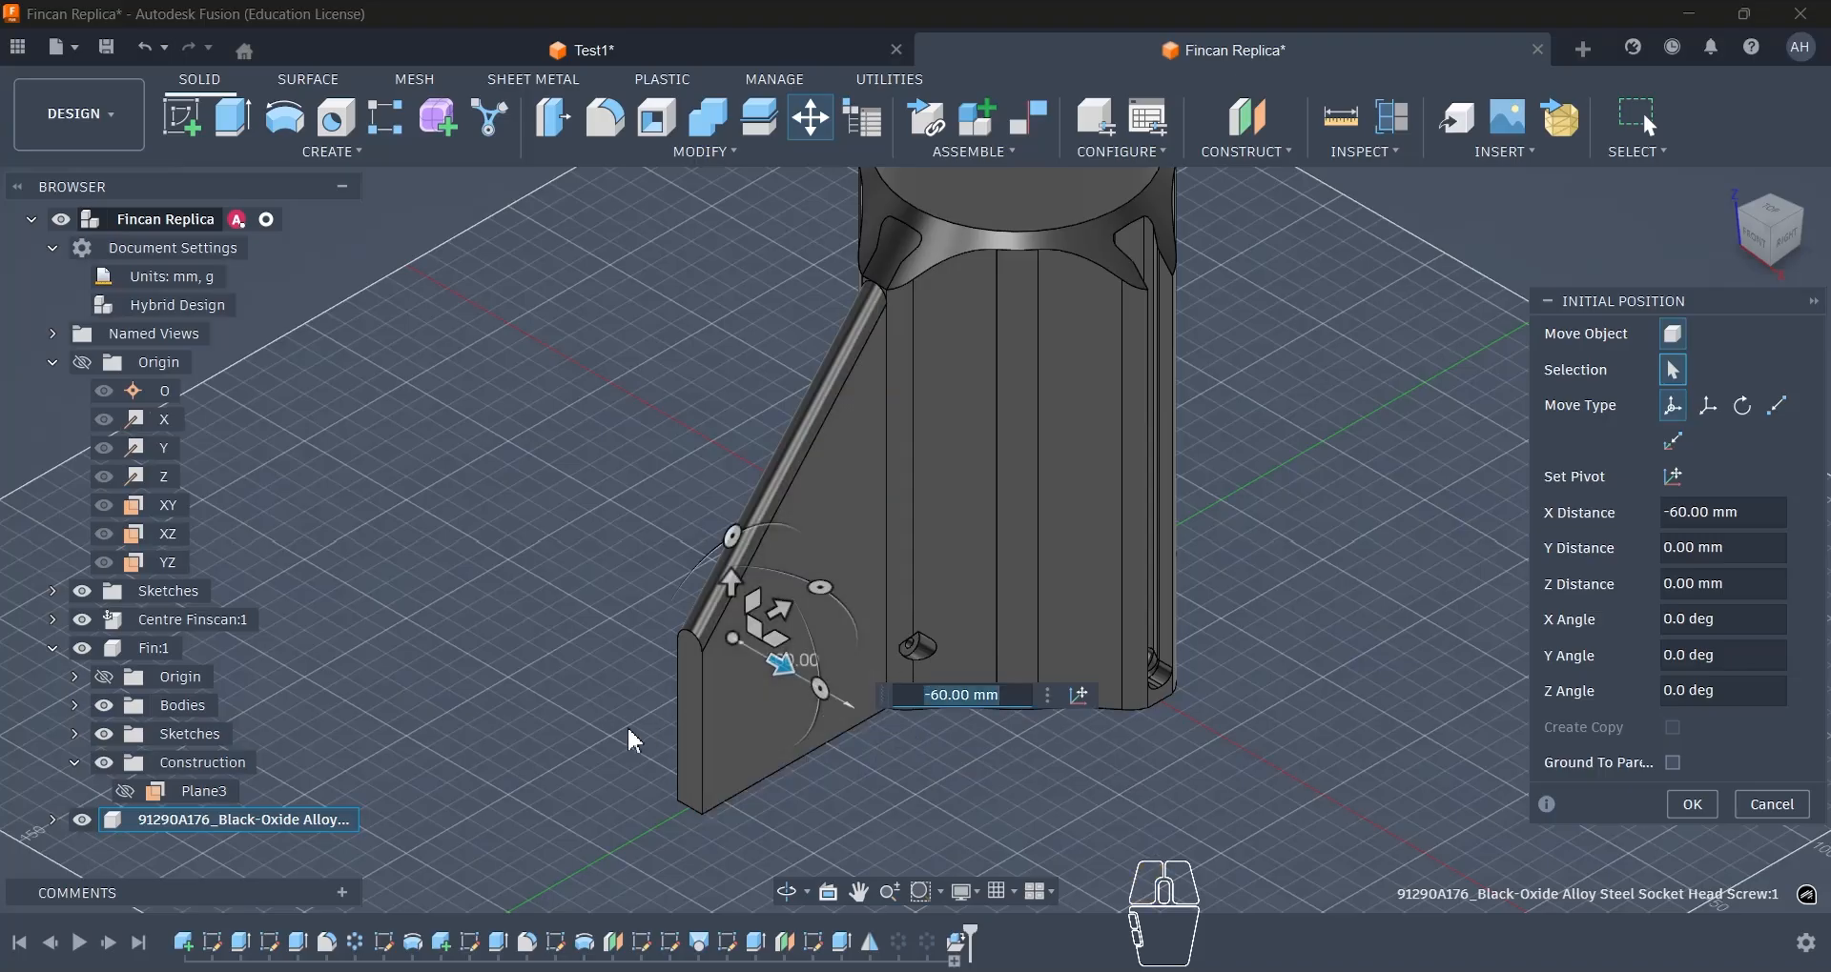
{"action": "middle_click_drag", "start_coordinate": [627, 726], "coordinate": [981, 728], "text": "shift"}
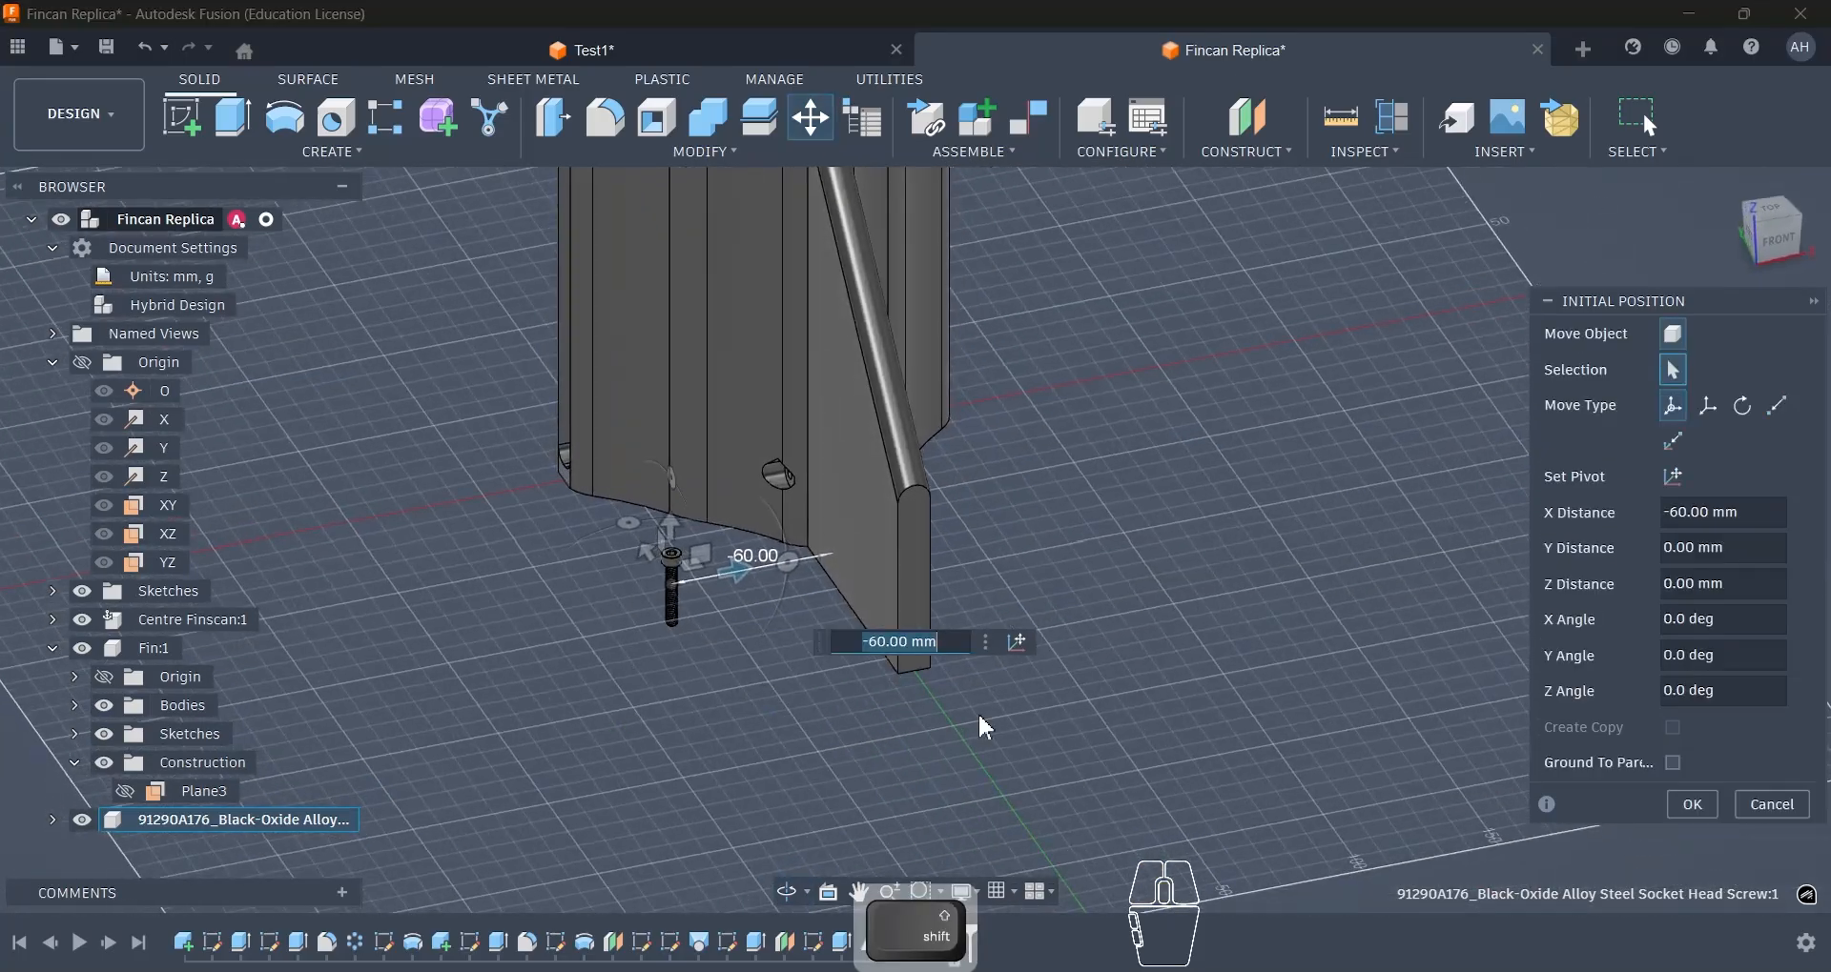
{"action": "left_click", "coordinate": [1692, 804]}
- Start a Joint and set the centre of the screw head's underside as the snap point of Component 1
{"action": "scroll", "coordinate": [1335, 732], "scroll_direction": "down", "scroll_amount": 5}
{"action": "scroll", "coordinate": [963, 658], "scroll_direction": "up", "scroll_amount": 8}
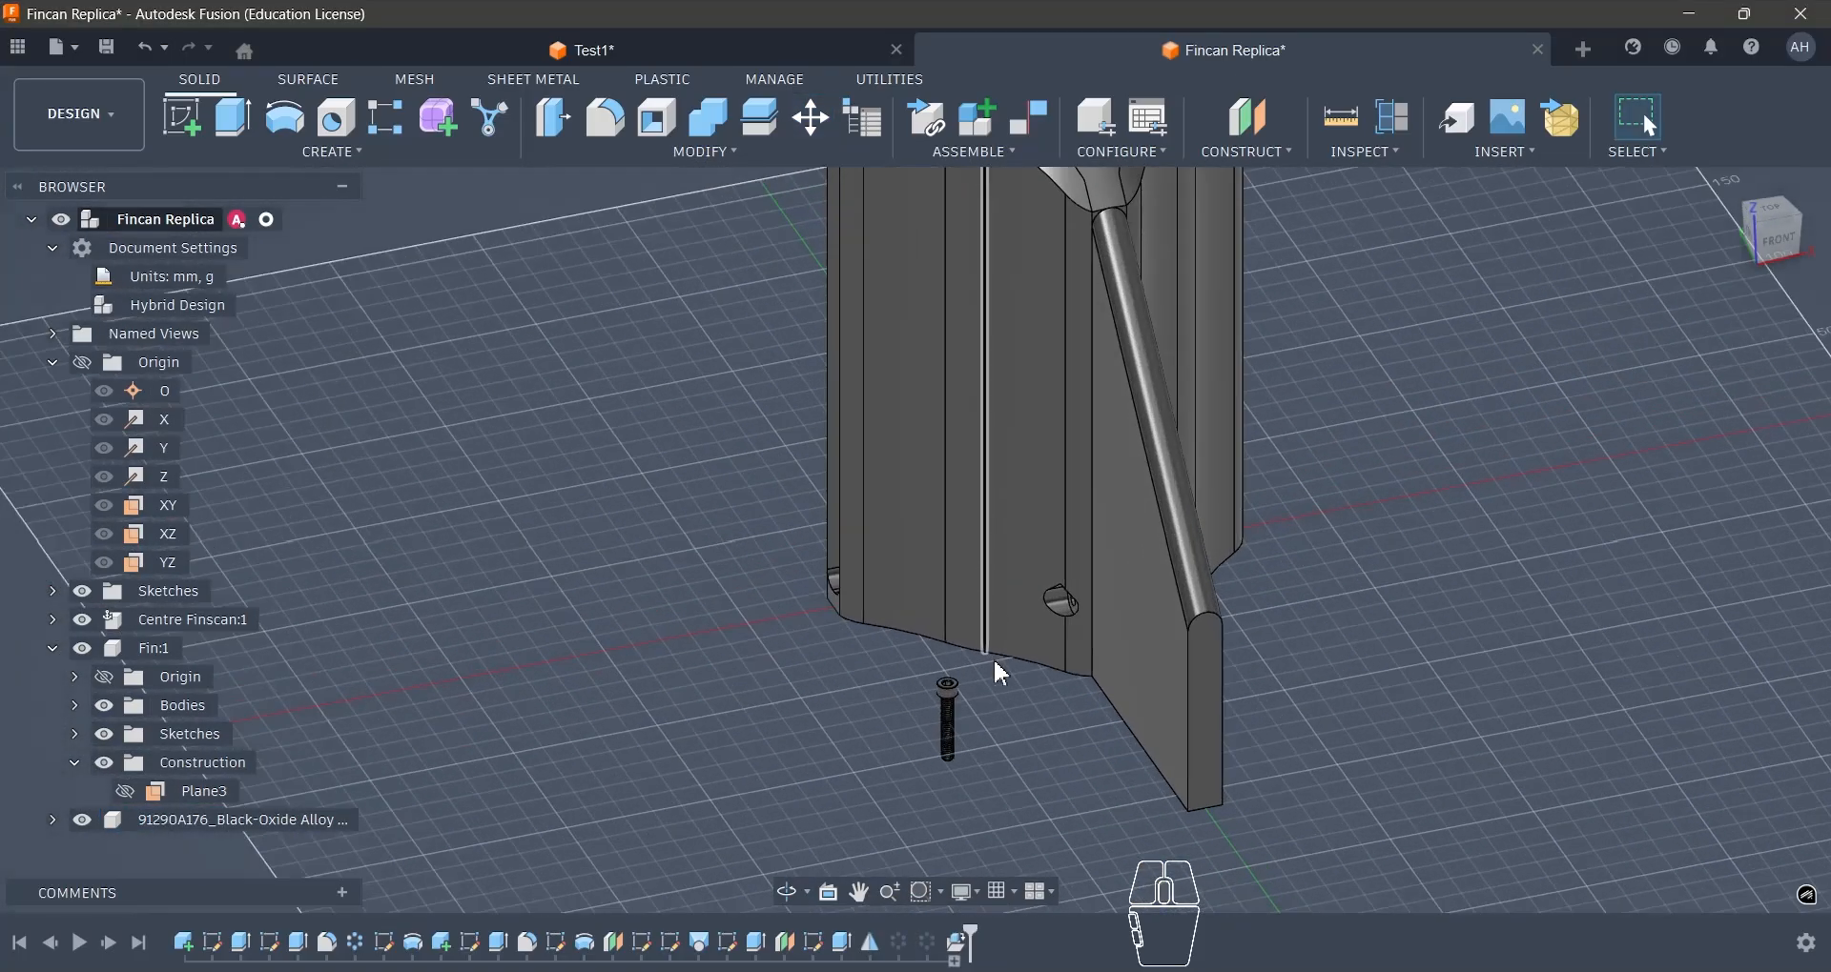
{"action": "scroll", "coordinate": [998, 685], "scroll_direction": "up", "scroll_amount": 4}
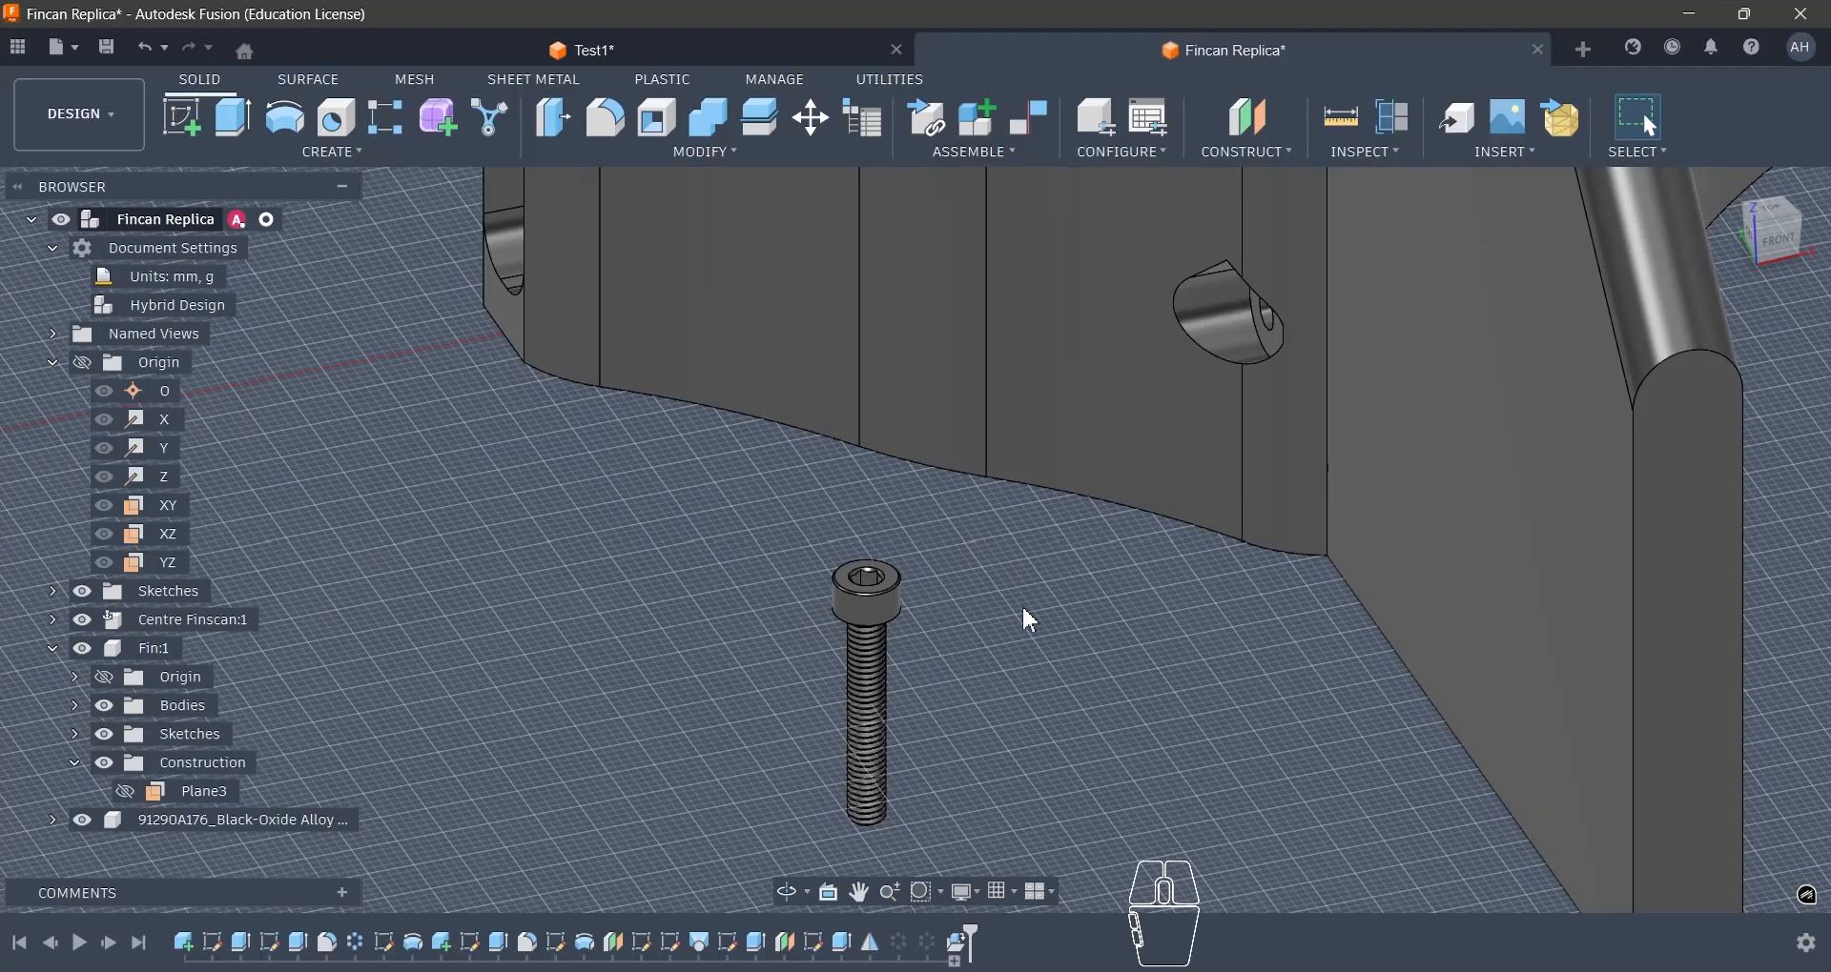
{"action": "key", "text": "j"}
{"action": "middle_click_drag", "start_coordinate": [1013, 613], "coordinate": [917, 673], "text": "shift"}
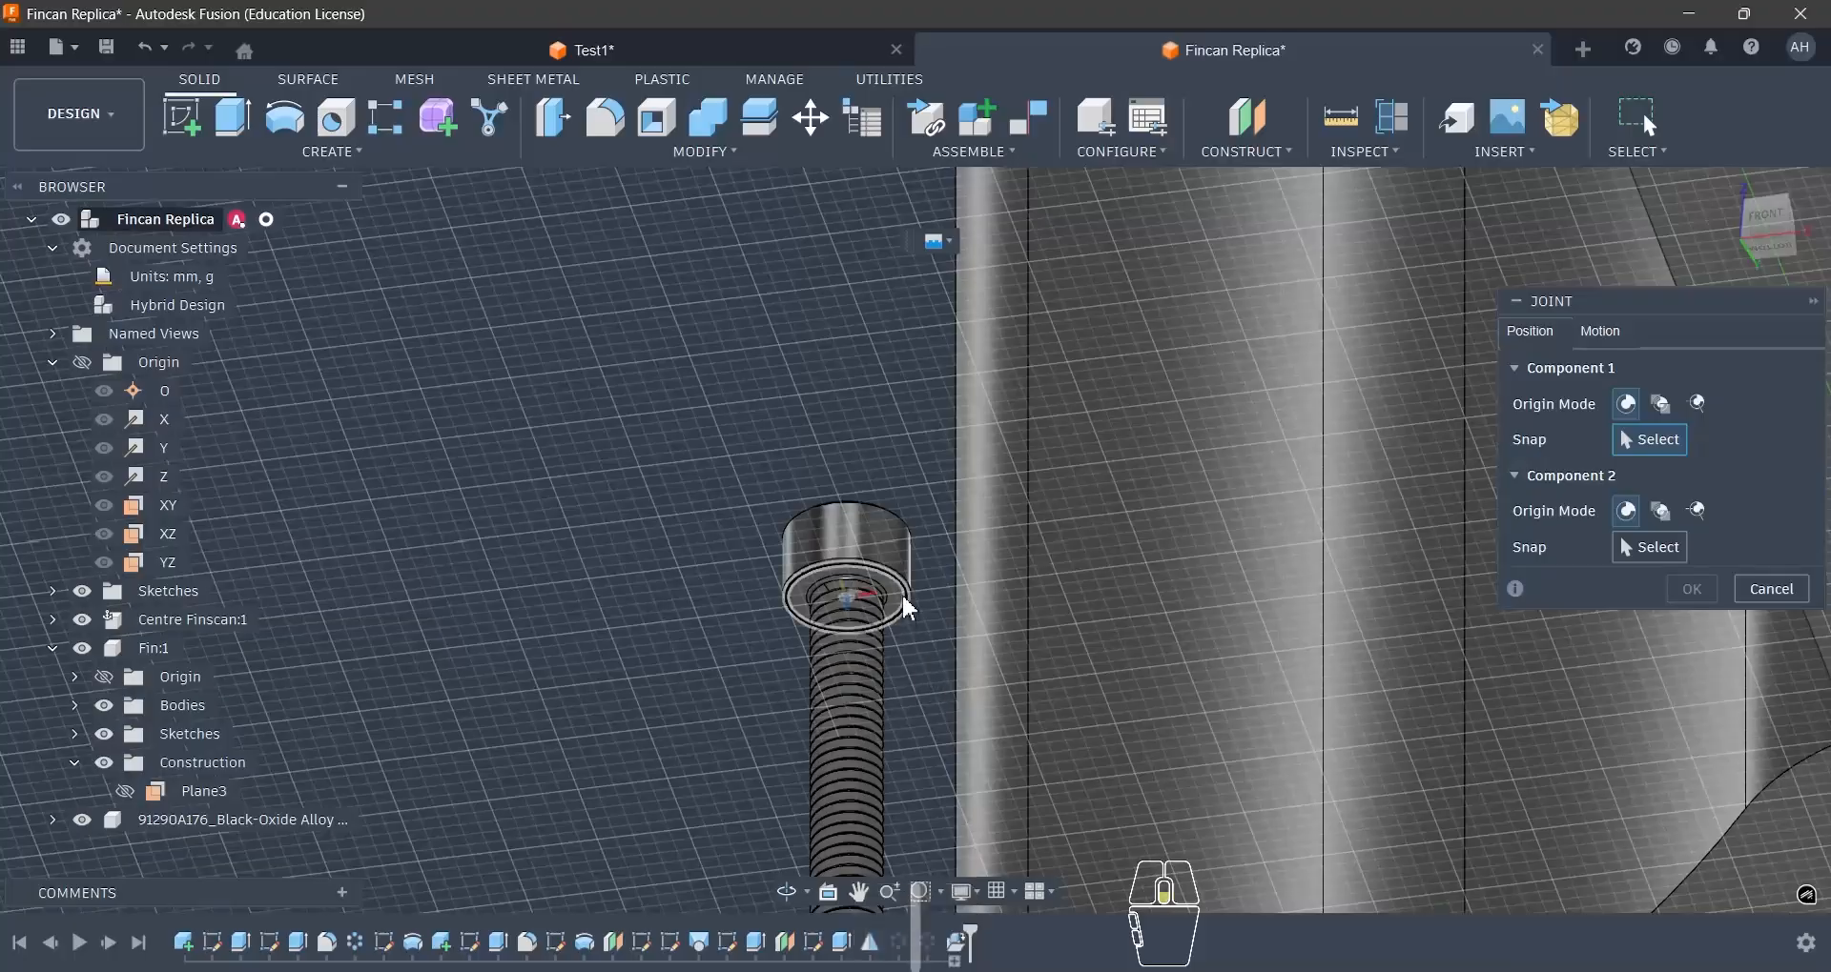
{"action": "scroll", "coordinate": [909, 610], "scroll_direction": "up", "scroll_amount": 3}
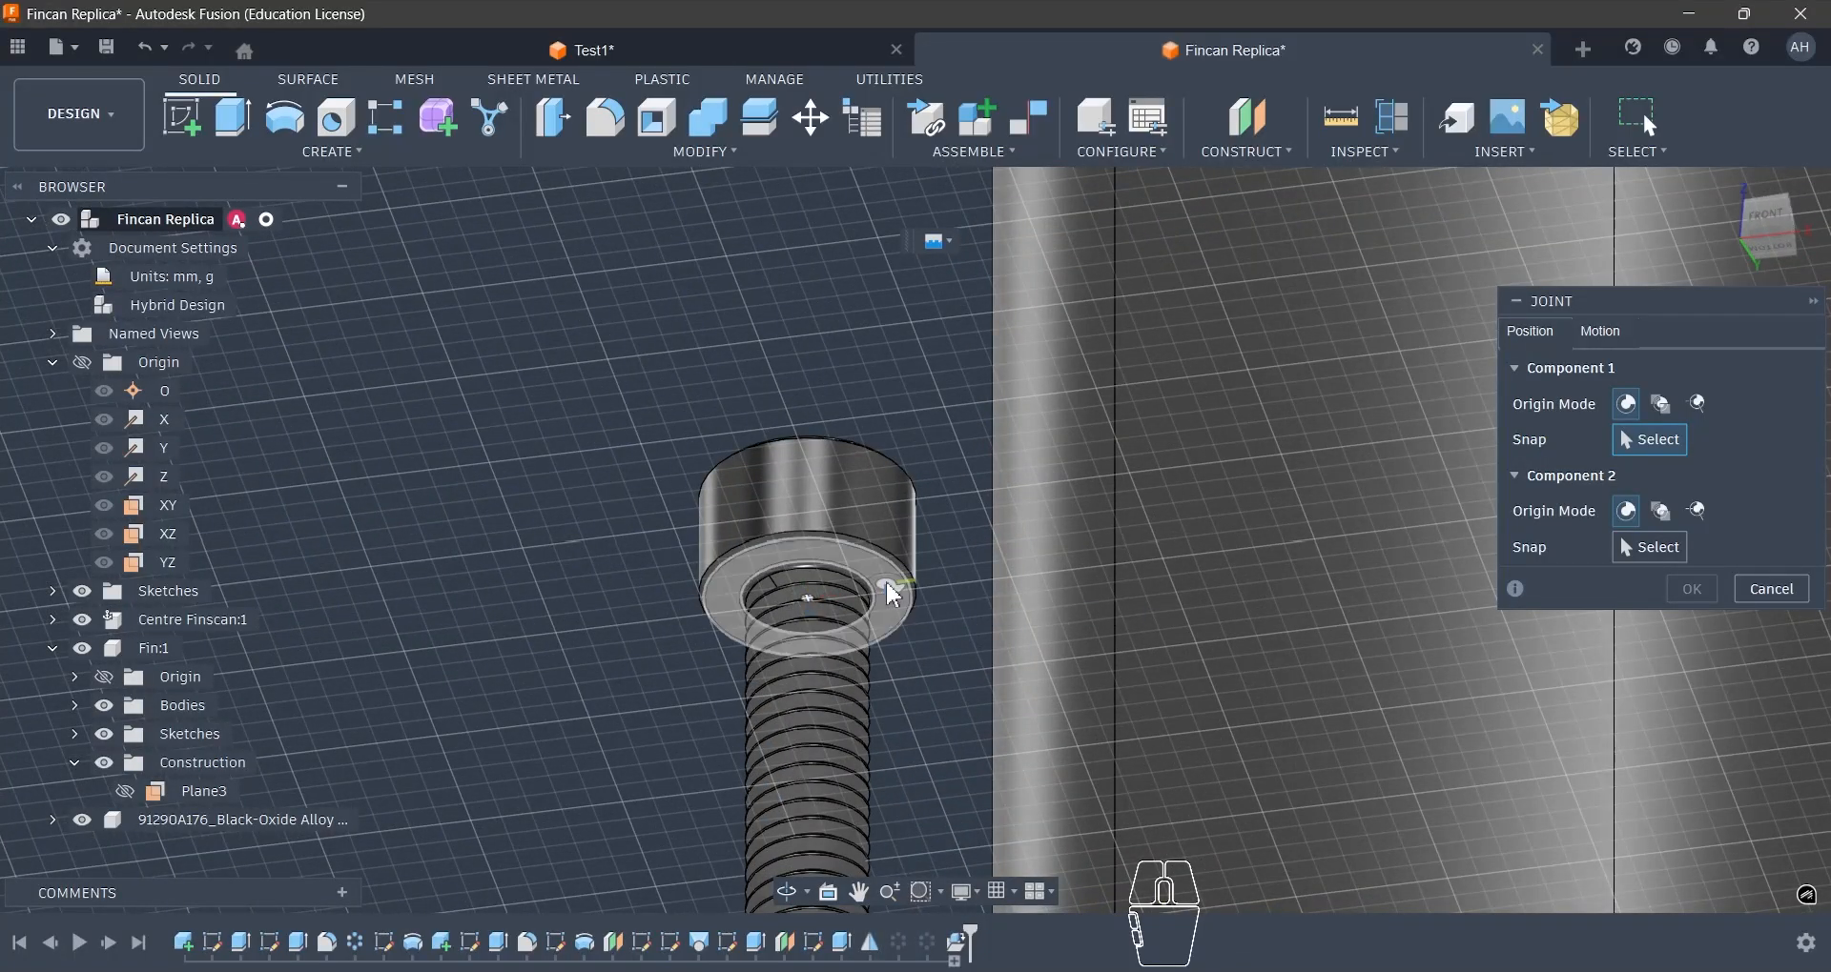
{"action": "scroll", "coordinate": [825, 569], "scroll_direction": "down", "scroll_amount": 3}
{"action": "middle_click_drag", "start_coordinate": [820, 572], "coordinate": [805, 639], "text": "shift"}
{"action": "middle_click_drag", "start_coordinate": [872, 466], "coordinate": [948, 551], "text": "shift"}
{"action": "scroll", "coordinate": [1033, 736], "scroll_direction": "down", "scroll_amount": 5}
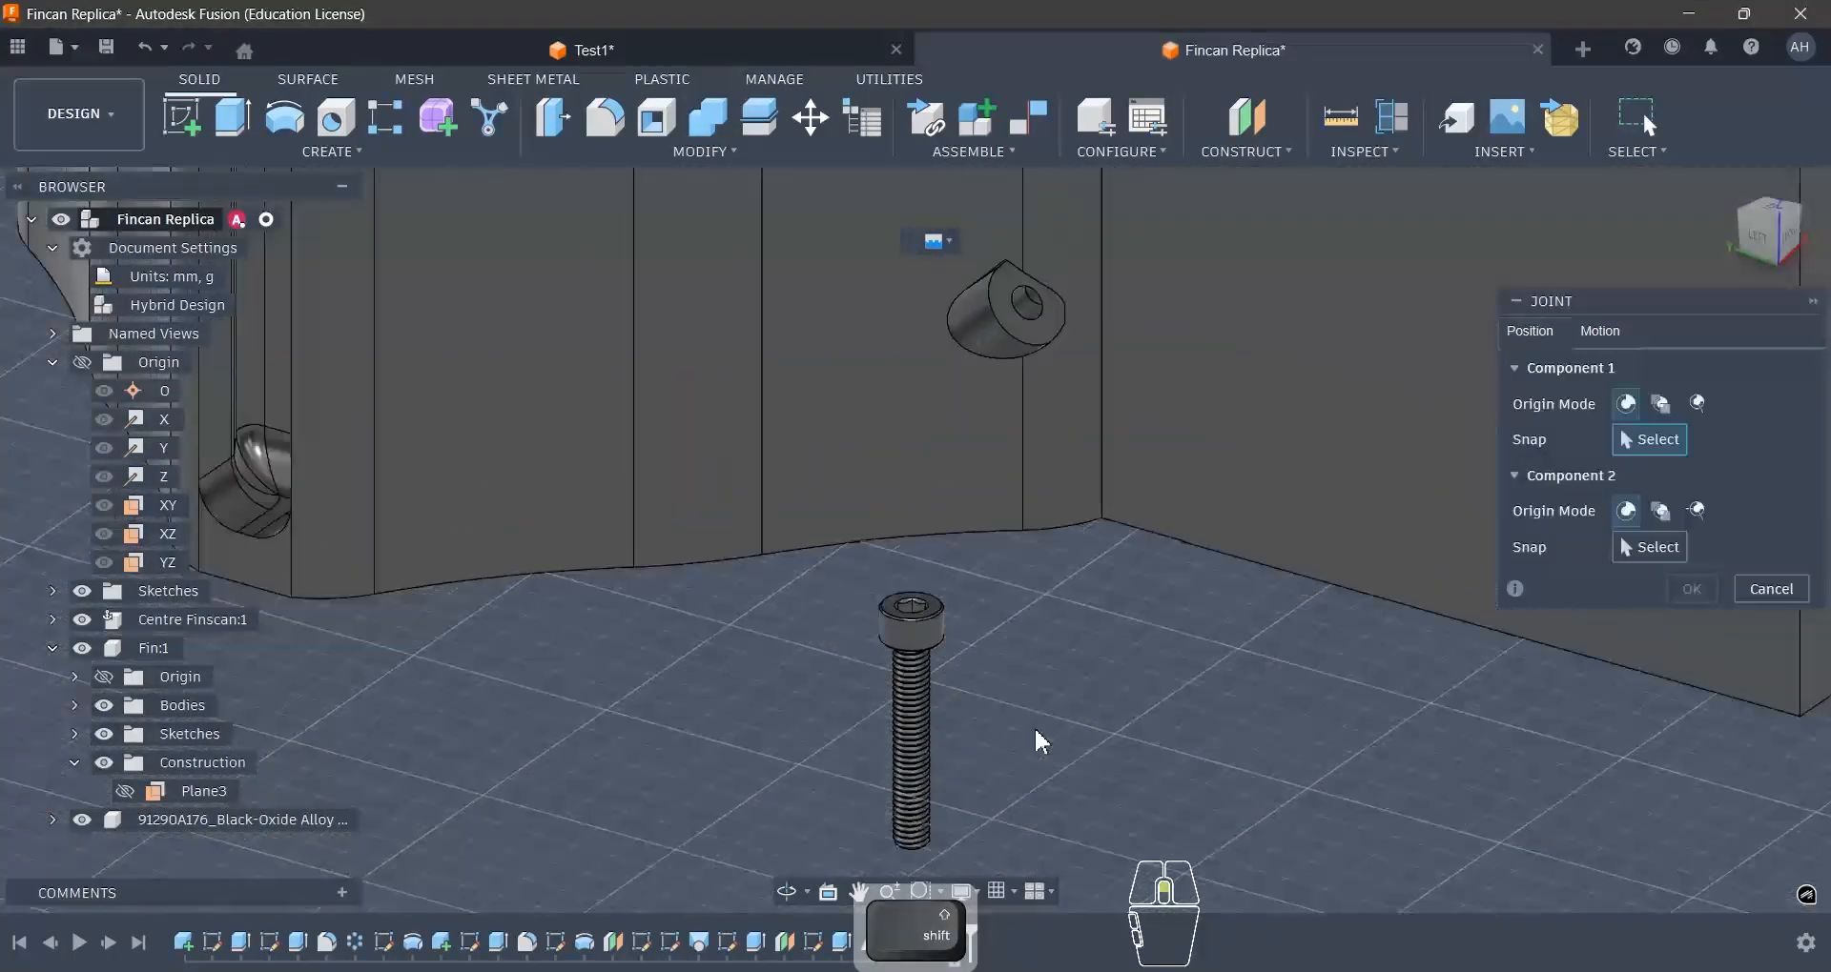
{"action": "scroll", "coordinate": [1061, 424], "scroll_direction": "up", "scroll_amount": 5}
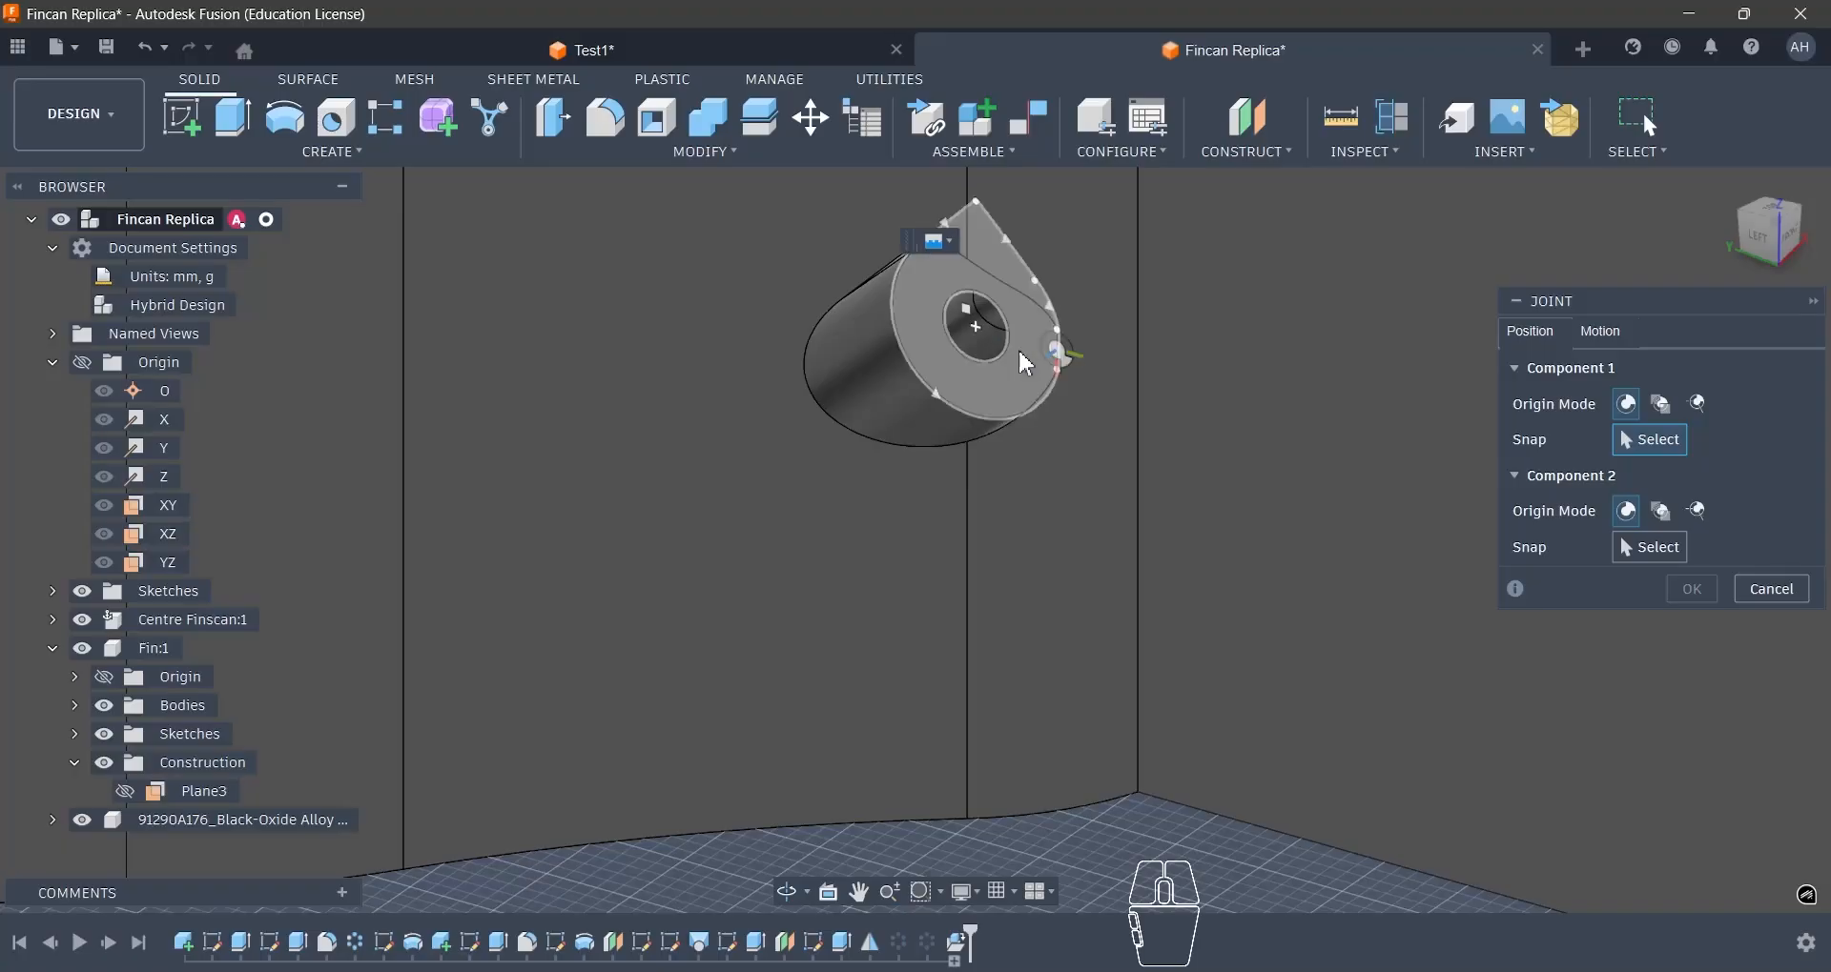
{"action": "scroll", "coordinate": [1028, 382], "scroll_direction": "down", "scroll_amount": 3}
{"action": "scroll", "coordinate": [1026, 398], "scroll_direction": "down", "scroll_amount": 4}
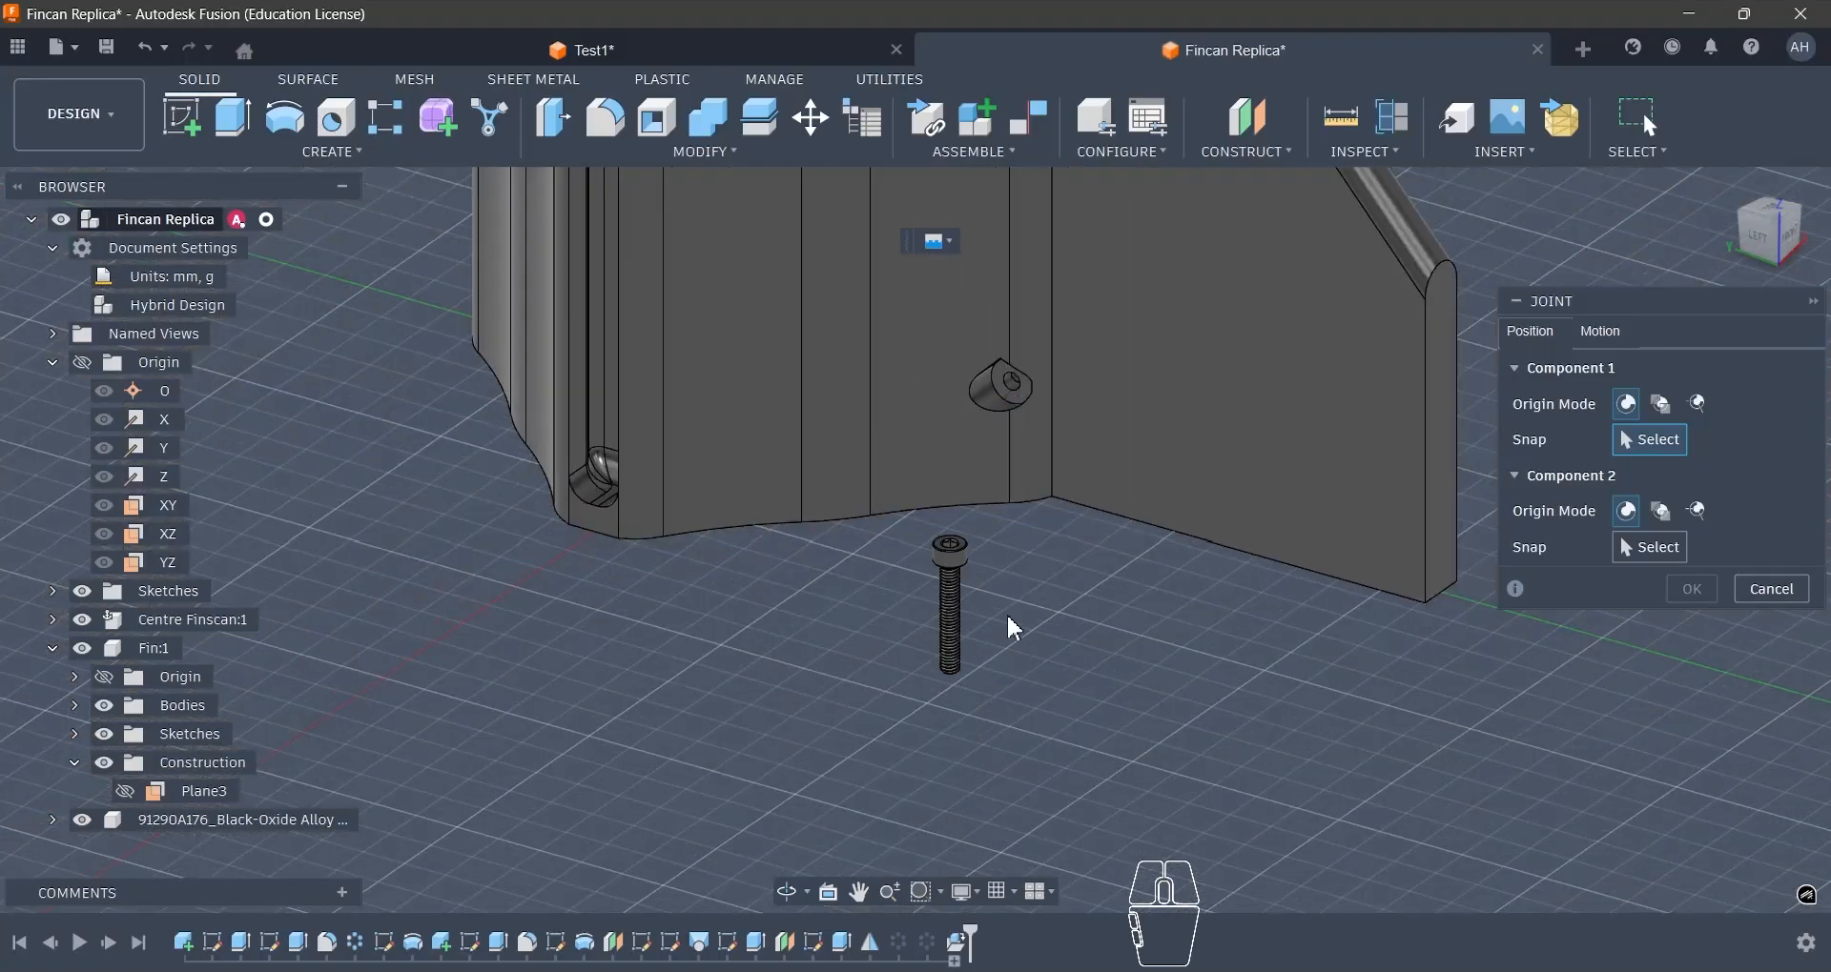
{"action": "scroll", "coordinate": [976, 495], "scroll_direction": "up", "scroll_amount": 5}
{"action": "middle_click_drag", "start_coordinate": [969, 542], "coordinate": [941, 616], "text": "shift"}
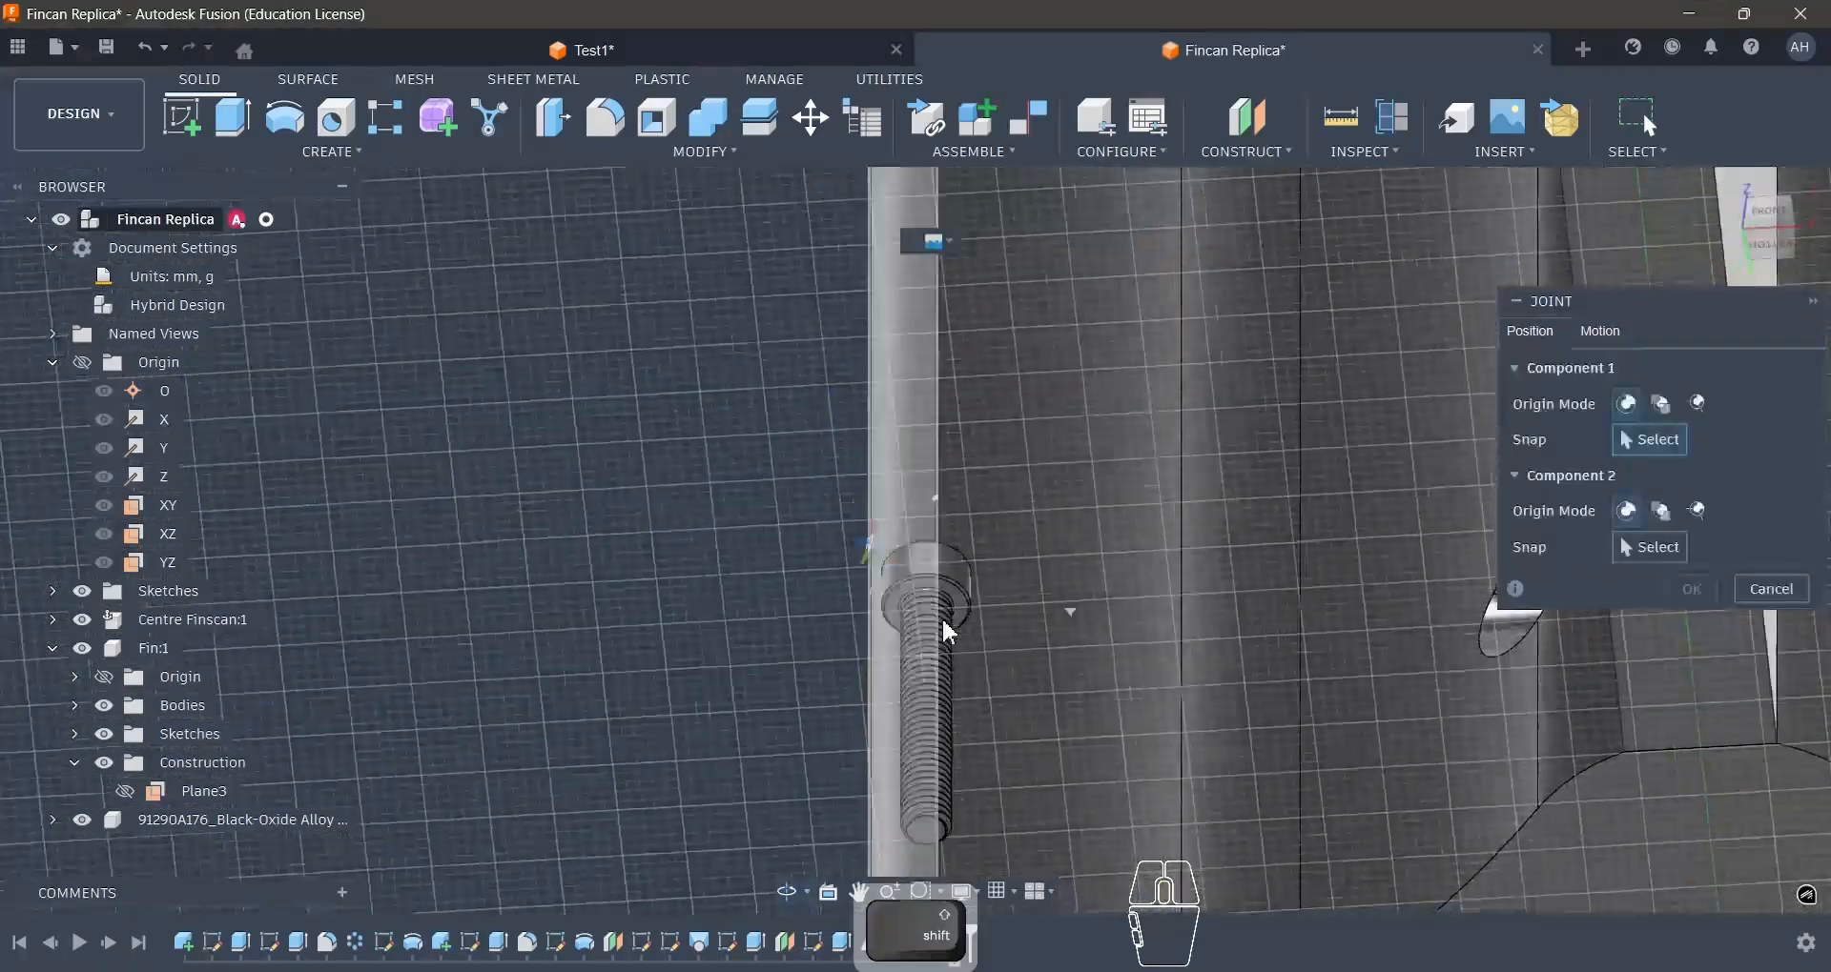
{"action": "scroll", "coordinate": [949, 603], "scroll_direction": "up", "scroll_amount": 6}
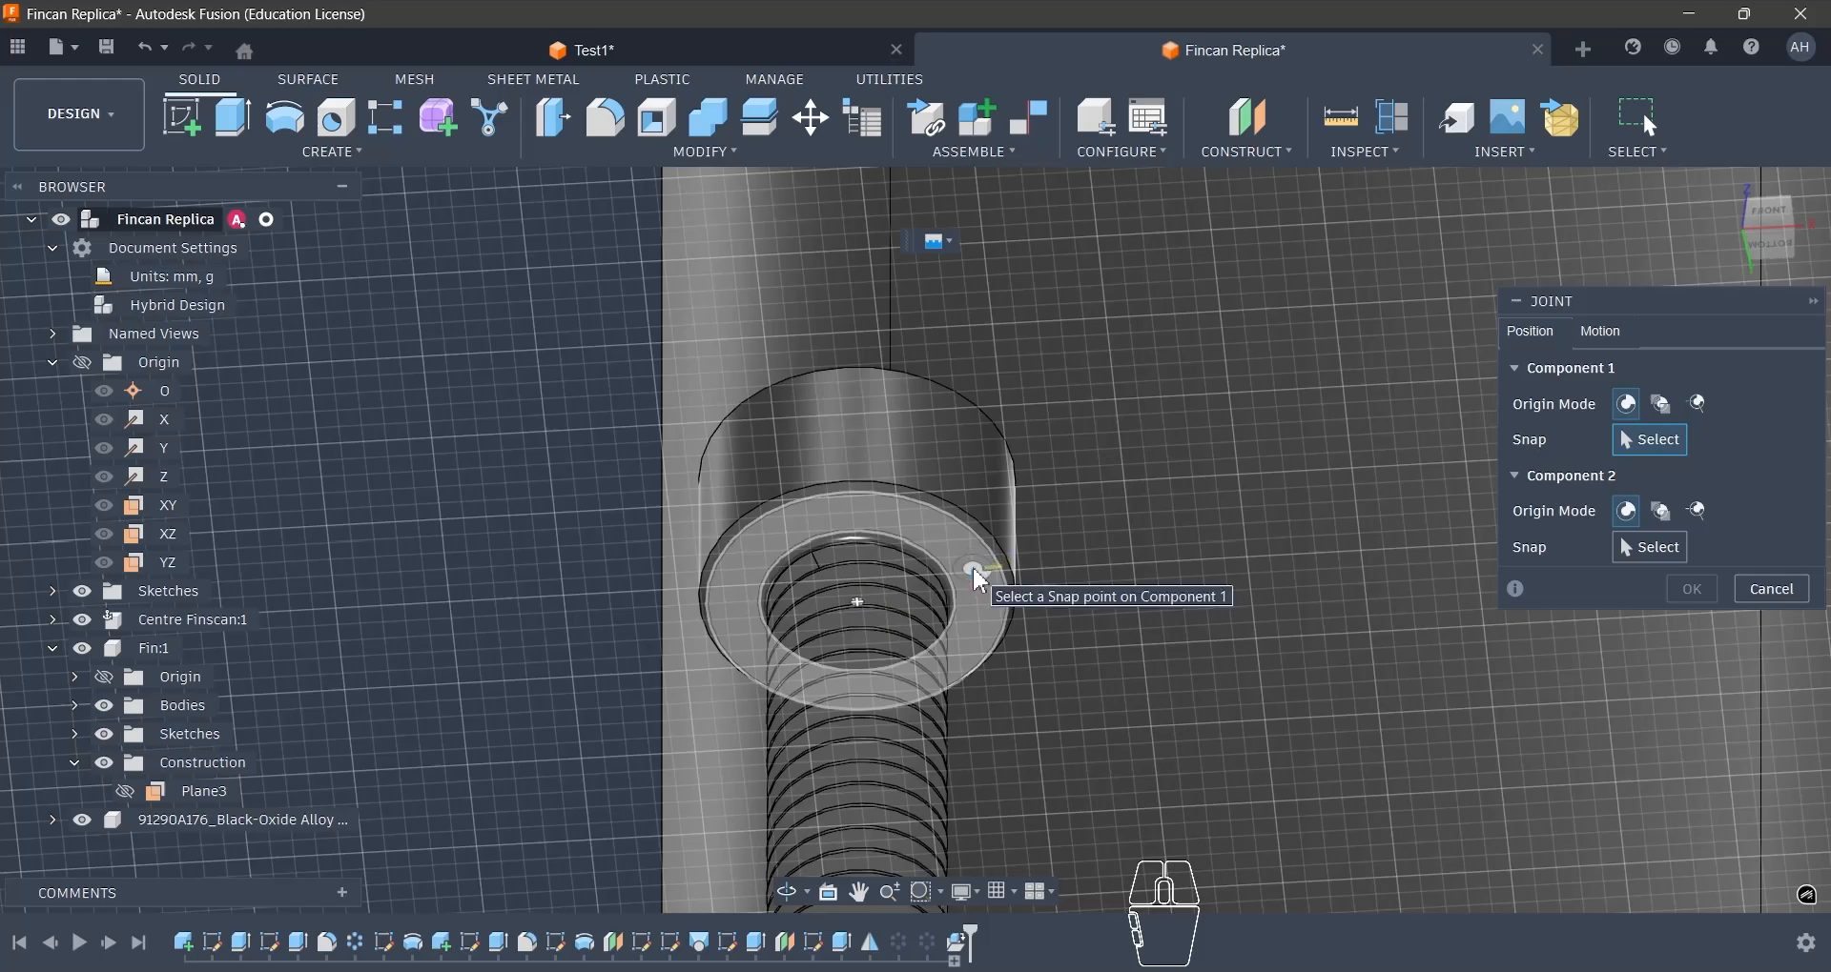
{"action": "key", "text": "ctrl"}
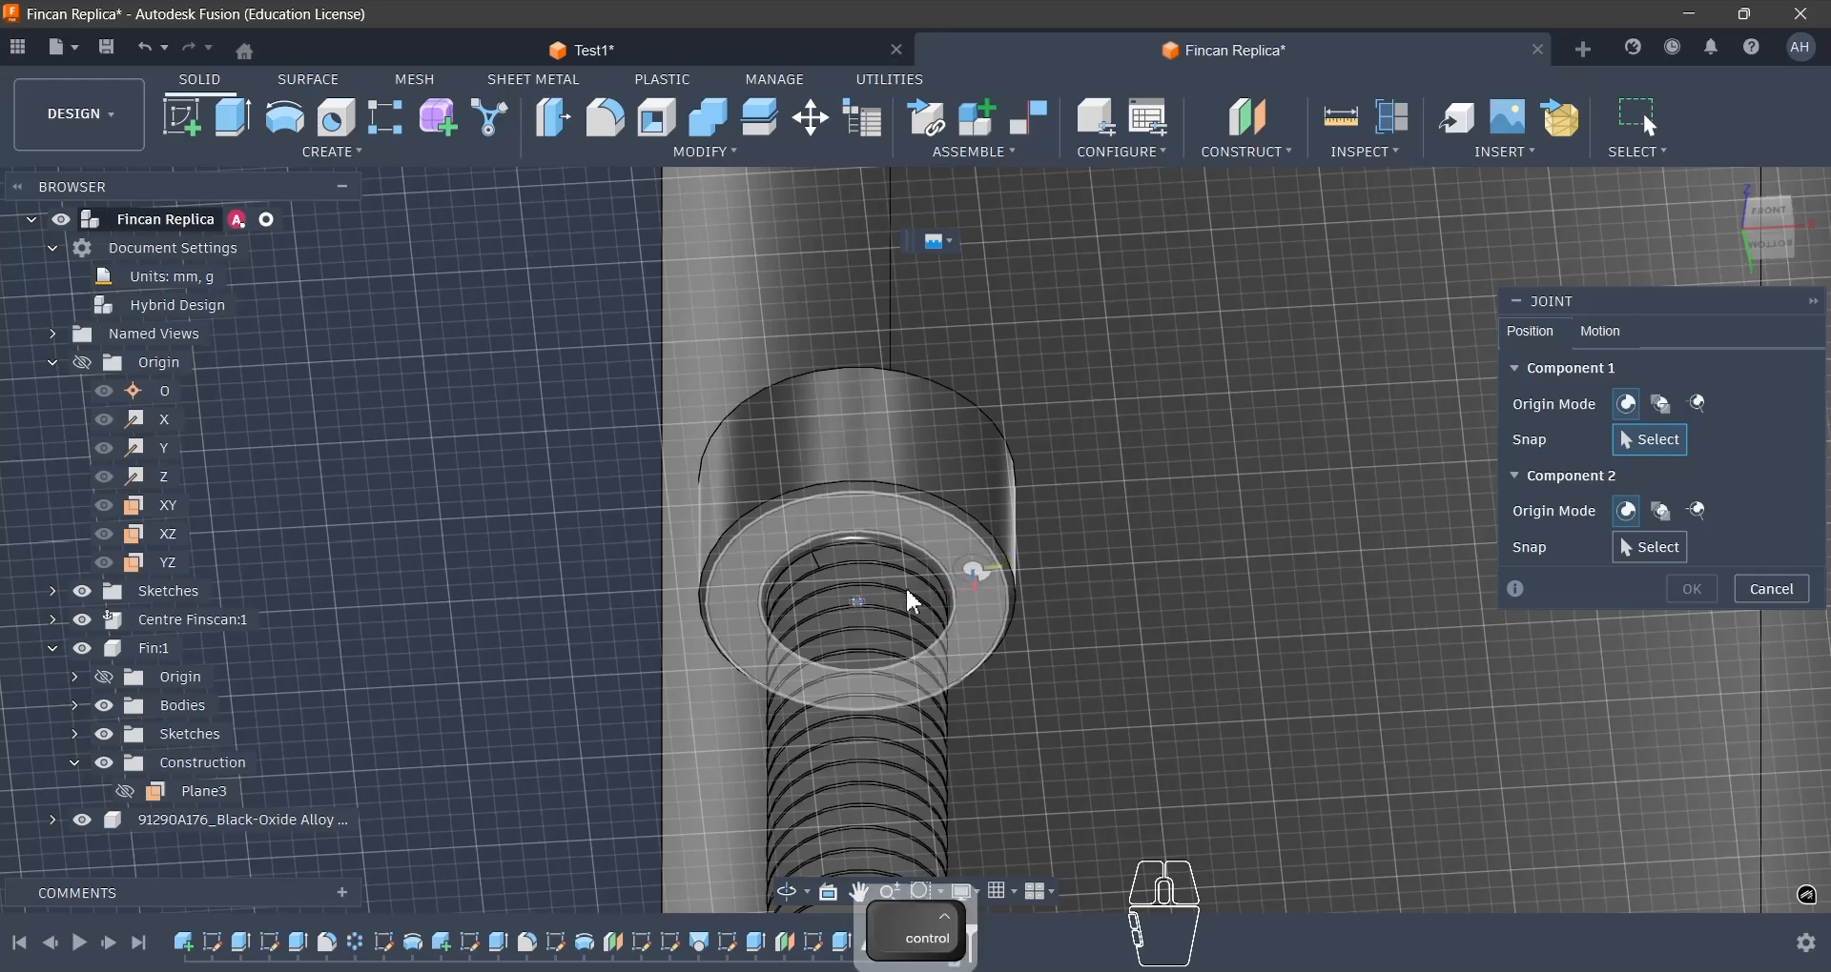
{"action": "left_click", "coordinate": [863, 618]}
- Snap Component 2 to the centre of the hole in the teardrop pocket's floor beside the fin and create the joint
{"action": "scroll", "coordinate": [641, 637], "scroll_direction": "down", "scroll_amount": 5}
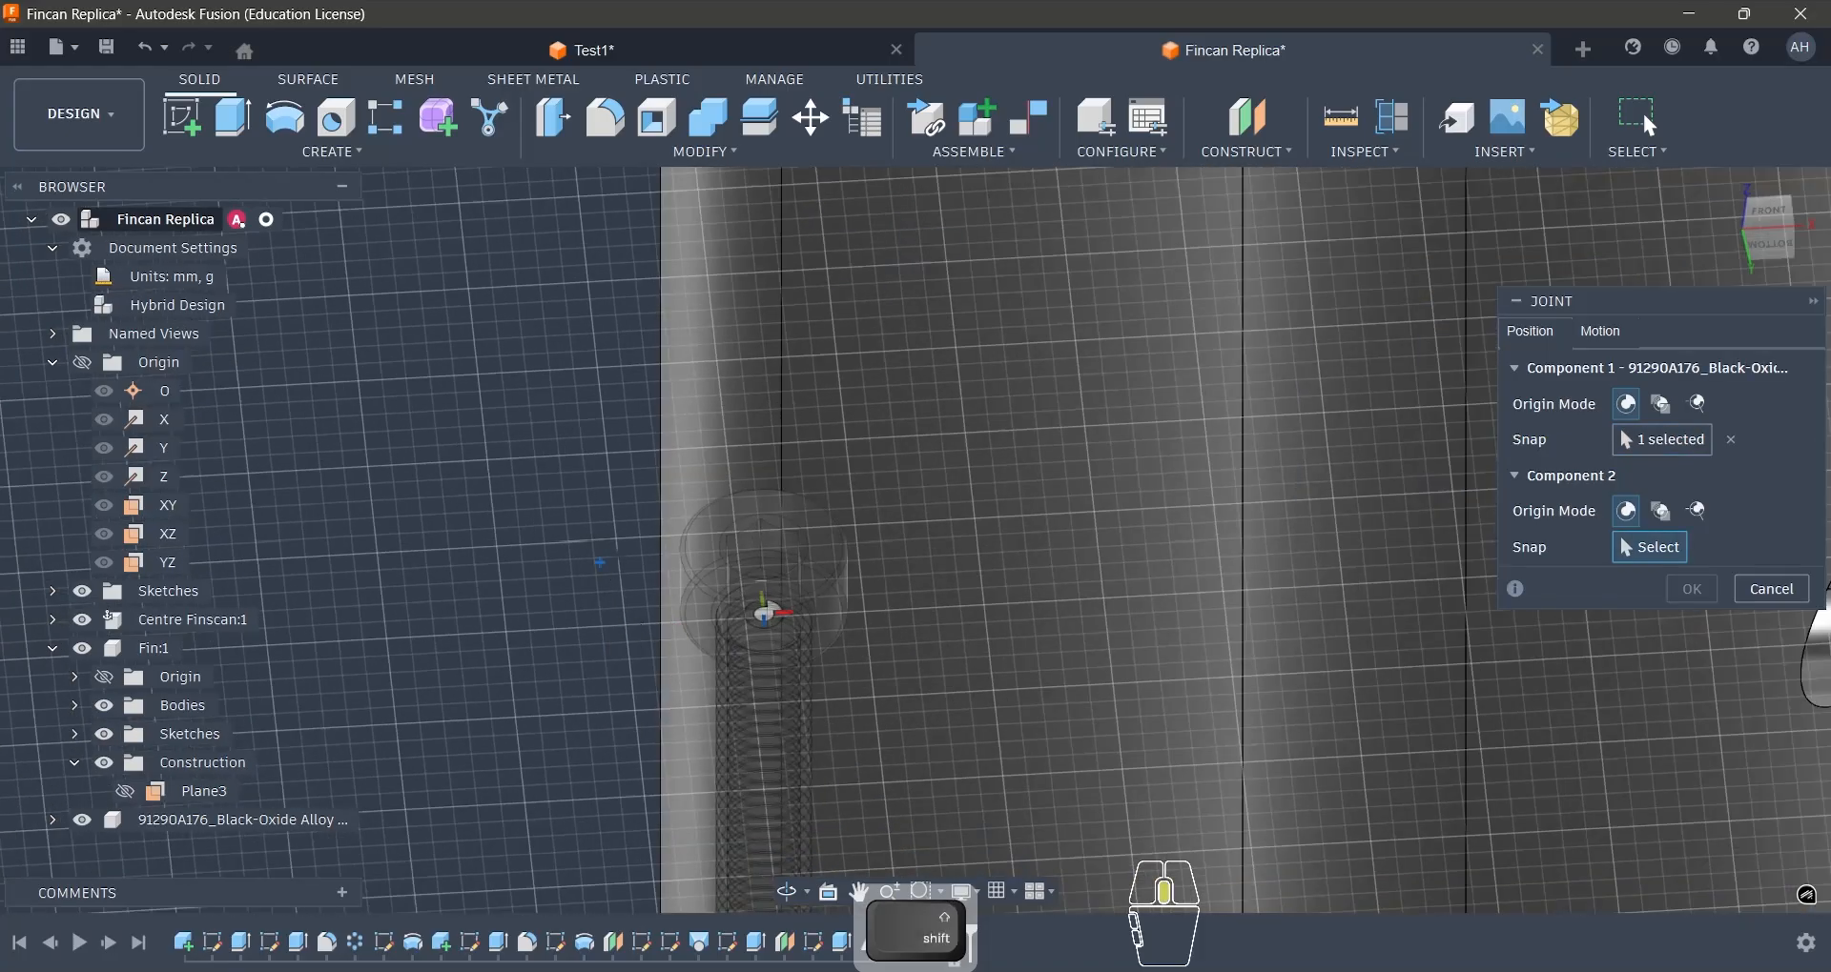
{"action": "middle_click_drag", "start_coordinate": [642, 637], "coordinate": [724, 748], "text": "shift"}
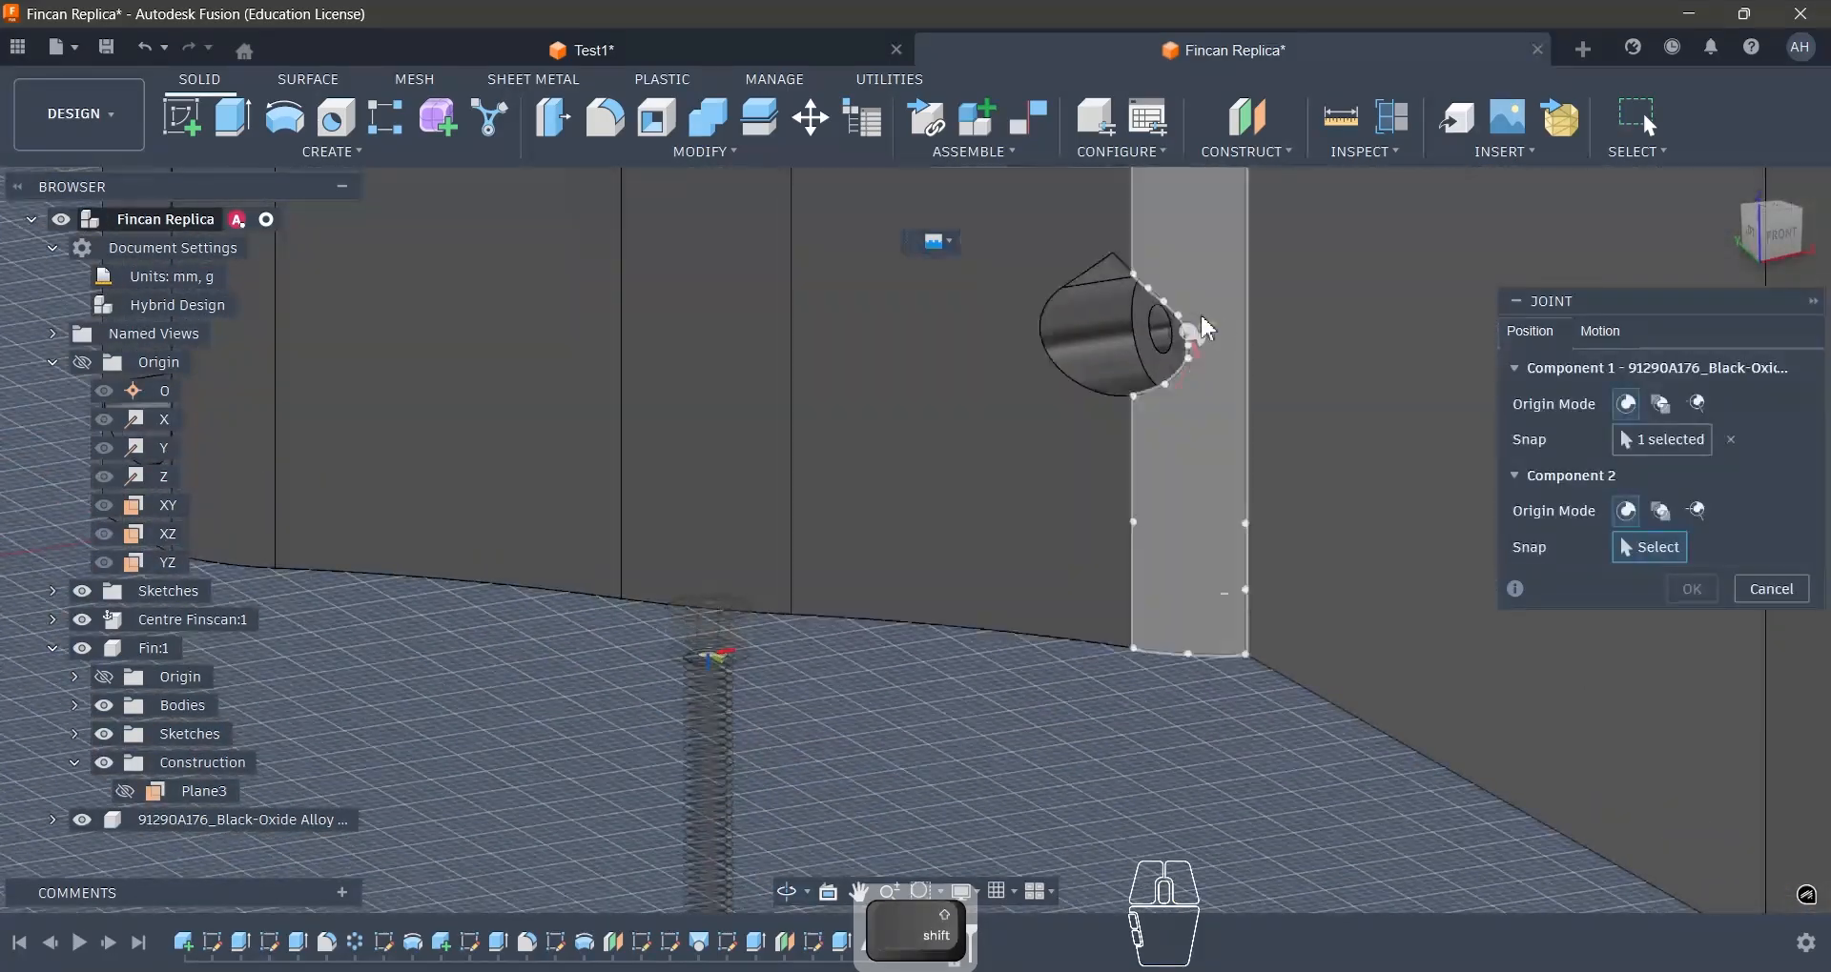
{"action": "scroll", "coordinate": [1192, 329], "scroll_direction": "up", "scroll_amount": 5}
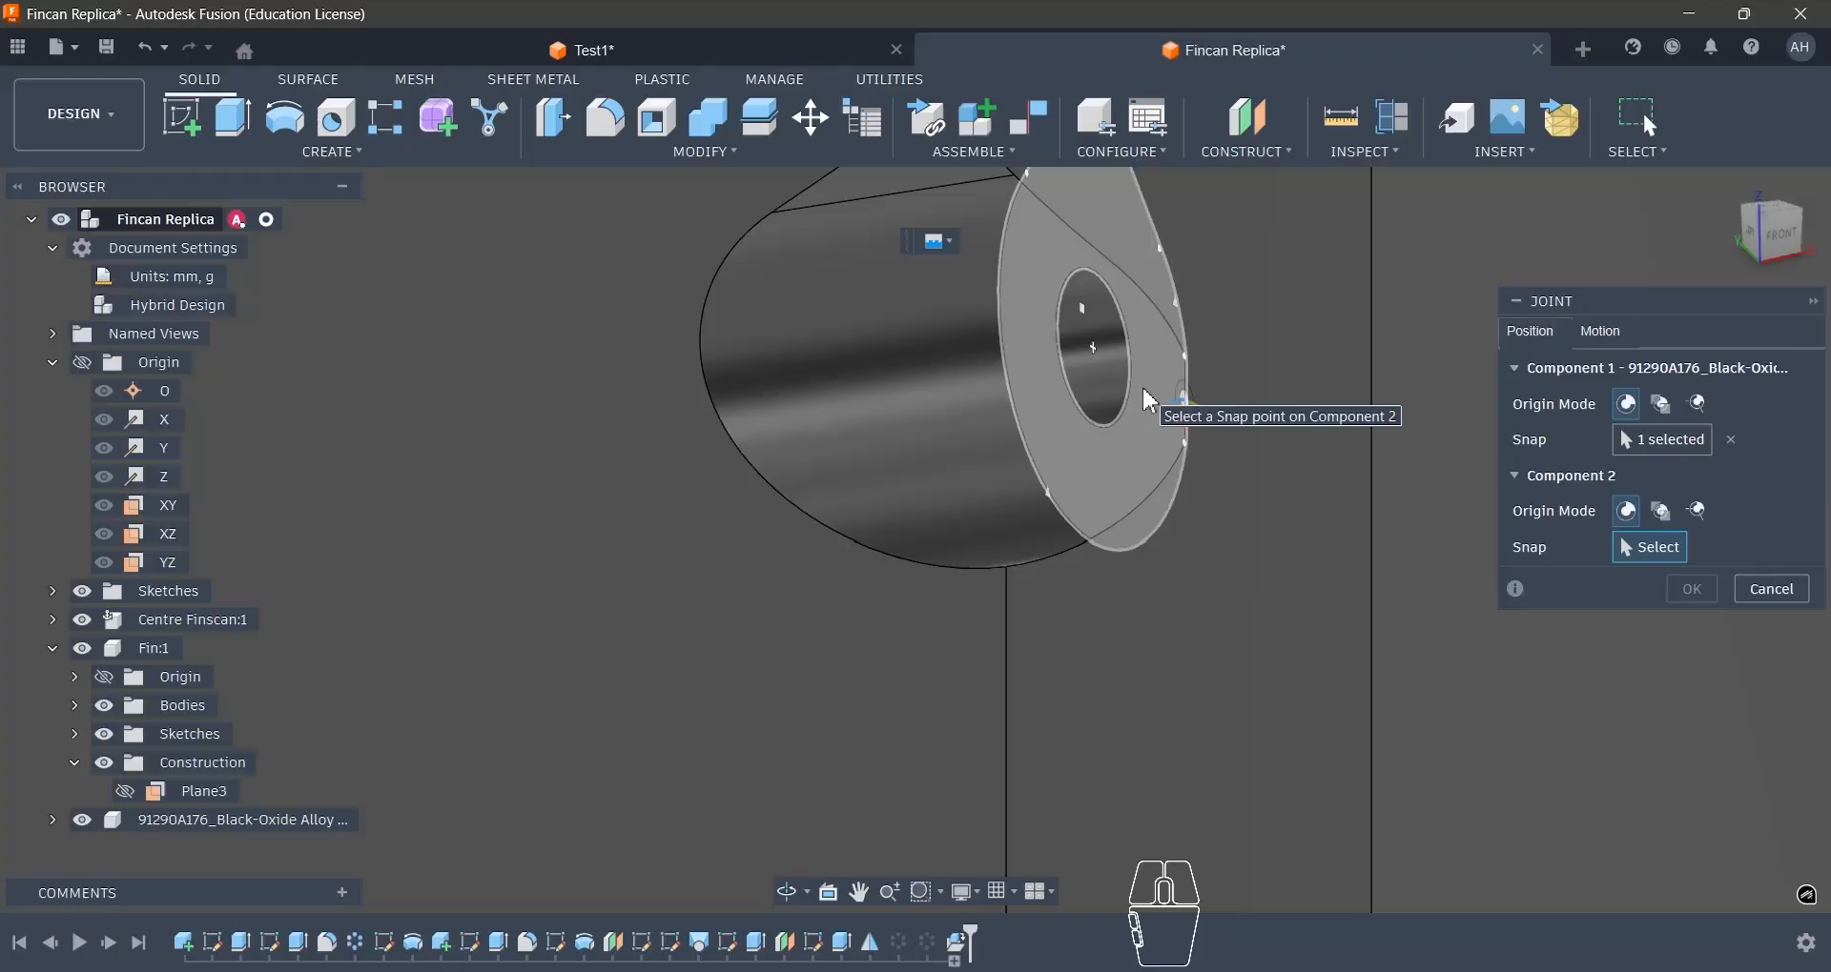
{"action": "left_click", "coordinate": [1096, 364], "text": "ctrl"}
{"action": "scroll", "coordinate": [1072, 384], "scroll_direction": "down", "scroll_amount": 10}
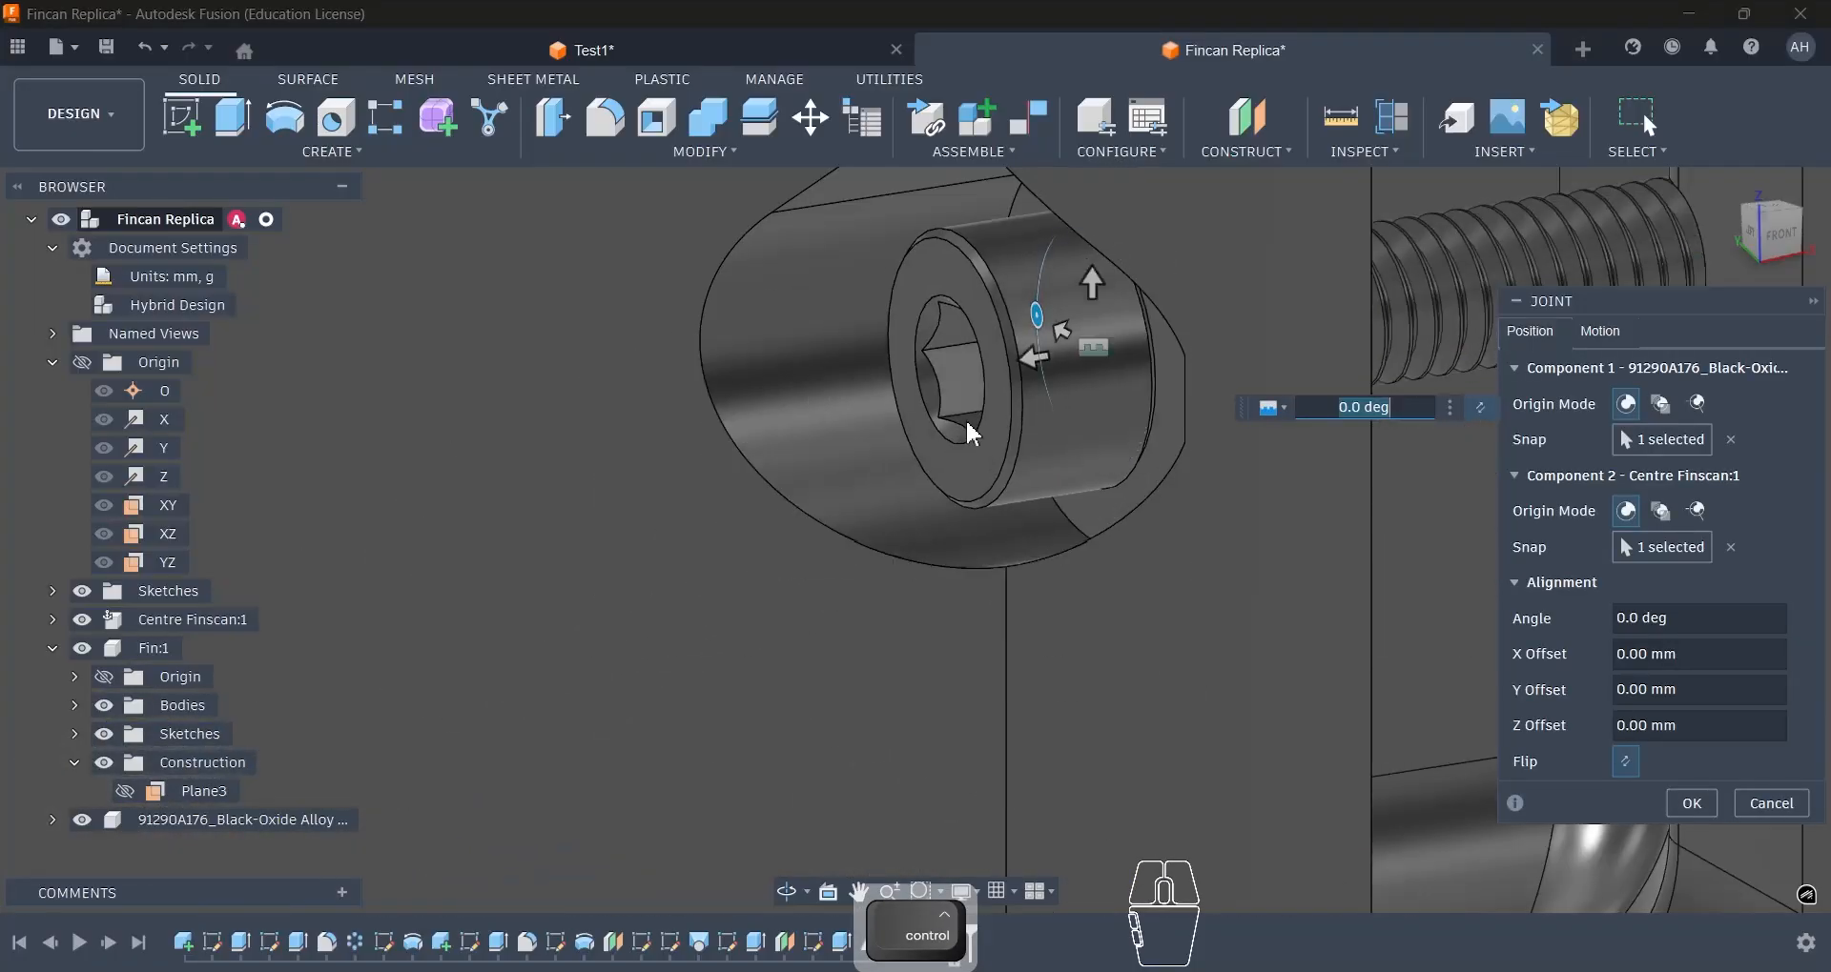
{"action": "left_click", "coordinate": [1692, 803]}
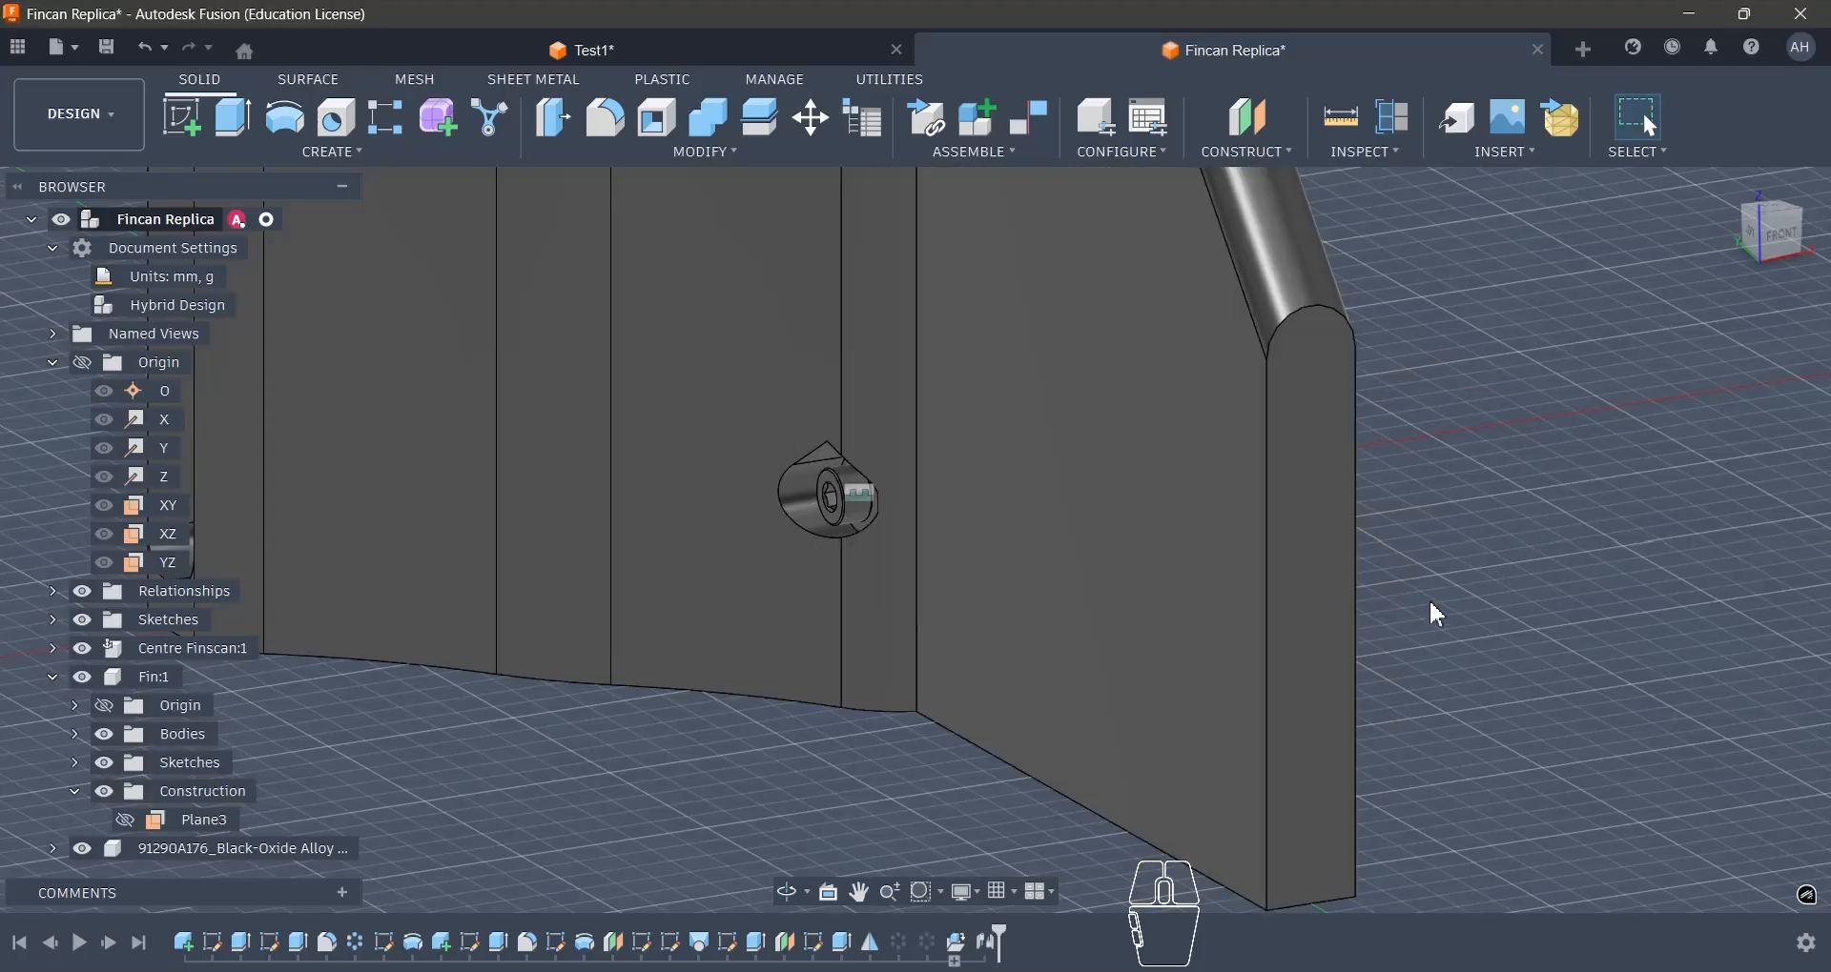
- Check the seated screw from the fin's other side and reopen the McMaster-Carr component catalogue
{"action": "middle_click_drag", "start_coordinate": [1428, 599], "coordinate": [817, 609], "text": "shift"}
{"action": "scroll", "coordinate": [816, 609], "scroll_direction": "down", "scroll_amount": 5}
{"action": "scroll", "coordinate": [1476, 450], "scroll_direction": "up", "scroll_amount": 4}
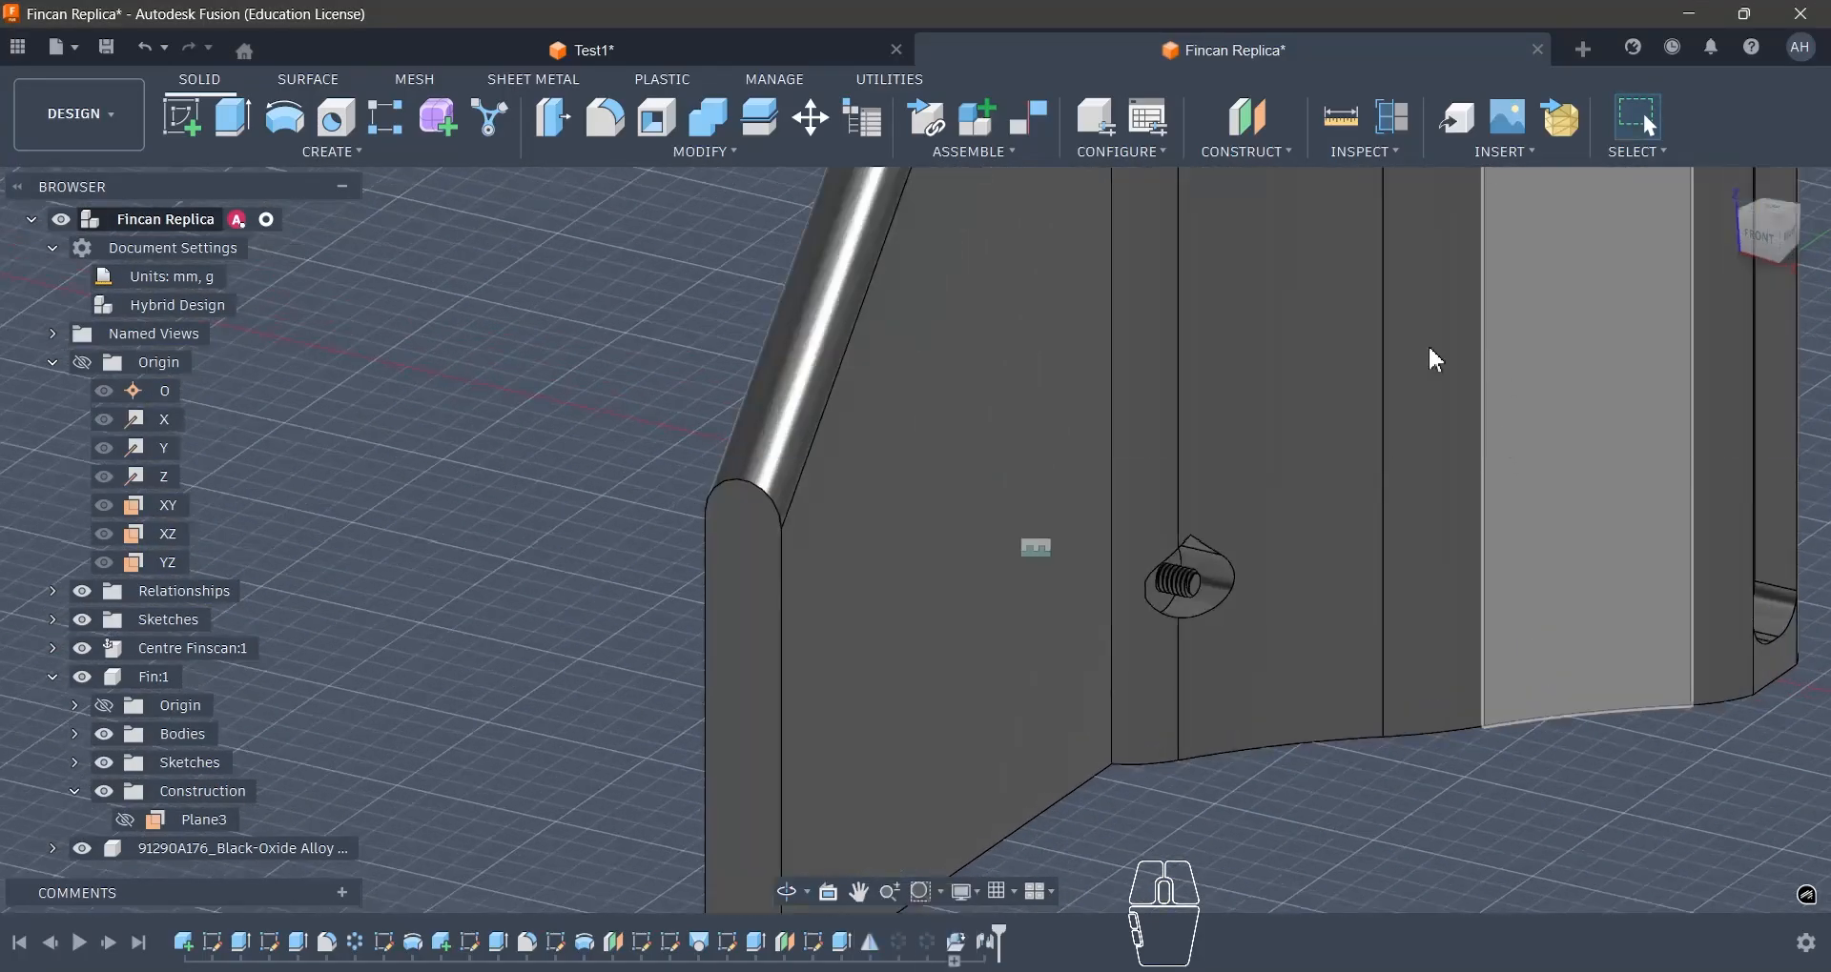
{"action": "scroll", "coordinate": [1437, 361], "scroll_direction": "down", "scroll_amount": 4}
{"action": "scroll", "coordinate": [1411, 296], "scroll_direction": "up", "scroll_amount": 3}
{"action": "left_click", "coordinate": [1516, 154]}
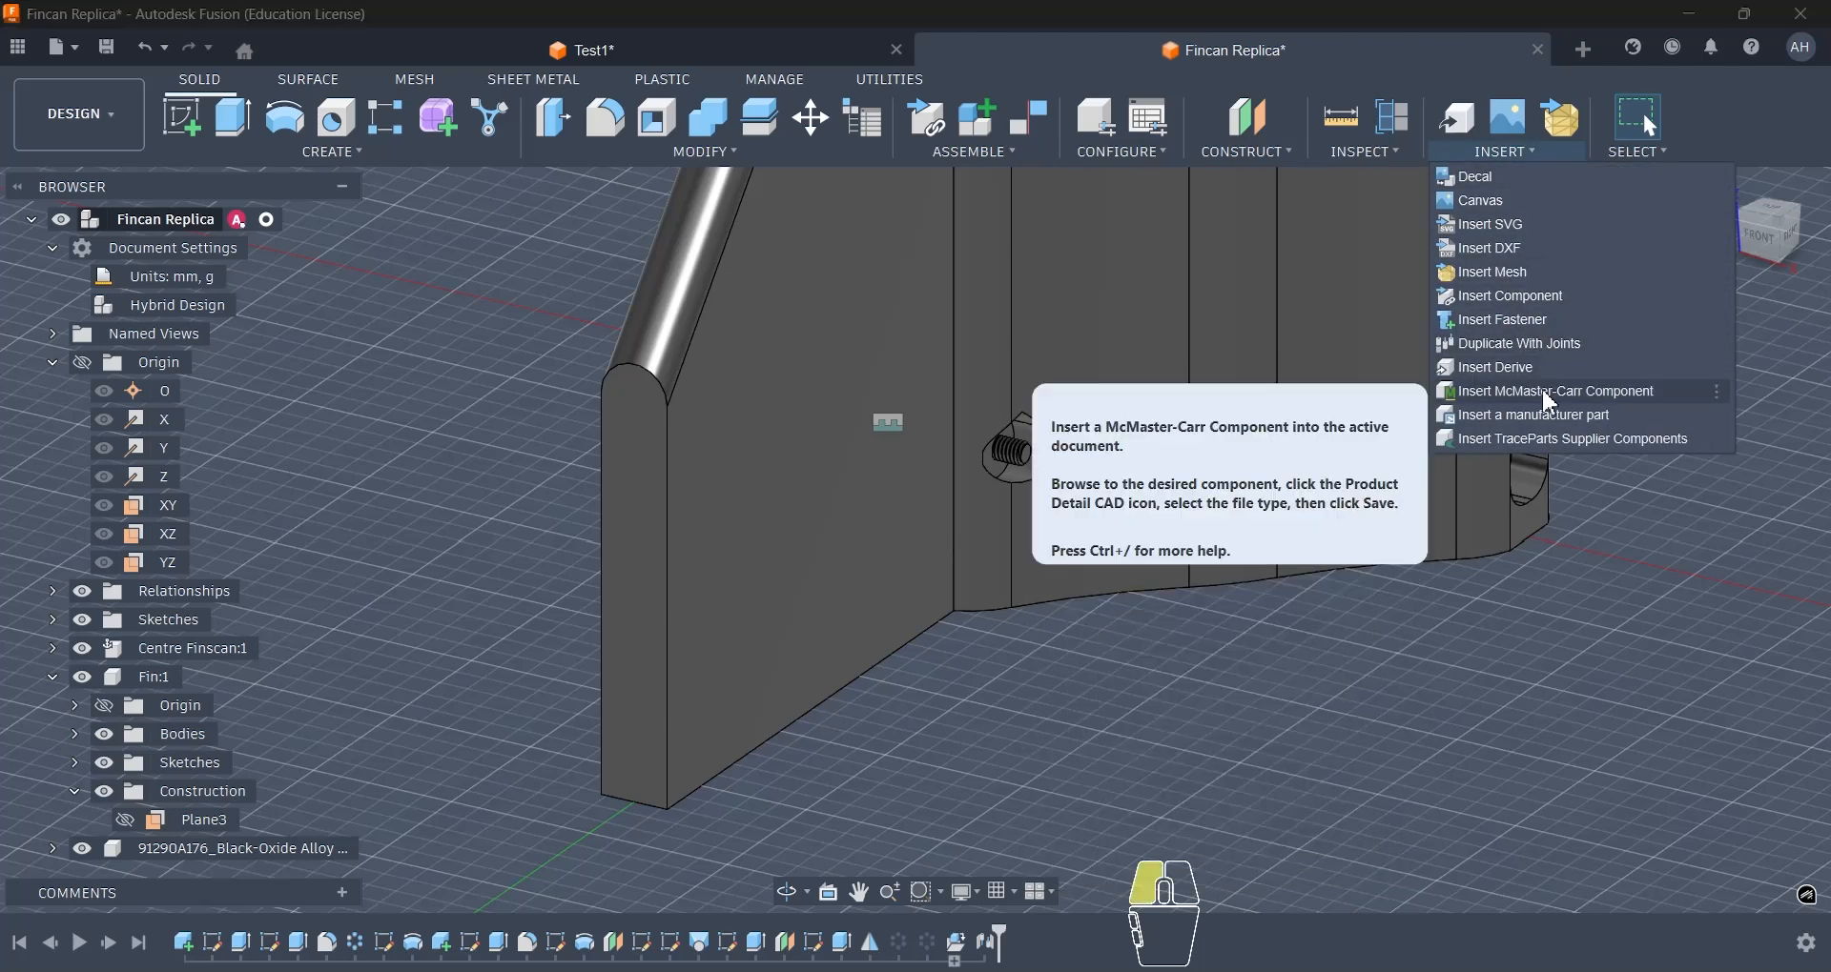
{"action": "left_click", "coordinate": [1543, 393]}
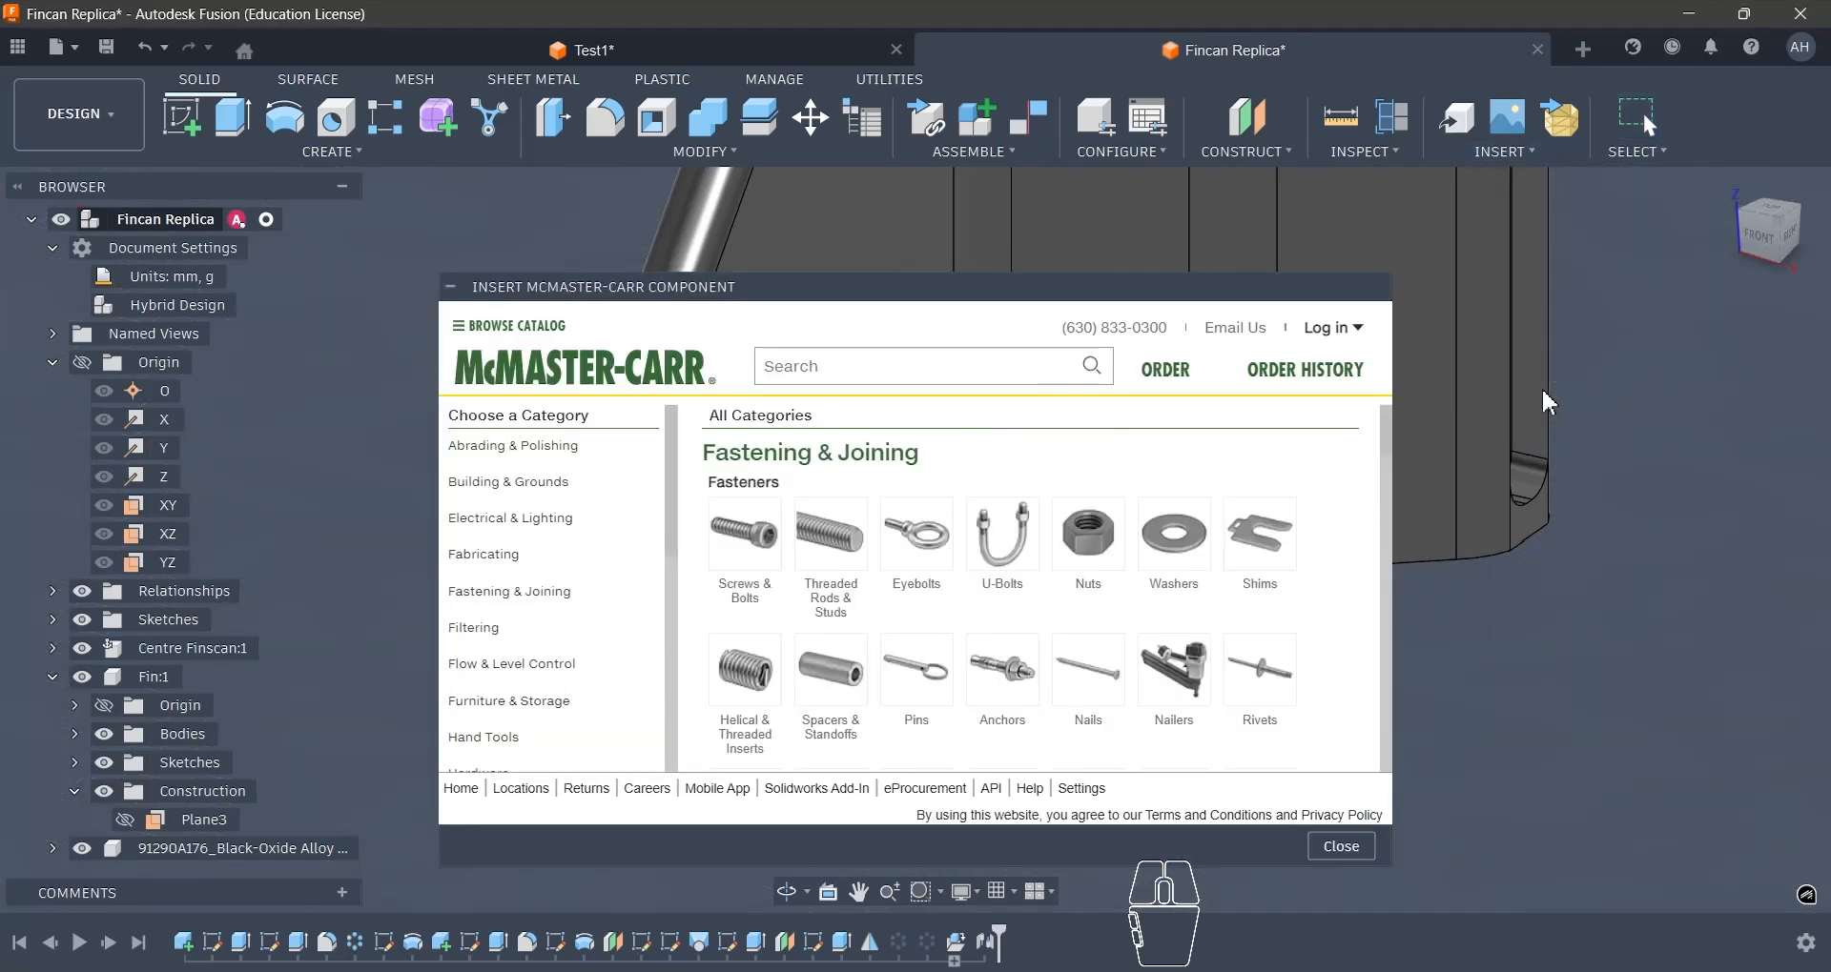
- Browse the nuts in the enlarged McMaster-Carr catalogue and open the standard Nylon-Insert Locknuts group
{"action": "left_click", "coordinate": [1092, 576]}
{"action": "left_click_drag", "start_coordinate": [924, 287], "coordinate": [834, 178]}
{"action": "left_click", "coordinate": [1097, 634]}
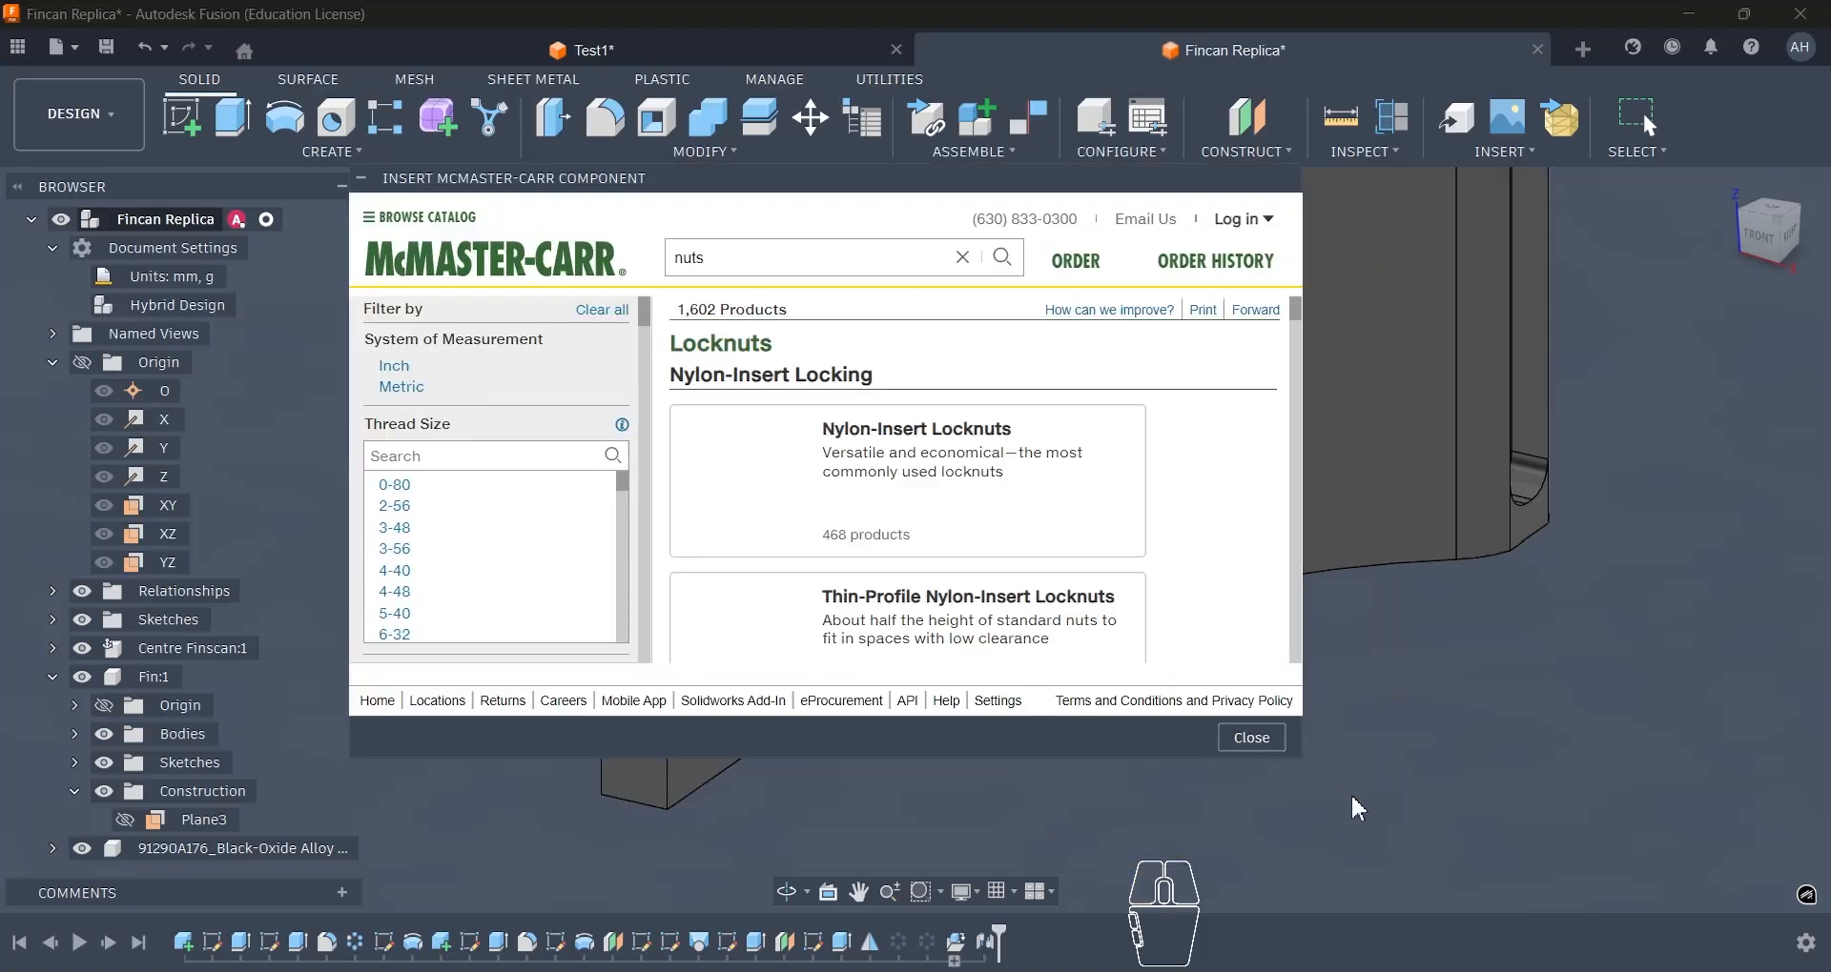
{"action": "left_click_drag", "start_coordinate": [1301, 757], "coordinate": [1499, 901]}
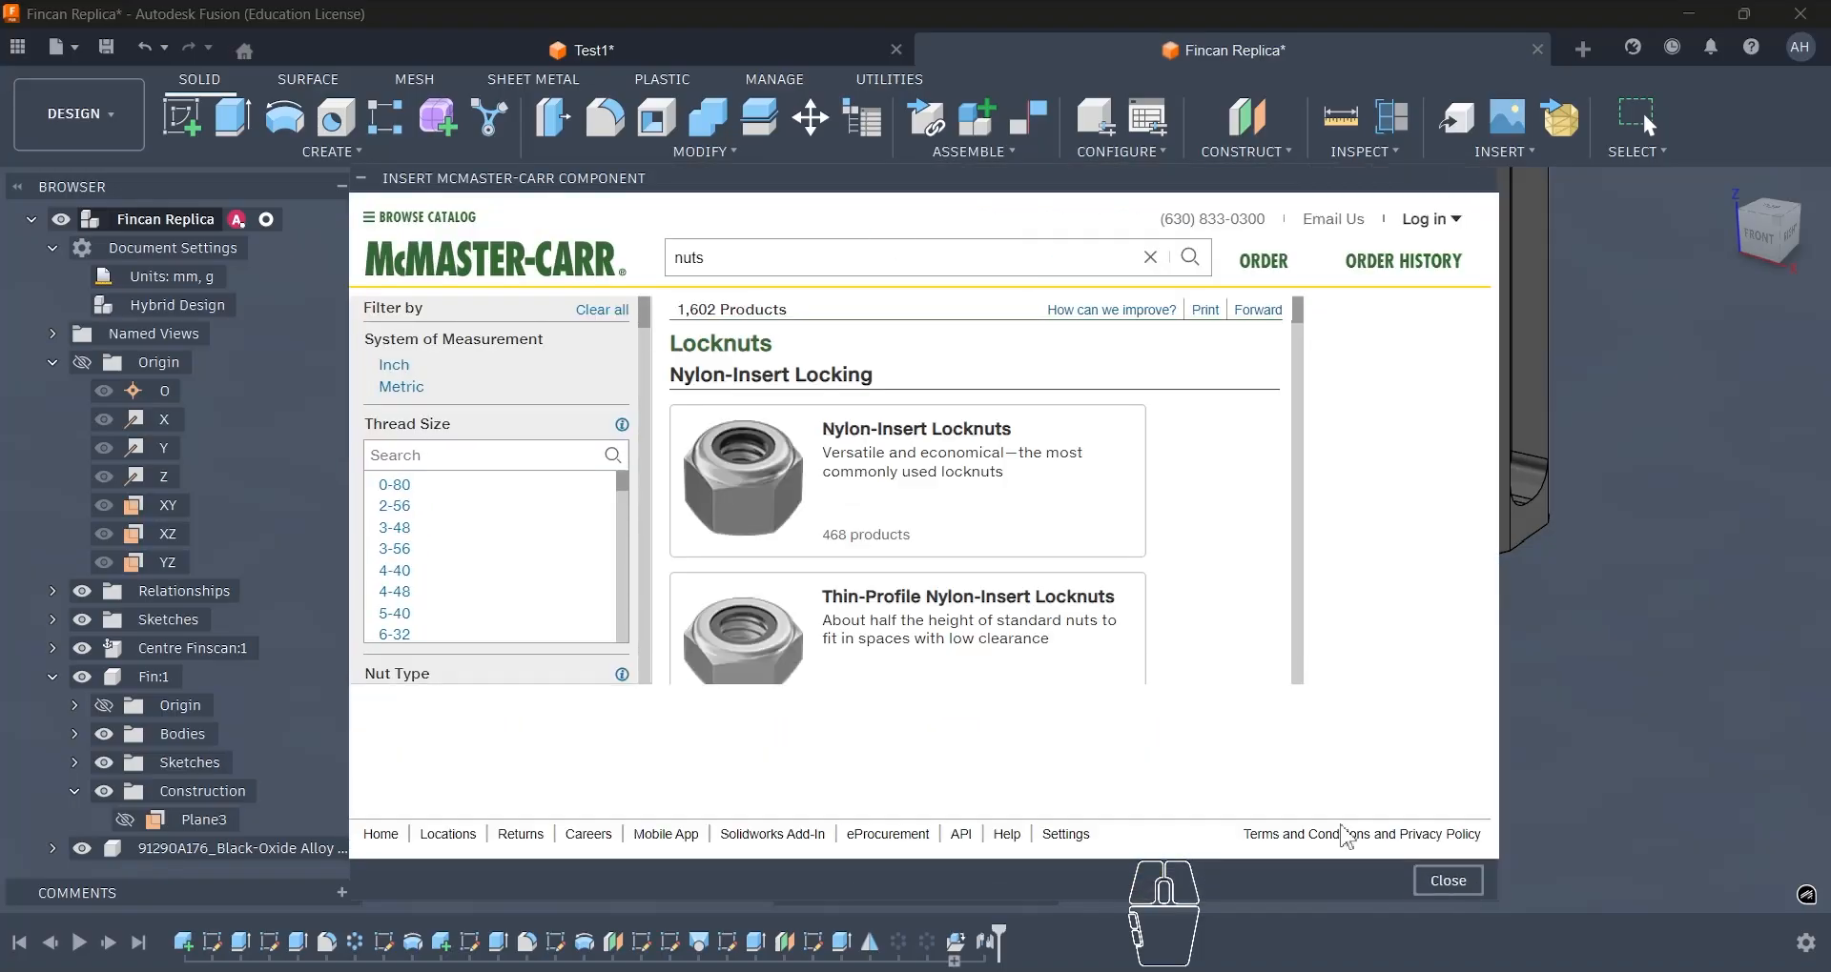
{"action": "left_click", "coordinate": [920, 448]}
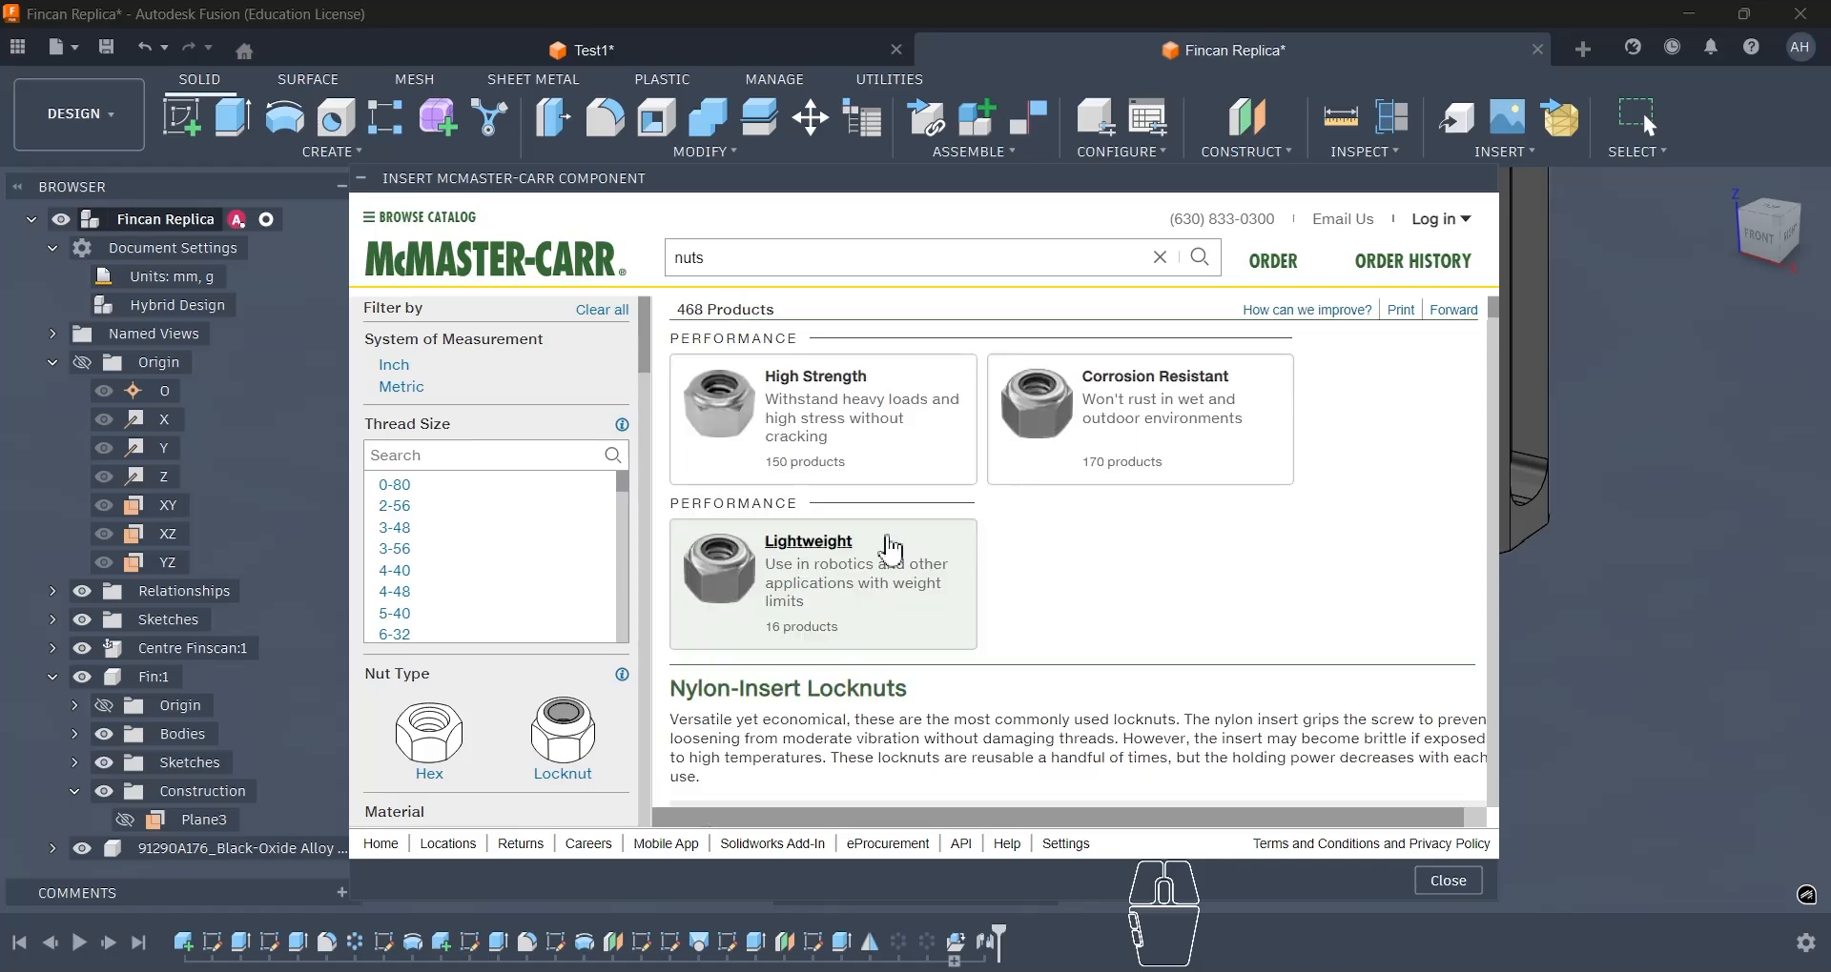
- Filter the locknuts to metric M4 and insert the zinc-plated, Class 10 high-strength steel locknut 94645A101 as a 3-D STEP model
{"action": "left_click", "coordinate": [408, 394]}
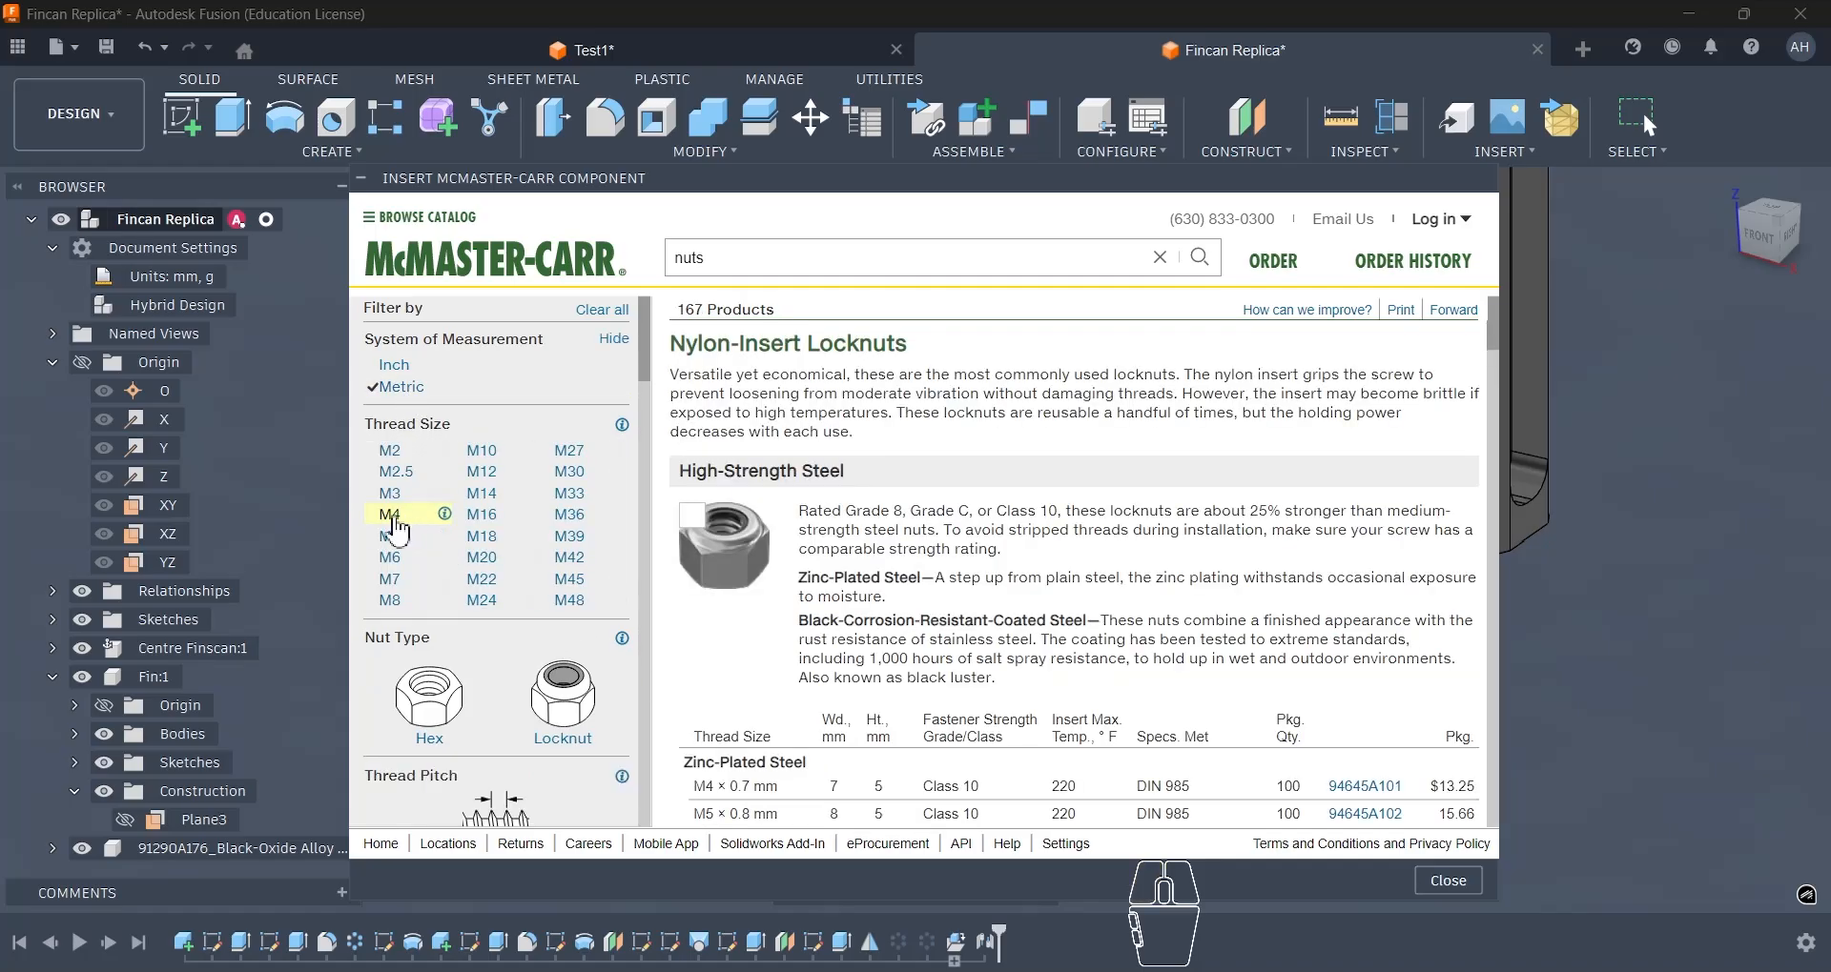
{"action": "left_click", "coordinate": [393, 518]}
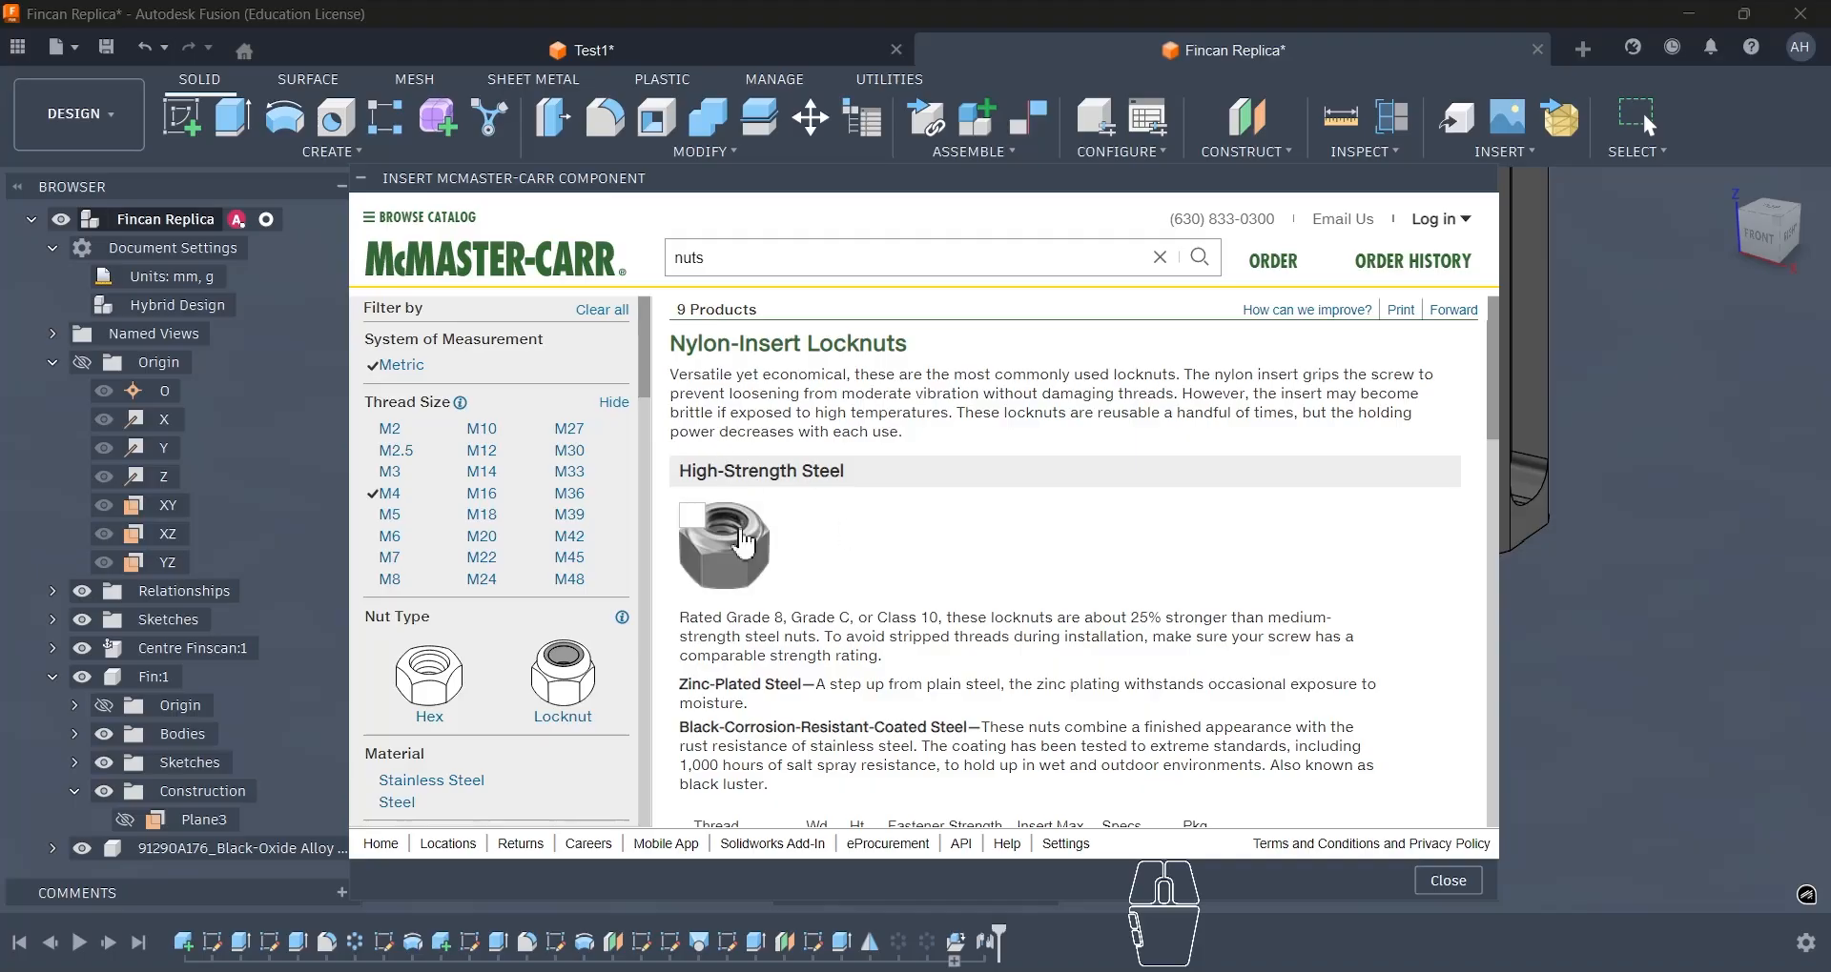
{"action": "scroll", "coordinate": [772, 545], "scroll_direction": "down", "scroll_amount": 3}
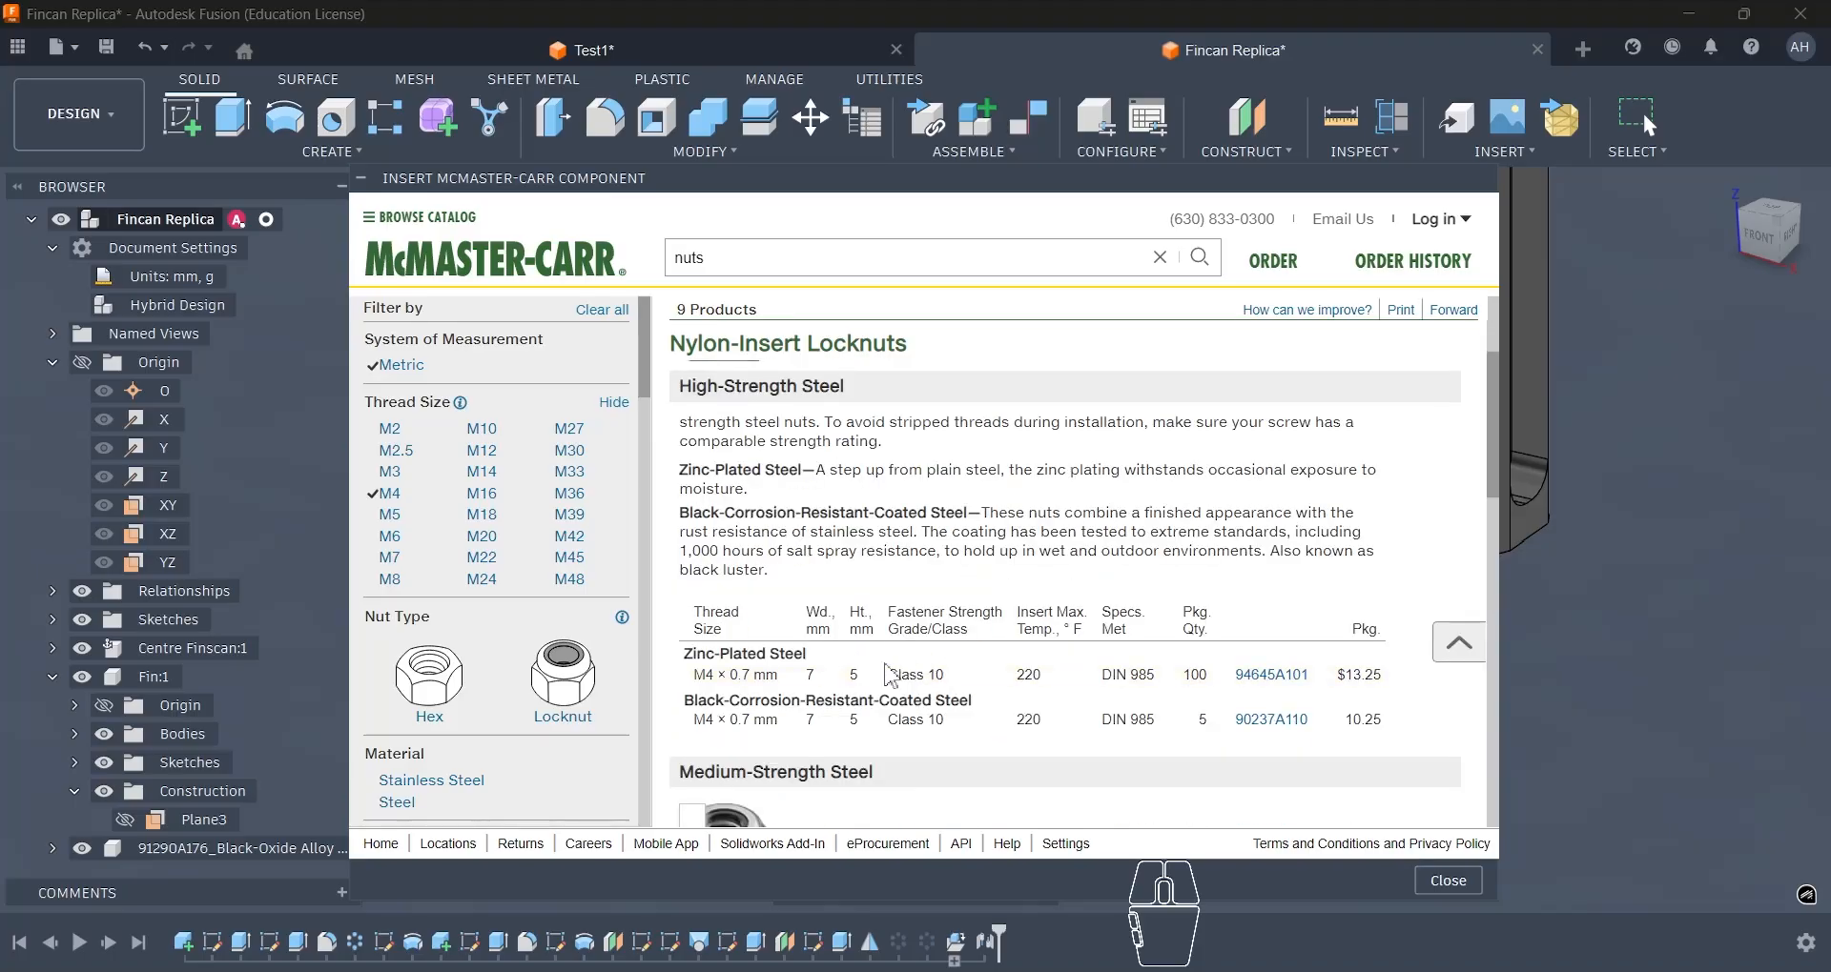
{"action": "left_click", "coordinate": [1270, 682]}
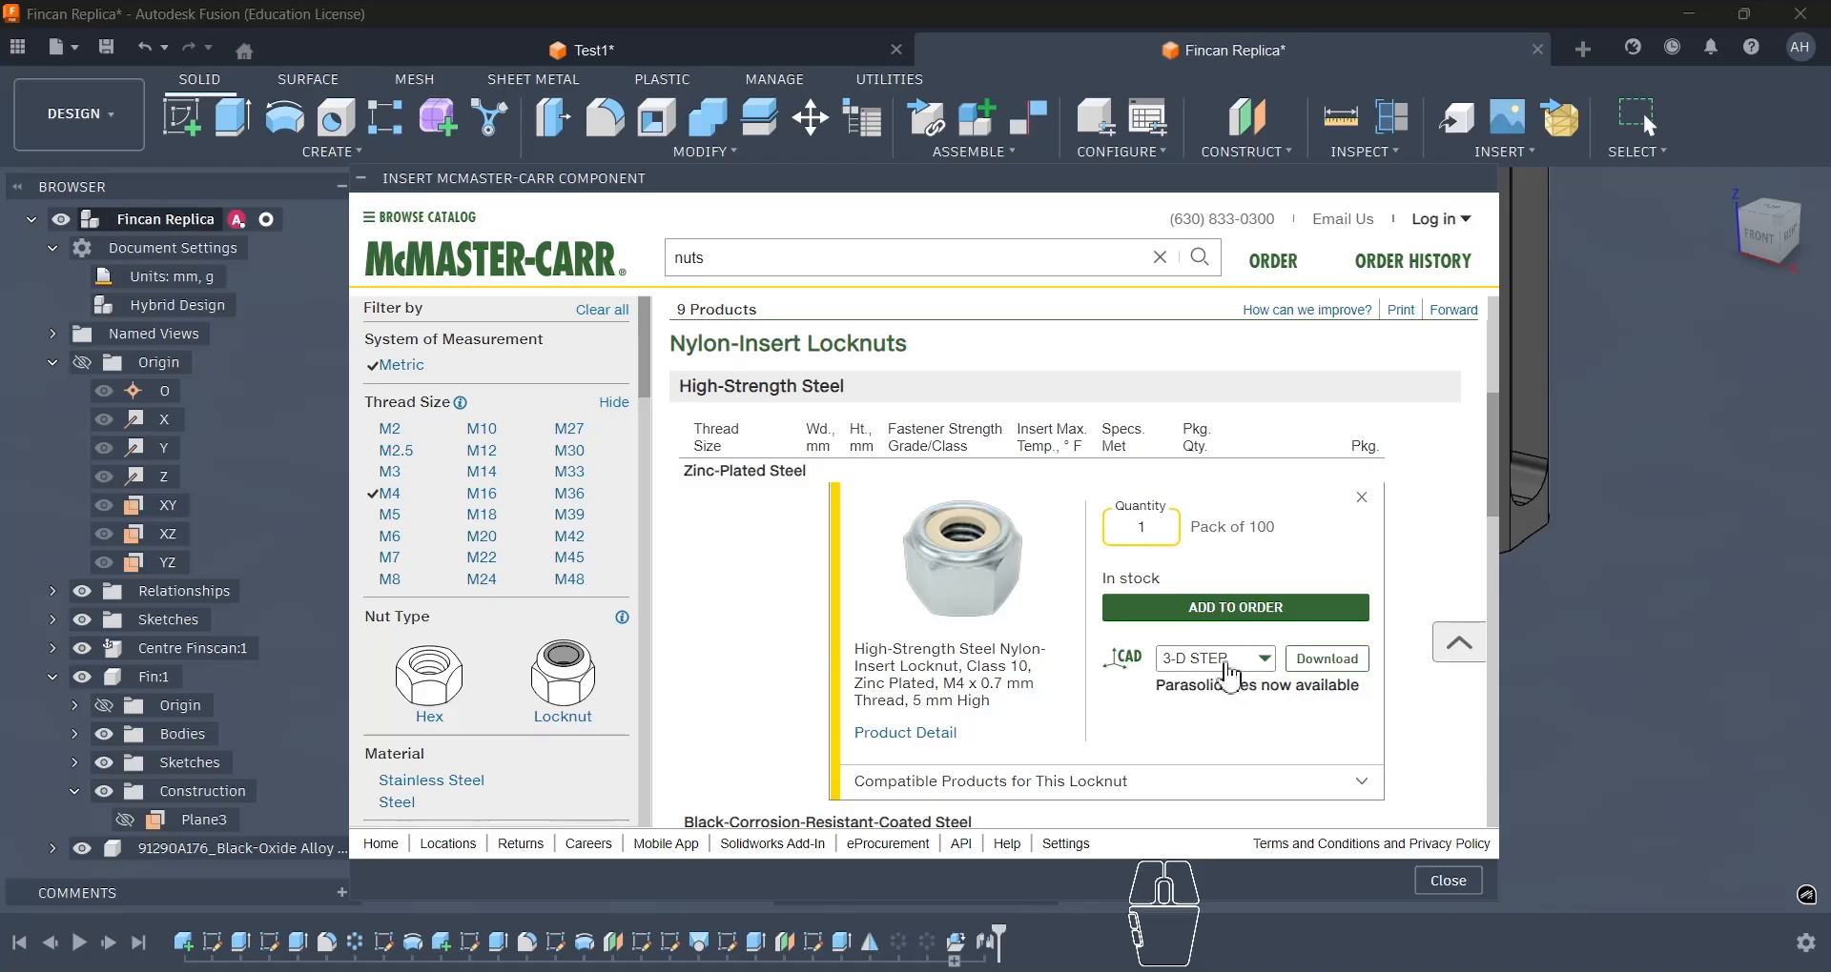
{"action": "left_click", "coordinate": [1230, 677]}
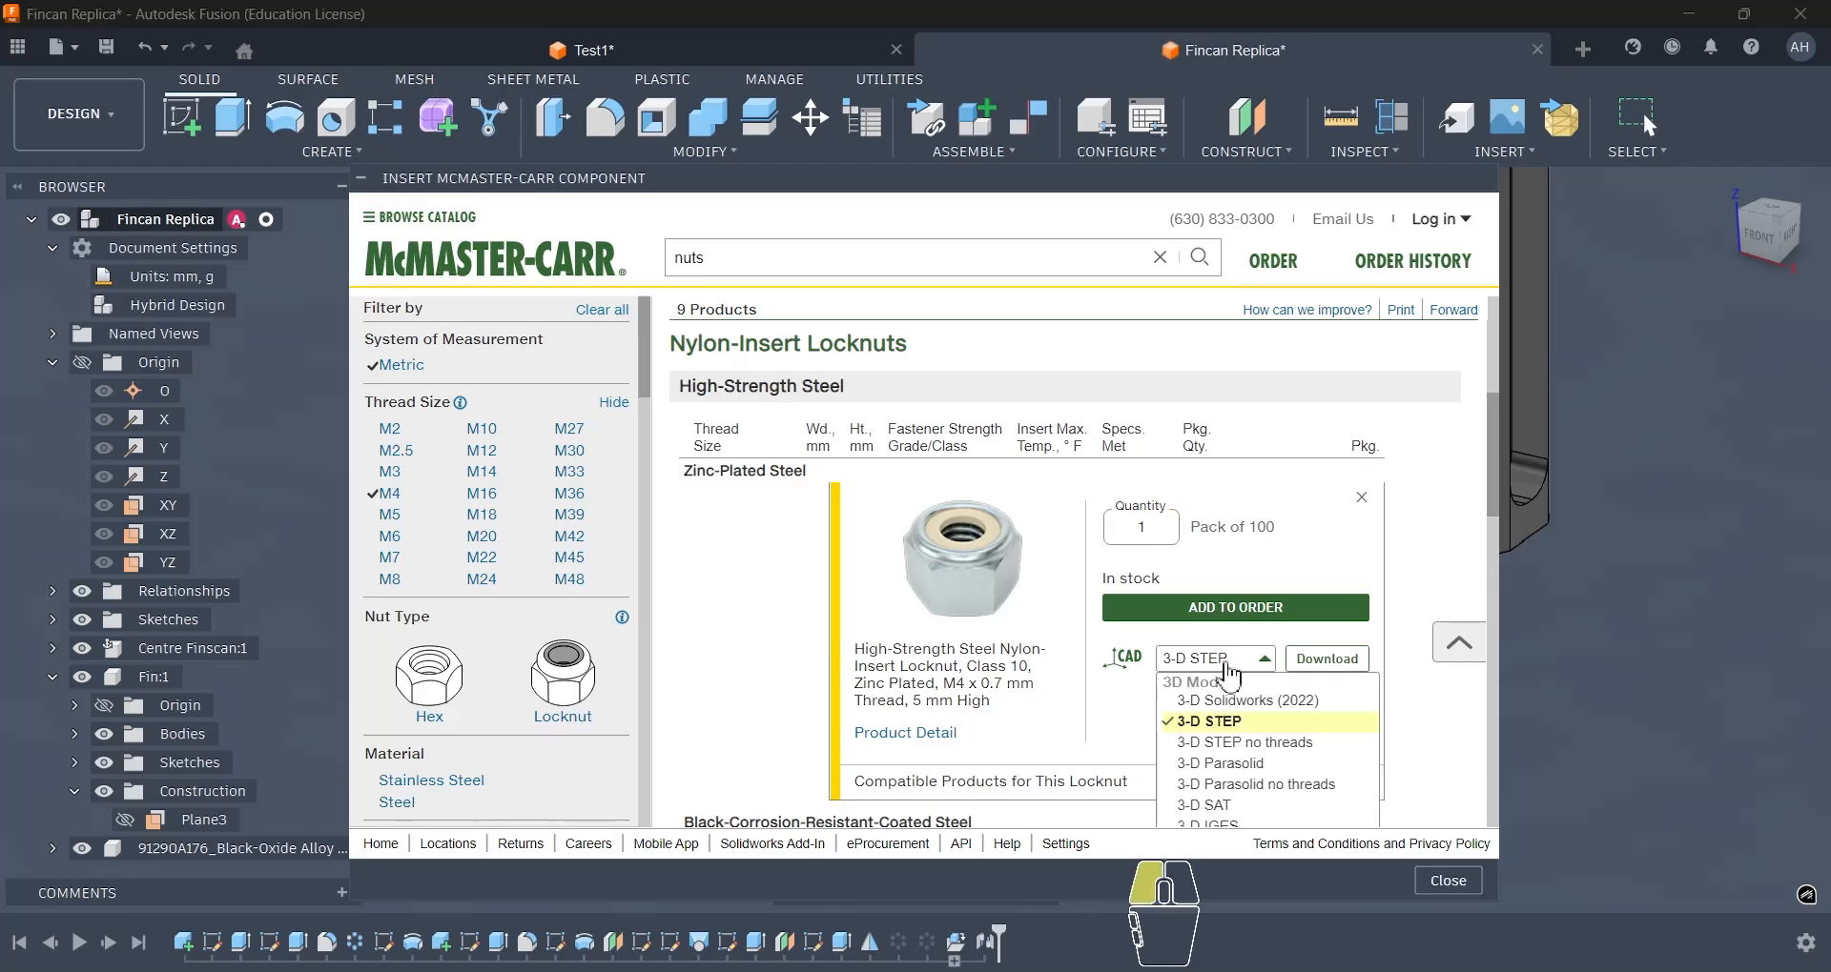
{"action": "left_click", "coordinate": [1228, 675]}
{"action": "left_click", "coordinate": [1305, 667]}
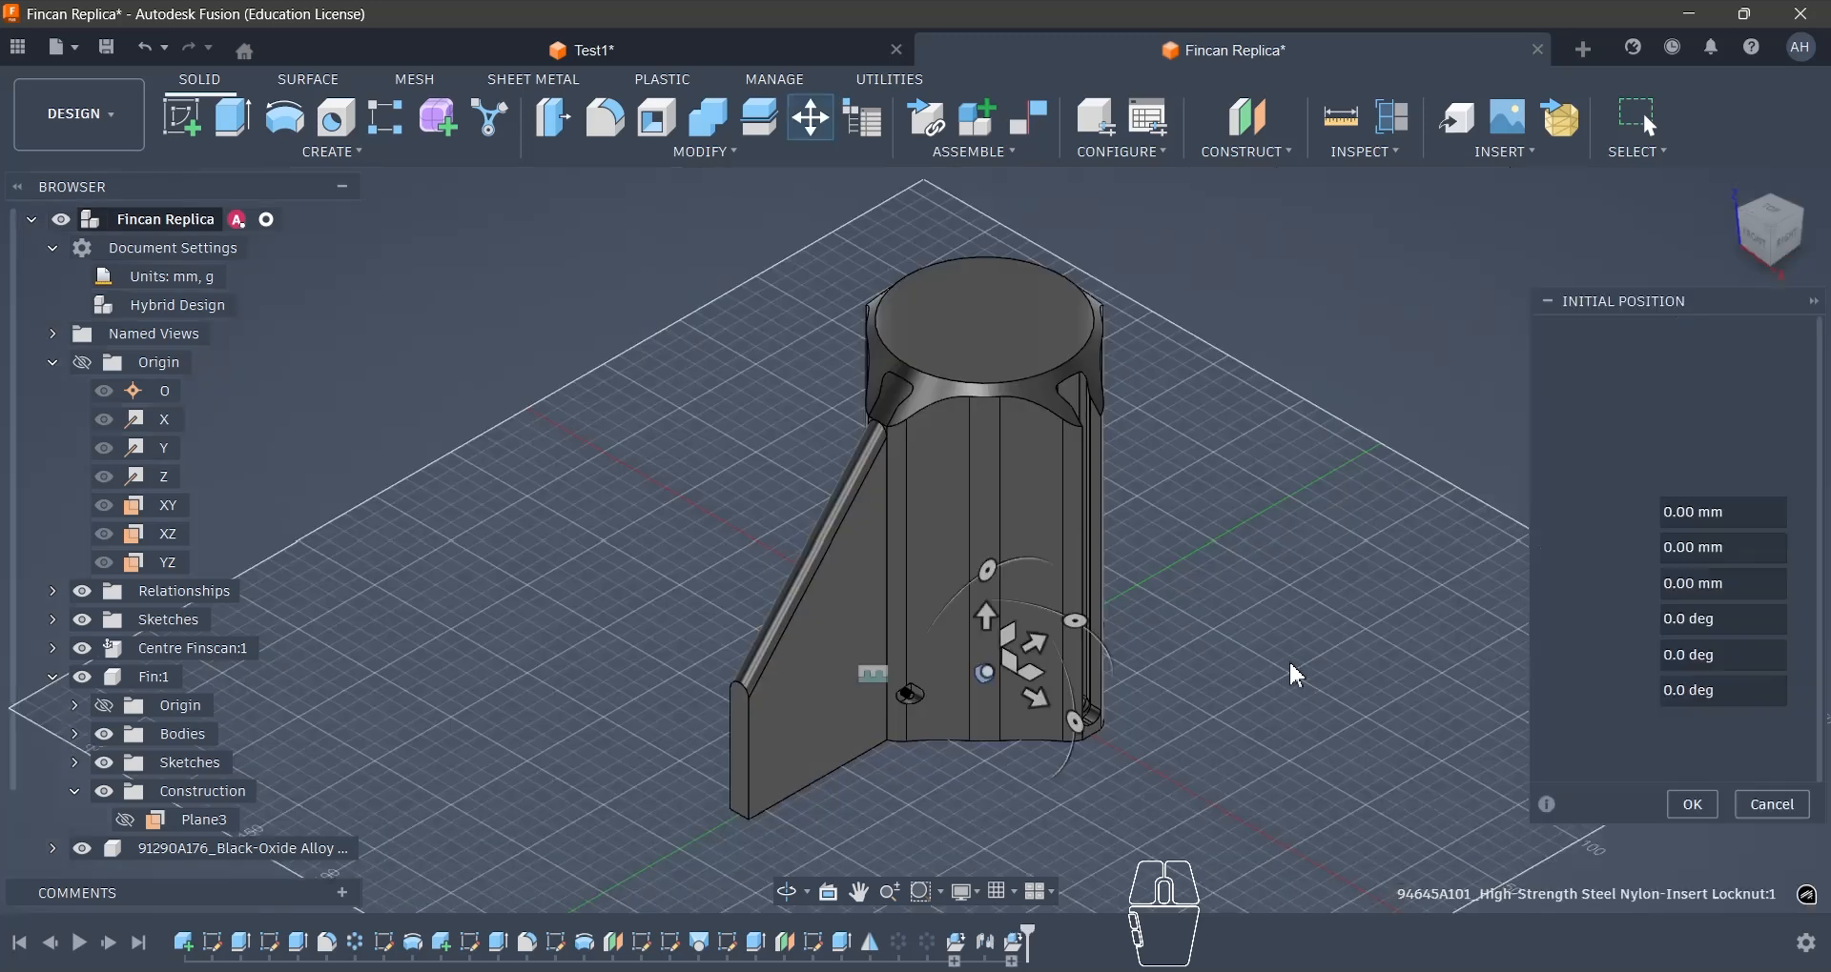
- Move the inserted locknut -80 mm along Y and 40 mm along Z, clear of the body, and accept its initial position
{"action": "left_click_drag", "start_coordinate": [1030, 701], "coordinate": [984, 811]}
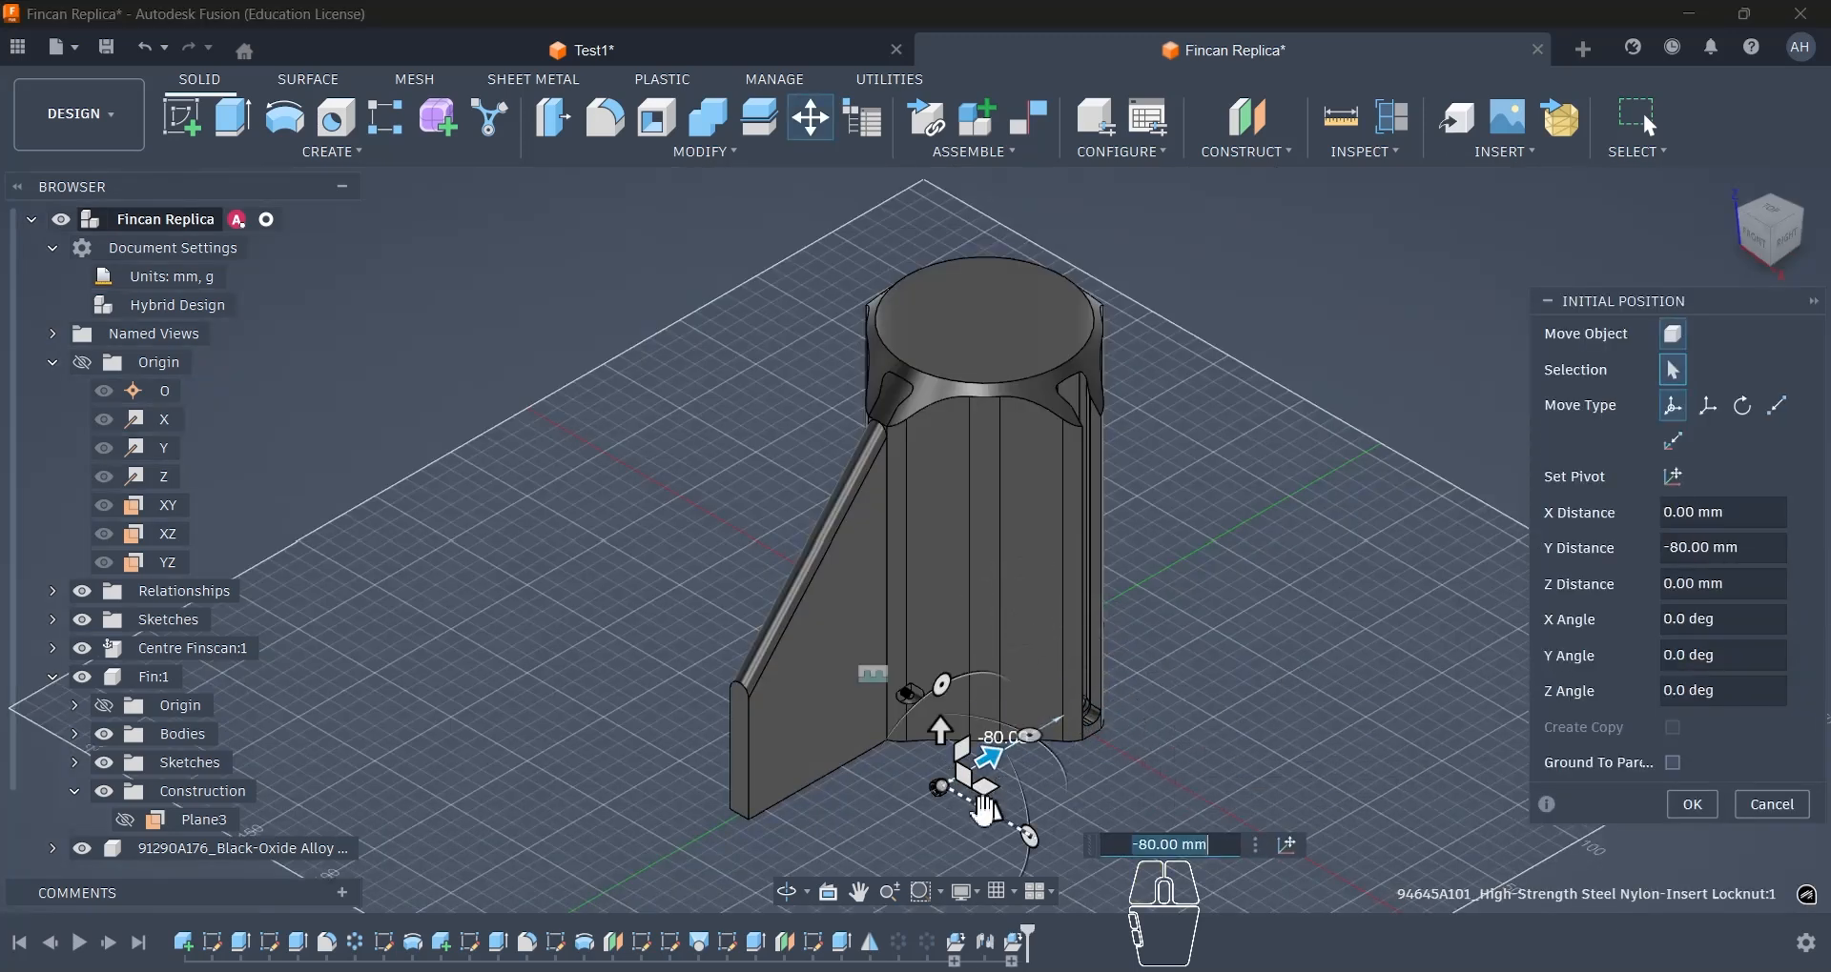
{"action": "left_click_drag", "start_coordinate": [942, 756], "coordinate": [941, 659]}
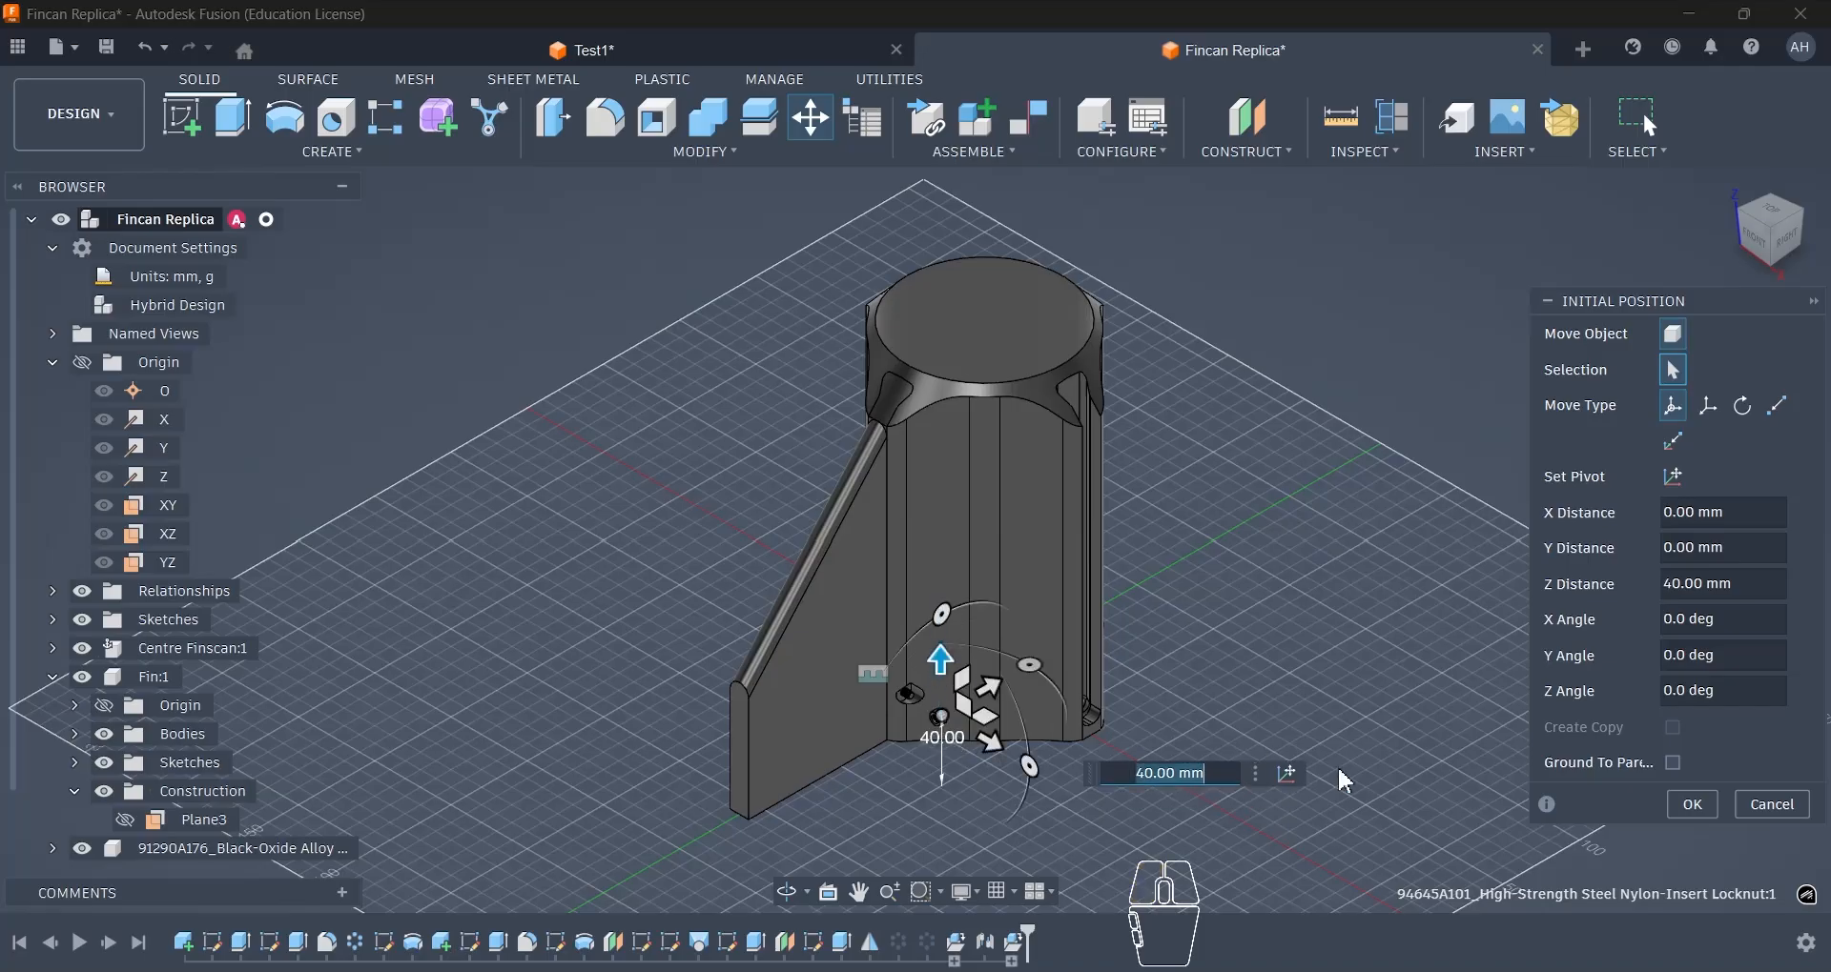
{"action": "left_click", "coordinate": [1678, 804]}
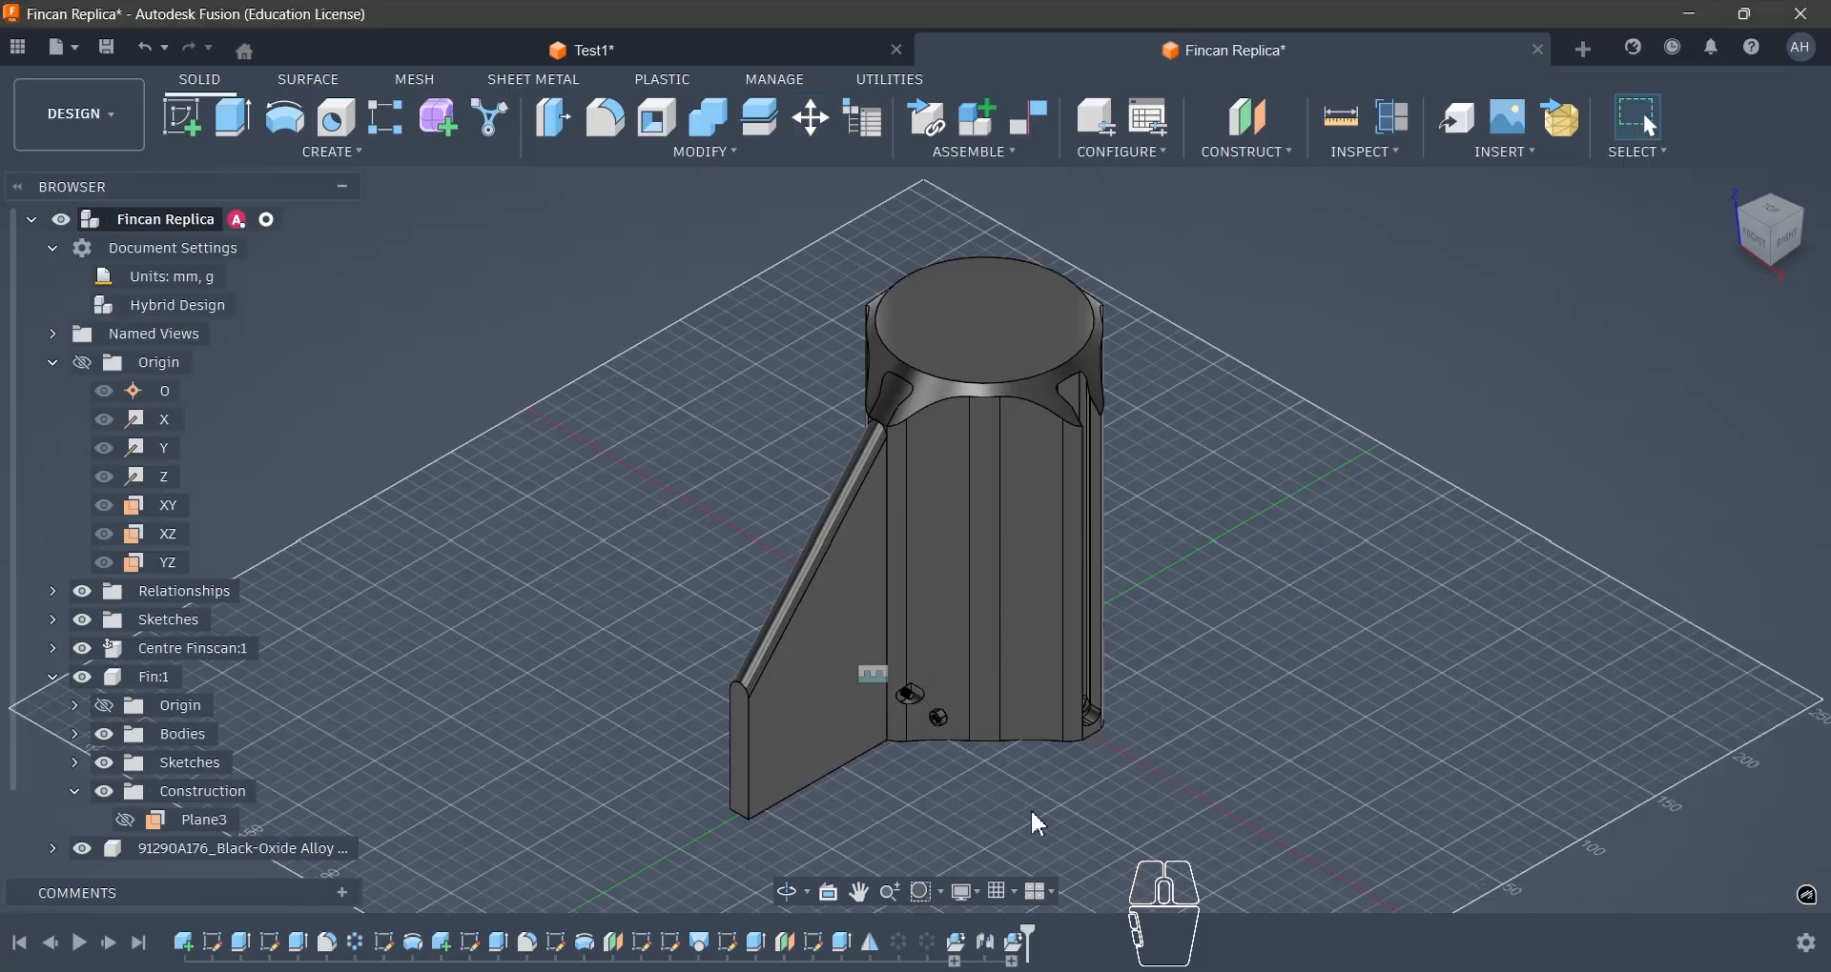
- Start a Joint and set the centre of the locknut's flat end face, opposite the nylon insert, as Component 1's snap point
{"action": "scroll", "coordinate": [936, 729], "scroll_direction": "up", "scroll_amount": 5}
{"action": "key", "text": "j"}
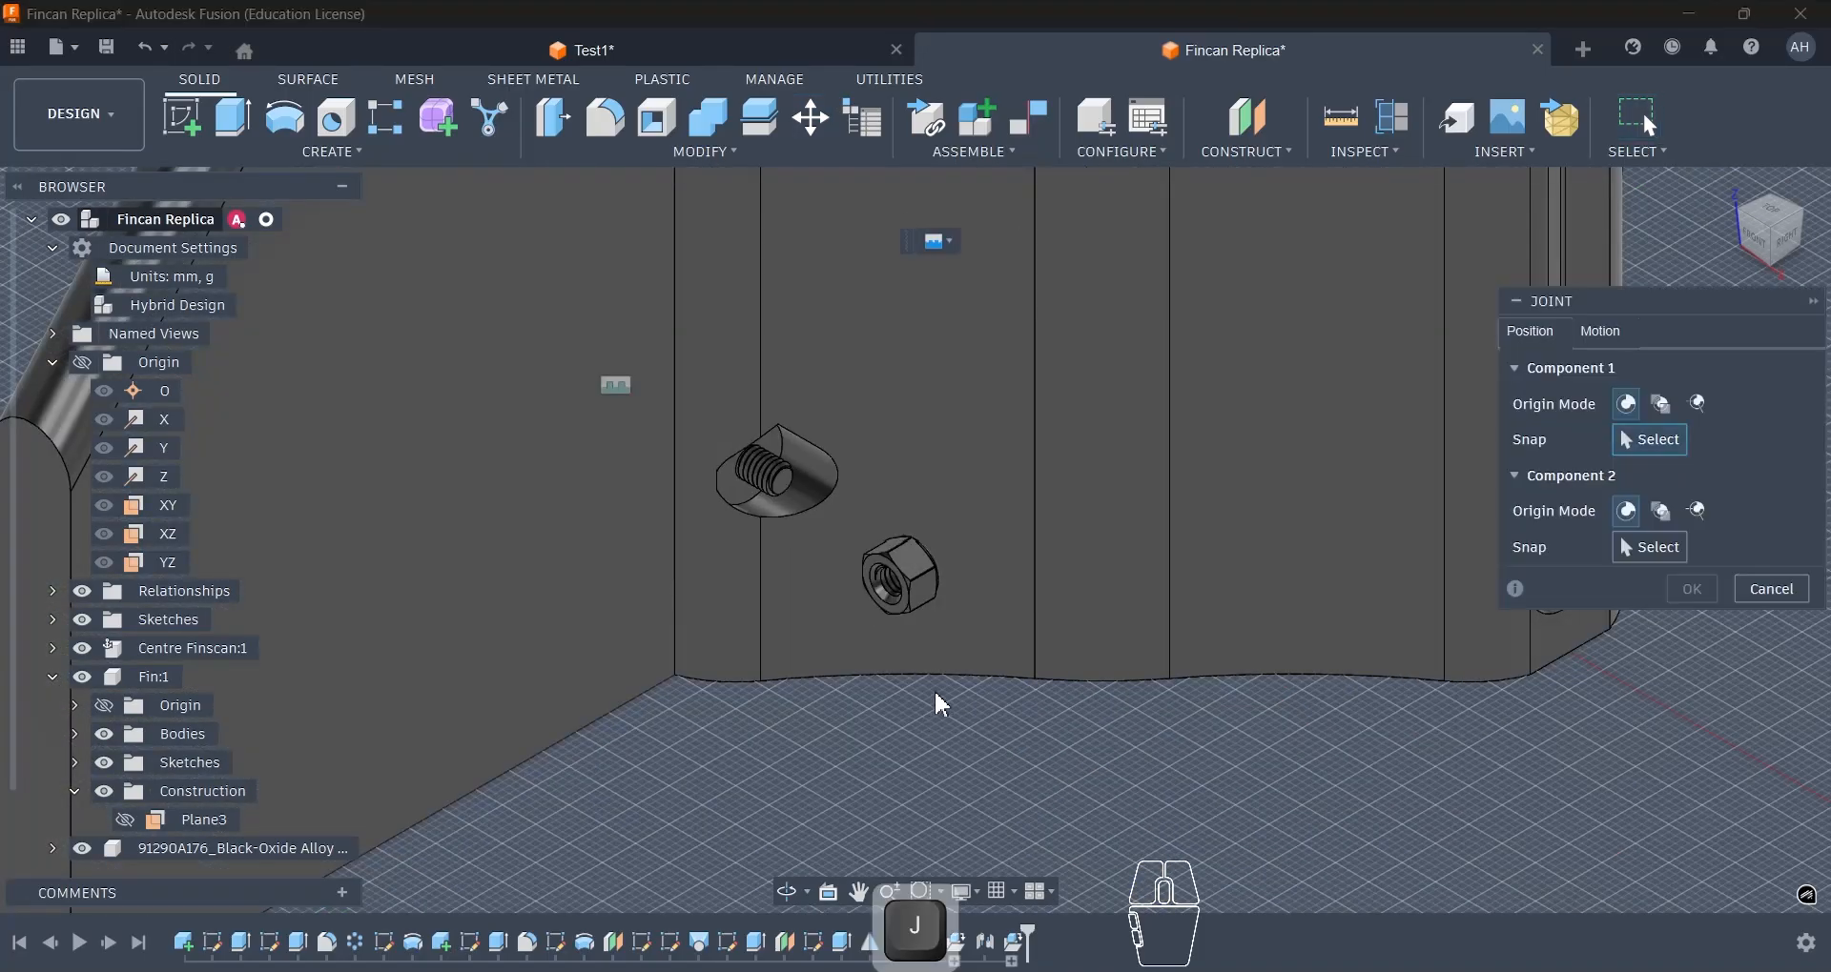
{"action": "middle_click_drag", "start_coordinate": [942, 706], "coordinate": [853, 658], "text": "shift"}
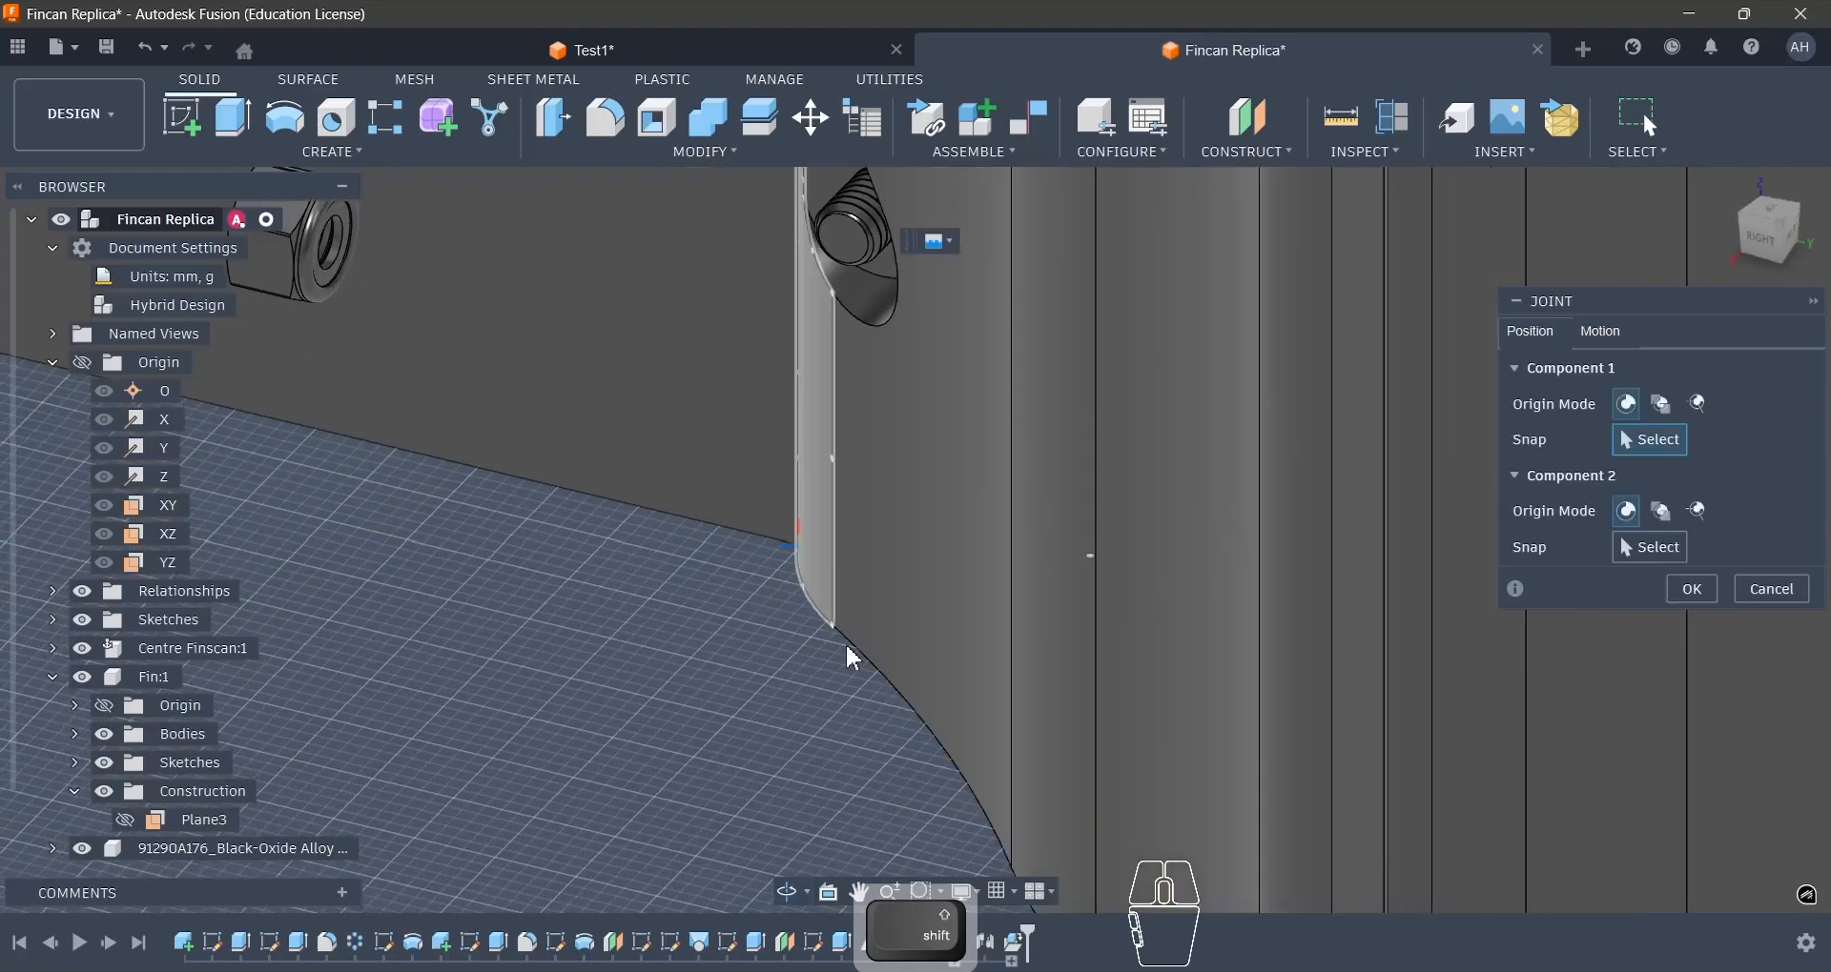
{"action": "scroll", "coordinate": [846, 650], "scroll_direction": "down", "scroll_amount": 4}
{"action": "scroll", "coordinate": [672, 549], "scroll_direction": "up", "scroll_amount": 8}
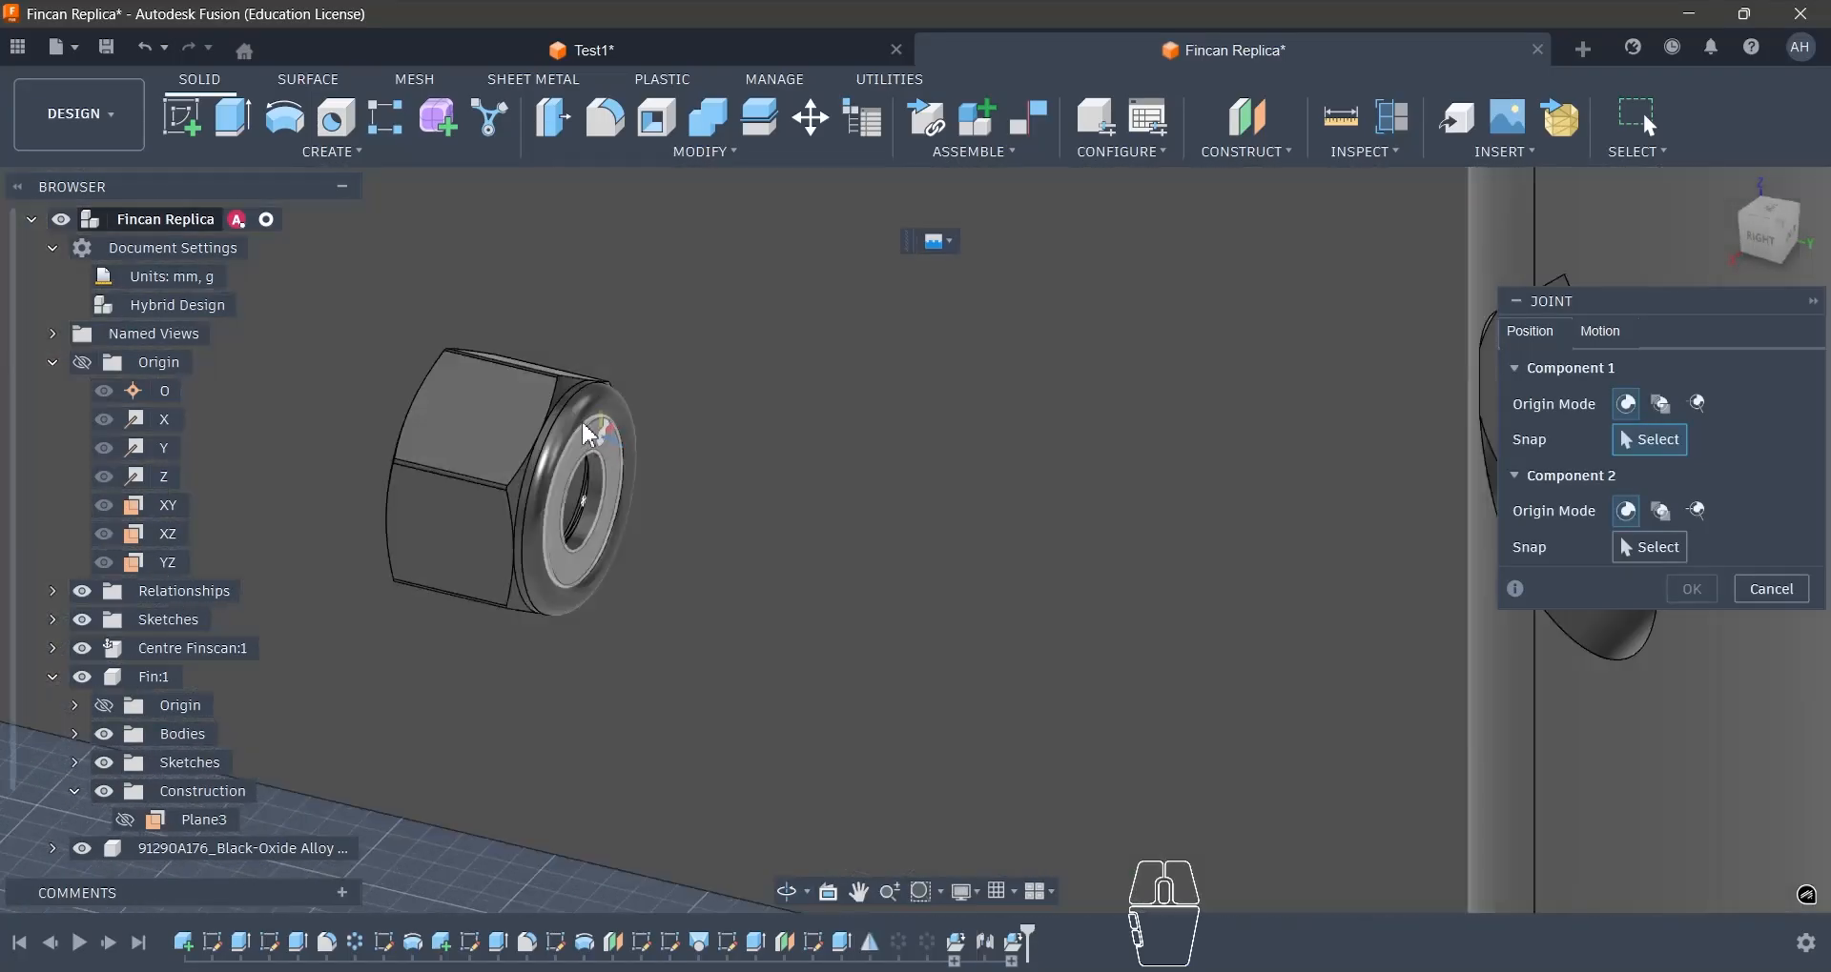
{"action": "middle_click_drag", "start_coordinate": [629, 420], "coordinate": [761, 425], "text": "shift"}
{"action": "scroll", "coordinate": [1083, 600], "scroll_direction": "down", "scroll_amount": 3}
{"action": "scroll", "coordinate": [722, 551], "scroll_direction": "up", "scroll_amount": 3}
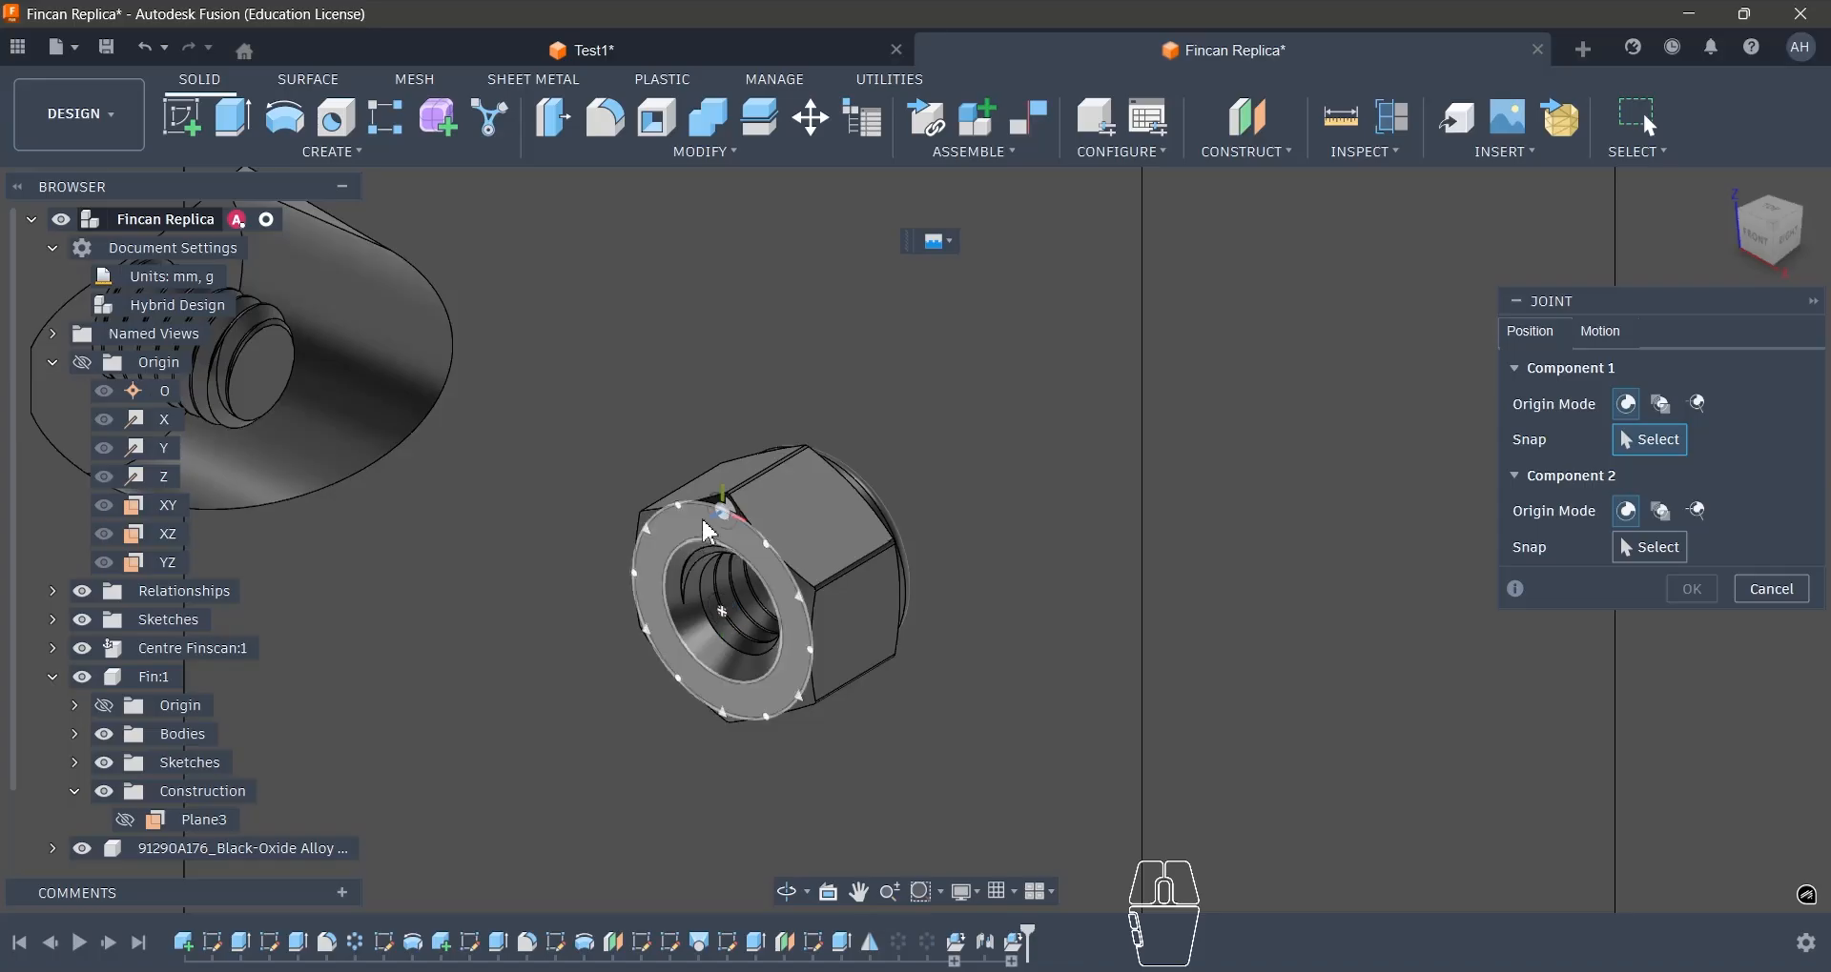
{"action": "left_click", "coordinate": [723, 612], "text": "ctrl"}
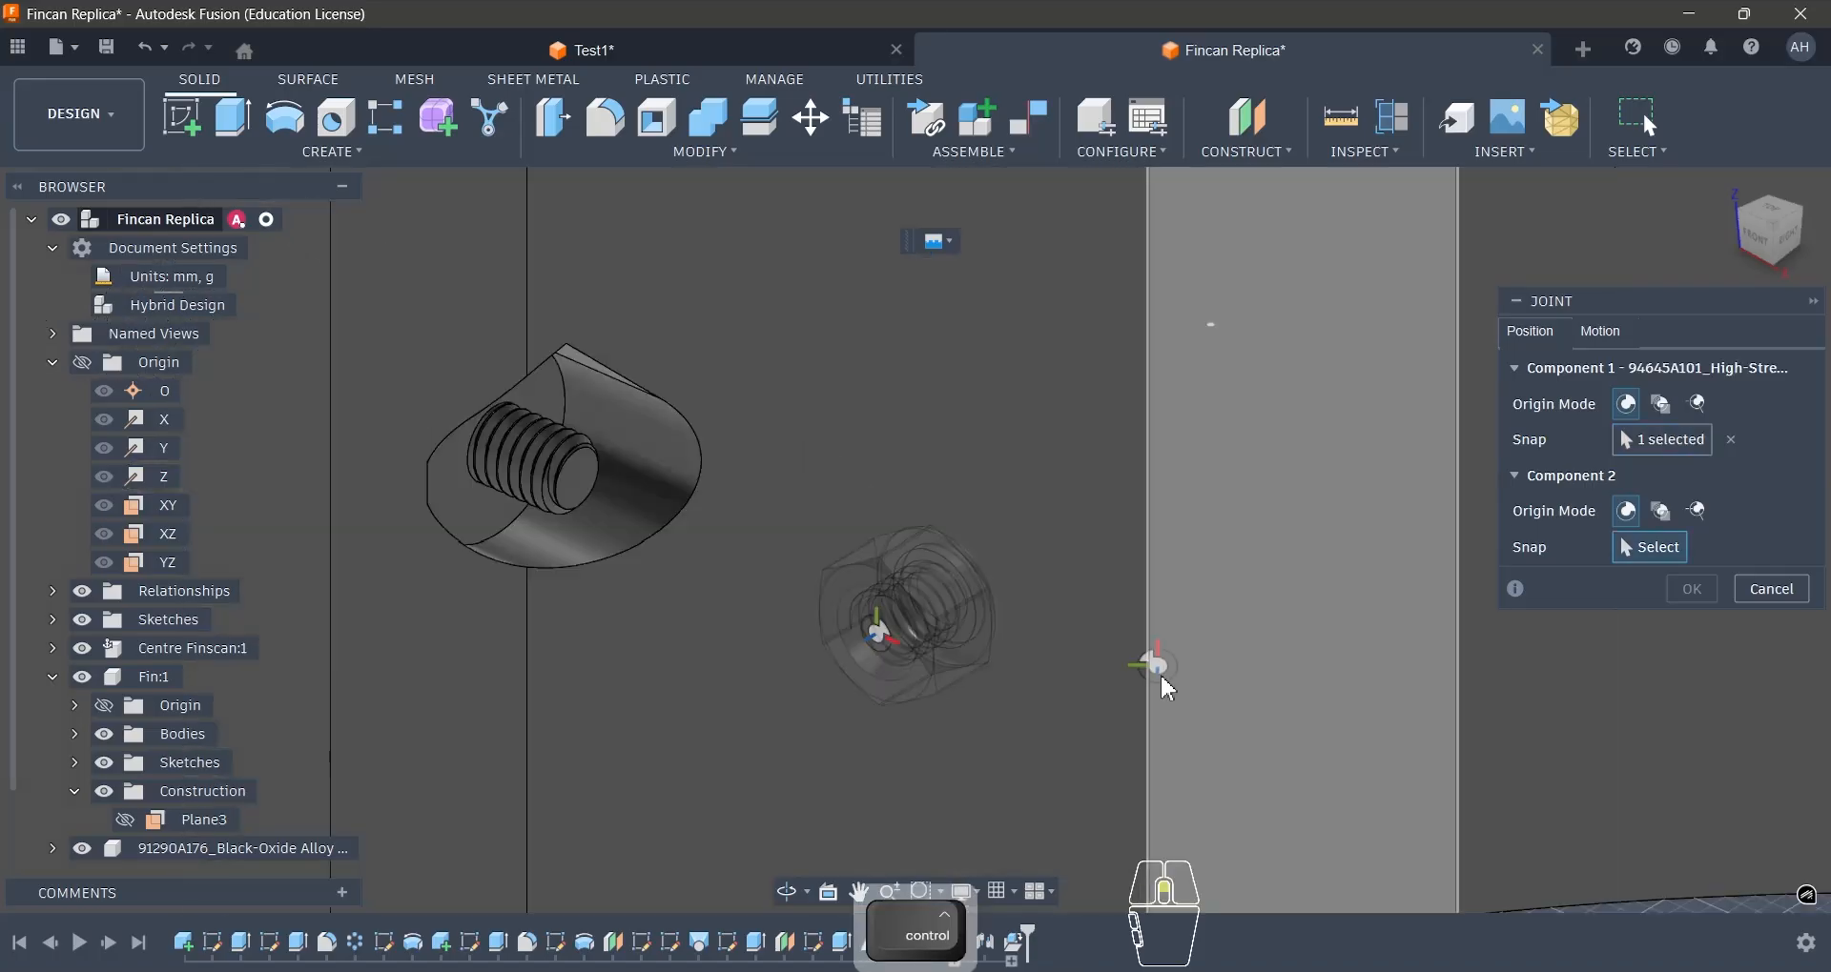
- Snap Component 2 to the screw hole on the floor of the pocket where the thread protrudes and create the locknut's joint
{"action": "scroll", "coordinate": [548, 515], "scroll_direction": "up", "scroll_amount": 2}
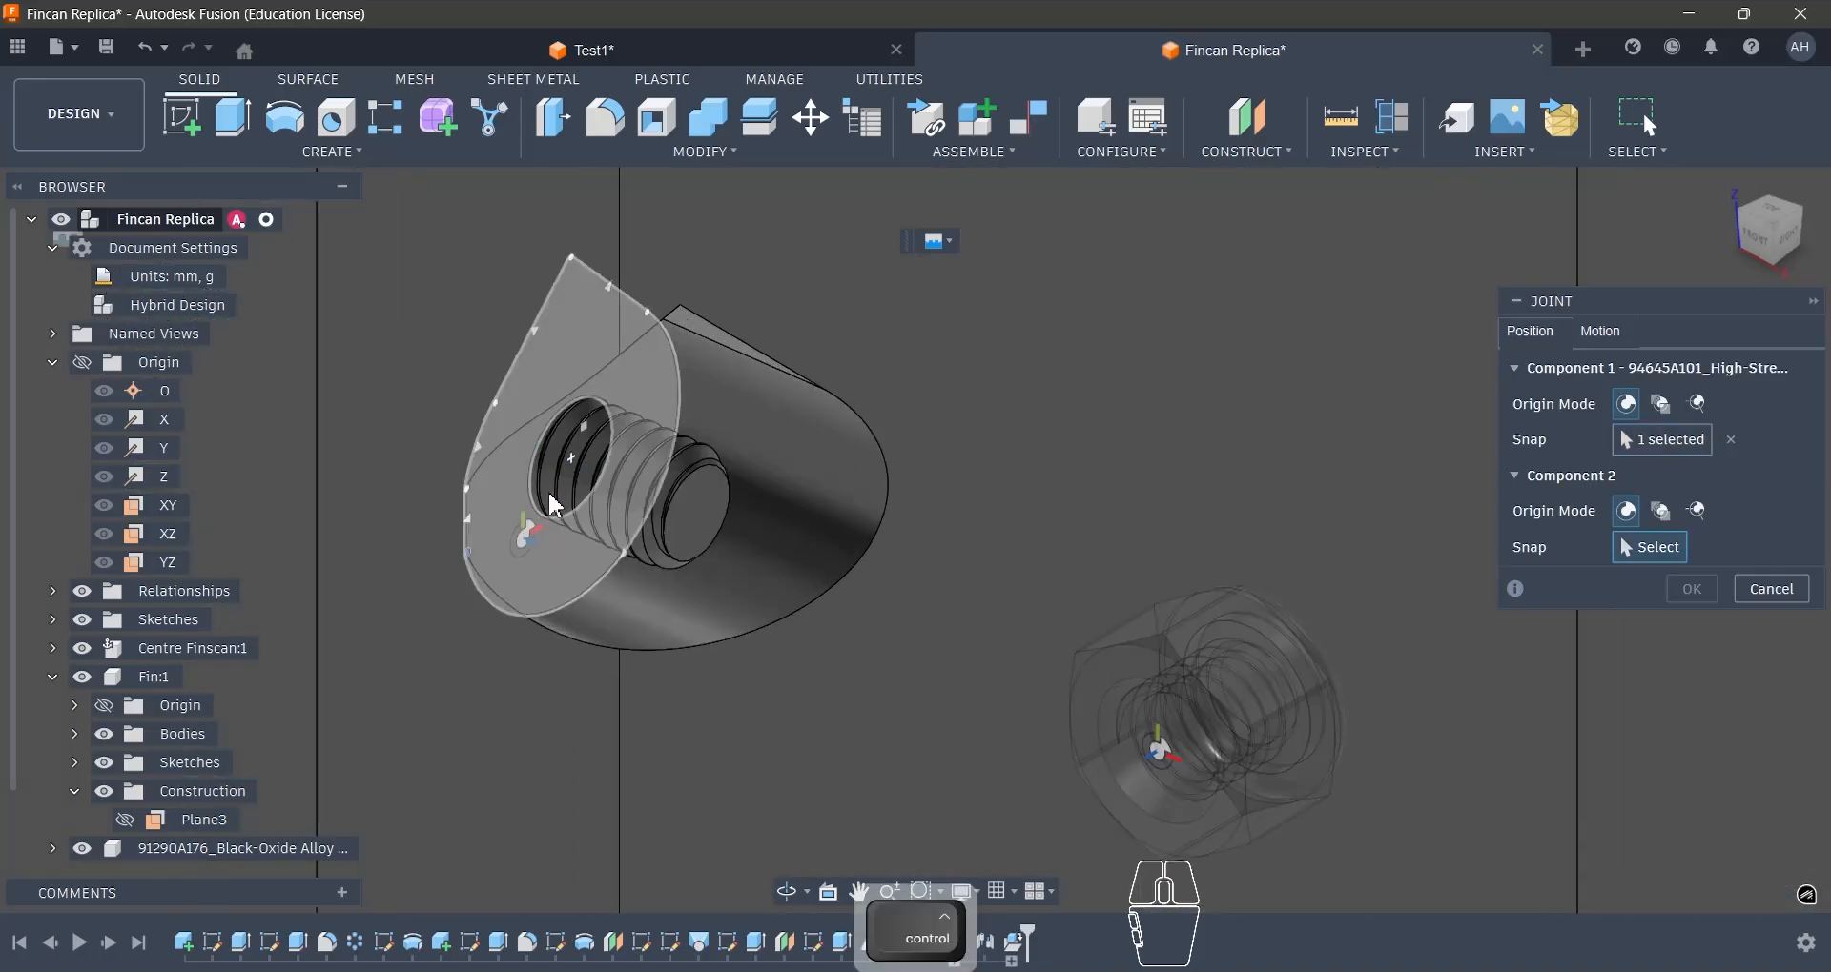
{"action": "left_click", "coordinate": [556, 506], "text": "ctrl"}
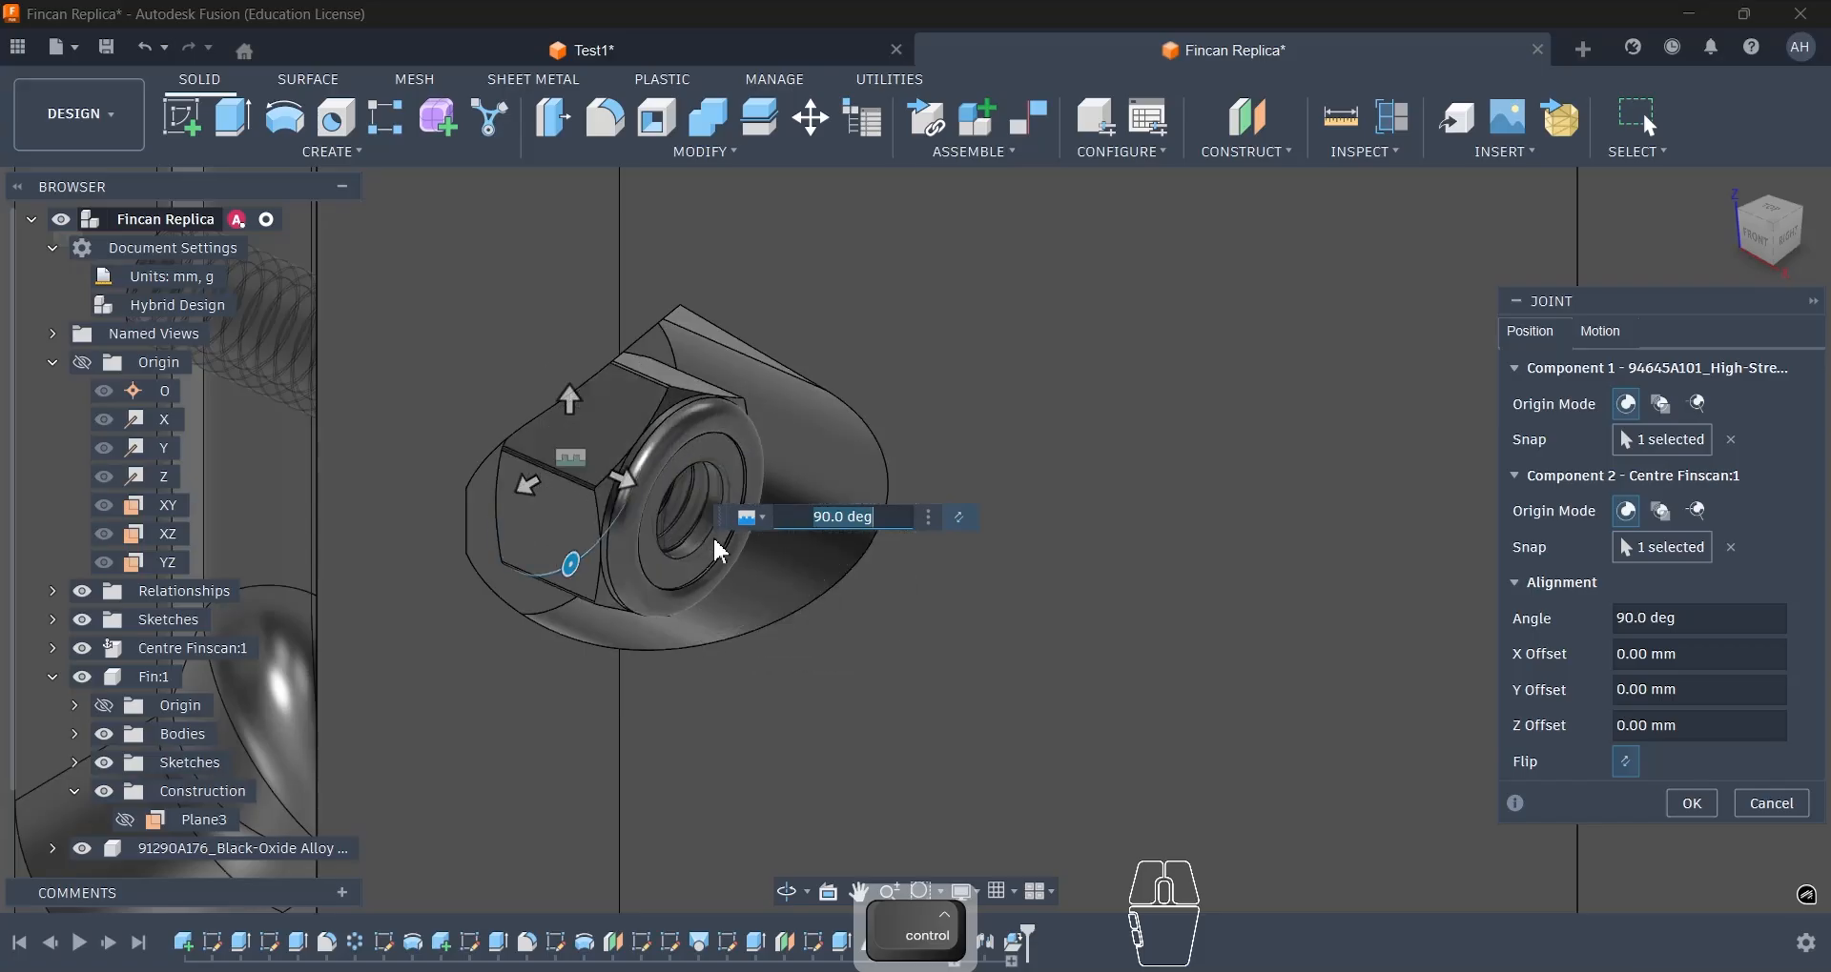
{"action": "left_click", "coordinate": [1686, 805]}
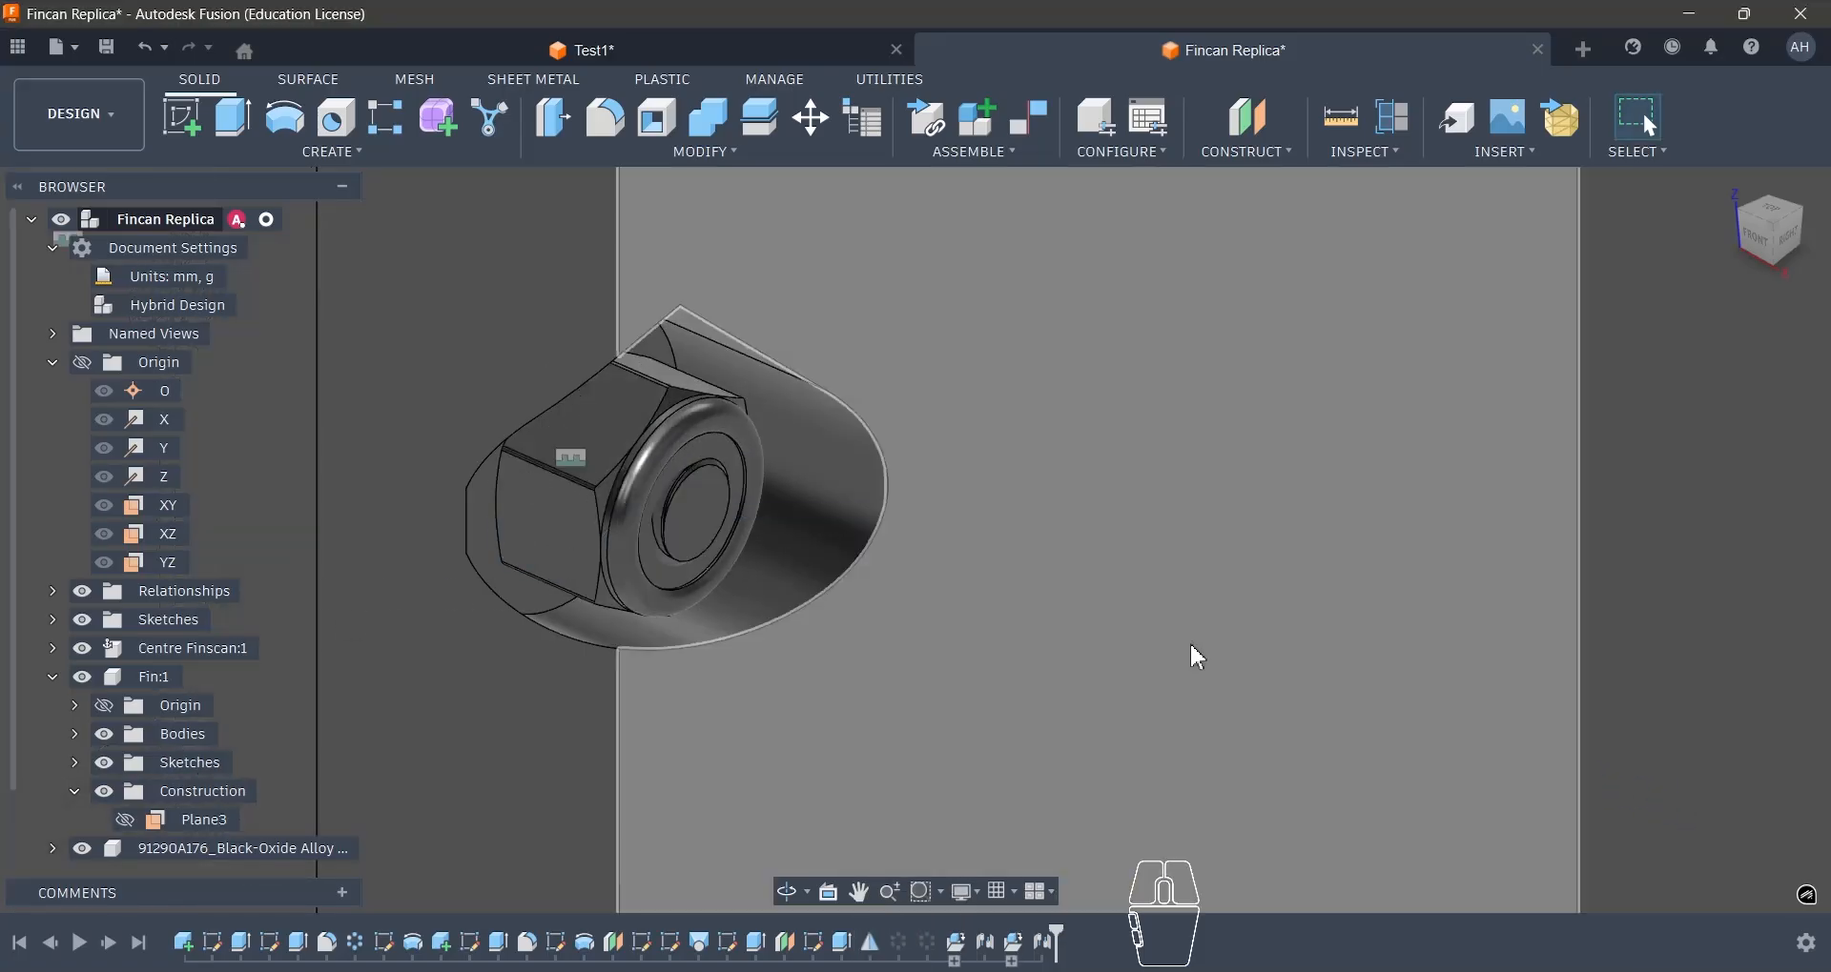
- Unsuppress the two suppressed circular pattern features in the timeline to restore the other fins and pockets
{"action": "scroll", "coordinate": [1188, 643], "scroll_direction": "down", "scroll_amount": 10}
{"action": "scroll", "coordinate": [942, 672], "scroll_direction": "down", "scroll_amount": 3}
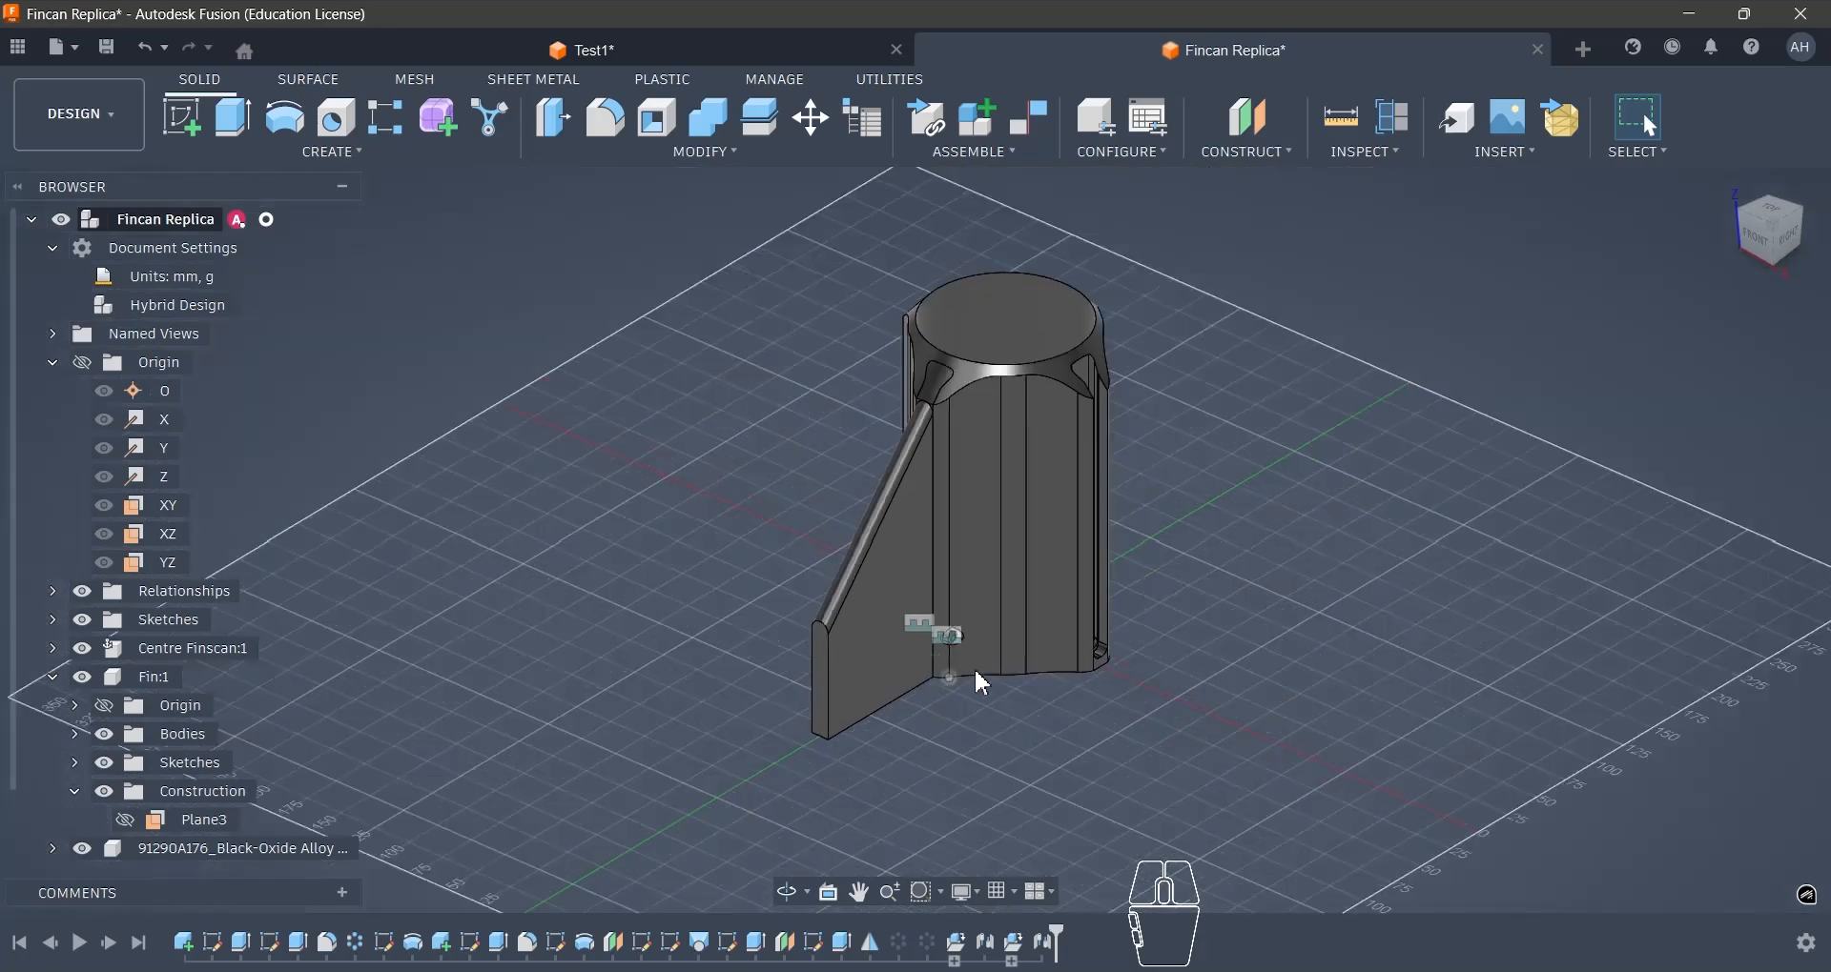
{"action": "scroll", "coordinate": [1159, 494], "scroll_direction": "up", "scroll_amount": 2}
{"action": "left_click", "coordinate": [929, 944]}
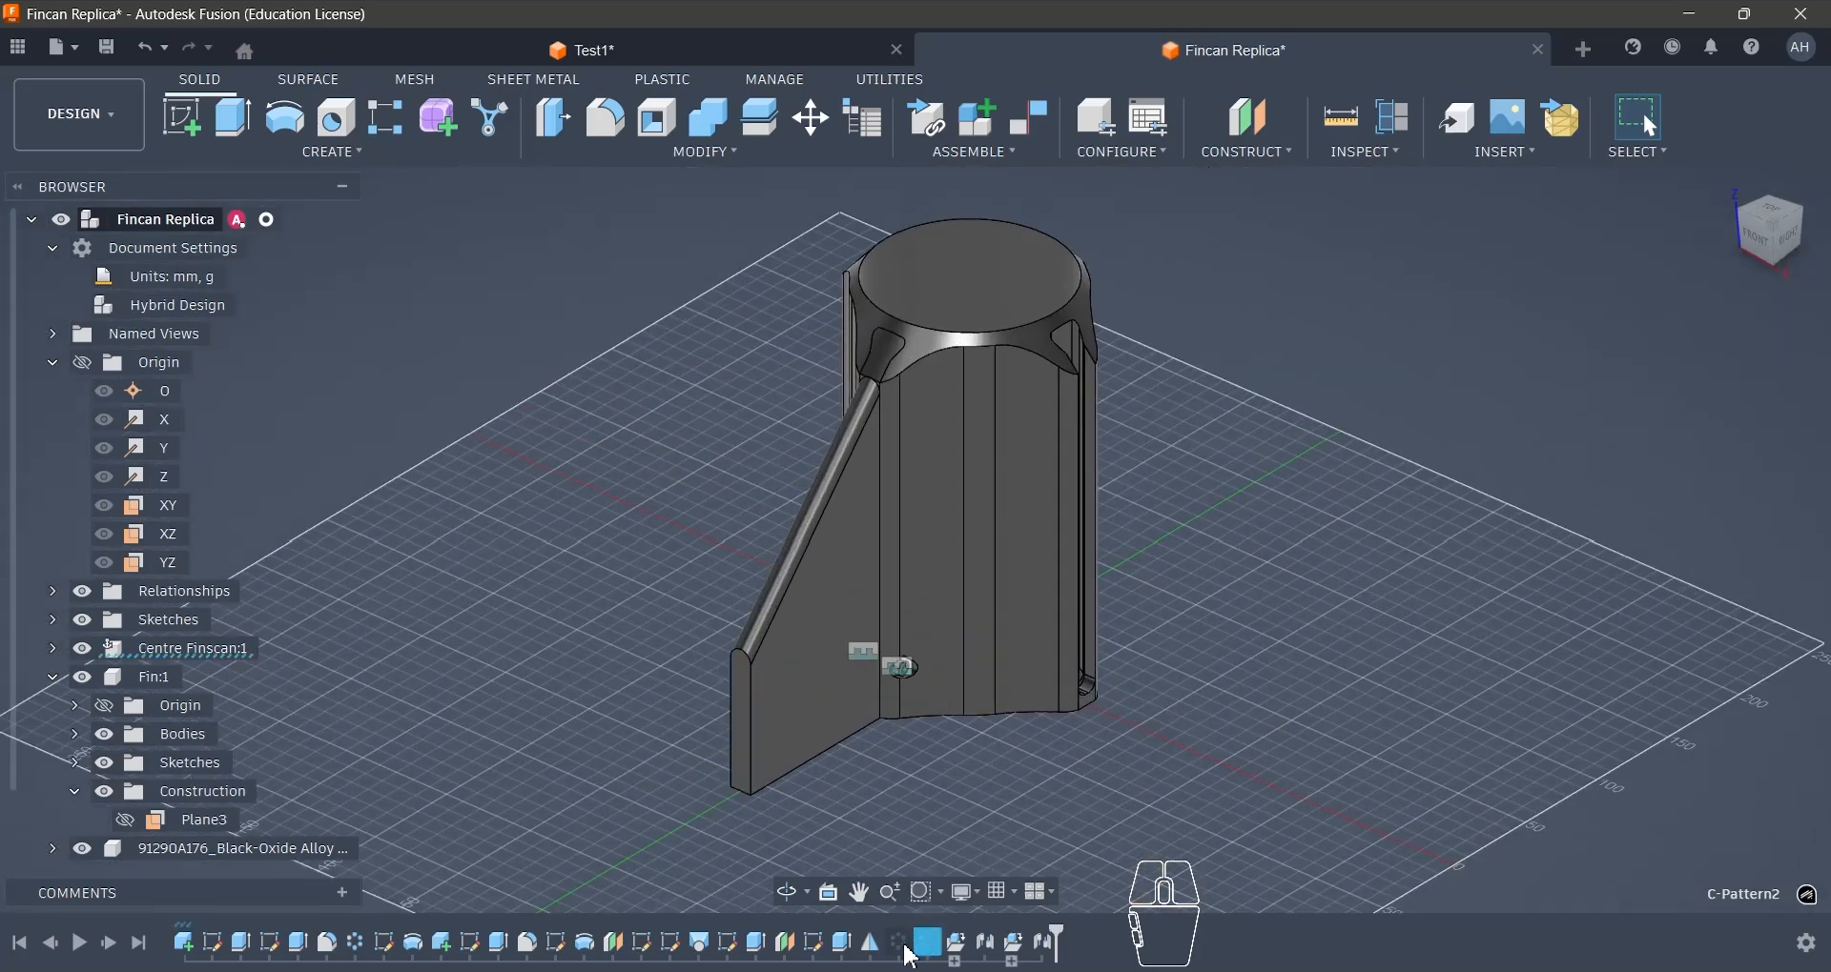
{"action": "left_click", "coordinate": [900, 946], "text": "shift"}
{"action": "right_click", "coordinate": [901, 949]}
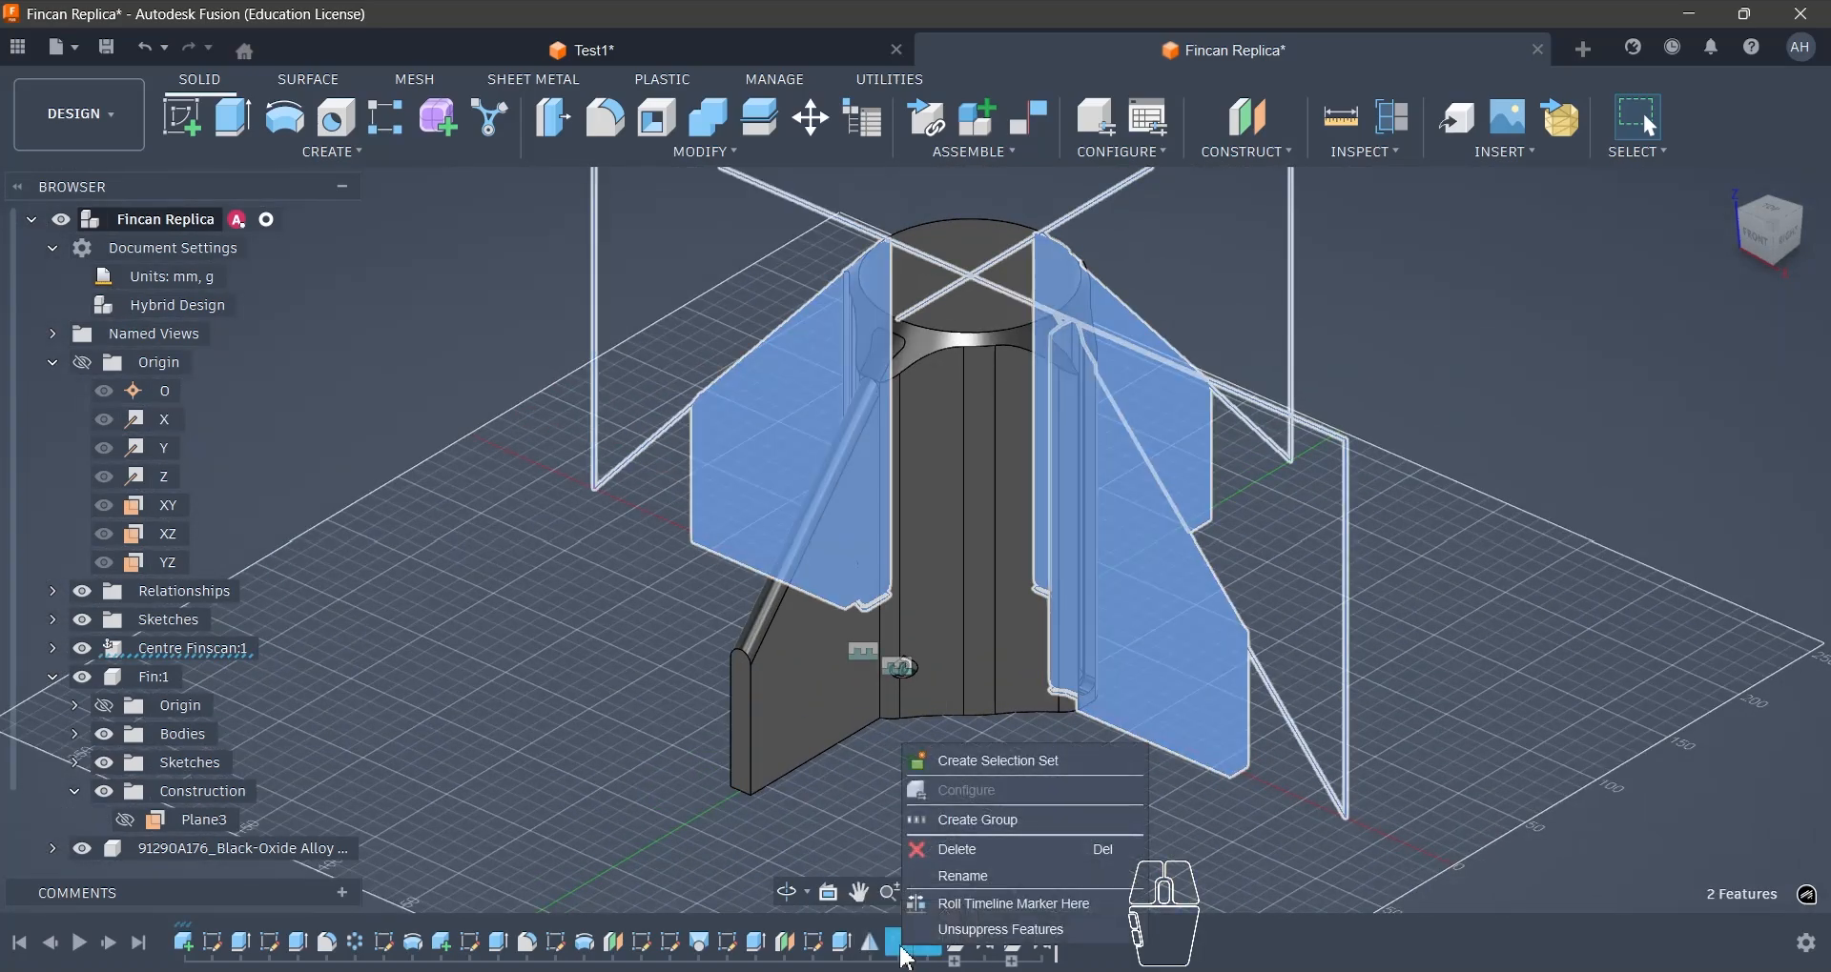
{"action": "left_click", "coordinate": [954, 933]}
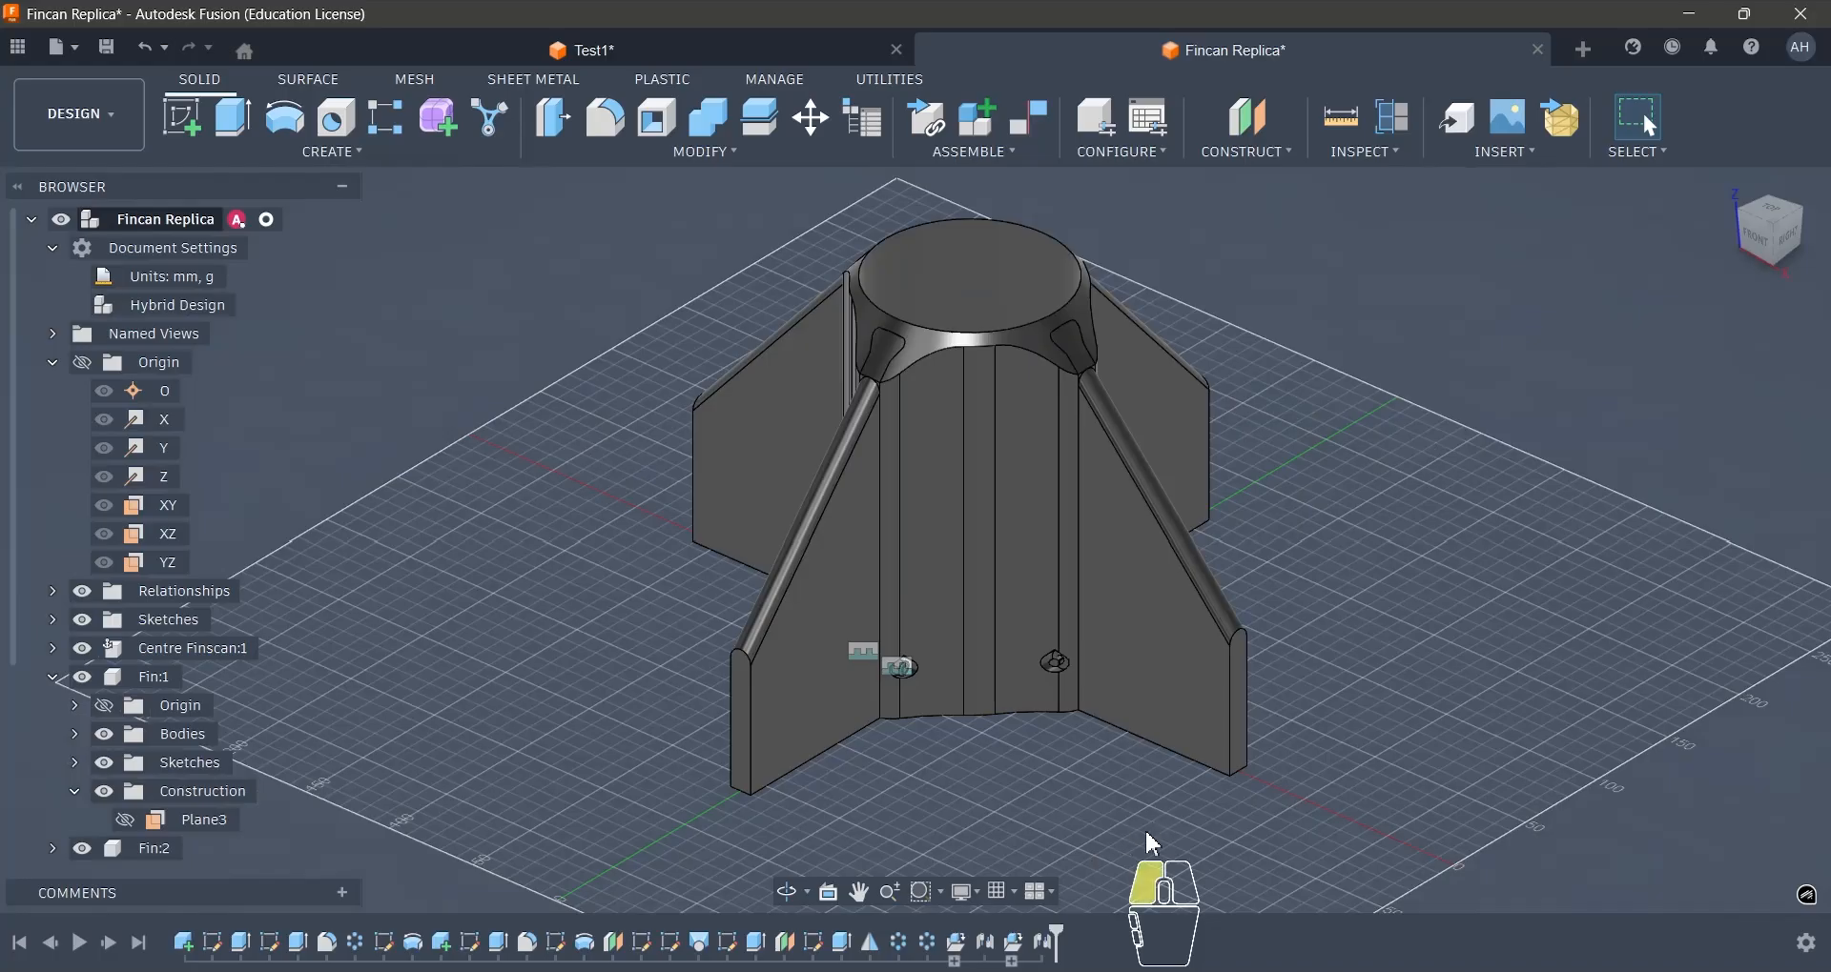
- Circular-pattern the screw and locknut components around the Z axis with full distribution and a quantity of 4
{"action": "left_click", "coordinate": [376, 158]}
{"action": "mouse_move", "coordinate": [291, 667]}
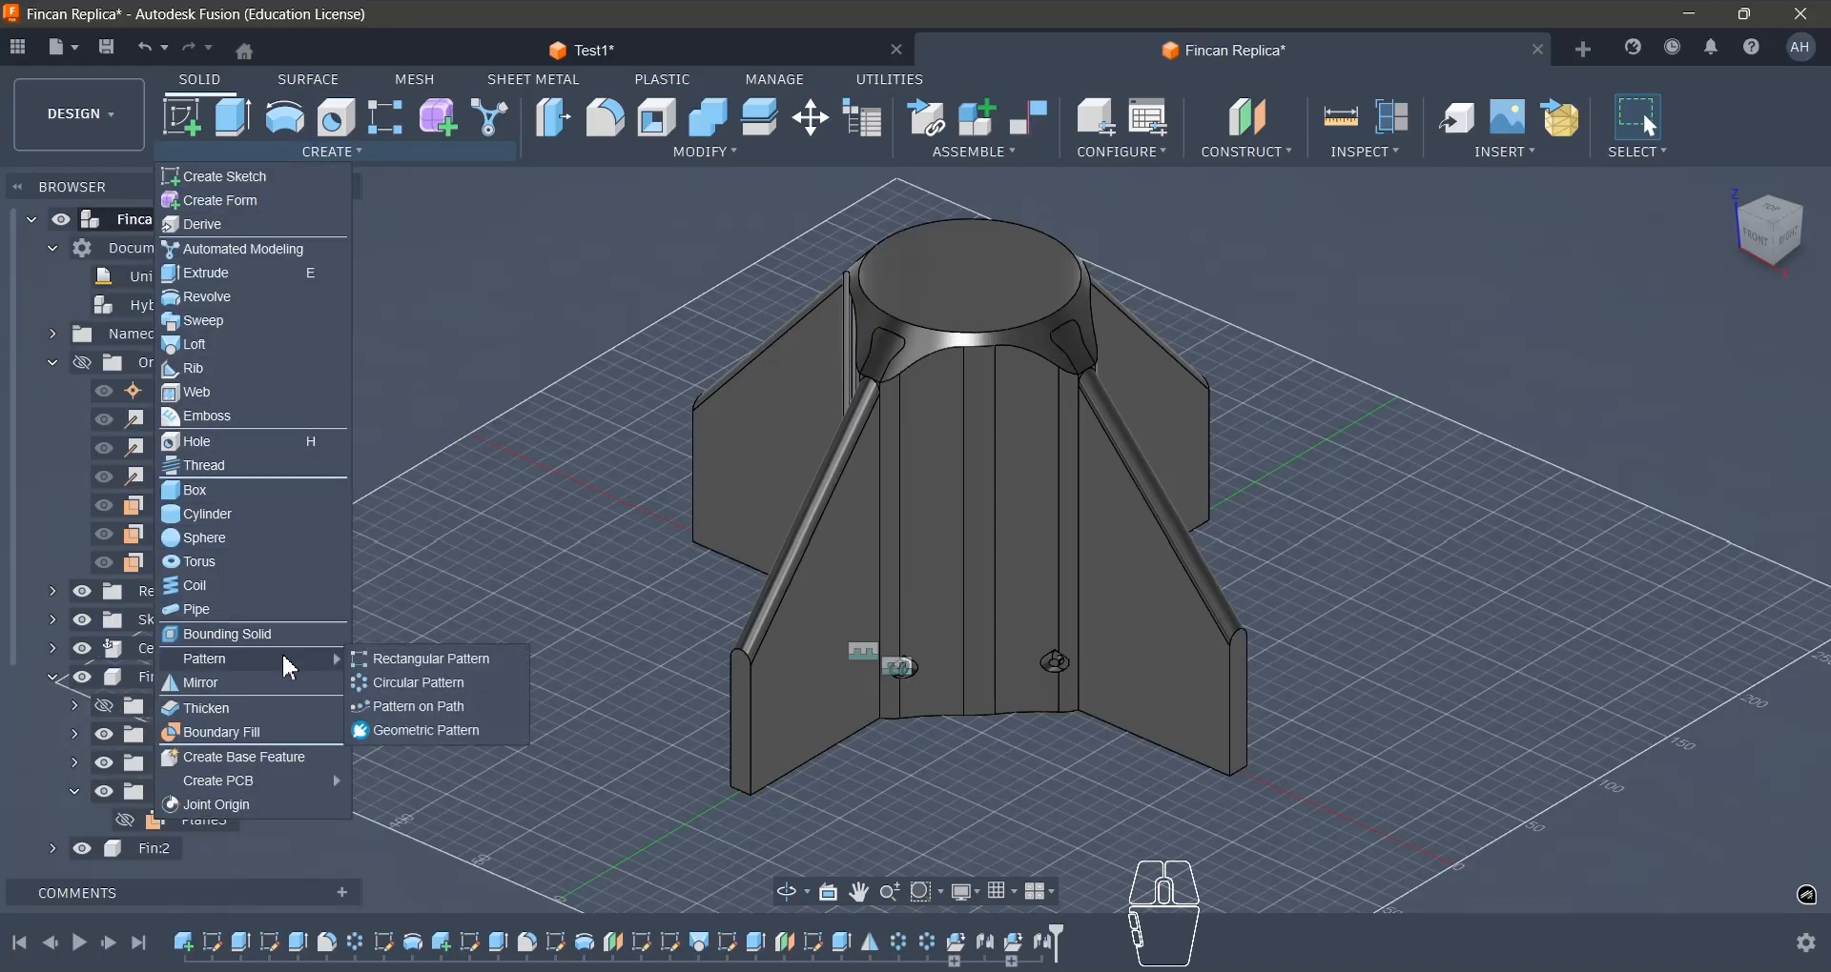
{"action": "left_click", "coordinate": [412, 684]}
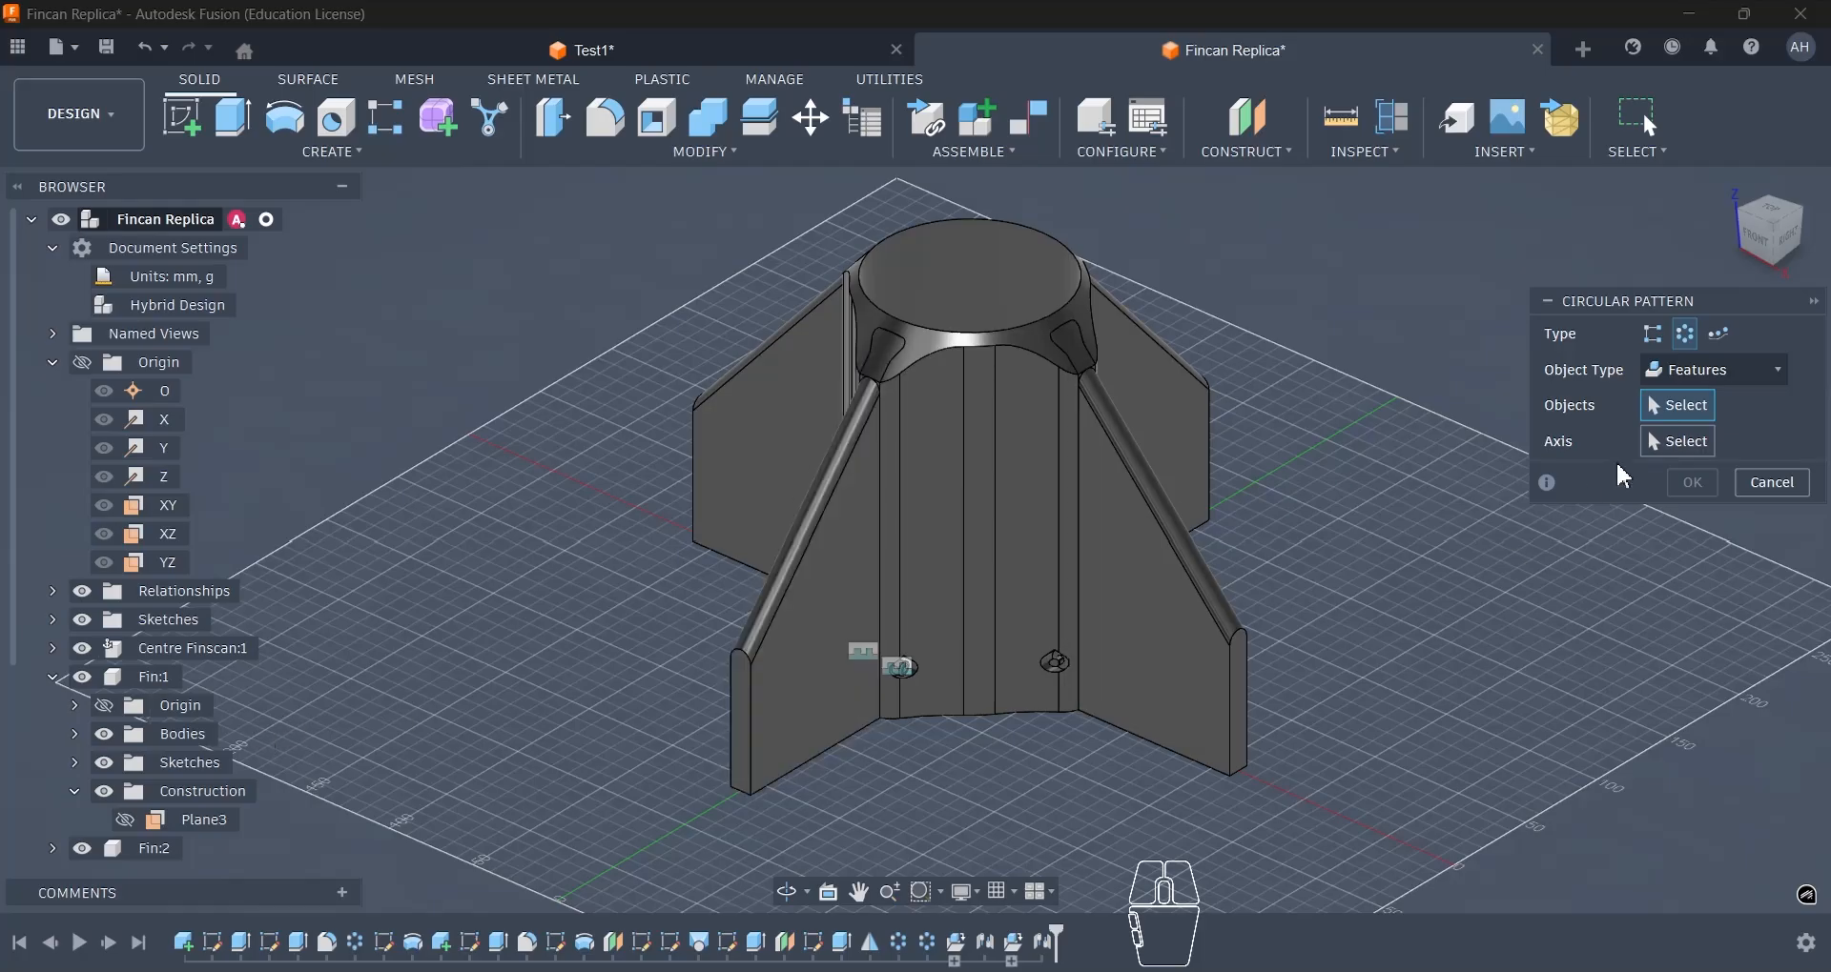
{"action": "left_click", "coordinate": [1696, 368]}
{"action": "left_click", "coordinate": [1669, 490]}
{"action": "scroll", "coordinate": [148, 761], "scroll_direction": "down", "scroll_amount": 2}
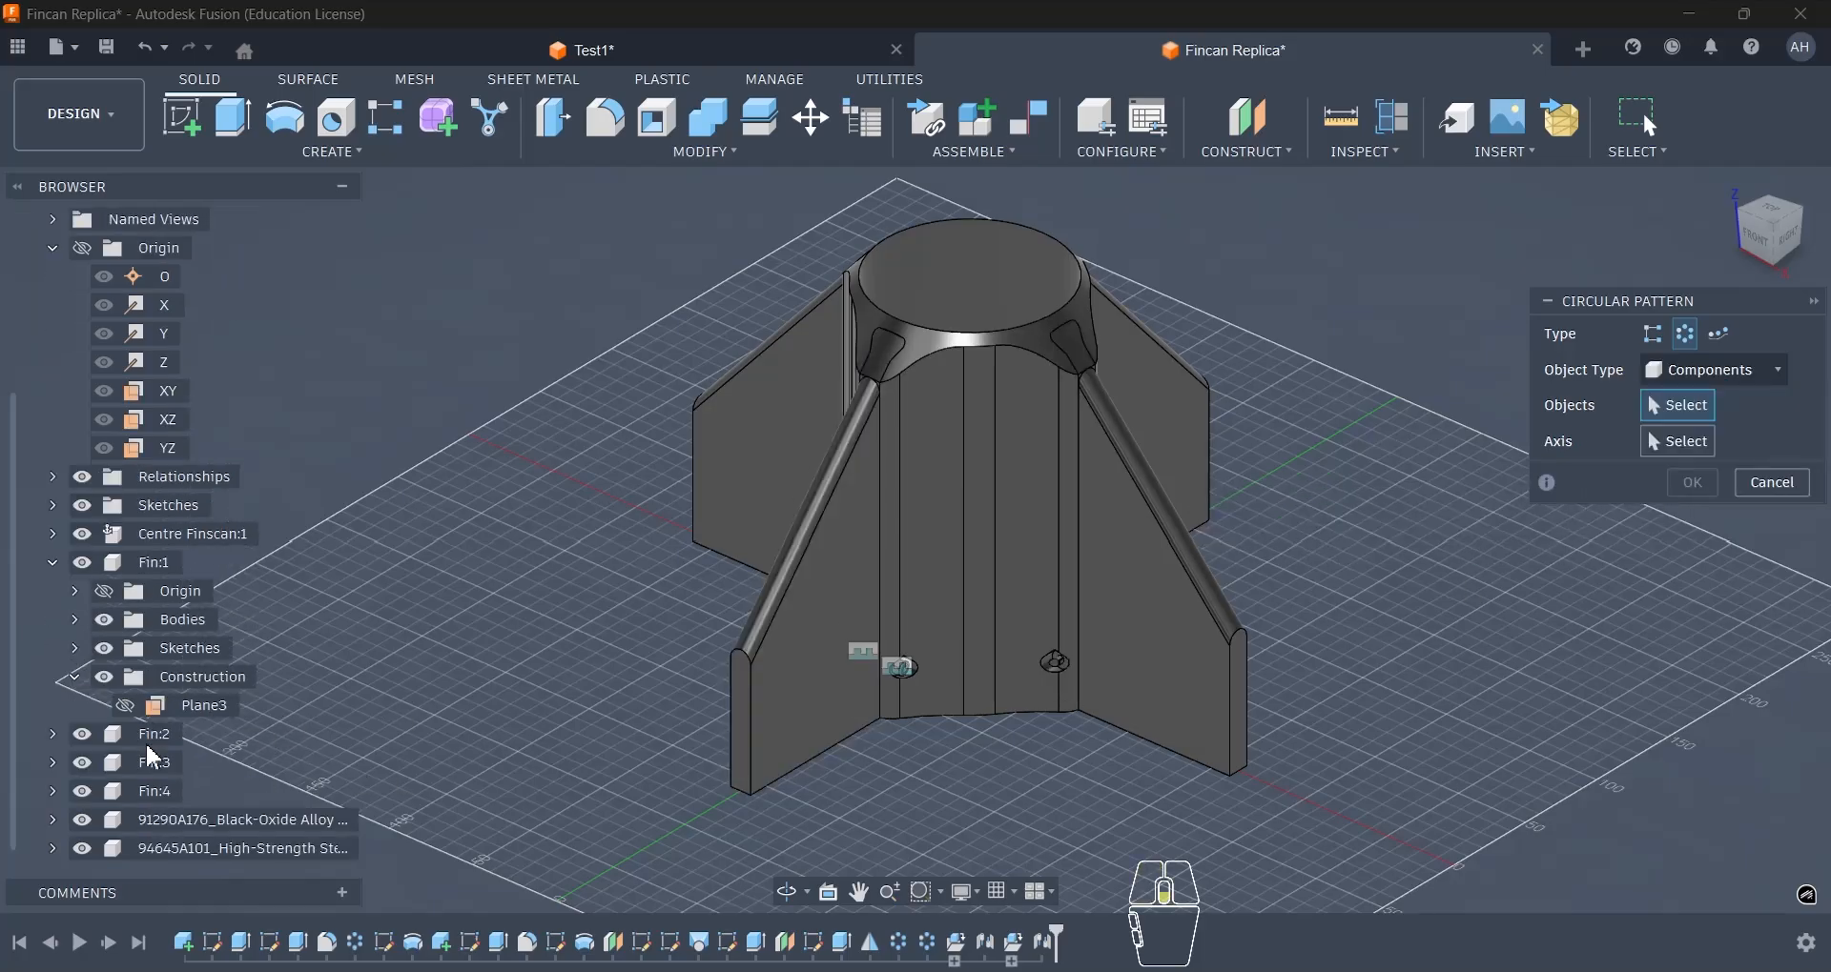
{"action": "left_click", "coordinate": [172, 820]}
{"action": "left_click", "coordinate": [178, 850]}
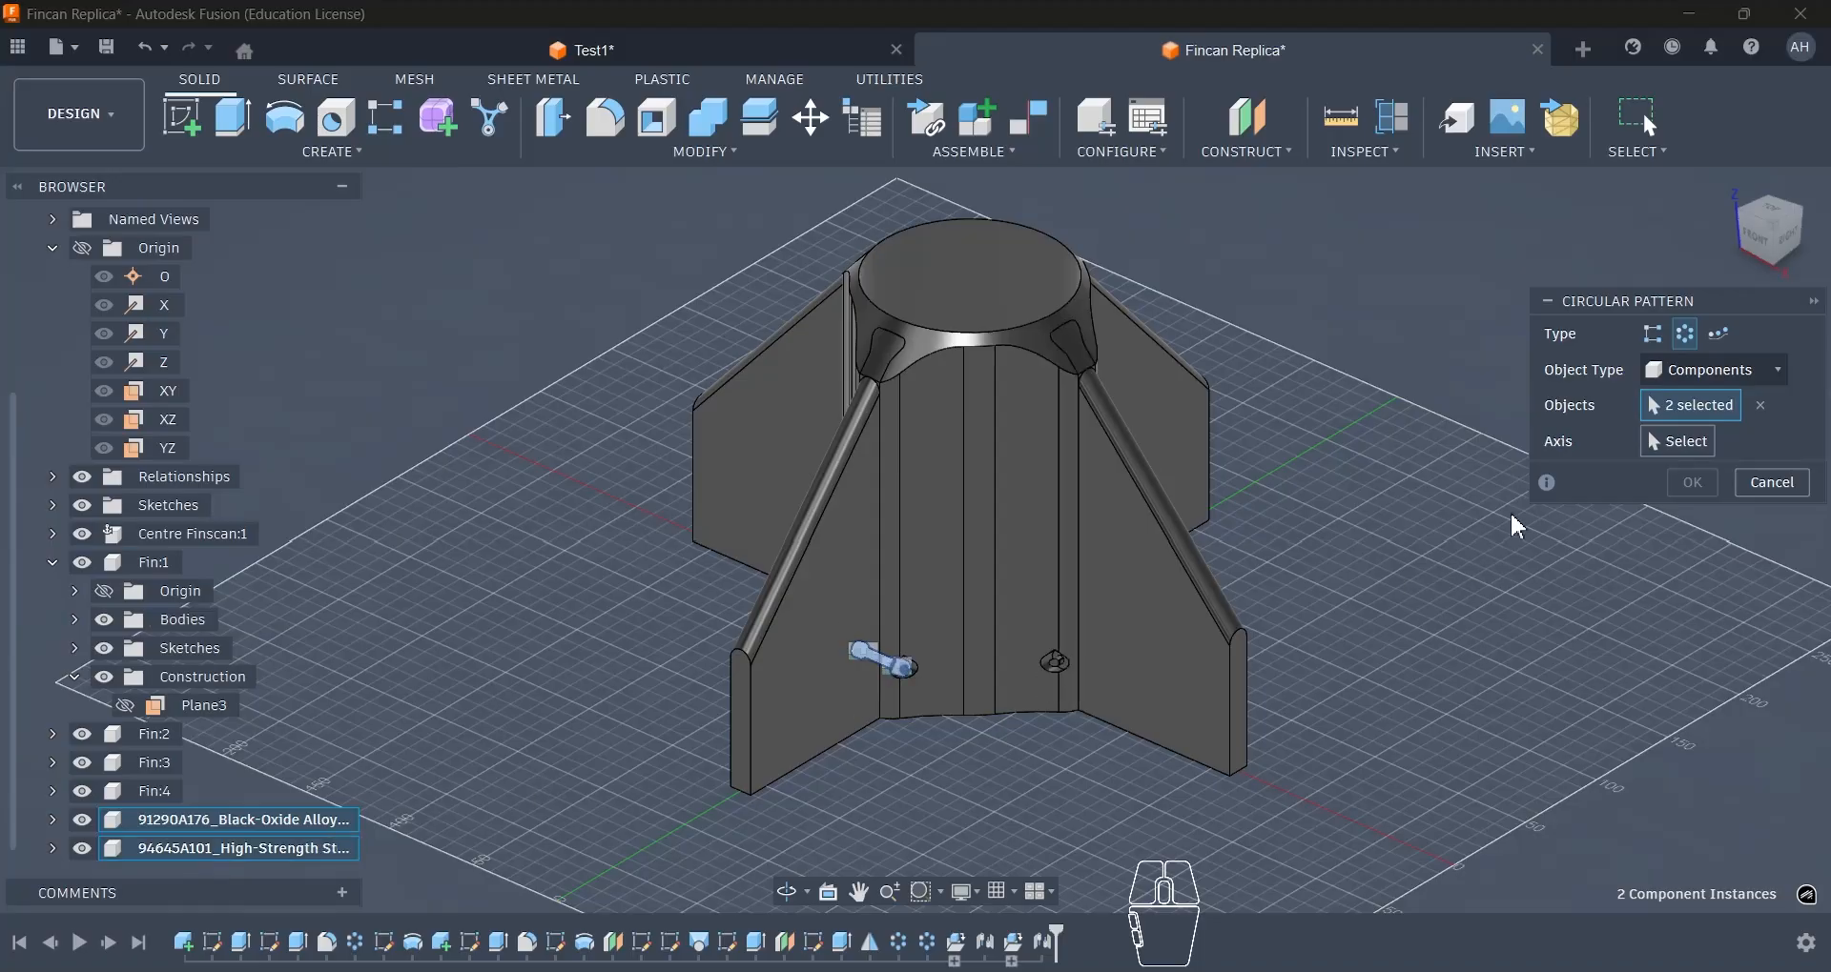
{"action": "middle_click_drag", "start_coordinate": [1450, 448], "coordinate": [1463, 568], "text": "shift"}
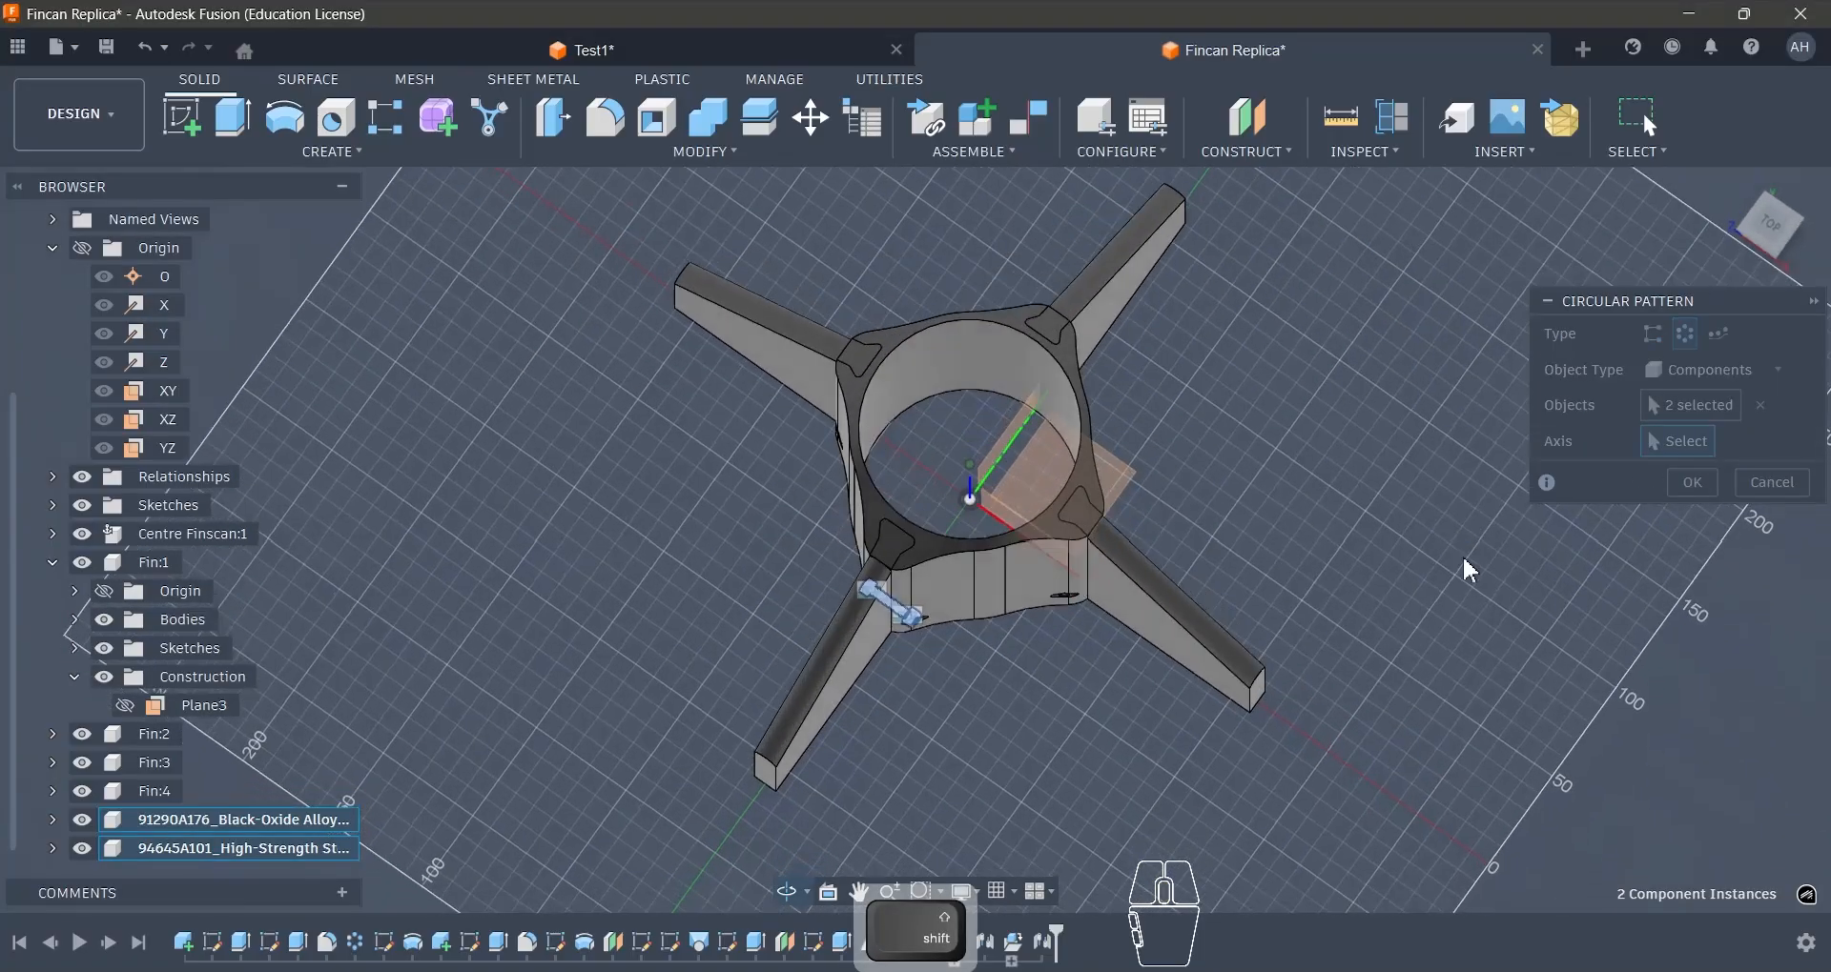
{"action": "left_click", "coordinate": [969, 486]}
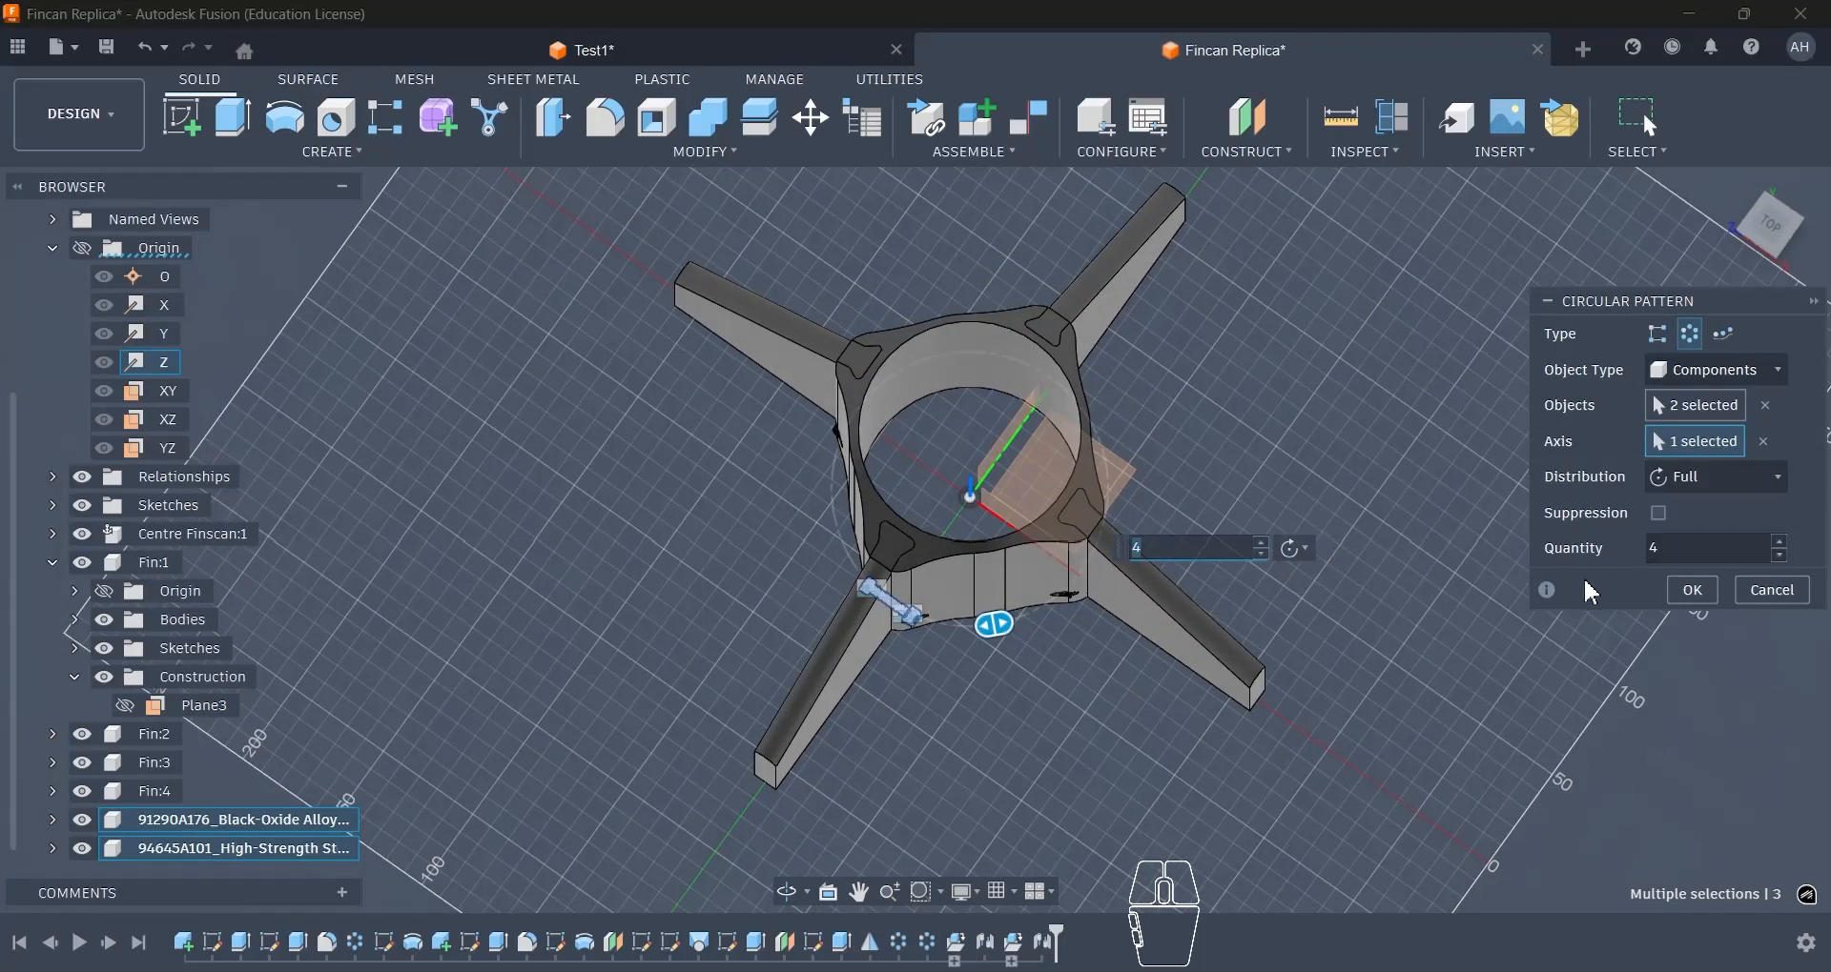
{"action": "left_click", "coordinate": [1693, 592]}
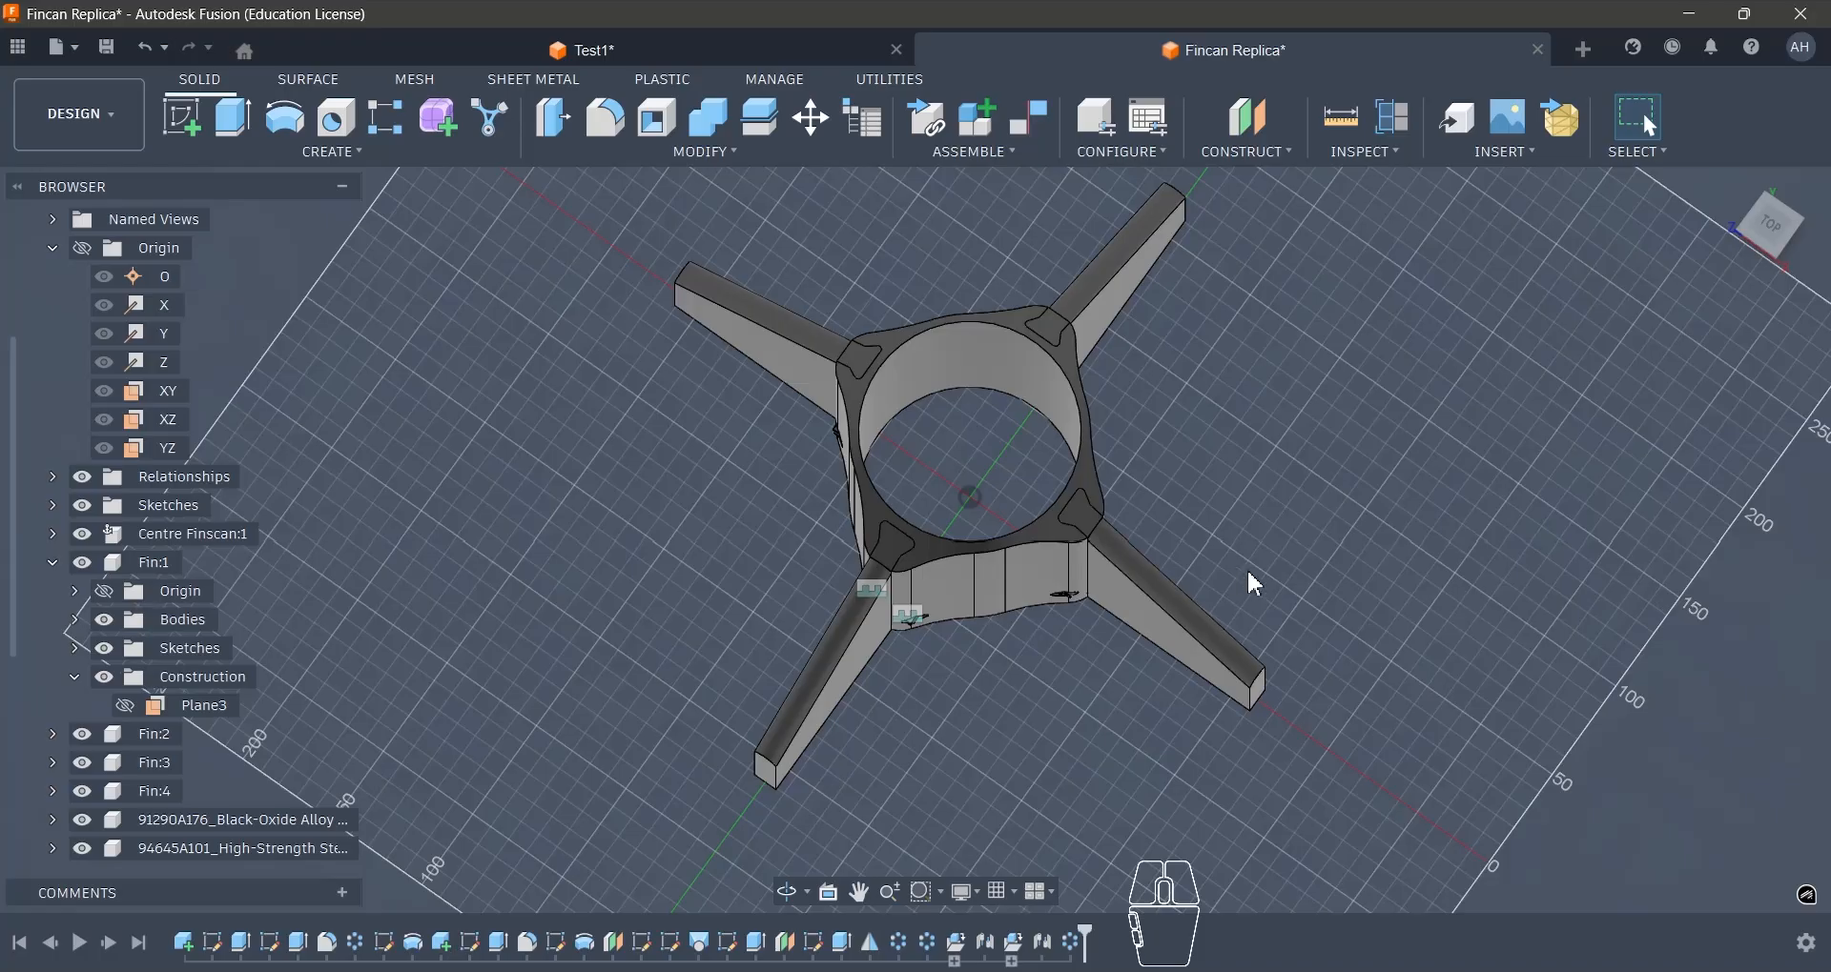
- Assign the ABS Plastic physical material from the Fusion Material Library to the central fin can body and the fins
{"action": "middle_click_drag", "start_coordinate": [1248, 574], "coordinate": [1030, 845], "text": "shift"}
{"action": "scroll", "coordinate": [1053, 667], "scroll_direction": "up", "scroll_amount": 5}
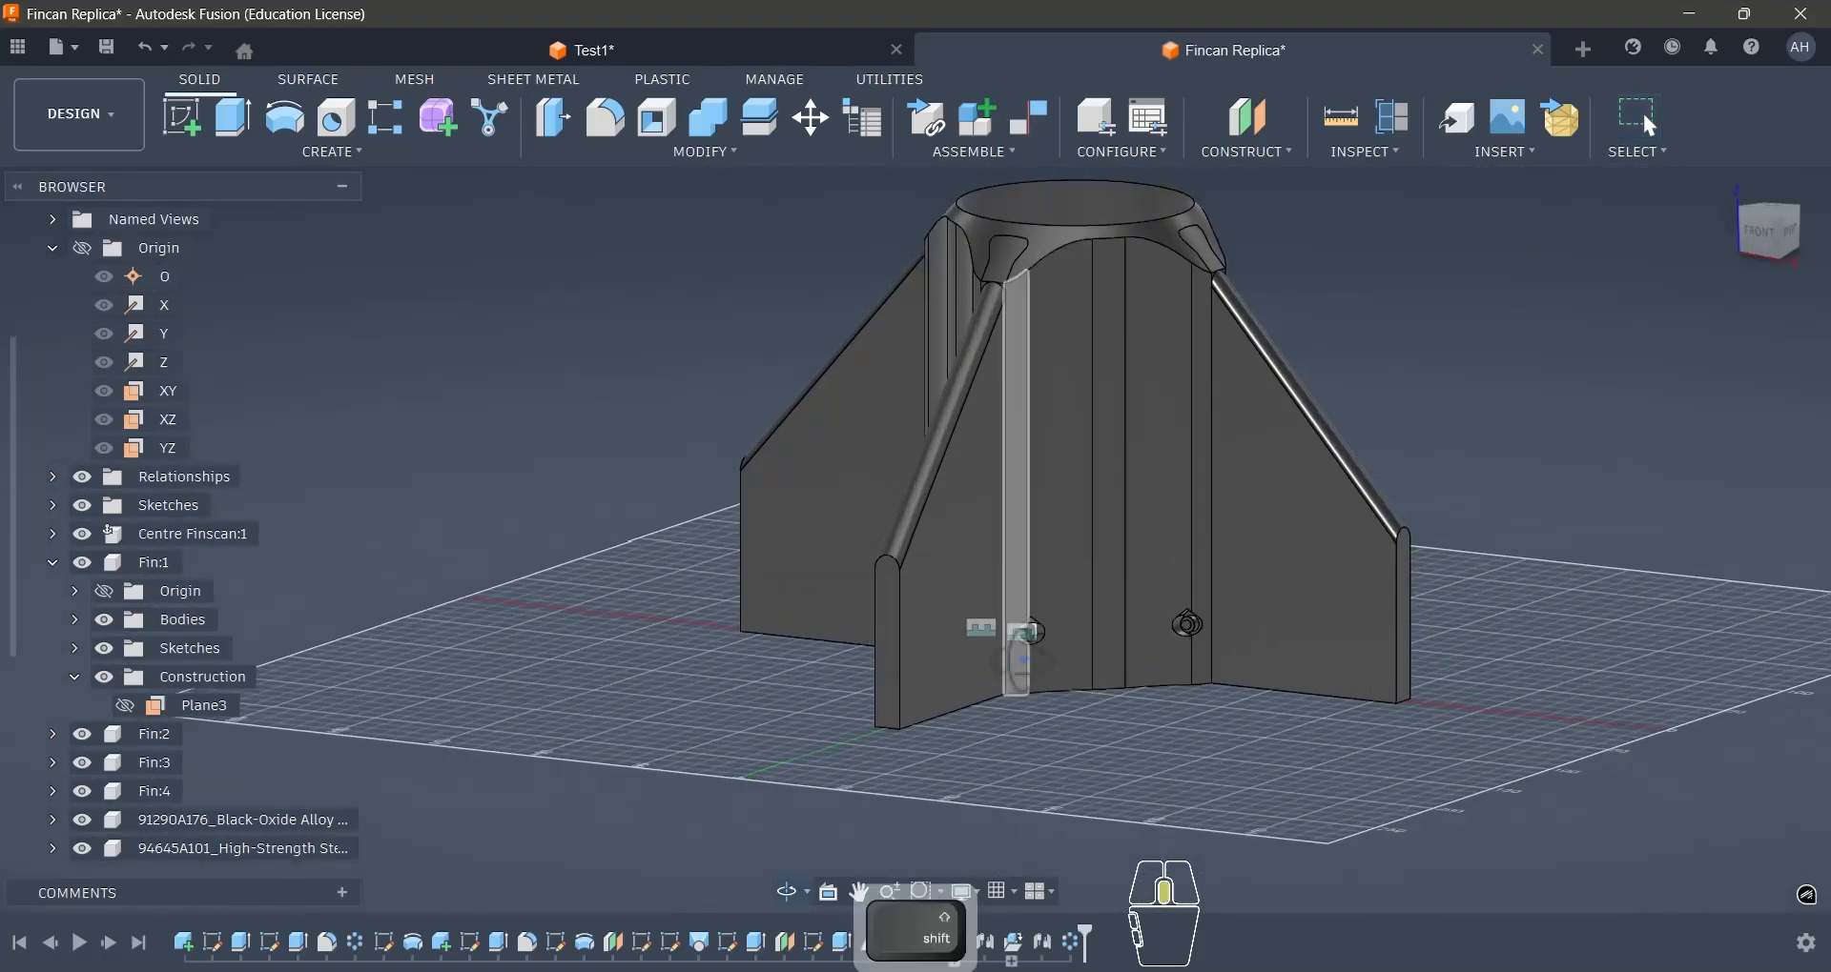
{"action": "middle_click_drag", "start_coordinate": [1017, 627], "coordinate": [1296, 687], "text": "shift"}
{"action": "left_click", "coordinate": [798, 152]}
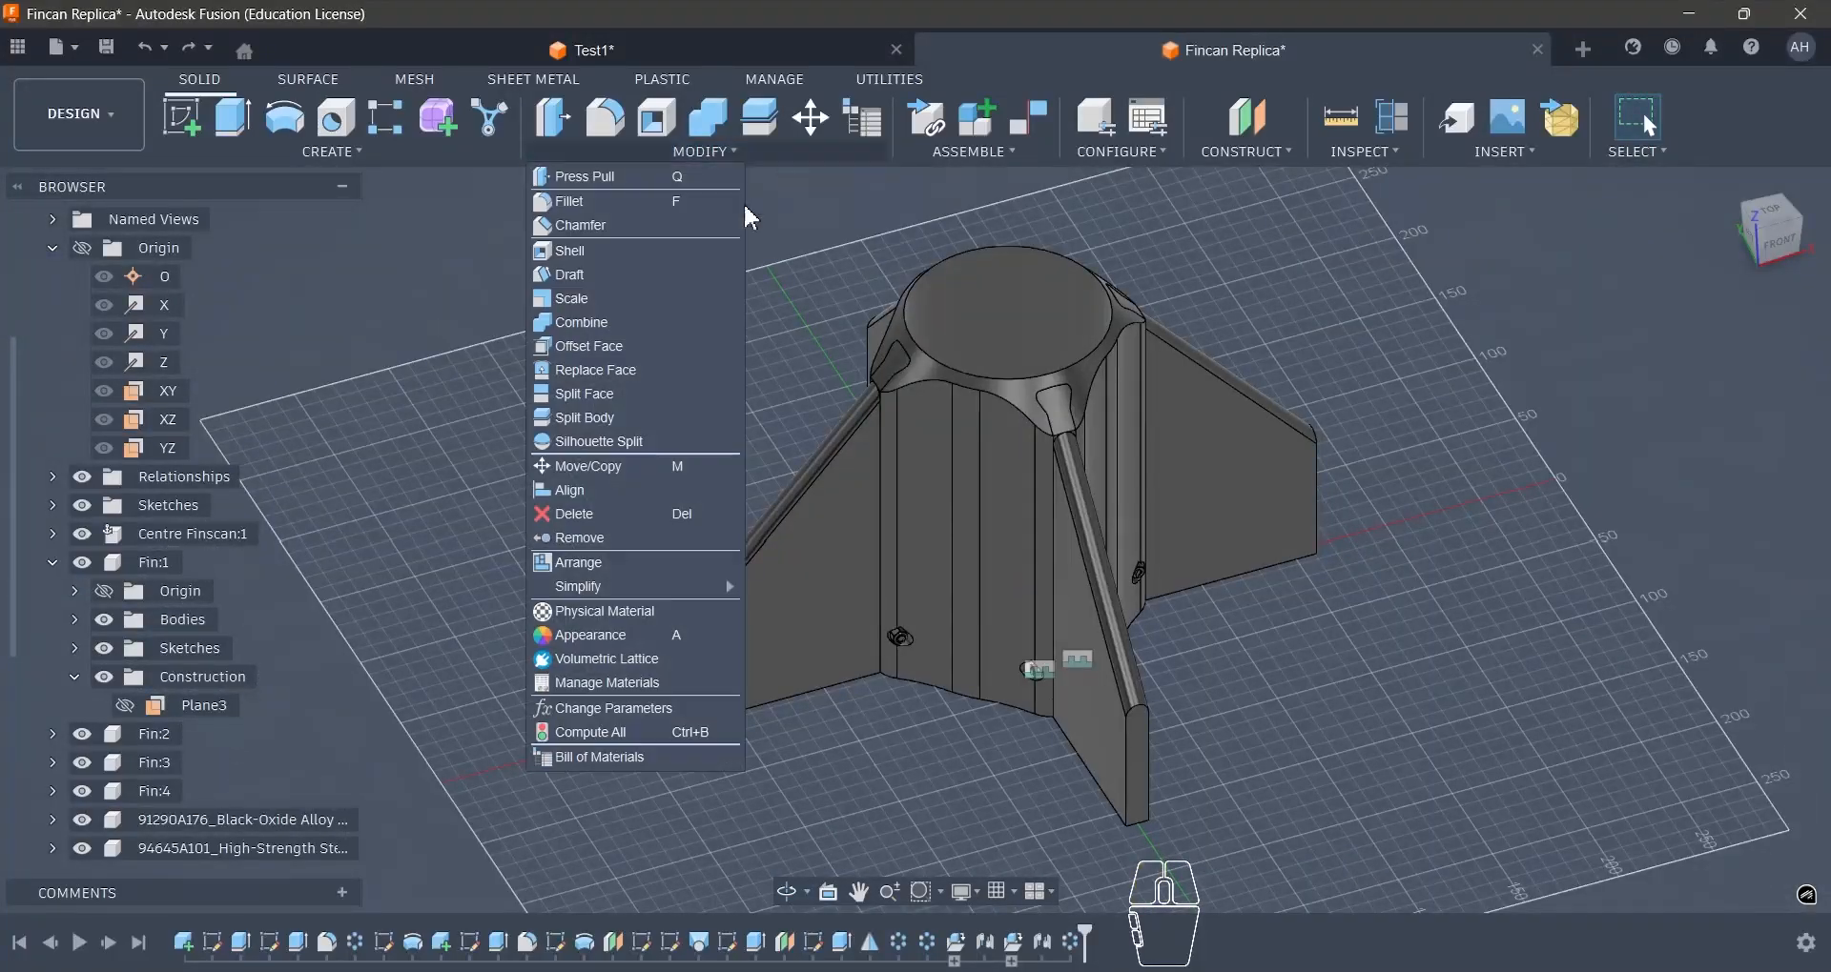
{"action": "left_click", "coordinate": [609, 619]}
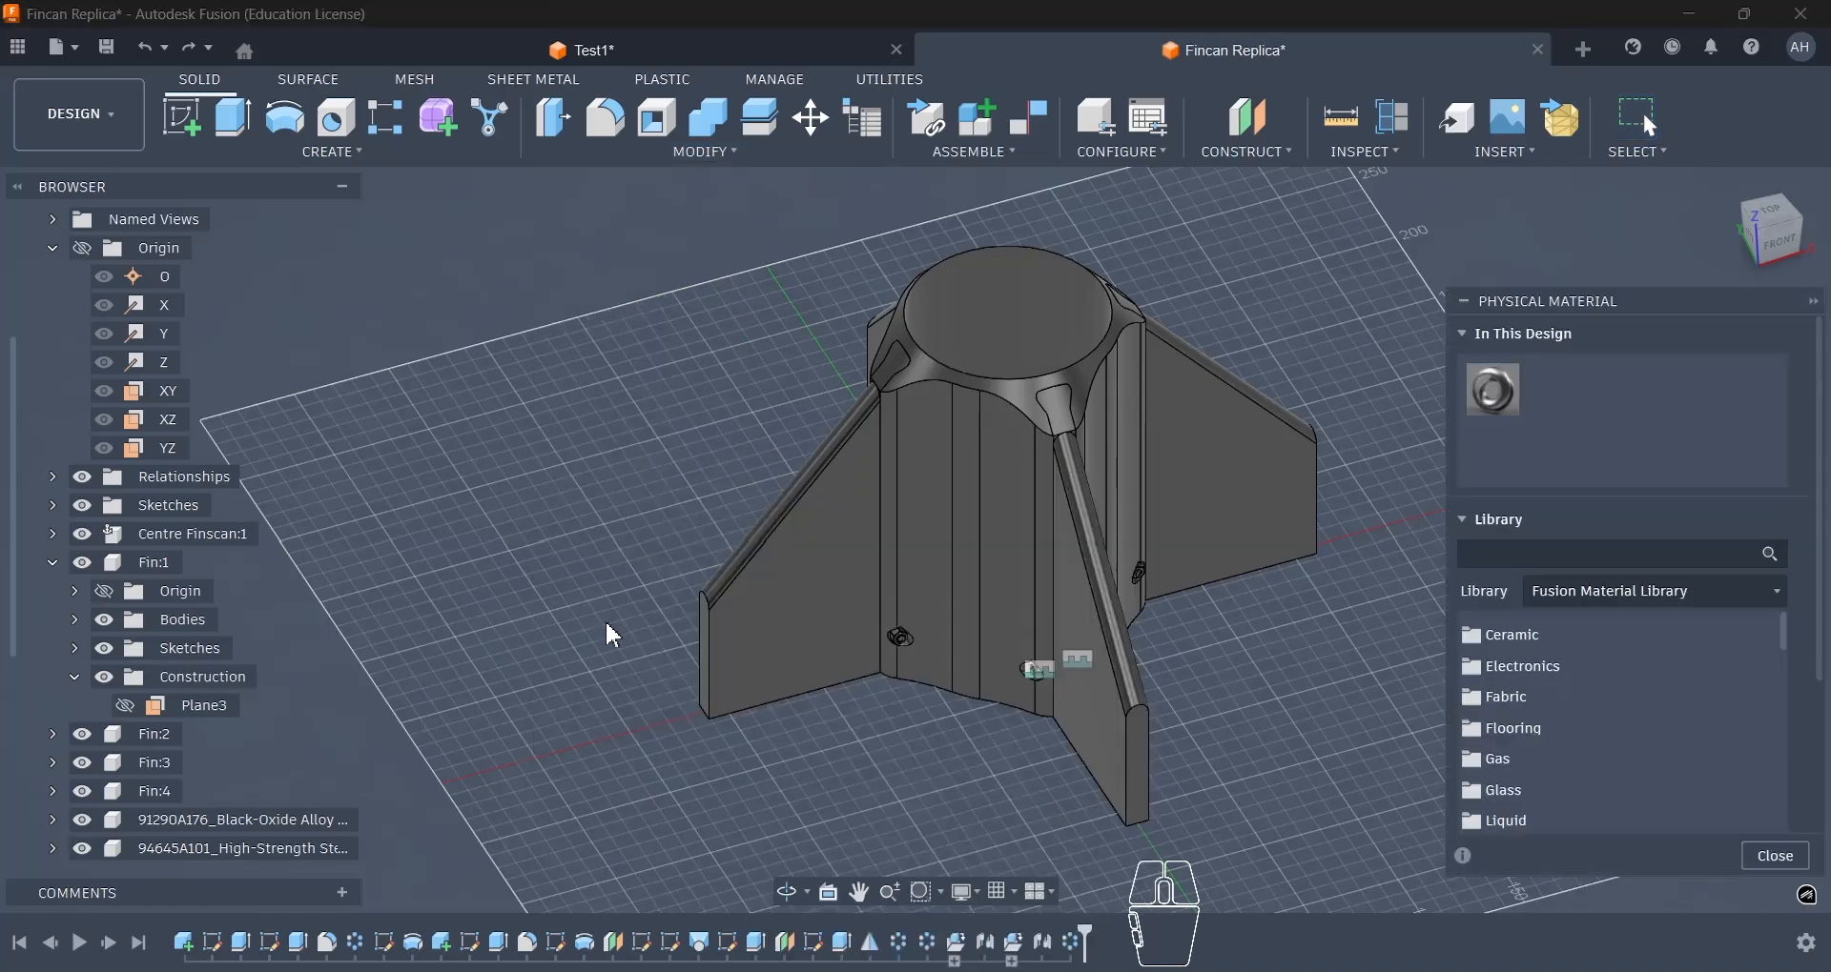
{"action": "scroll", "coordinate": [1538, 701], "scroll_direction": "down", "scroll_amount": 5}
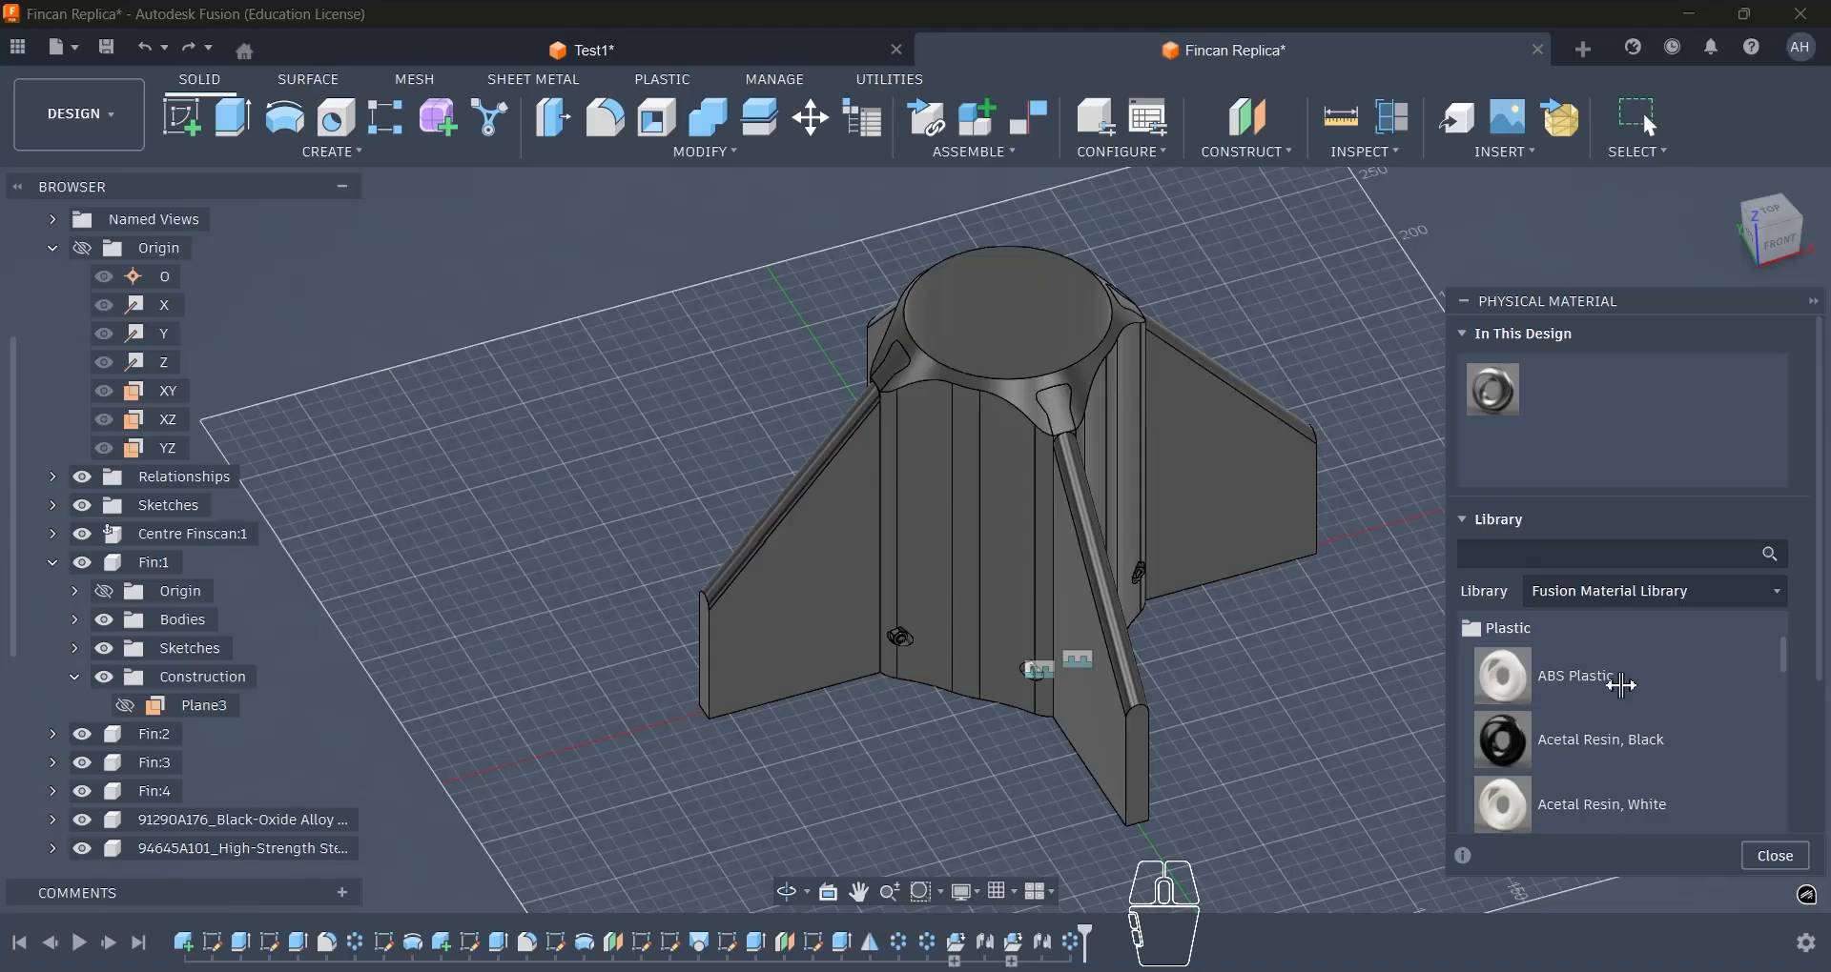
{"action": "left_click_drag", "start_coordinate": [1621, 685], "coordinate": [965, 440]}
{"action": "left_click_drag", "start_coordinate": [1502, 679], "coordinate": [1116, 667]}
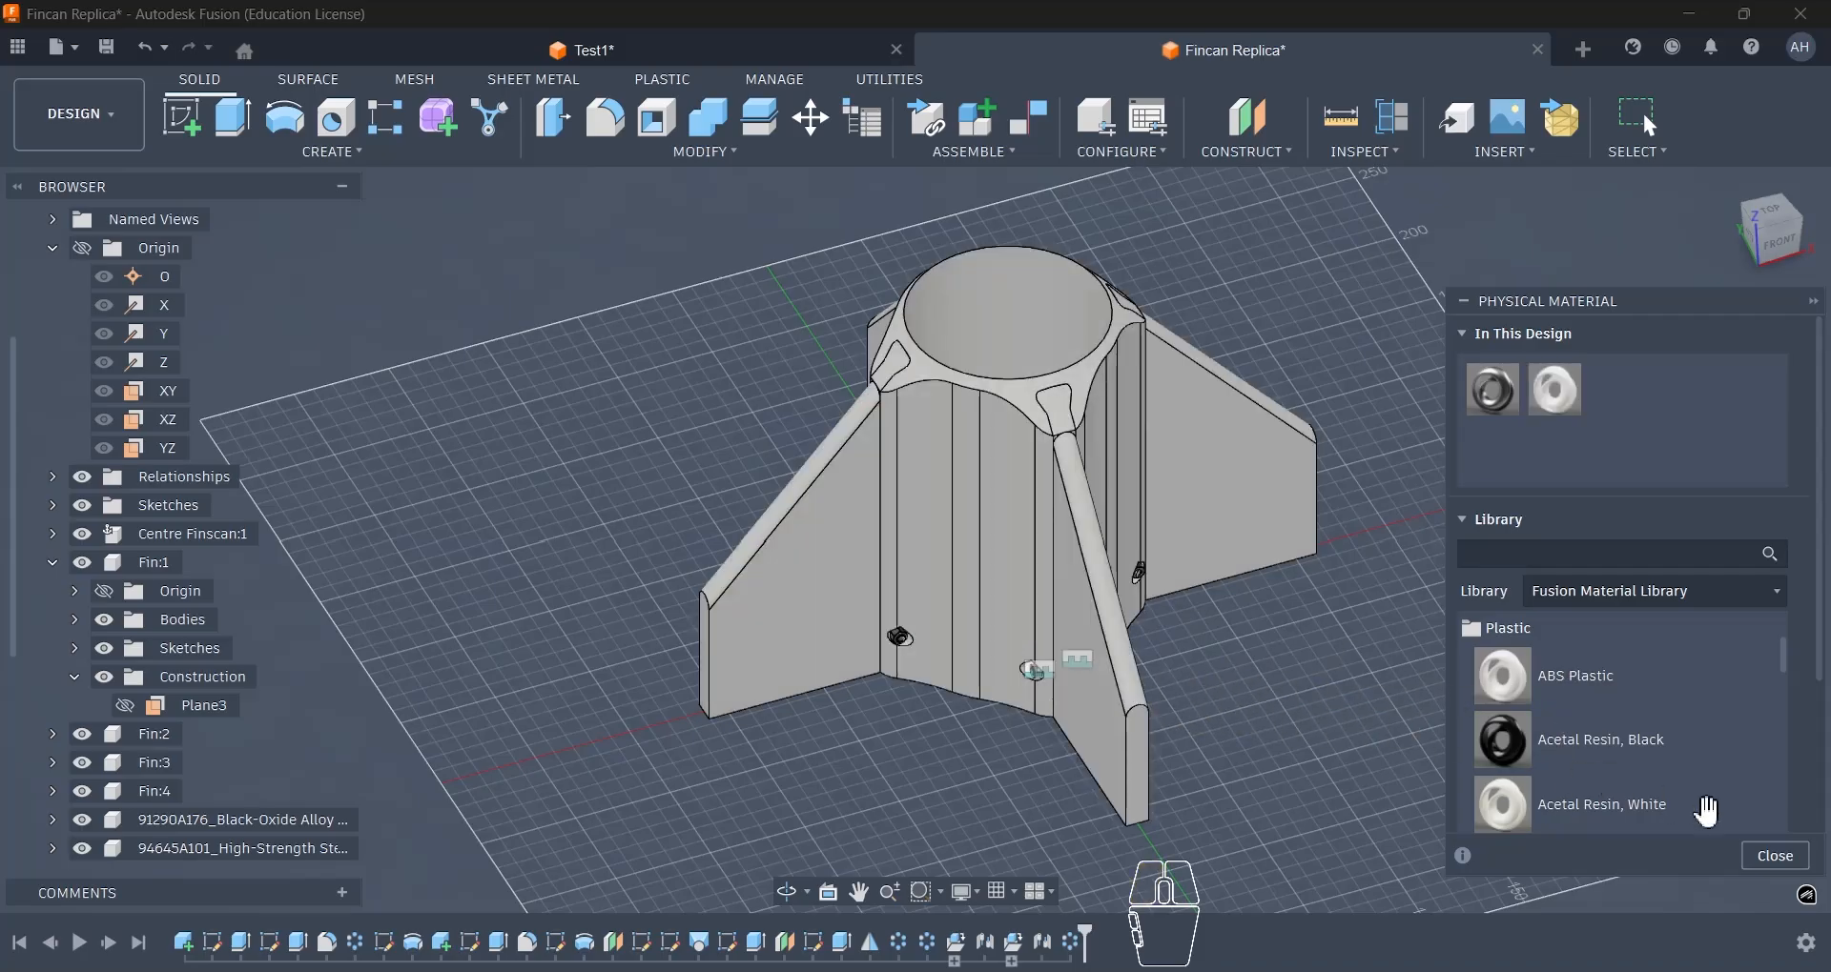
{"action": "left_click", "coordinate": [1775, 858]}
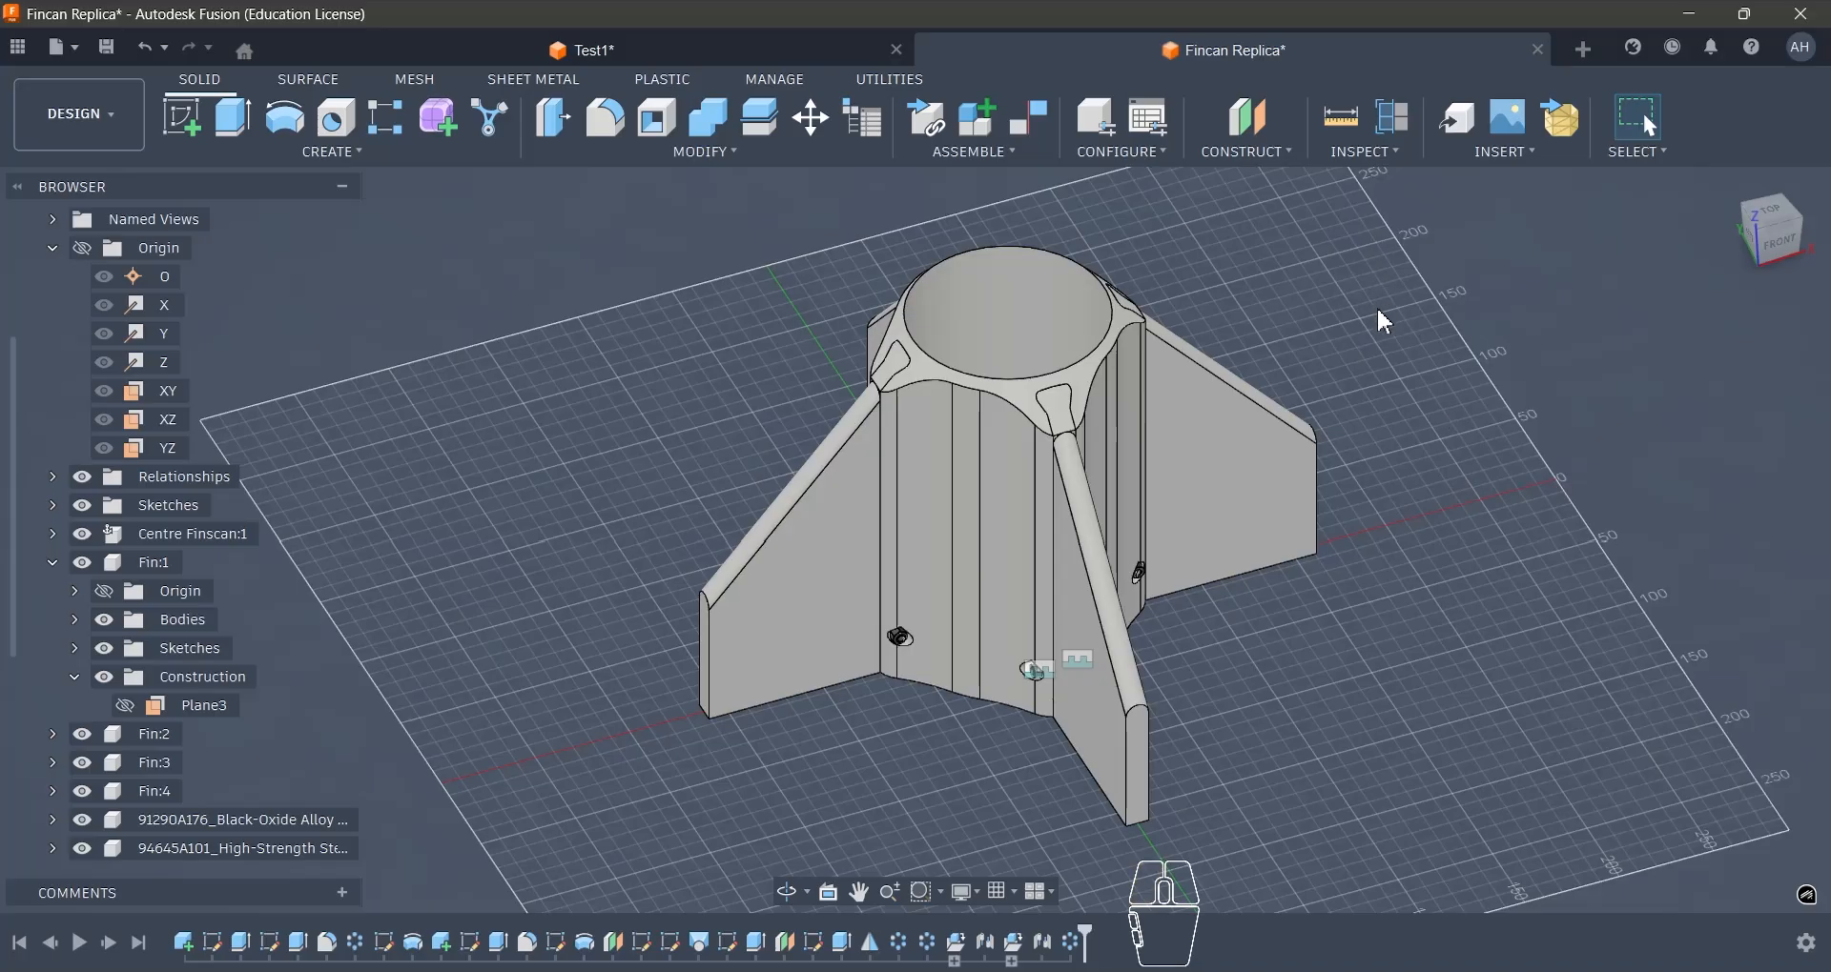
{"action": "middle_click_drag", "start_coordinate": [1384, 341], "coordinate": [1317, 383], "text": "shift"}
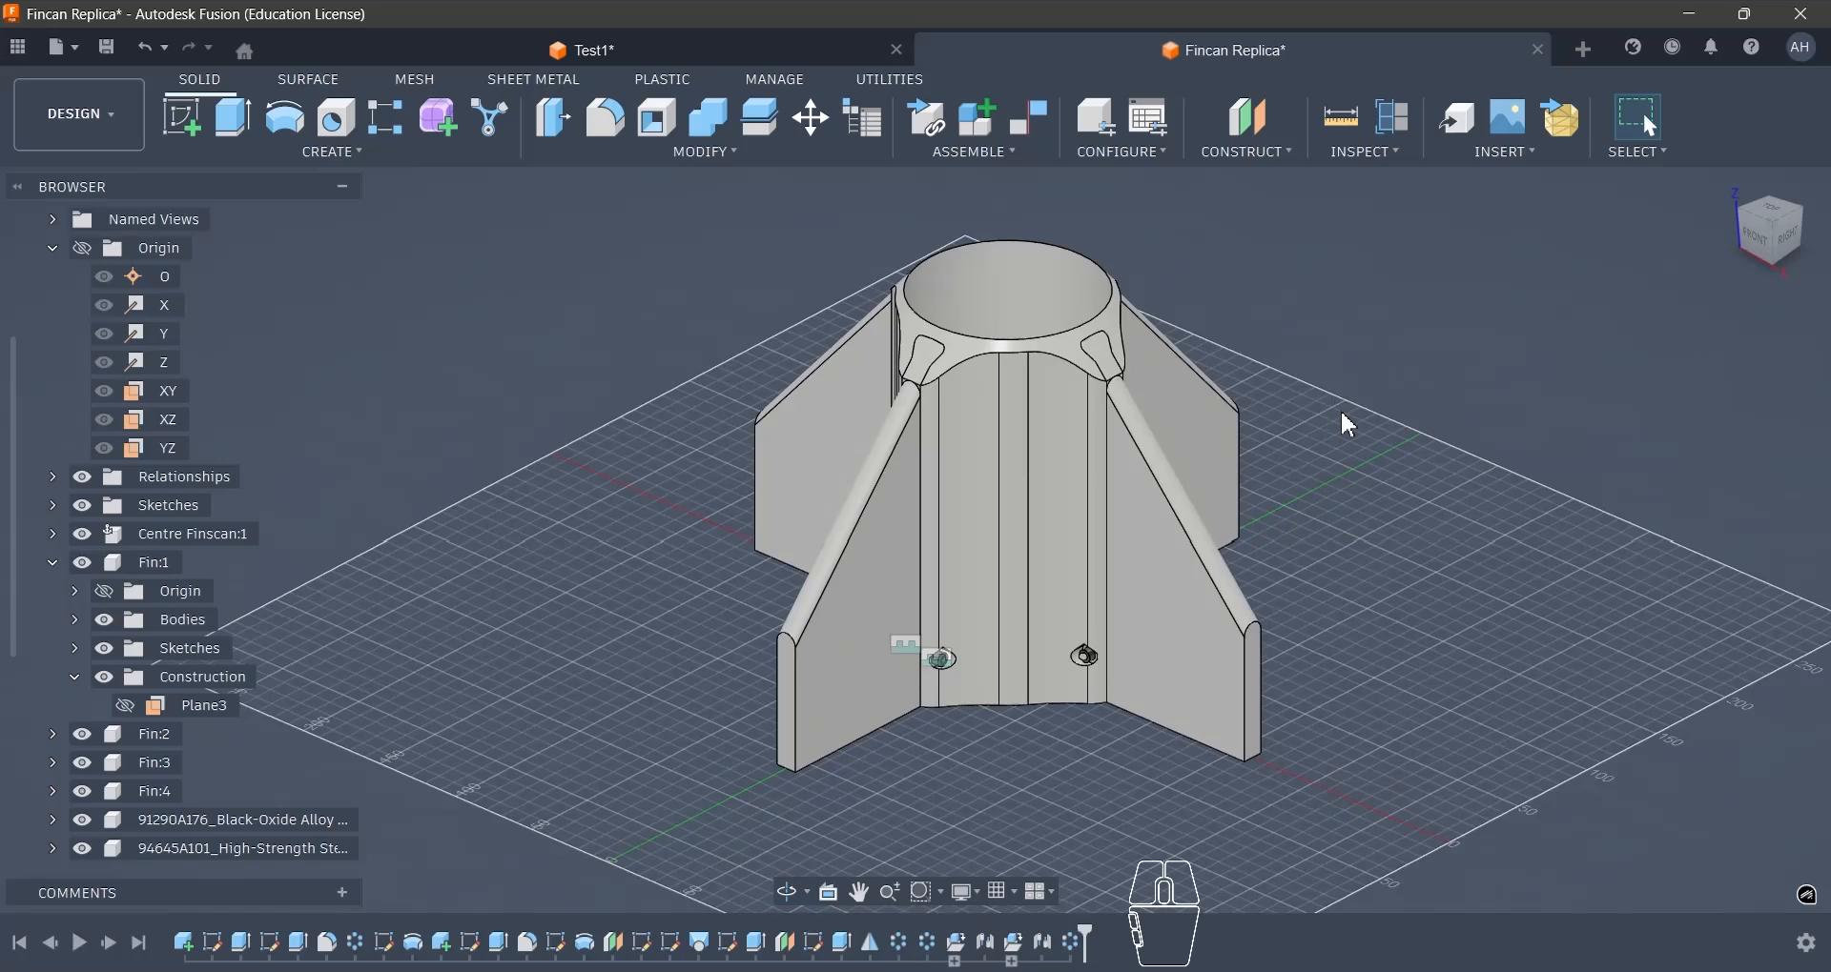